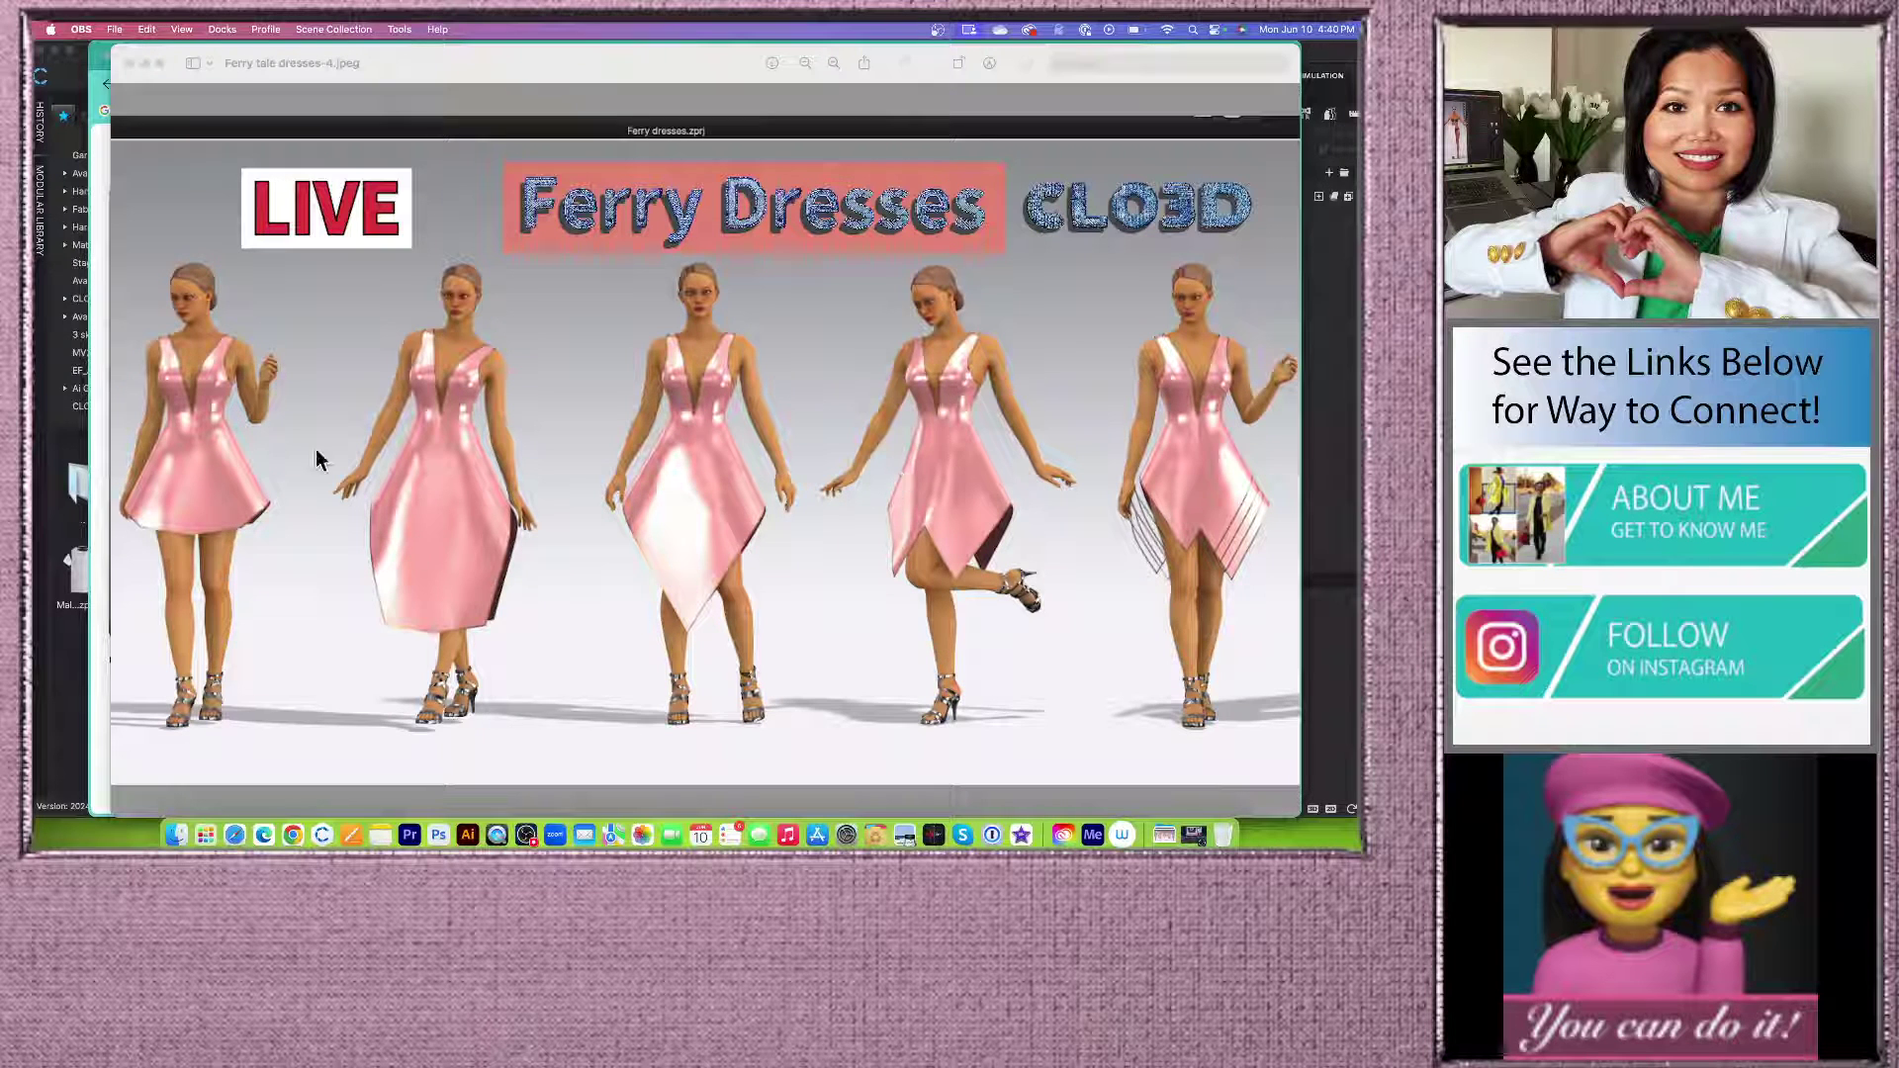
Step: Put away the Ferry dresses image and look over the EncoderFashion shop page on Etsy in the browser
click(144, 63)
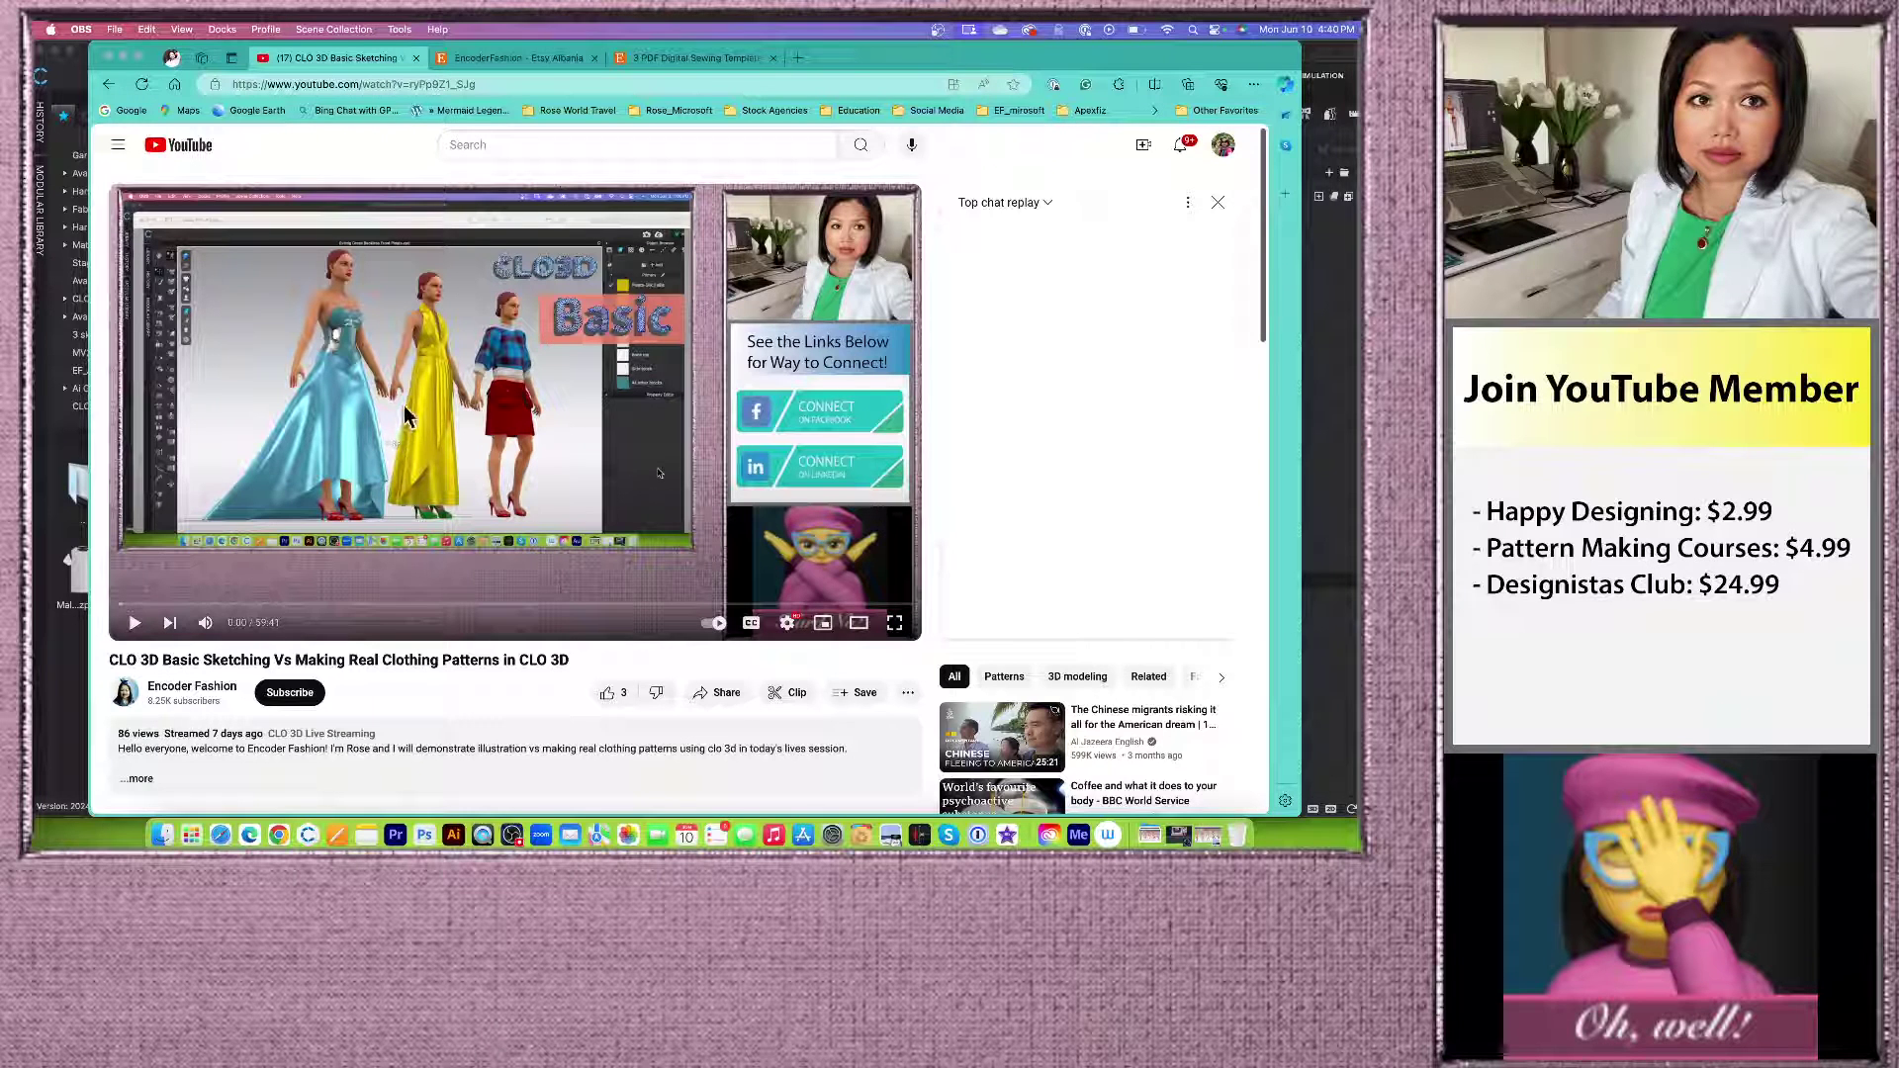
click(519, 57)
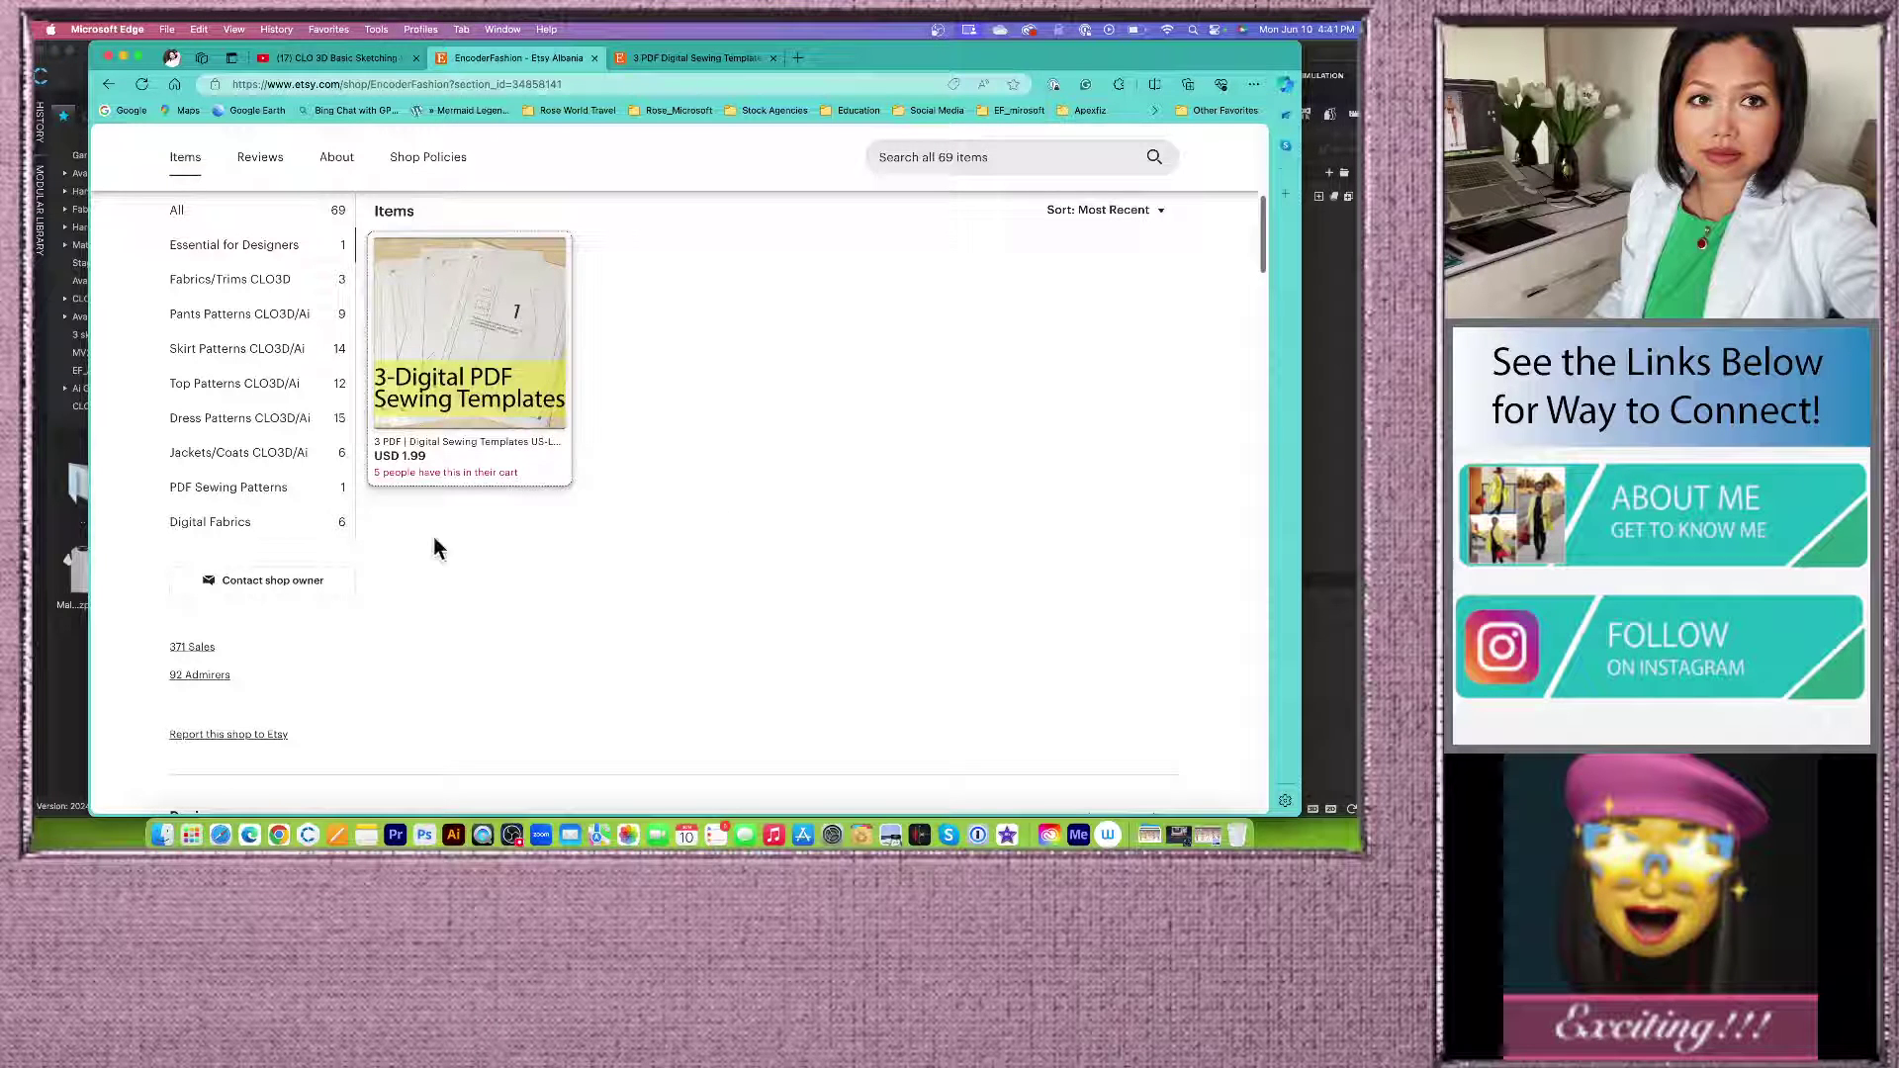
scroll(638, 475, up, 2)
scroll(638, 480, up, 3)
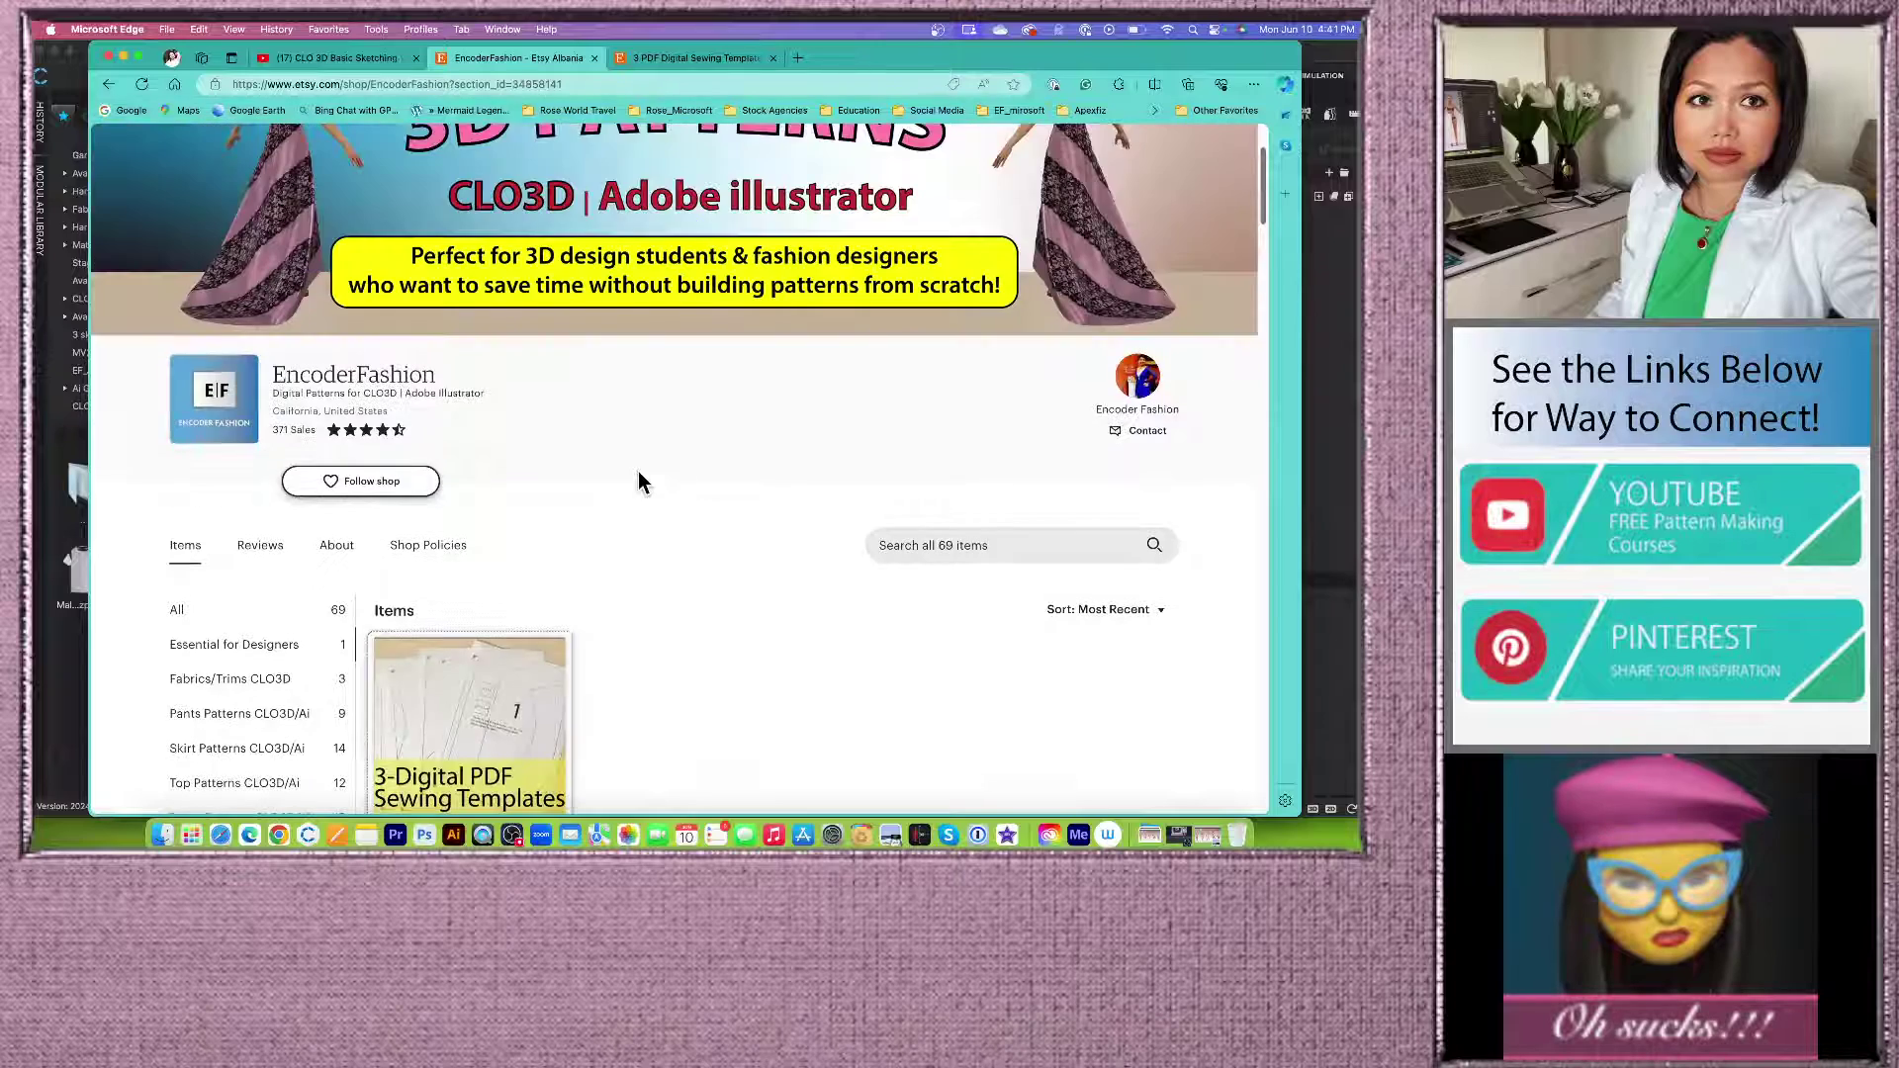
scroll(638, 479, down, 1)
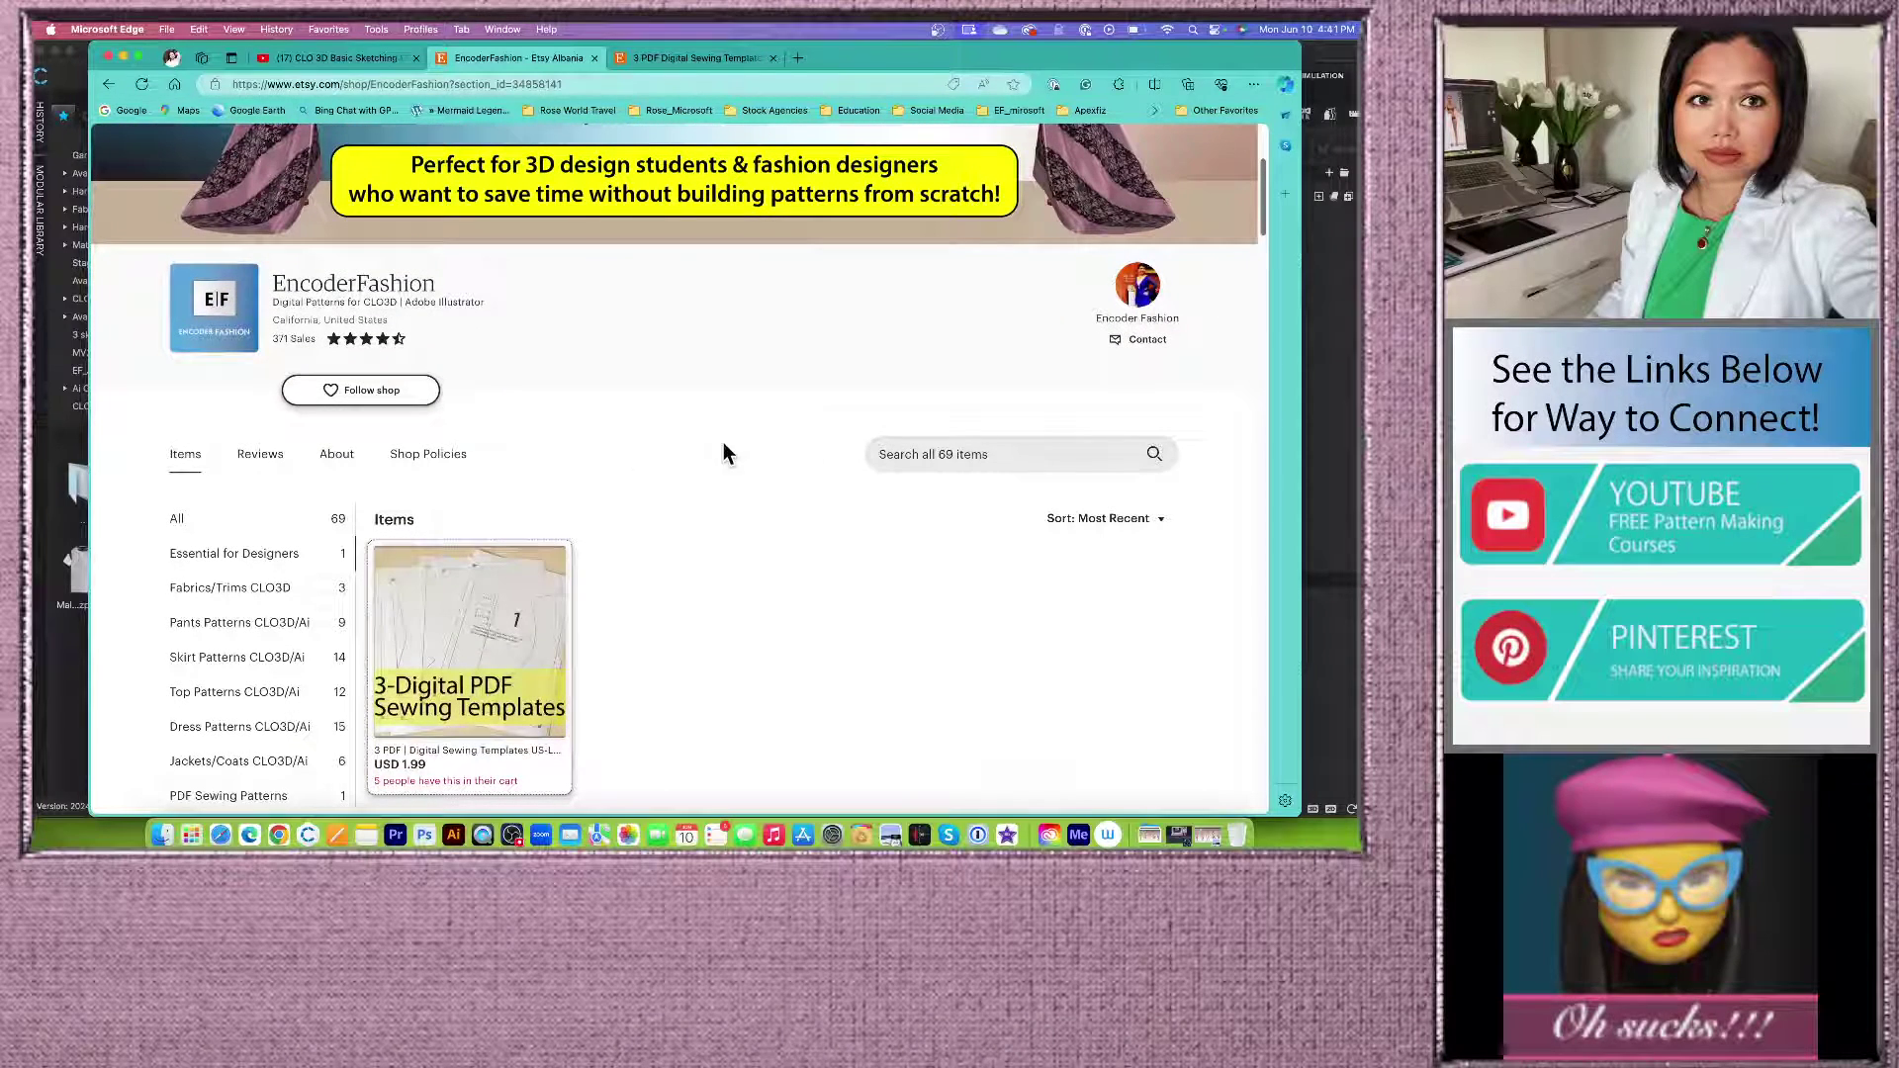
Step: Examine the 3 PDF Digital Sewing Templates listing on Etsy, going through each of its preview images
click(698, 58)
scroll(653, 478, down, 1)
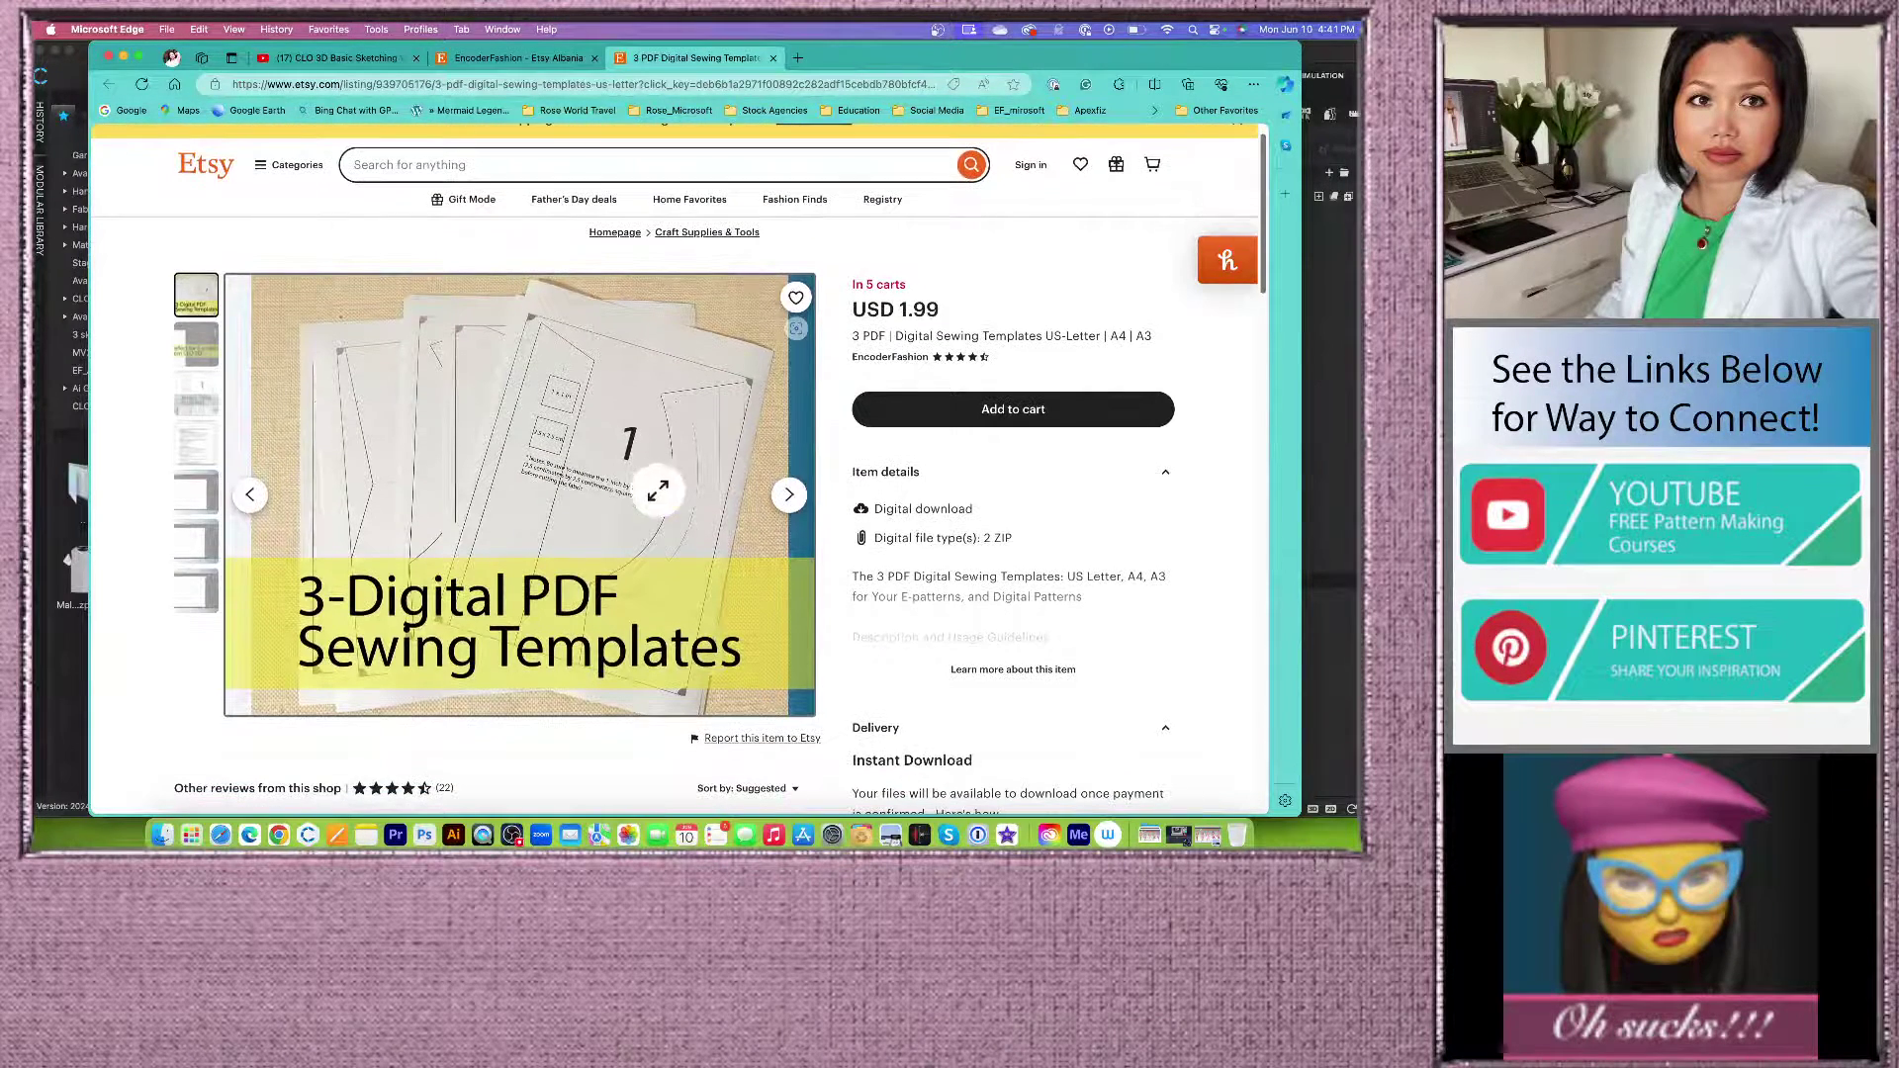
scroll(693, 614, down, 2)
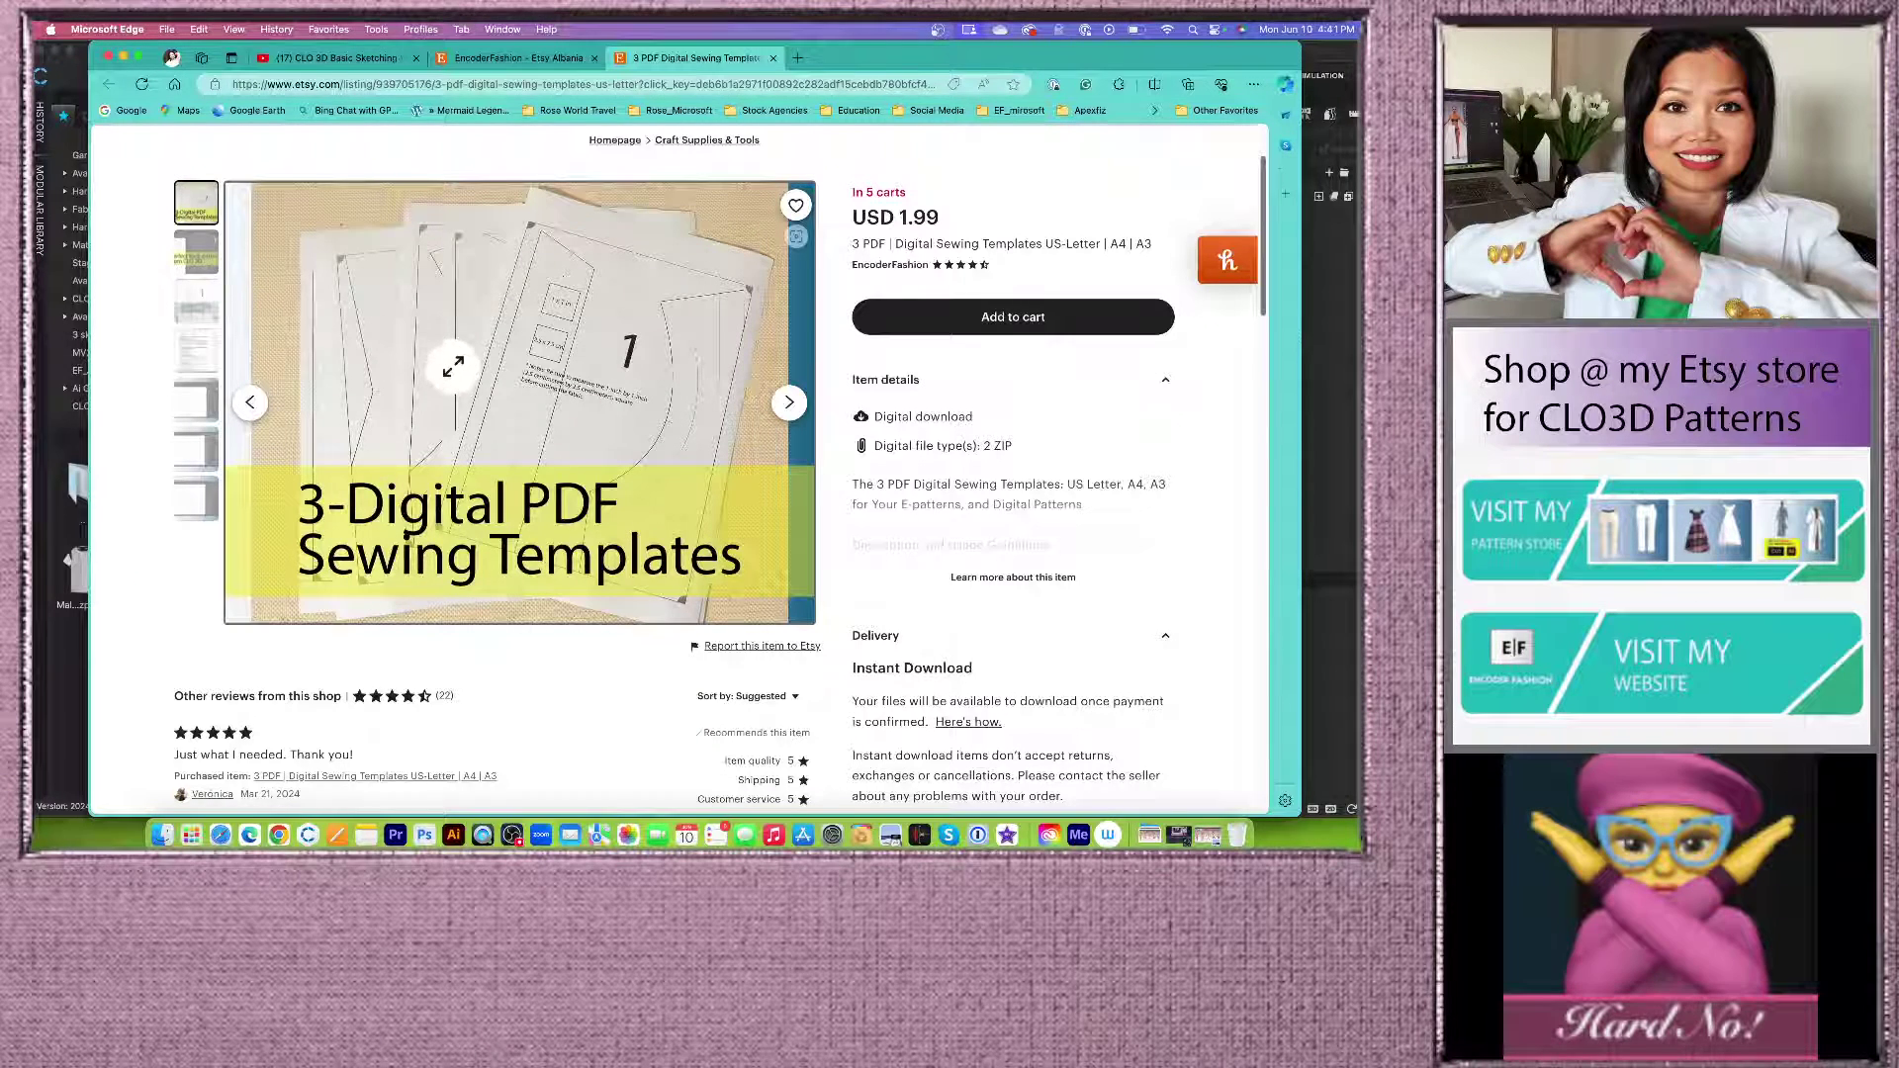
scroll(453, 366, down, 1)
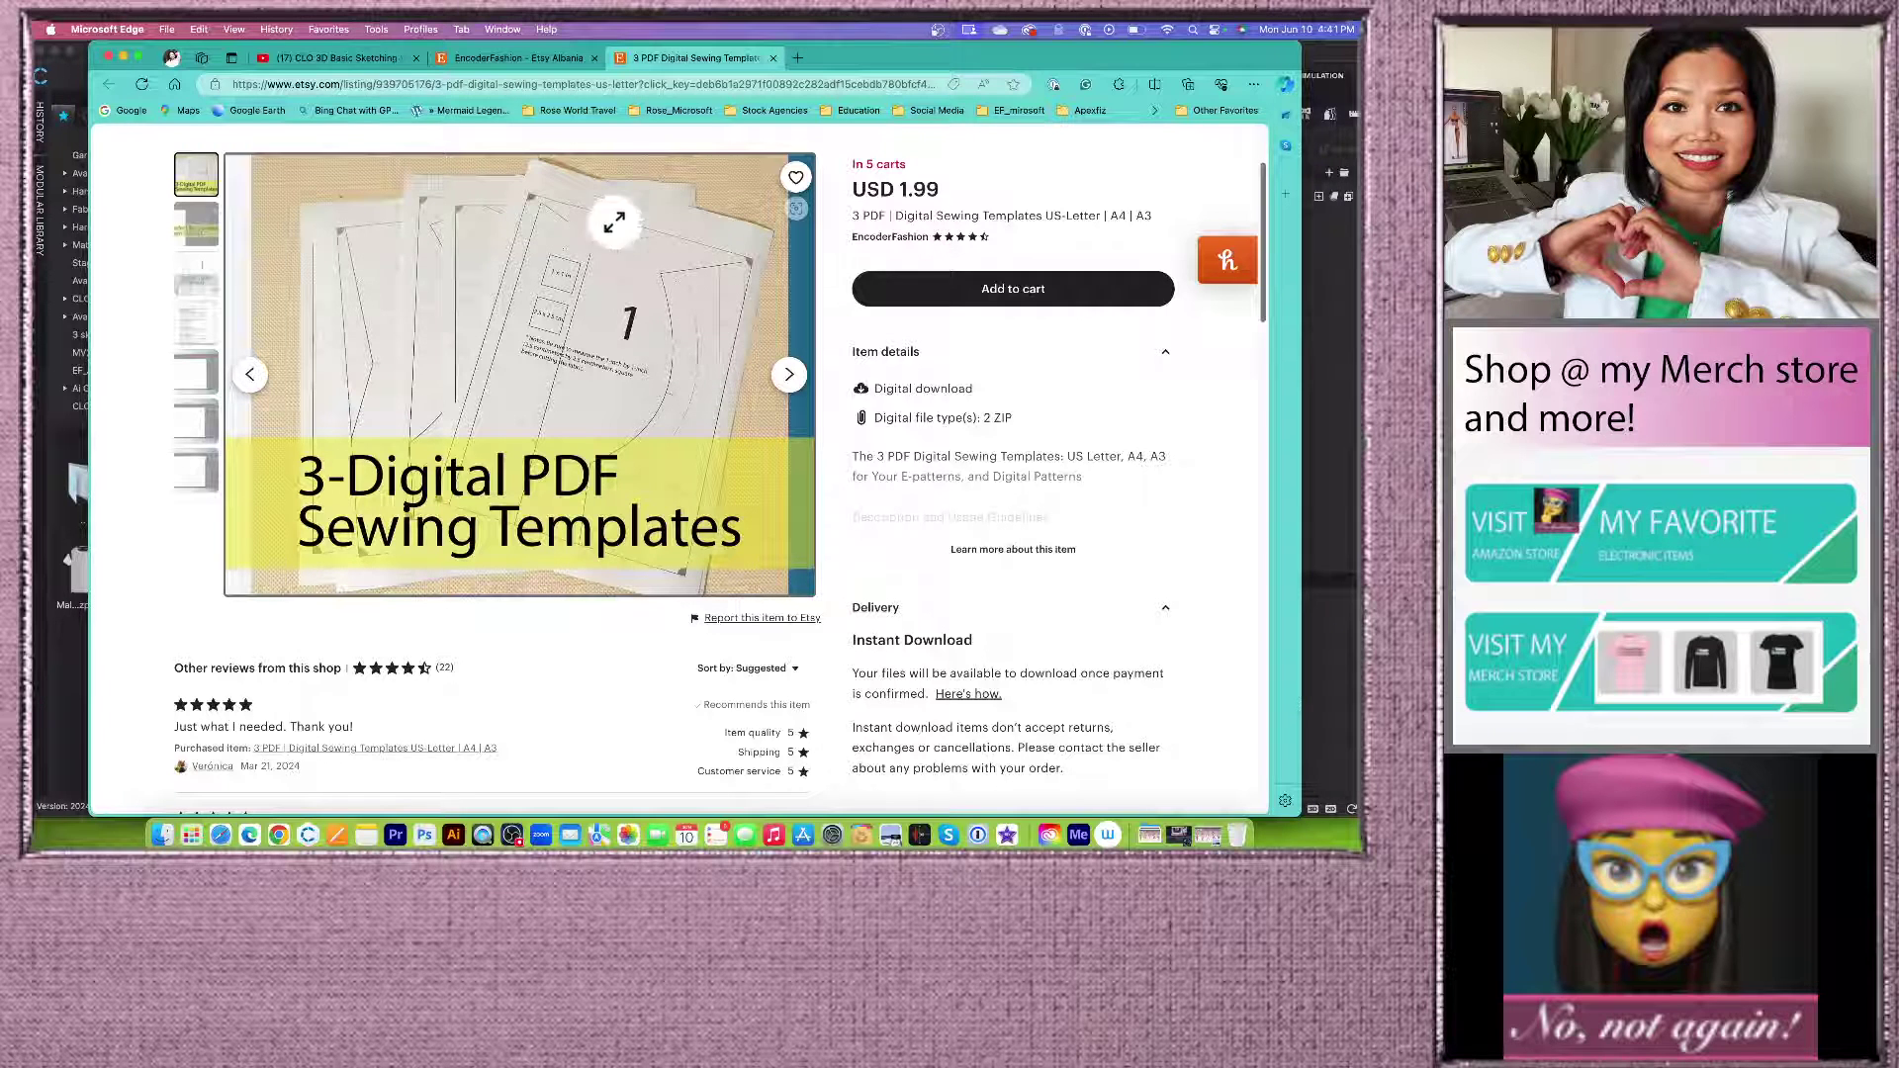
click(212, 240)
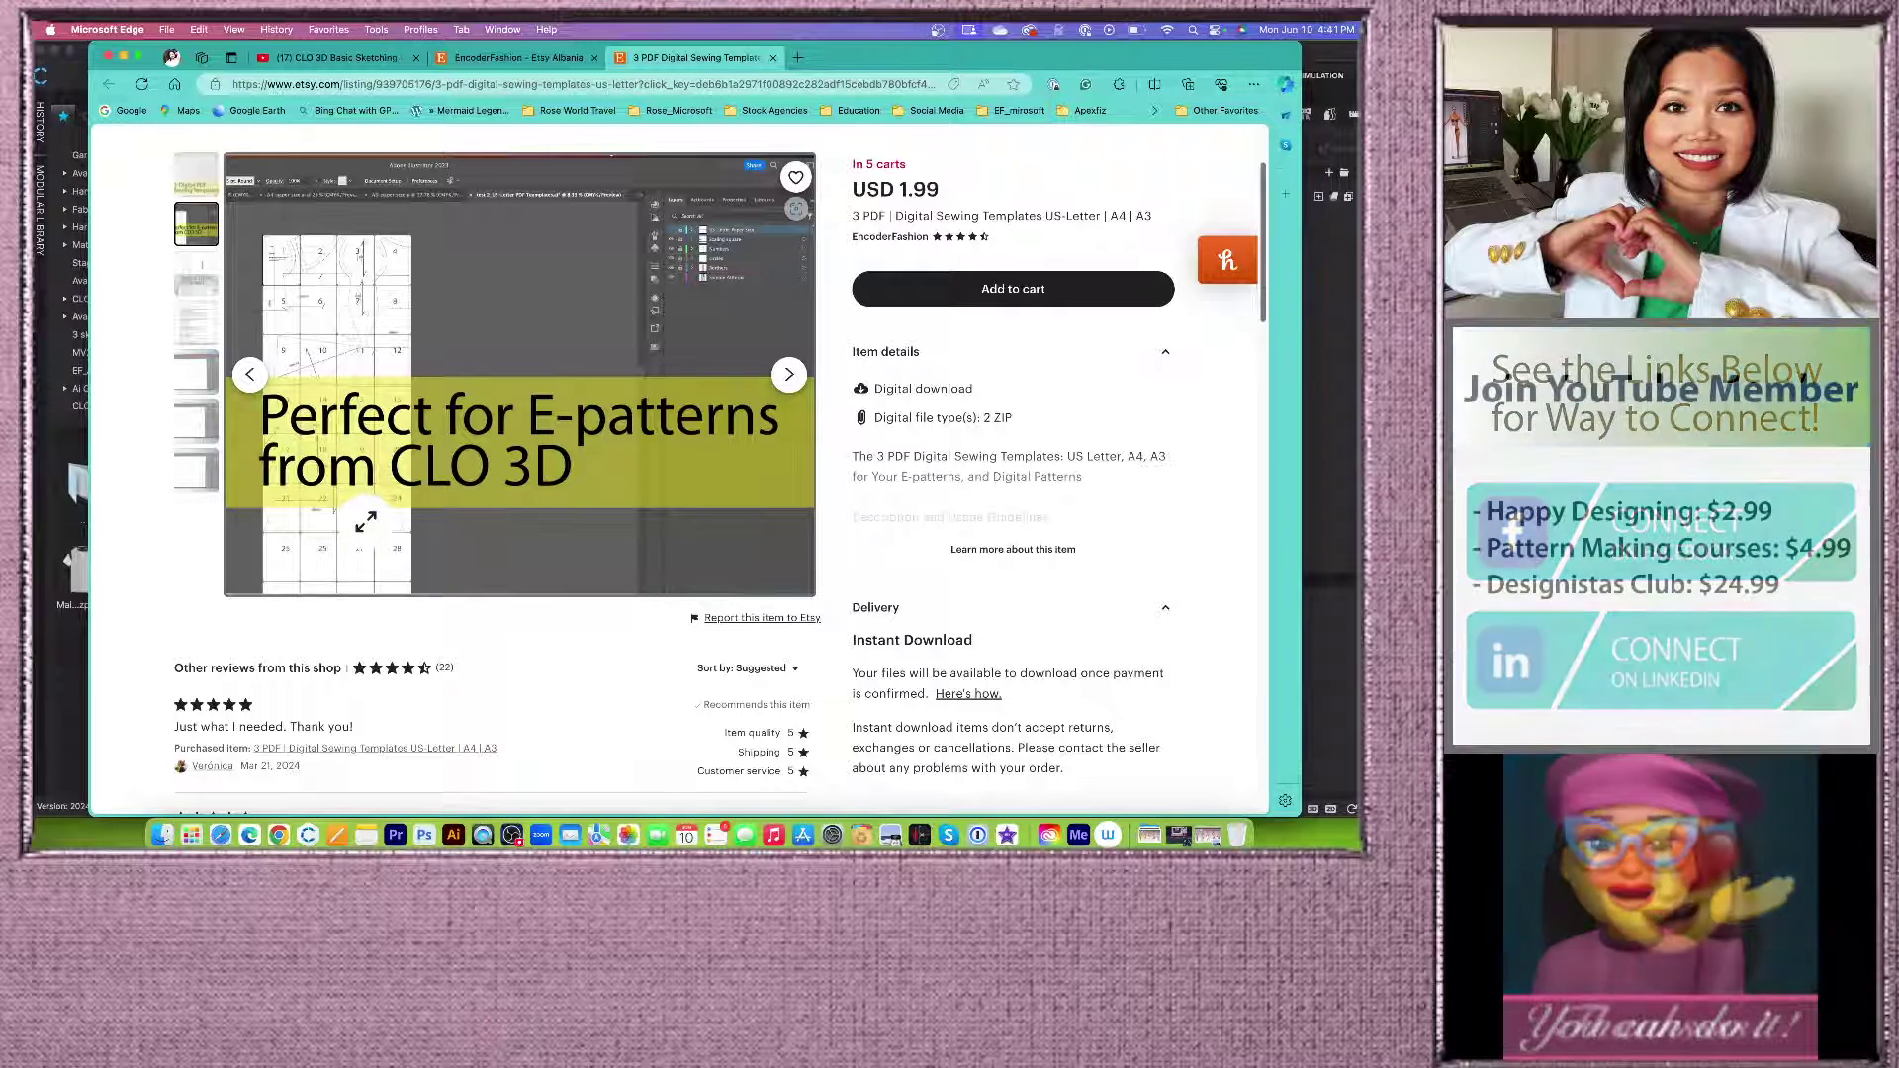
click(206, 277)
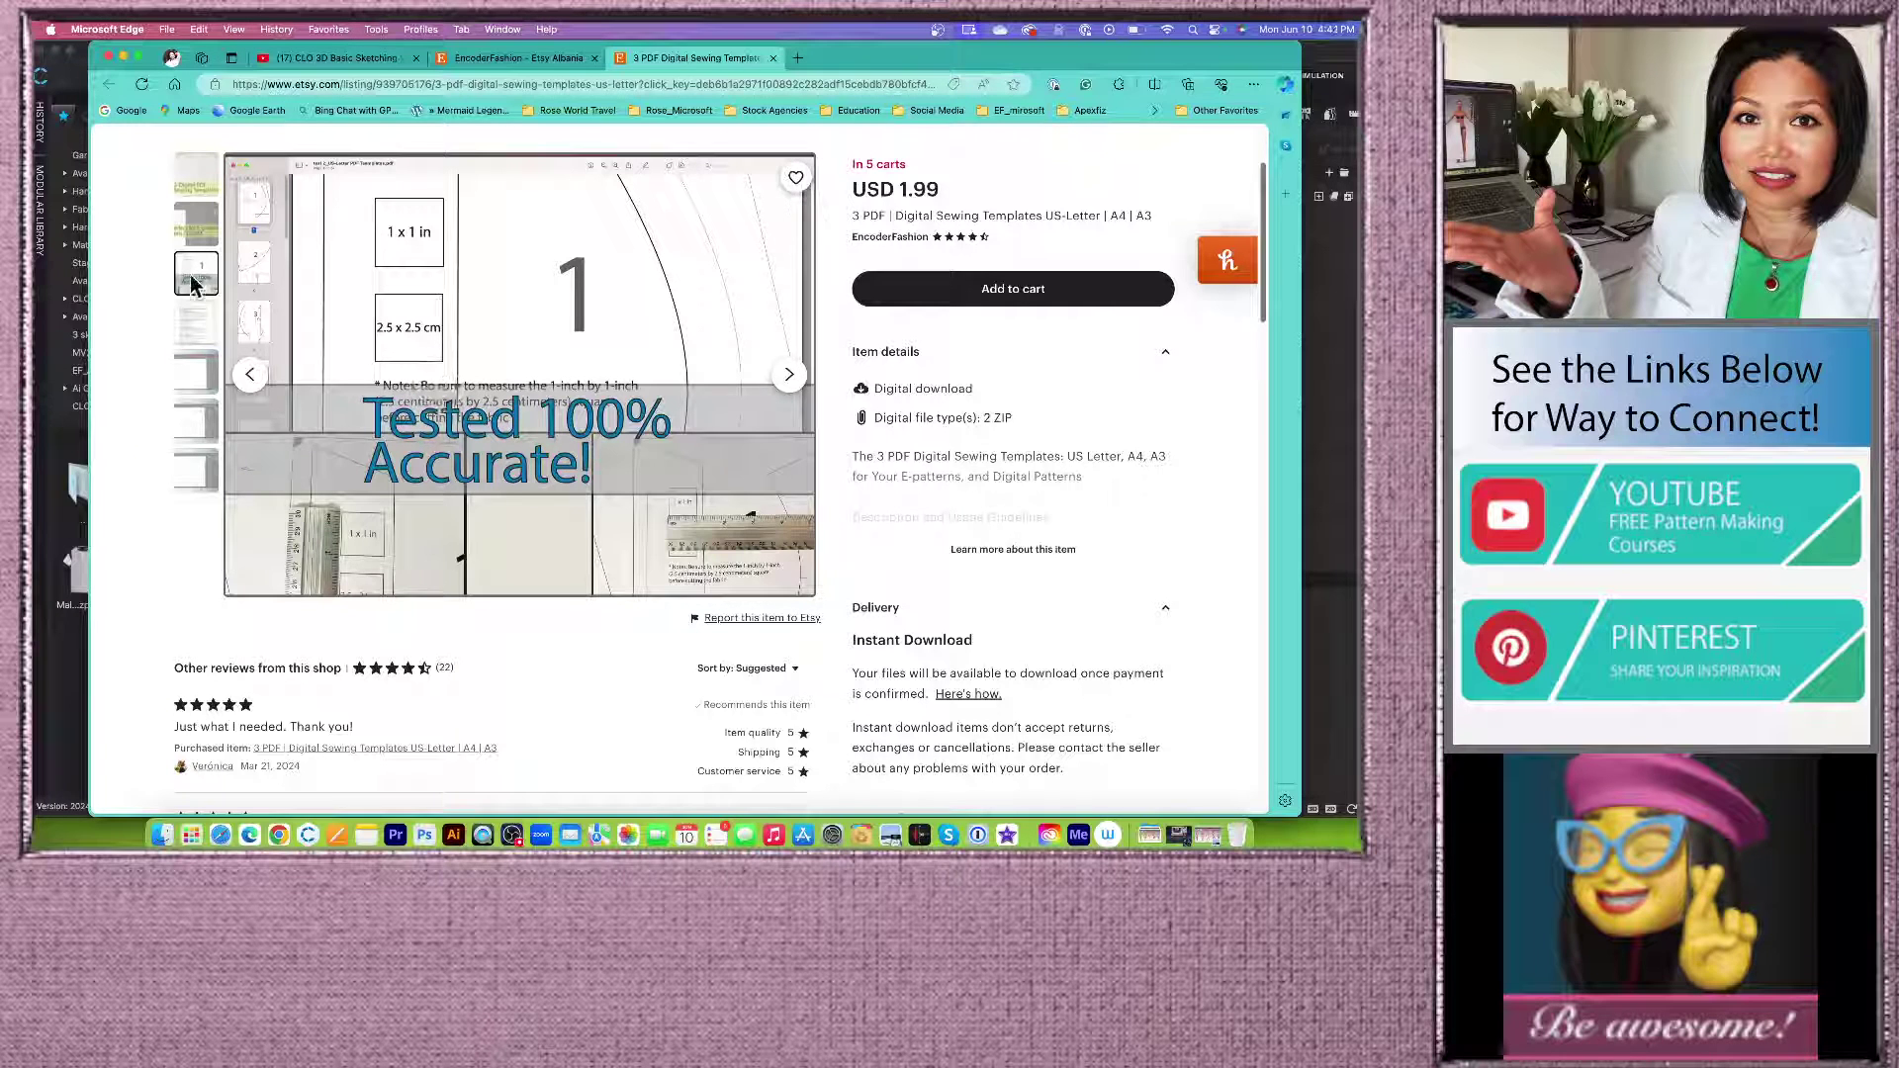
click(198, 323)
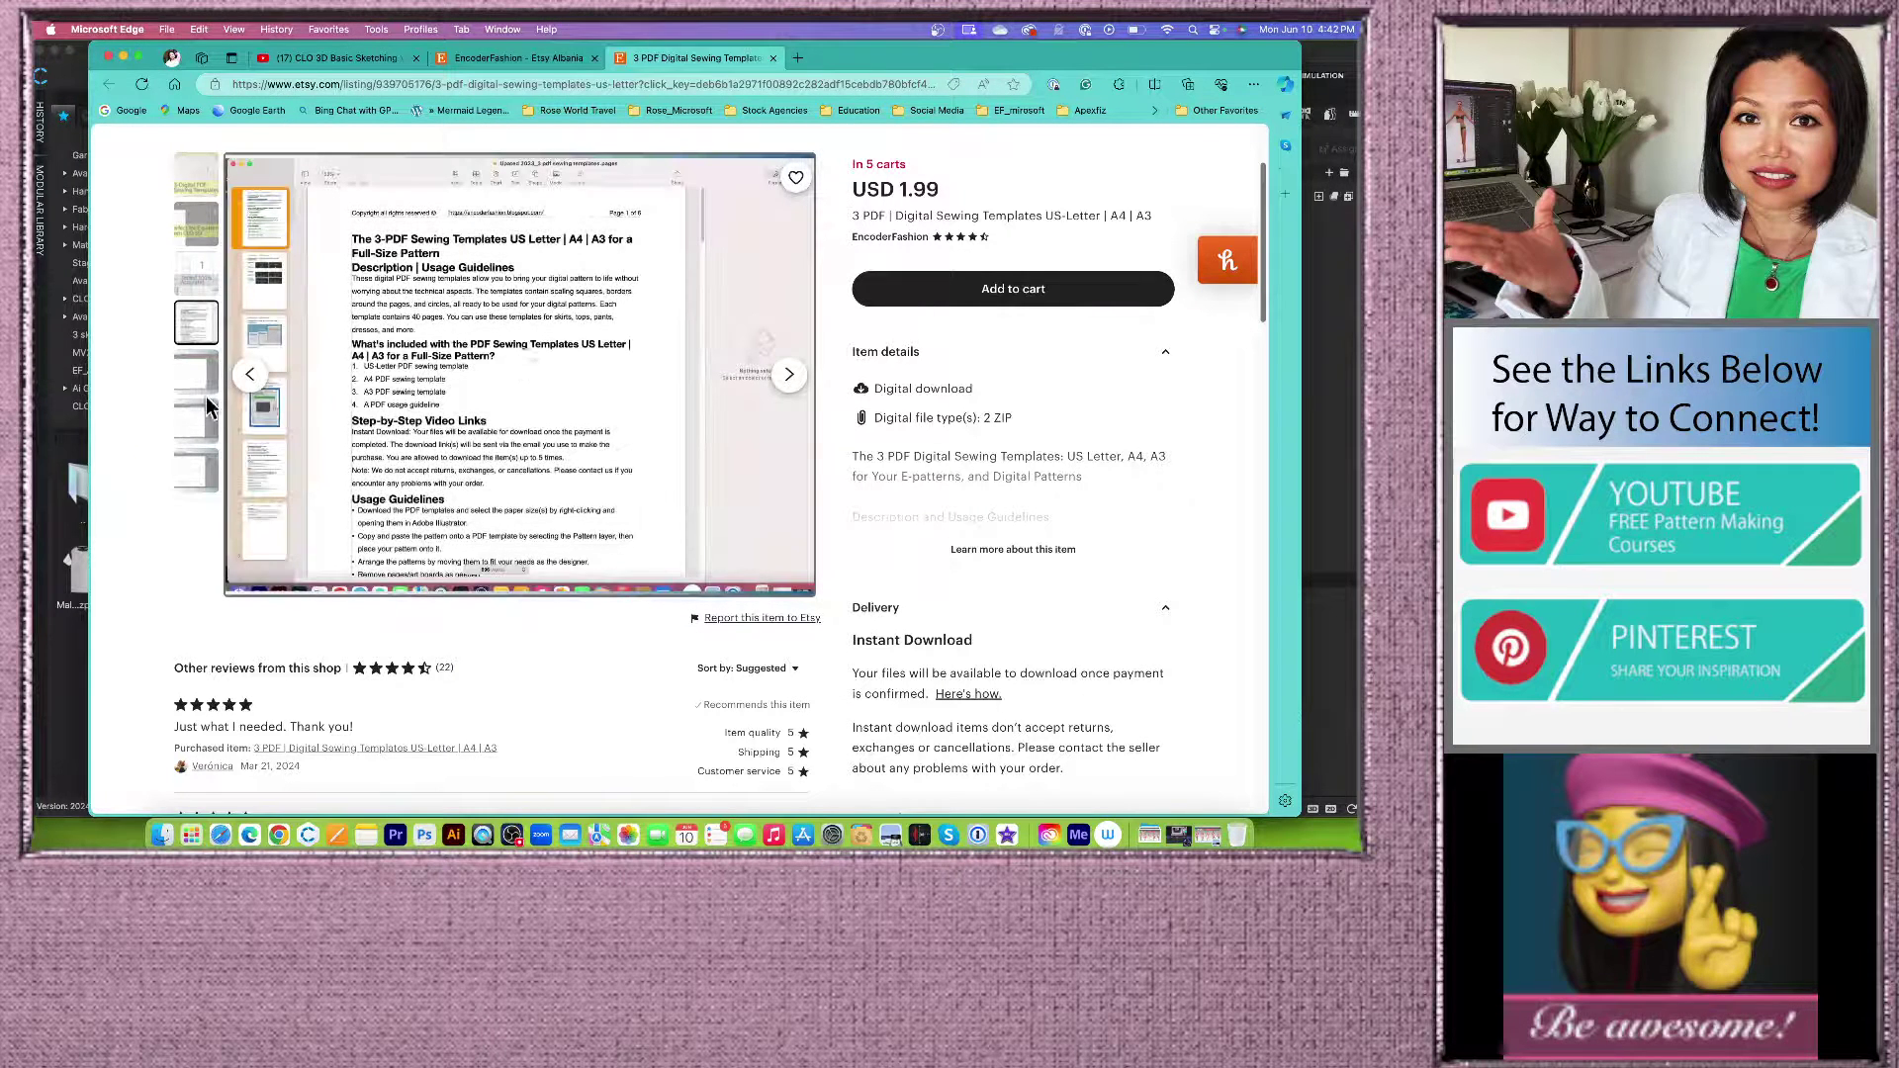
click(200, 365)
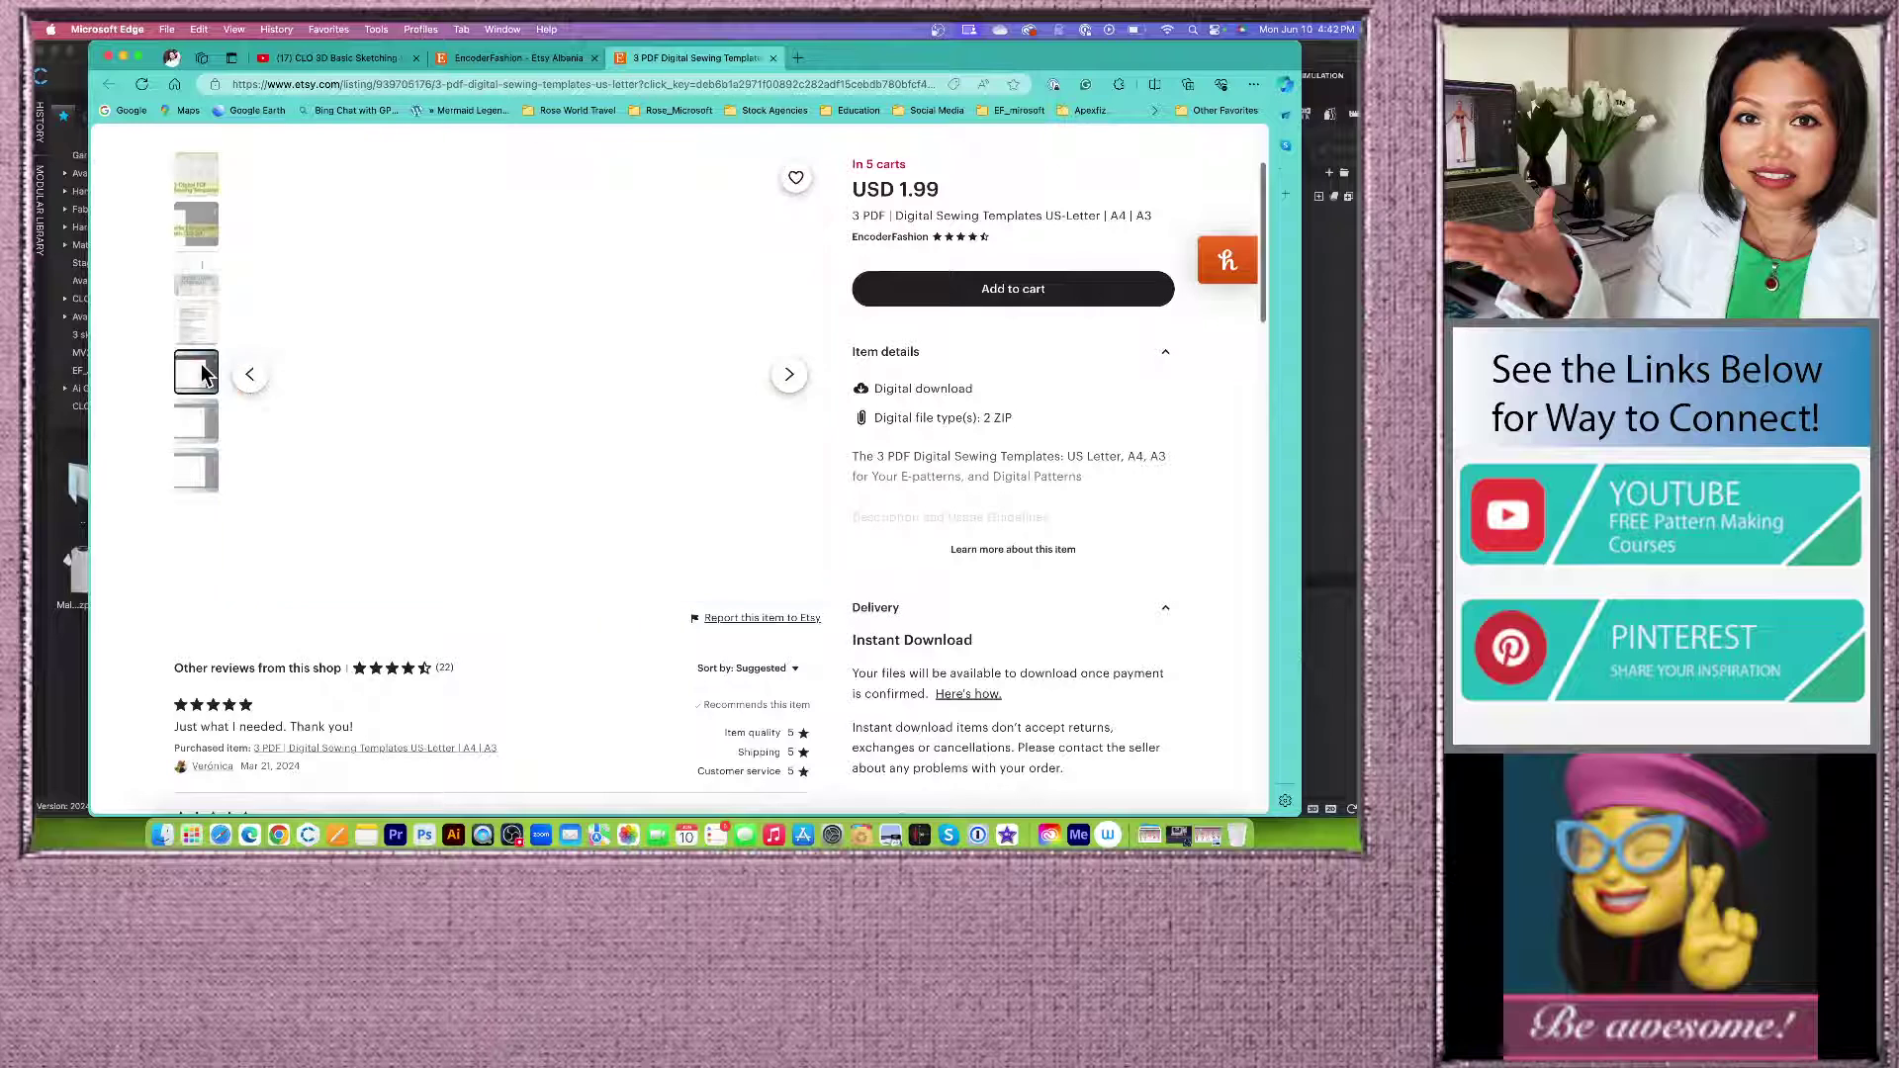
click(208, 430)
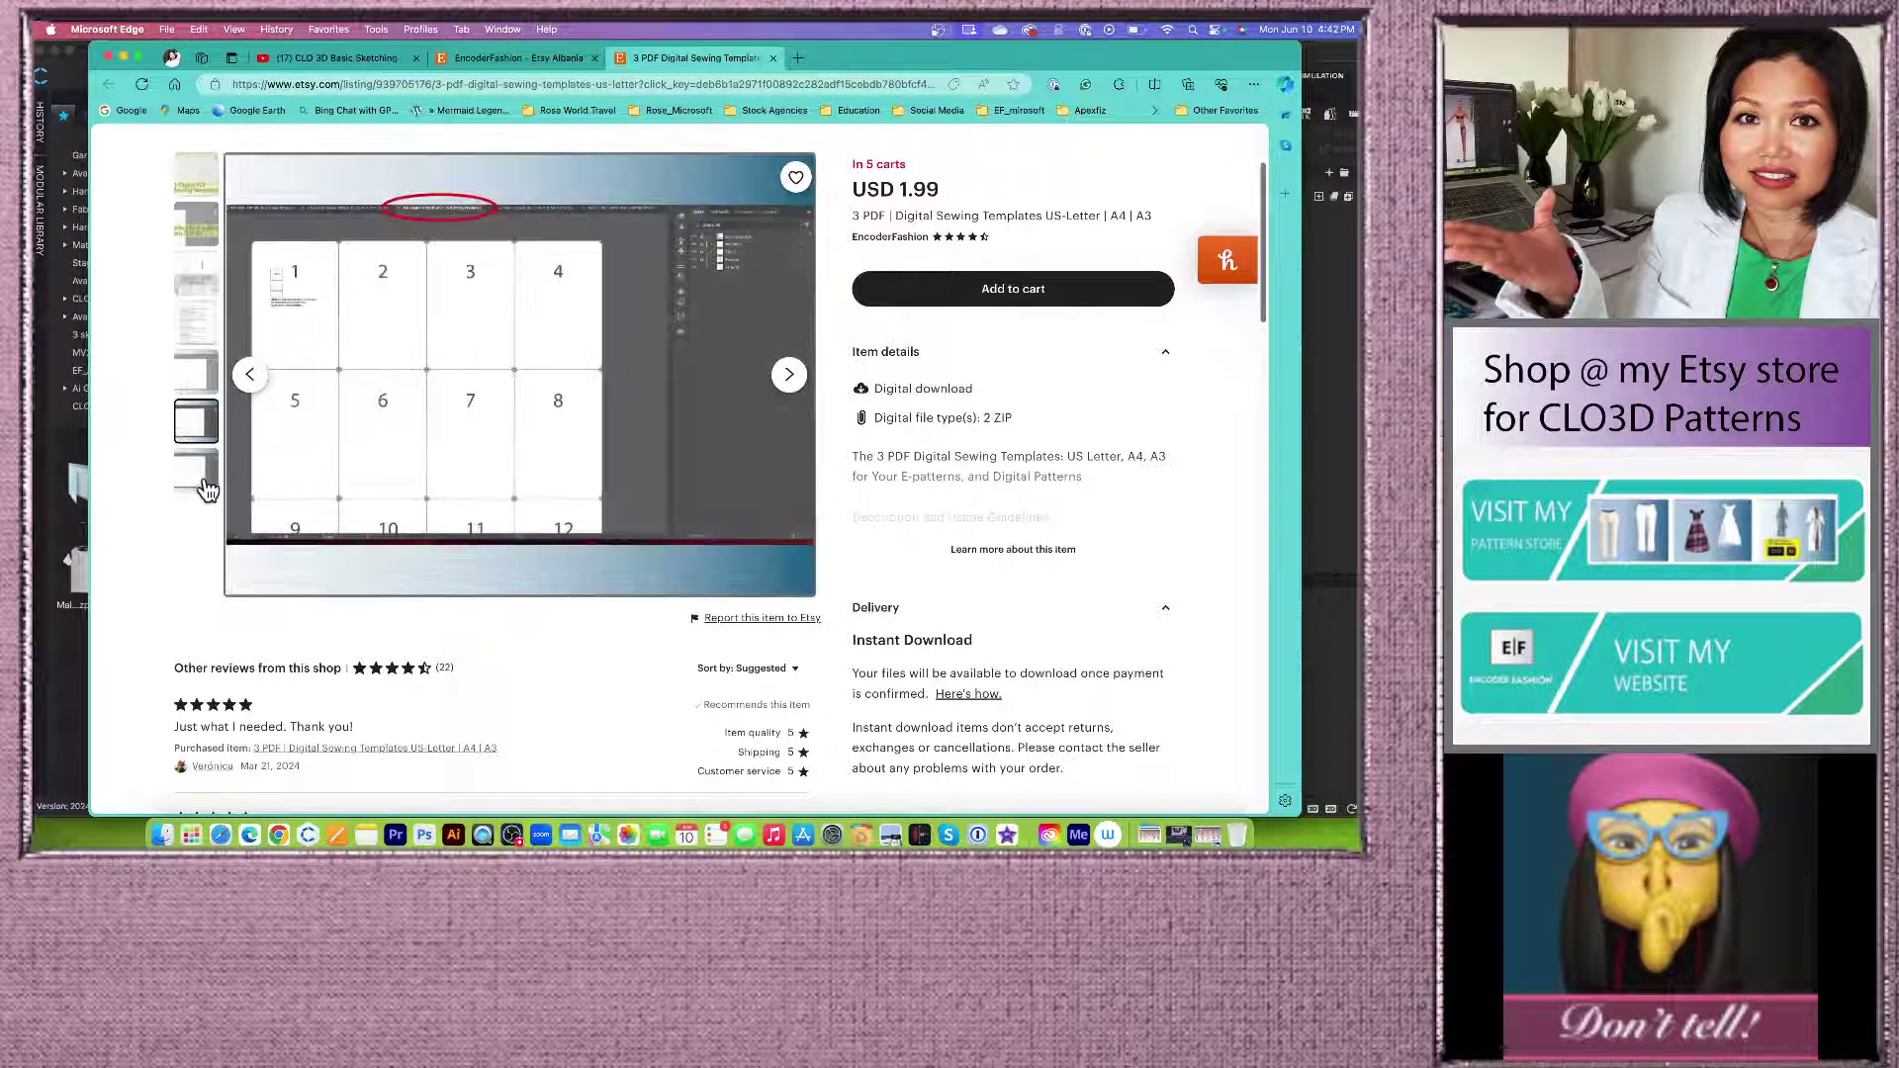
click(207, 477)
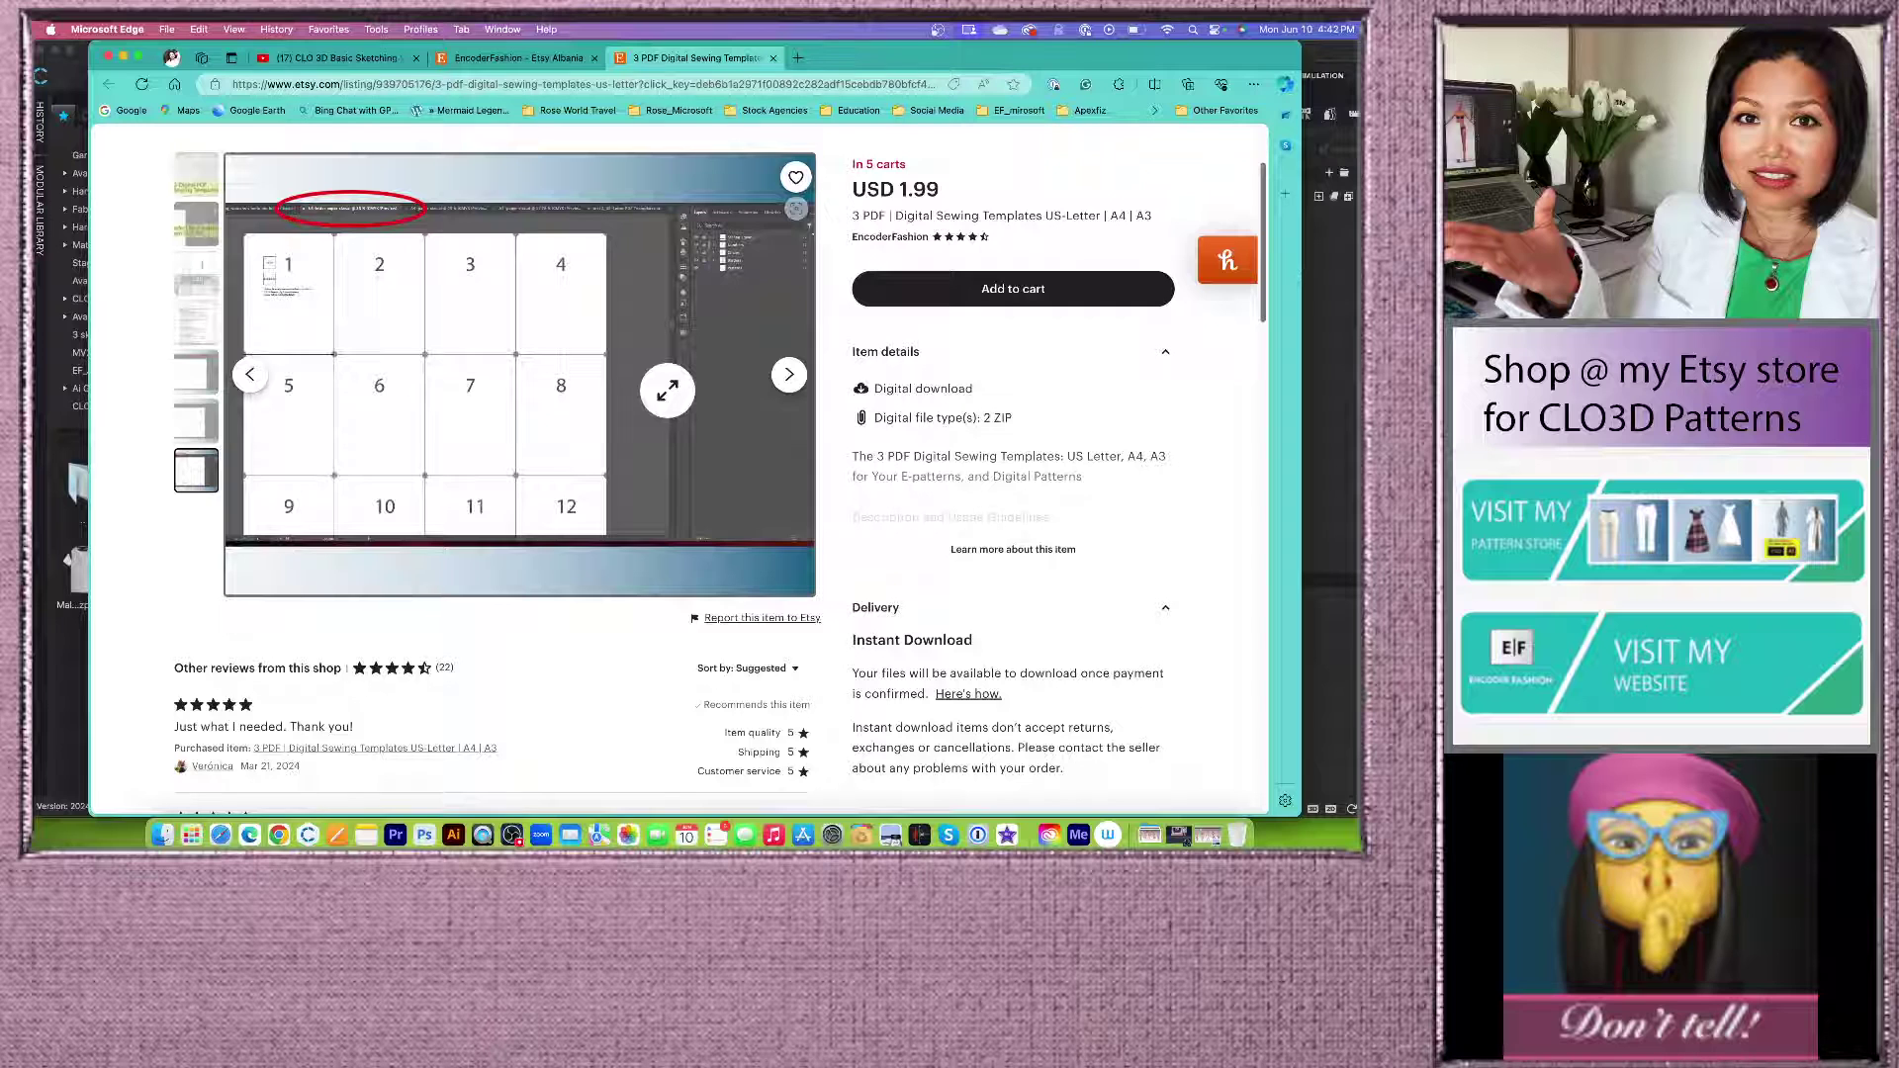
scroll(672, 475, up, 3)
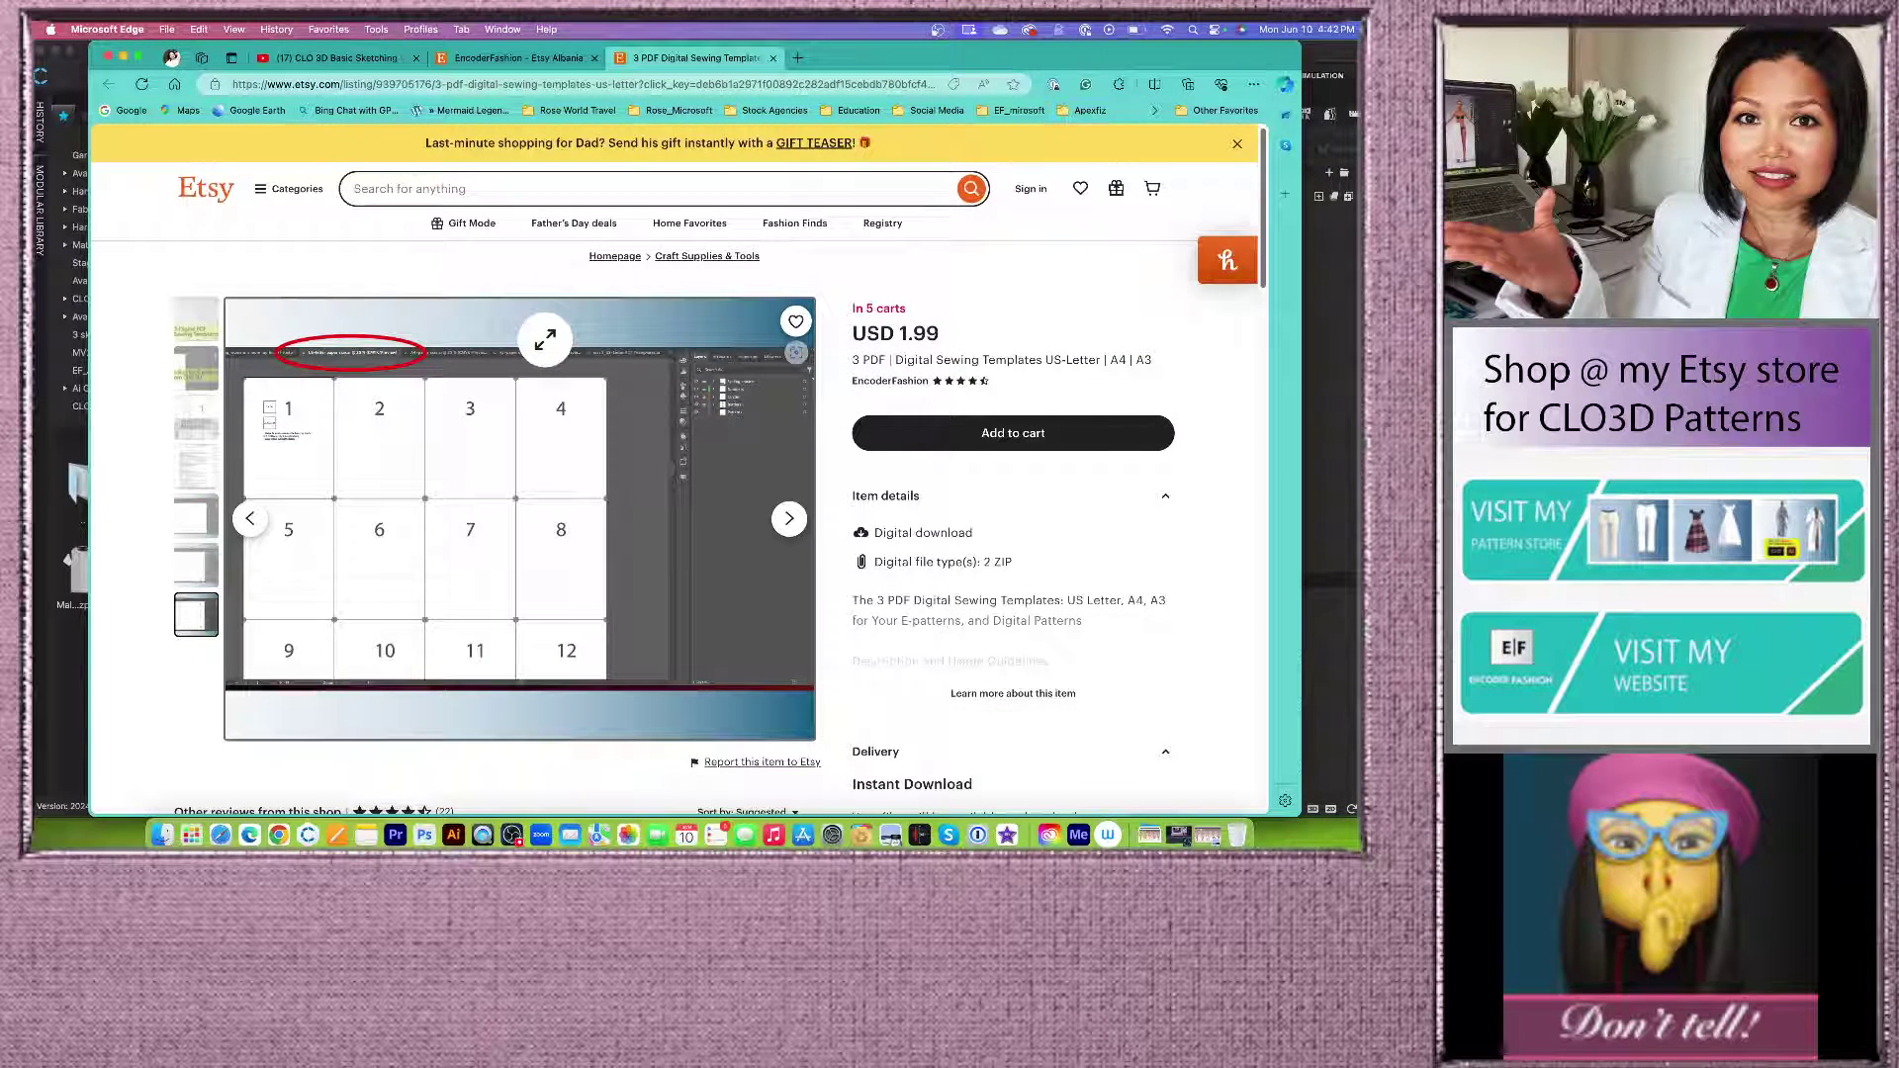
Step: Open the Encoder Fashion channel page from the YouTube video on CLO 3D basic sketching versus real clothing patterns
click(351, 59)
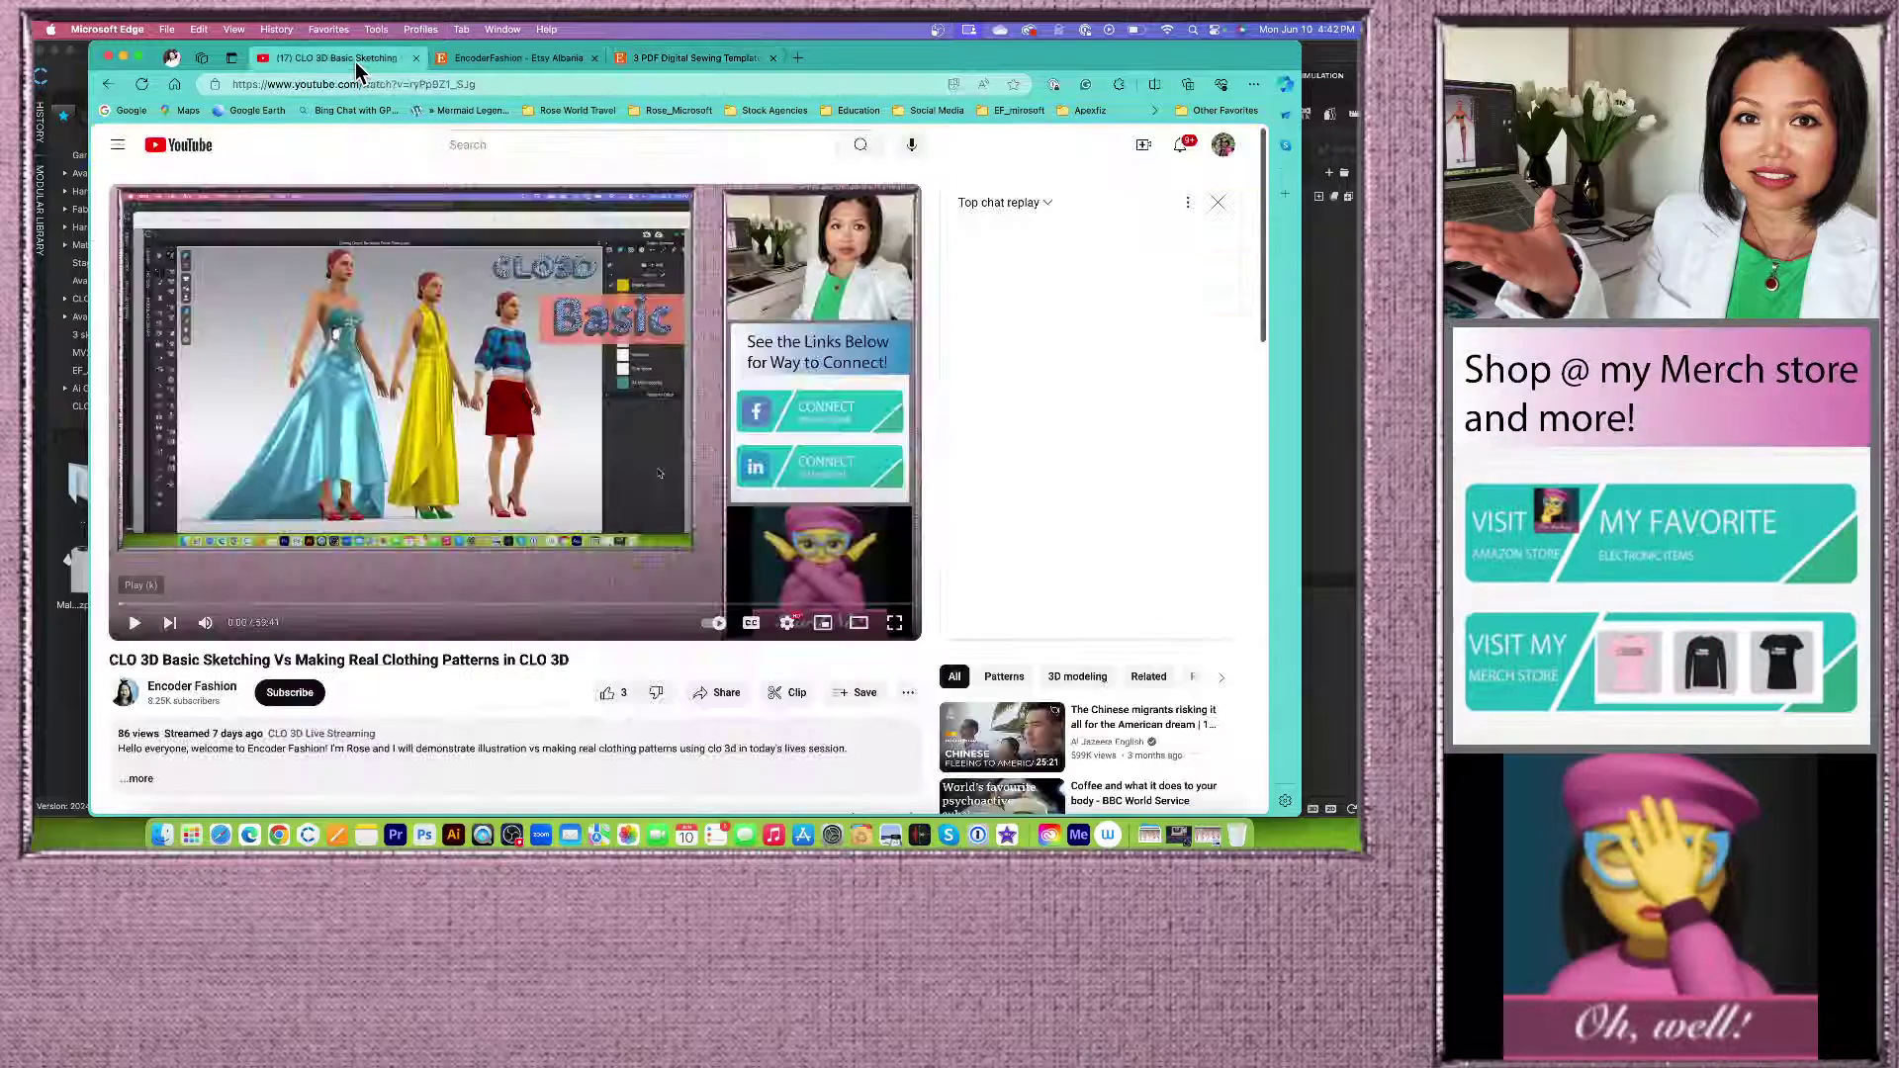
scroll(615, 540, down, 3)
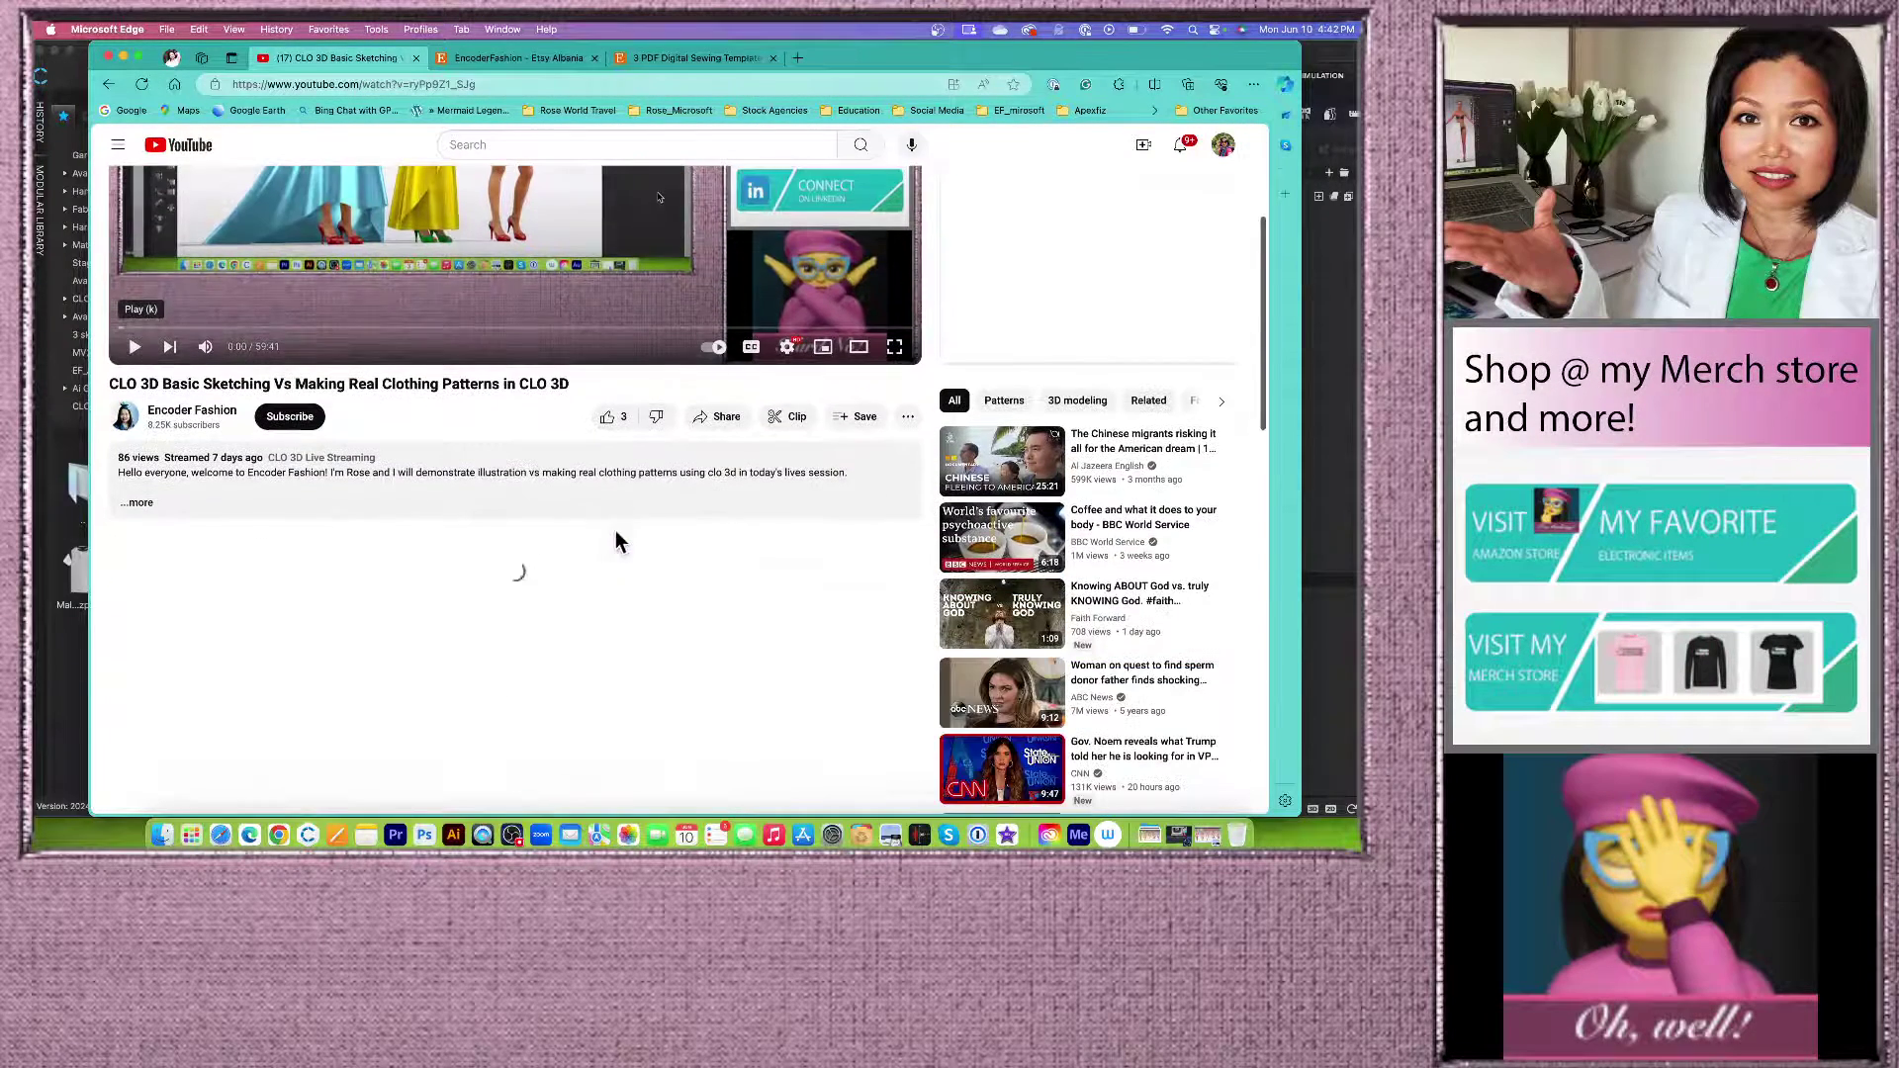
scroll(598, 302, up, 1)
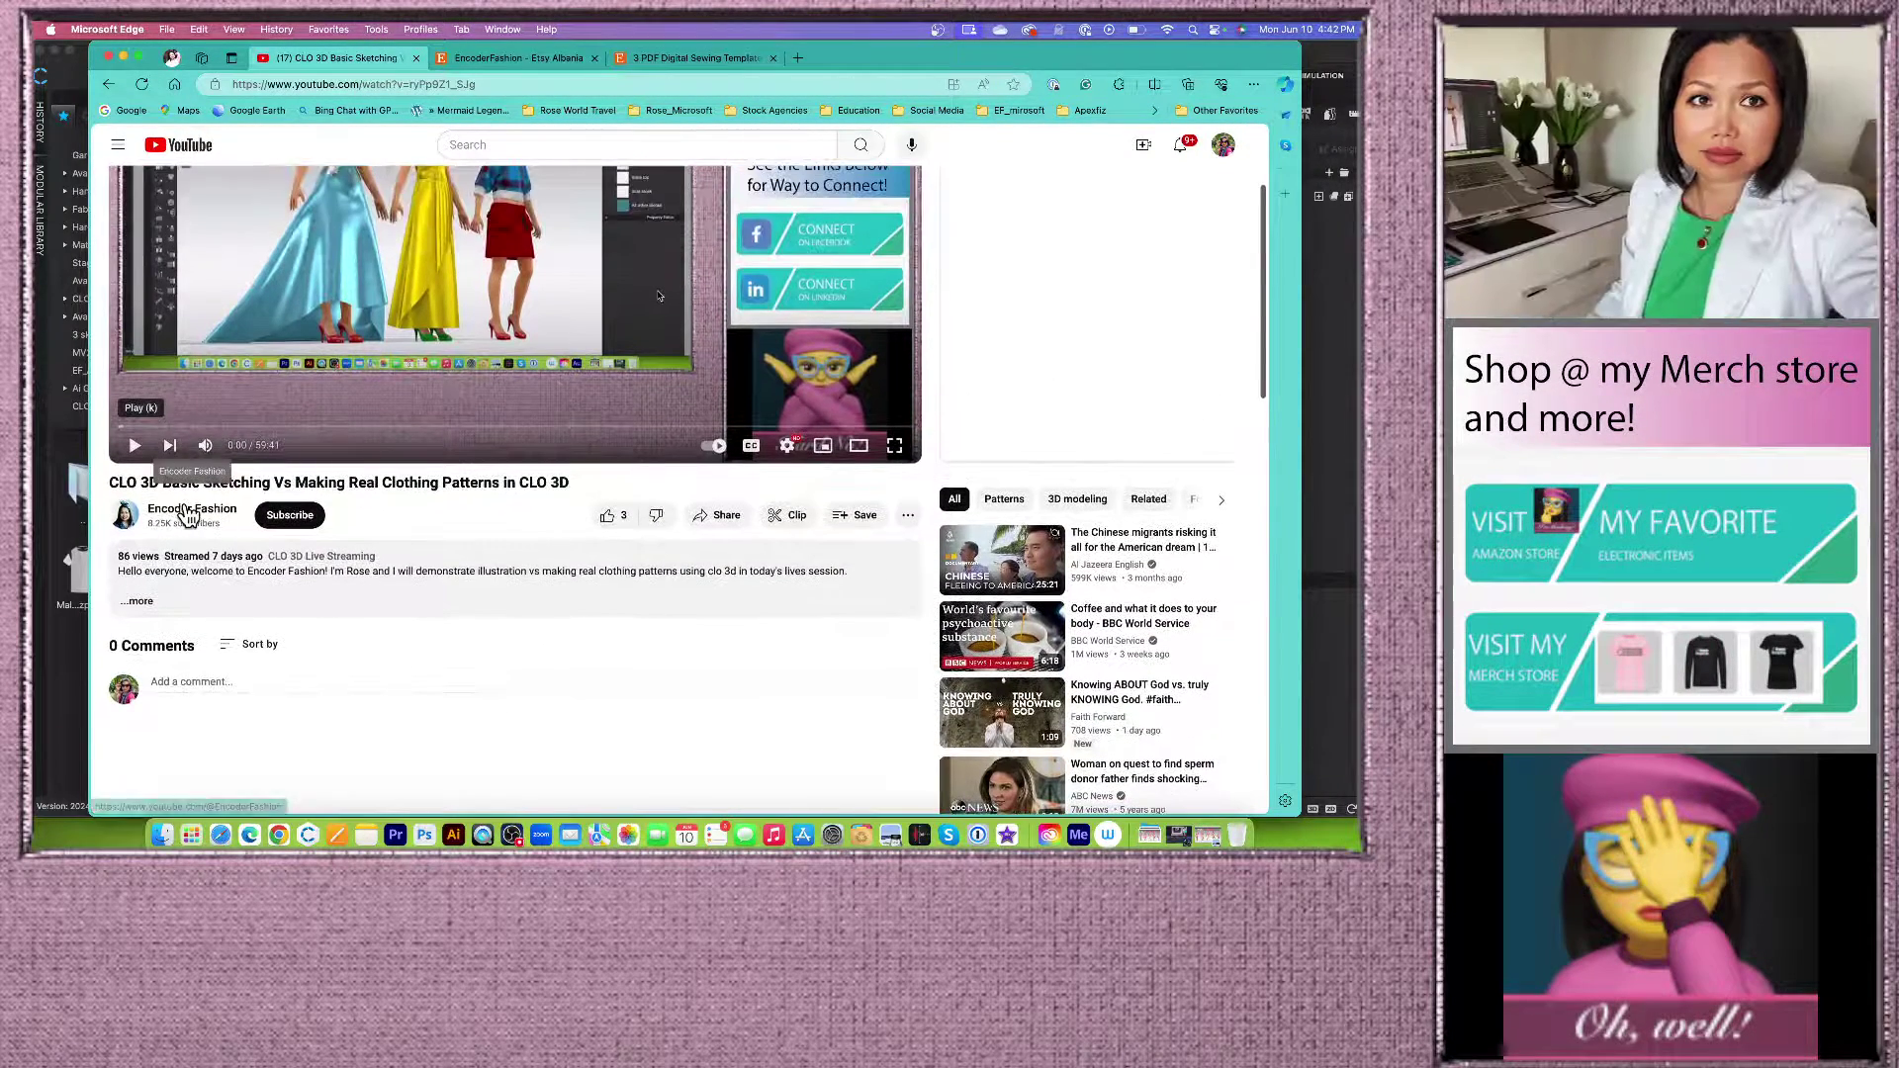
click(188, 511)
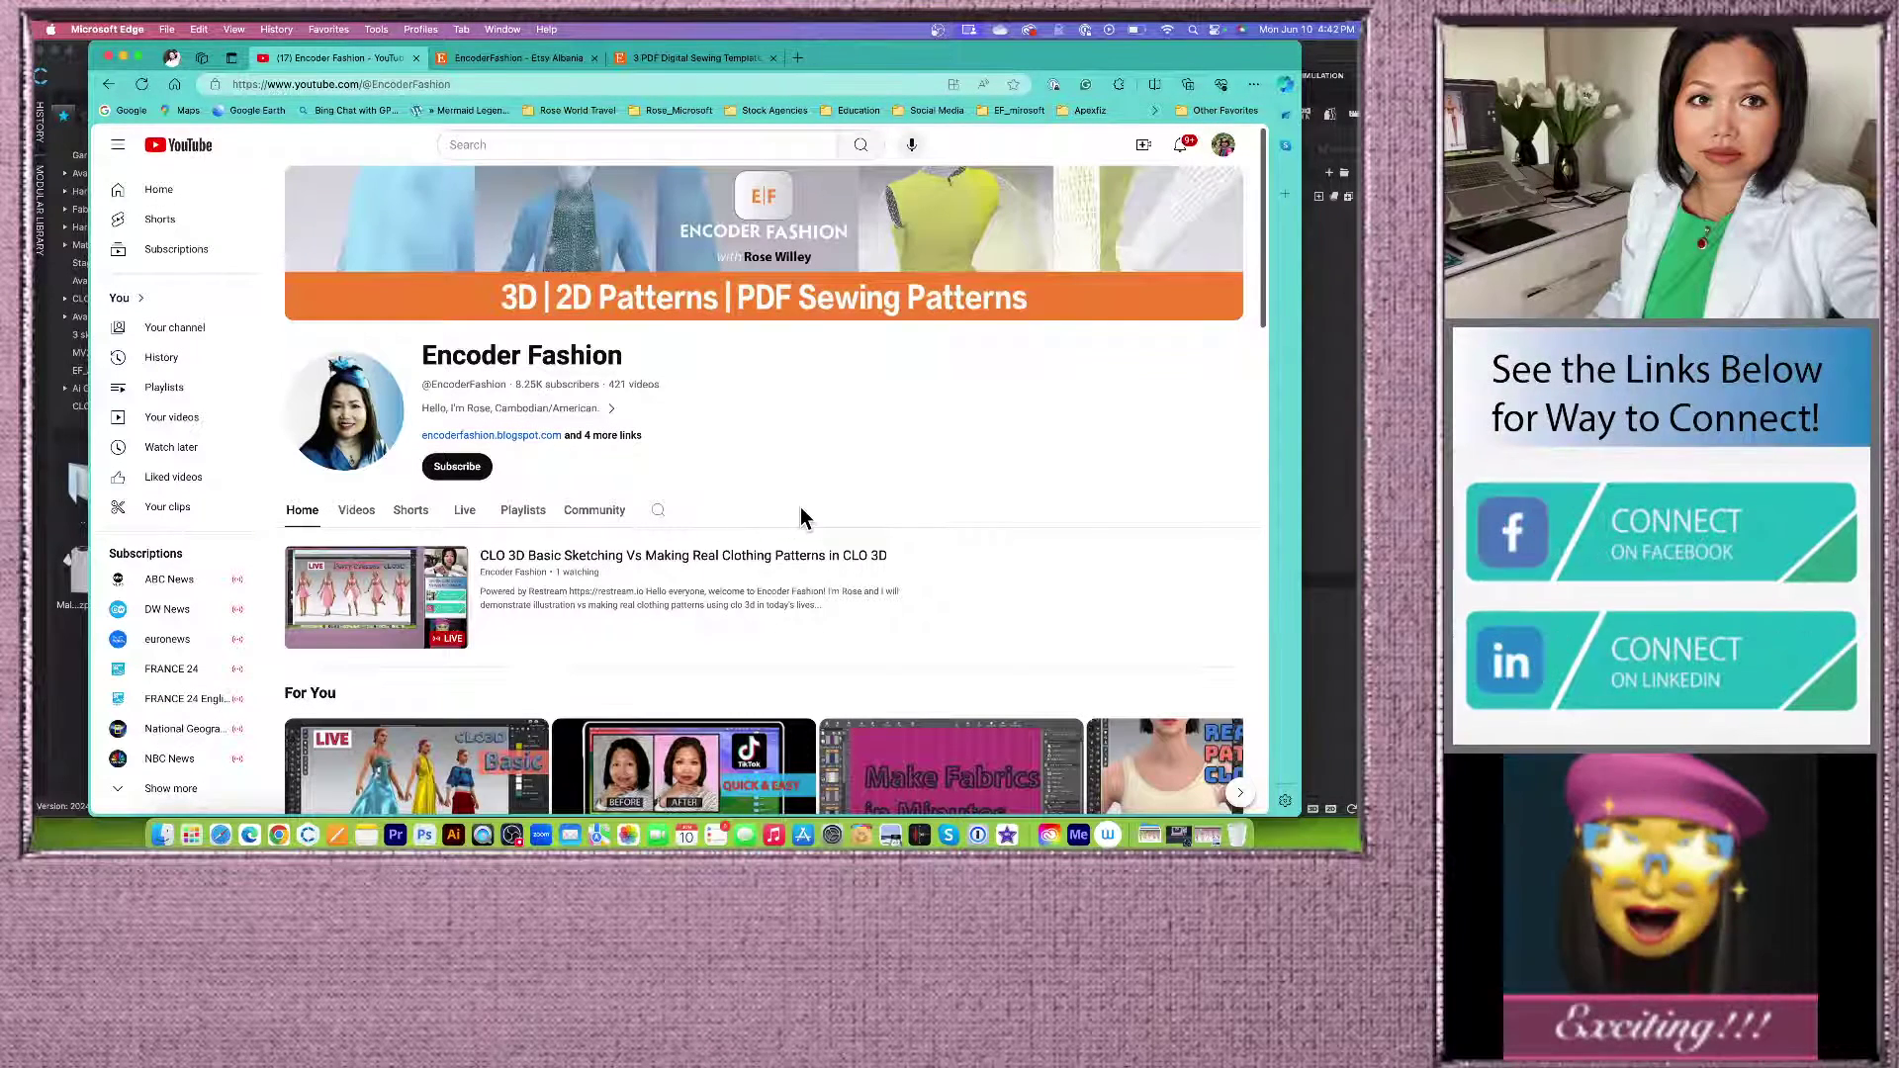
Step: Look over the Encoder Fashion channel home page, including its live stream, recommended videos and related channels
scroll(802, 516, down, 1)
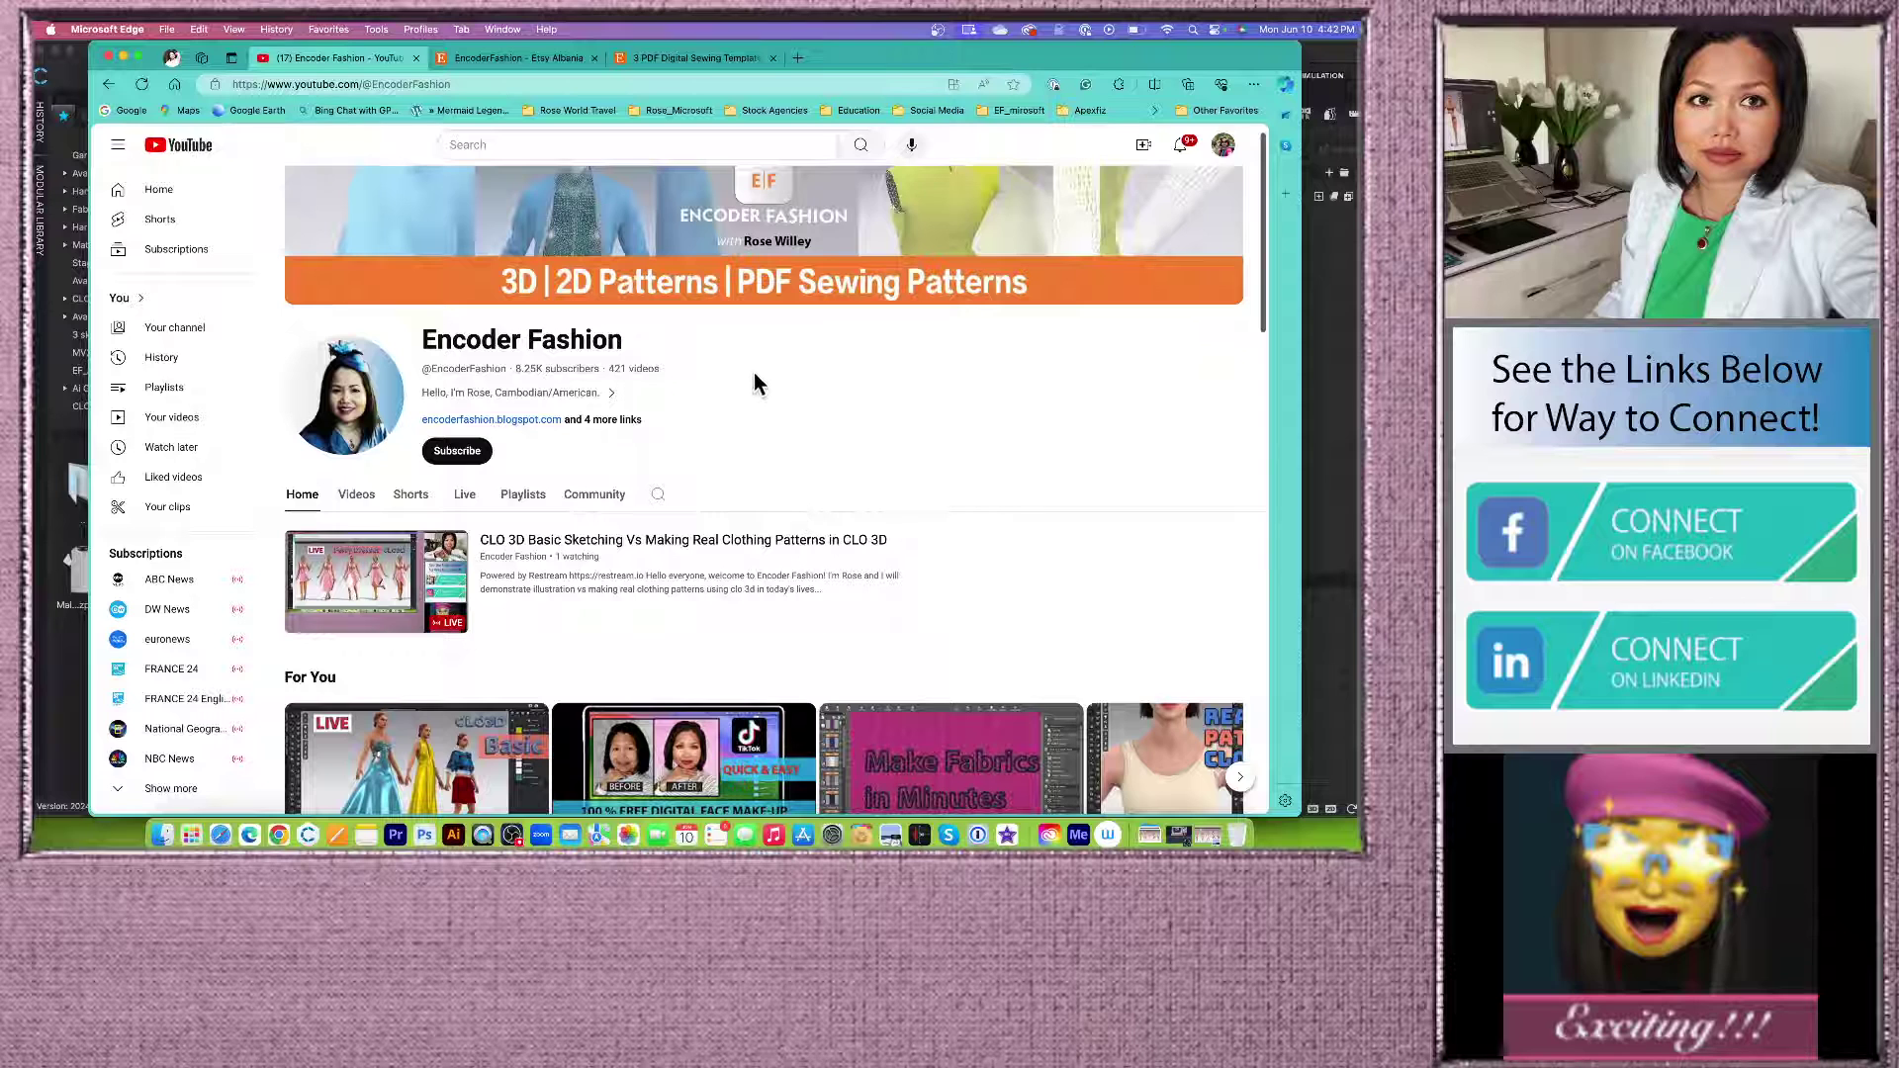
scroll(756, 377, up, 1)
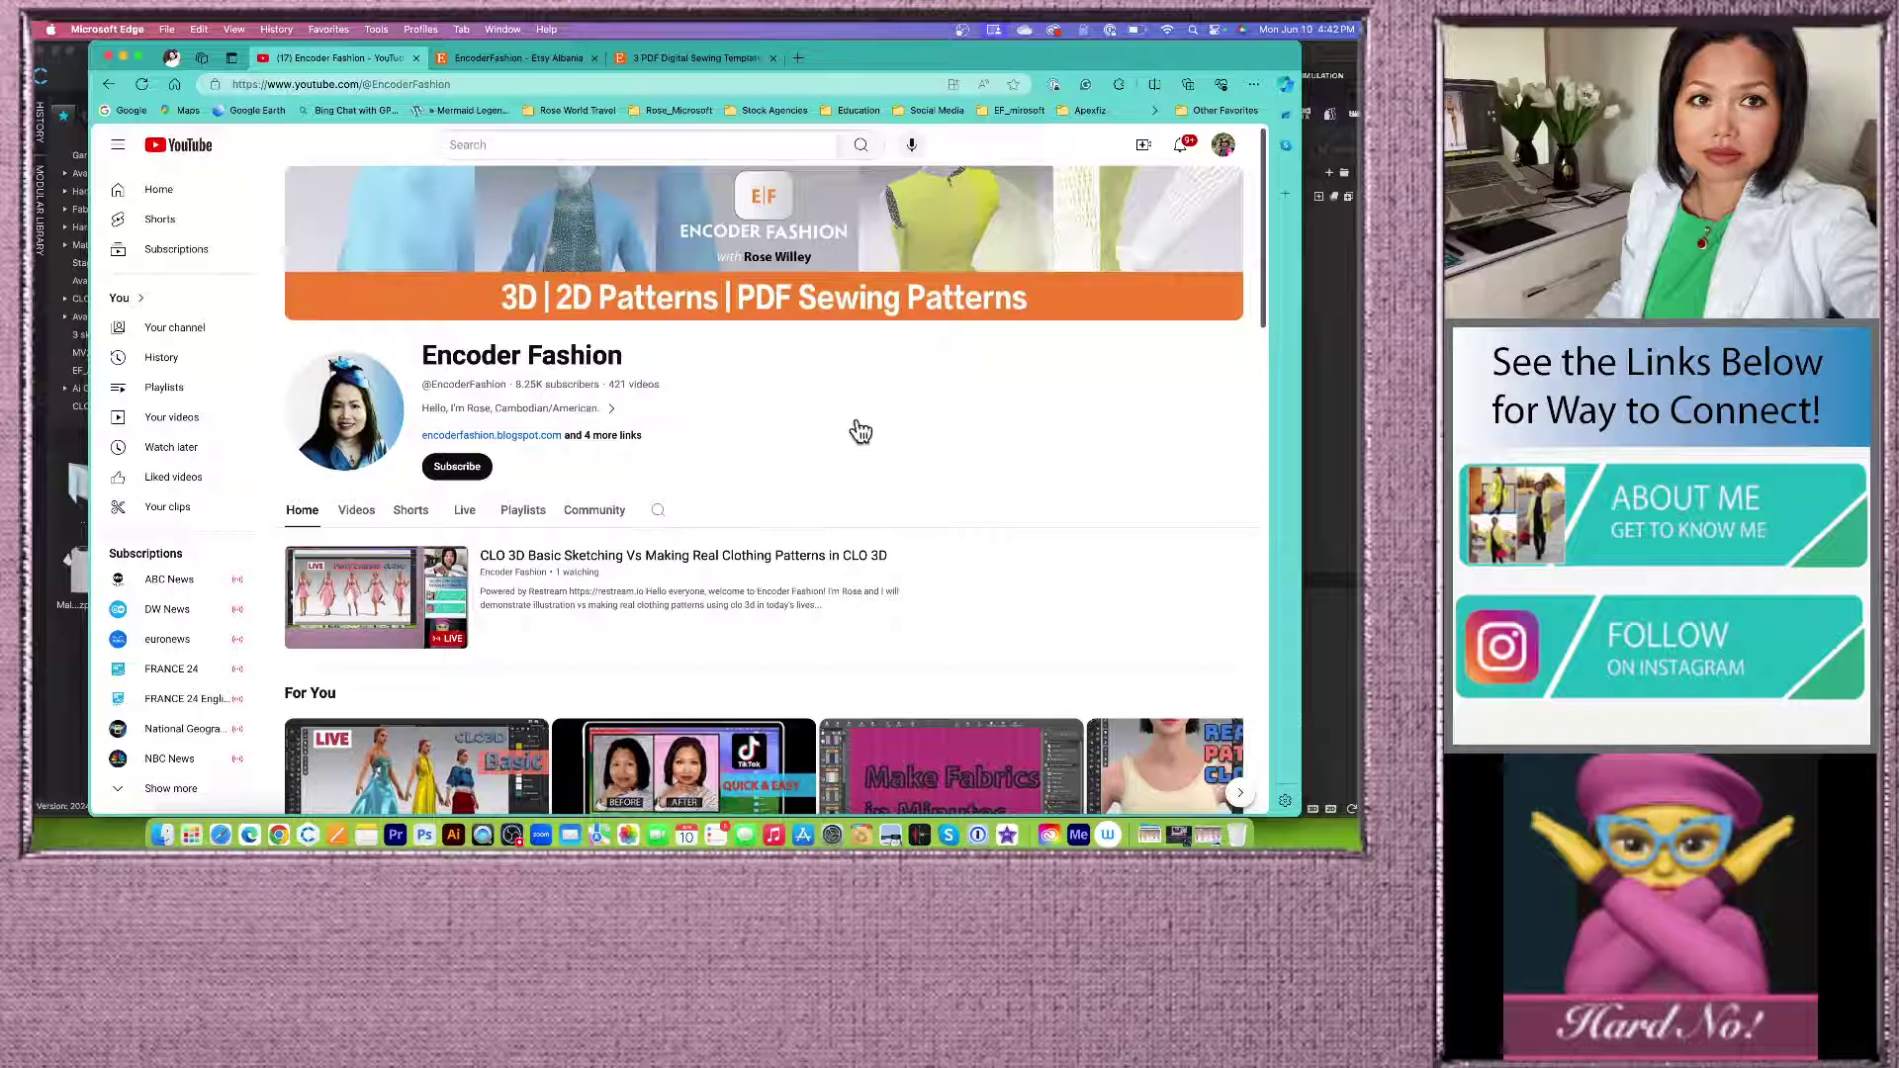
scroll(881, 438, down, 3)
scroll(881, 437, up, 3)
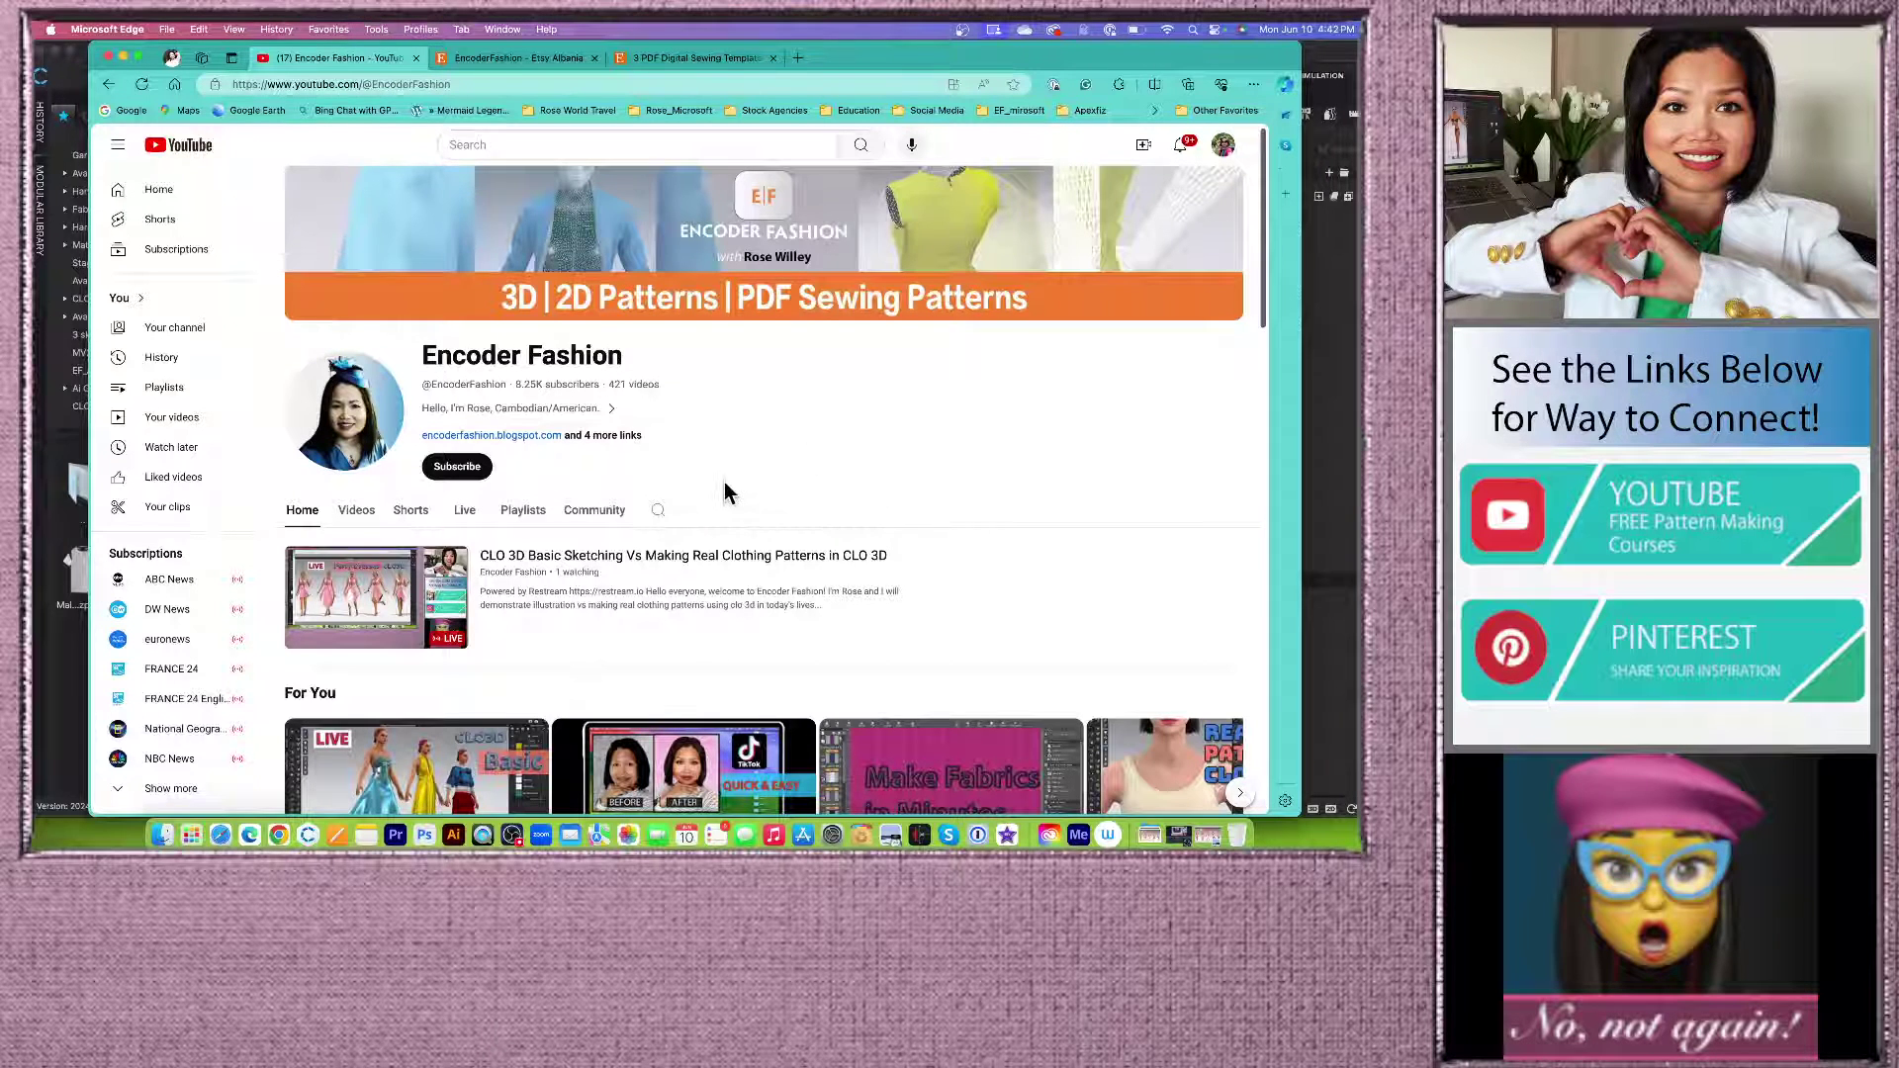
scroll(724, 483, down, 2)
scroll(774, 400, up, 2)
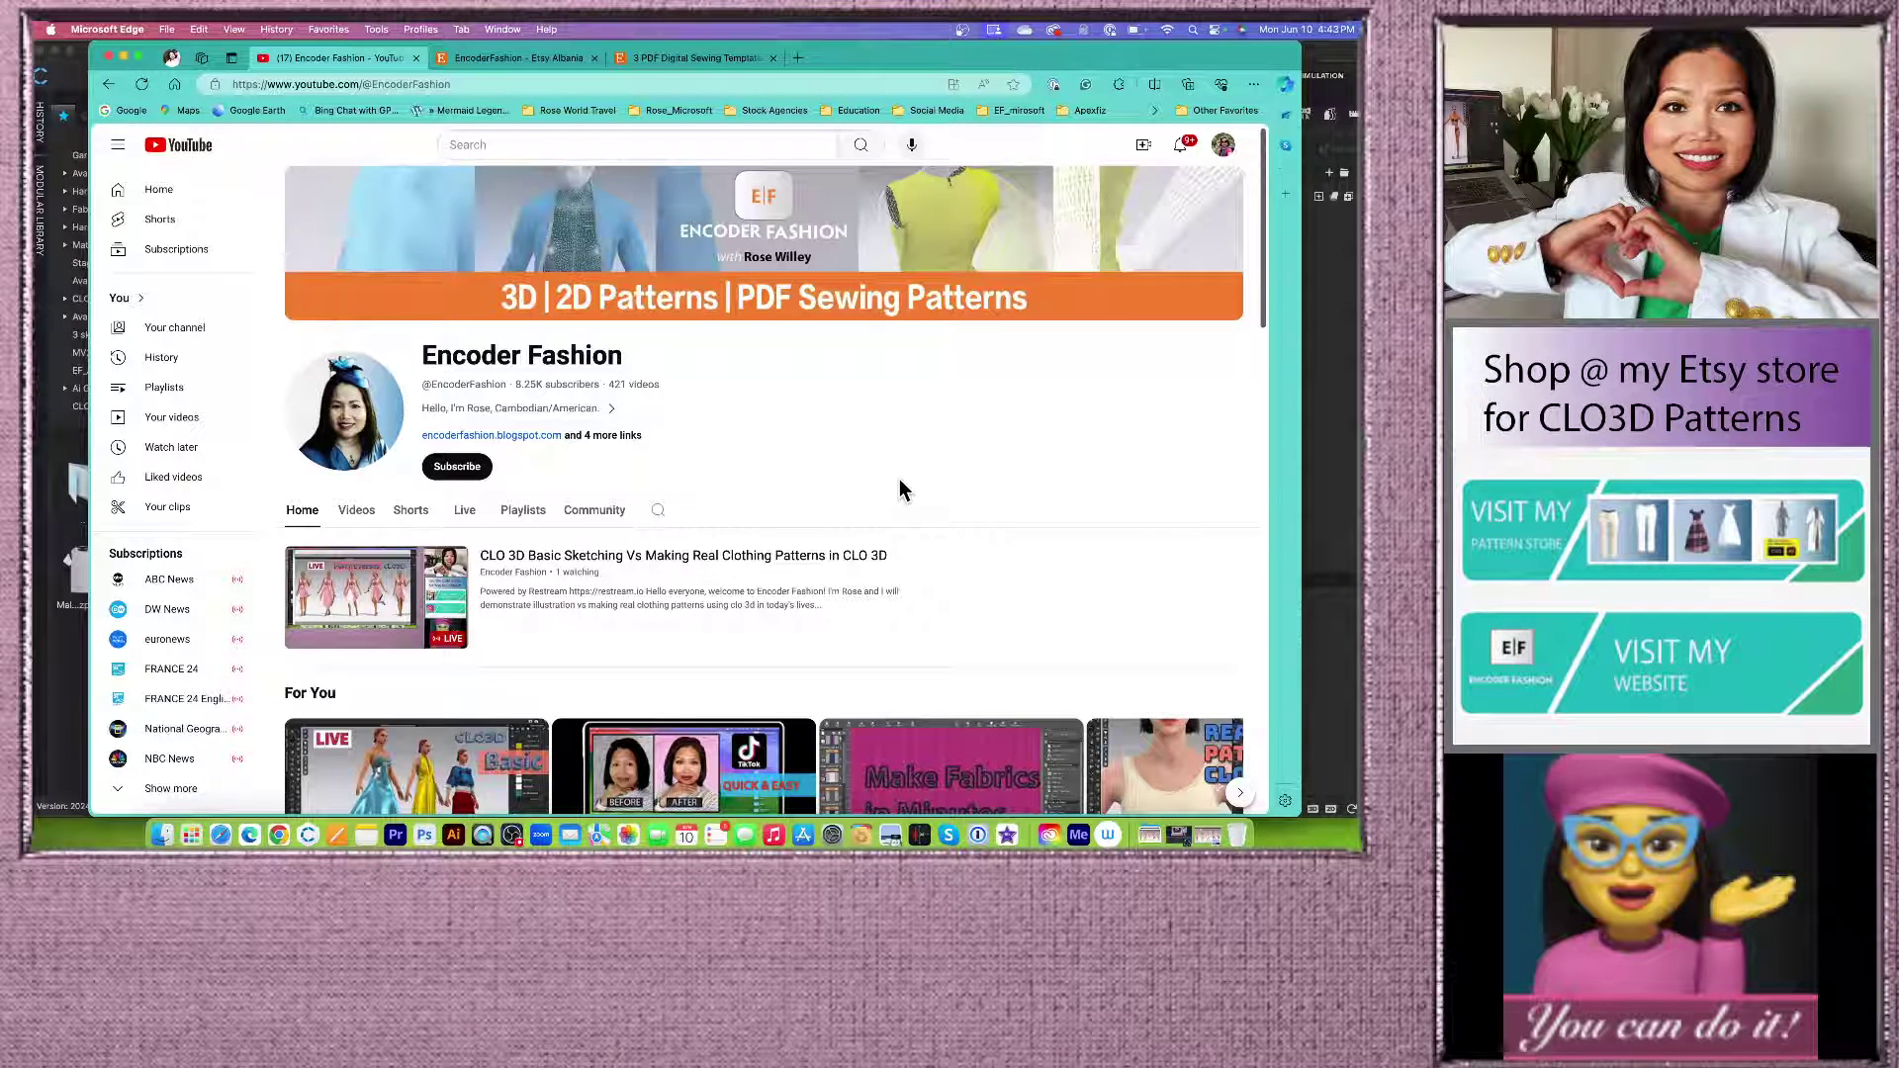
scroll(902, 489, down, 1)
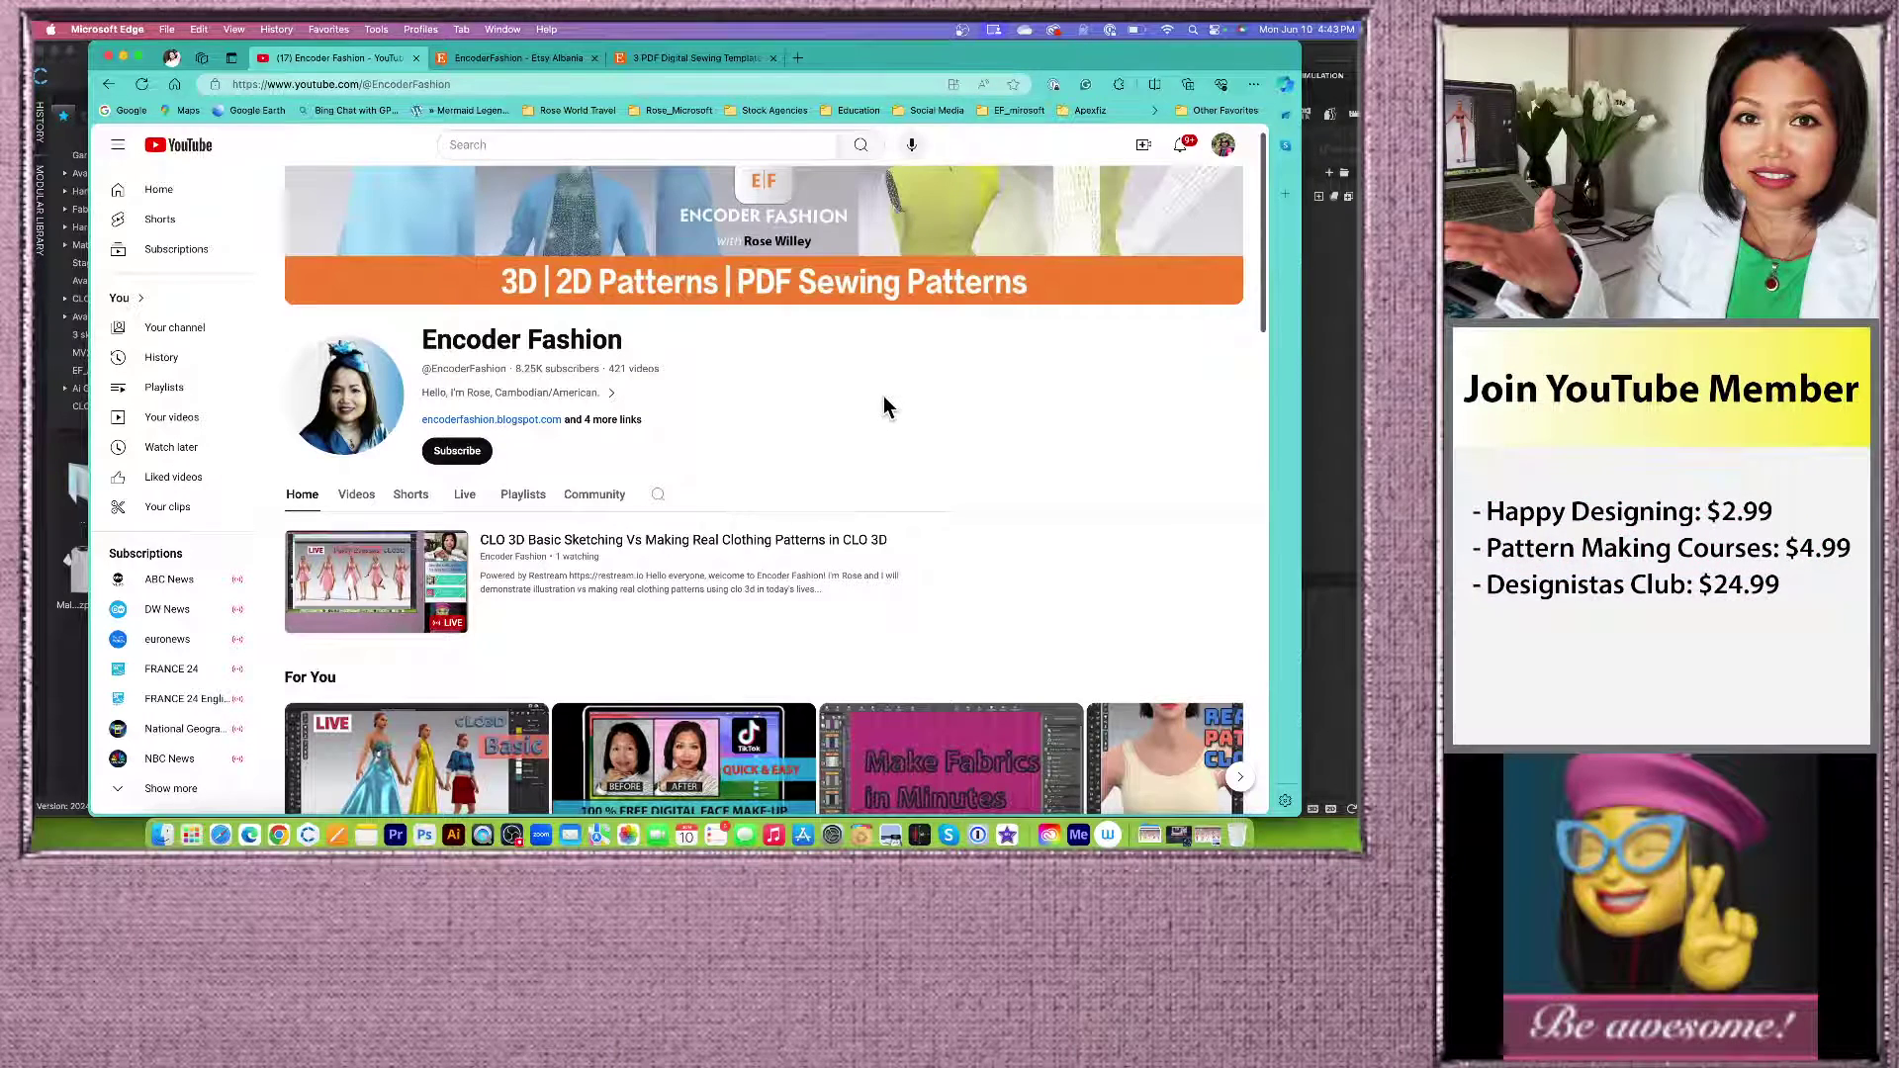
scroll(888, 400, down, 5)
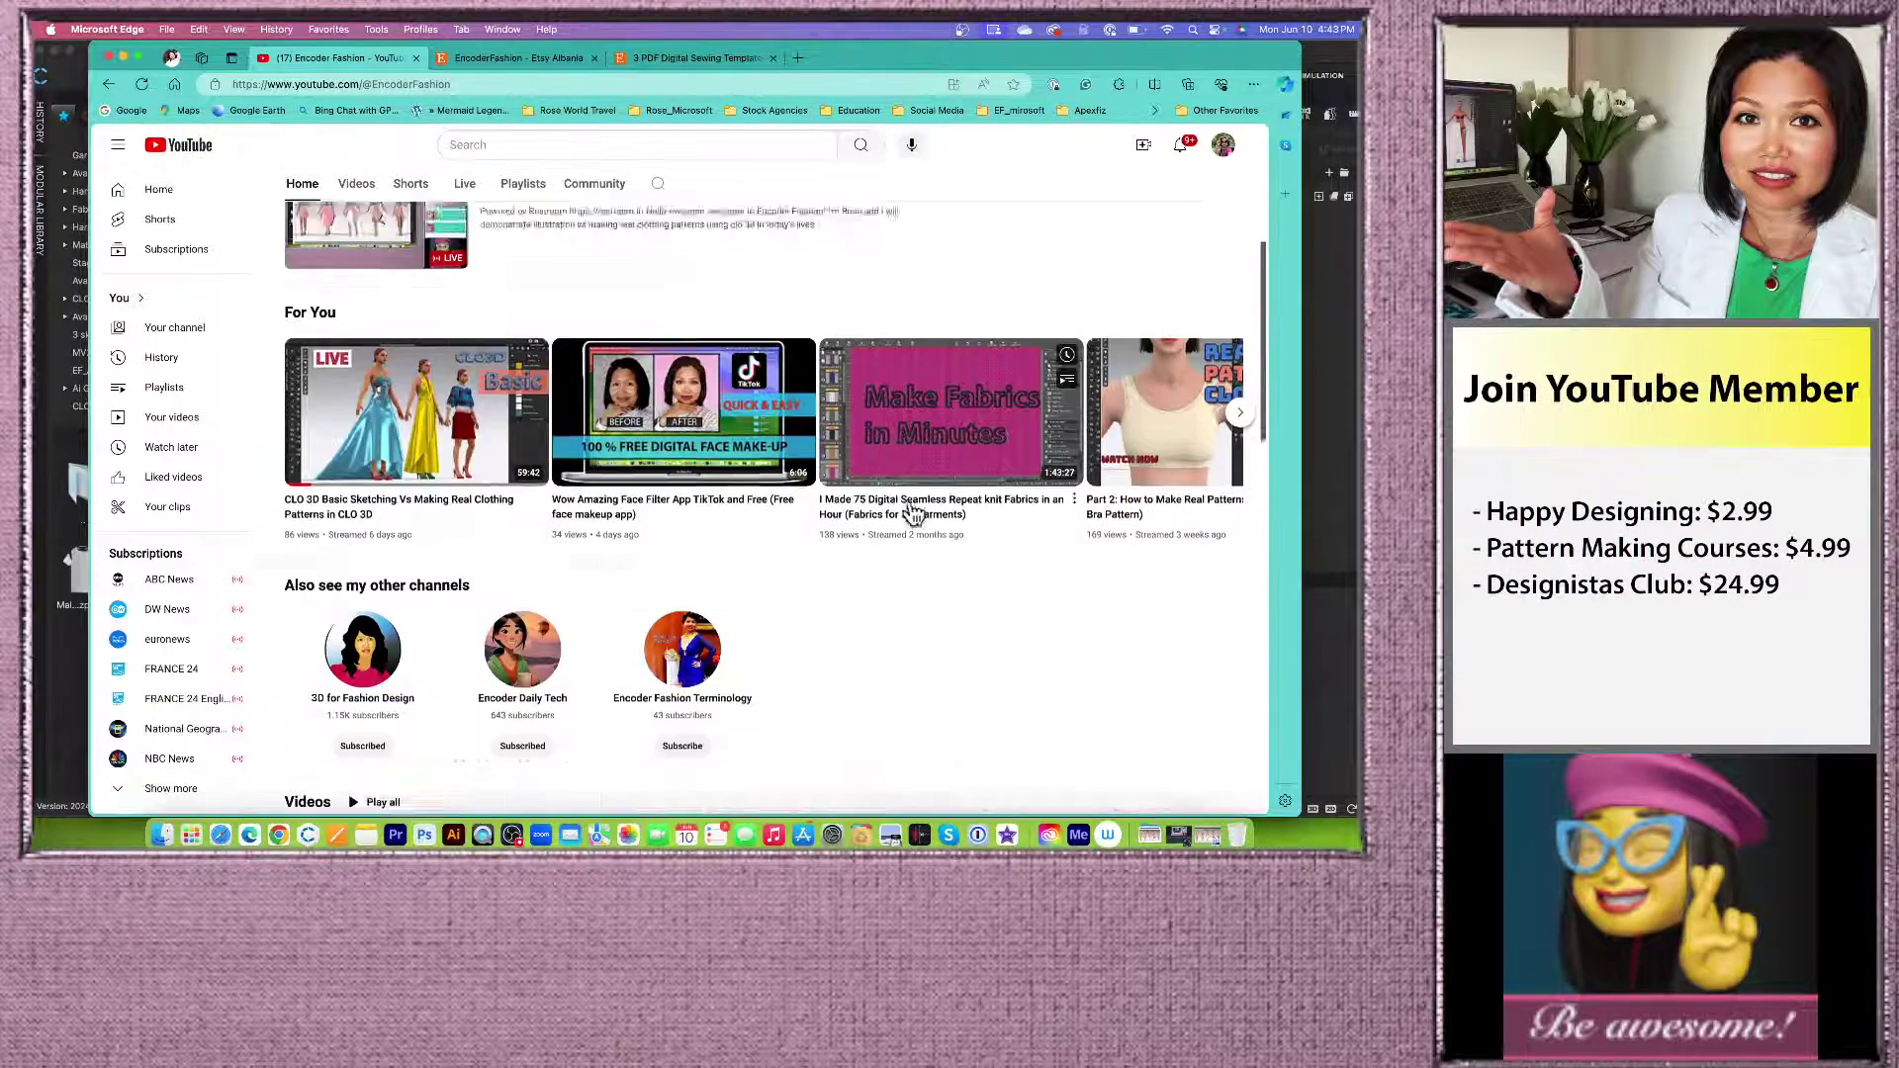
scroll(918, 523, up, 5)
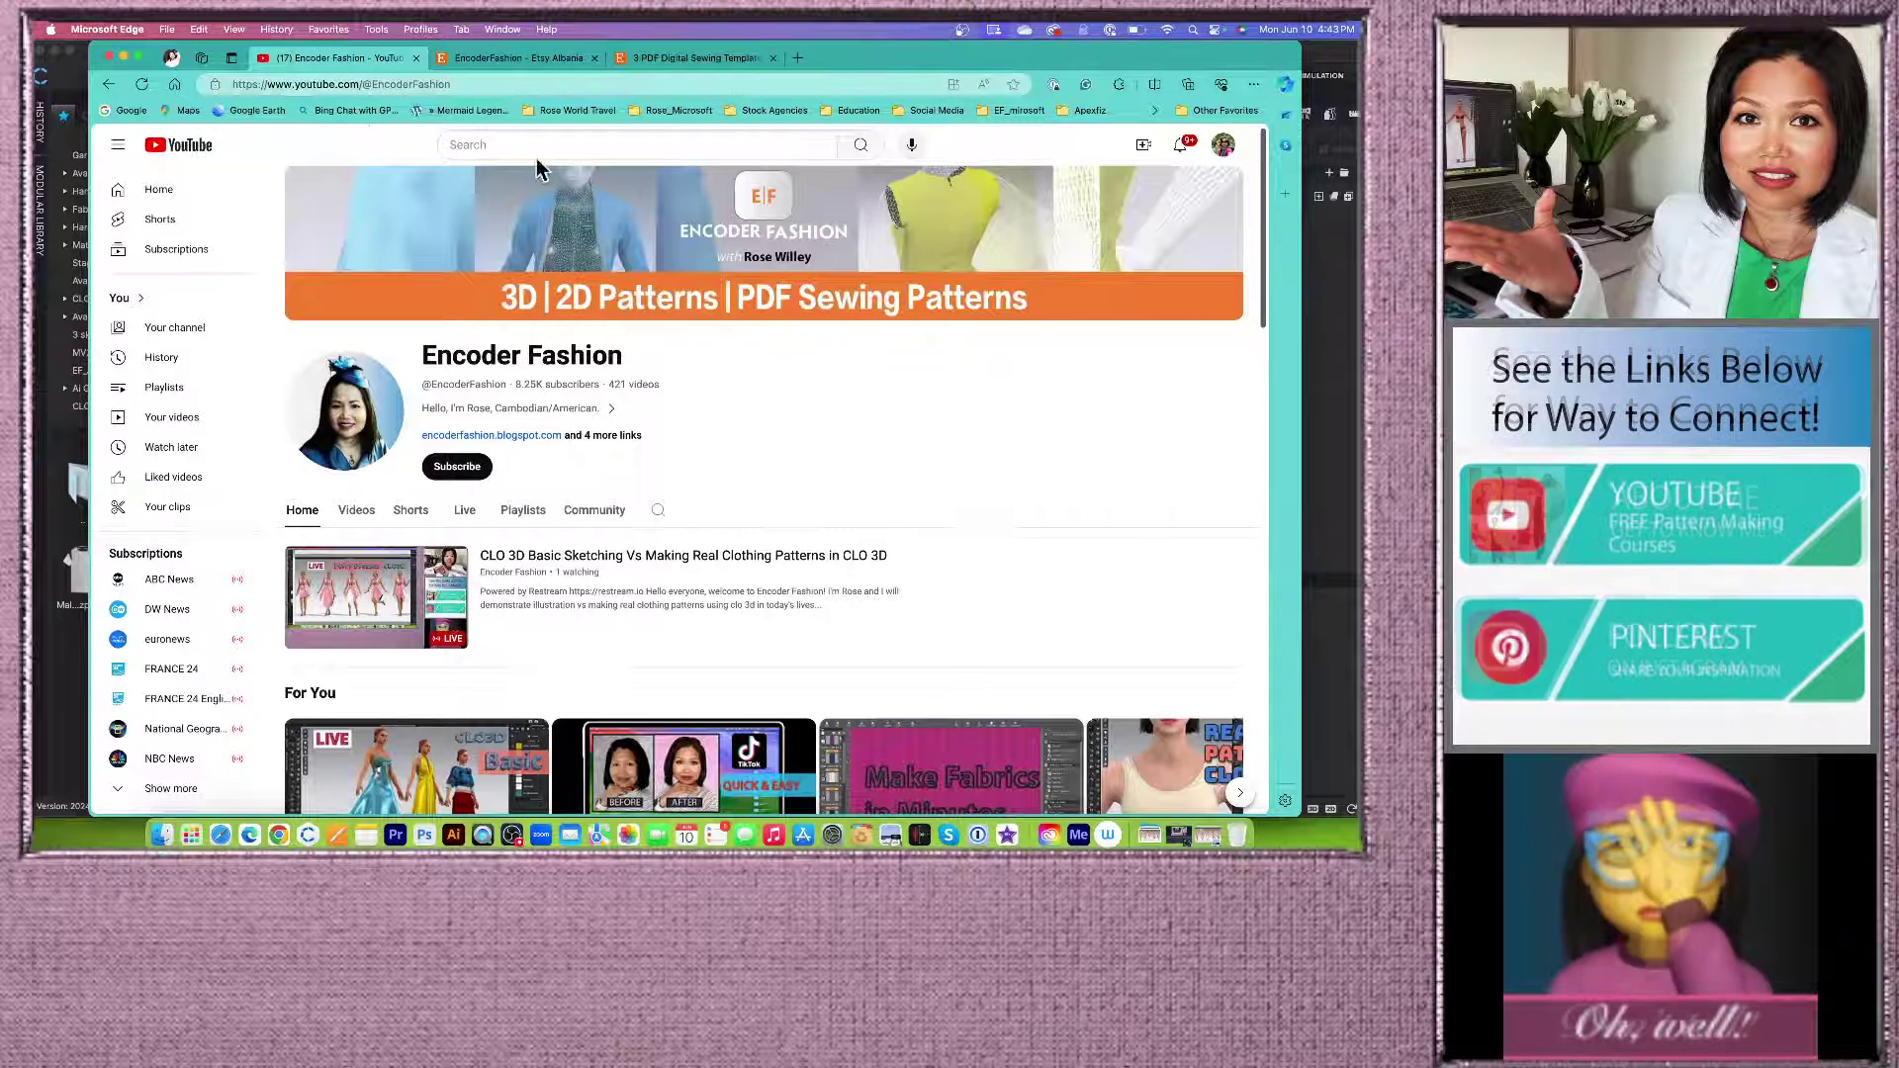
Step: Switch to CLO and examine the white dress on the avatar from an angled view and the front view
click(122, 57)
scroll(781, 485, down, 3)
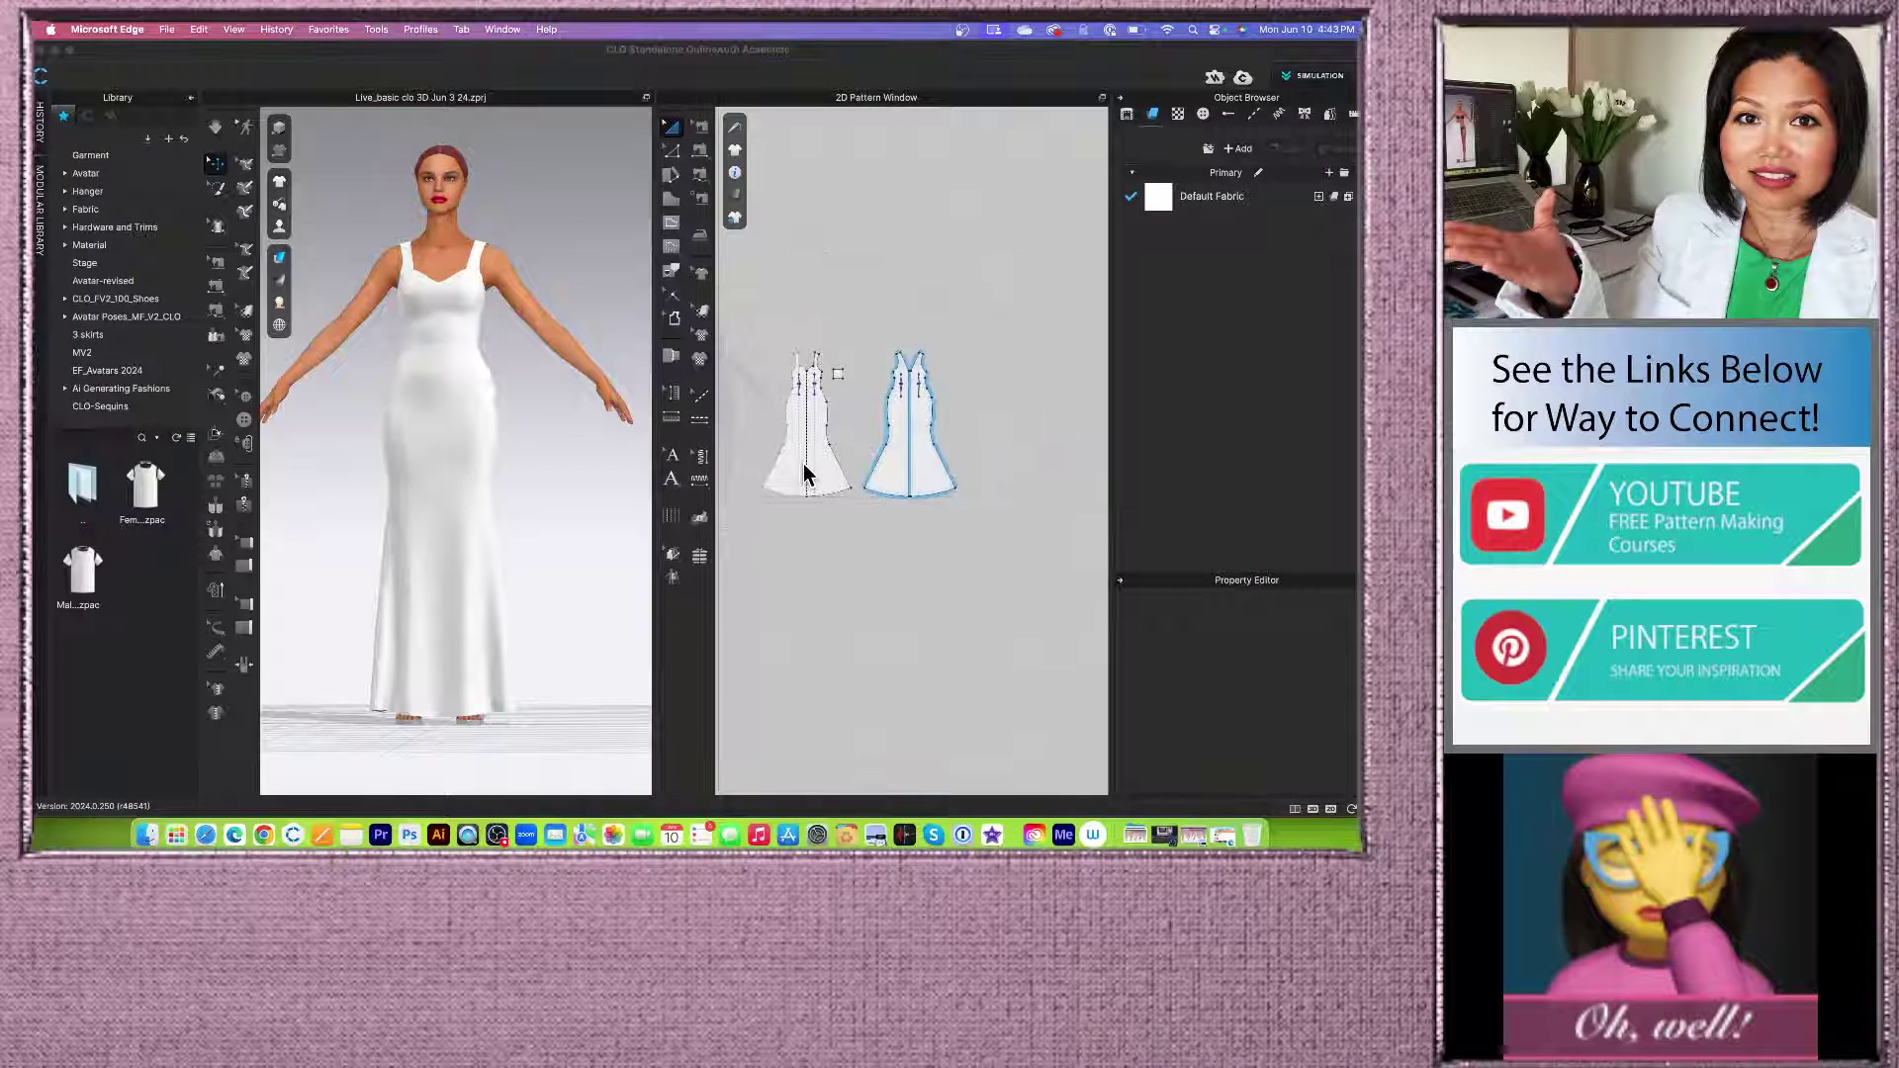
scroll(490, 407, up, 3)
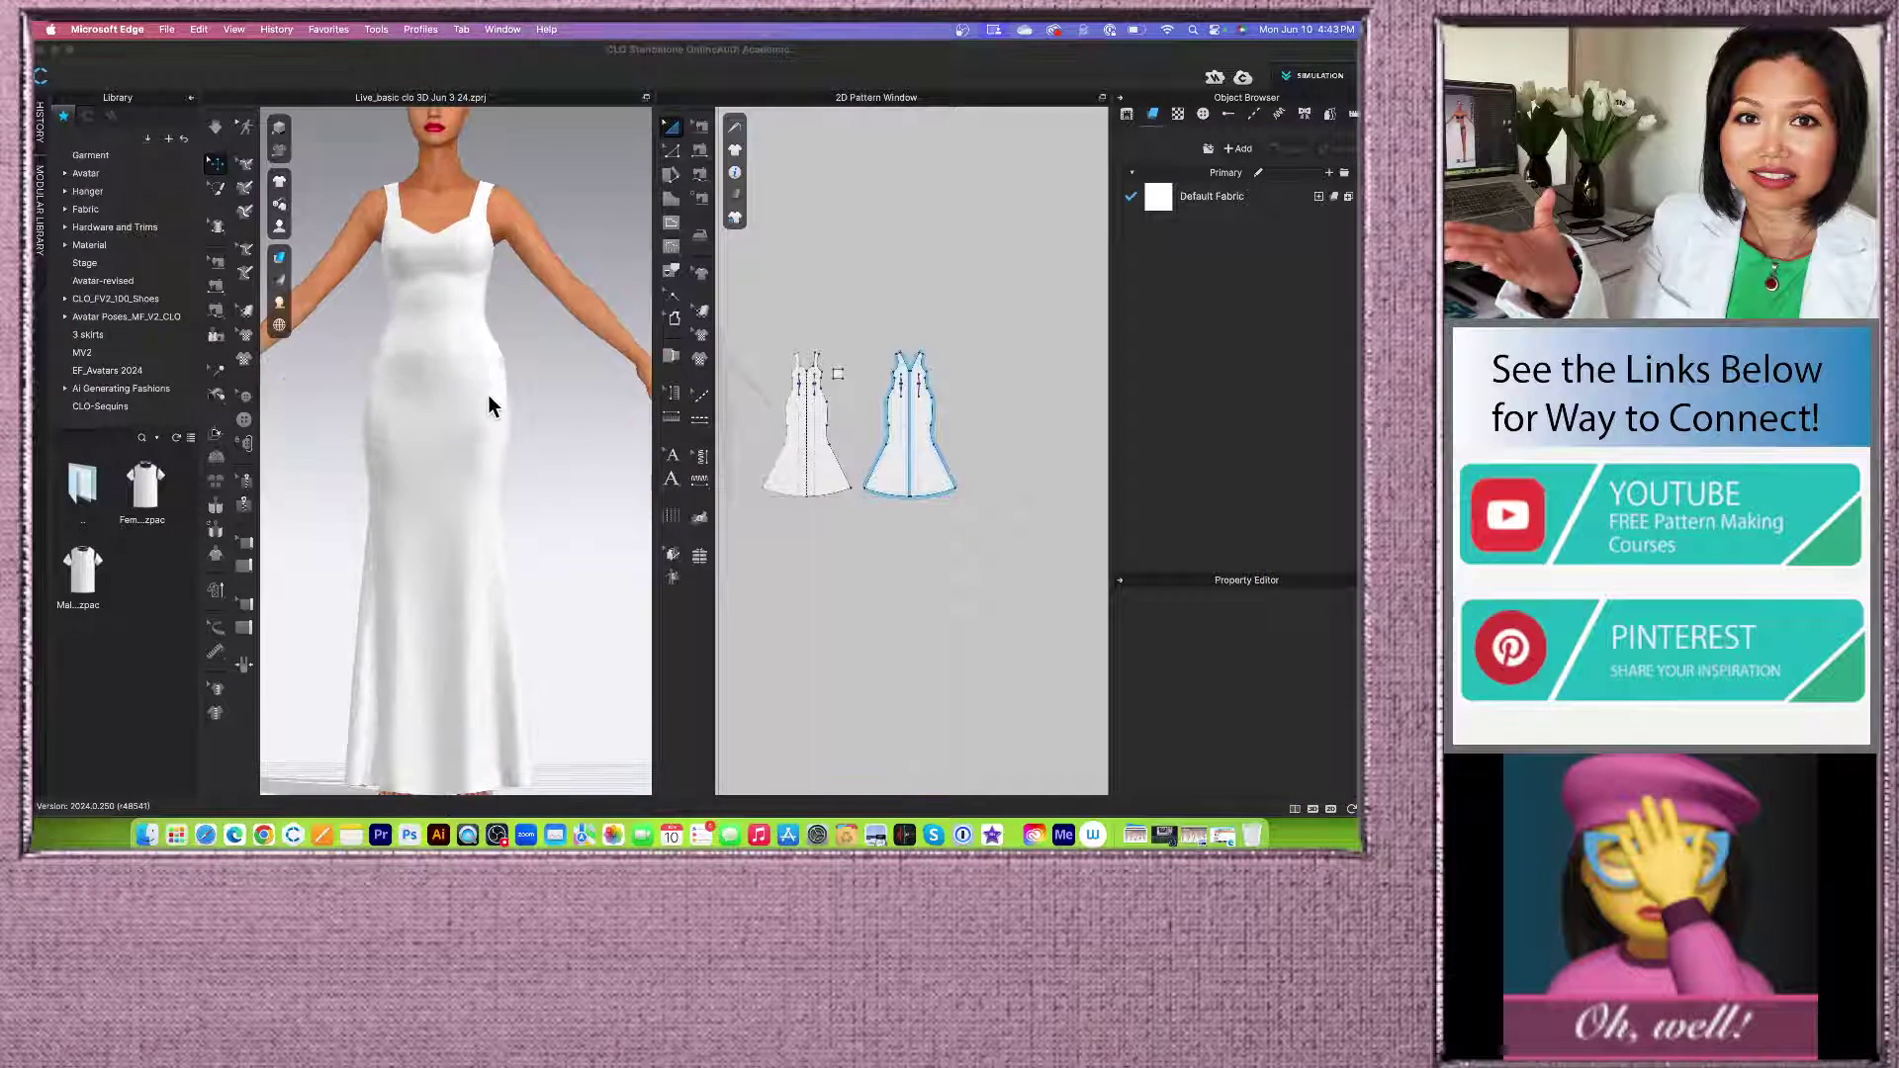
scroll(578, 471, down, 3)
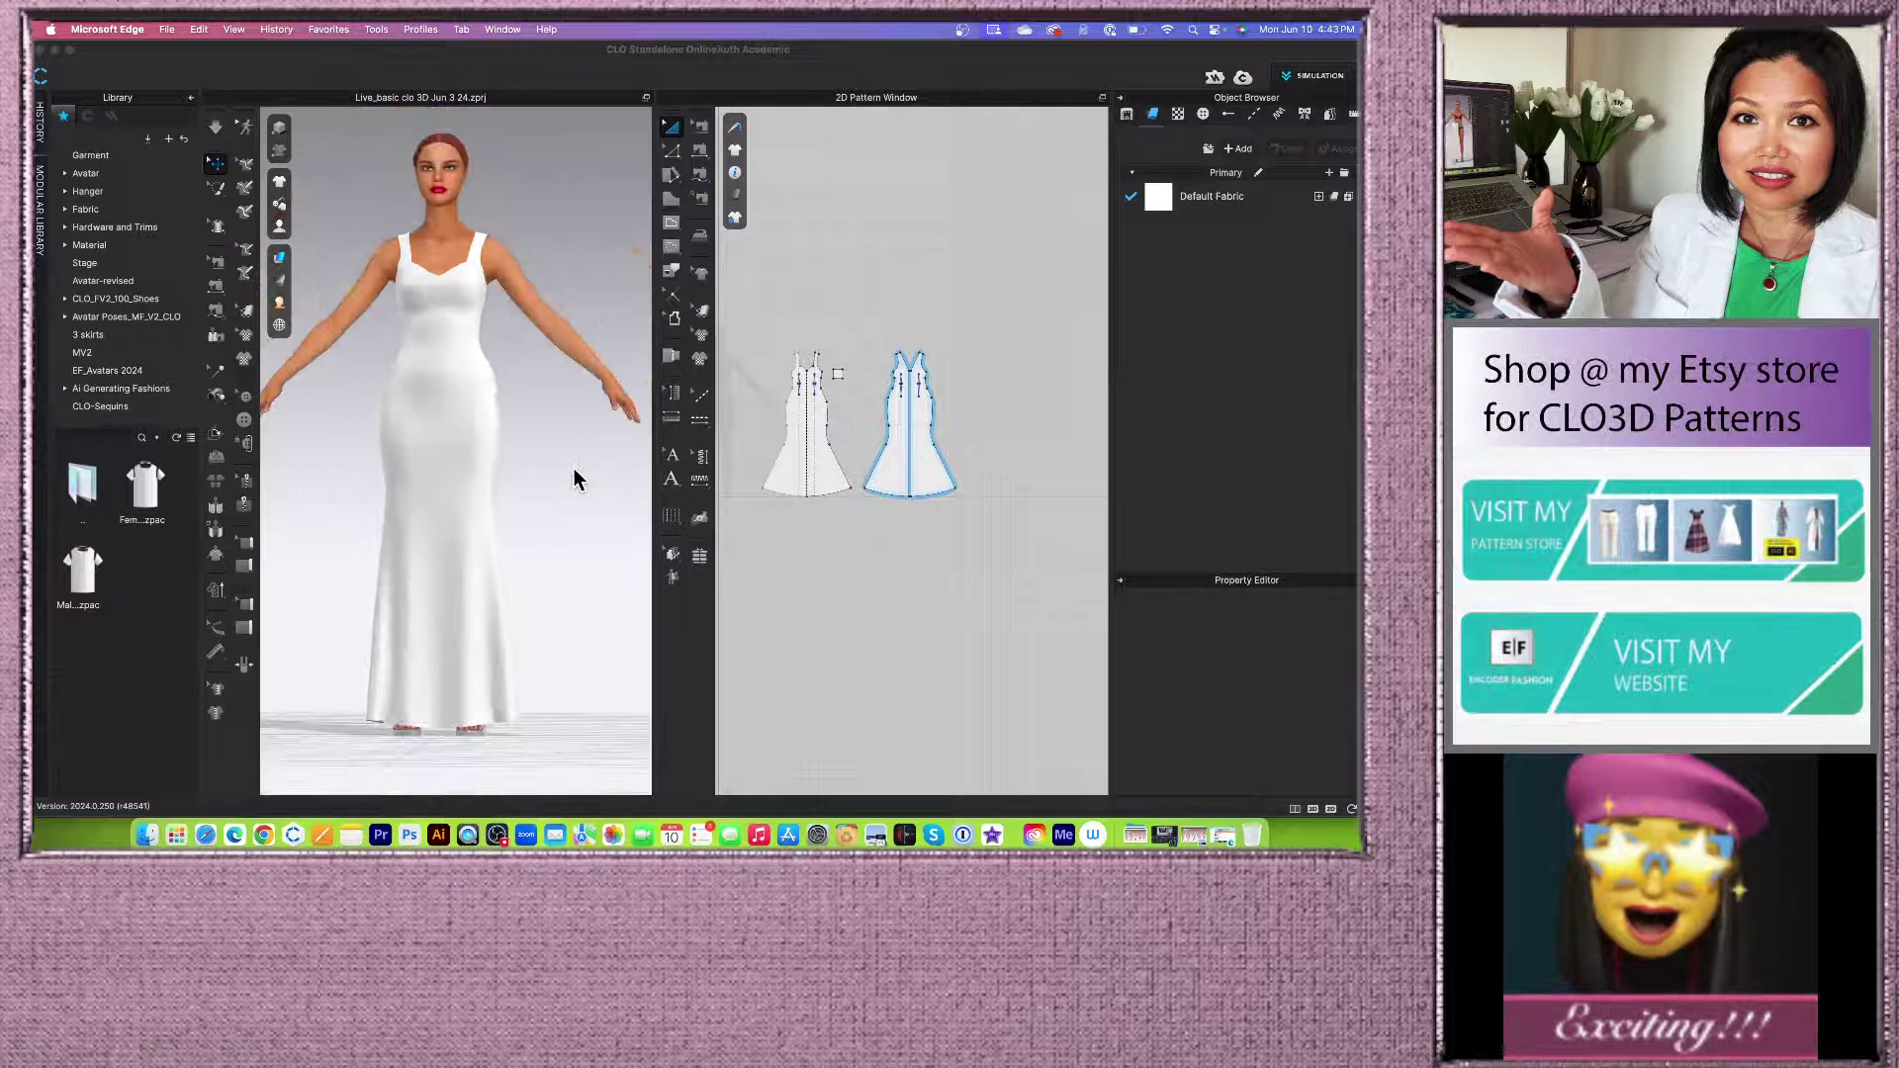
right_drag(543, 501, 512, 509)
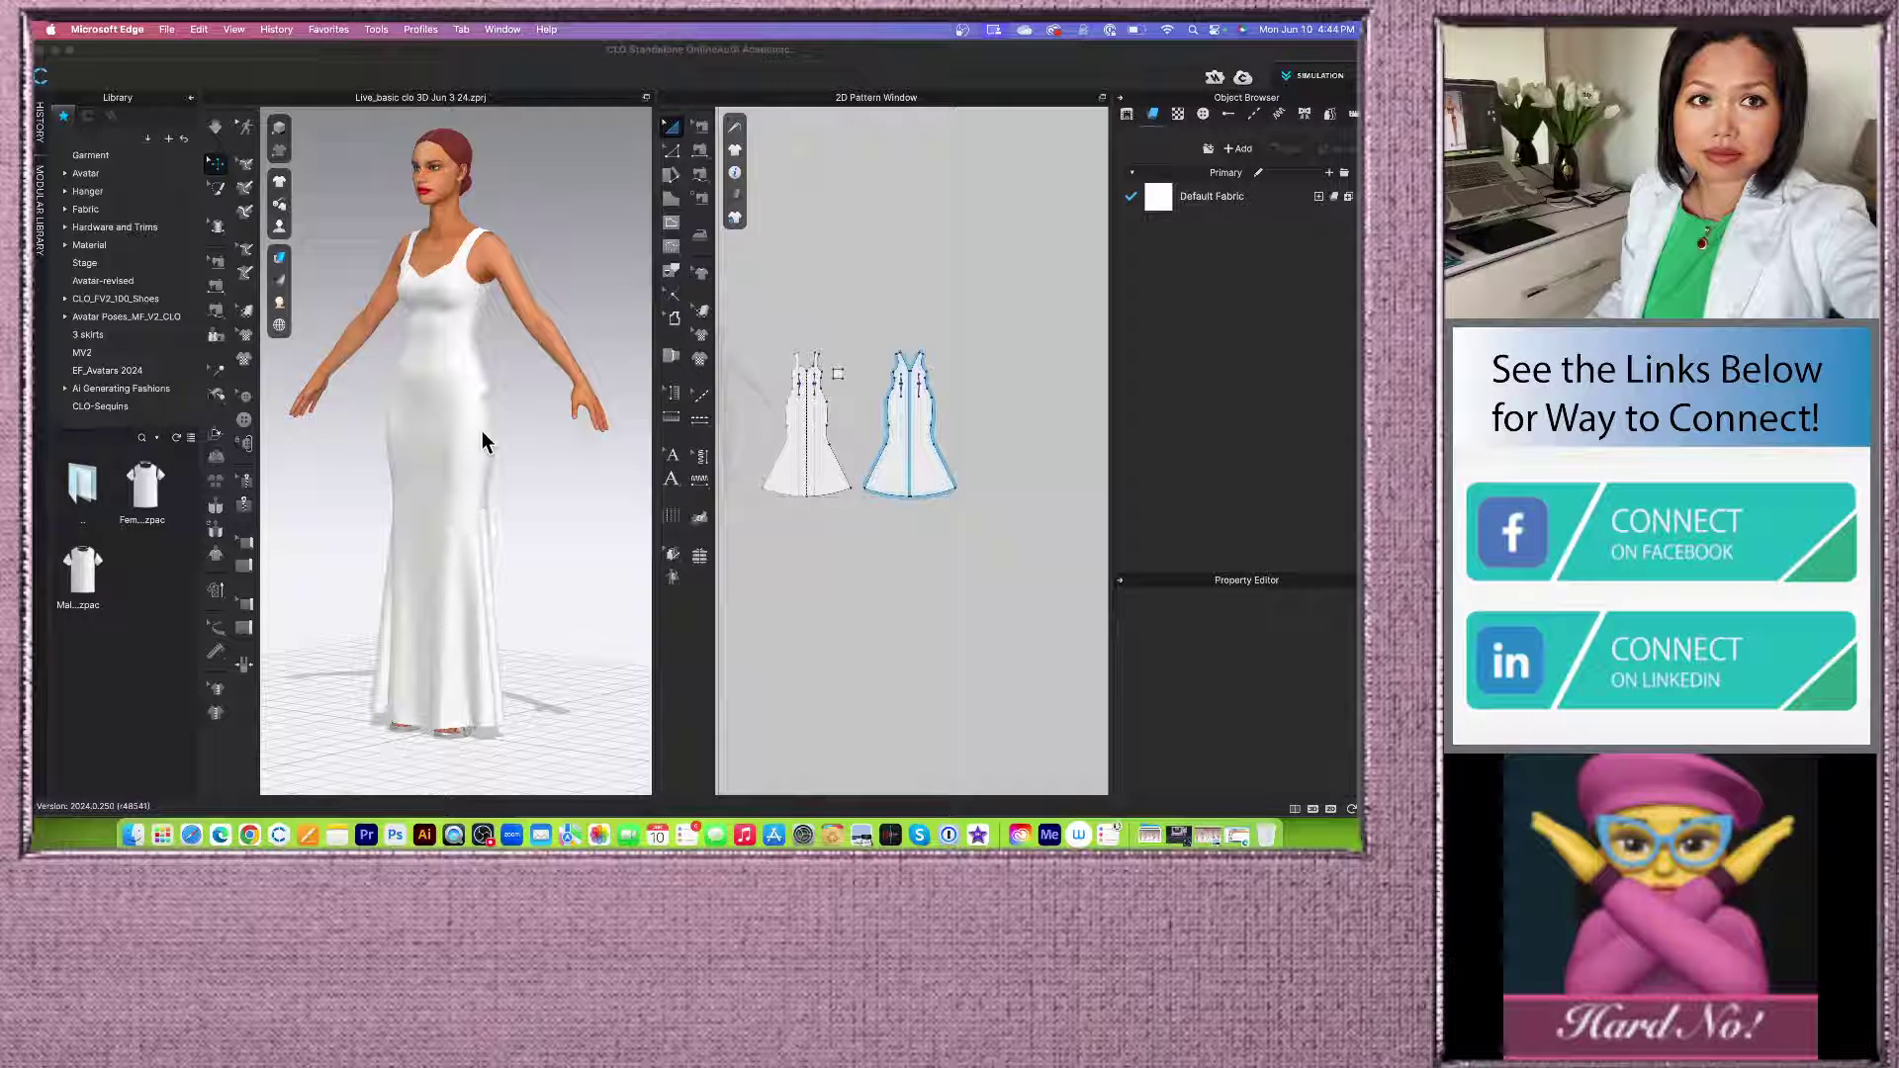
scroll(489, 406, up, 3)
key(2)
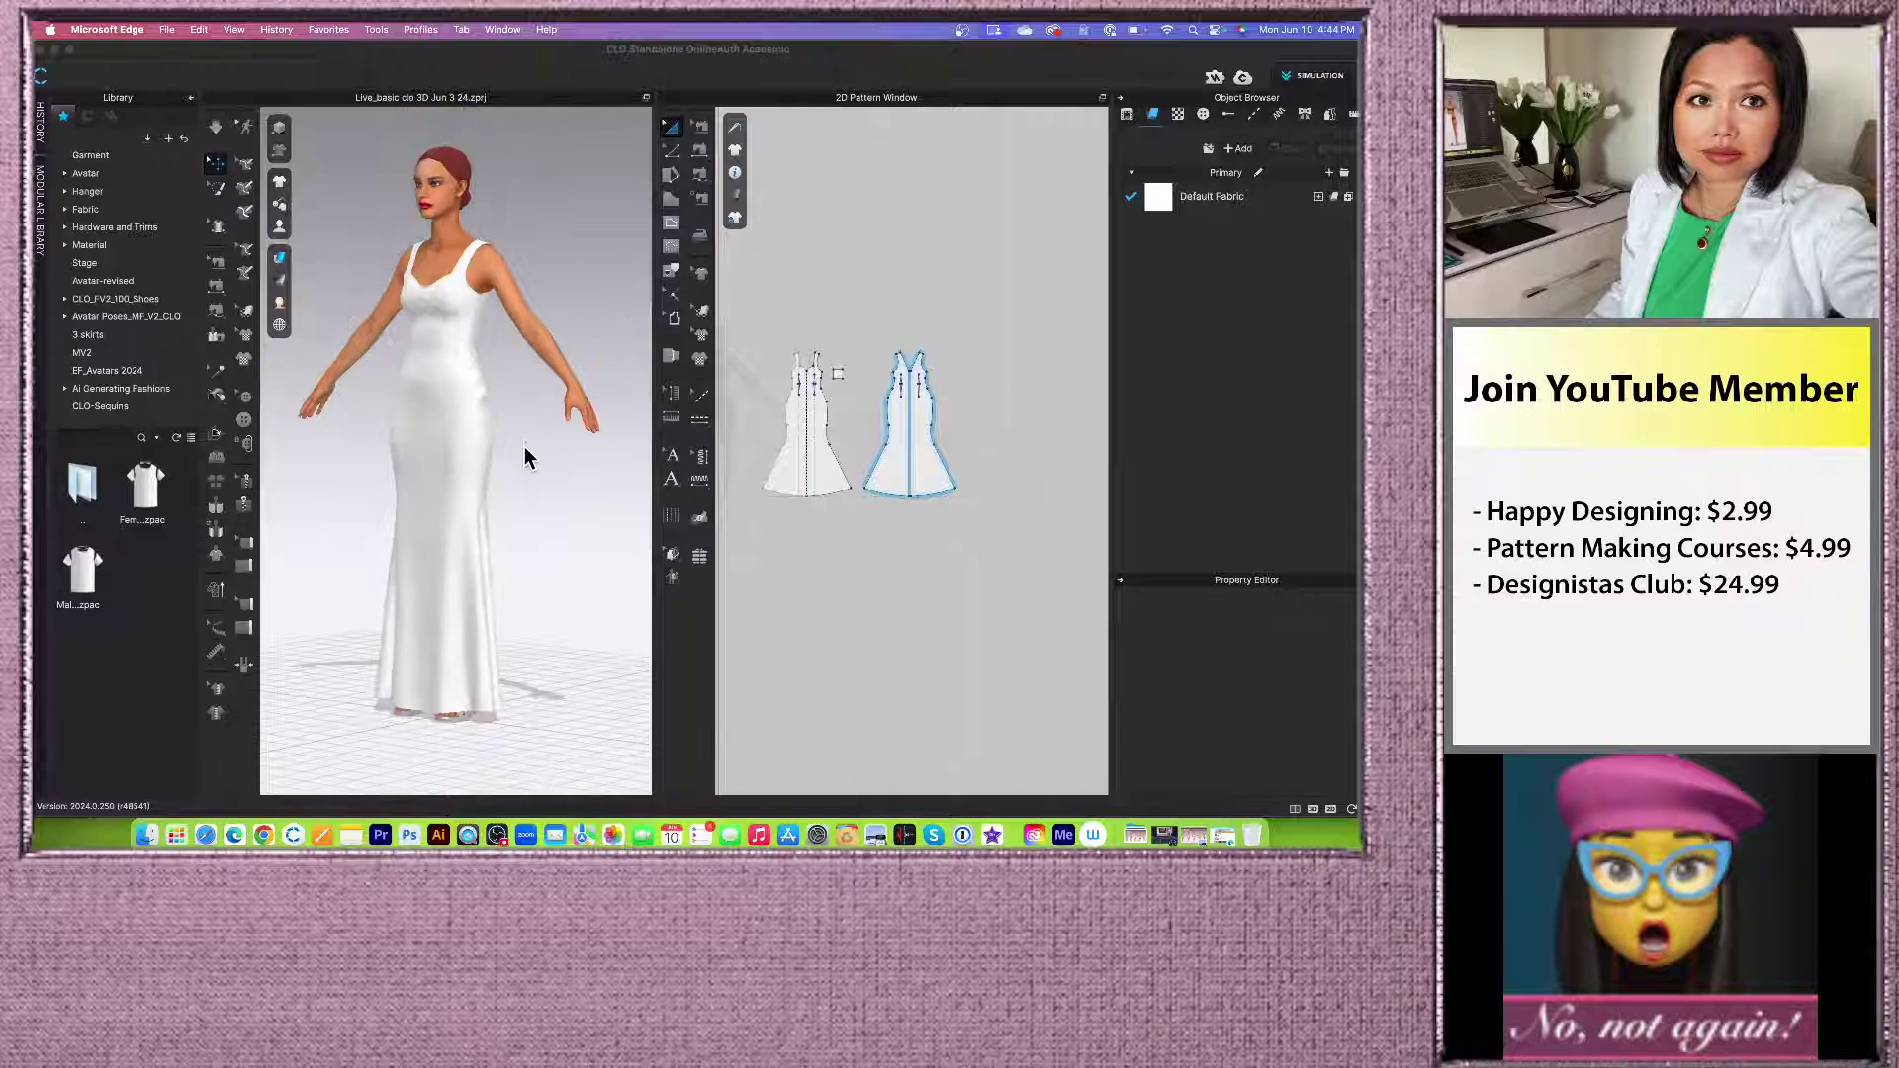
scroll(551, 476, up, 2)
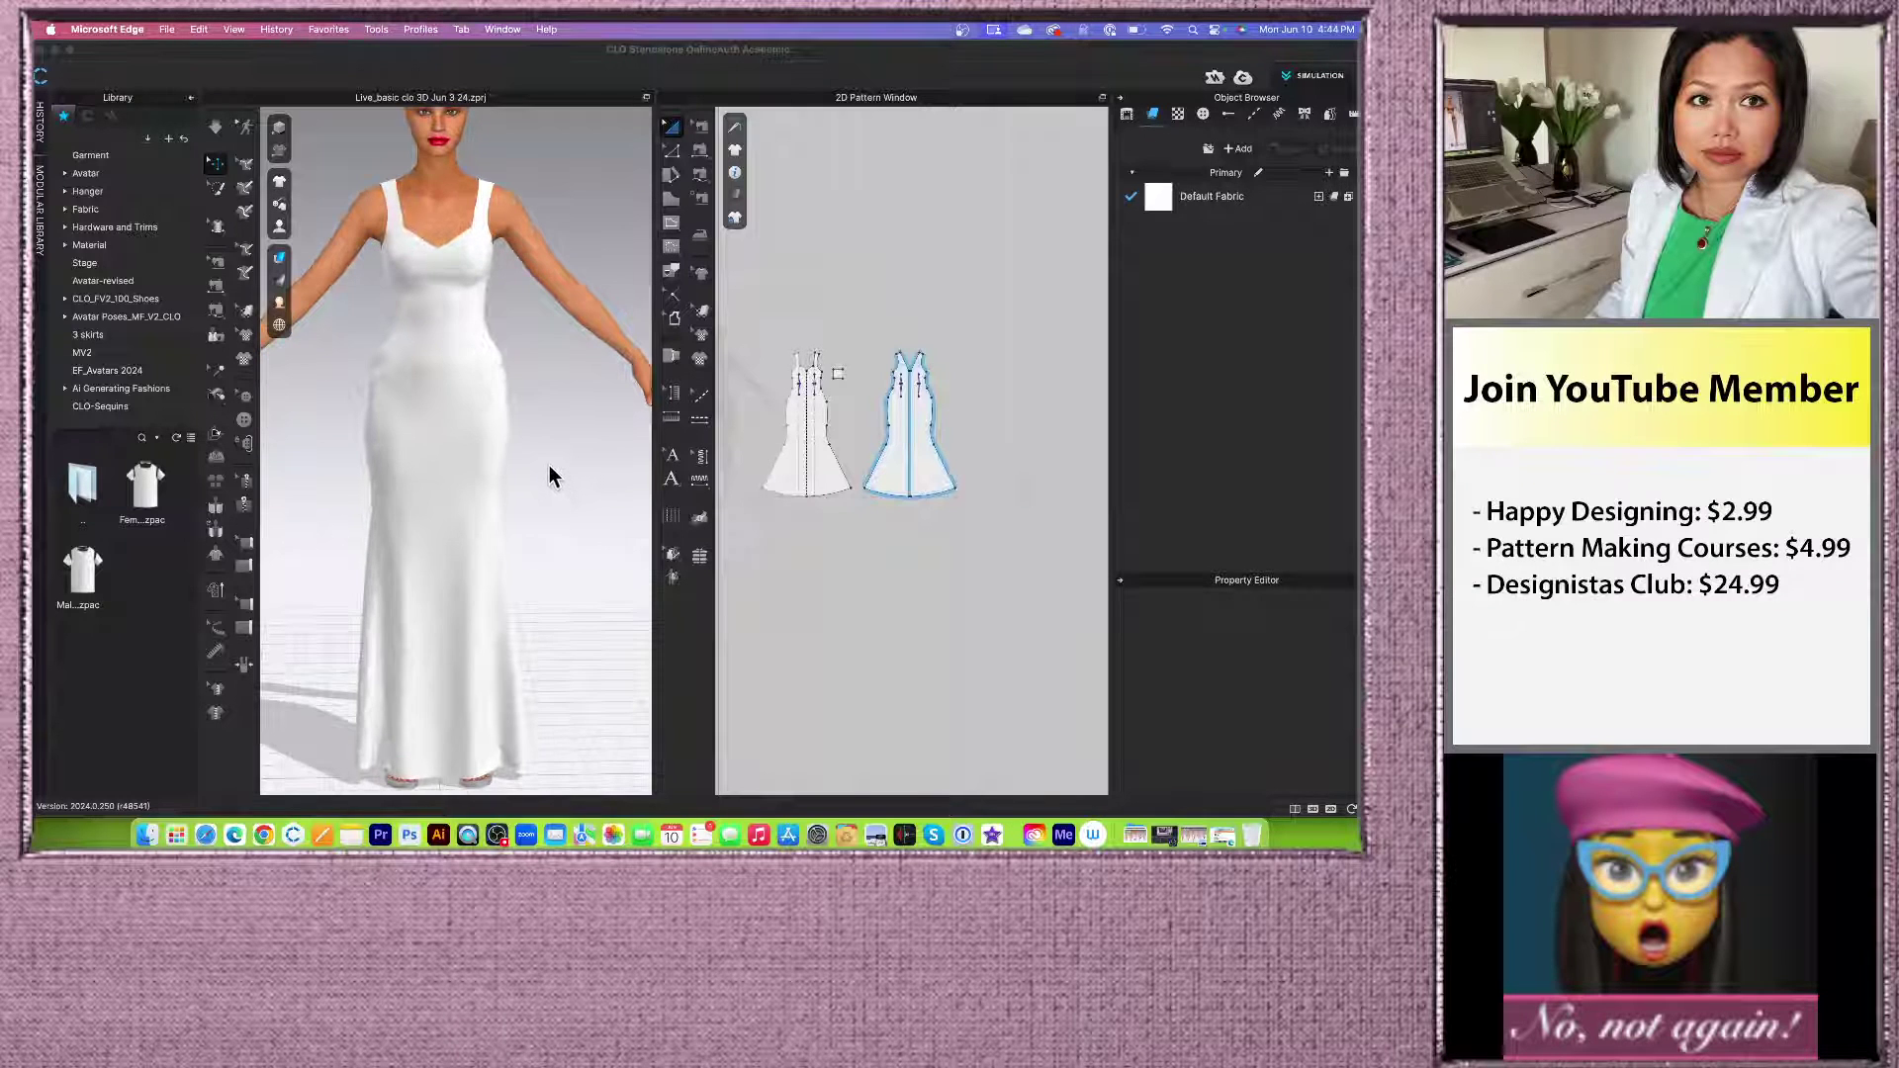
scroll(528, 393, up, 2)
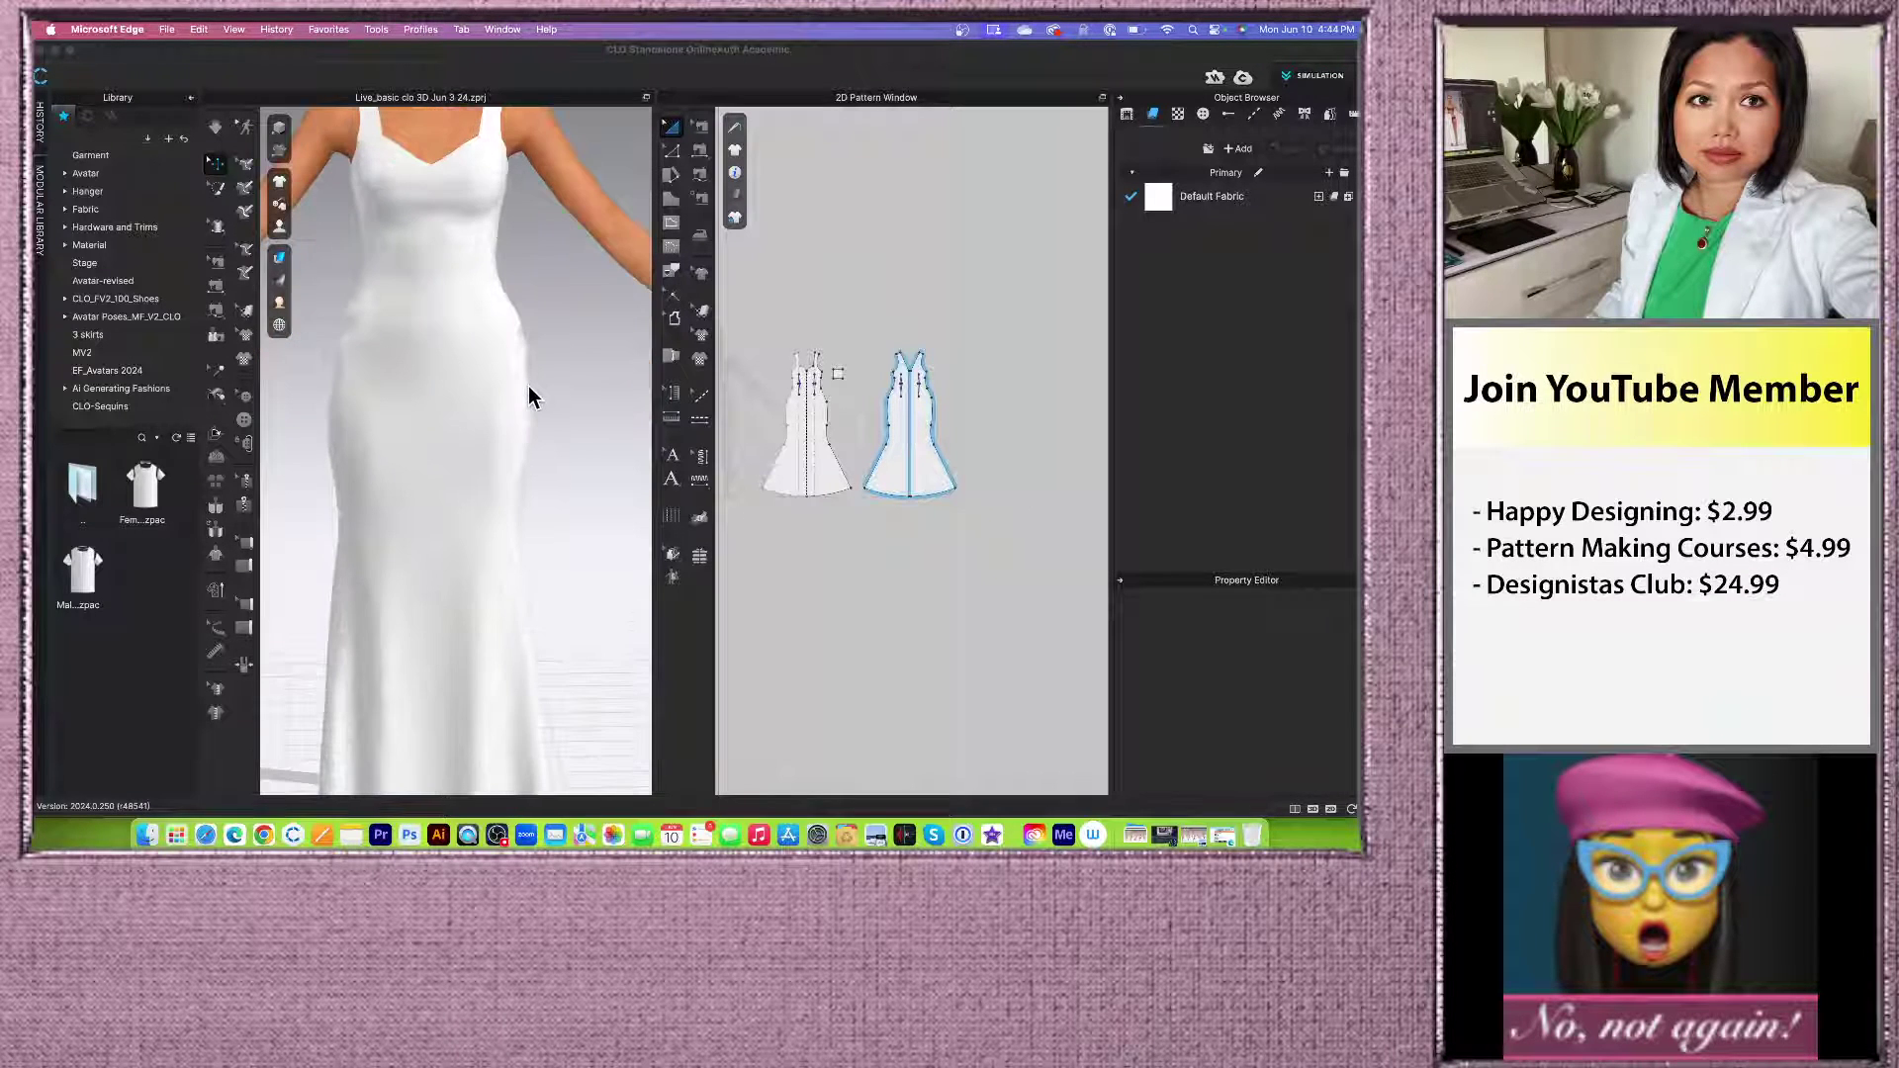
Step: Inspect the dress's bodice and back neckline up close in 3D, along with its two 2D pattern pieces
middle_drag(590, 423, 597, 551)
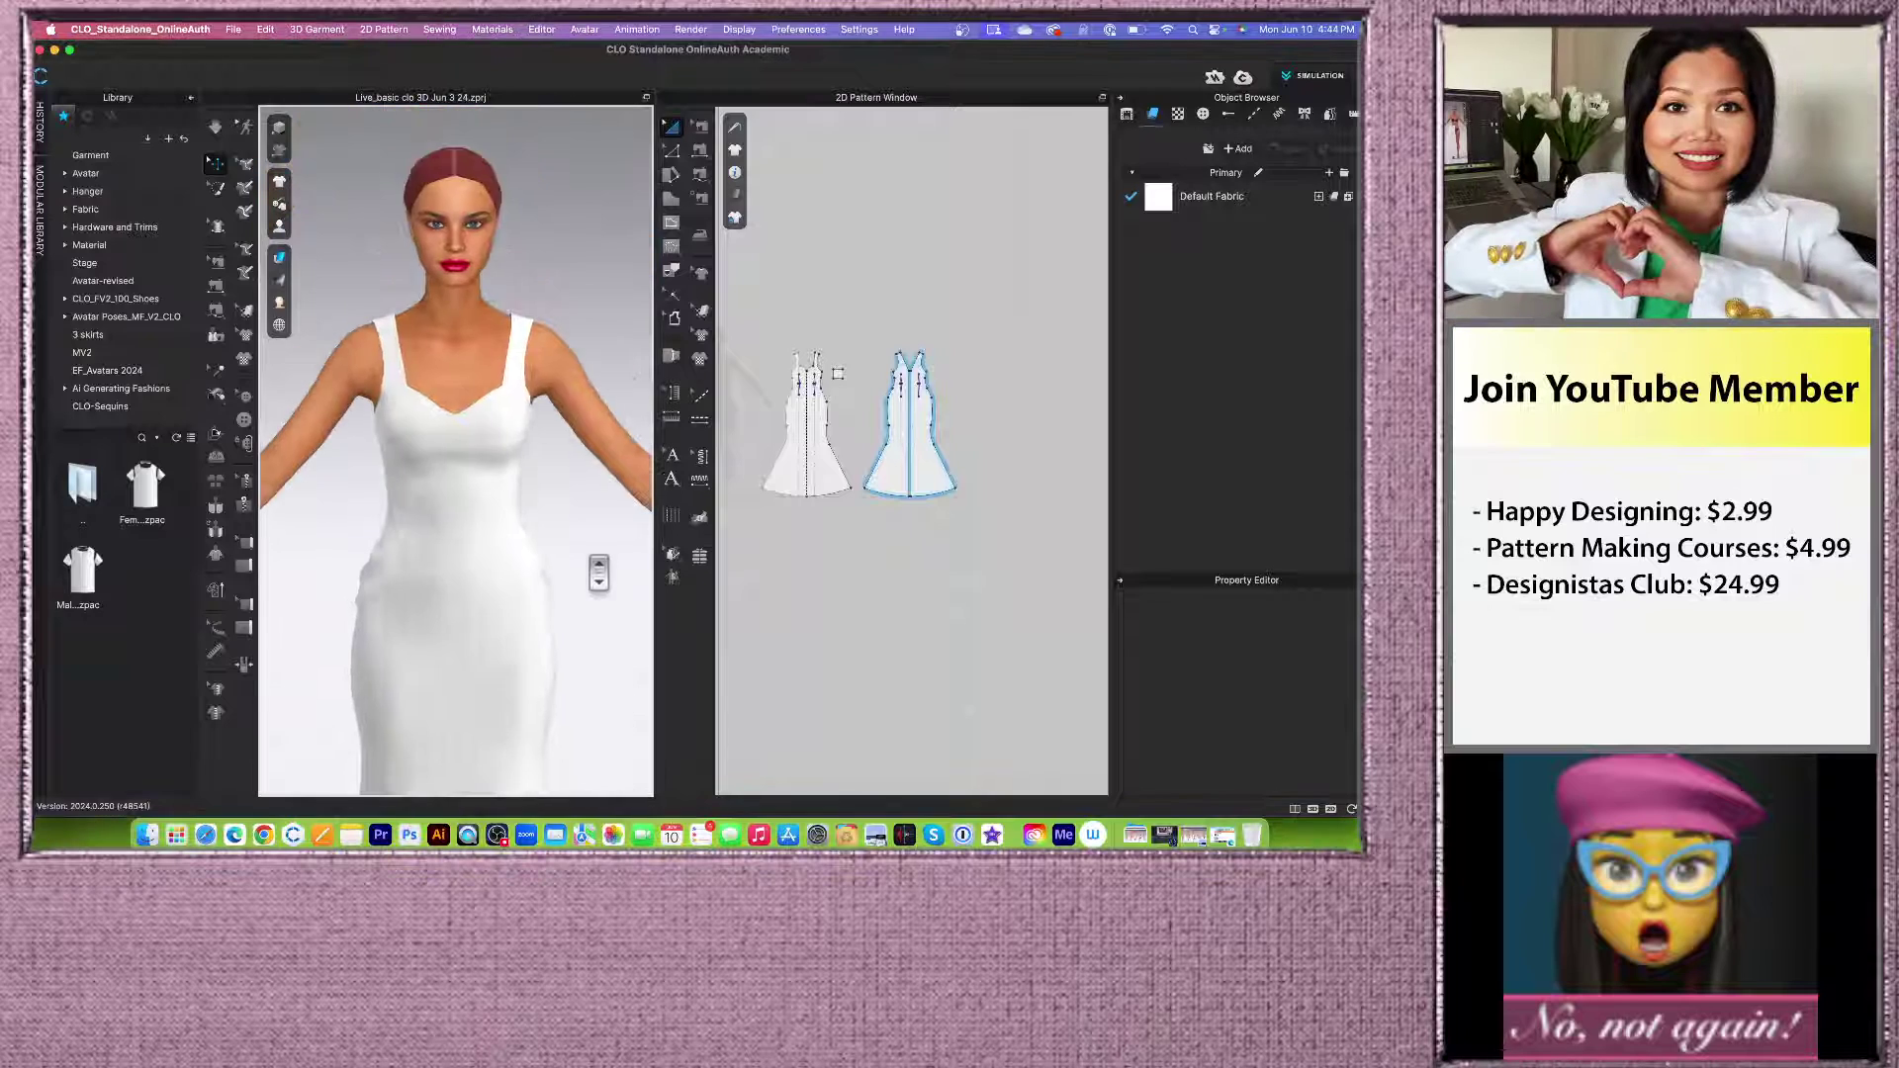
scroll(595, 571, up, 2)
right_drag(606, 563, 466, 555)
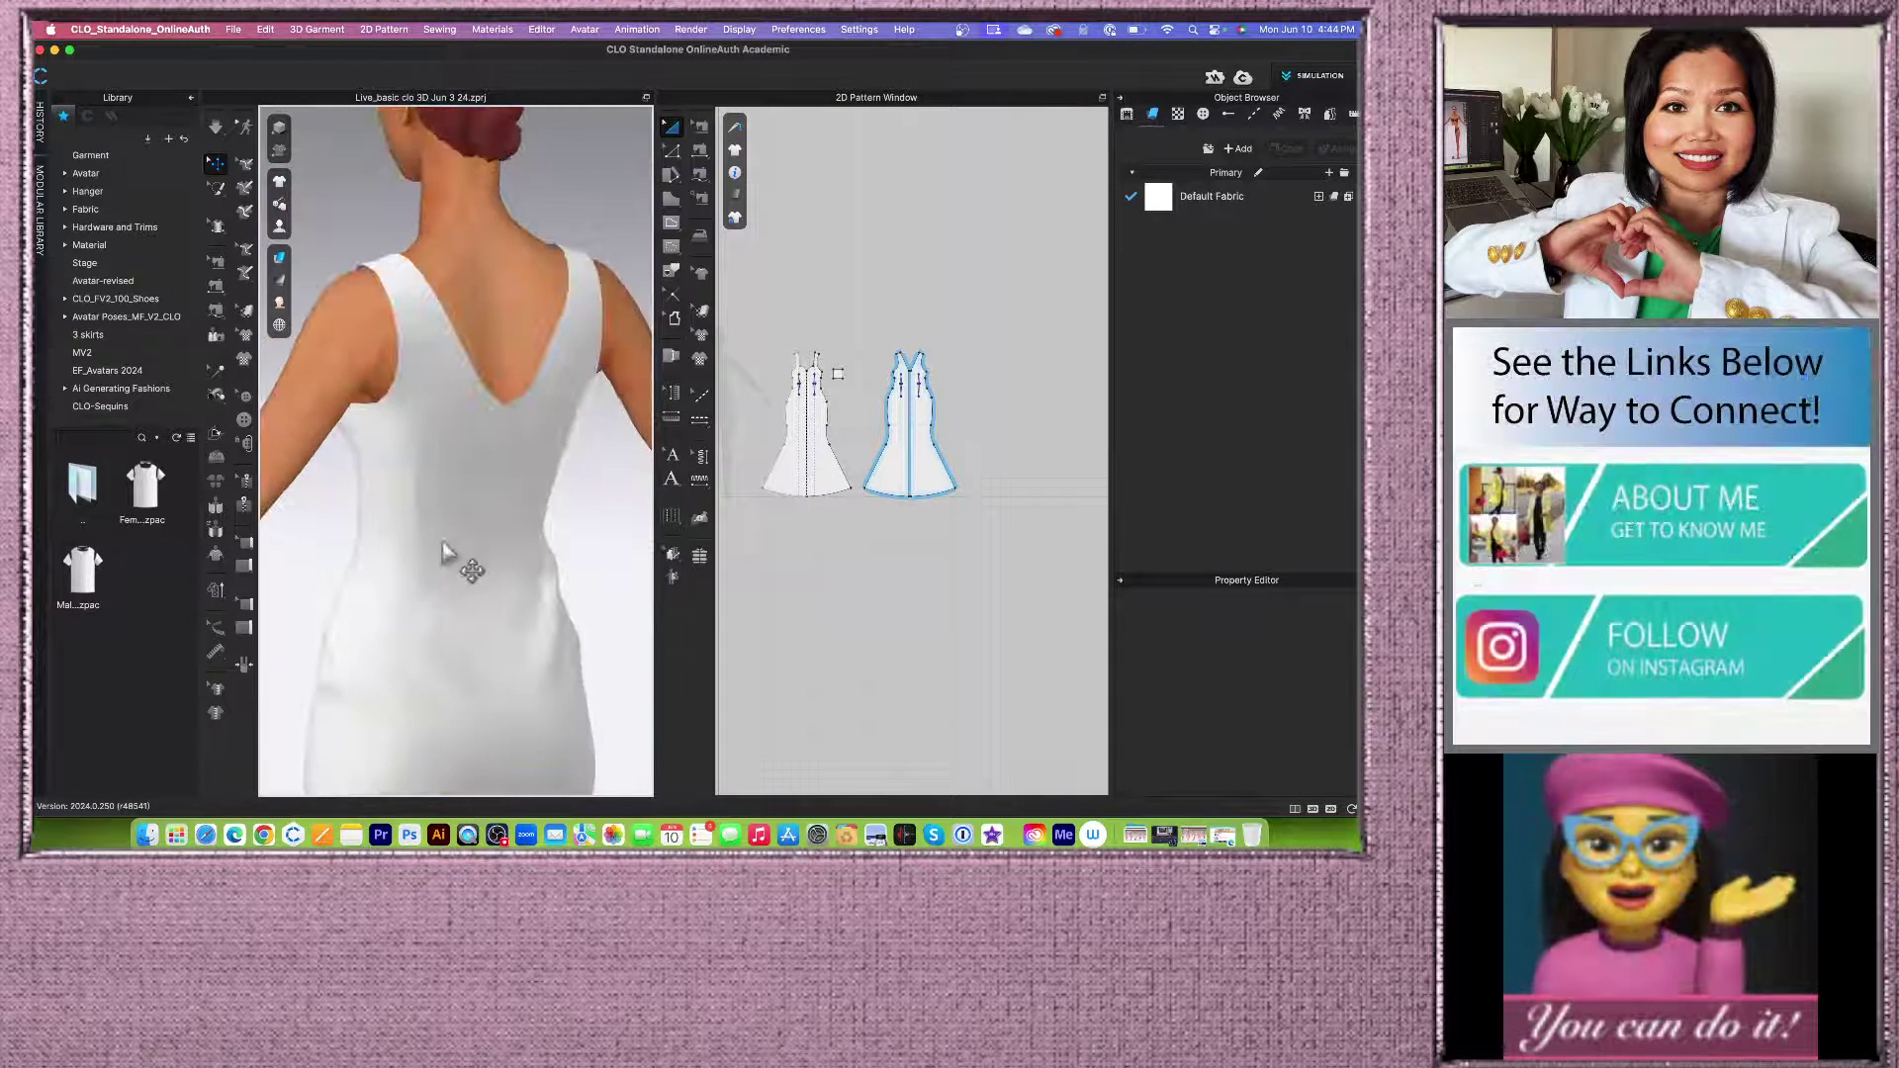
scroll(469, 506, up, 2)
scroll(811, 398, down, 3)
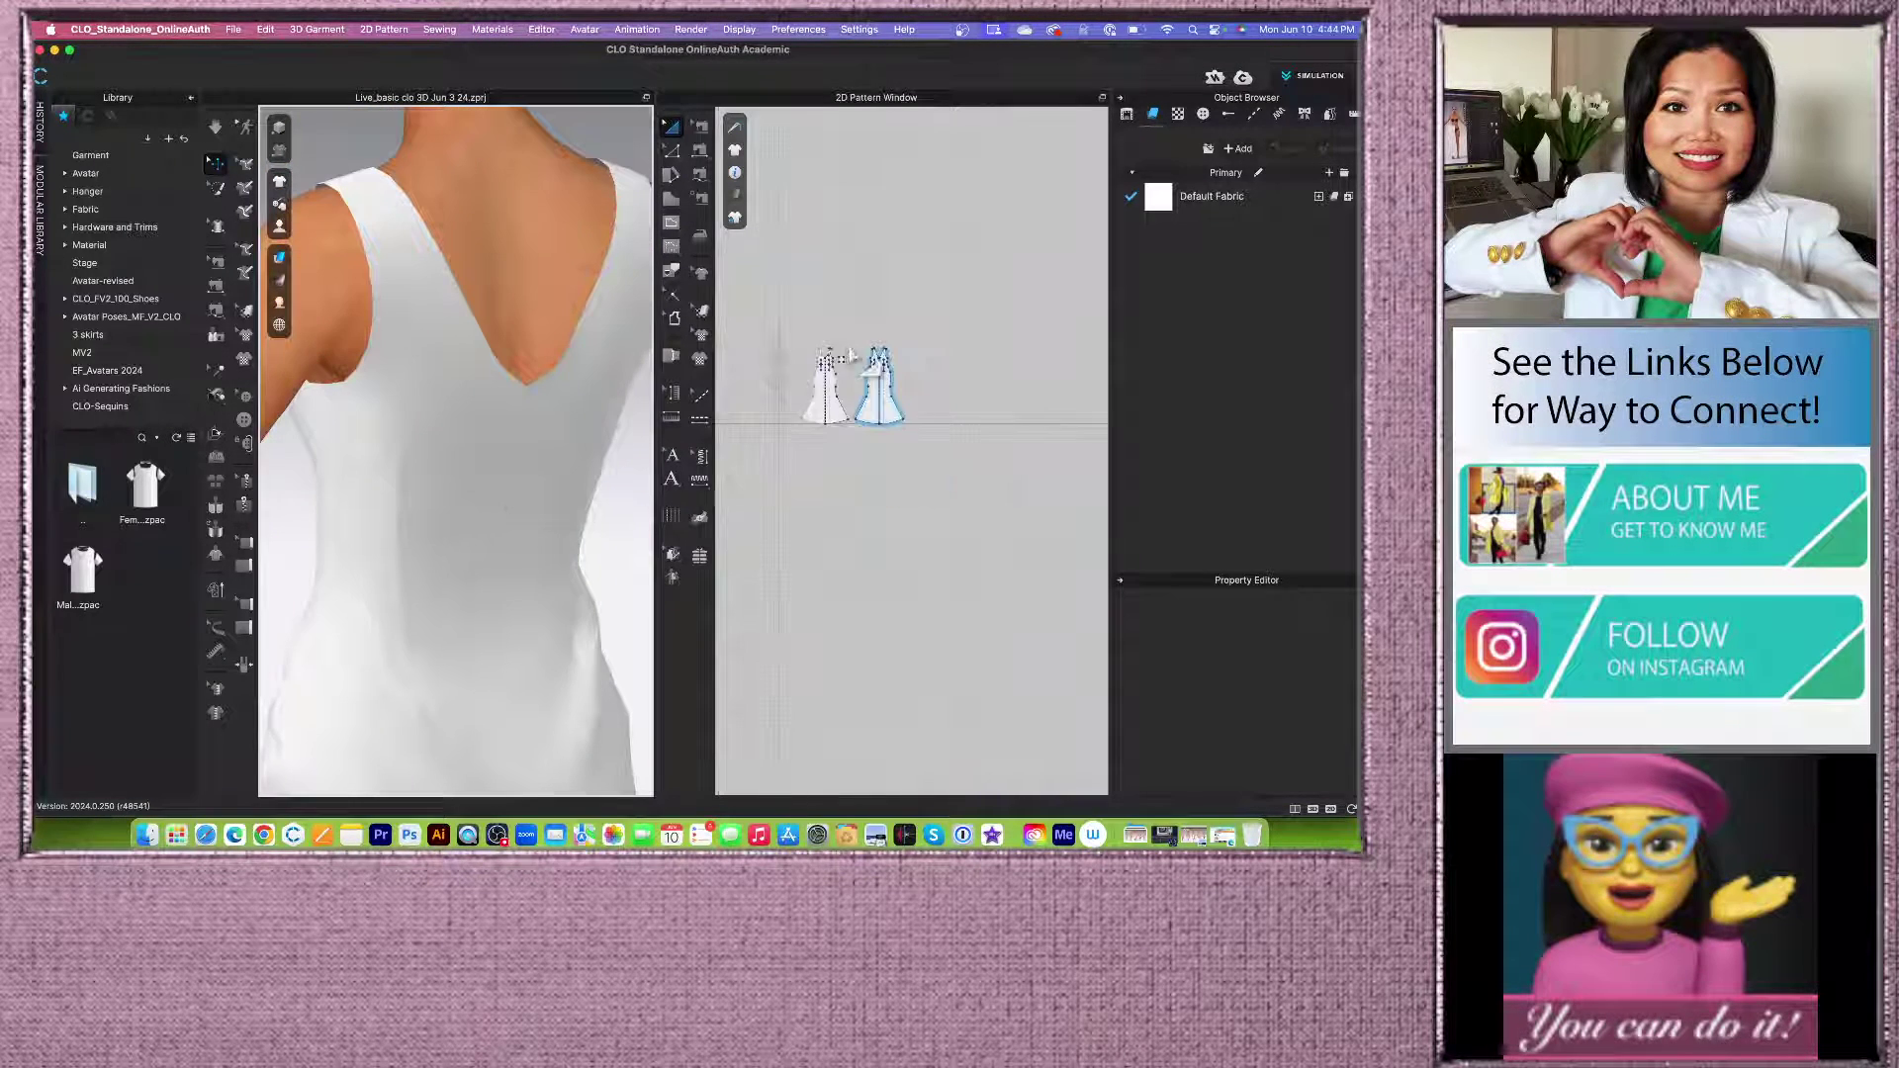
Step: Examine the two full-length dress pattern pieces in the 2D Pattern Window at closer and wider views
scroll(842, 388, up, 3)
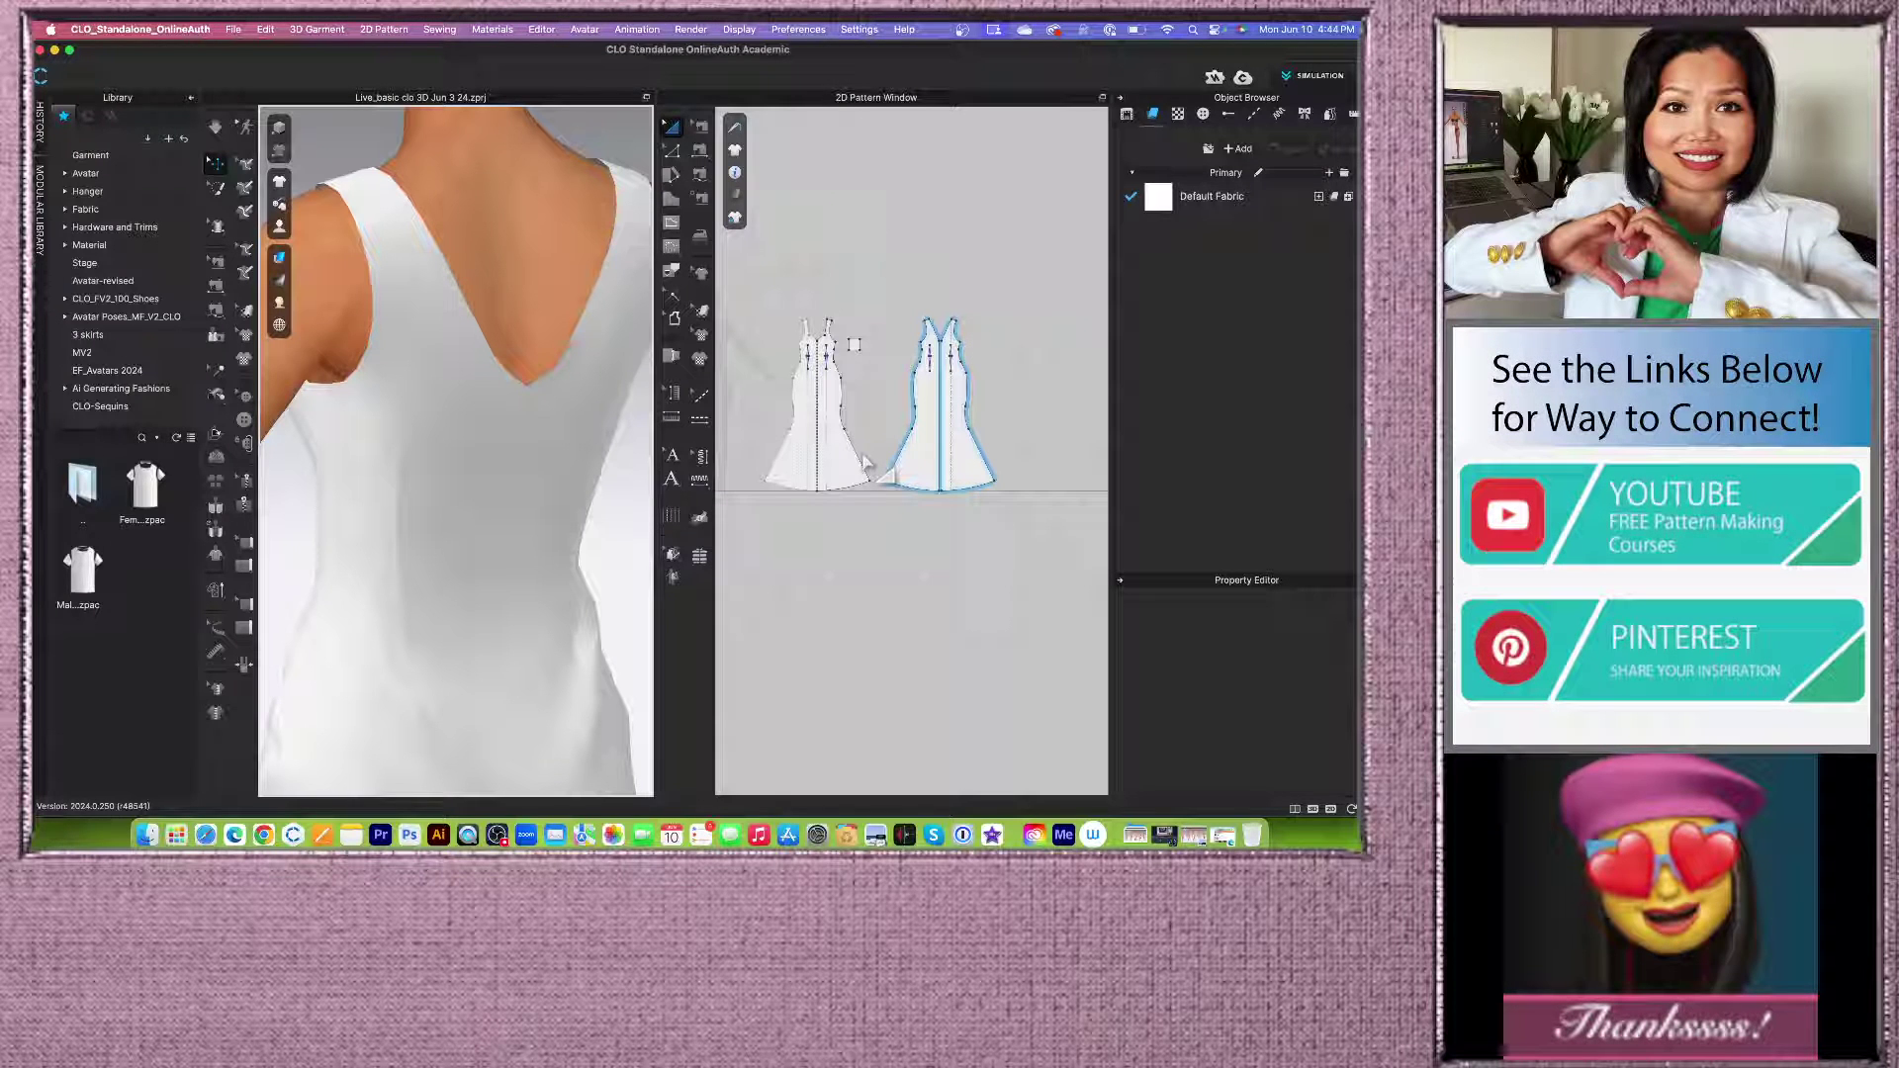
scroll(844, 420, down, 2)
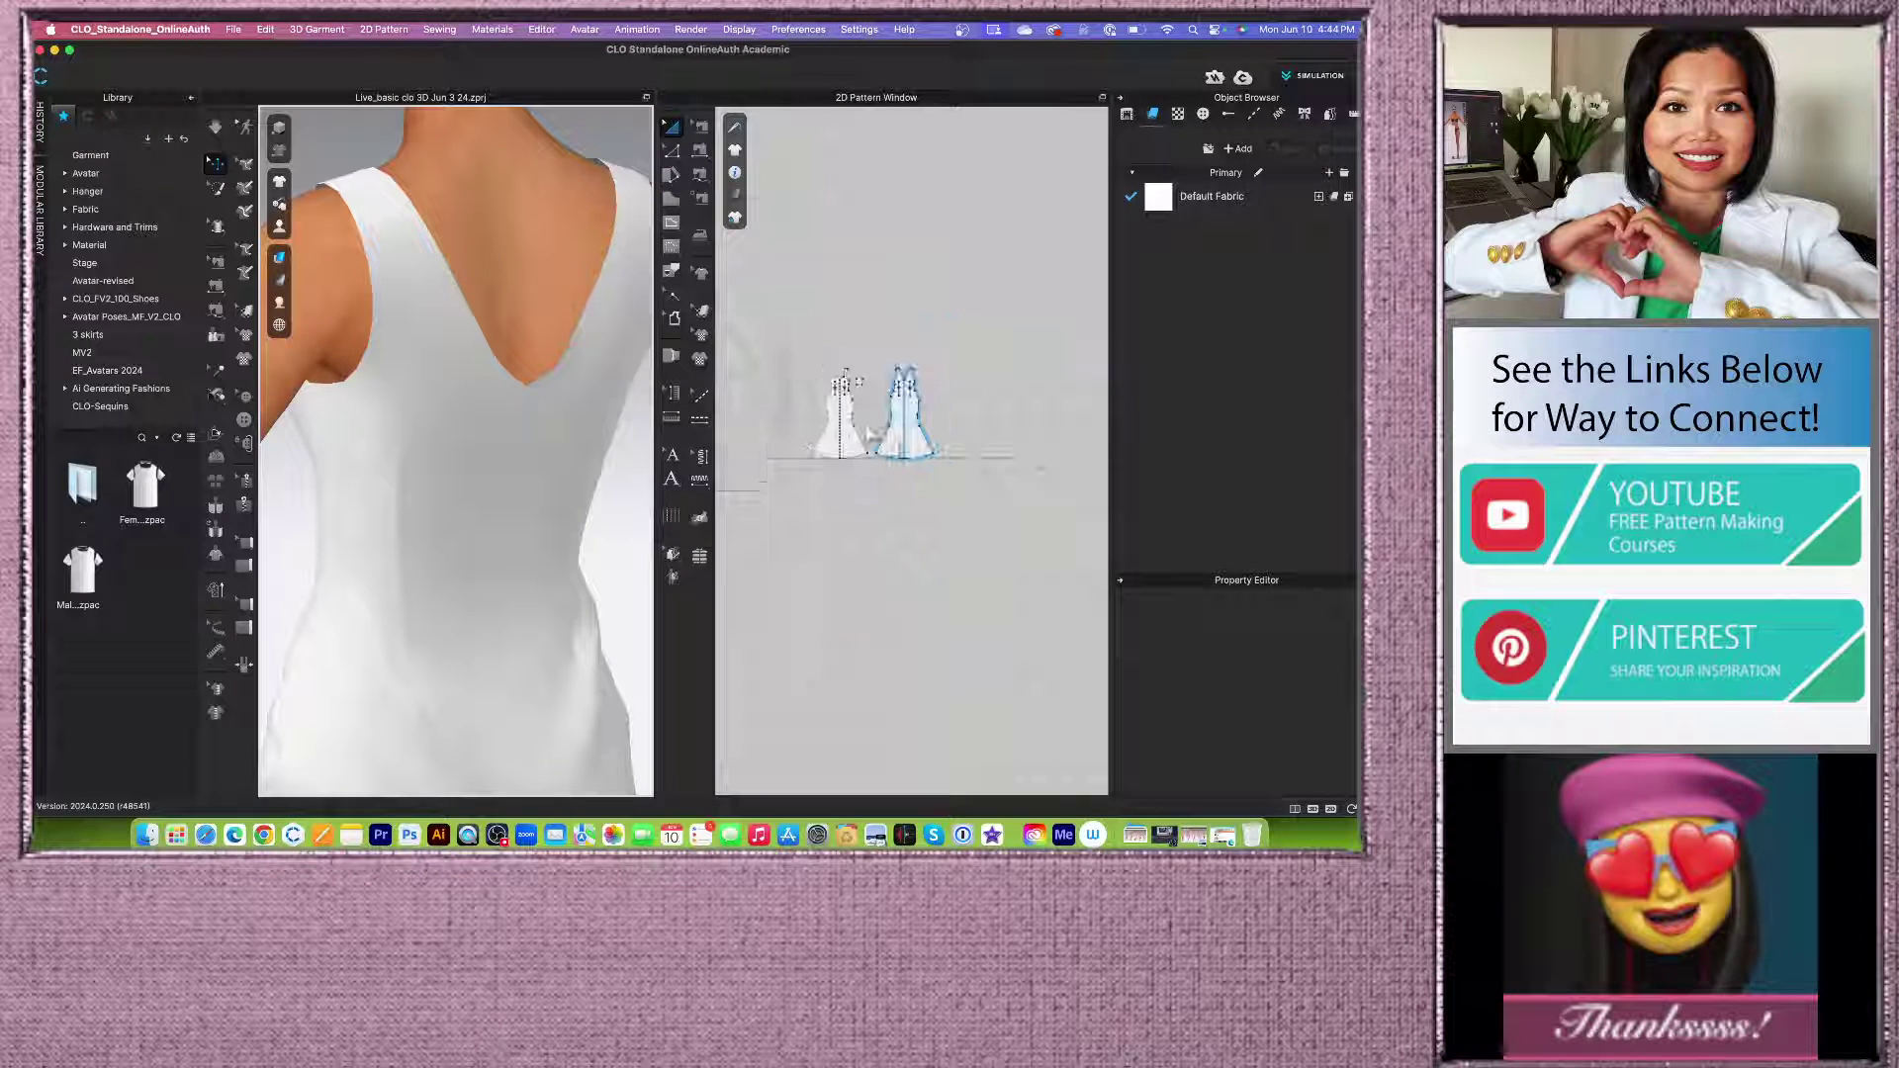
scroll(860, 389, up, 4)
scroll(633, 450, down, 1)
scroll(786, 474, down, 2)
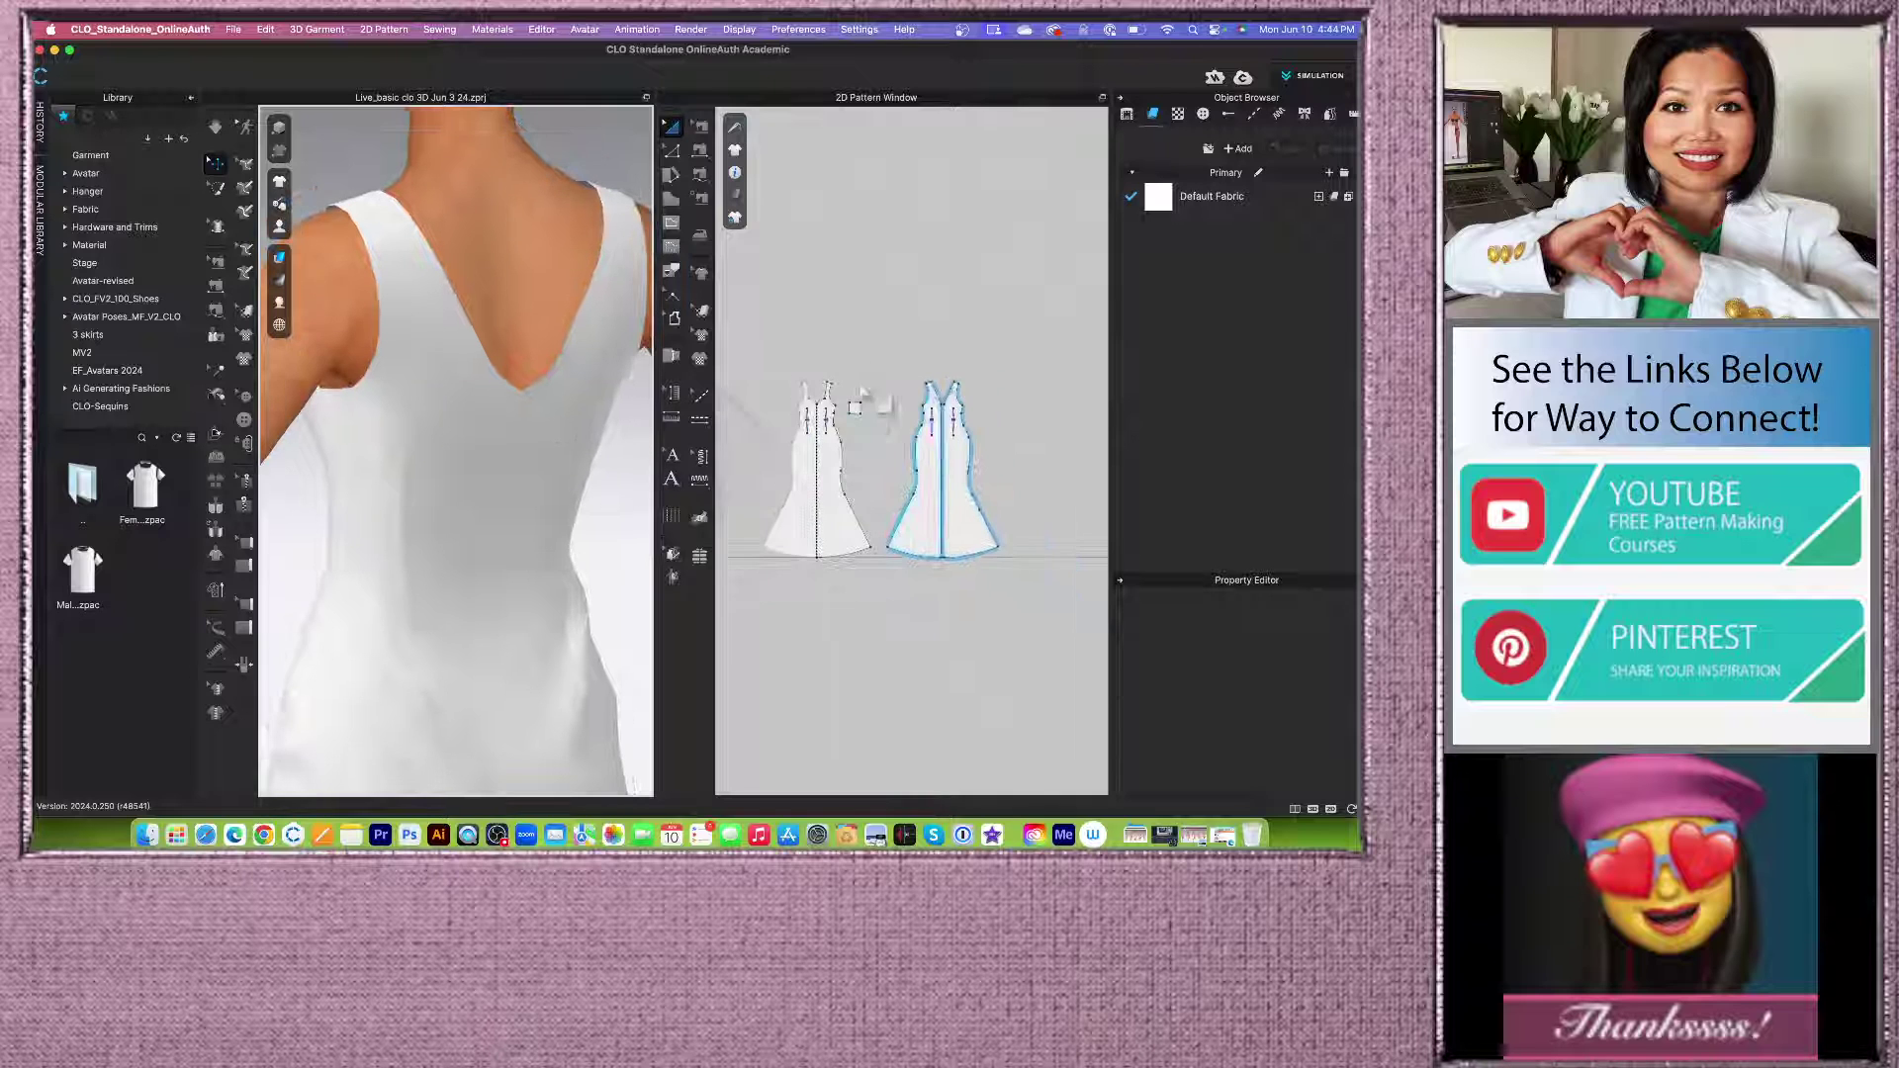
scroll(896, 542, up, 2)
scroll(890, 488, down, 1)
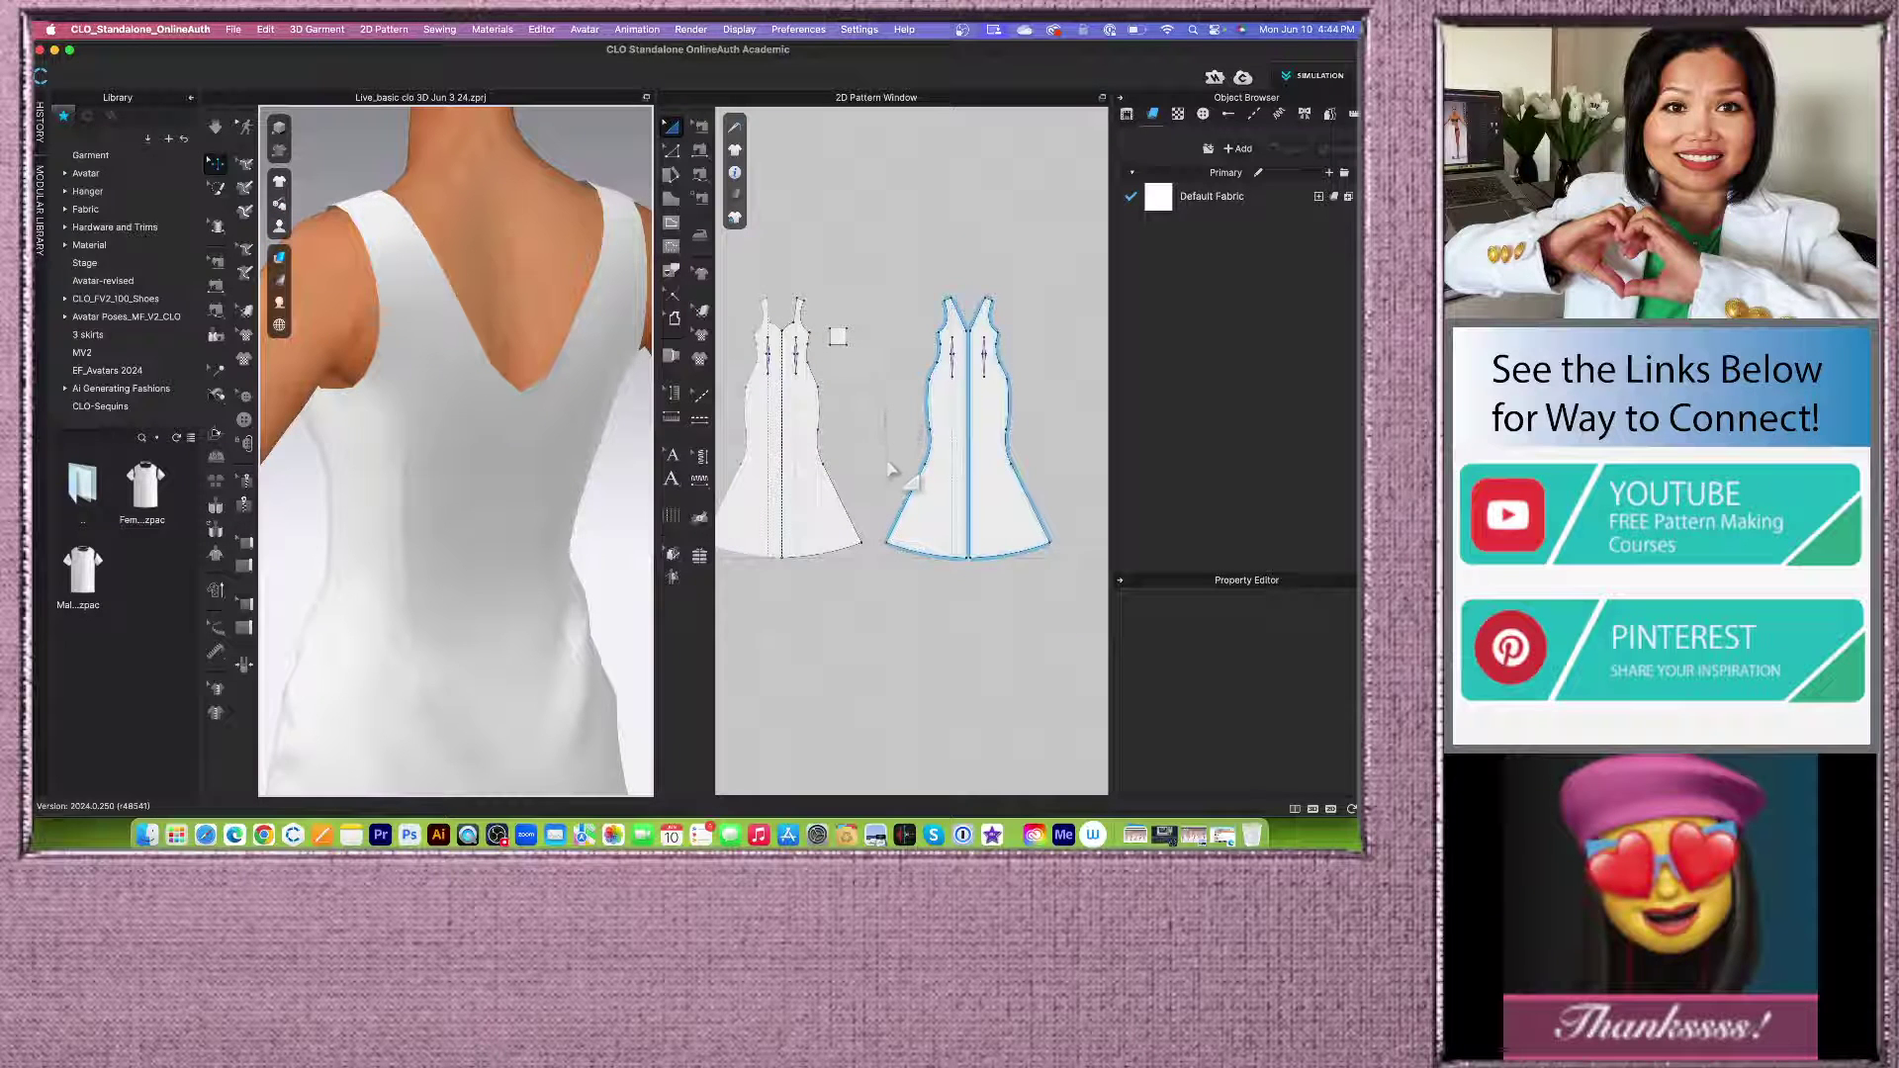
scroll(895, 481, down, 1)
scroll(870, 583, down, 1)
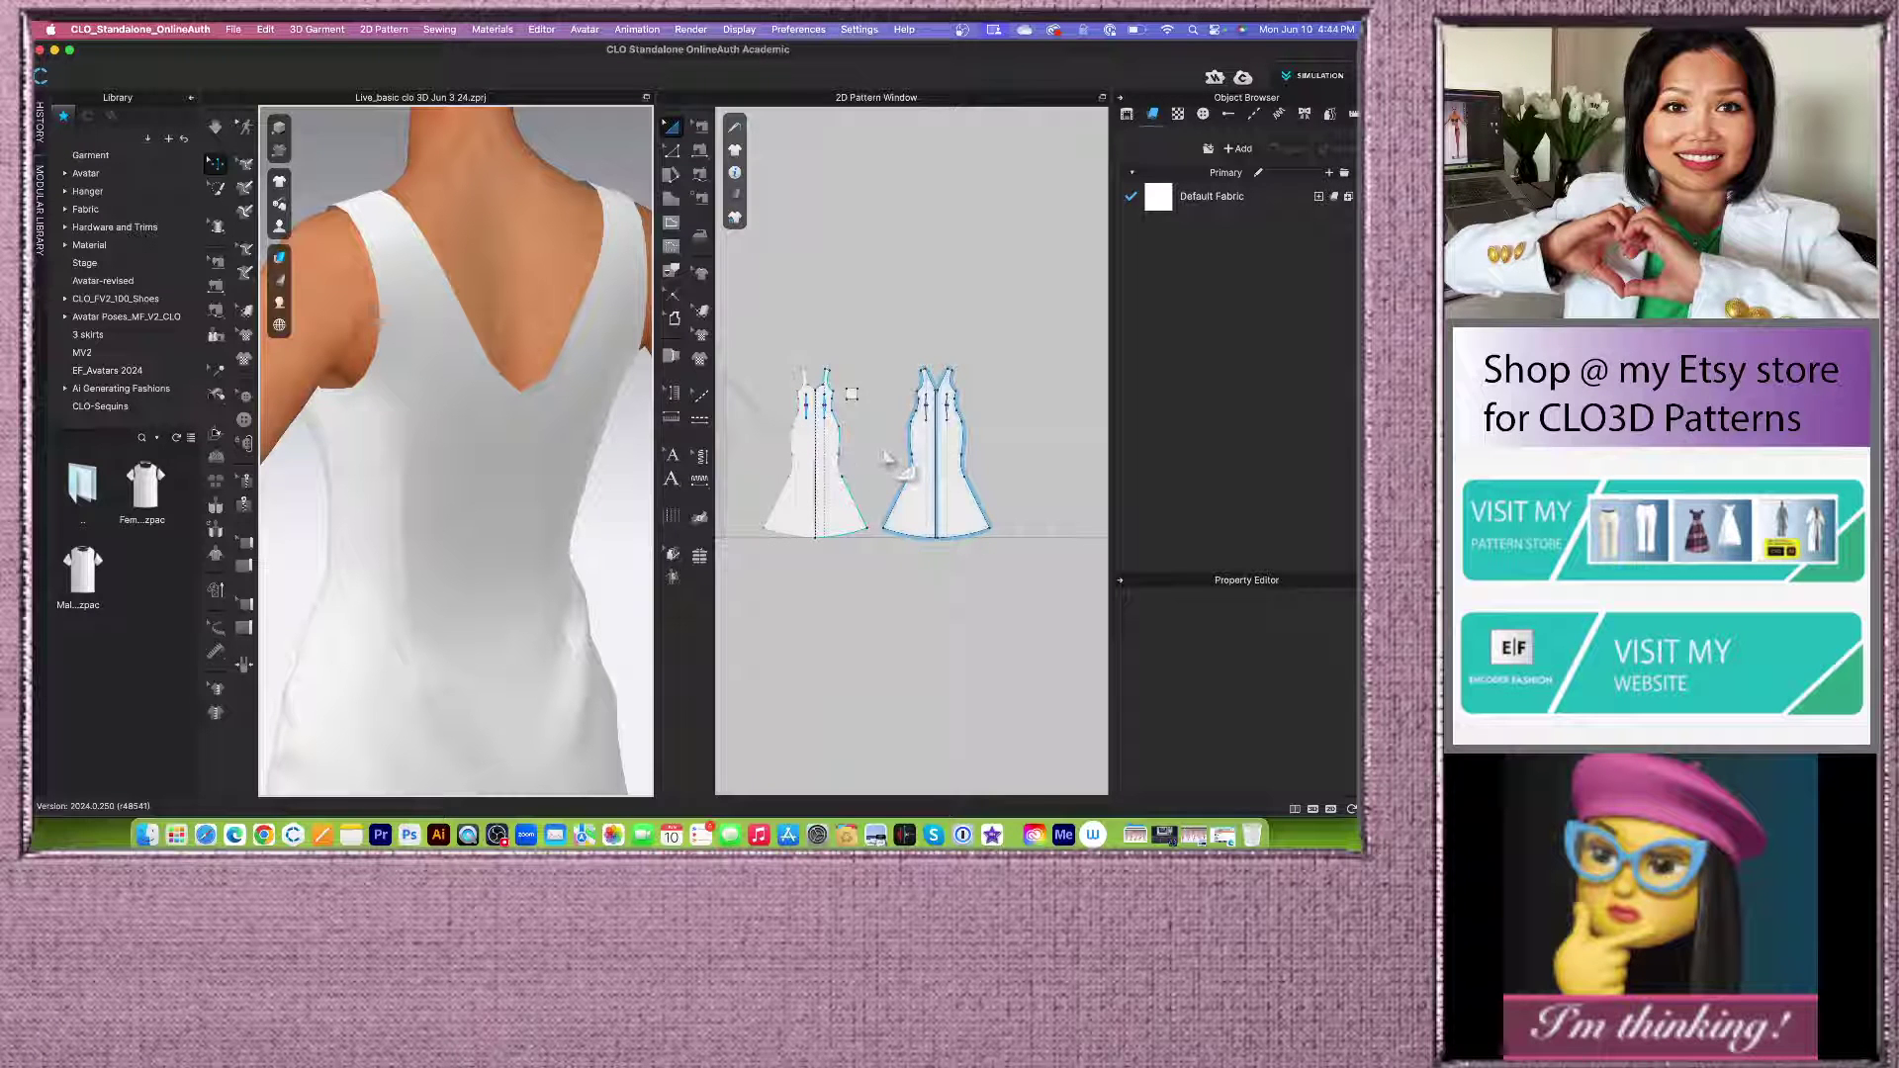
scroll(895, 469, down, 1)
scroll(772, 483, up, 2)
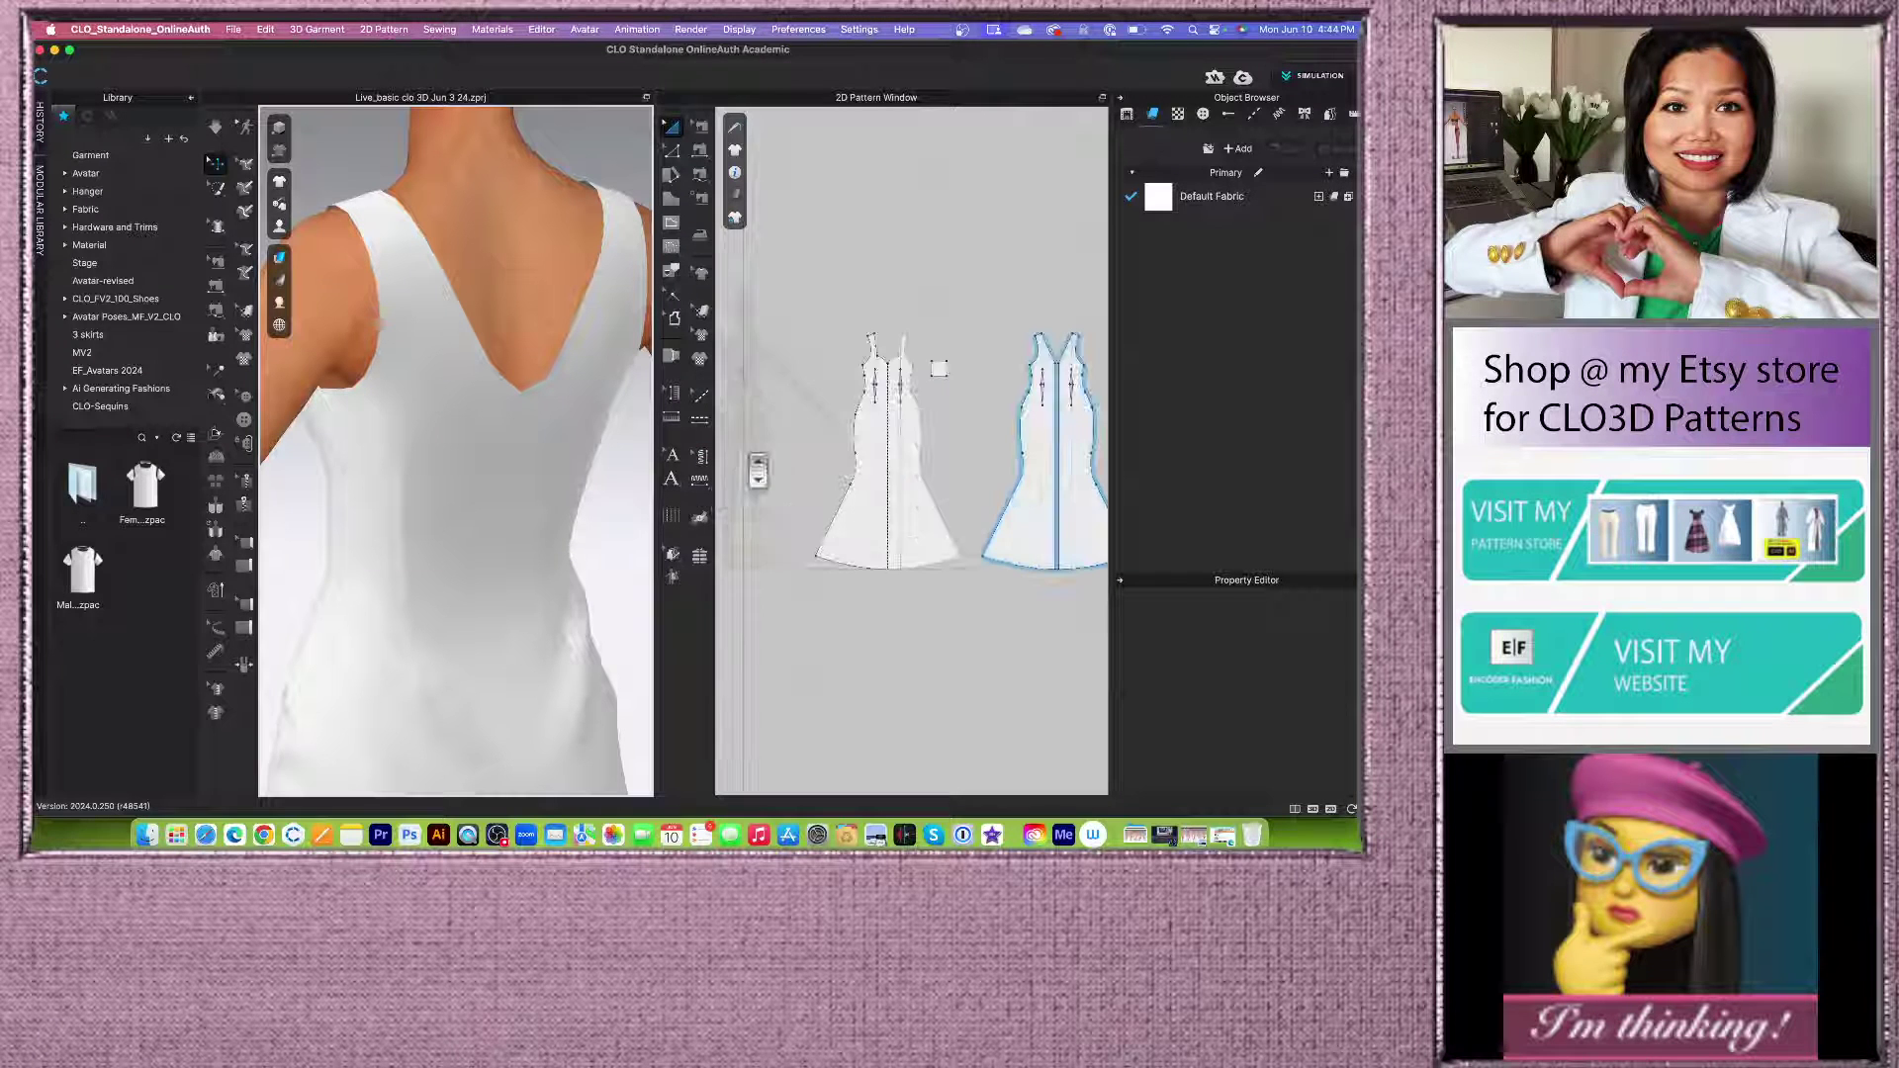
scroll(811, 426, down, 2)
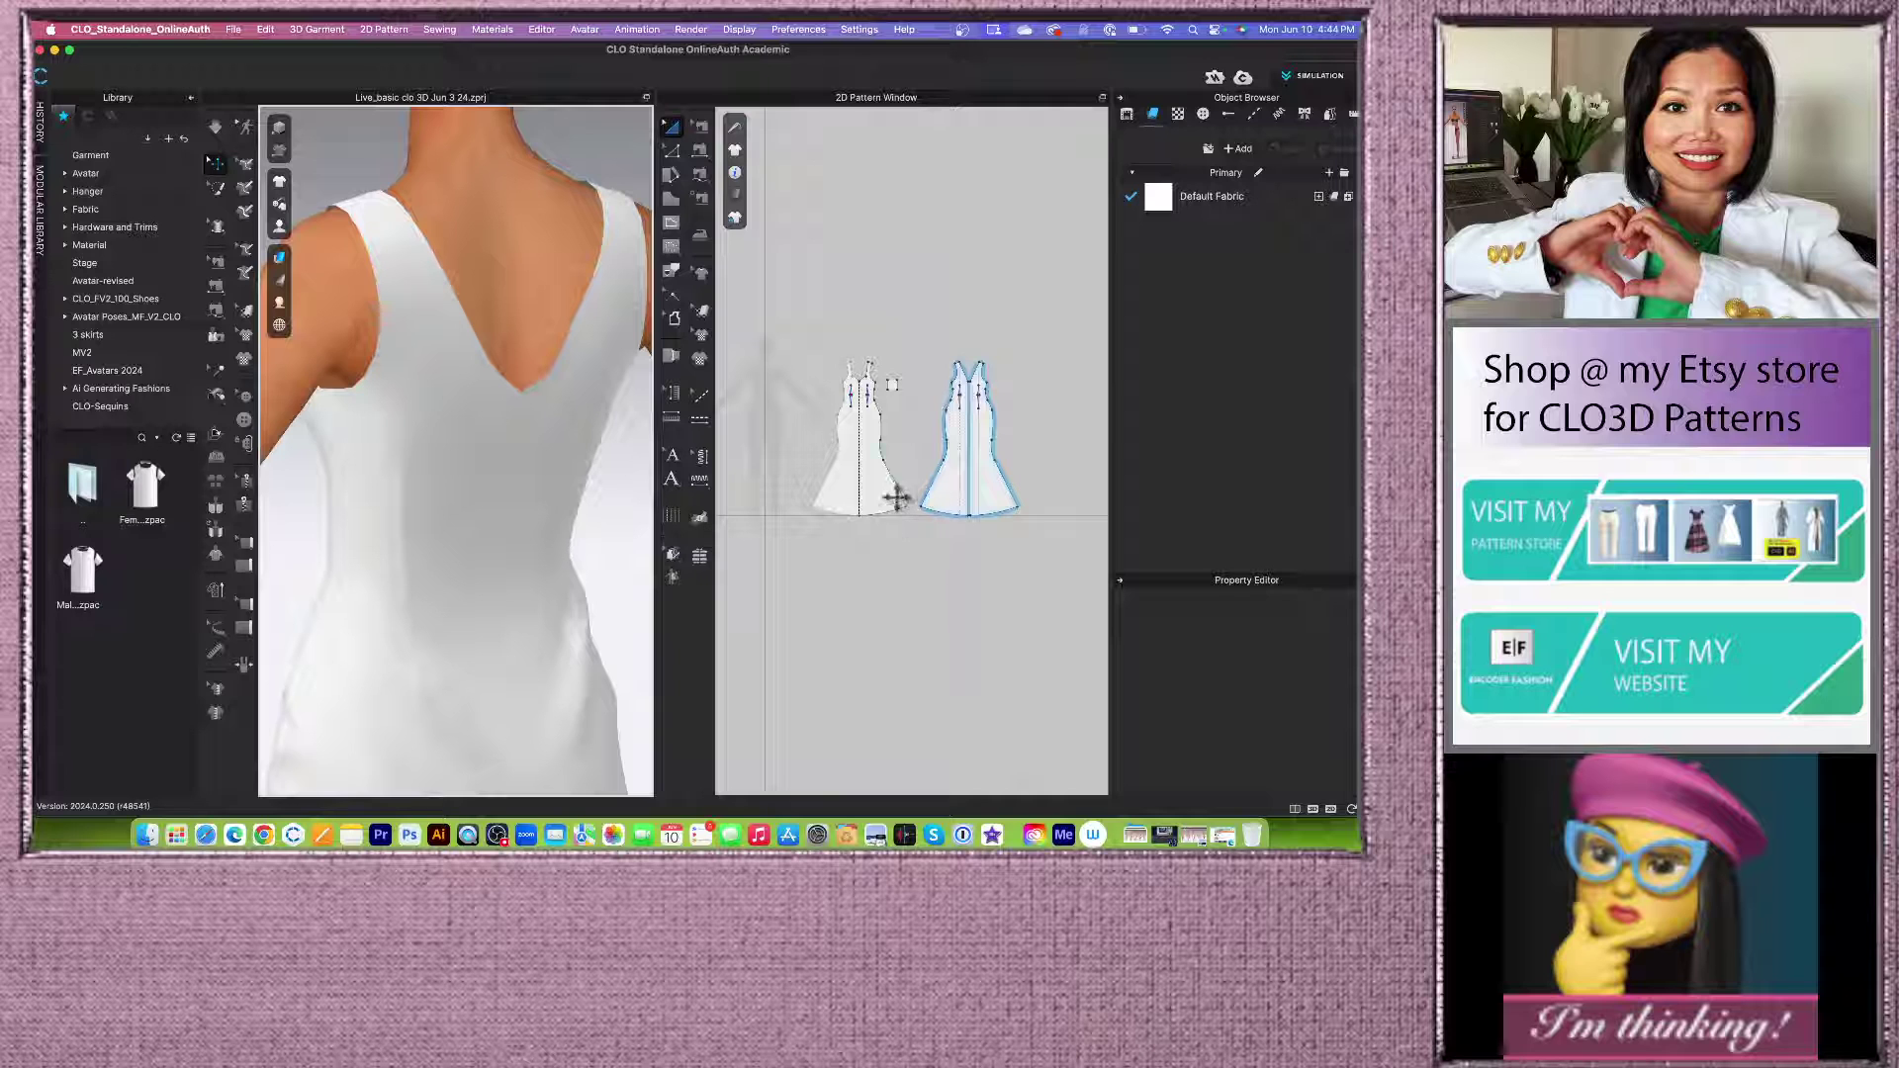
scroll(897, 464, up, 2)
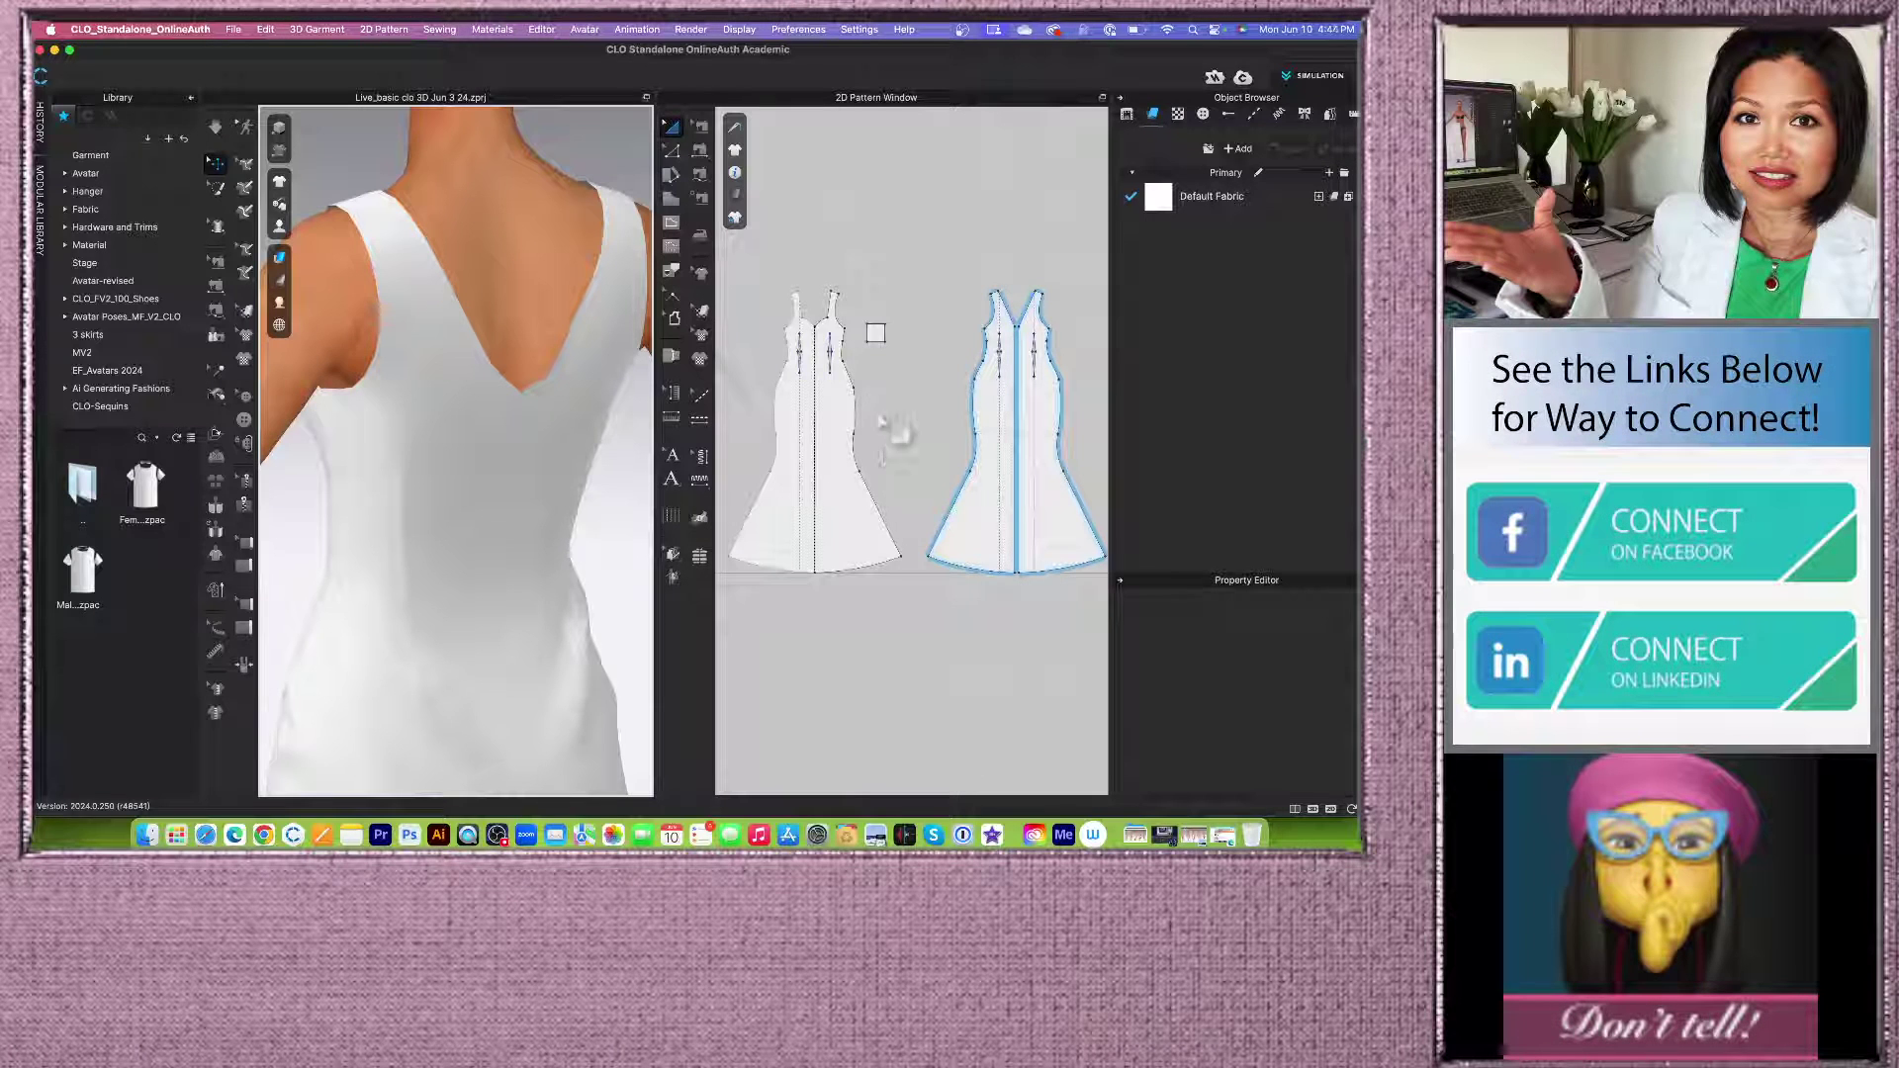
scroll(867, 454, down, 5)
scroll(869, 580, up, 2)
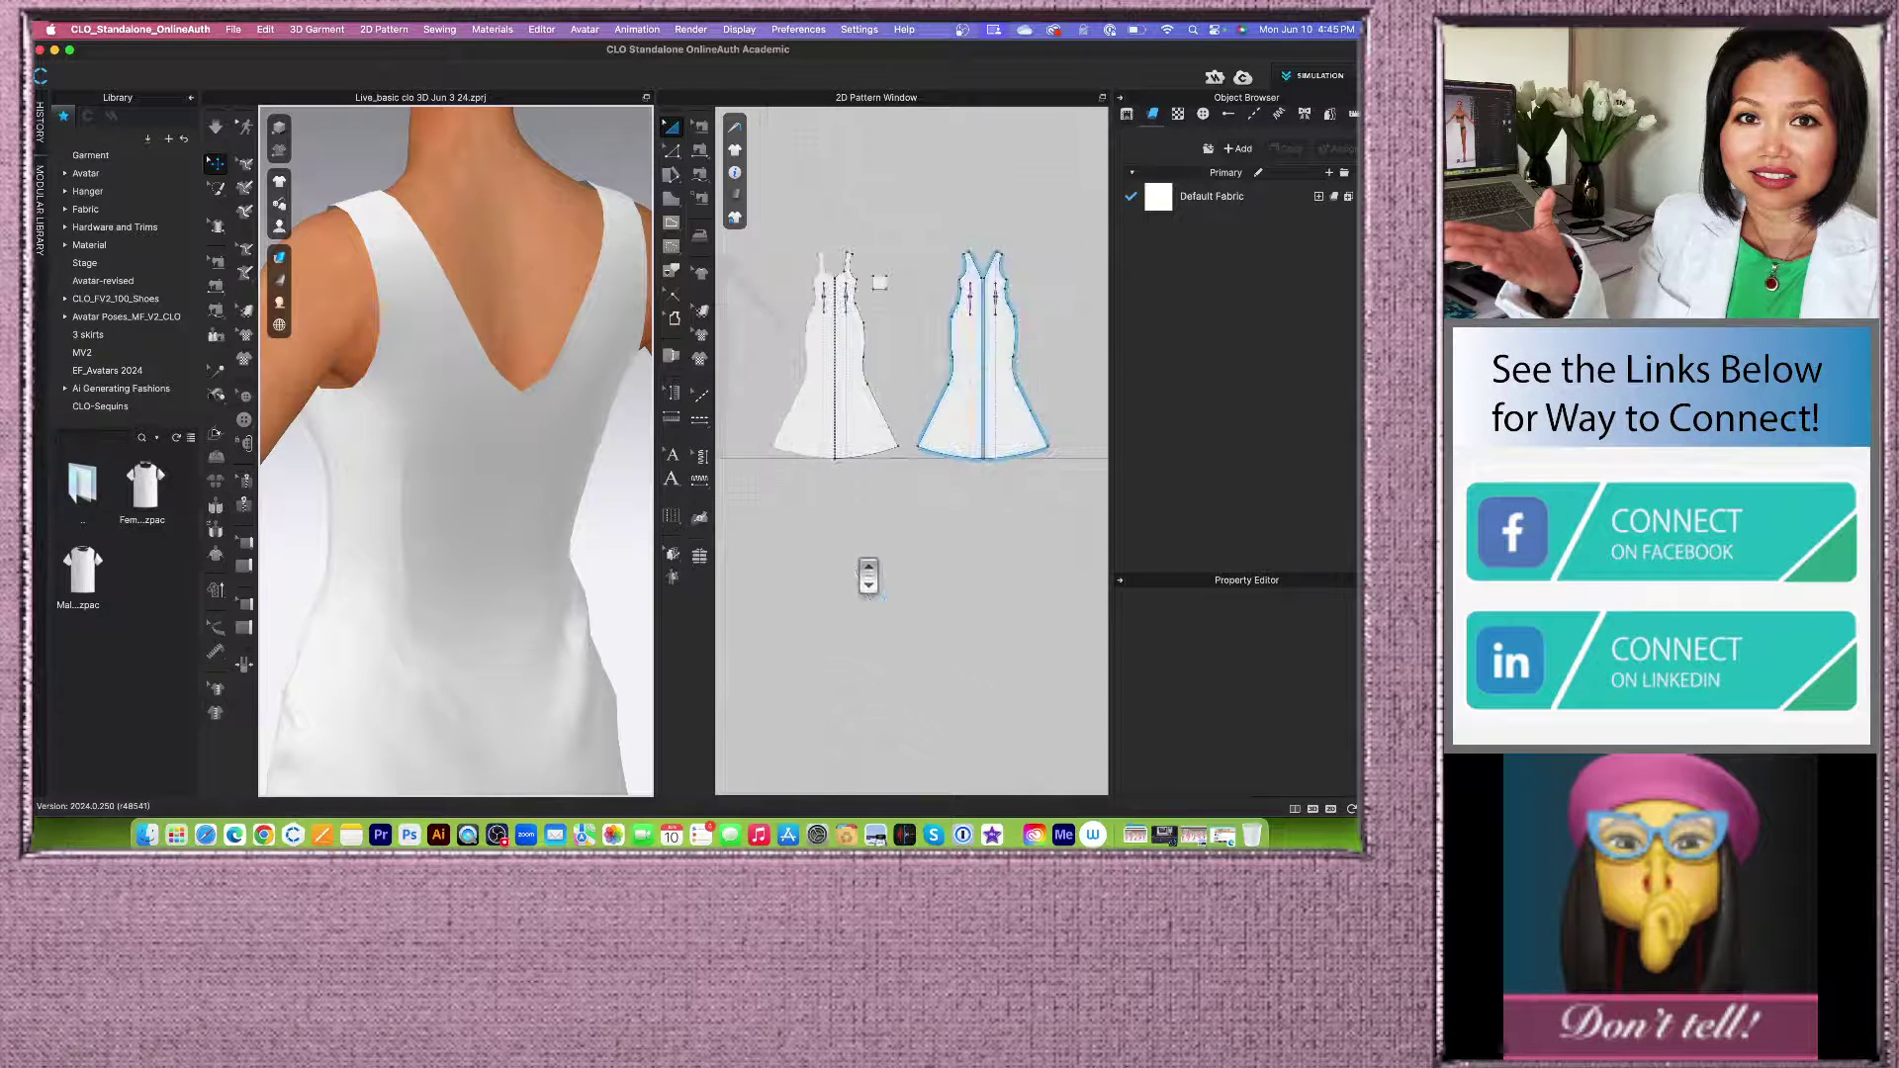
Step: Widen the 3D window and inspect the dress's front neckline, bodice and skirt from an angle and straight on
right_drag(509, 615, 615, 607)
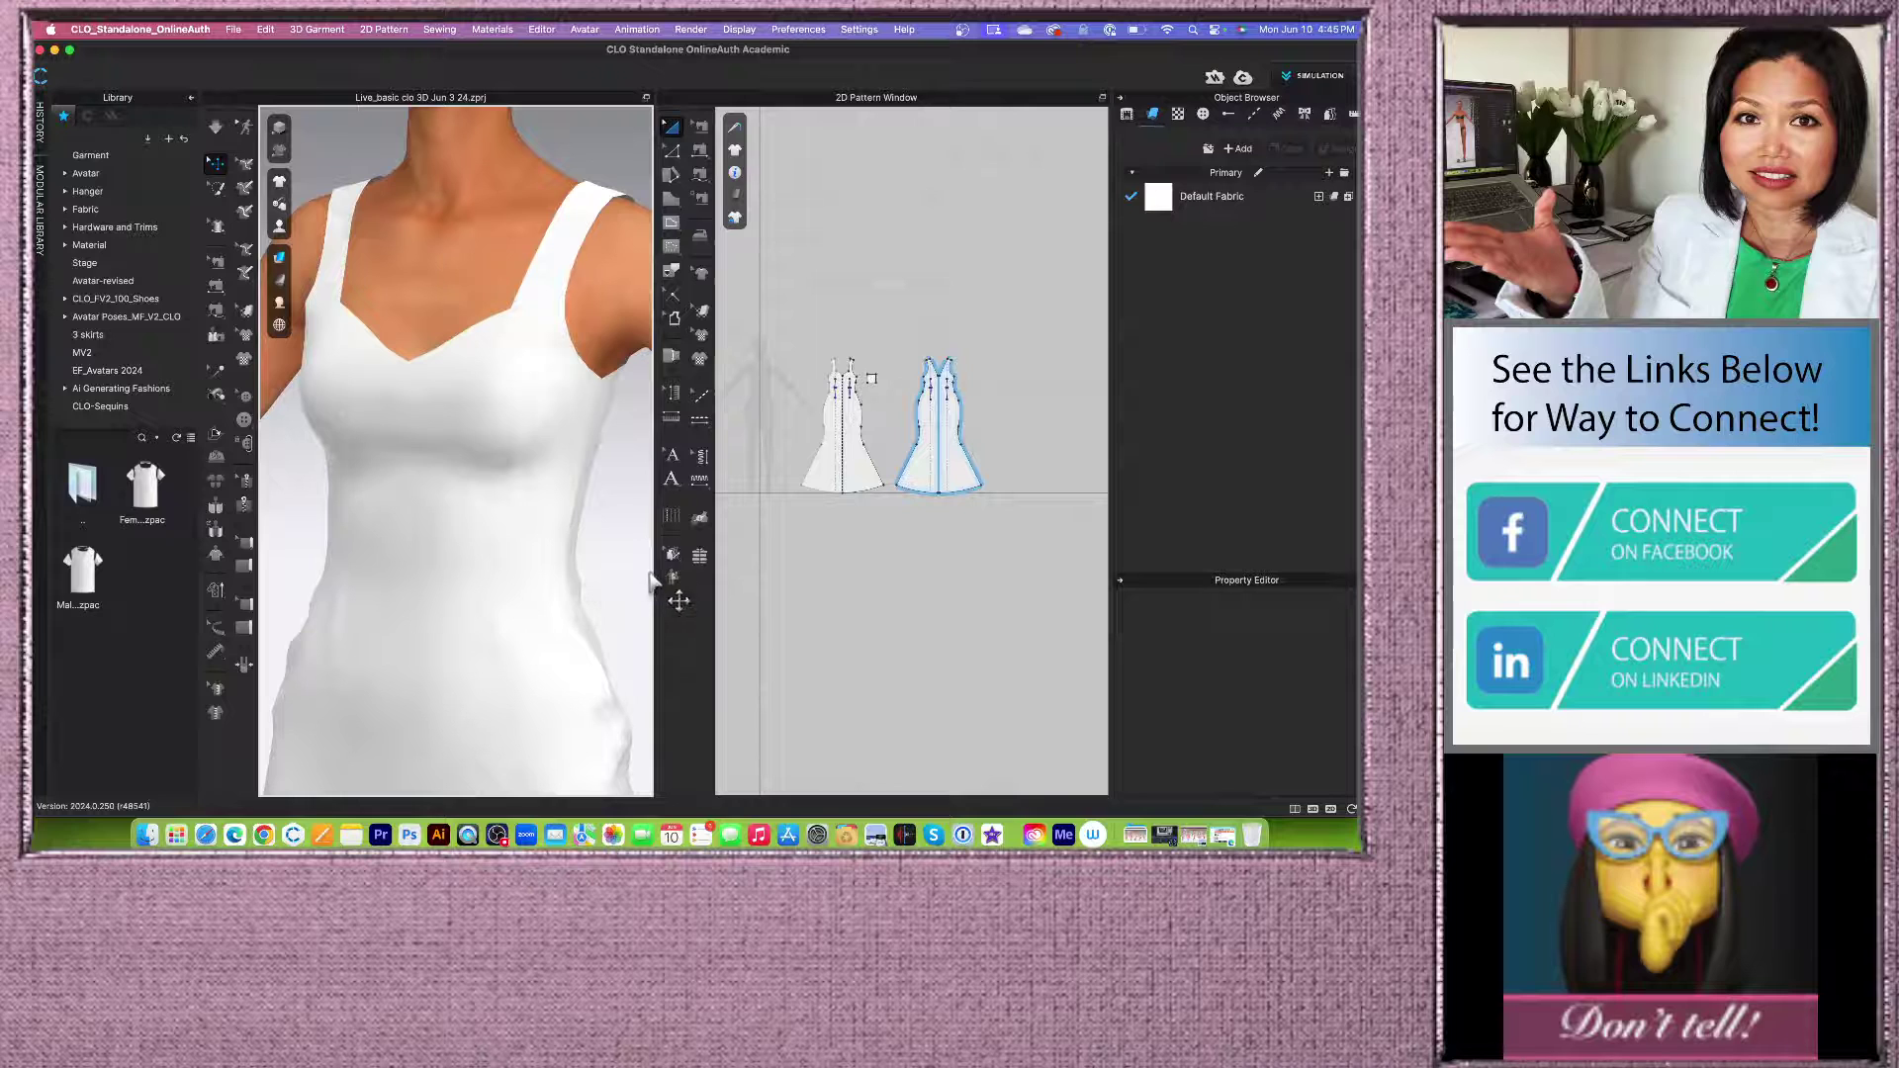
drag(654, 569, 725, 560)
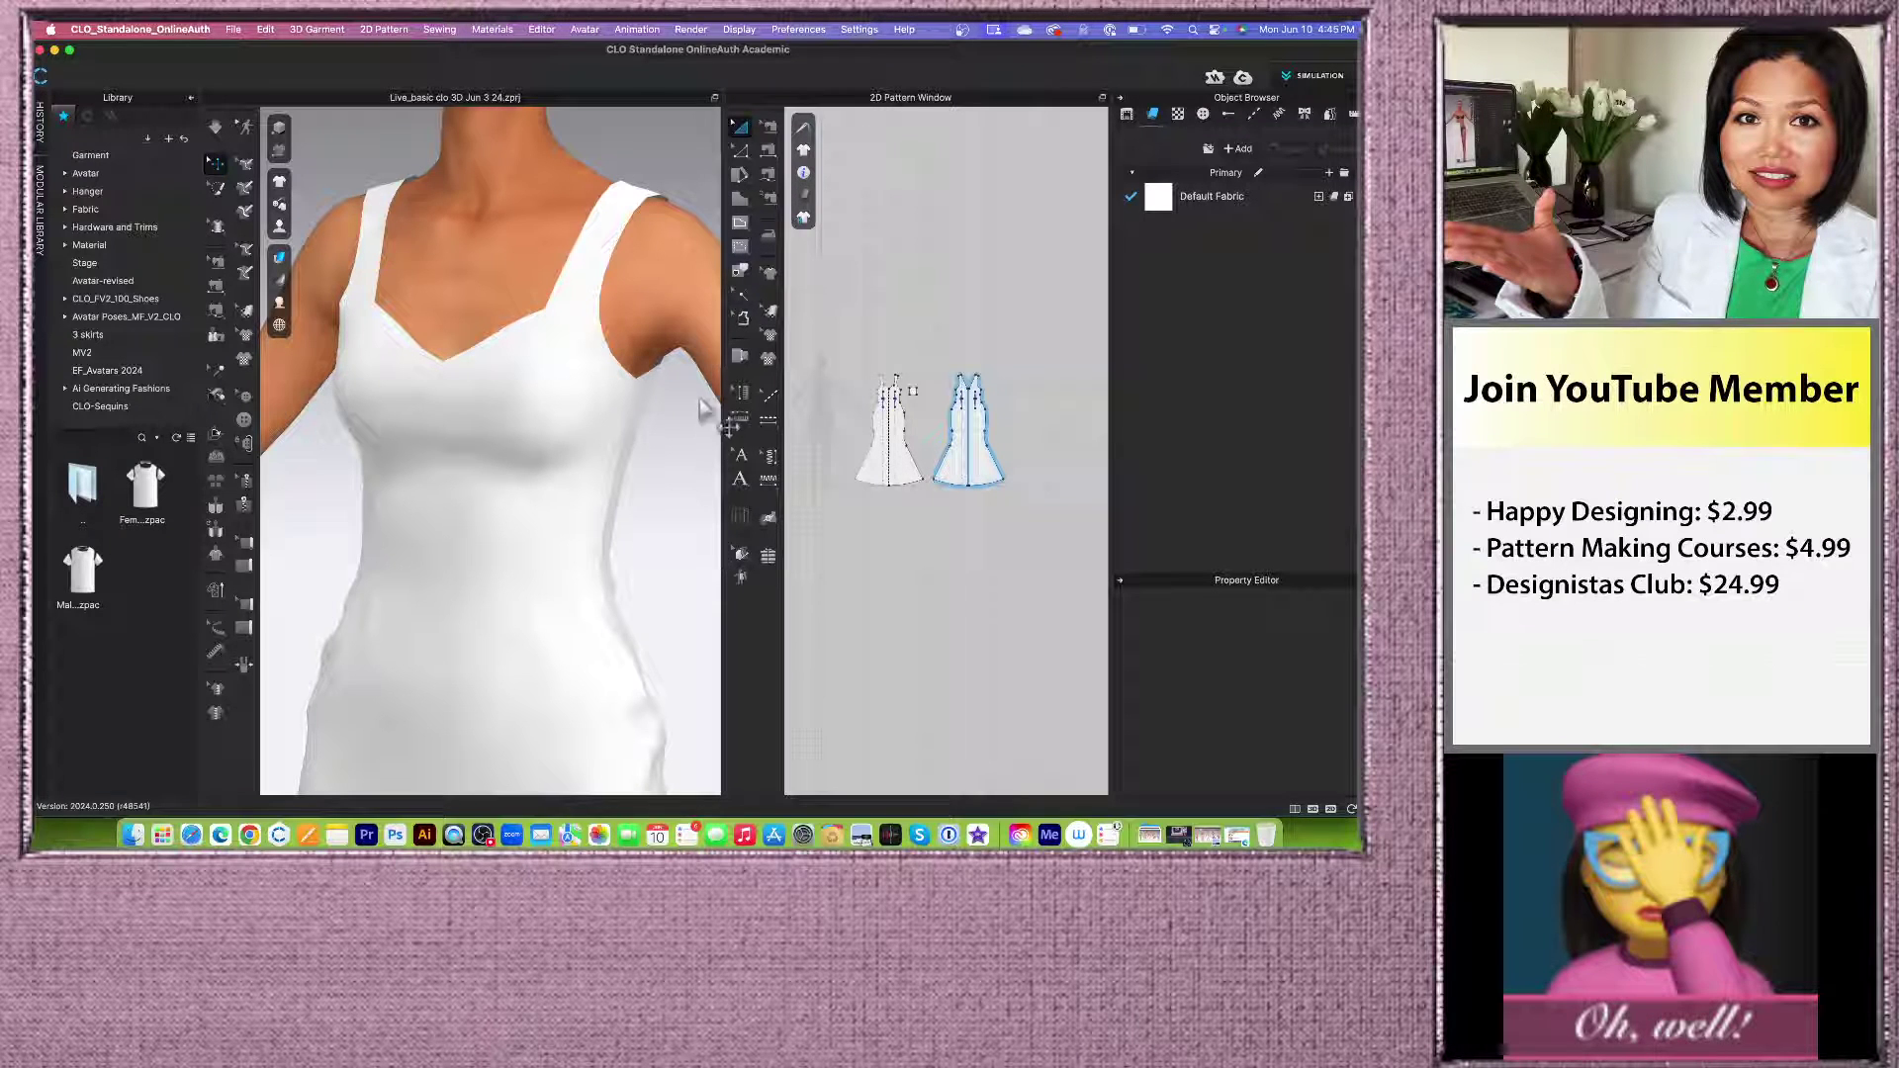
scroll(885, 406, down, 3)
scroll(886, 405, up, 3)
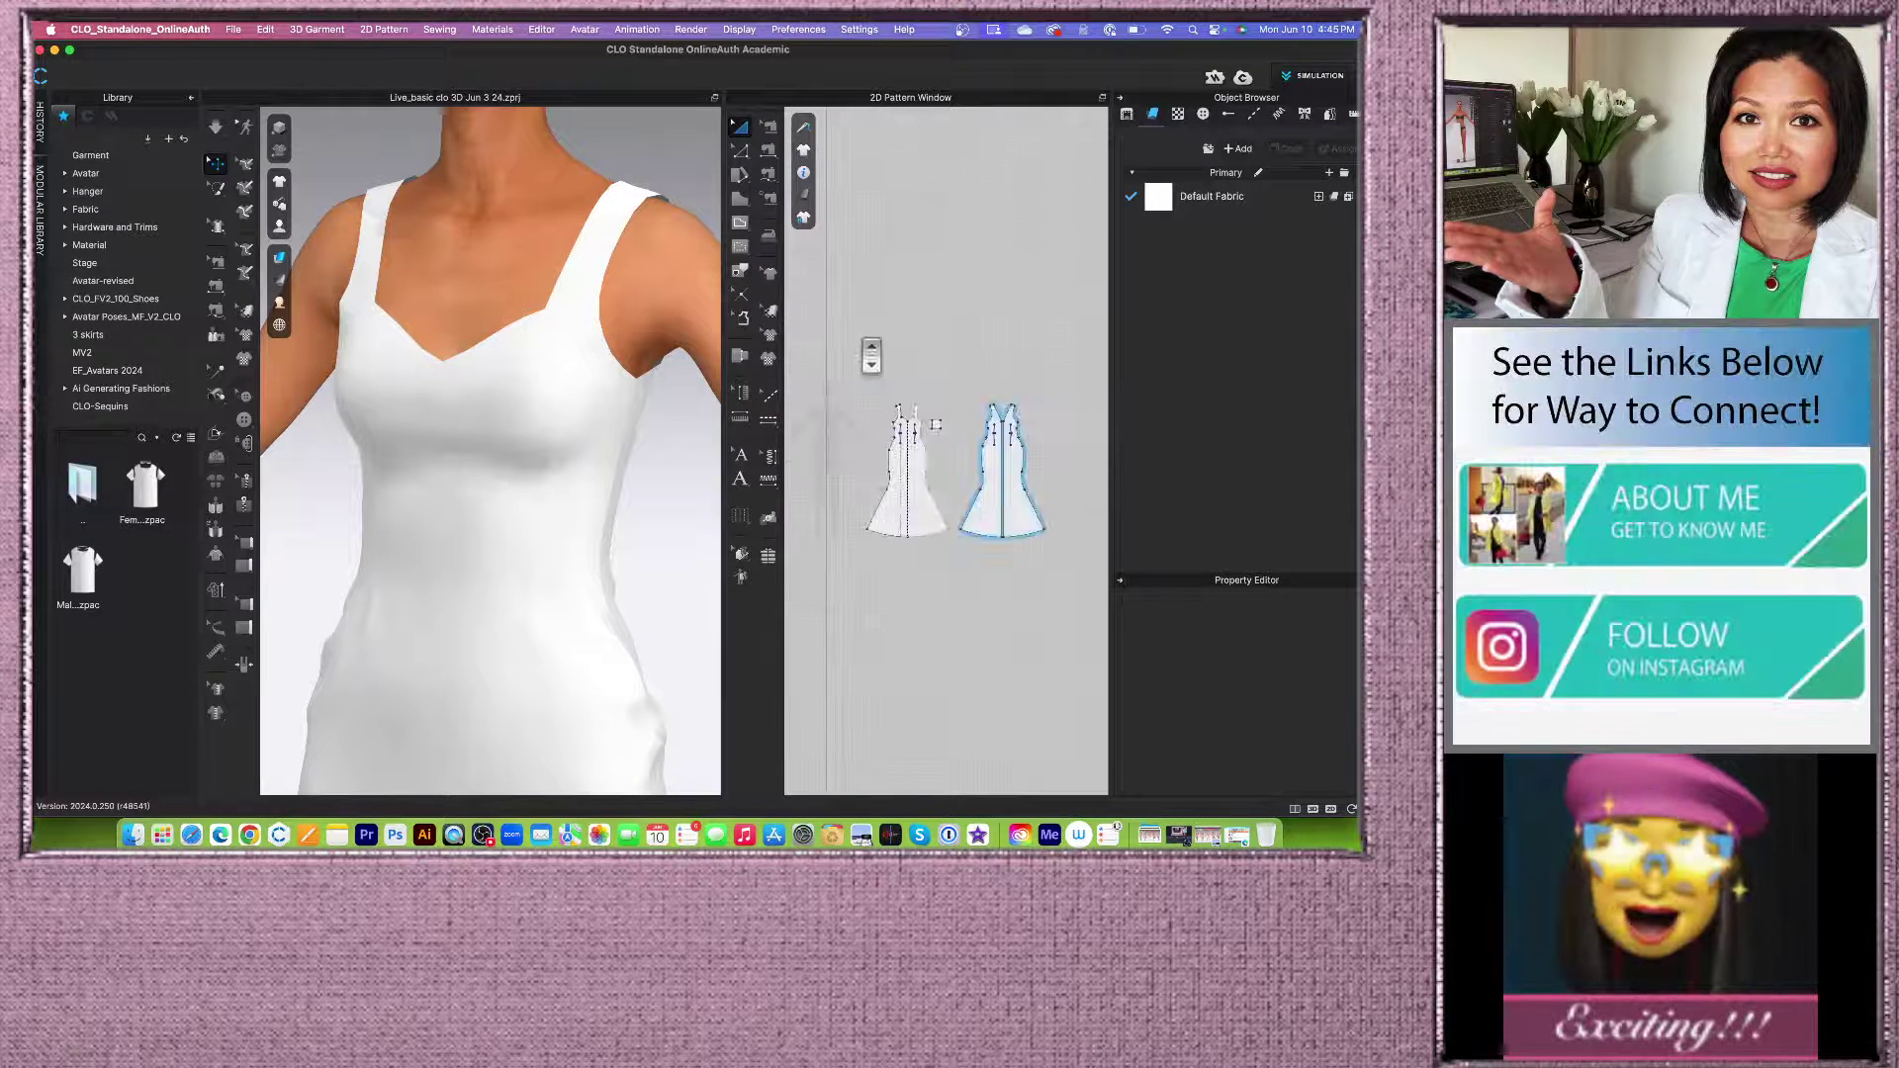
scroll(596, 566, down, 5)
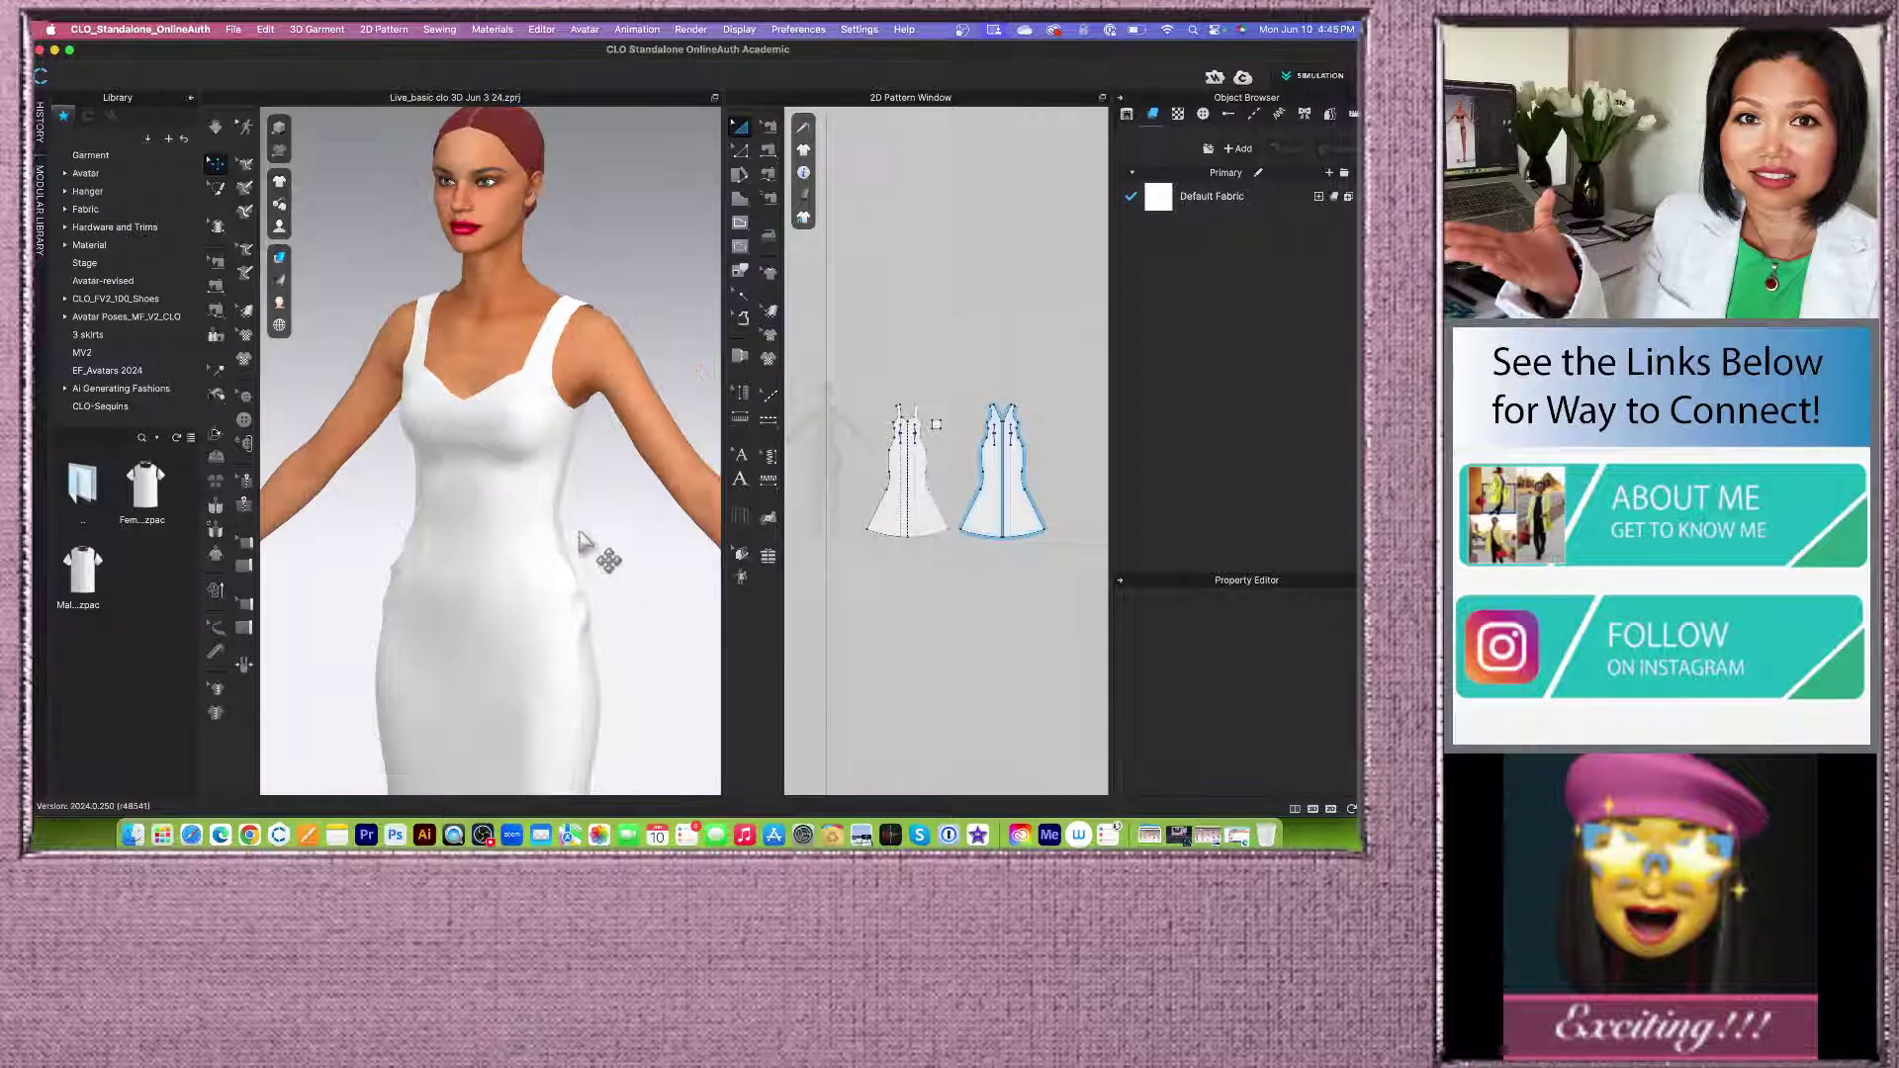
key(2)
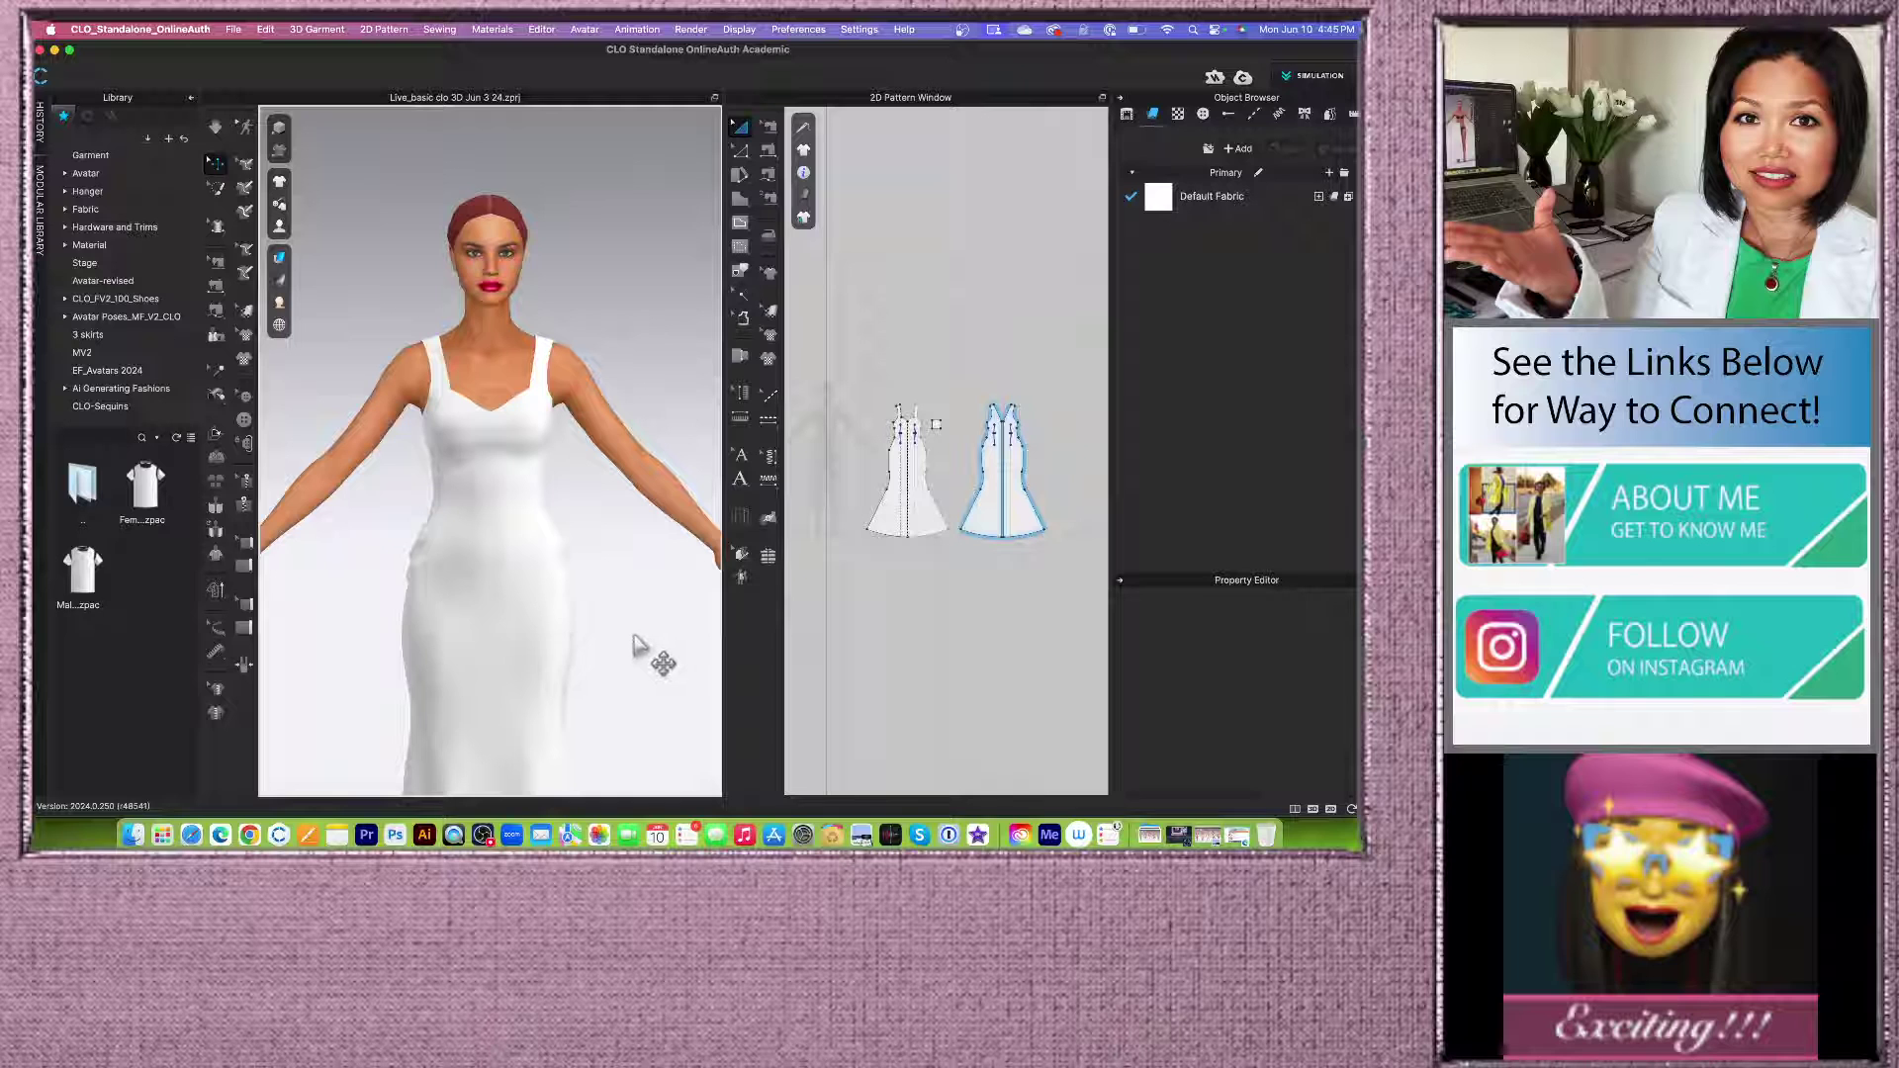
middle_drag(644, 653, 615, 571)
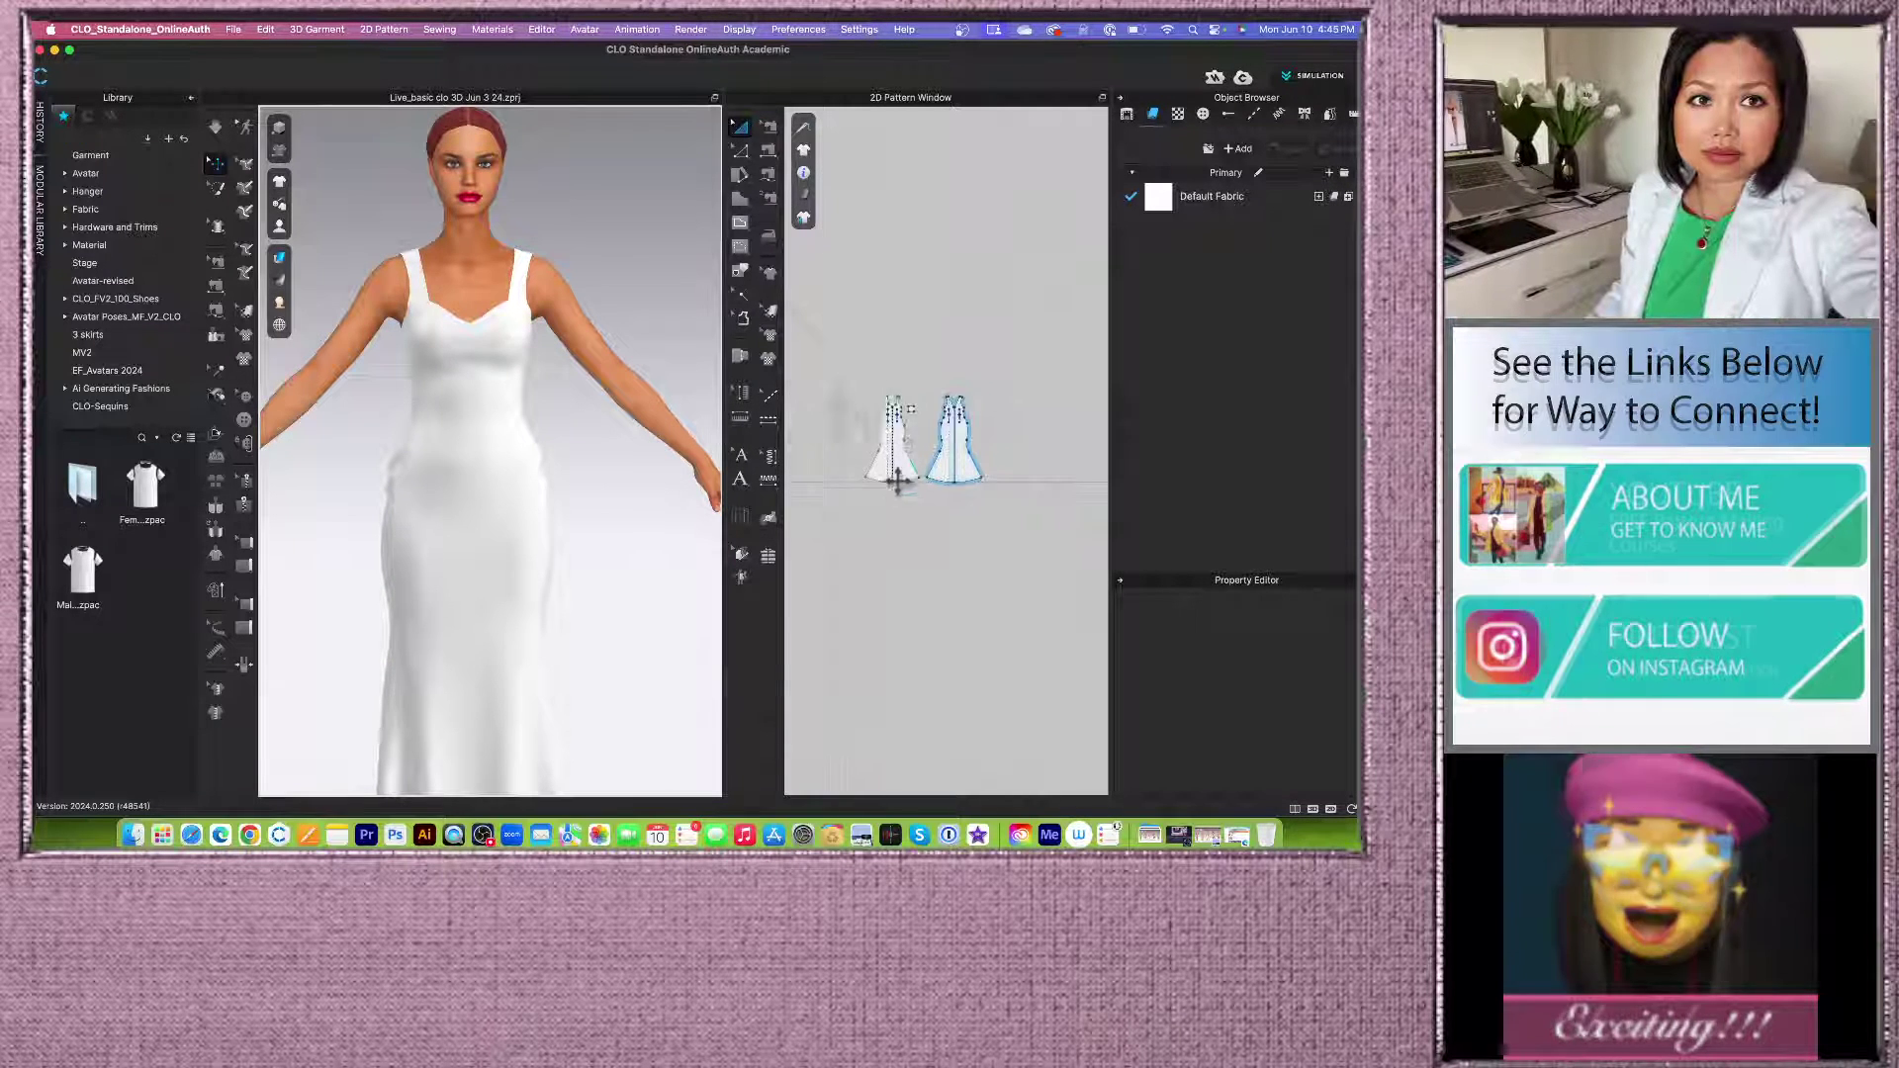
Step: Narrow the 3D window again and study the shaping and darts of both dress pattern pieces in 2D
scroll(891, 465, up, 3)
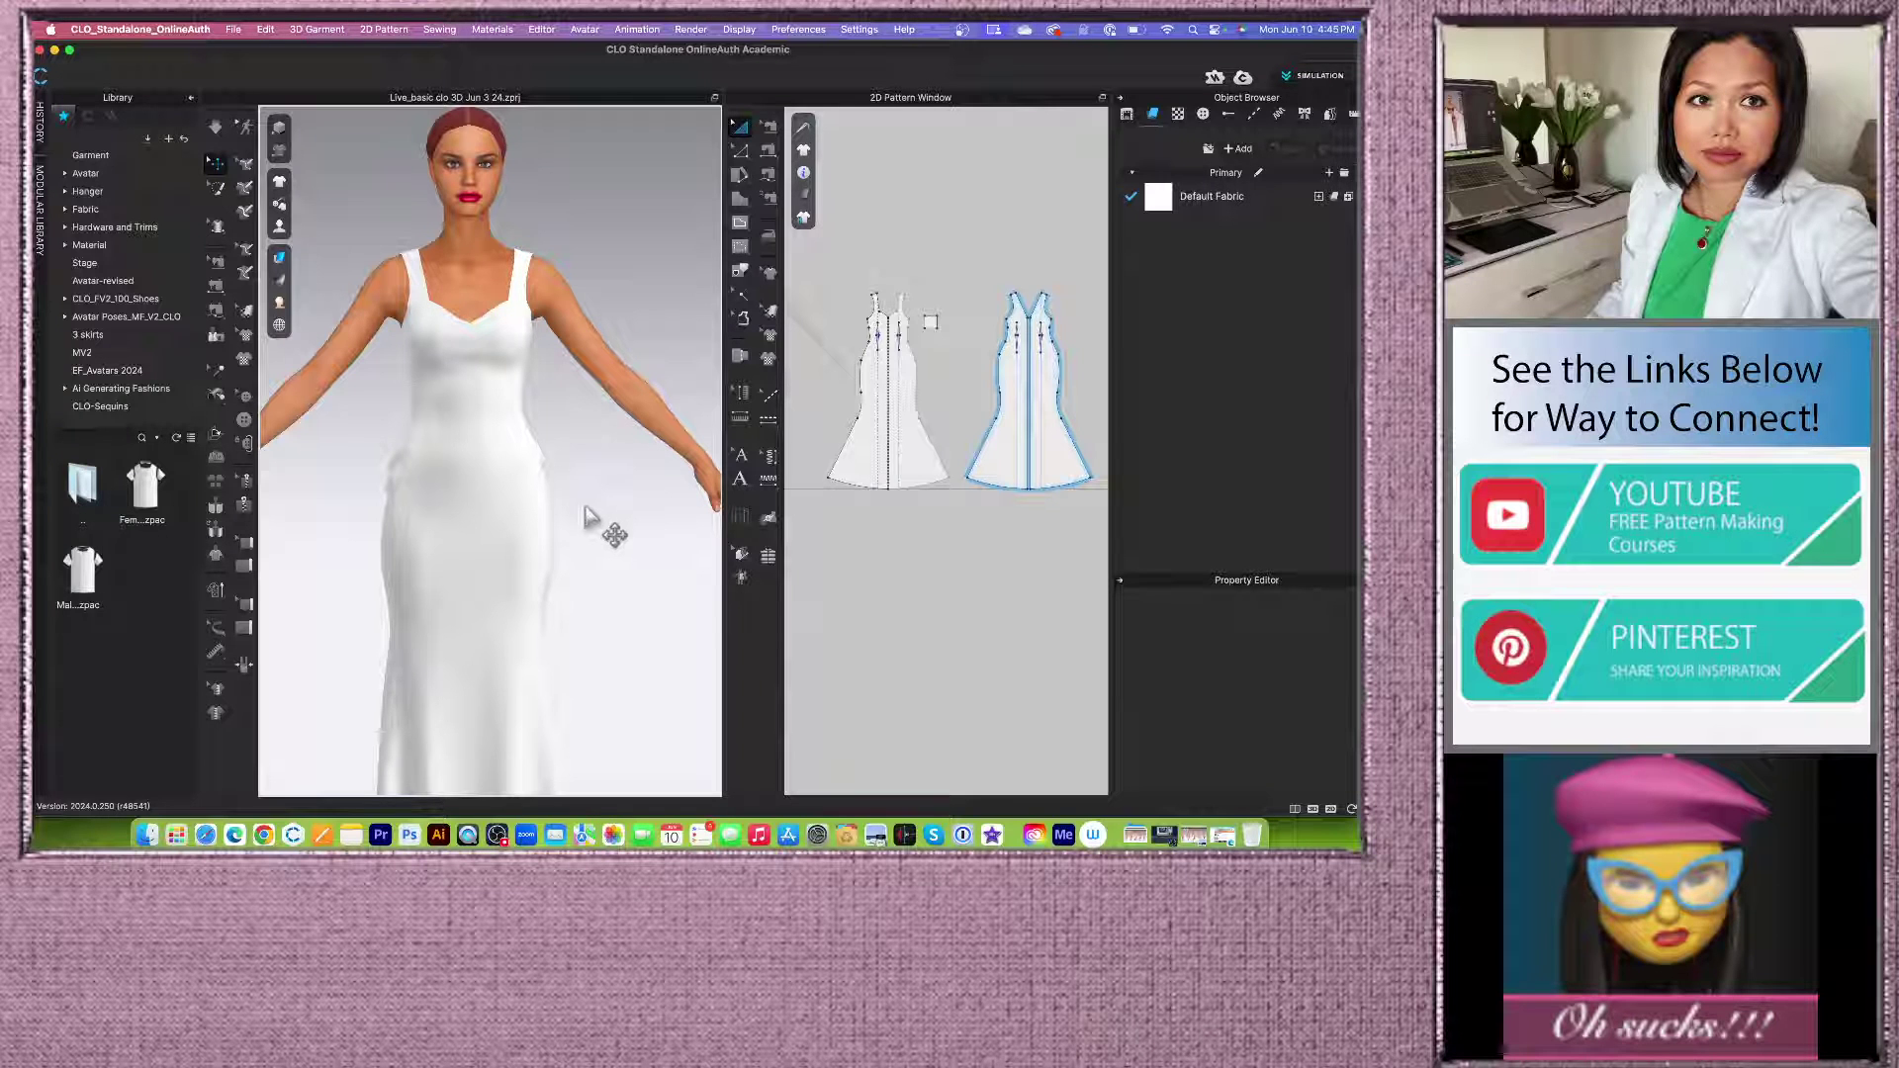
scroll(968, 435, down, 3)
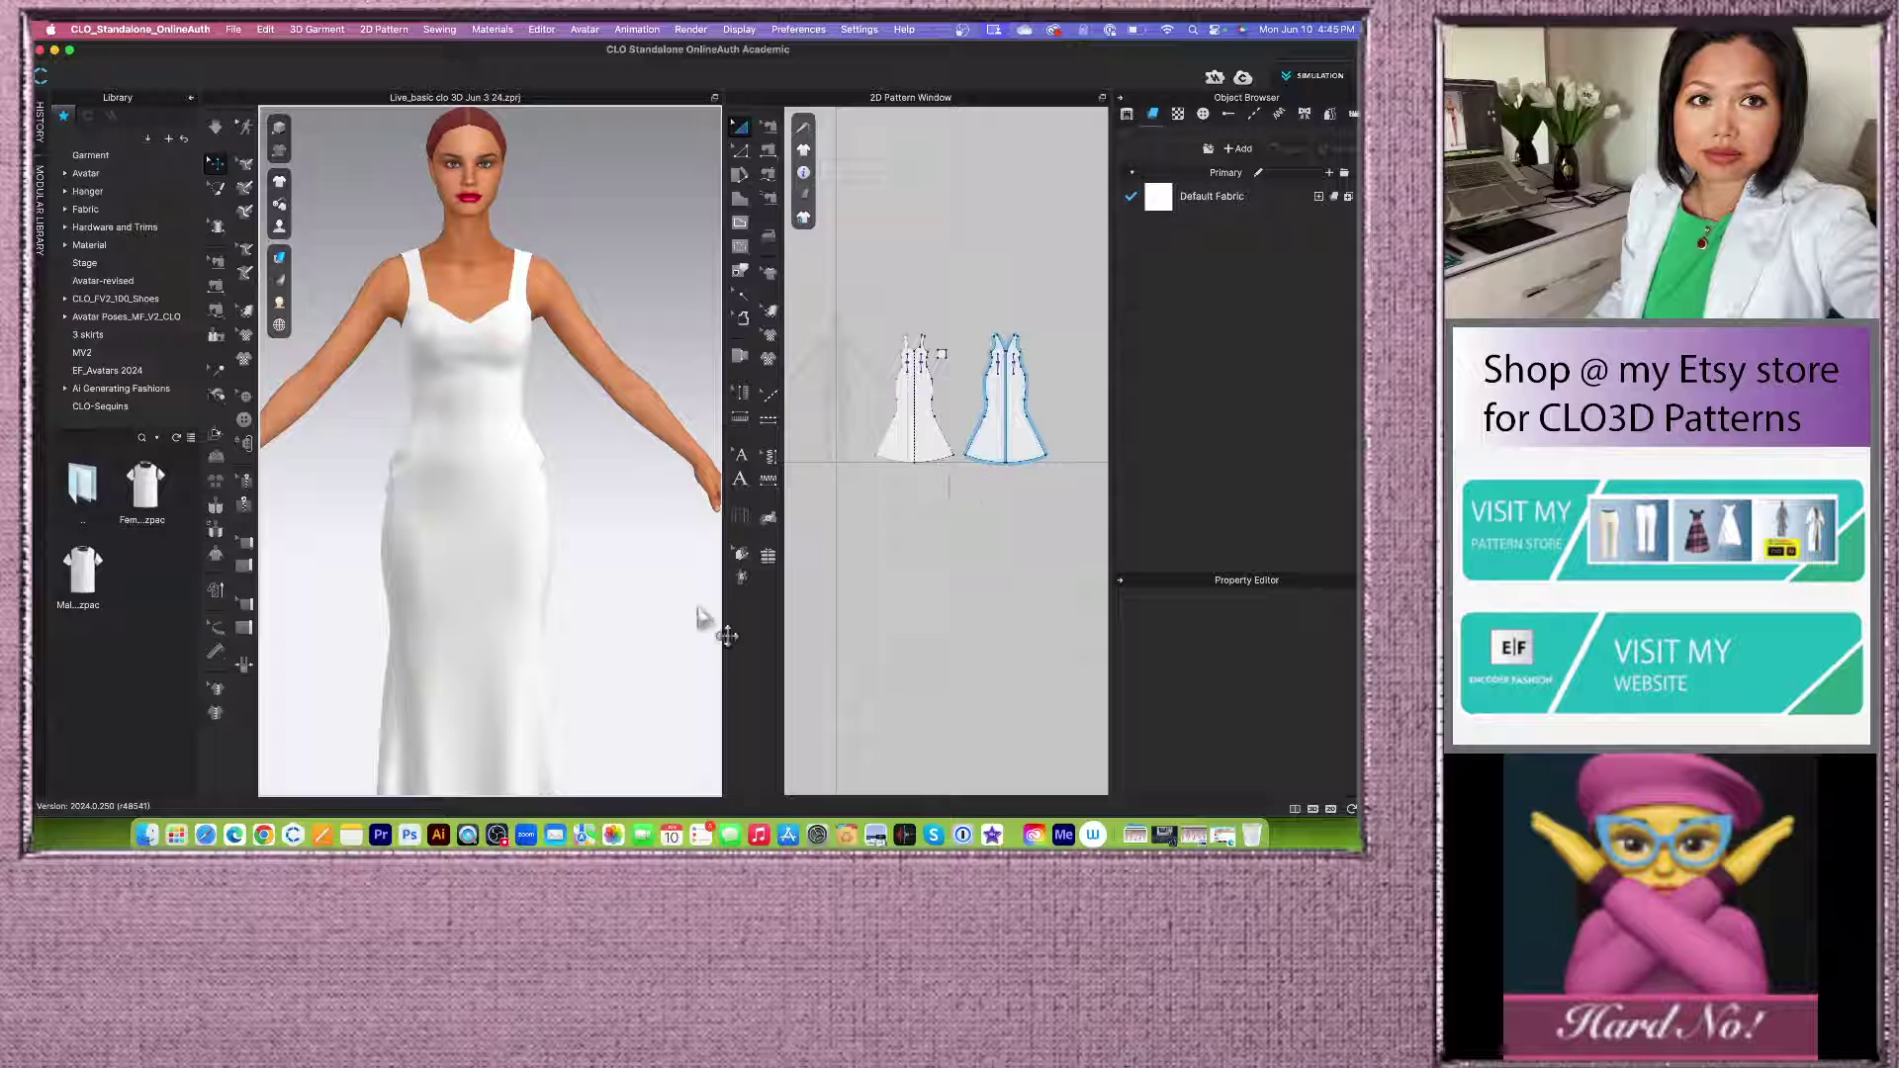
drag(724, 613, 657, 627)
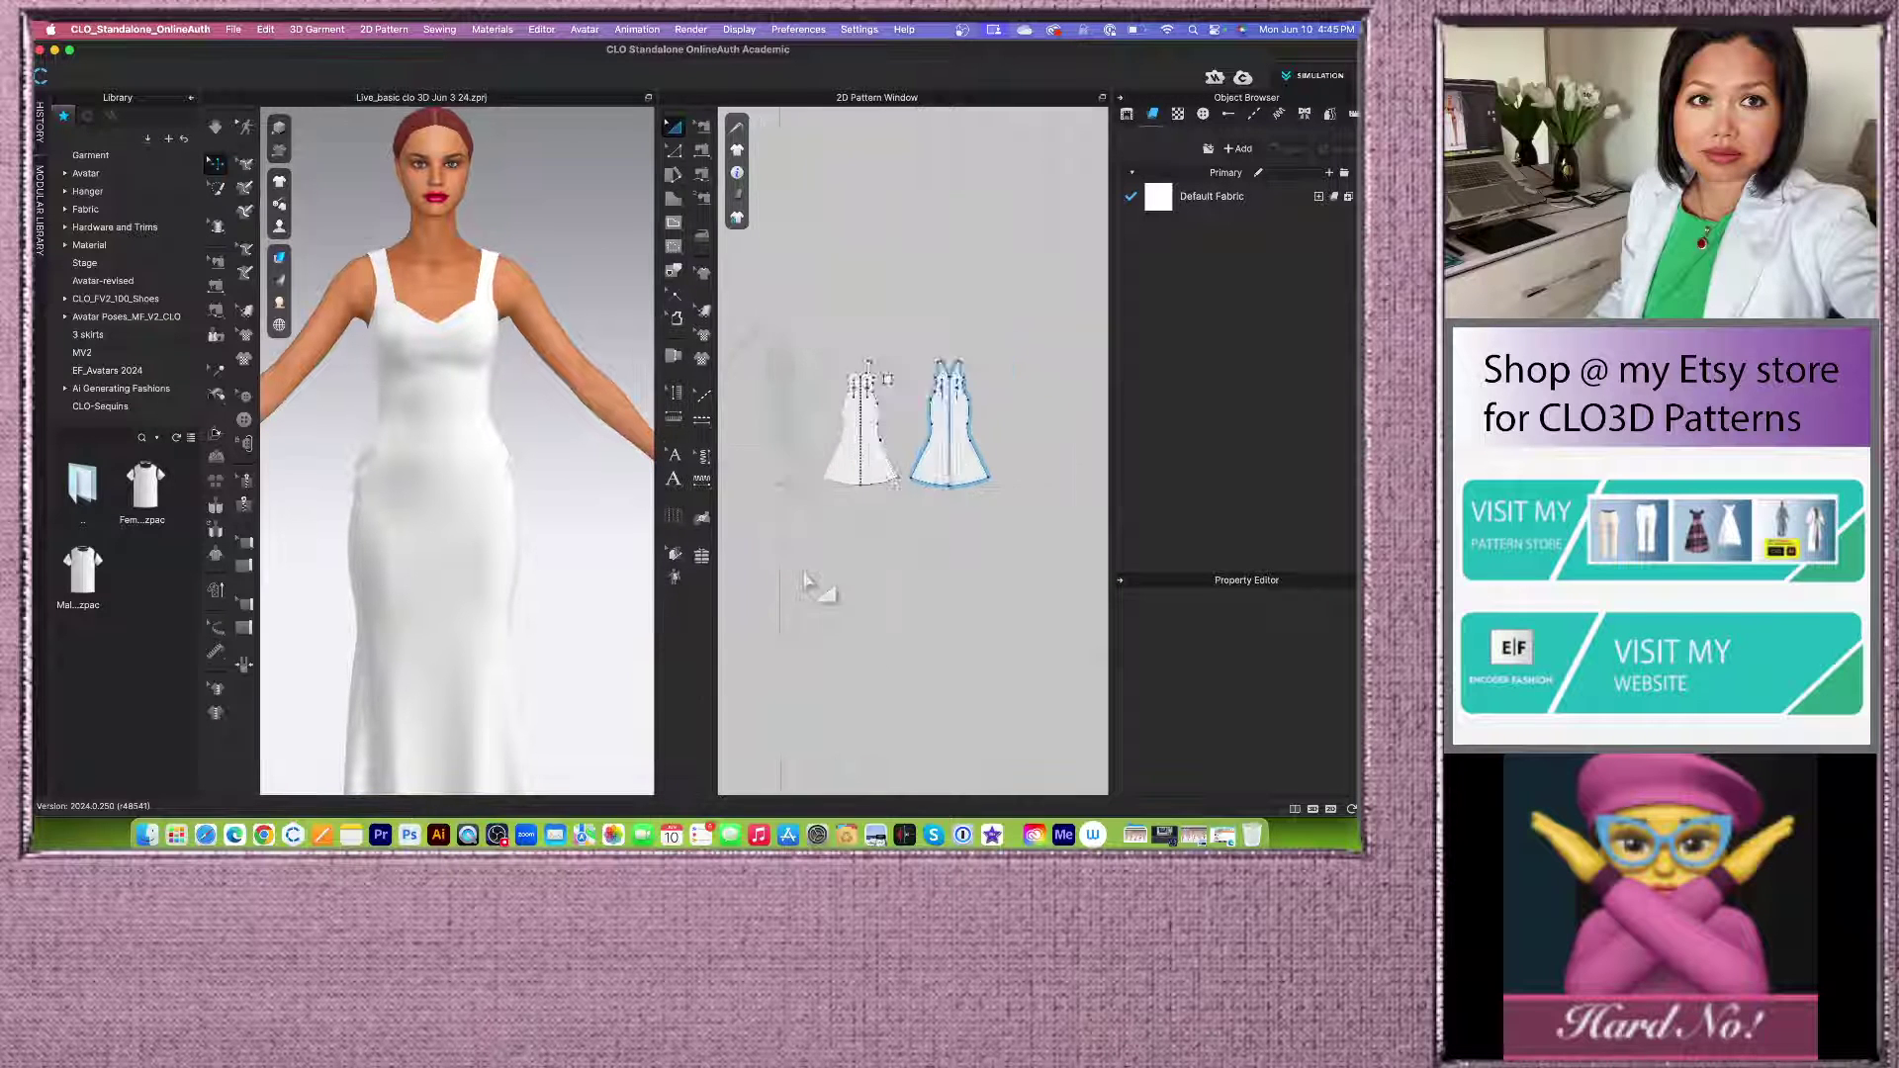
scroll(868, 614, up, 3)
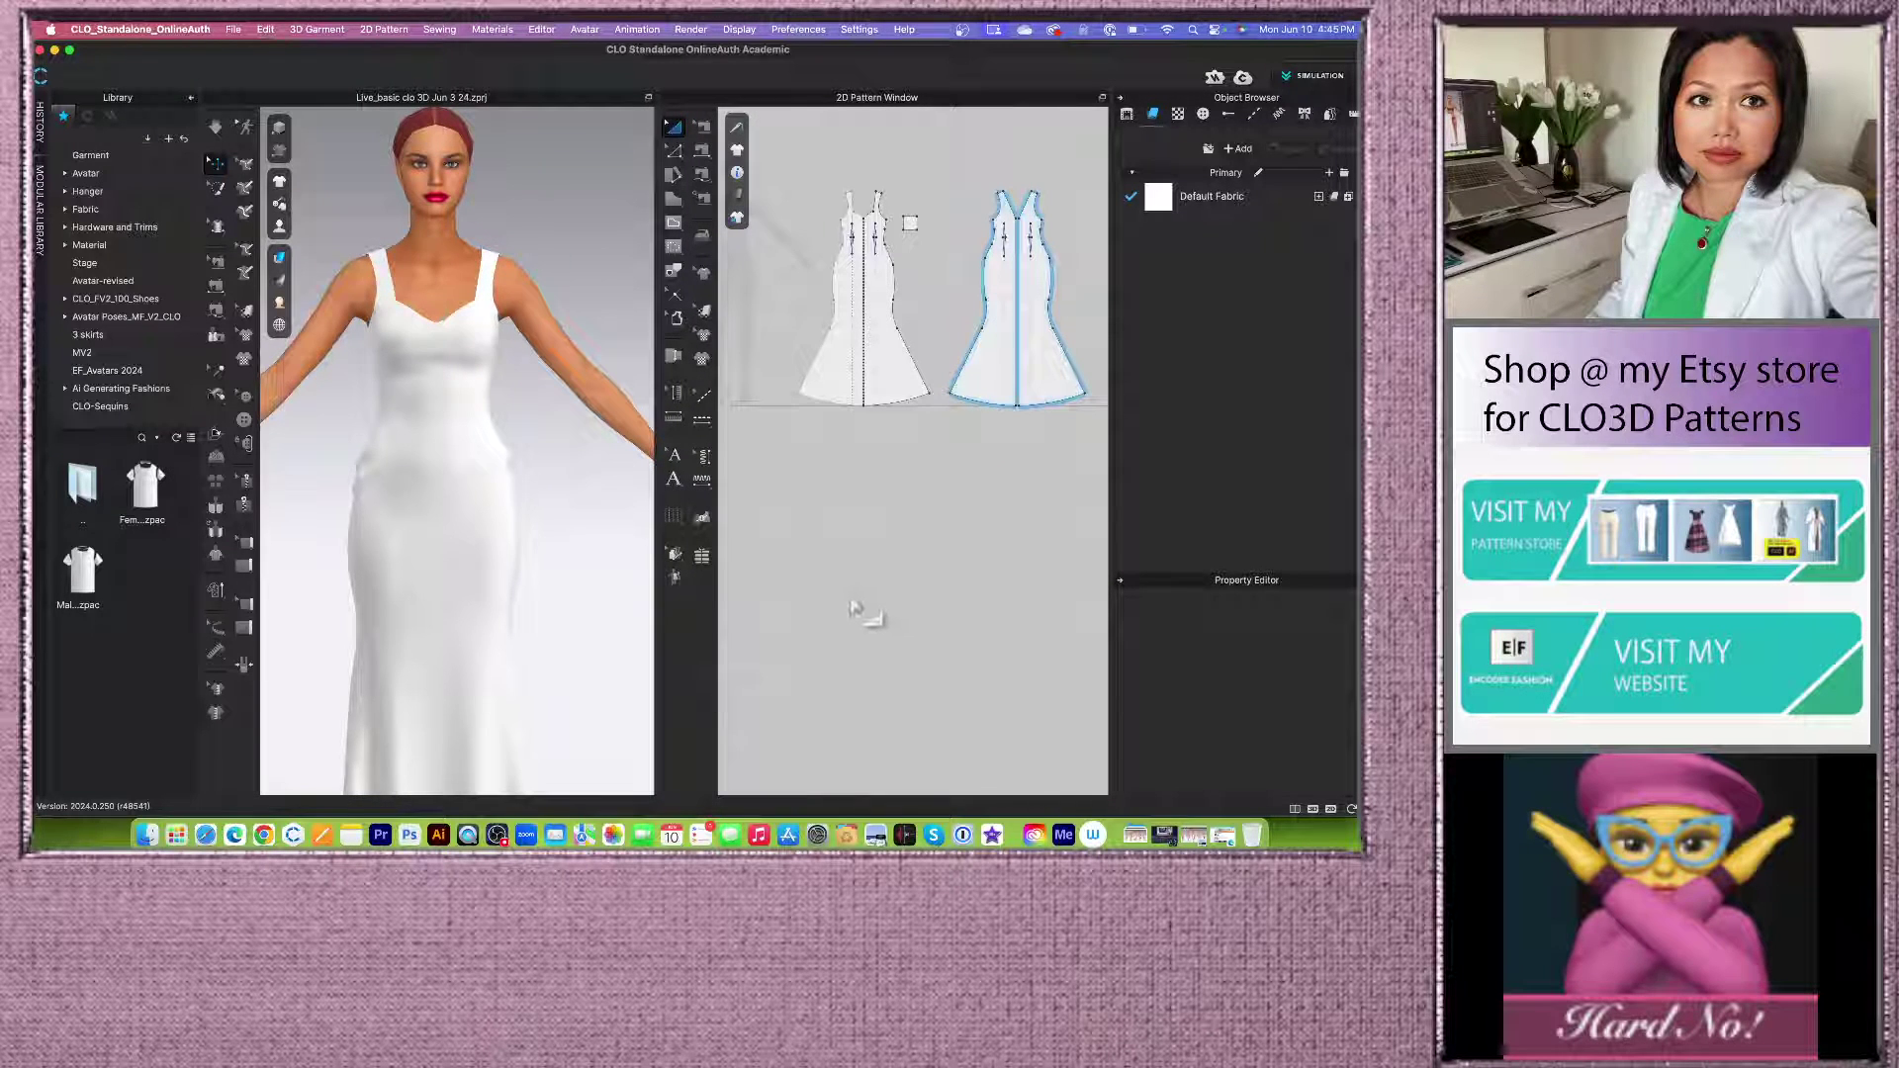
scroll(856, 612, down, 3)
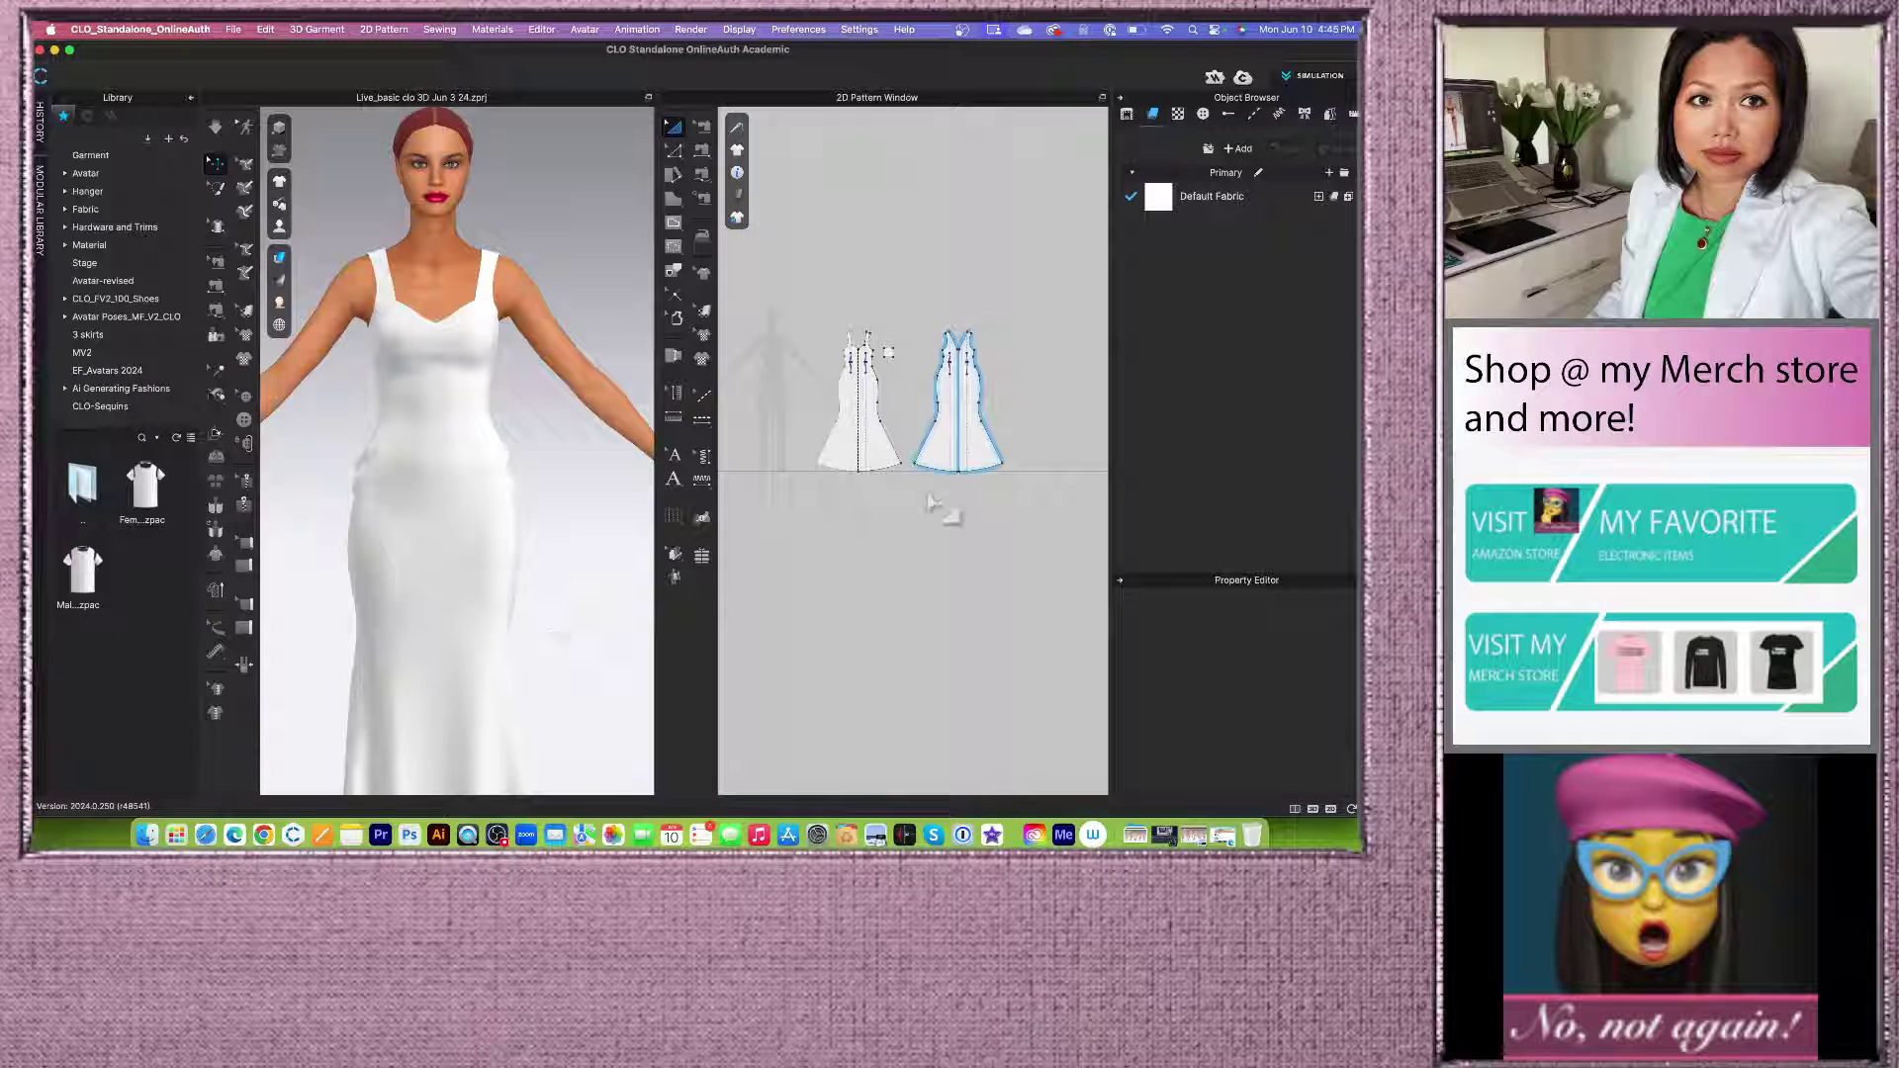
scroll(883, 301, up, 2)
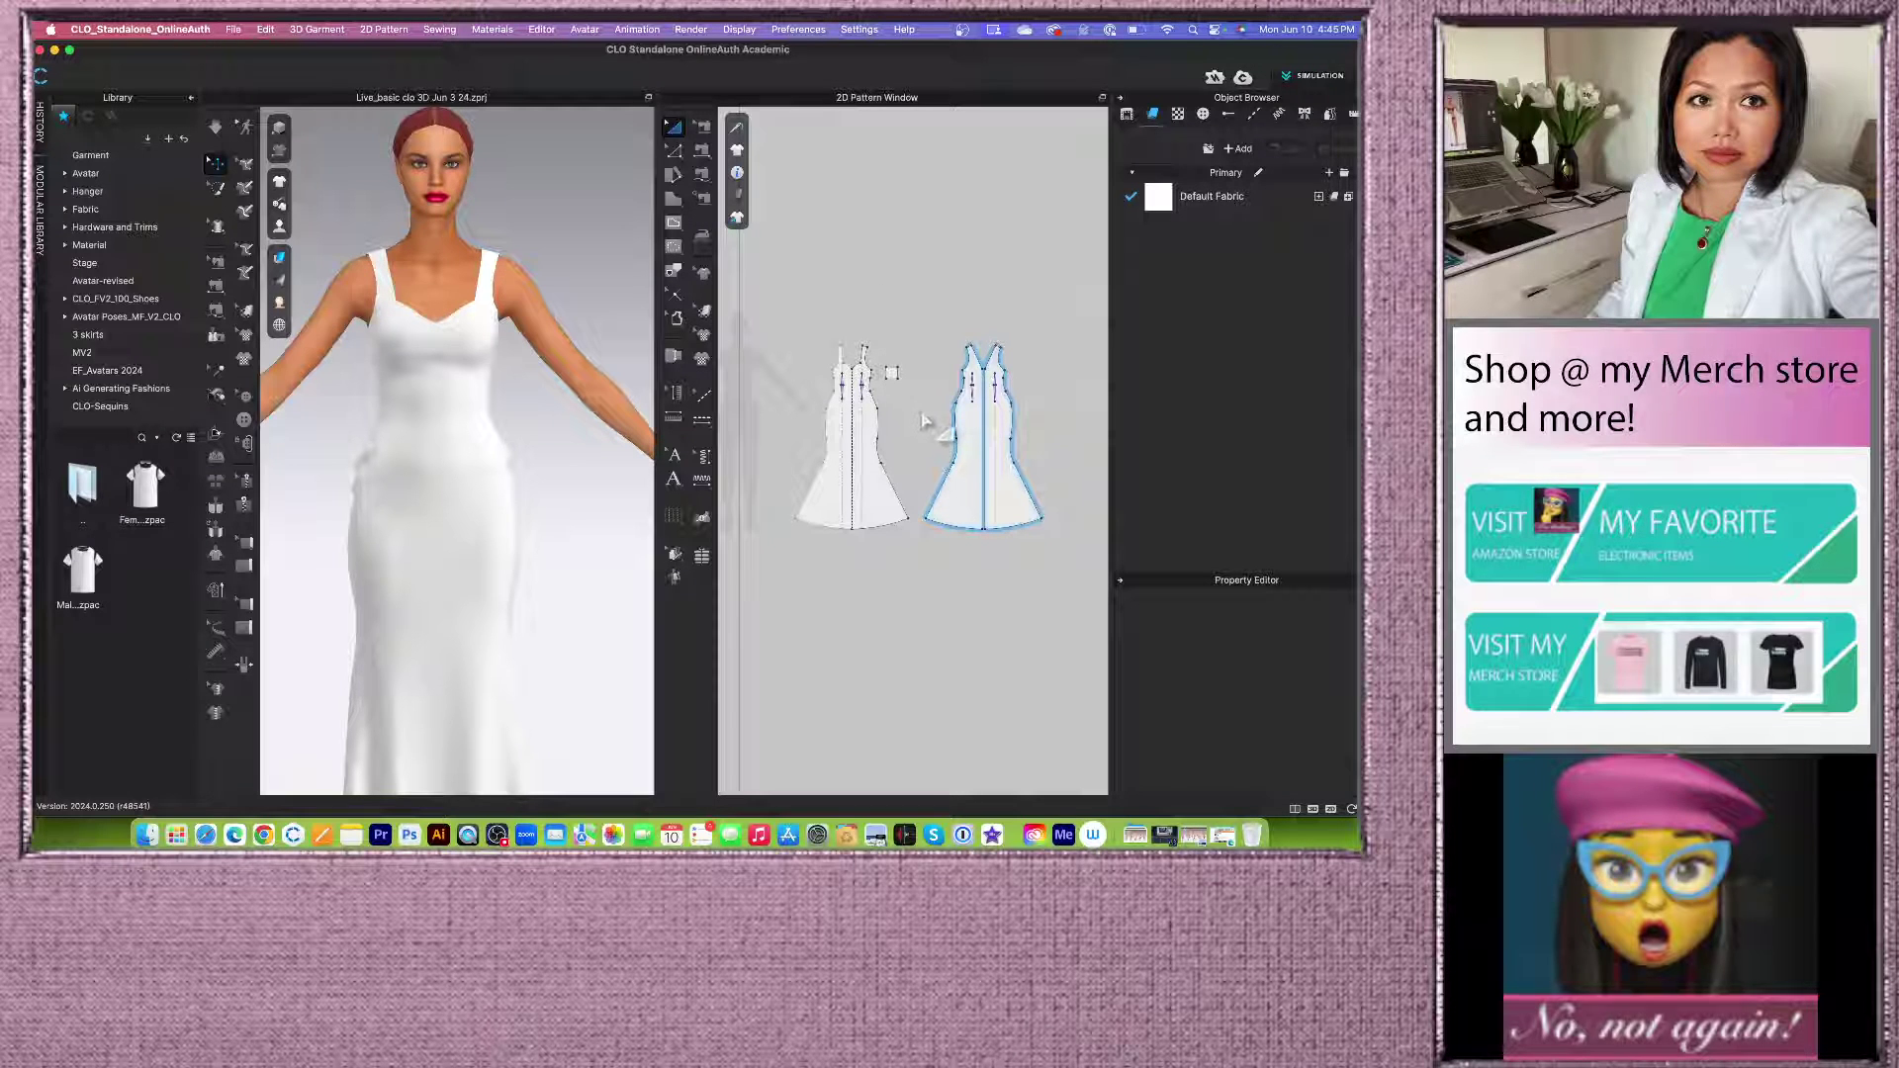
scroll(926, 465, up, 2)
scroll(920, 461, down, 1)
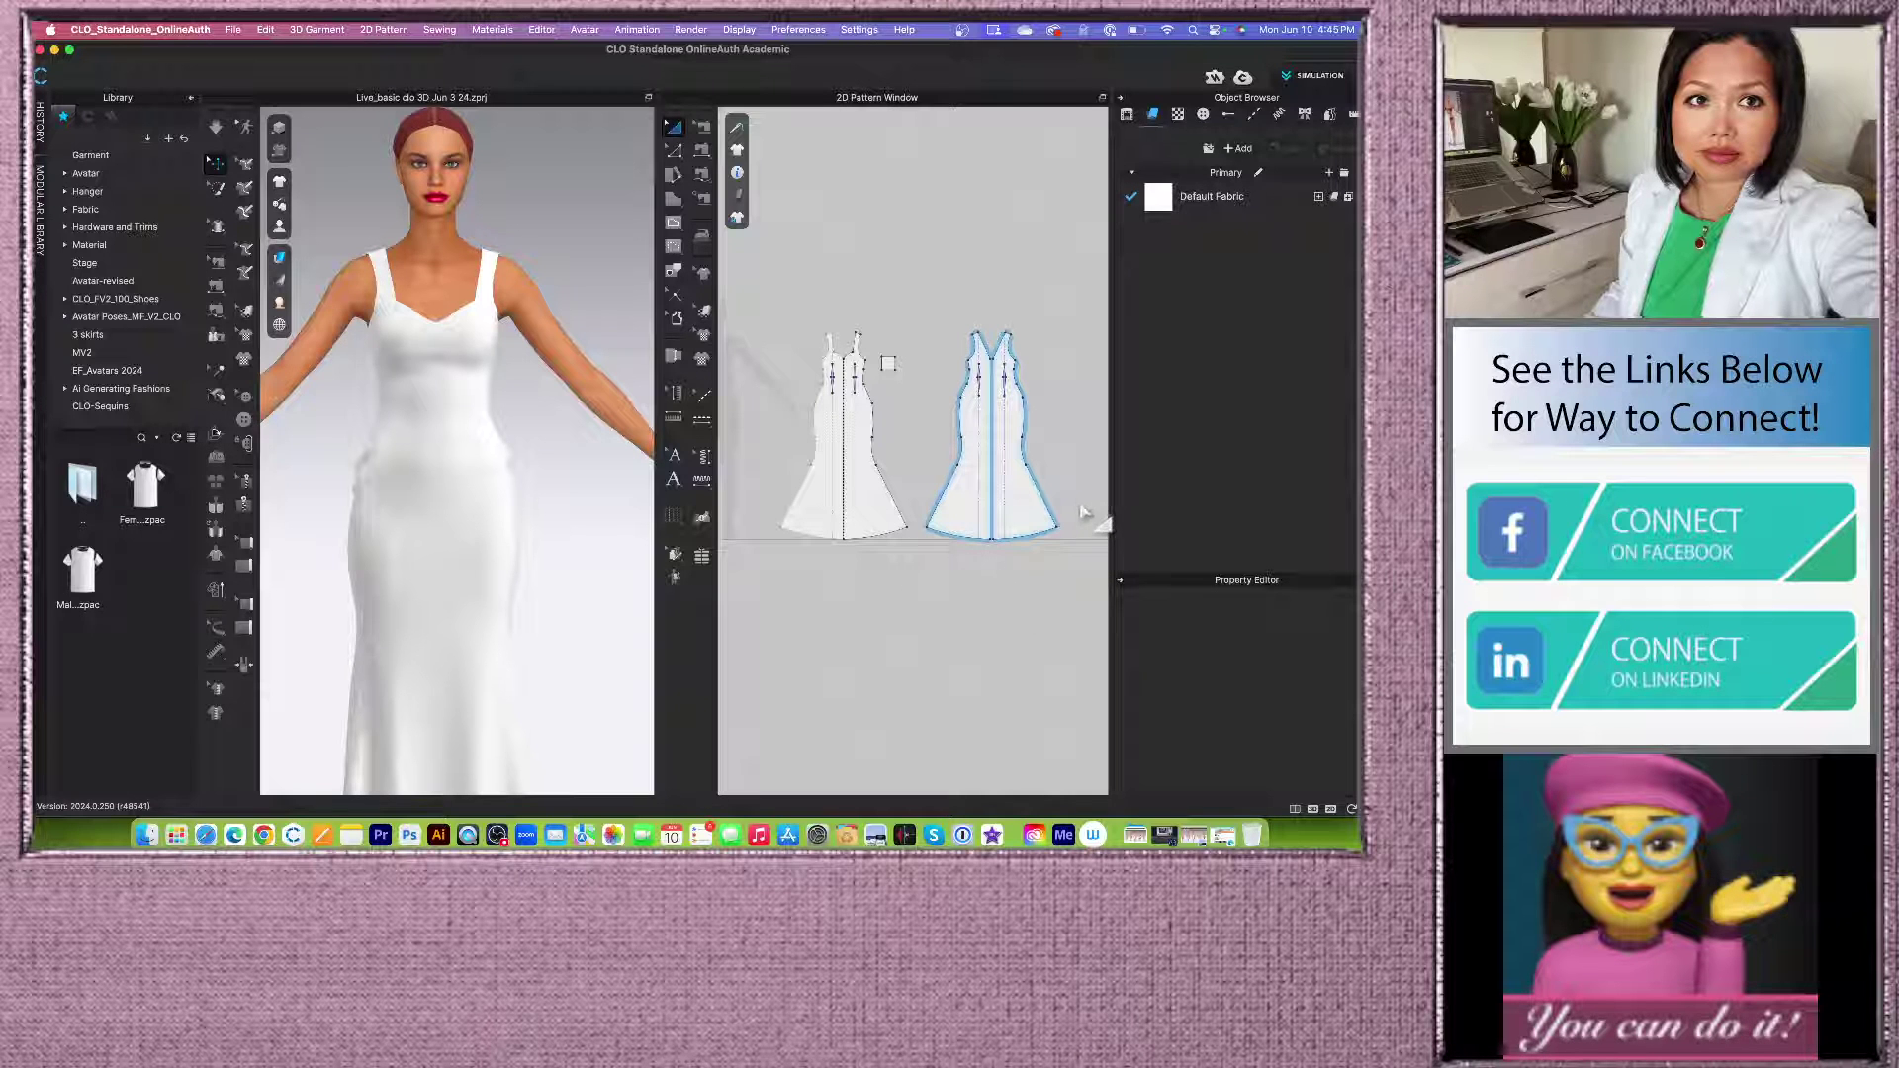
scroll(1063, 468, up, 2)
scroll(1063, 467, down, 2)
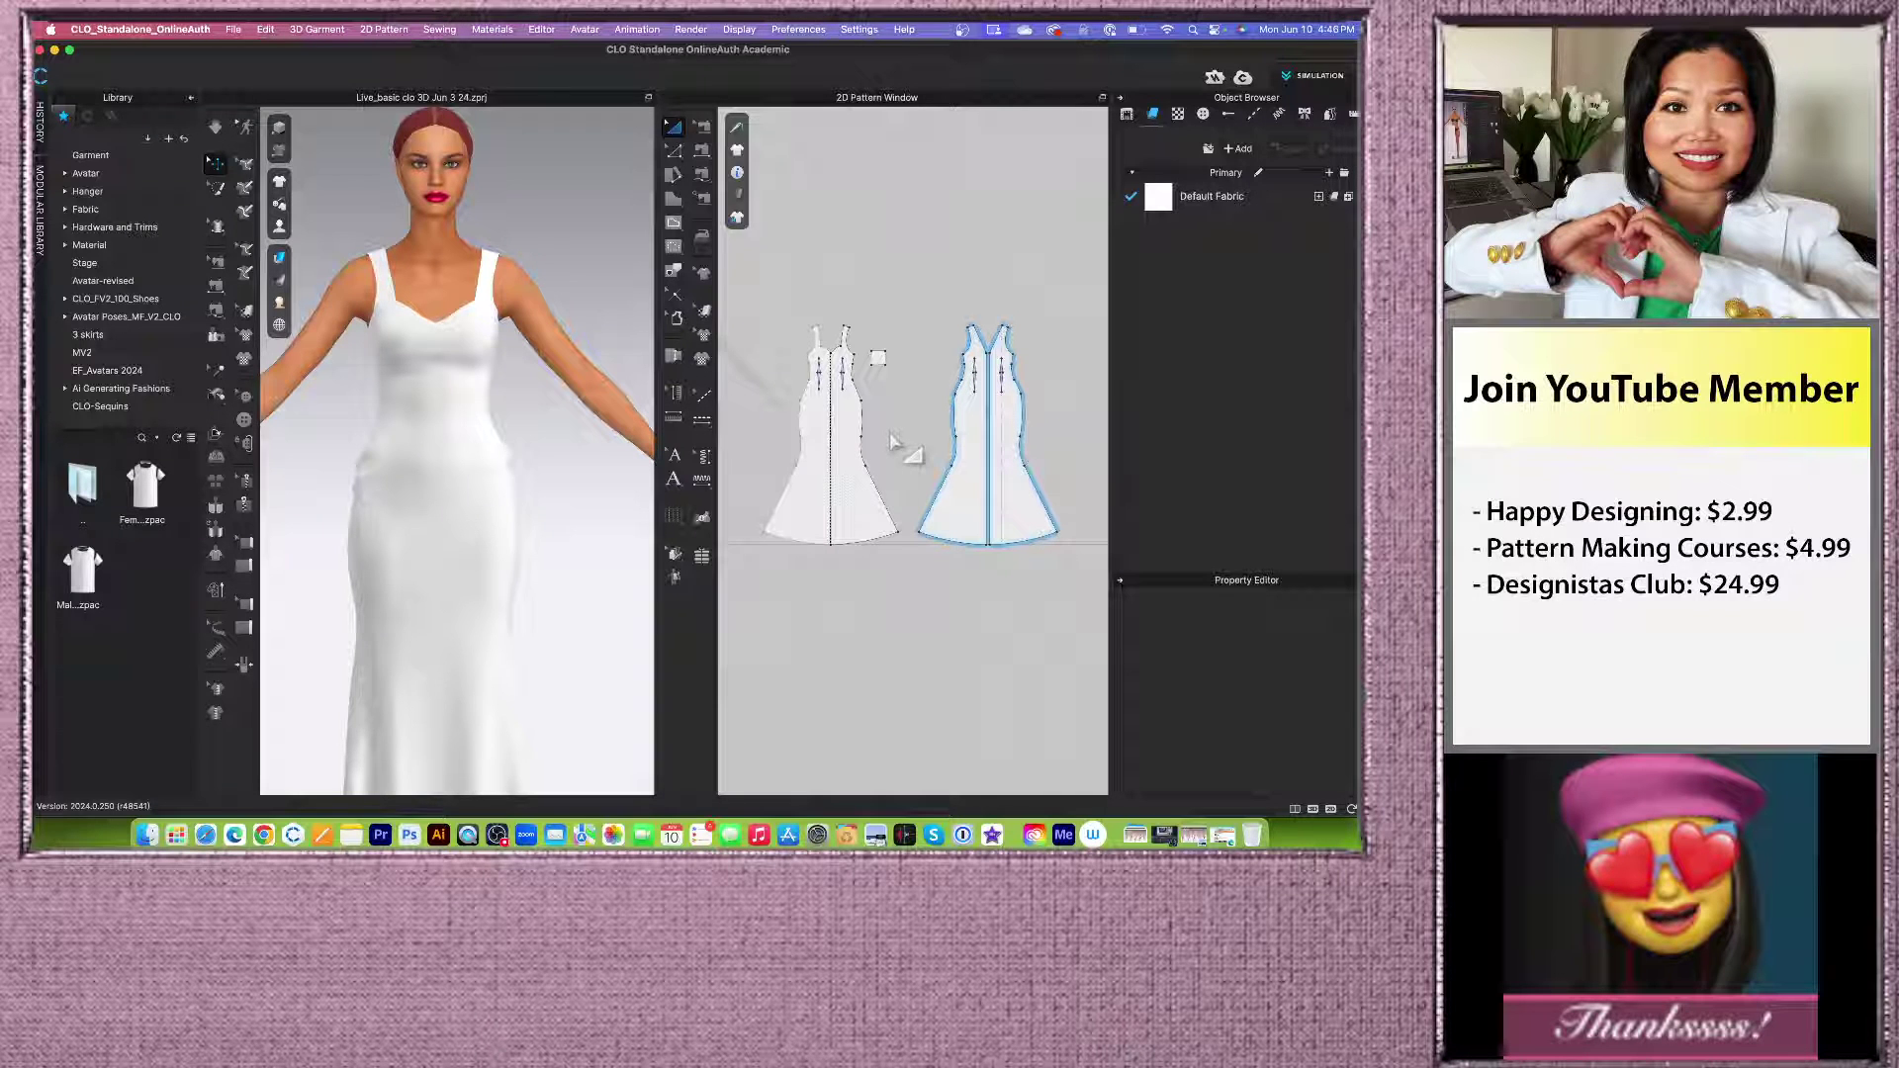
scroll(895, 442, down, 2)
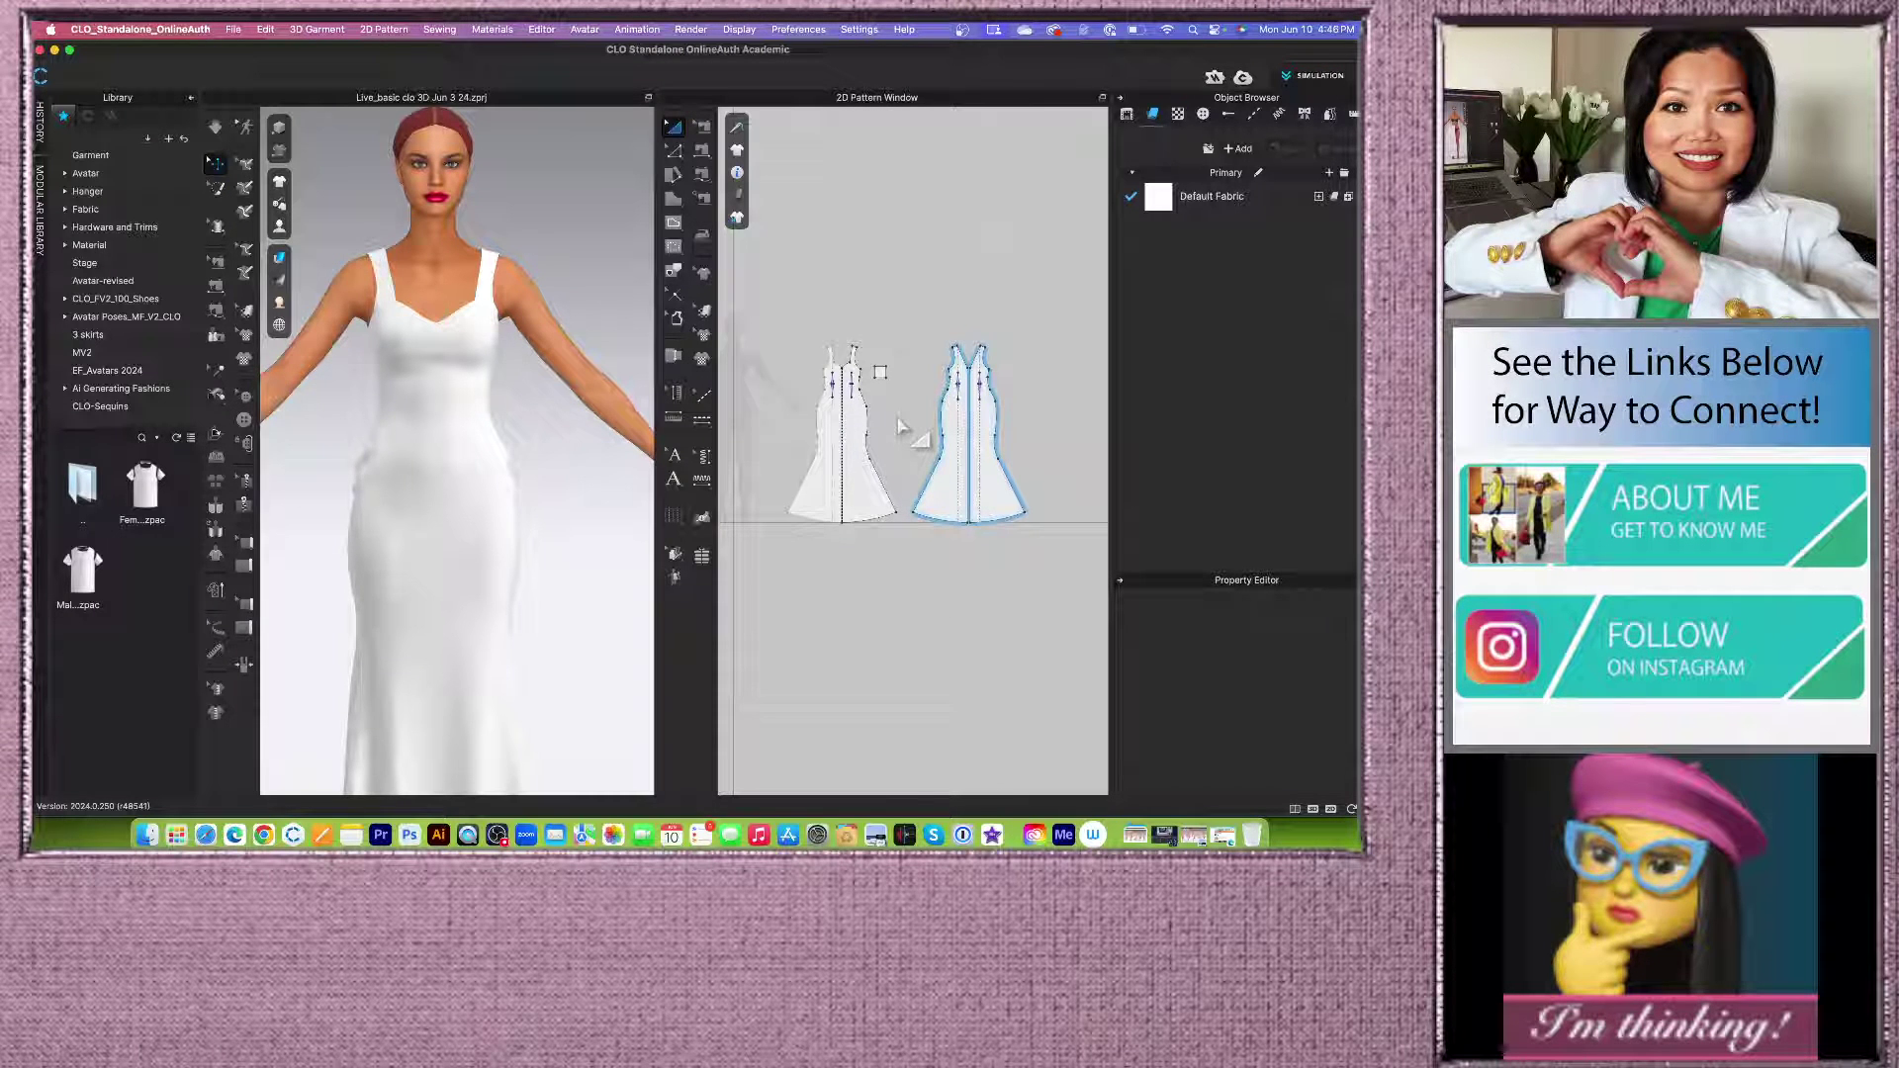
scroll(857, 255, up, 3)
scroll(857, 399, down, 2)
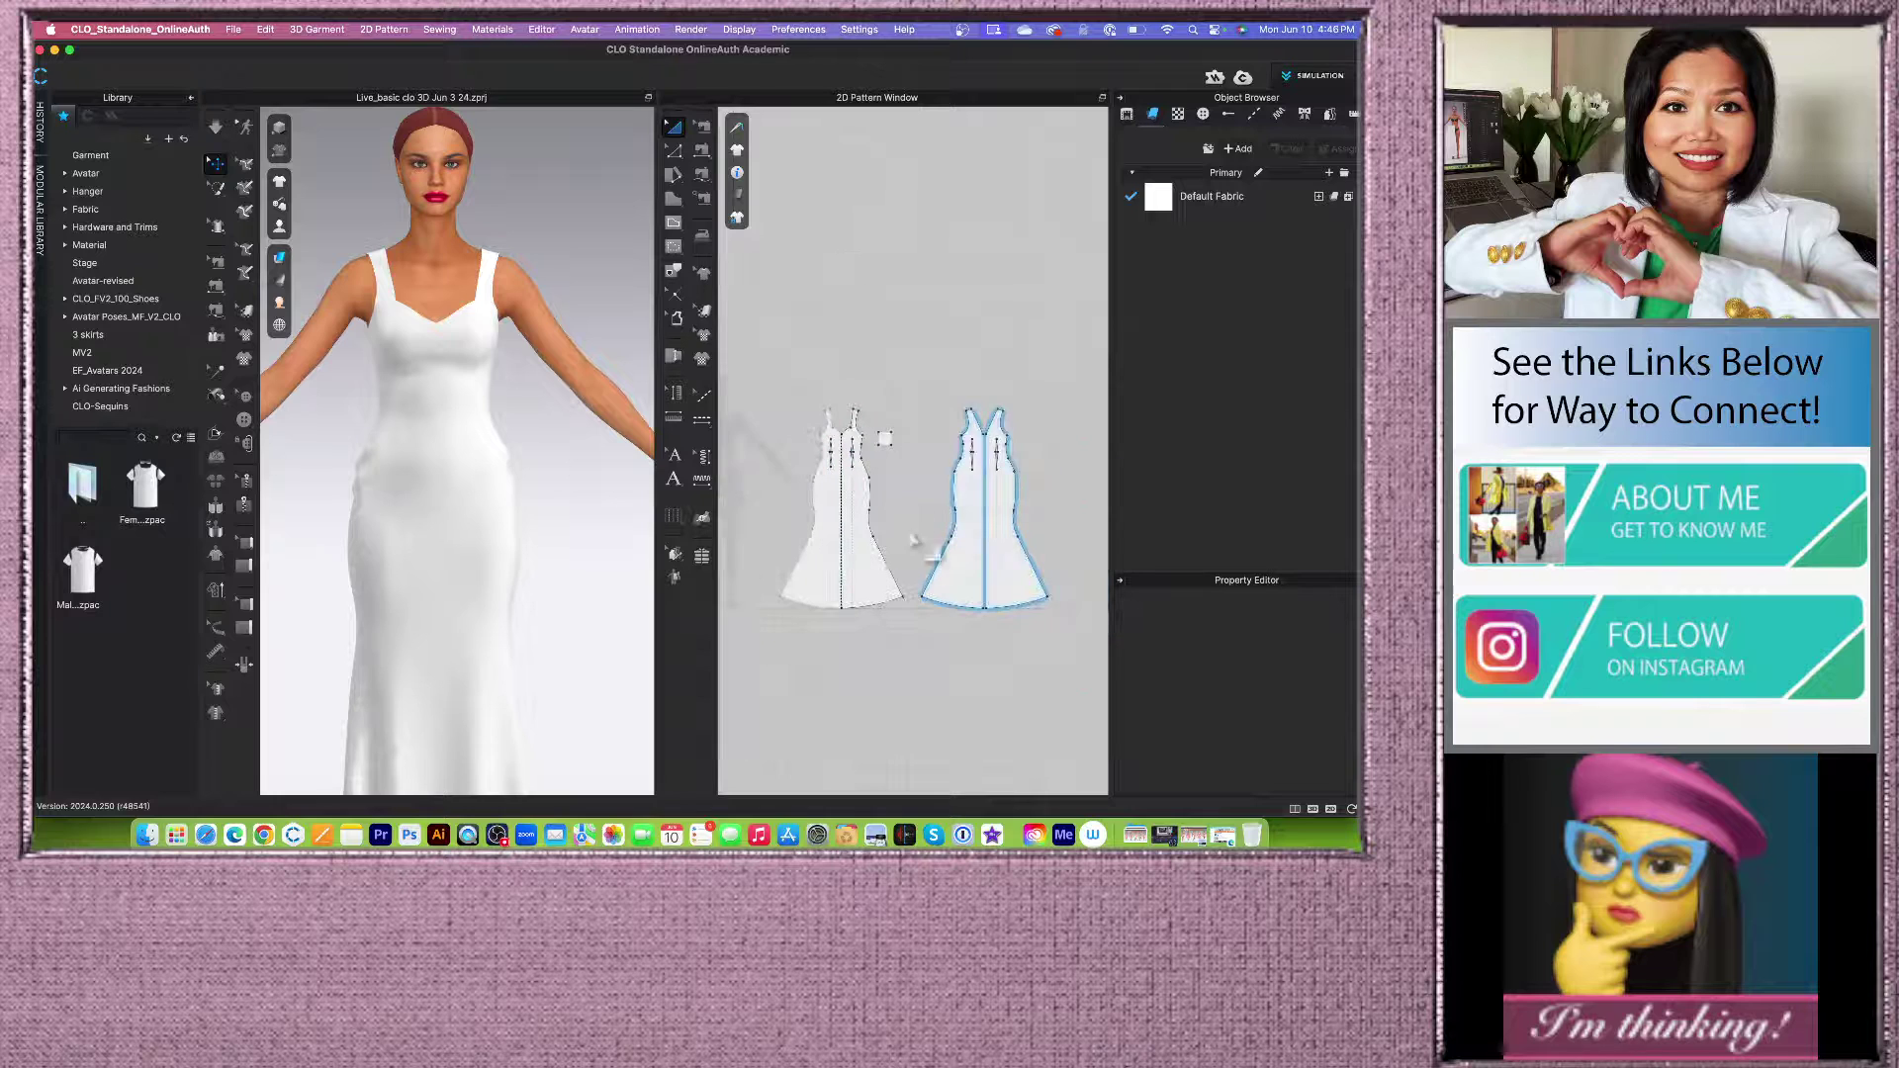
scroll(912, 539, up, 3)
scroll(890, 490, down, 2)
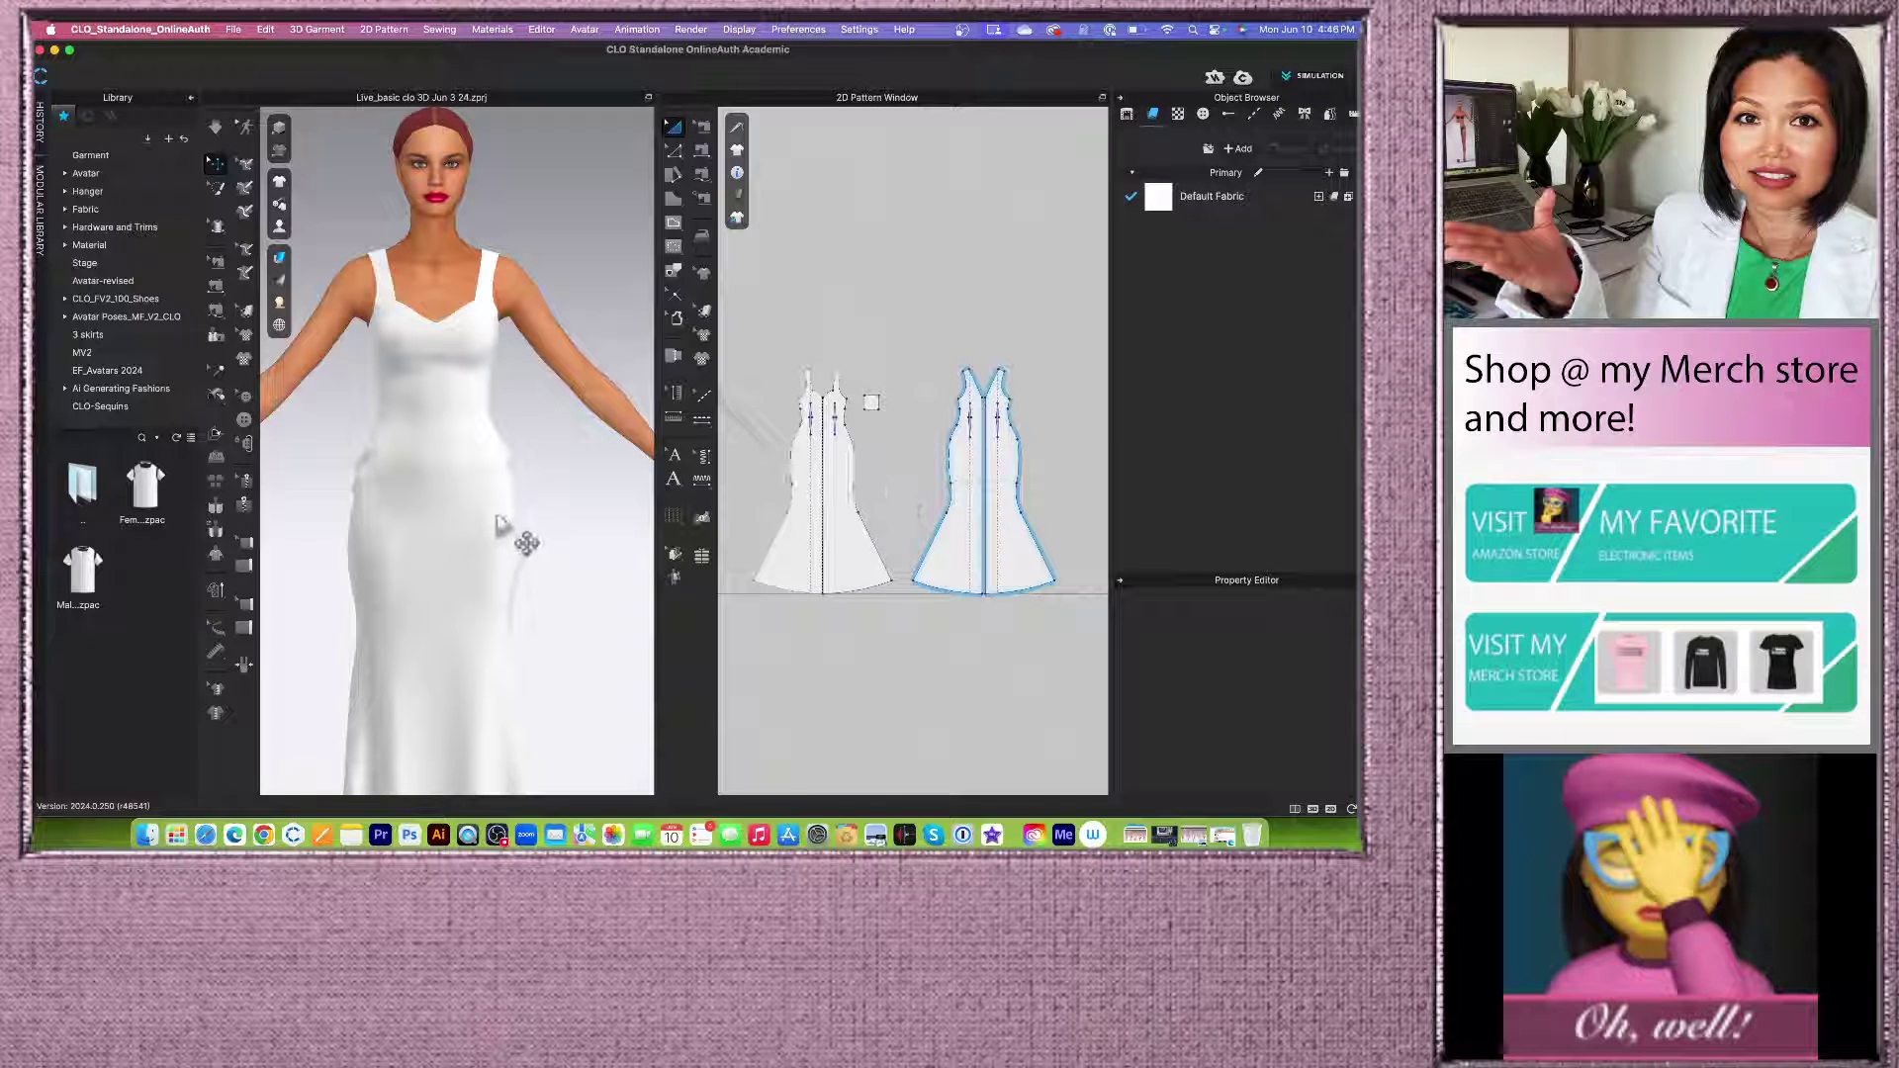
Step: Examine the full-length dress on the avatar in 3D from the side and from the front
scroll(508, 479, down, 6)
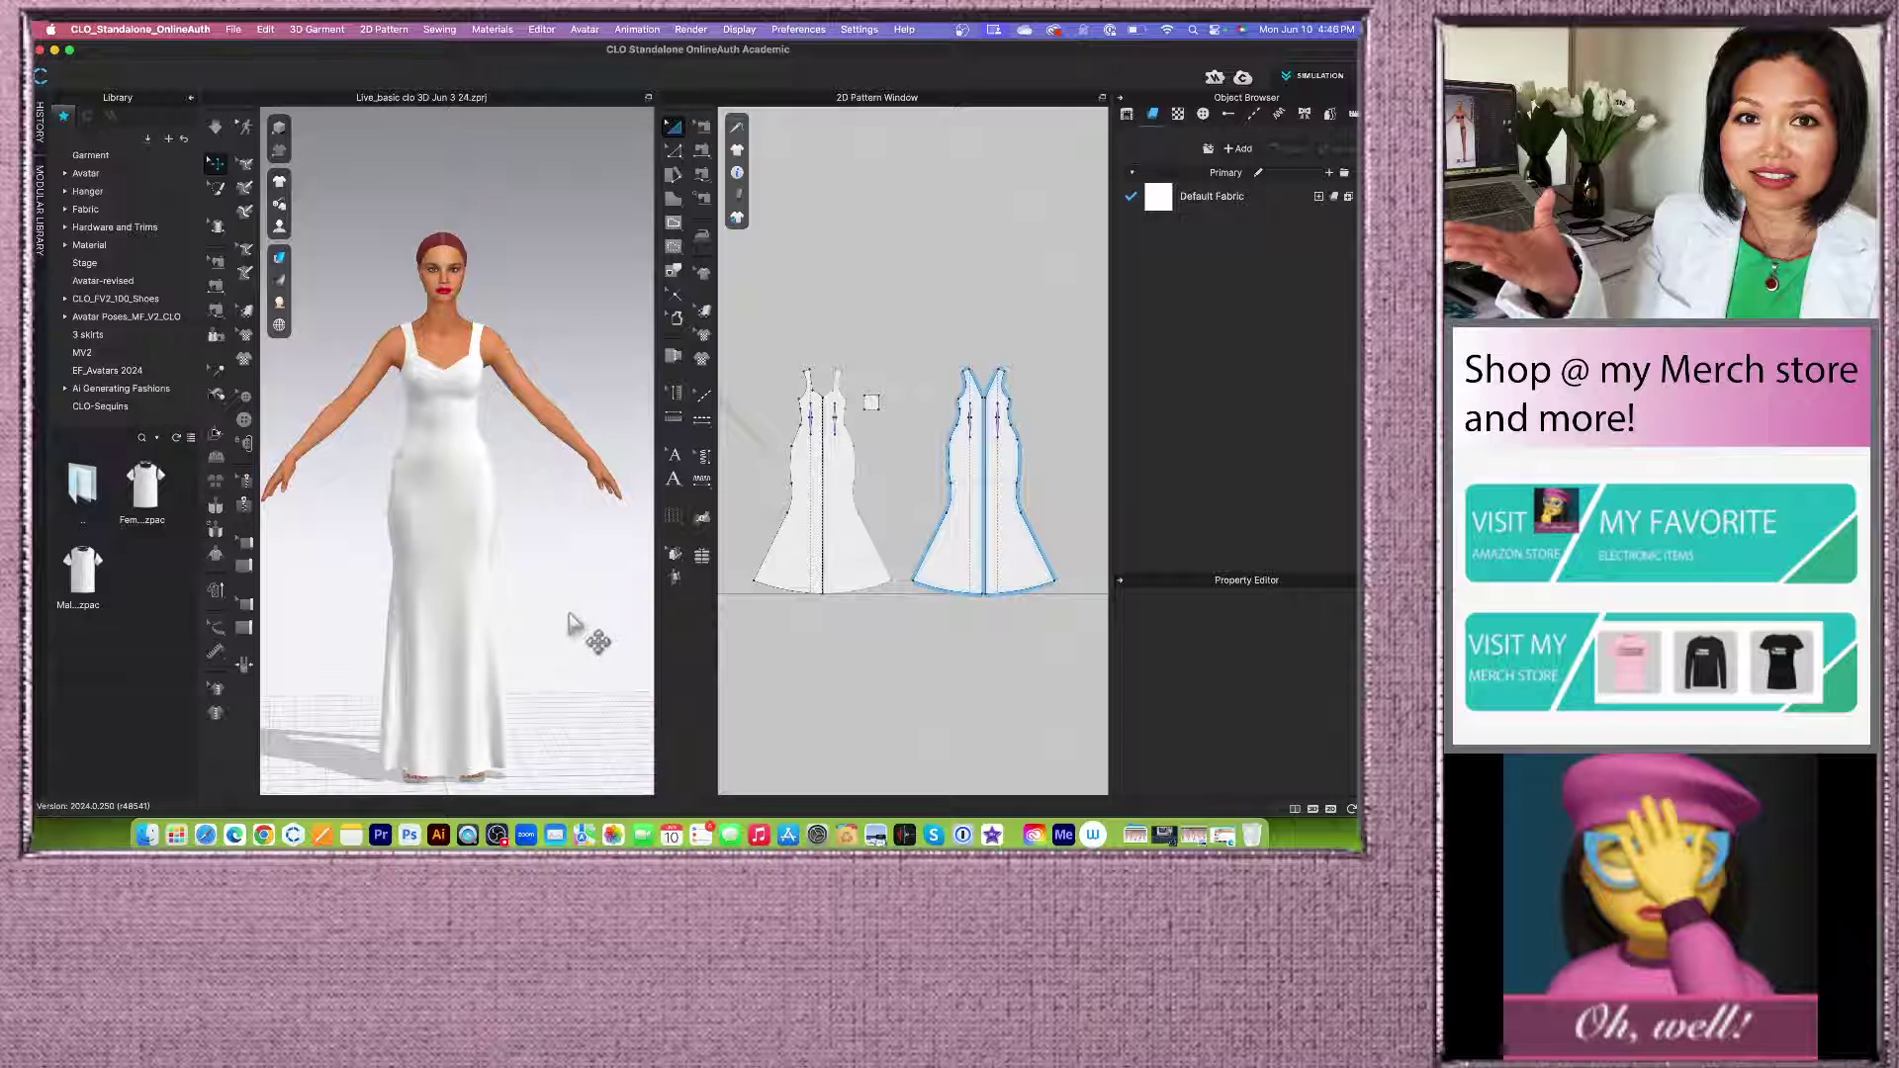
right_drag(578, 625, 518, 627)
scroll(526, 633, up, 5)
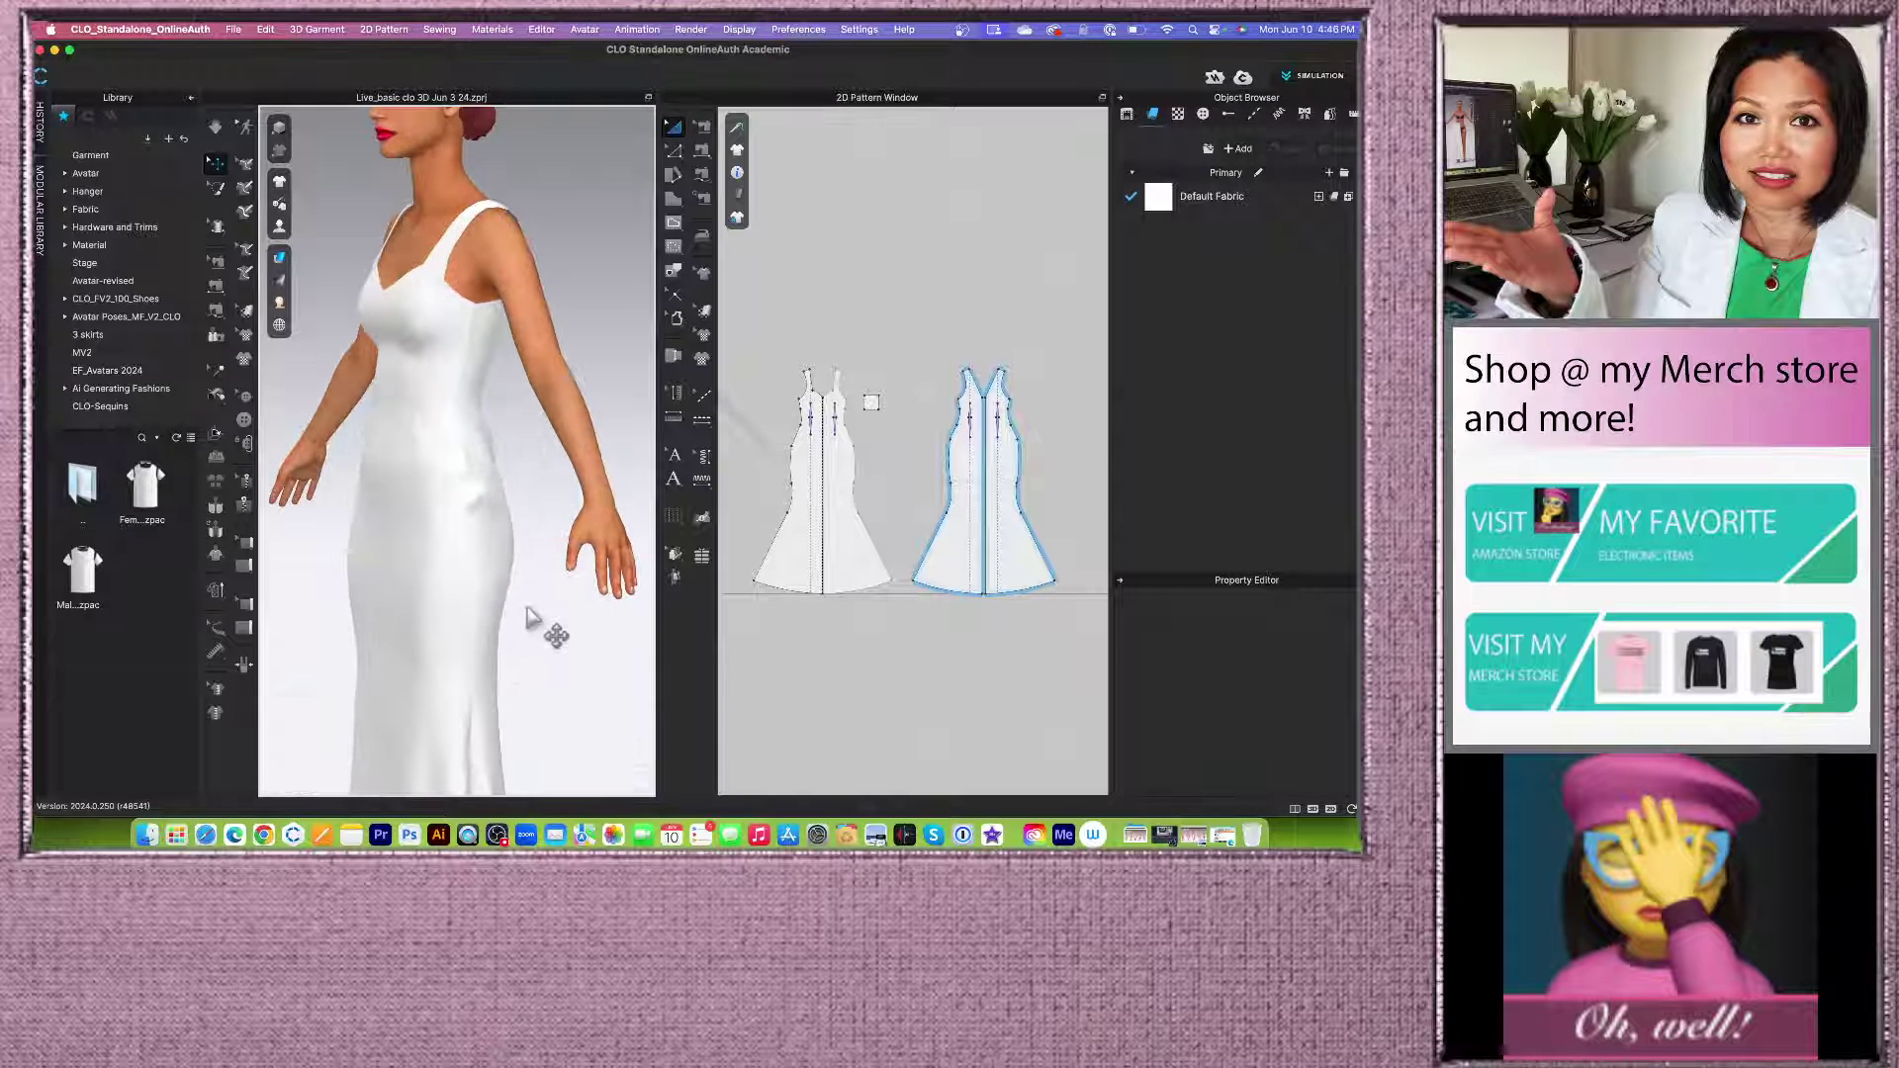
scroll(727, 510, down, 4)
scroll(502, 542, down, 3)
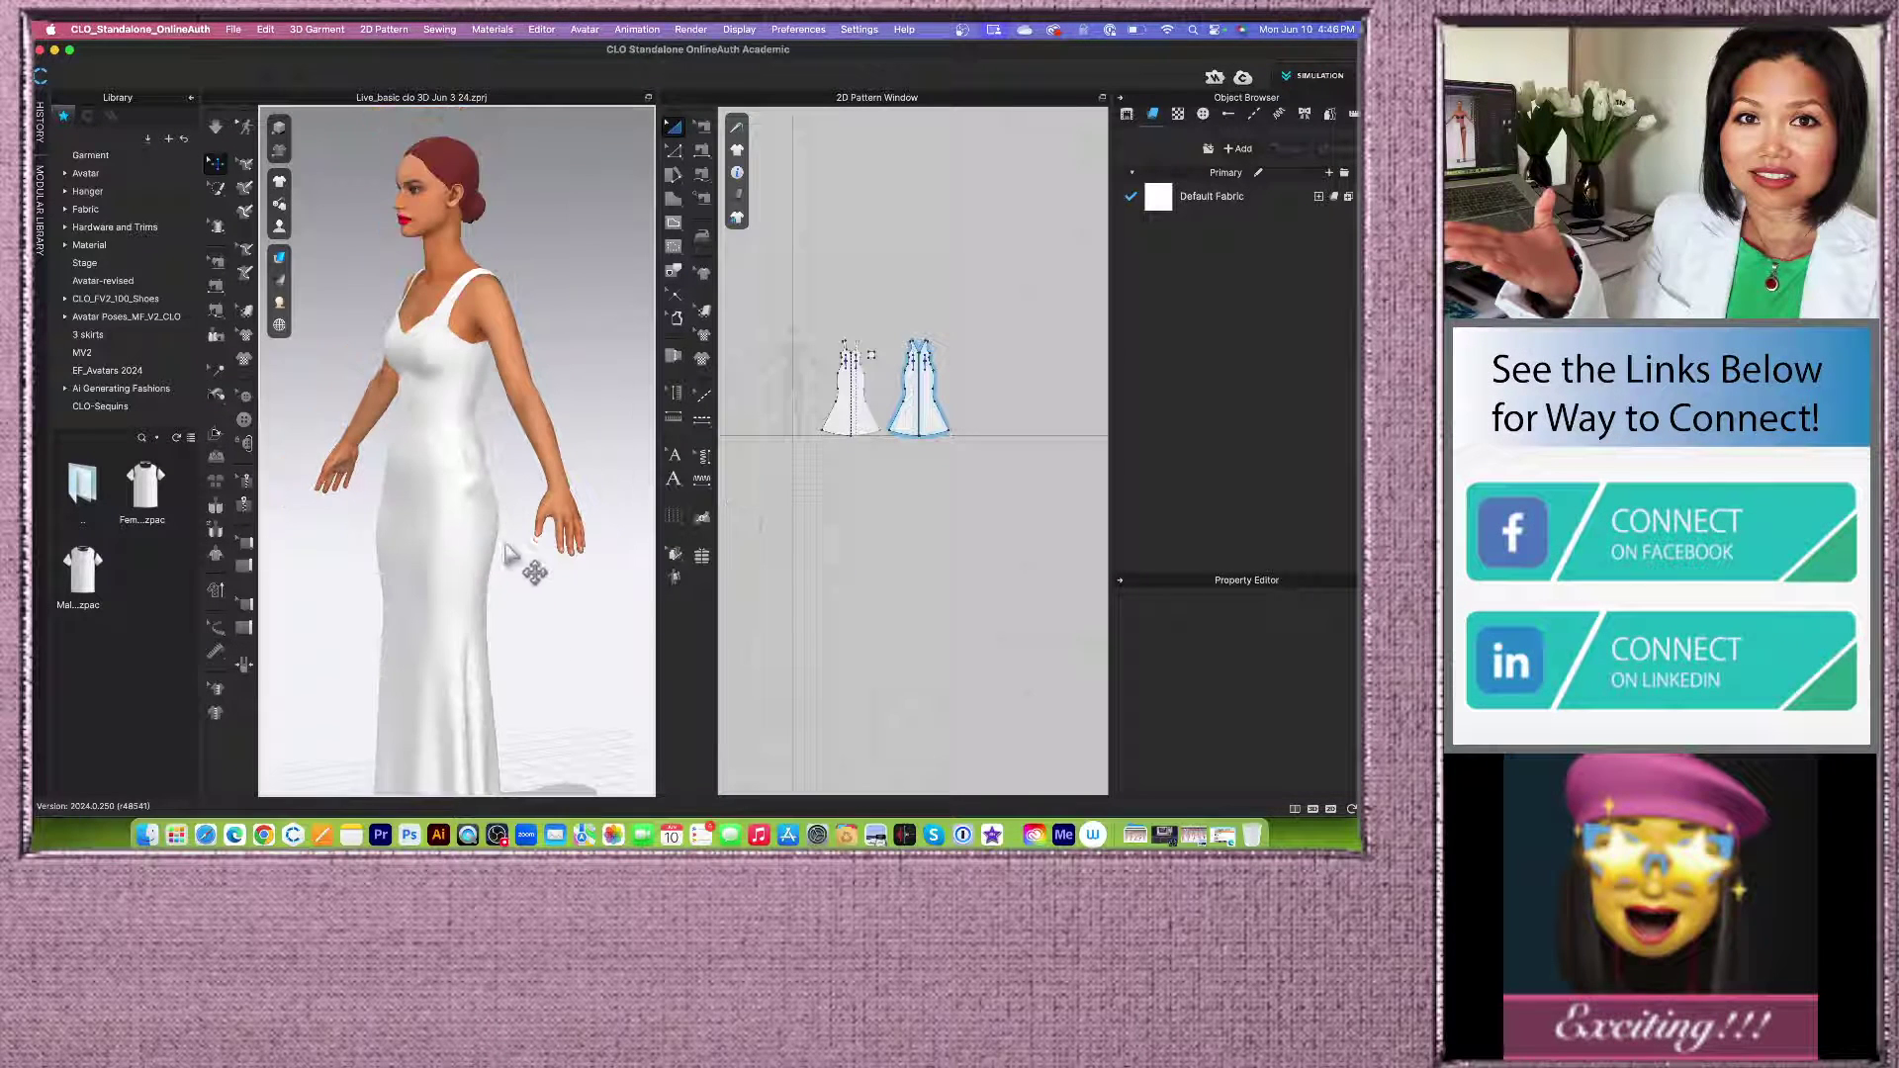
key(2)
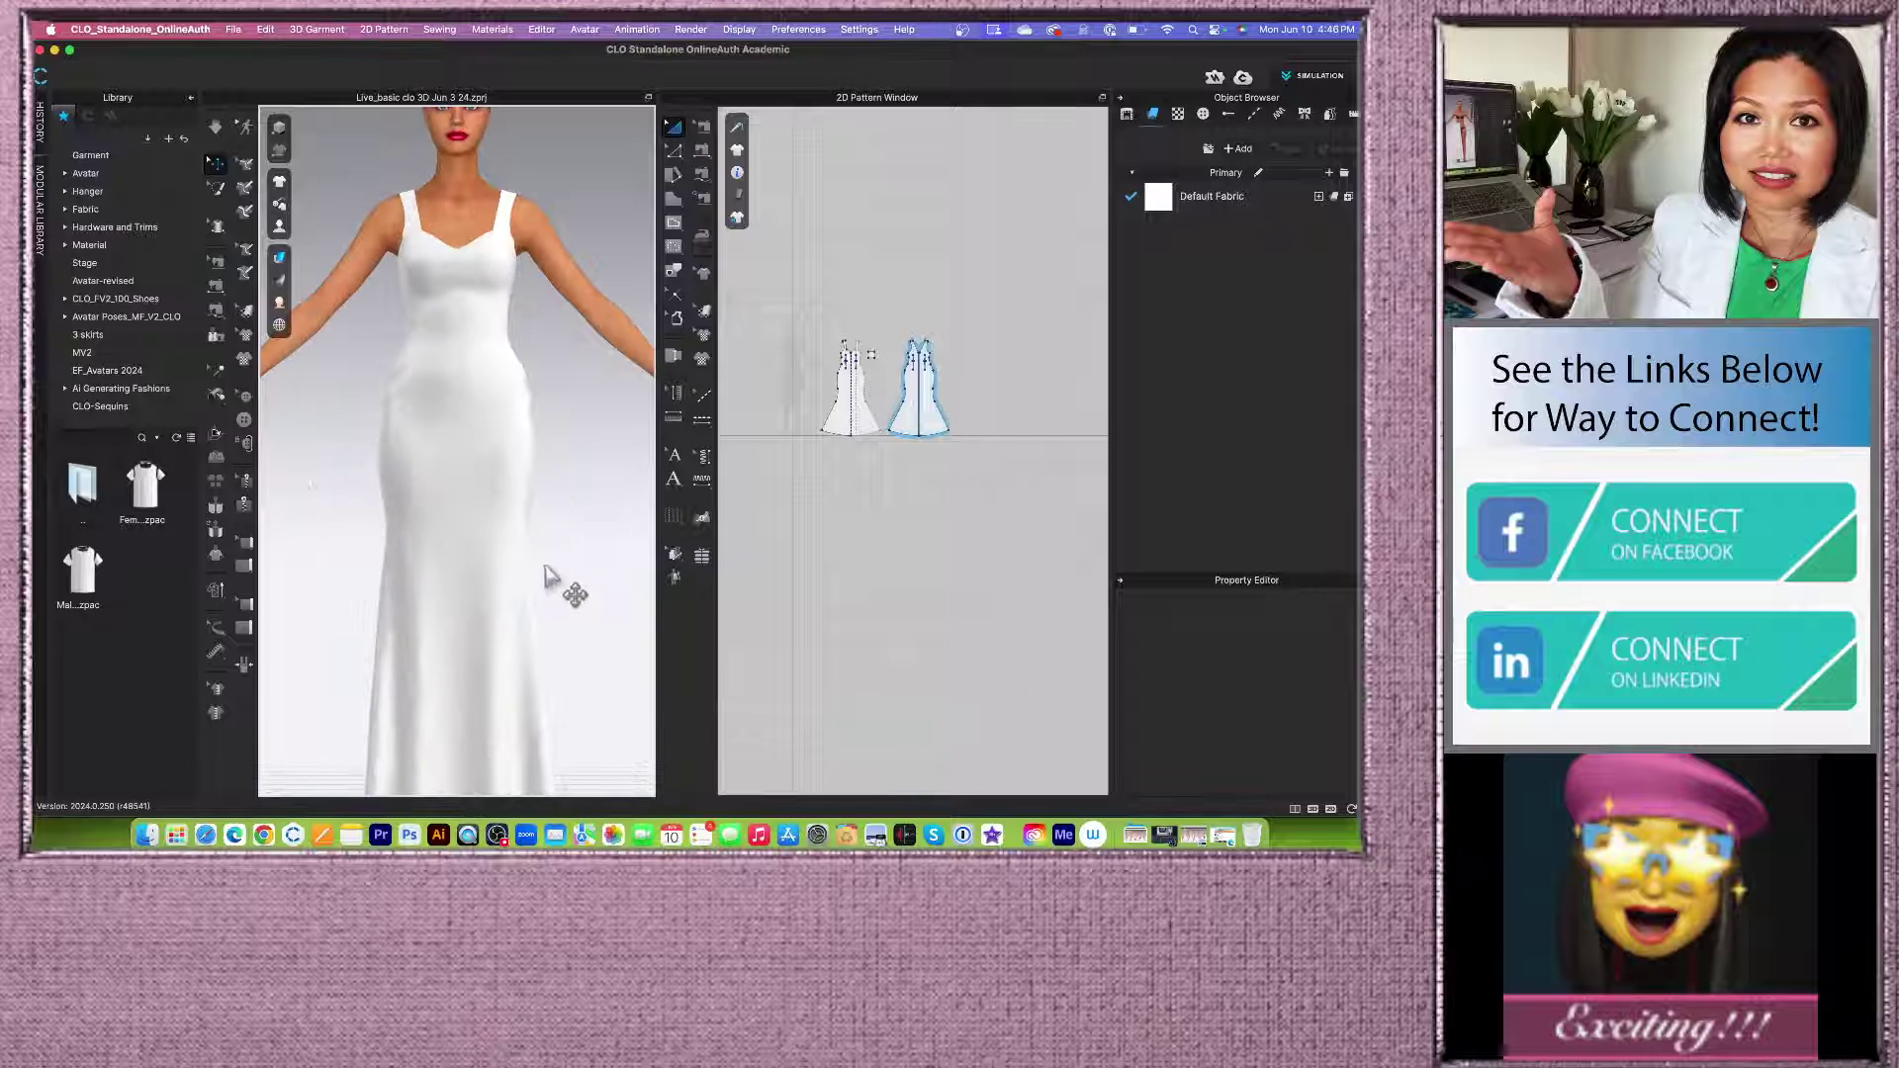
scroll(544, 584, down, 3)
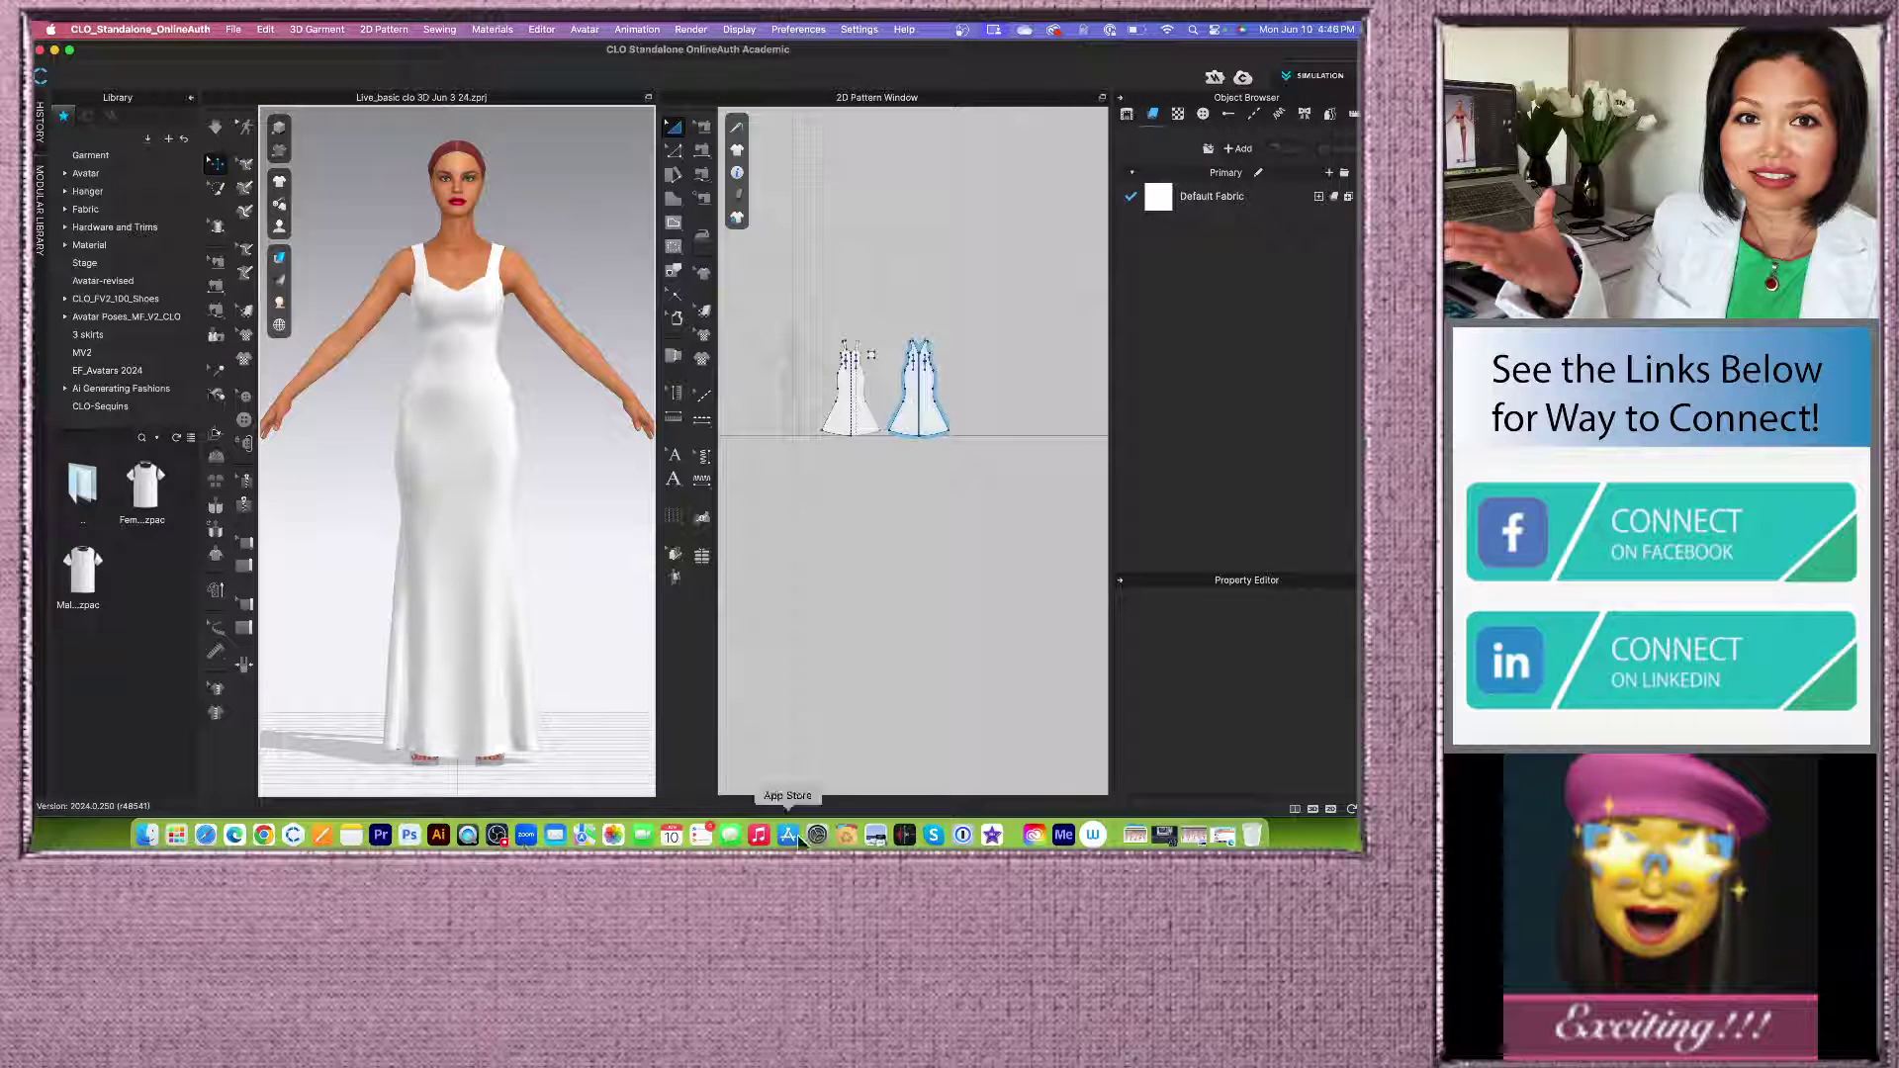
Step: Switch to Preview to view the Ferry tale dresses-4.jpeg reference image of the pink dress designs, and minimize its window
click(880, 836)
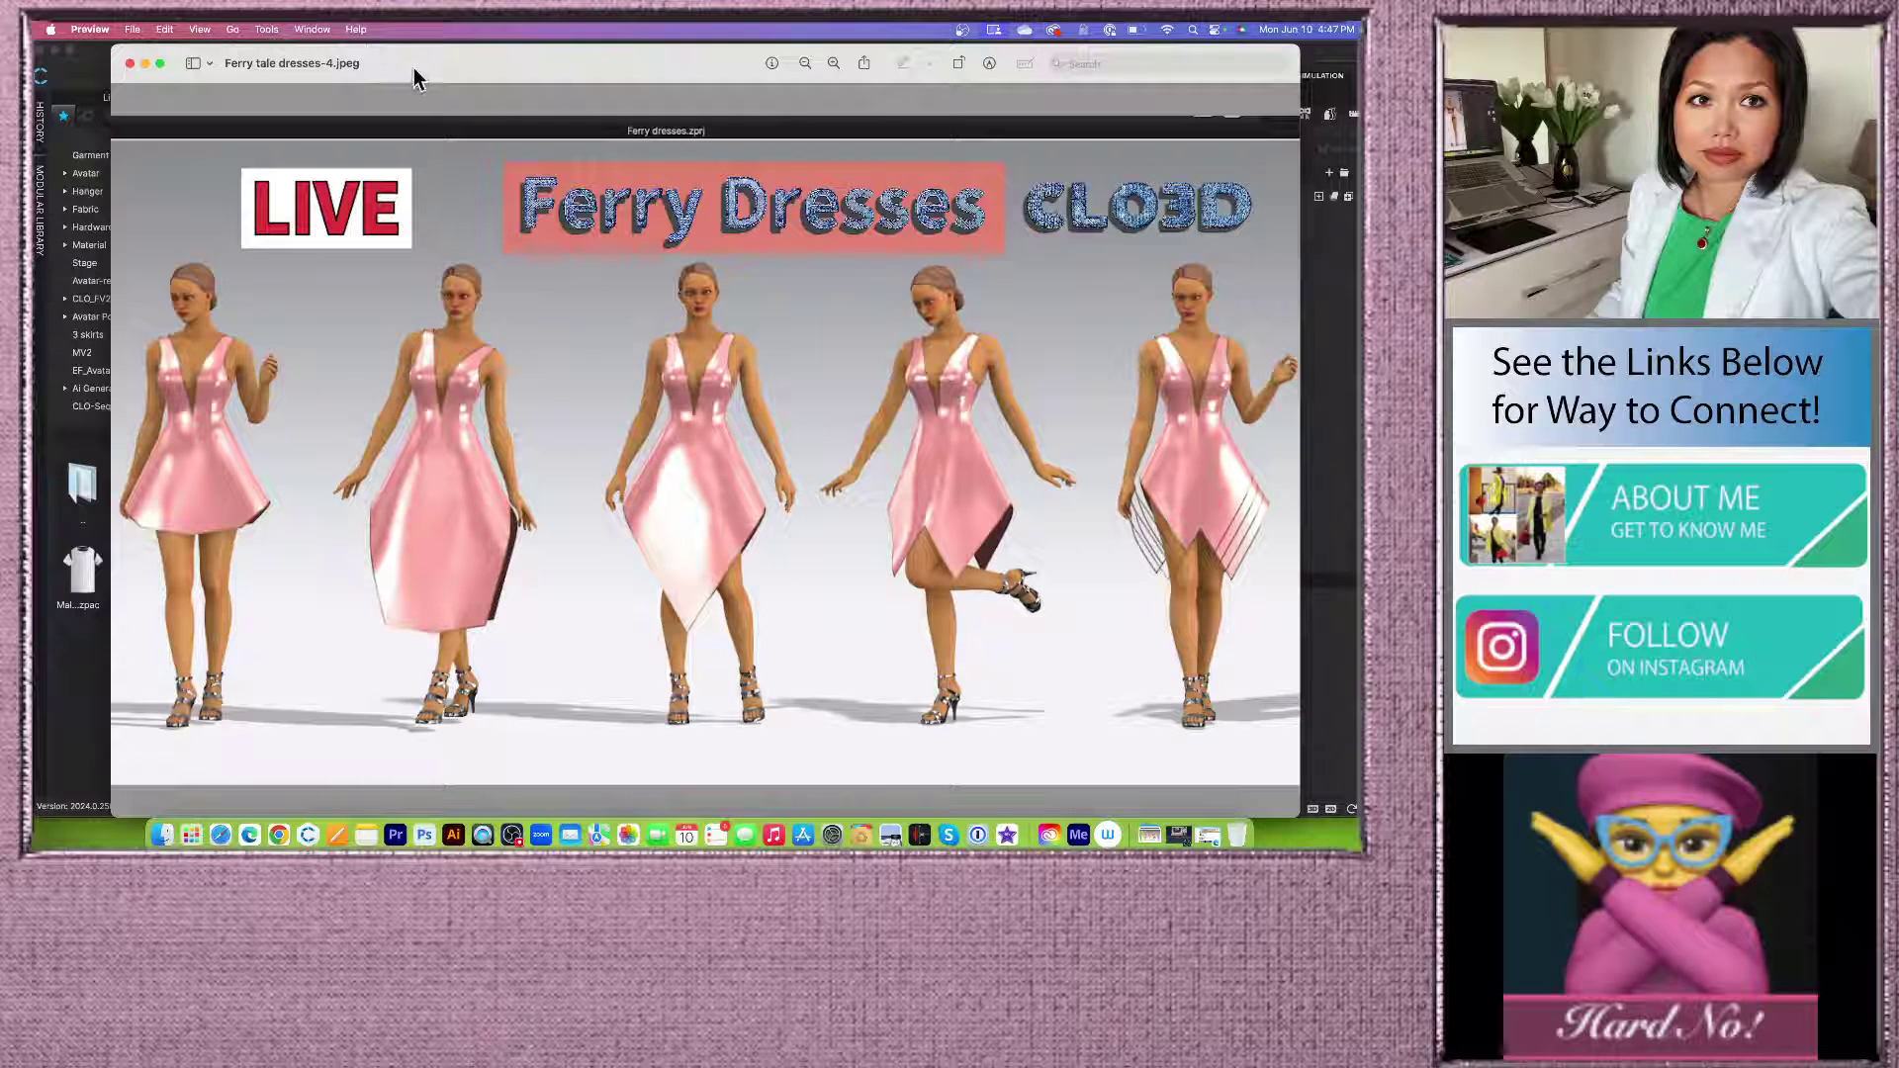
click(145, 63)
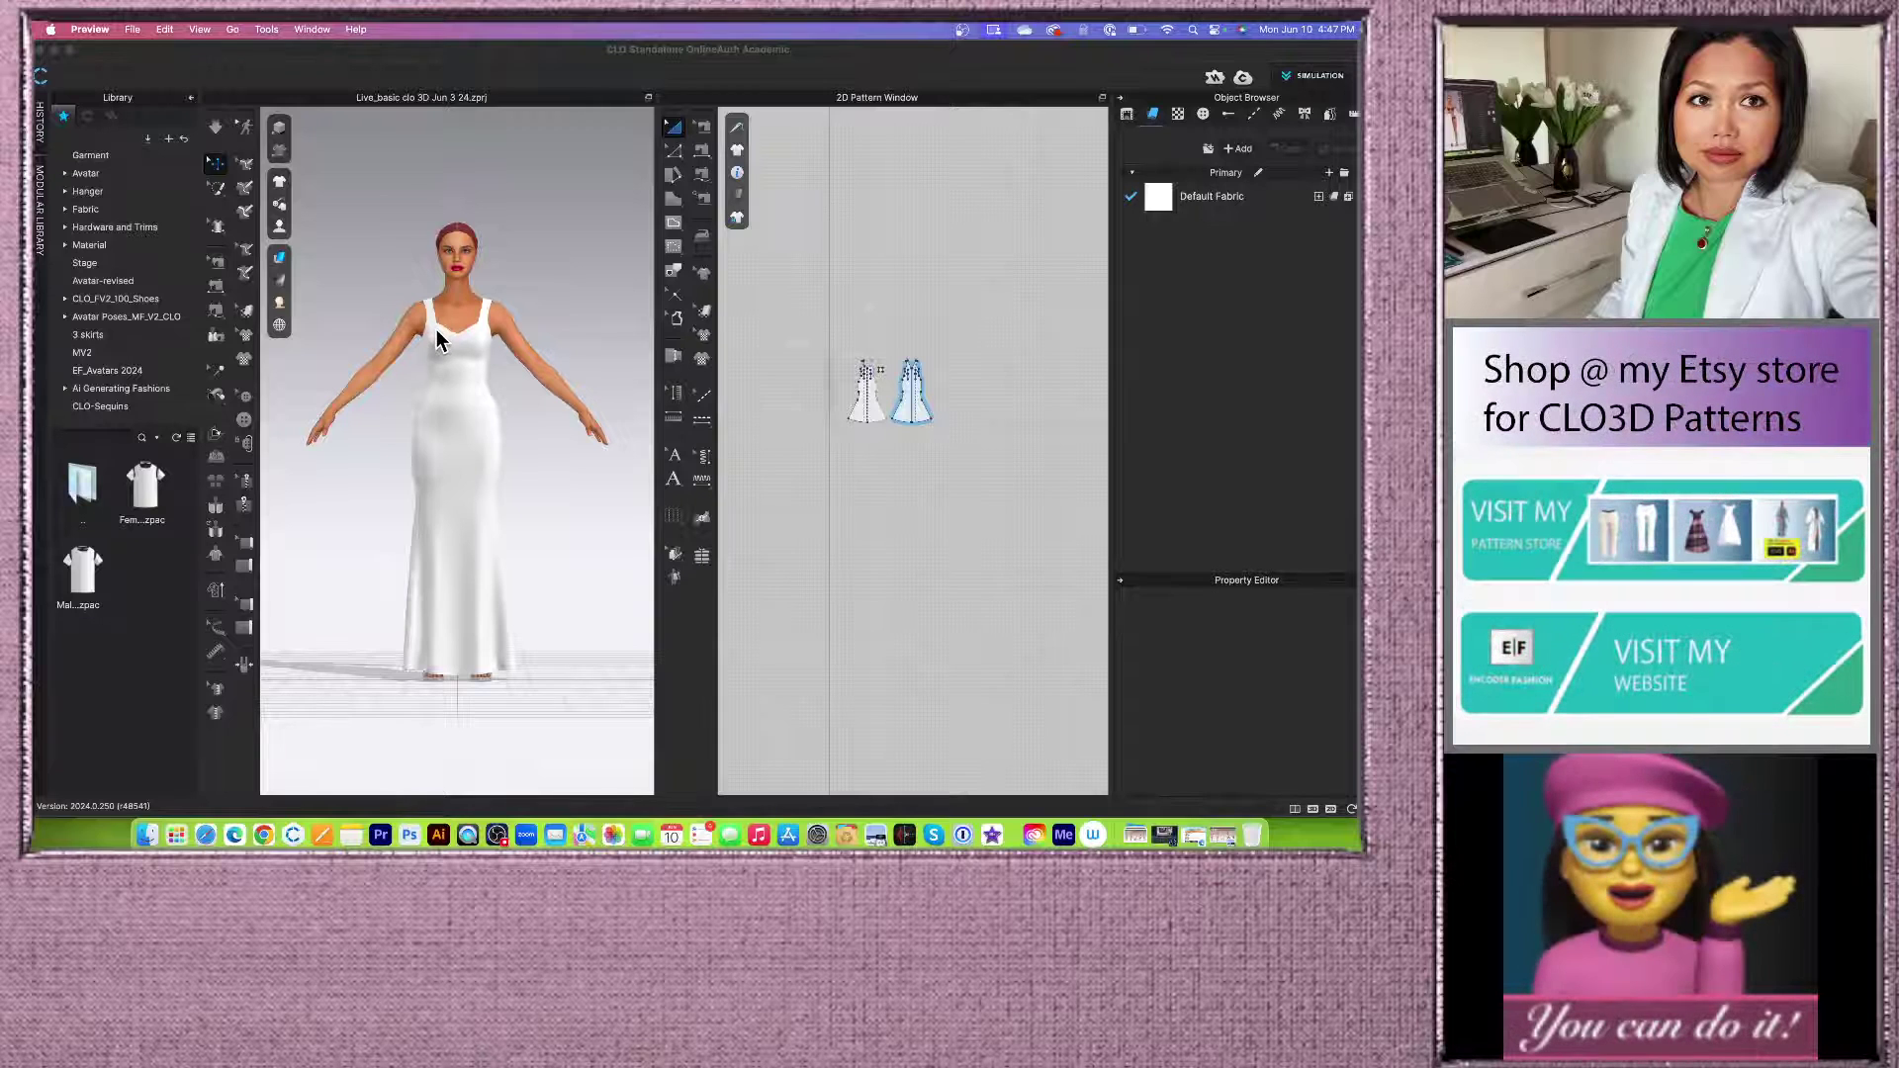
click(133, 31)
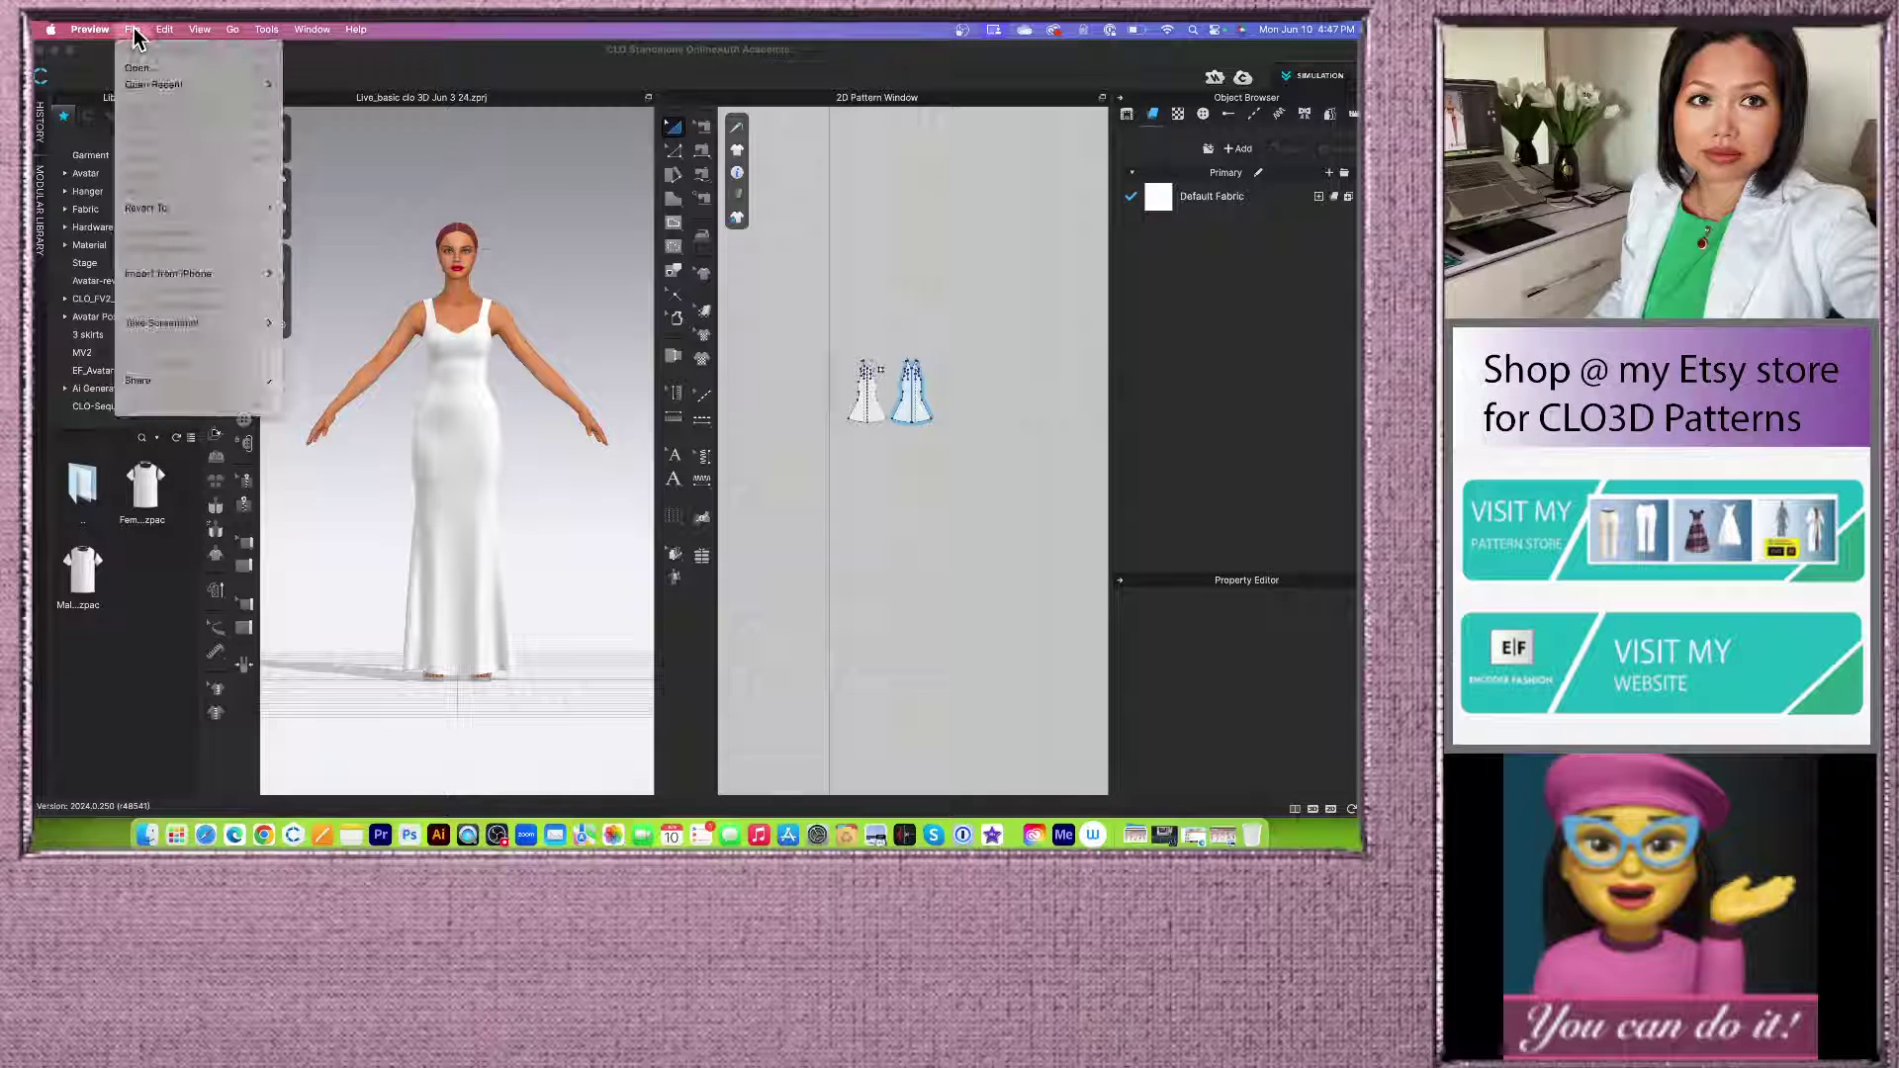
click(134, 30)
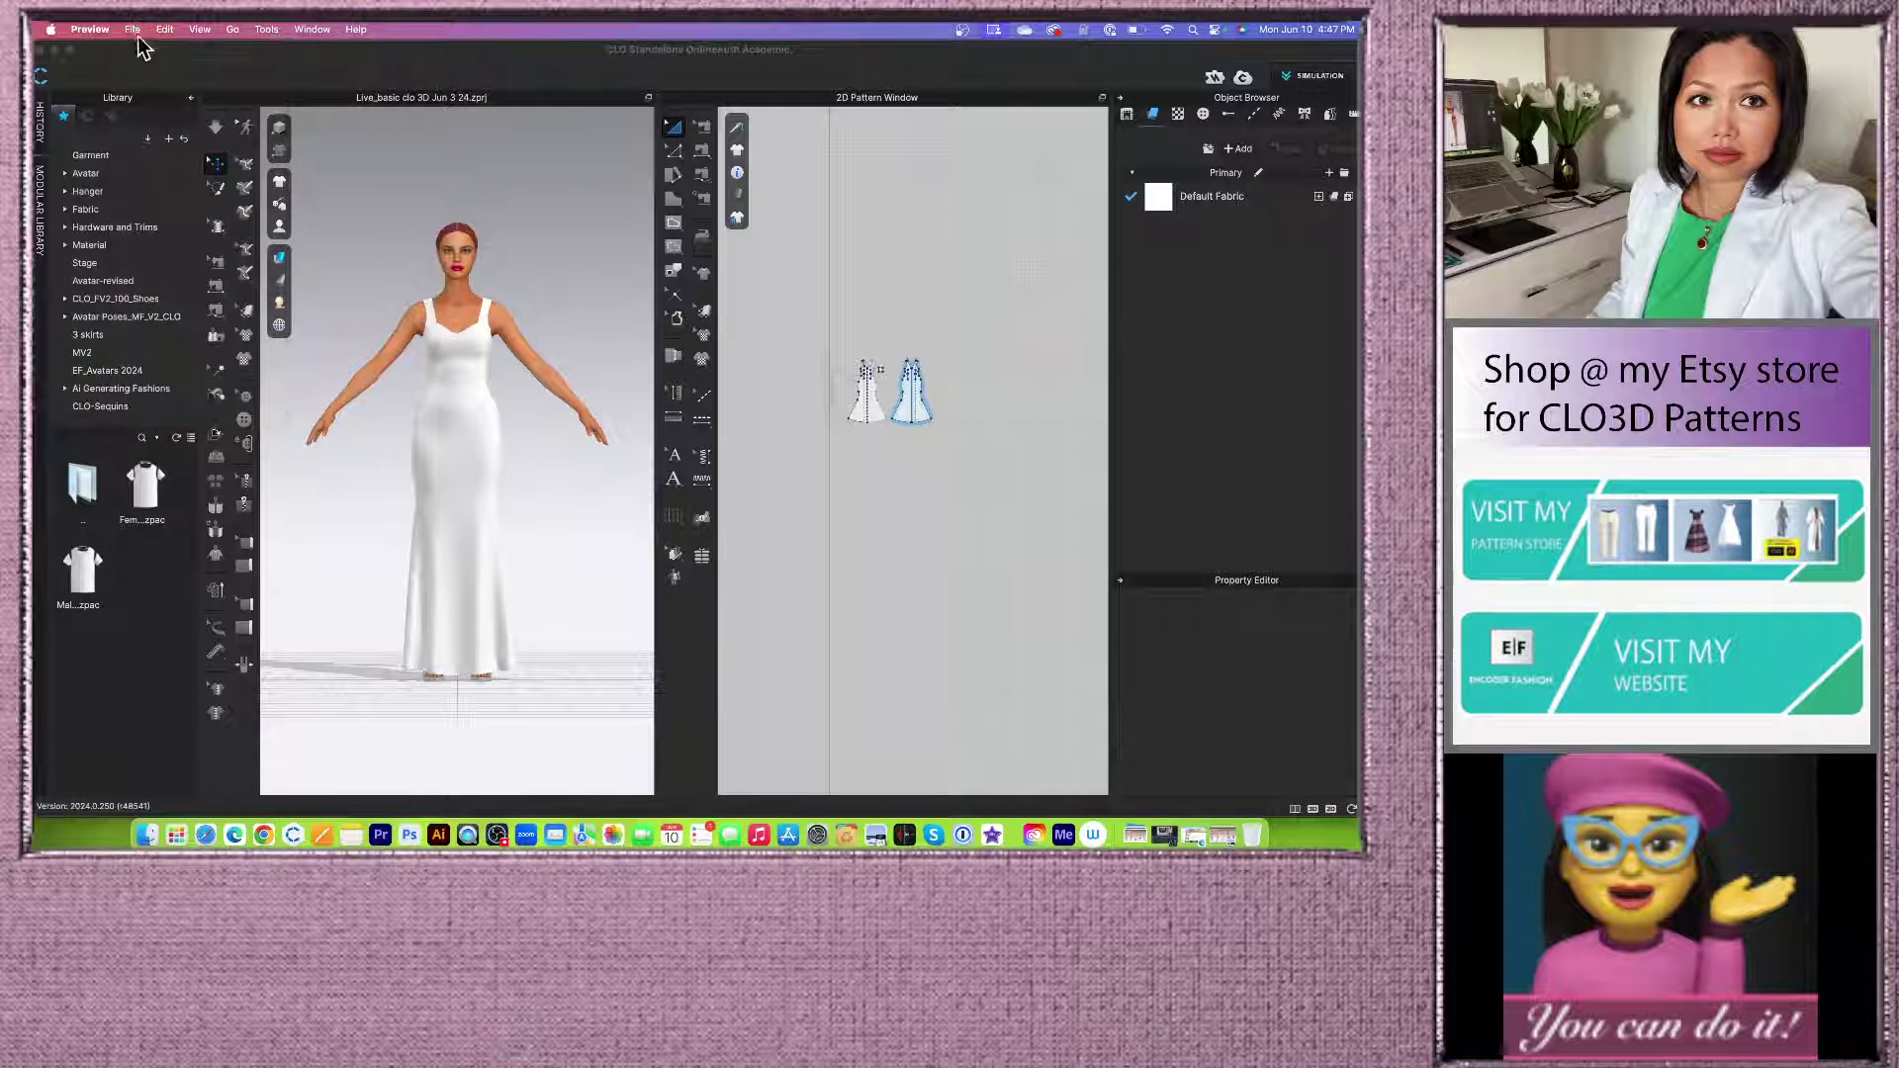
Step: Switch back to CLO and start a new project
click(141, 50)
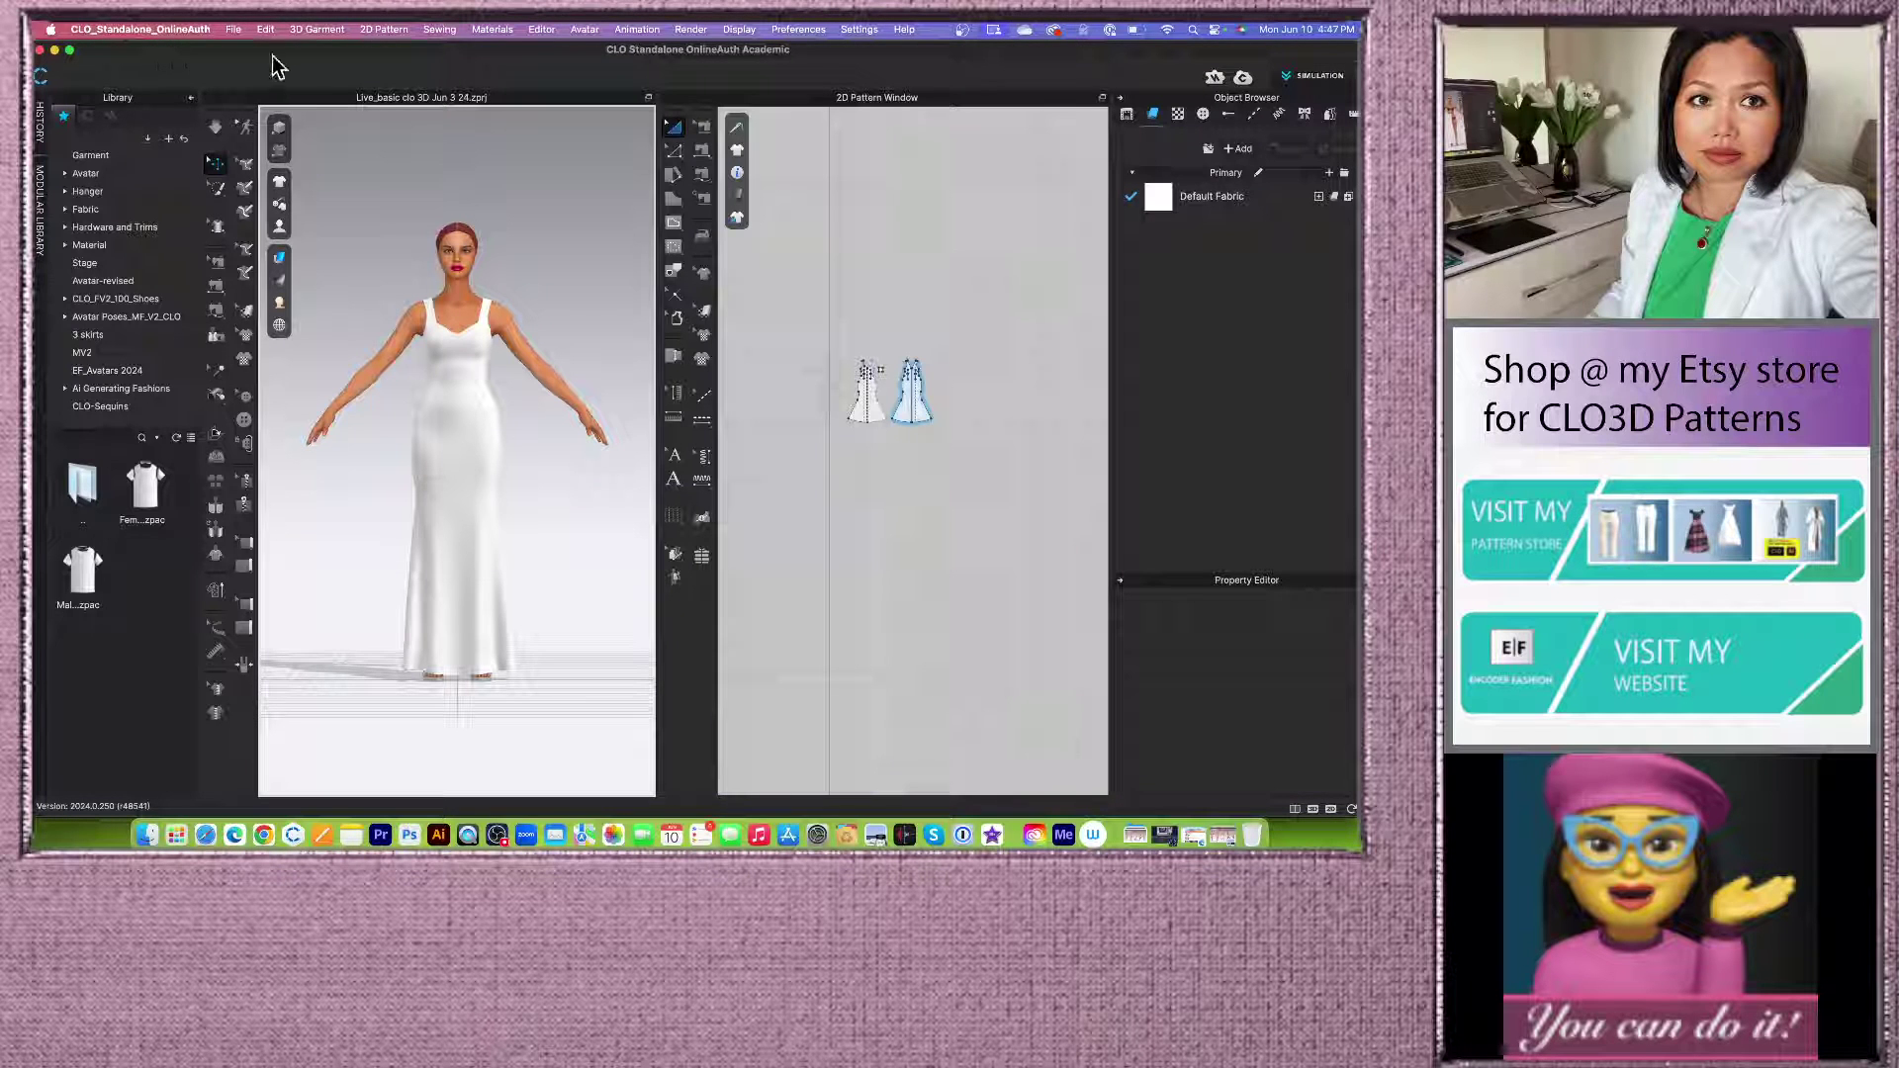
click(234, 30)
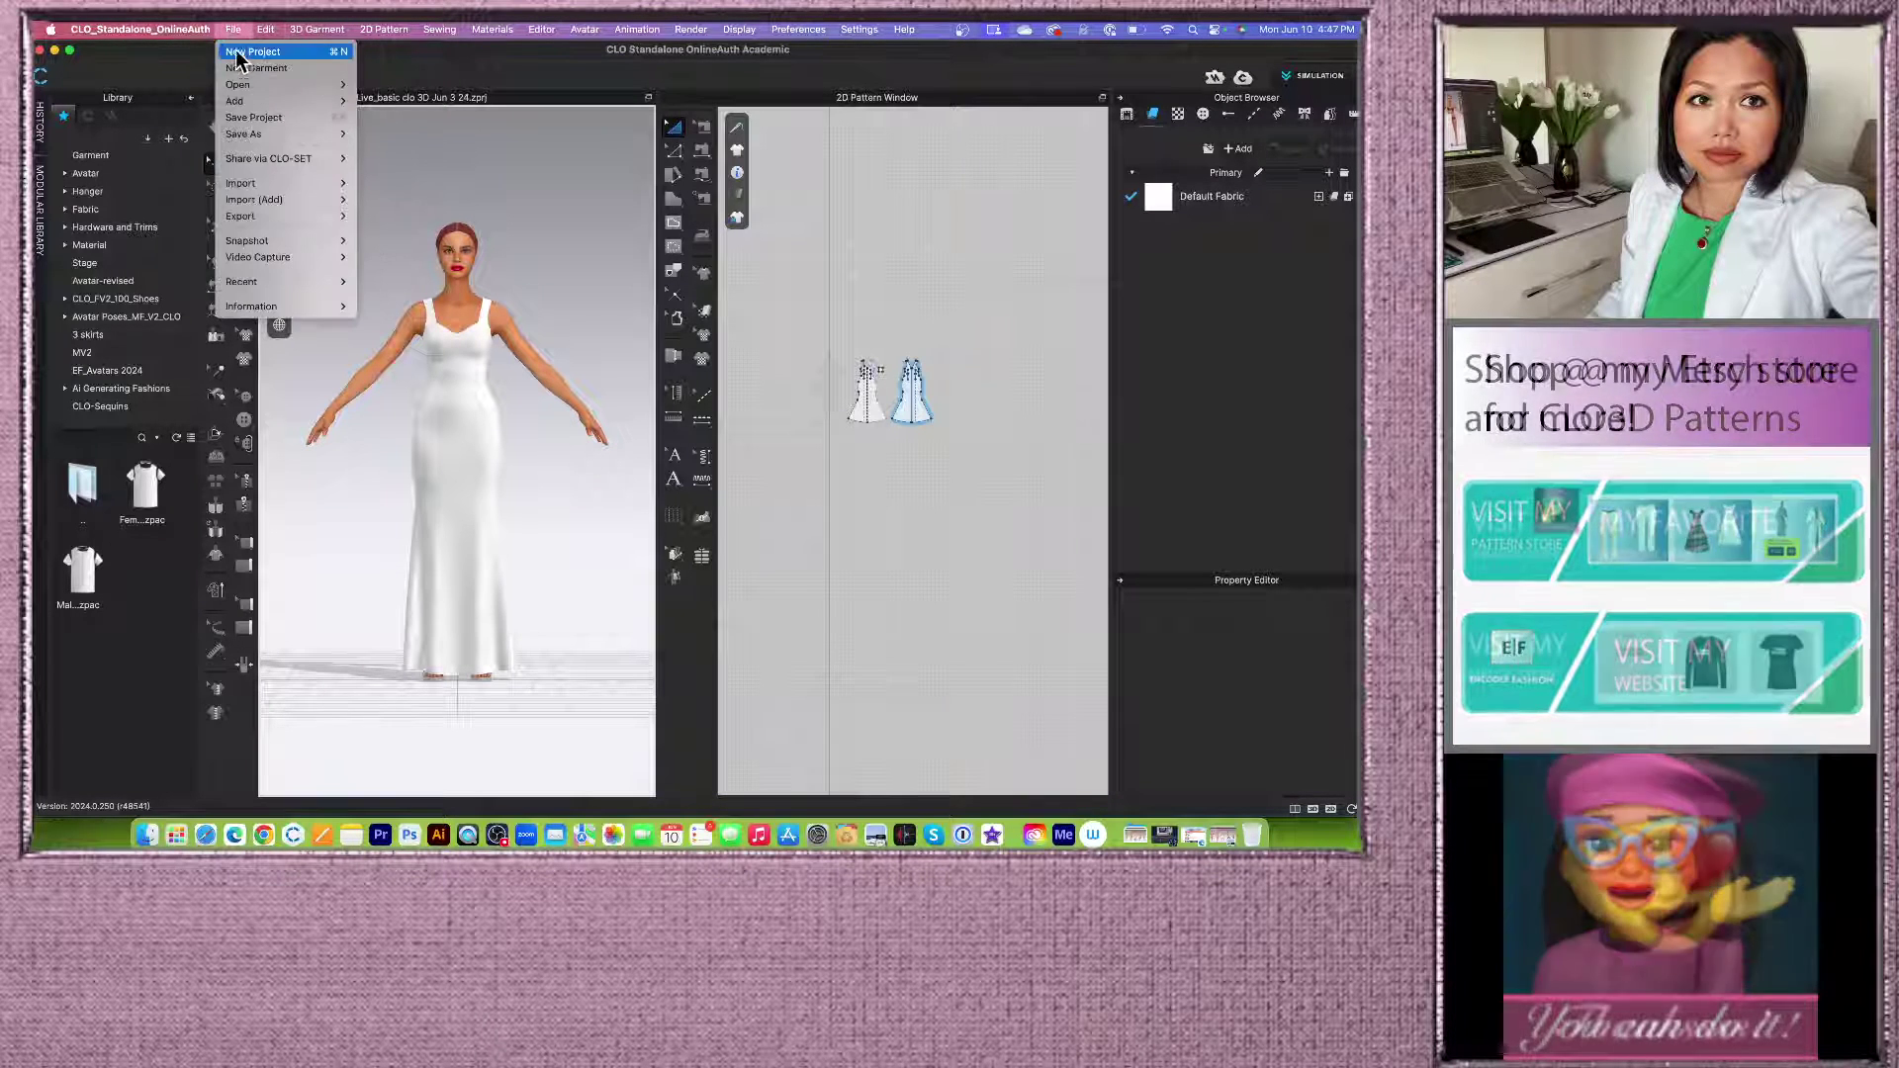
click(249, 52)
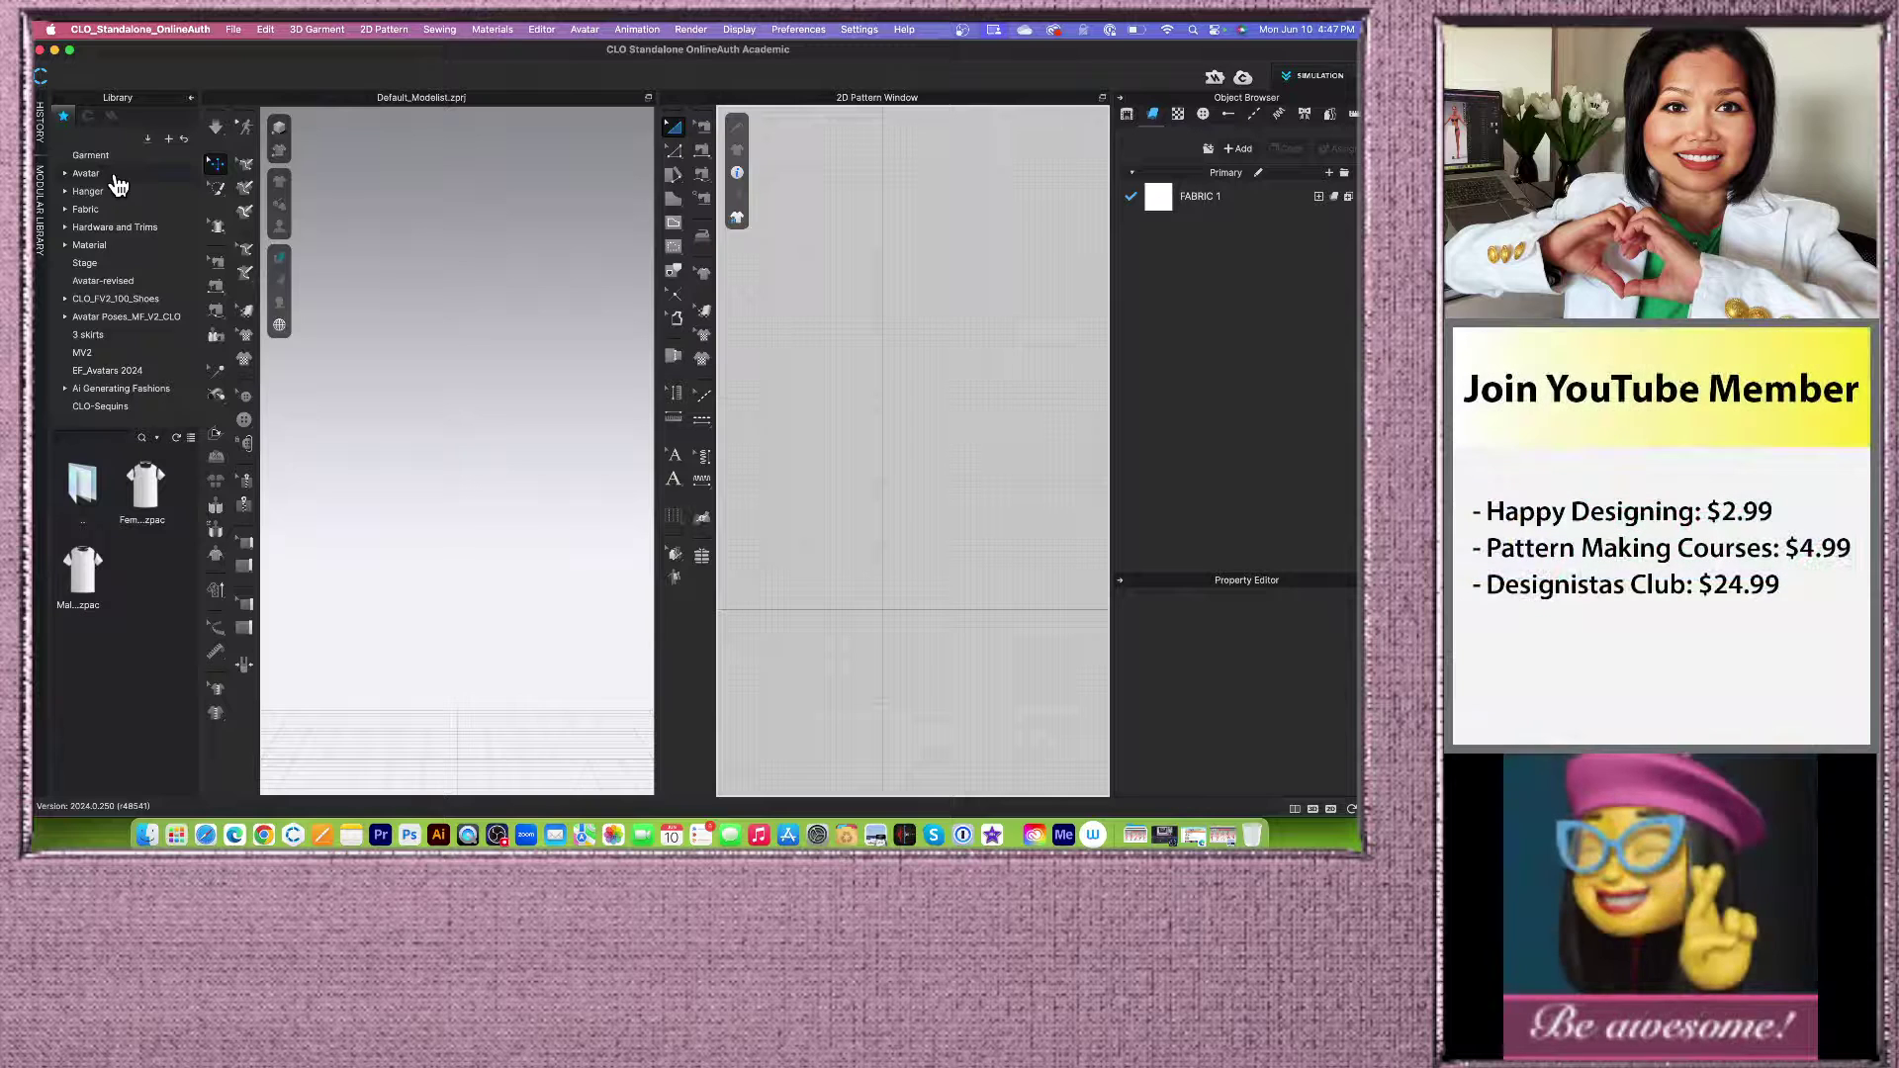
Step: Load the FV2_Mia.avt avatar from the library's Female_V2 avatar folder, showing the folder contents as a list
click(114, 175)
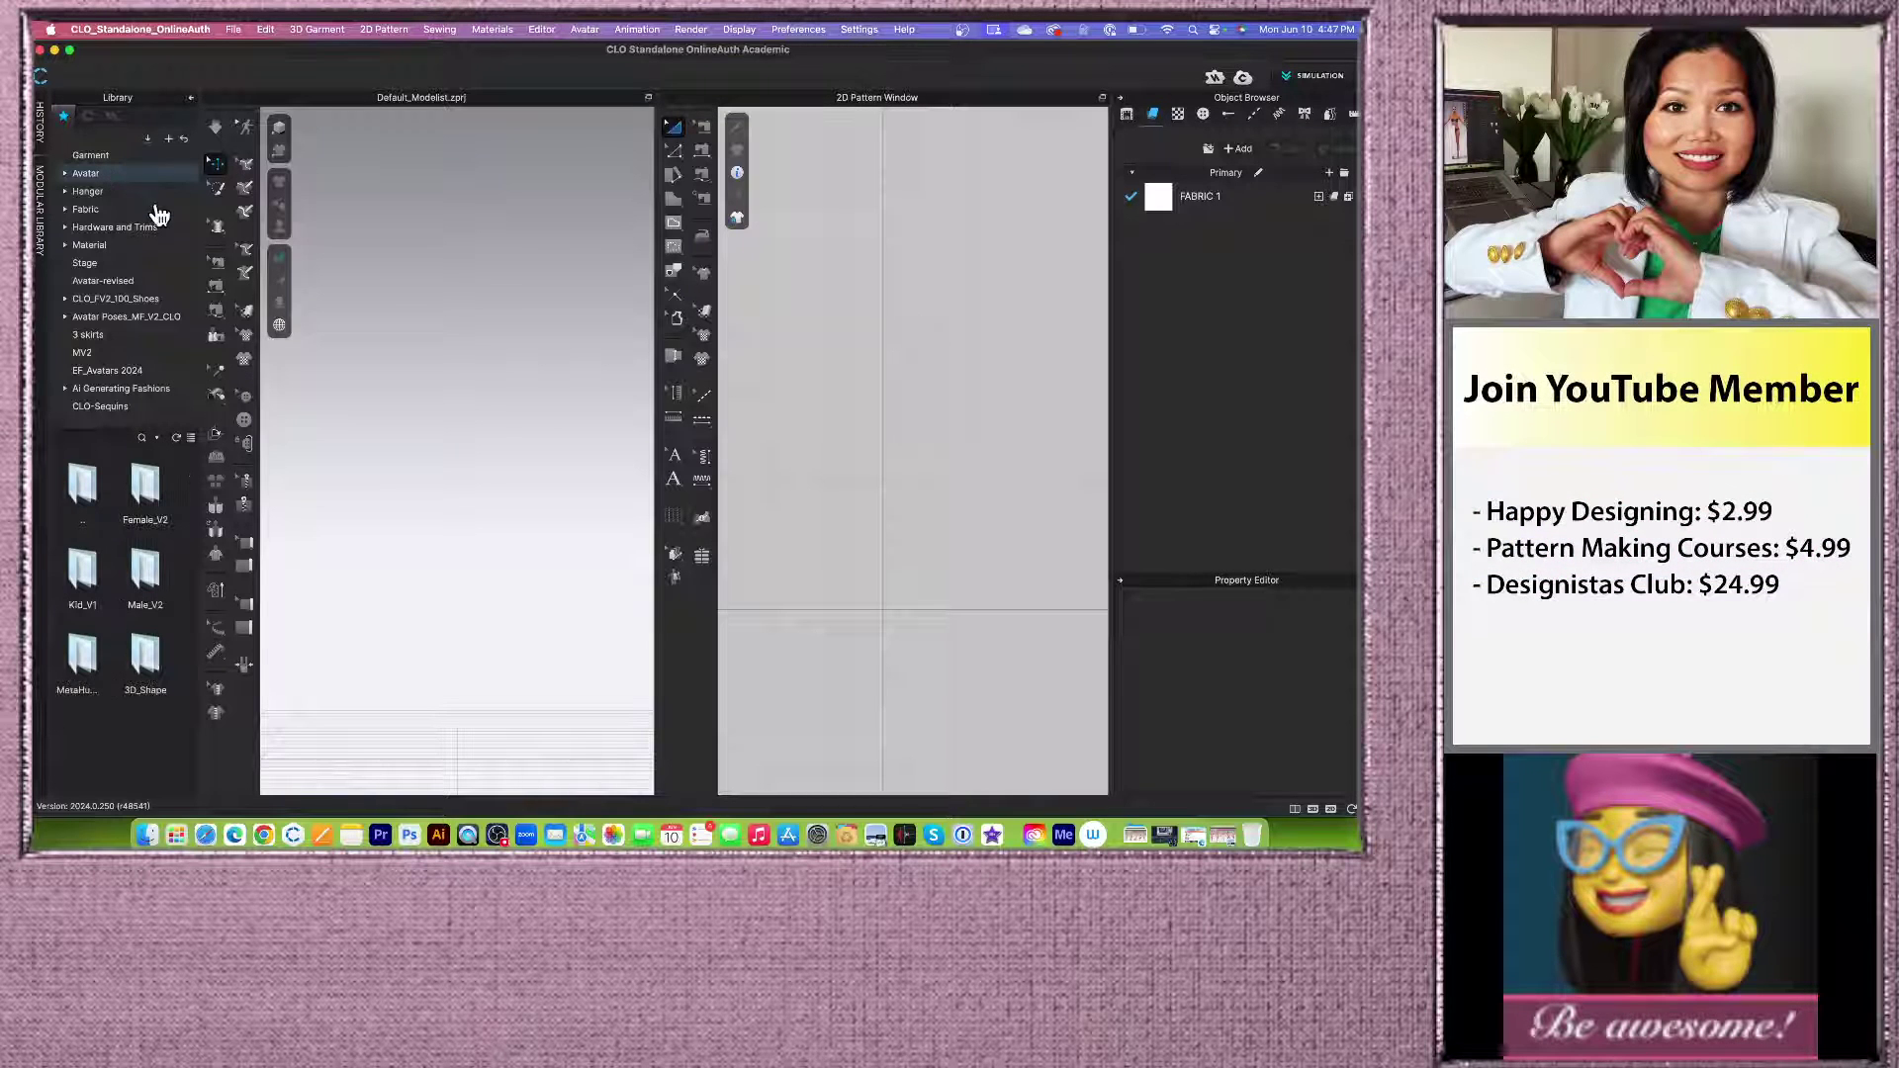
double_click(157, 491)
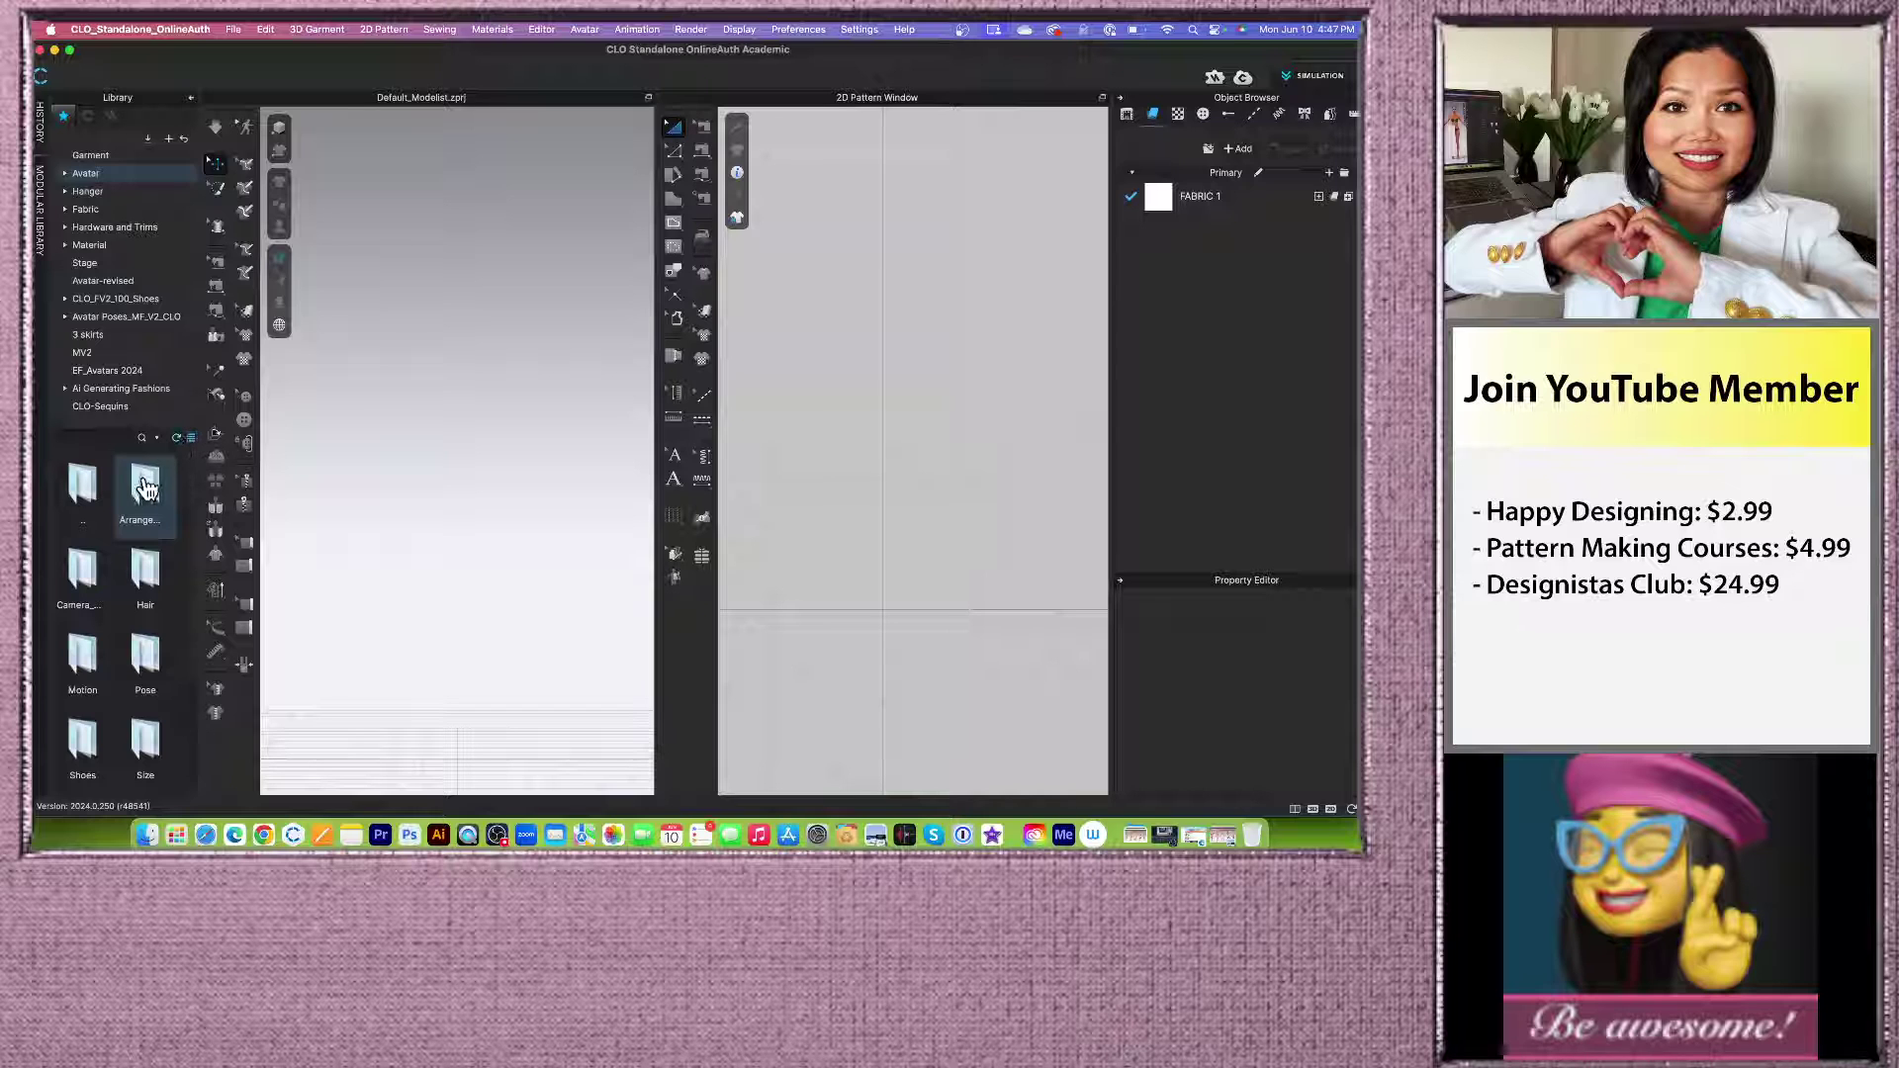
click(192, 439)
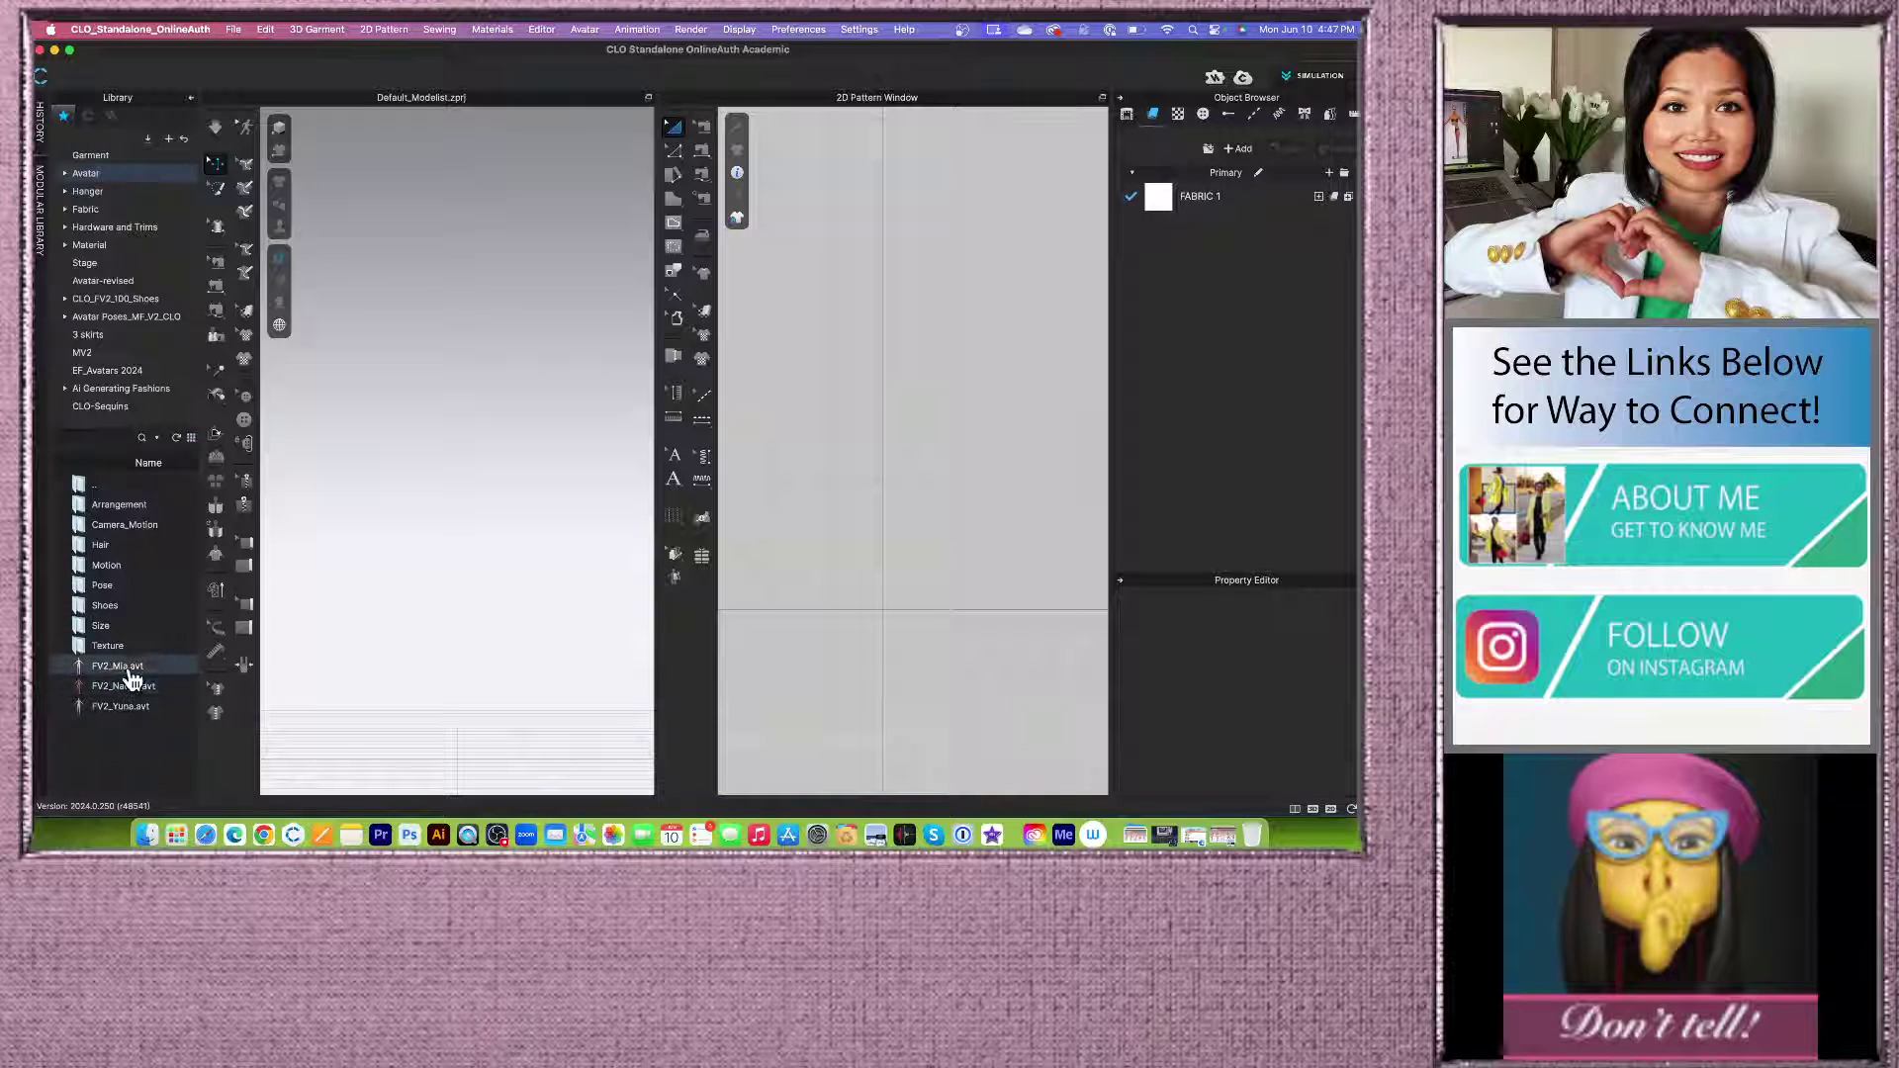
mouse_move(132, 669)
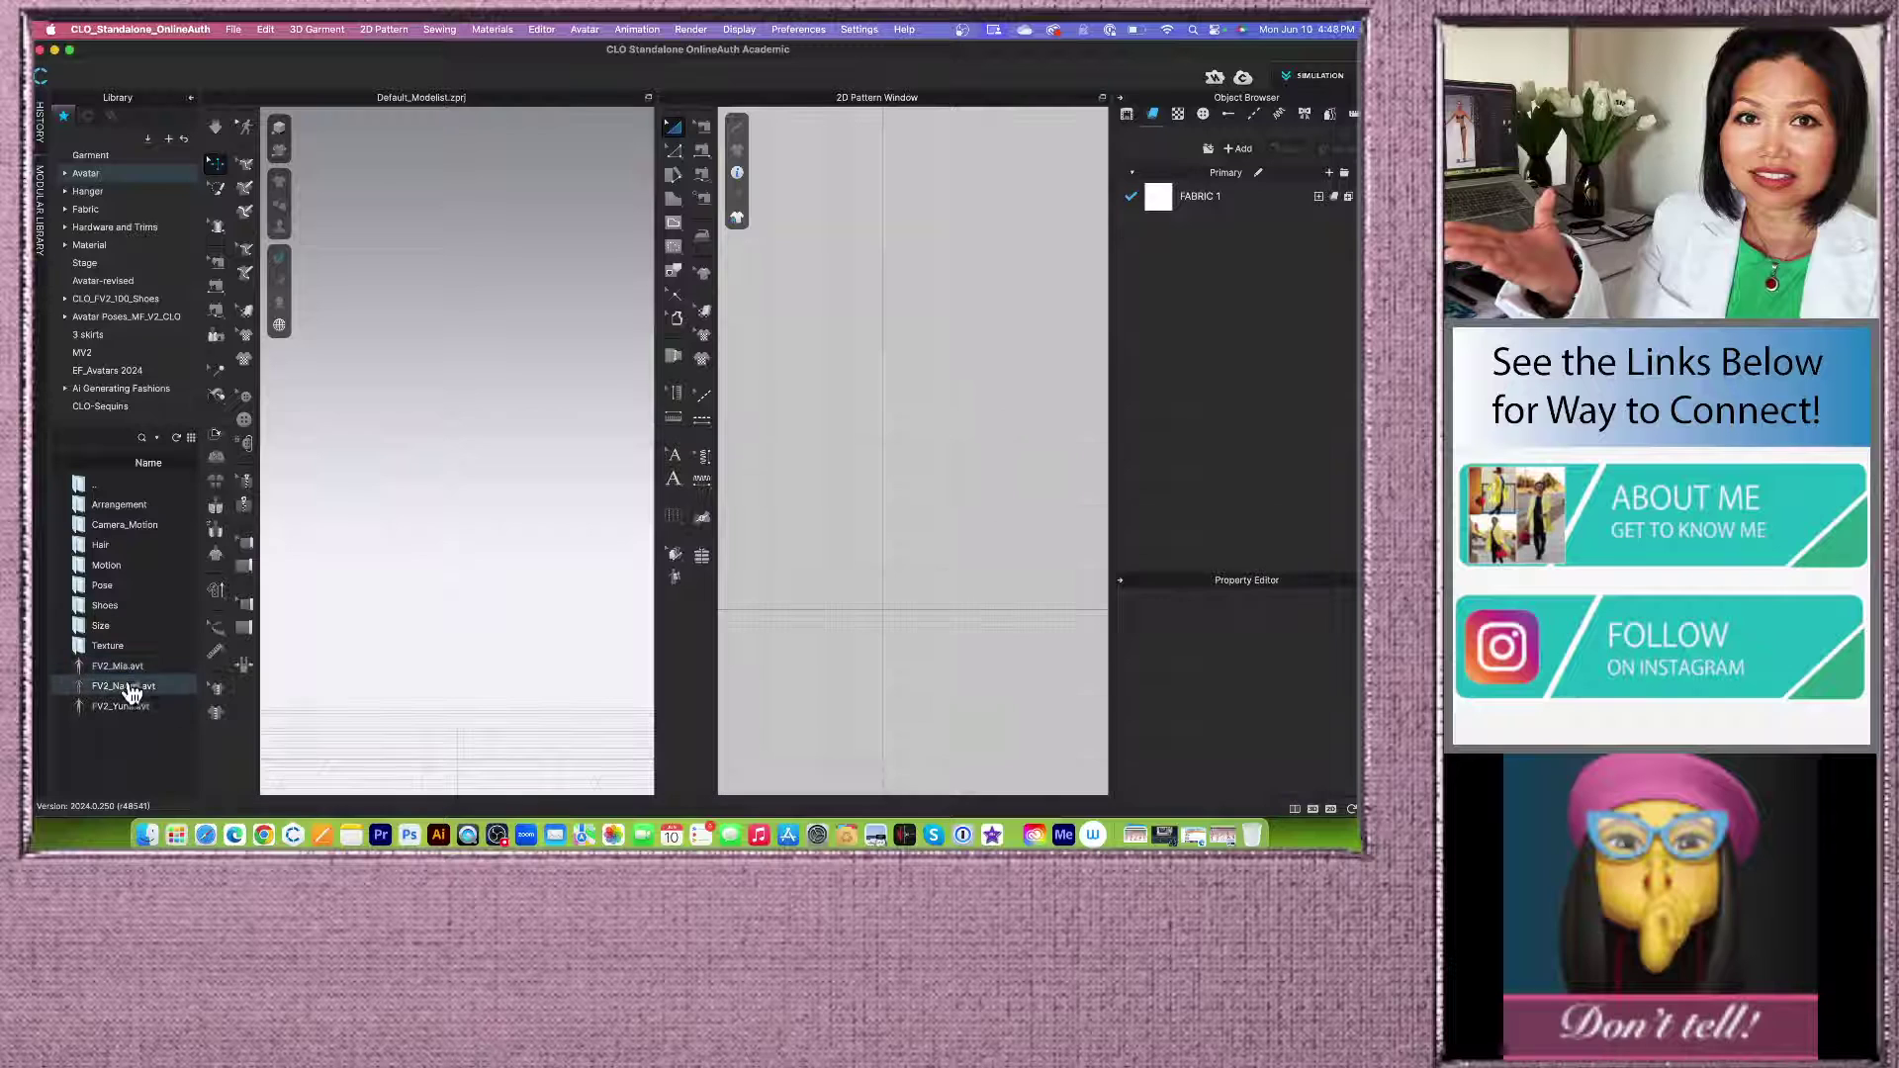
mouse_move(134, 712)
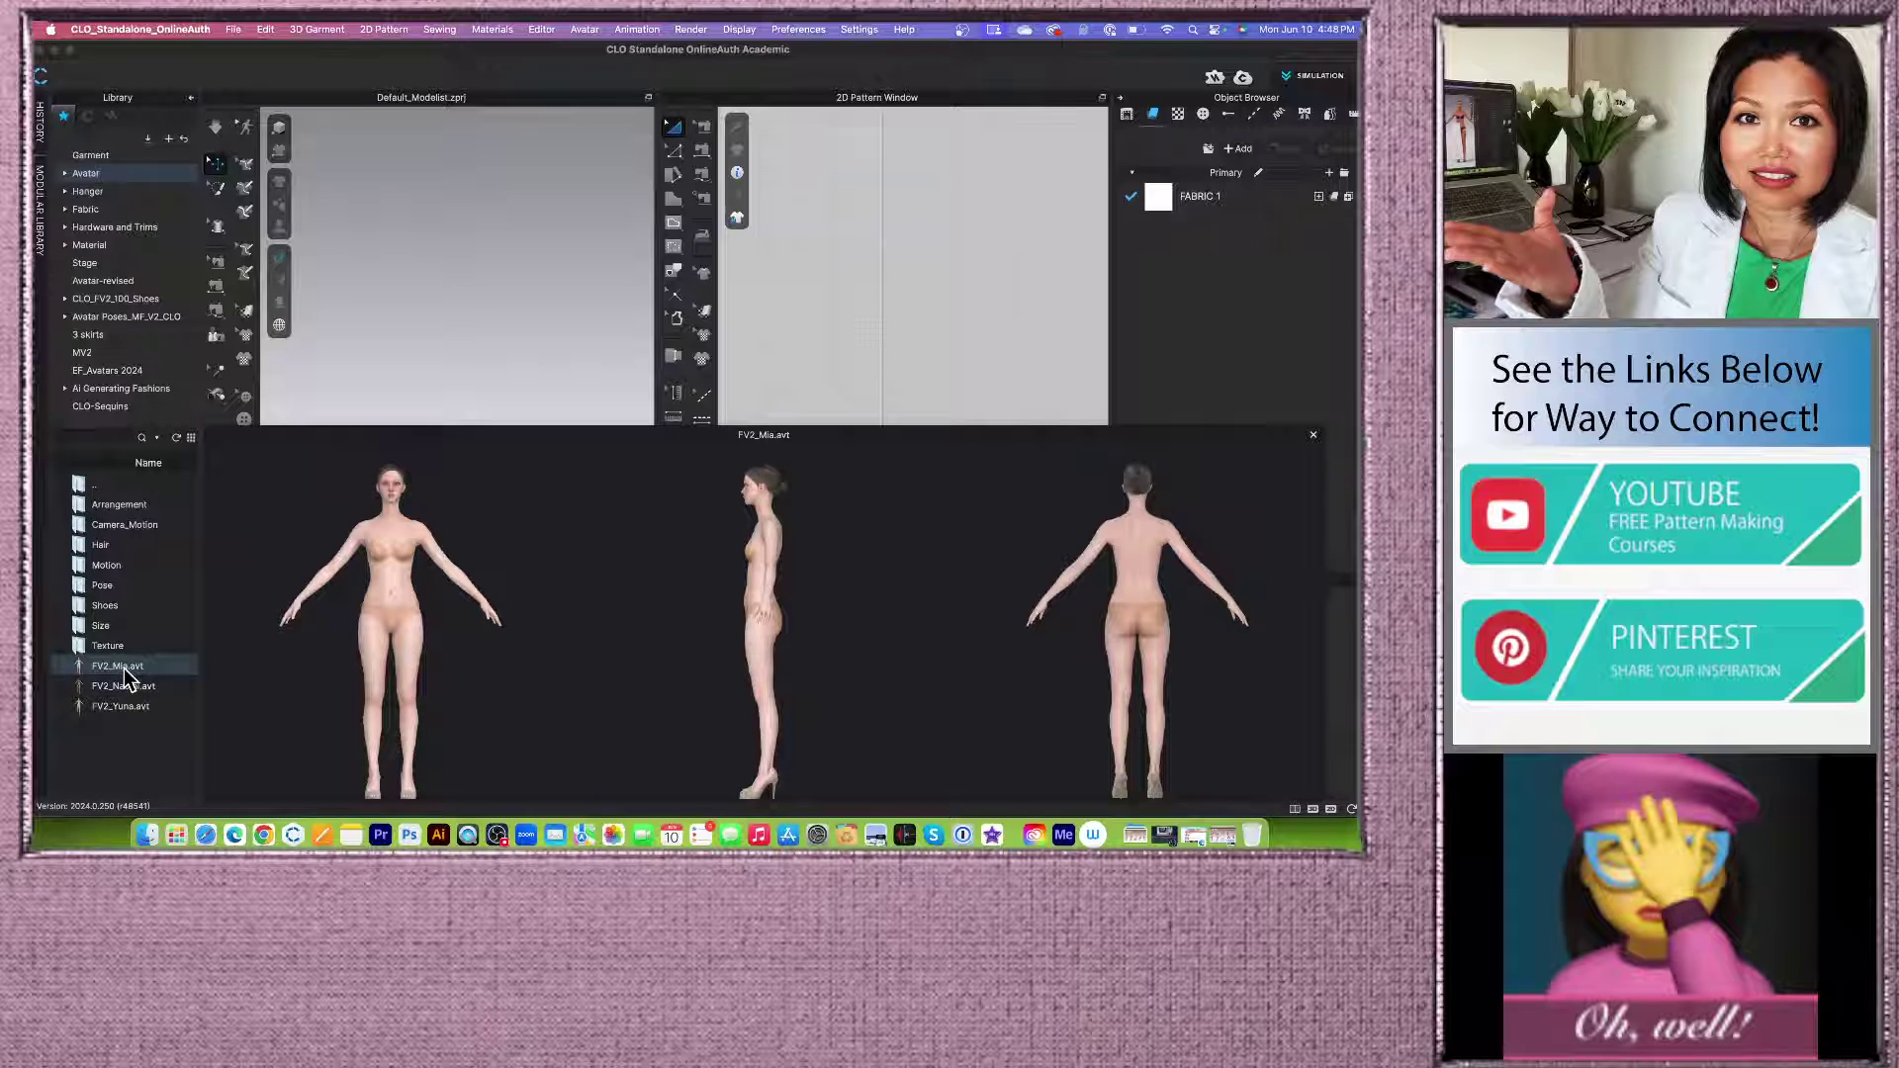
double_click(123, 668)
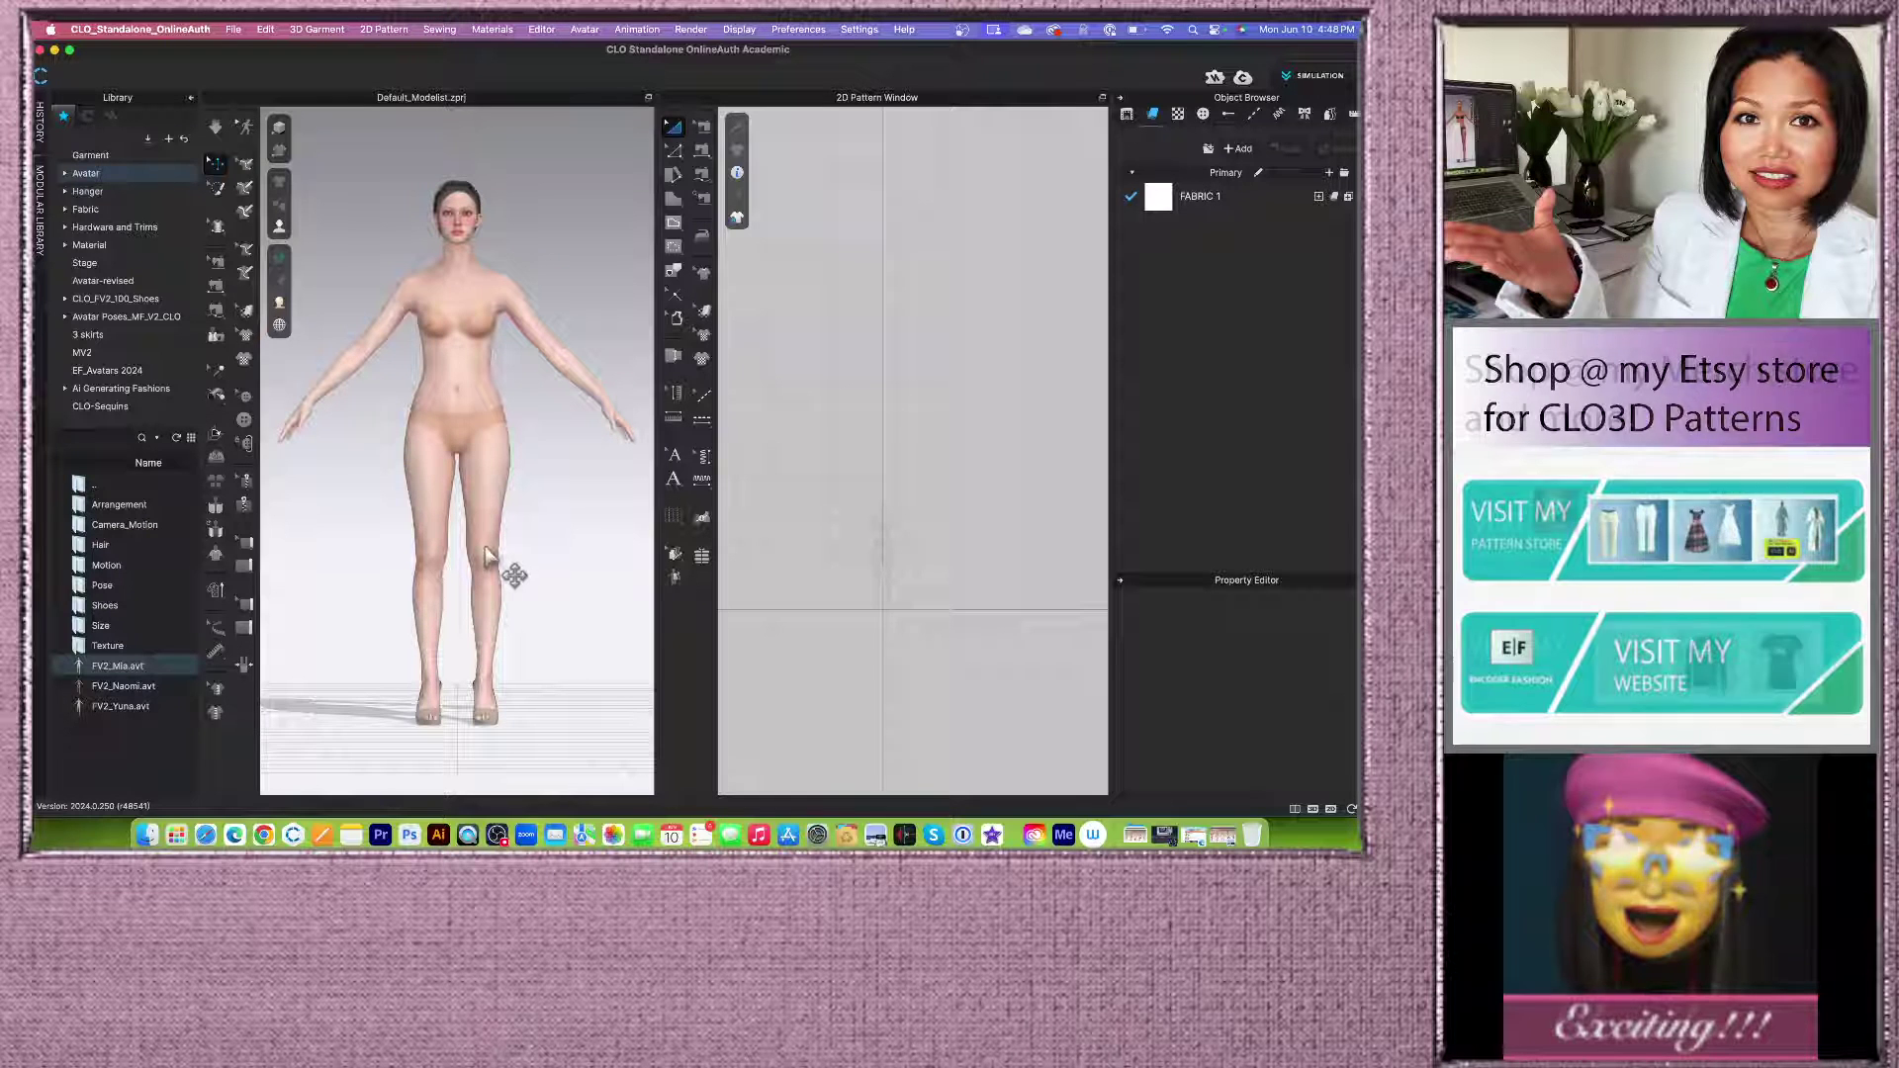
scroll(519, 440, up, 3)
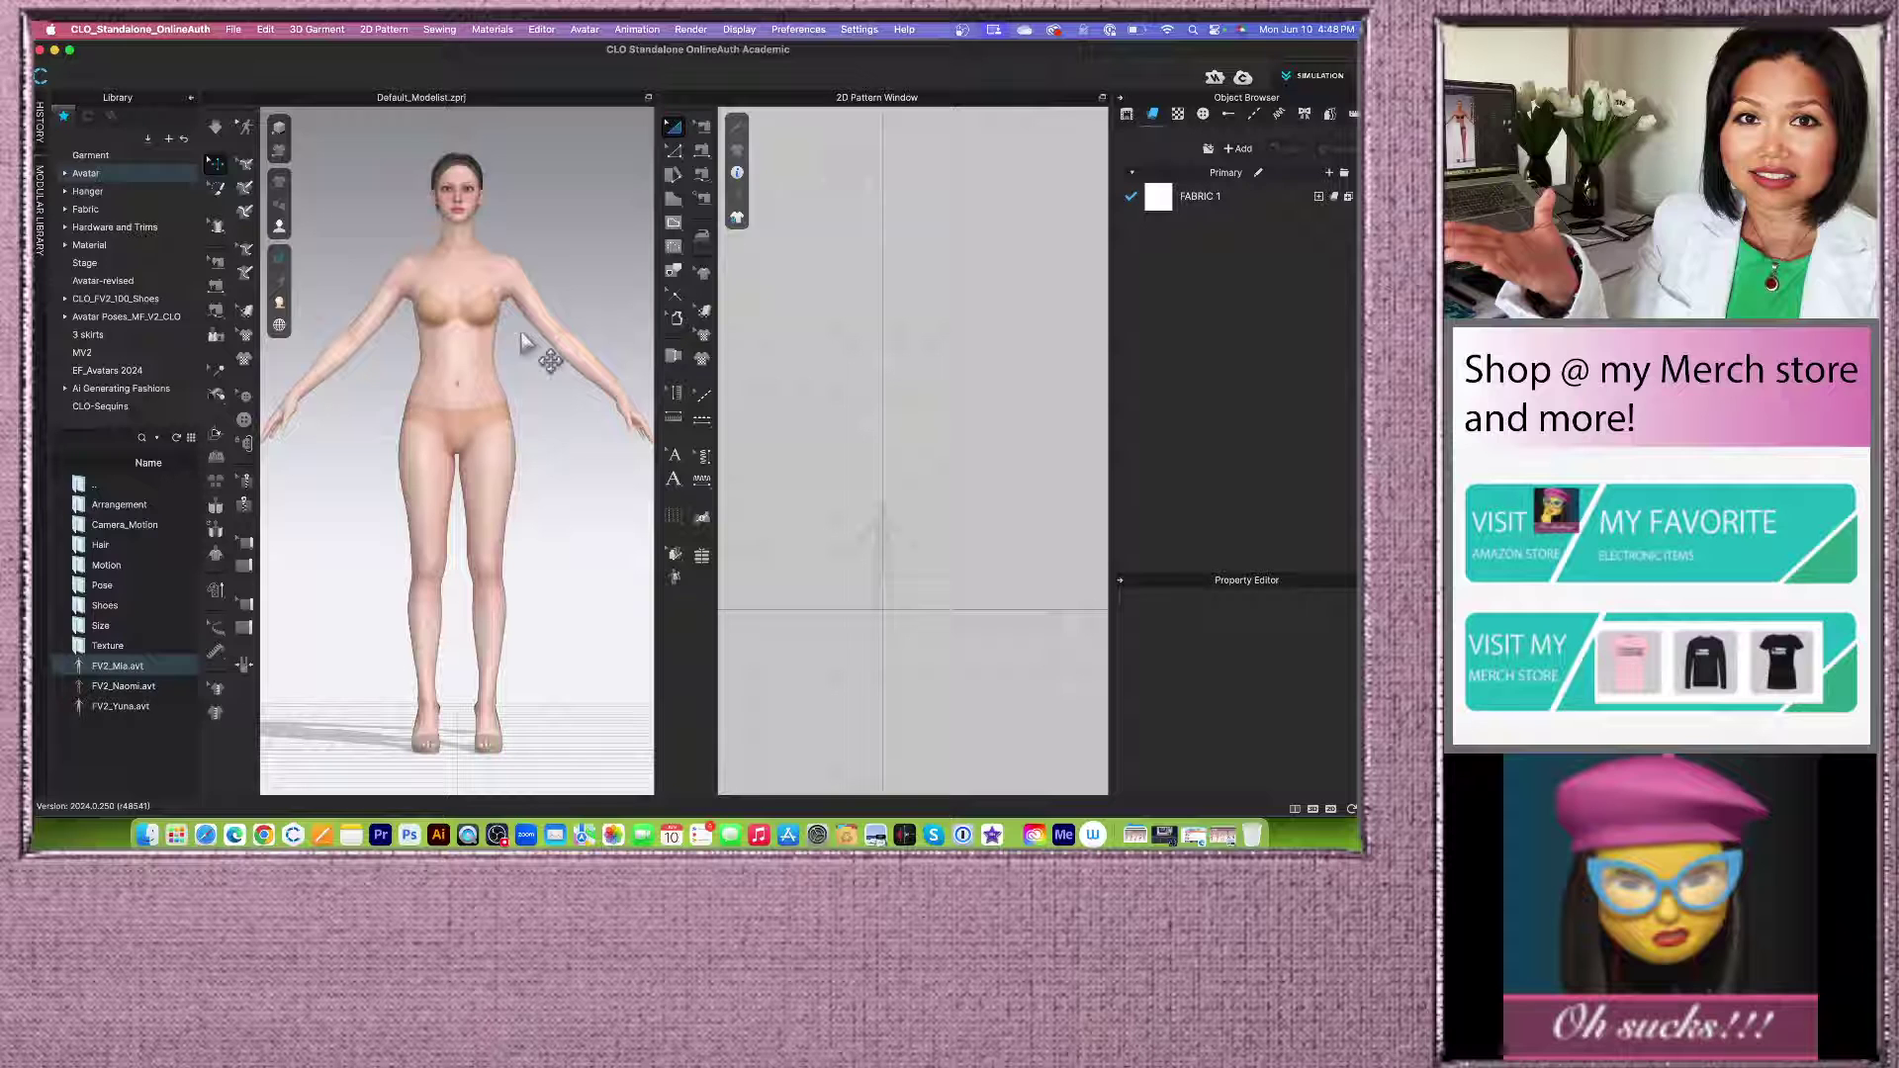
scroll(523, 346, down, 2)
scroll(529, 376, up, 2)
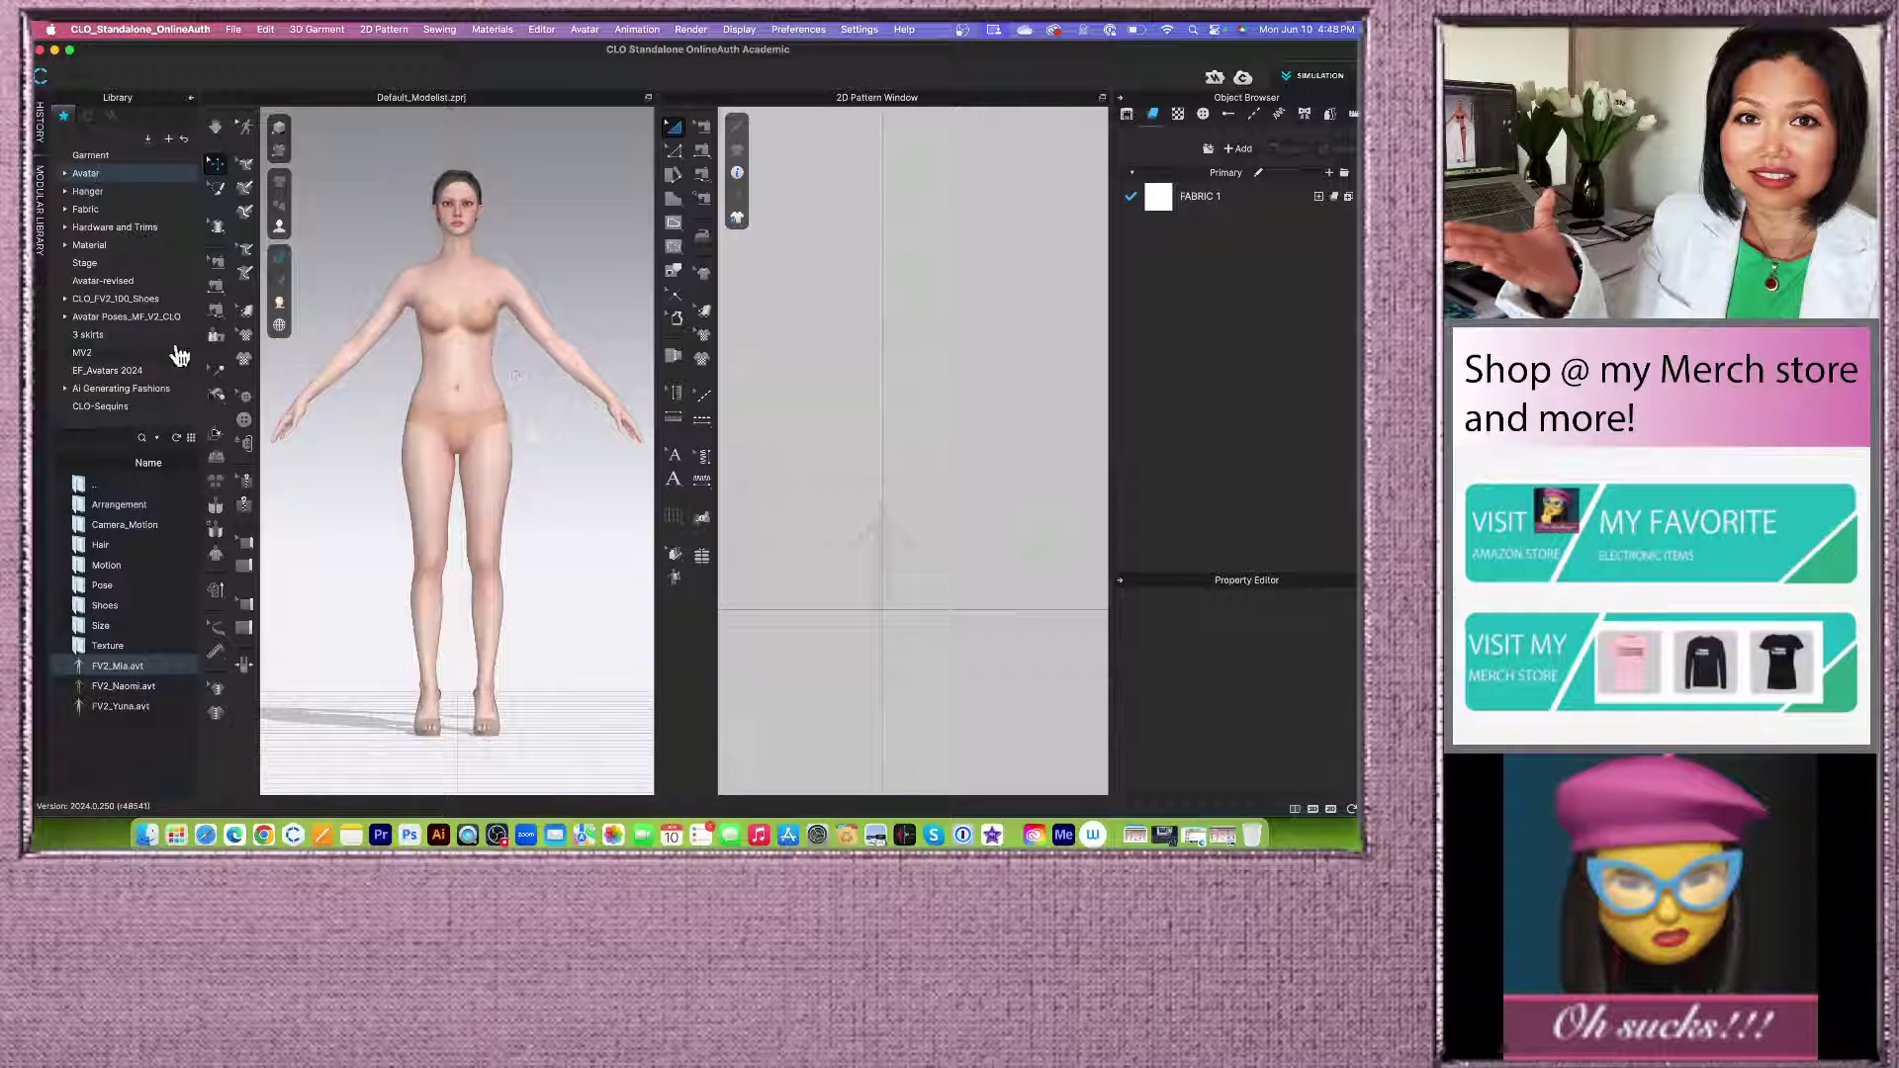
scroll(519, 549, down, 4)
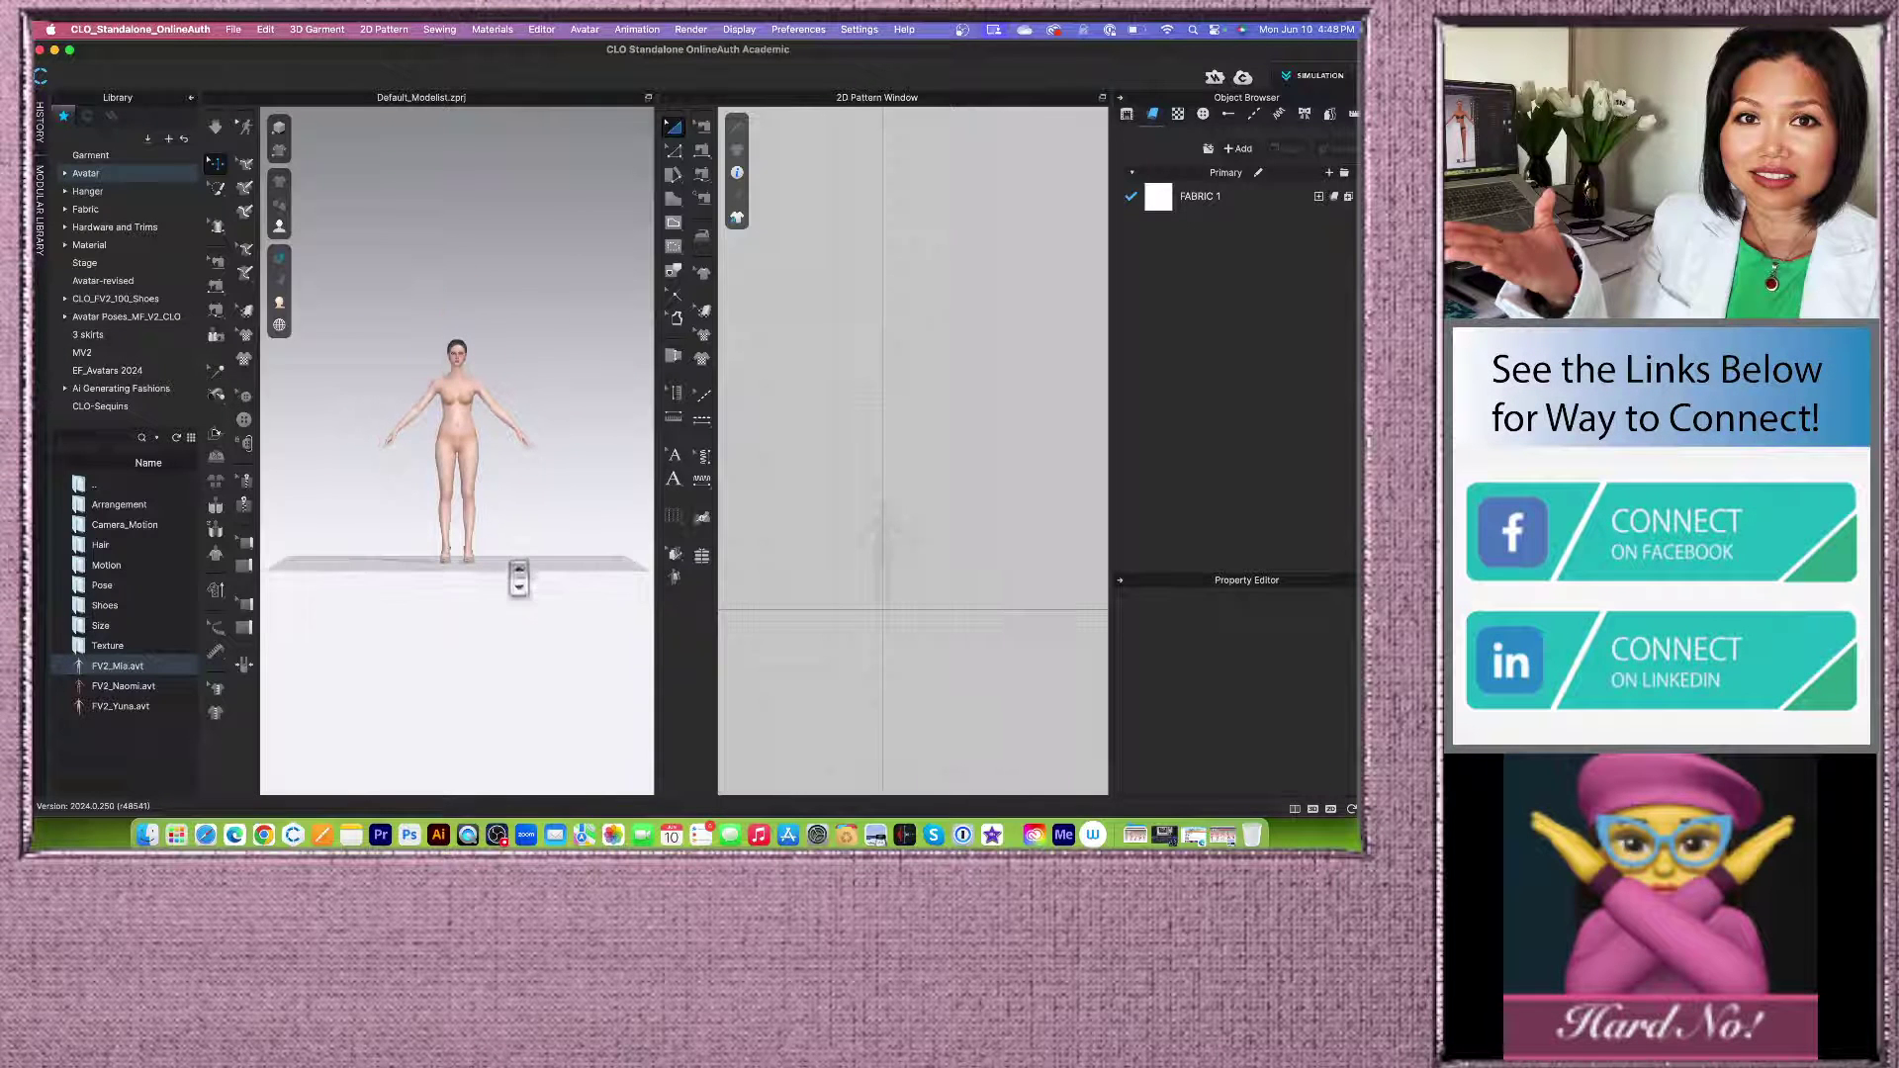
Step: Add the Green 50 cm waist avatar from the EF_Avatars 2024 folder to the workspace beside FV2_Mia, with load type Add
click(157, 376)
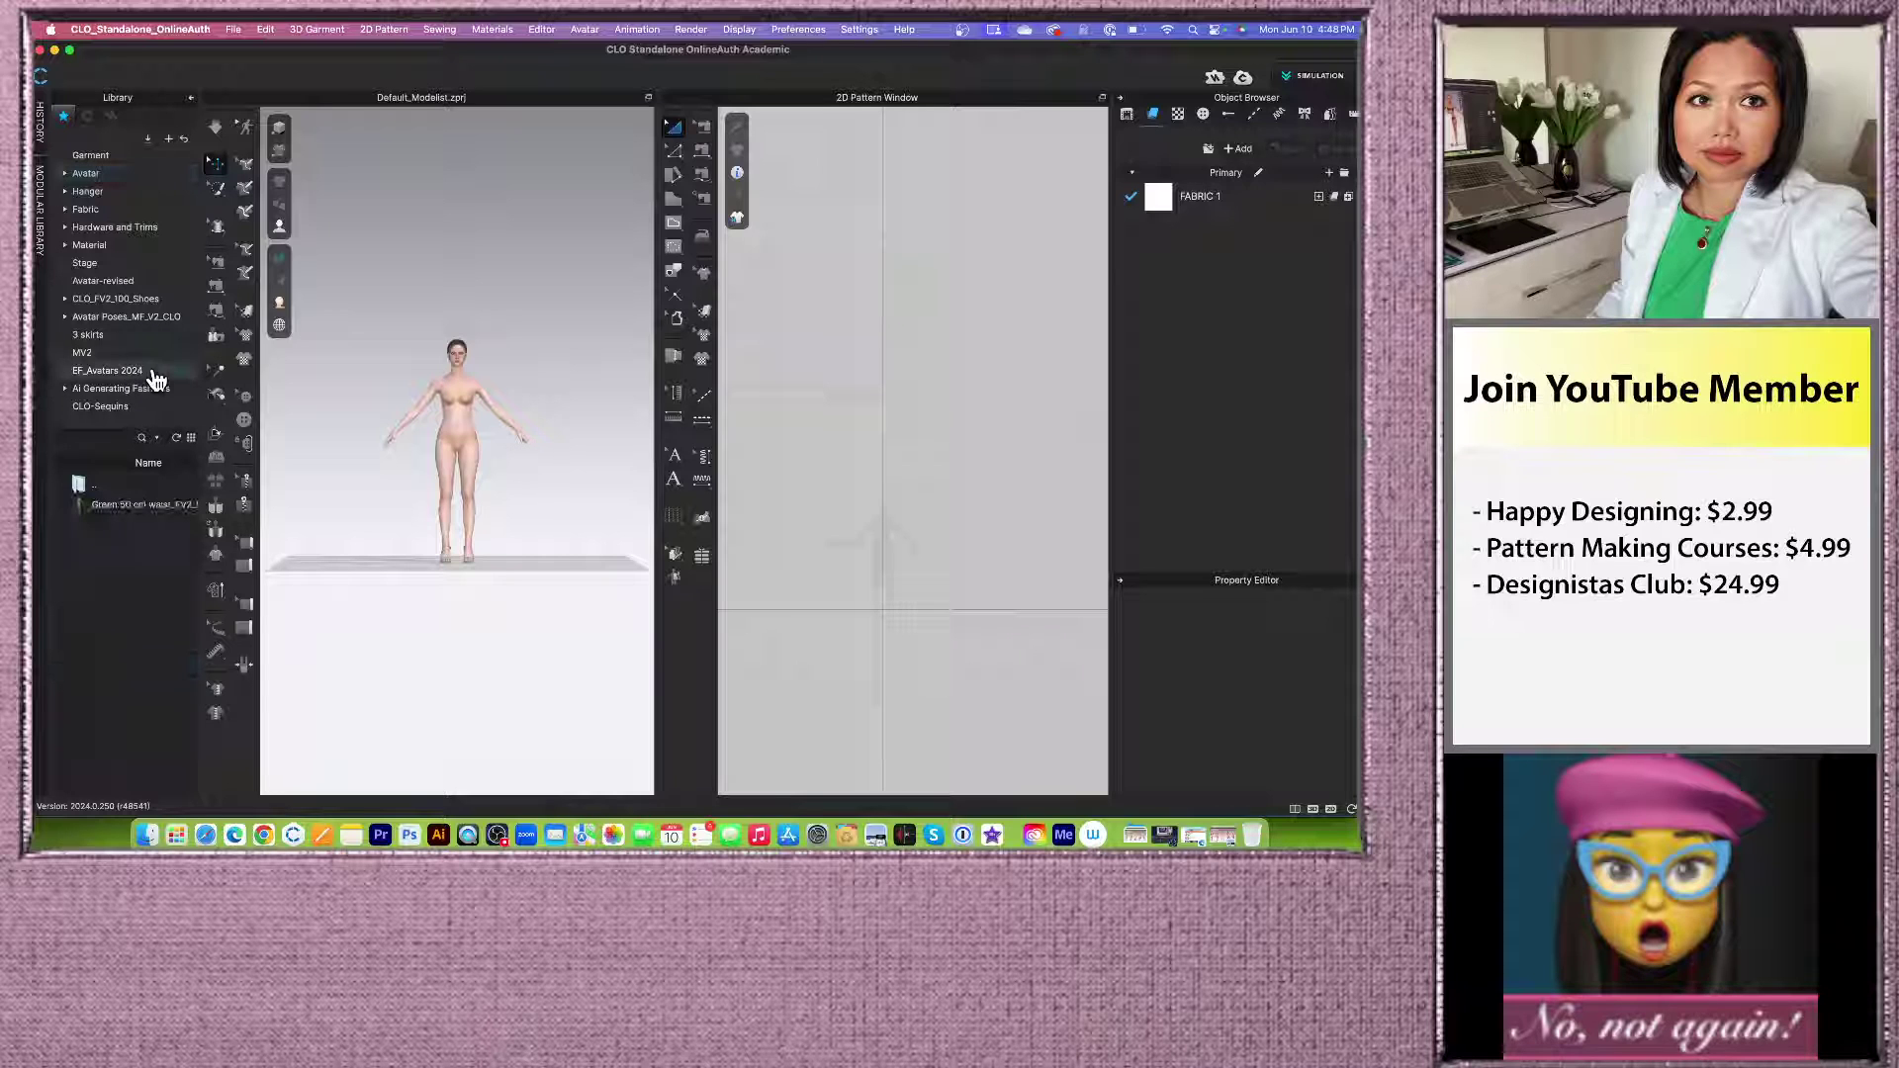
click(137, 506)
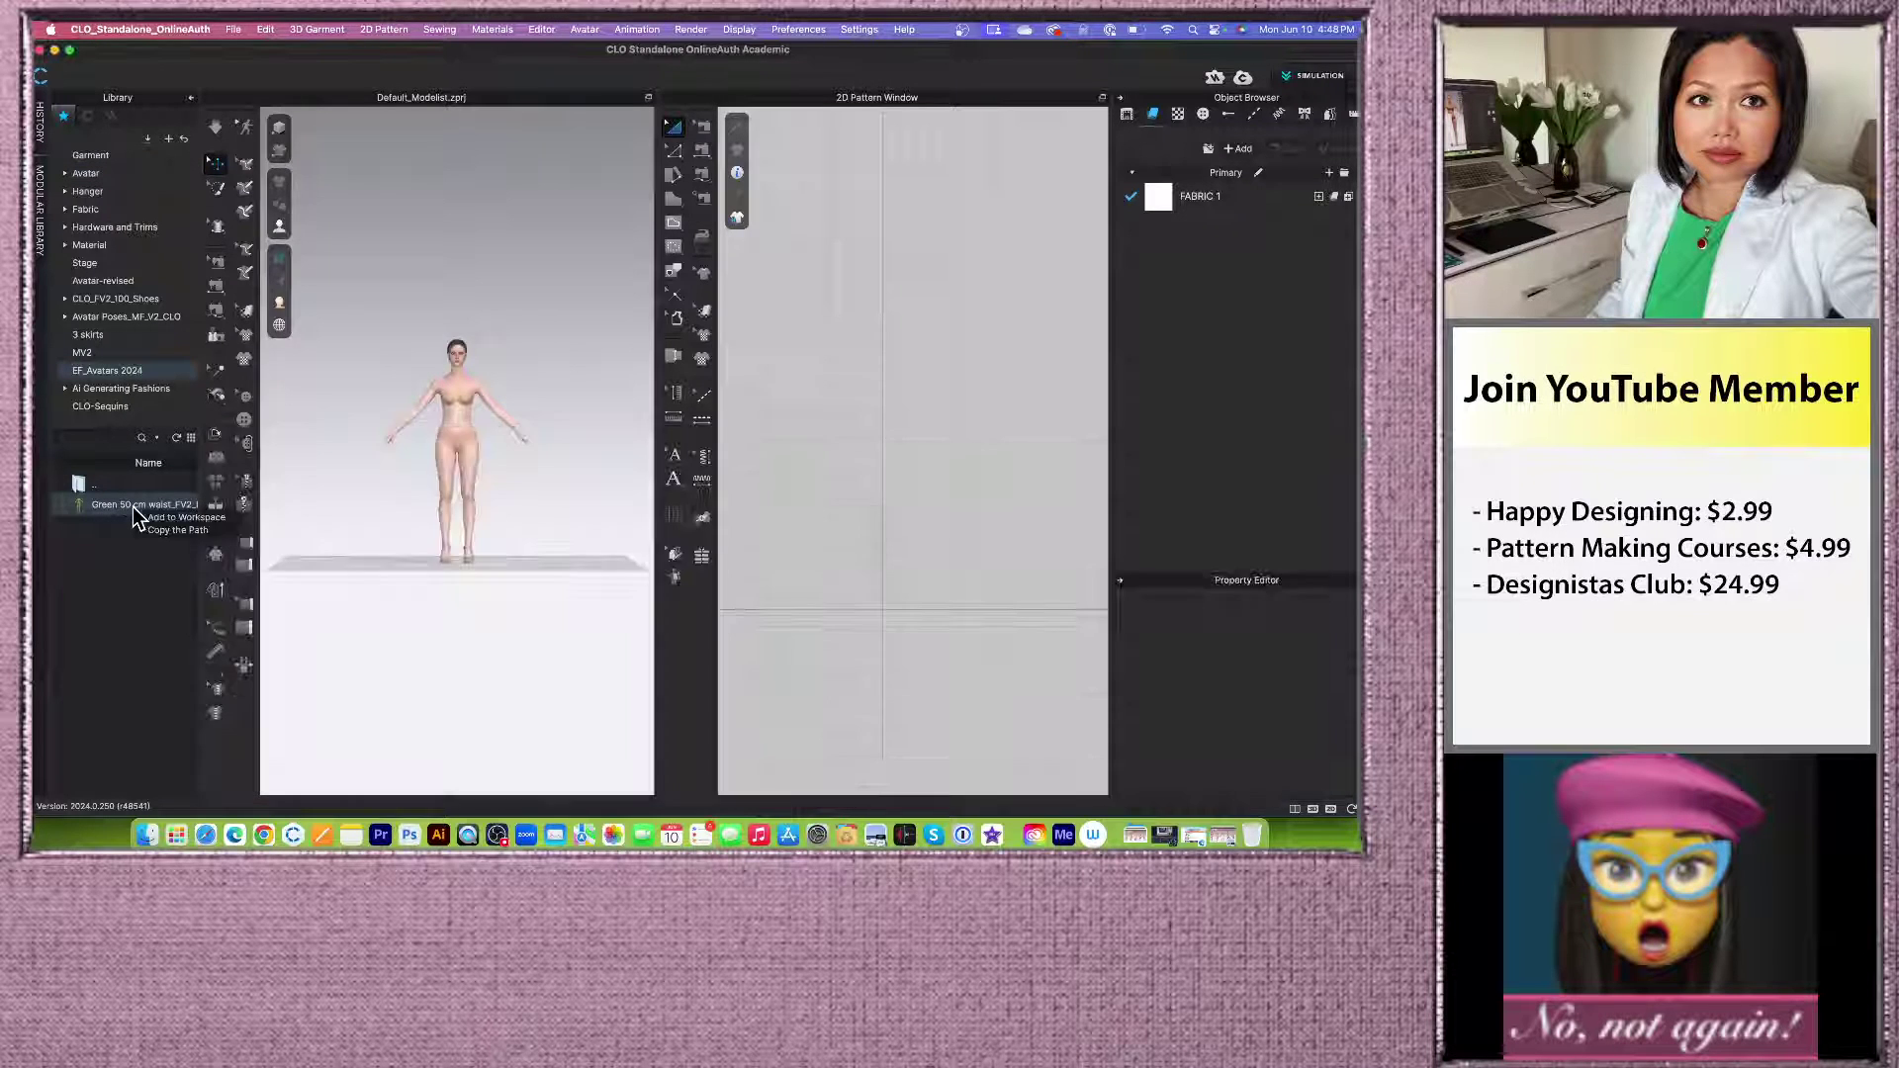
right_click(133, 507)
click(174, 518)
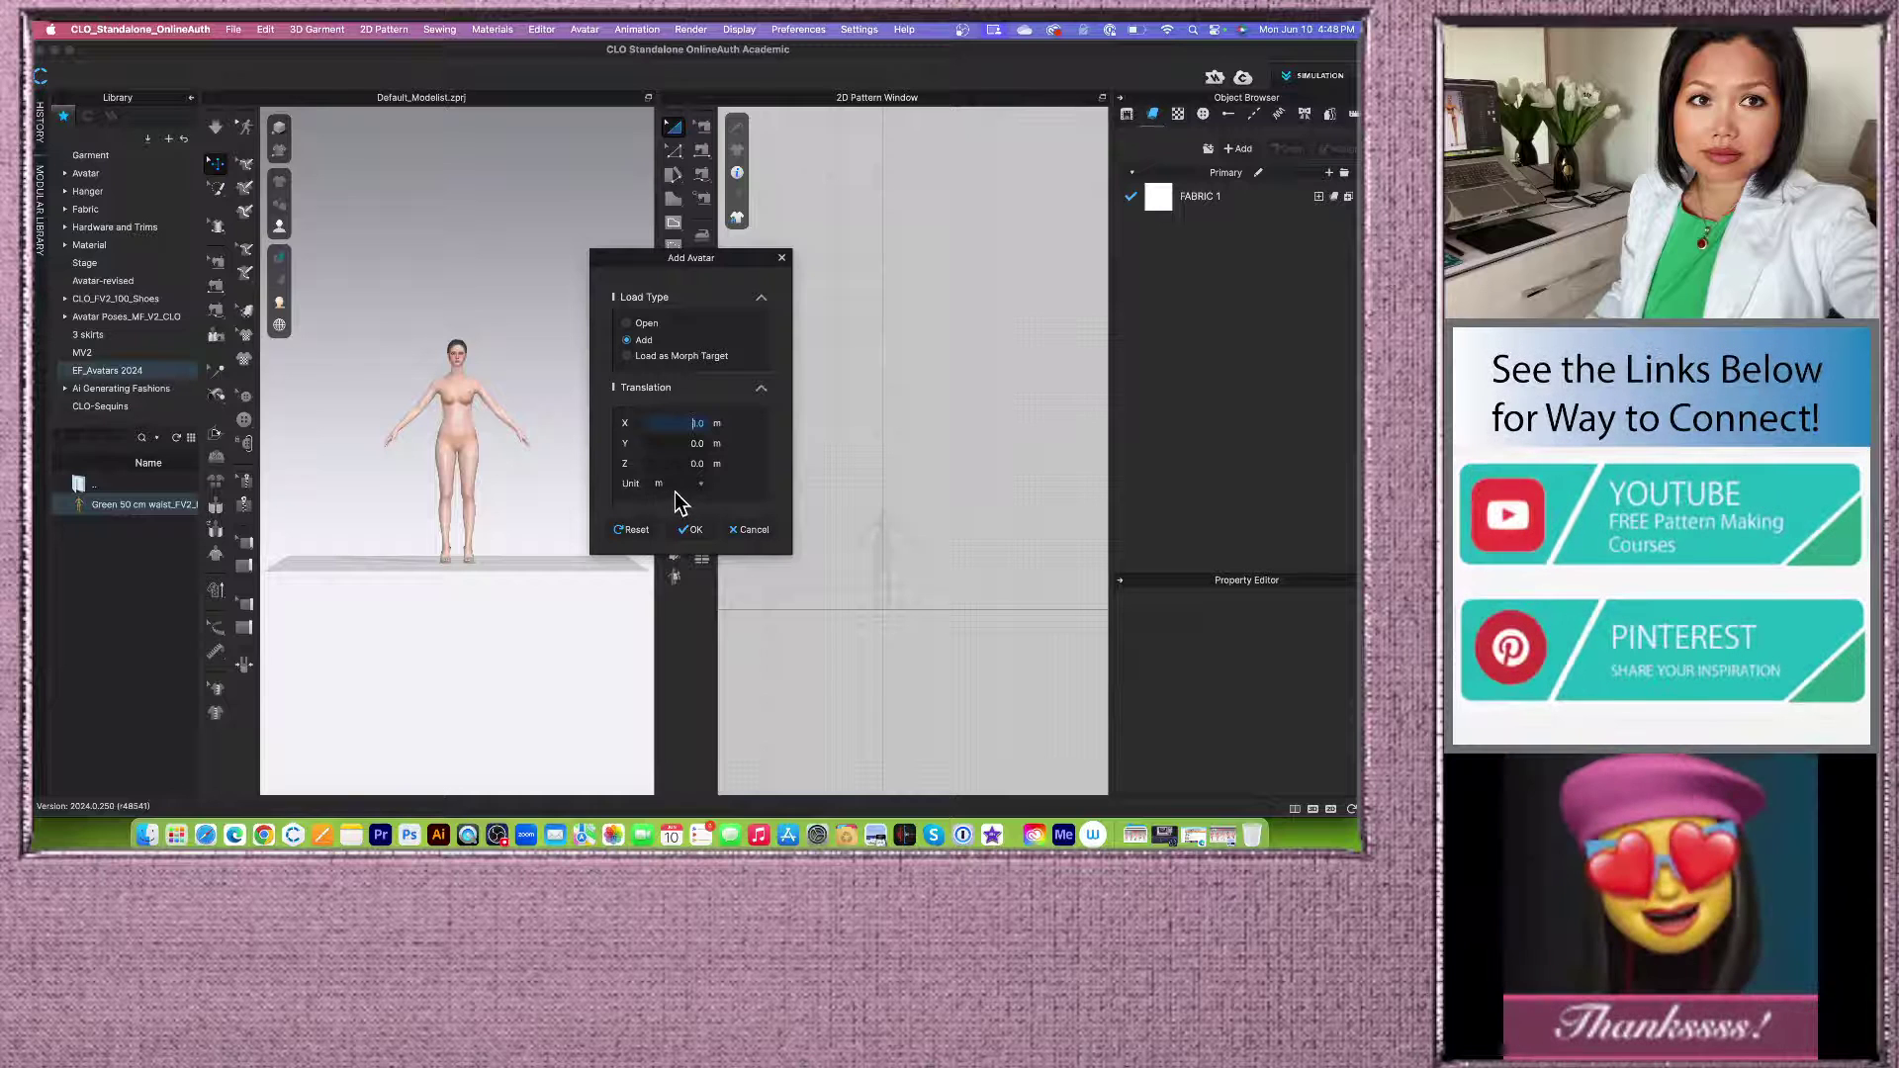
click(695, 530)
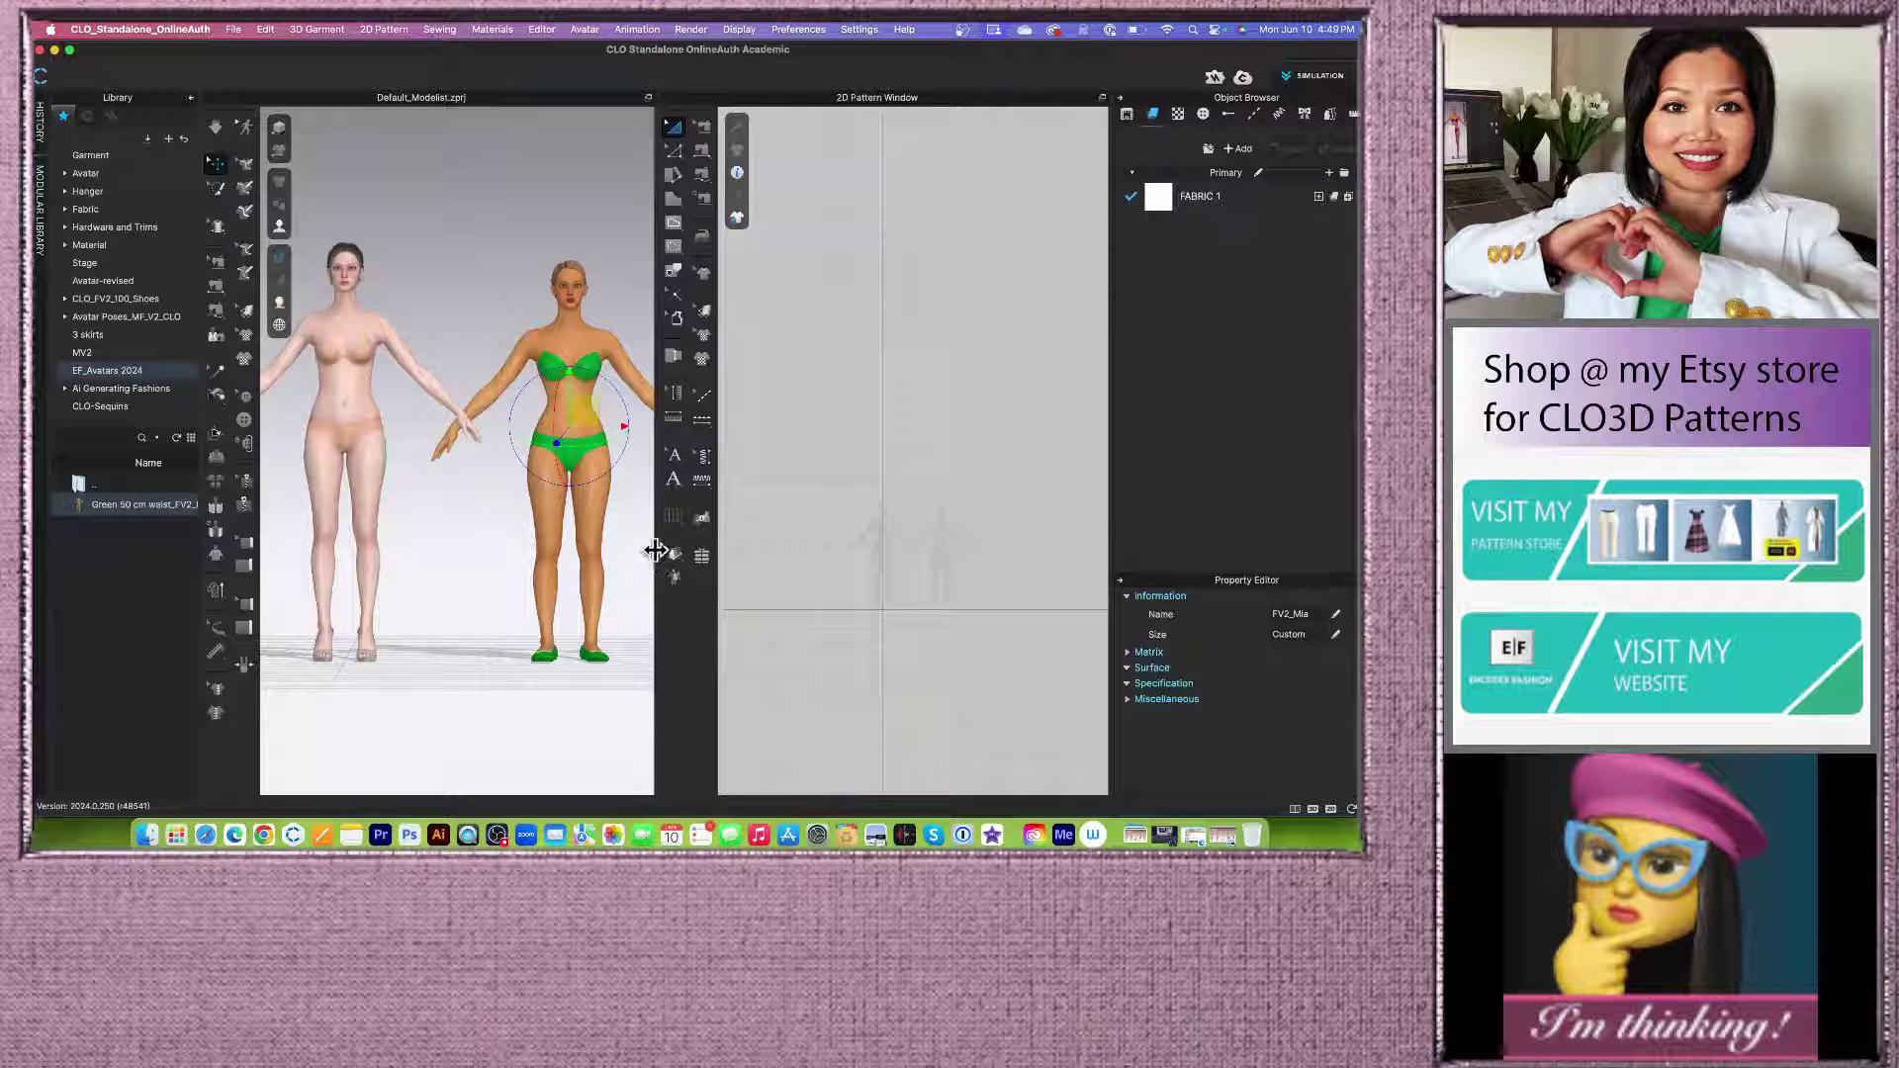
Step: Widen the 3D window and compare the body proportions of the two avatars side by side from the front
drag(656, 550, 883, 517)
click(790, 539)
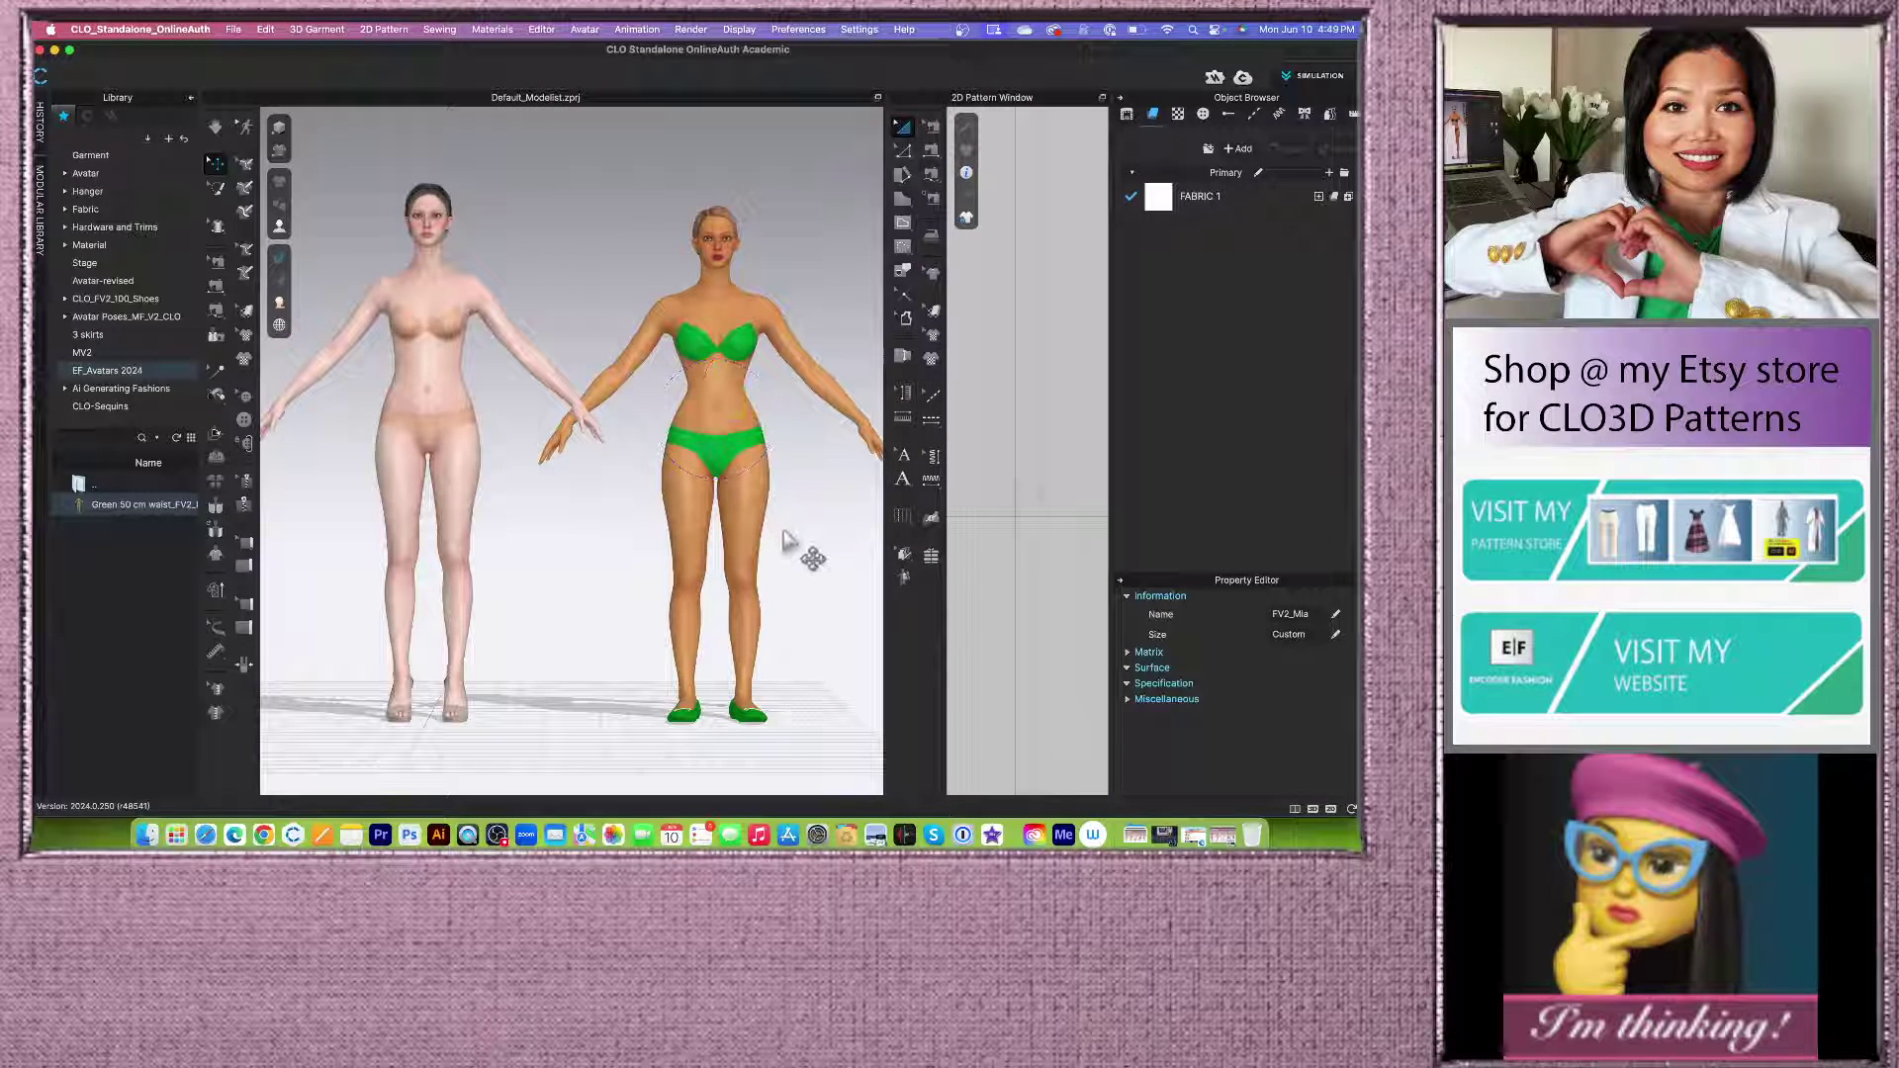
middle_drag(805, 533, 760, 526)
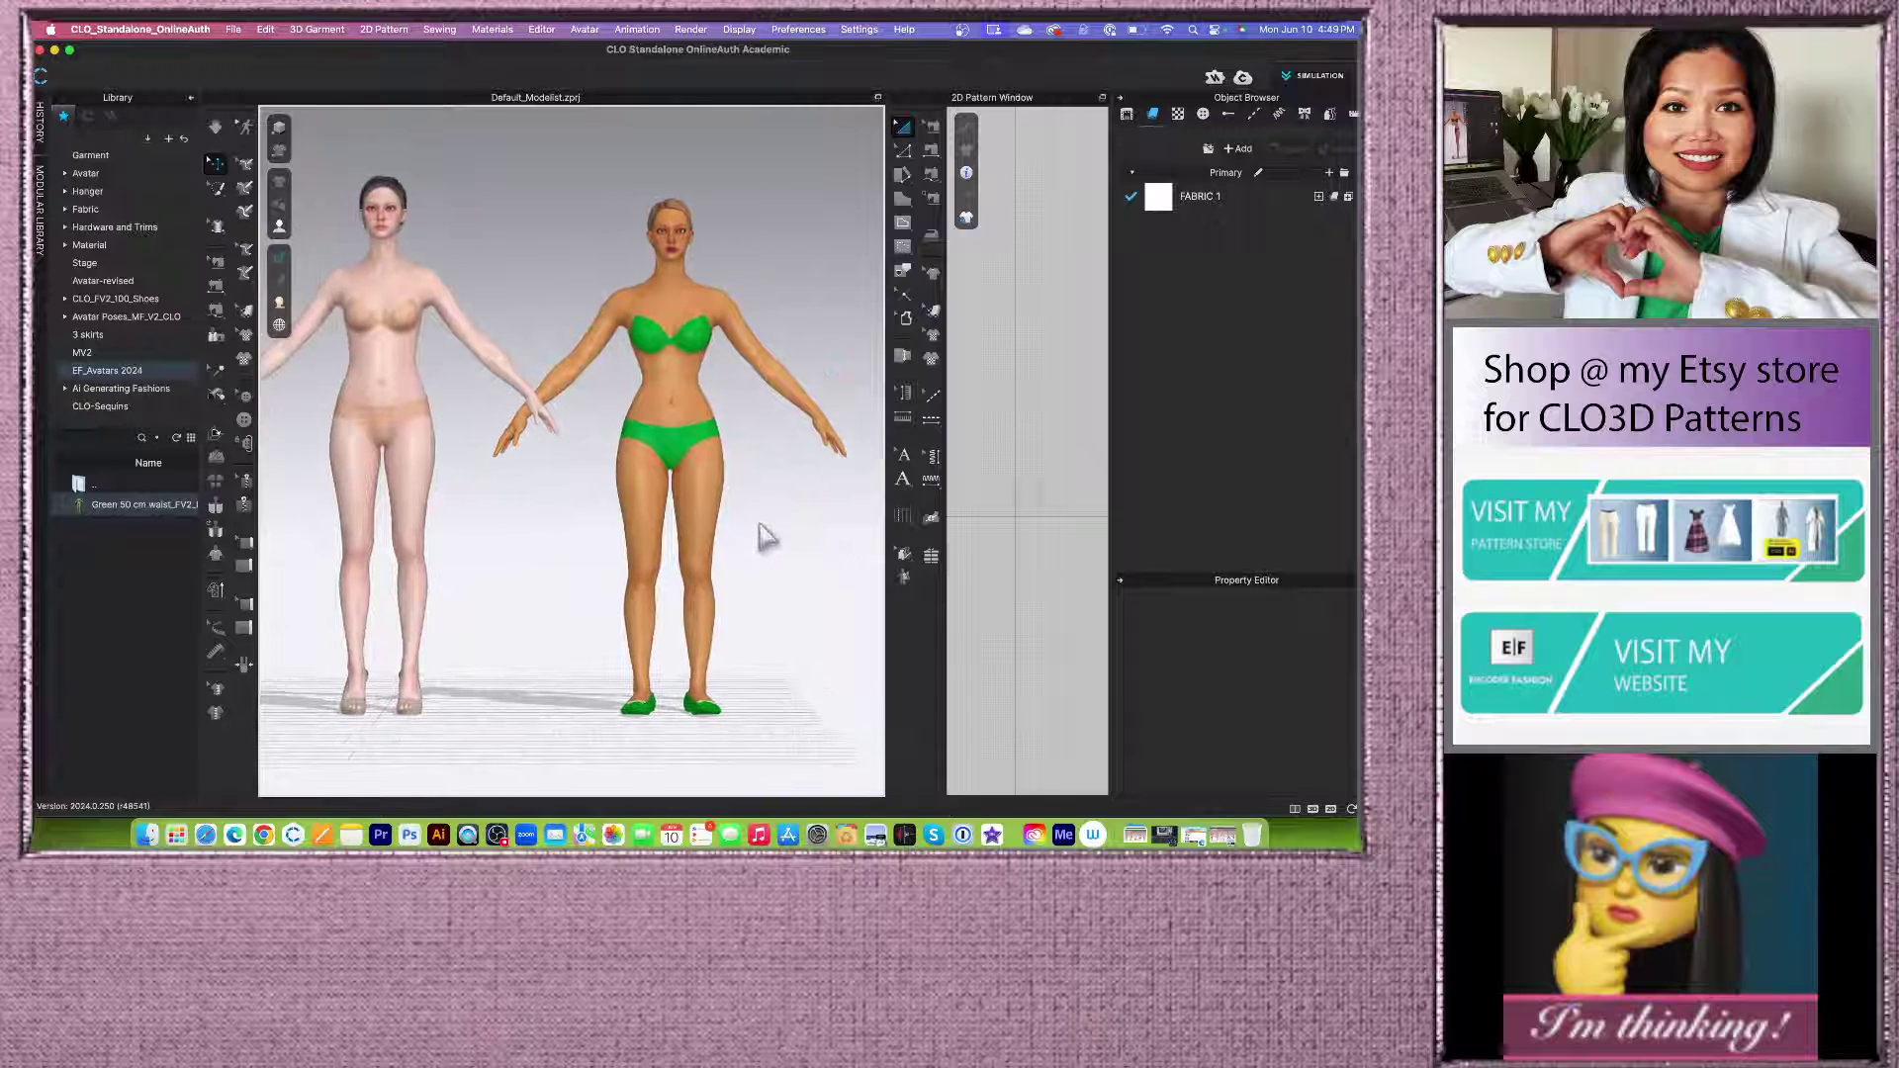
scroll(766, 532, up, 3)
scroll(767, 534, down, 6)
scroll(752, 528, up, 3)
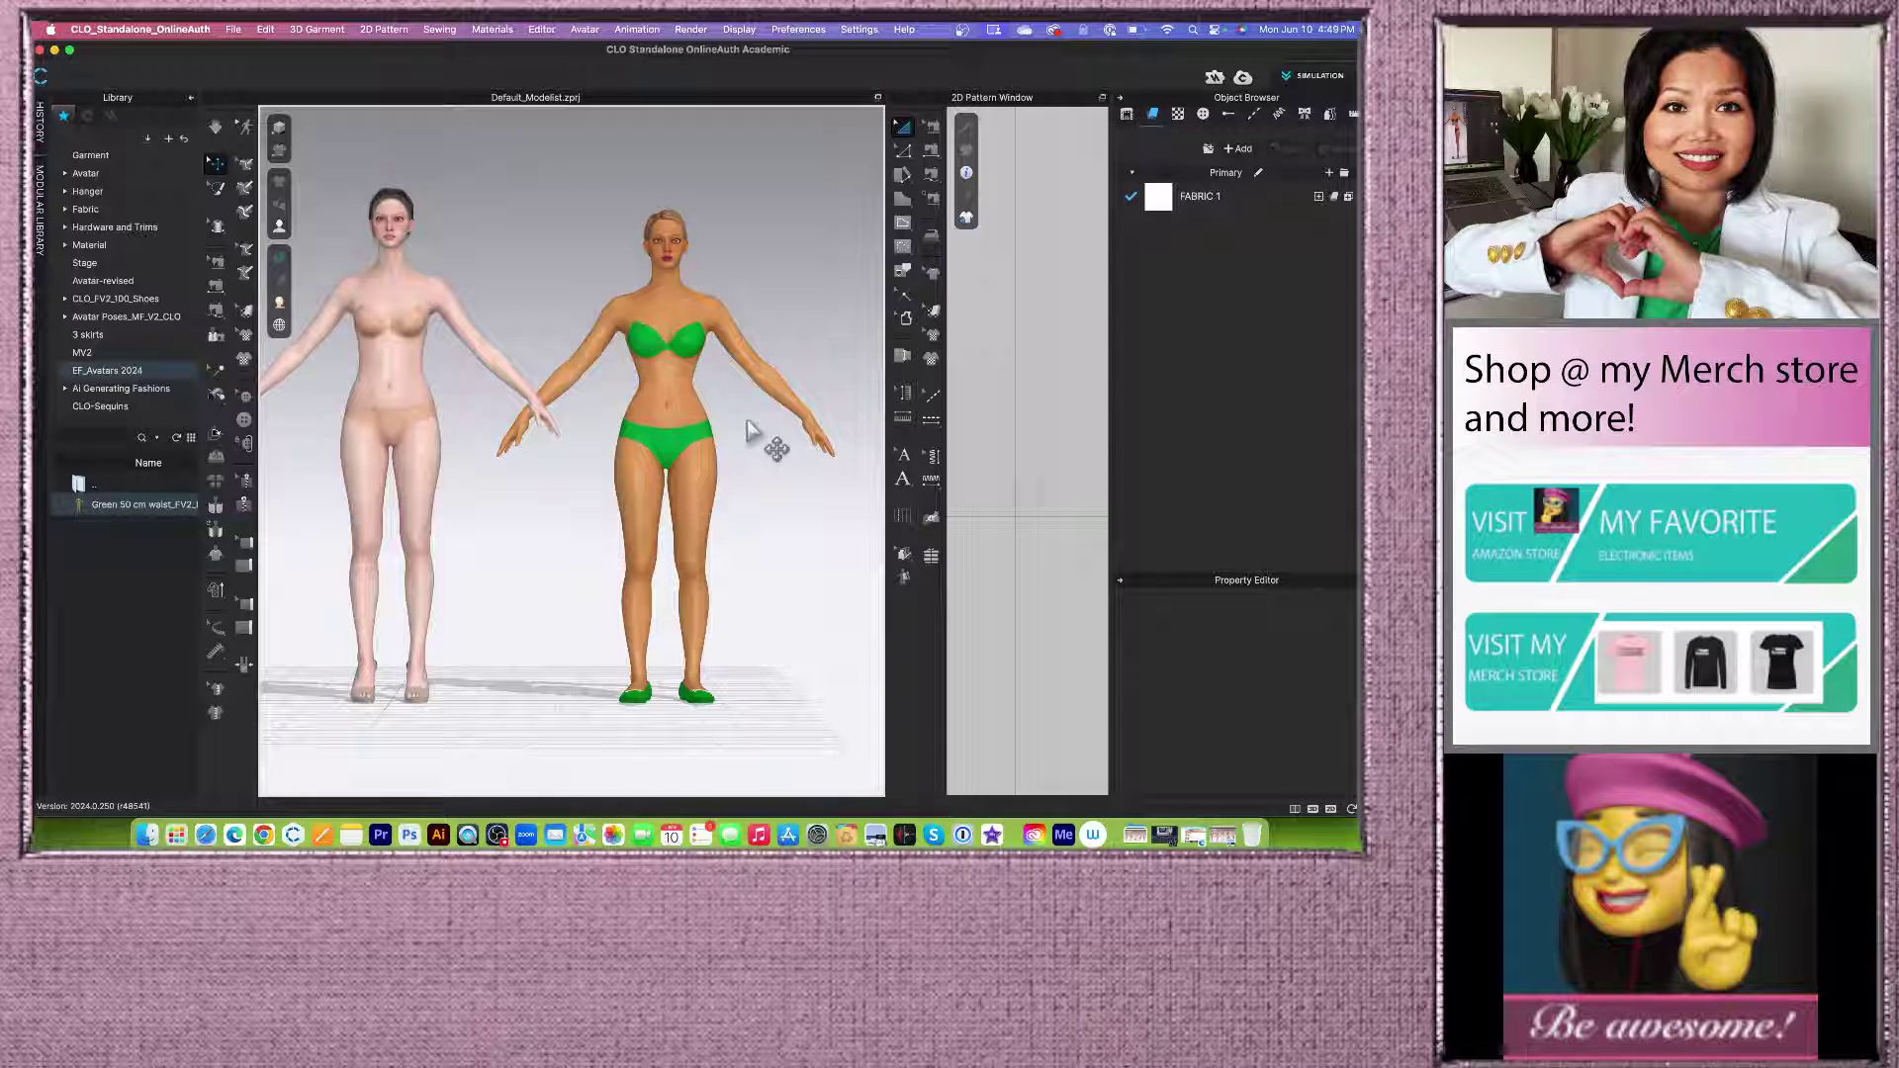
scroll(753, 435, up, 3)
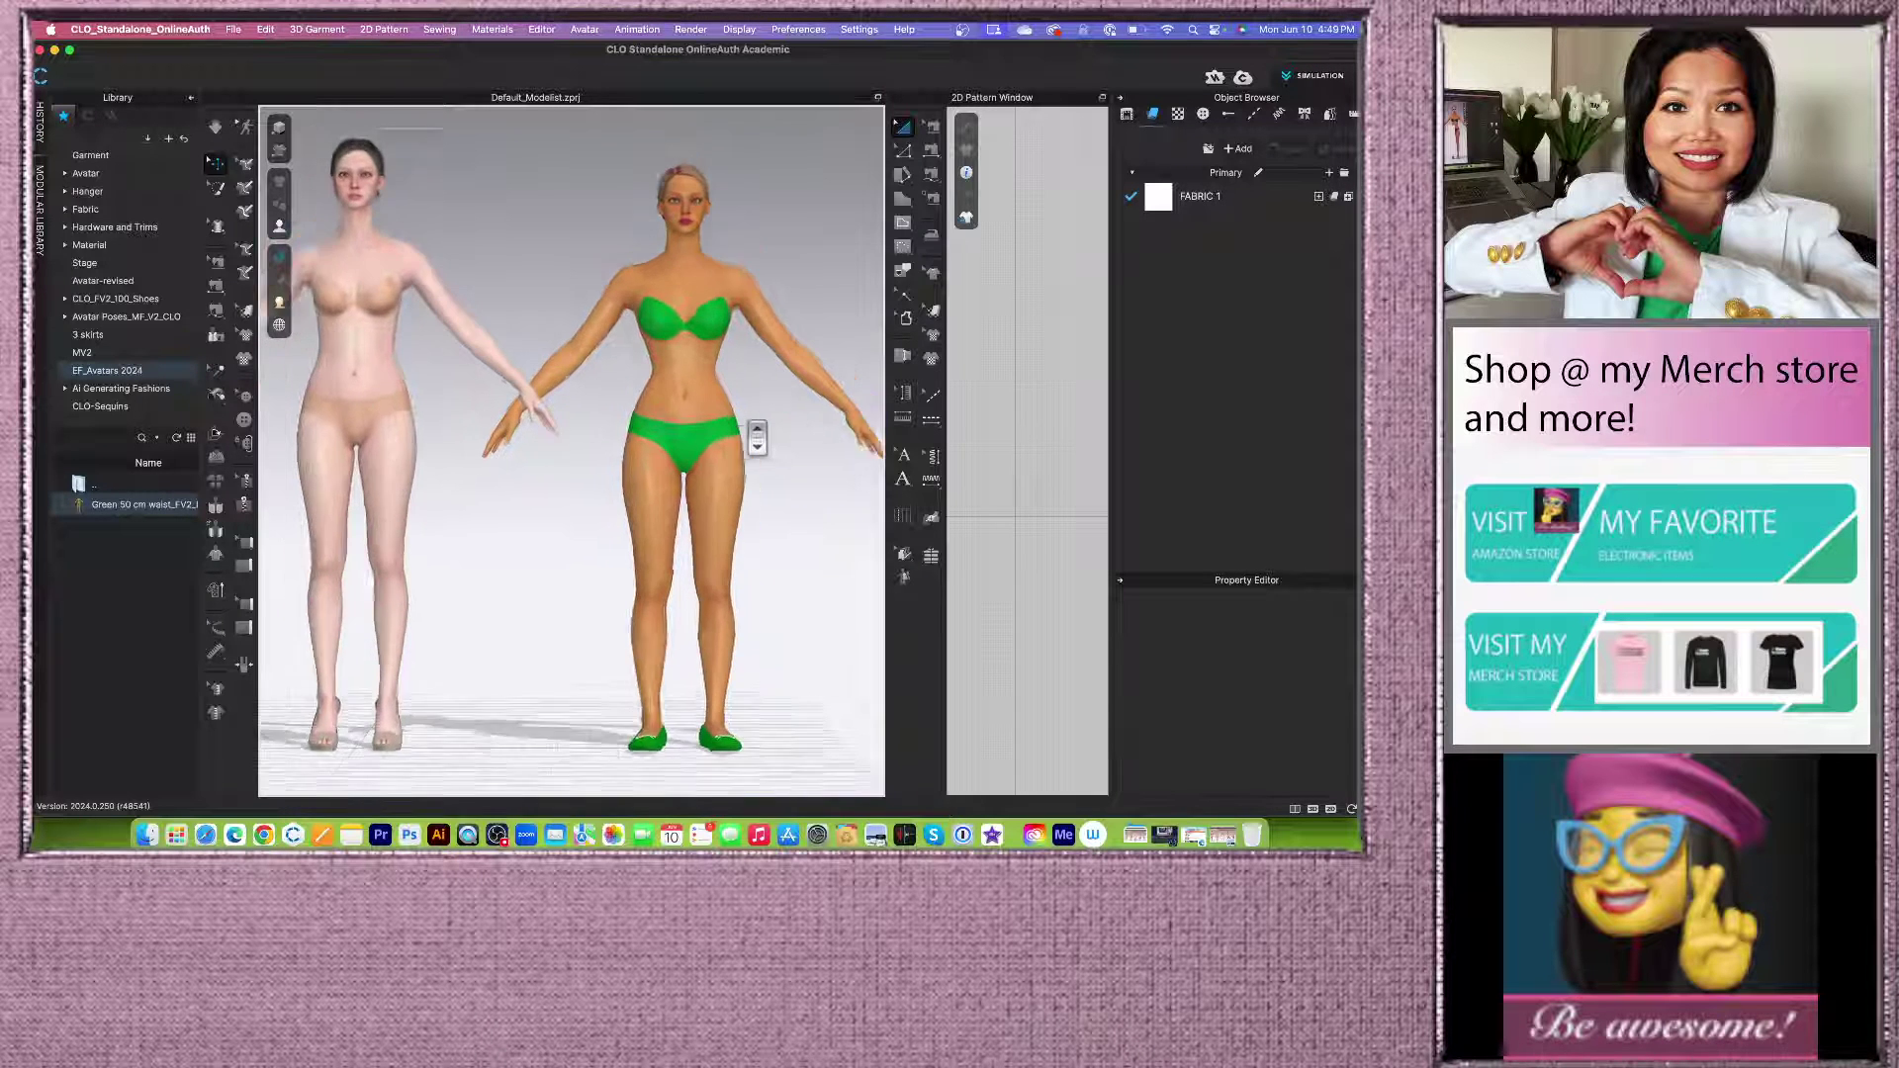
scroll(757, 437, up, 4)
scroll(756, 437, down, 5)
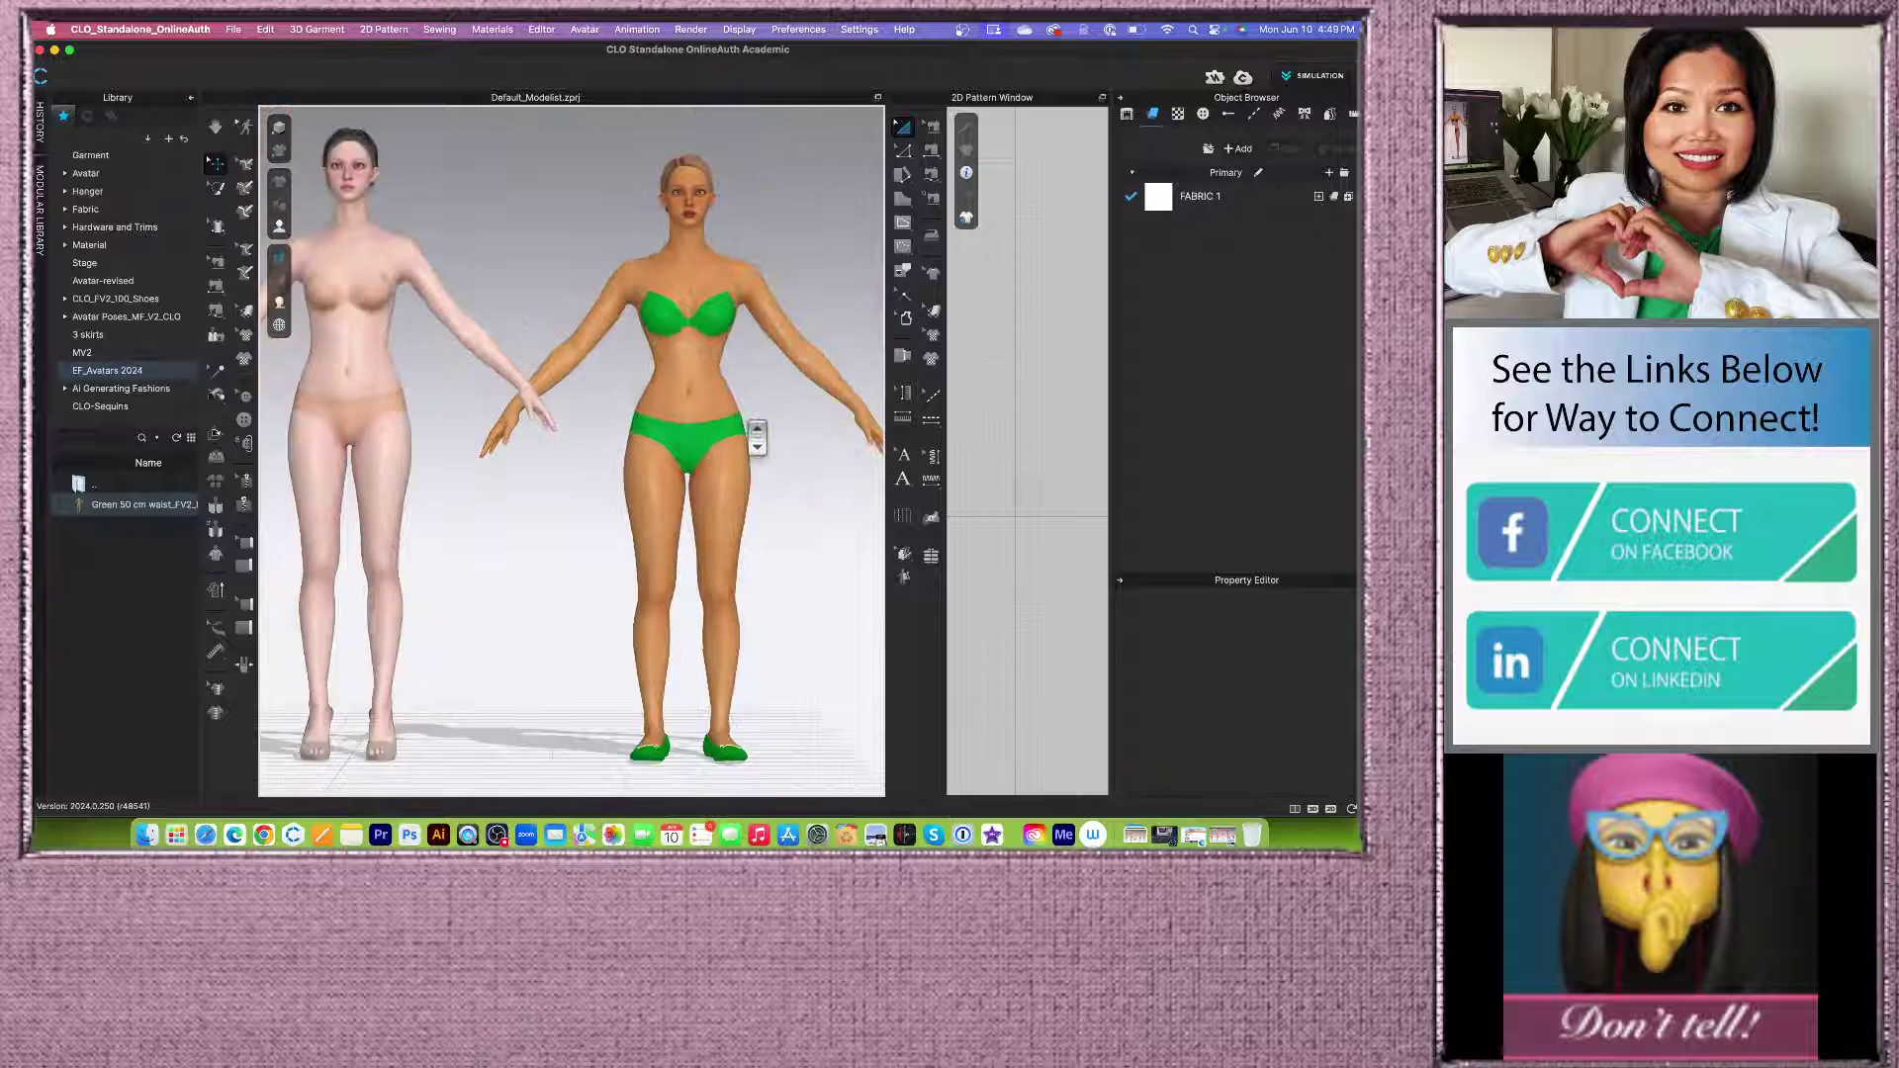
scroll(683, 410, up, 3)
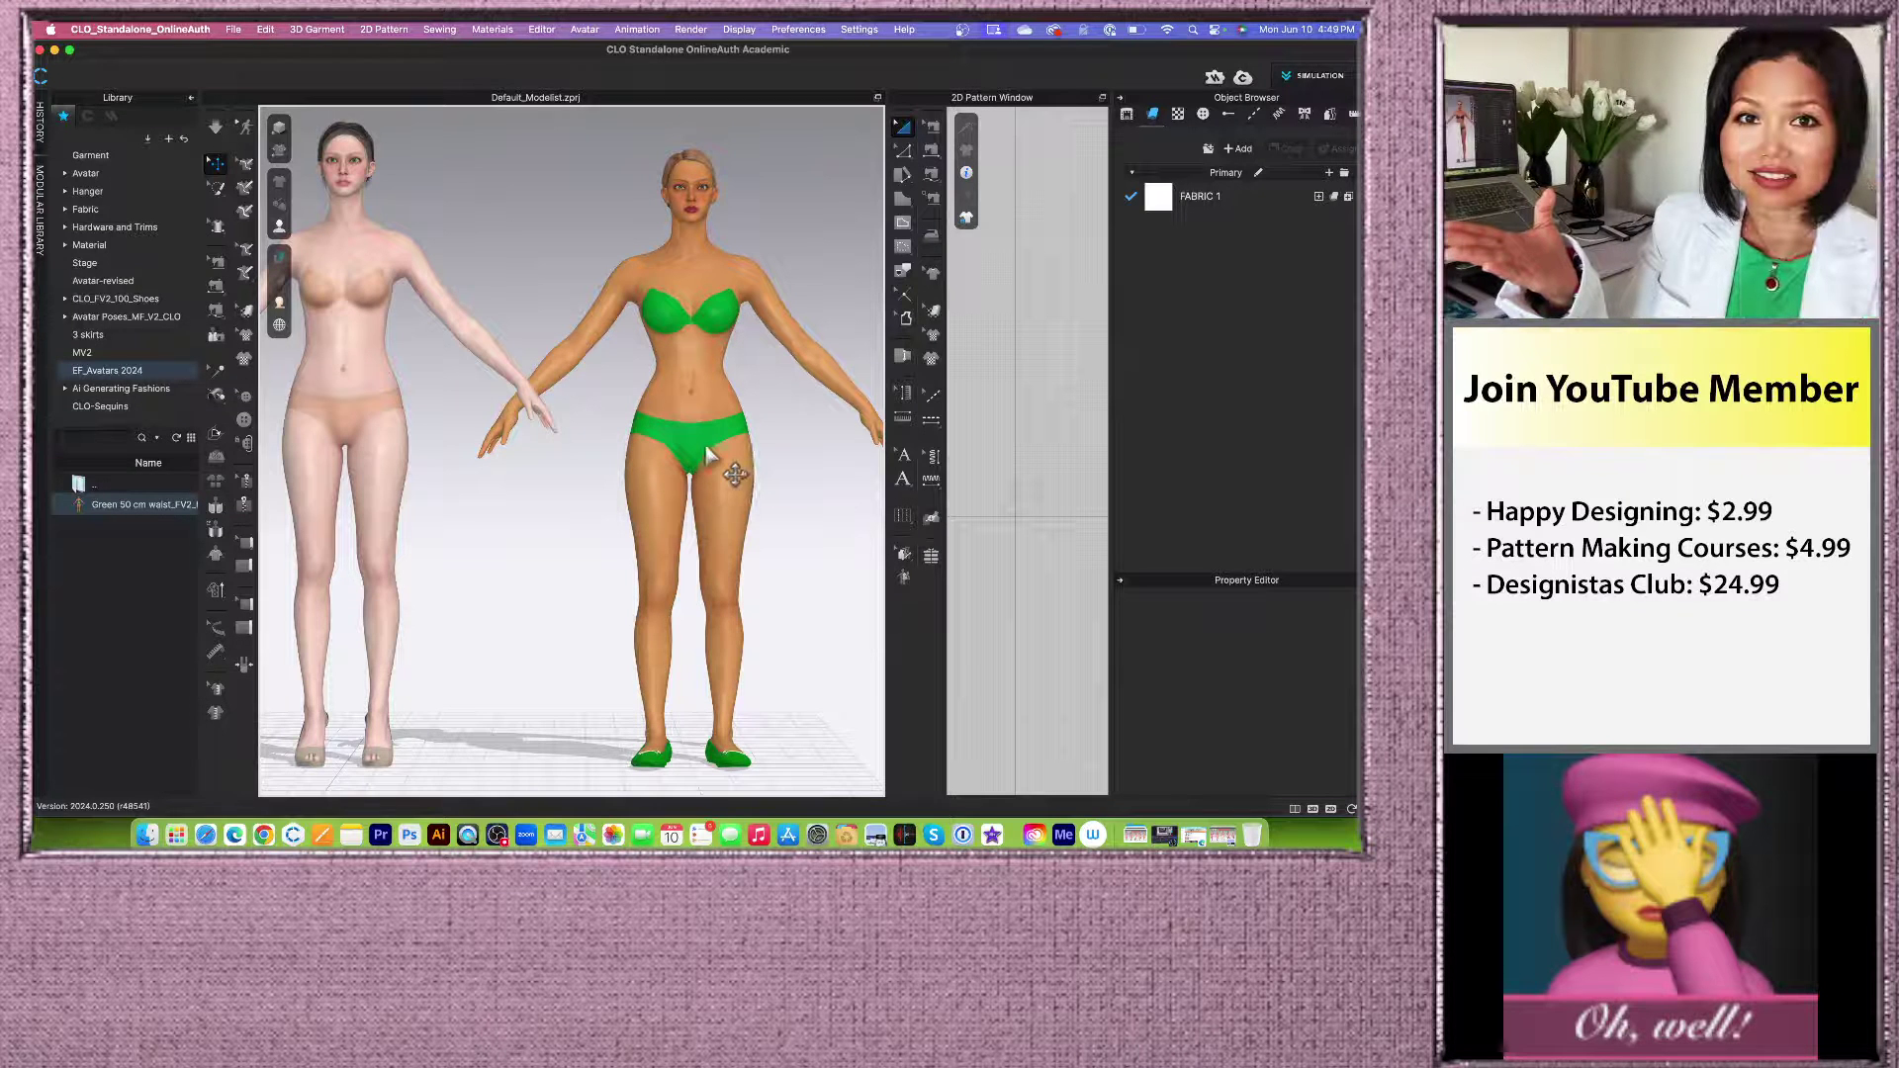
scroll(735, 455, down, 2)
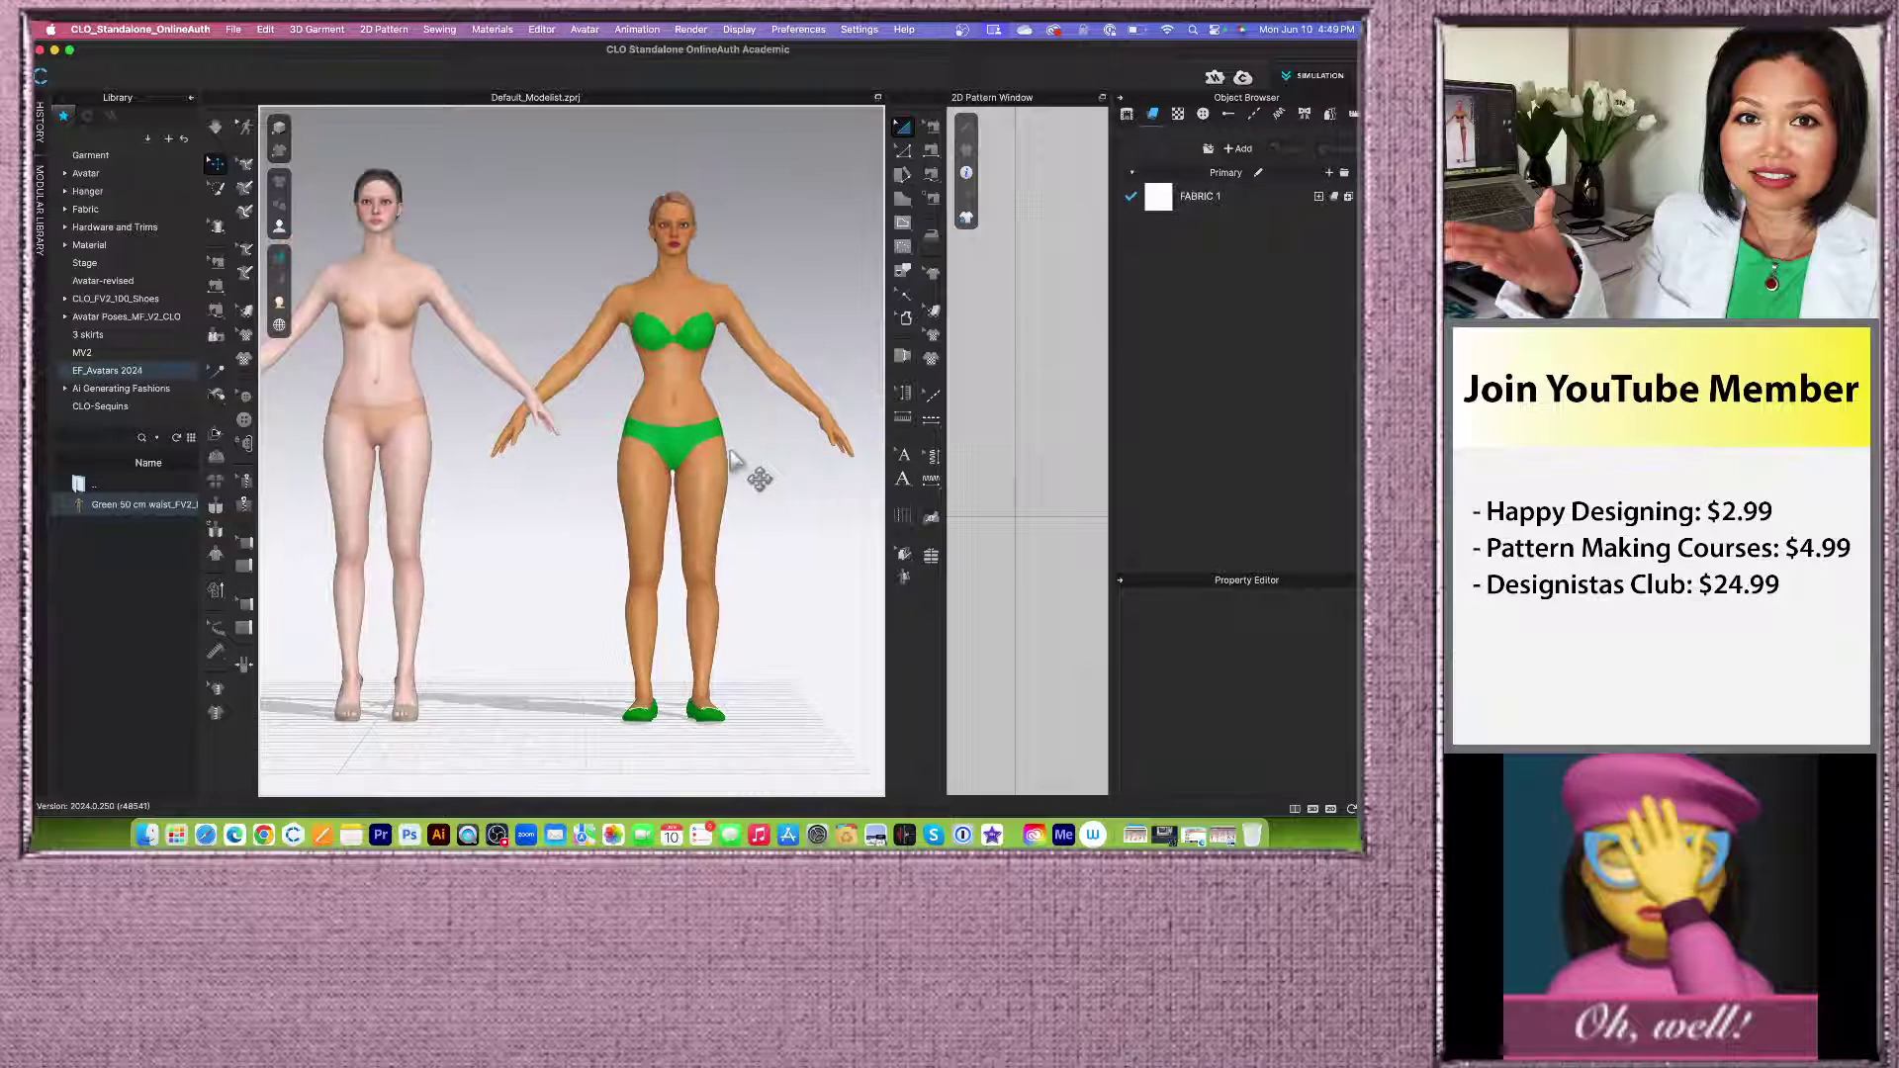
scroll(735, 455, down, 1)
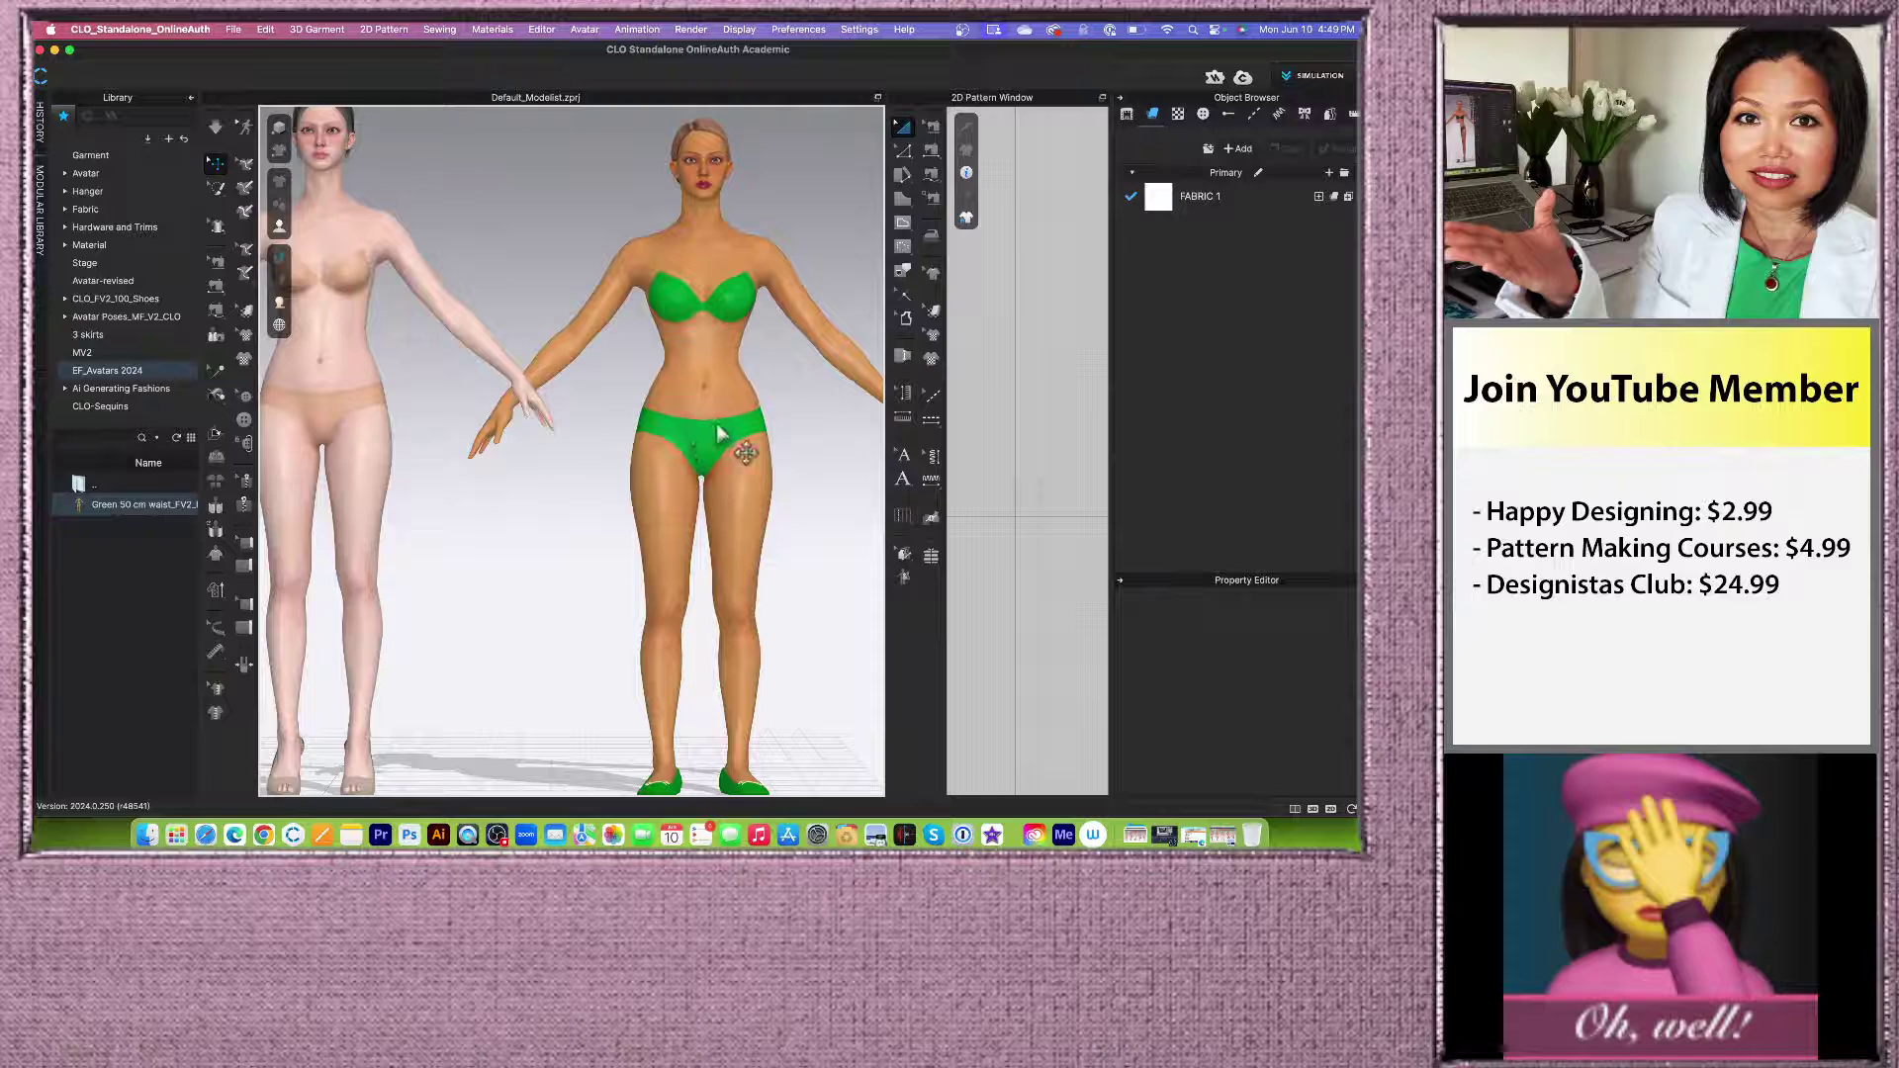
scroll(653, 423, down, 2)
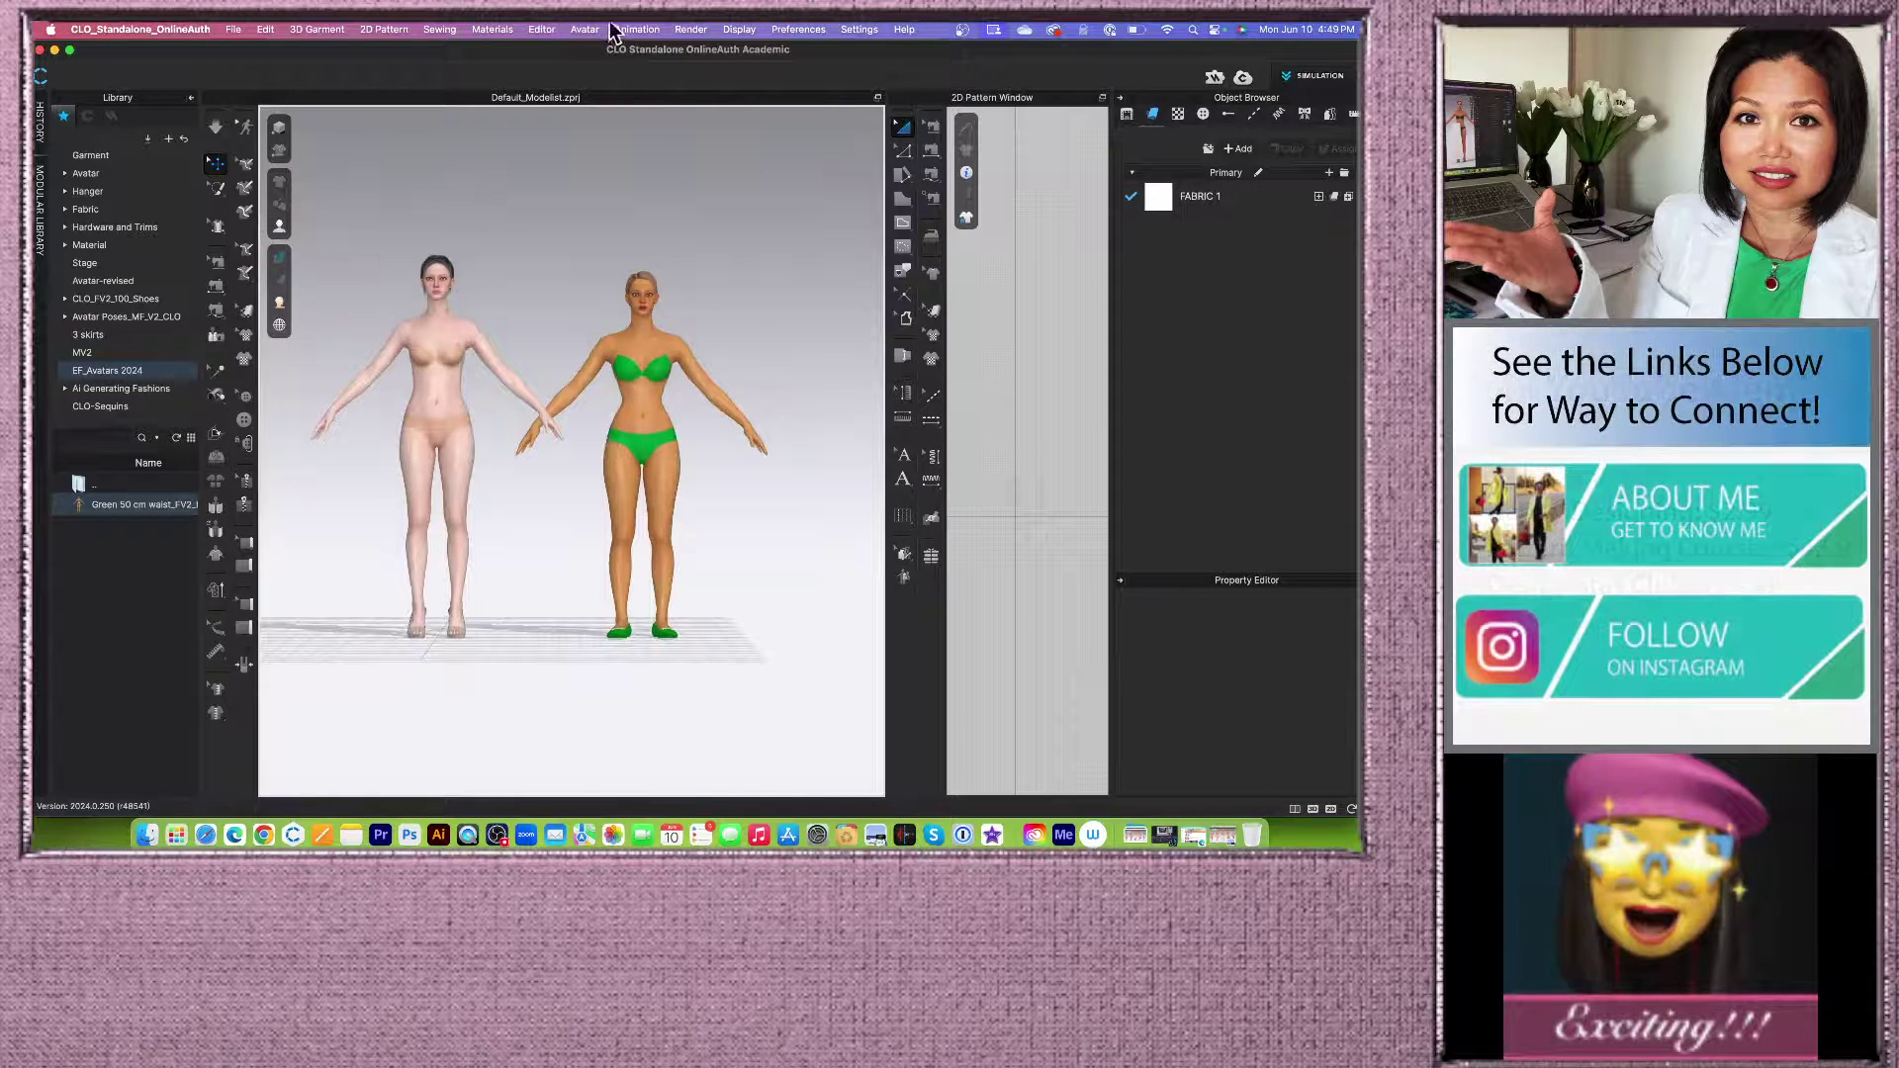
scroll(741, 524, up, 2)
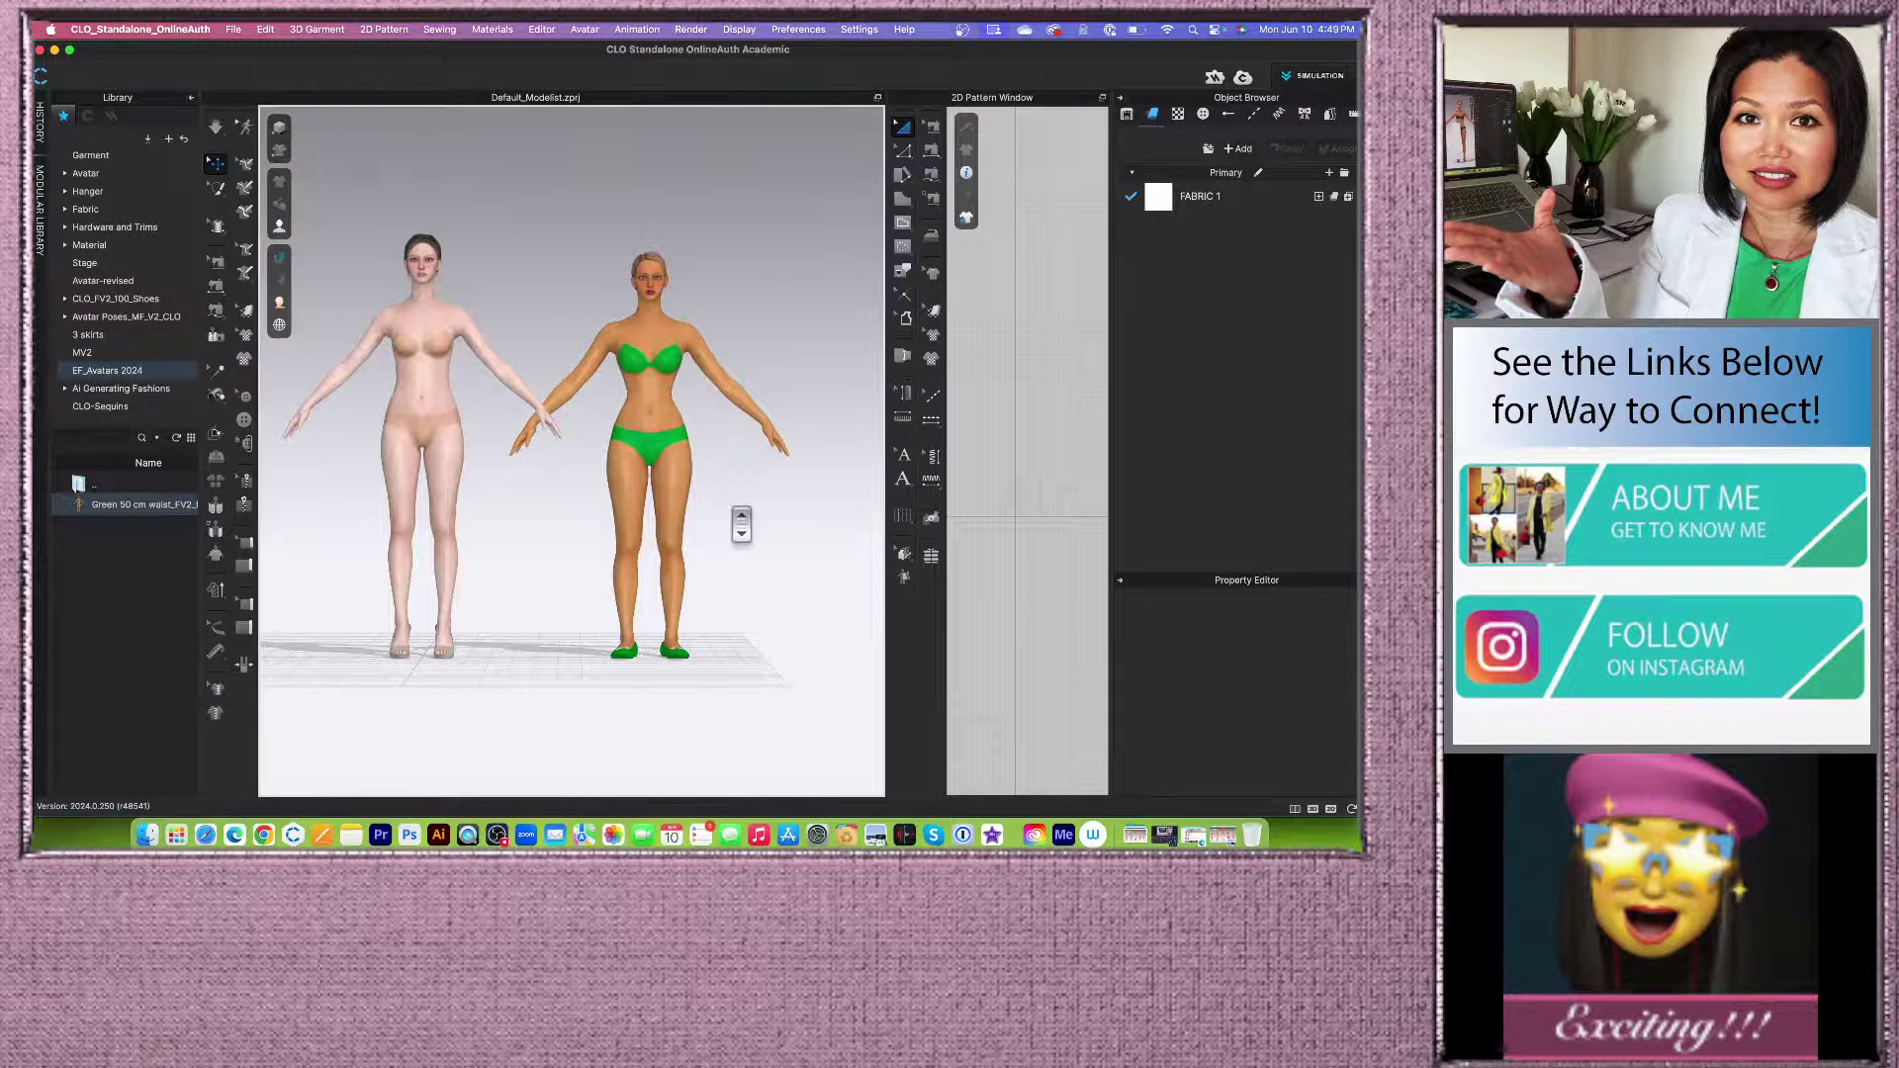
Step: Inspect the avatar in the green bikini next to FV2_Mia from a slight angle and from the front
click(689, 419)
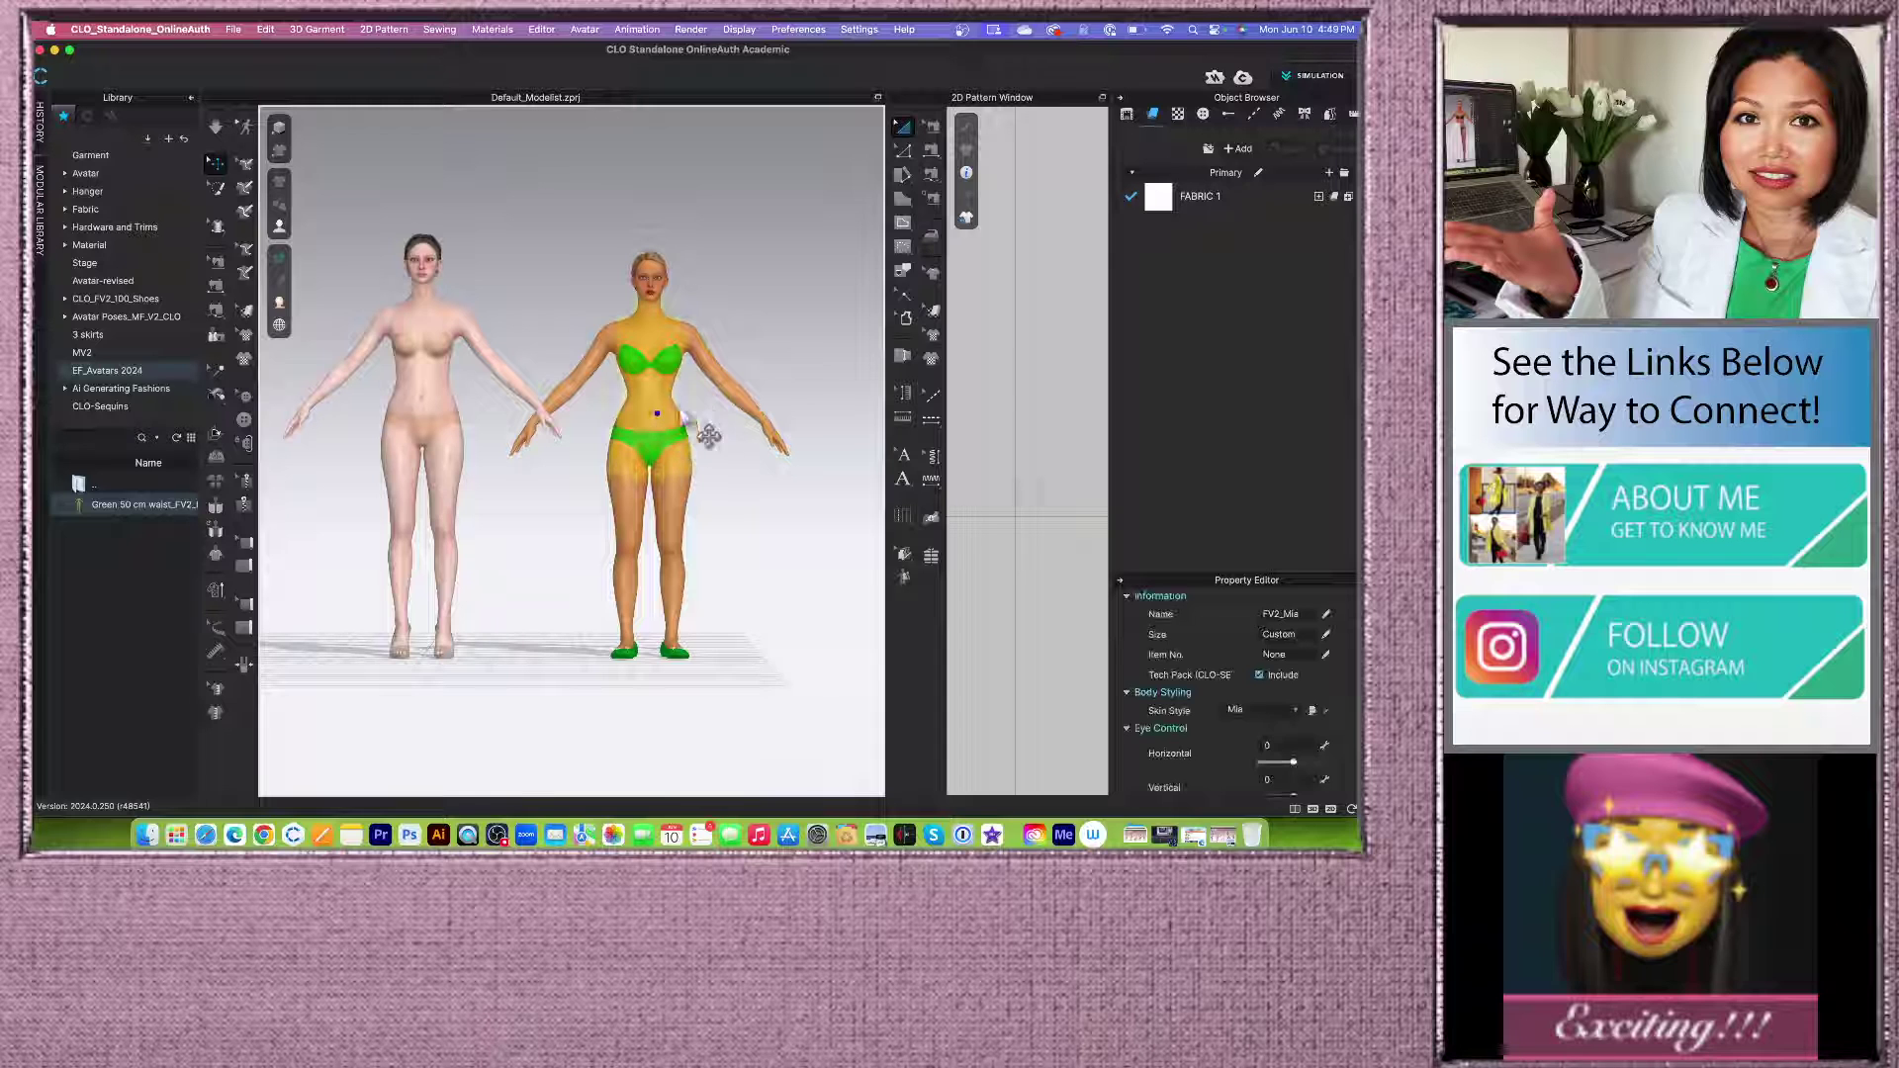
click(725, 525)
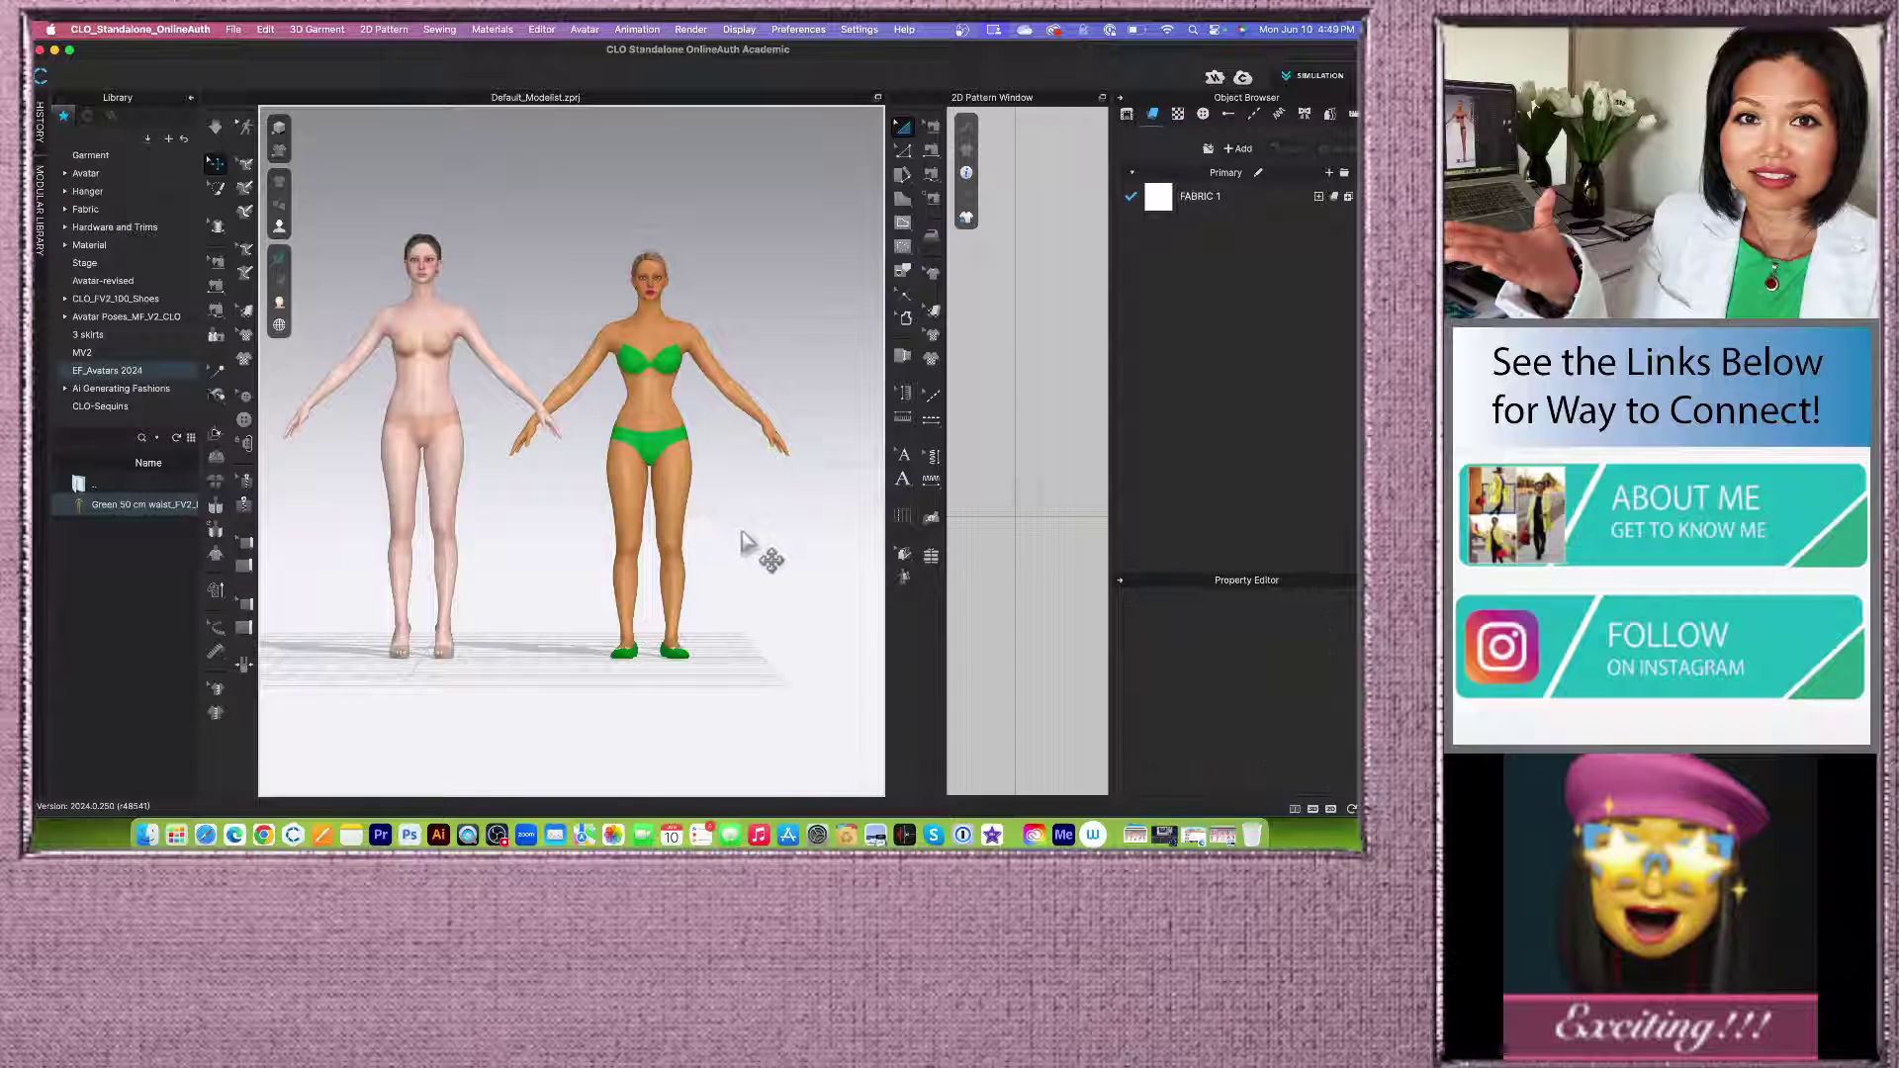
right_drag(742, 532, 686, 461)
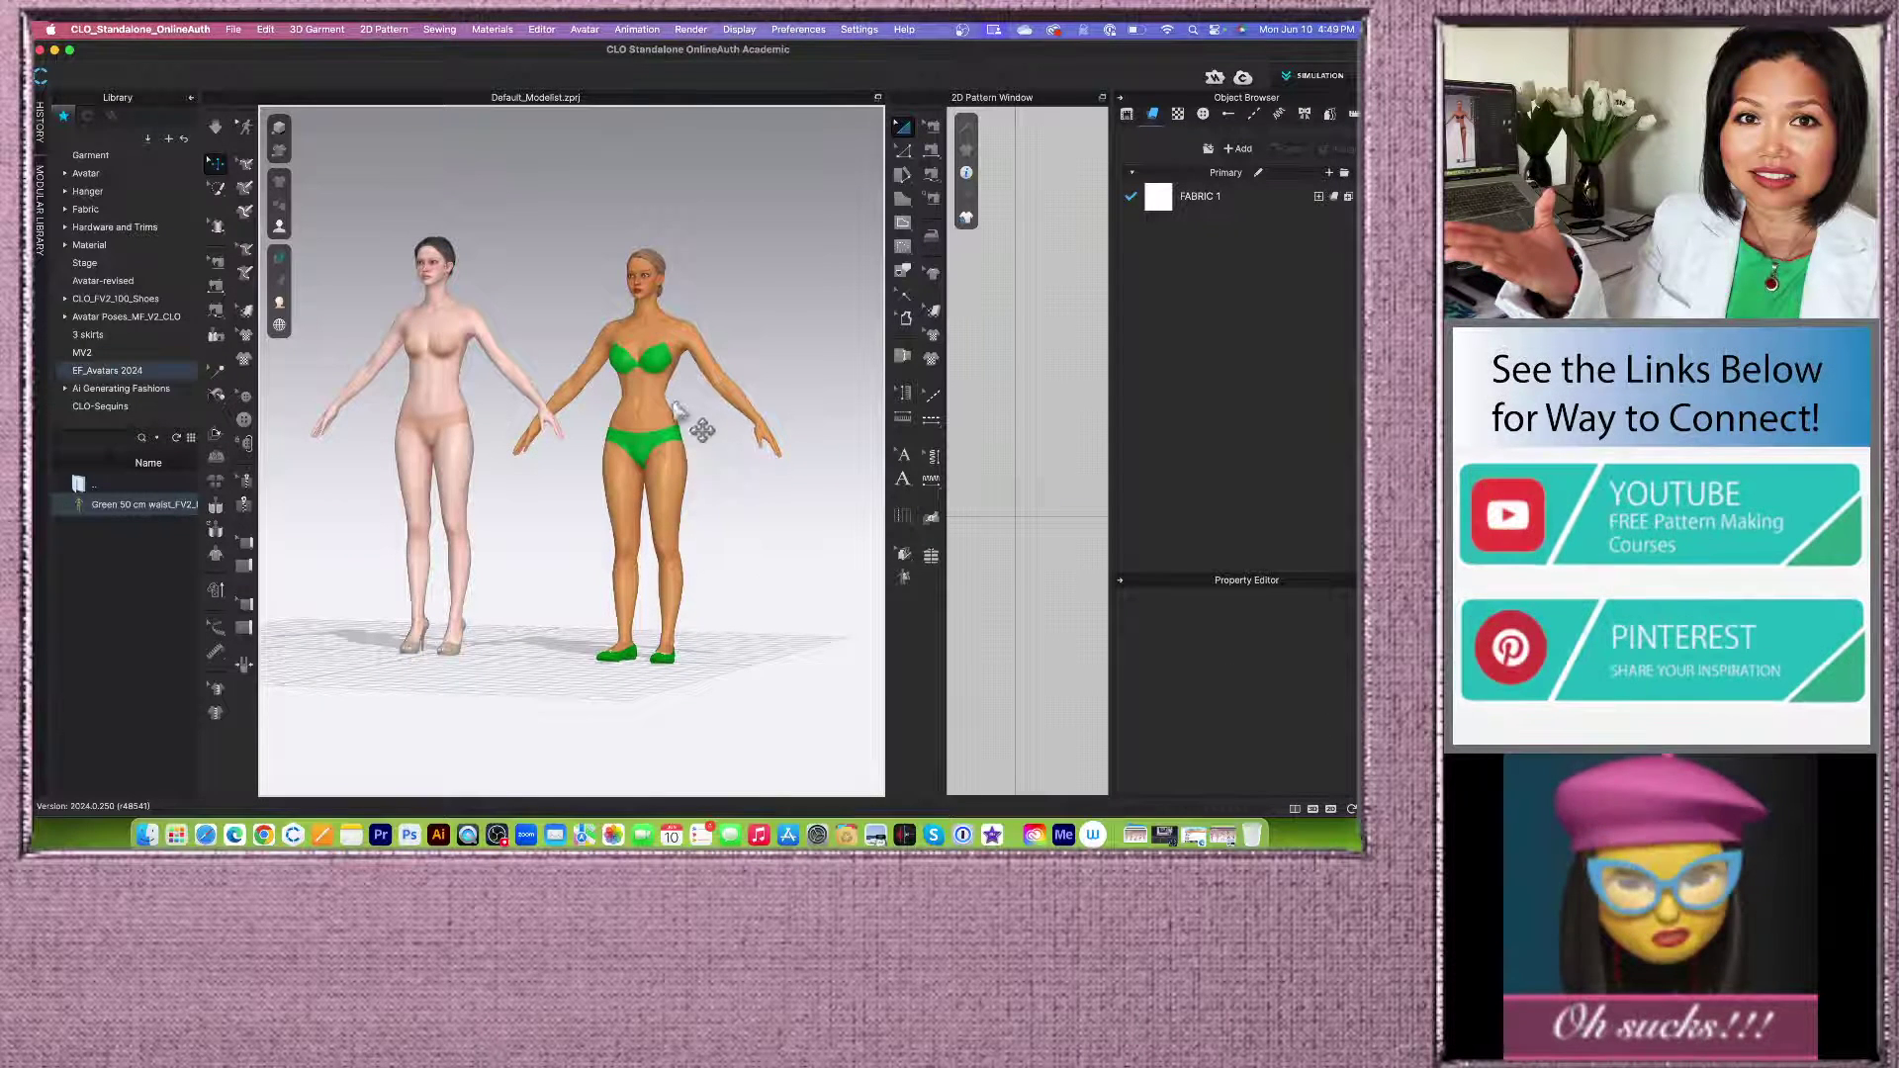
scroll(693, 425, up, 5)
scroll(717, 341, down, 3)
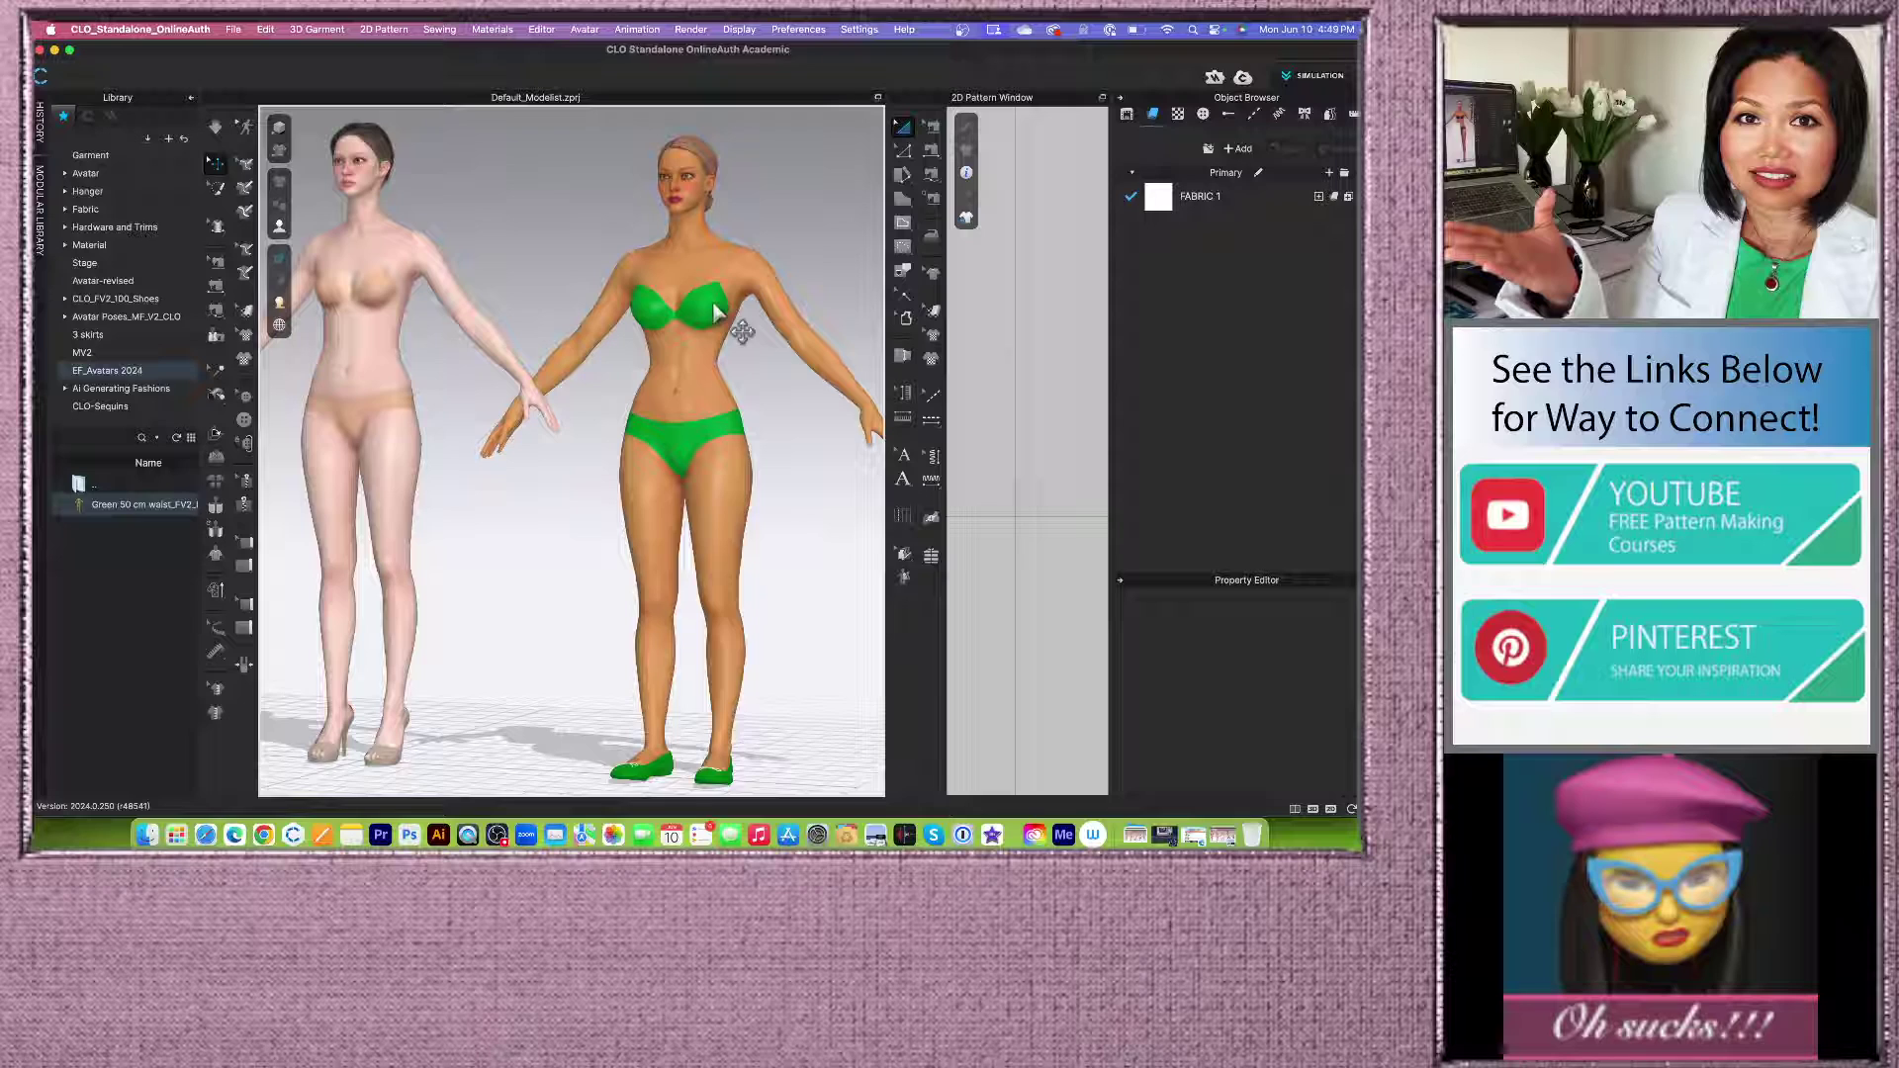
scroll(551, 356, down, 2)
scroll(534, 352, down, 2)
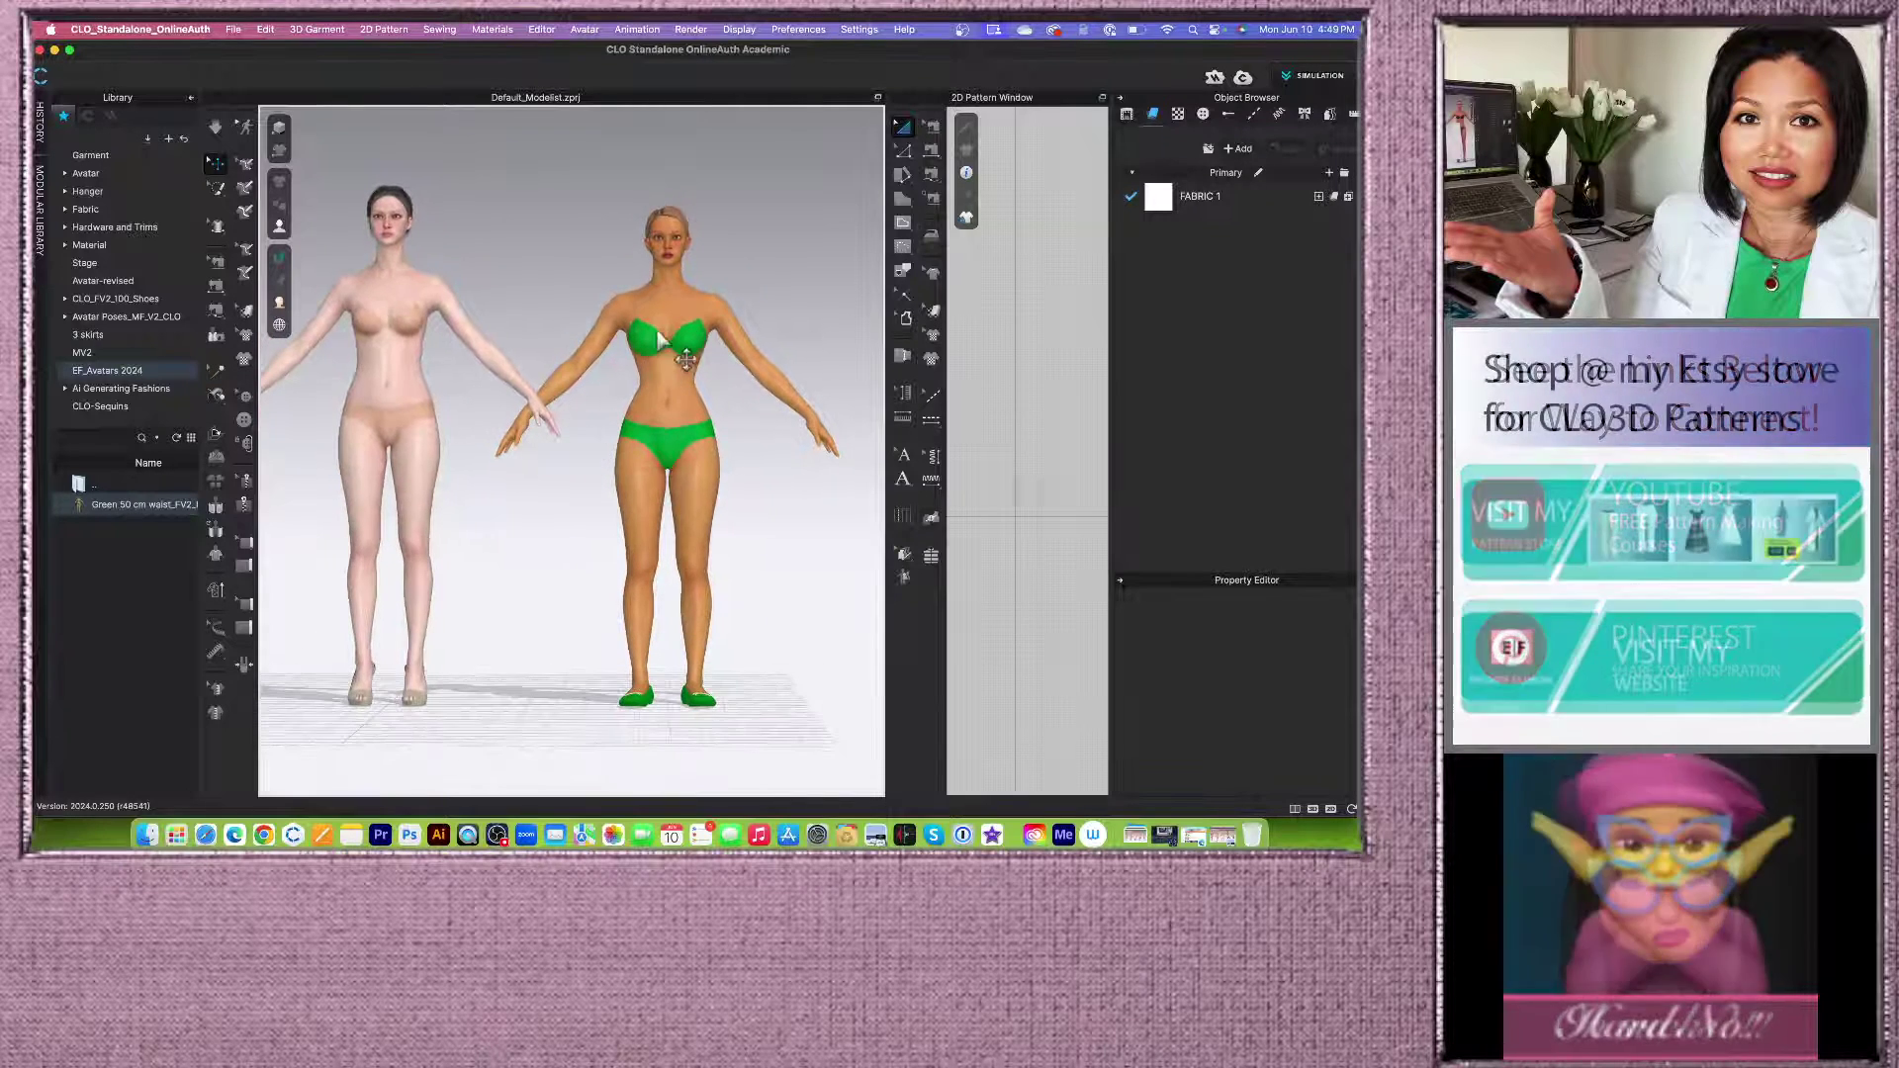
Step: Examine the green-bikini avatar's bust, waist and hips up close, and compare them with FV2_Mia's figure
scroll(685, 337, up, 2)
scroll(712, 297, up, 4)
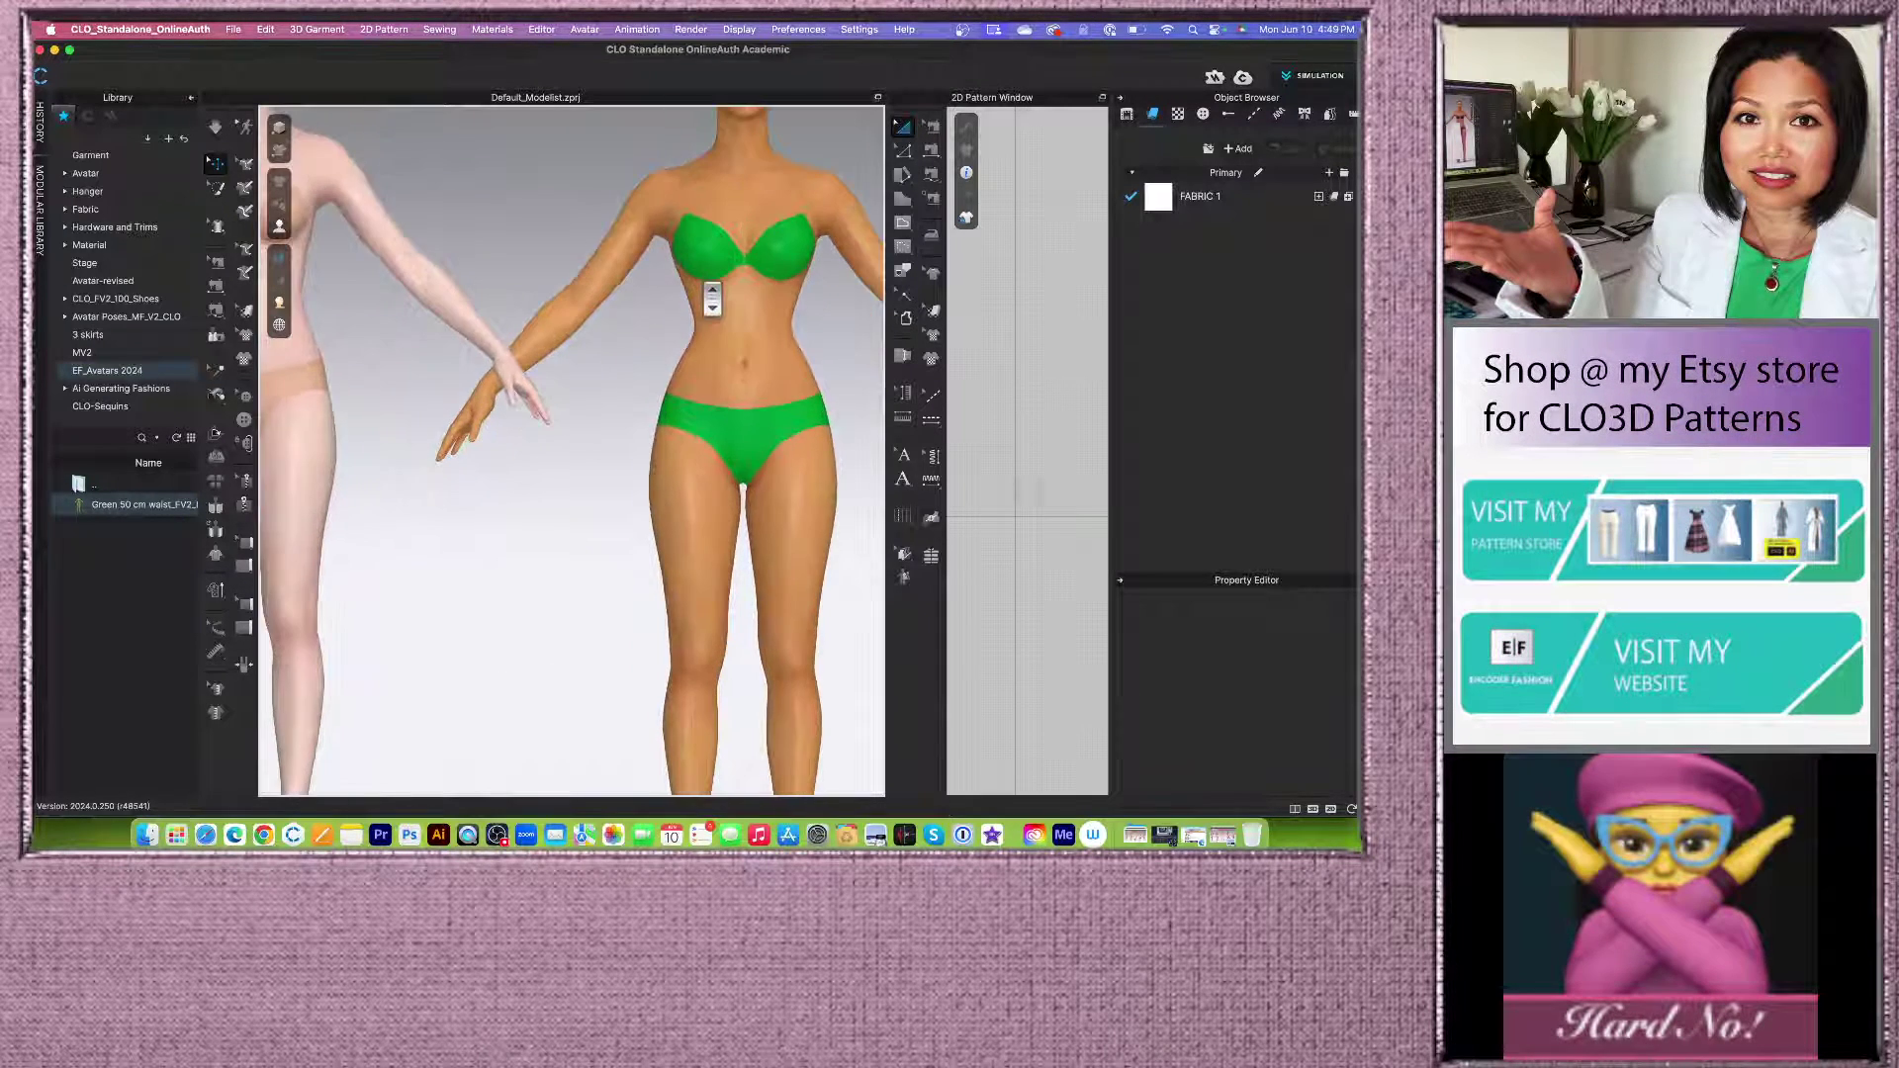
scroll(712, 296, down, 4)
scroll(449, 298, down, 1)
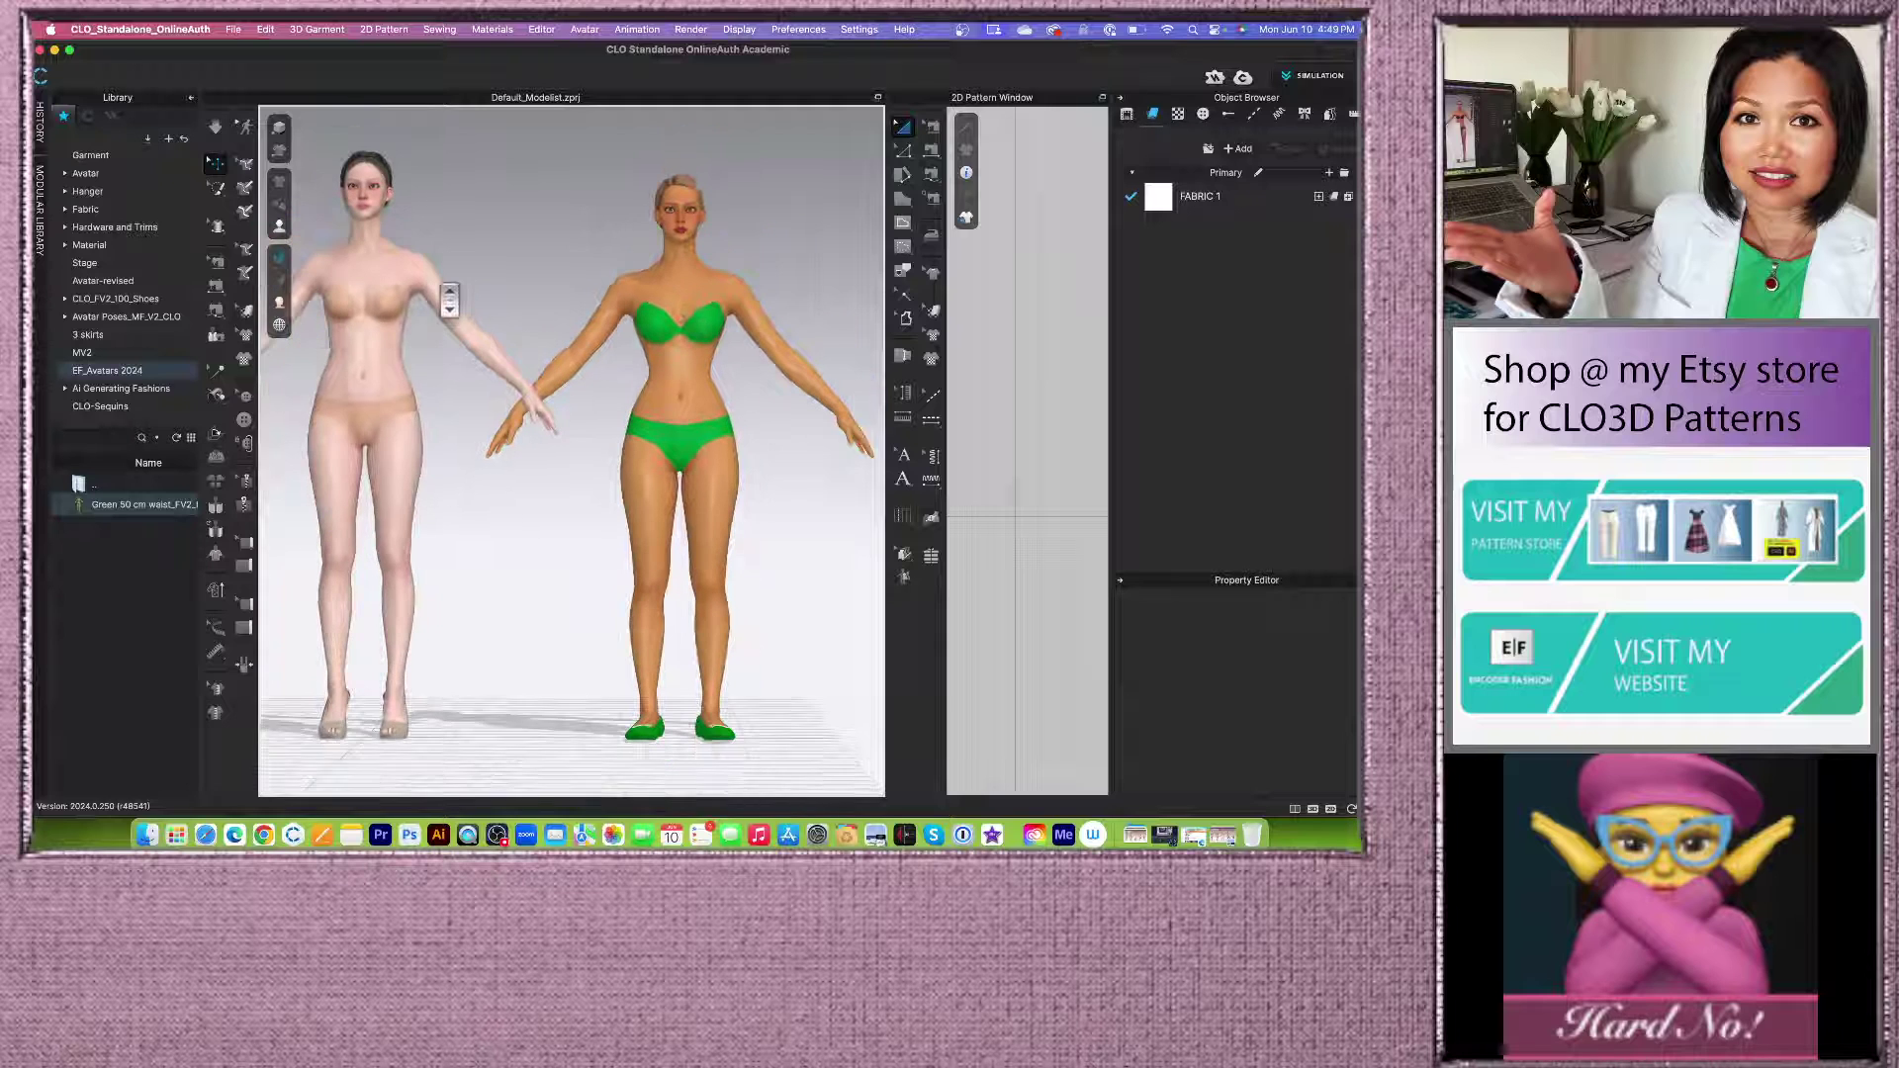
scroll(449, 299, down, 1)
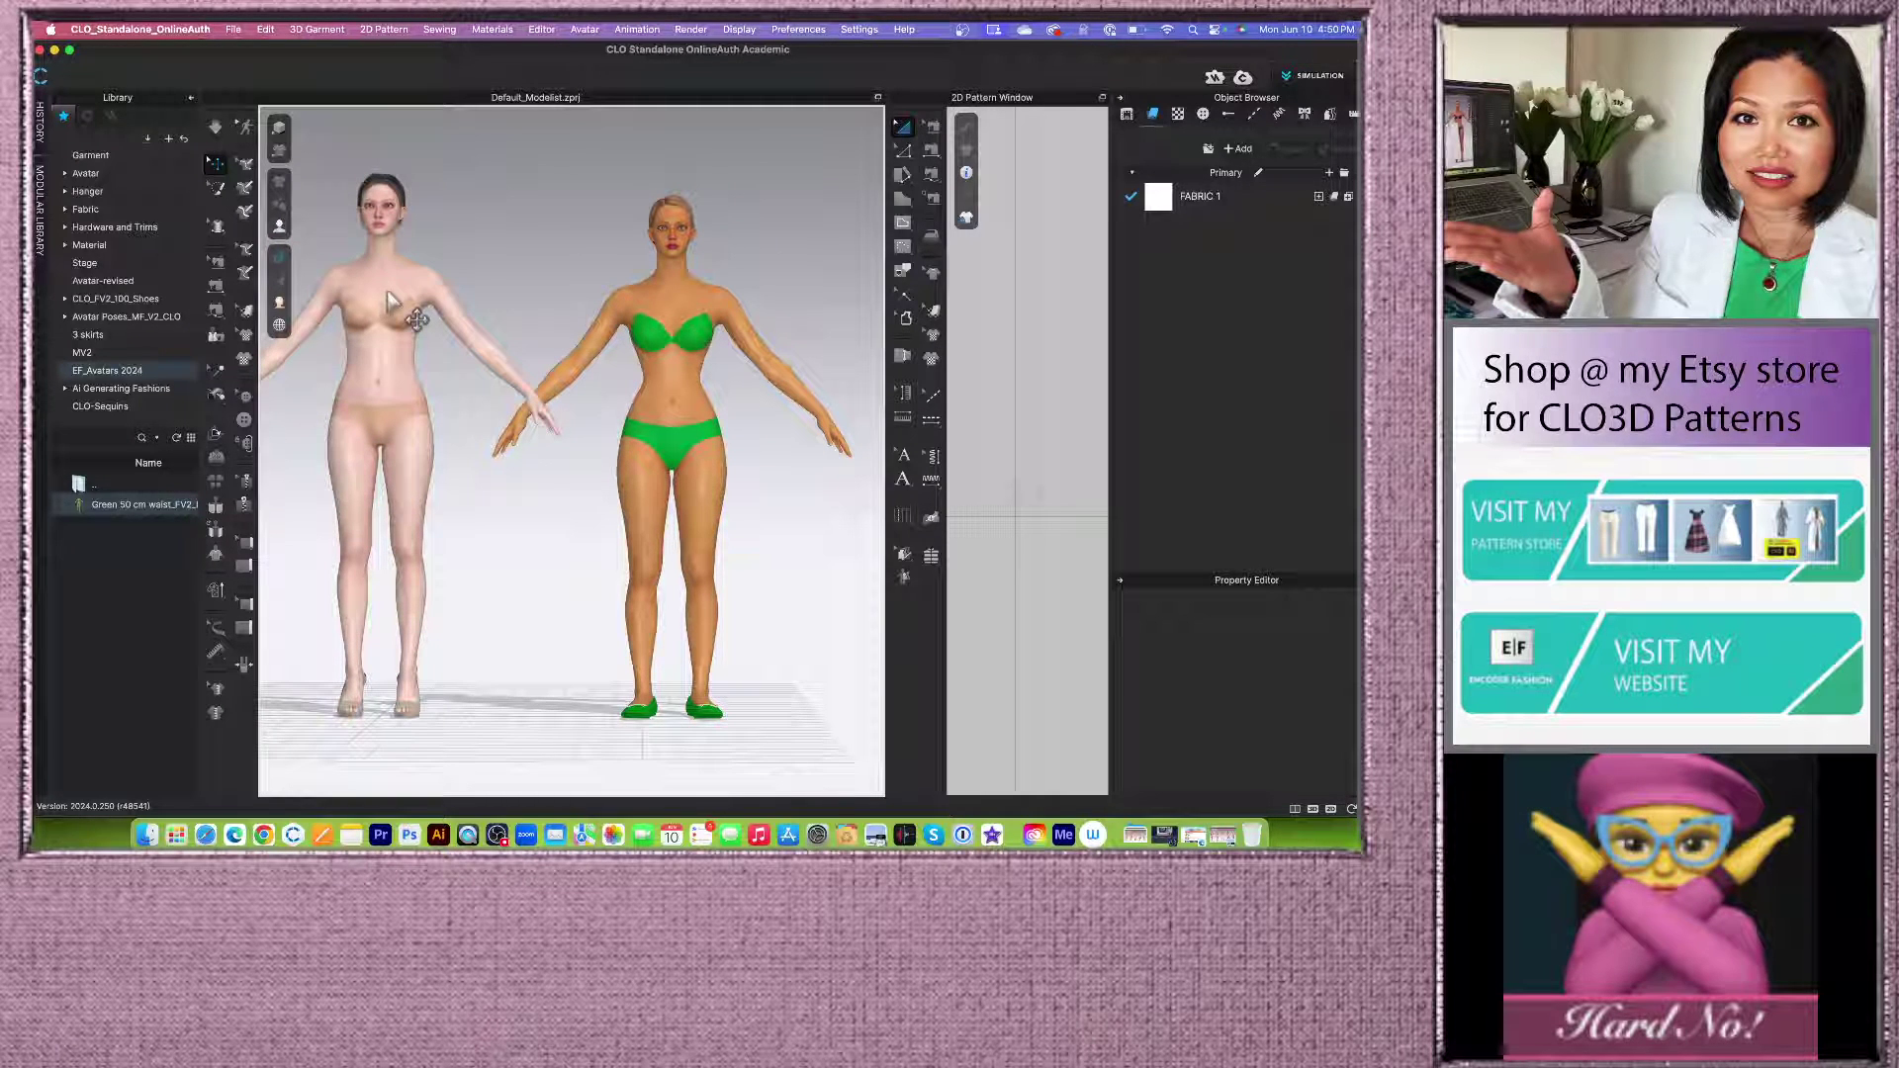
scroll(732, 198, up, 3)
scroll(747, 218, down, 3)
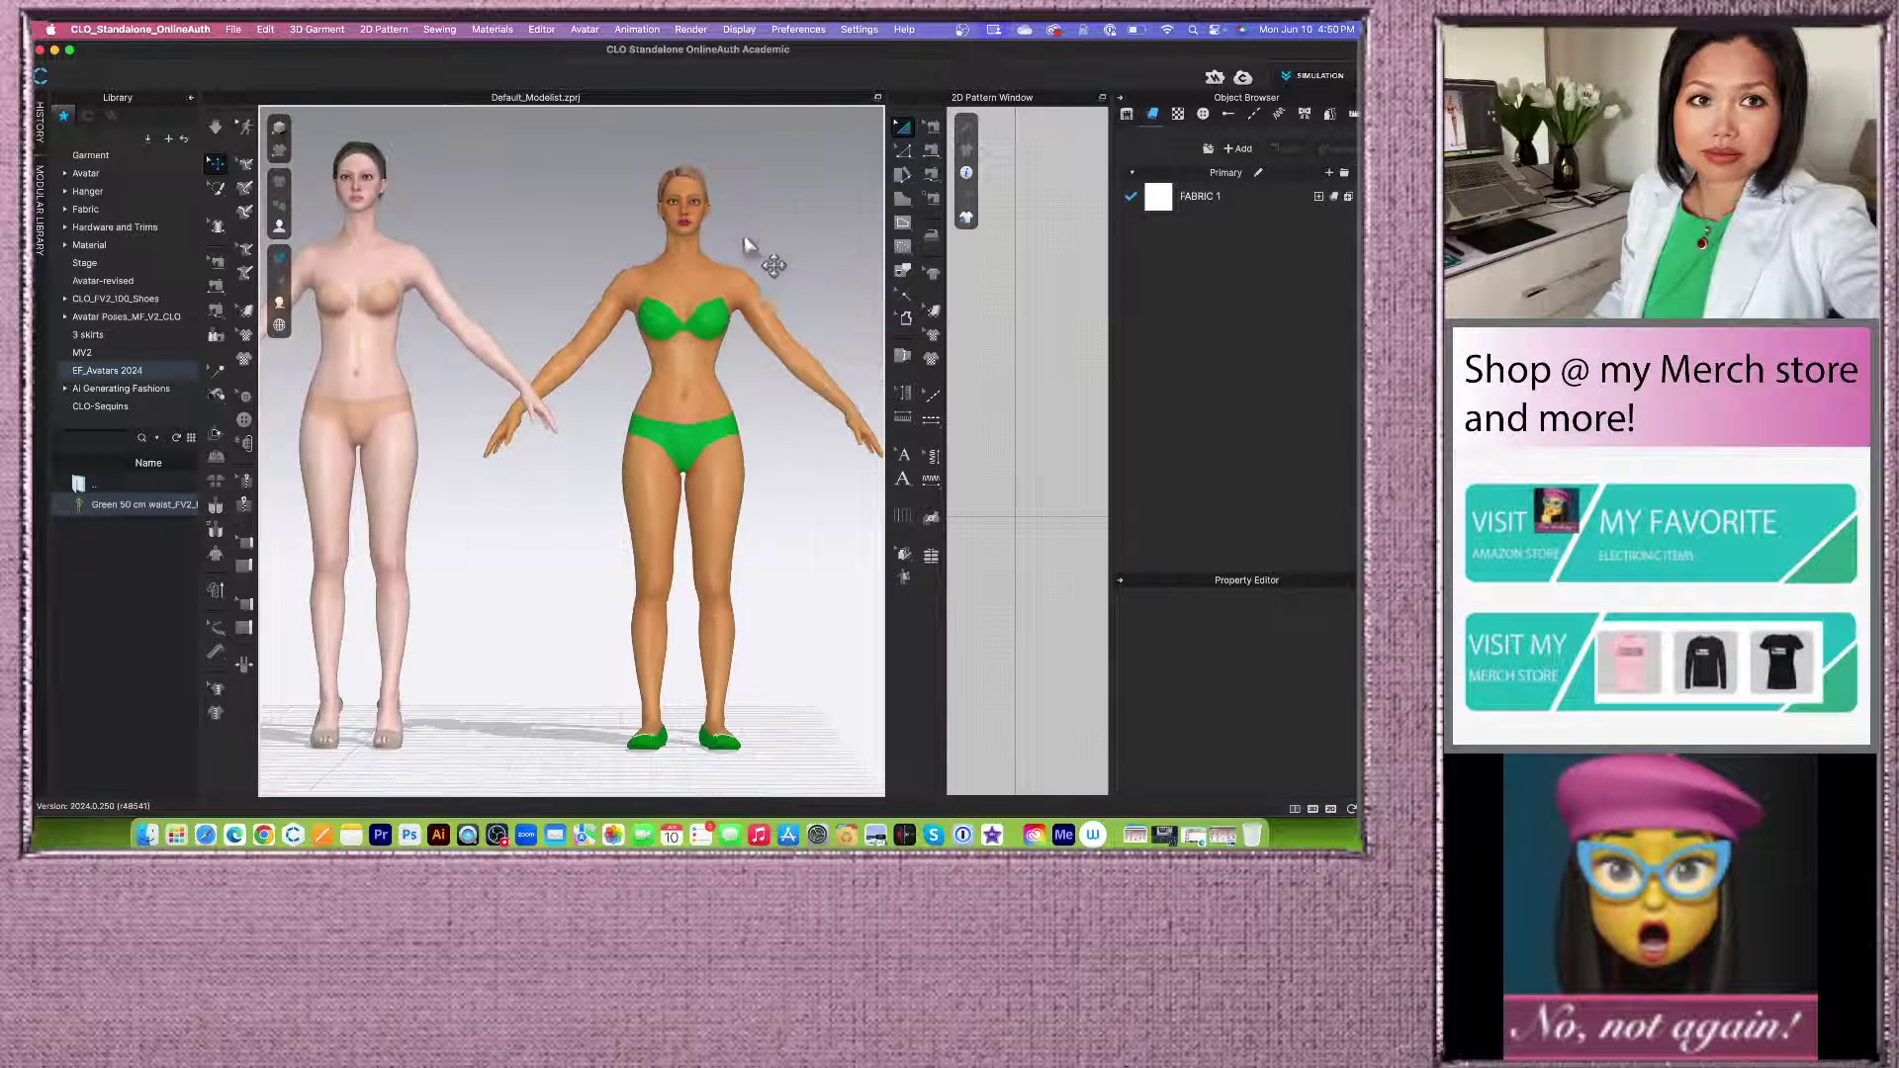
Step: Check the green-bikini avatar's head and upper body against FV2_Mia, up close and at full length
scroll(762, 181, up, 3)
scroll(761, 176, up, 3)
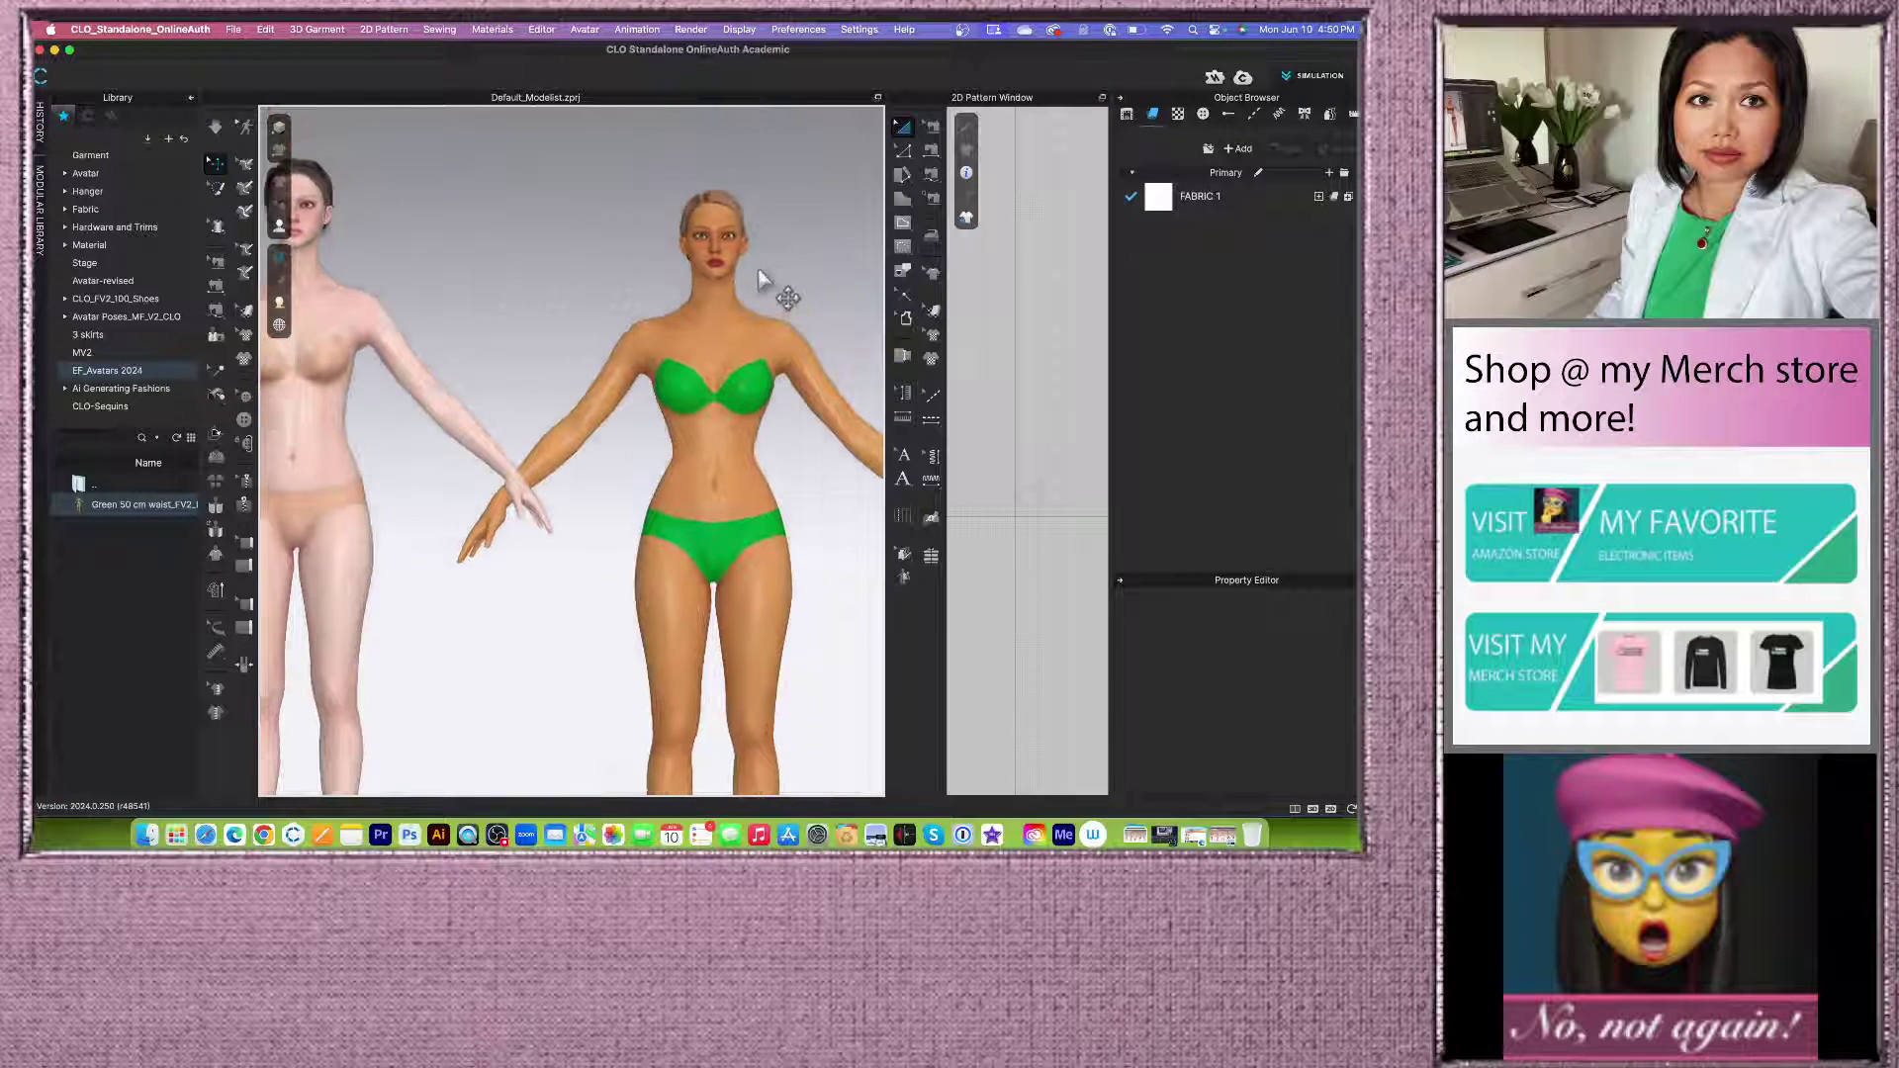
scroll(831, 200, down, 3)
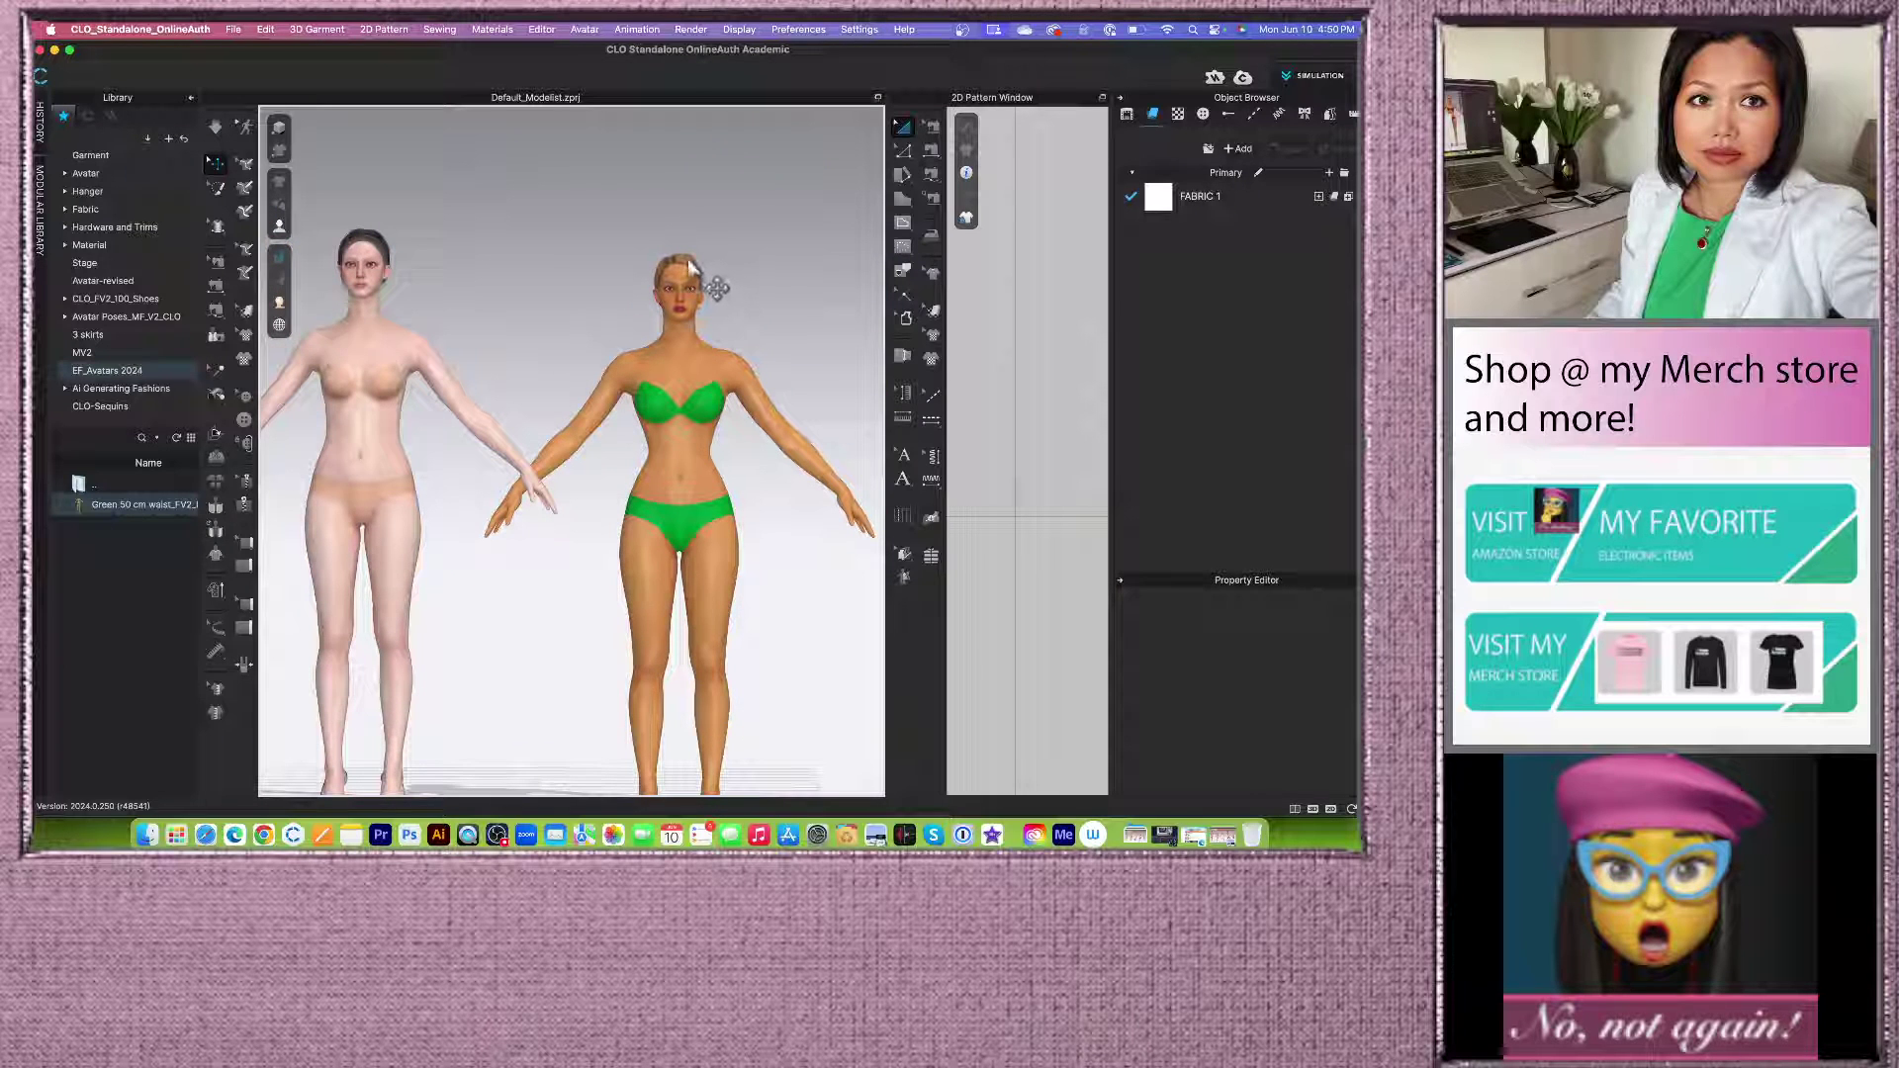
scroll(689, 265, down, 3)
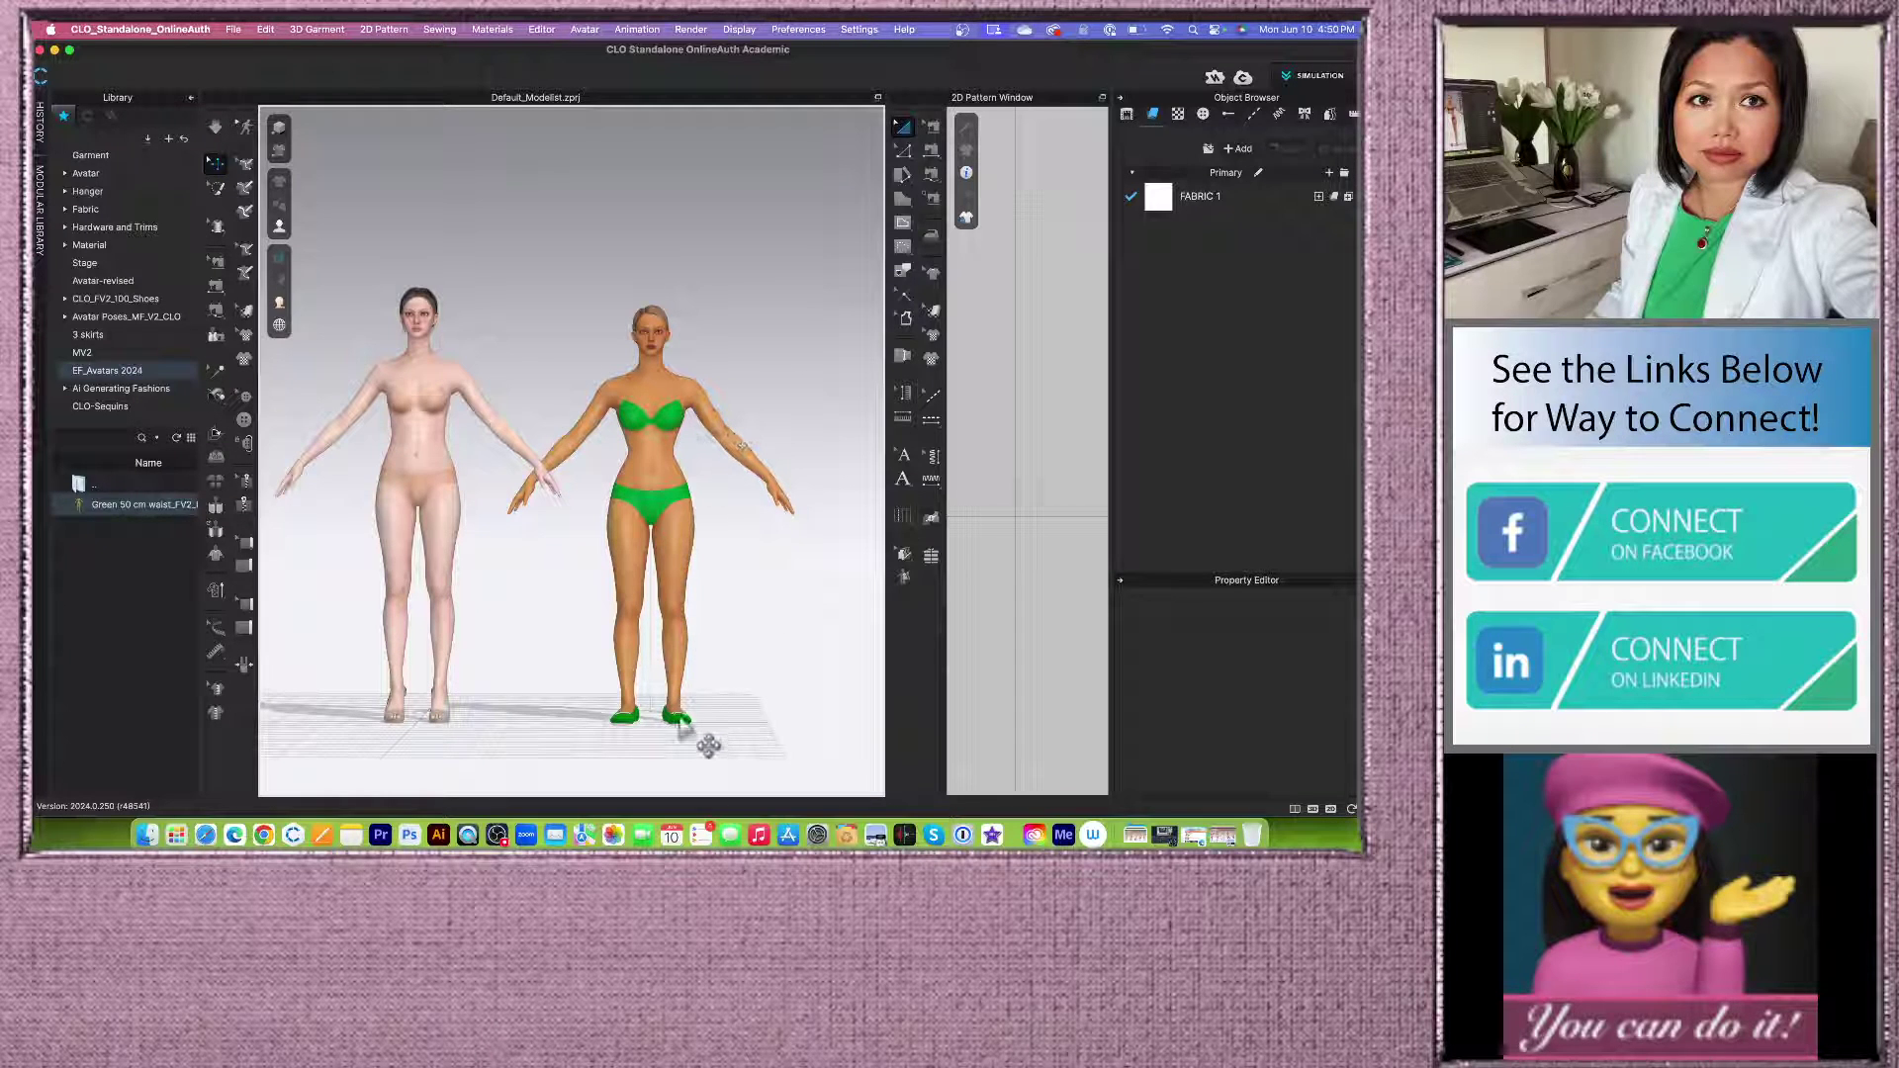
Step: Examine the green flat shoes and lower legs of the 50 cm waist avatar up close
scroll(752, 713, up, 5)
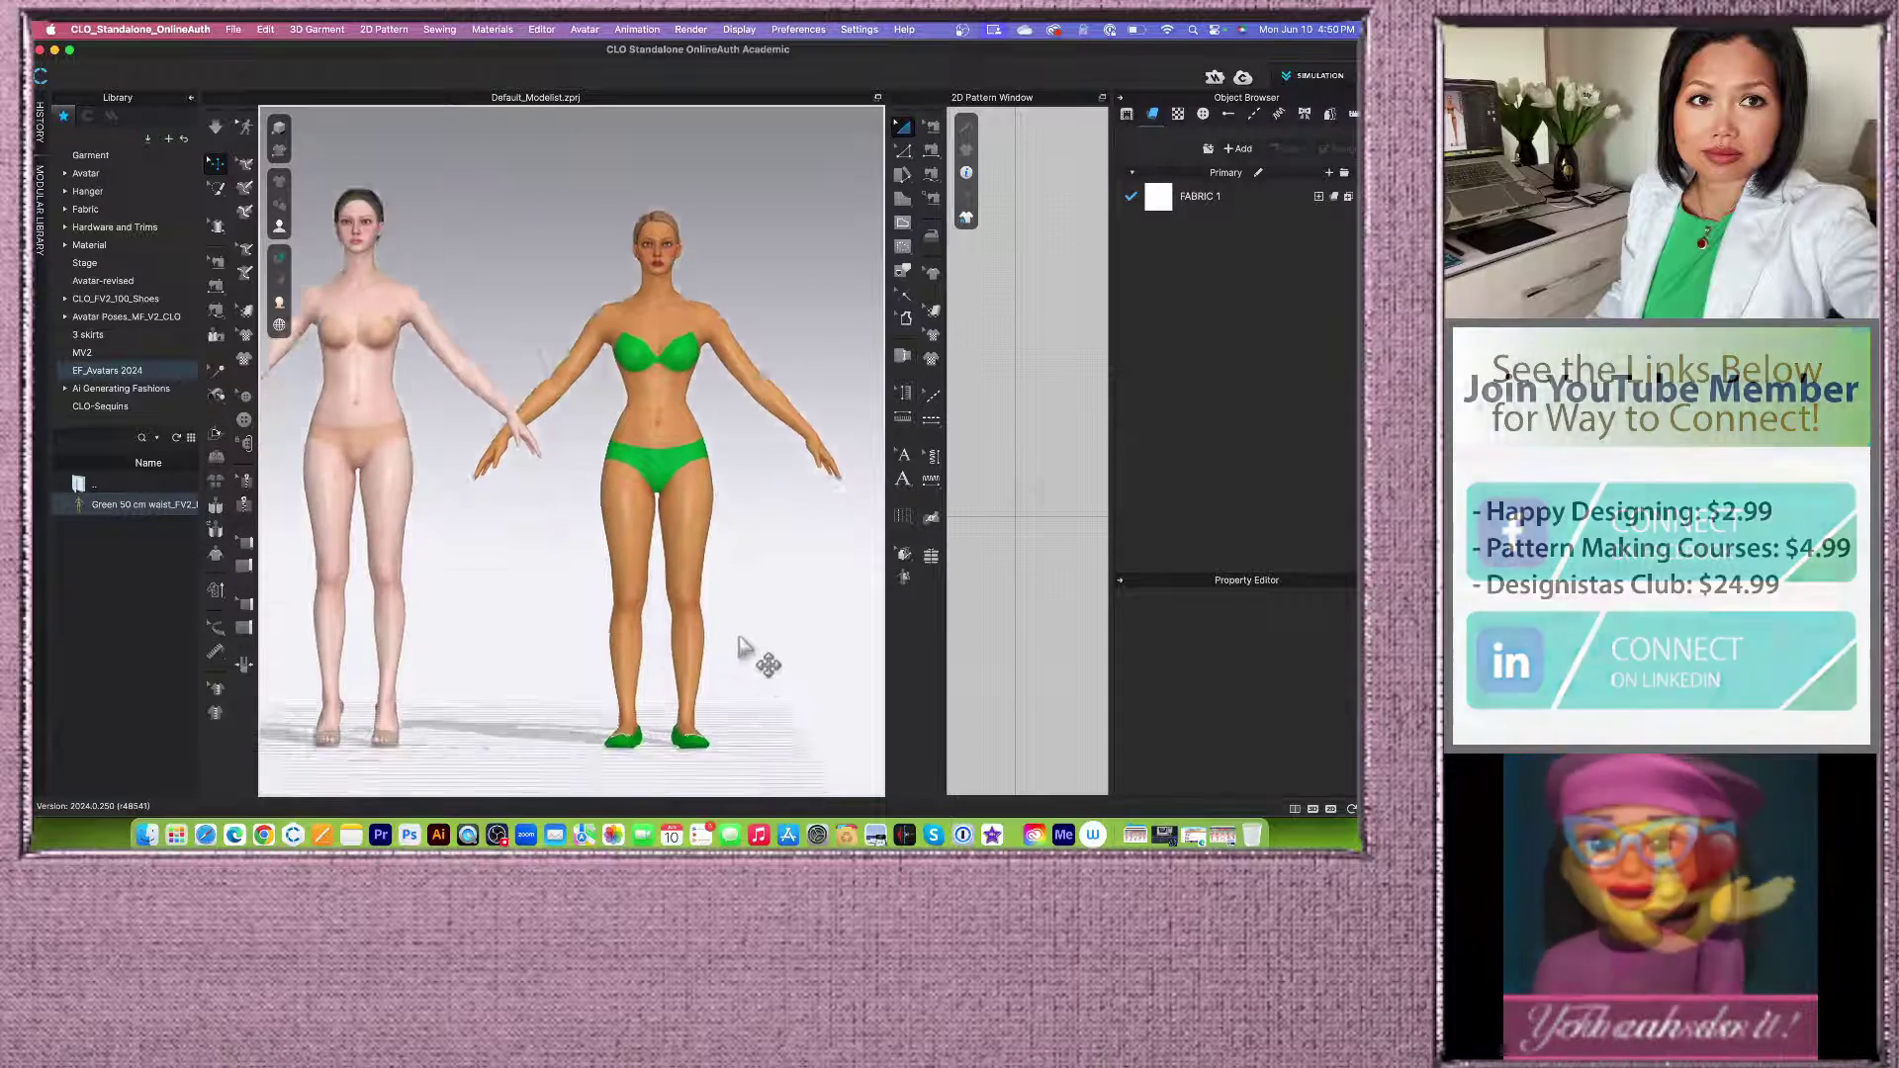
scroll(691, 617, up, 5)
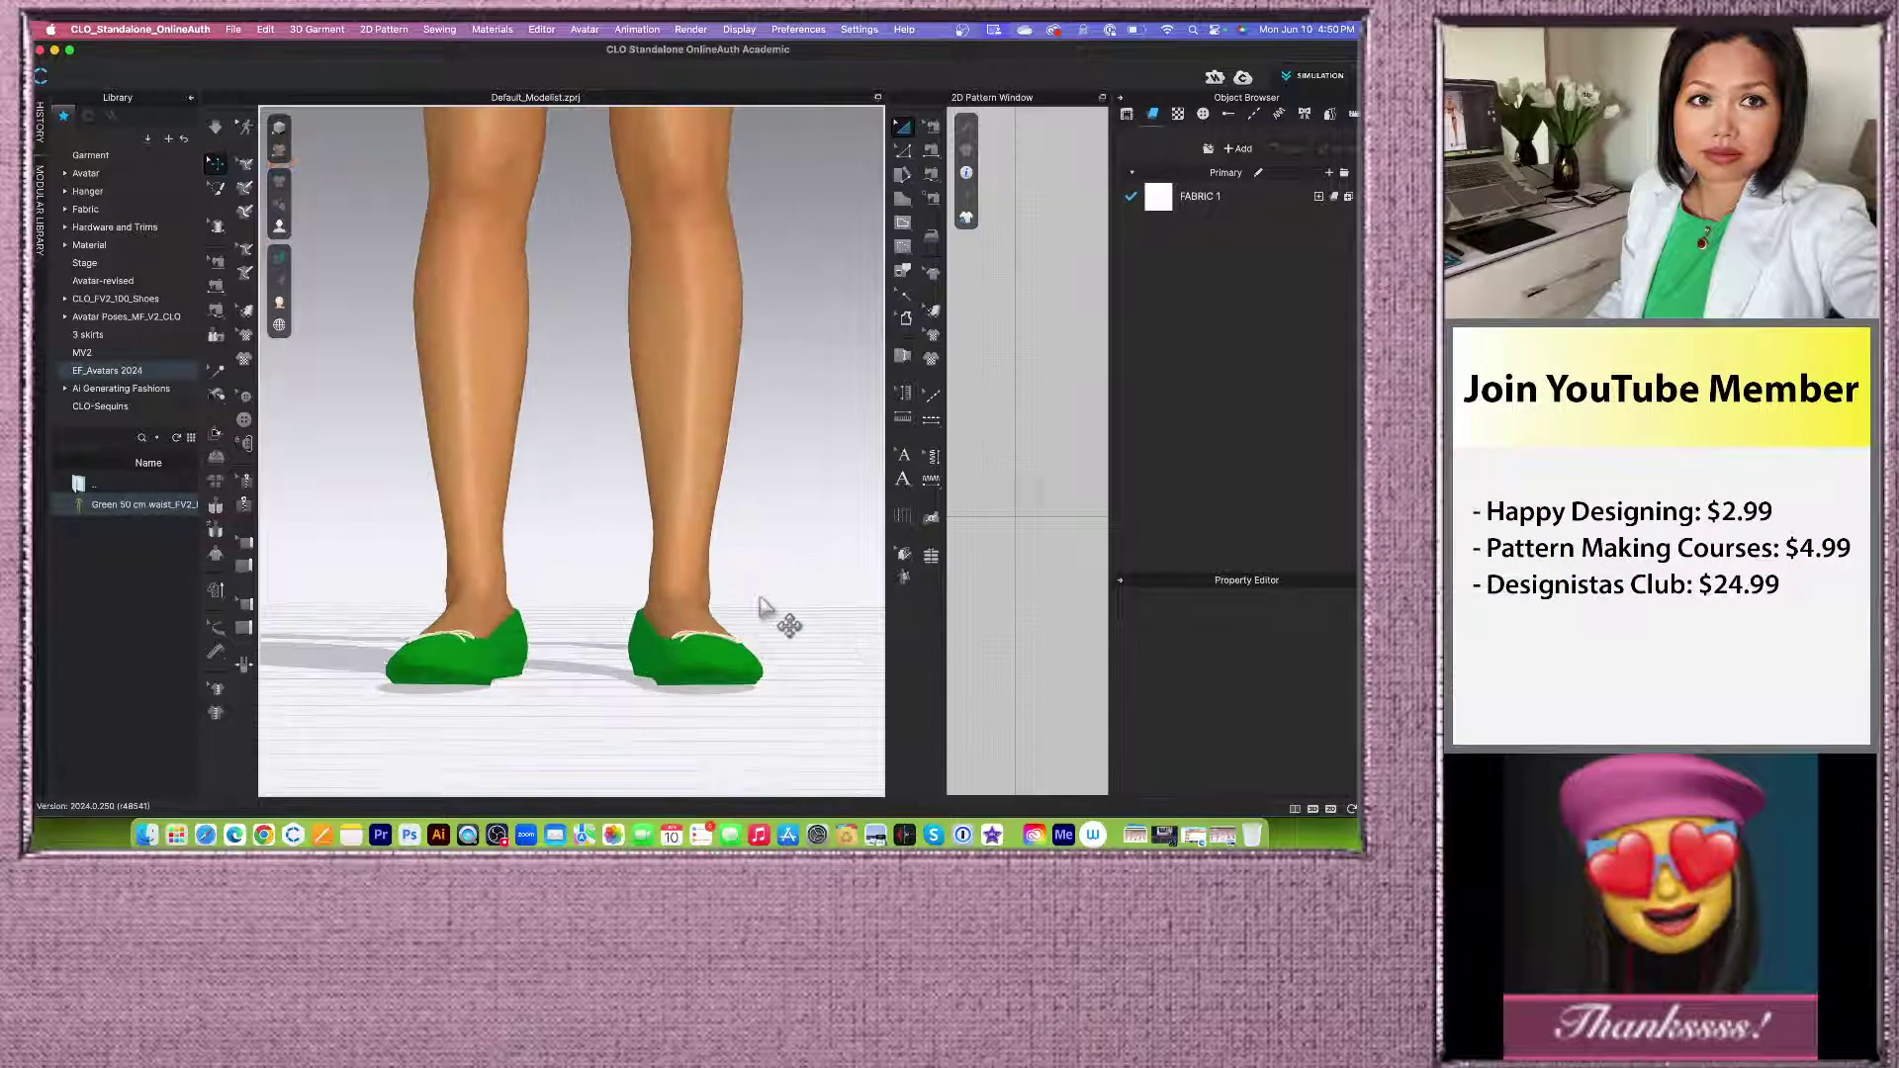
scroll(696, 559, up, 4)
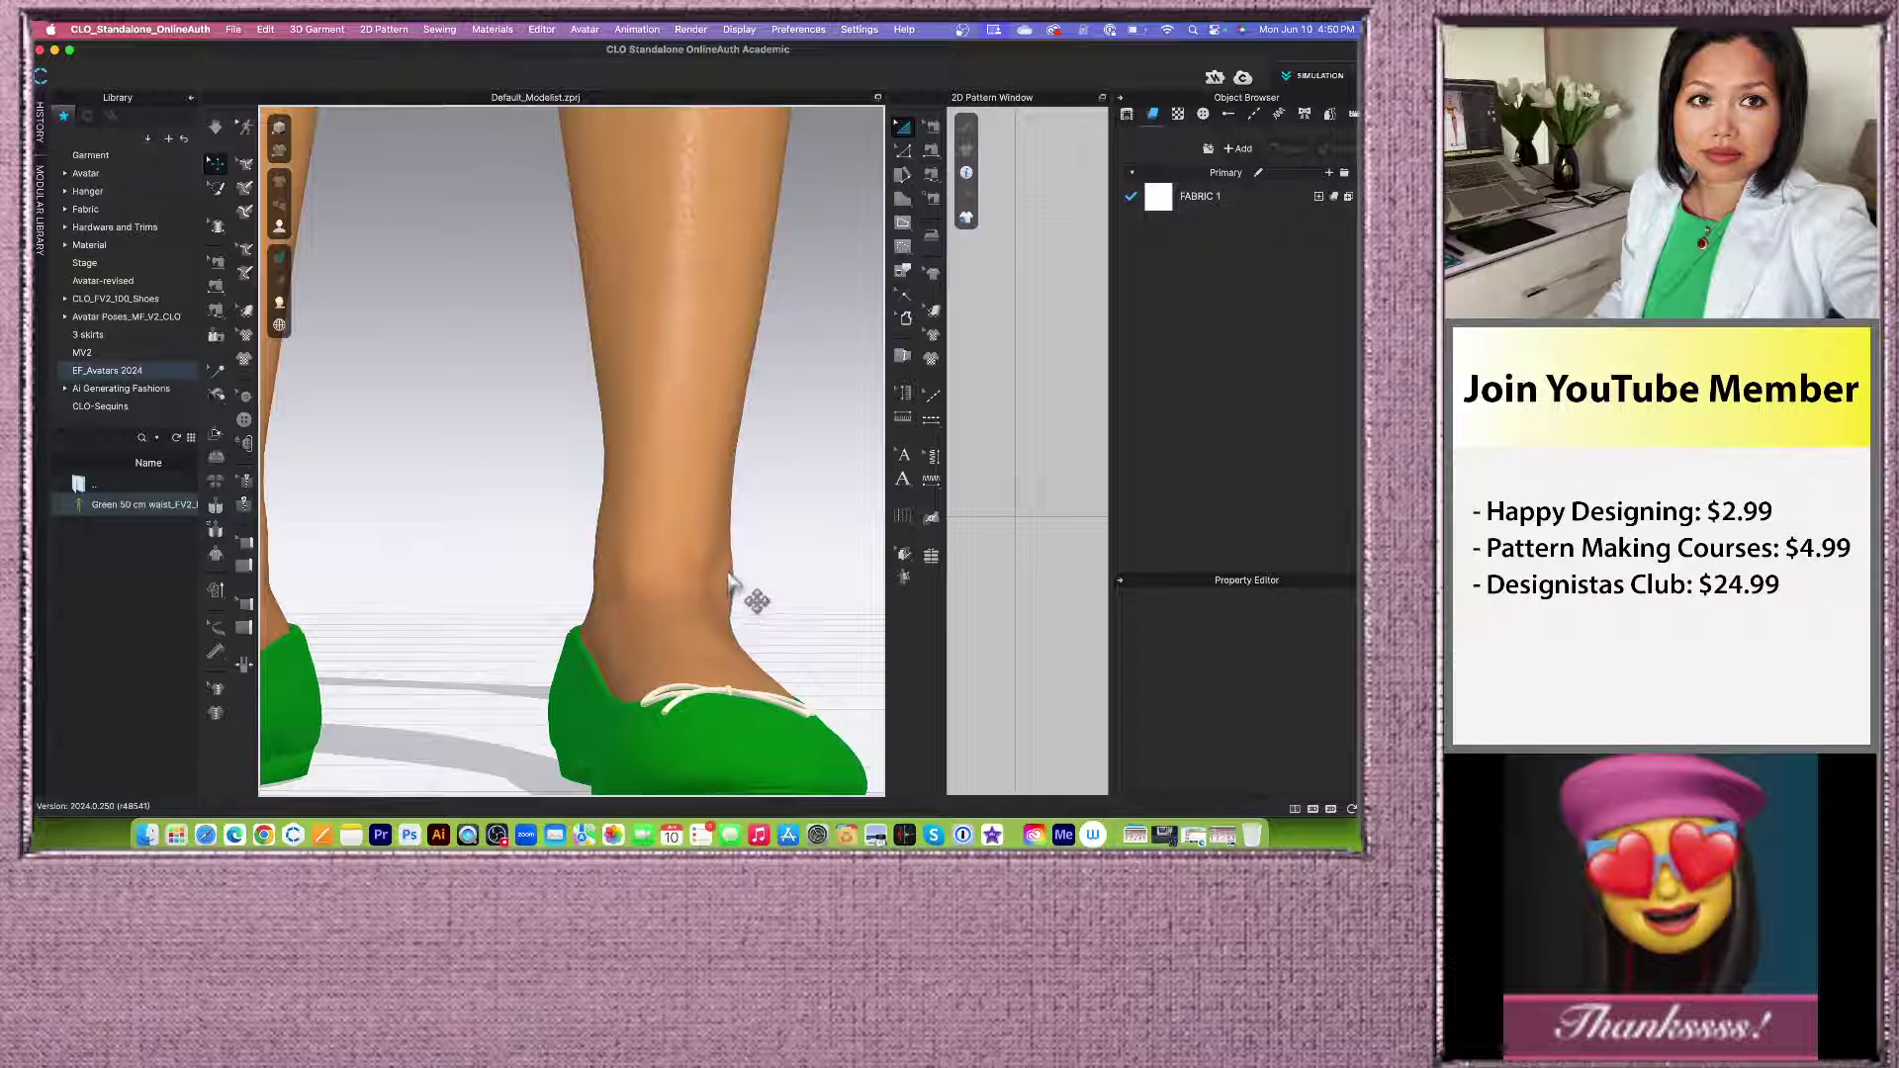
scroll(729, 564, down, 3)
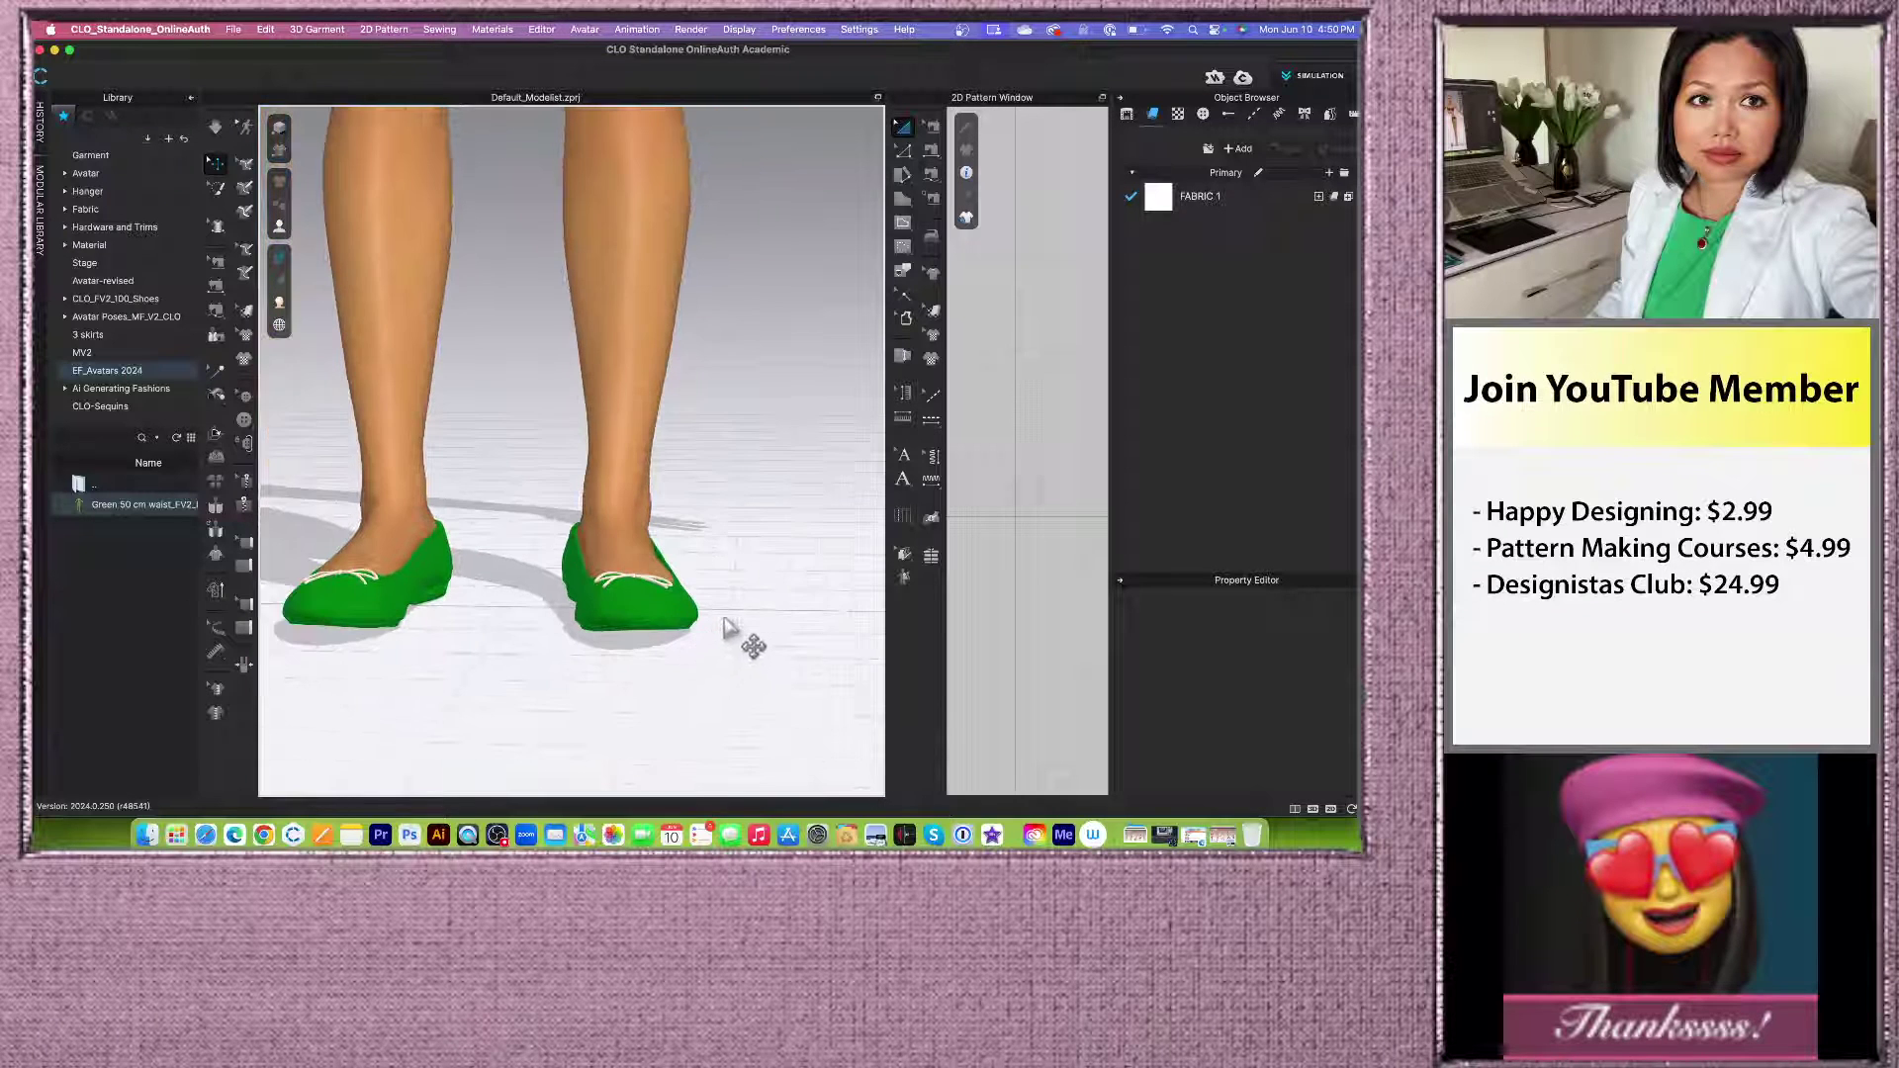
scroll(729, 560, up, 2)
scroll(721, 563, down, 5)
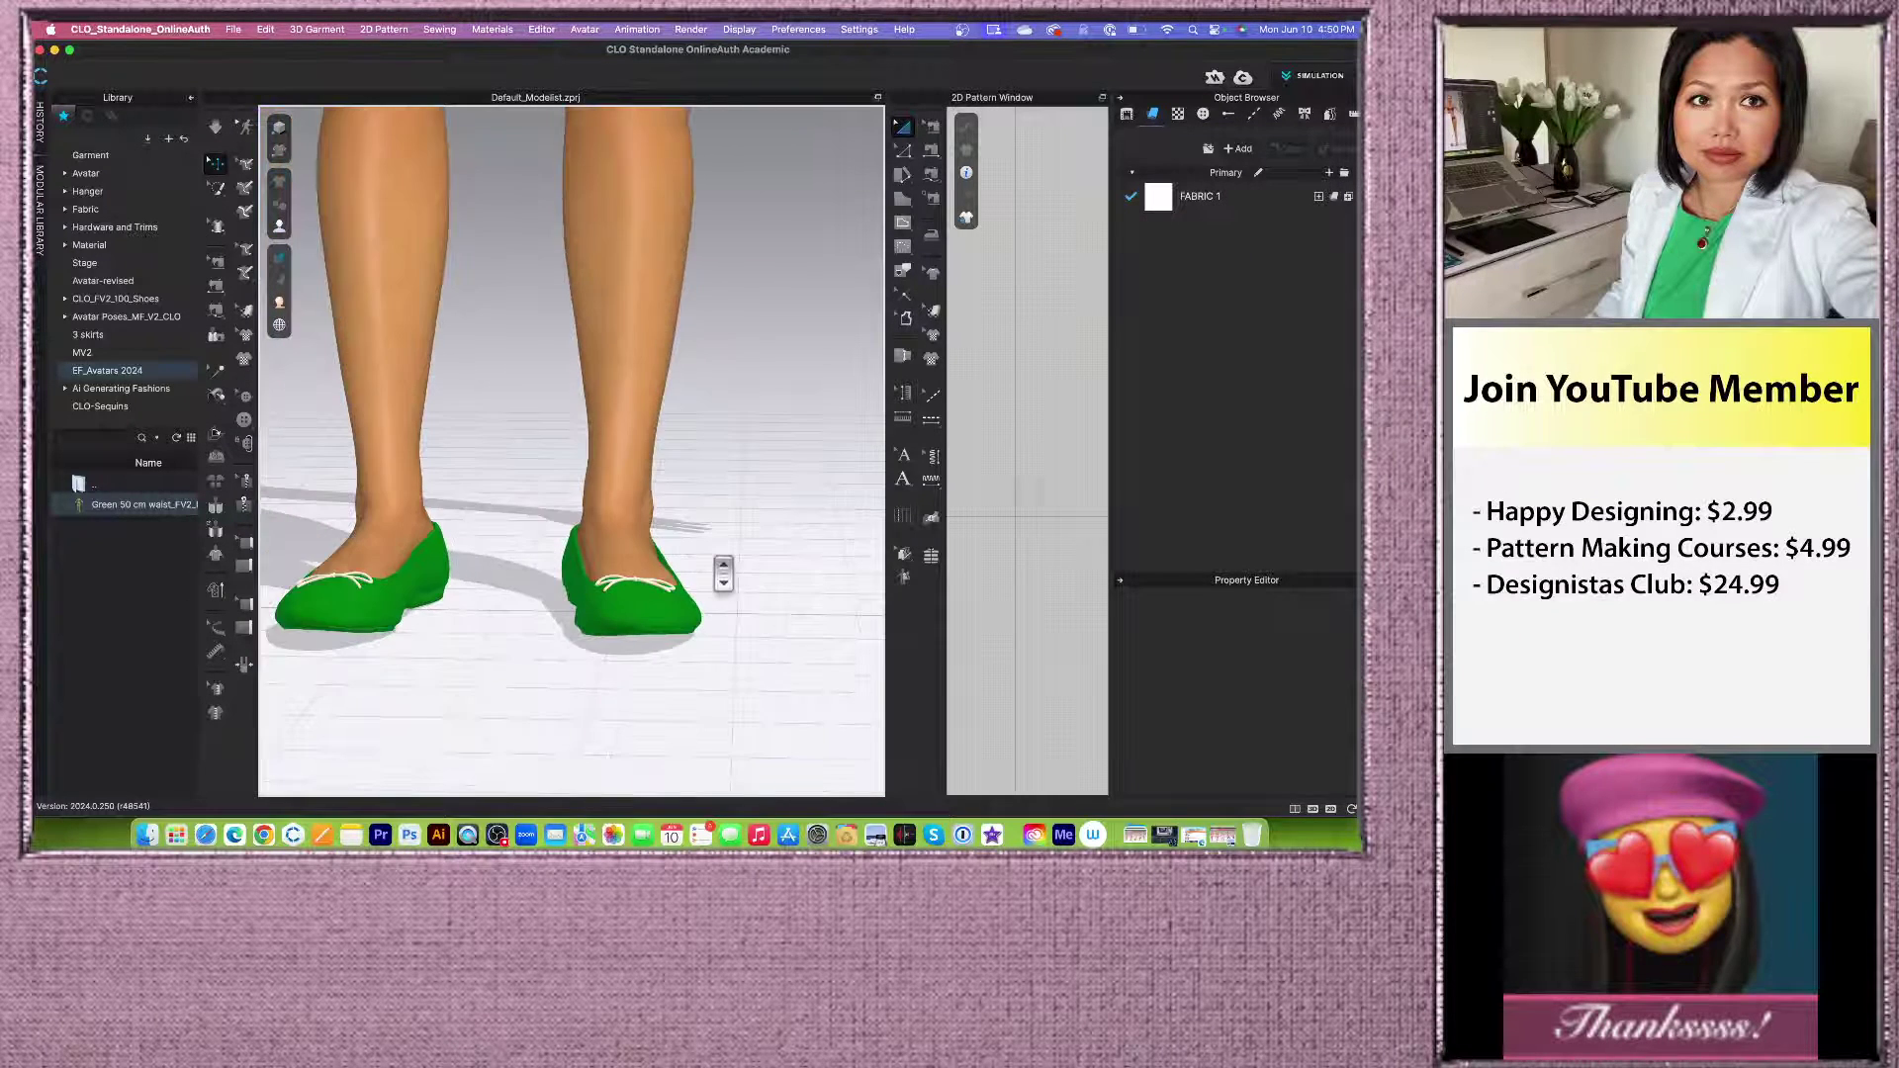
scroll(707, 623, down, 6)
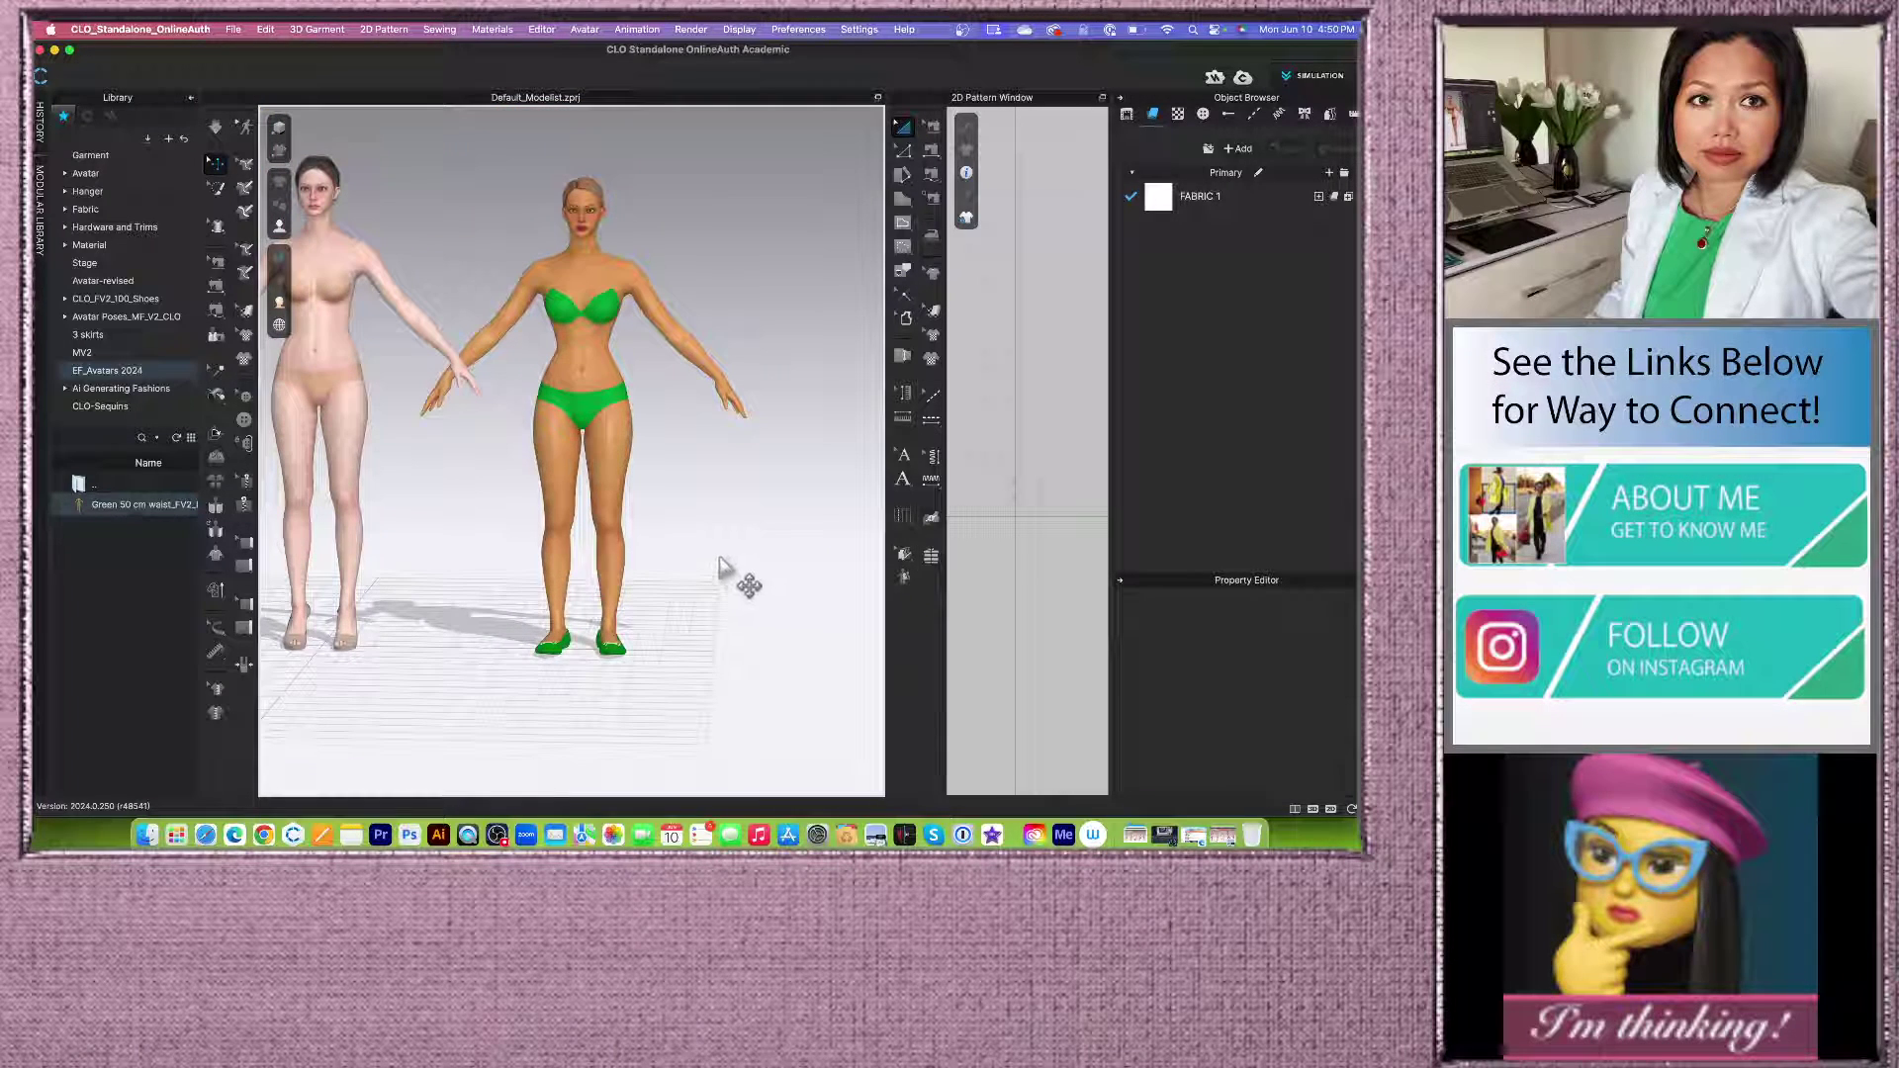
Step: Review the green-bikini avatar and the Ferry tale dresses-4.jpeg reference image, and minimize the image
scroll(722, 564, up, 4)
scroll(704, 559, down, 2)
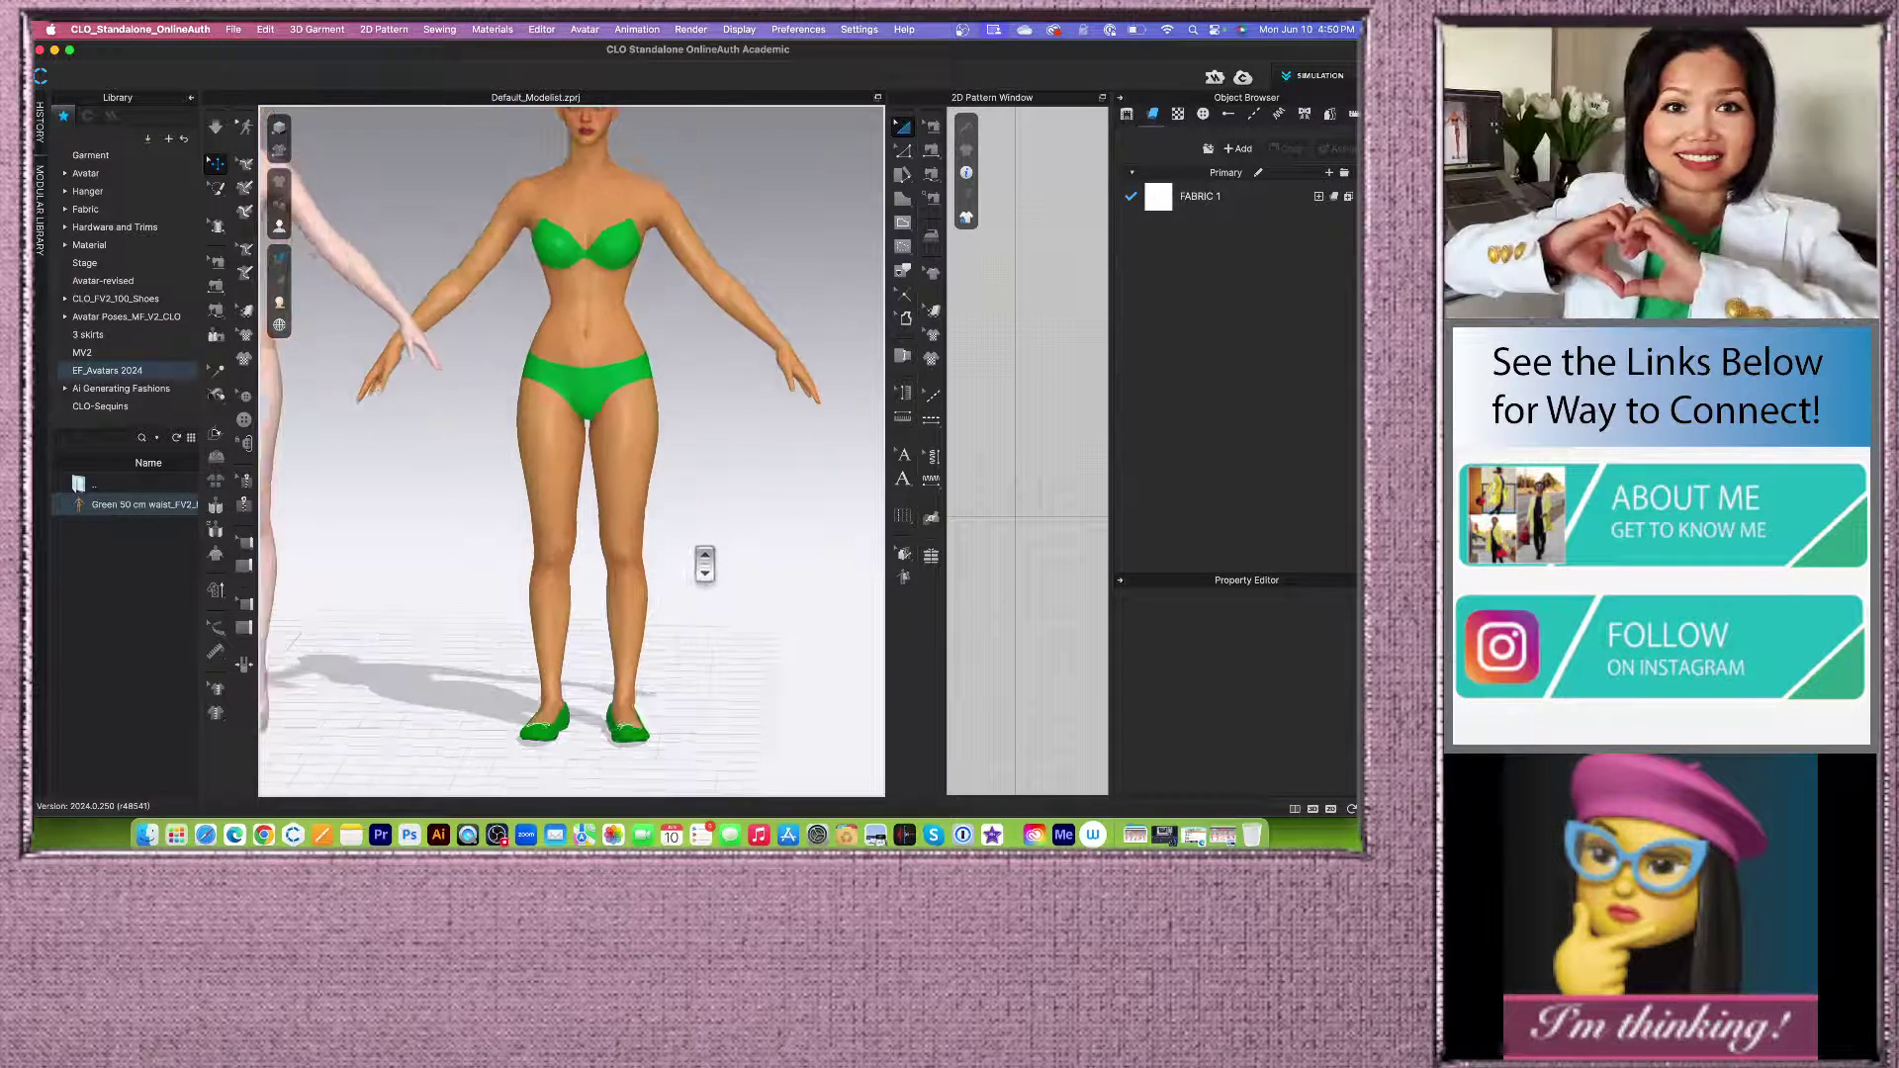
scroll(702, 558, down, 1)
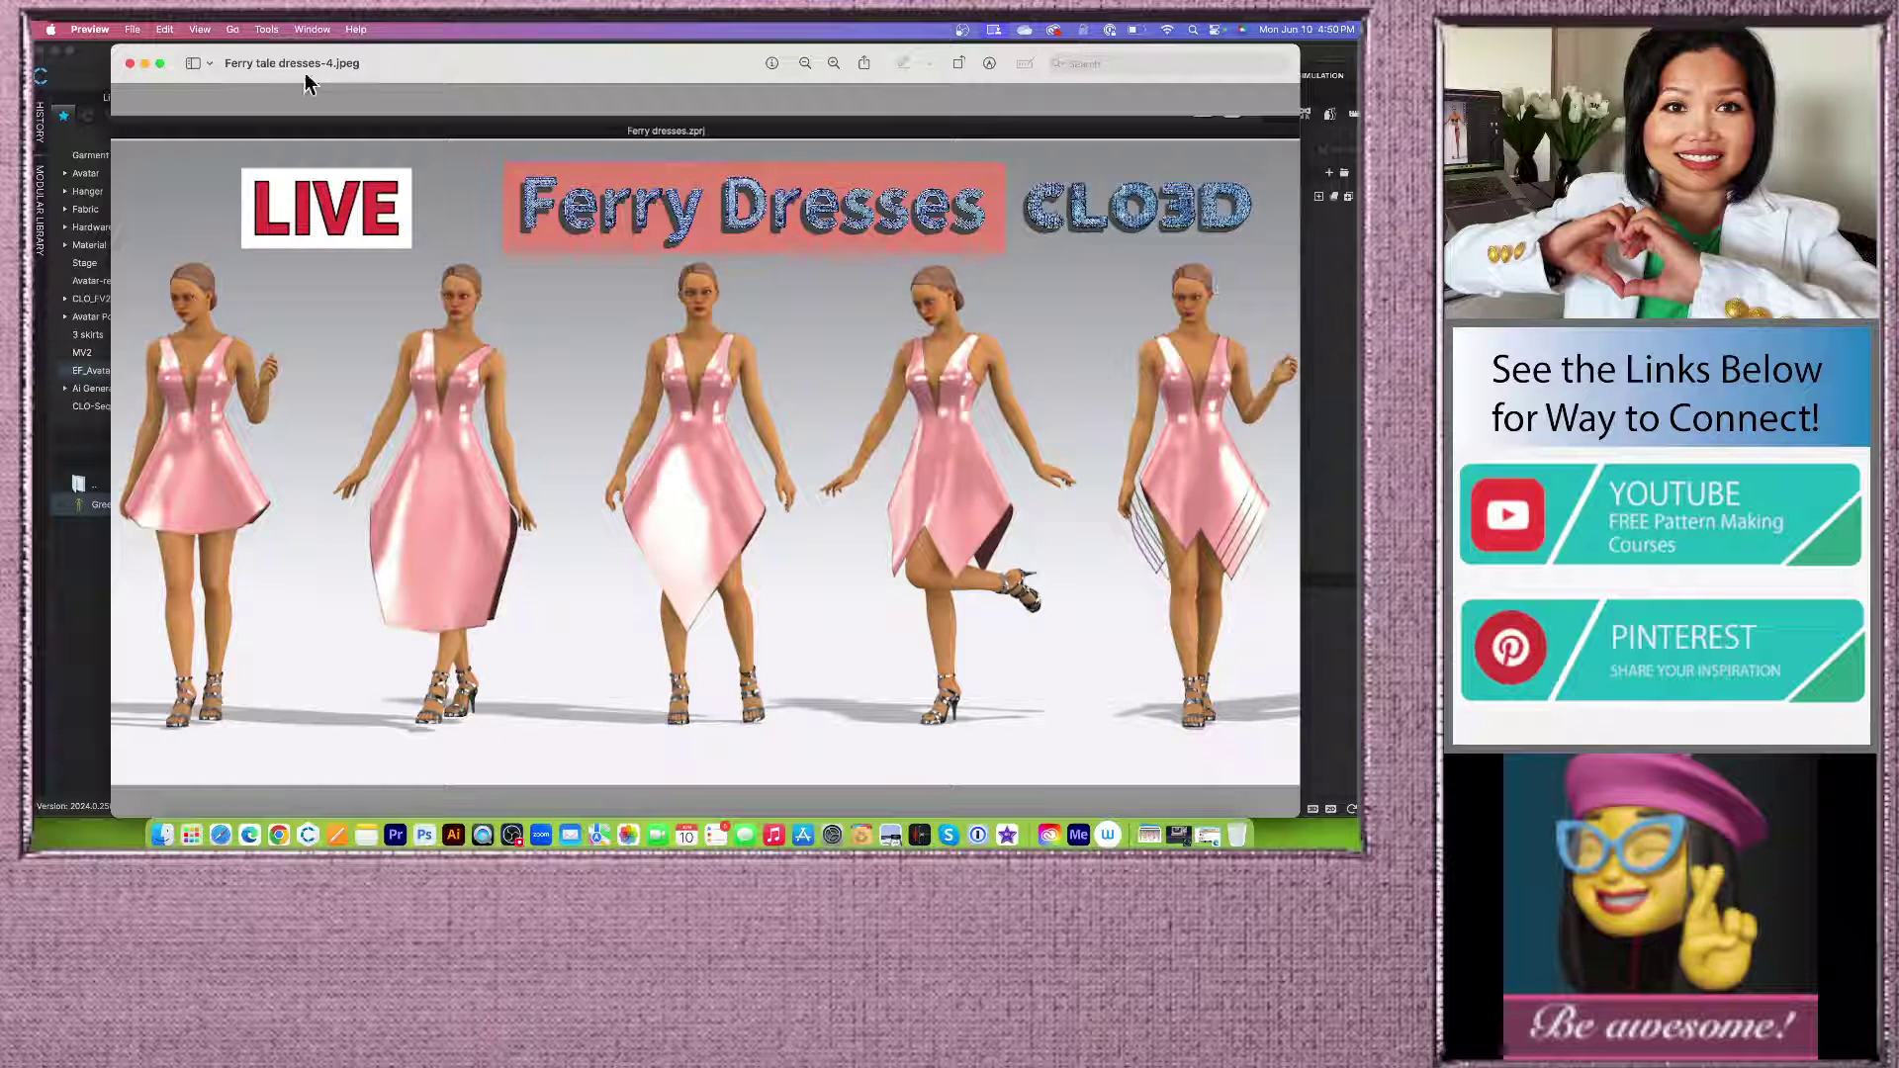
click(145, 63)
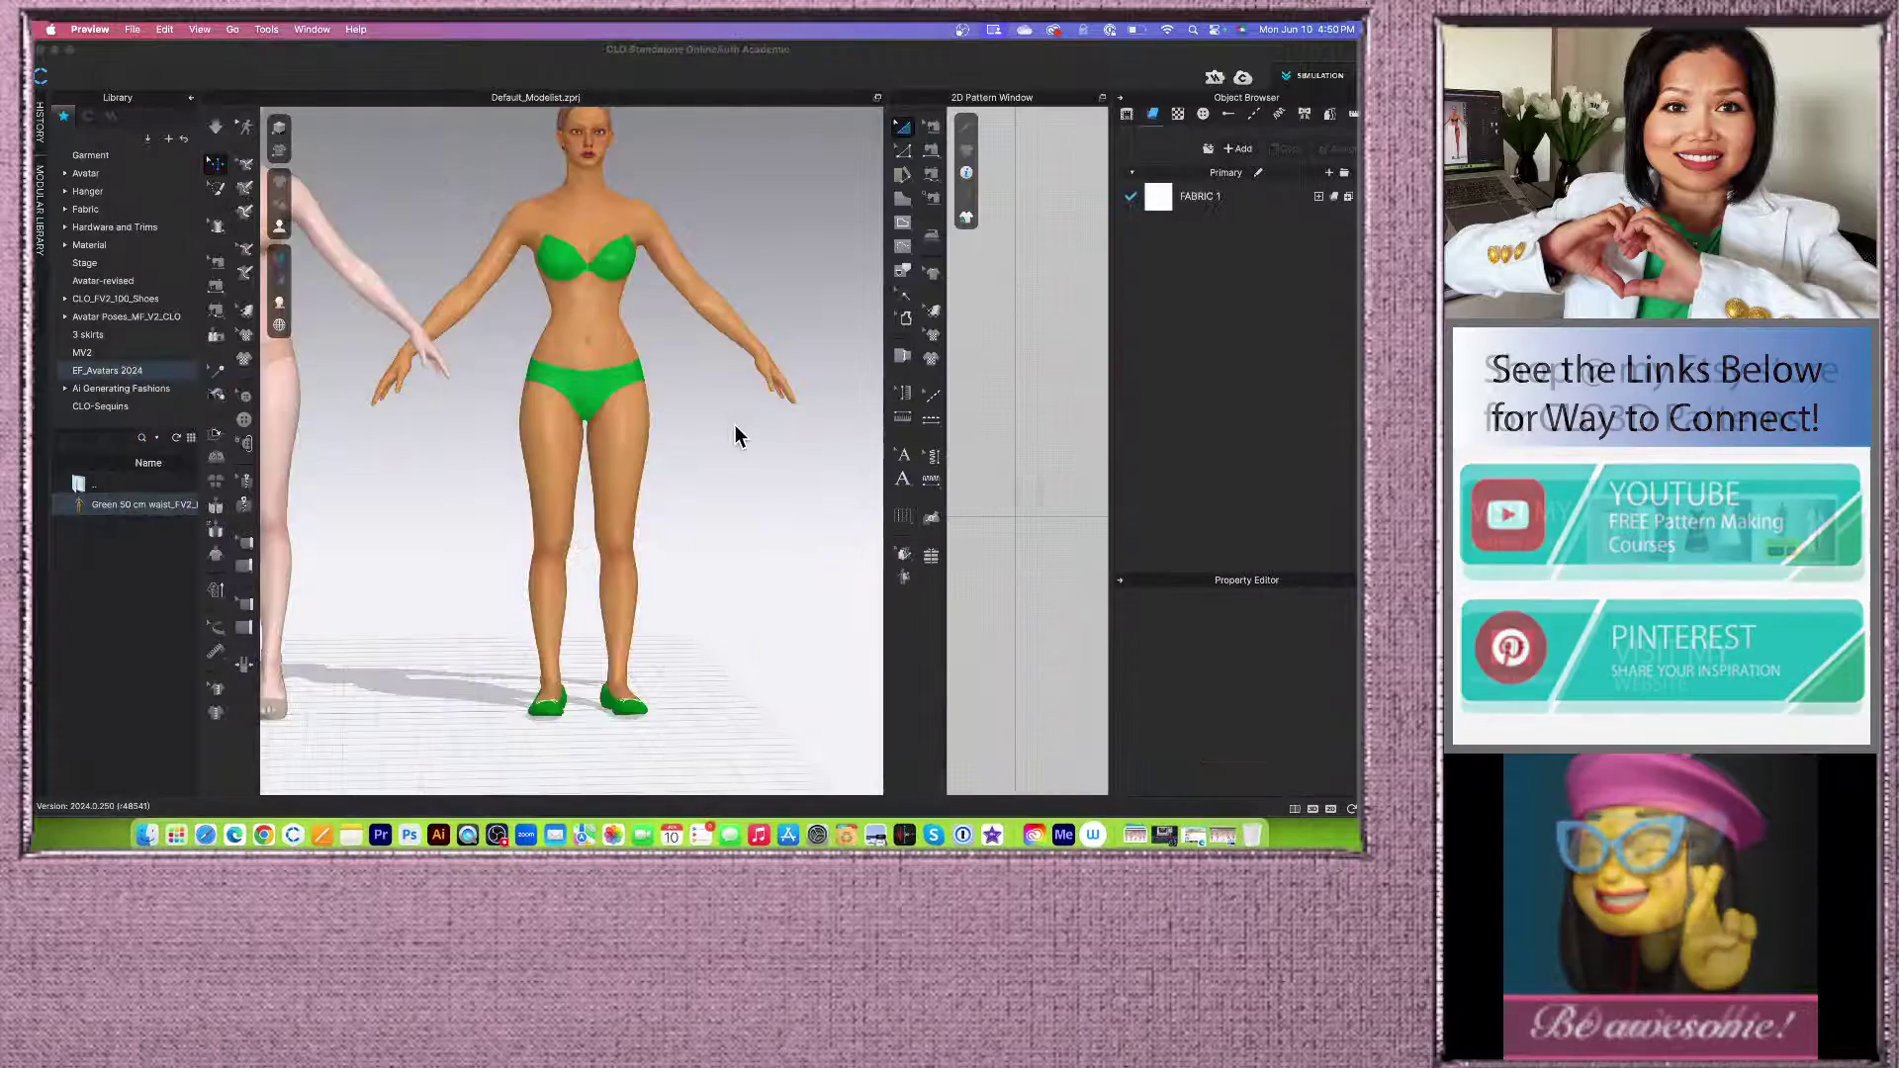
Step: Compare the full-length figures of FV2_Mia and the green-bikini avatar standing side by side
scroll(593, 431, up, 4)
scroll(648, 415, down, 2)
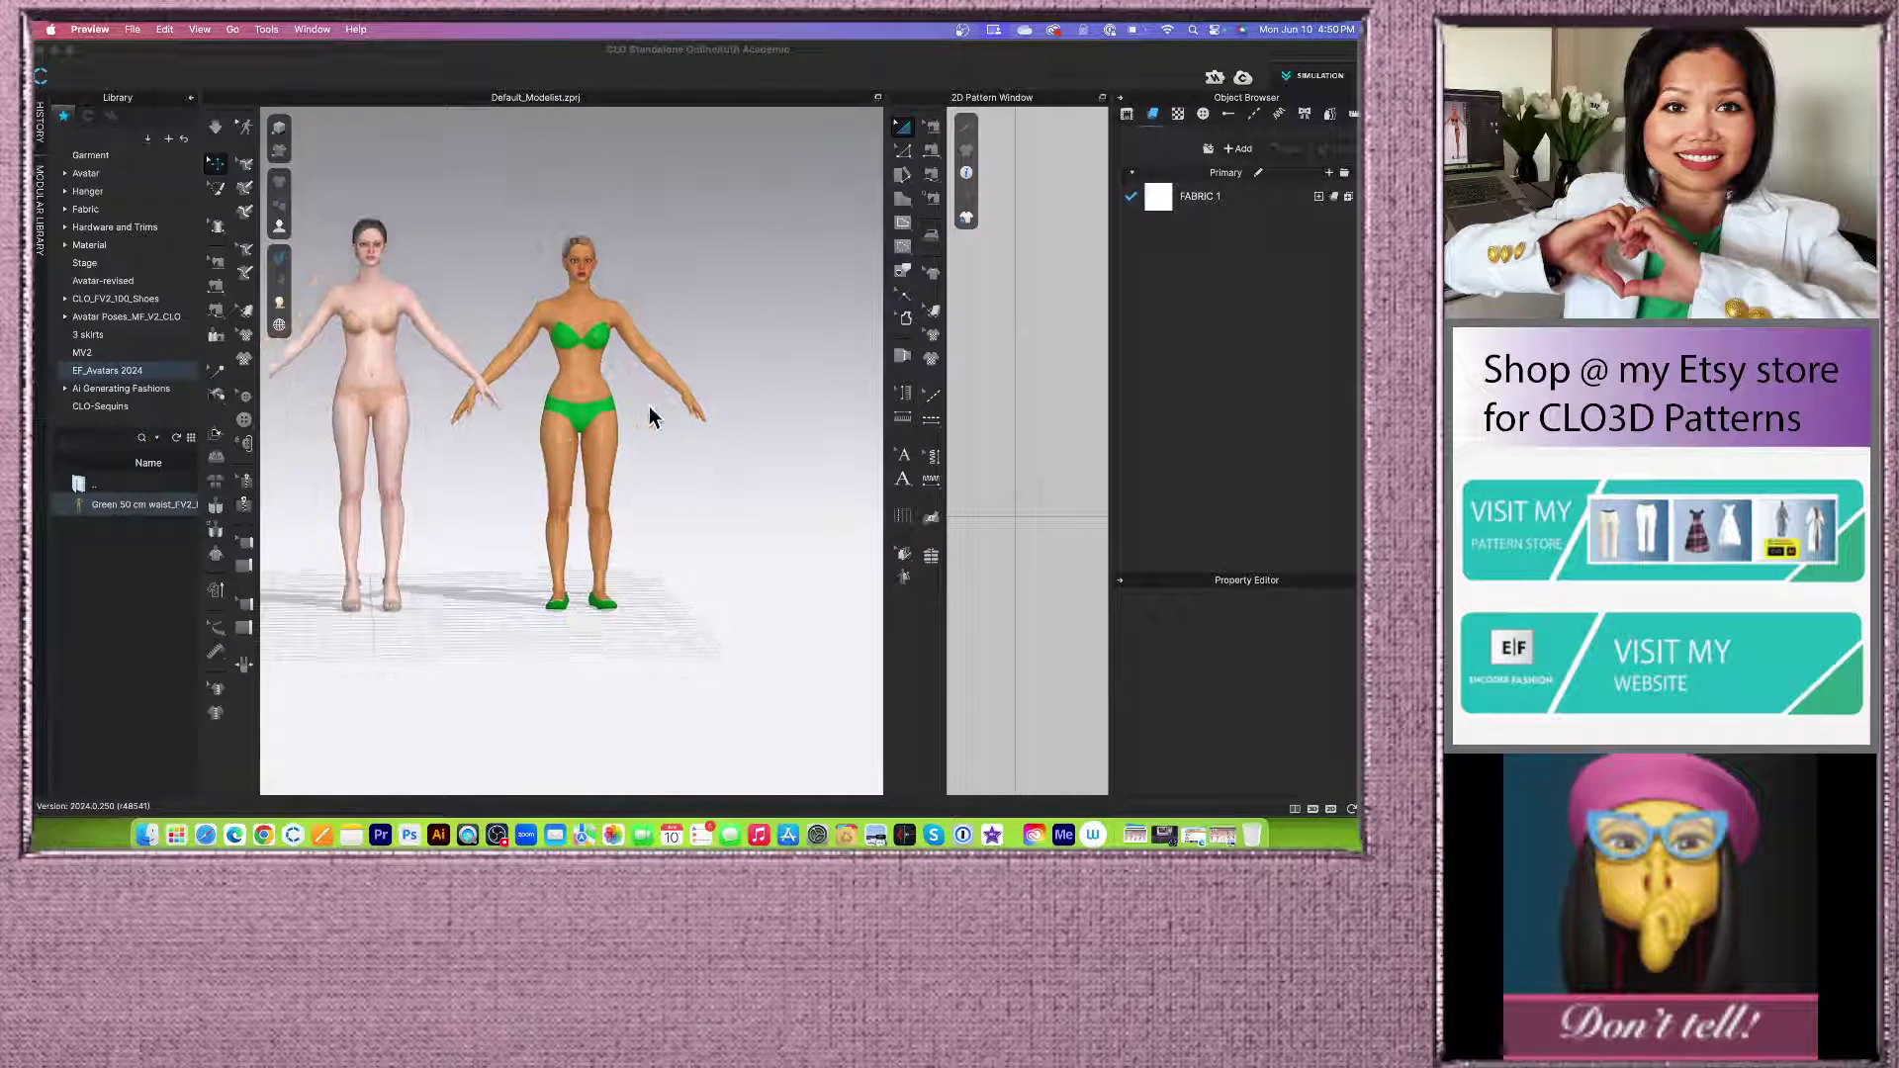
scroll(665, 429, down, 1)
scroll(663, 439, up, 2)
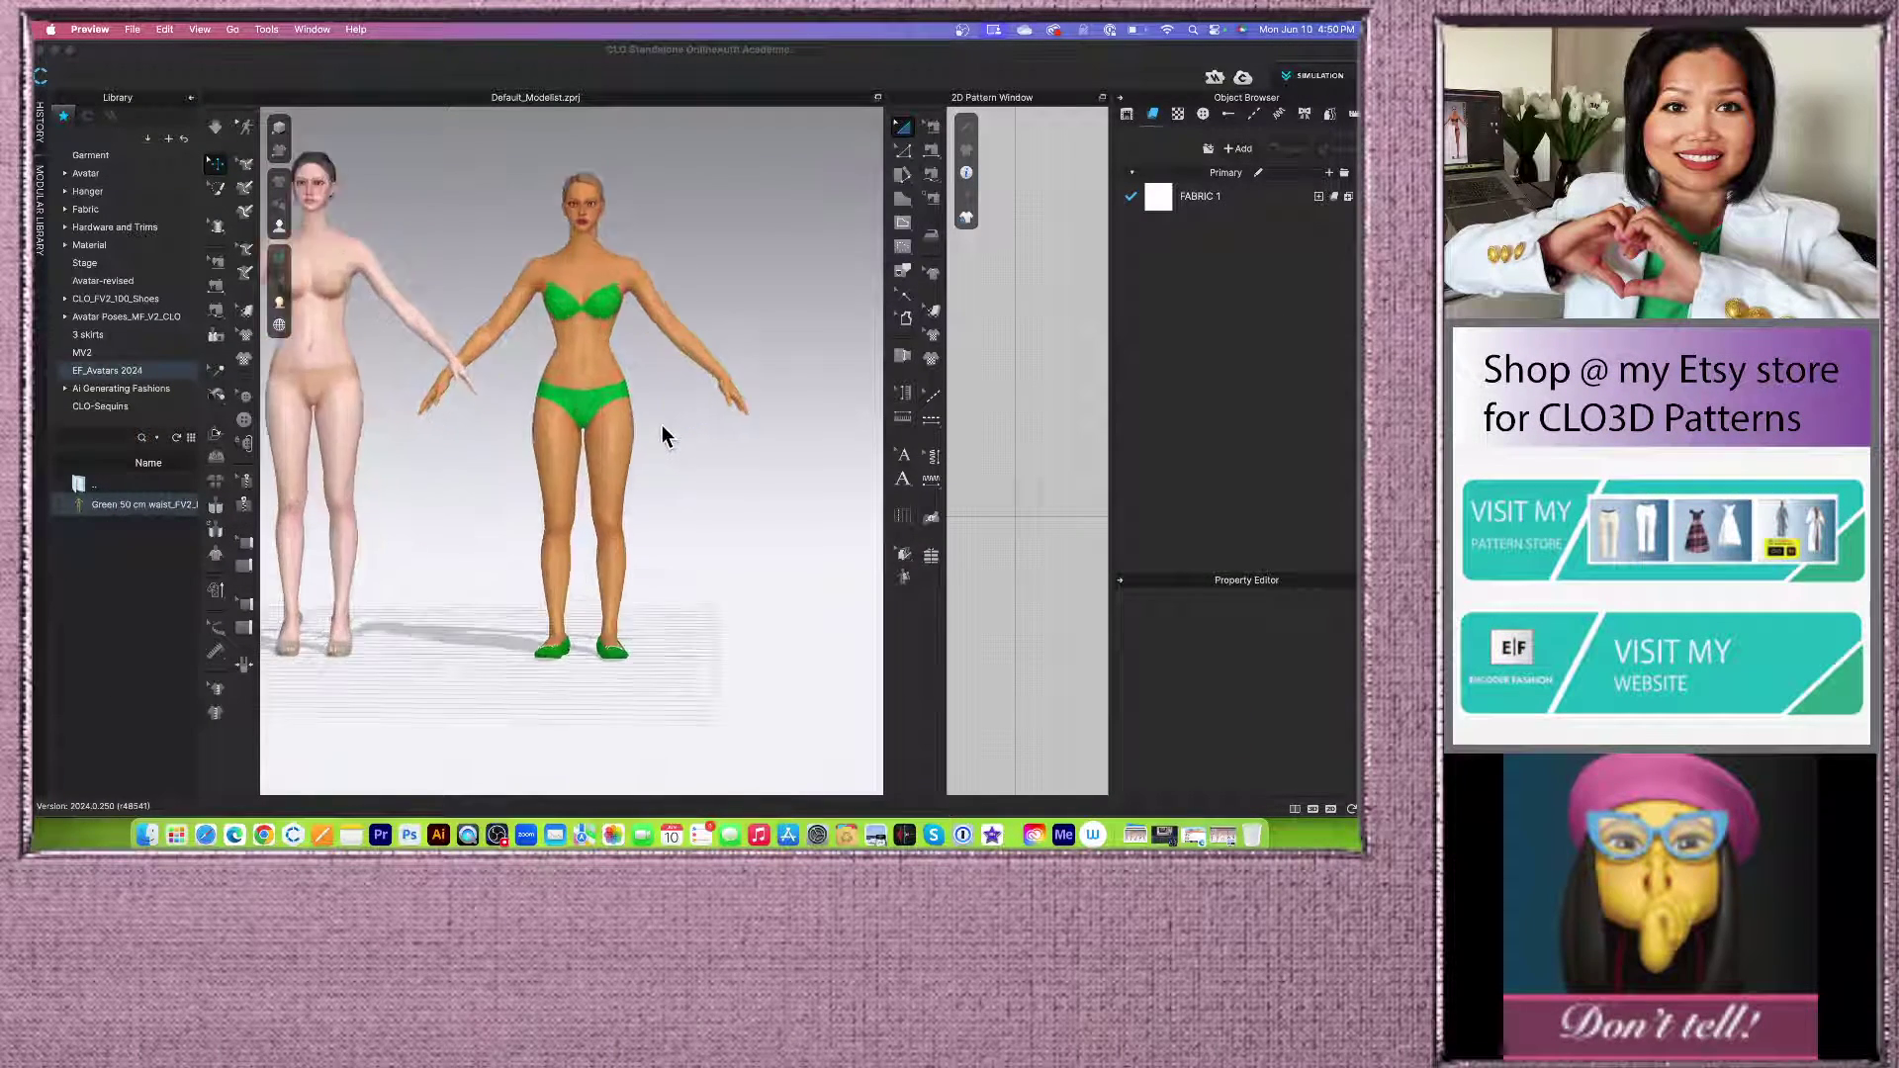
scroll(661, 422, down, 2)
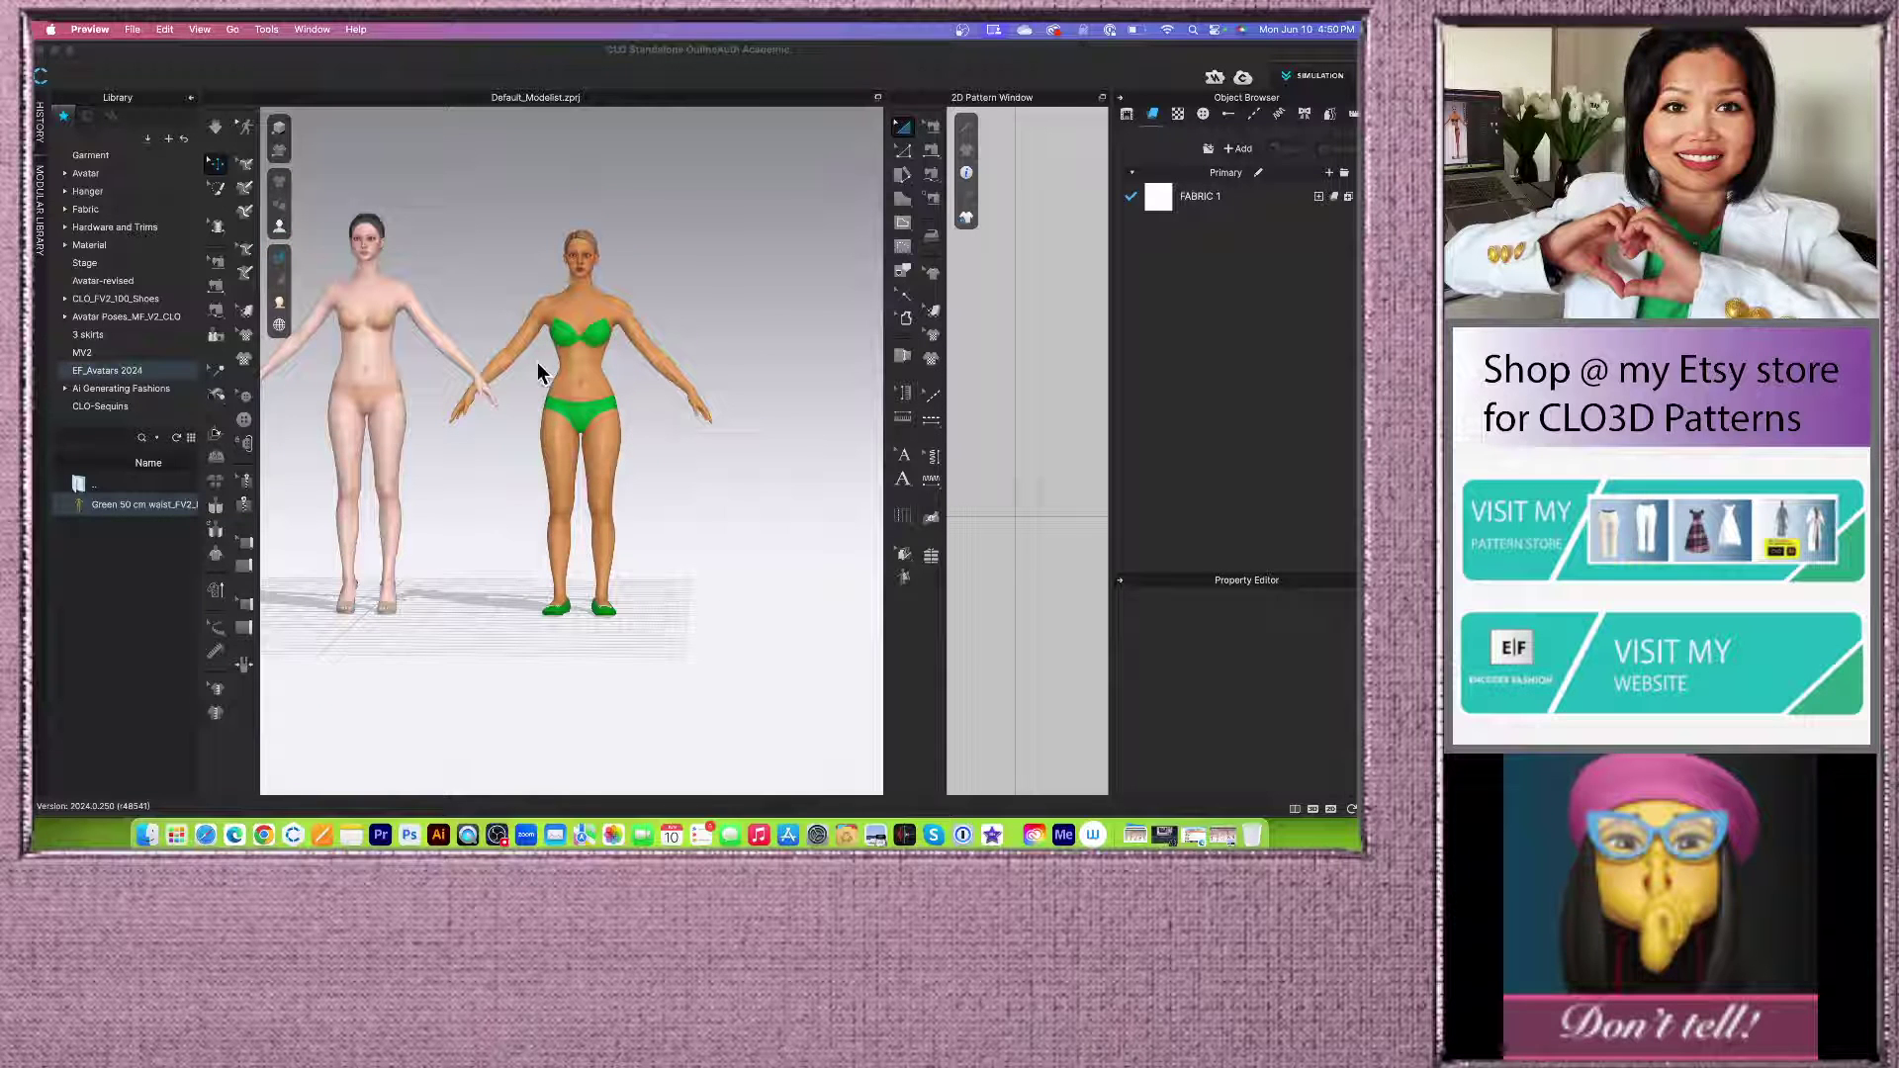
scroll(641, 388, down, 2)
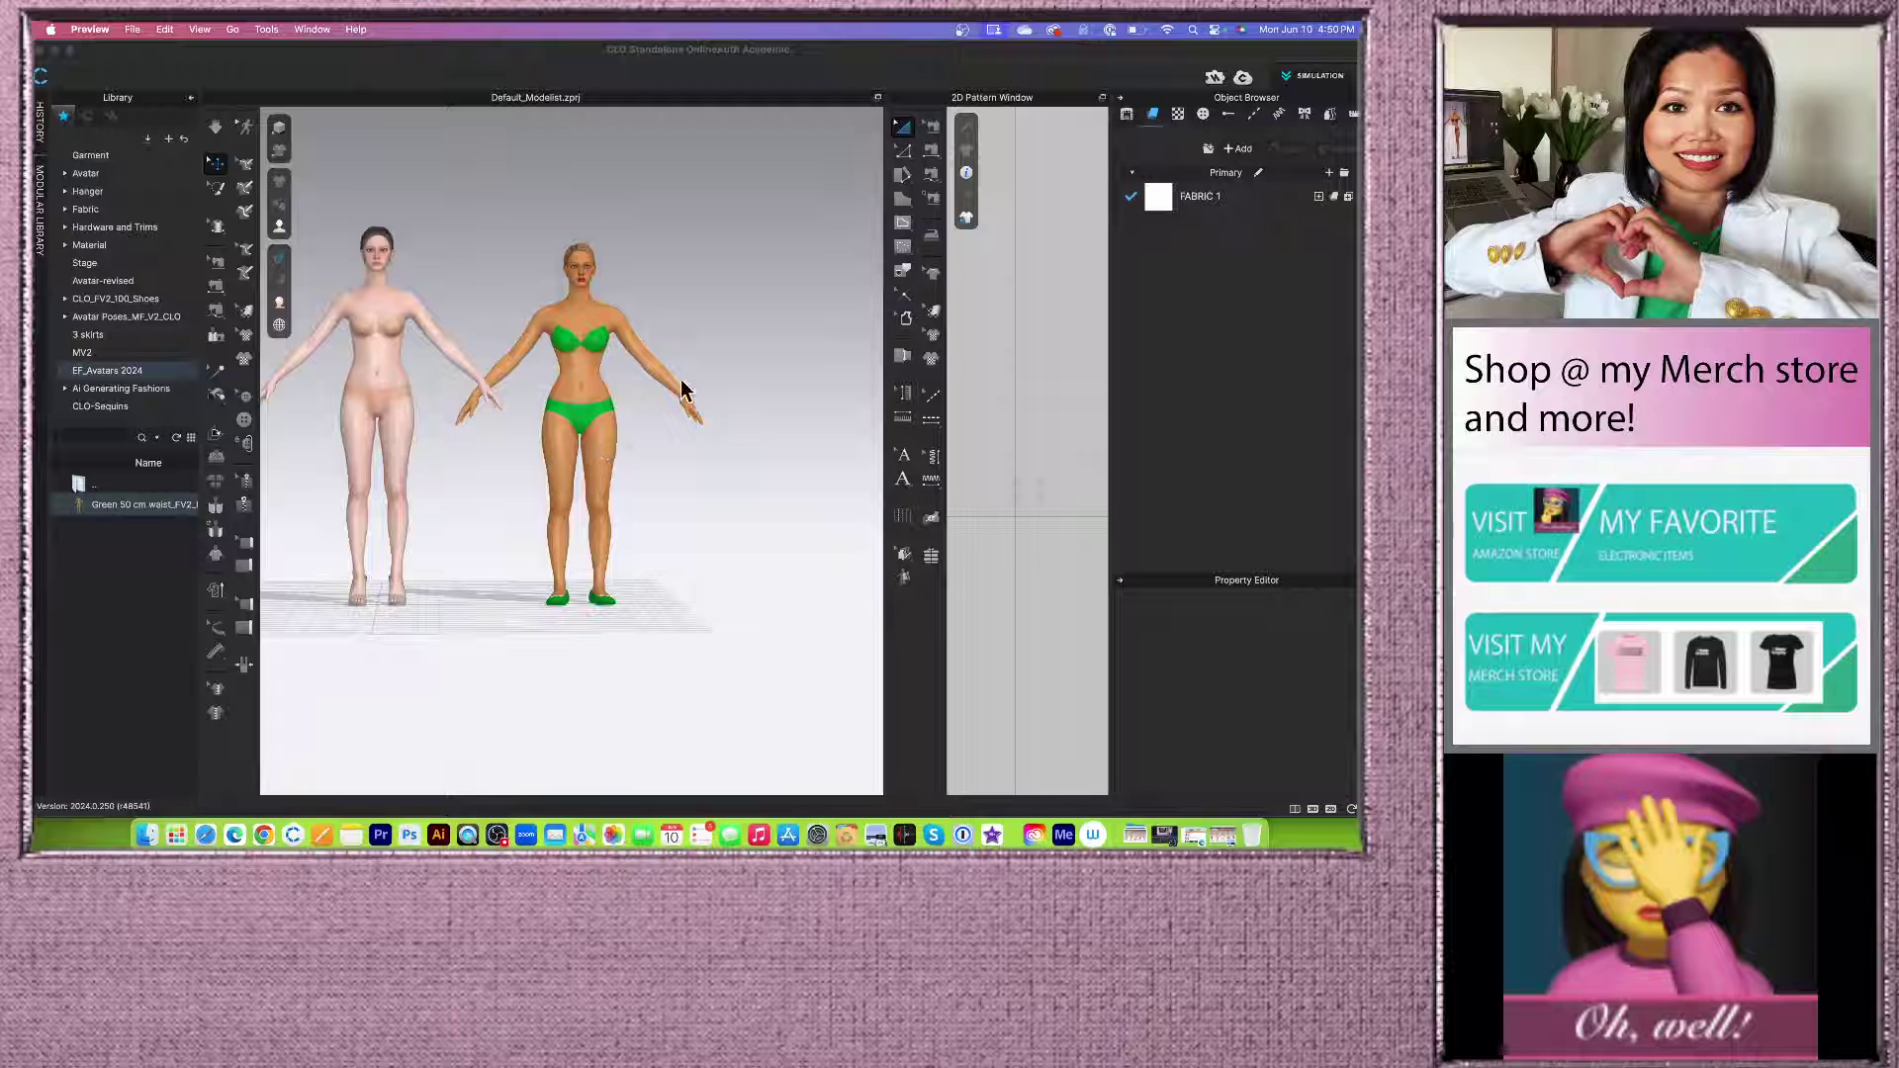
scroll(605, 351, up, 2)
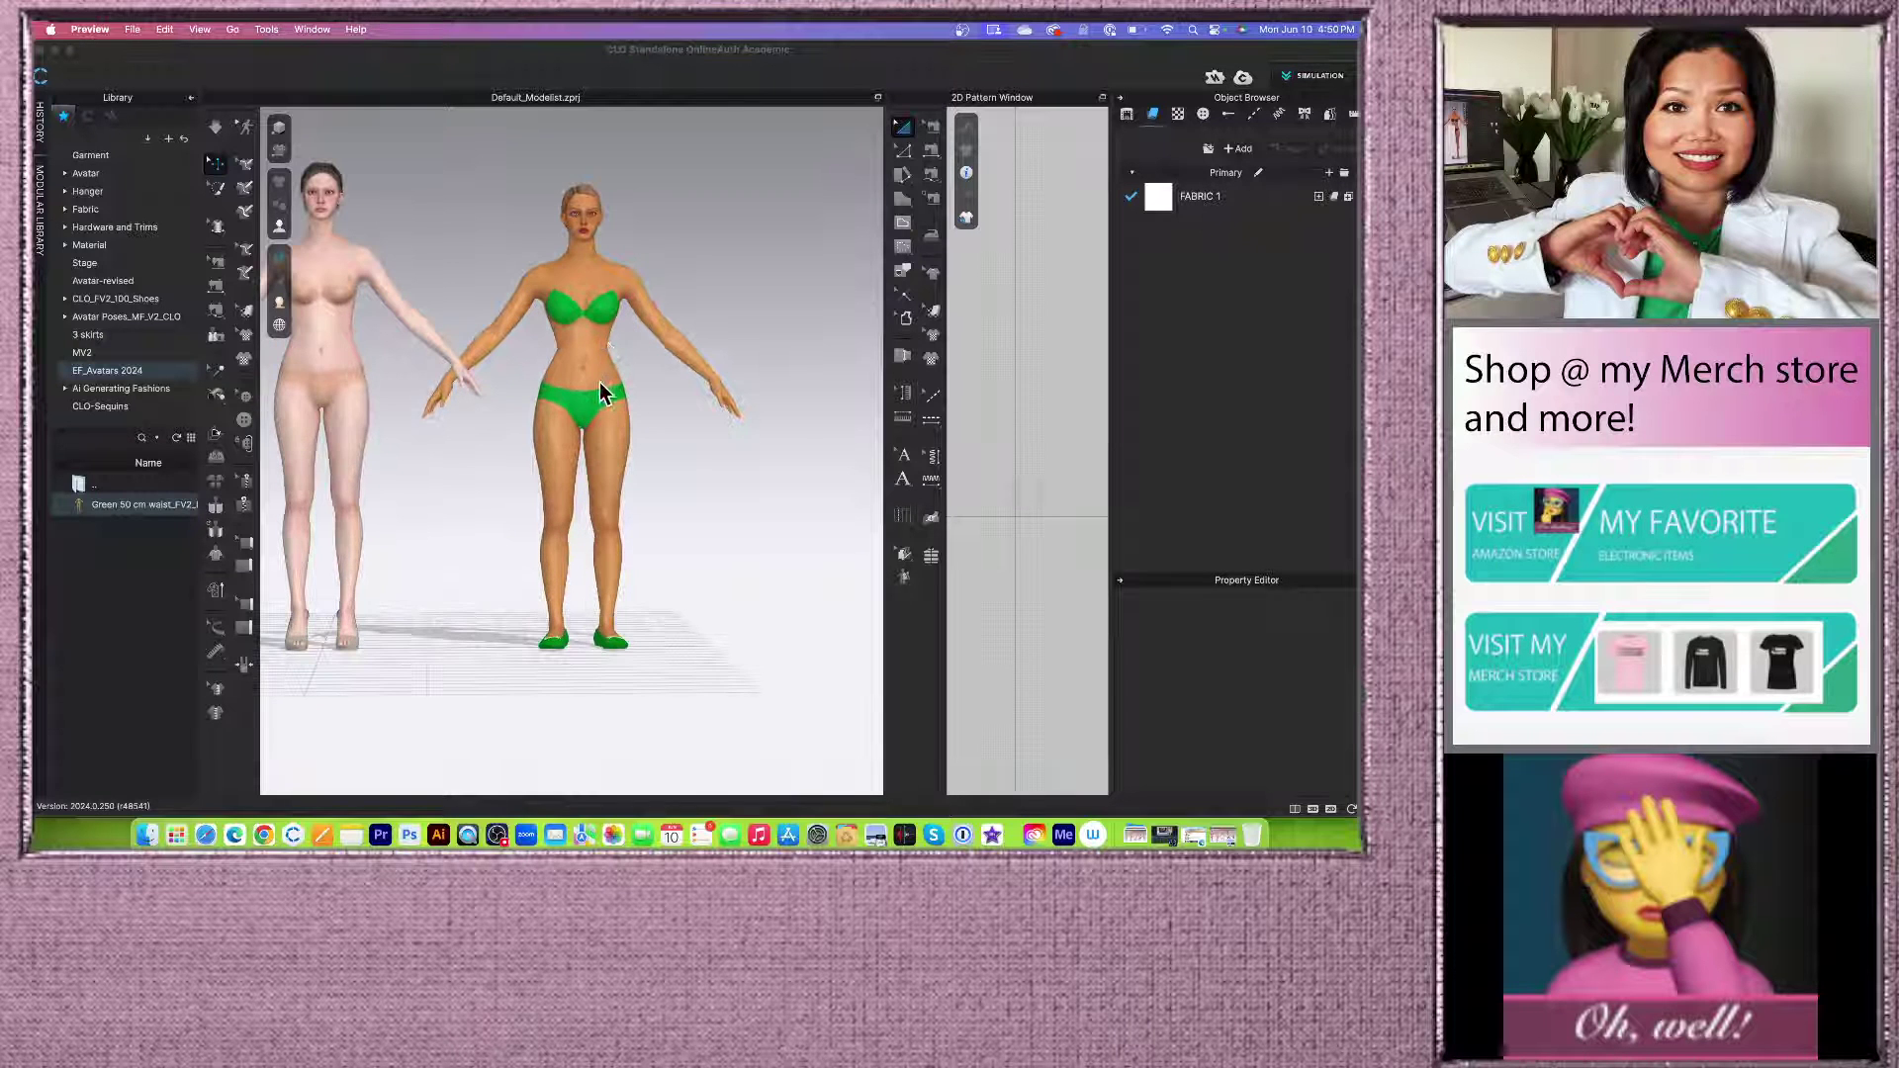
scroll(611, 391, down, 2)
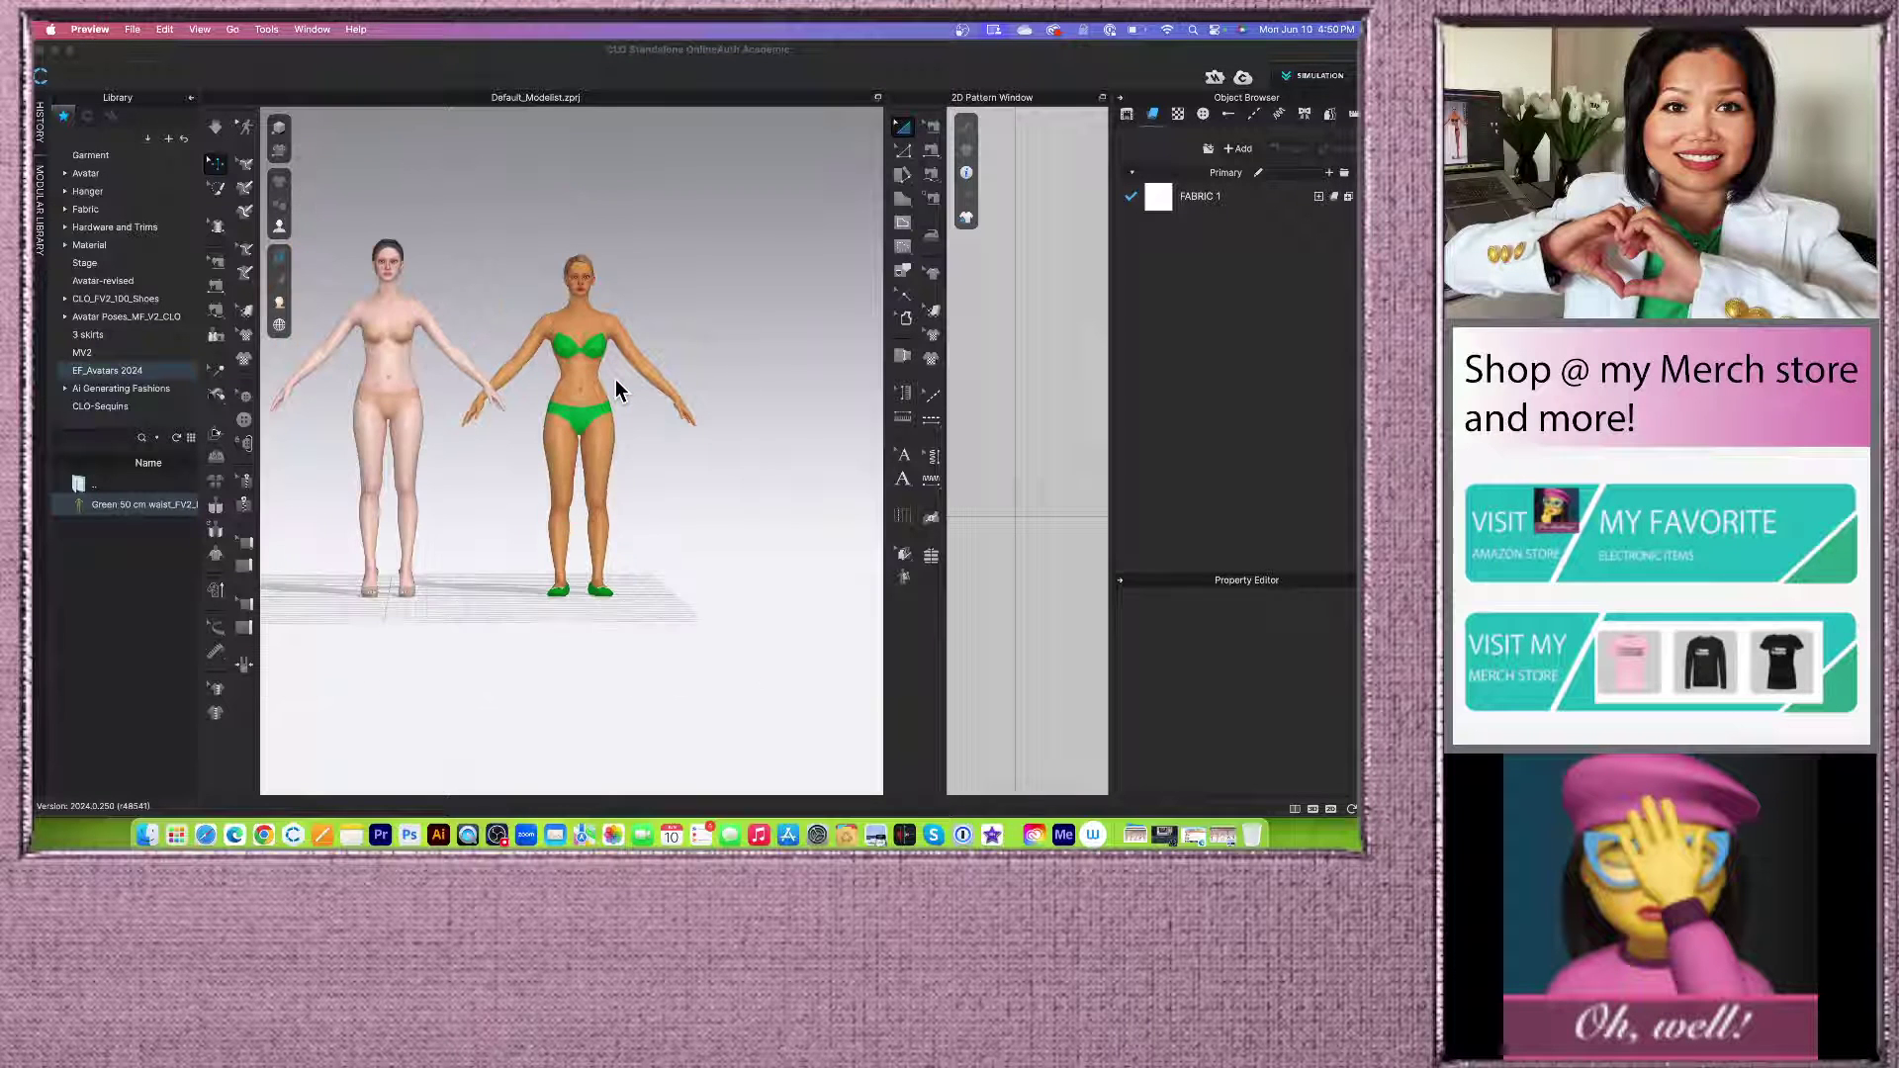
Step: Delete the green-bikini avatar from the workspace, keeping only the default avatar centered in the 3D window
click(585, 333)
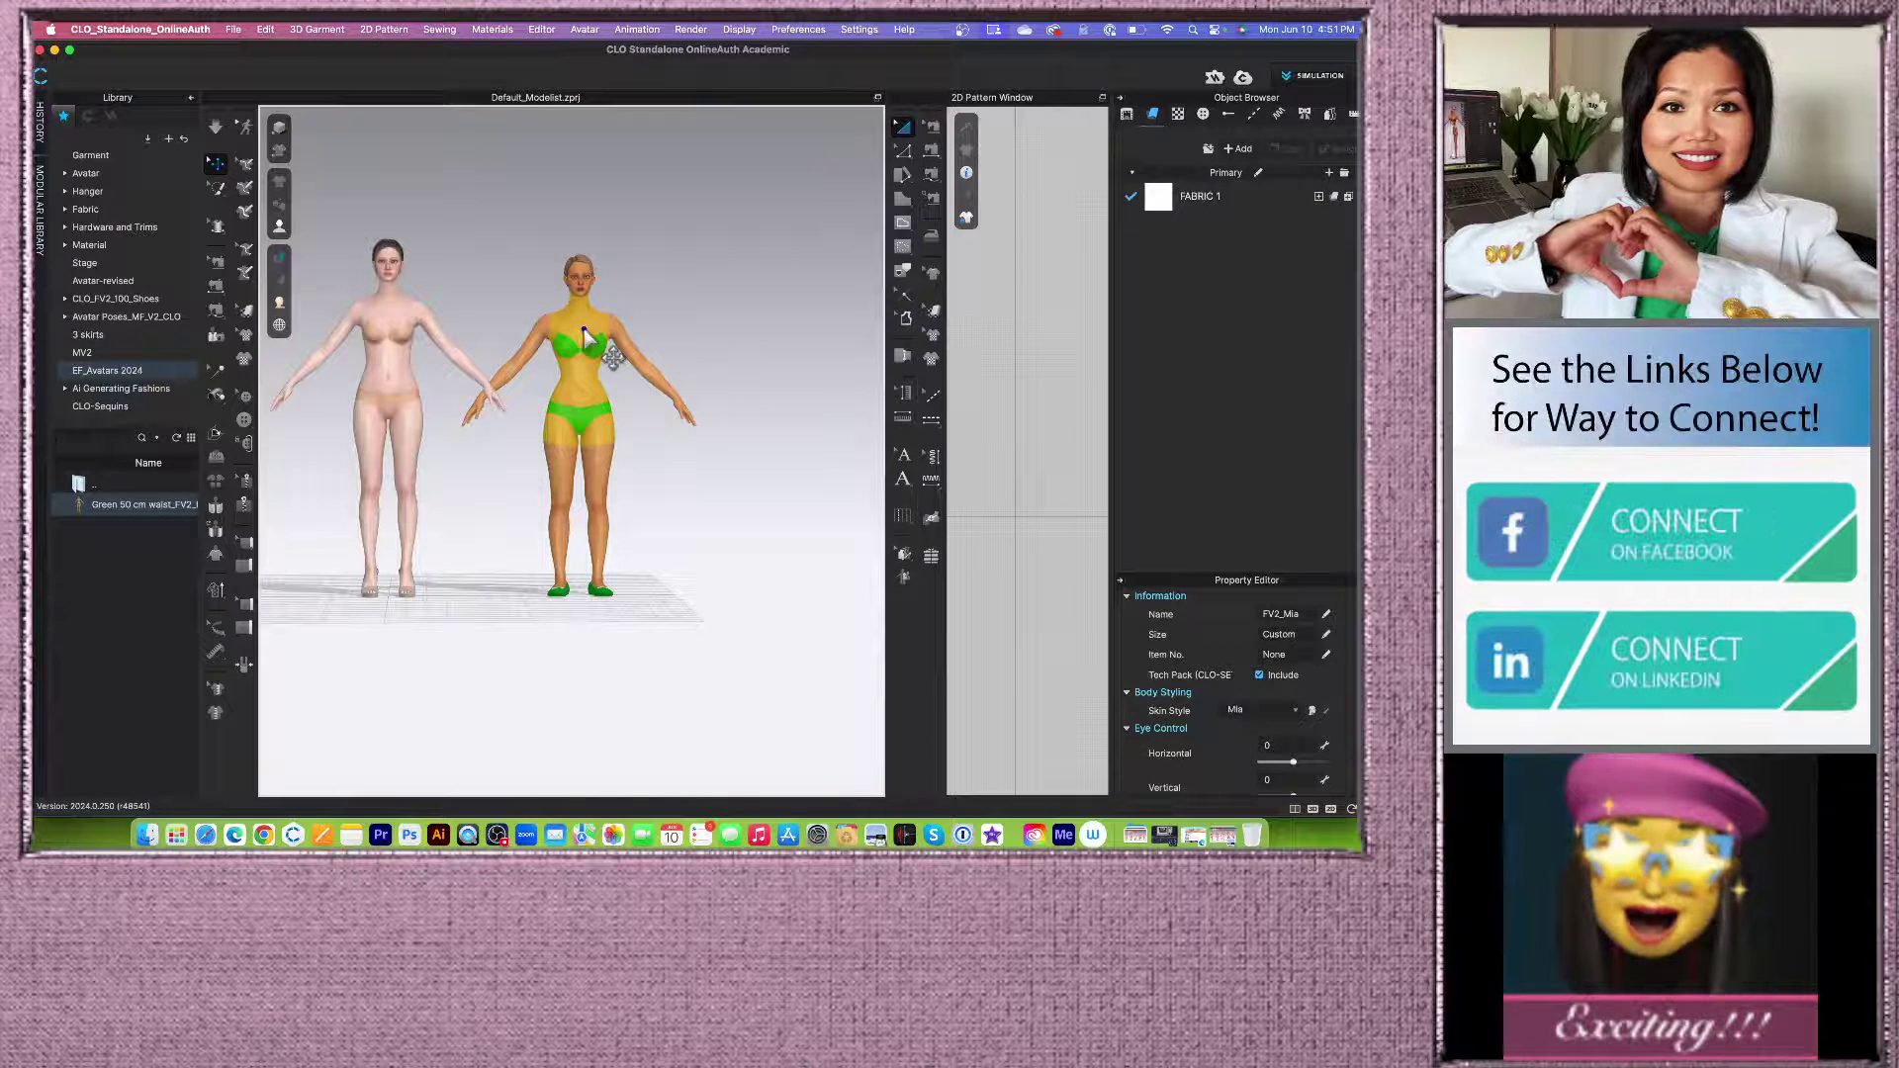
key(Delete)
scroll(649, 452, down, 2)
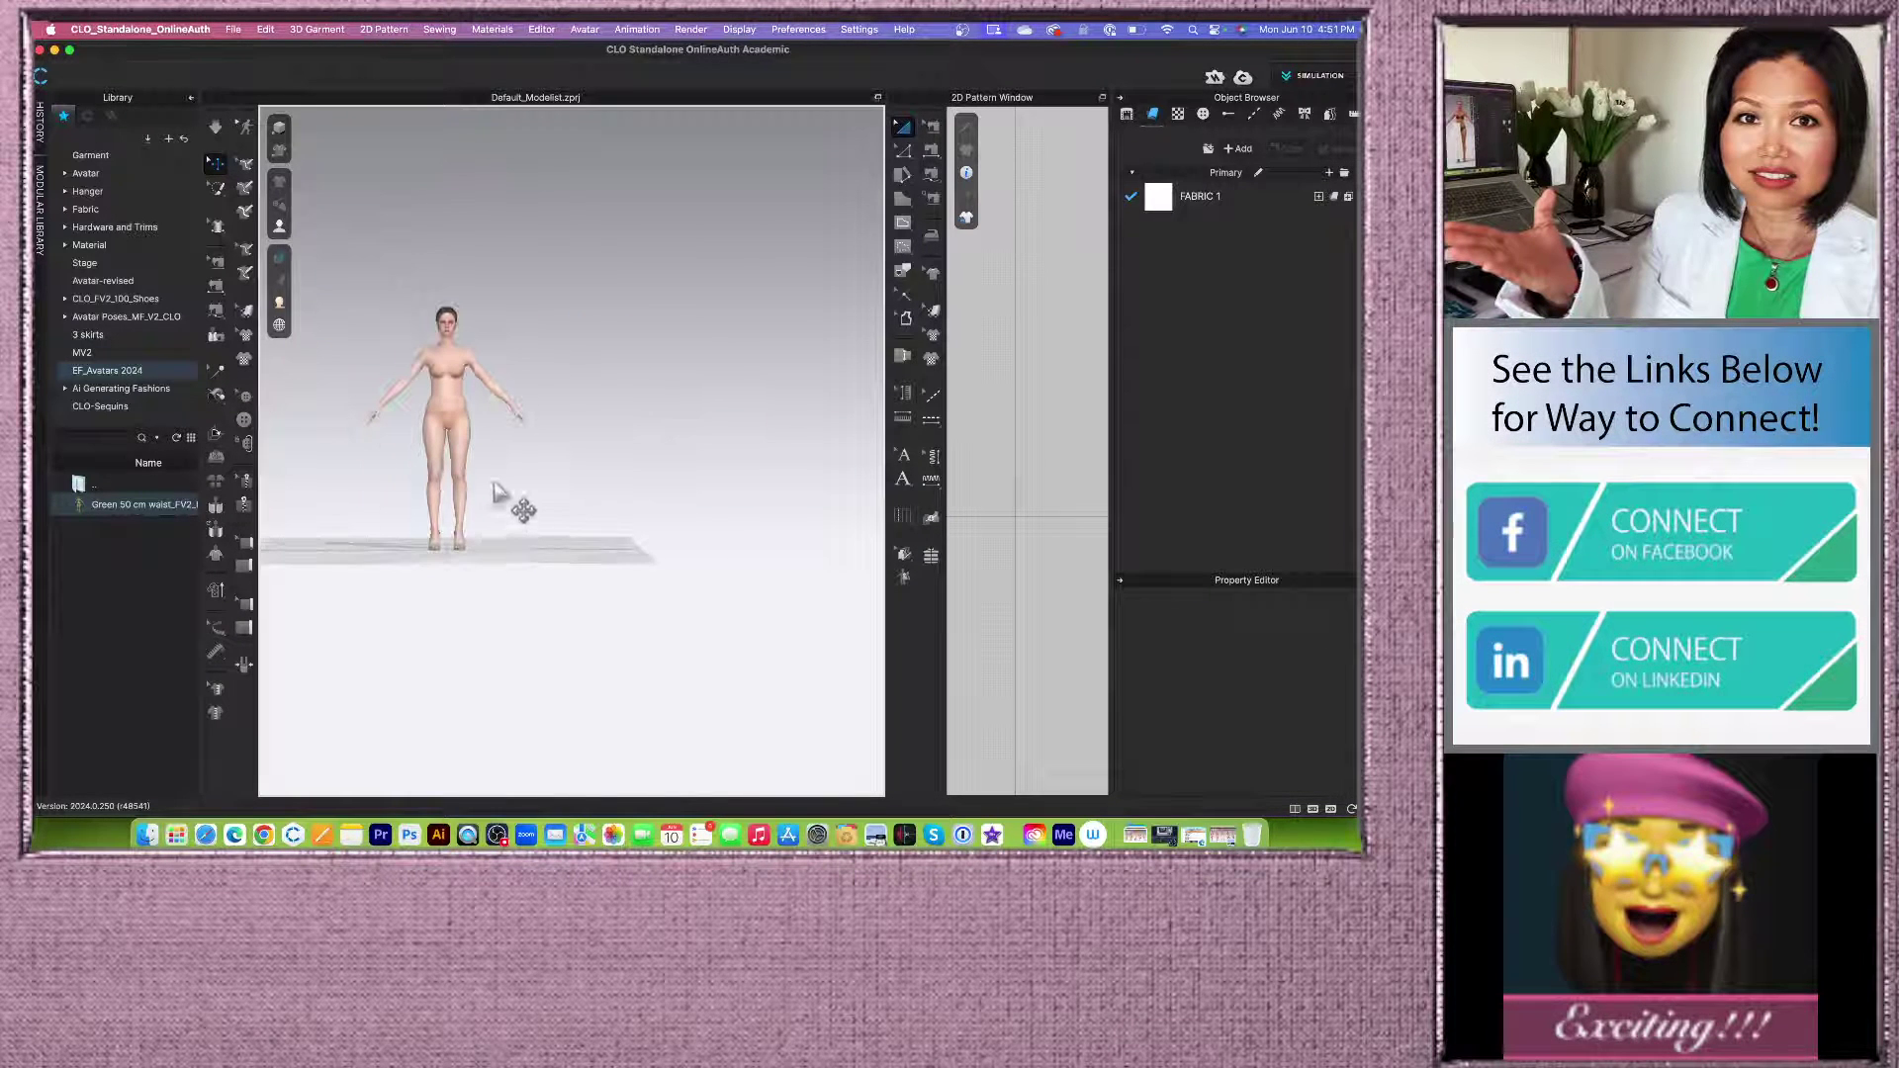
scroll(553, 603, up, 4)
middle_drag(591, 588, 656, 510)
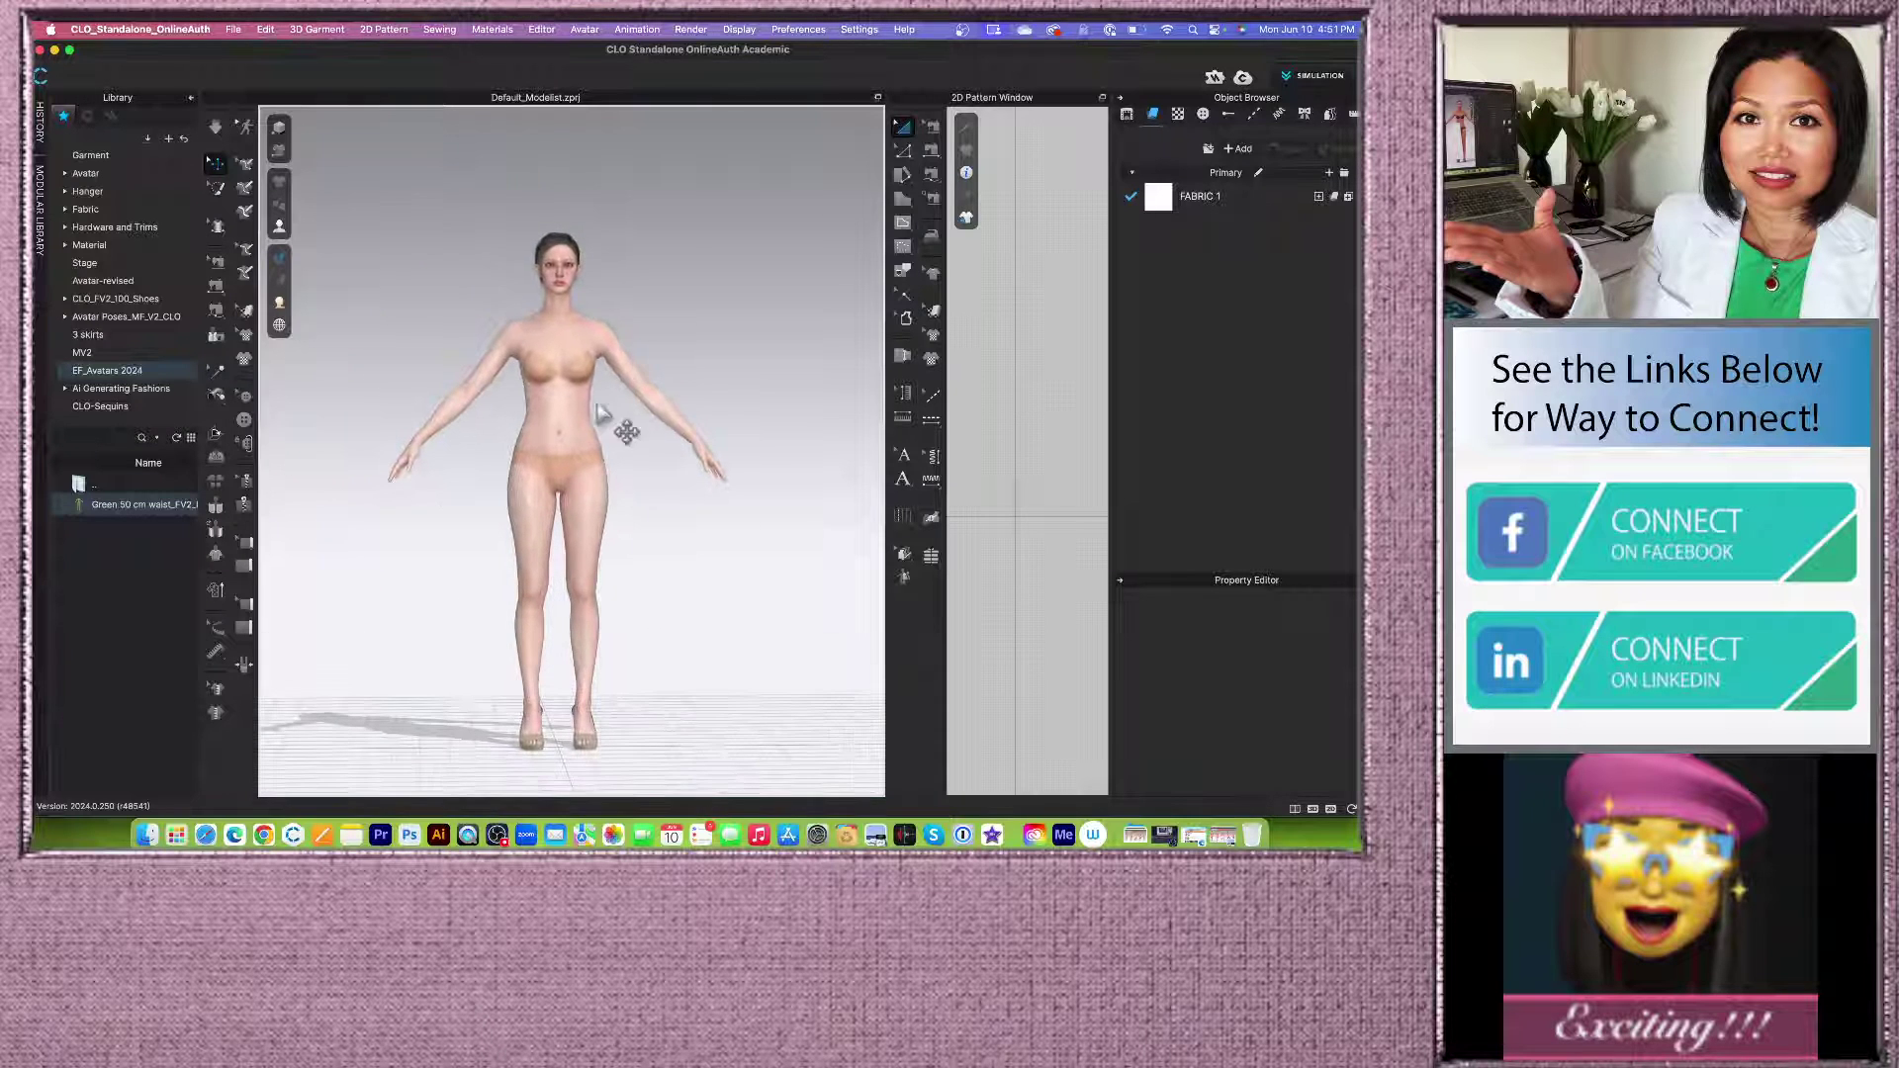
Step: Open the Avatar Editor and set the default avatar's bust circumference to 90 cm, accepting the loss of the set size
click(584, 29)
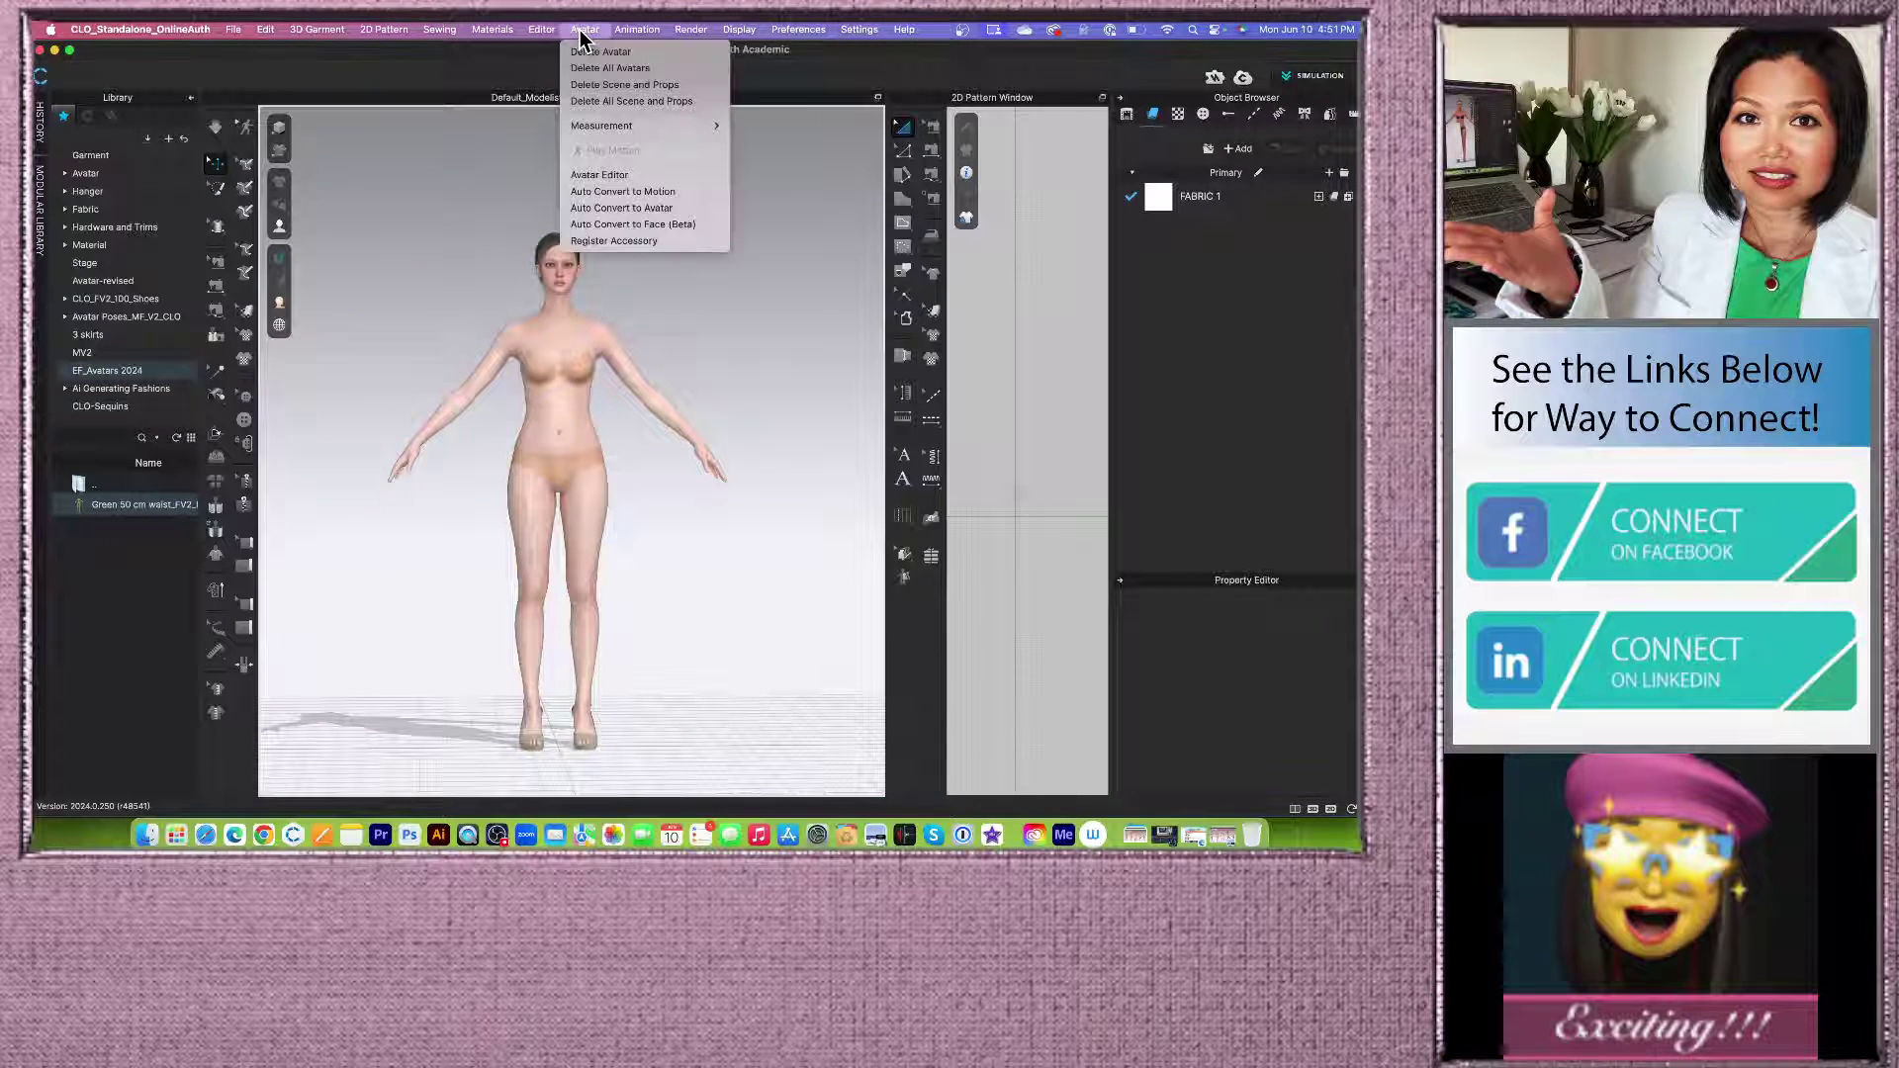
click(641, 174)
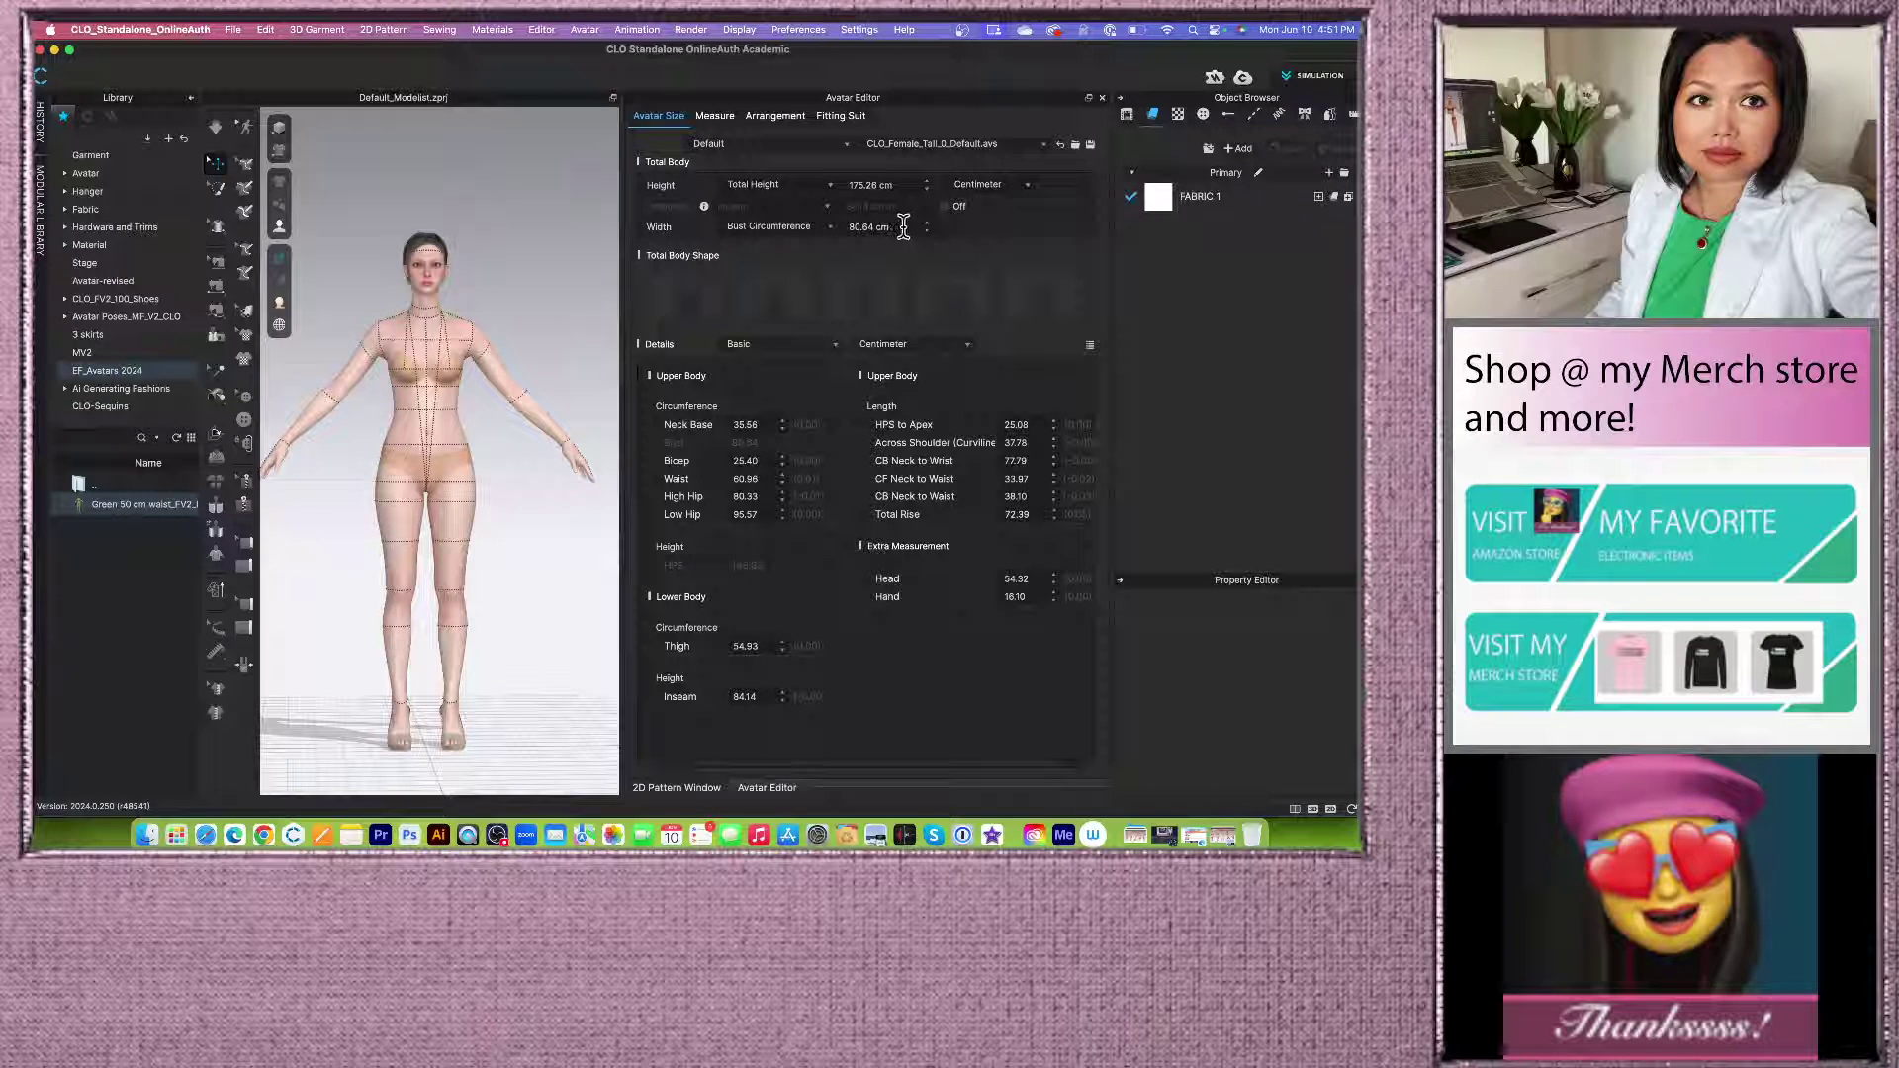
click(903, 227)
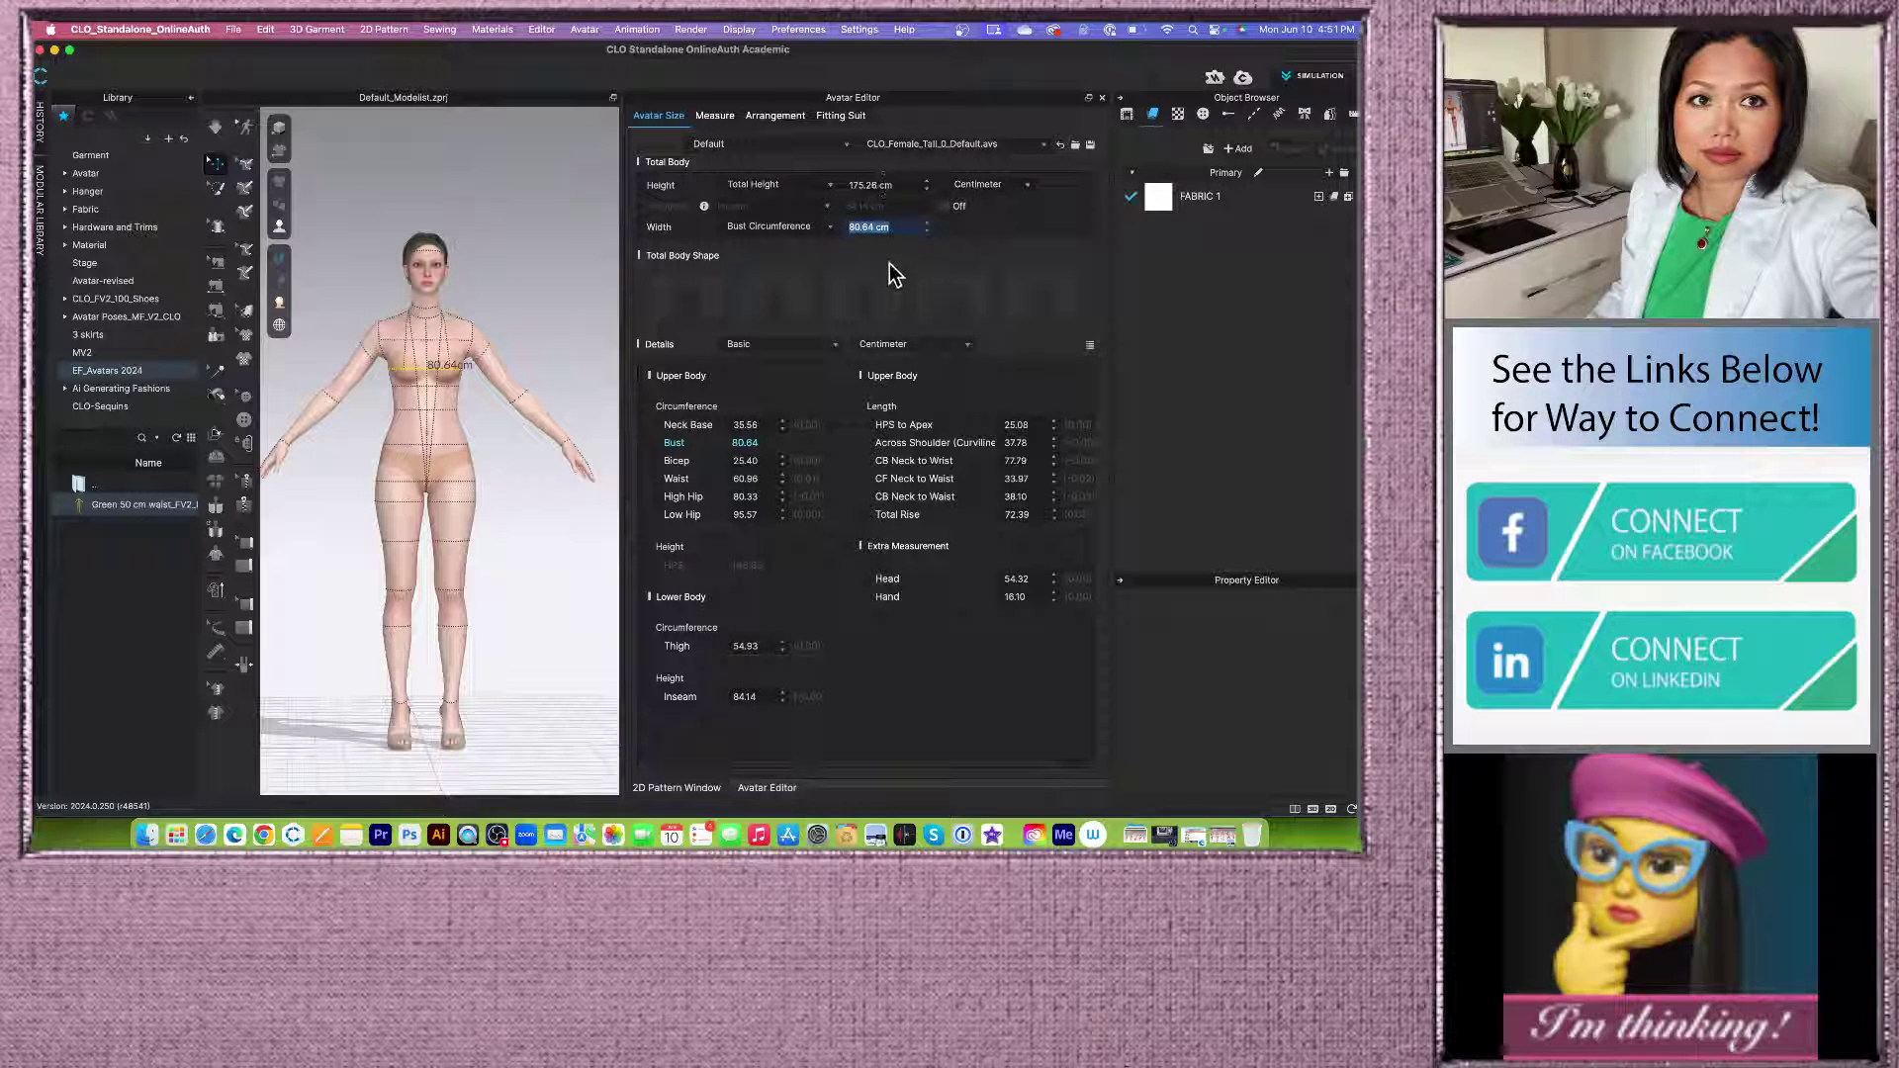
text(90)
key(Return)
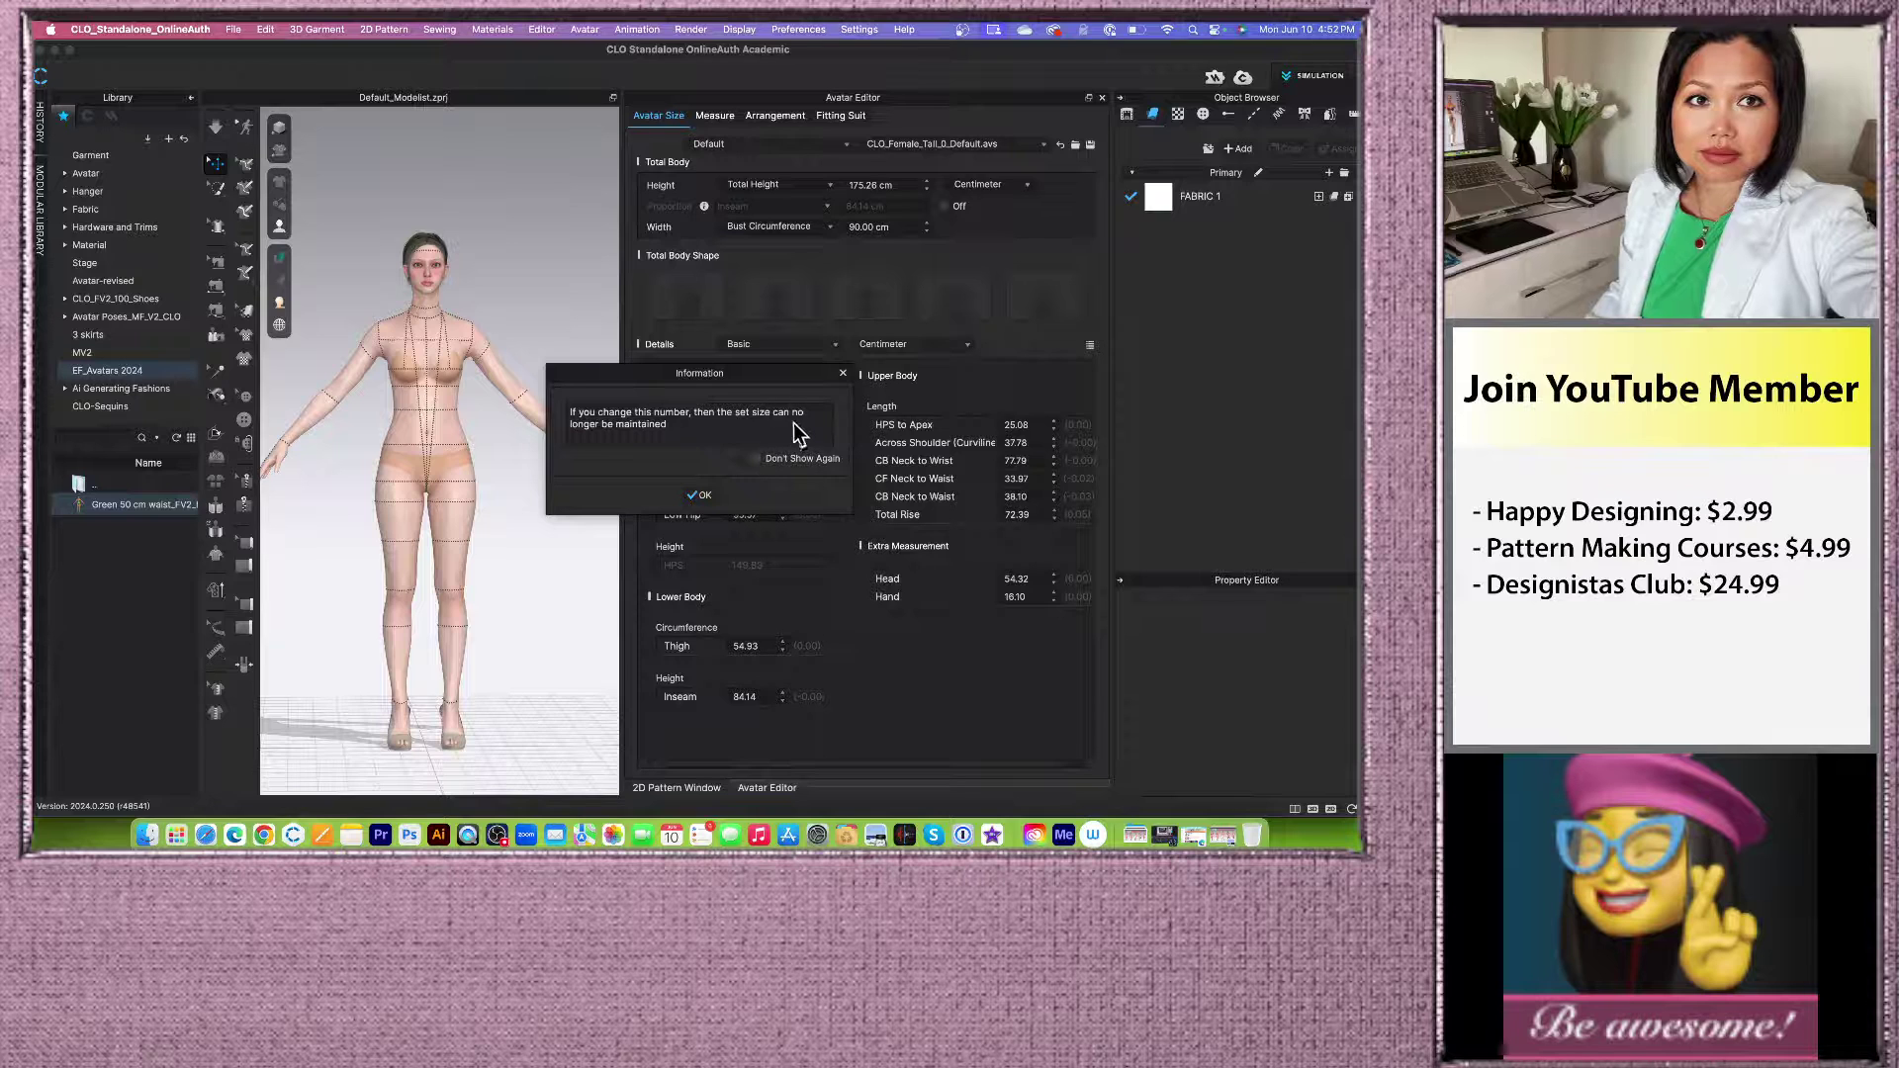
click(701, 495)
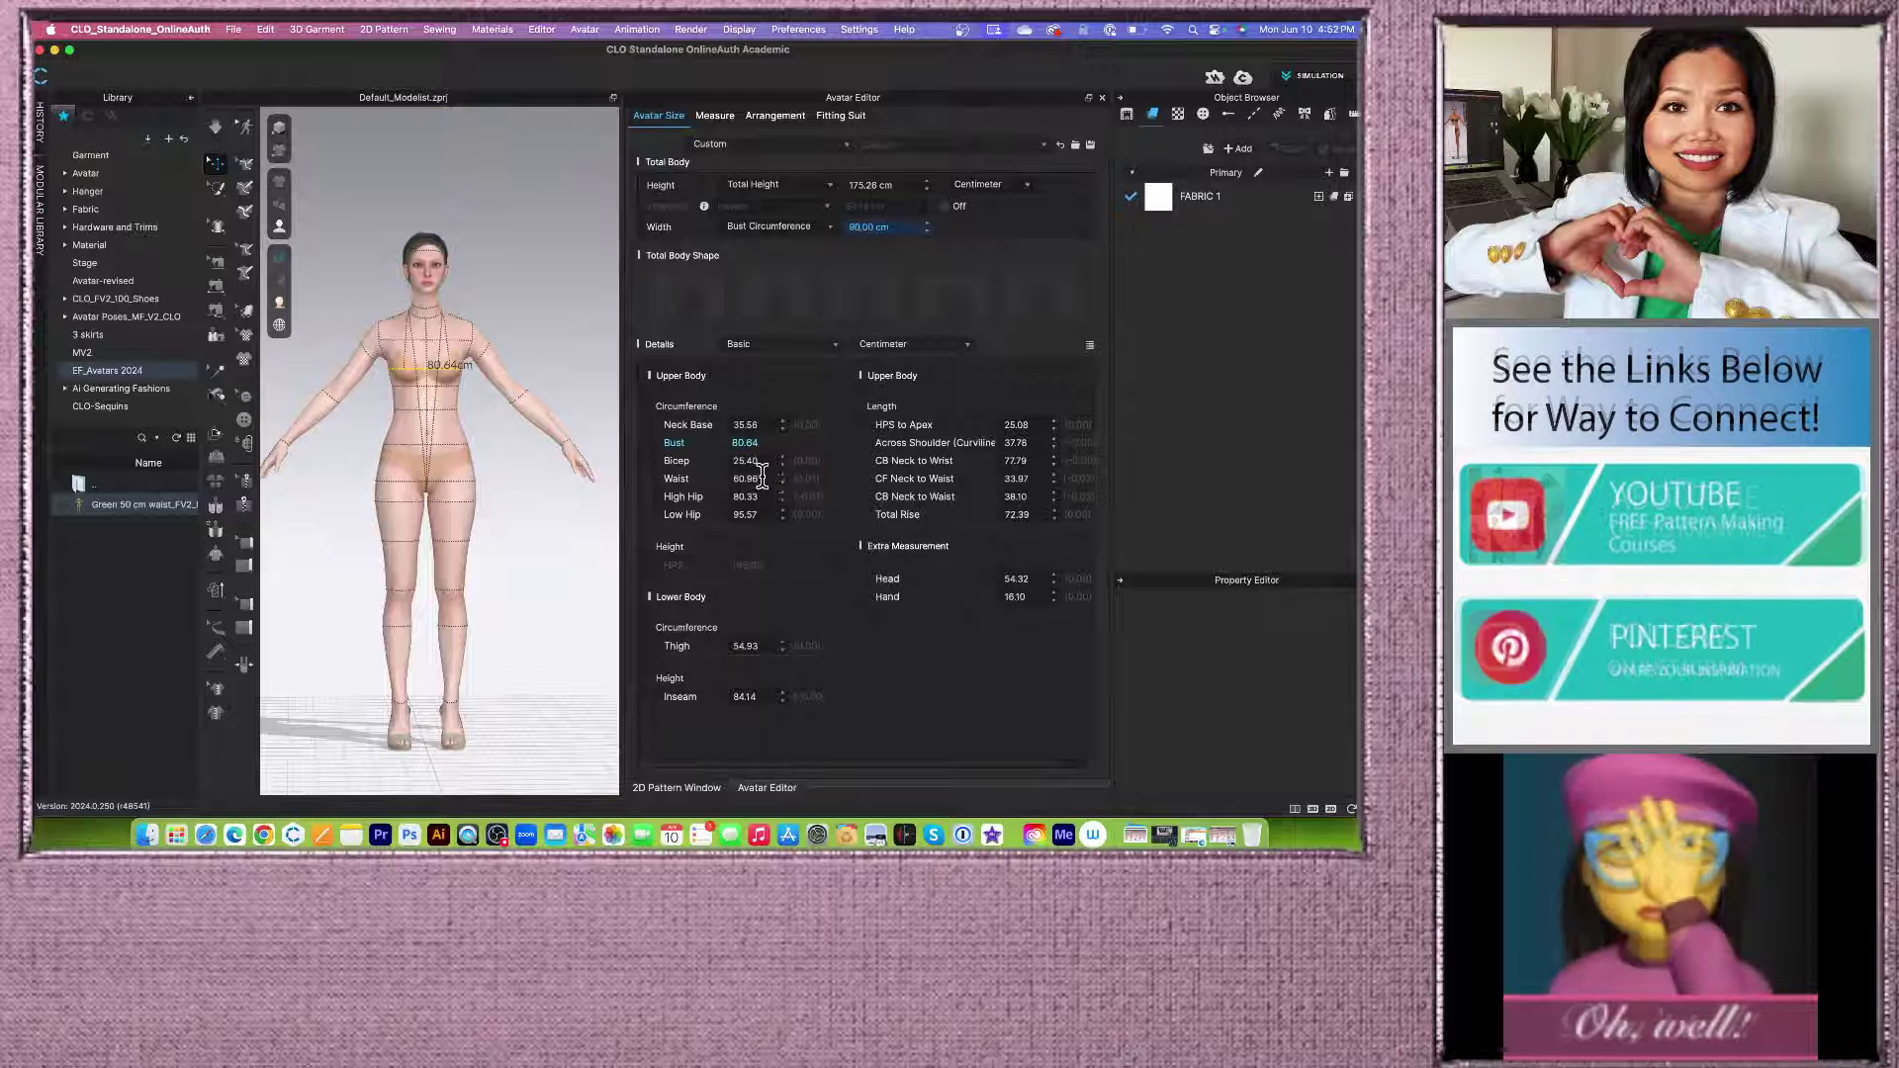
Step: Set the avatar's waist circumference to 50 cm and its high hip circumference to 85 cm
click(761, 478)
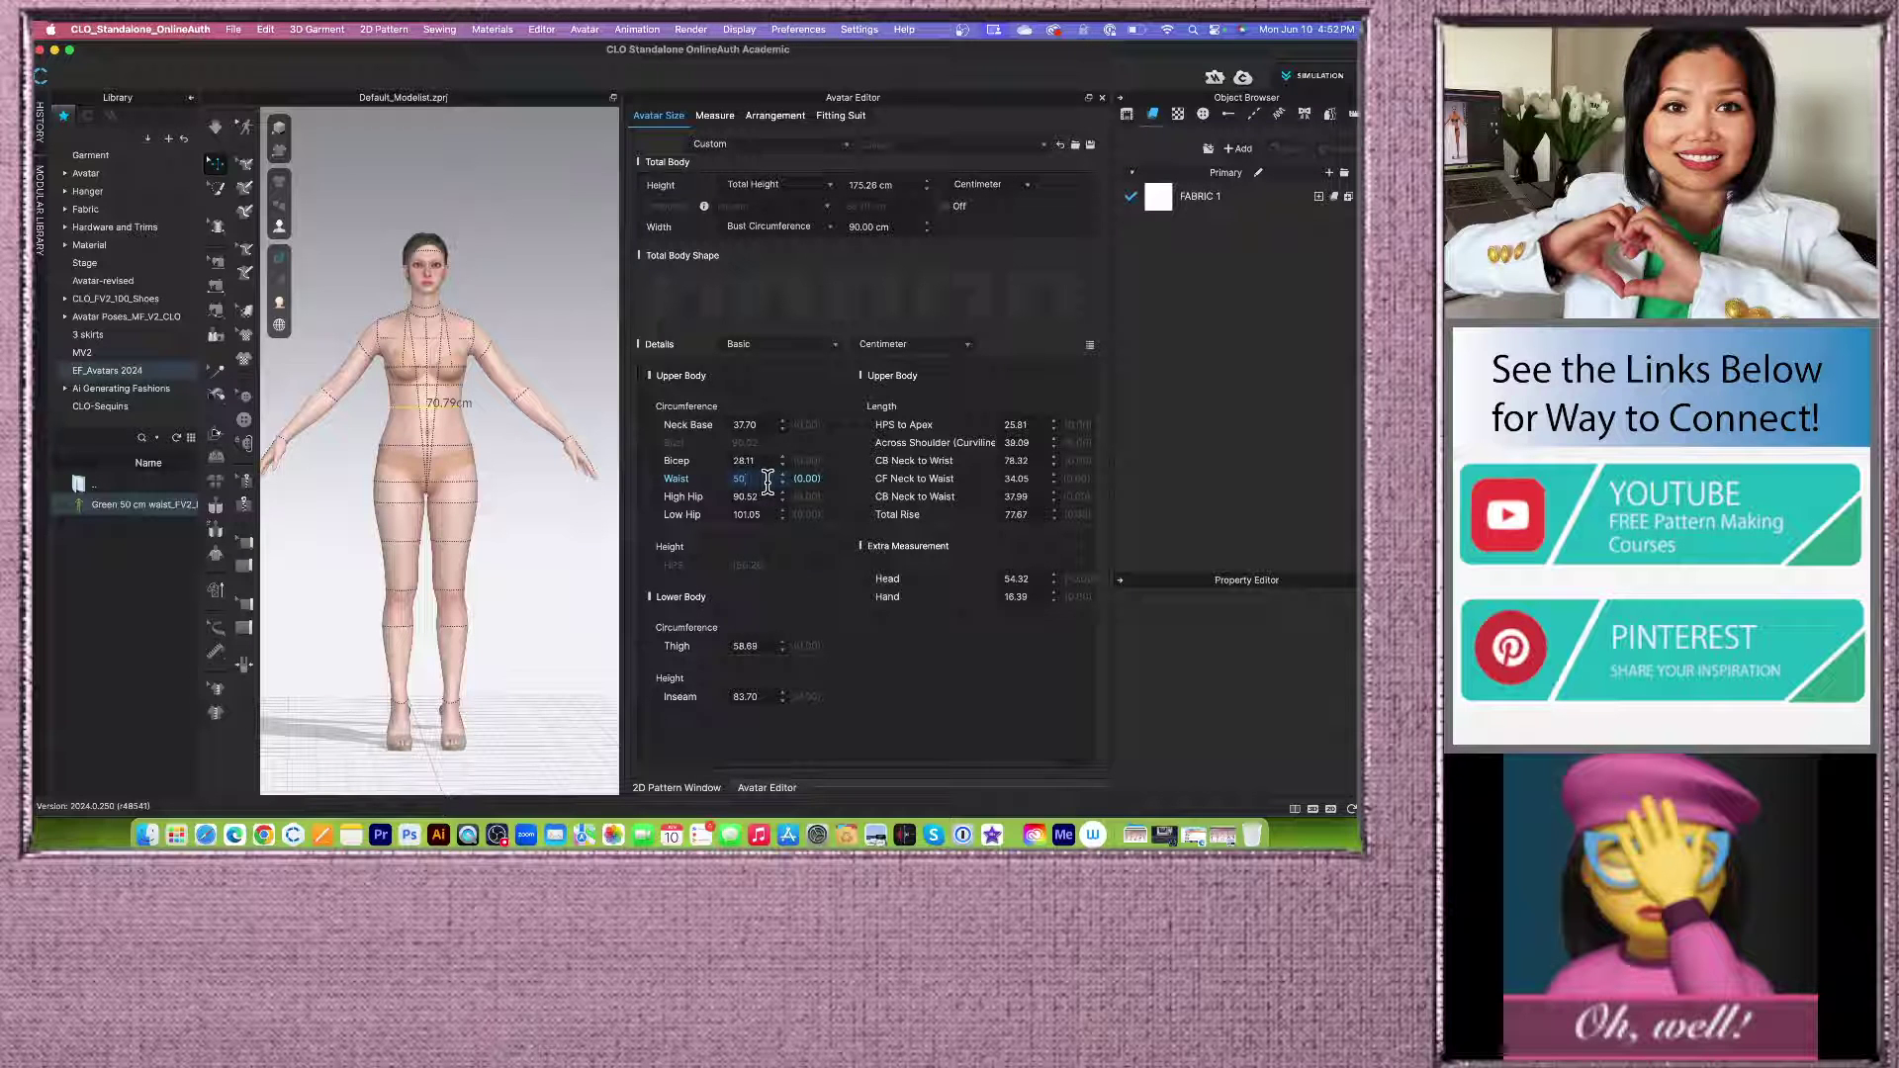
key(Tab)
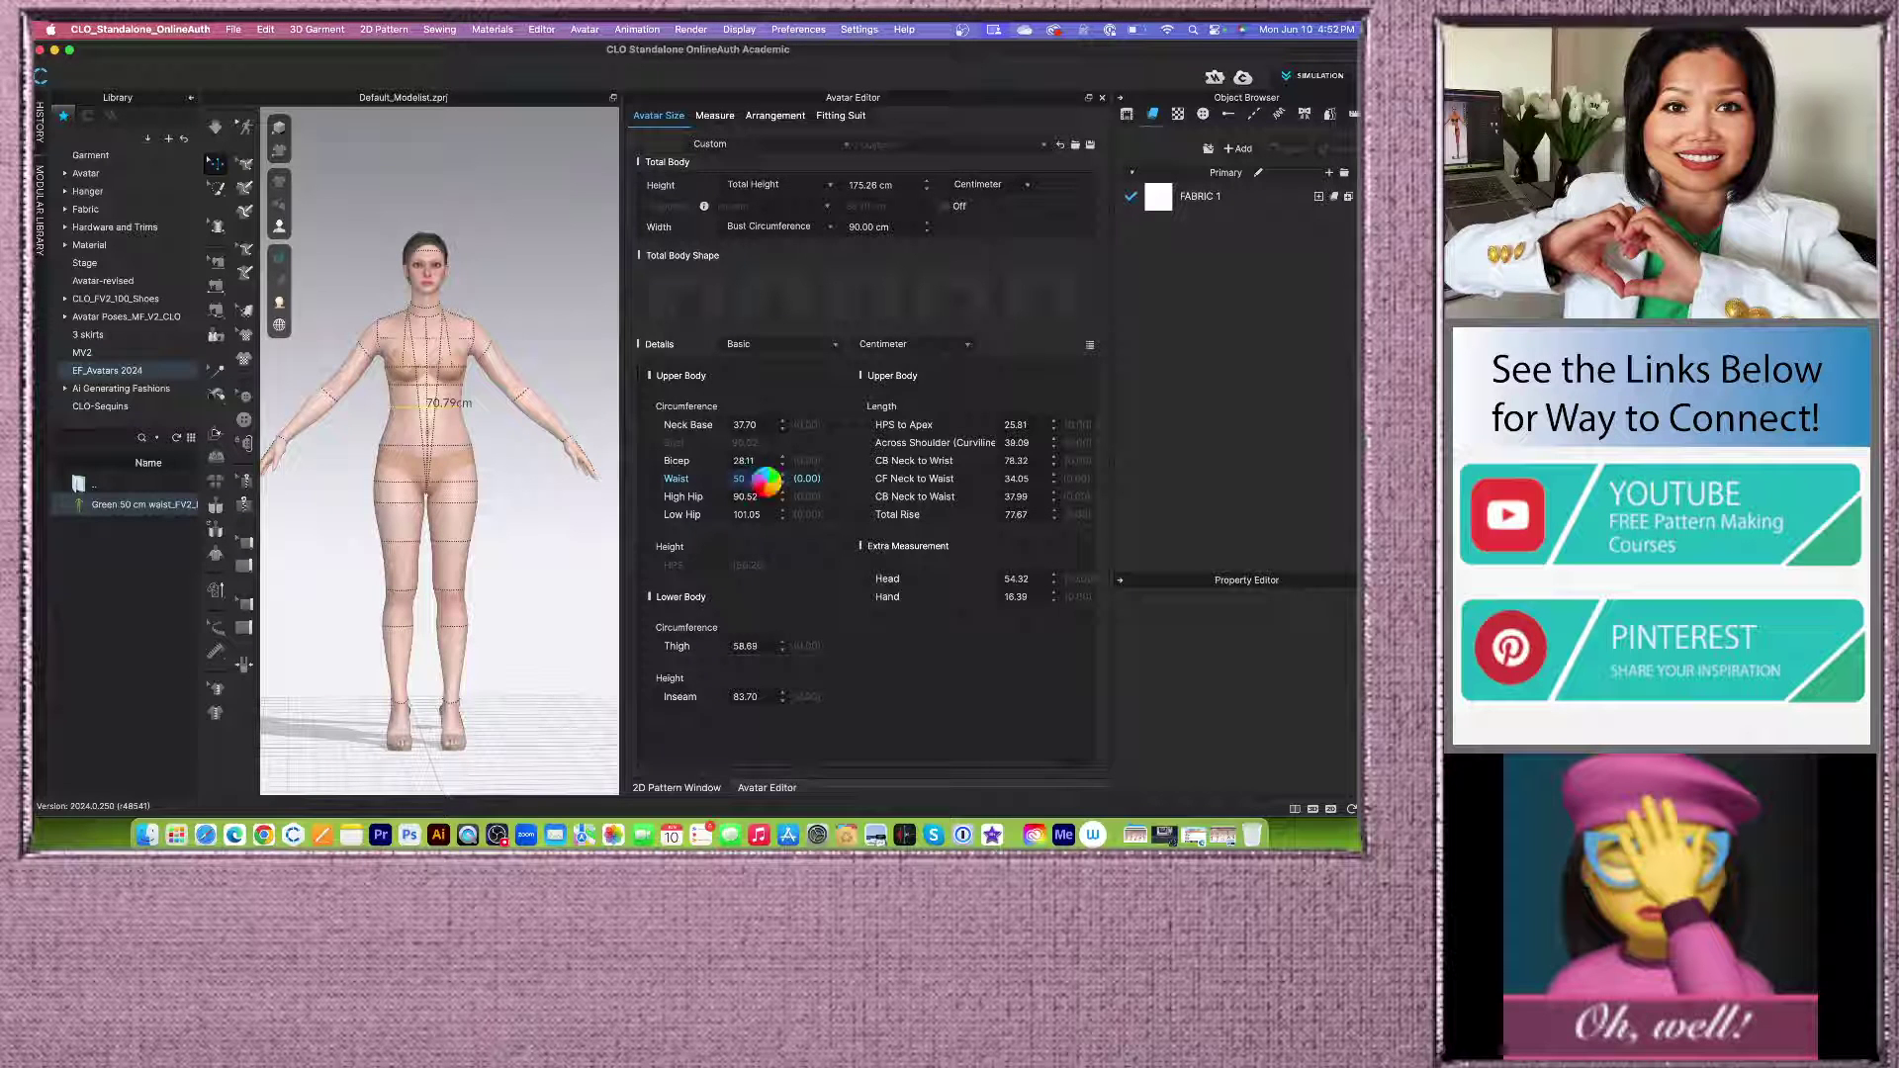
scroll(425, 475, up, 5)
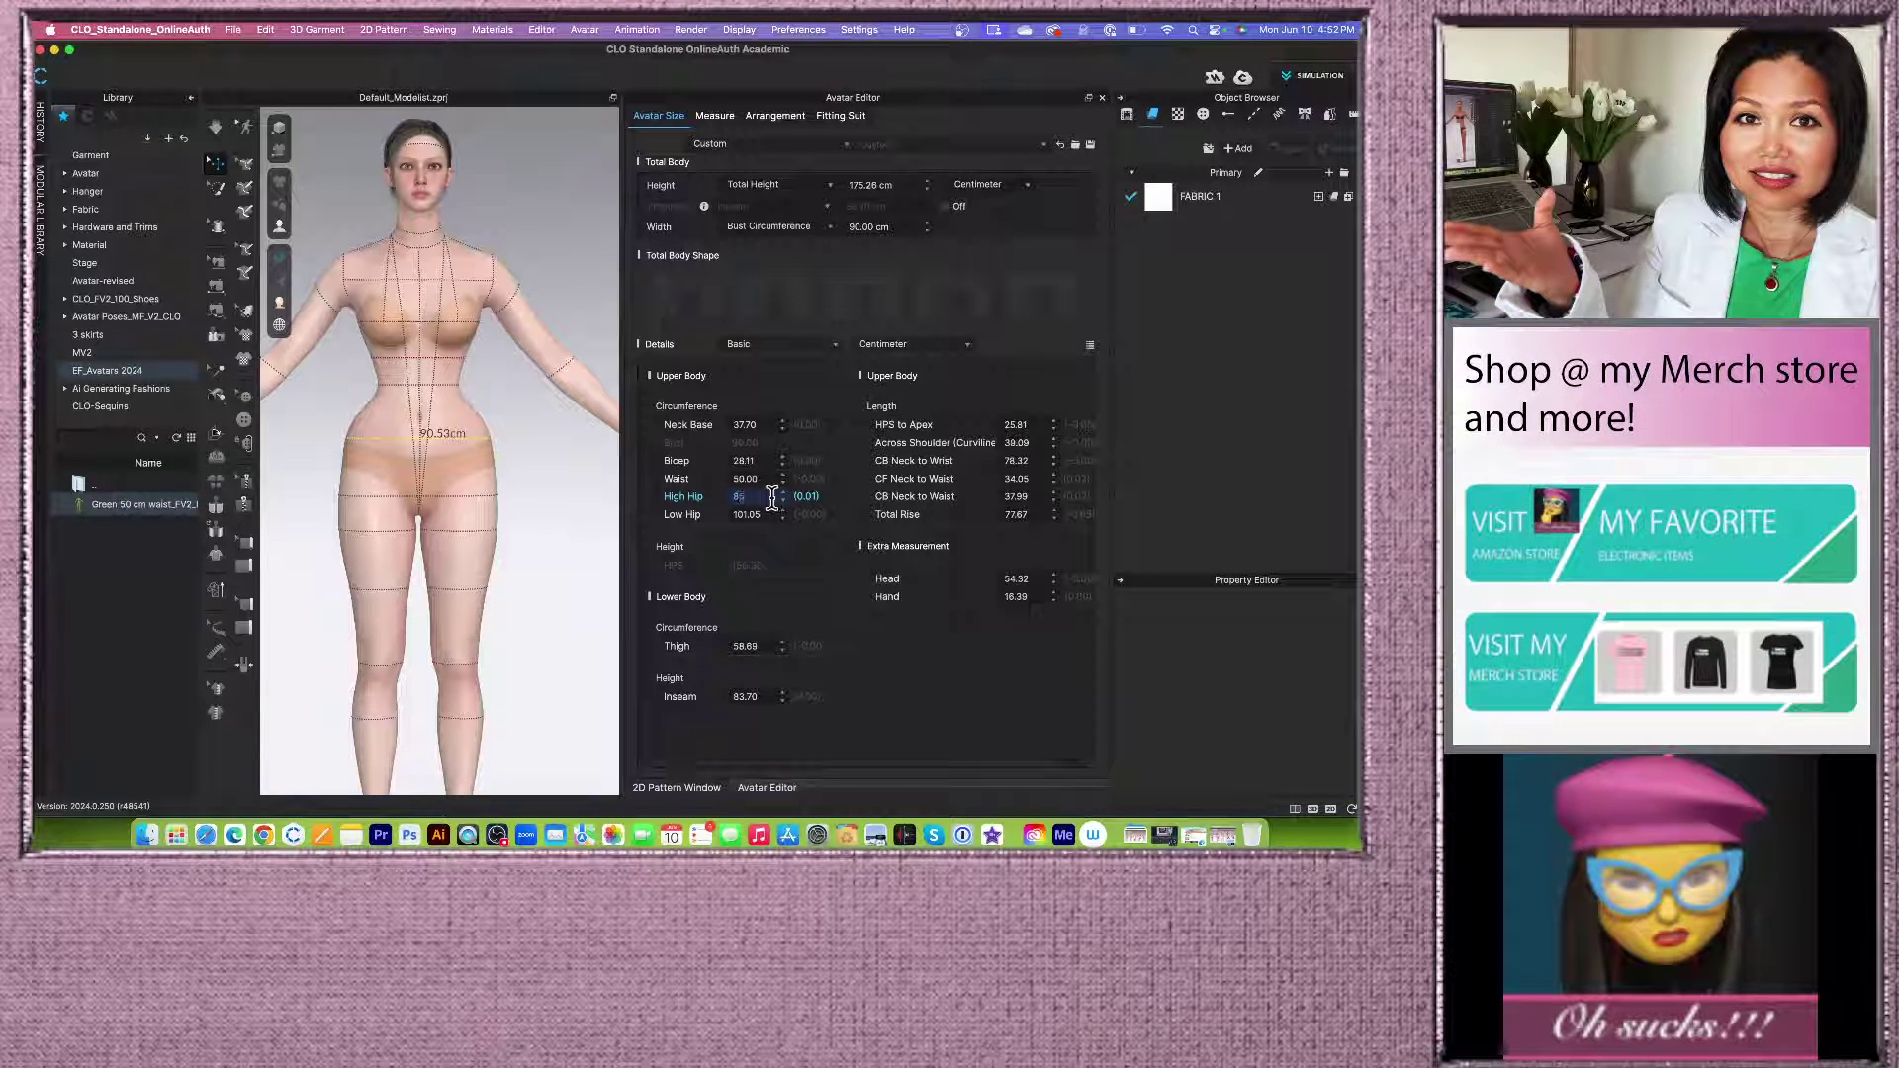
key(Tab)
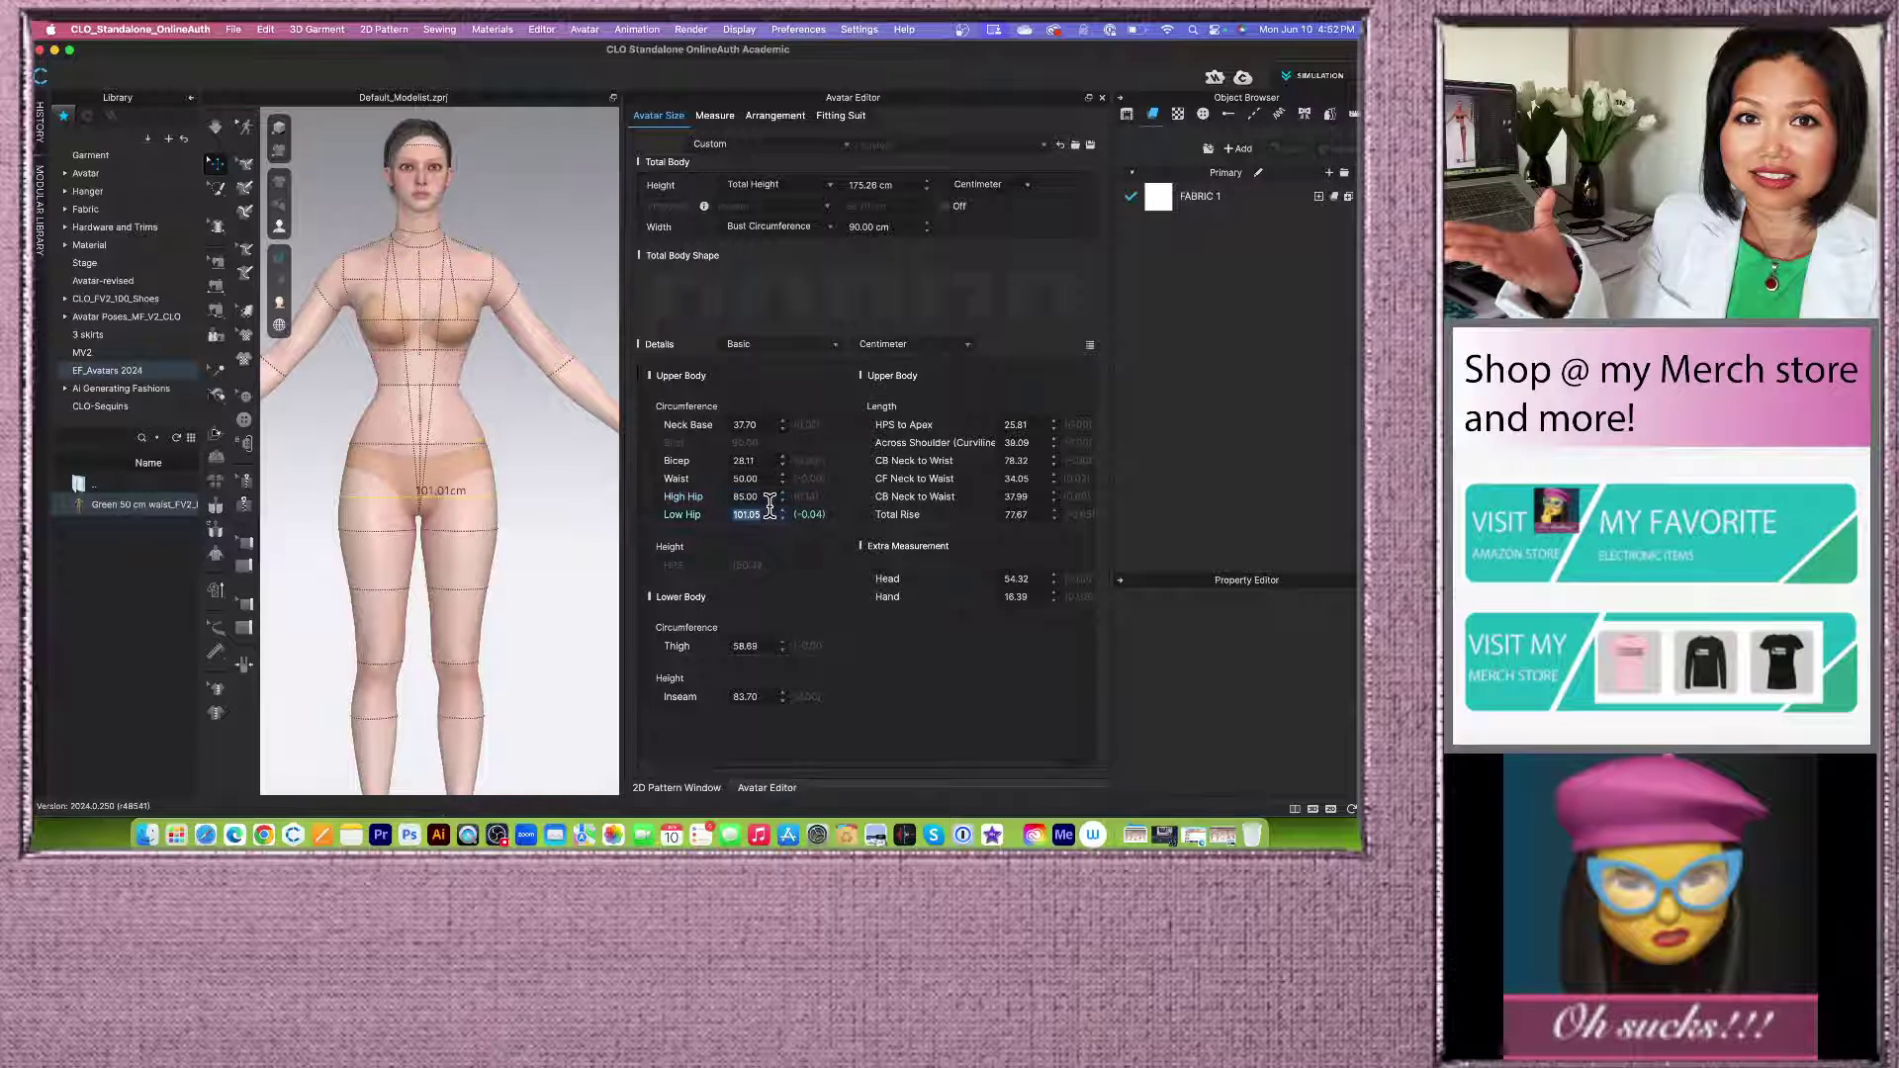
Step: Inspect the resized avatar's bust, waist and hip proportions from the front, and close the Avatar Editor
scroll(509, 489, down, 5)
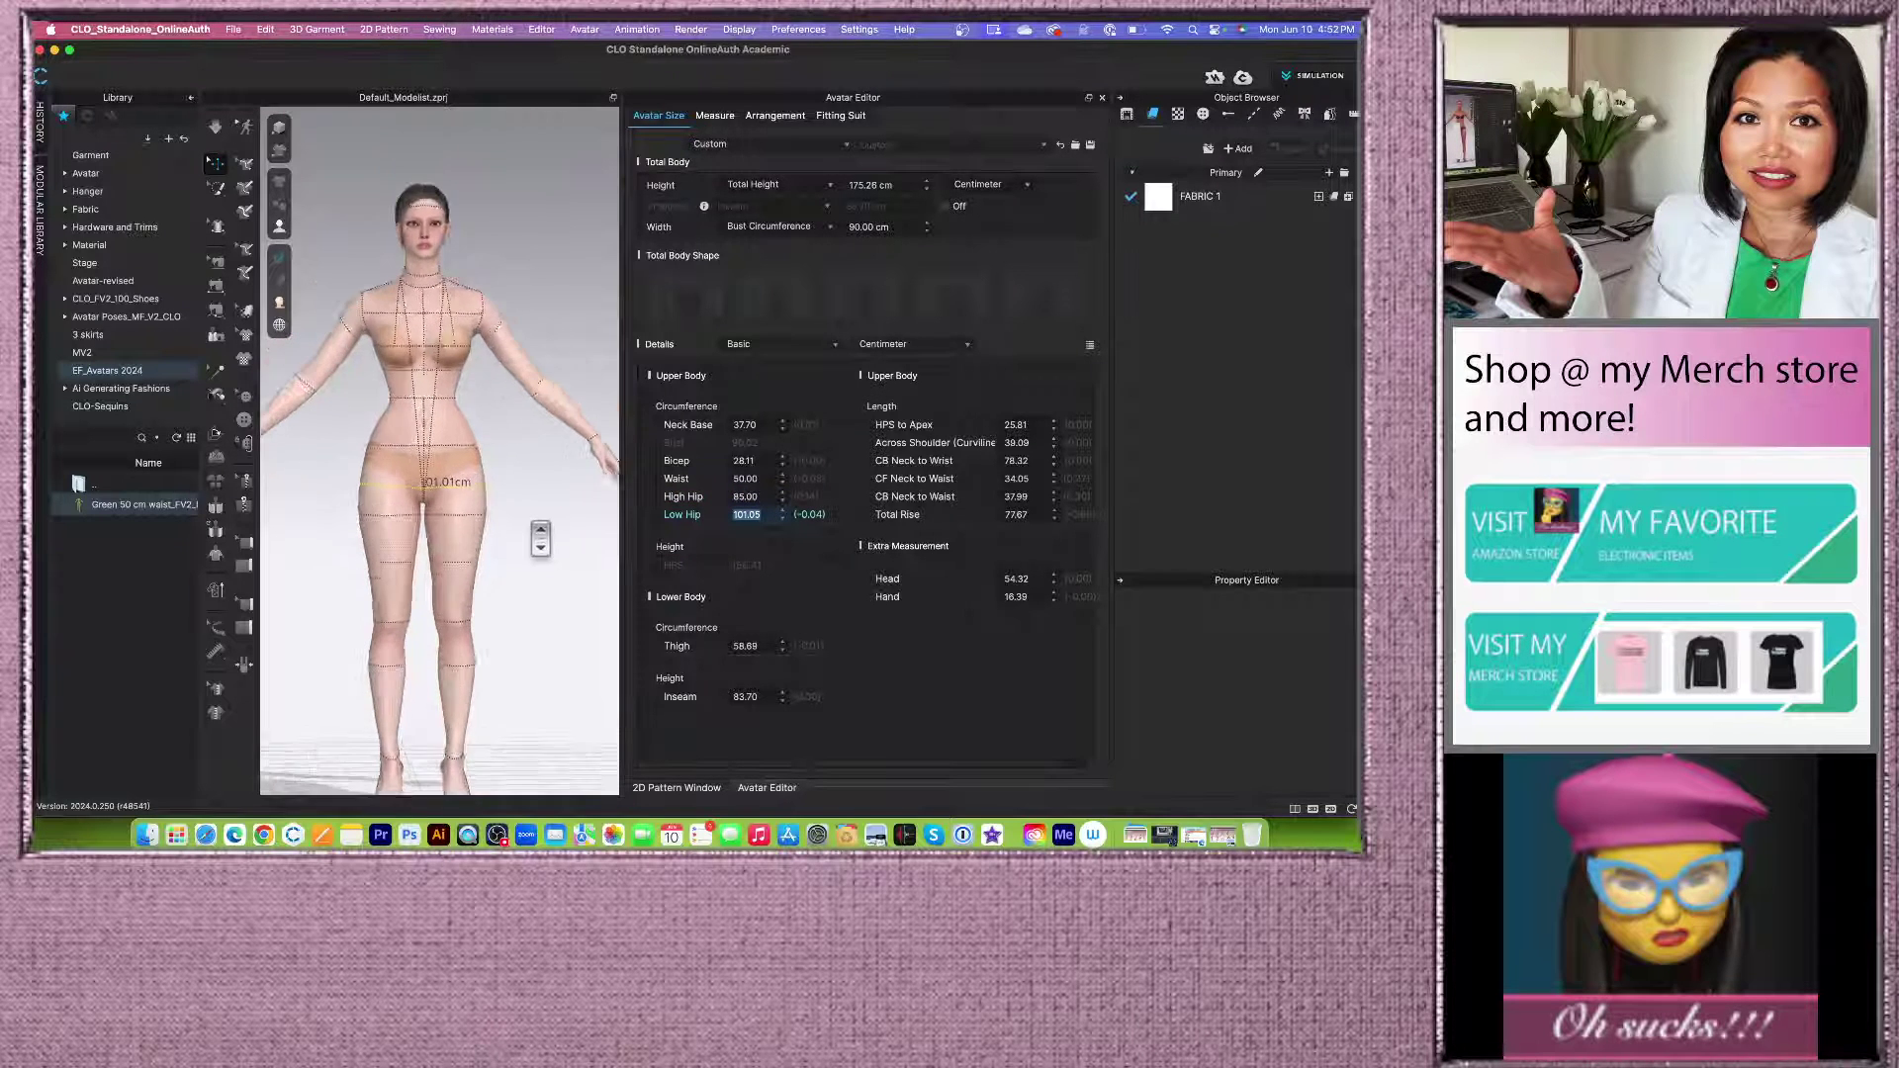
mouse_move(534, 521)
right_down()
mouse_move(334, 516)
mouse_move(527, 524)
right_up()
scroll(529, 534, up, 3)
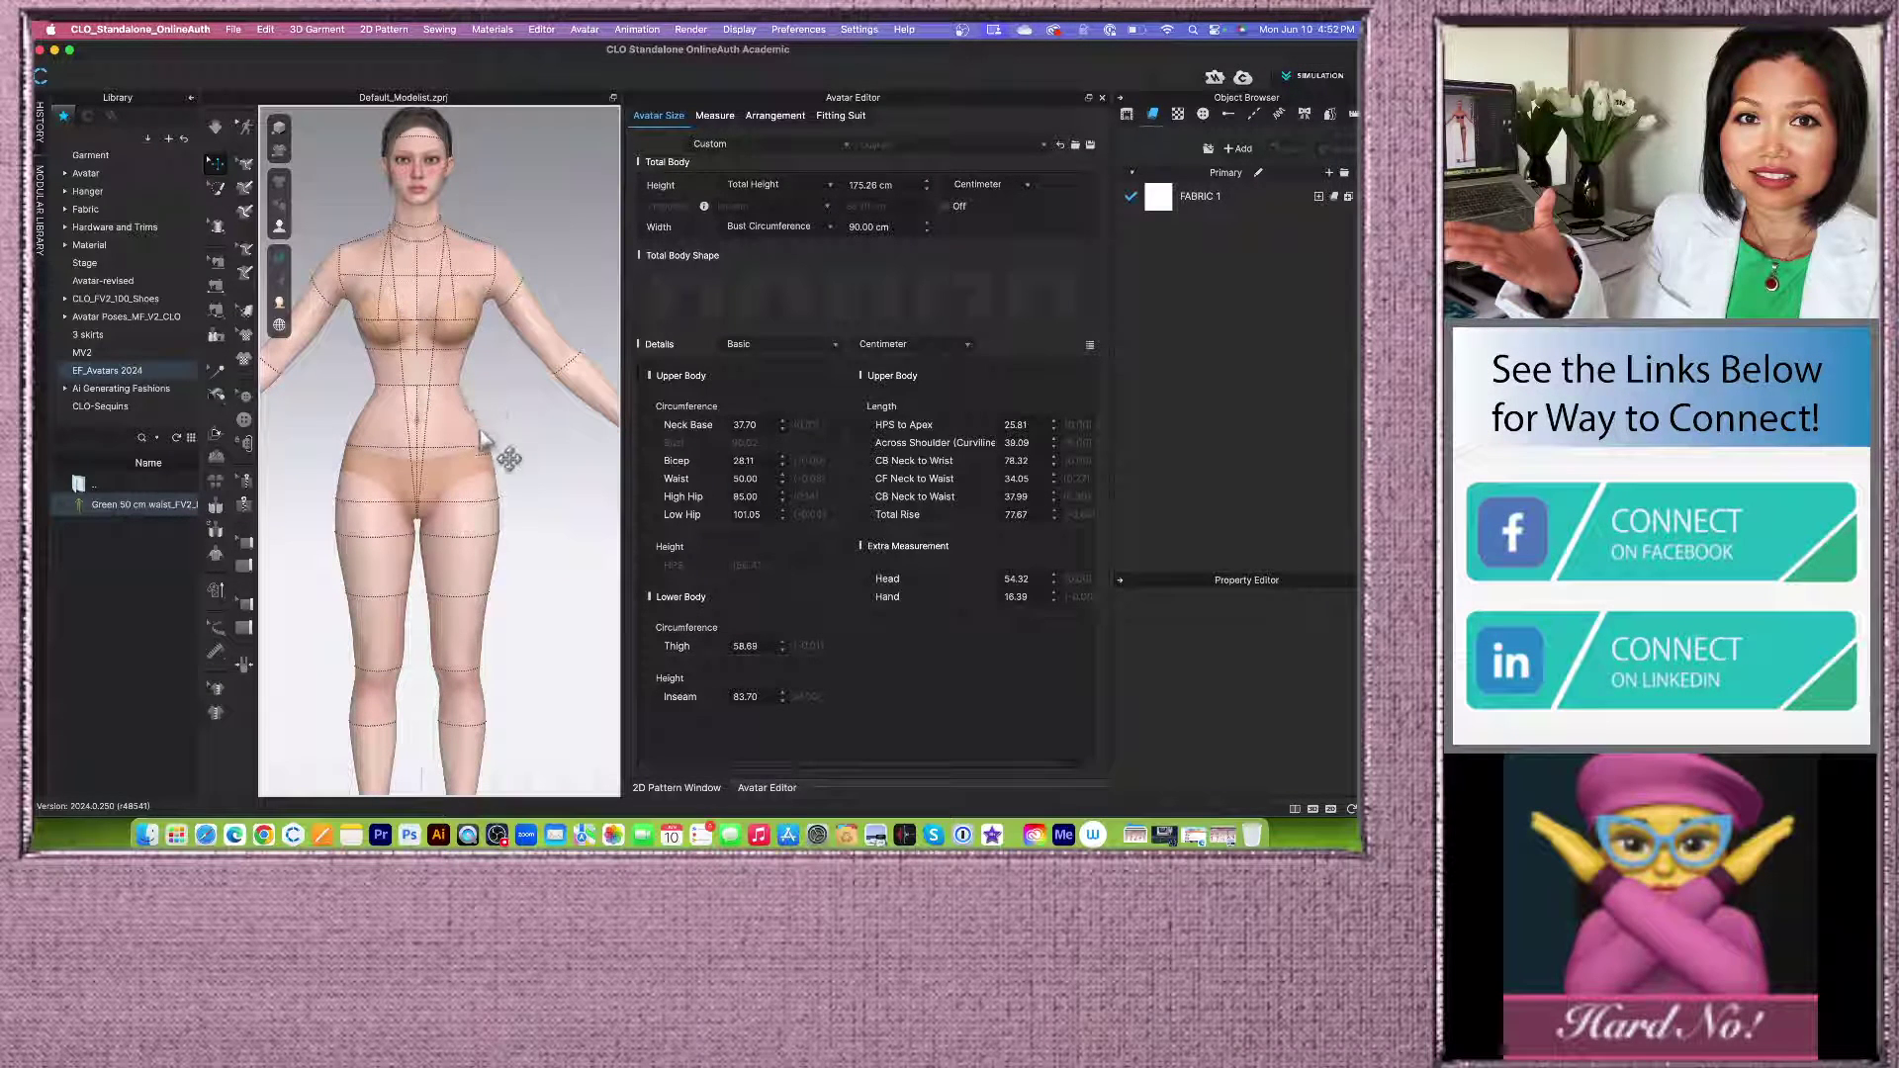
scroll(538, 509, down, 2)
scroll(530, 508, up, 2)
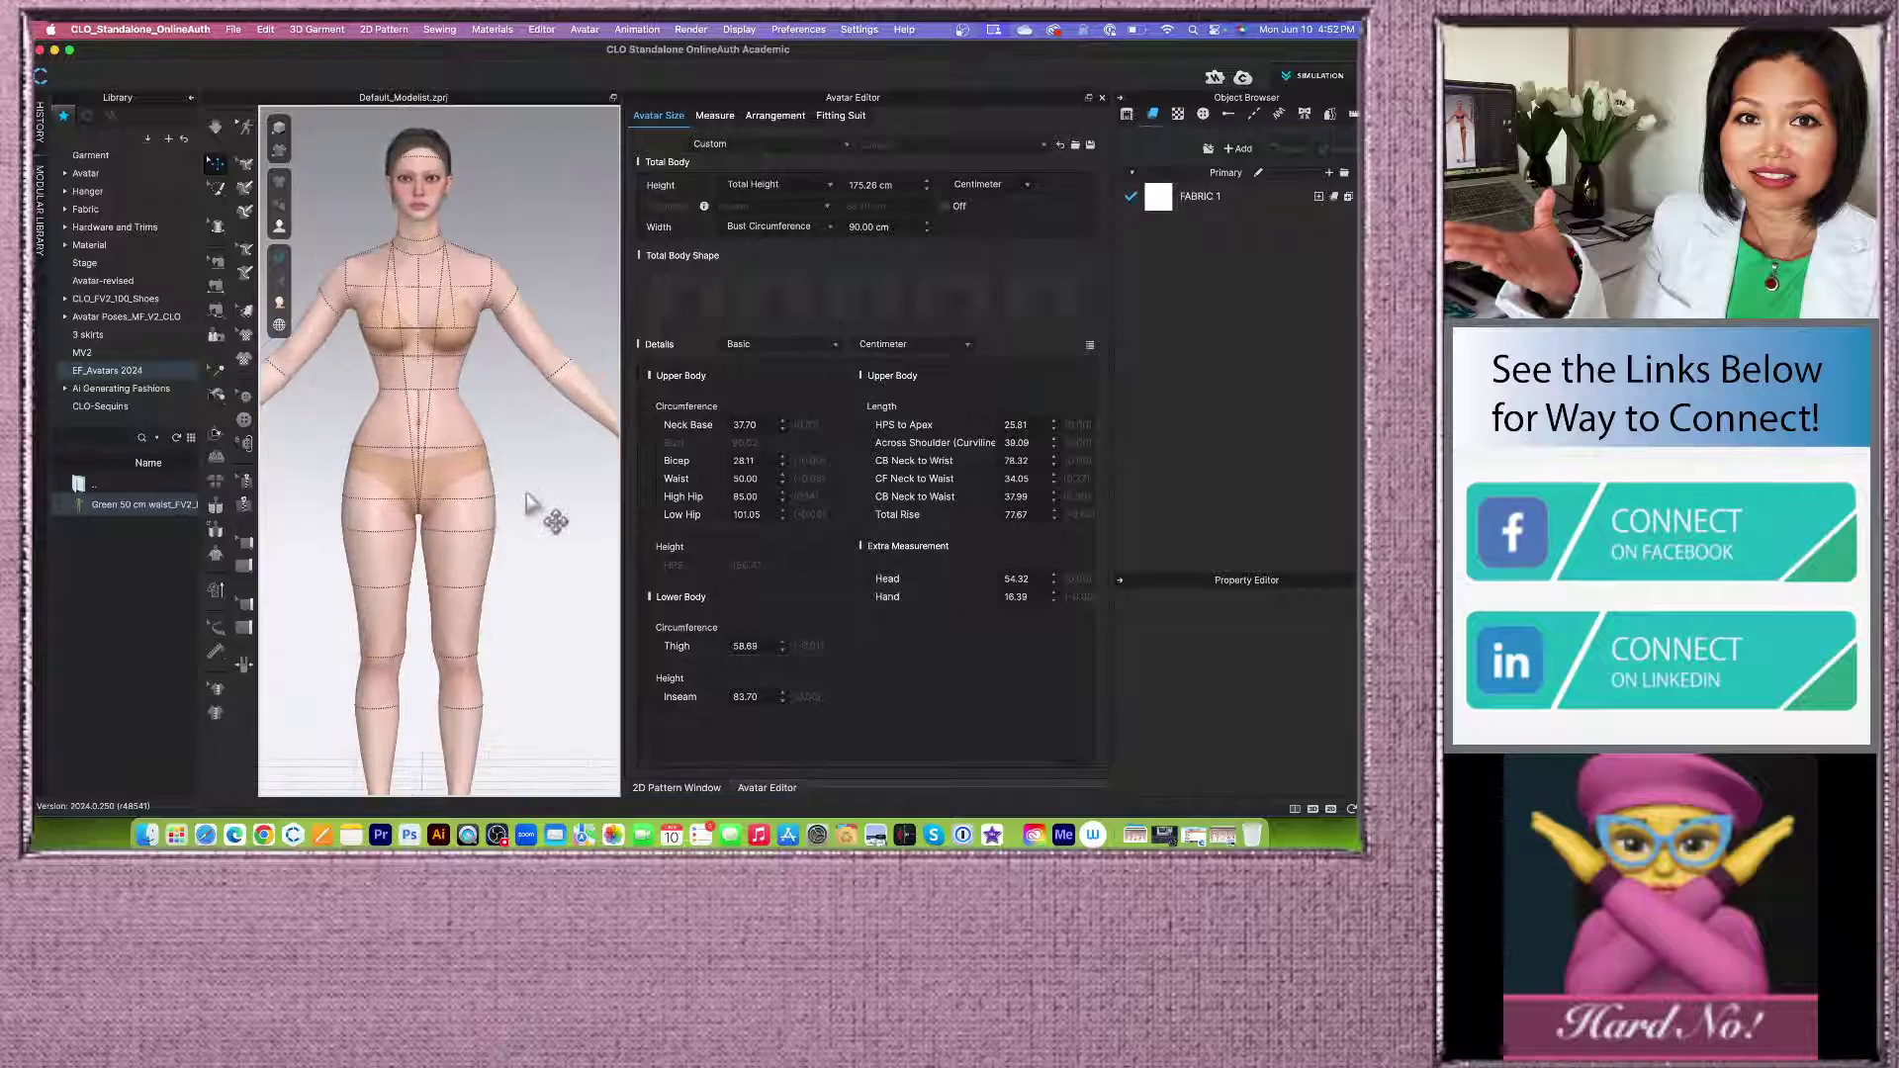
scroll(536, 506, down, 2)
mouse_move(535, 503)
right_down()
mouse_move(382, 503)
mouse_move(542, 509)
right_up()
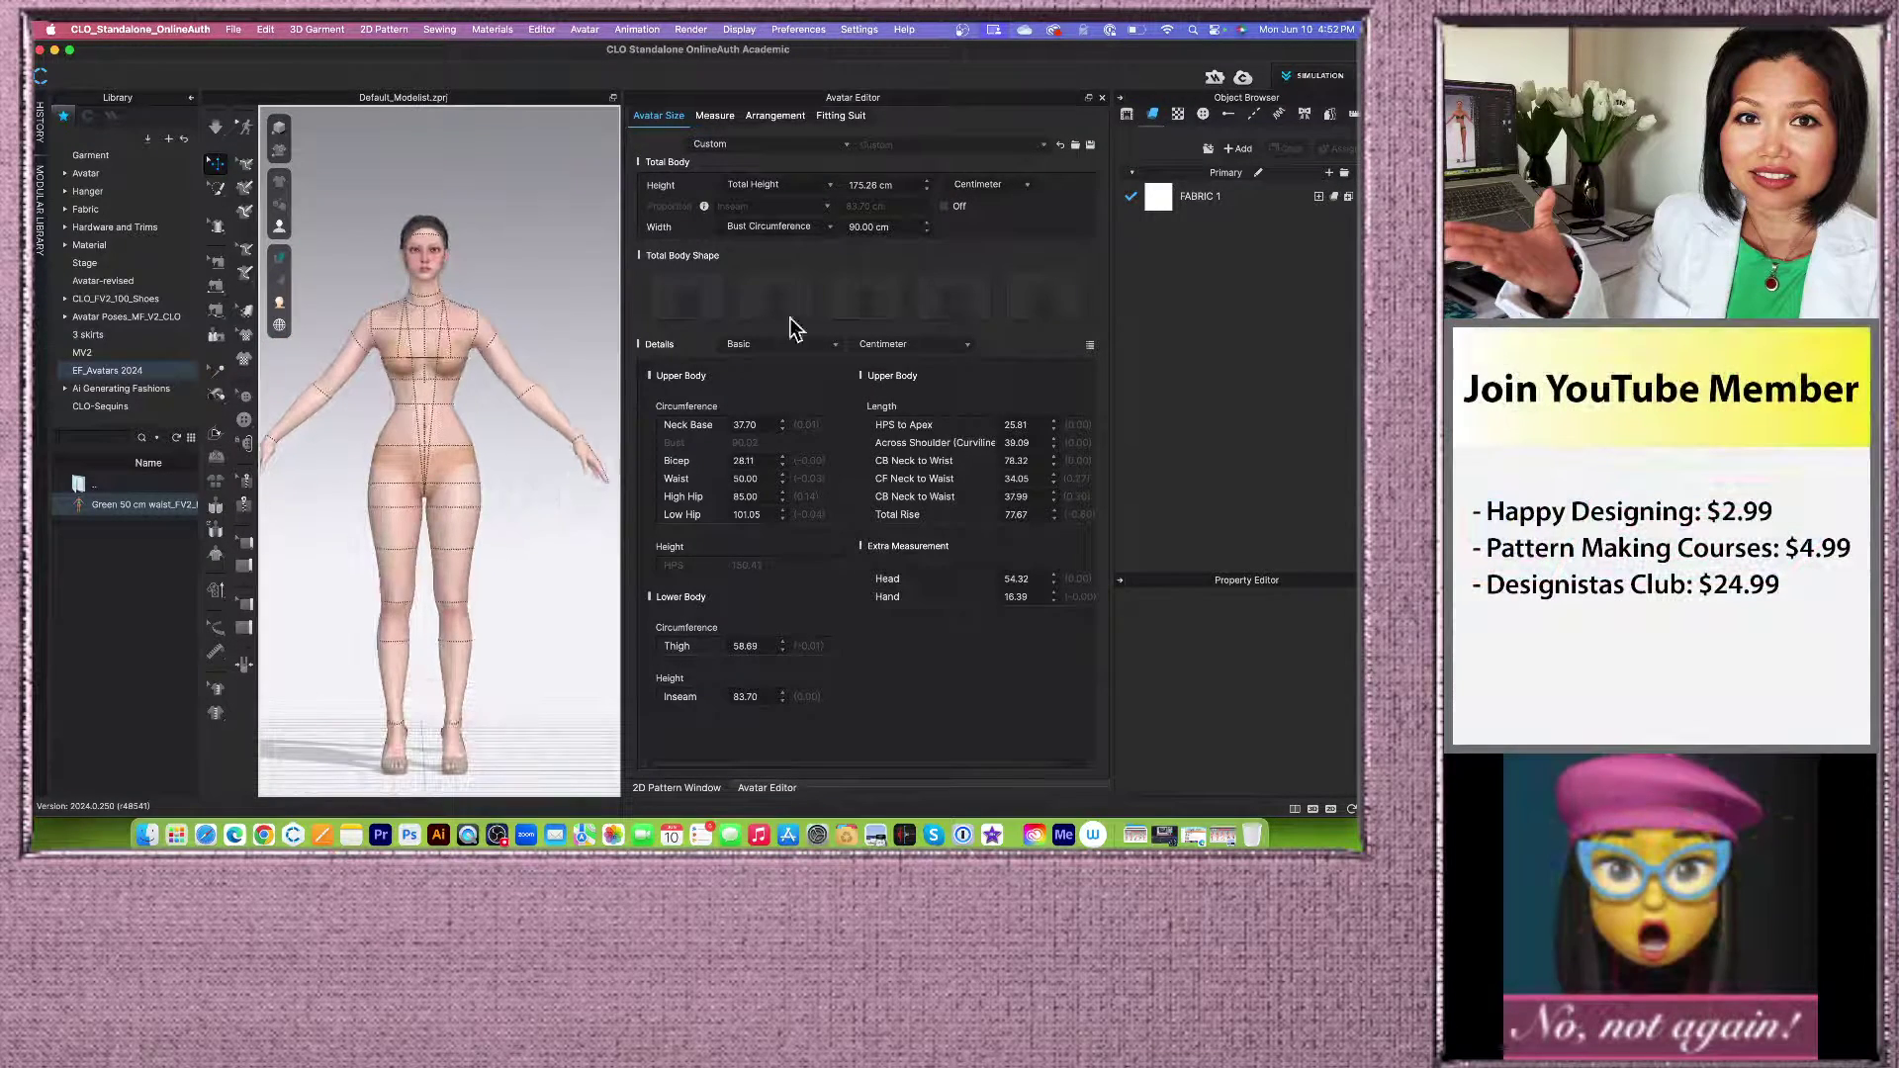
click(1104, 99)
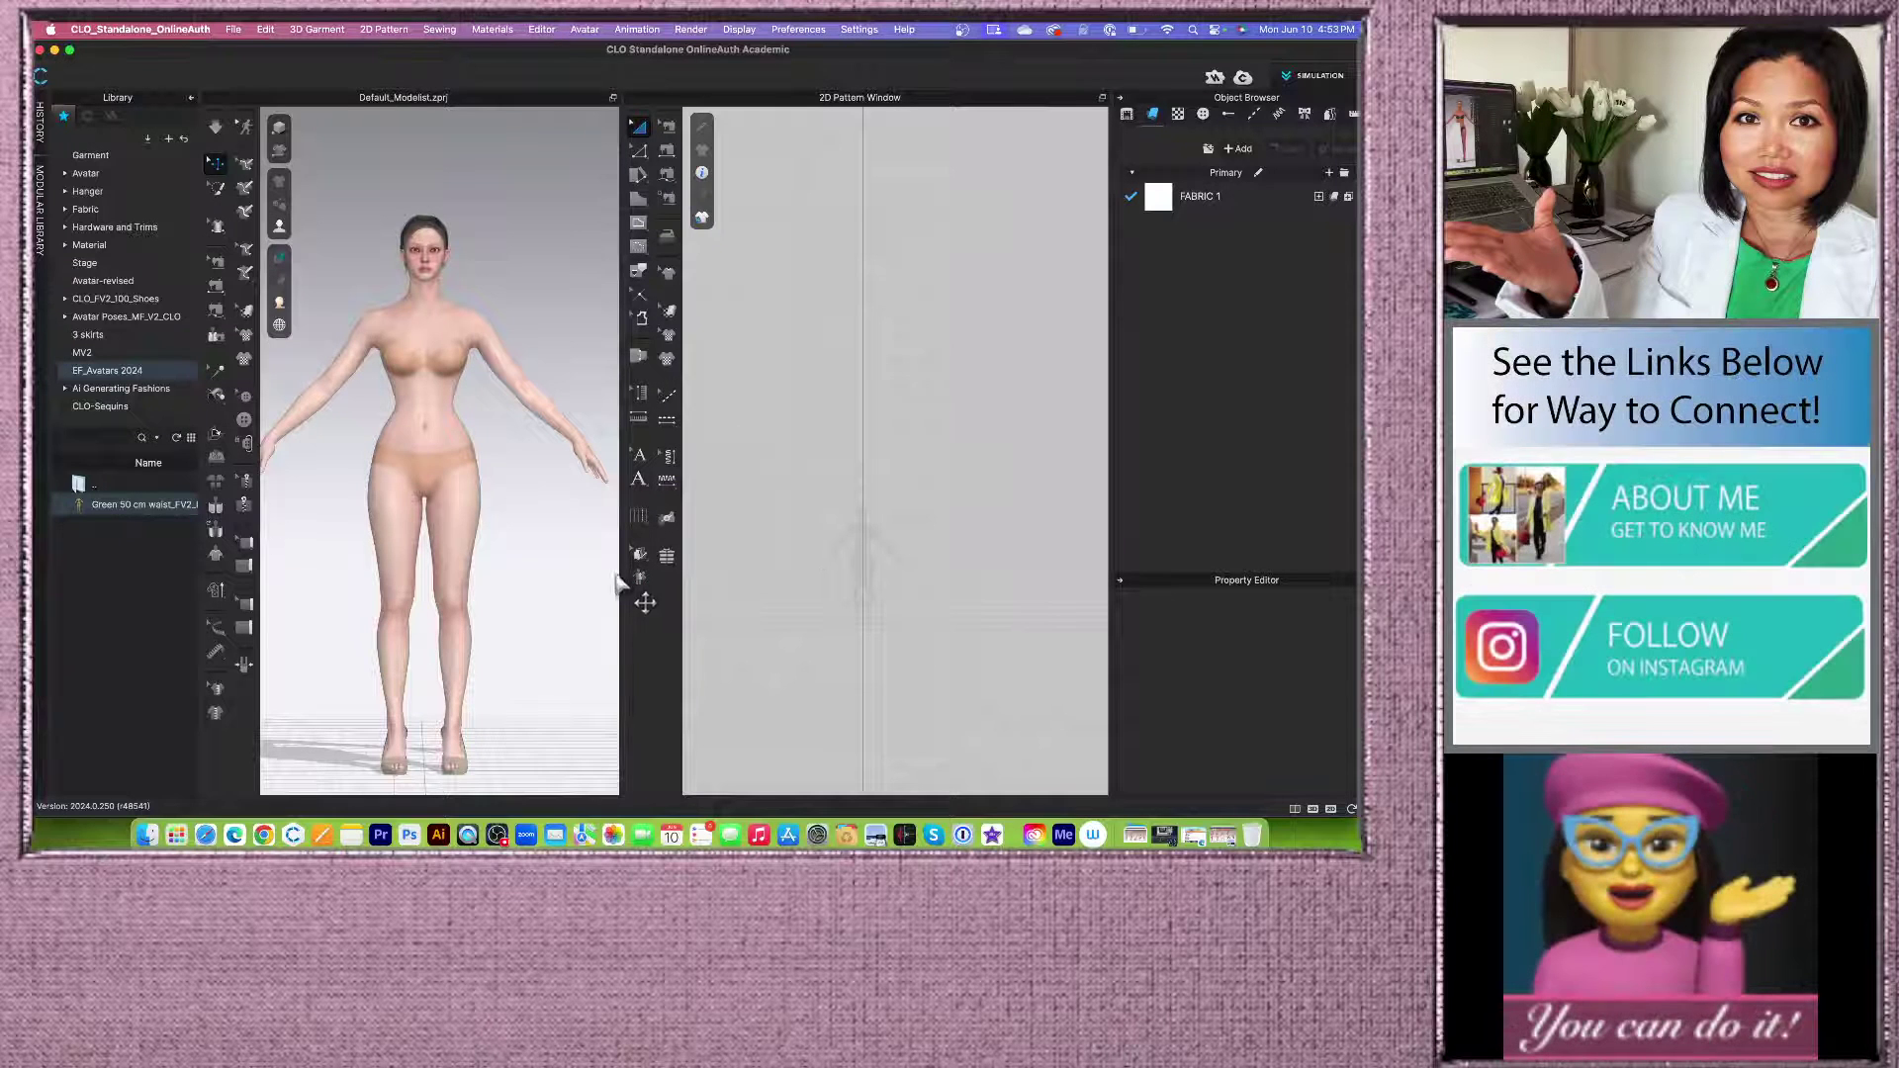
Step: Widen the 3D window and examine the resized avatar's face, bust, waist and hips from the front
drag(624, 579, 923, 539)
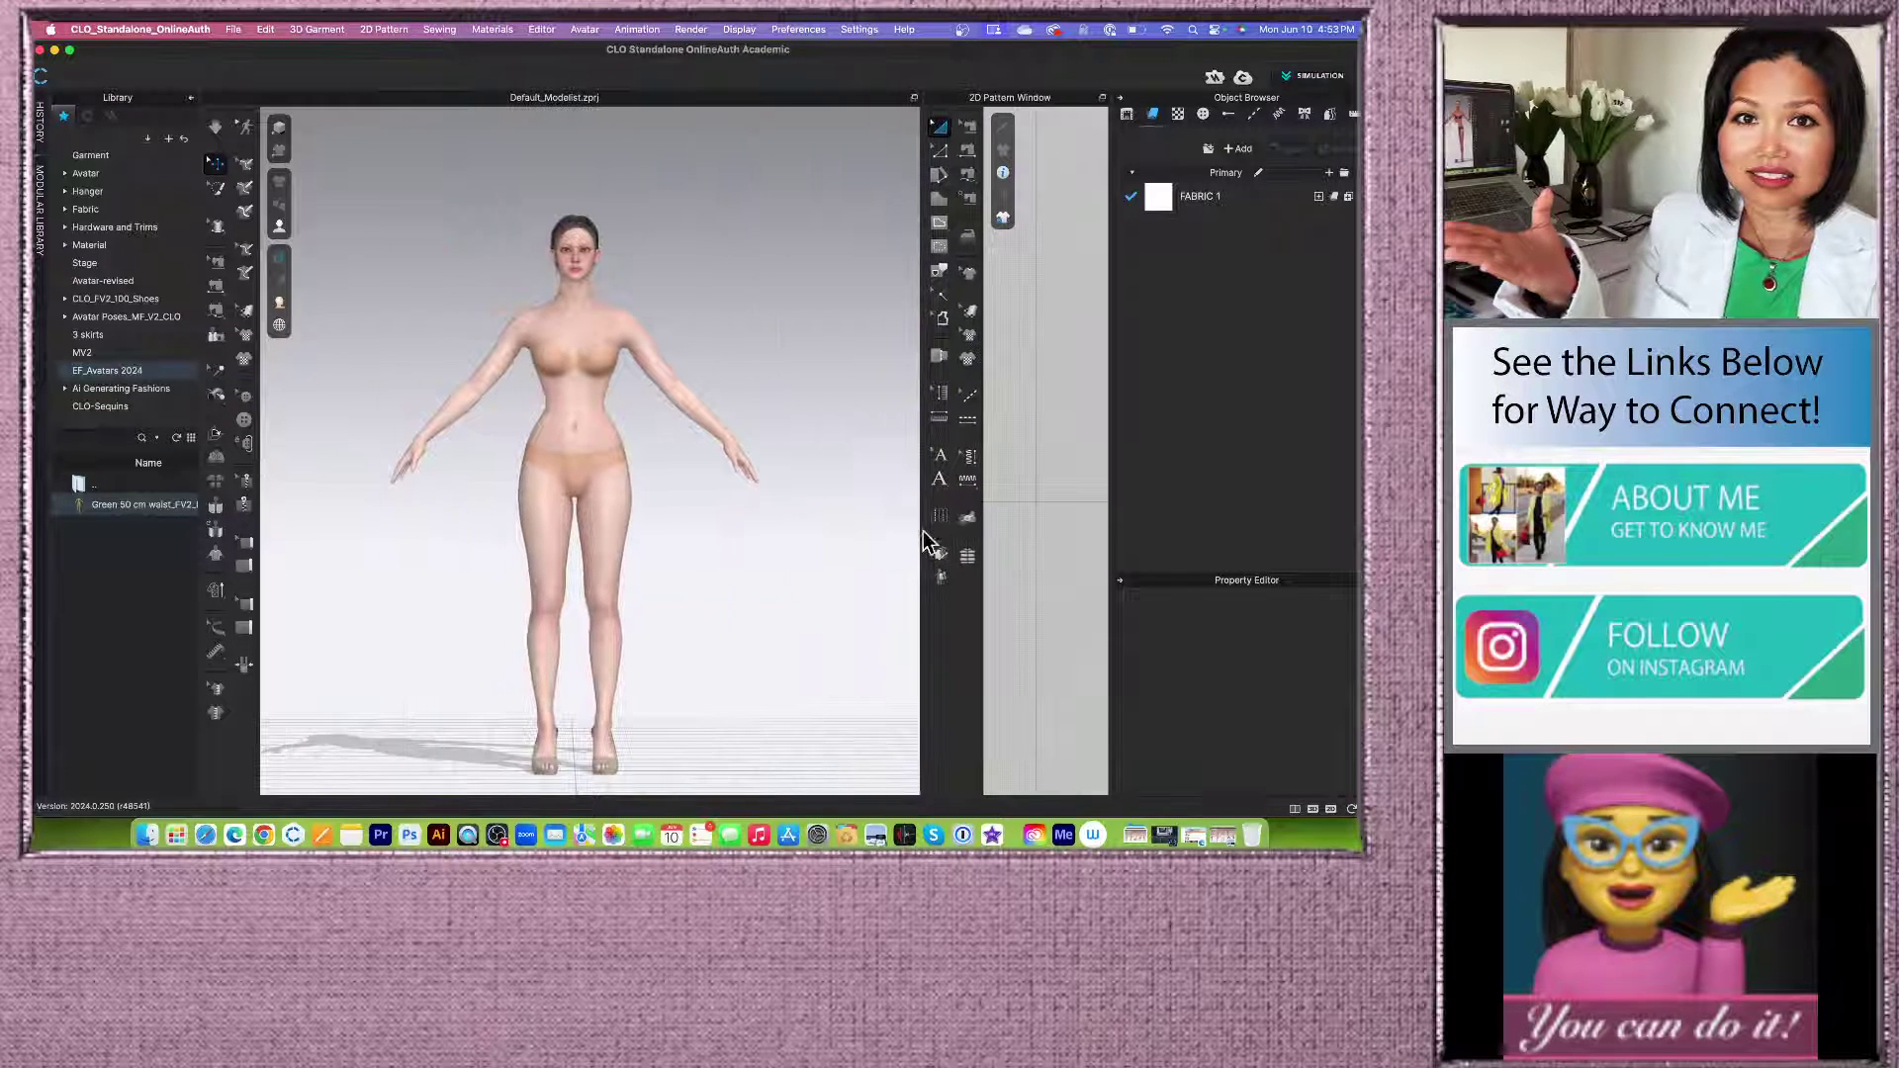
scroll(645, 539, up, 3)
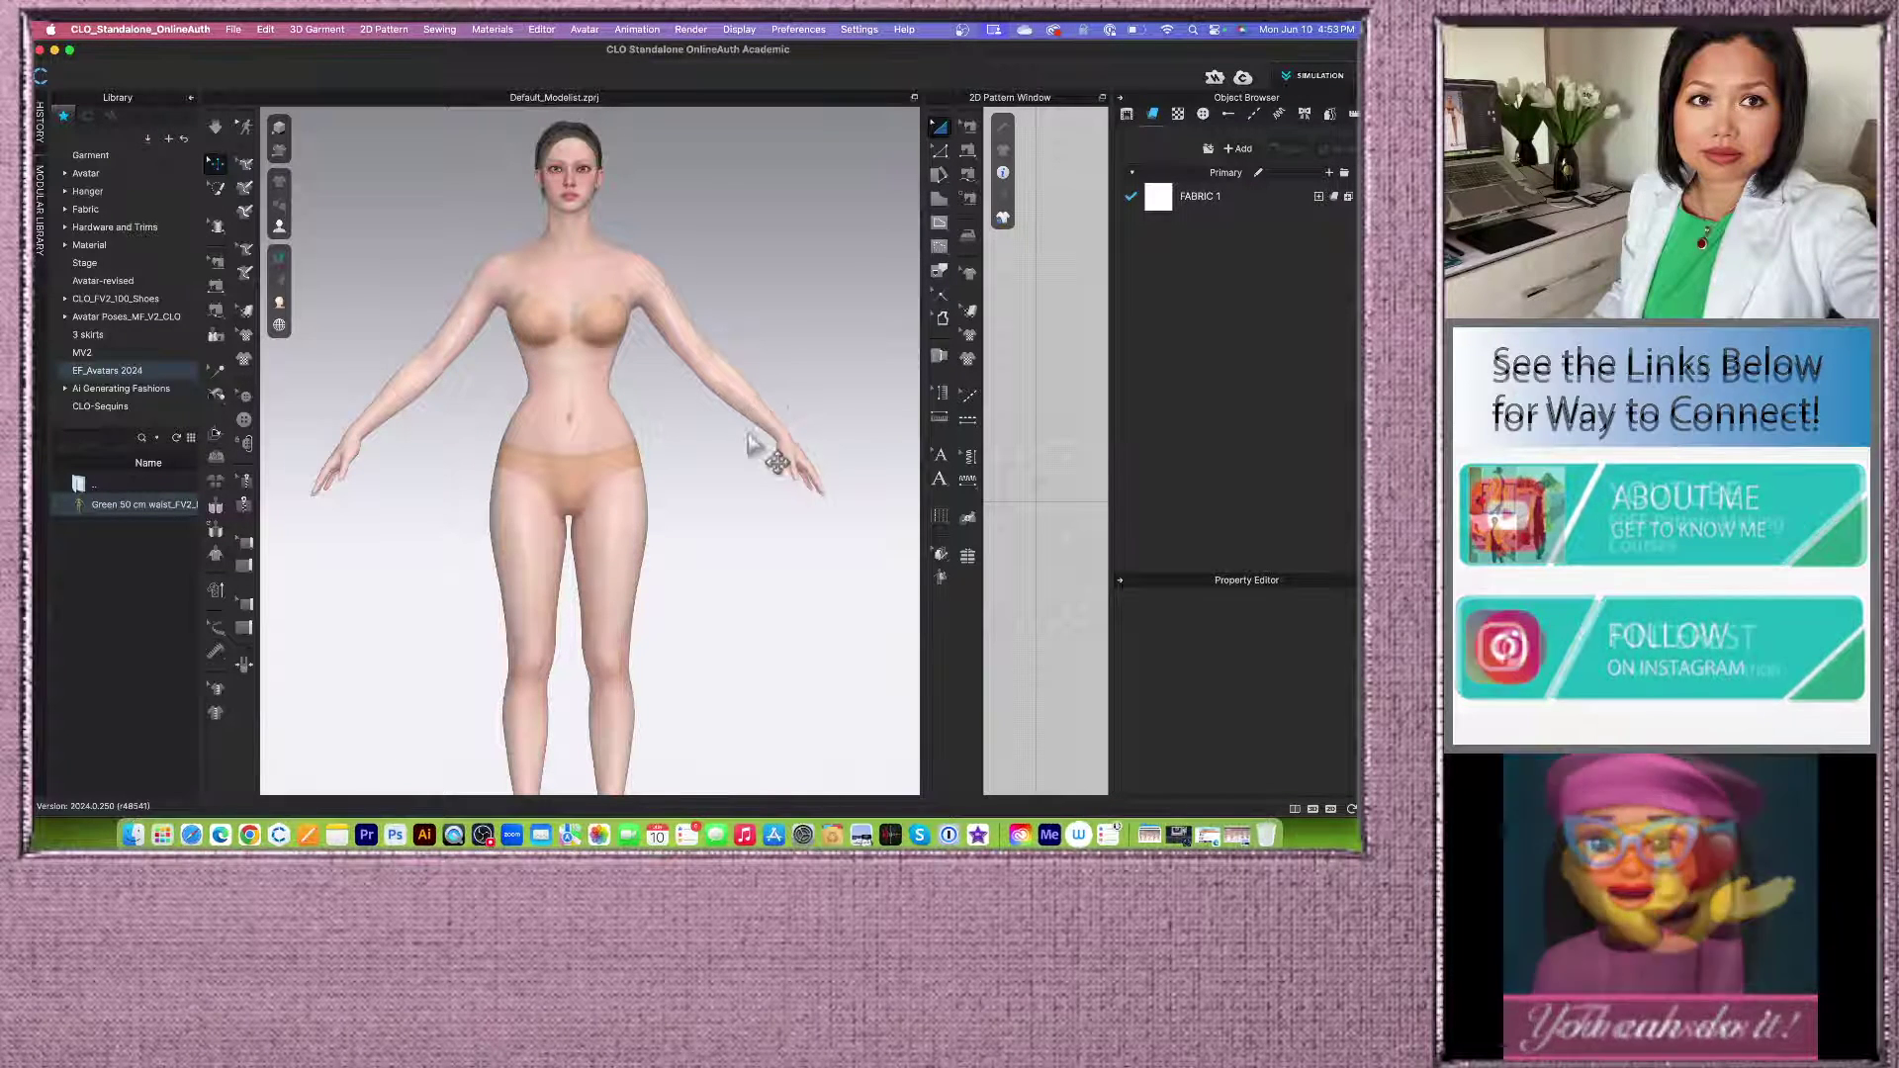
scroll(752, 448, up, 2)
scroll(757, 259, down, 3)
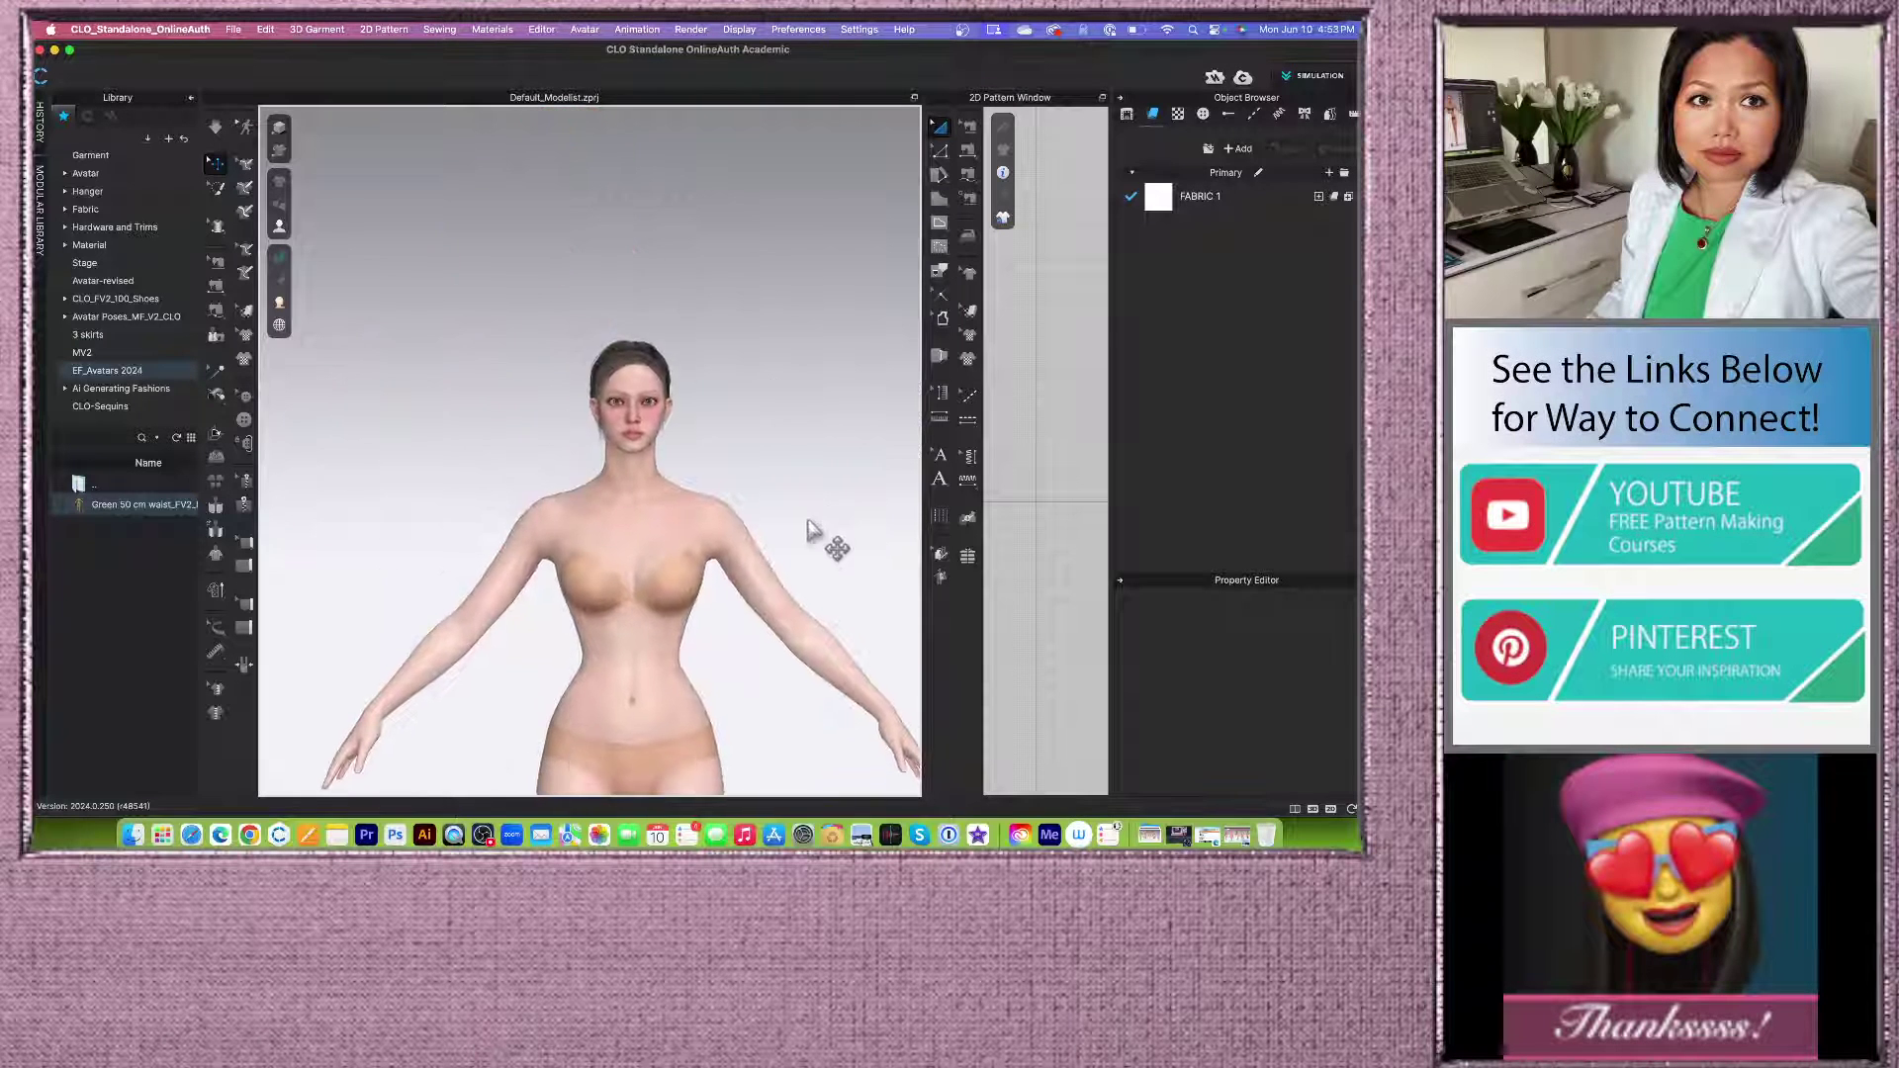
scroll(599, 259, up, 2)
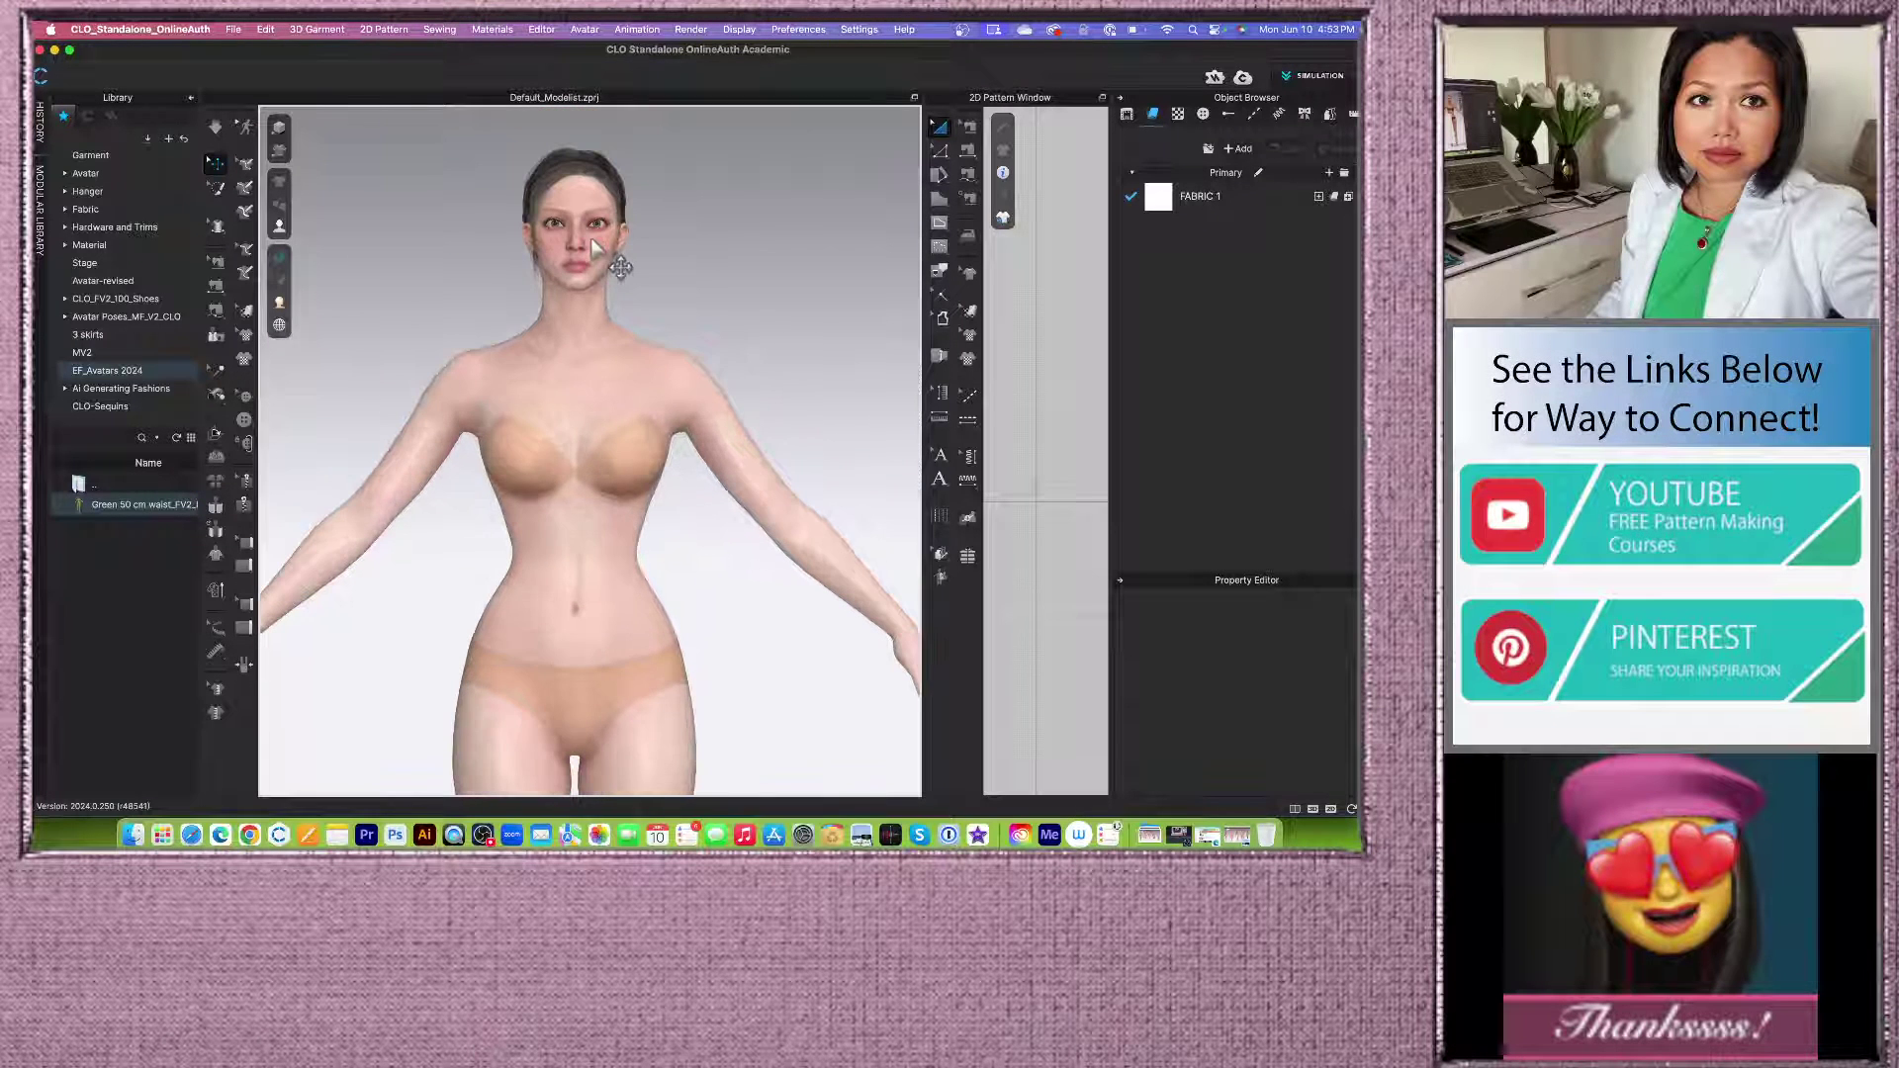
middle_drag(679, 296, 684, 324)
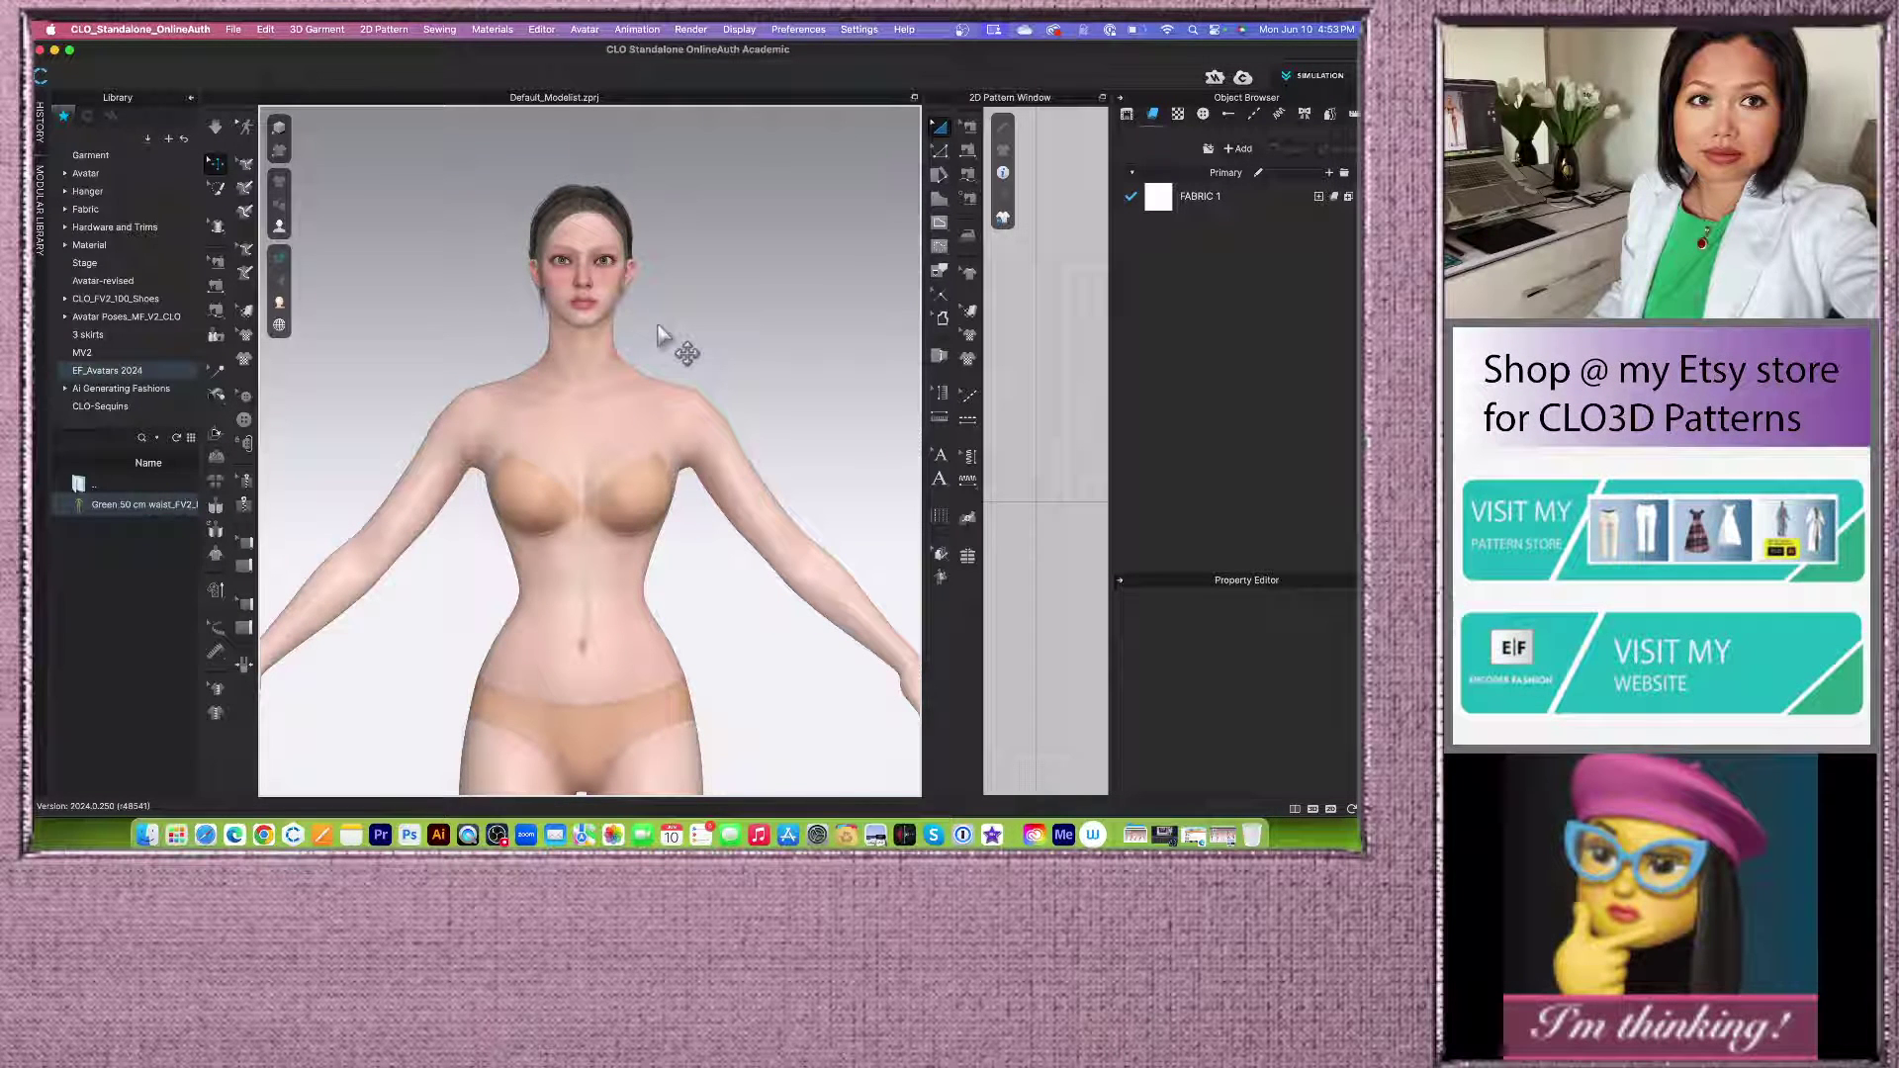
scroll(662, 336, up, 2)
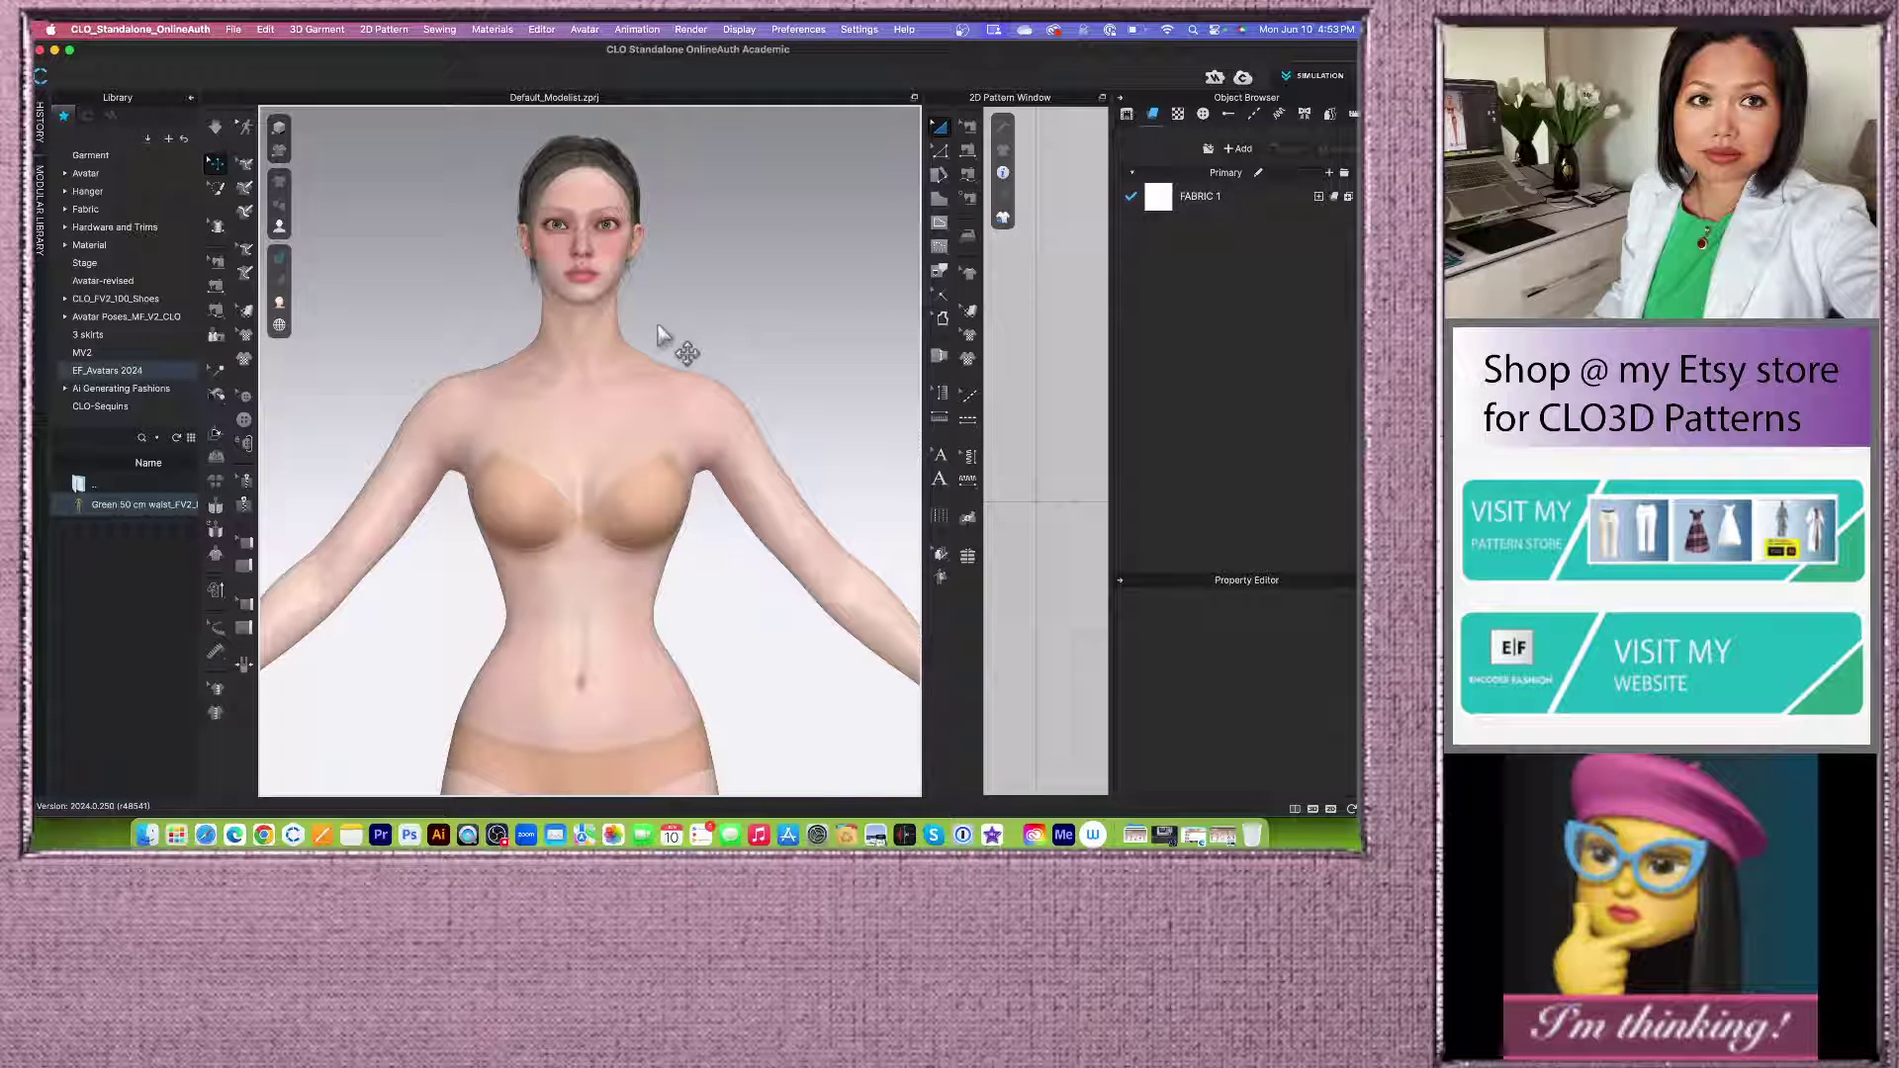
scroll(662, 331, down, 2)
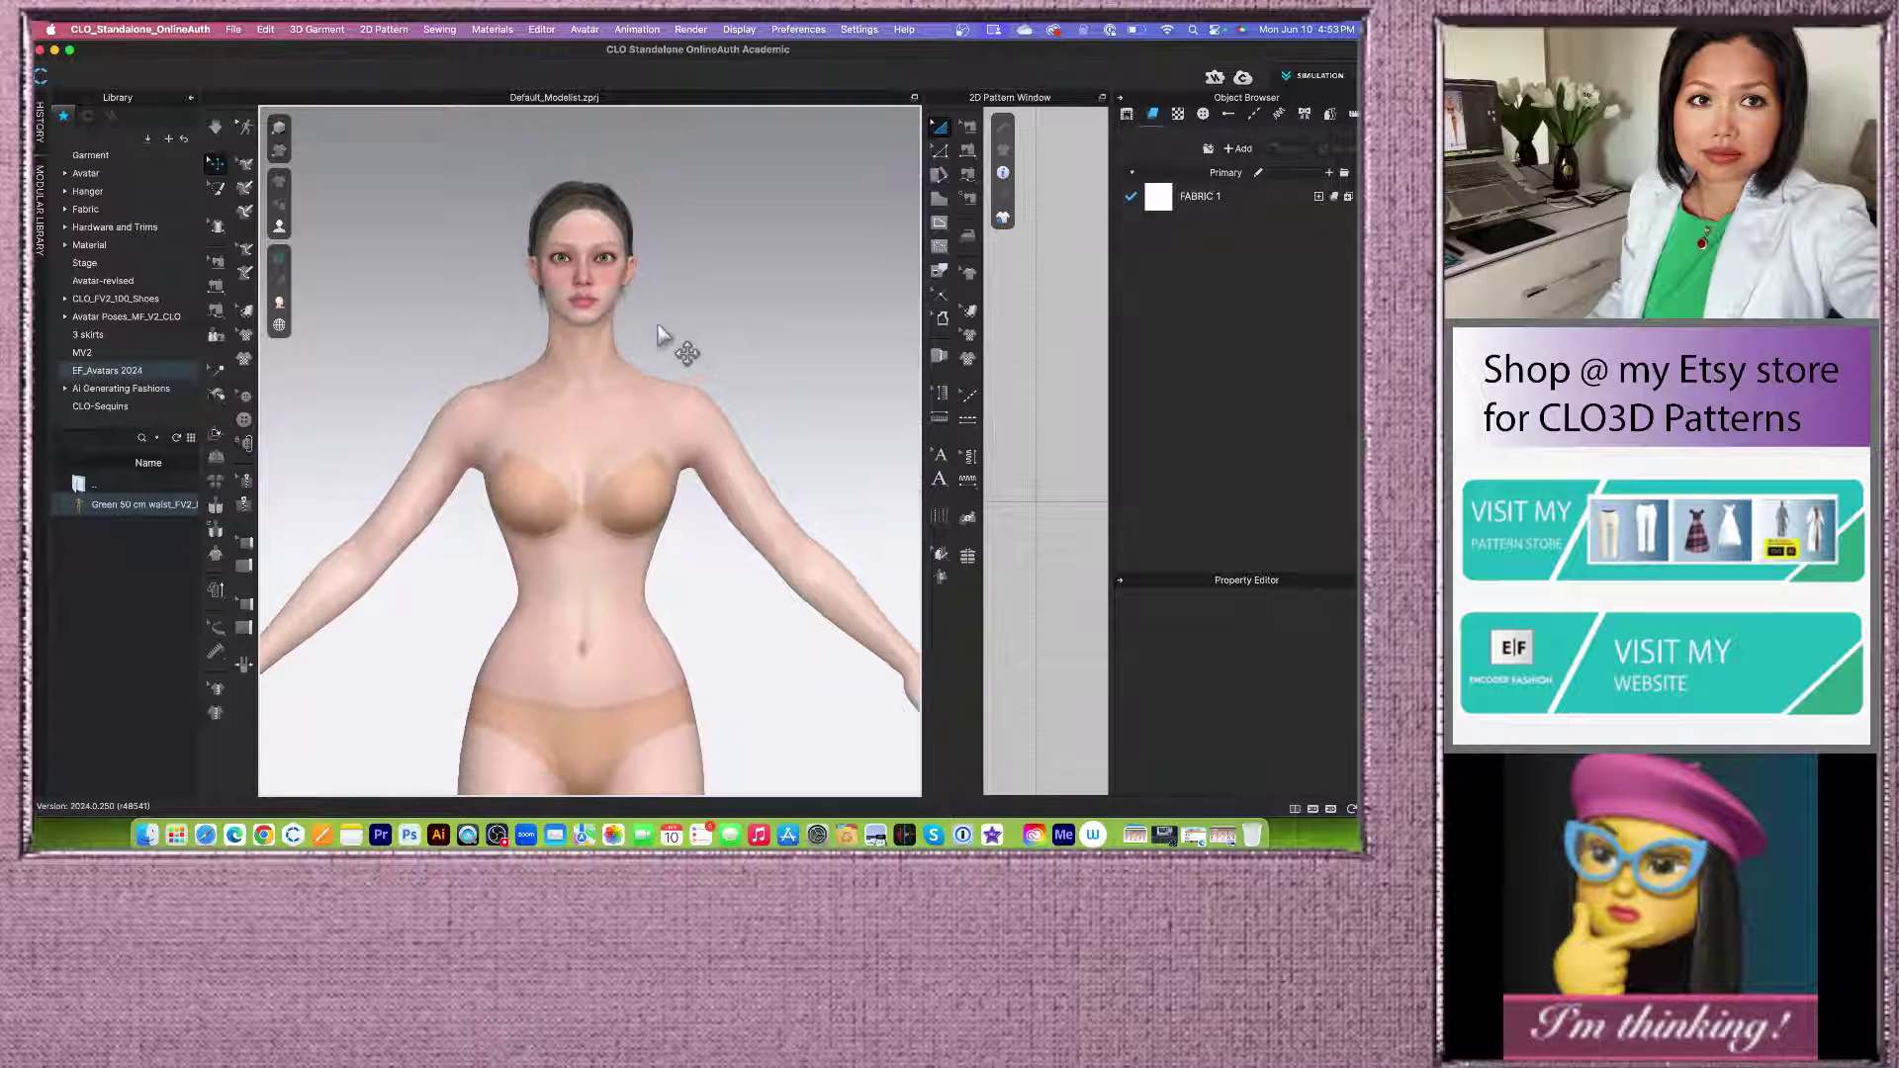
scroll(663, 336, down, 2)
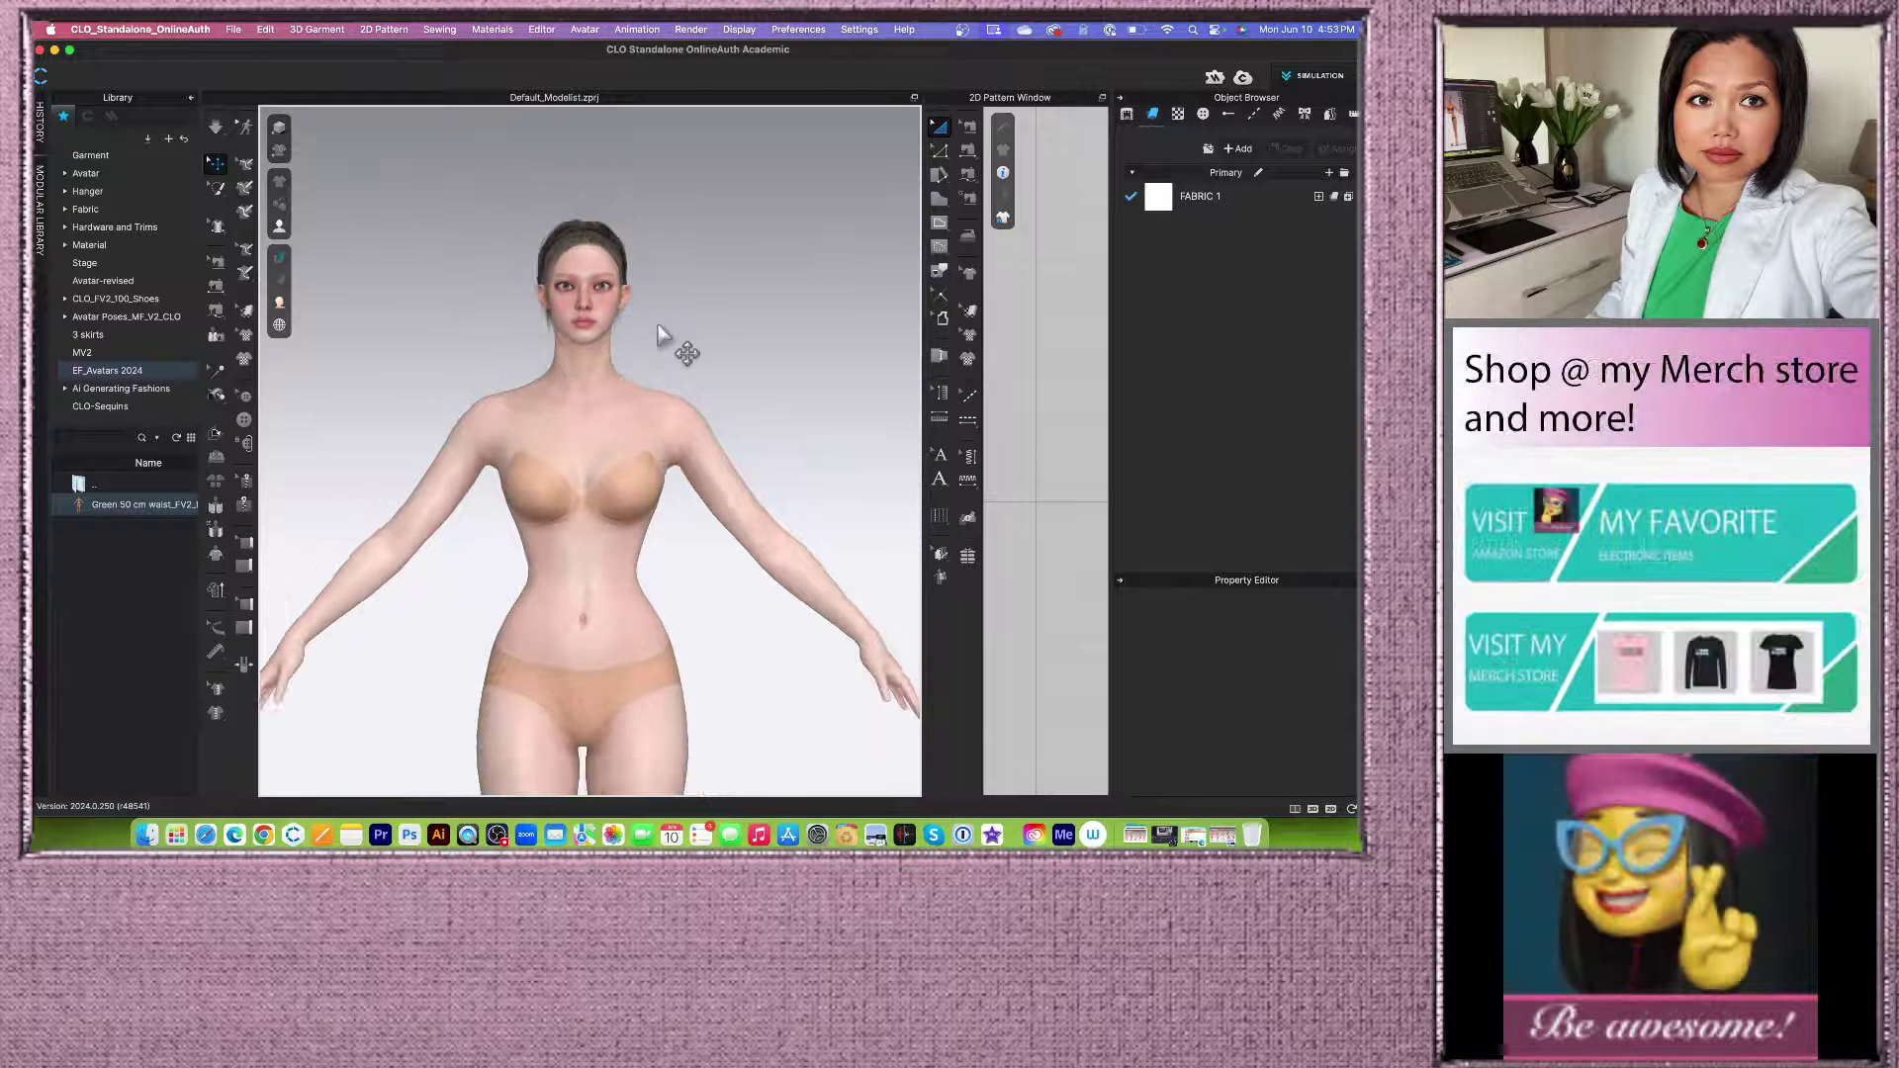
scroll(663, 337, down, 1)
scroll(662, 336, up, 2)
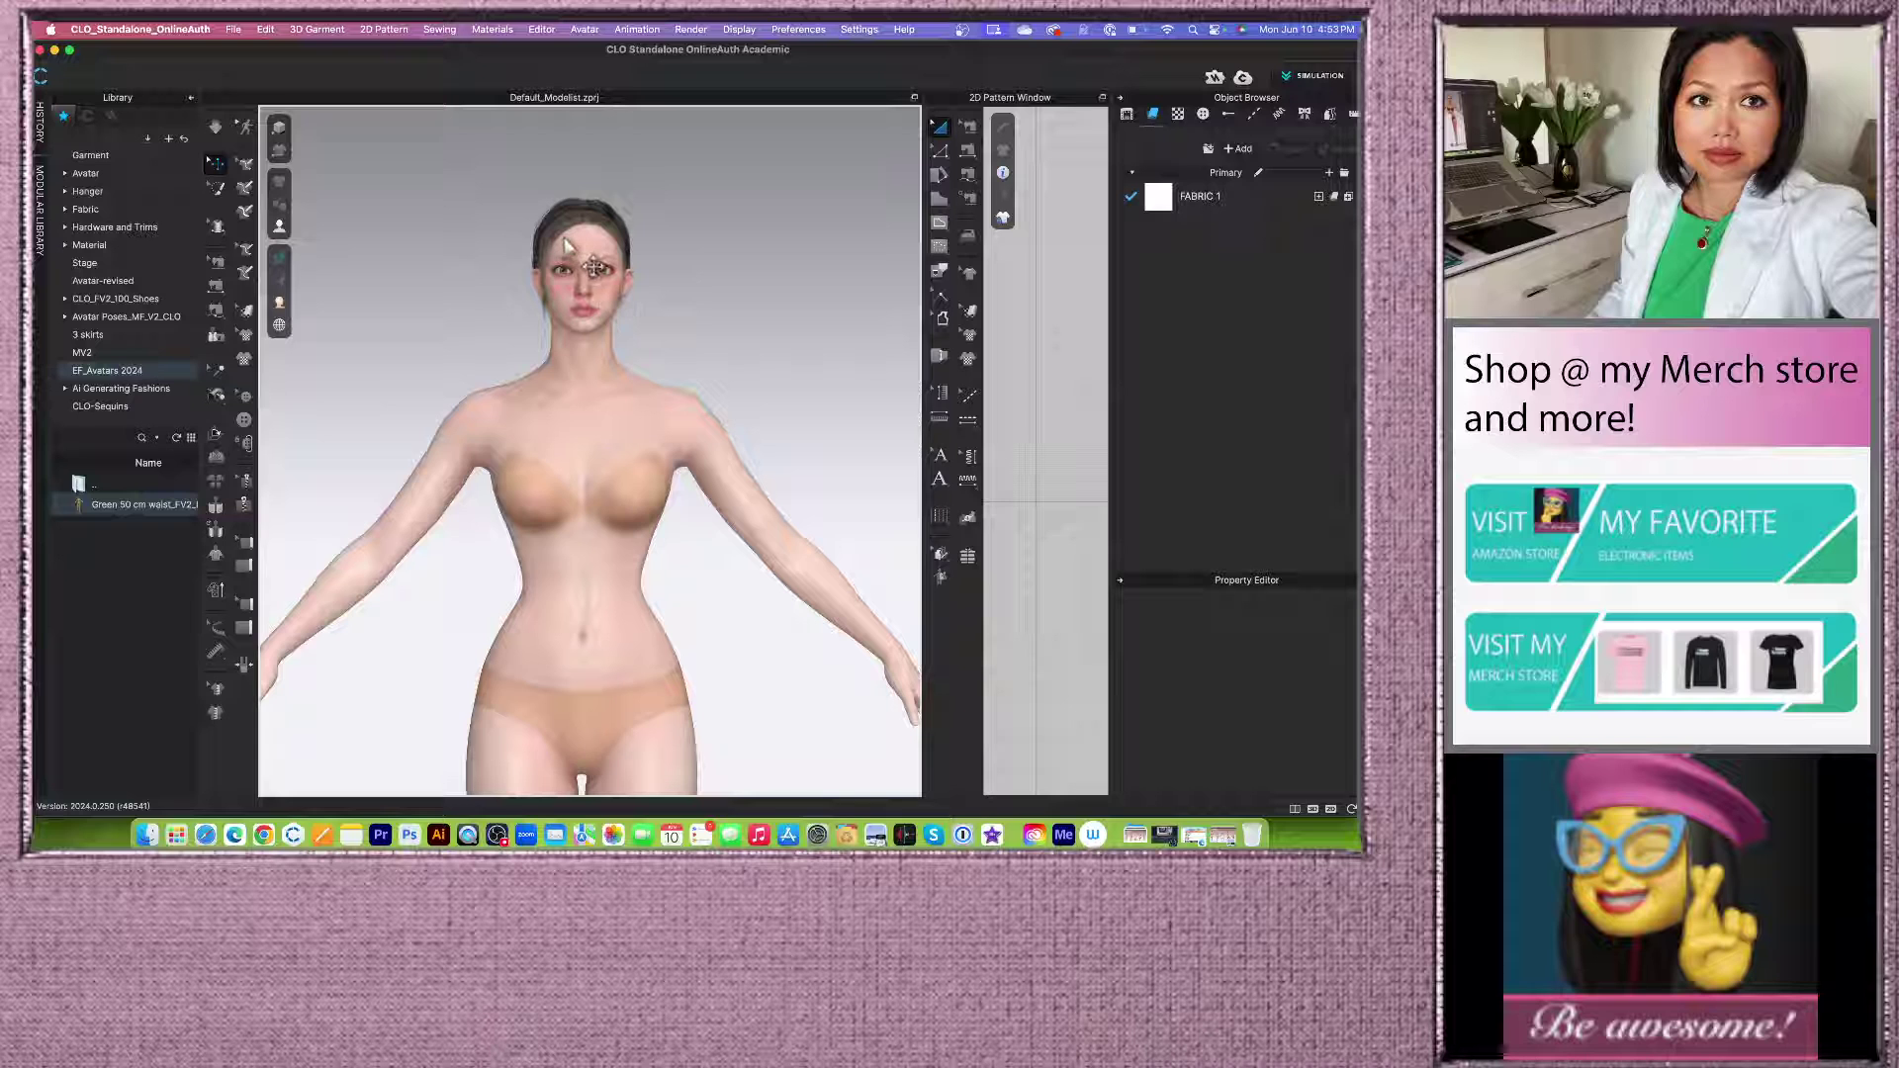
Step: Select the avatar, open the Style Configurator from its skin style property, and place the dialog beside the avatar's face
click(597, 287)
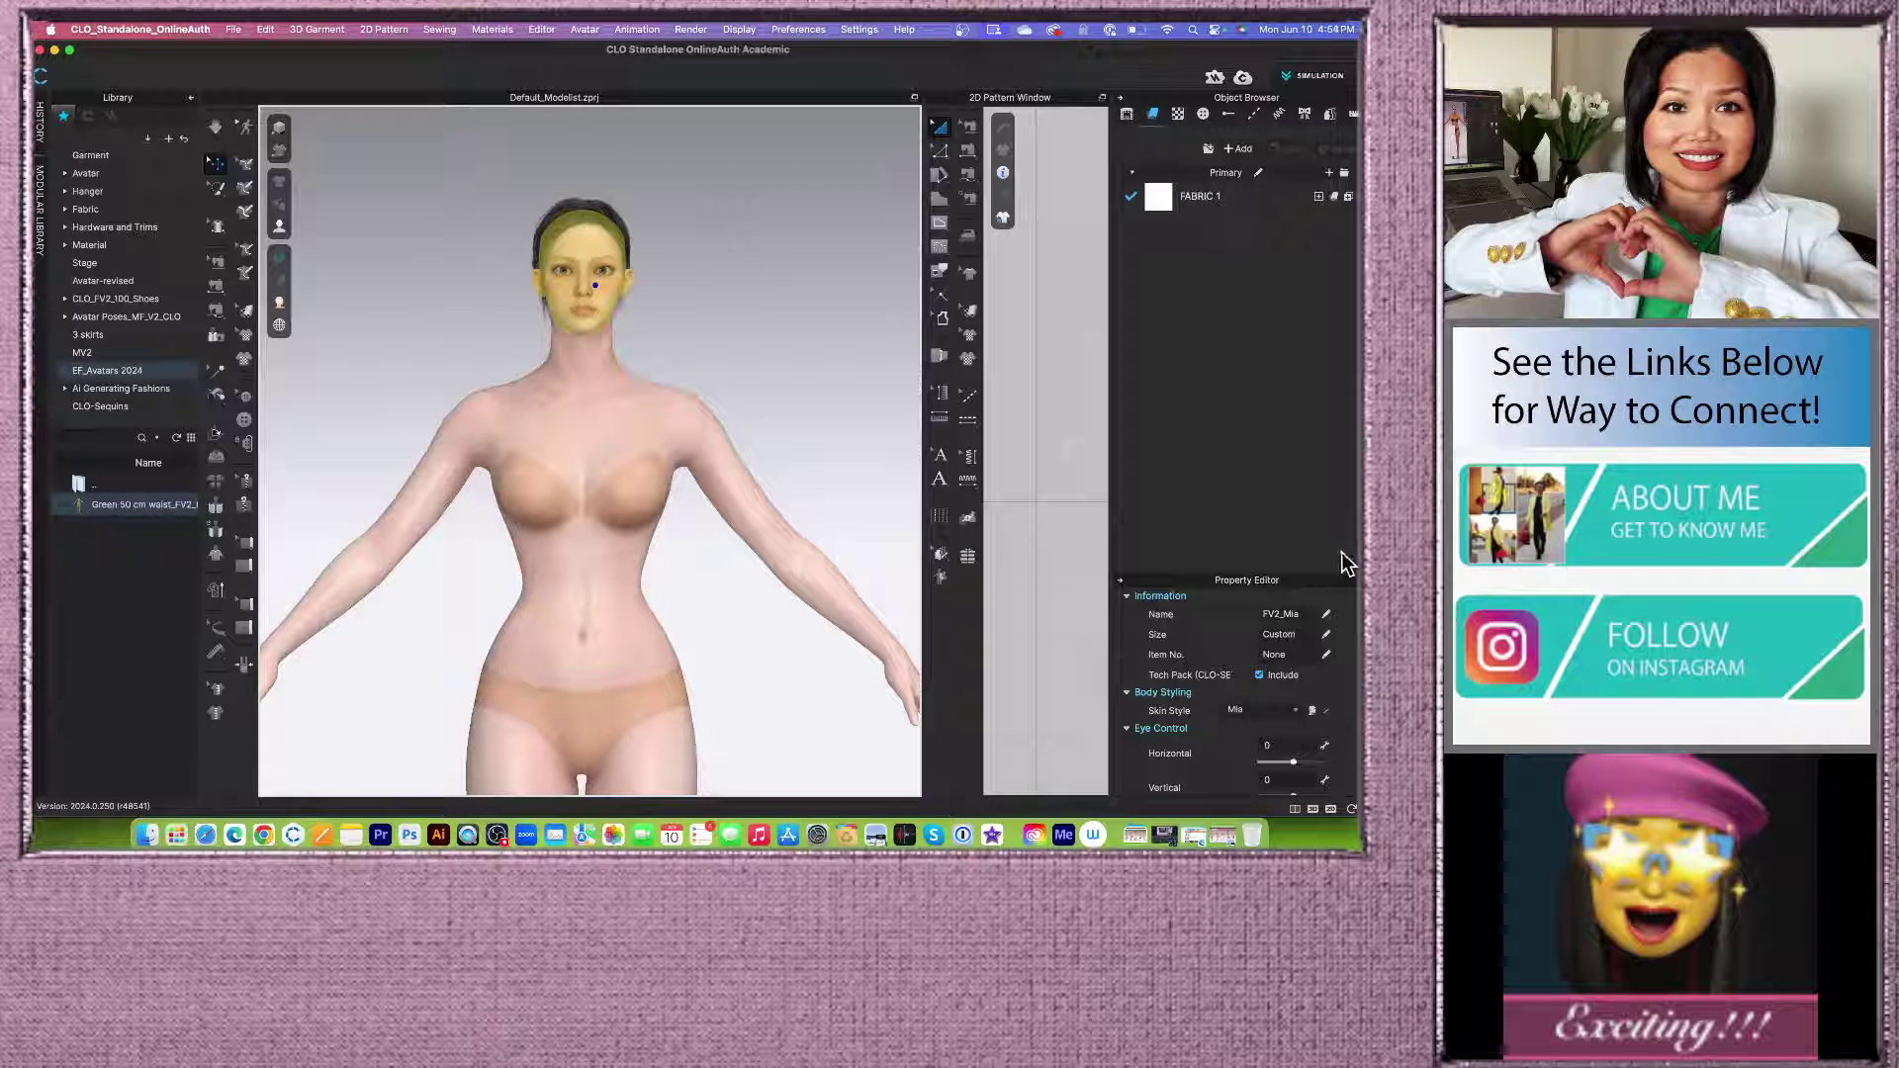
drag(1306, 578, 1306, 468)
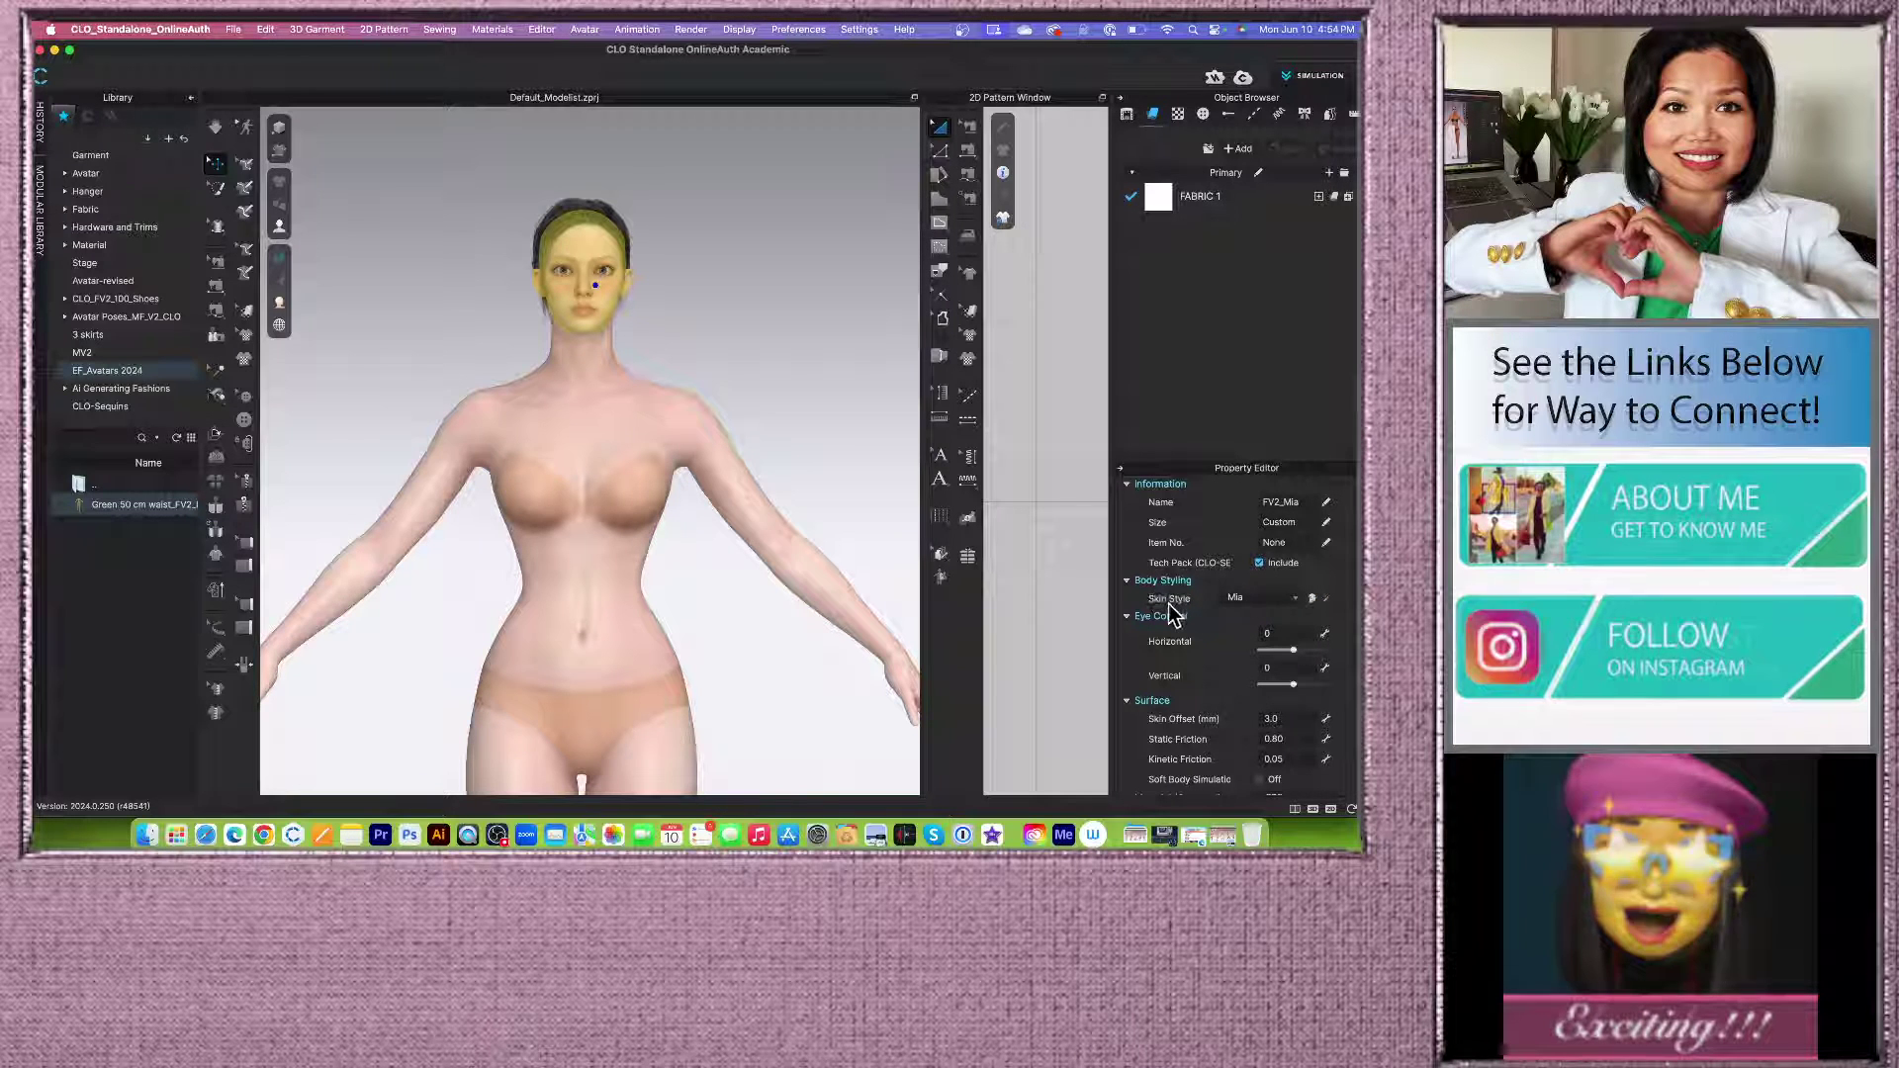
click(1314, 601)
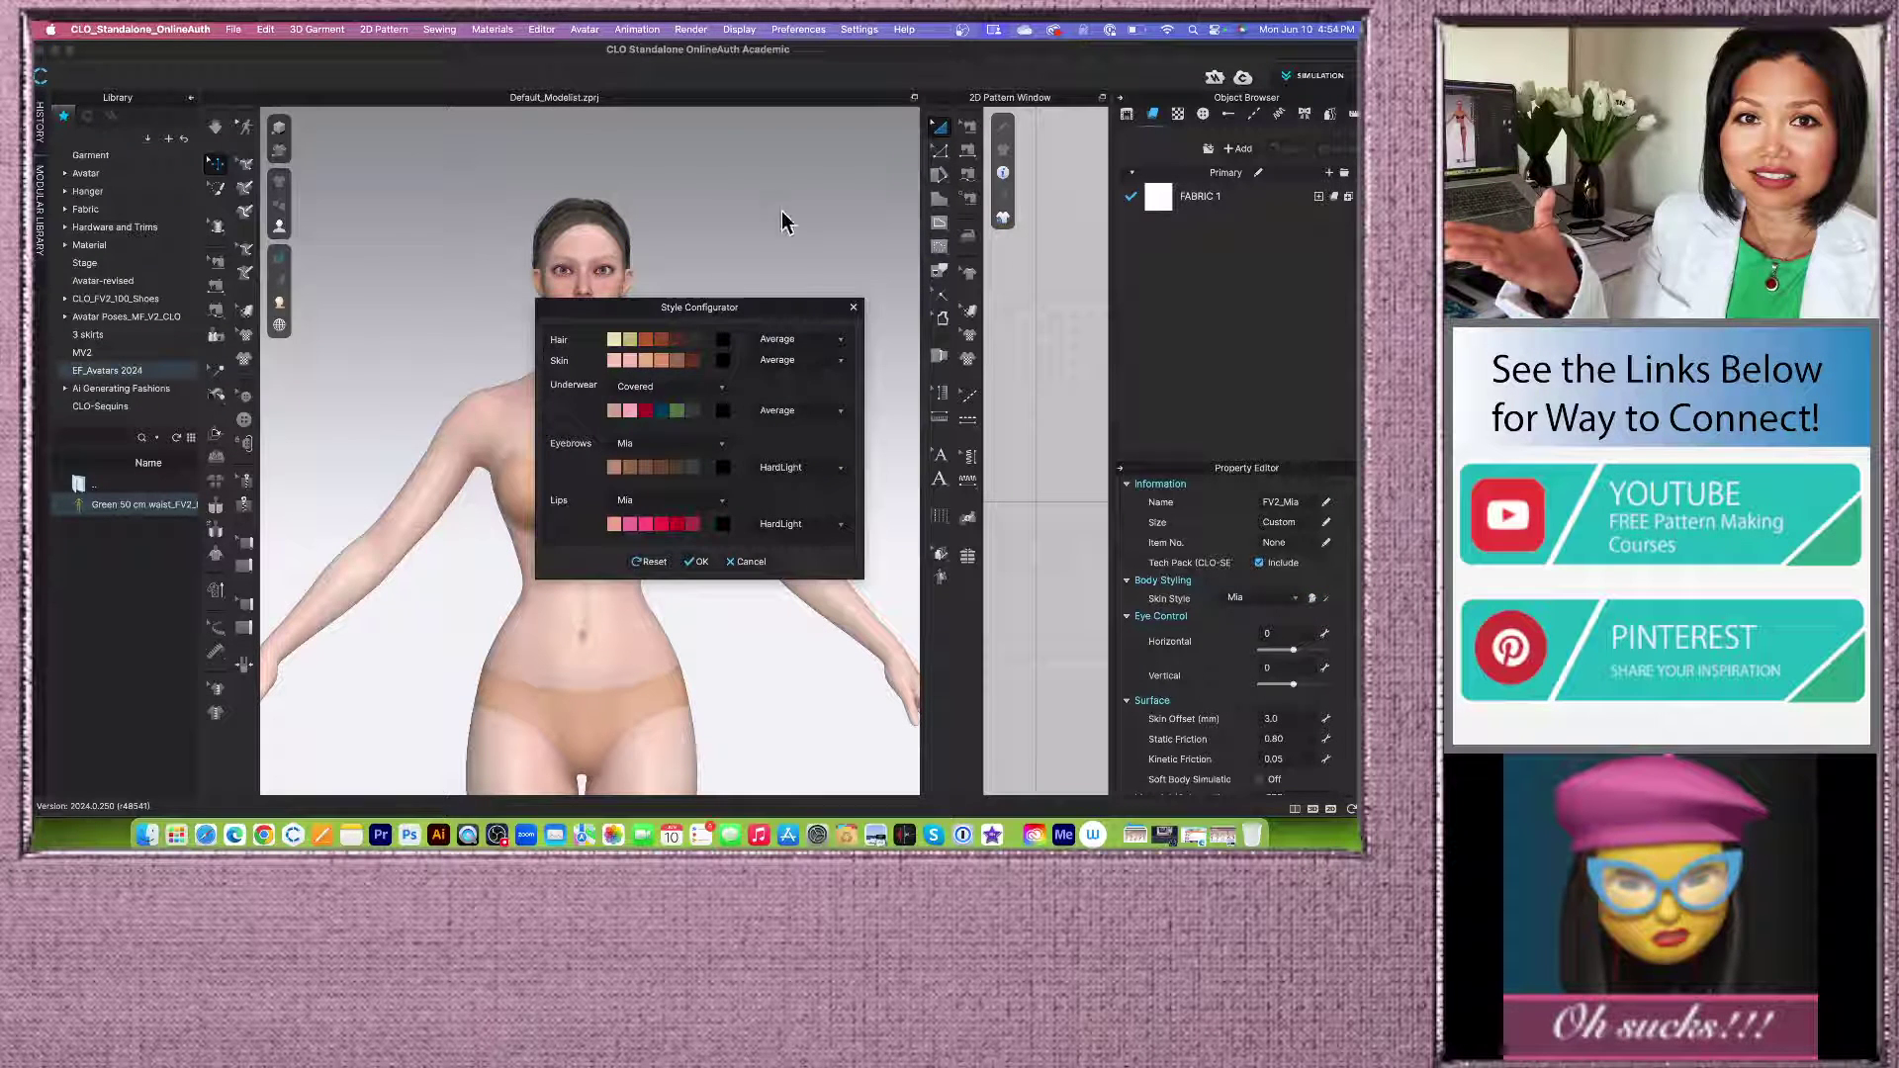
drag(803, 302, 949, 213)
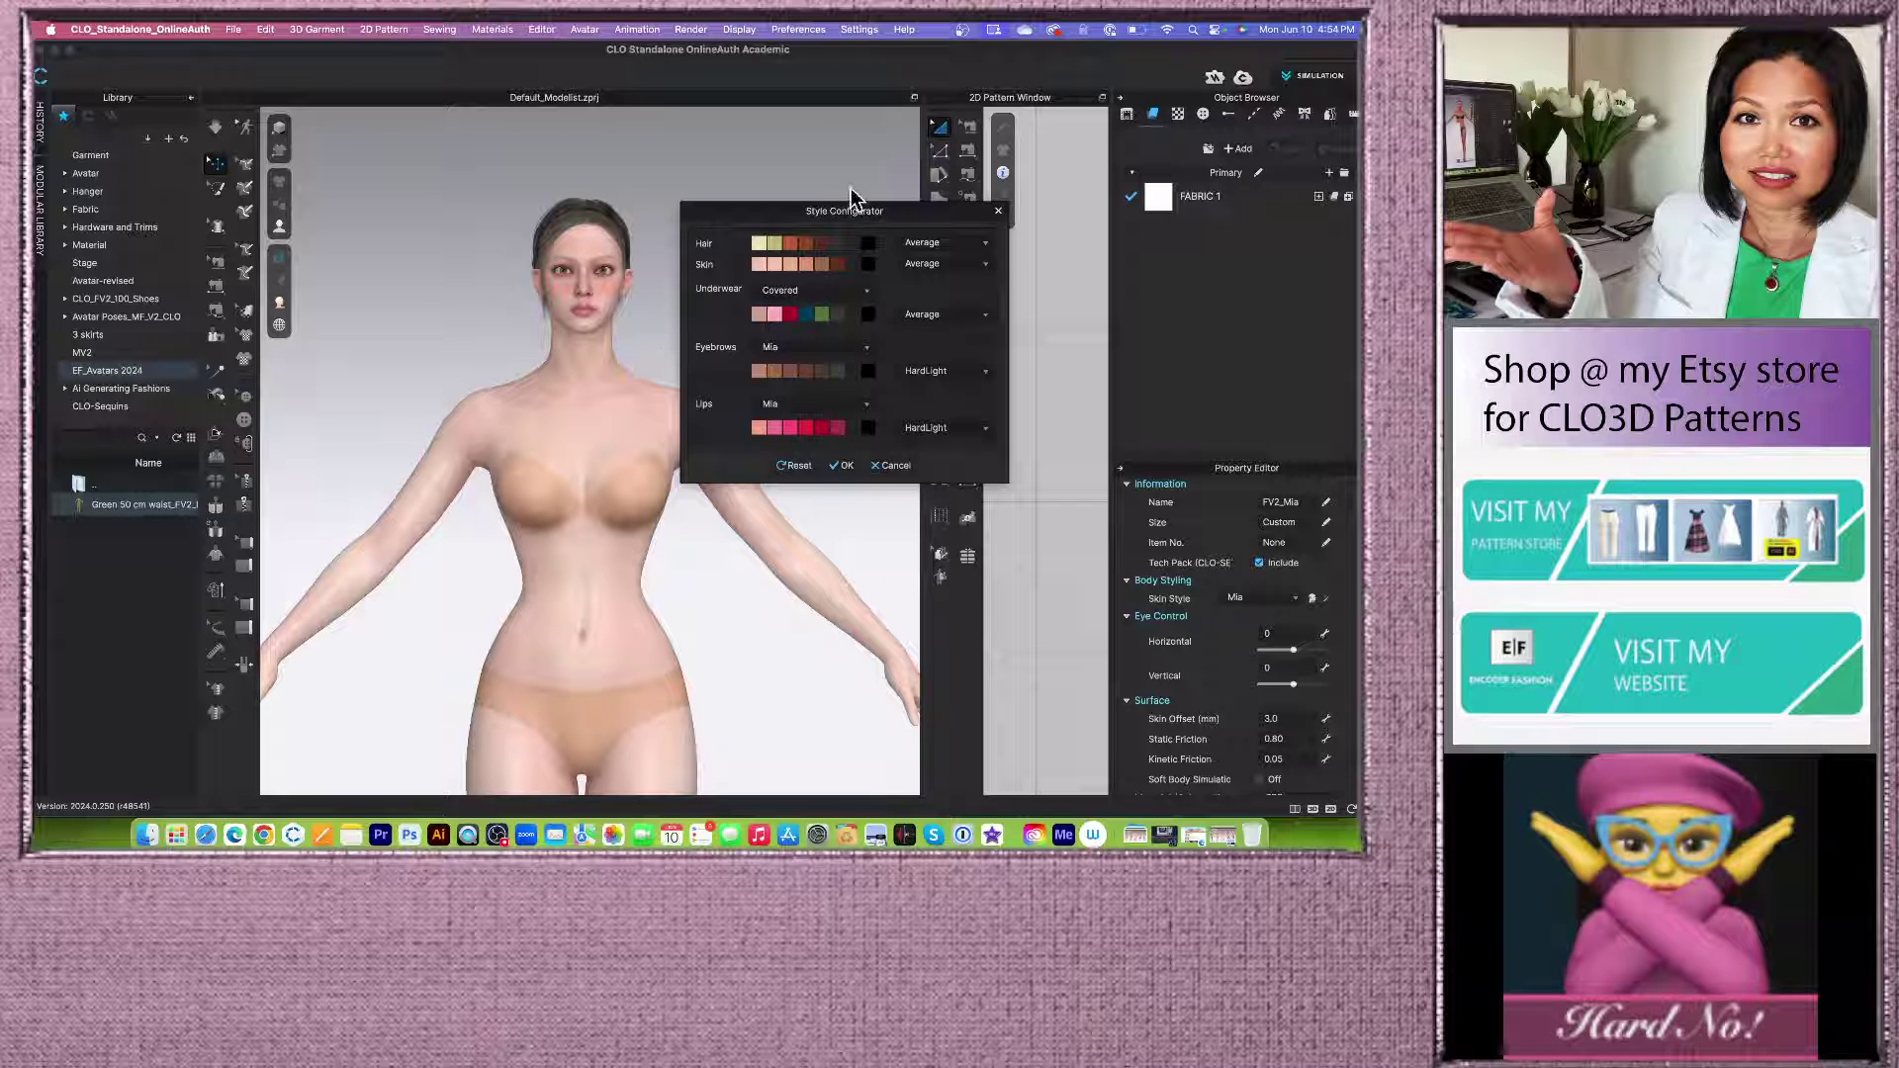
drag(908, 223, 890, 213)
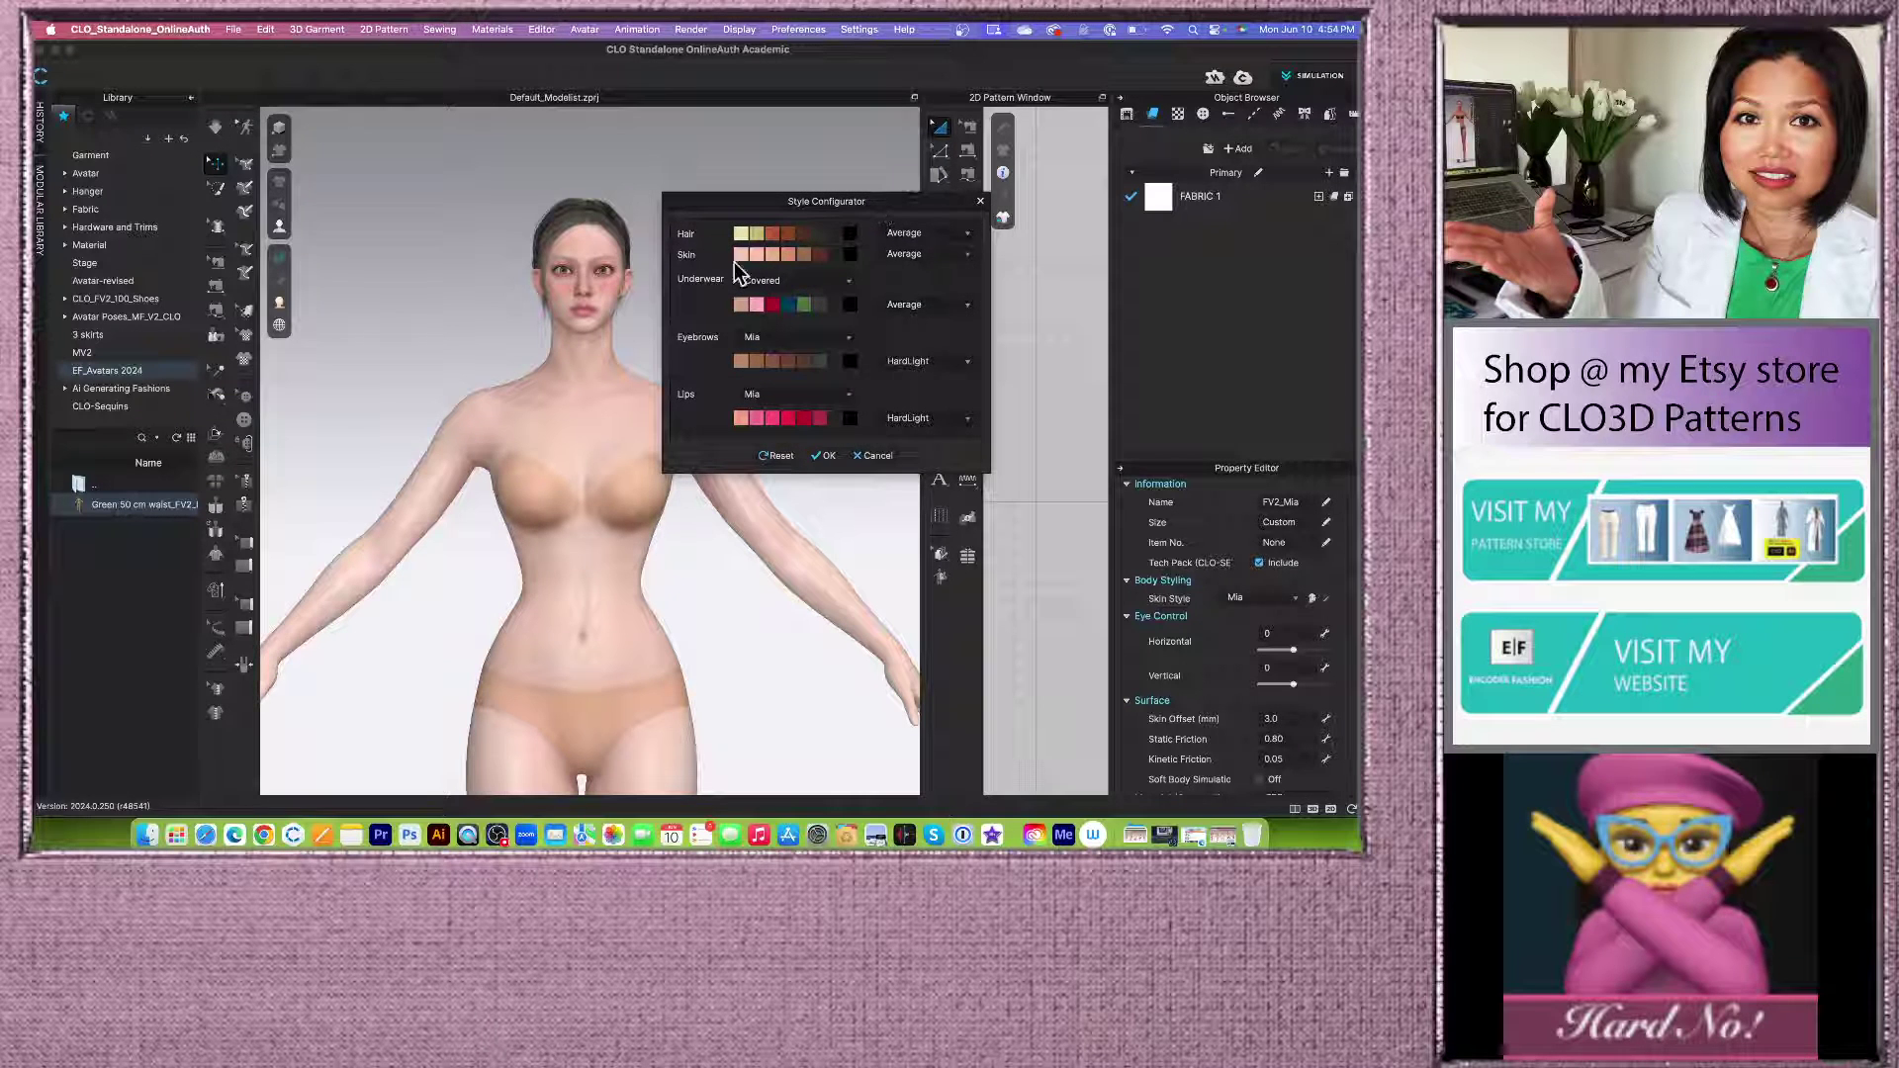
Step: Try a medium tan, a dark brown and a lighter peach preset as the avatar's skin color
click(789, 255)
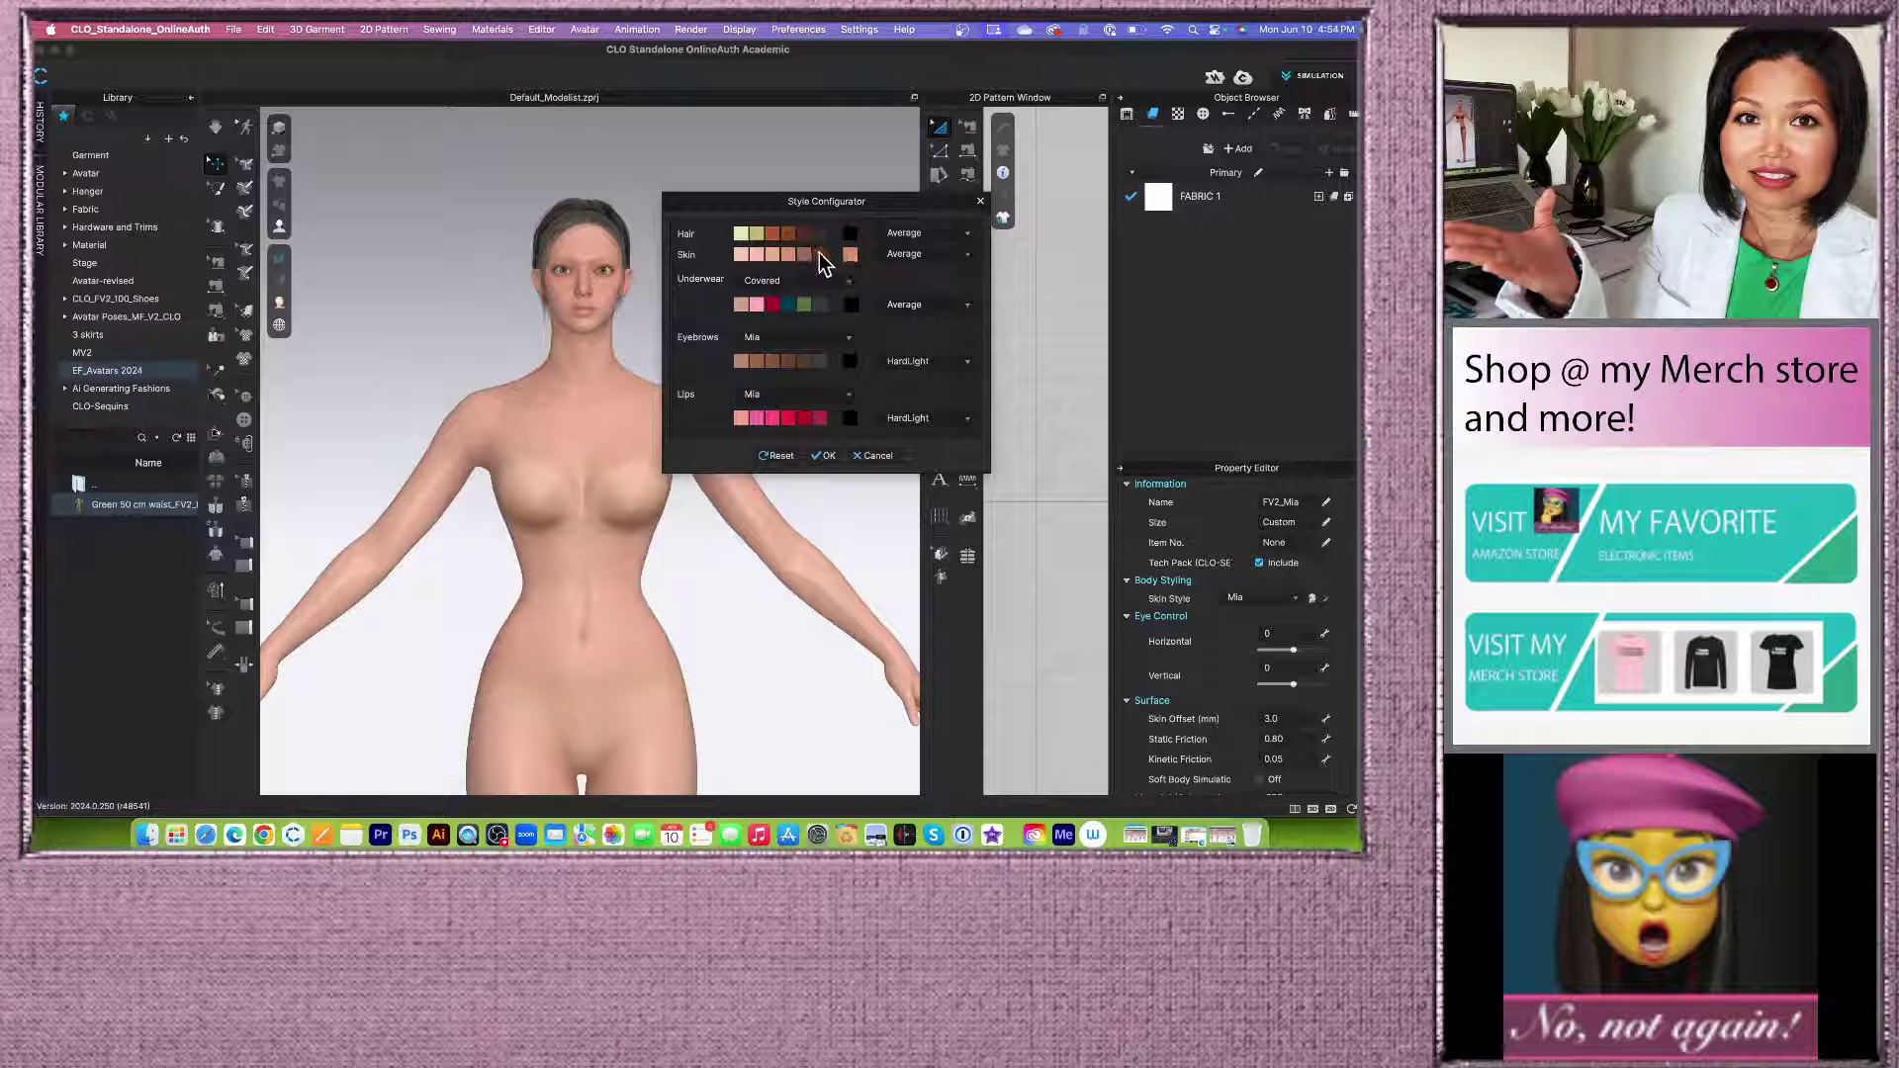
click(820, 254)
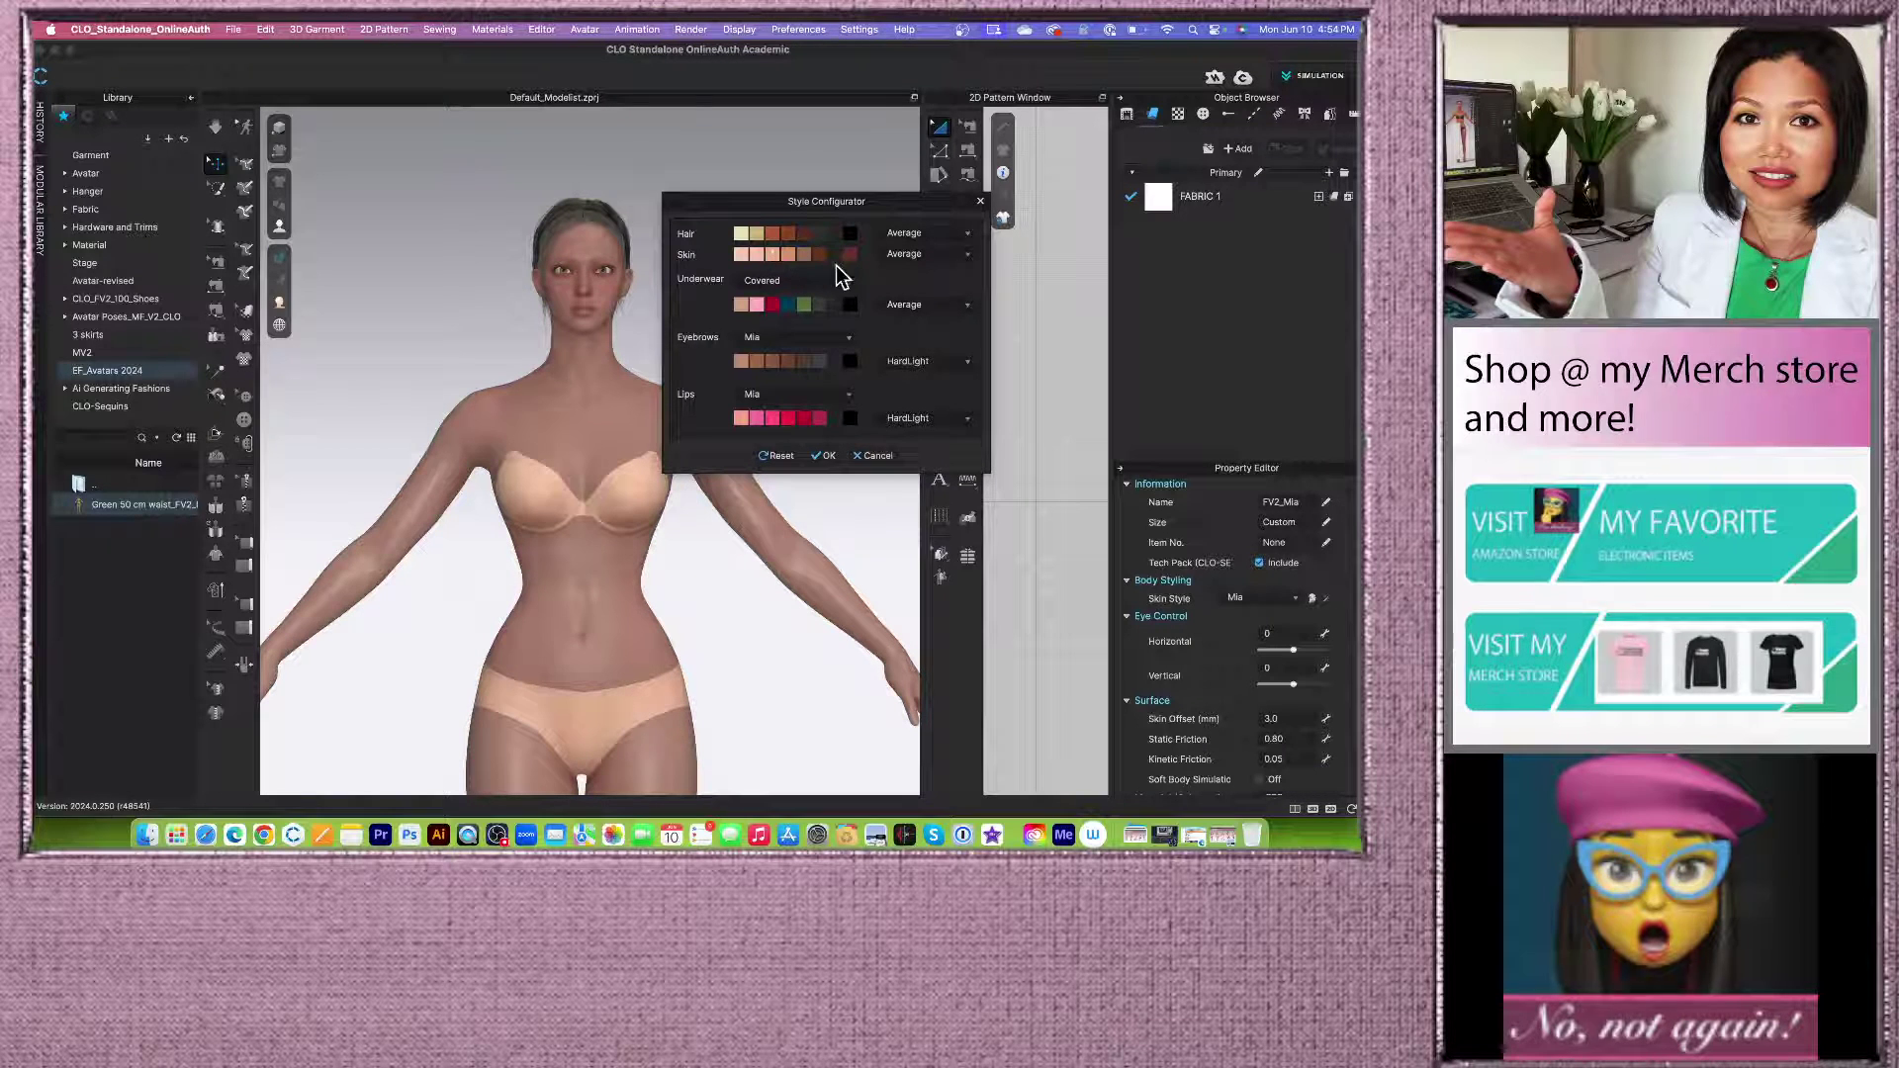
click(838, 265)
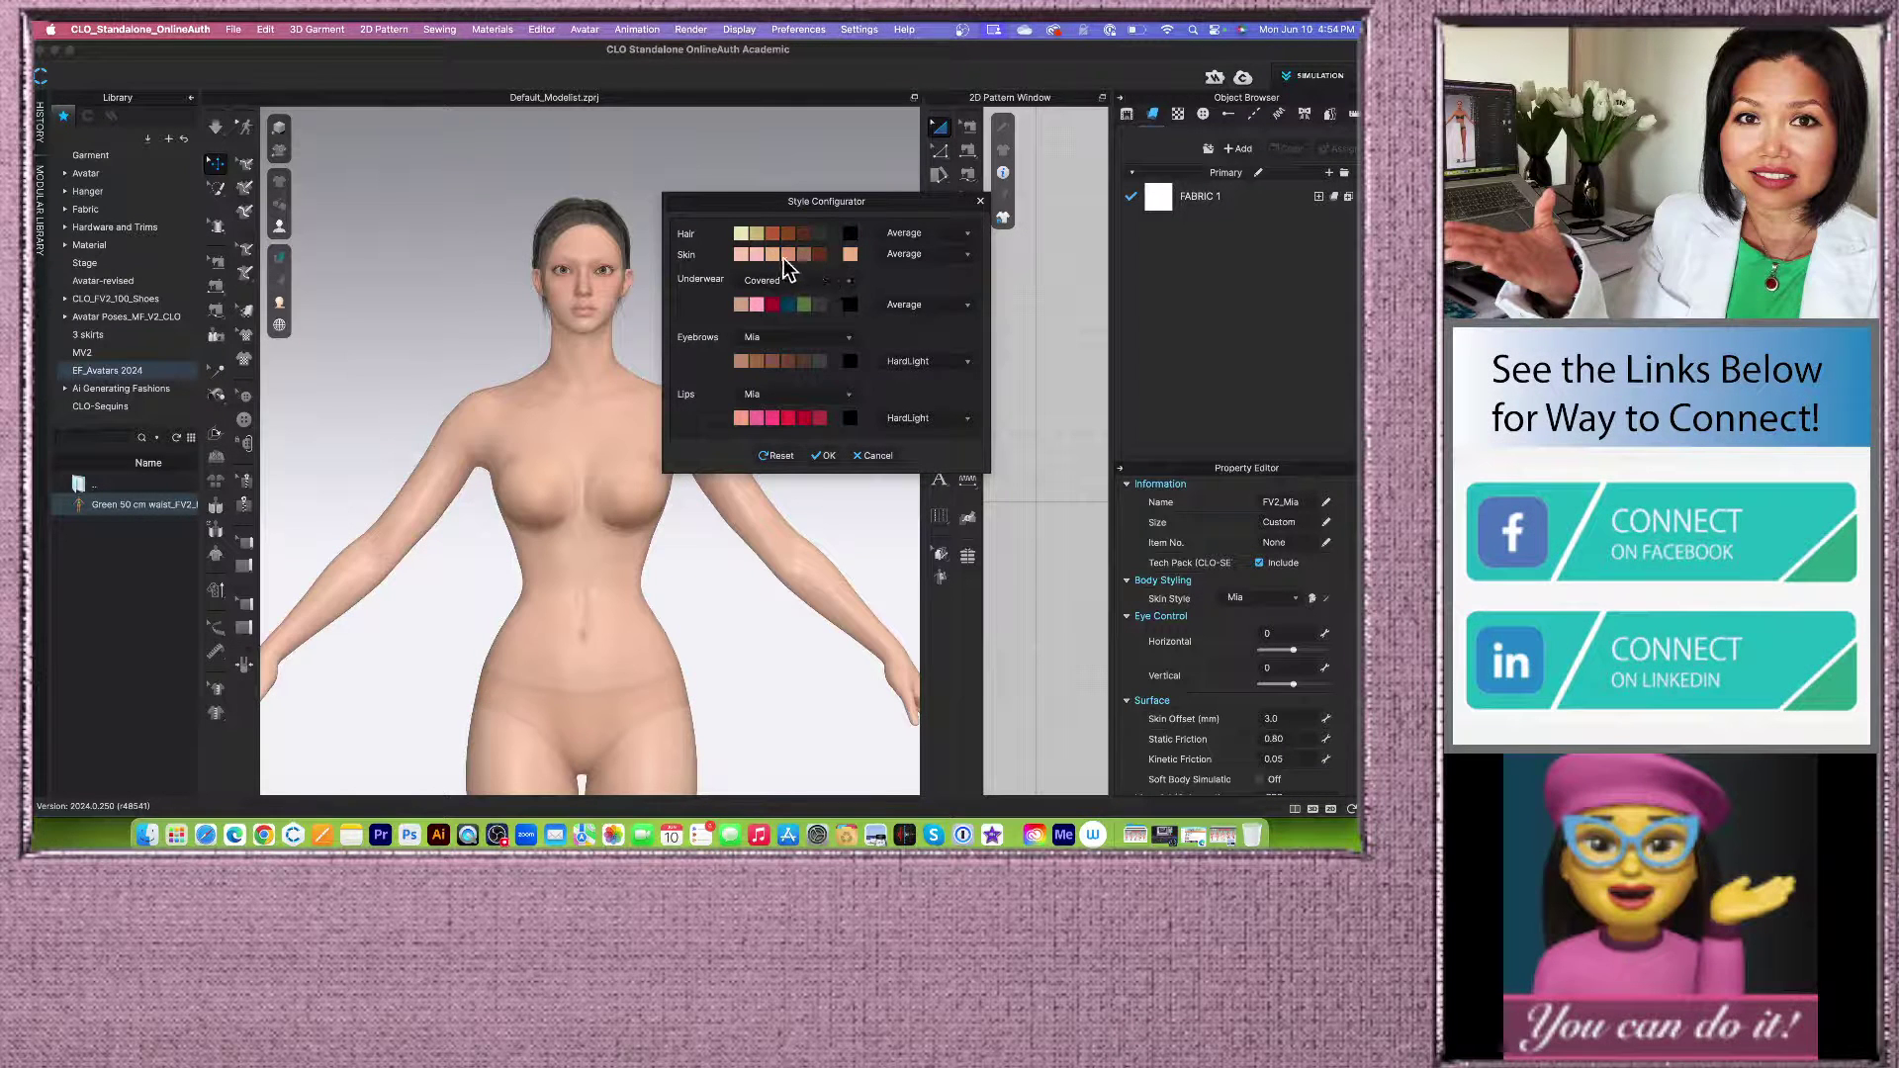
Step: Open the custom skin color and apply a bright golden yellow to the avatar's skin
click(849, 255)
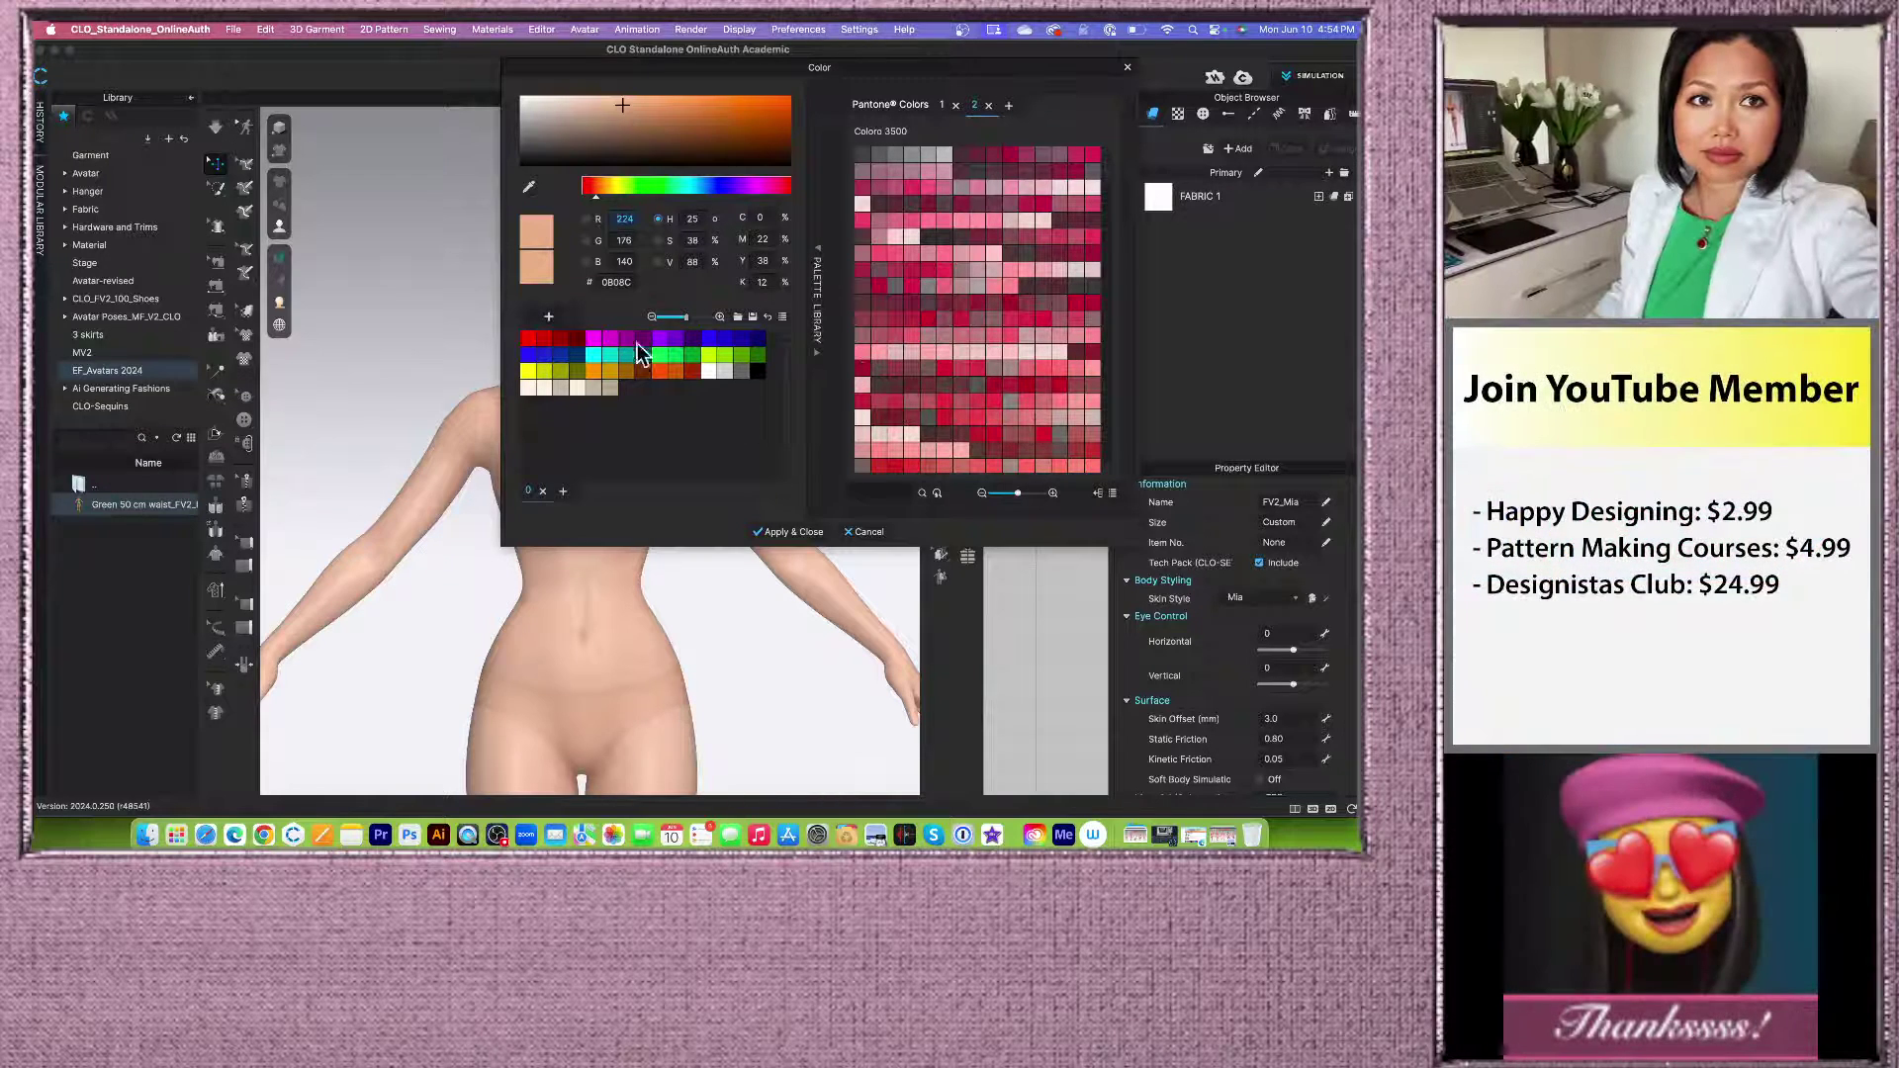
click(607, 373)
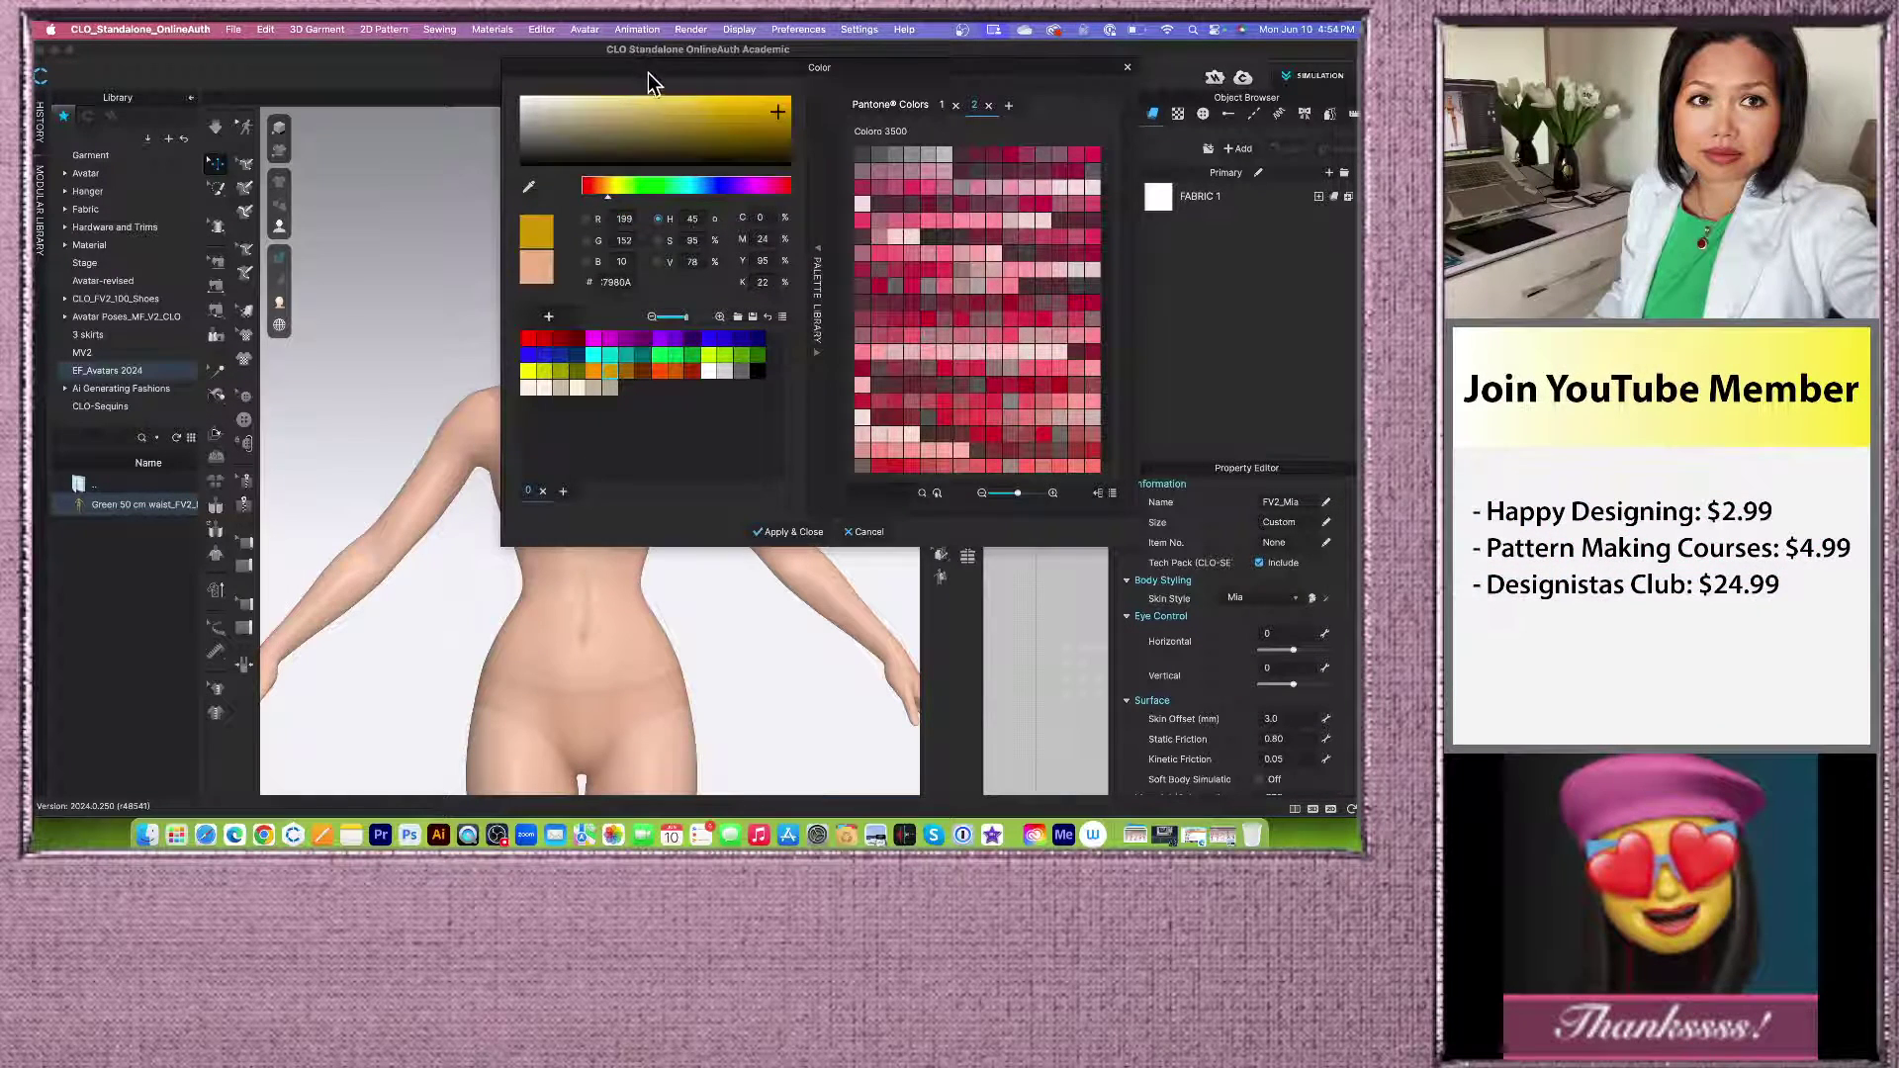
drag(649, 72, 779, 143)
drag(907, 184, 843, 173)
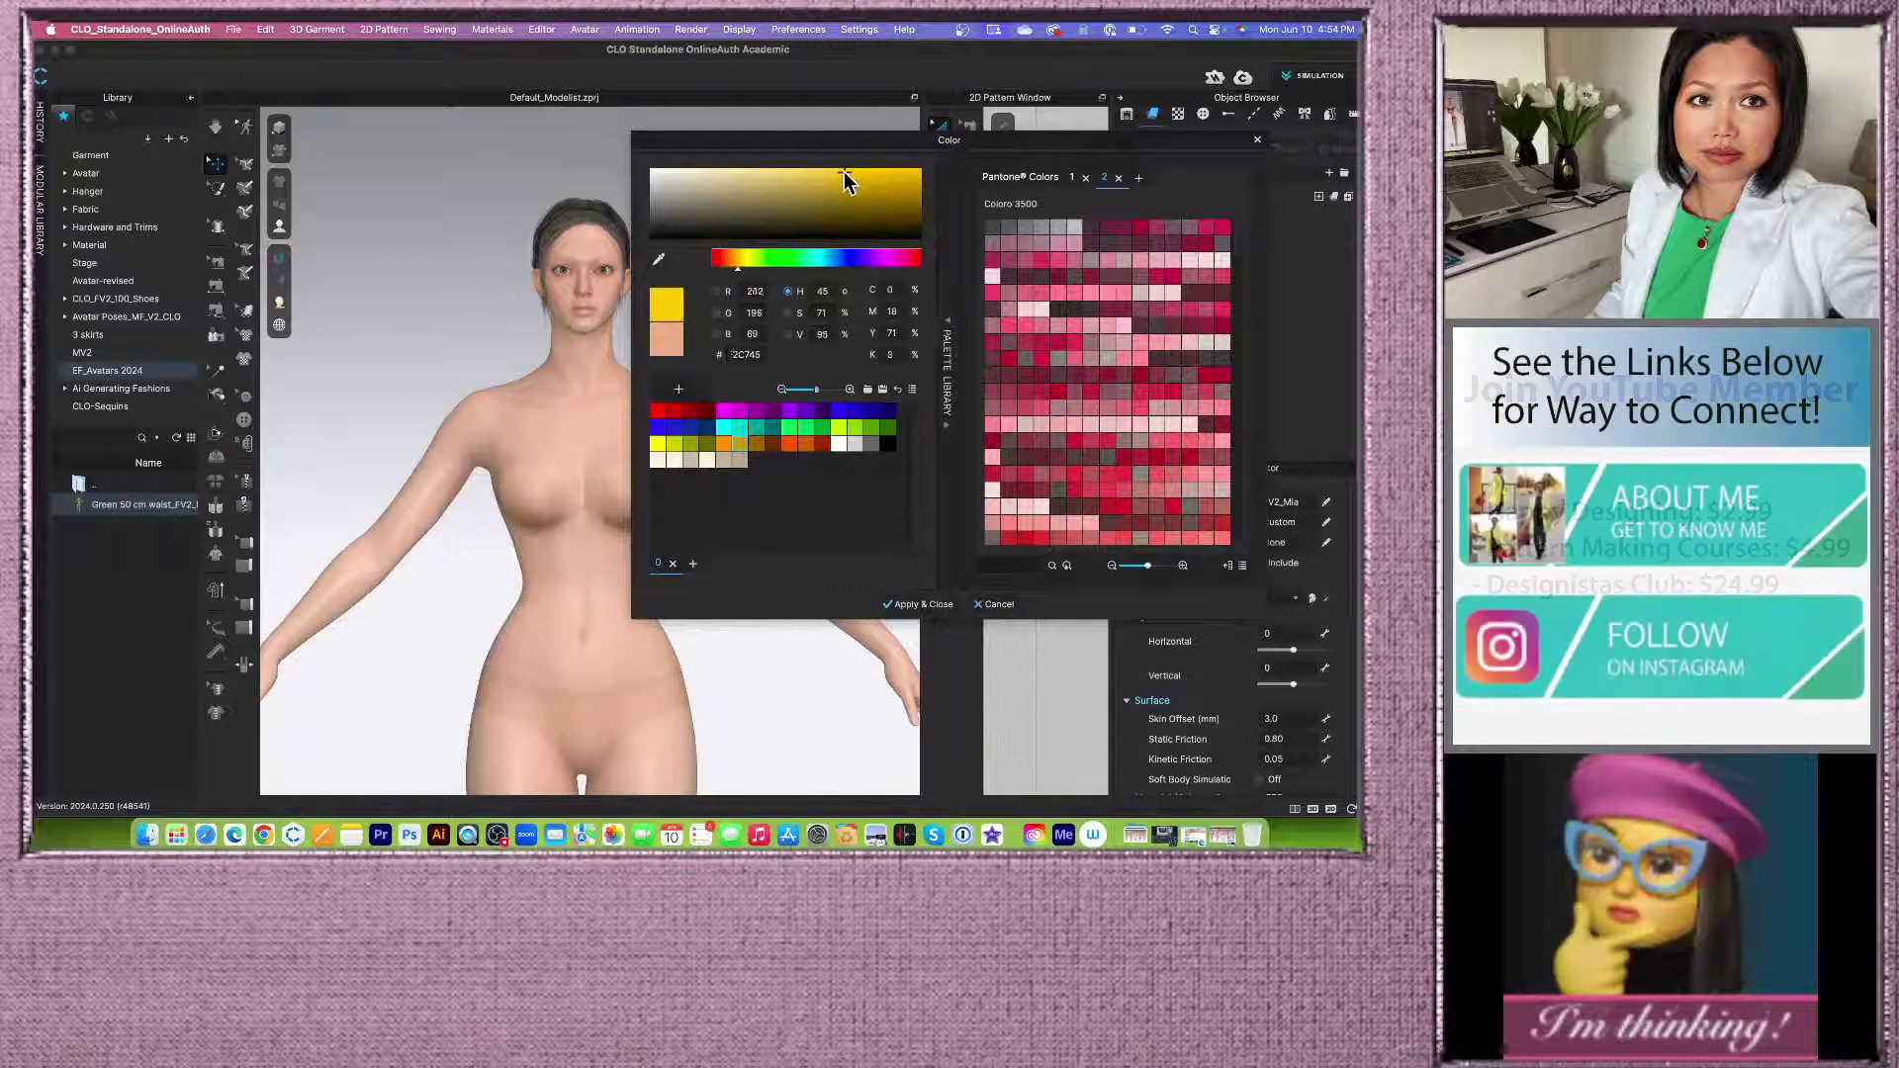
click(942, 608)
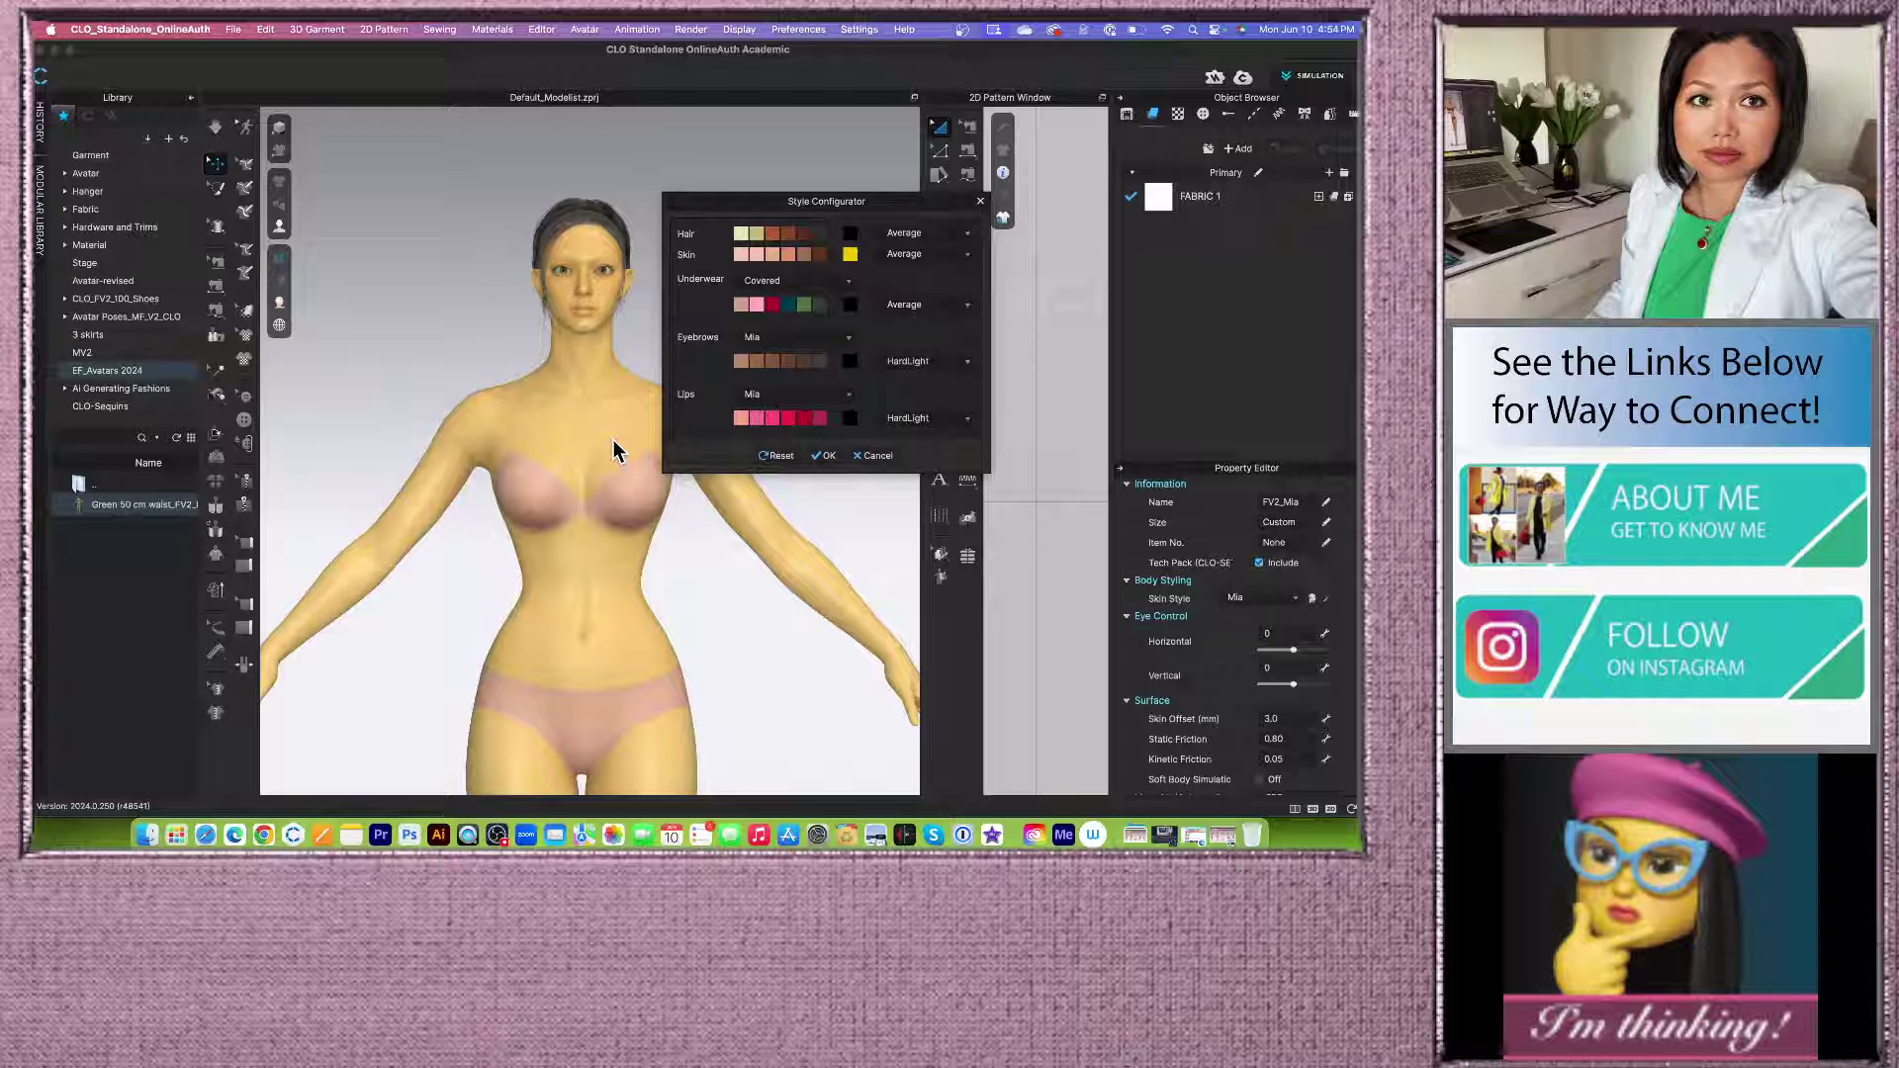
Step: Set the skin blend mode to Multiply and try the tan, brown and lighter peach preset skin colors
click(968, 259)
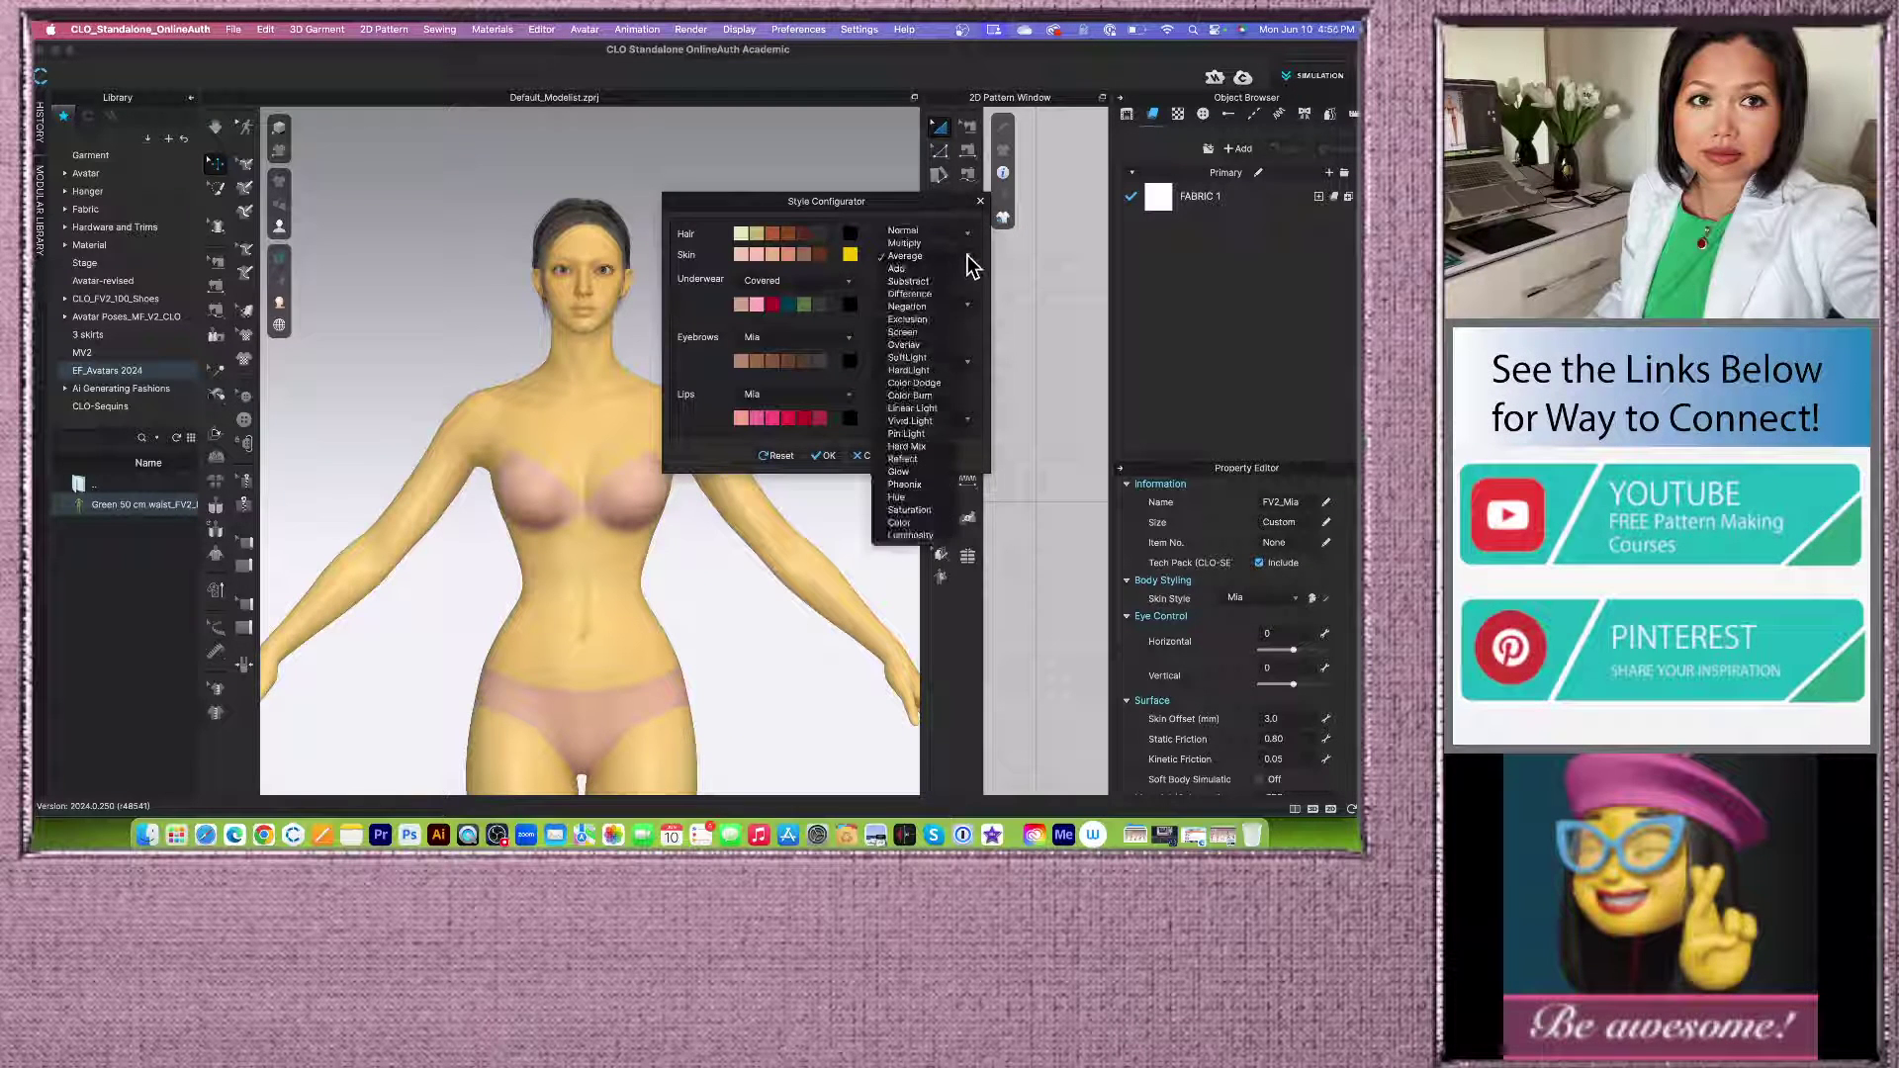
click(909, 244)
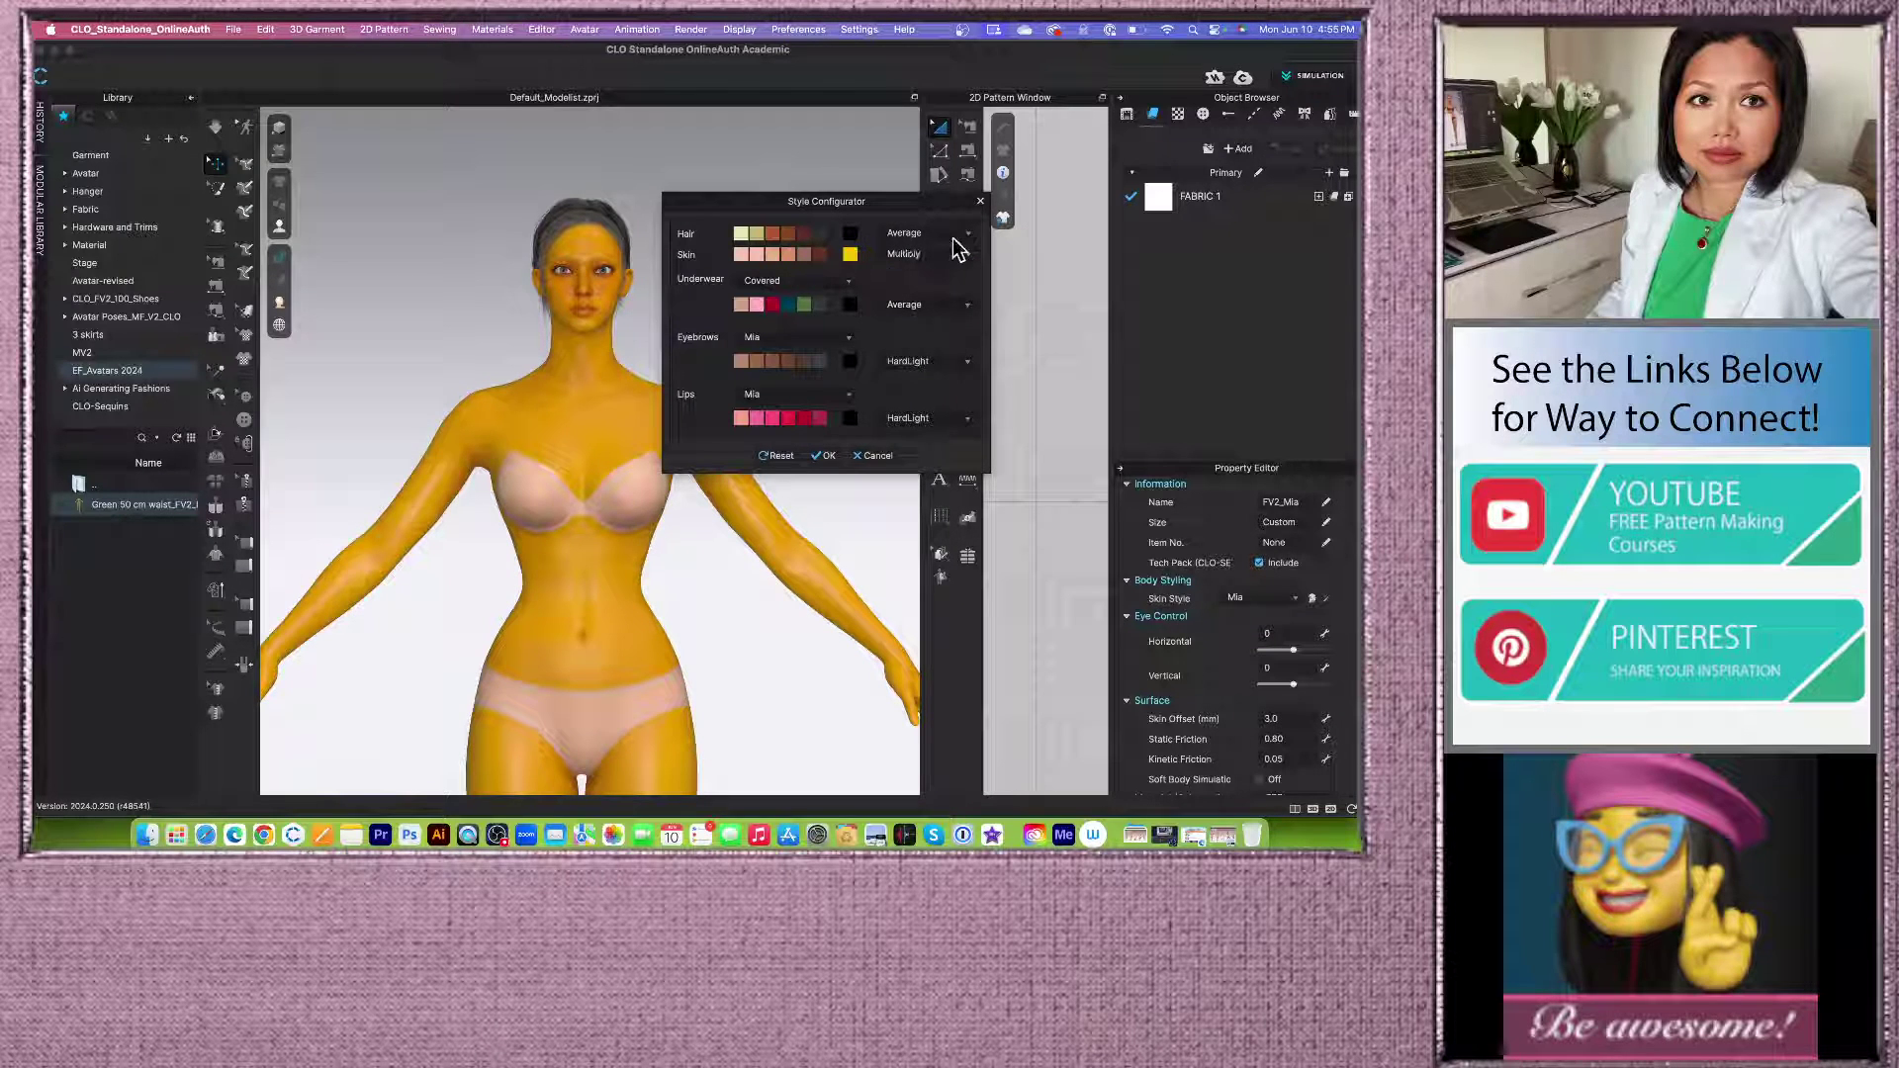
click(788, 256)
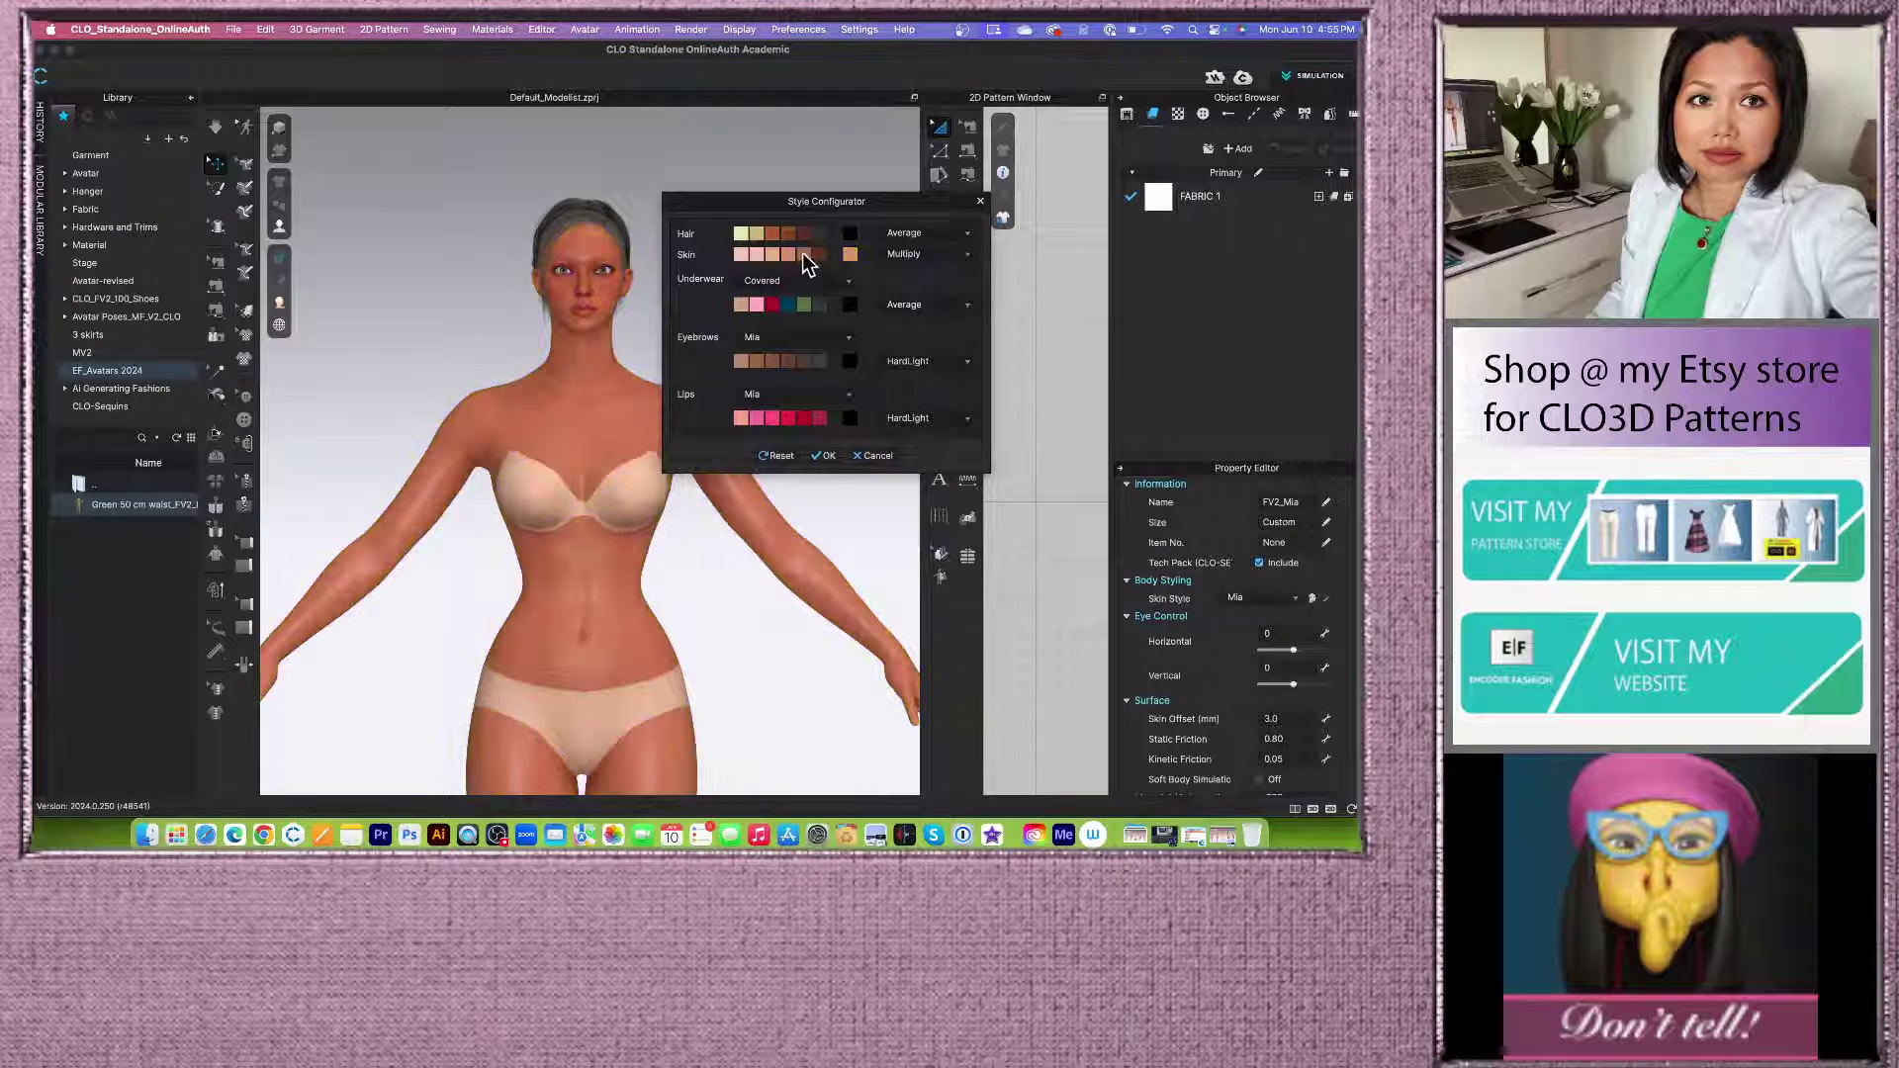
click(804, 255)
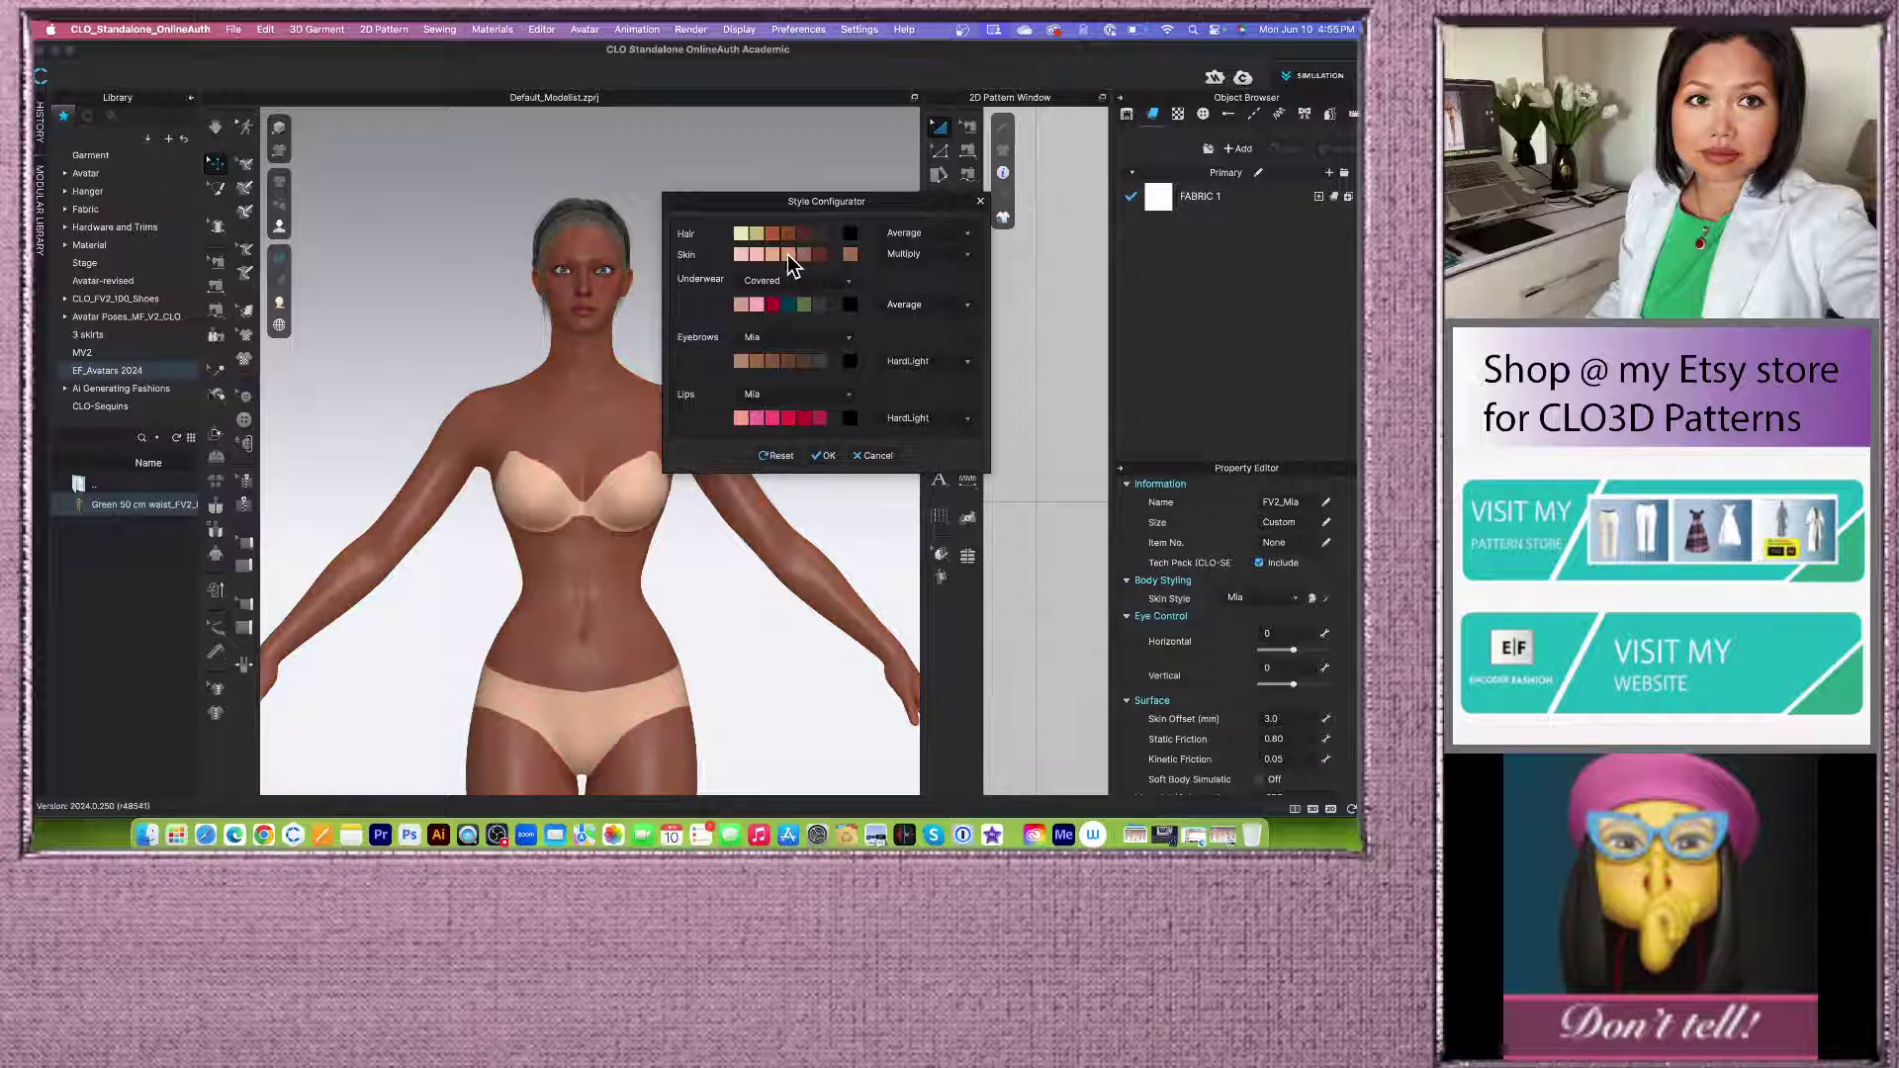
click(773, 254)
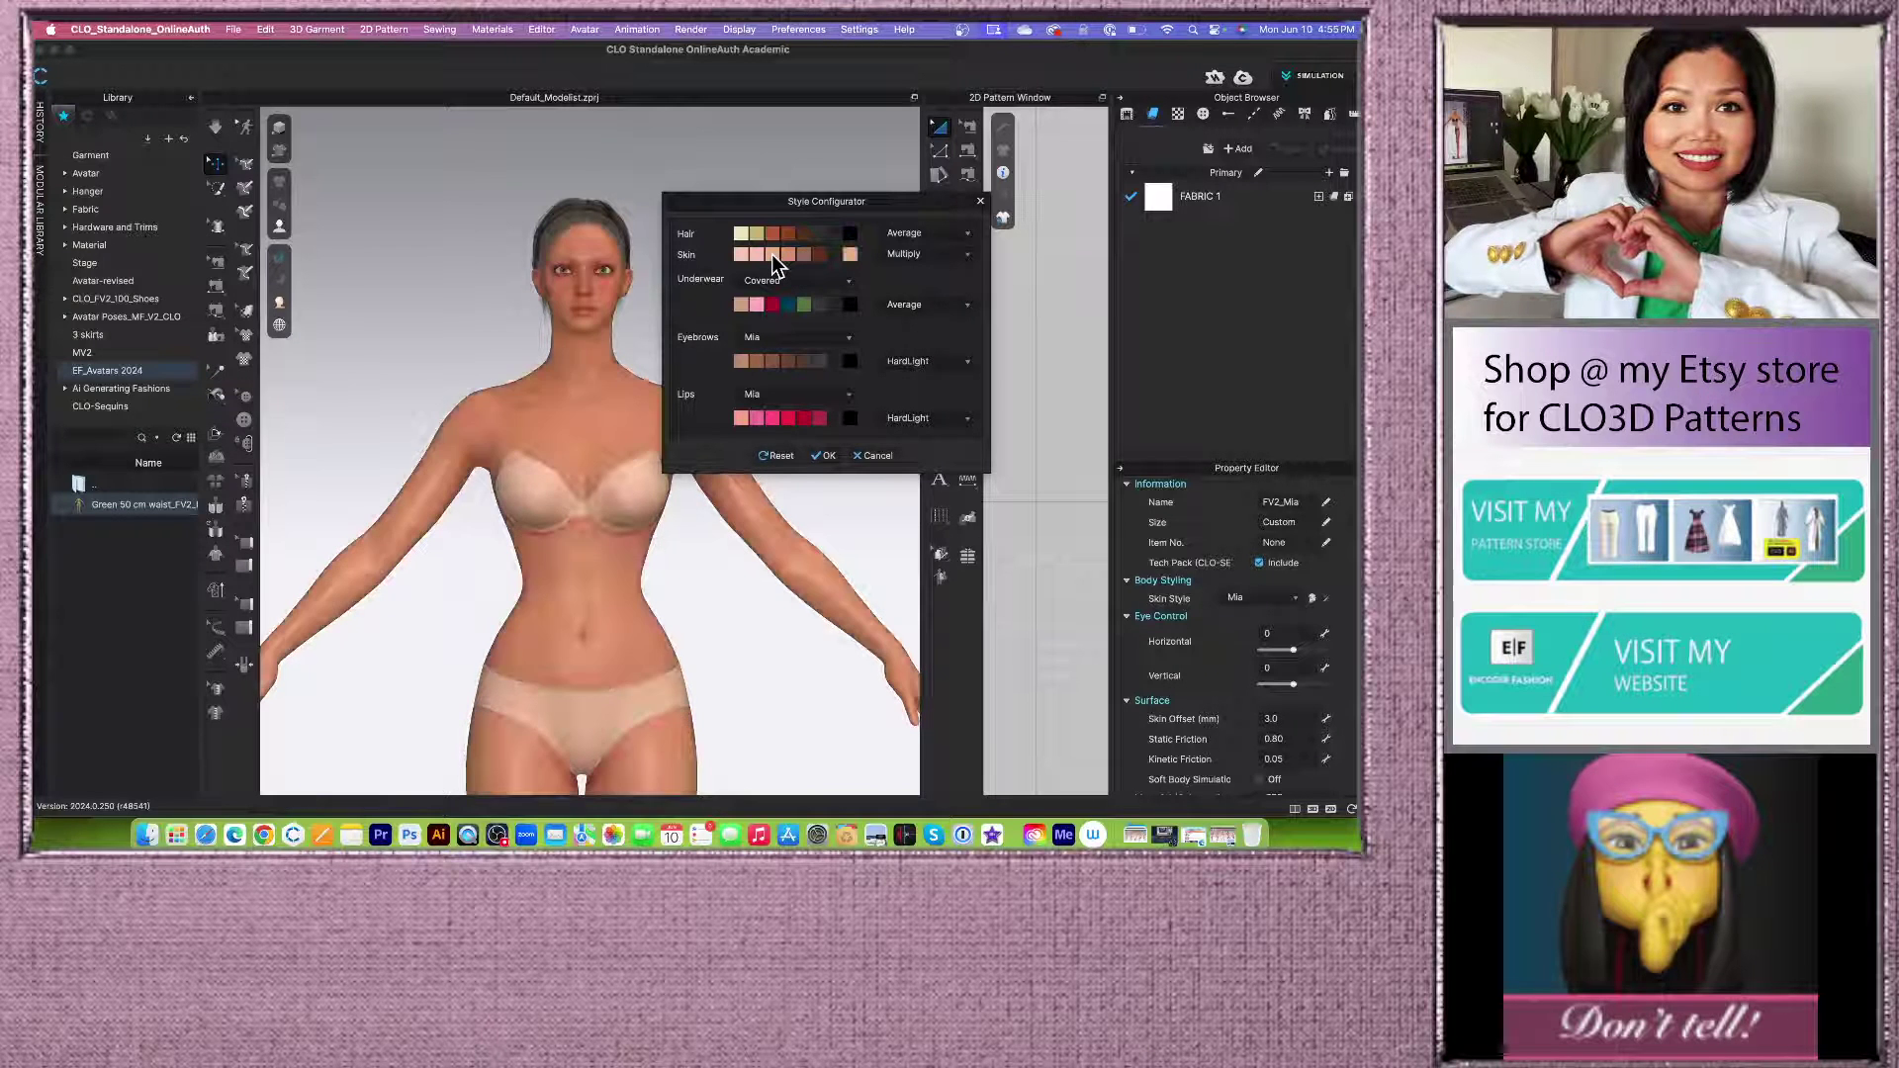
Step: Try the Add, Overlay and Color Dodge blend modes on the avatar's skin color
click(967, 255)
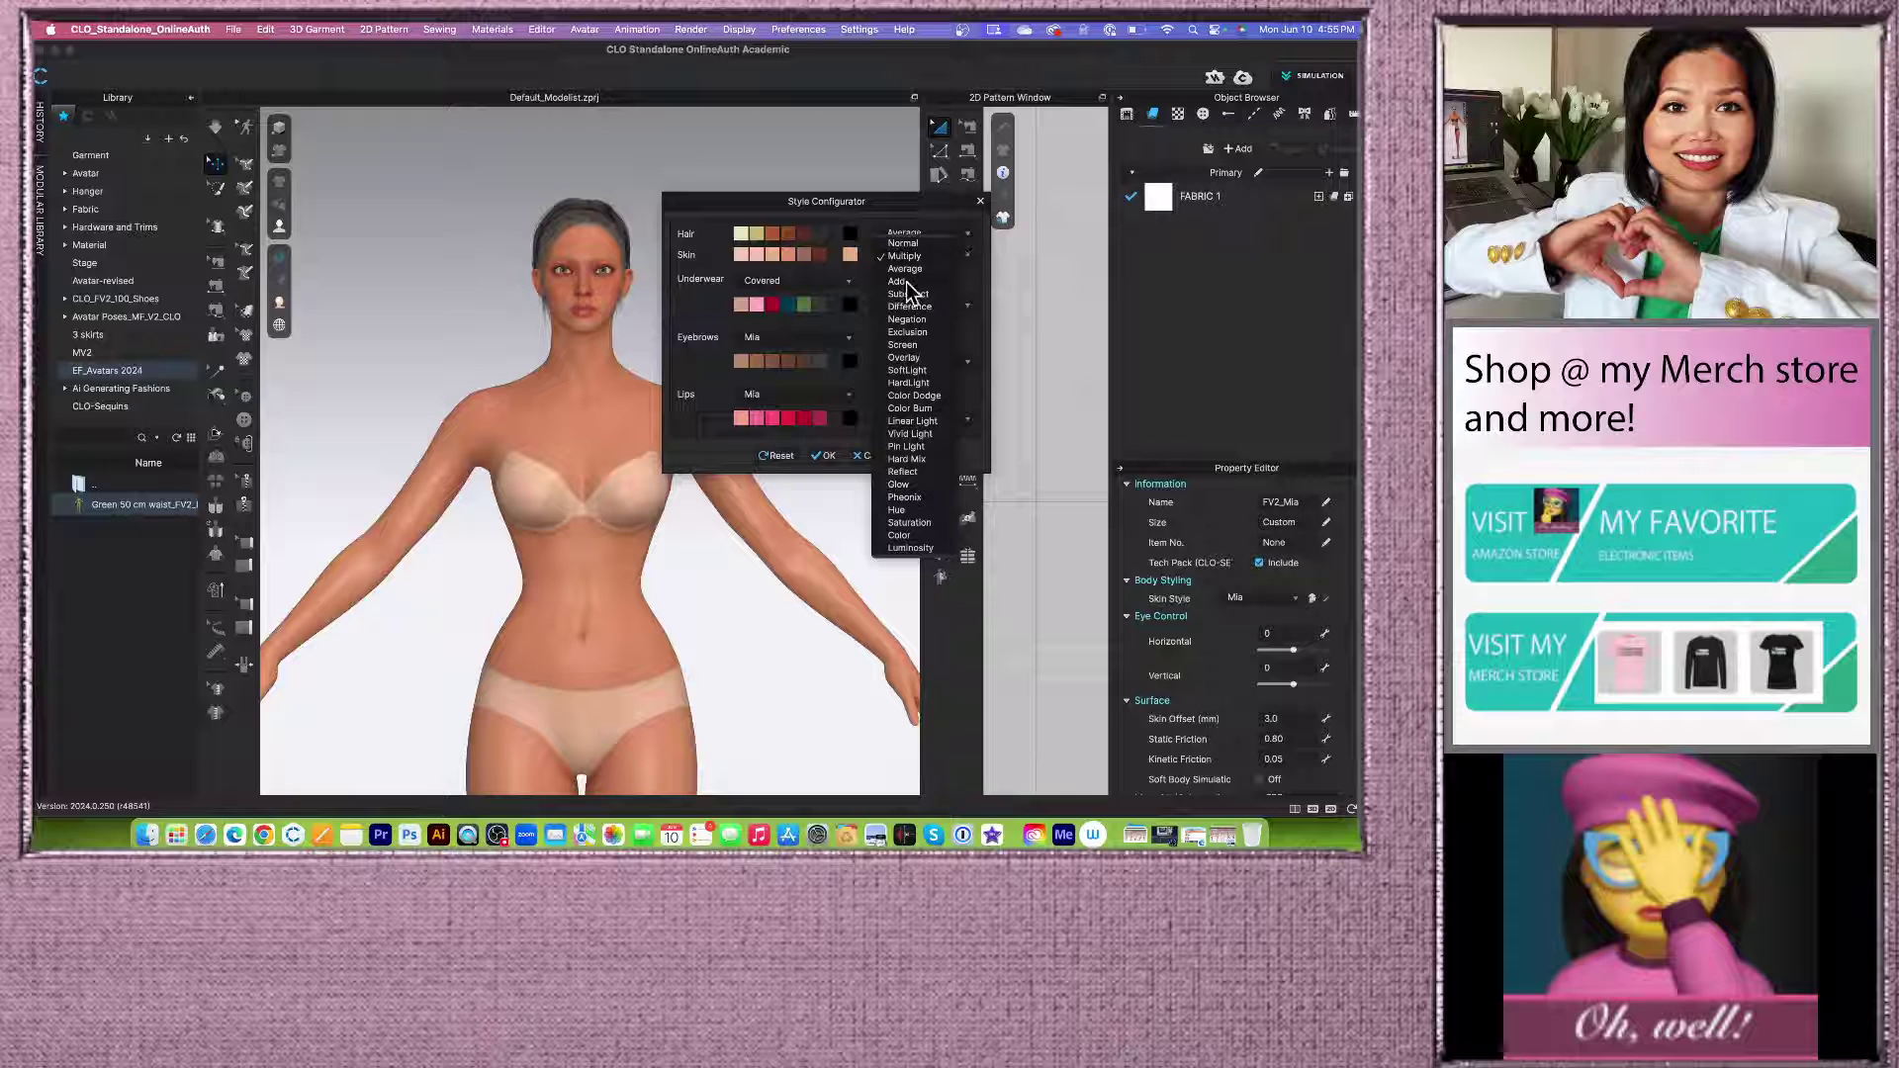
scroll(975, 265, down, 1)
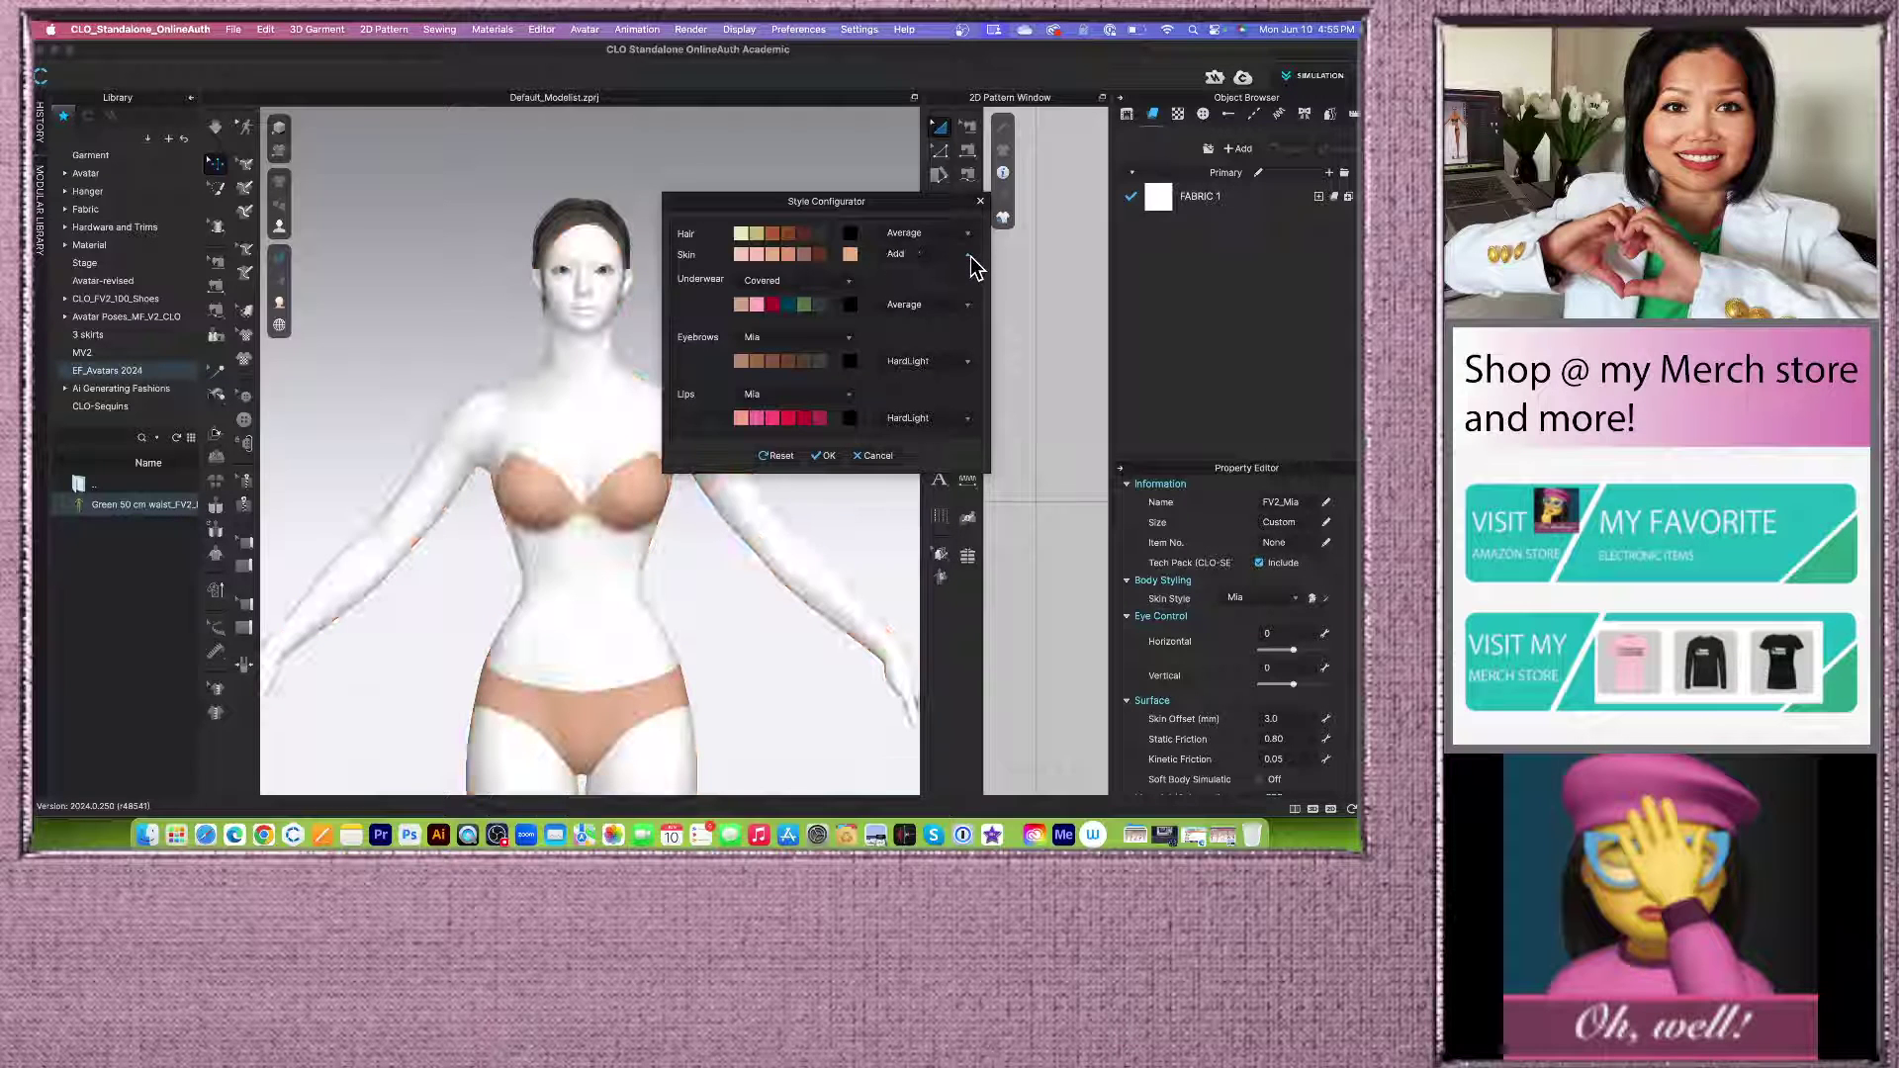
click(968, 258)
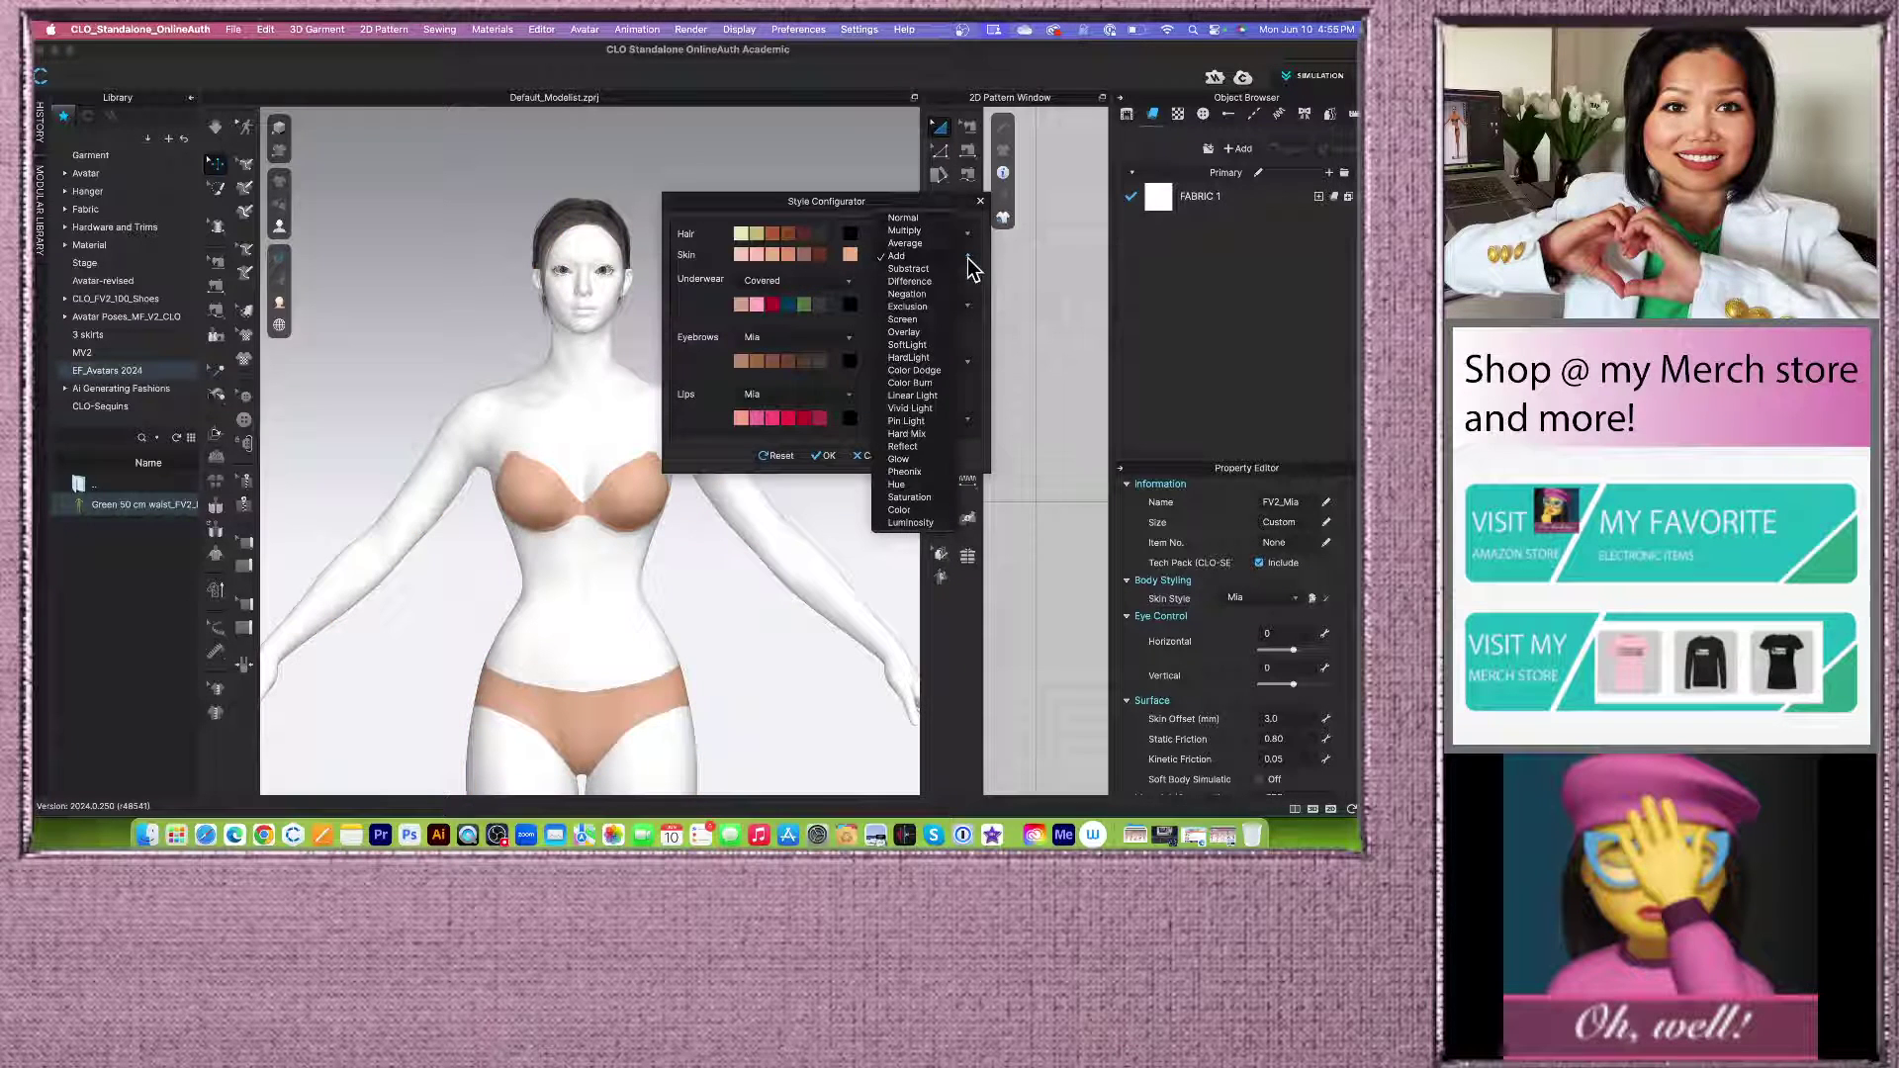
click(908, 333)
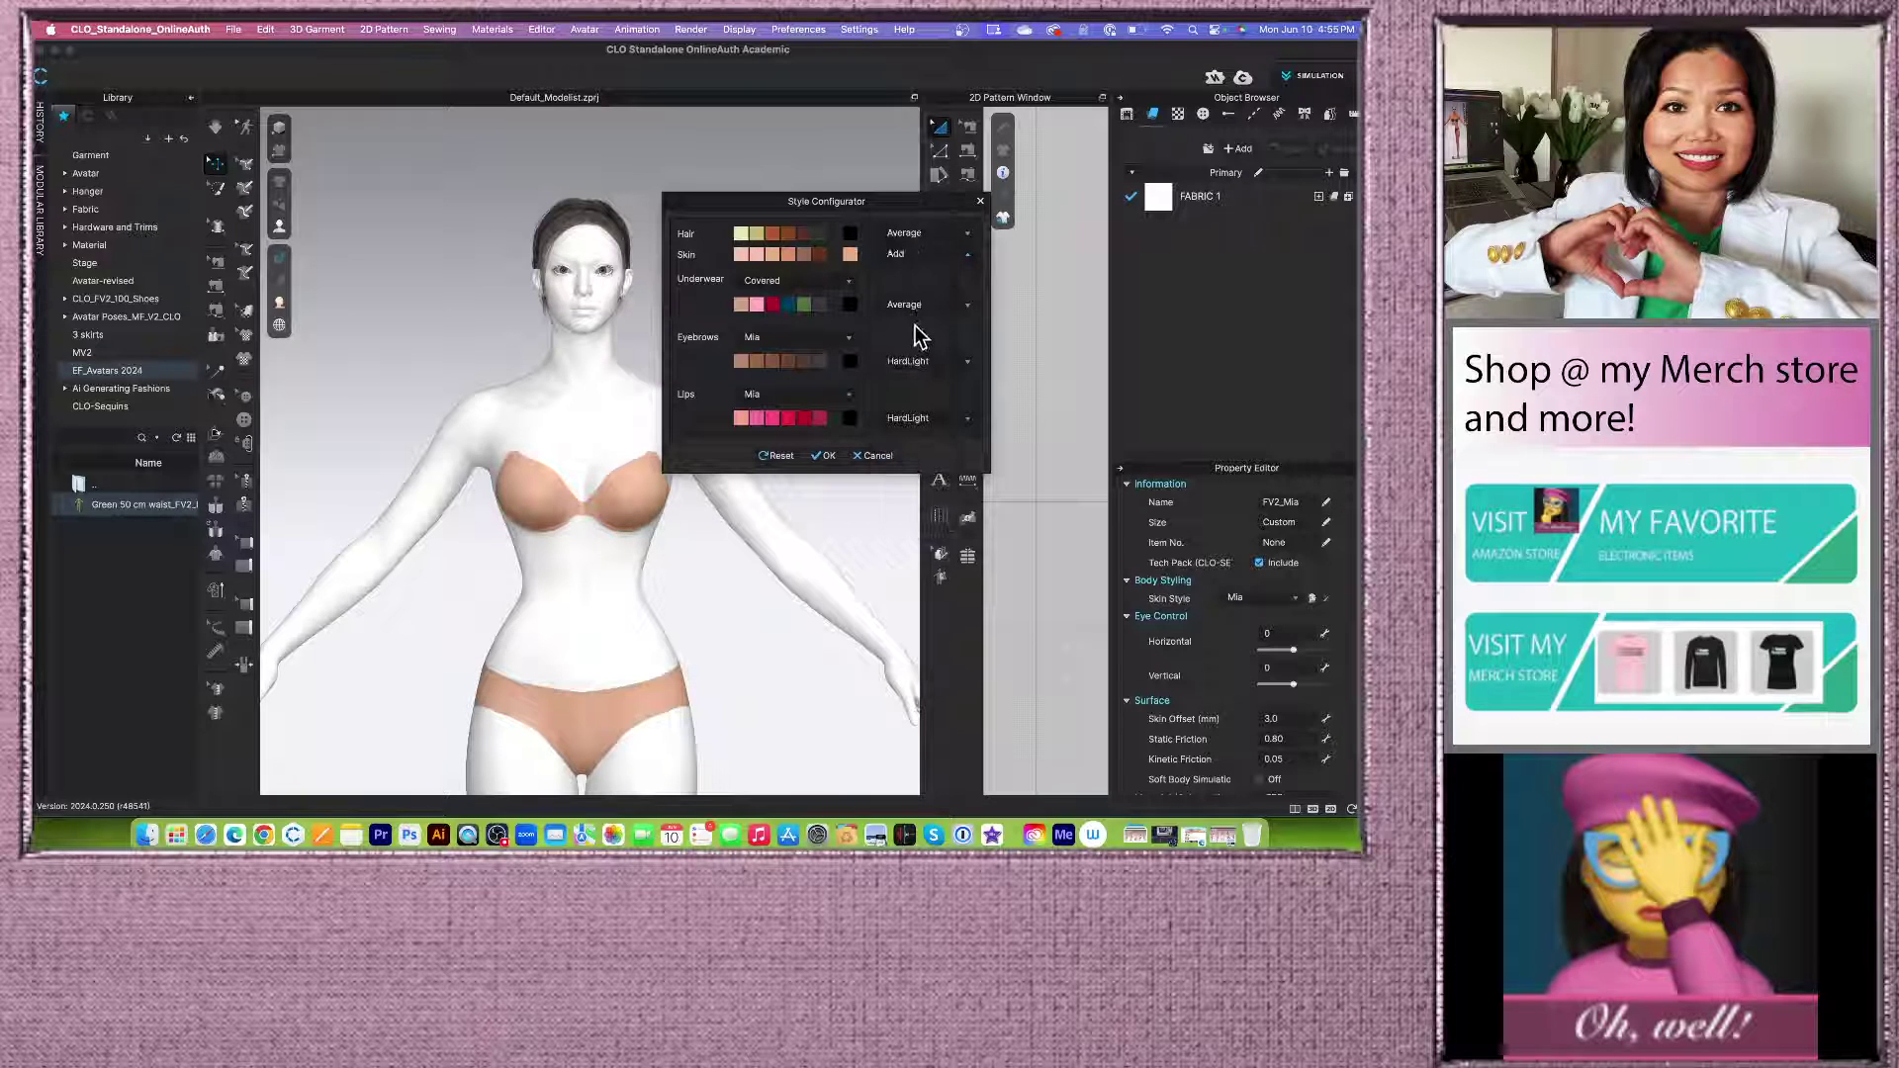
click(968, 259)
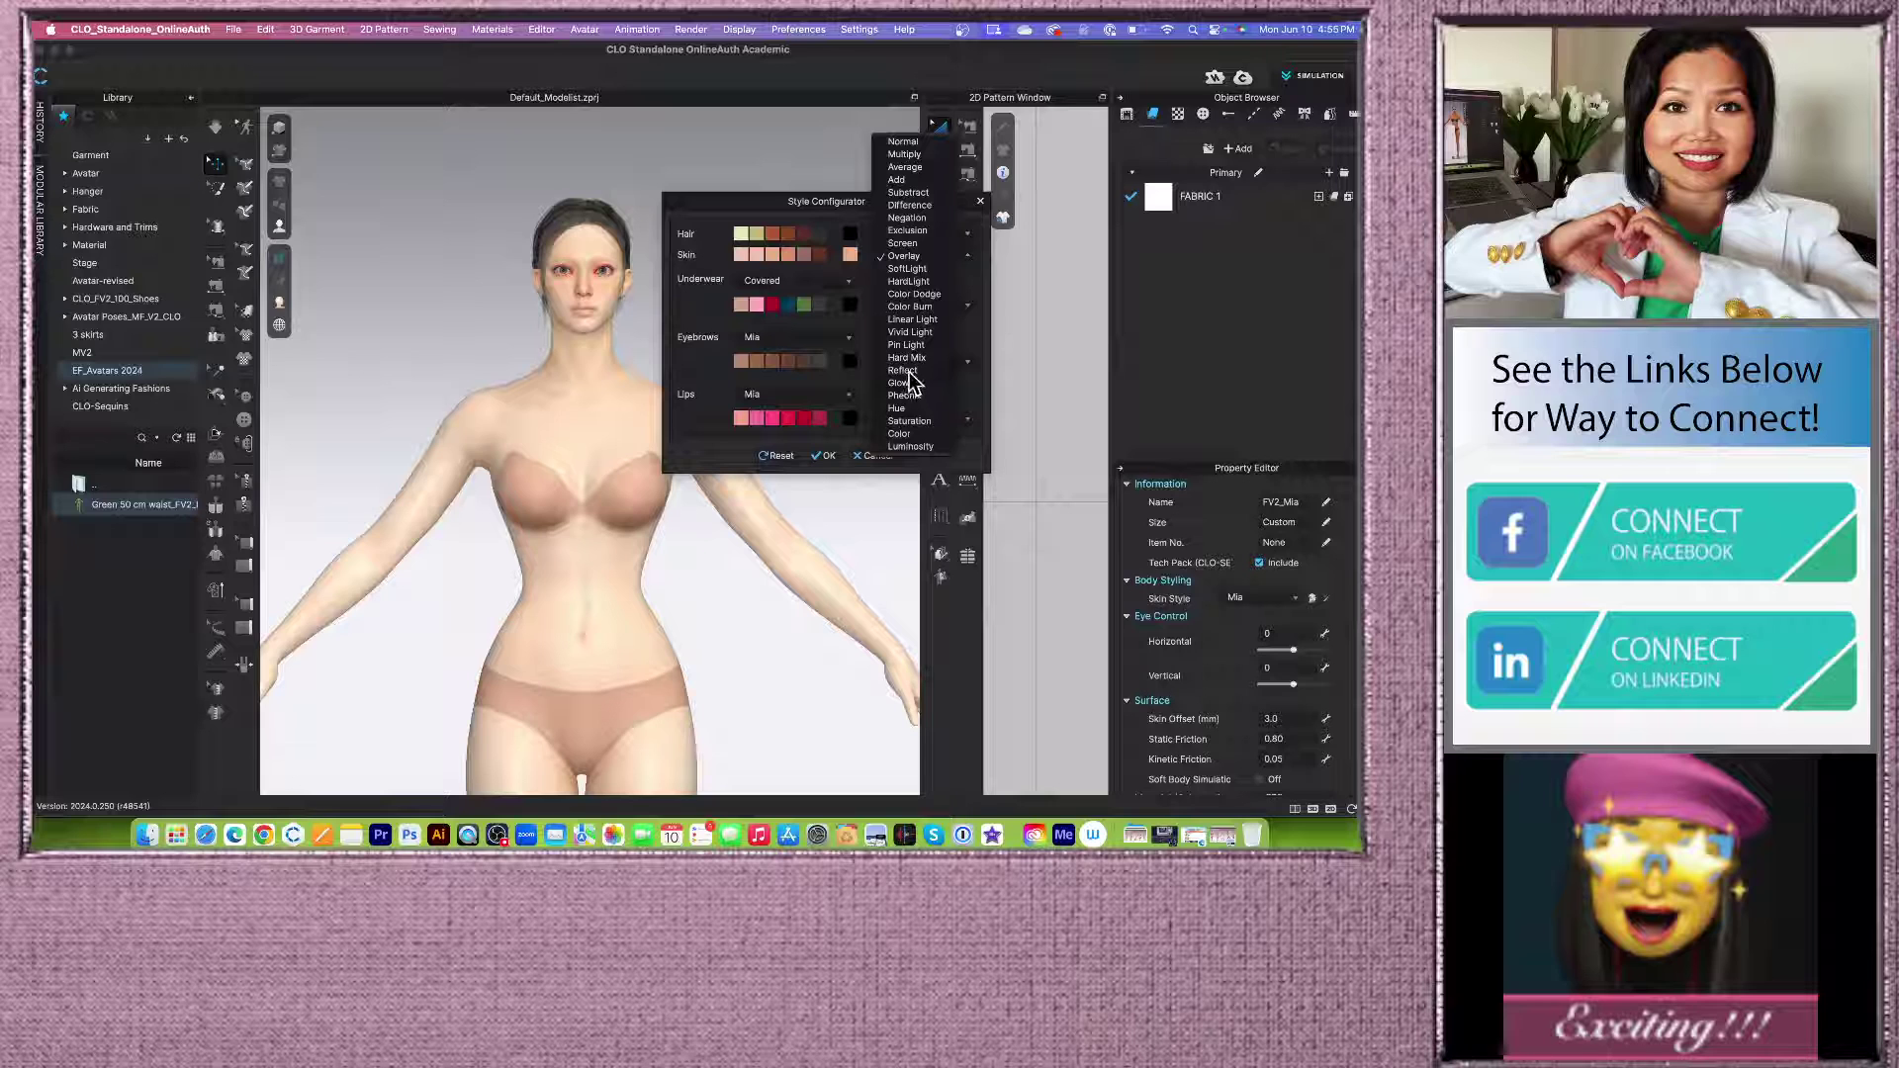
click(911, 295)
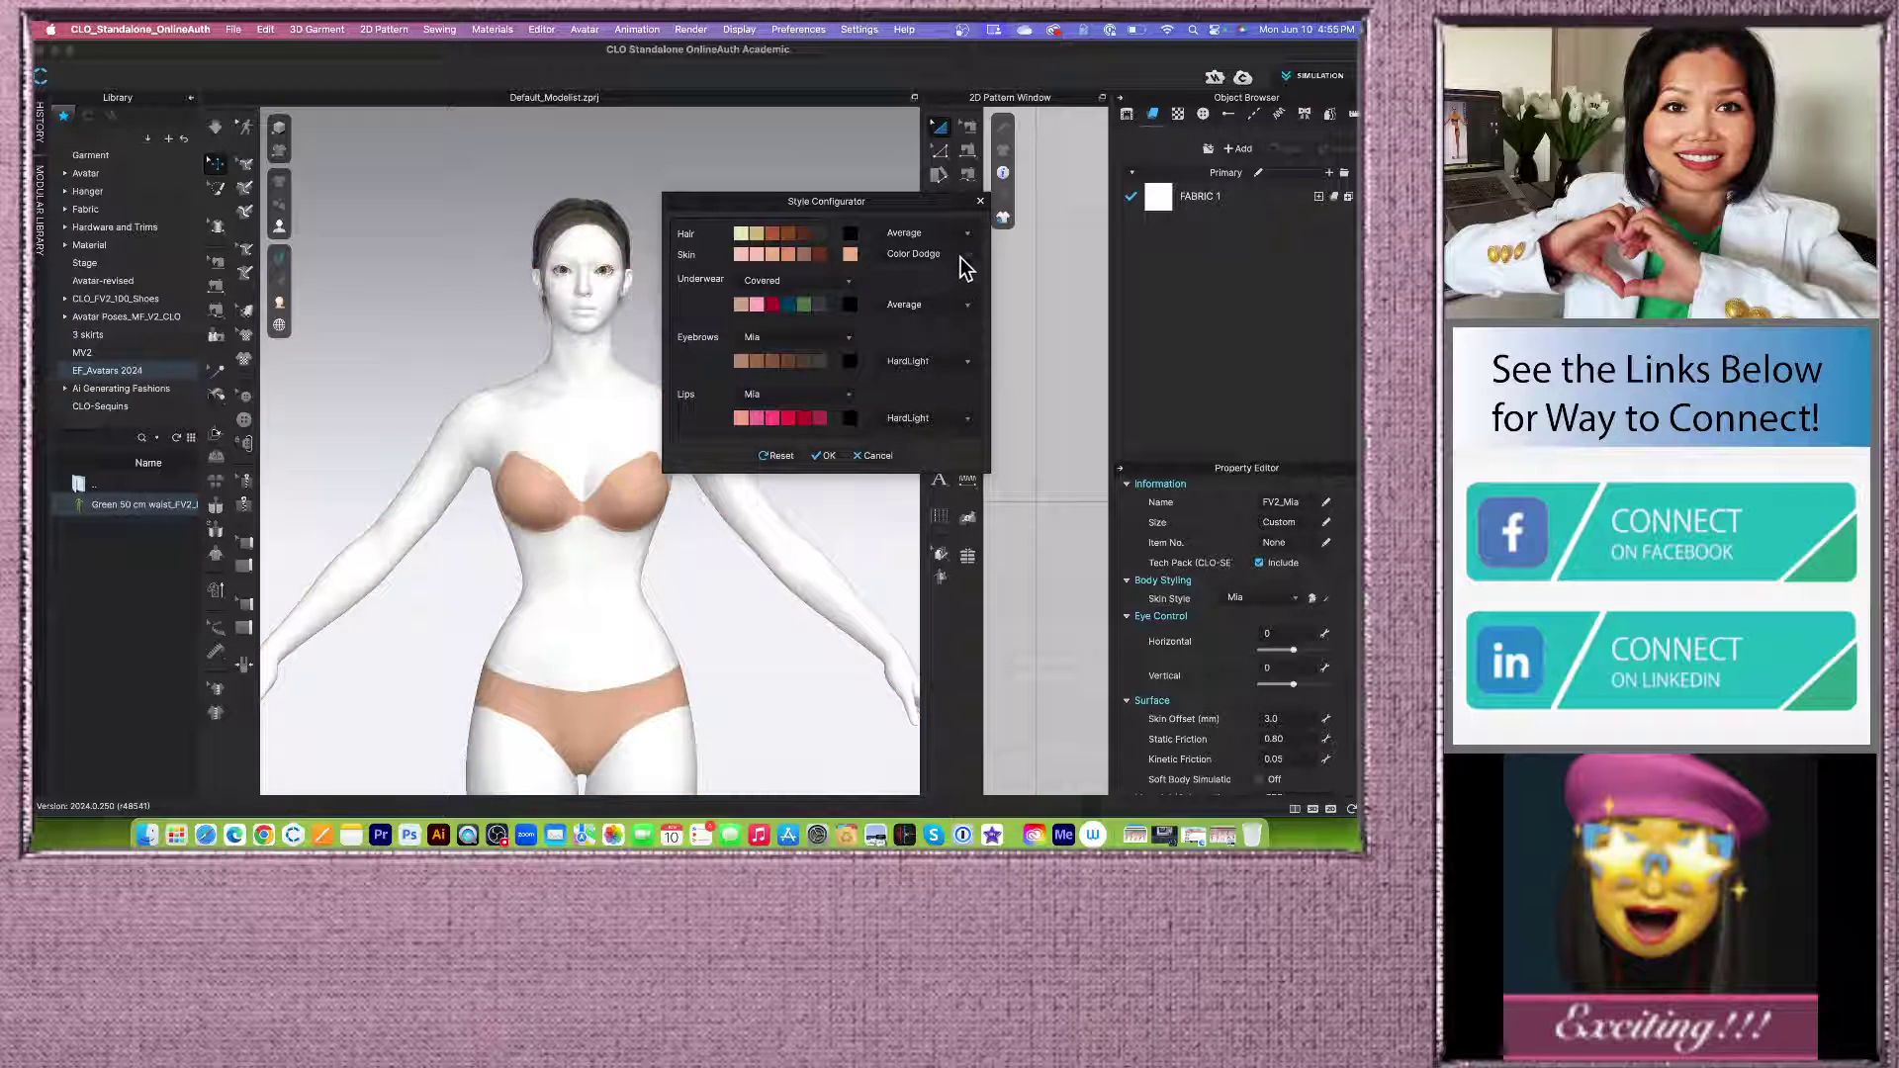
Step: Set the skin blend mode to Multiply and apply the first, light pink preset skin color
click(965, 256)
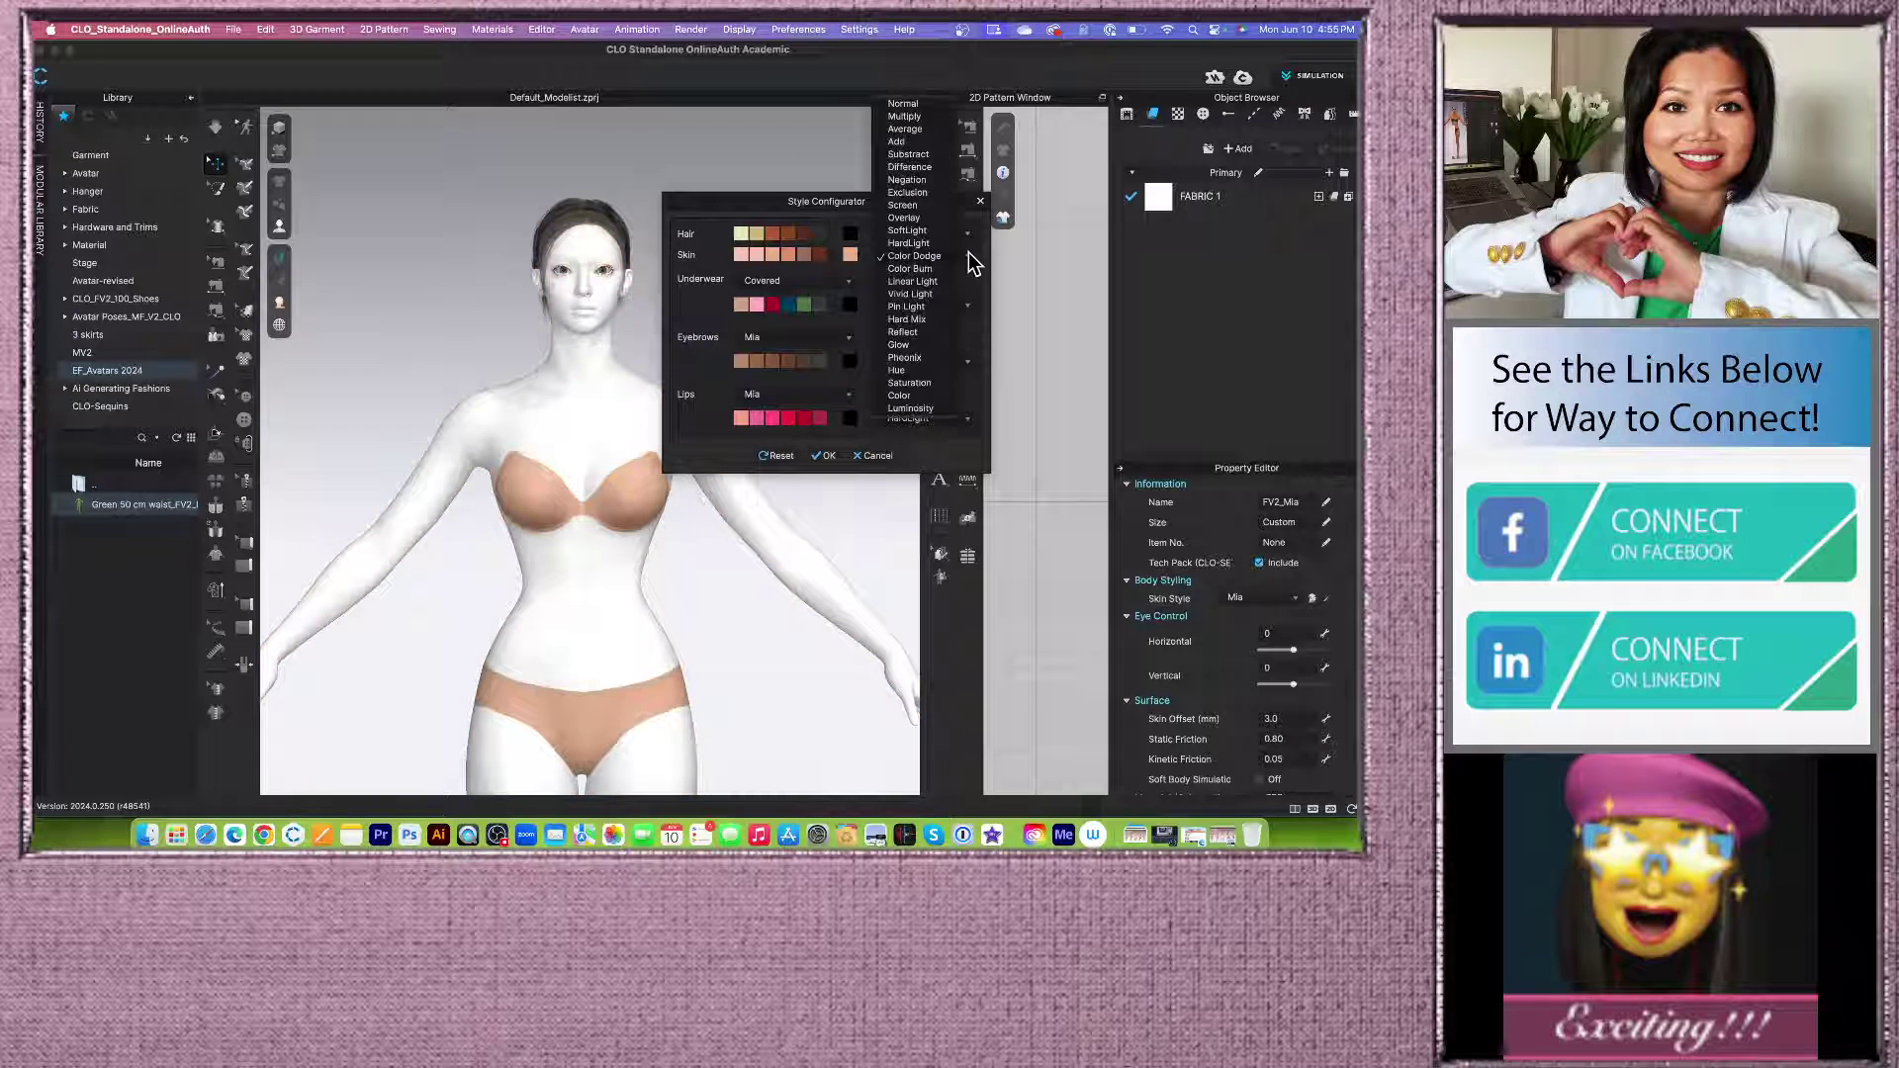
click(905, 116)
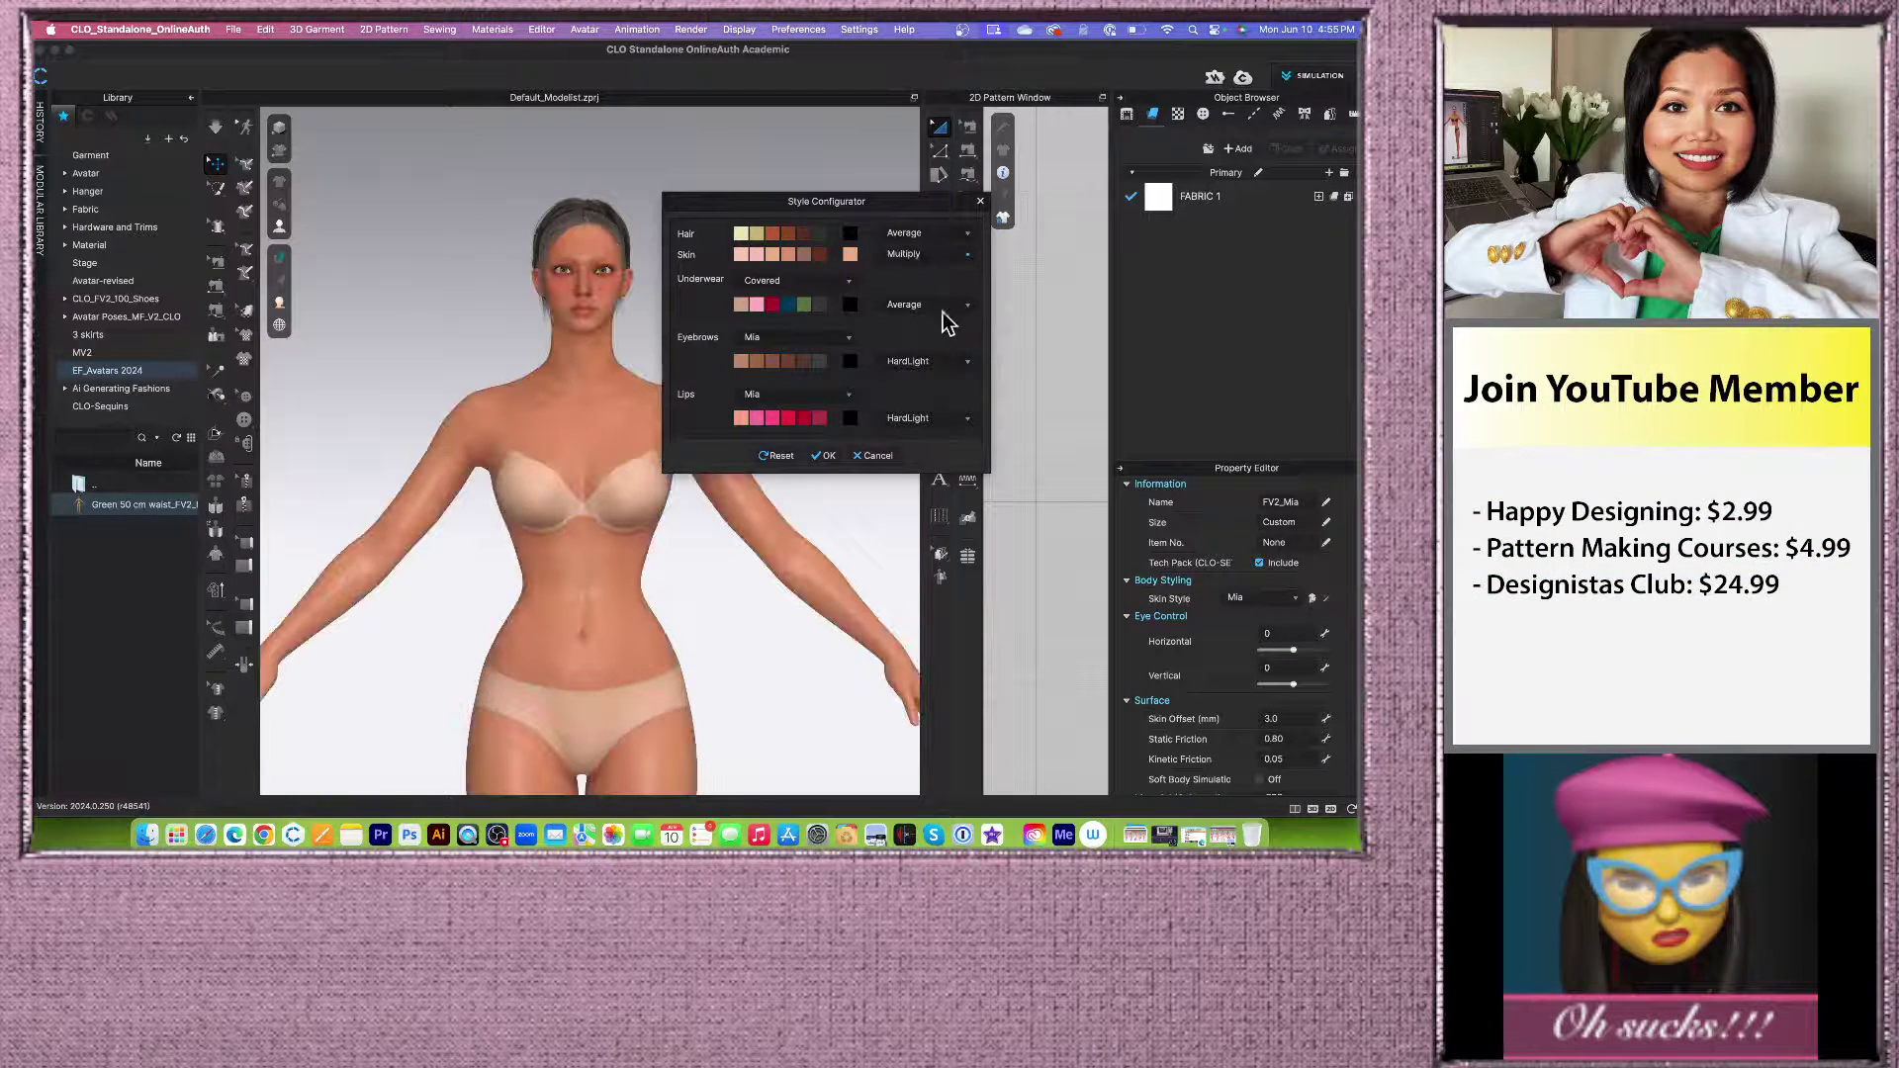
click(742, 254)
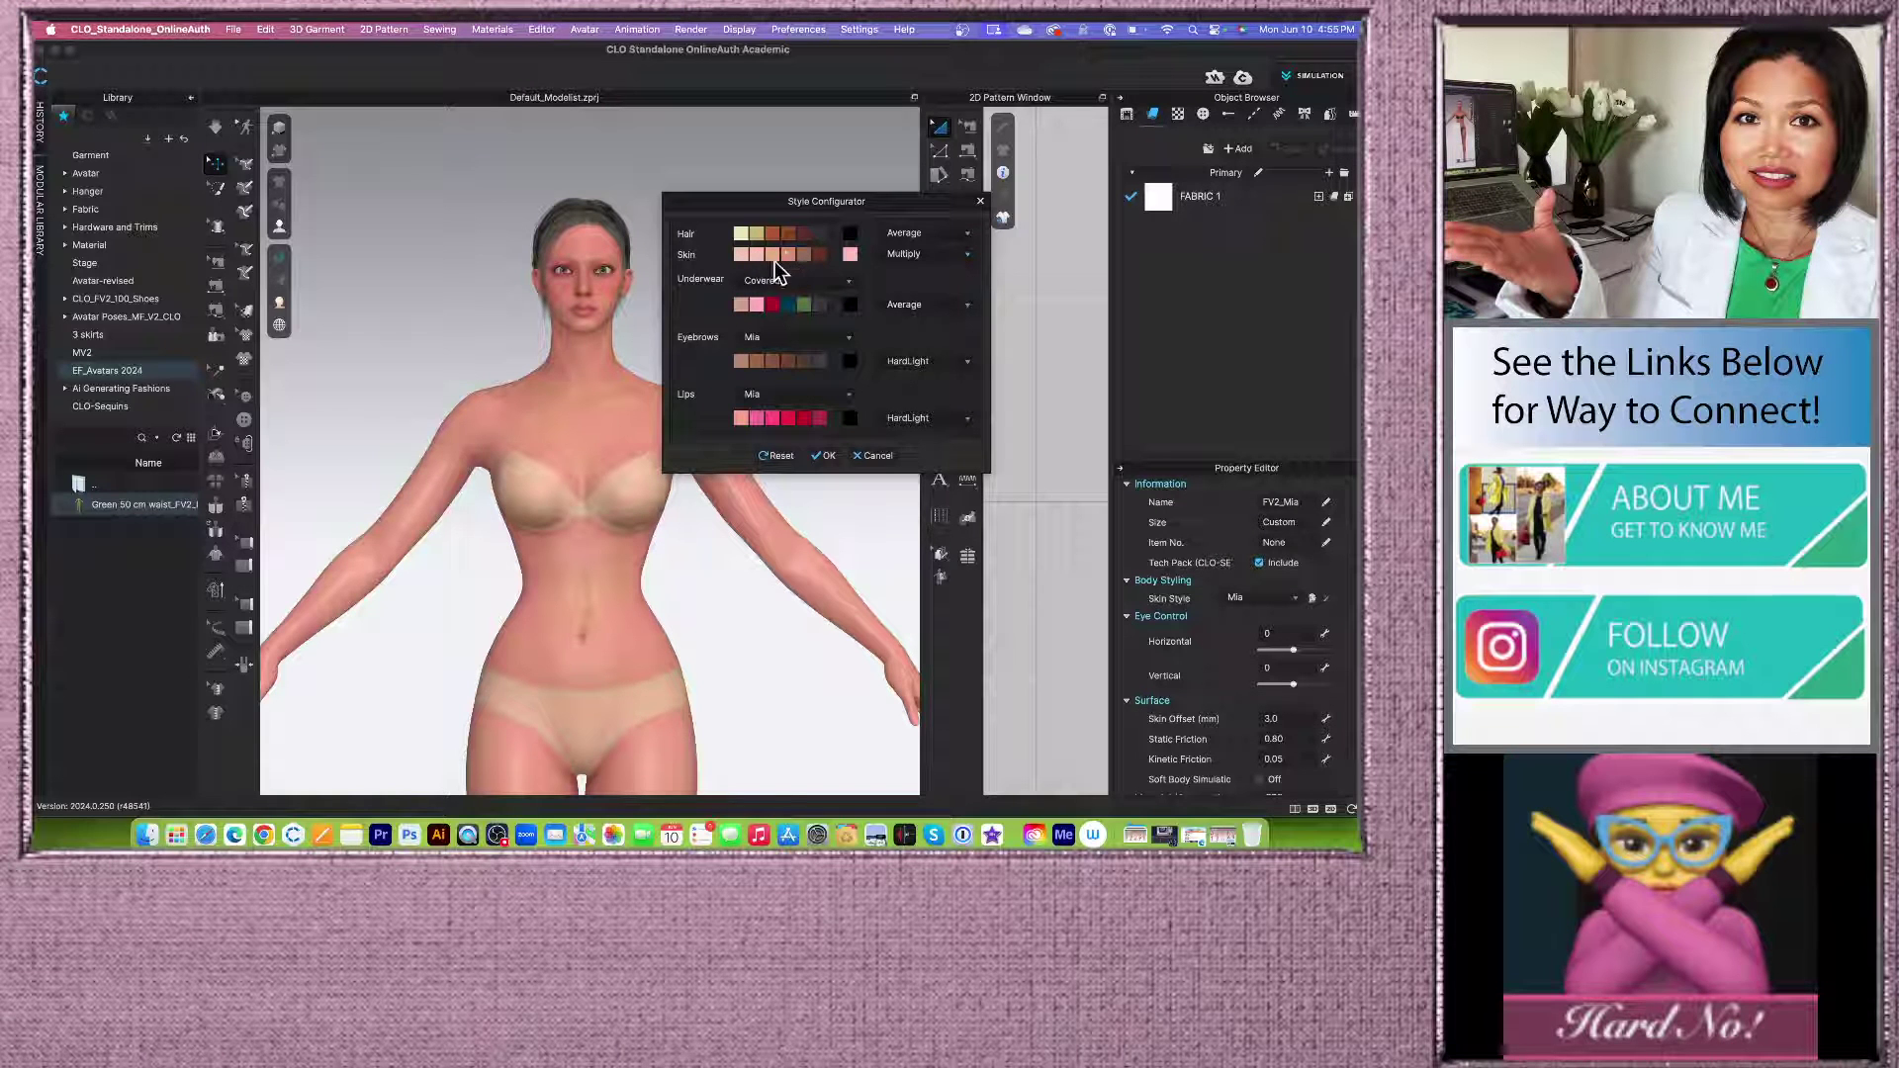
Step: Apply the light peach preset skin color, and color the Covered underwear green with the Normal blend mode
click(756, 256)
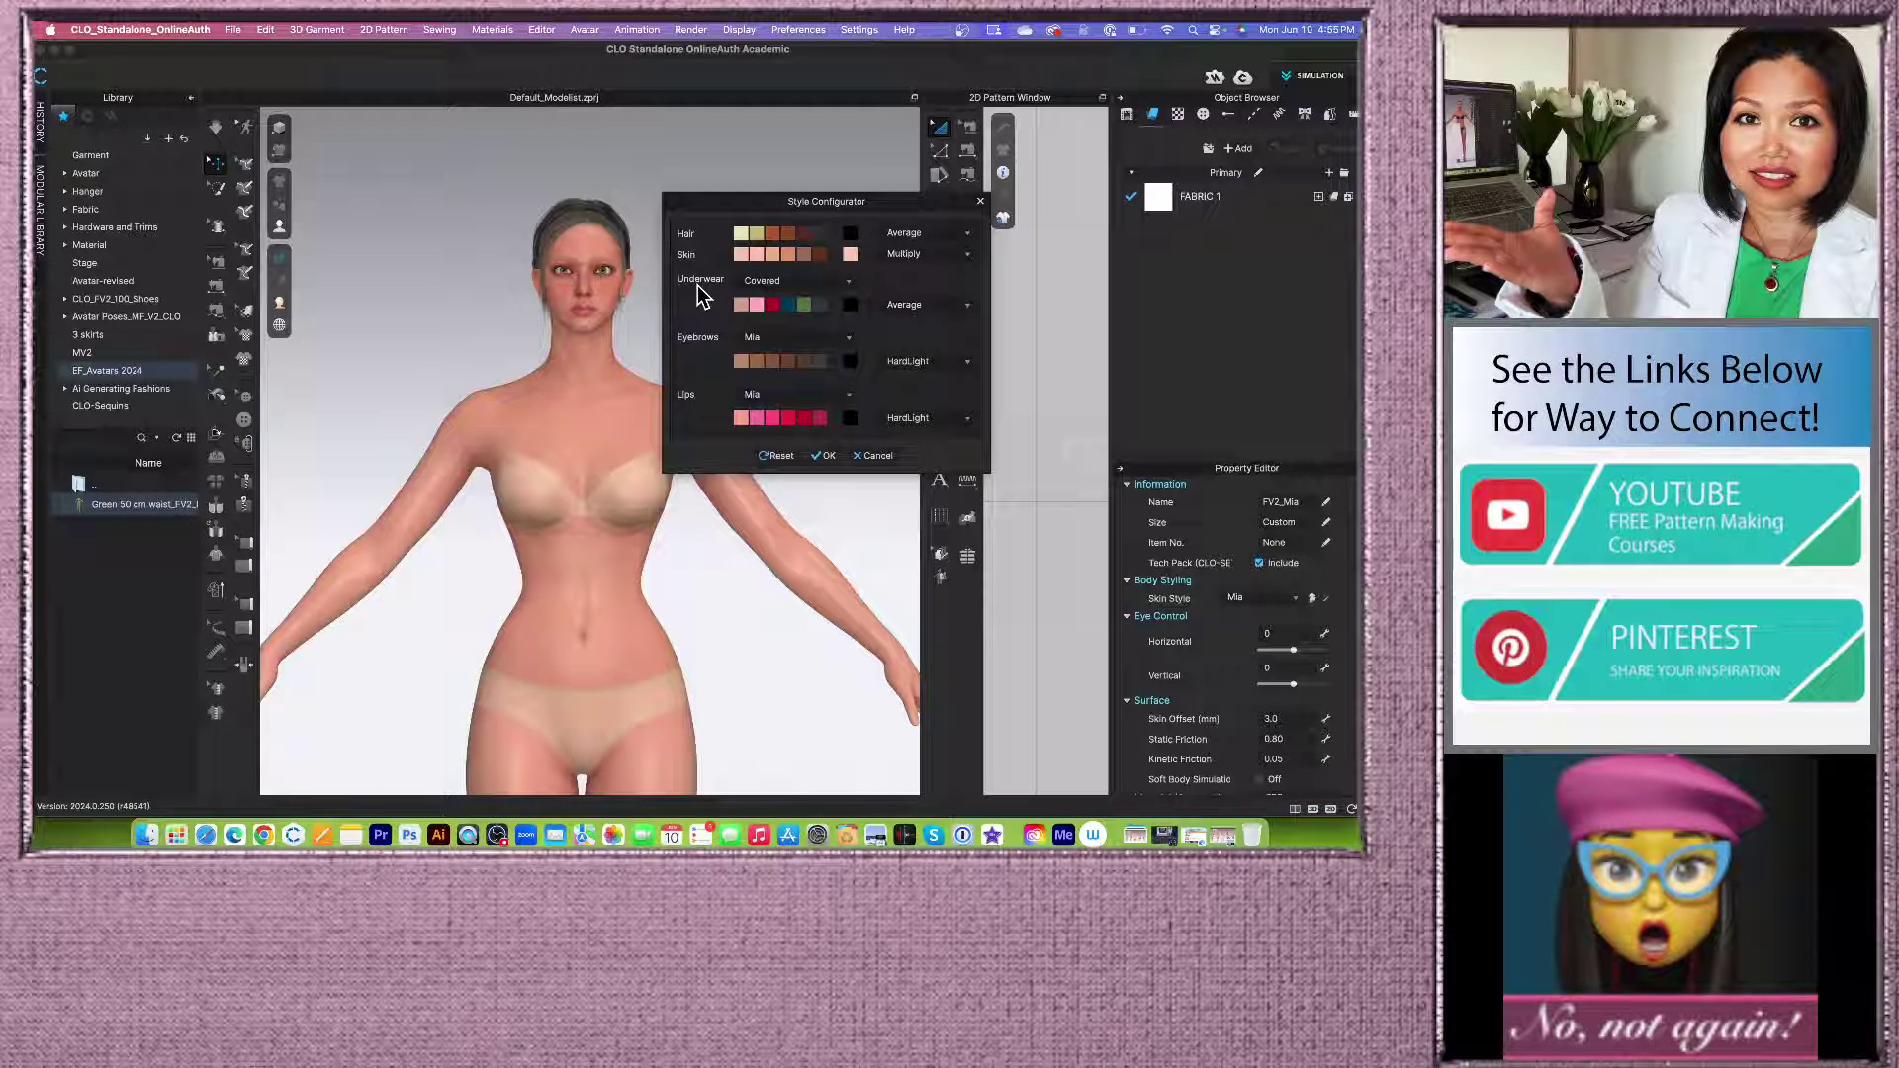
click(847, 283)
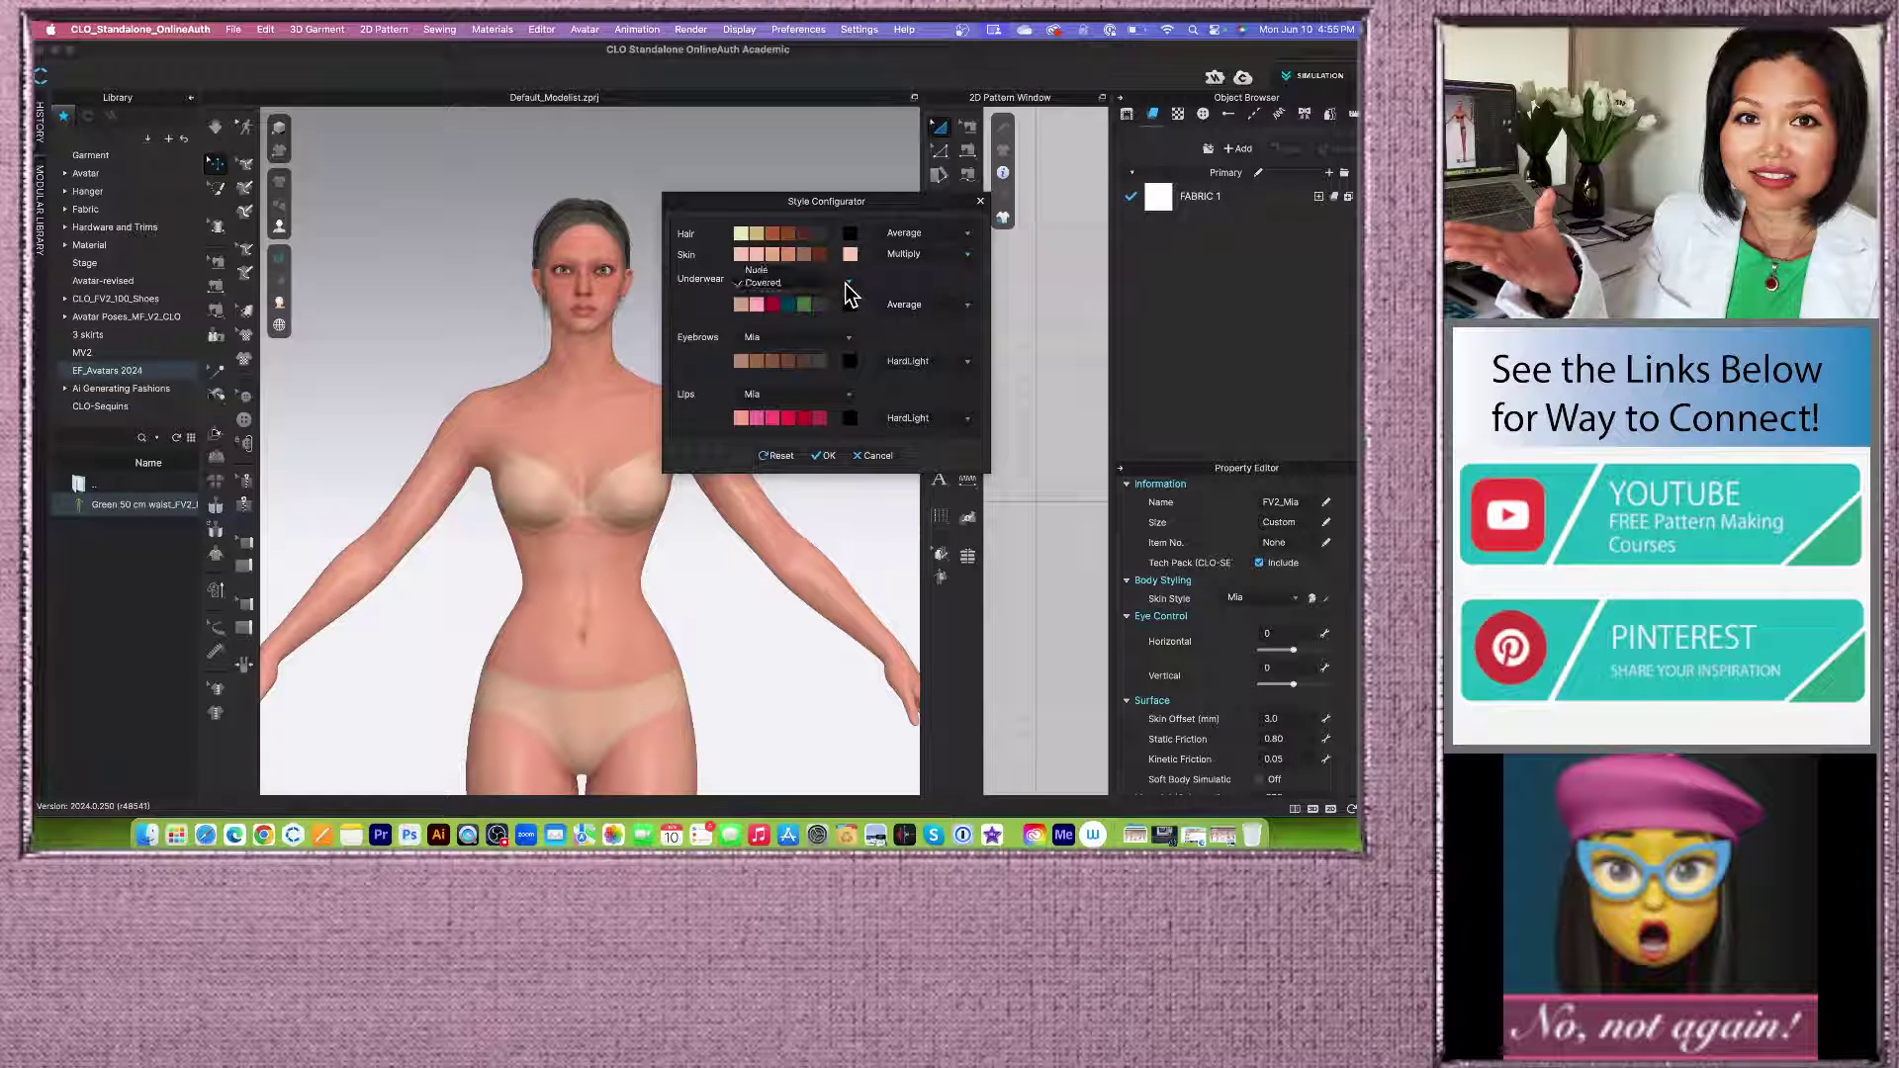
click(786, 283)
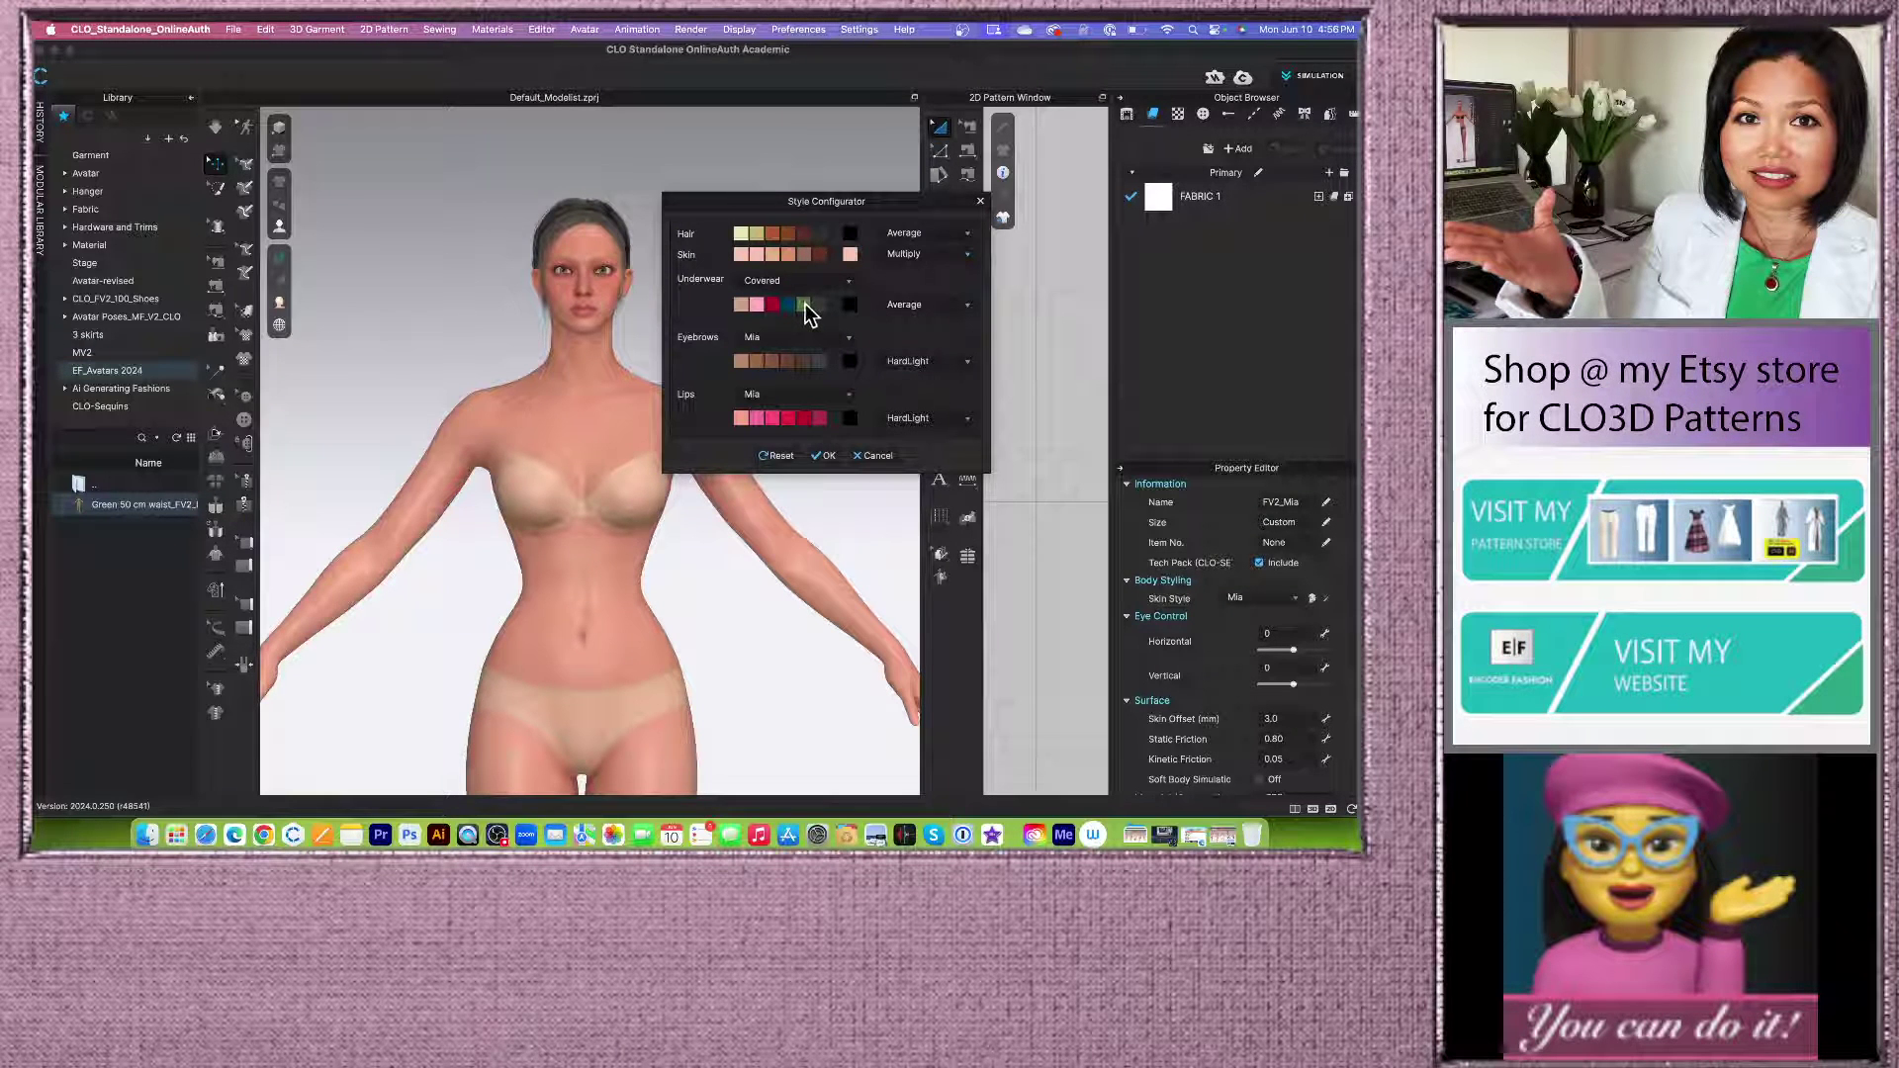
click(806, 305)
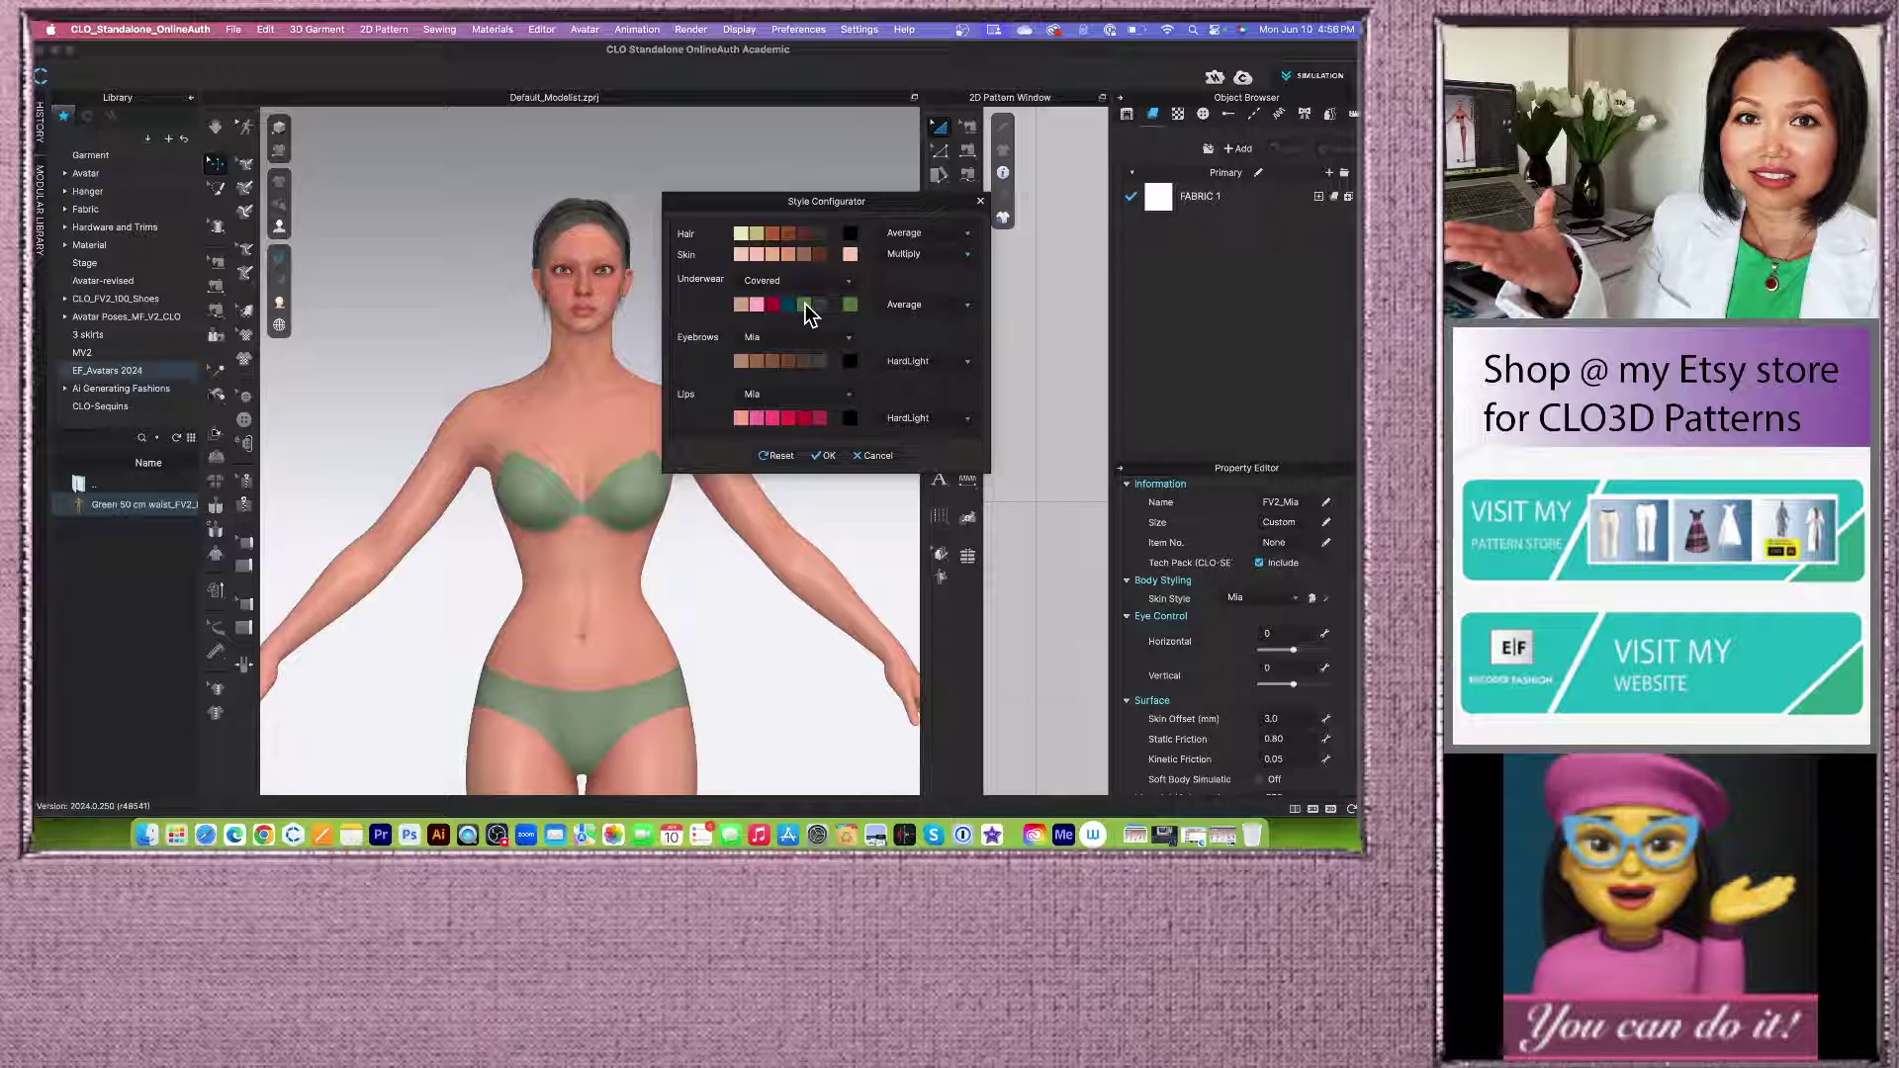
click(967, 307)
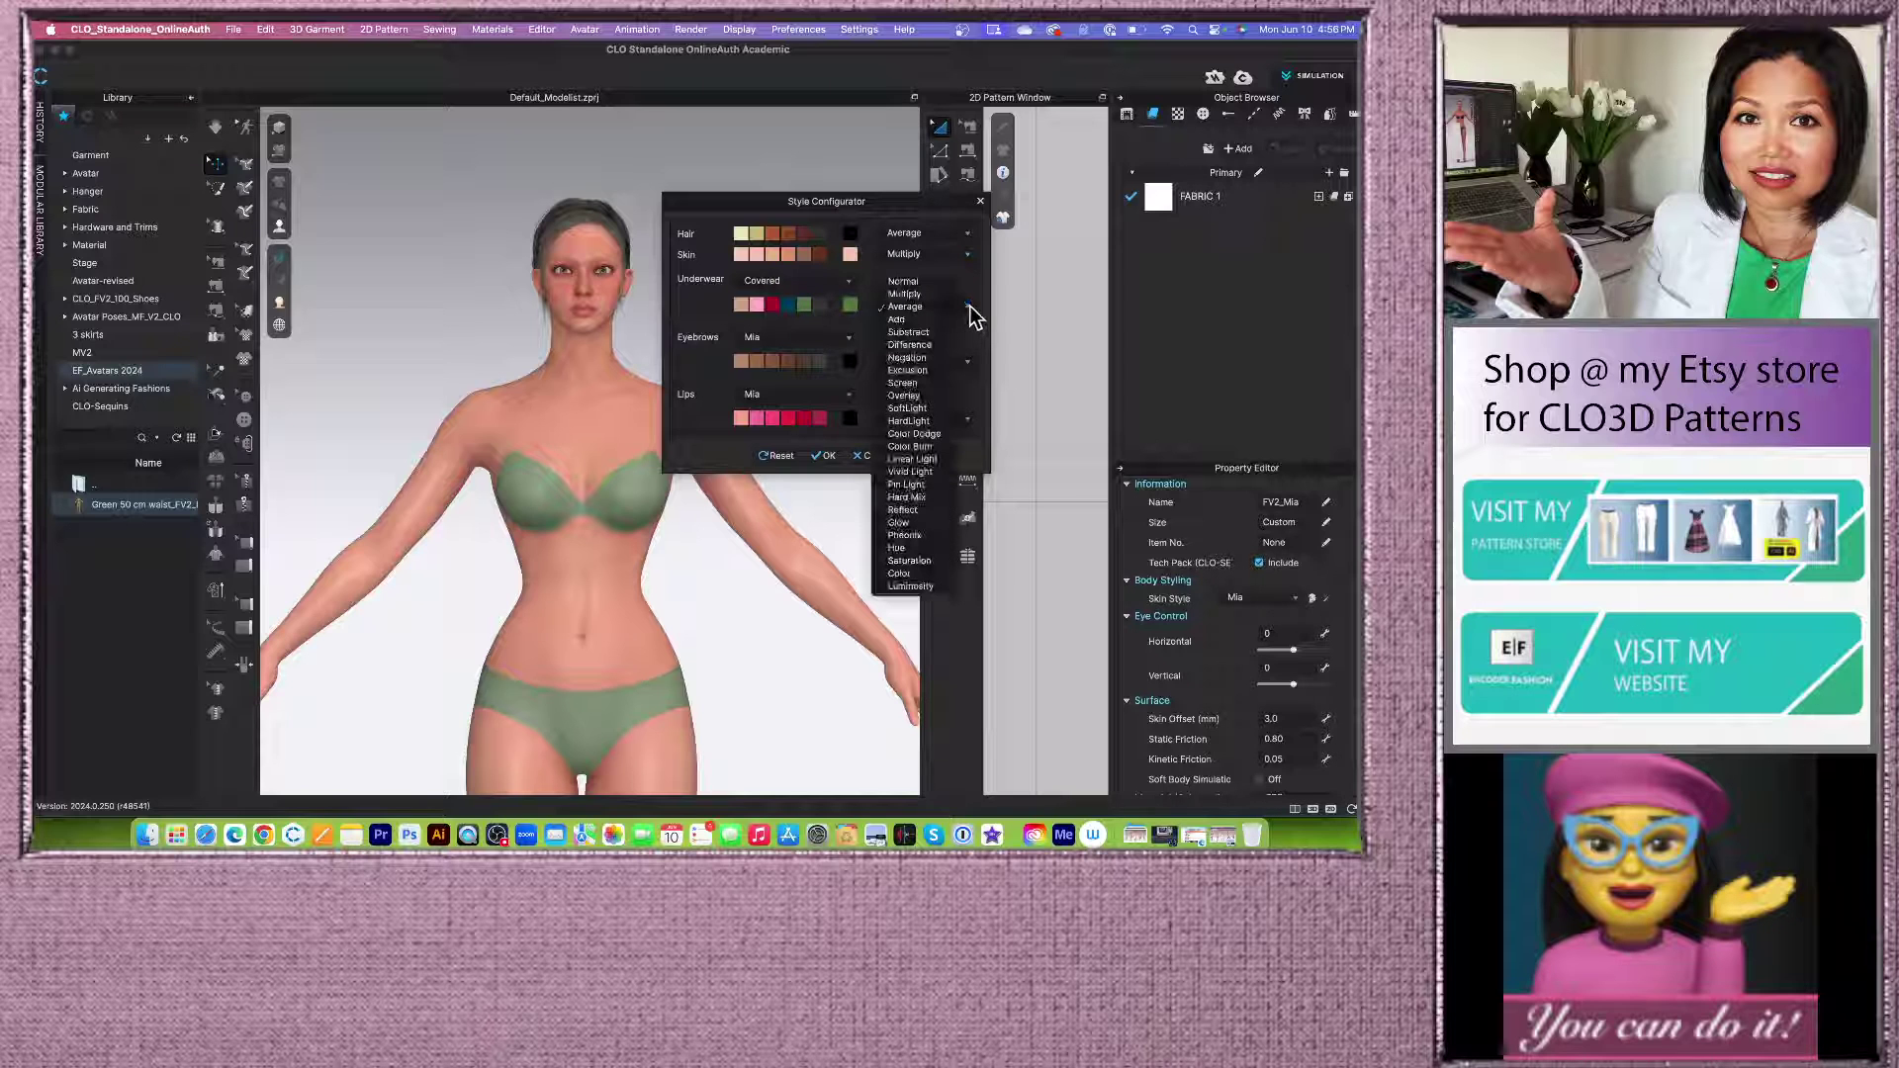
click(902, 282)
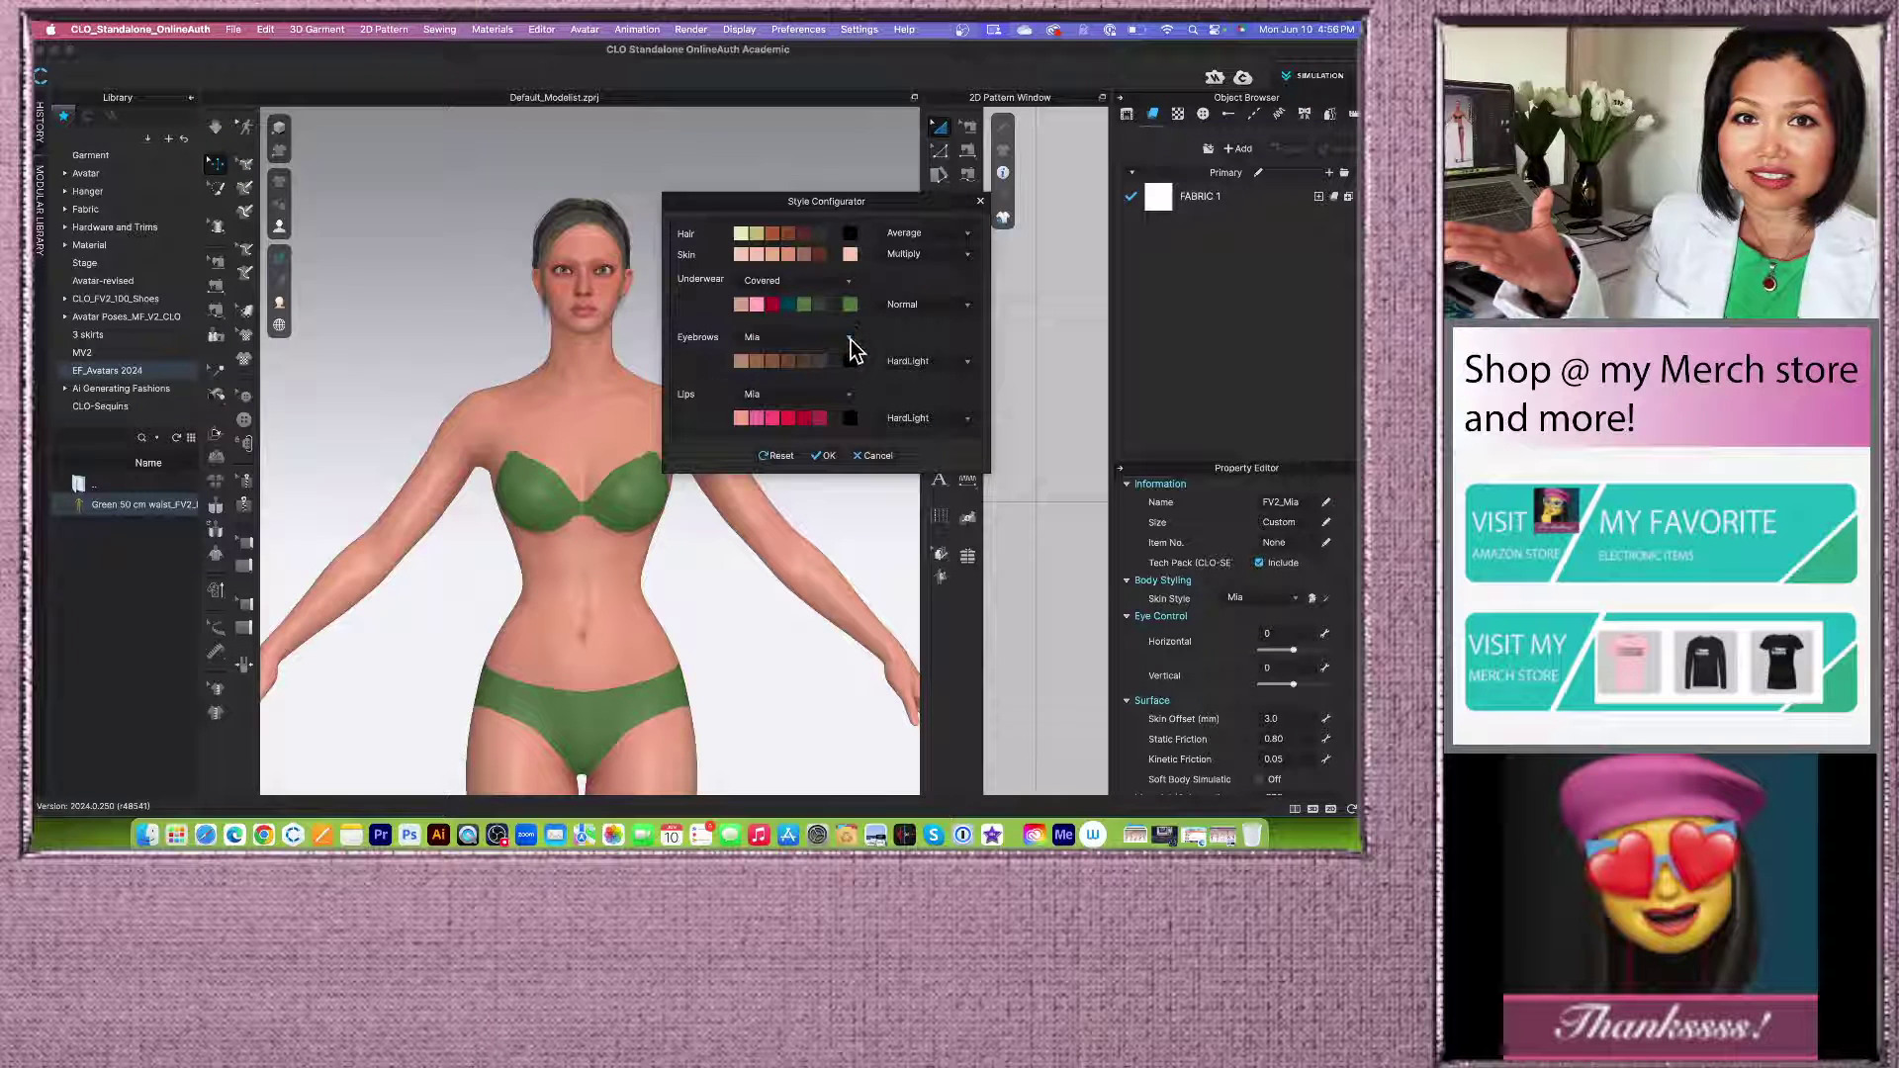
Step: Try the brown preset colors on the avatar's eyebrows and apply a dark brown one
click(789, 362)
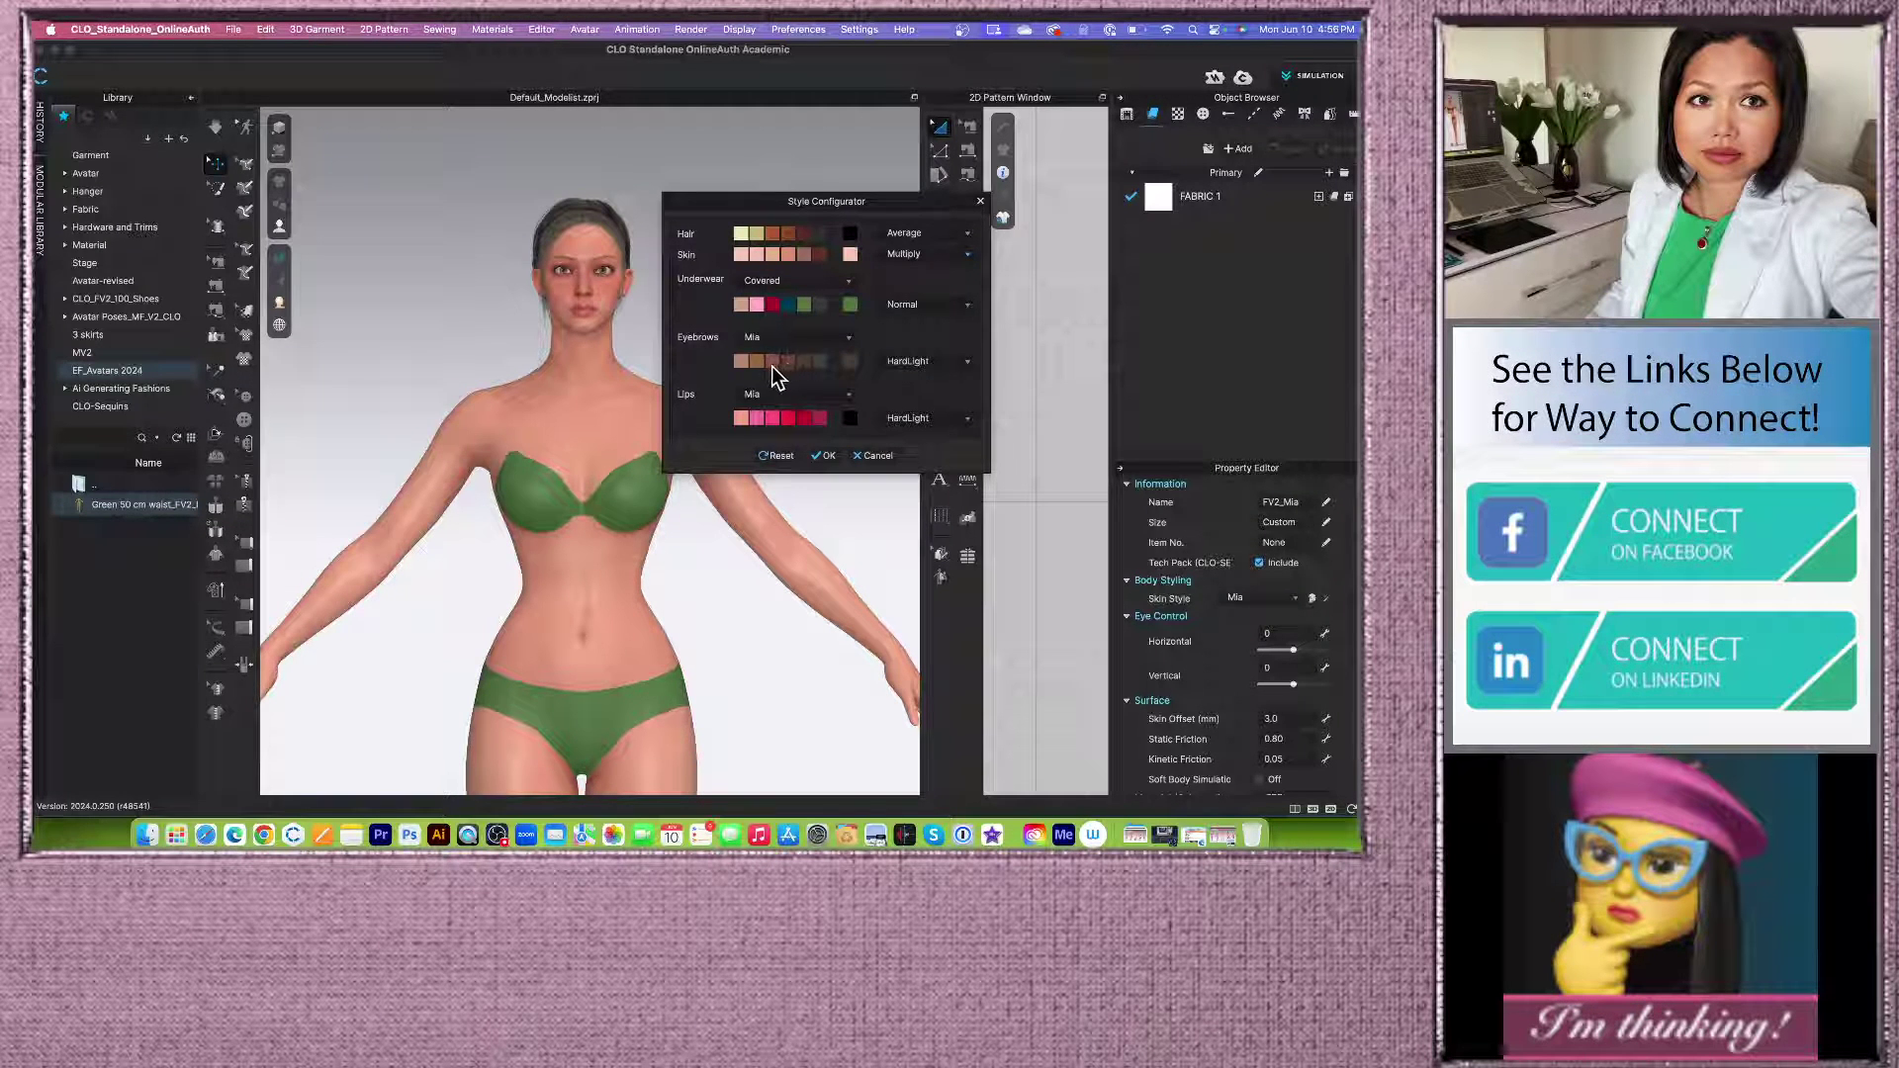
click(769, 364)
click(805, 364)
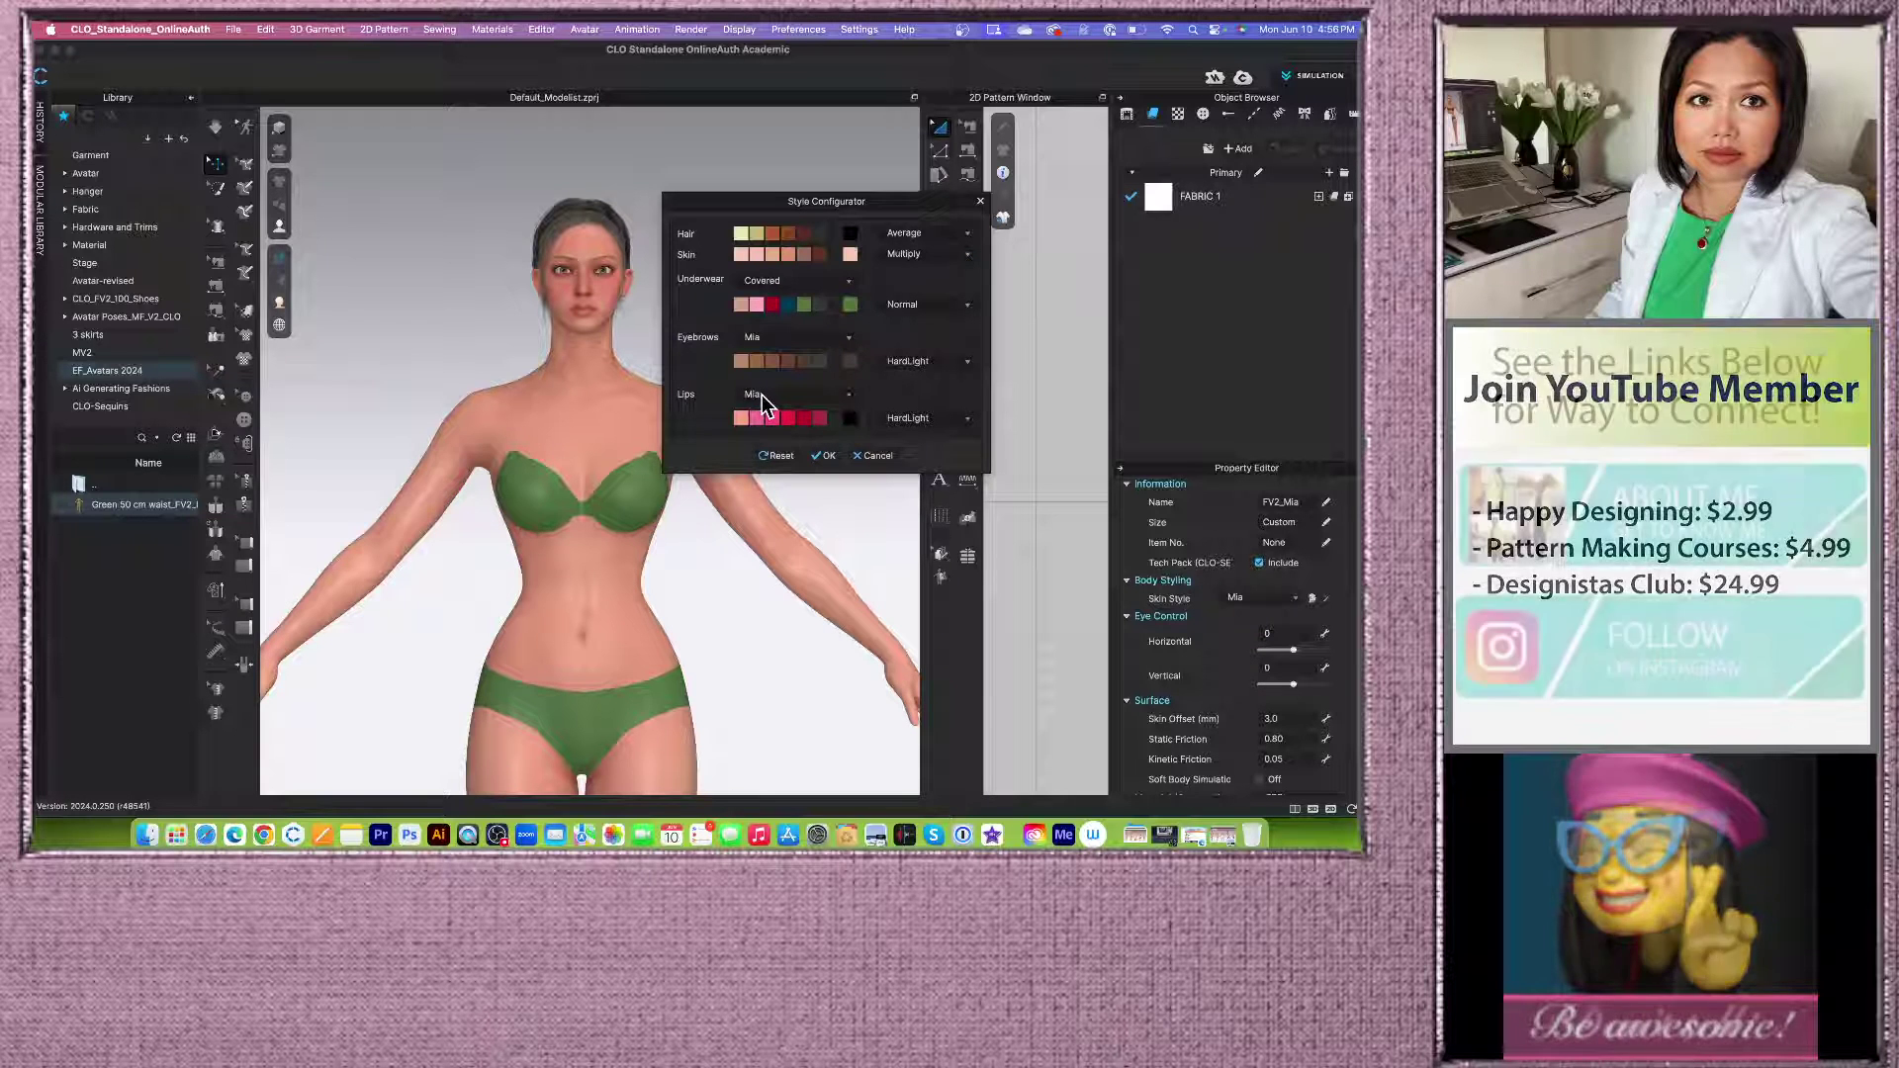
Step: Set the lips style to Naomi, apply a bright pinkish-red preset lip color and confirm the style settings
click(850, 397)
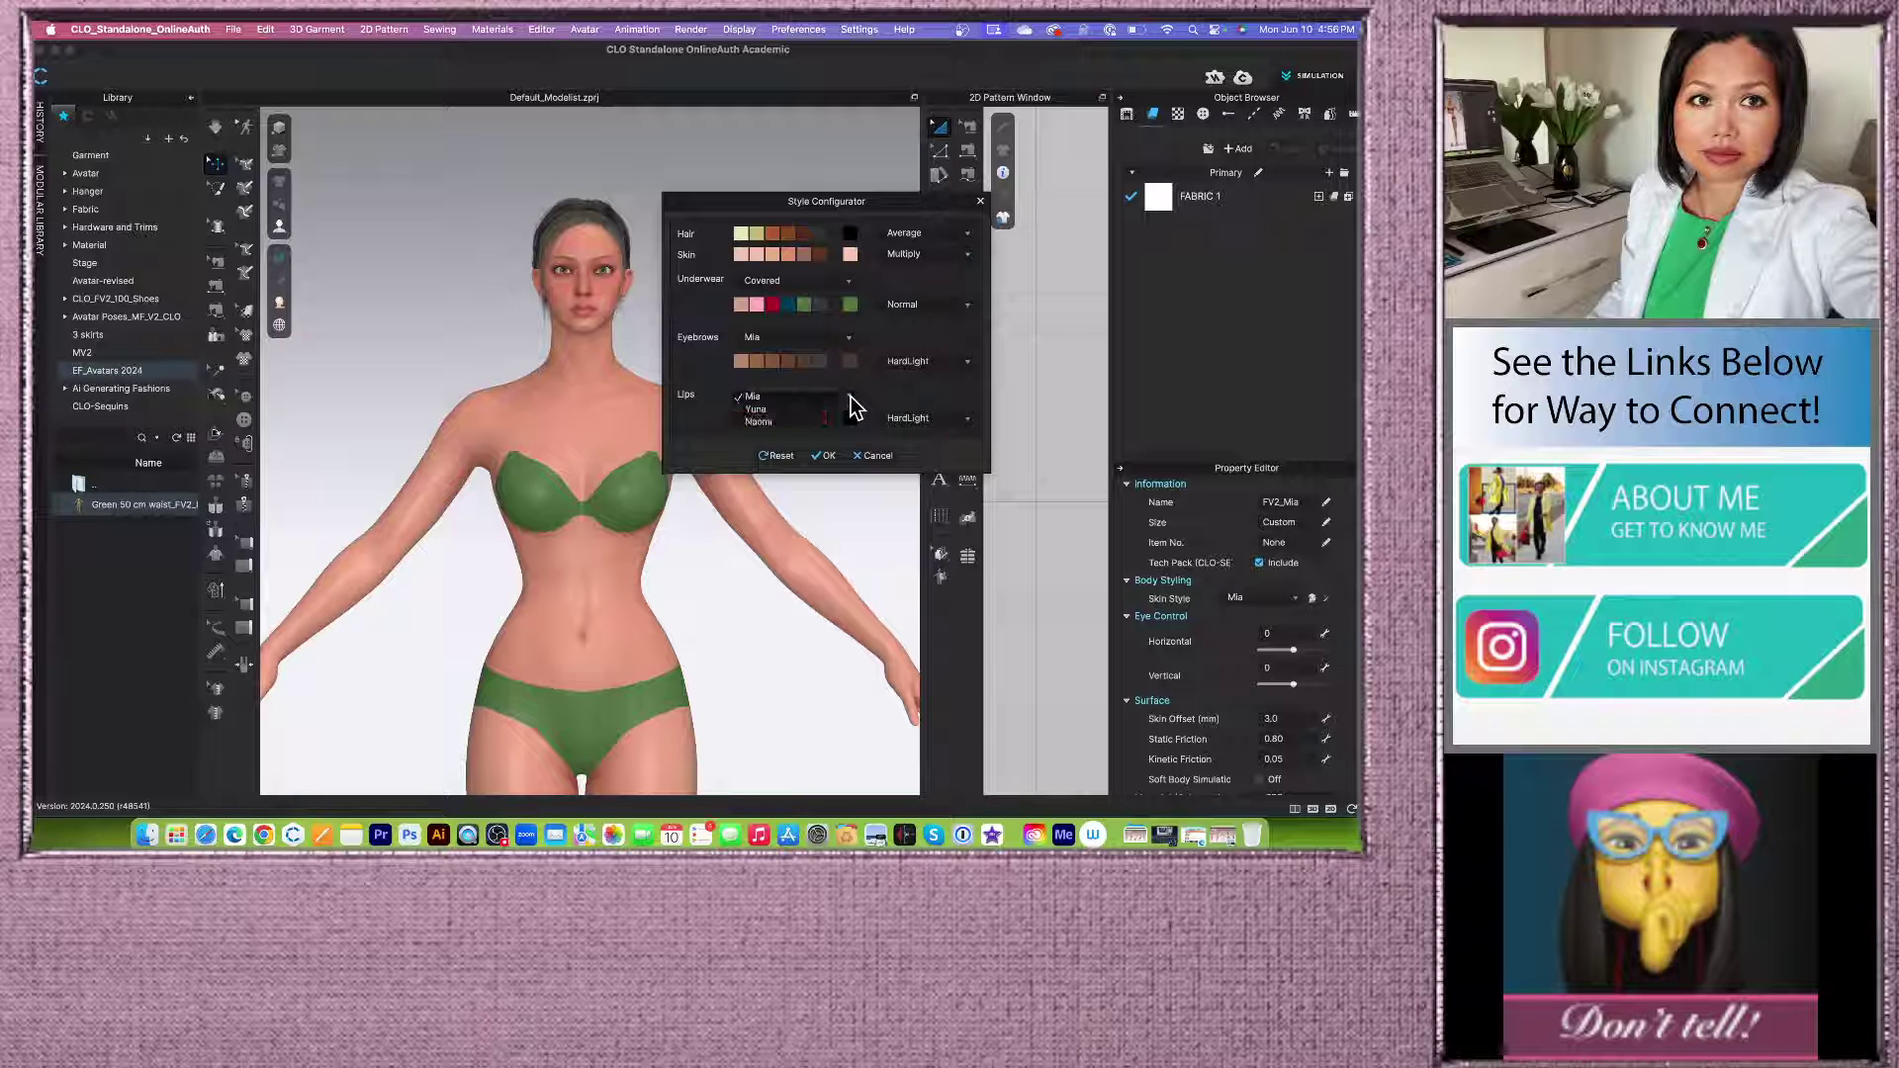
click(758, 409)
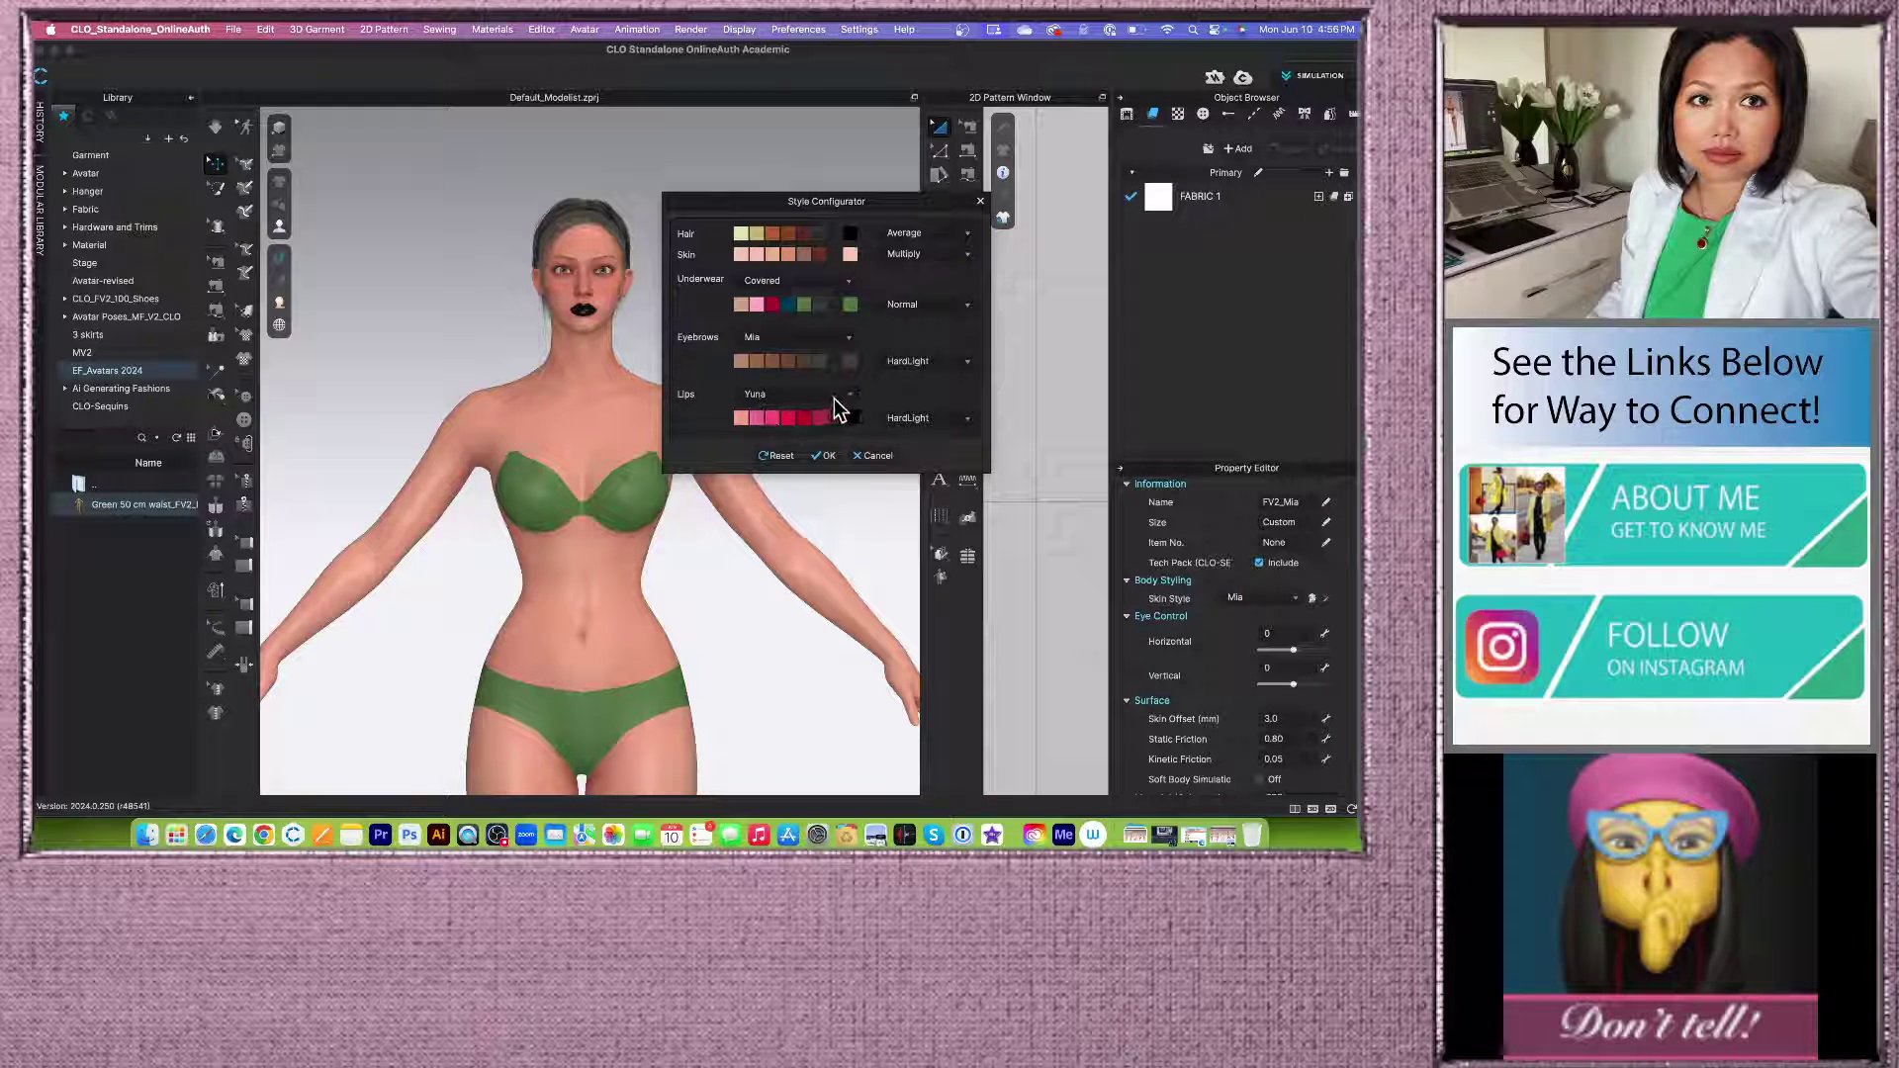
click(848, 394)
click(765, 410)
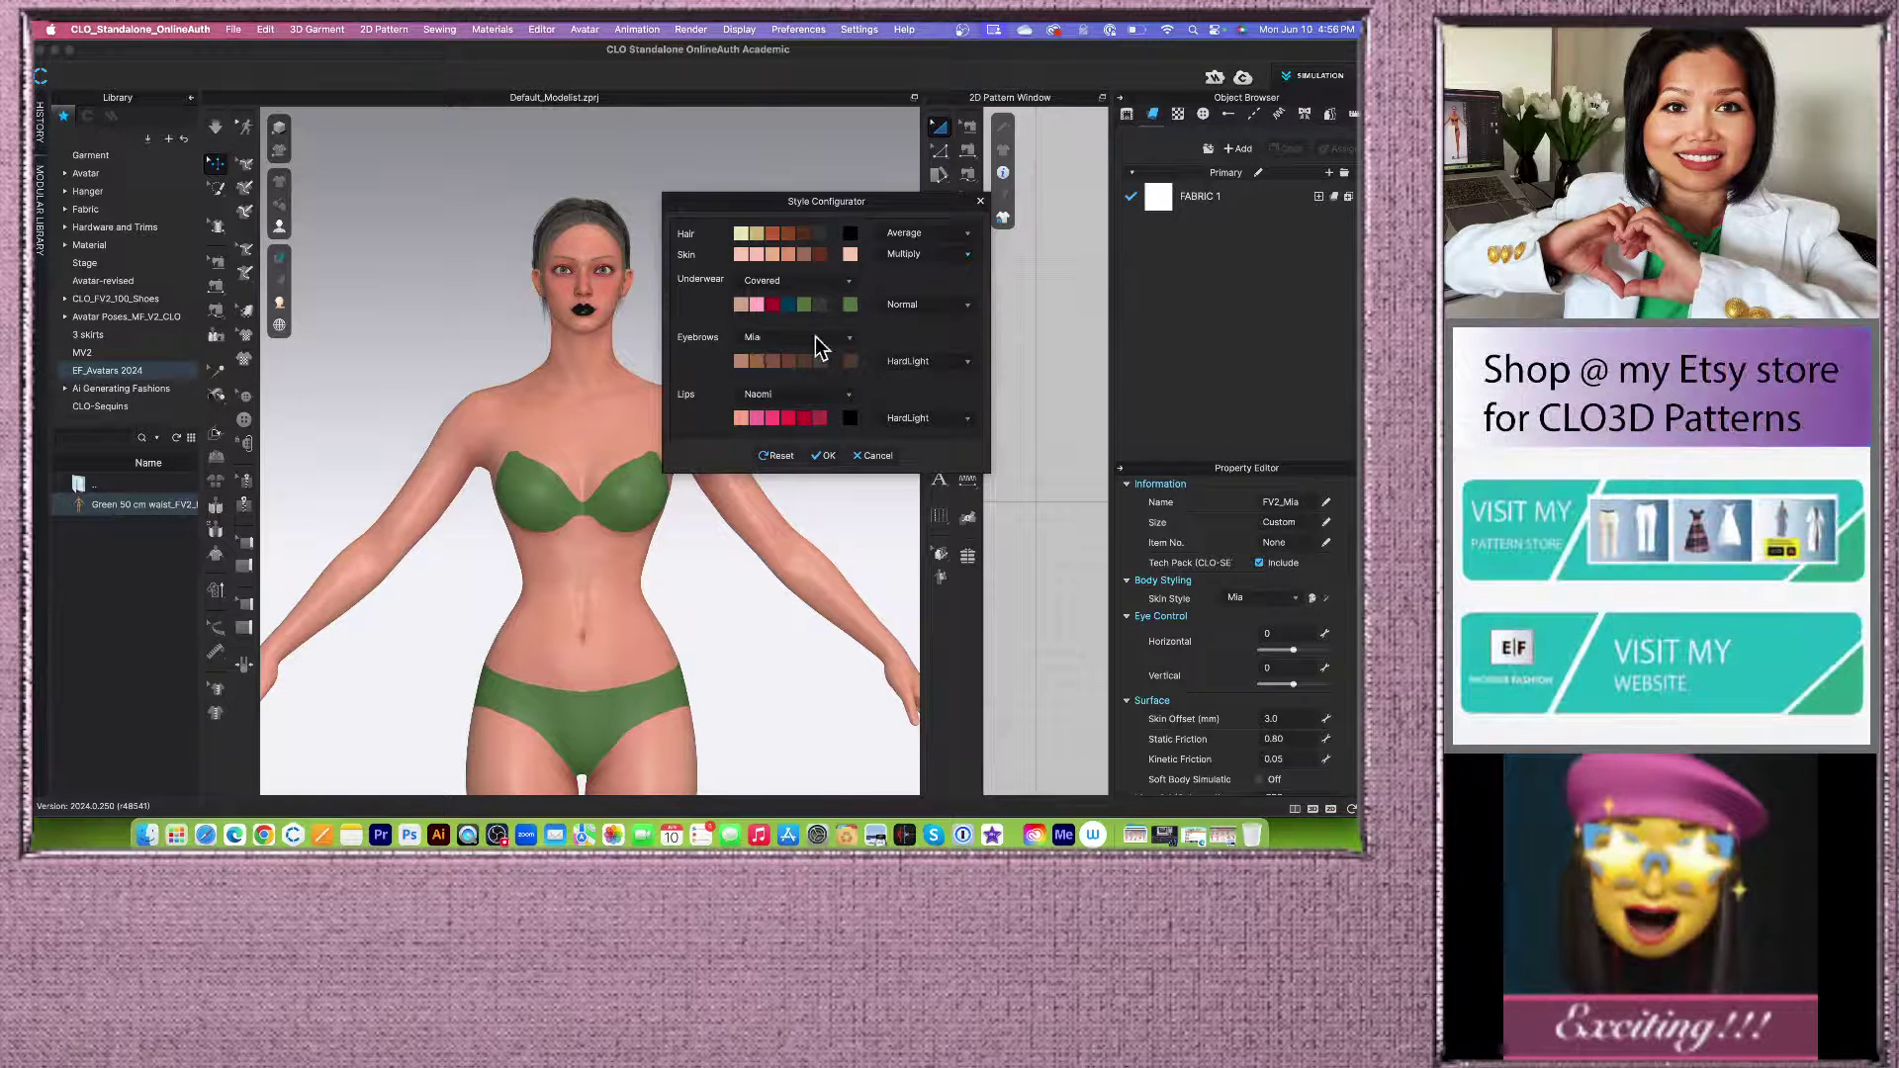
click(804, 418)
click(787, 418)
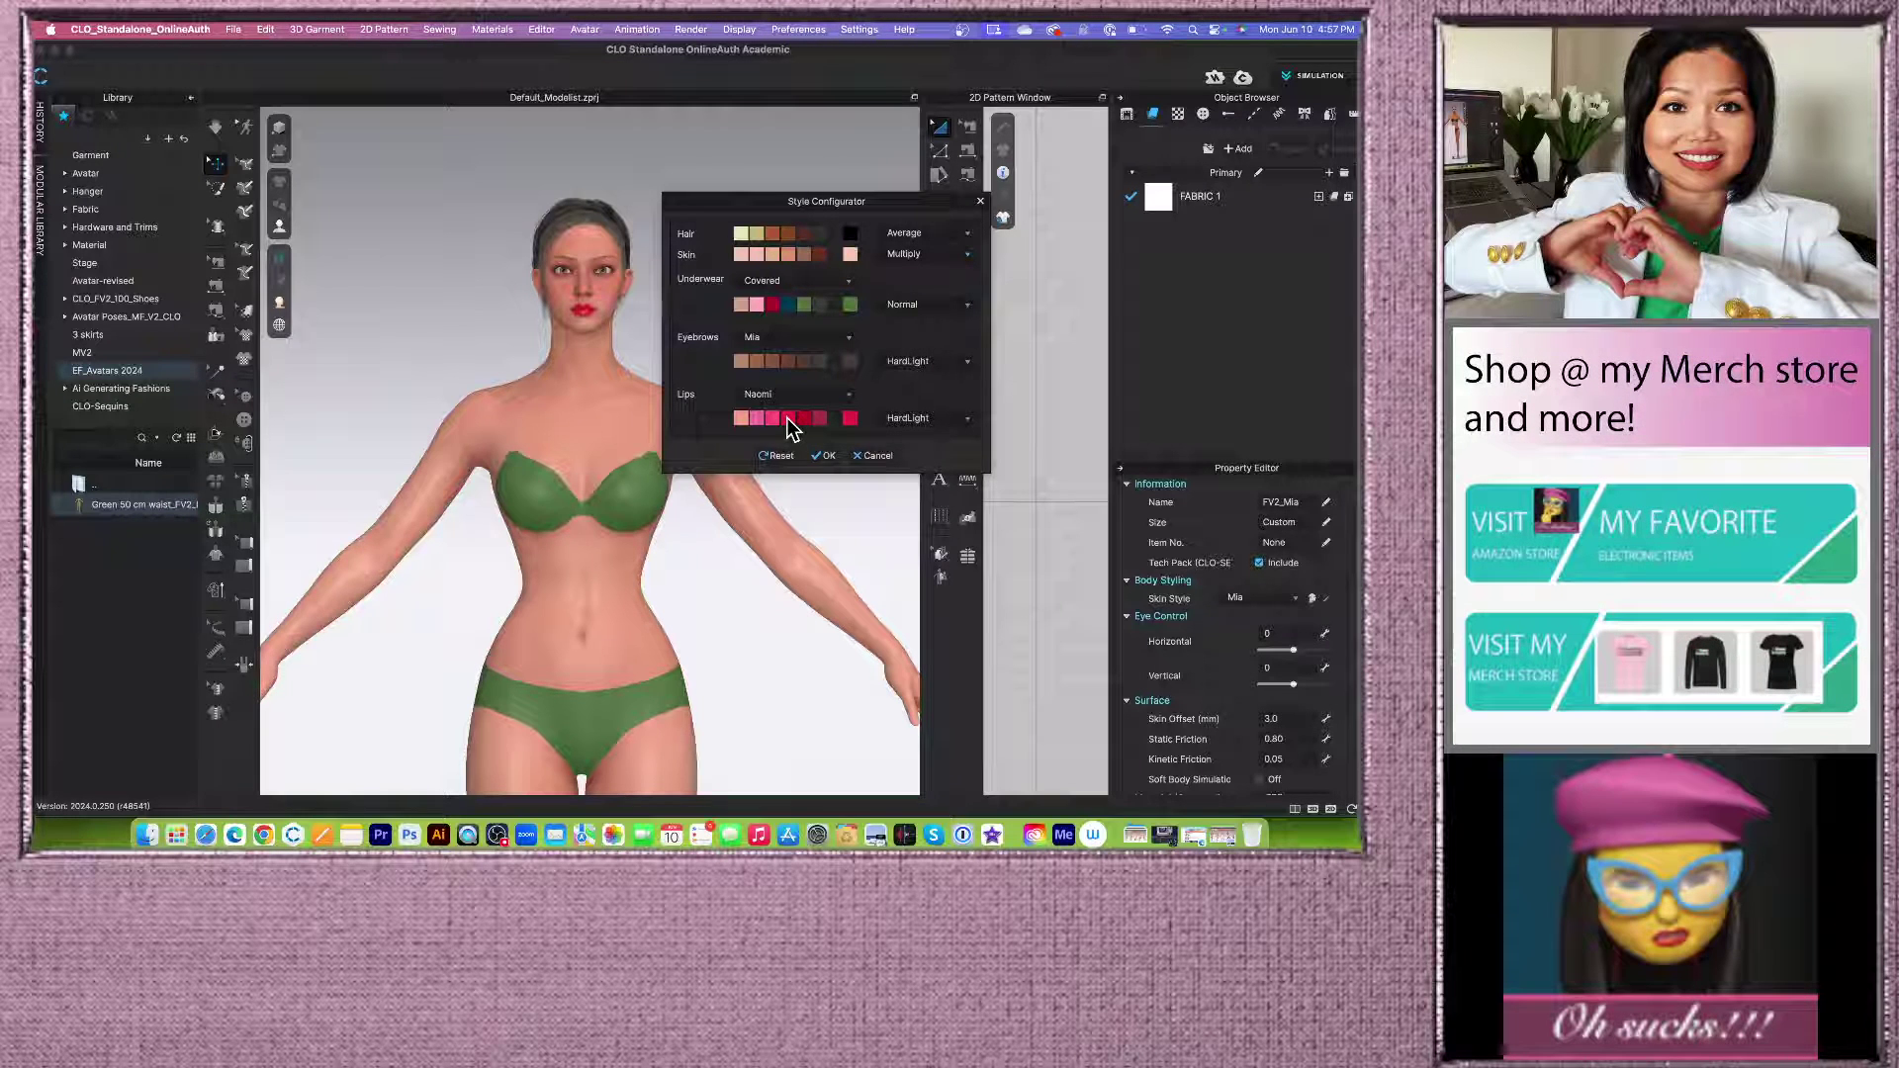
click(827, 457)
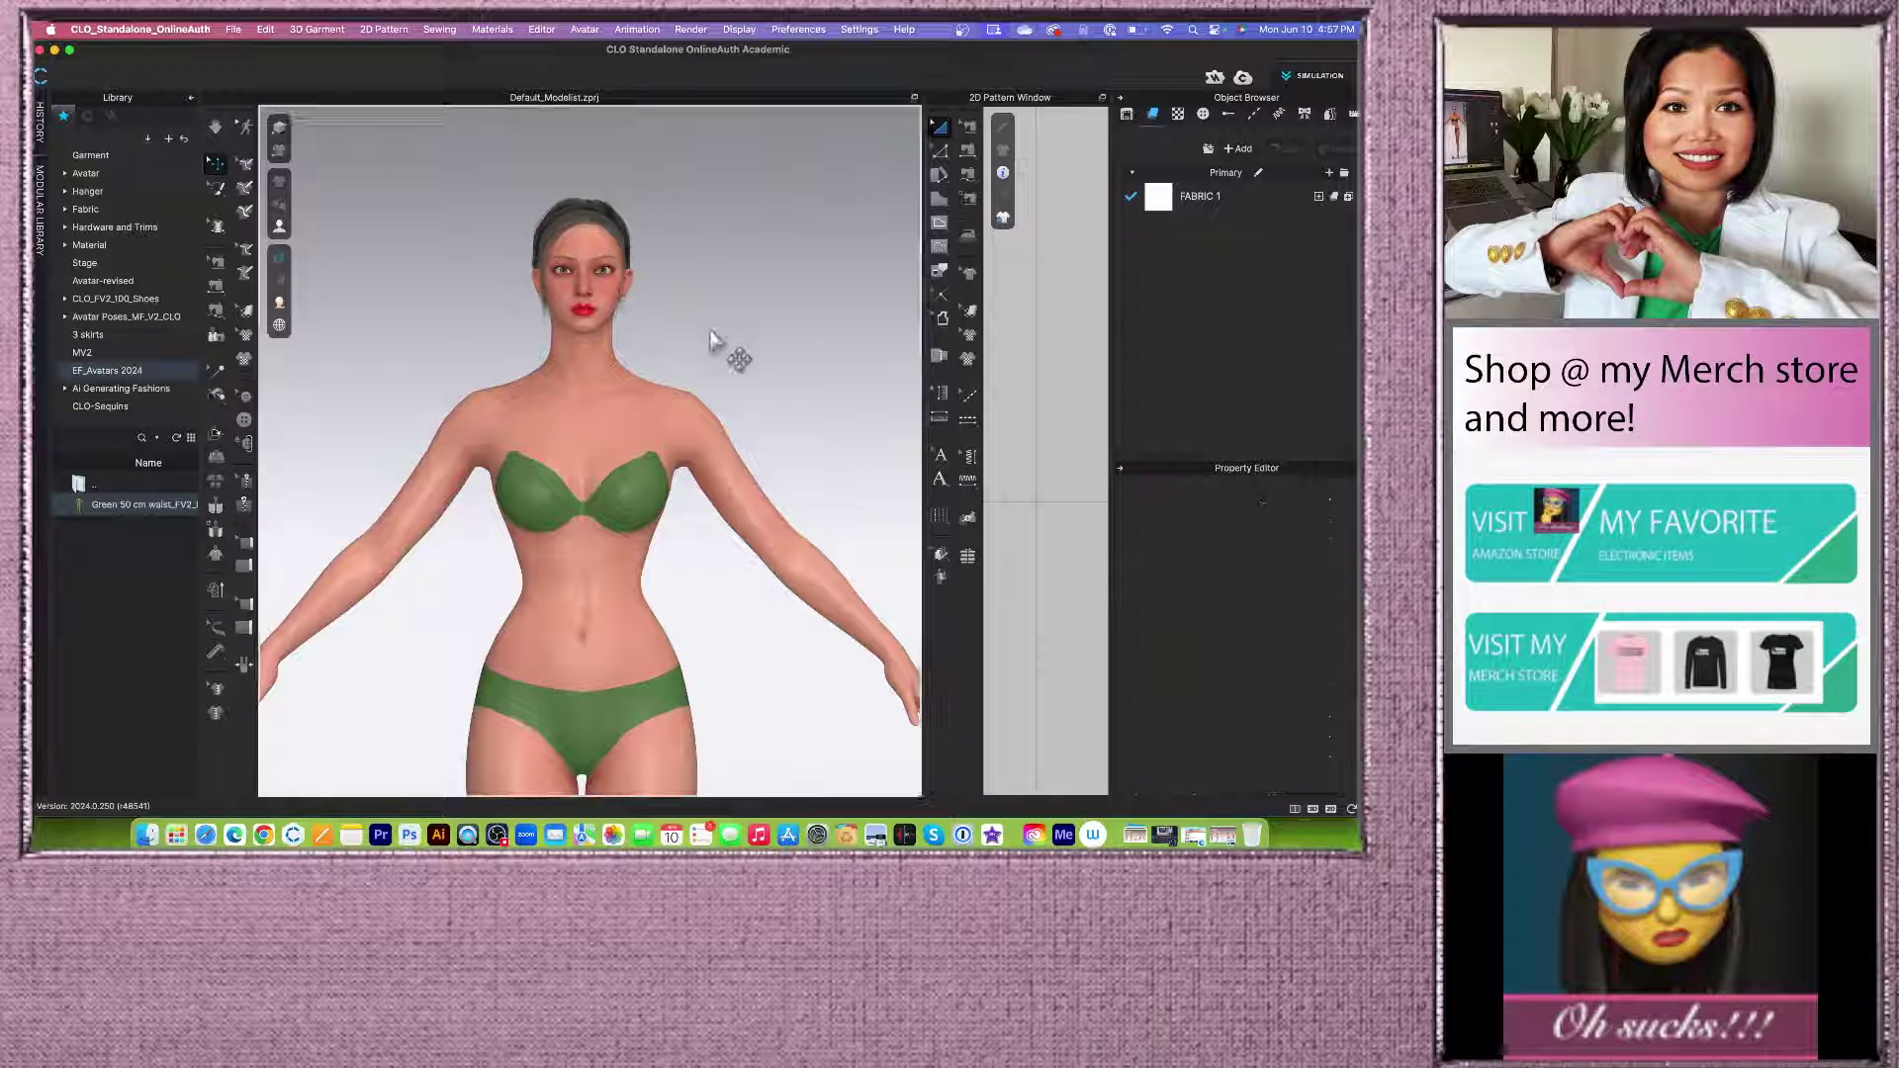
Step: Examine the restyled avatar's full figure from head to feet
scroll(672, 337, down, 6)
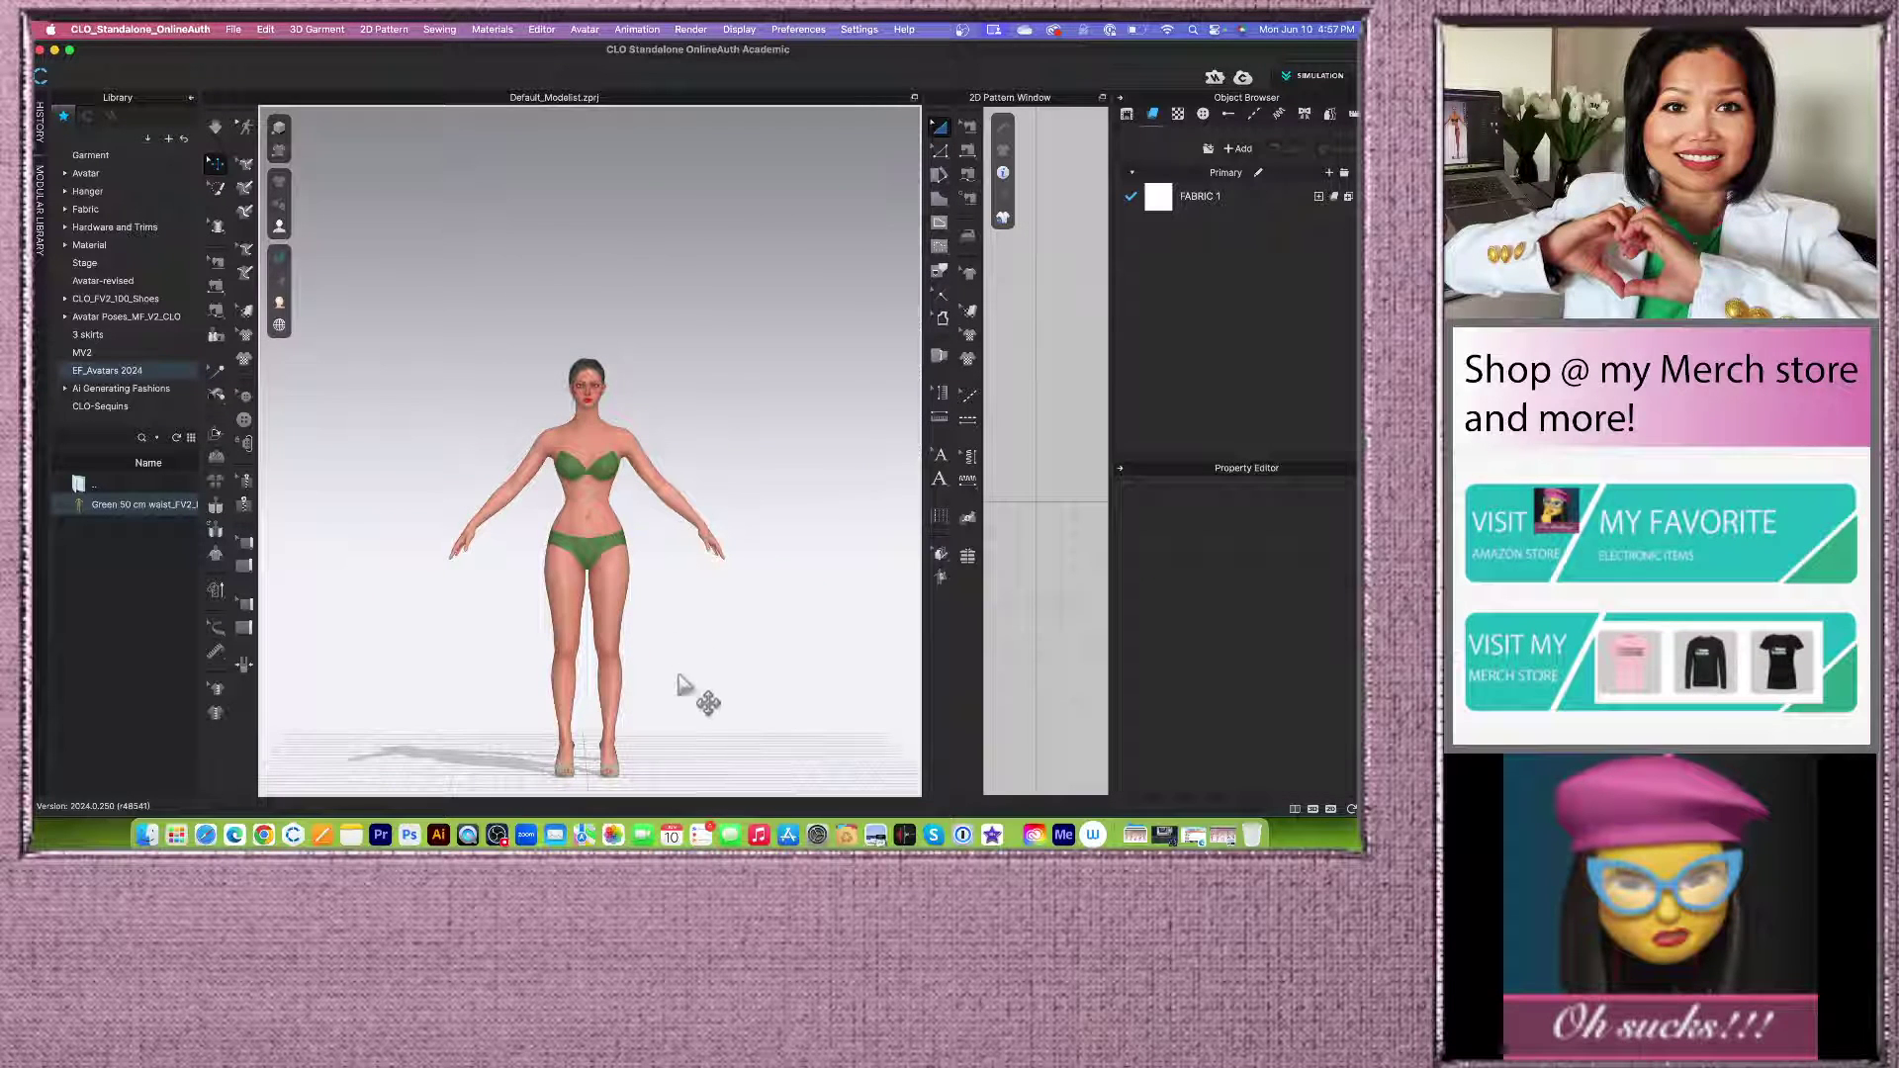
middle_drag(678, 706, 648, 614)
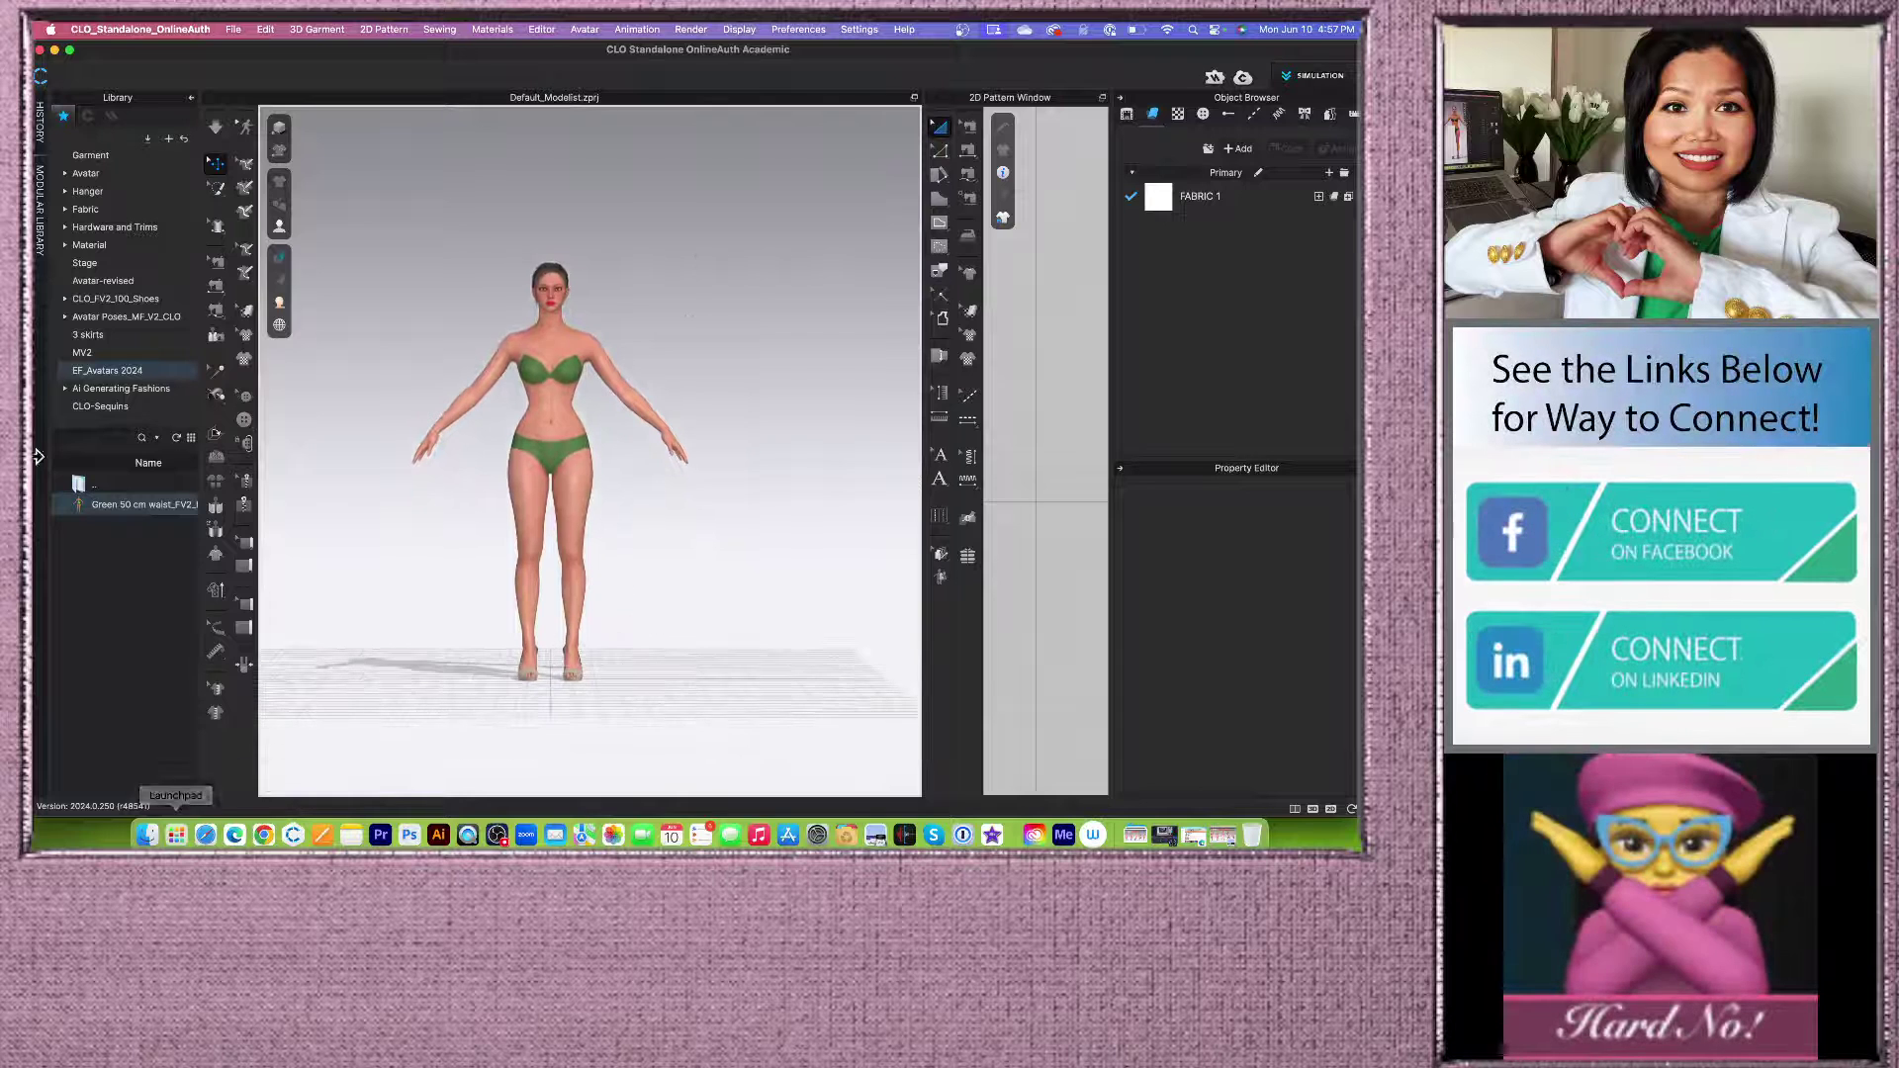
scroll(593, 583, up, 4)
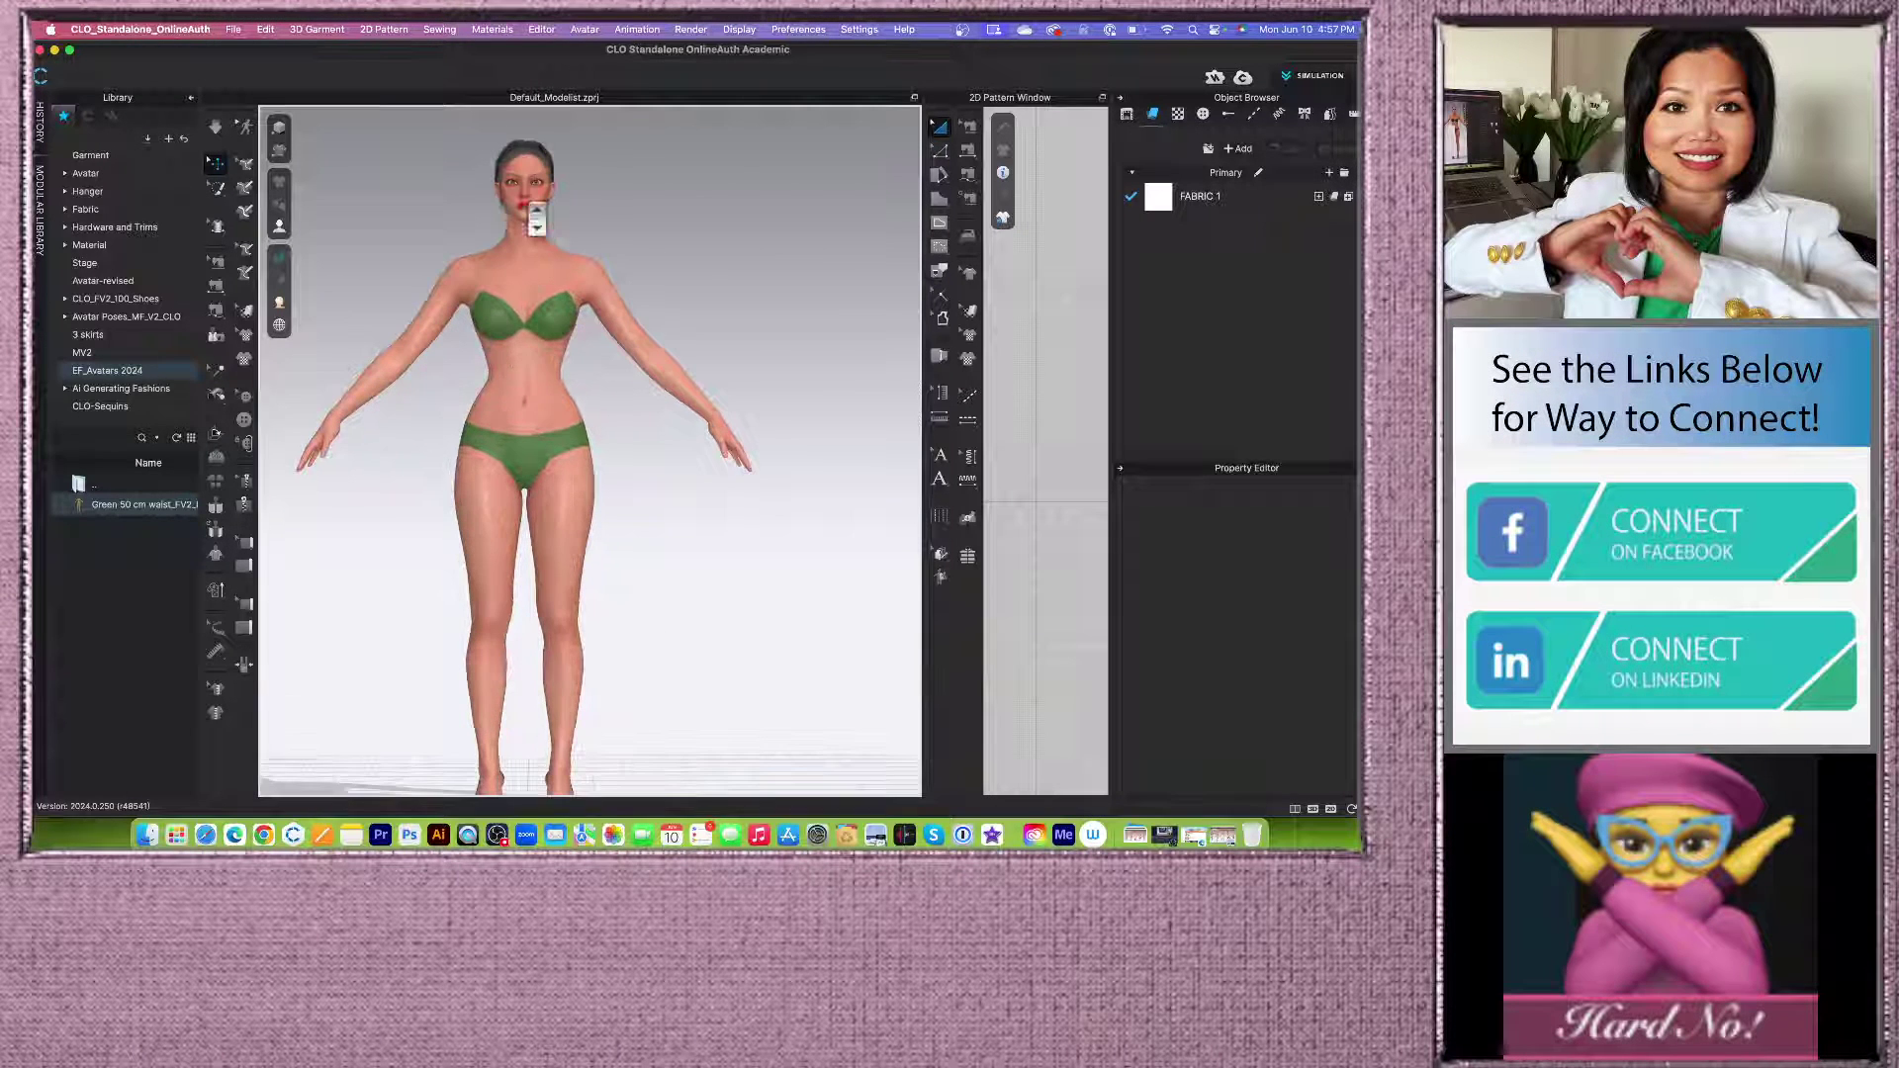
scroll(679, 487, down, 2)
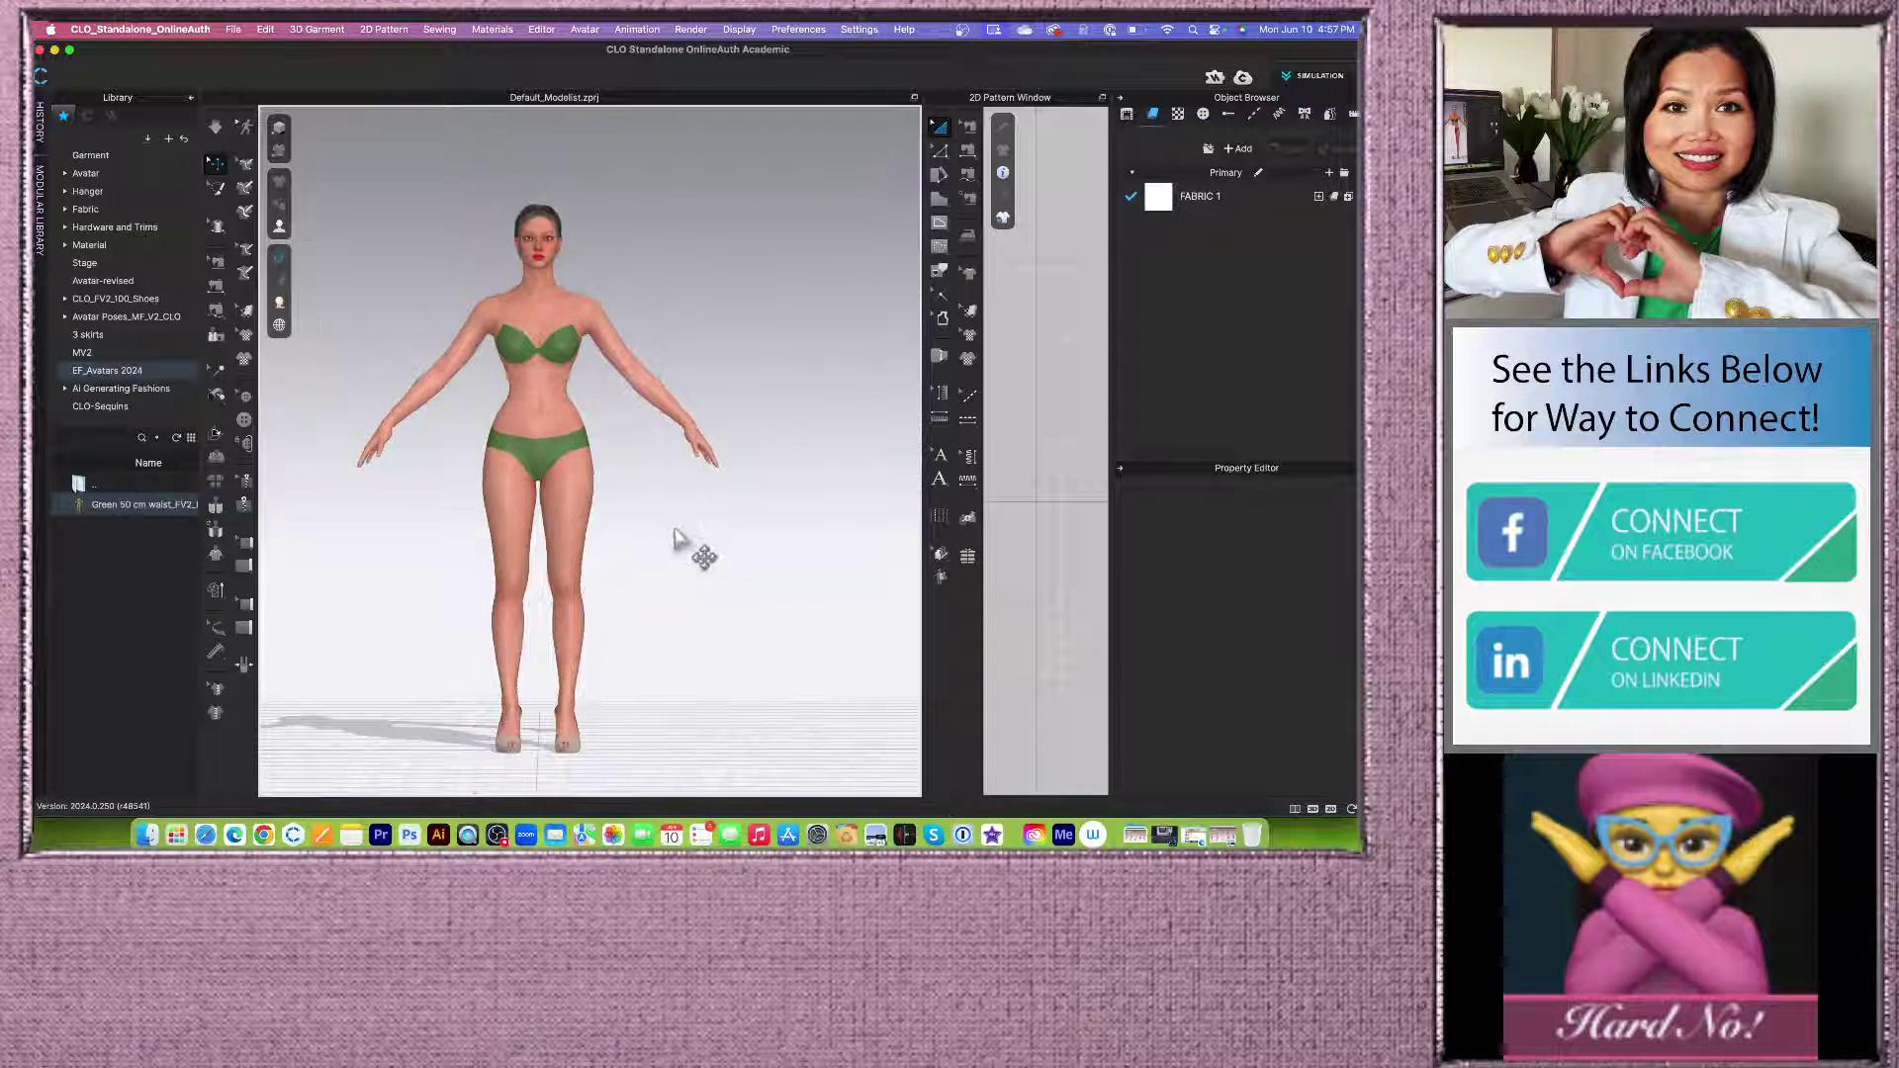
scroll(674, 537, down, 2)
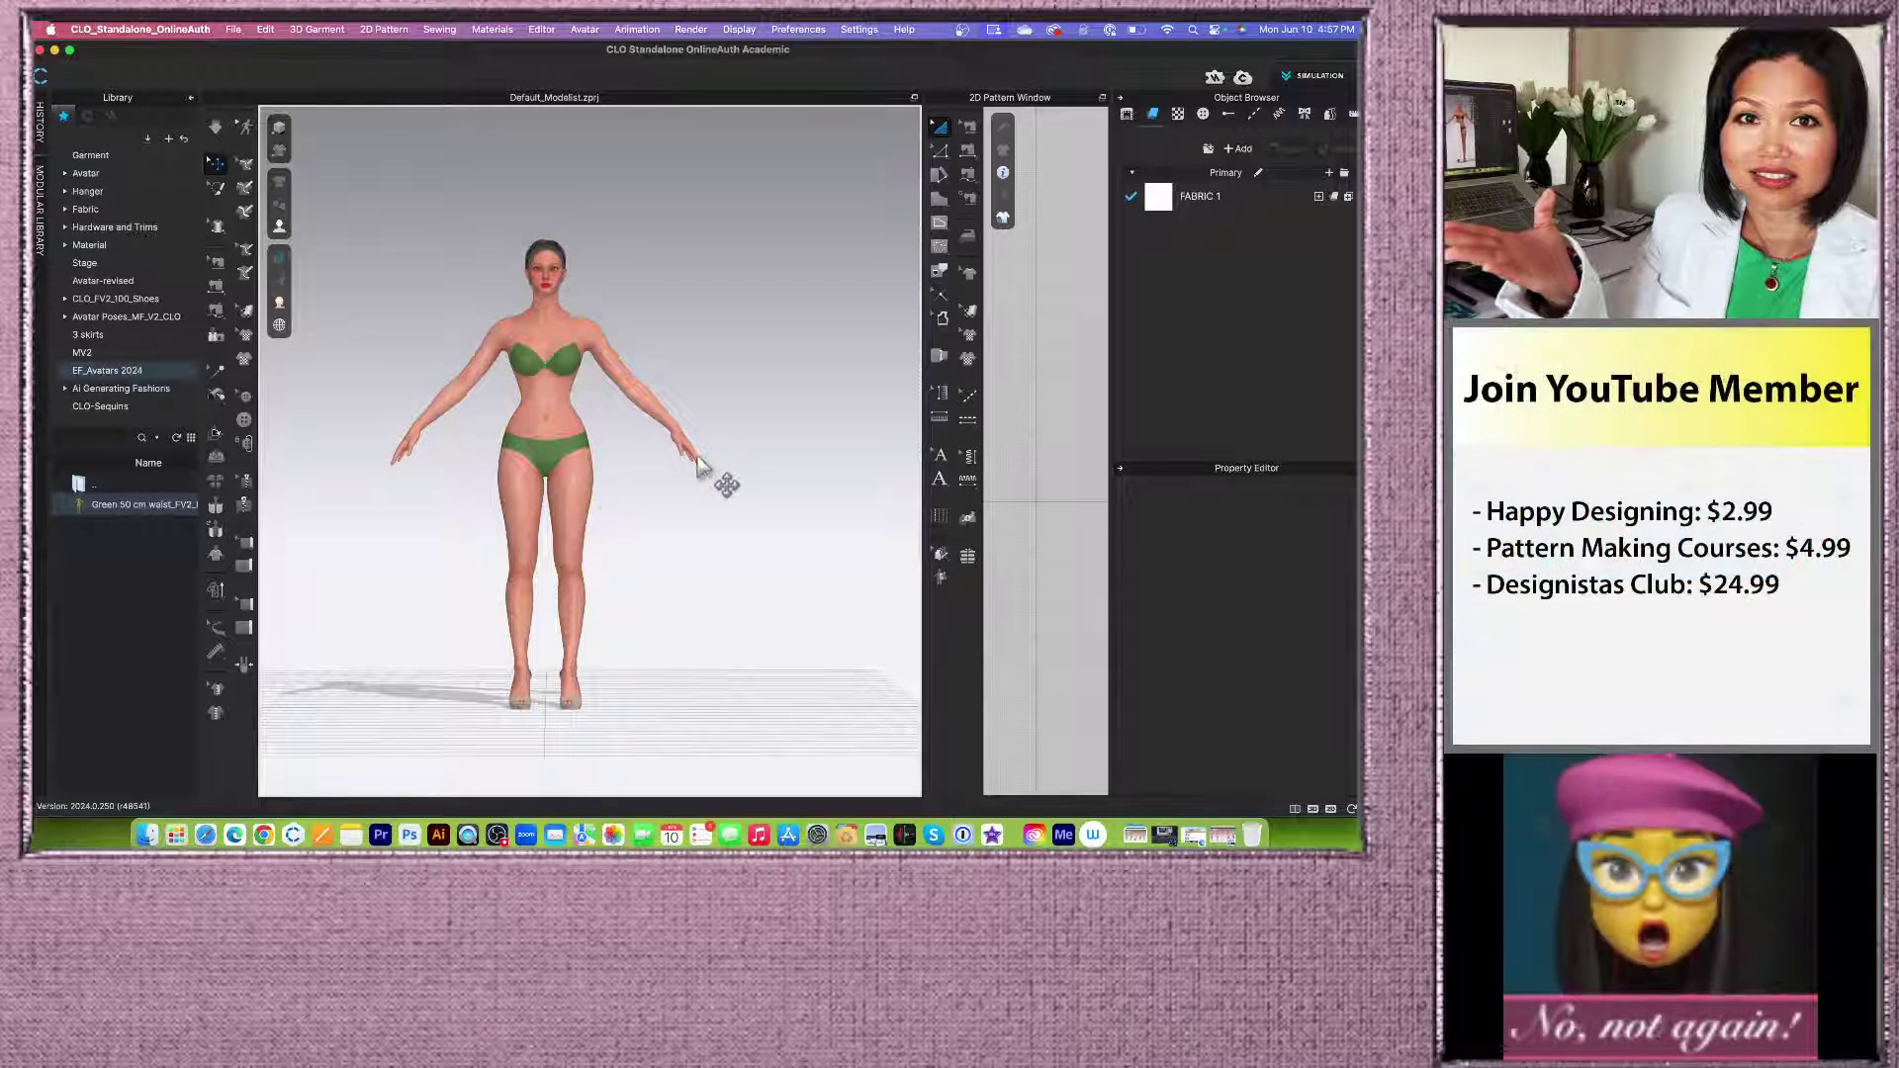
scroll(698, 463, up, 1)
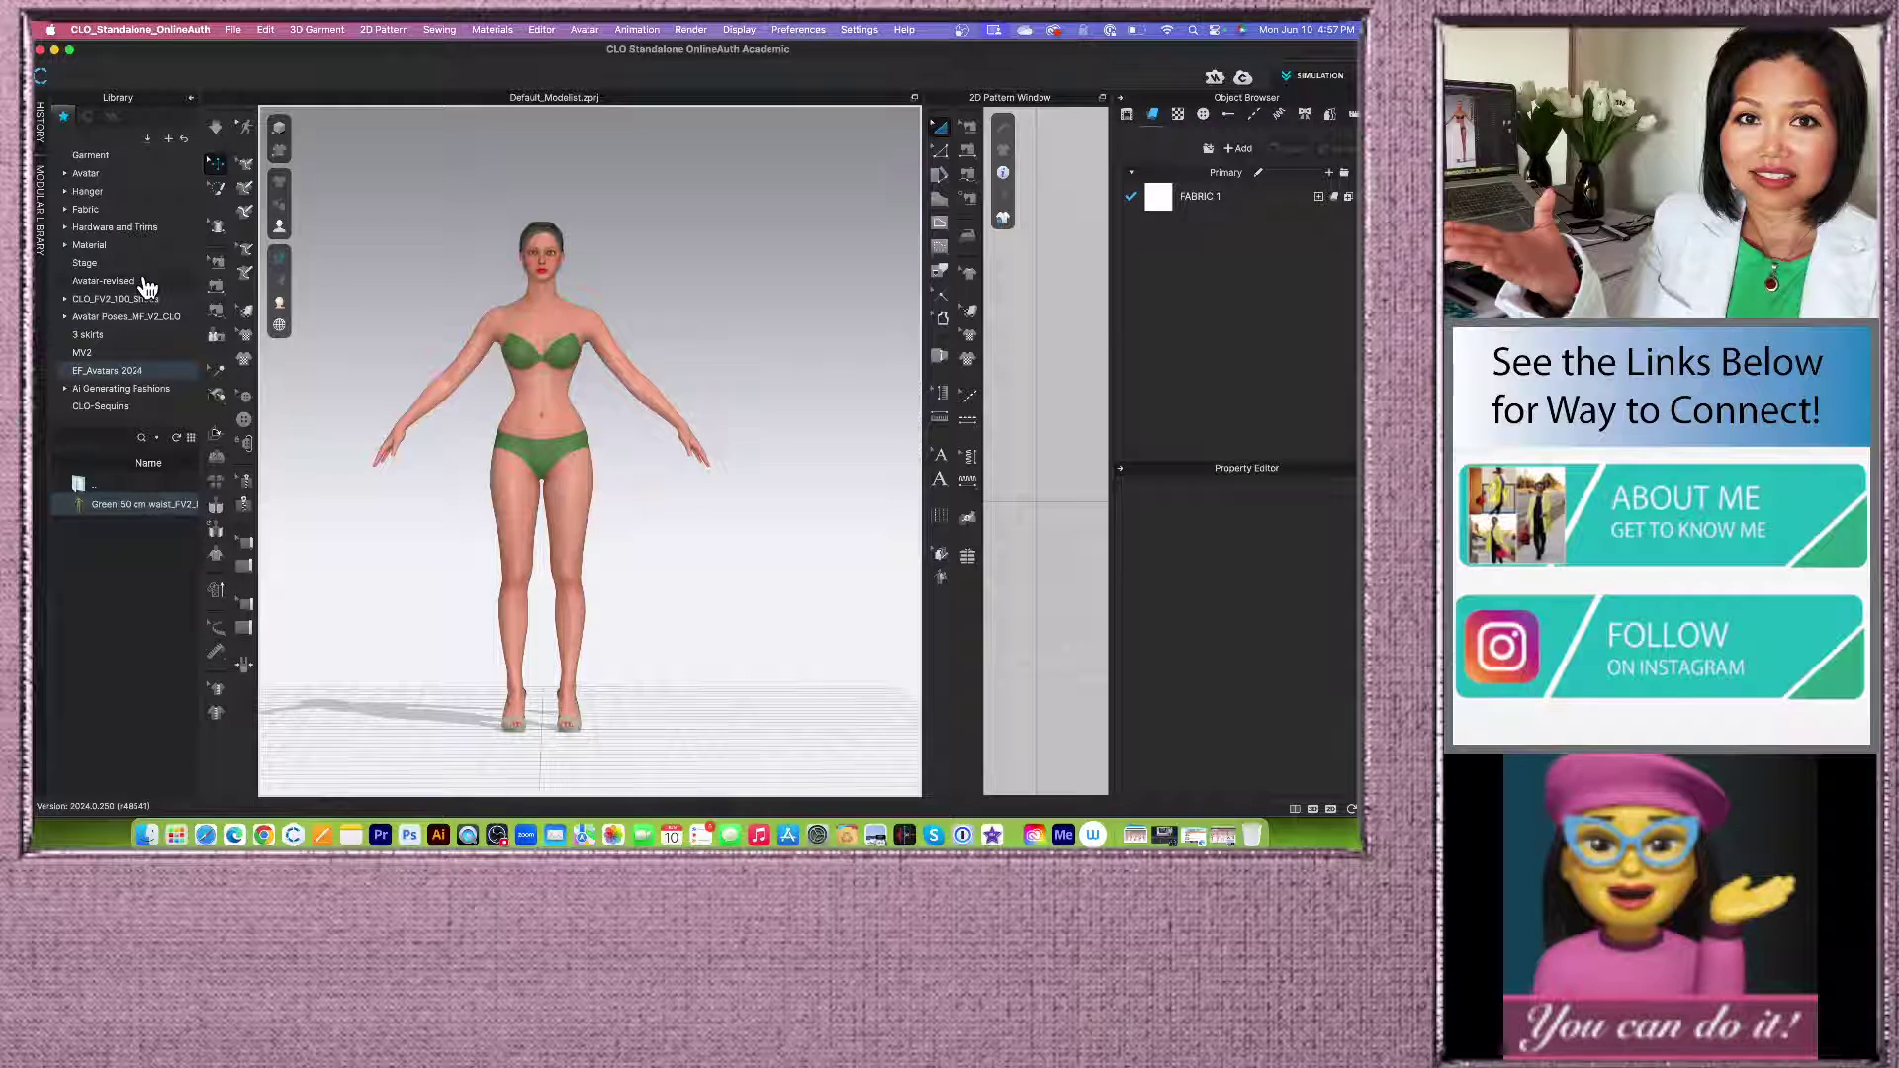
Step: Switch to Microsoft Edge, search the Encoder Fashion YouTube channel for "clo assets" and look through the video results
click(235, 836)
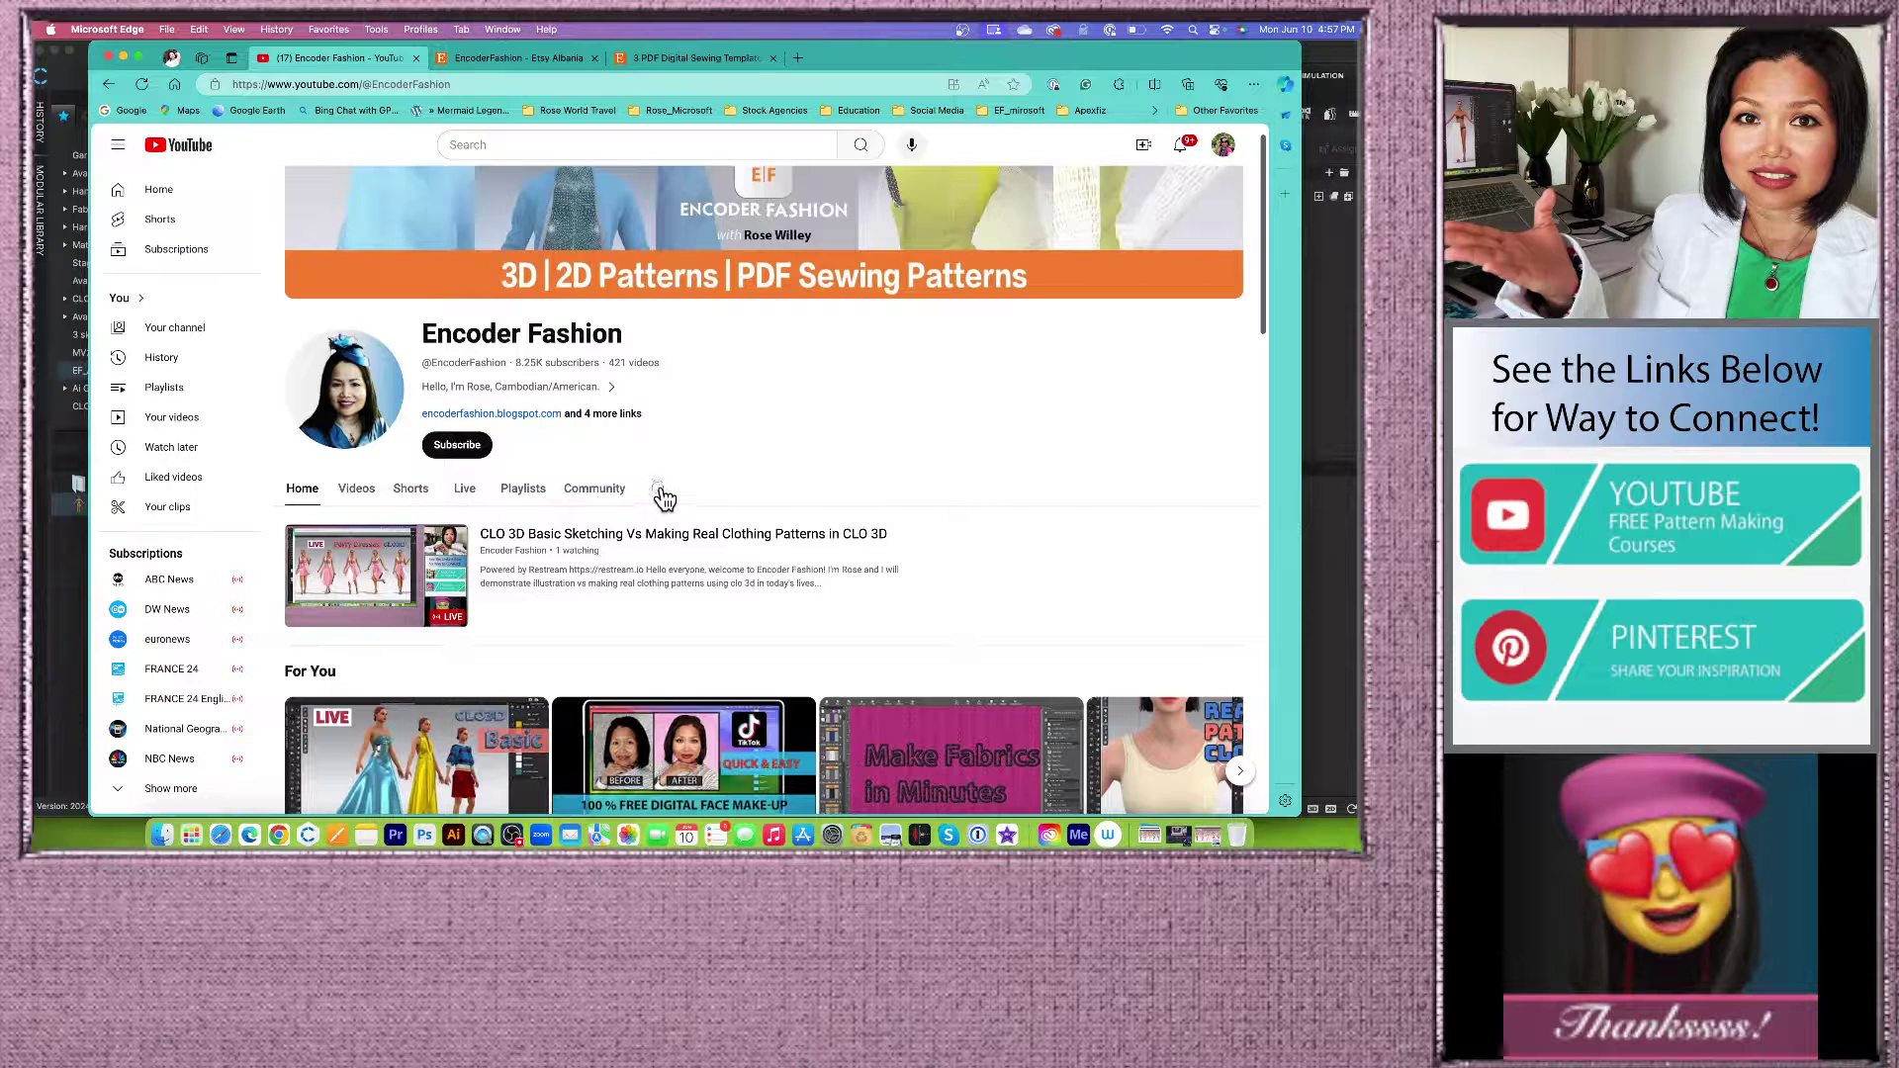
click(661, 489)
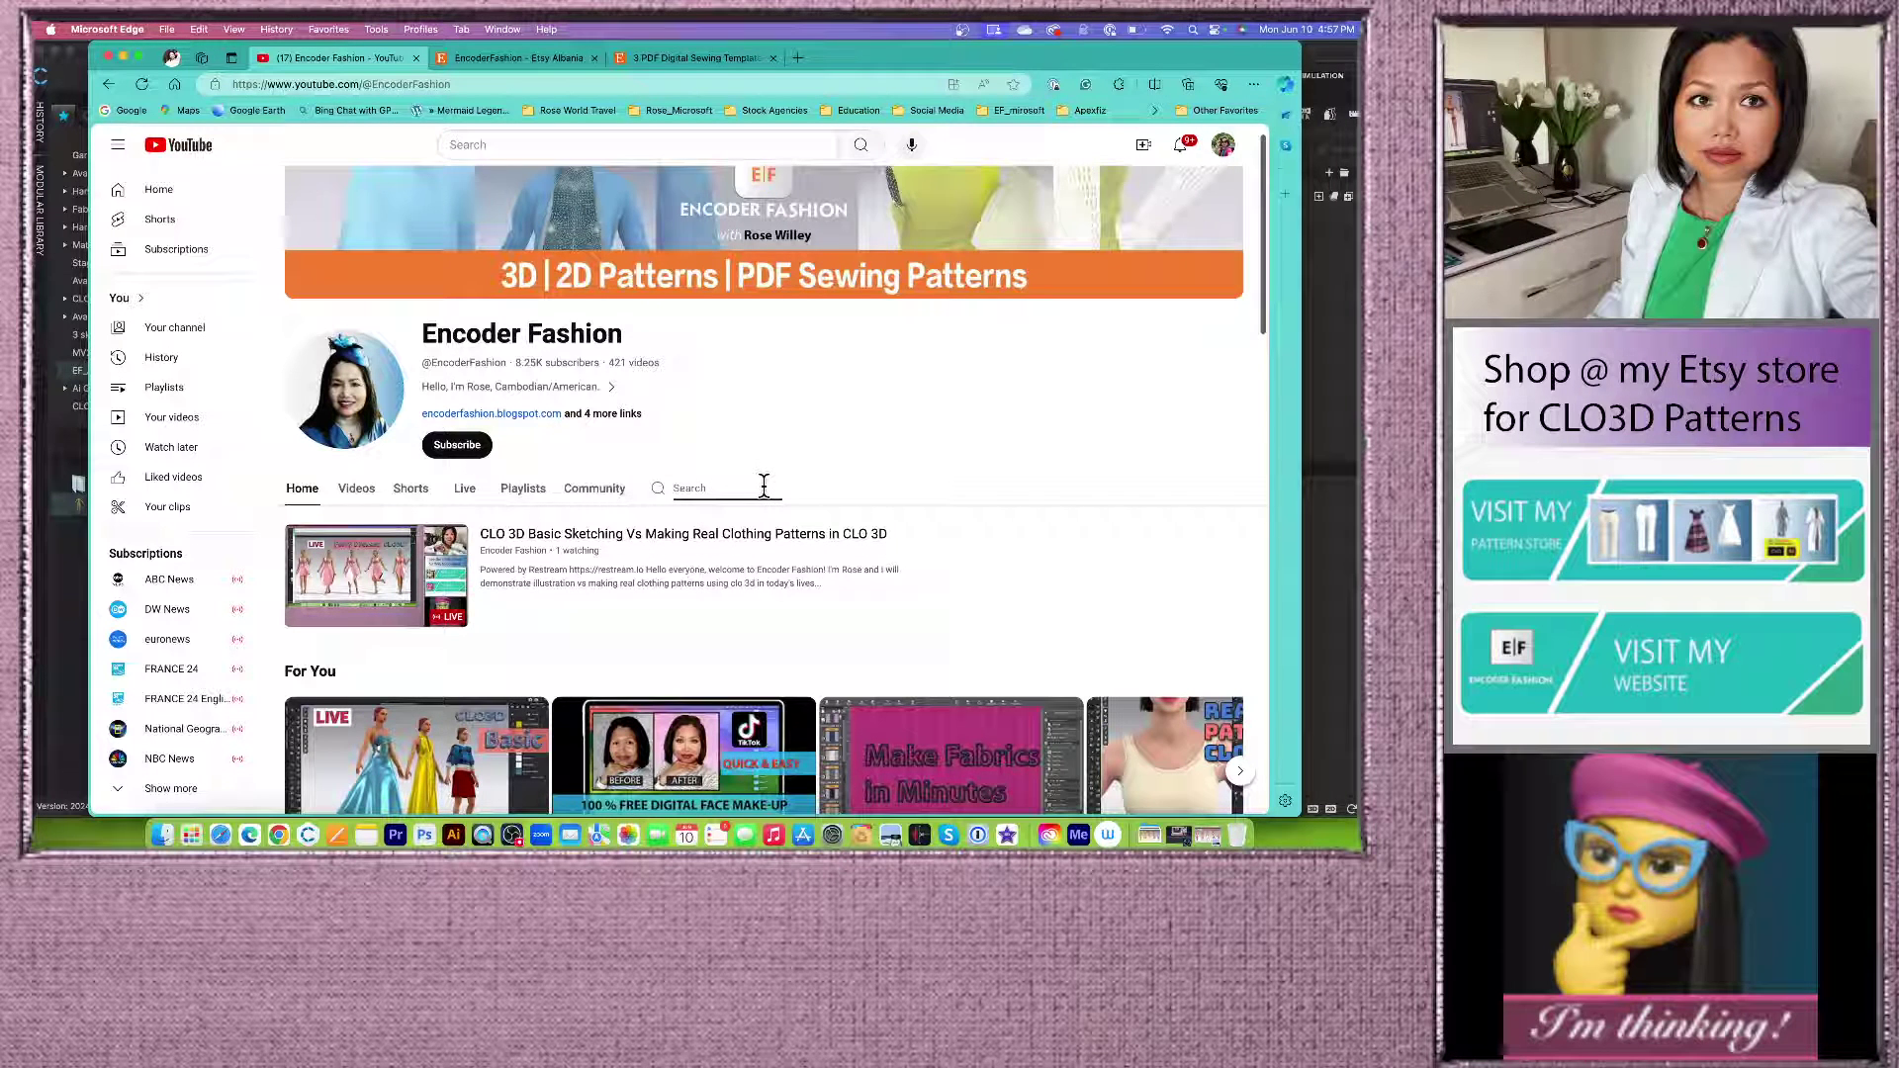
text(o assets)
key(Return)
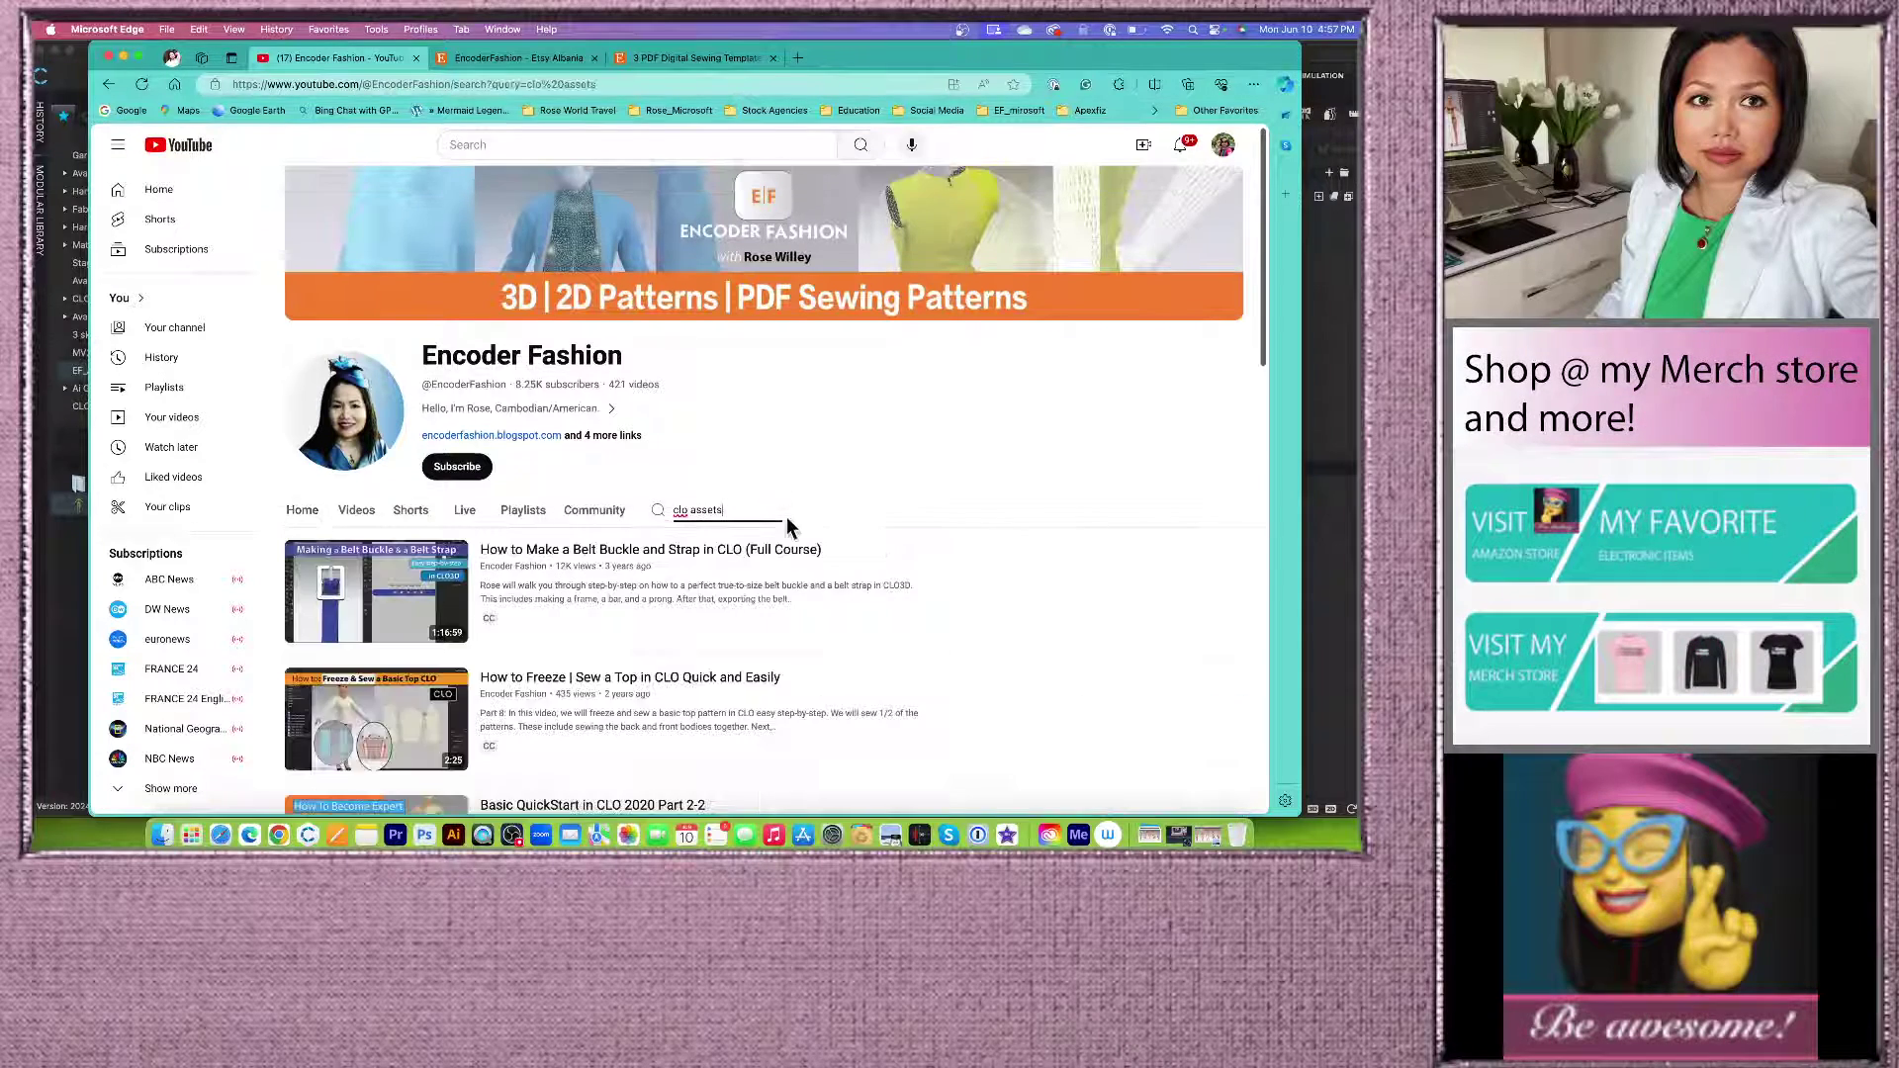
scroll(791, 544, down, 5)
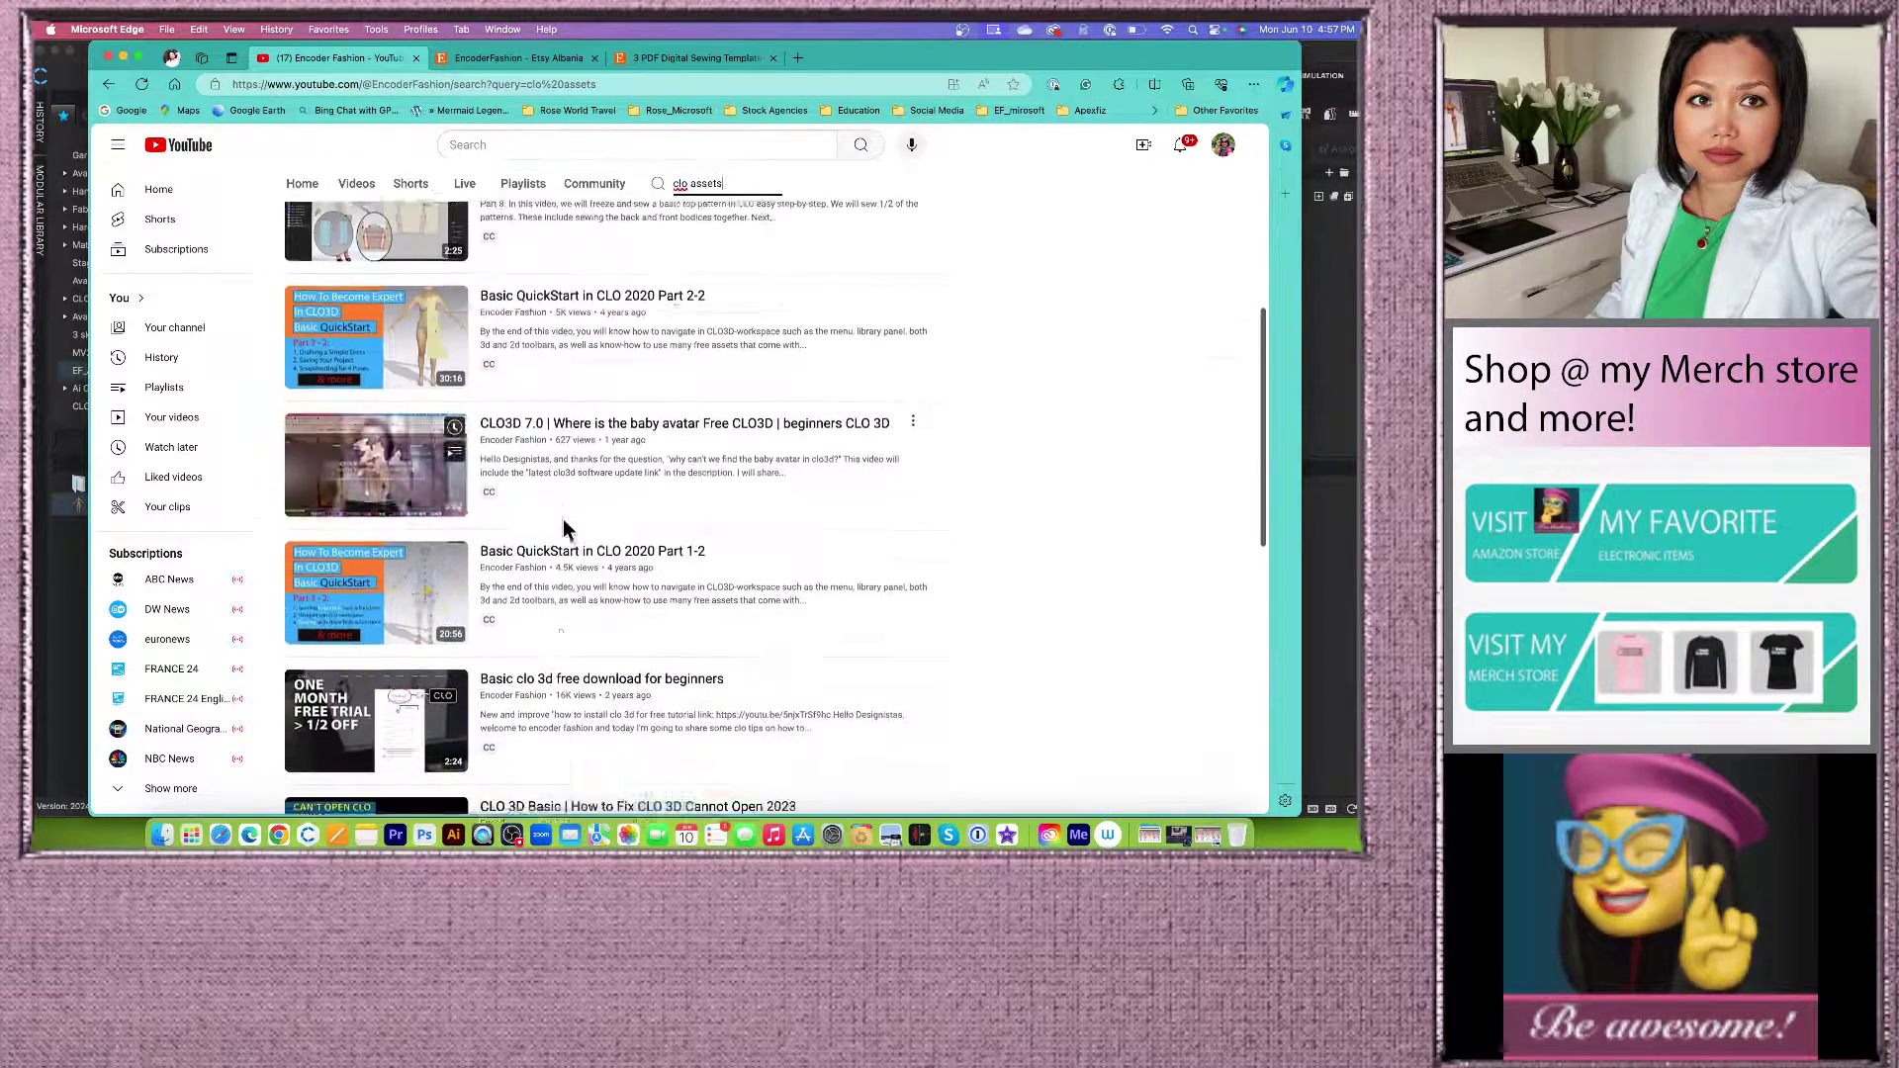
scroll(563, 529, down, 7)
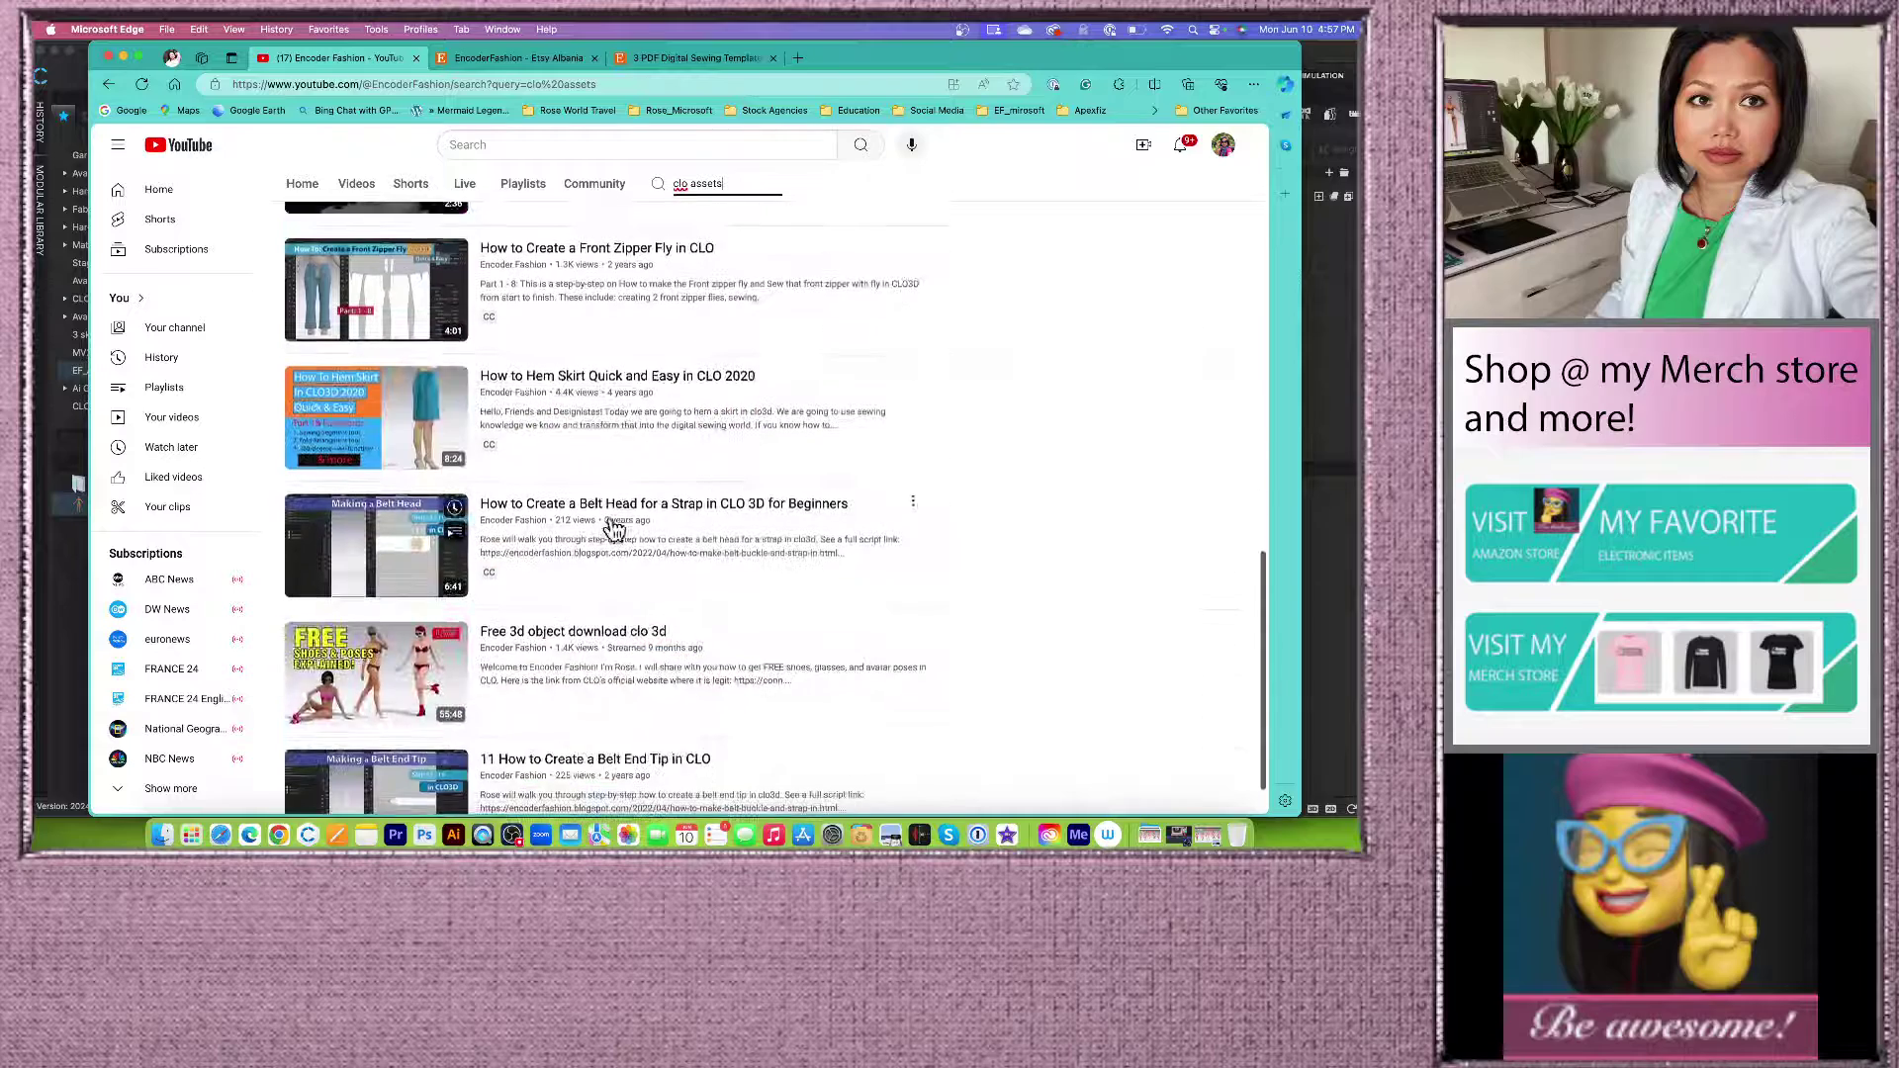
scroll(614, 529, down, 1)
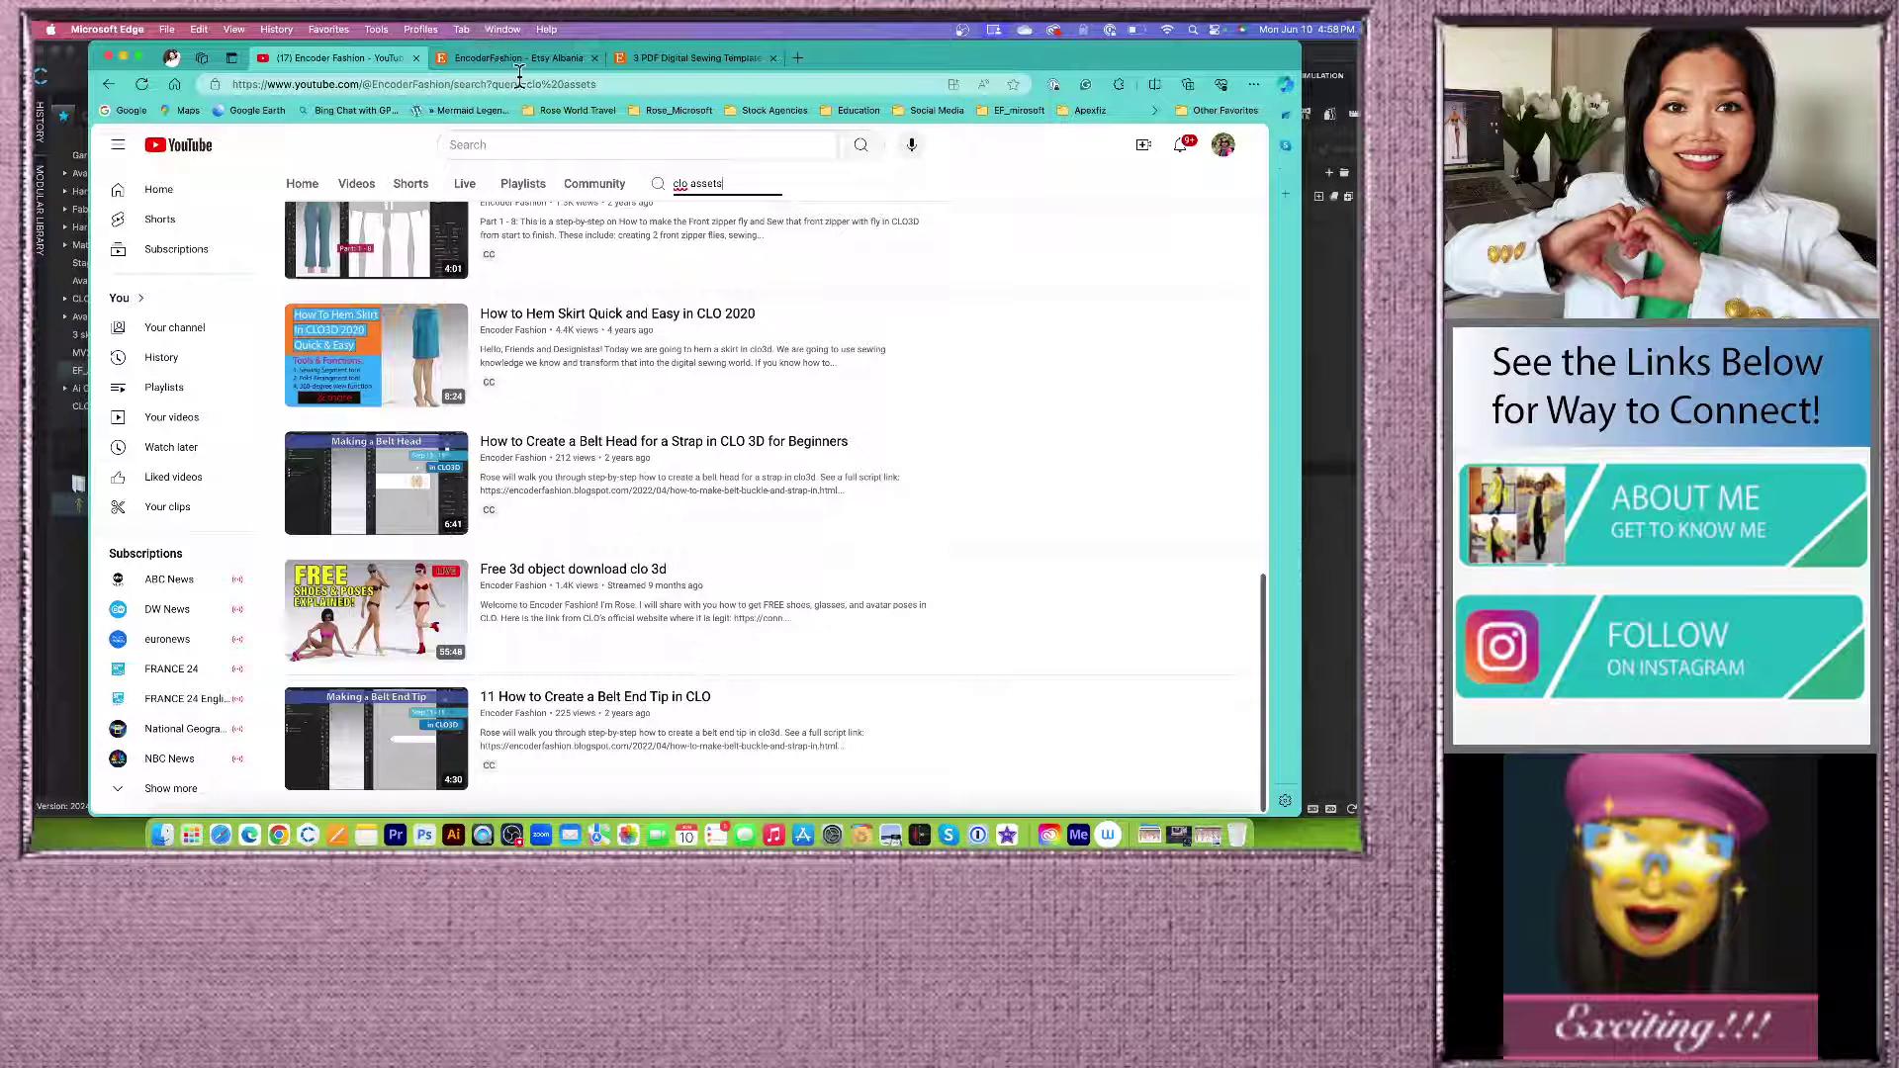
Step: Return to CLO, open the CLO_FV2_100_Shoes library folder and display its files as thumbnails
click(122, 58)
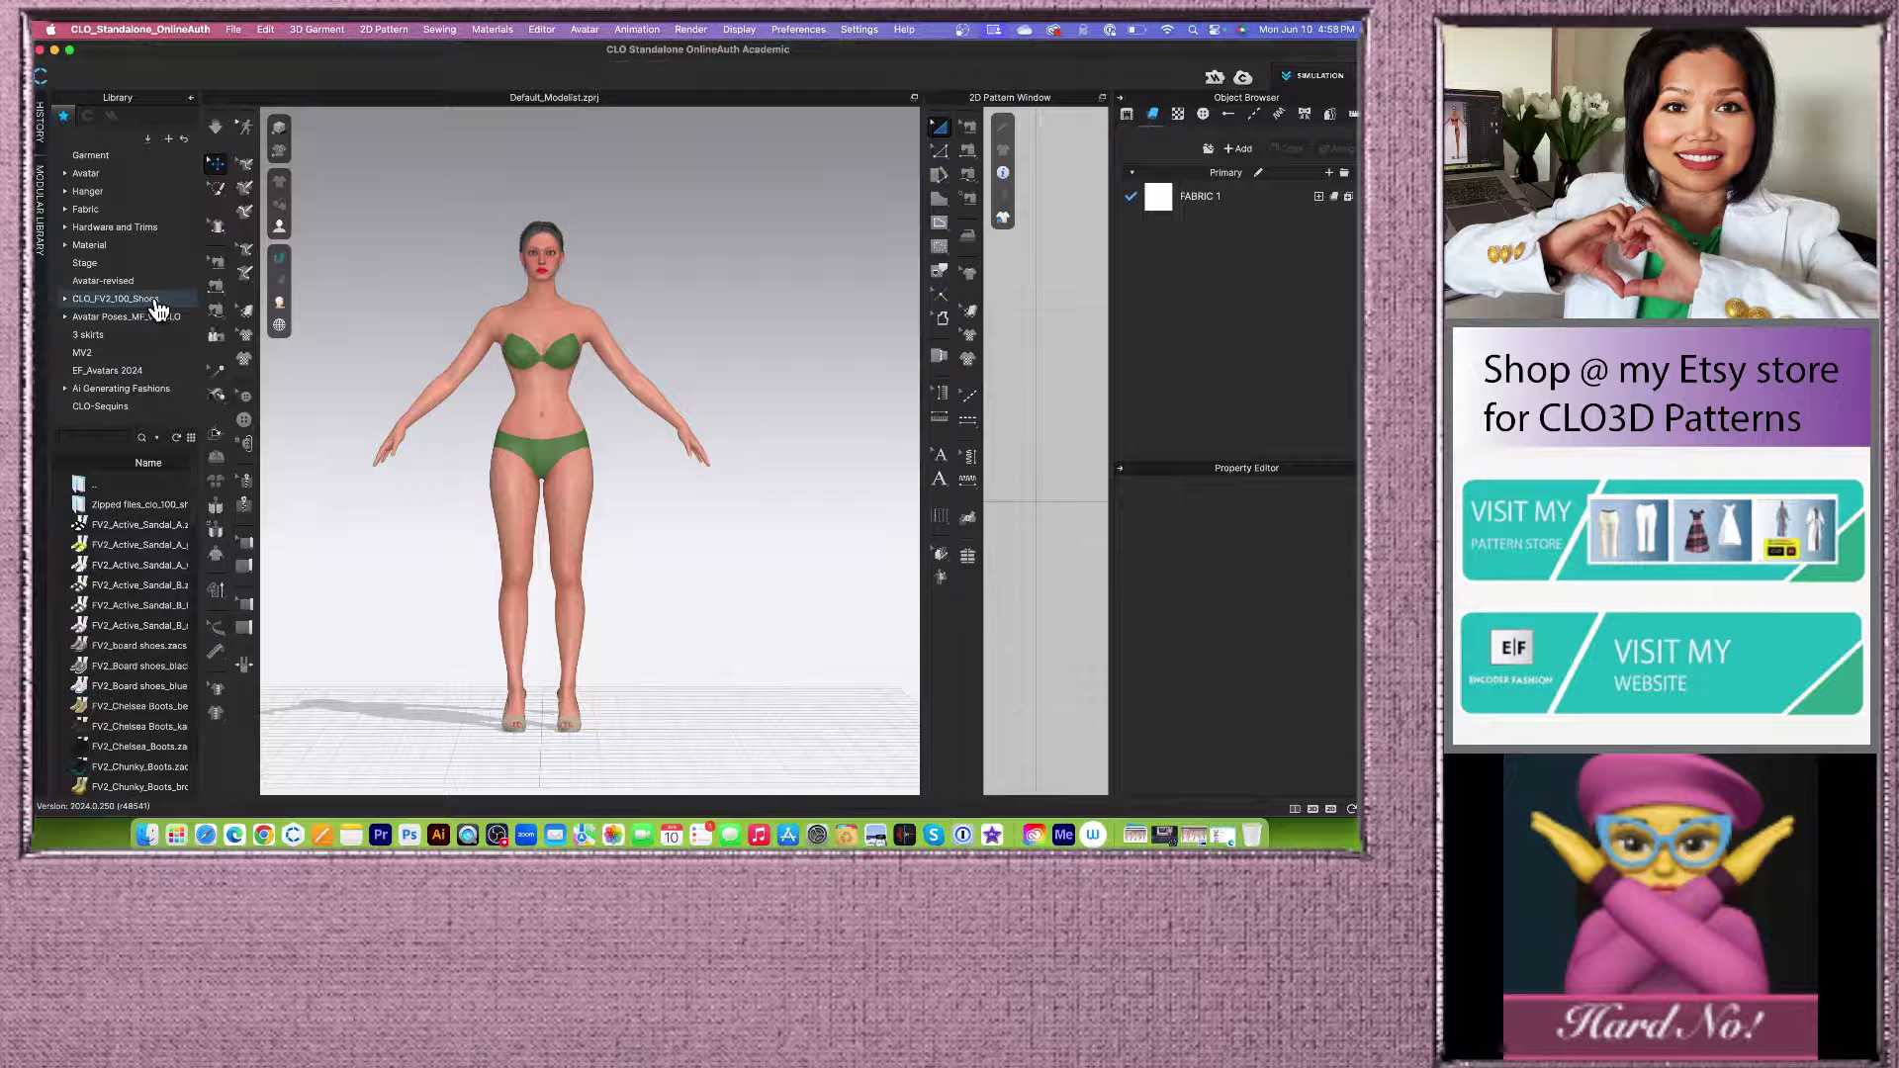
scroll(119, 613, down, 2)
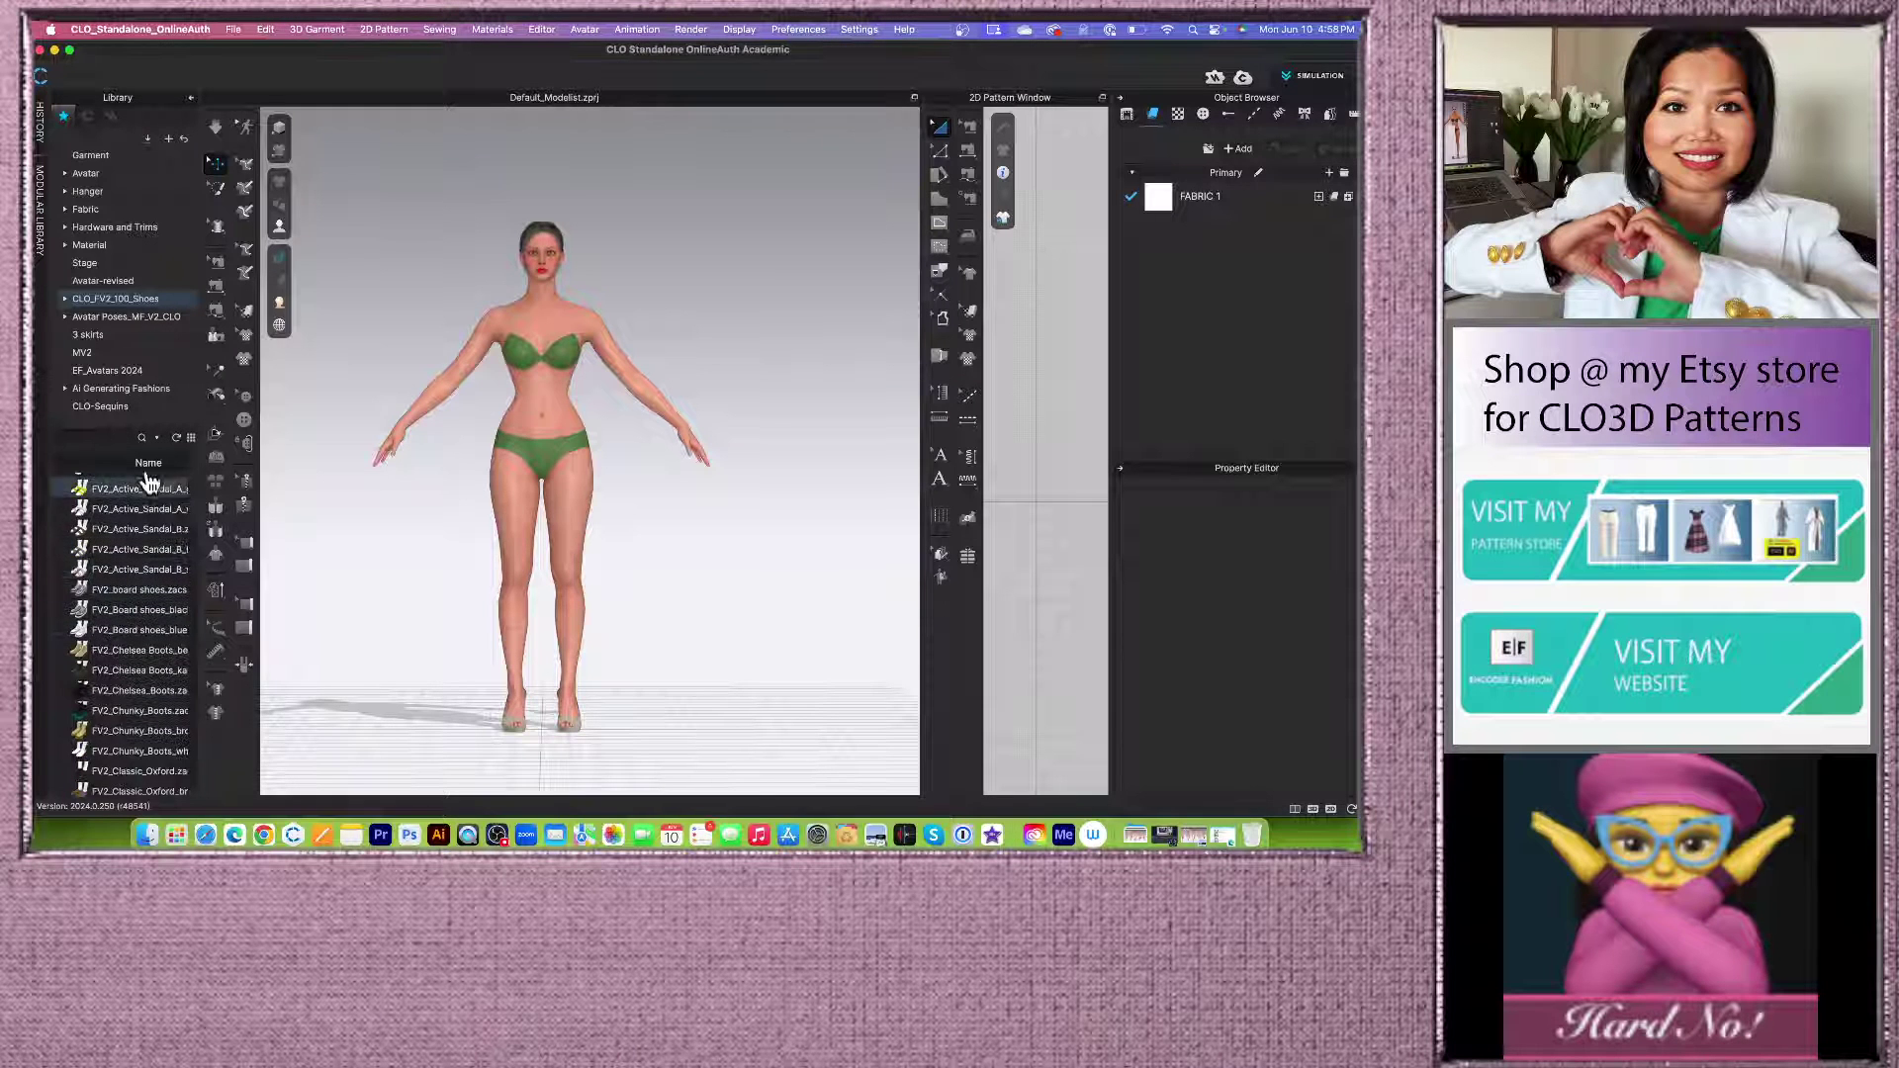
click(191, 439)
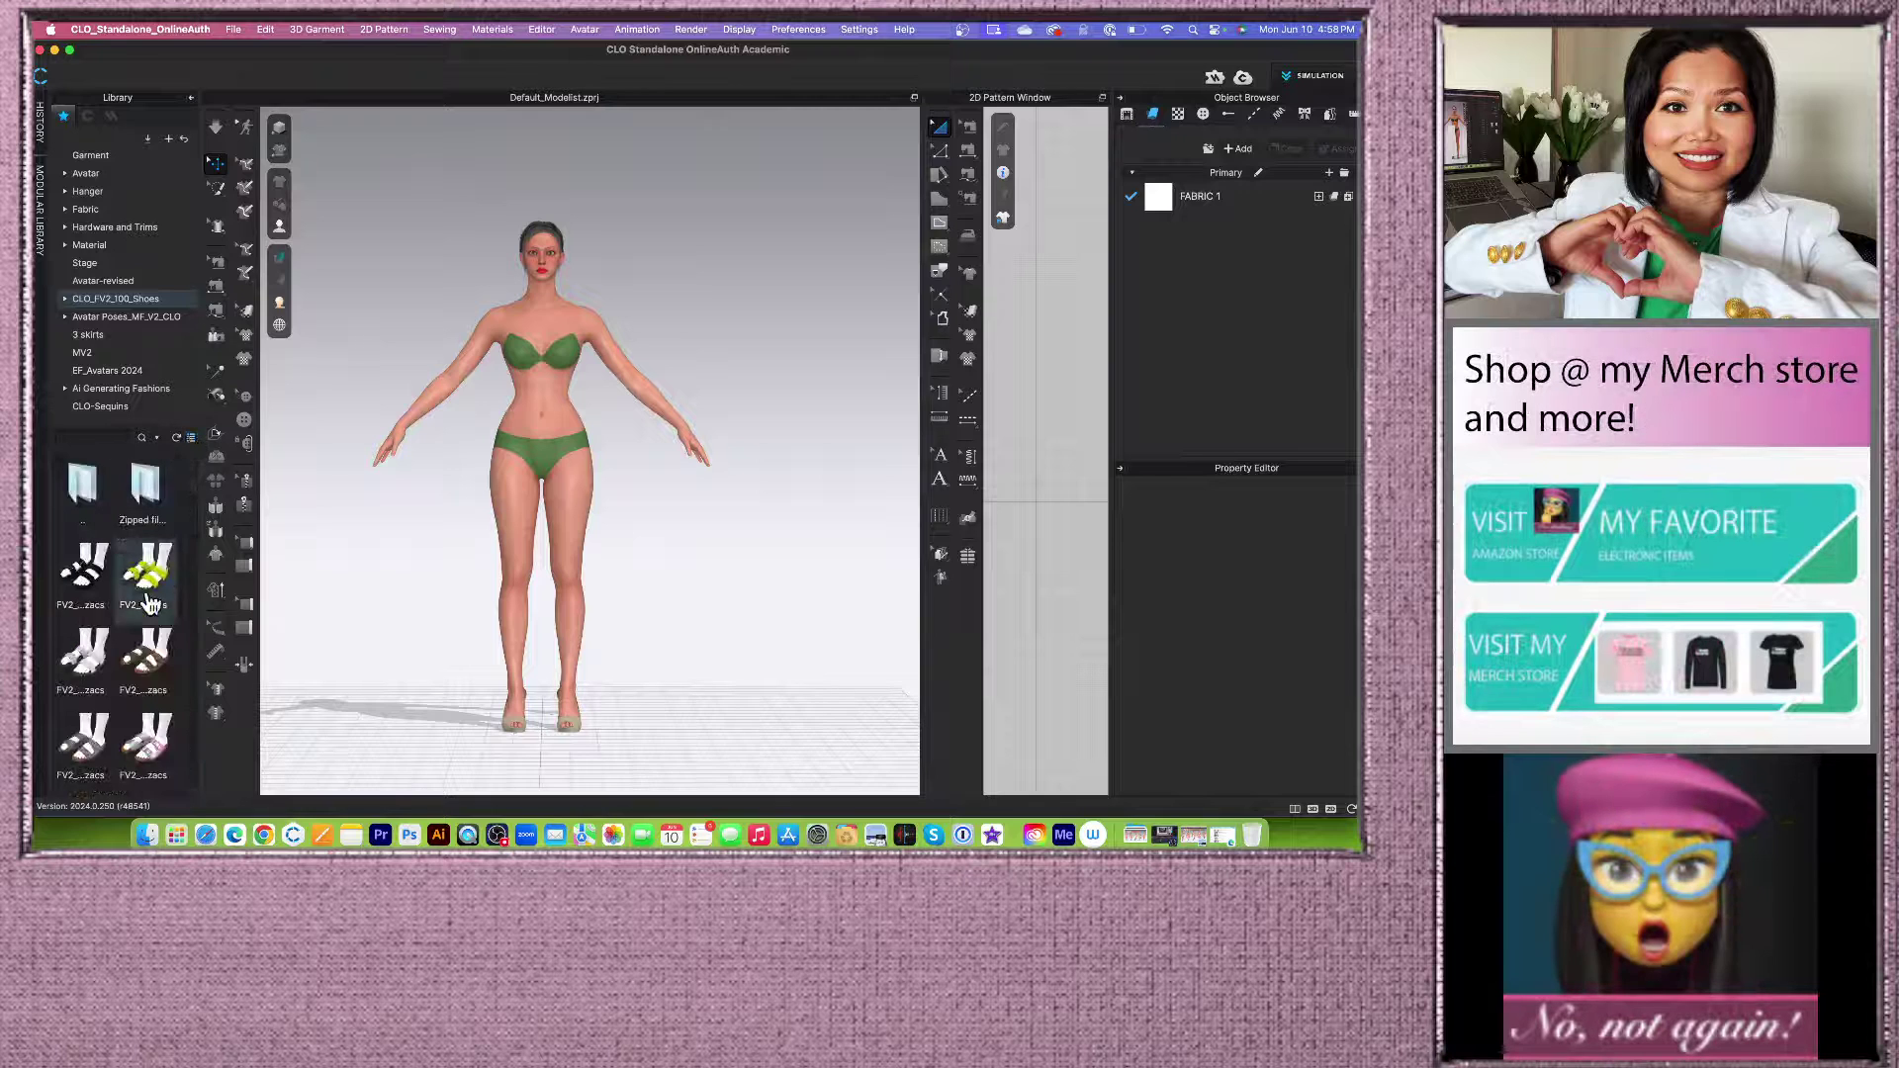
Step: Put the grey strappy high-heeled sandals from the CLO_FV2_100_Shoes folder on the avatar and check their fit on the feet
scroll(149, 601, down, 3)
scroll(148, 594, down, 5)
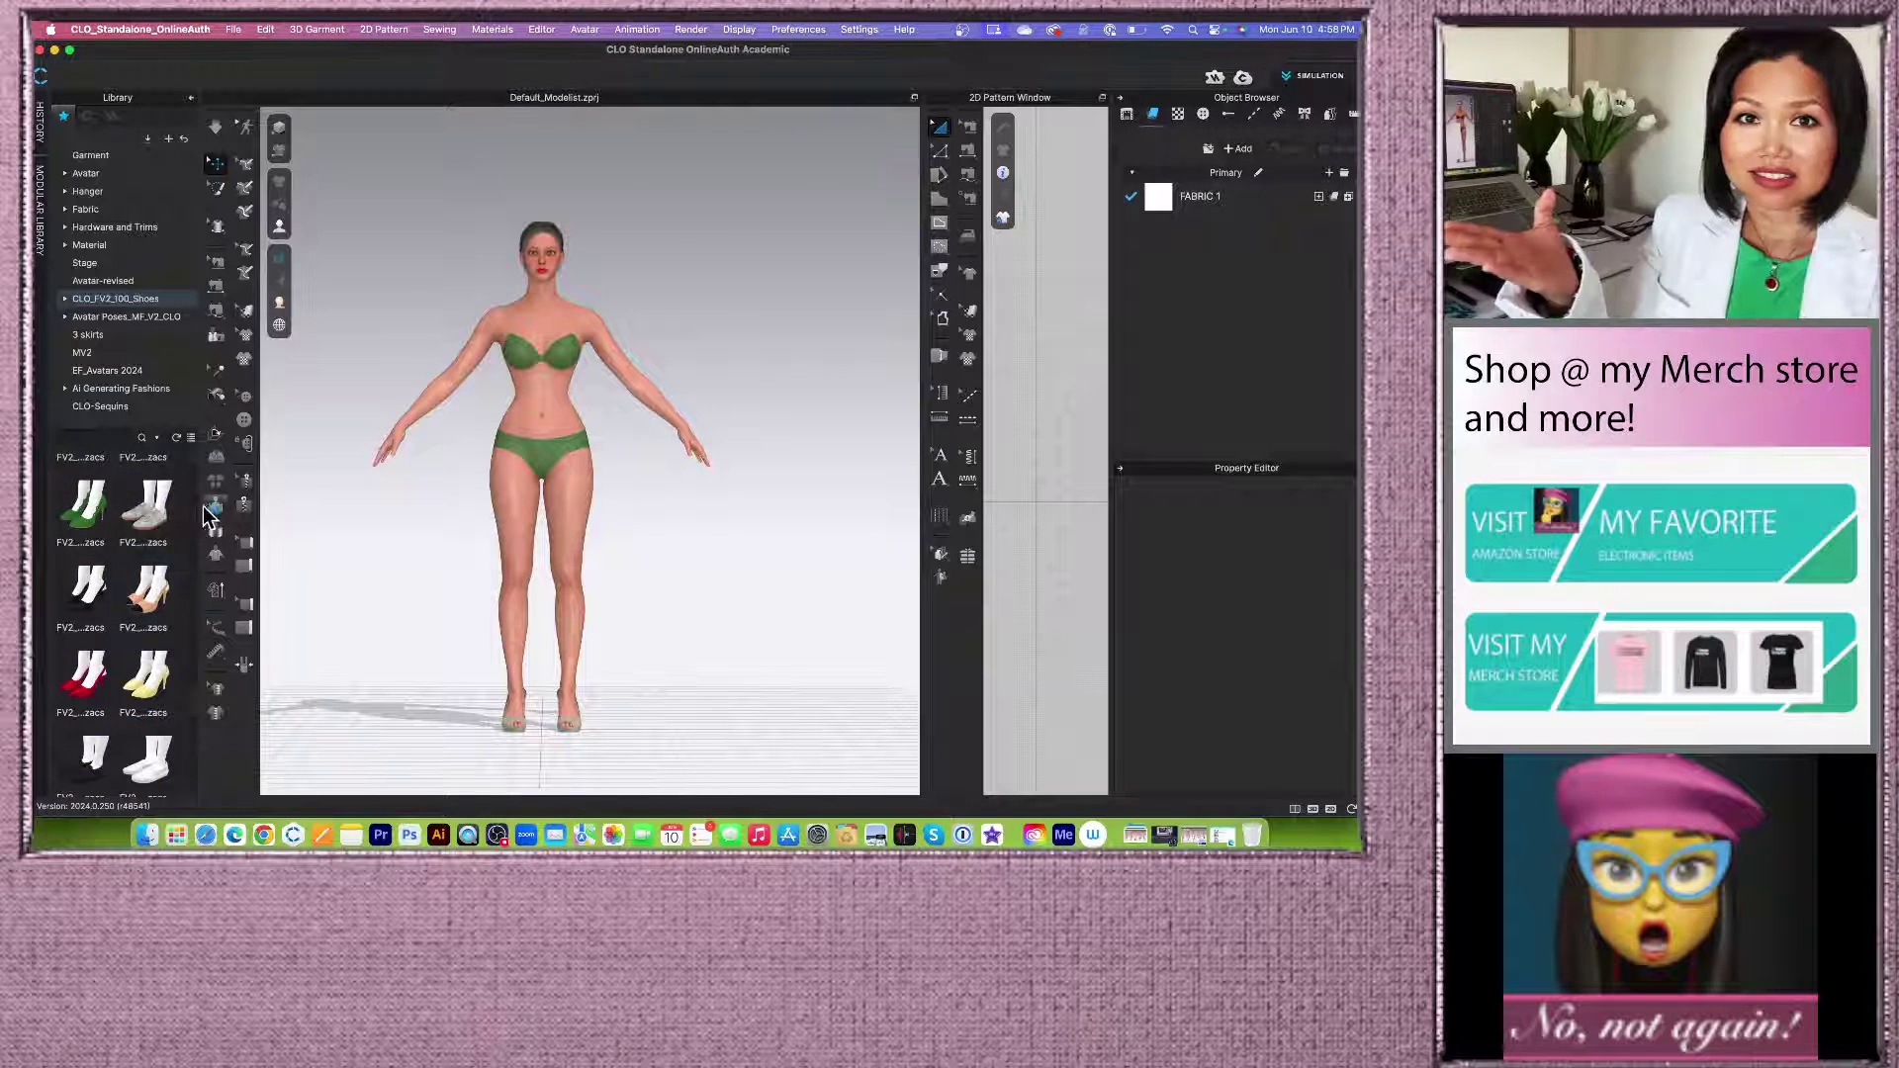
scroll(153, 554, down, 3)
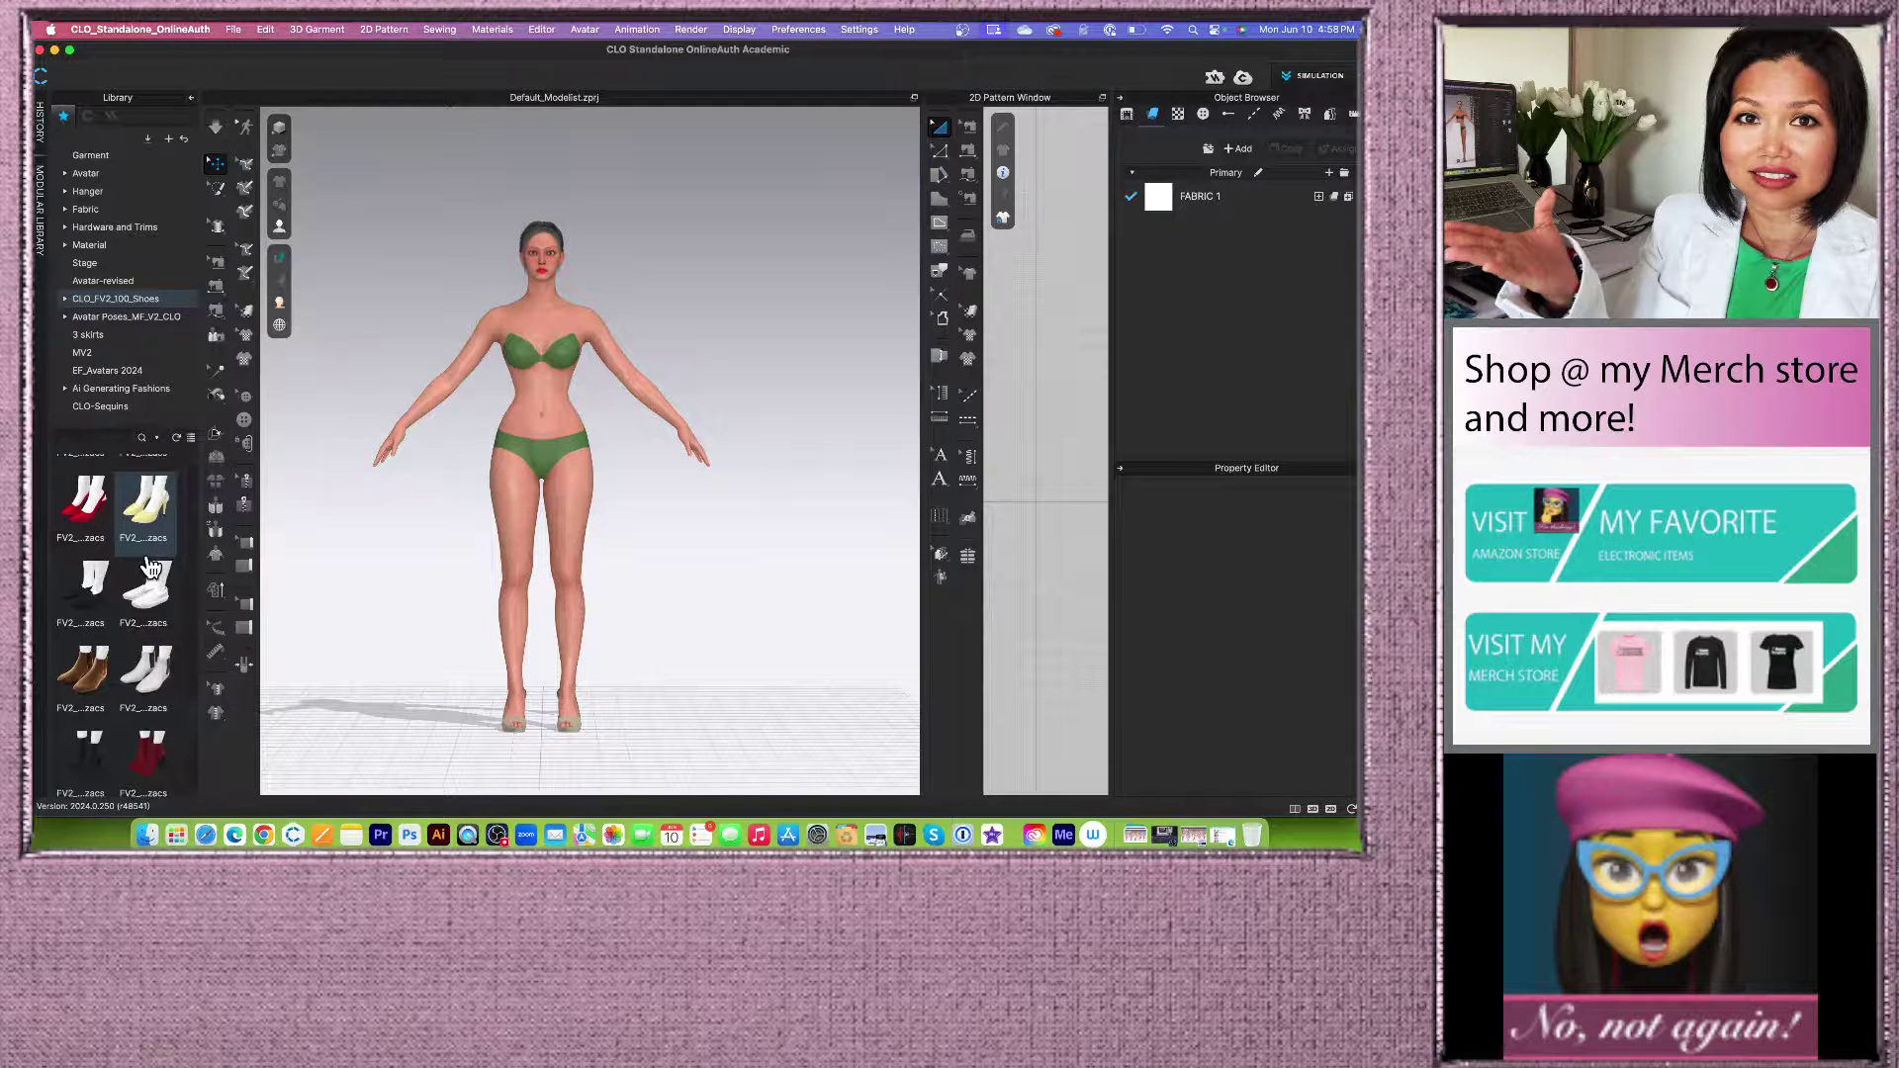
scroll(149, 566, down, 3)
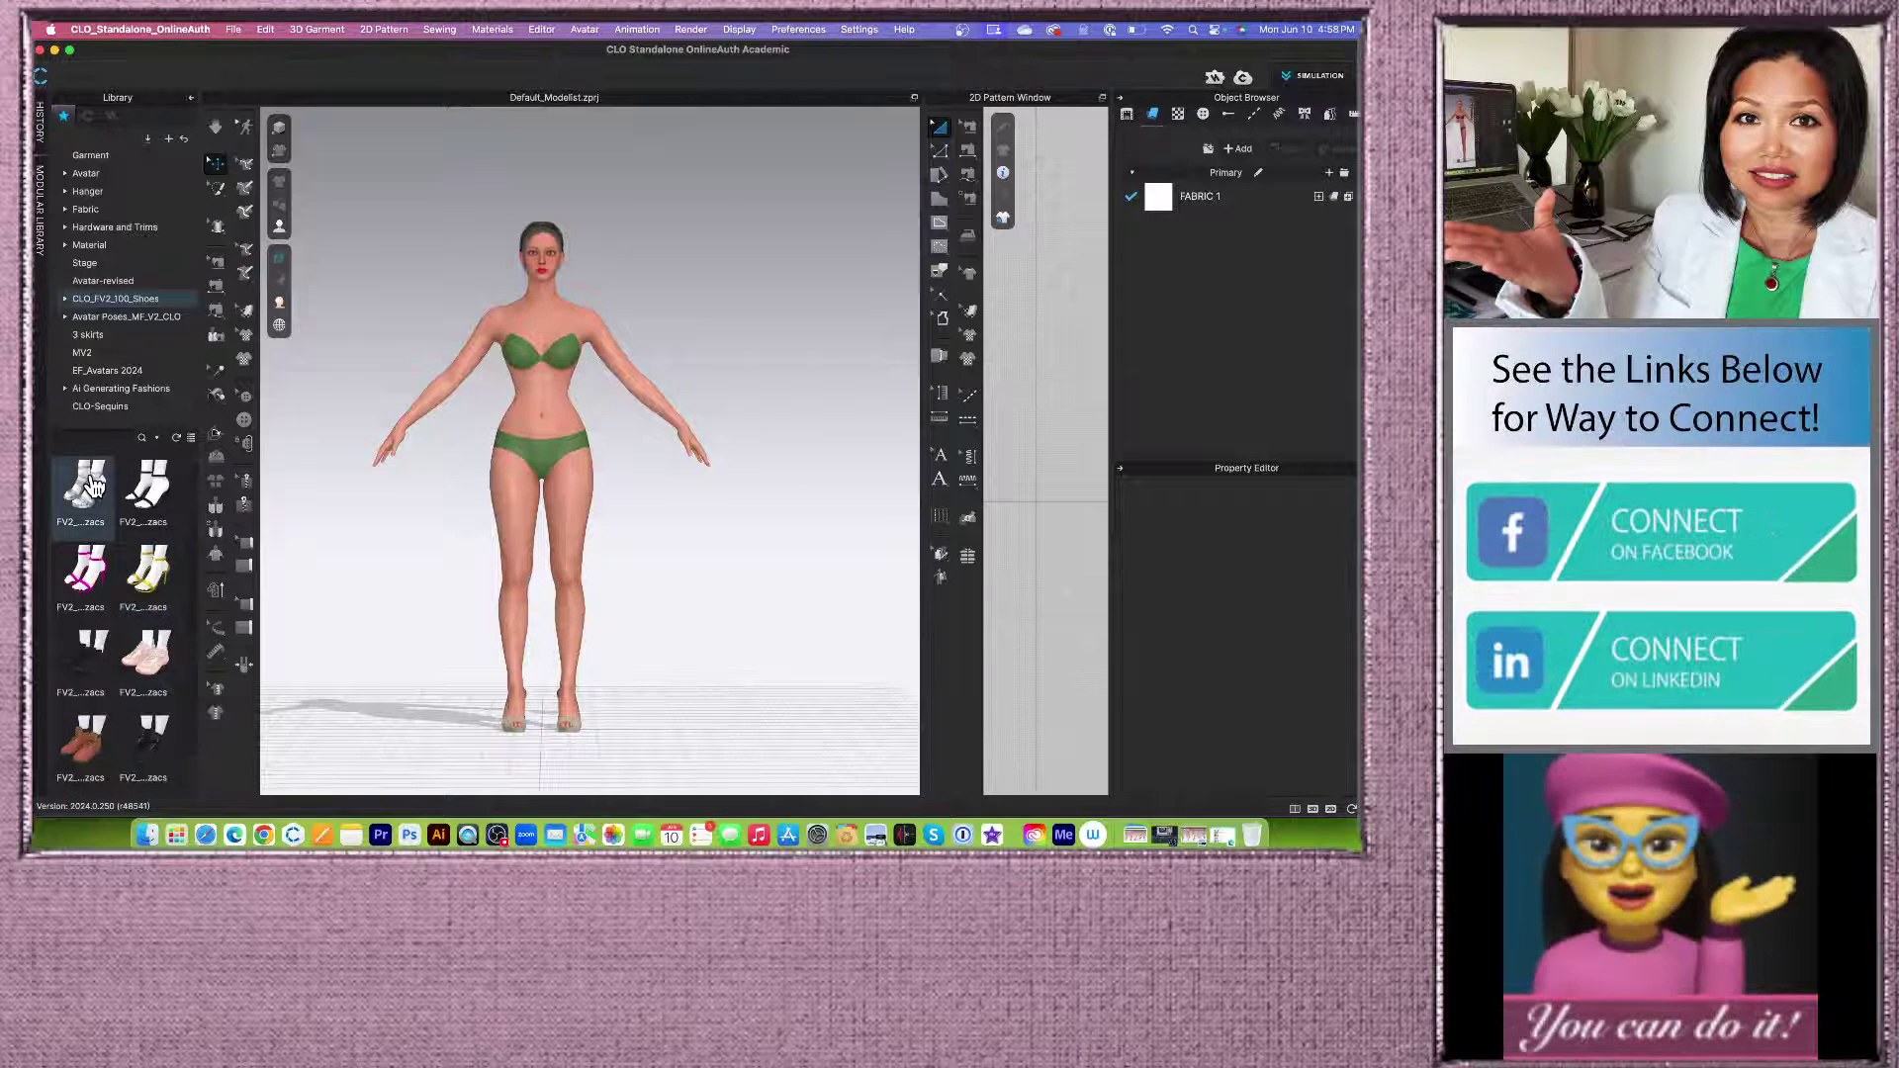
double_click(94, 490)
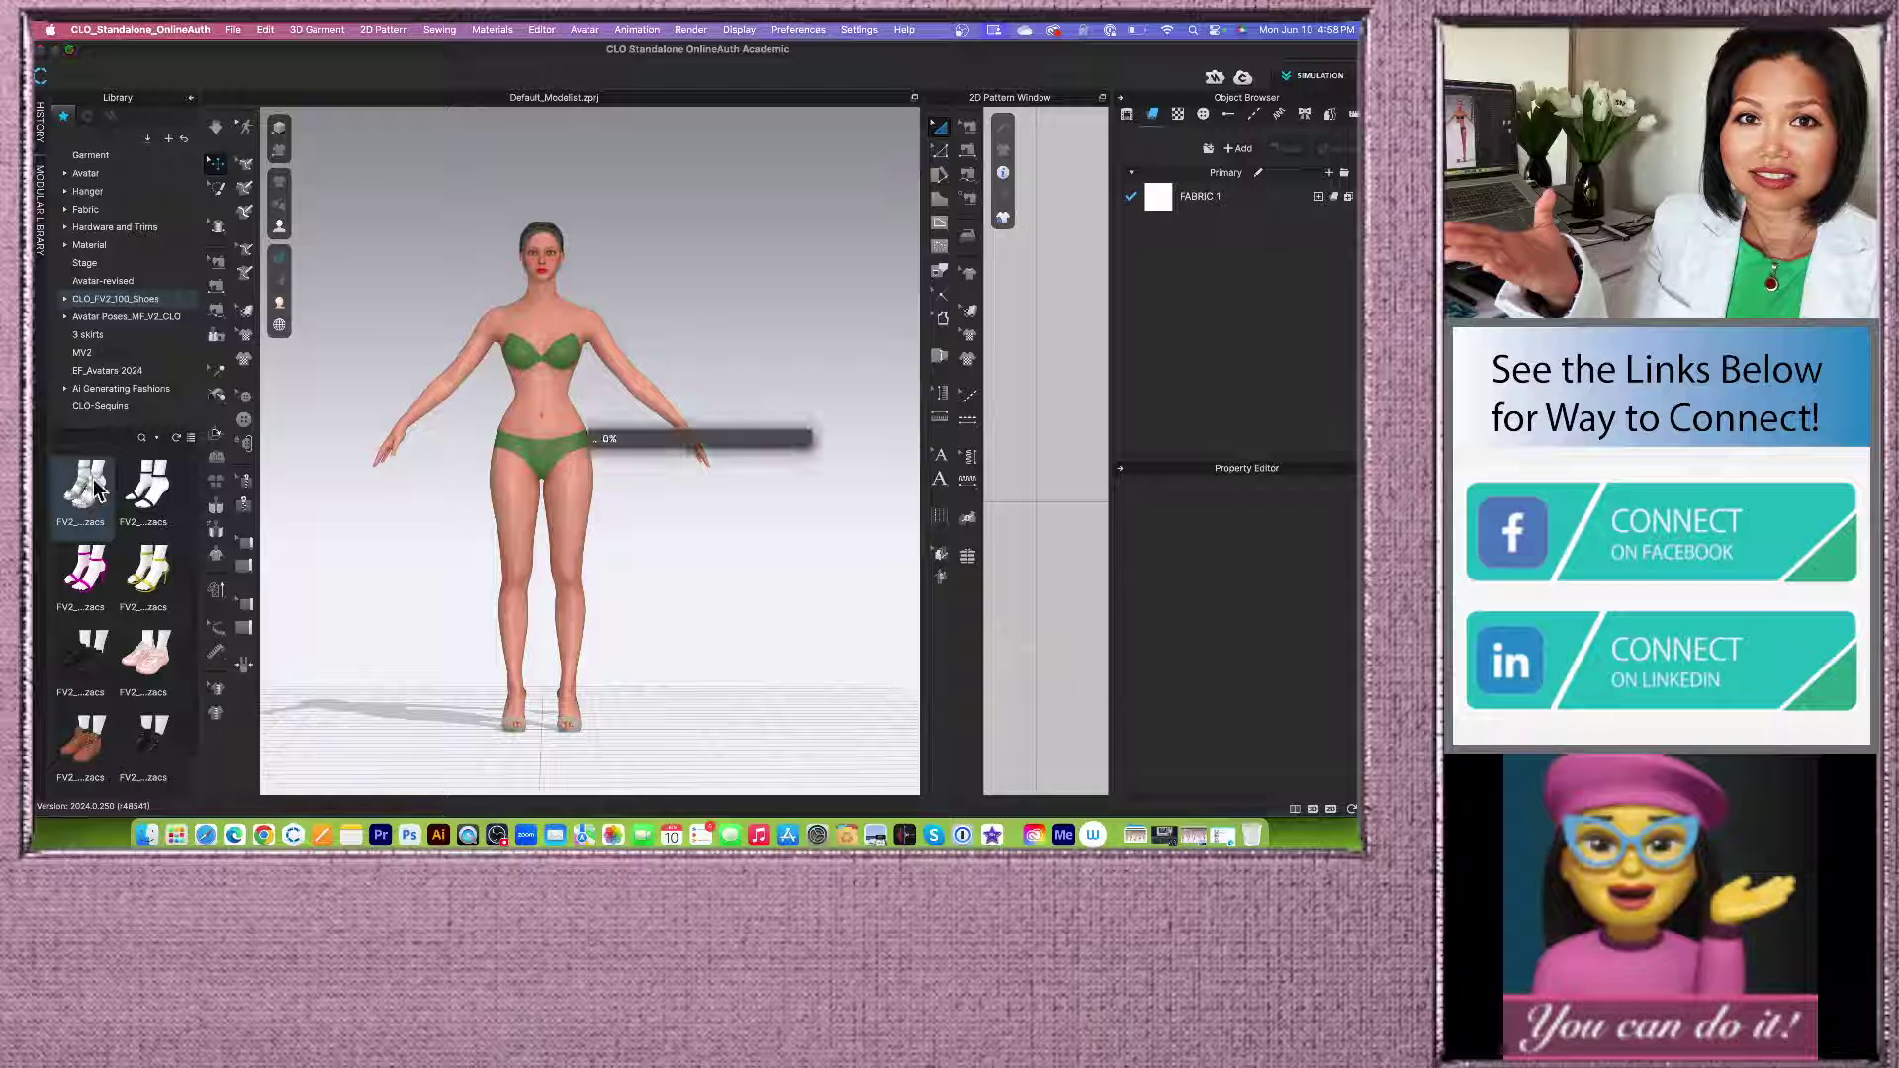
scroll(561, 742, up, 5)
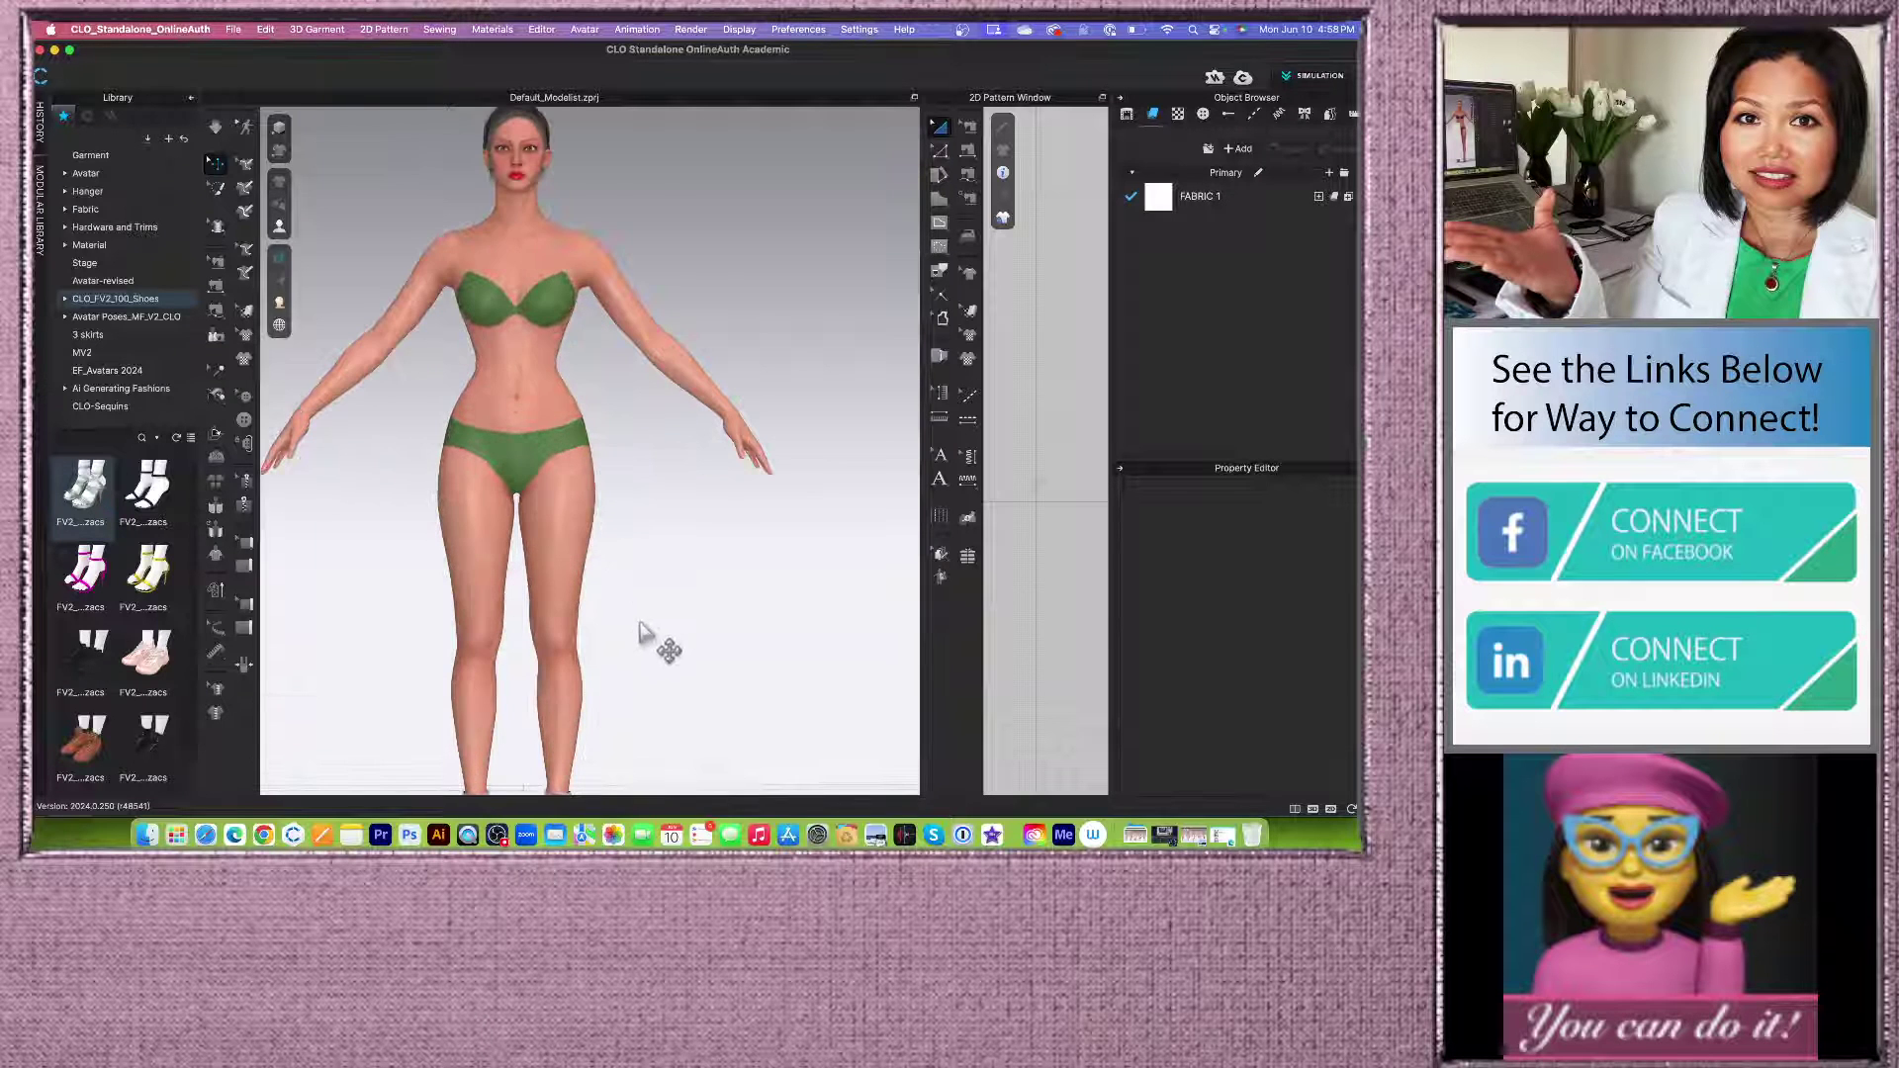
scroll(652, 653, down, 3)
scroll(665, 643, down, 2)
scroll(633, 651, up, 2)
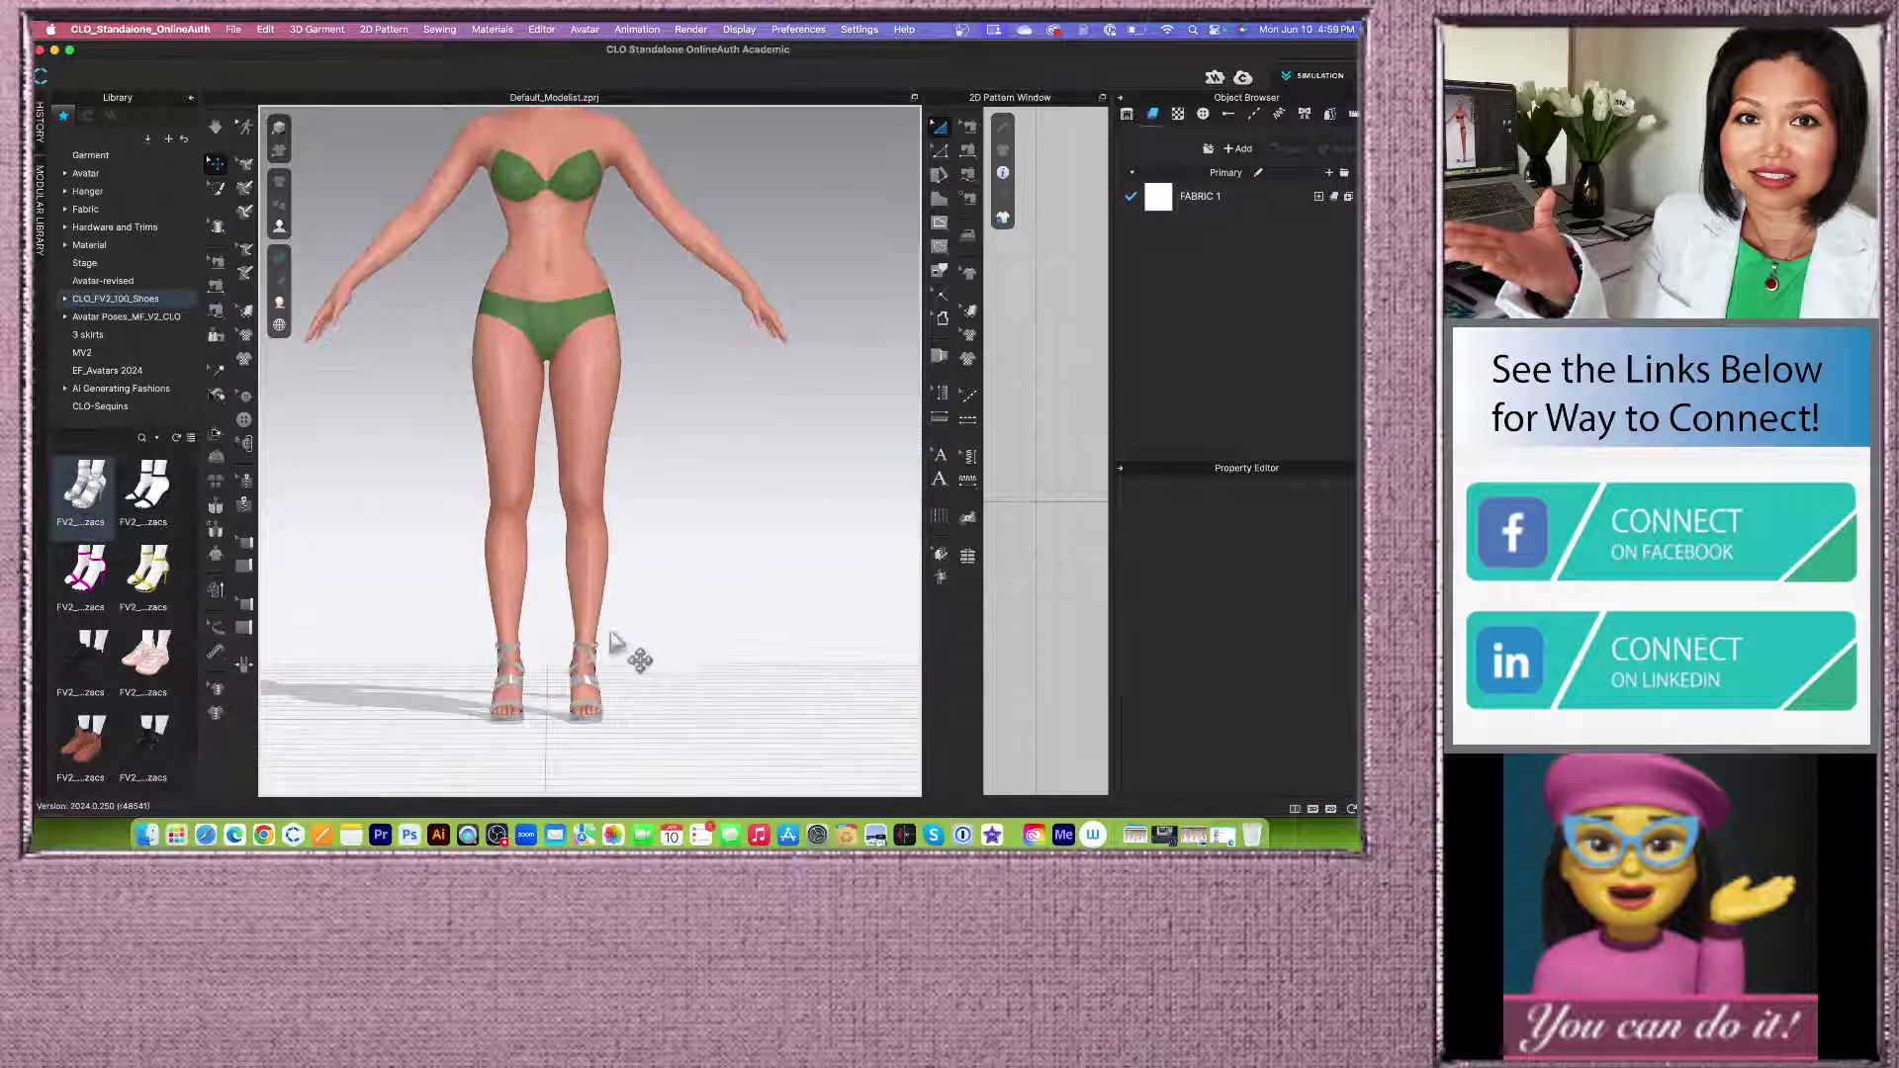
mouse_move(729, 636)
right_down()
mouse_move(598, 638)
mouse_move(657, 692)
mouse_move(729, 636)
right_up()
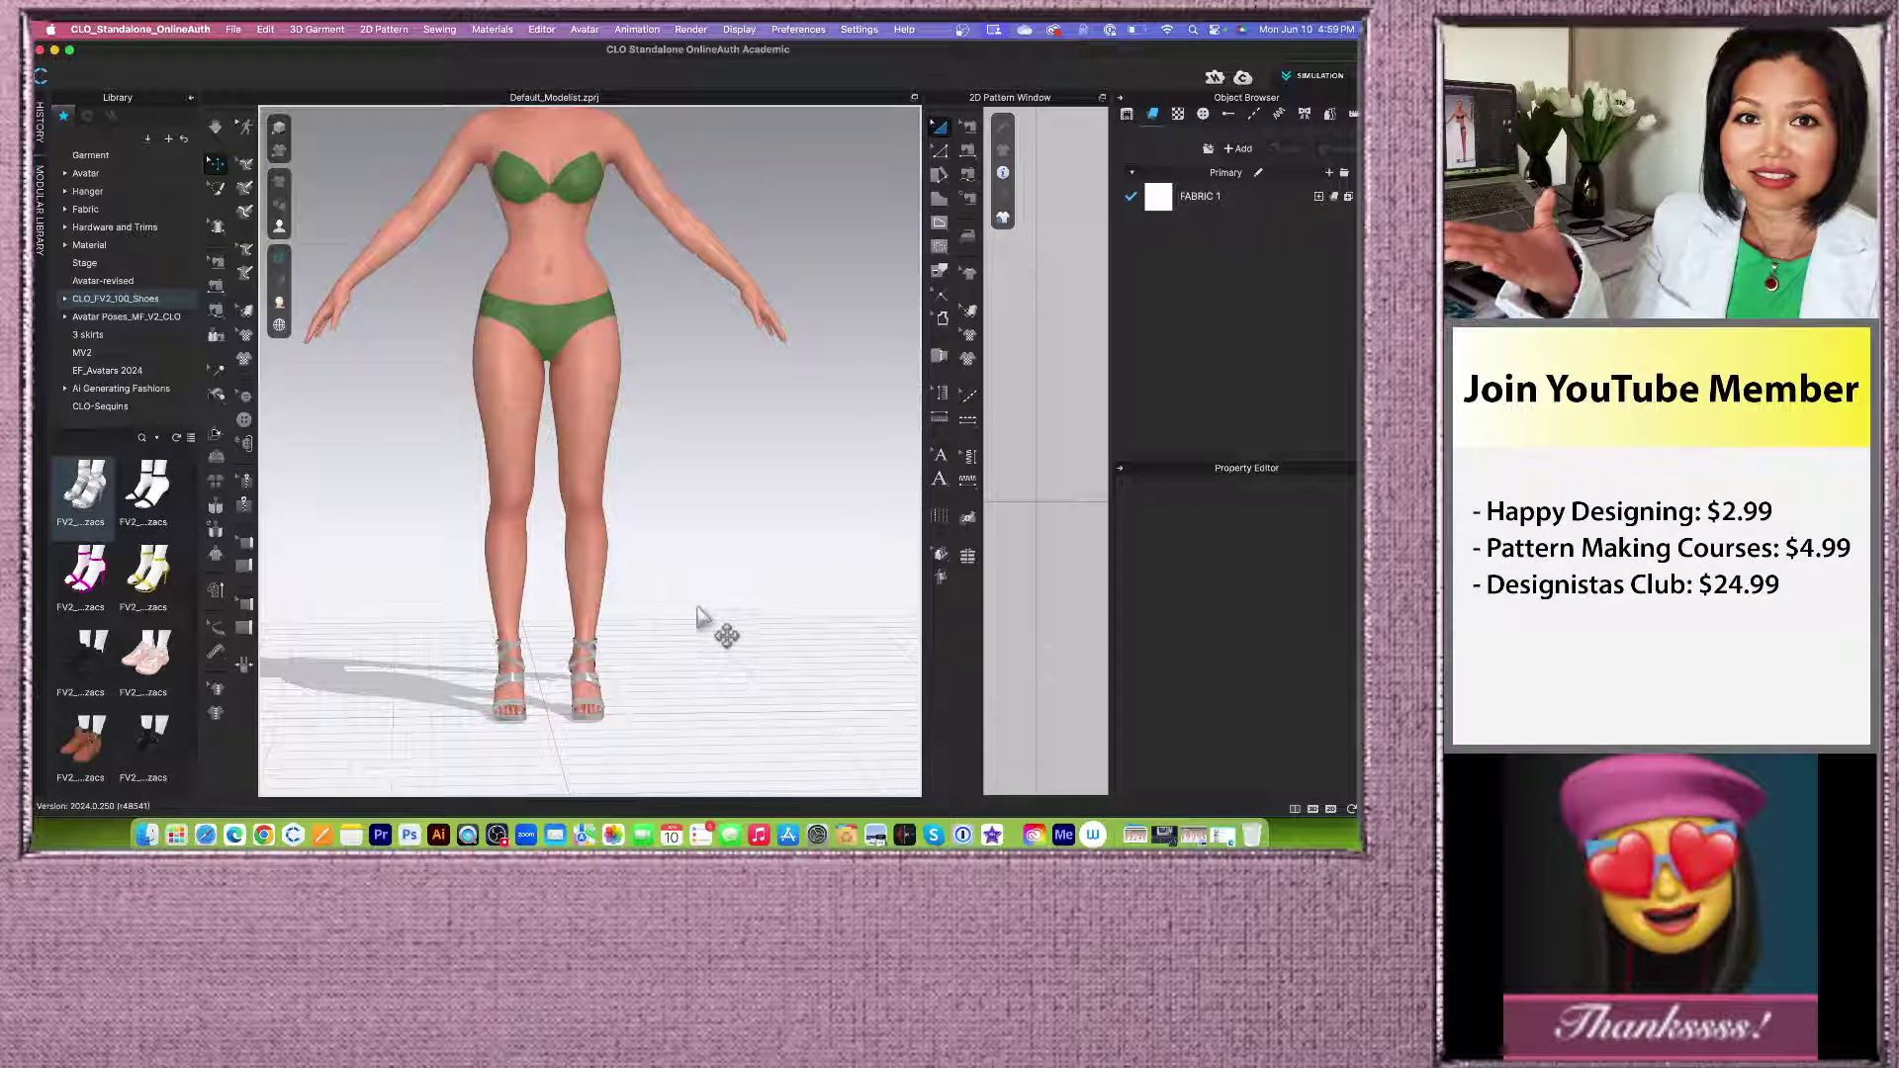
Step: Examine the avatar wearing the strappy sandals from the feet up to the full figure
scroll(623, 593, up, 3)
scroll(638, 594, down, 3)
mouse_move(675, 598)
right_down()
mouse_move(624, 643)
mouse_move(681, 596)
right_up()
scroll(683, 603, down, 4)
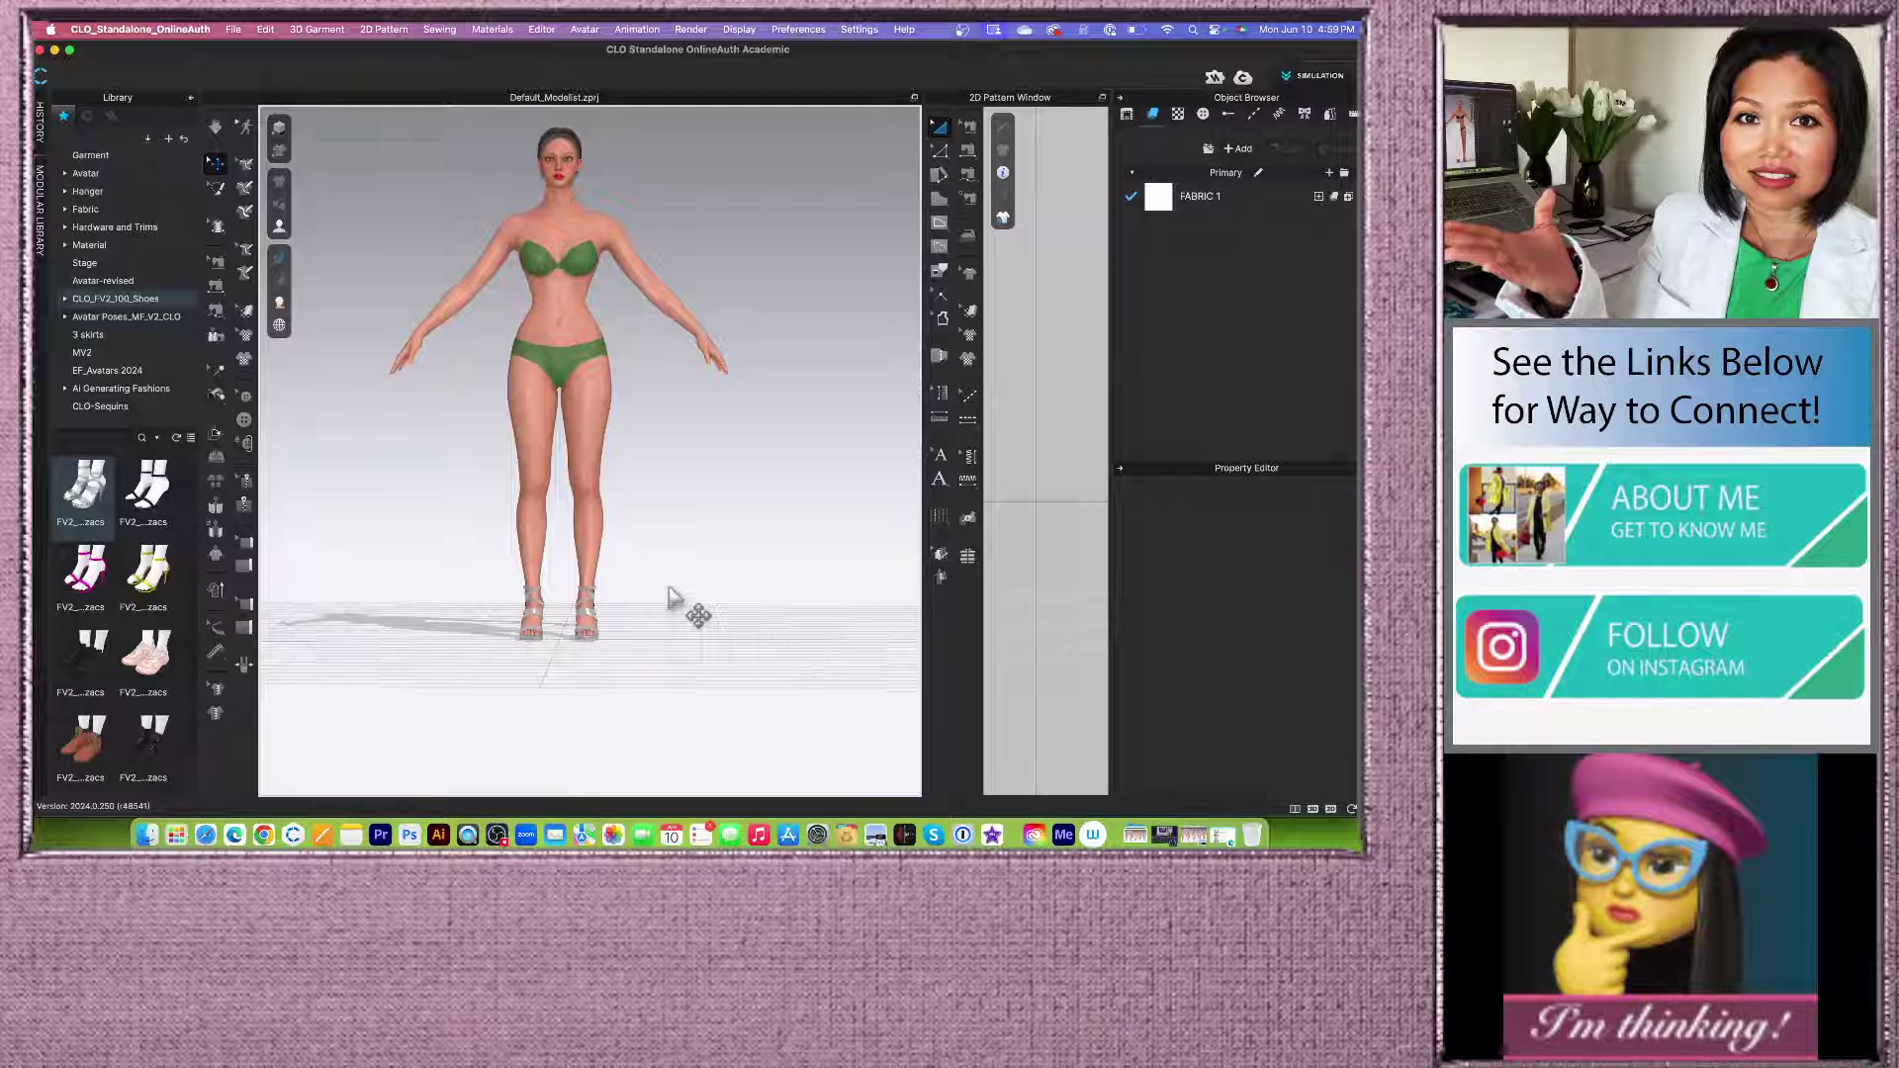
scroll(633, 618, up, 2)
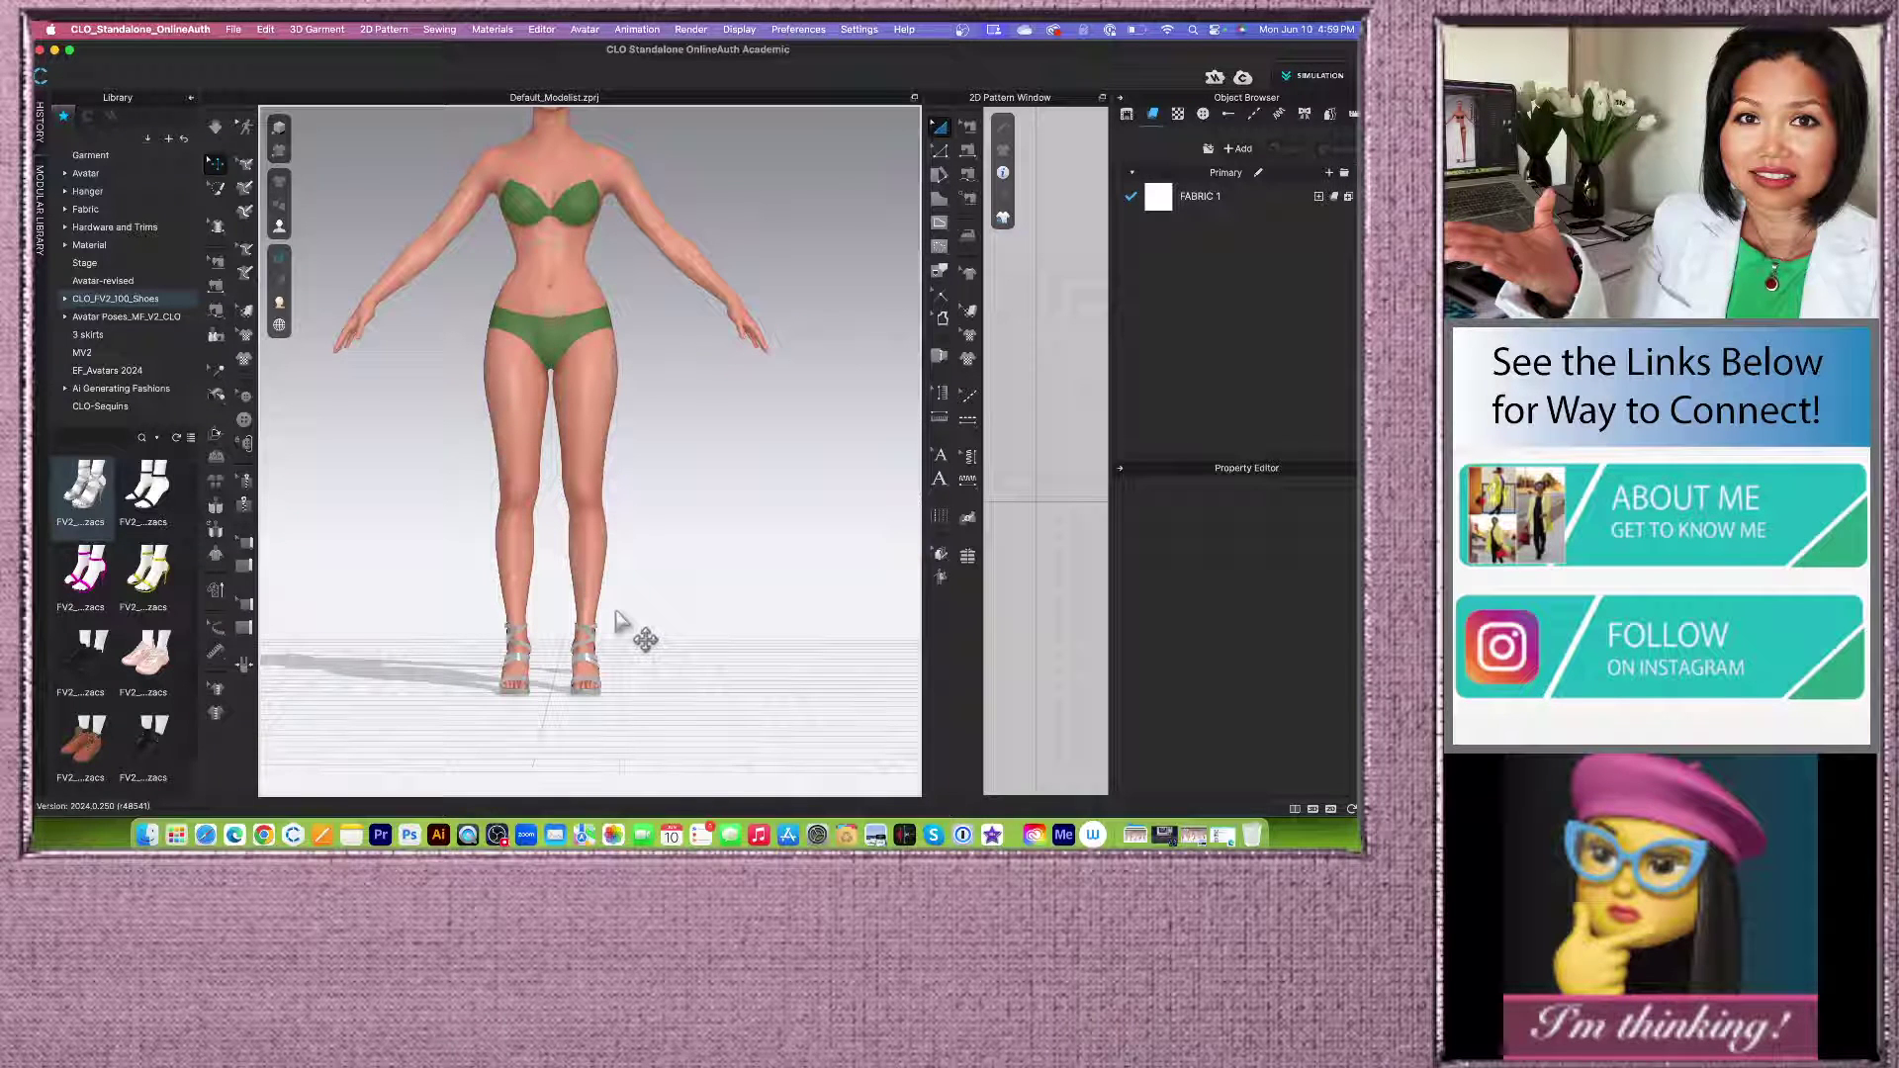
scroll(615, 614, down, 2)
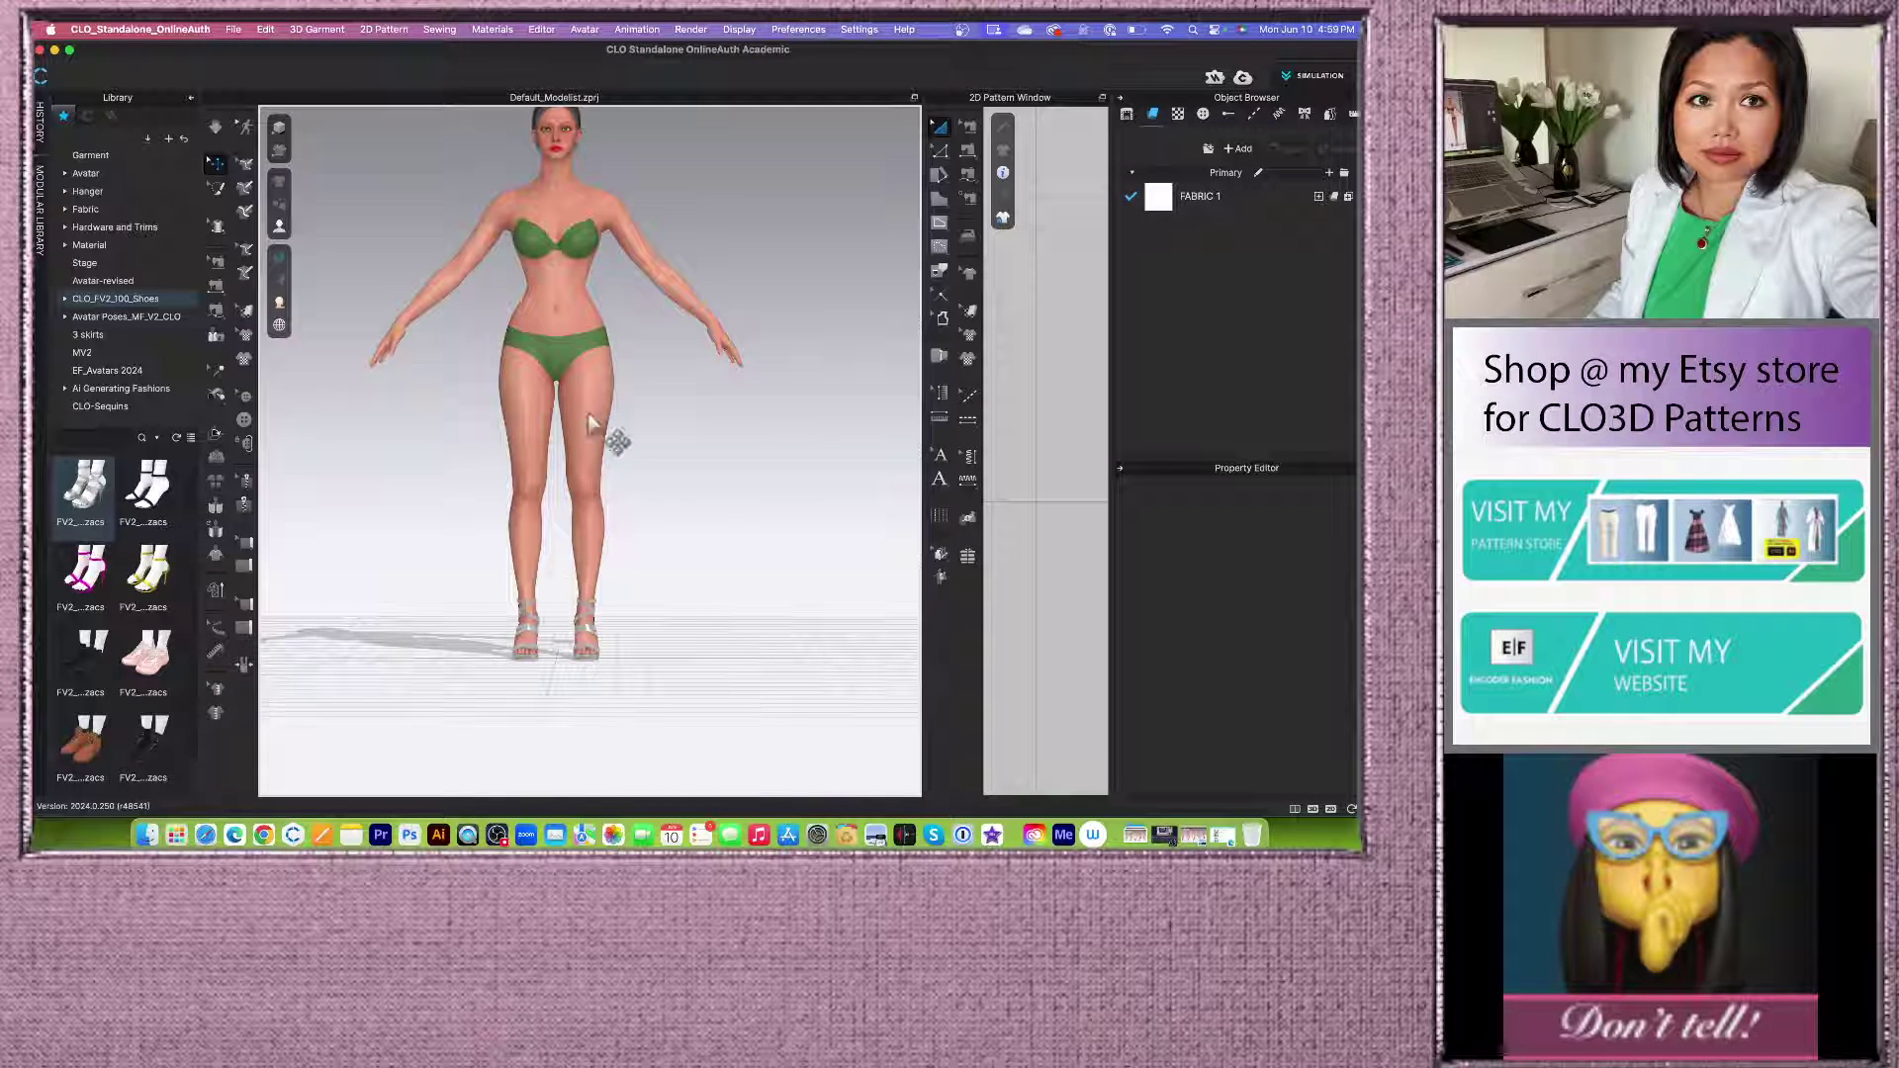
scroll(591, 422, down, 3)
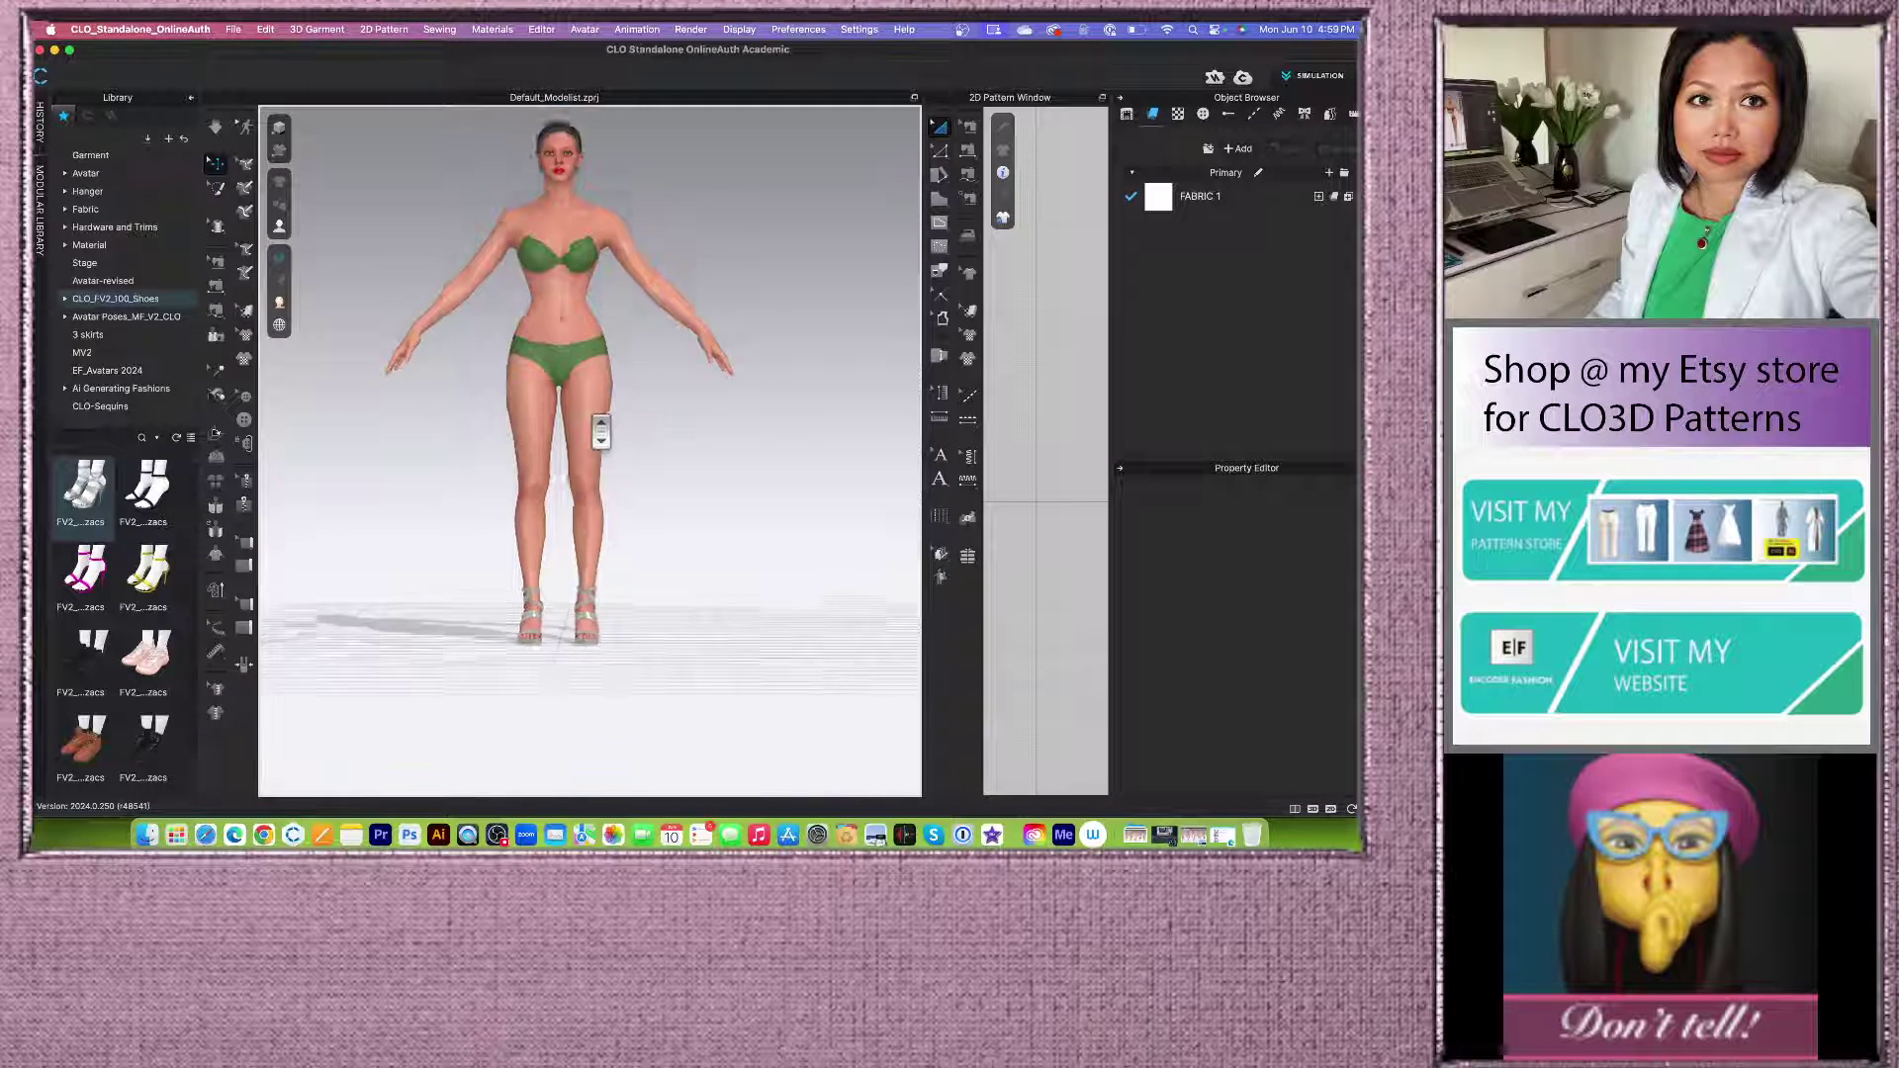
Step: Move all avatars and garments to the ground so the high-heeled feet rest on the floor grid
click(590, 416)
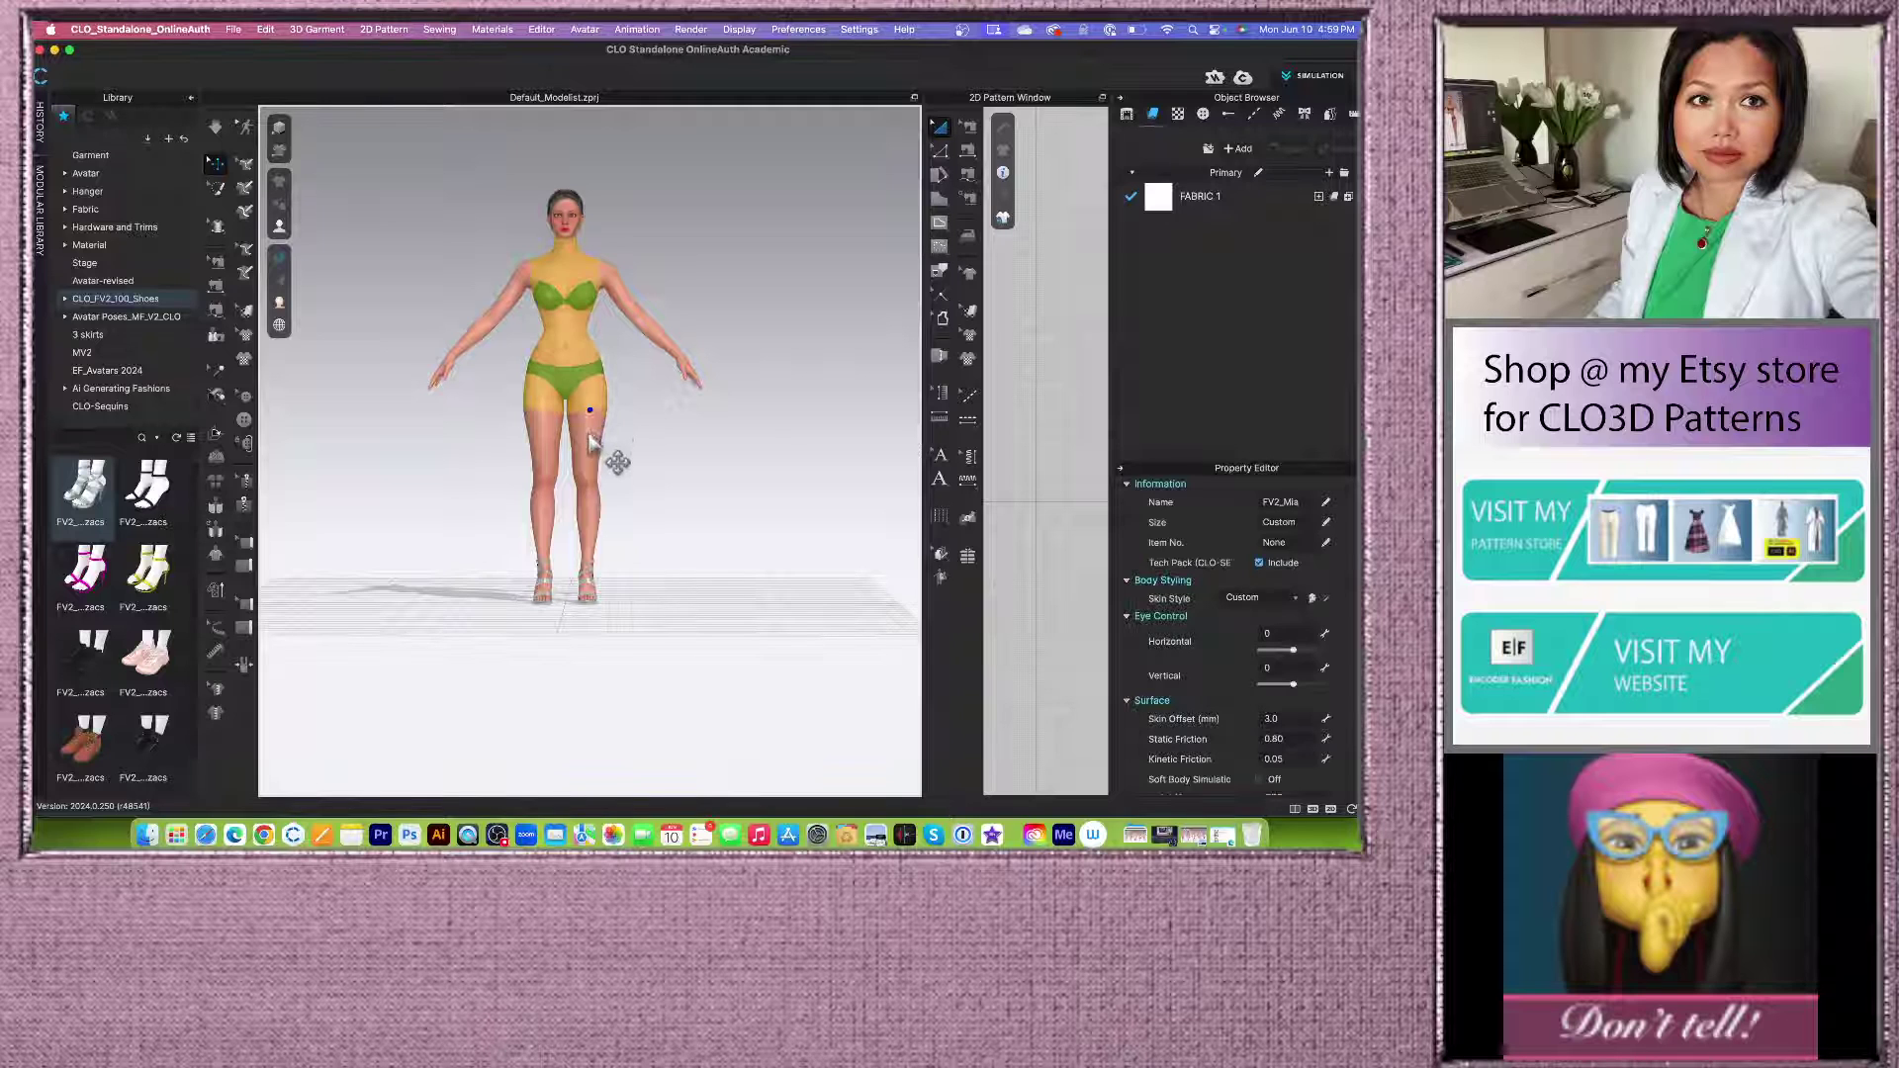
right_click(588, 435)
mouse_move(737, 534)
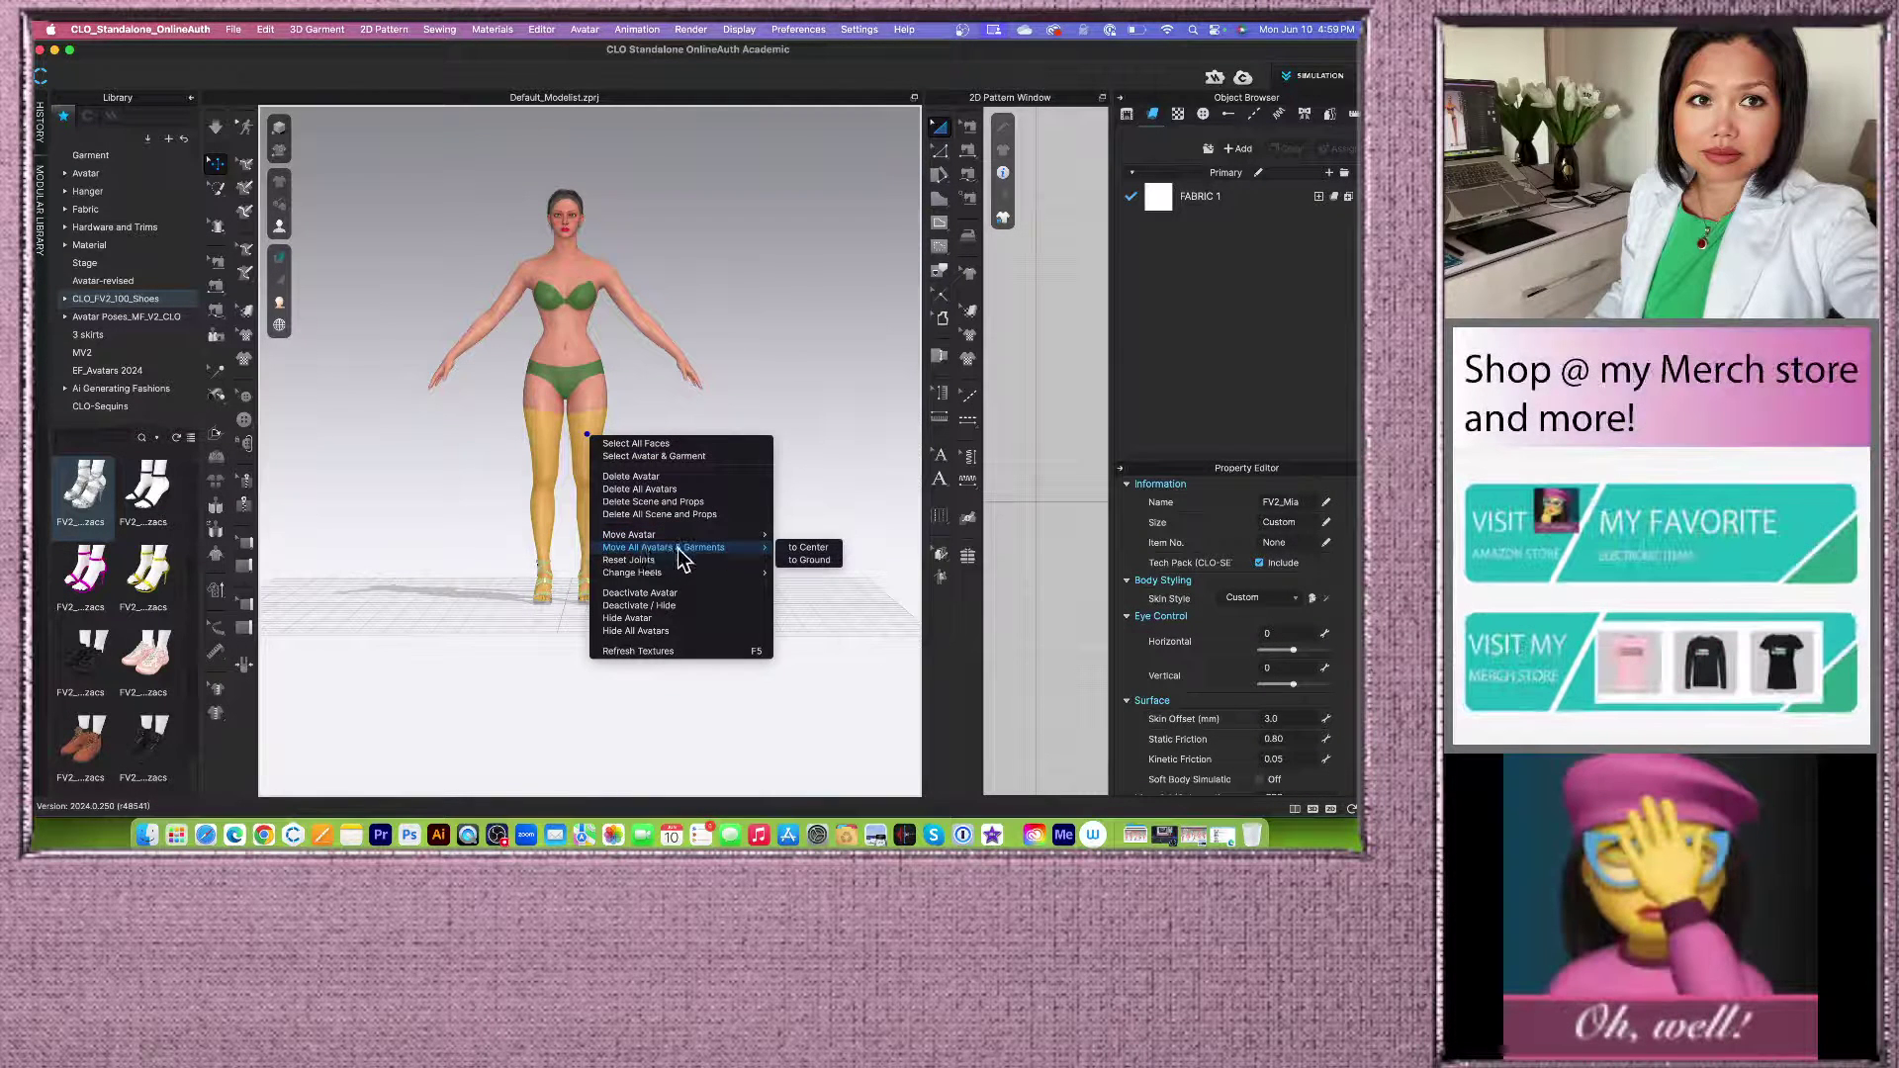
click(825, 559)
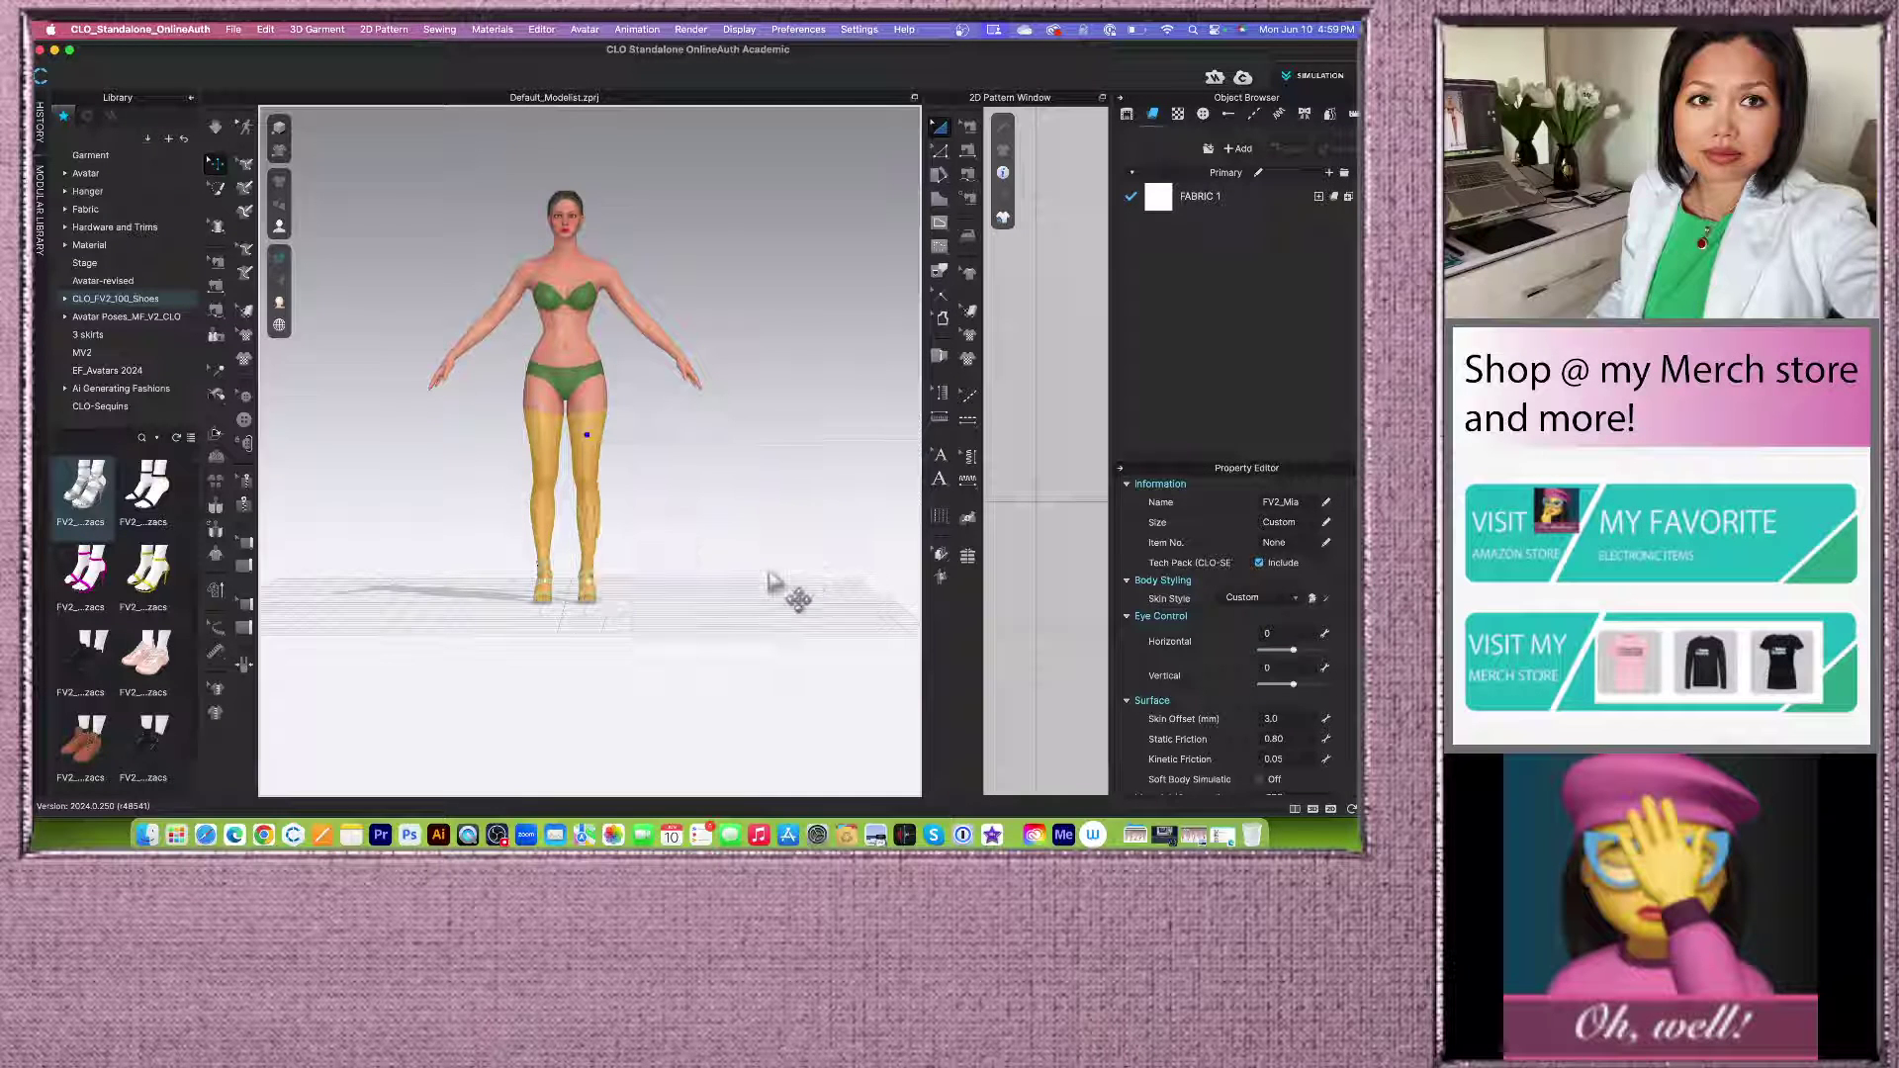
click(678, 581)
Step: Check how the avatar stands on the floor grid, from the sandals up to the whole body
scroll(559, 638, up, 3)
scroll(594, 633, down, 3)
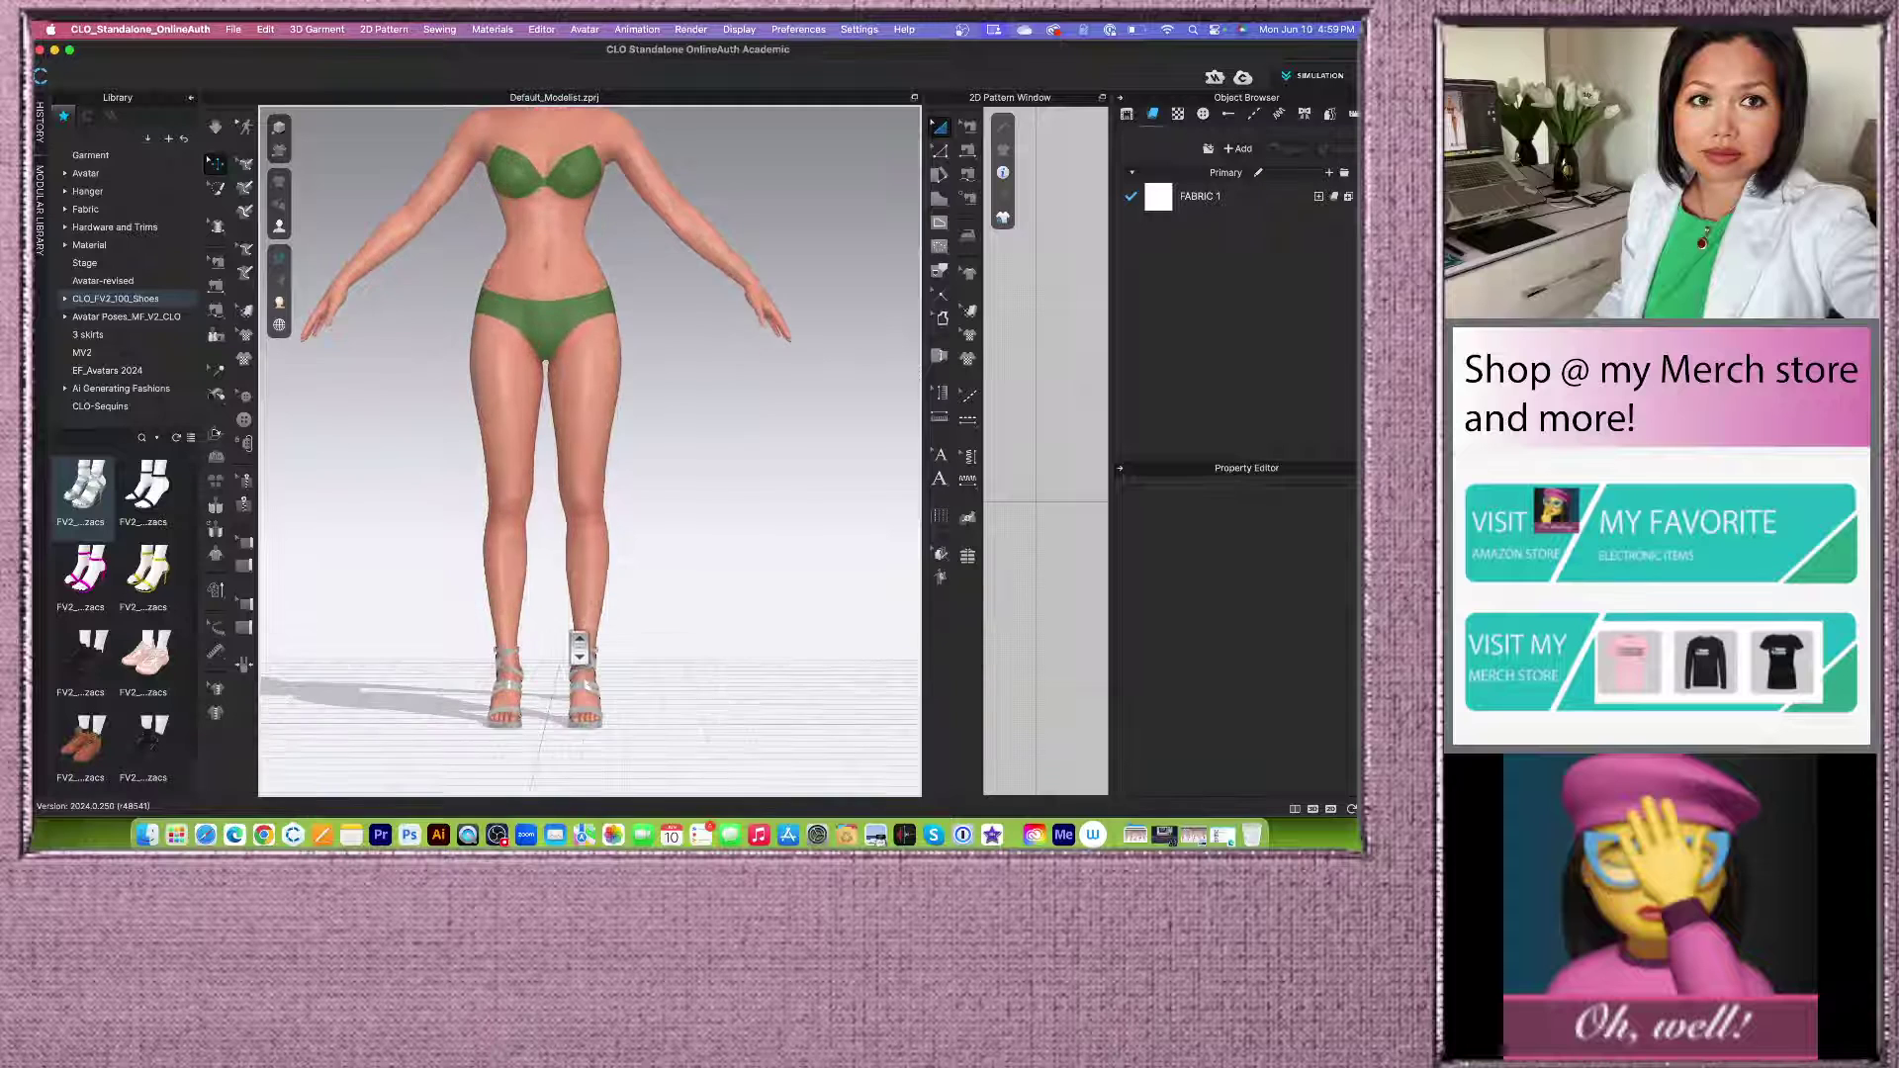
scroll(637, 610, down, 2)
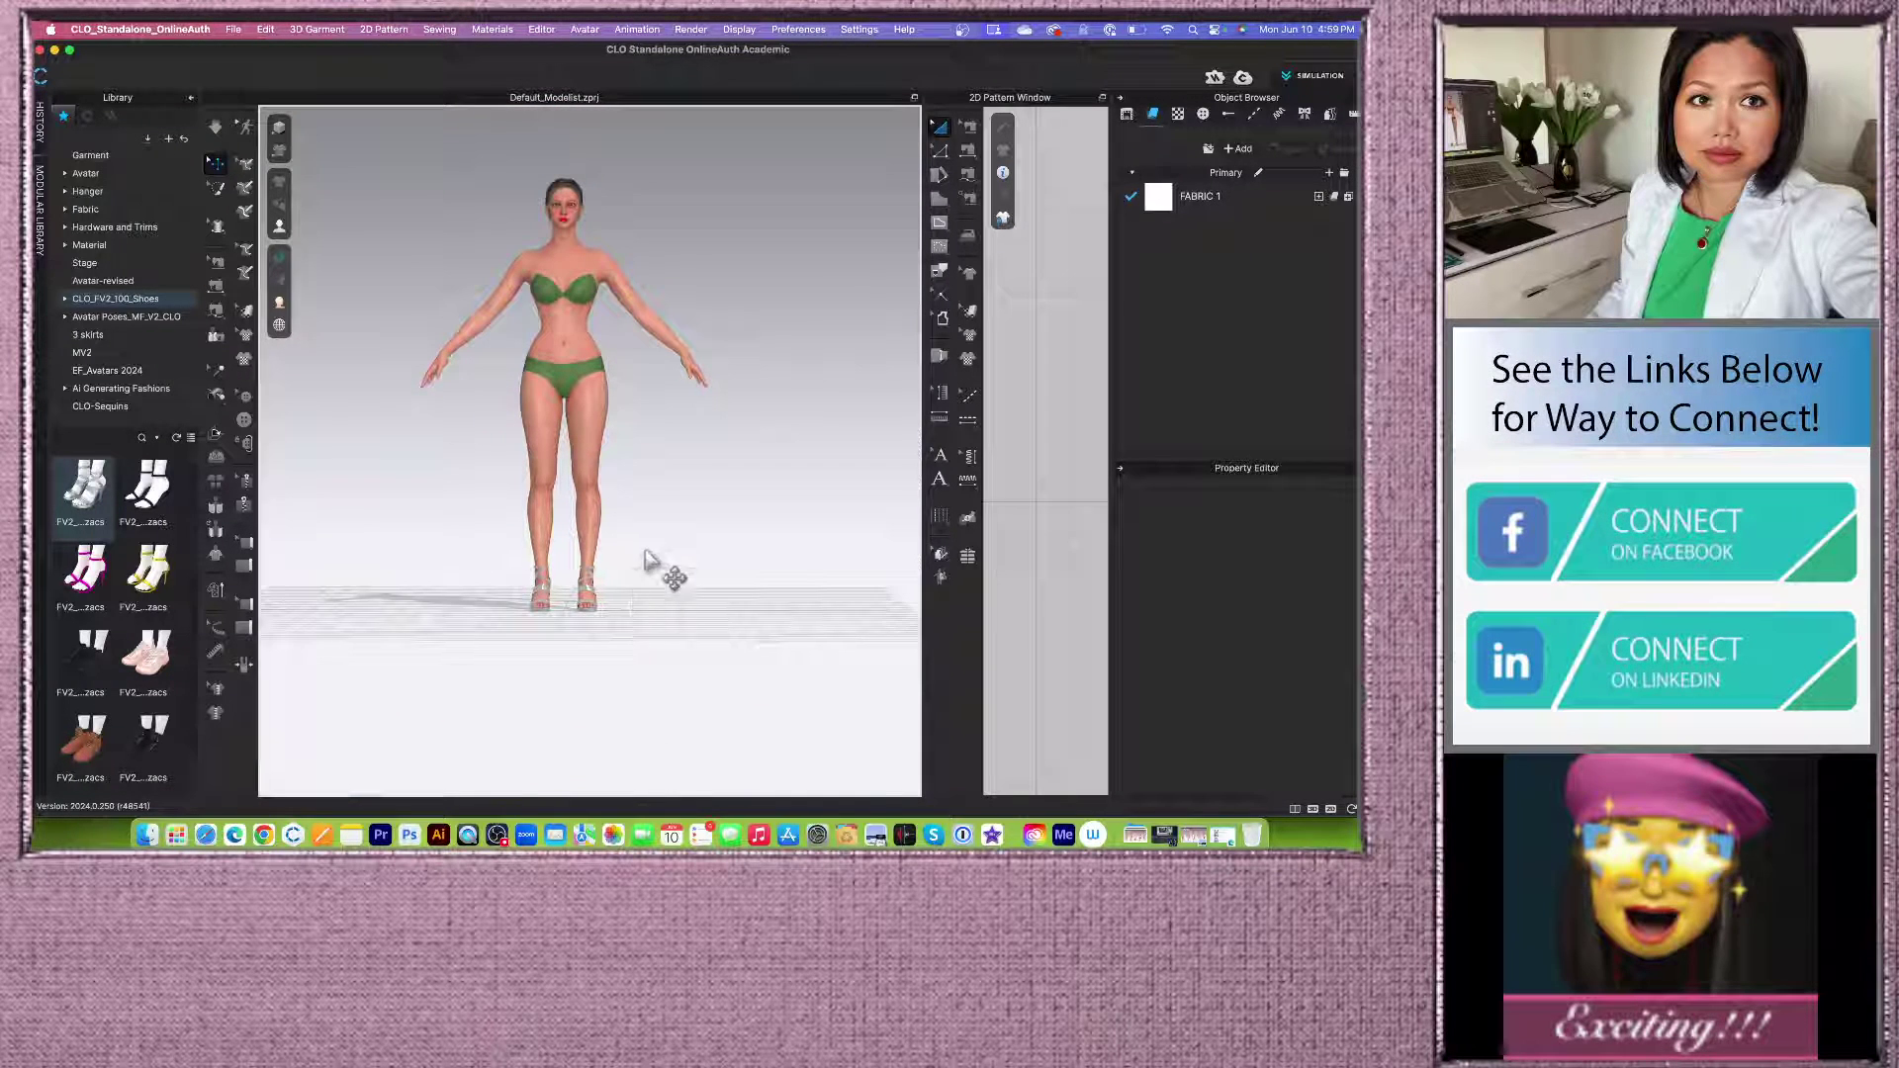
scroll(605, 259, up, 3)
scroll(606, 259, down, 3)
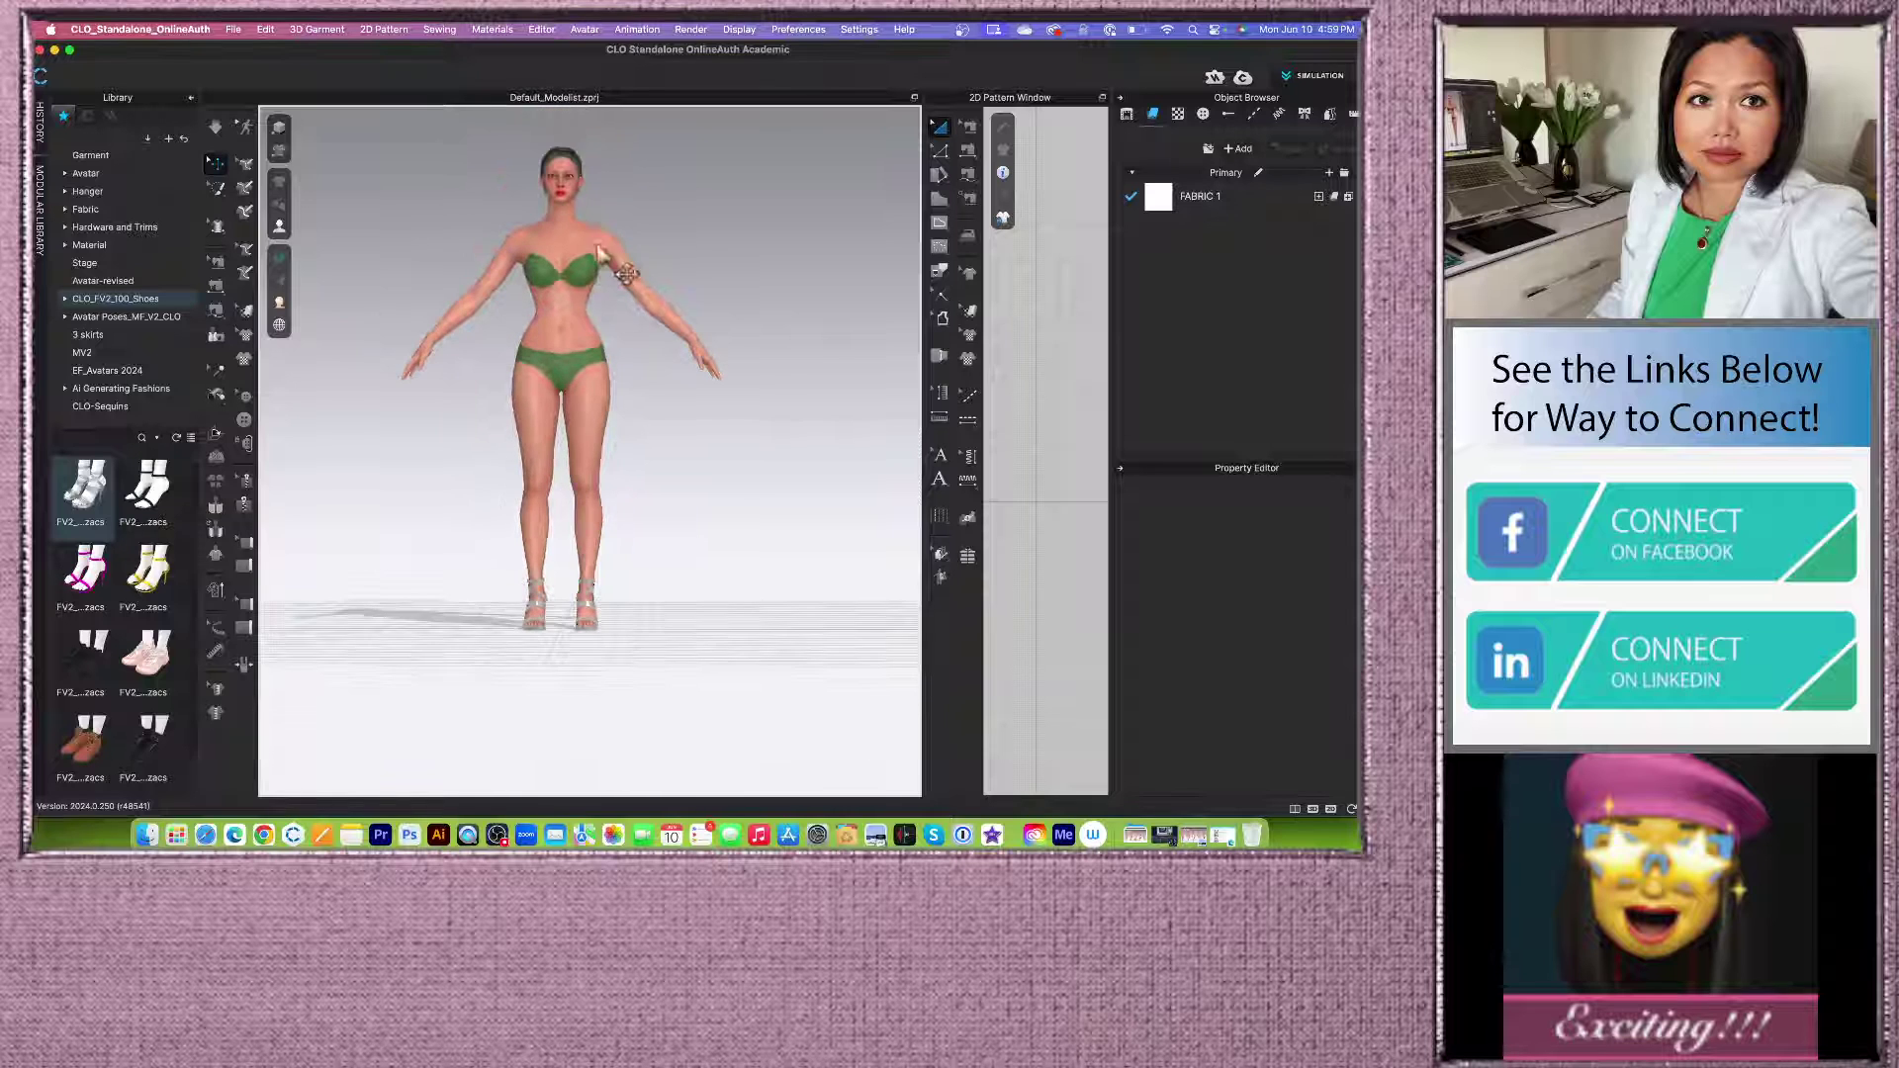
scroll(606, 369, up, 3)
scroll(606, 369, down, 3)
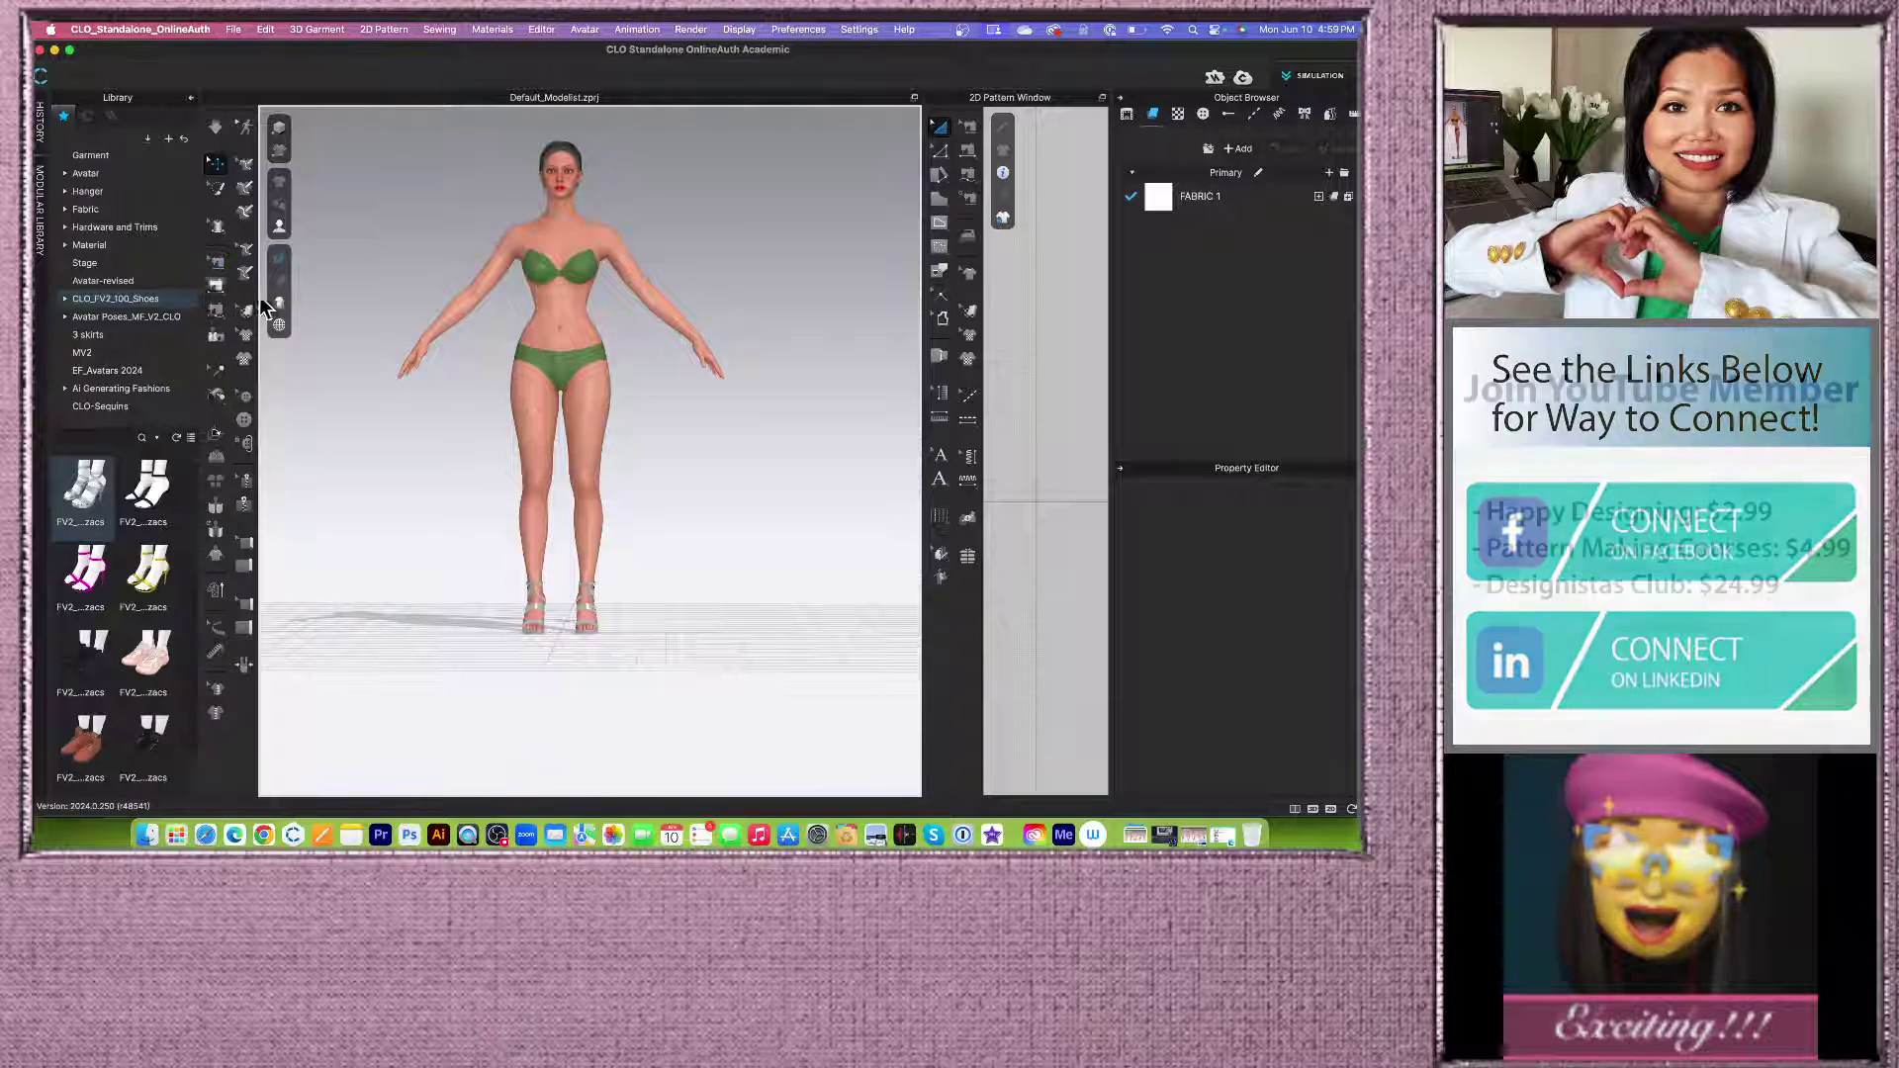
scroll(544, 314, down, 2)
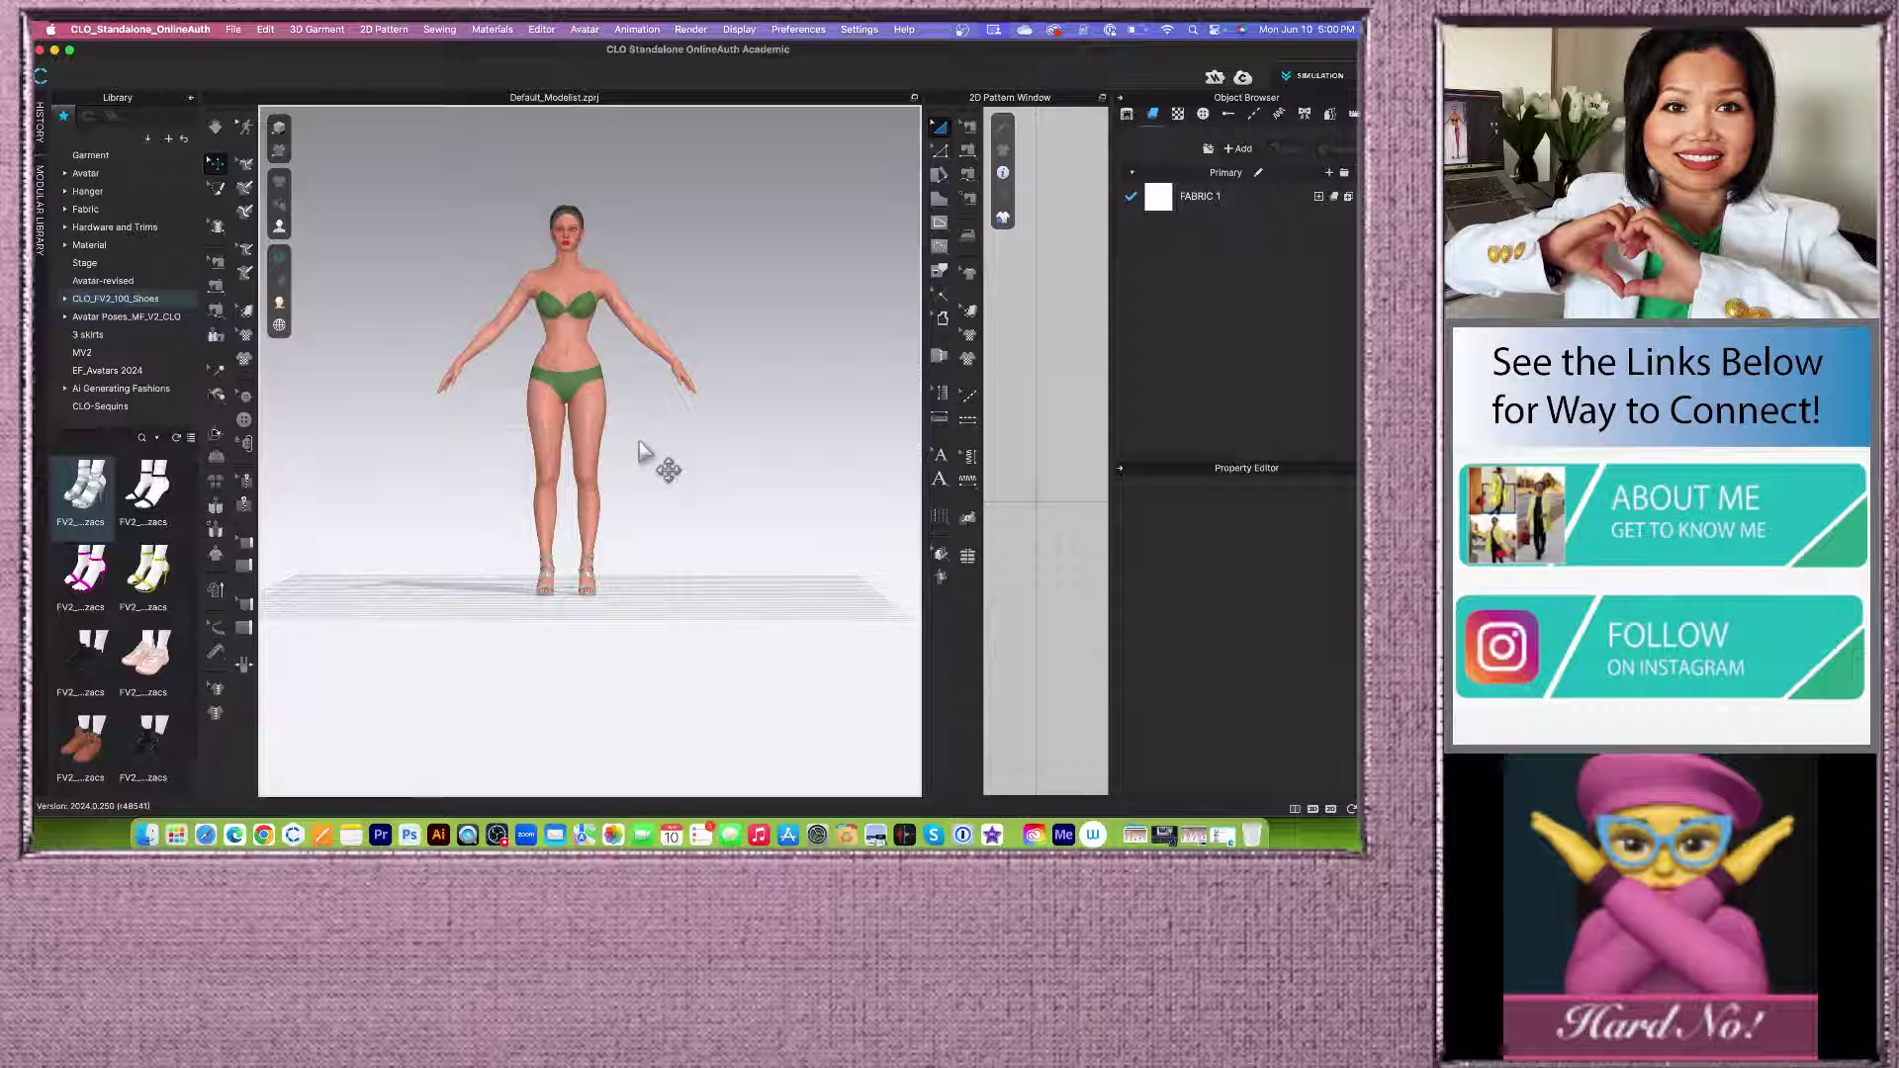
scroll(643, 455, up, 2)
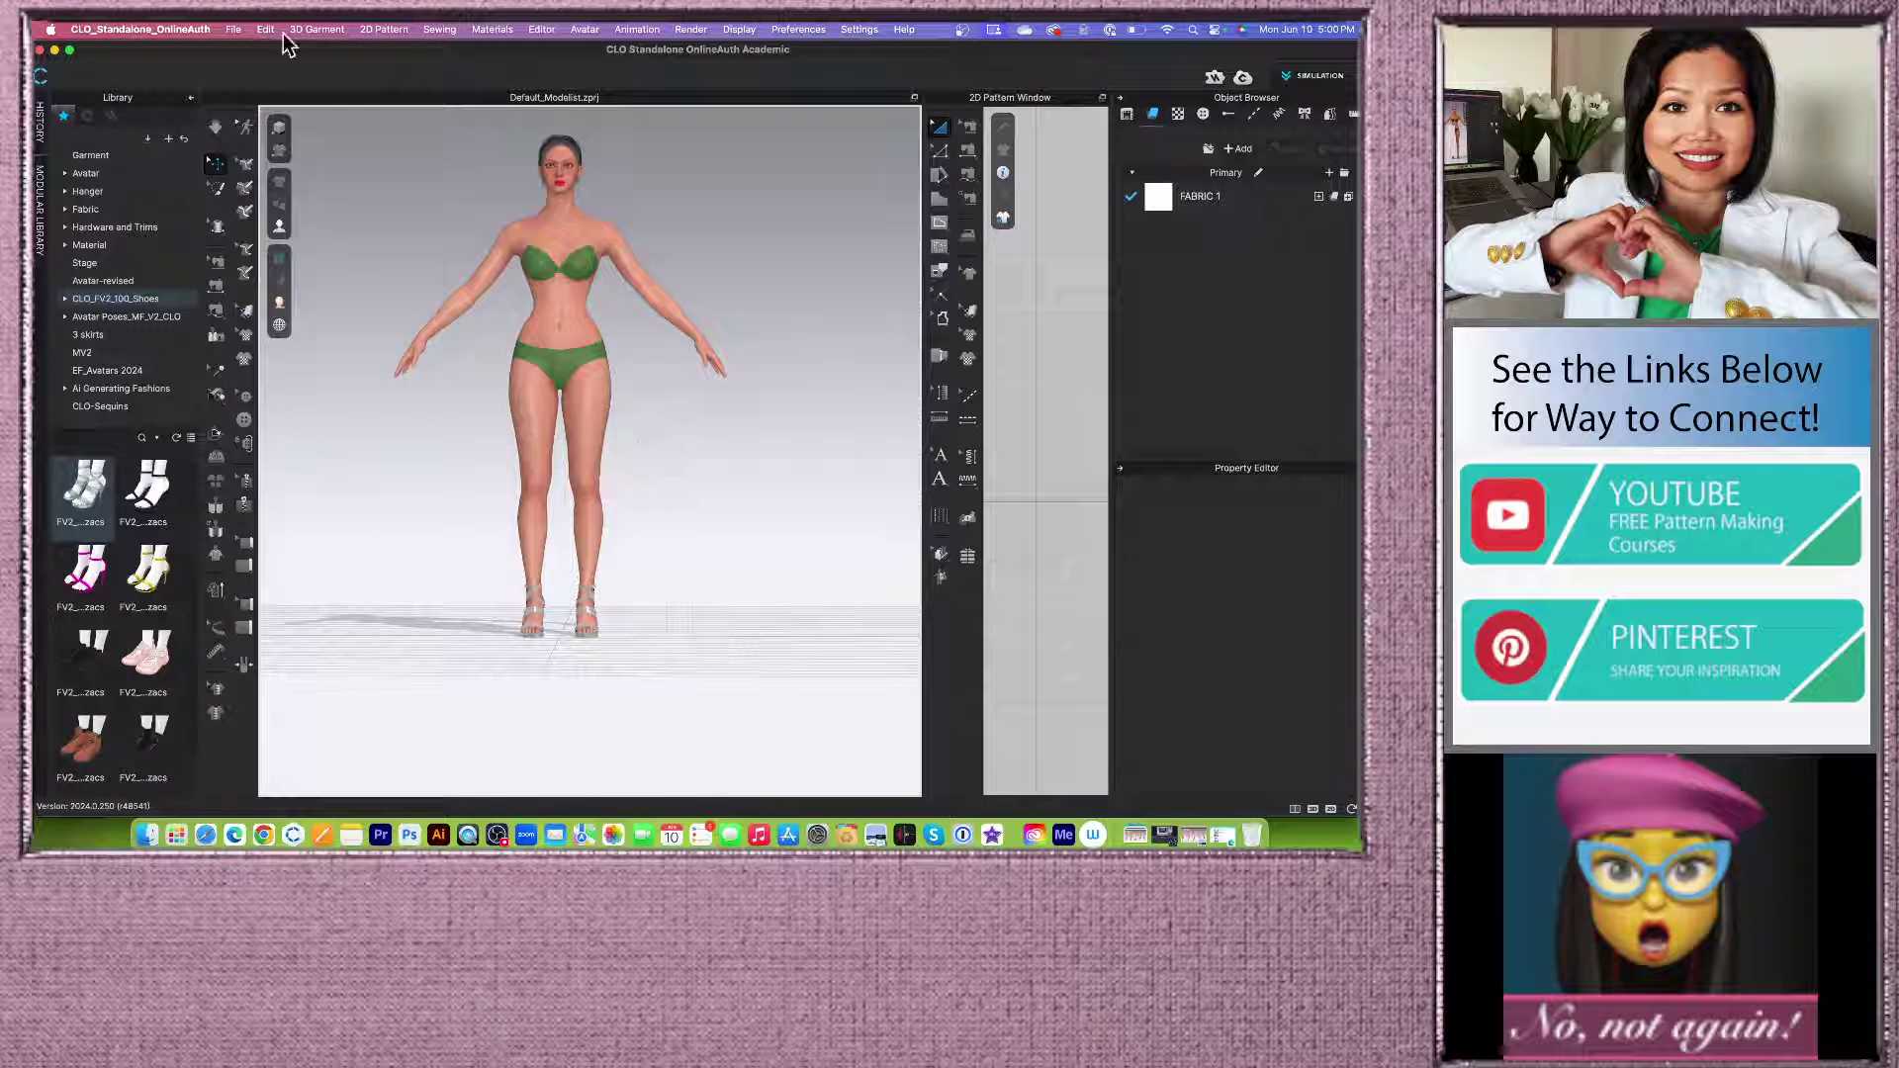
Step: Save the avatar as Green 50 cm_FV2_Mia.avt in the EF_Avatars 2024 folder
click(234, 30)
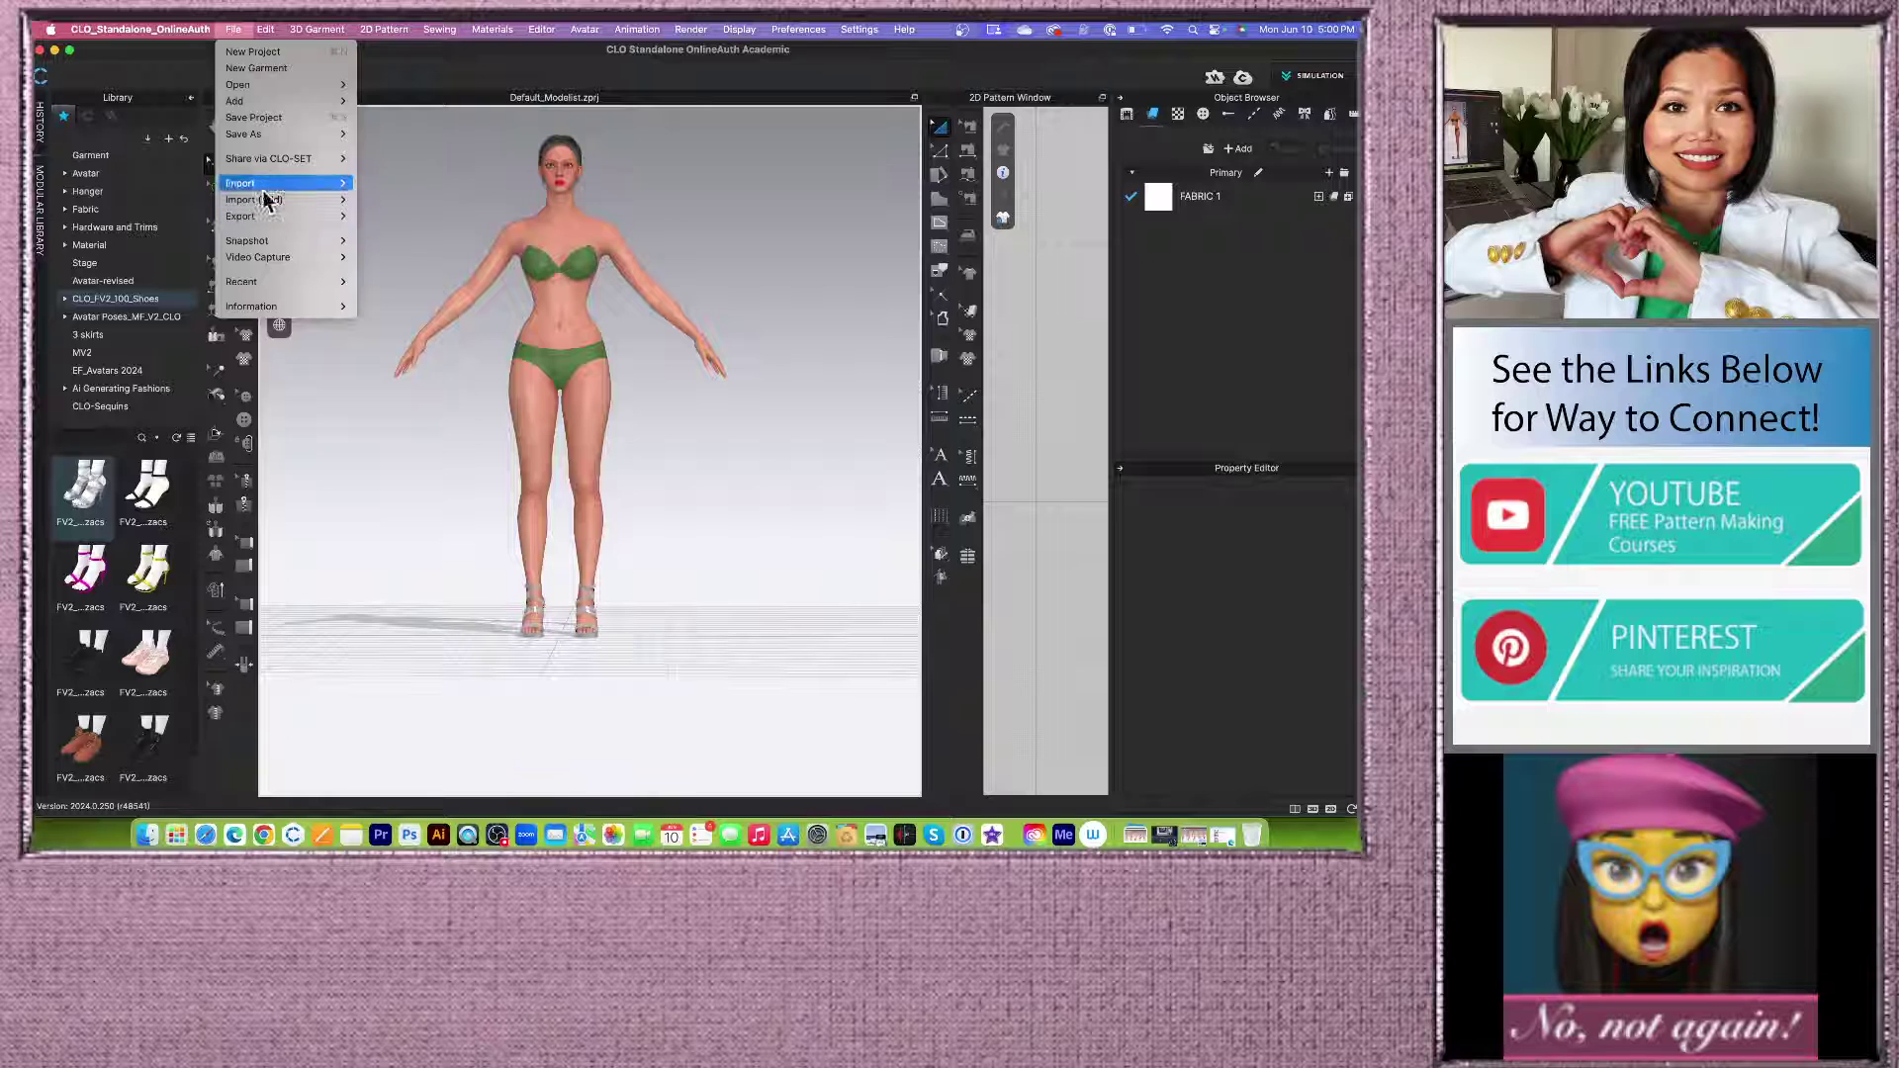
mouse_move(273, 136)
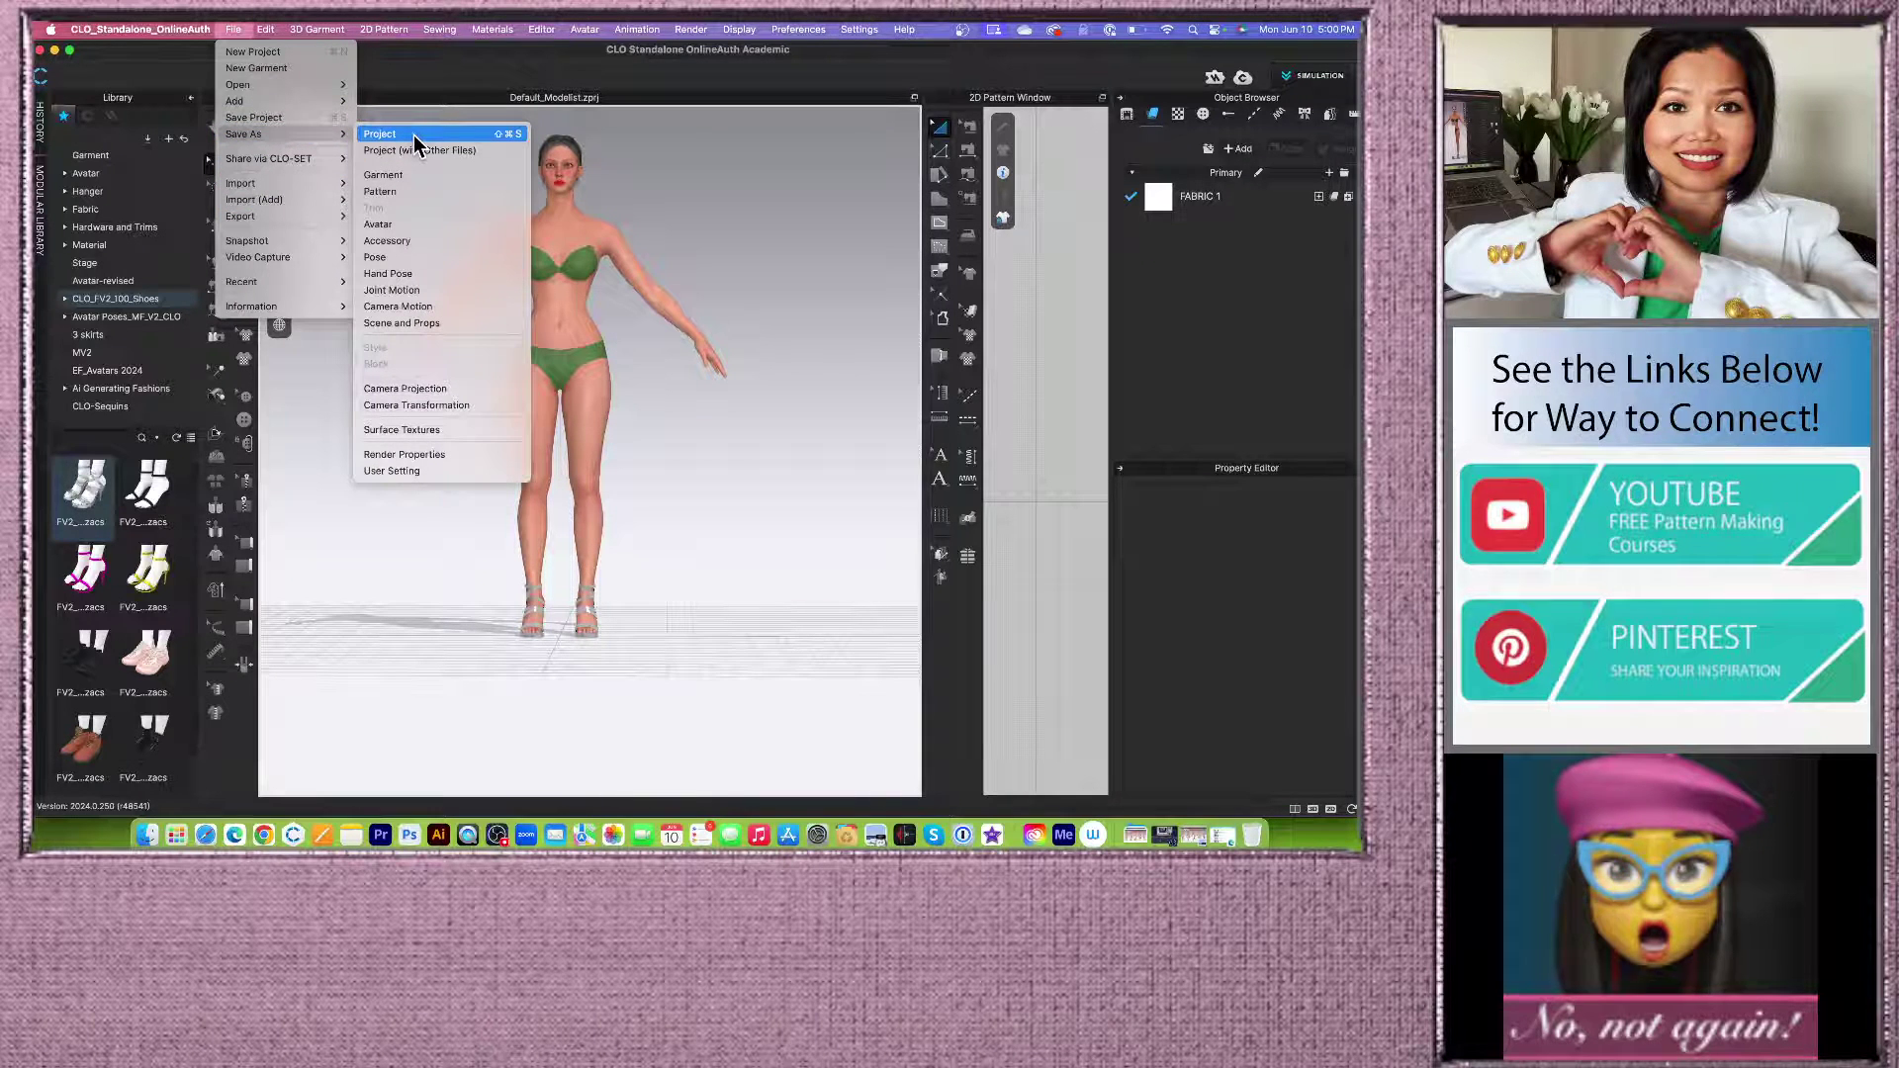
click(437, 227)
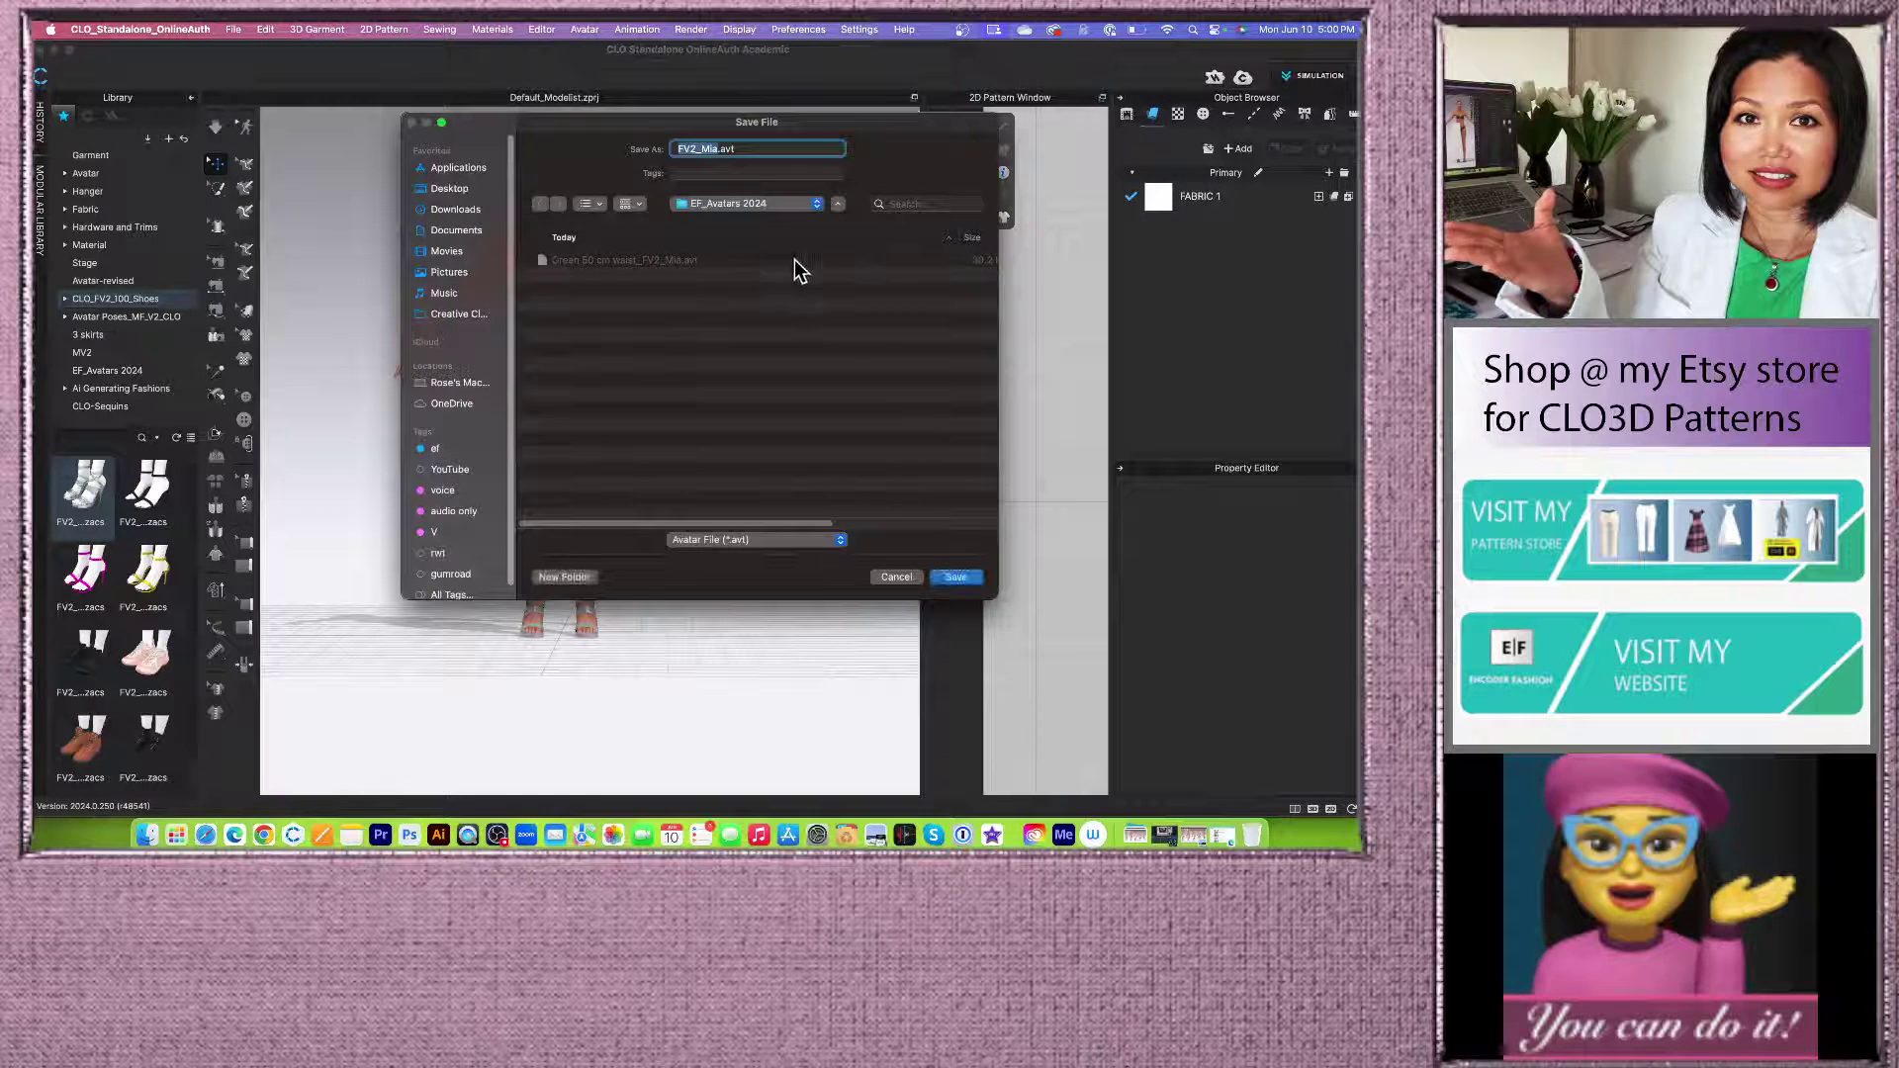
click(752, 149)
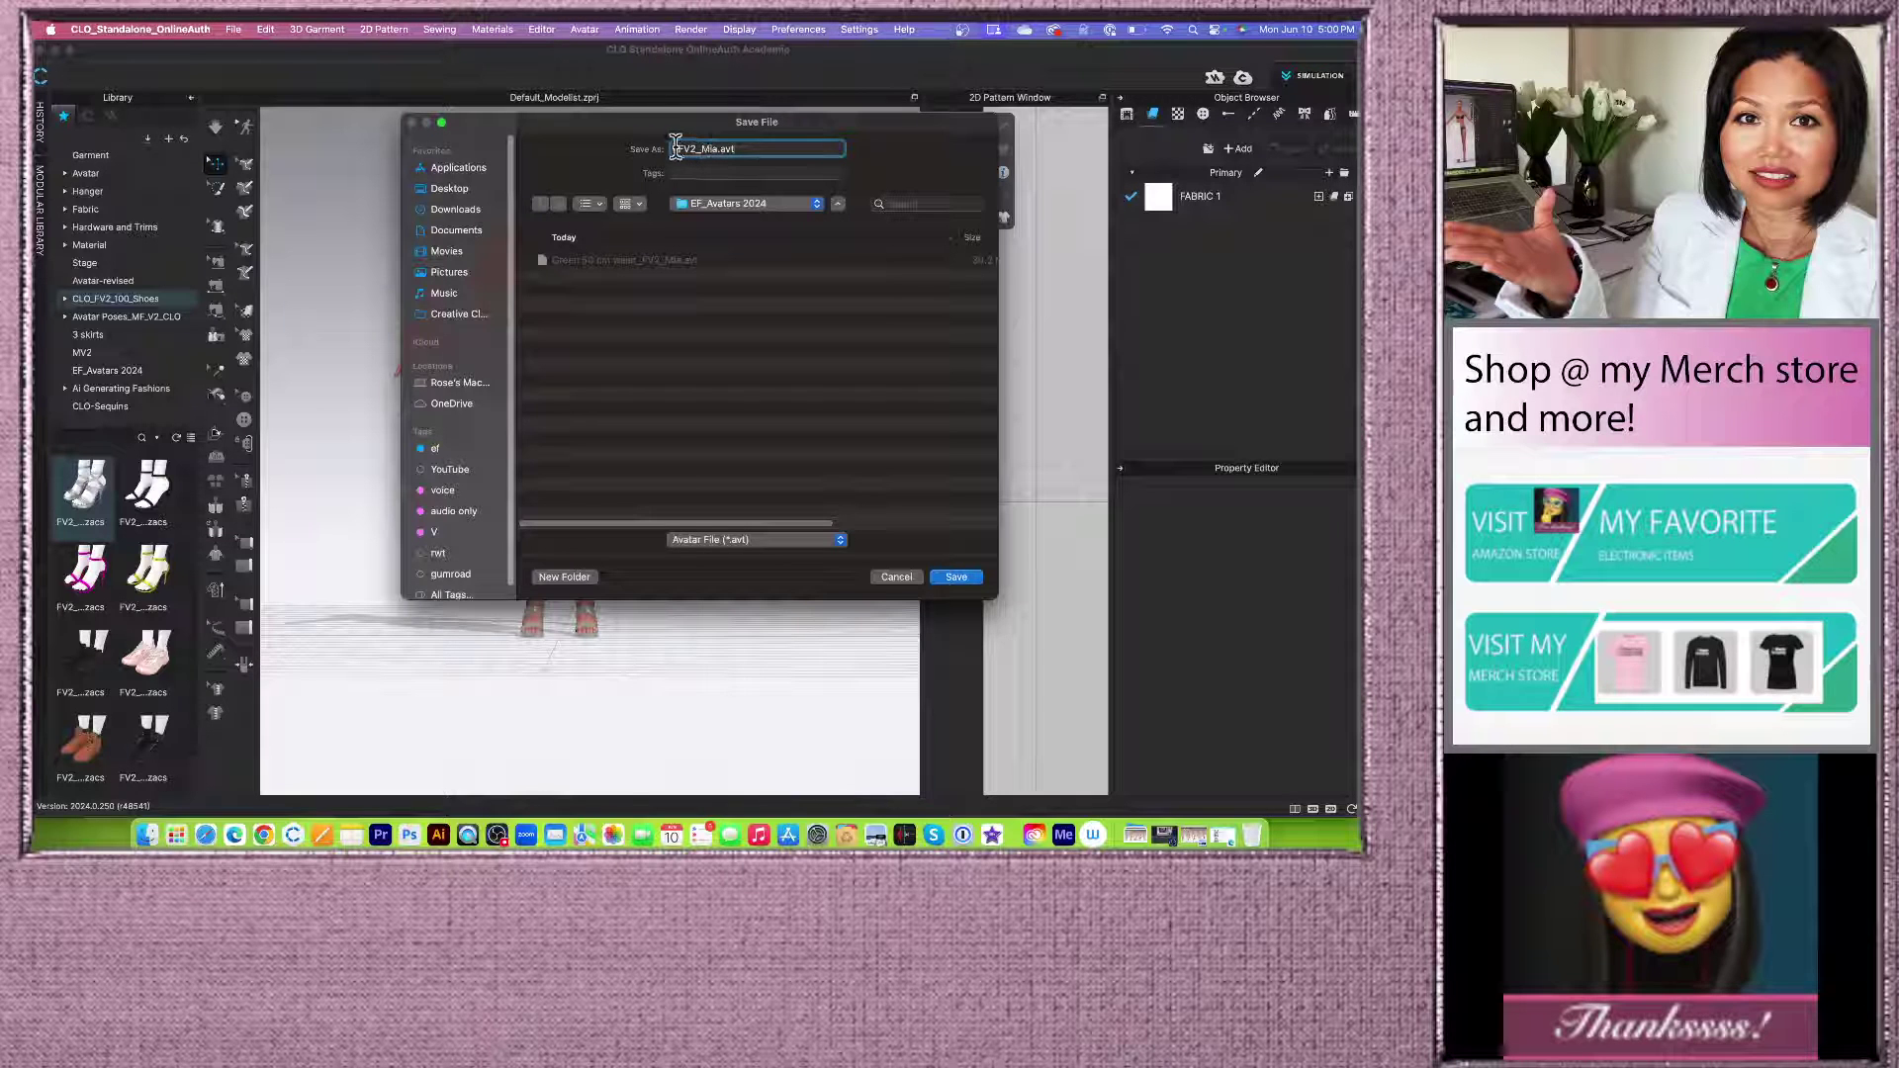
drag(675, 147, 754, 148)
click(753, 147)
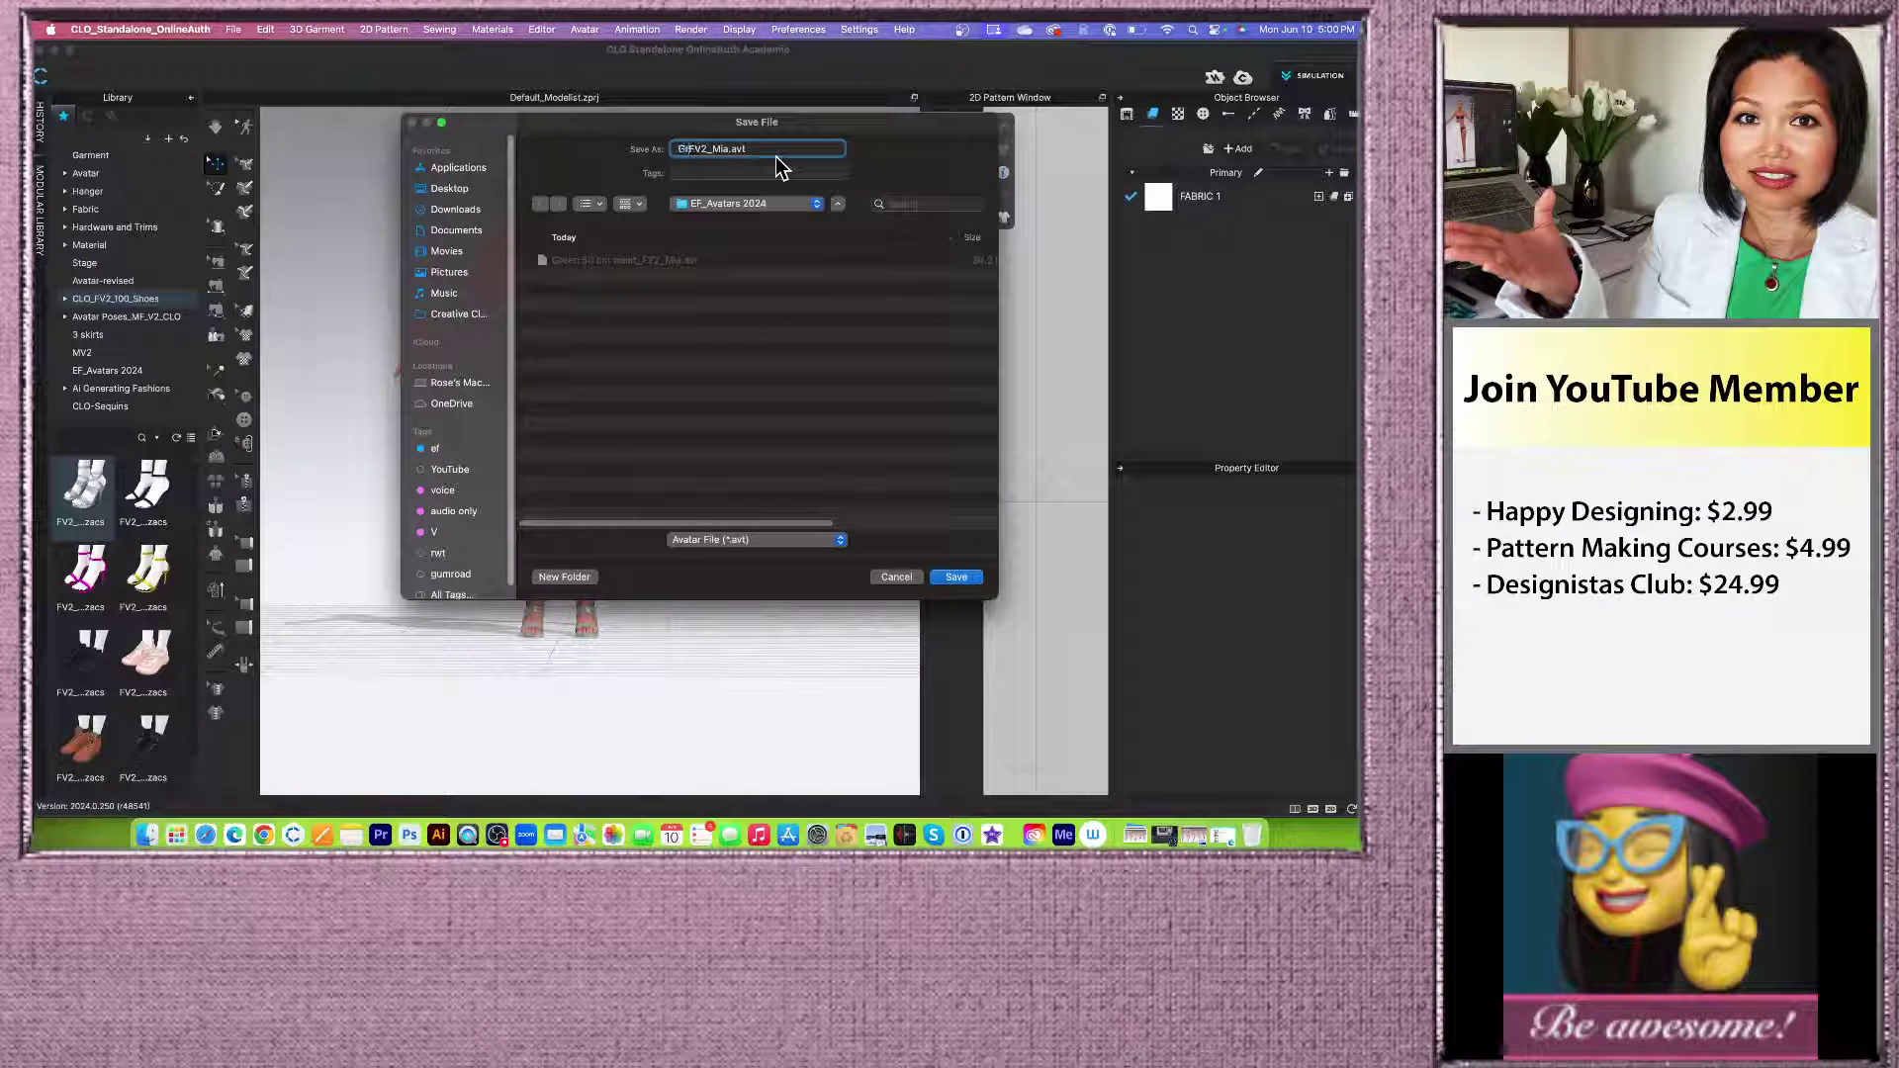
text(n )
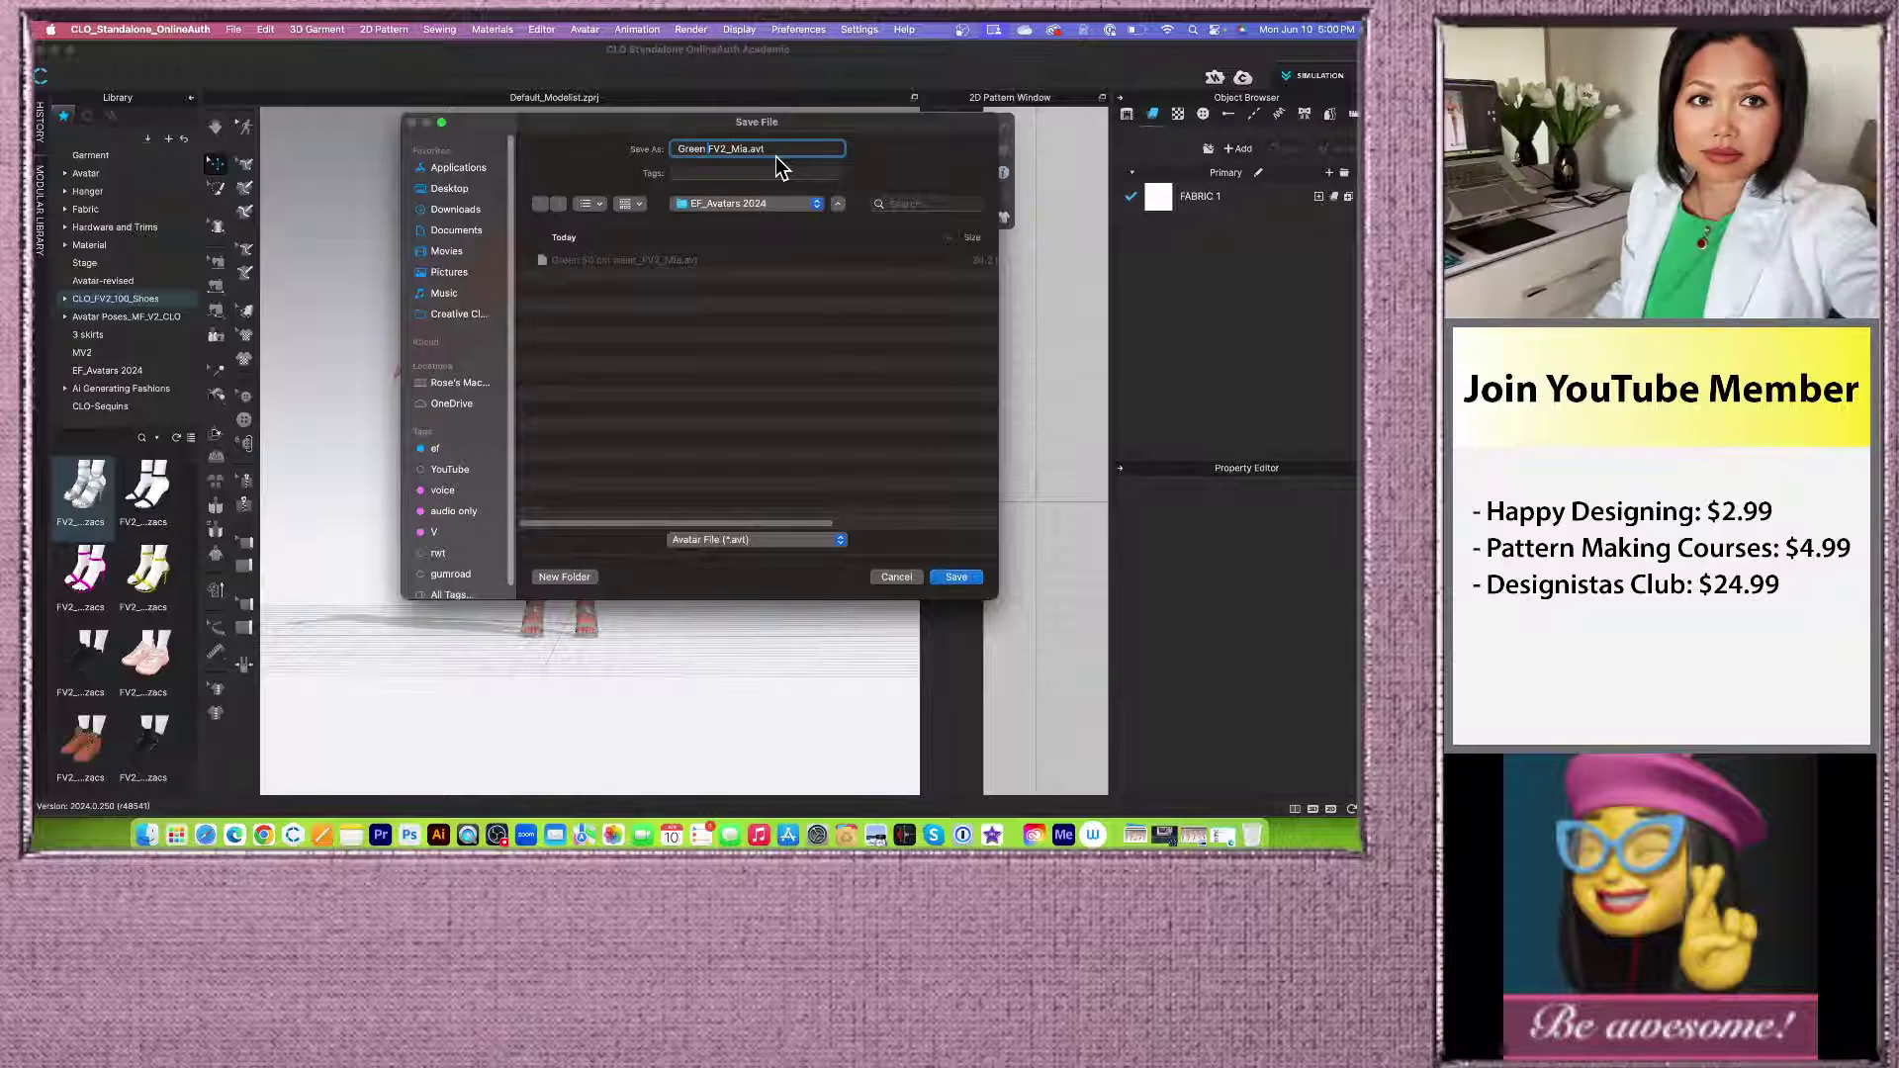
text(50 cm_)
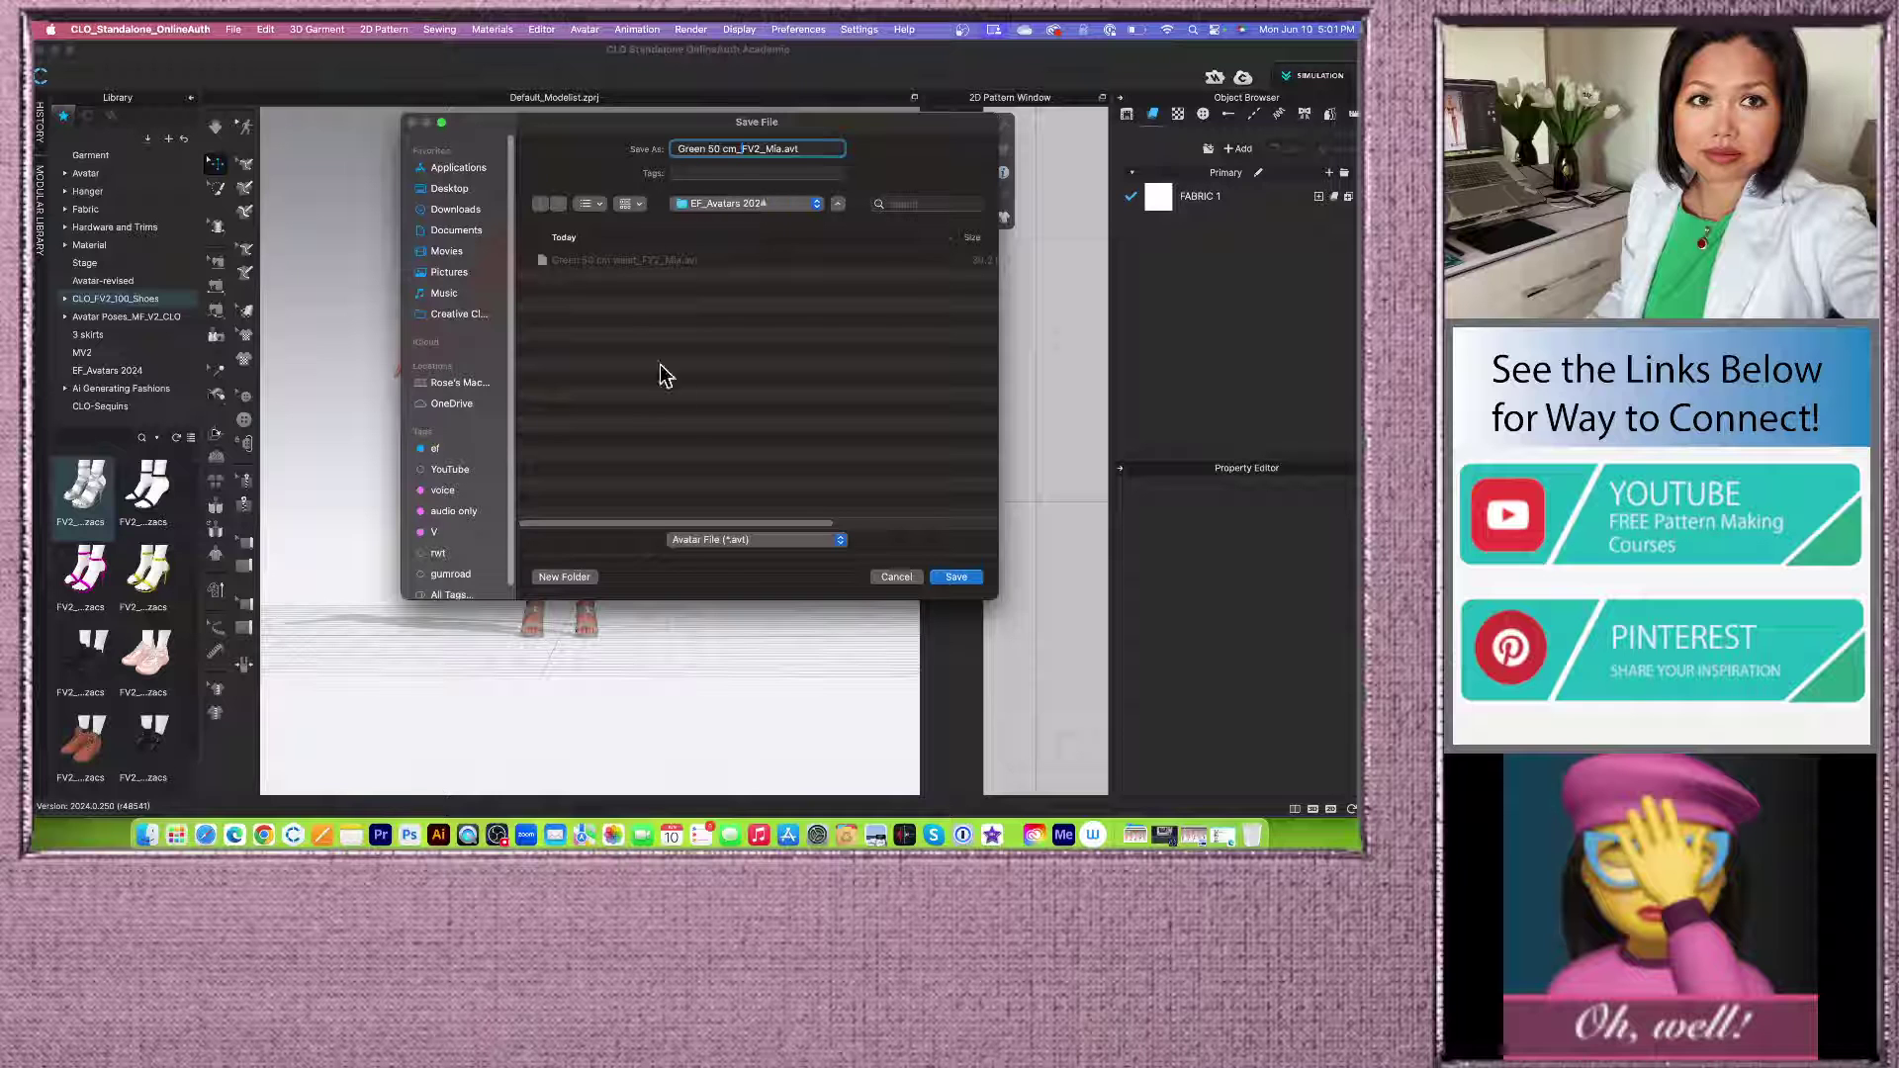
click(956, 579)
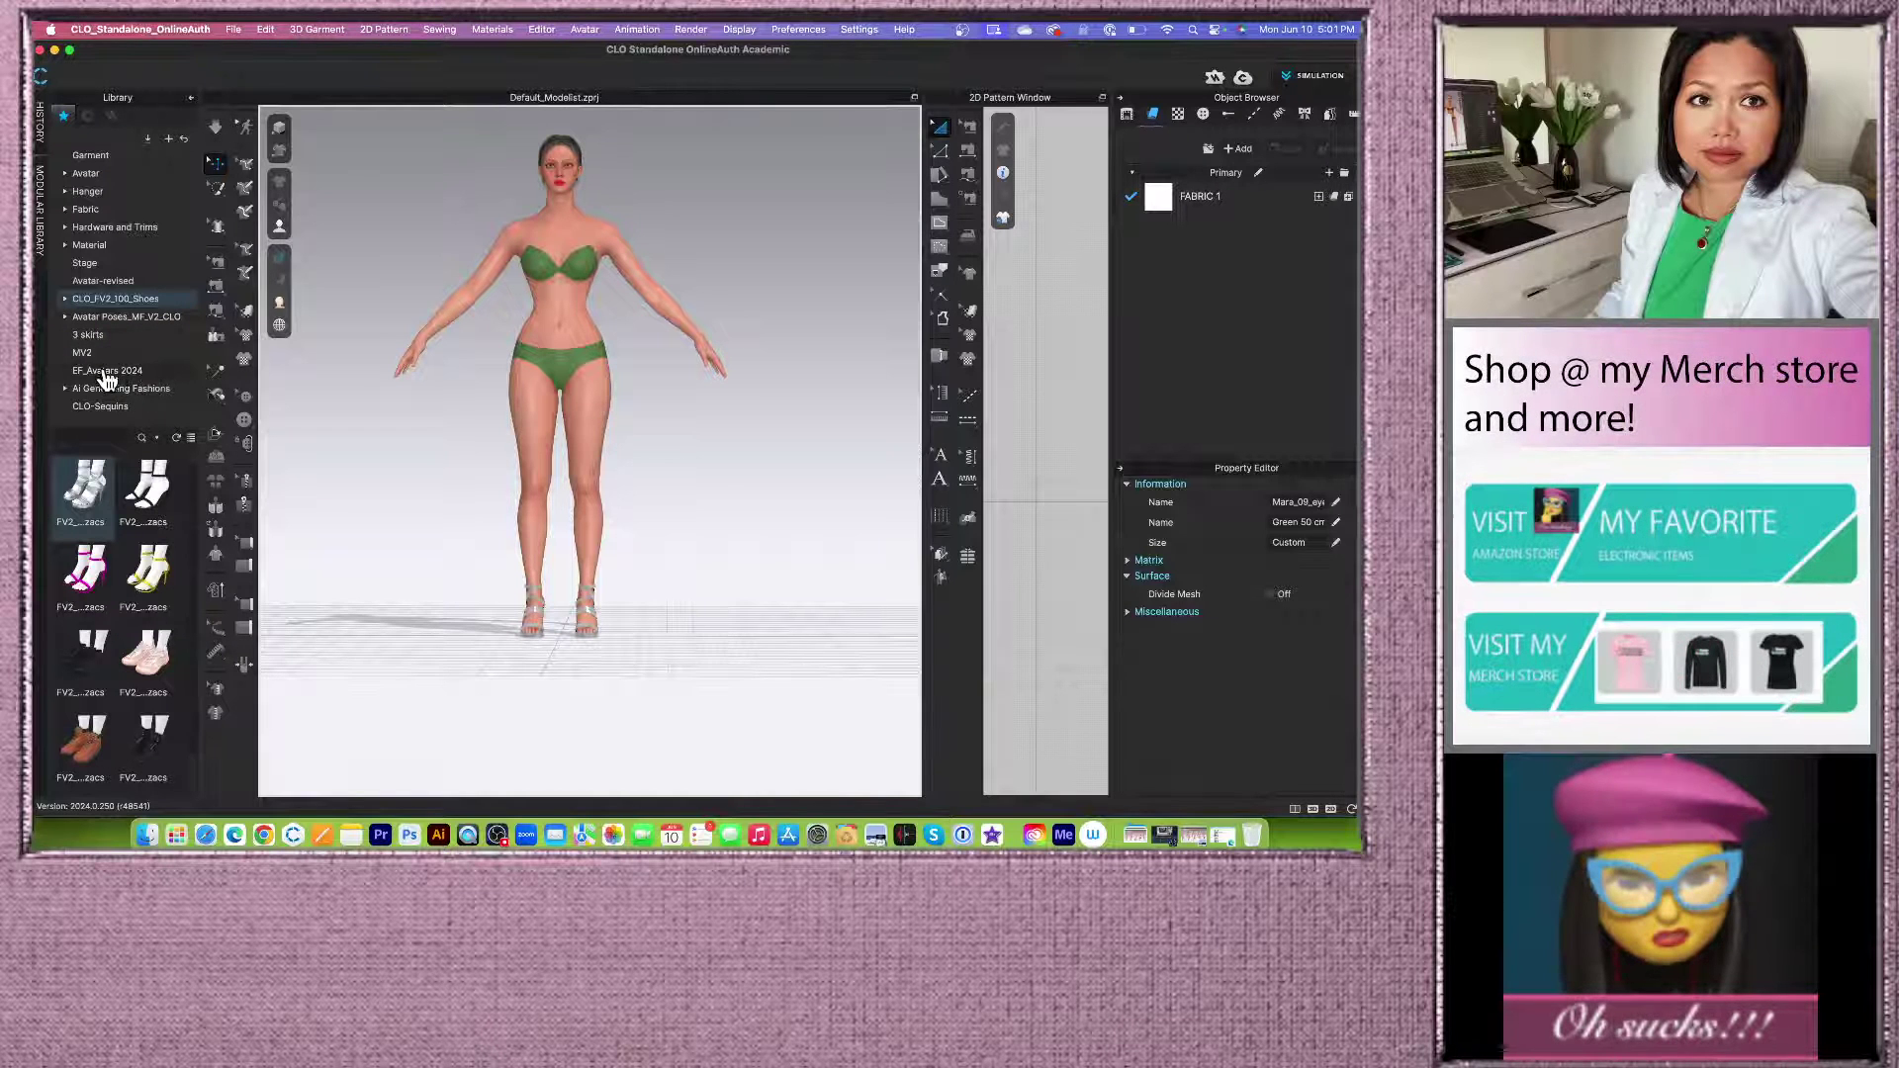
Step: Preview both saved avatar files in the EF_Avatars 2024 library folder and inspect the properties of the avatar's body
click(161, 373)
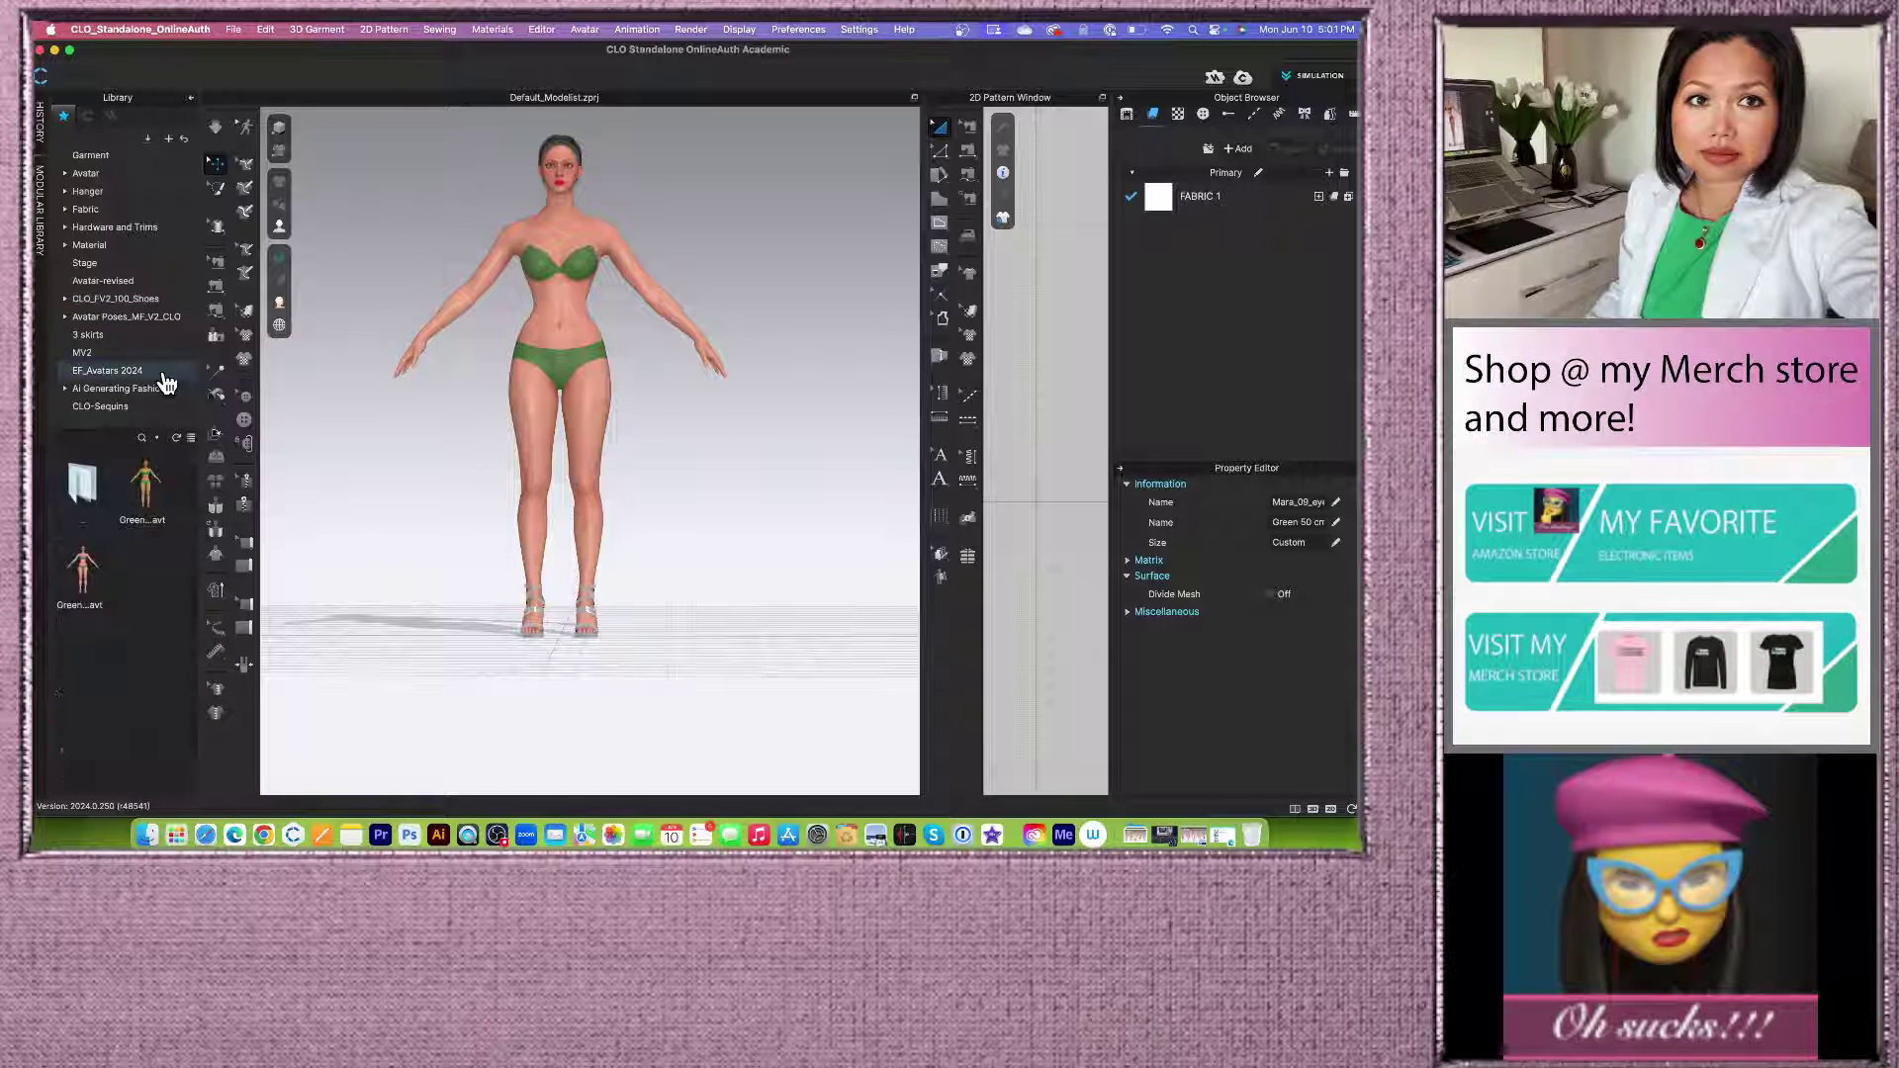
click(146, 521)
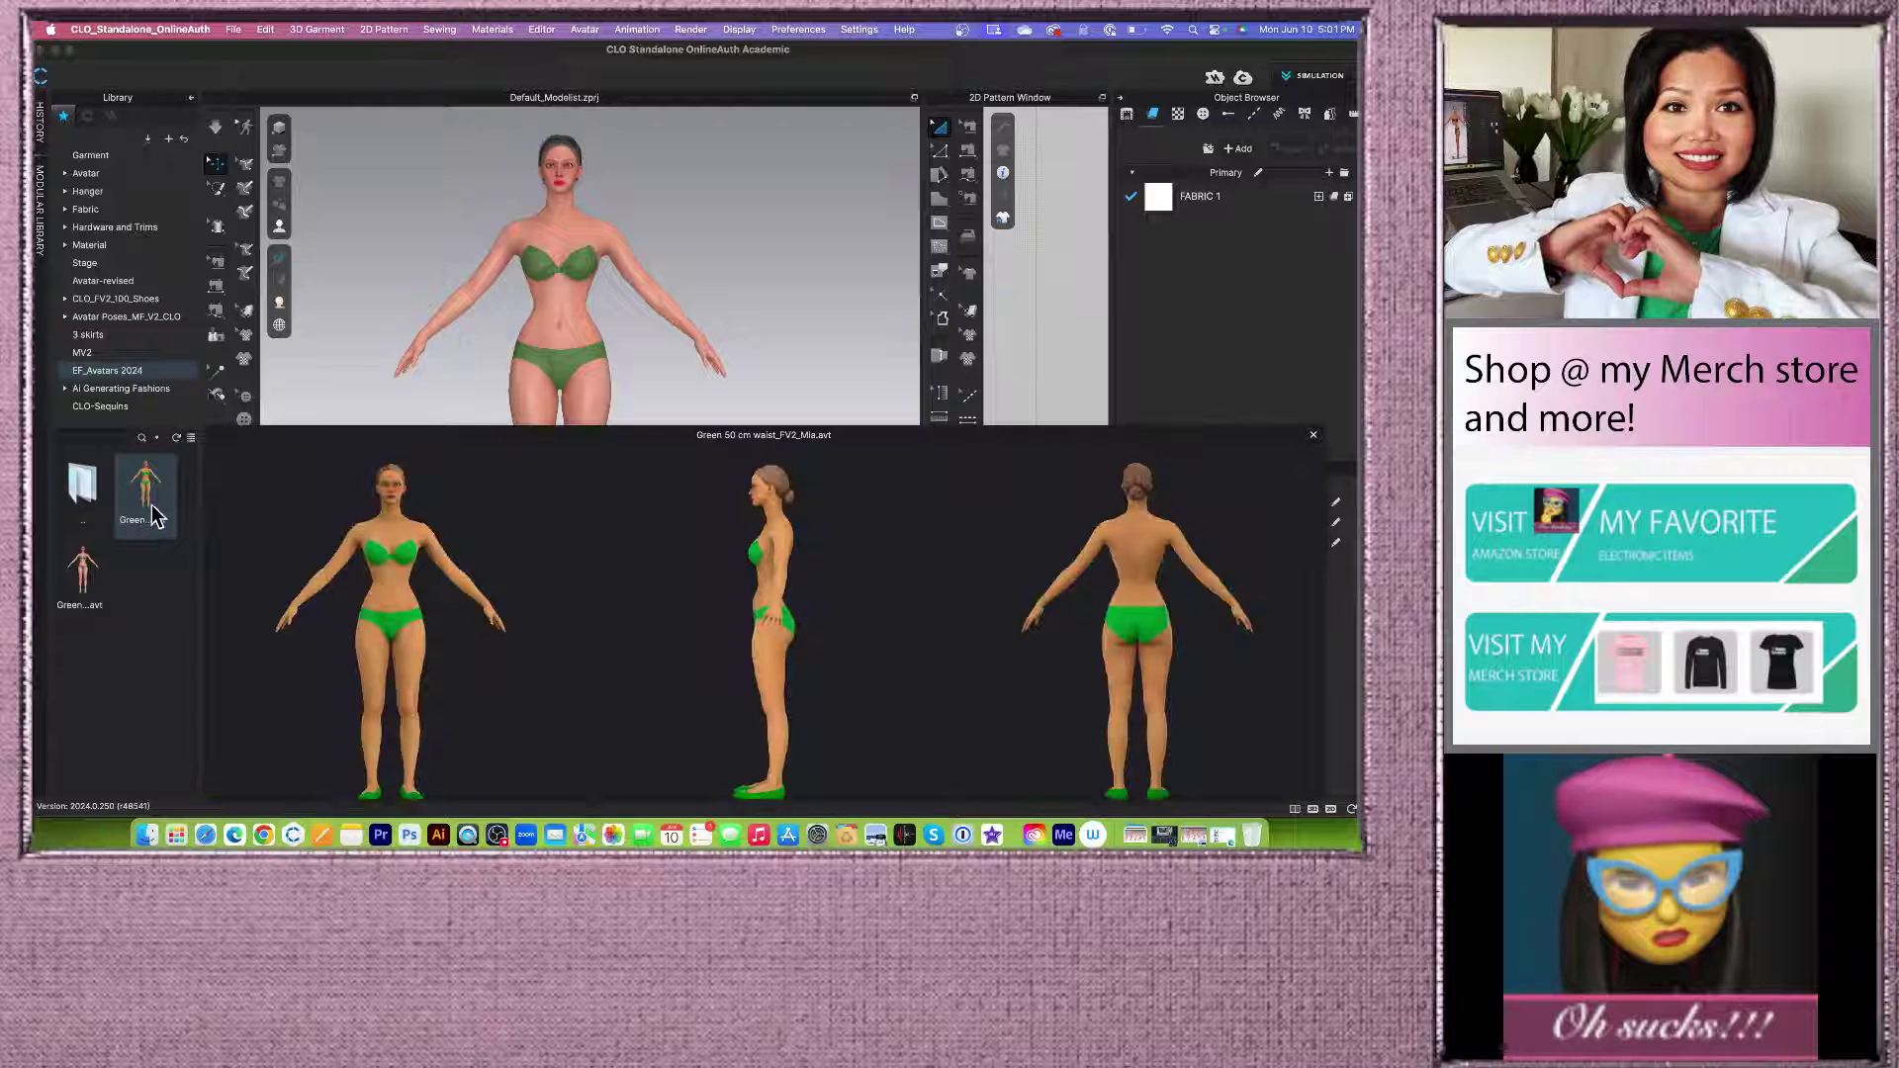
click(87, 576)
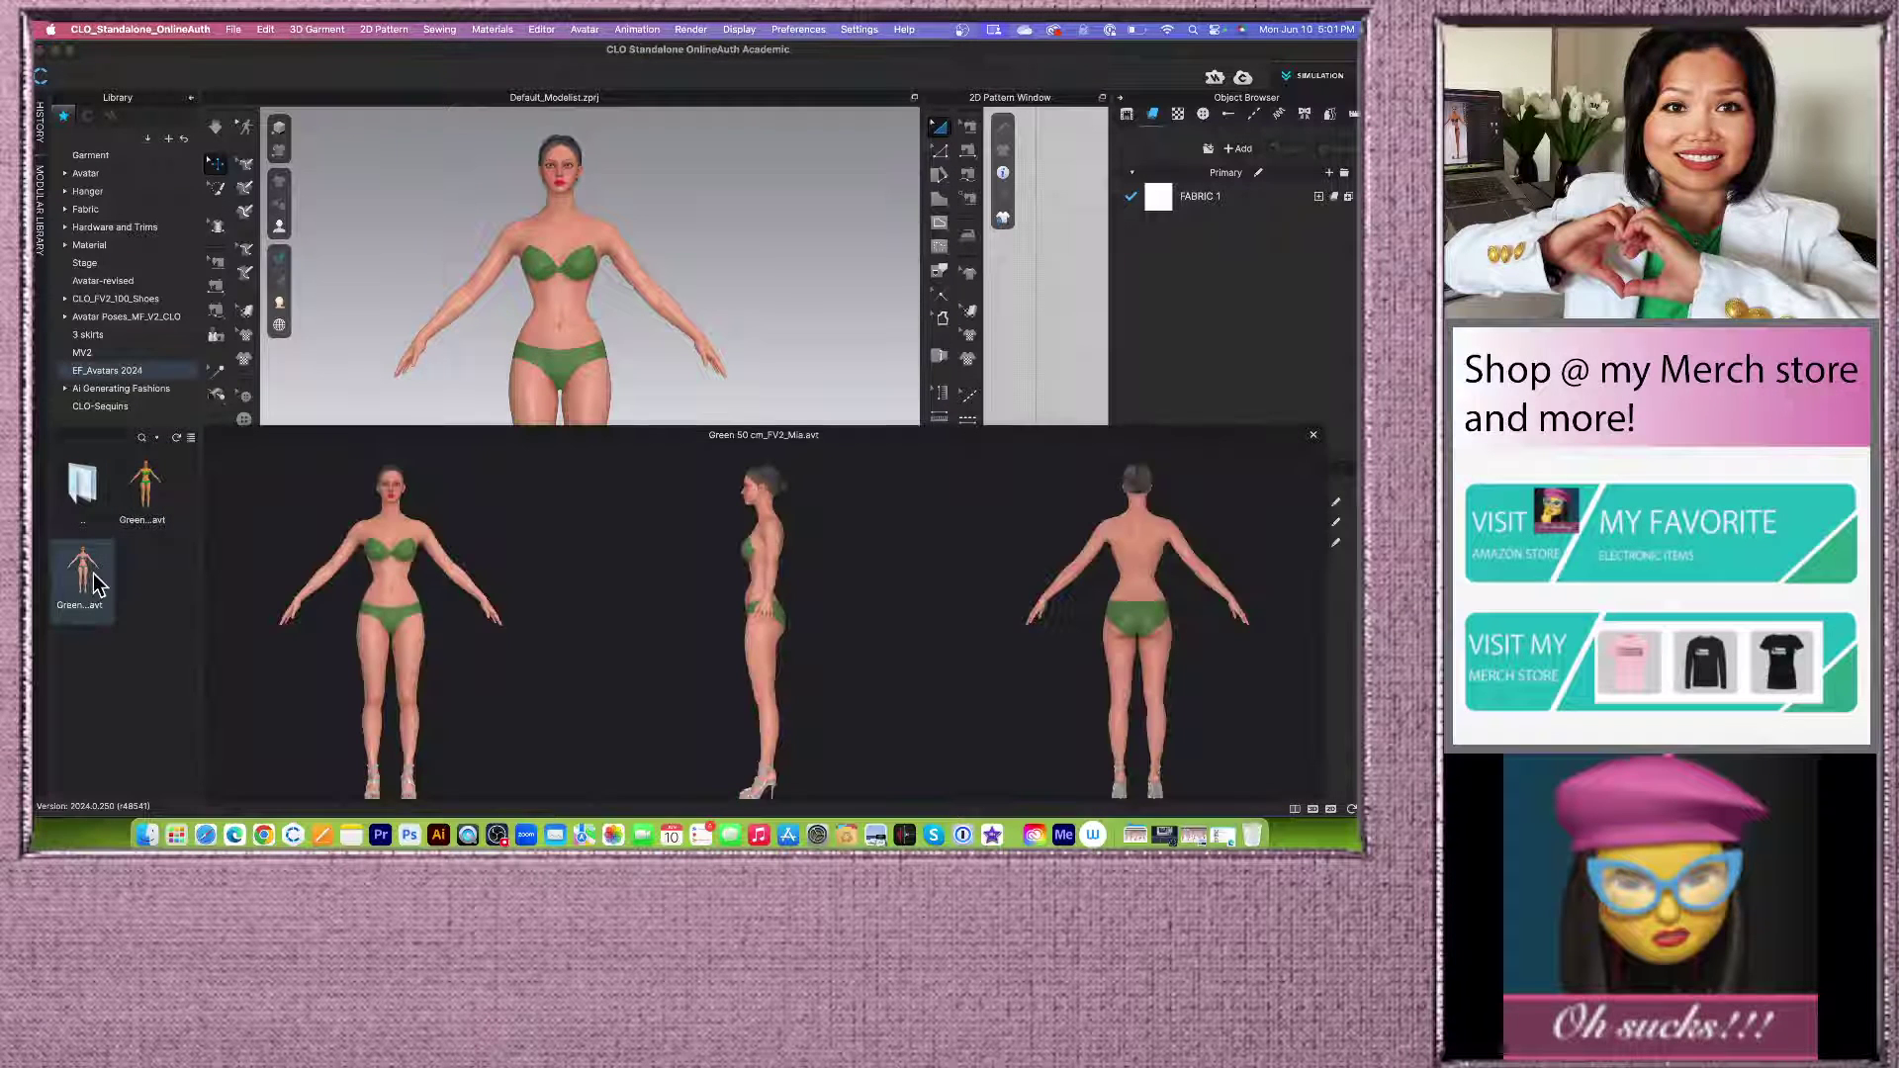
drag(96, 584, 440, 420)
scroll(557, 362, up, 2)
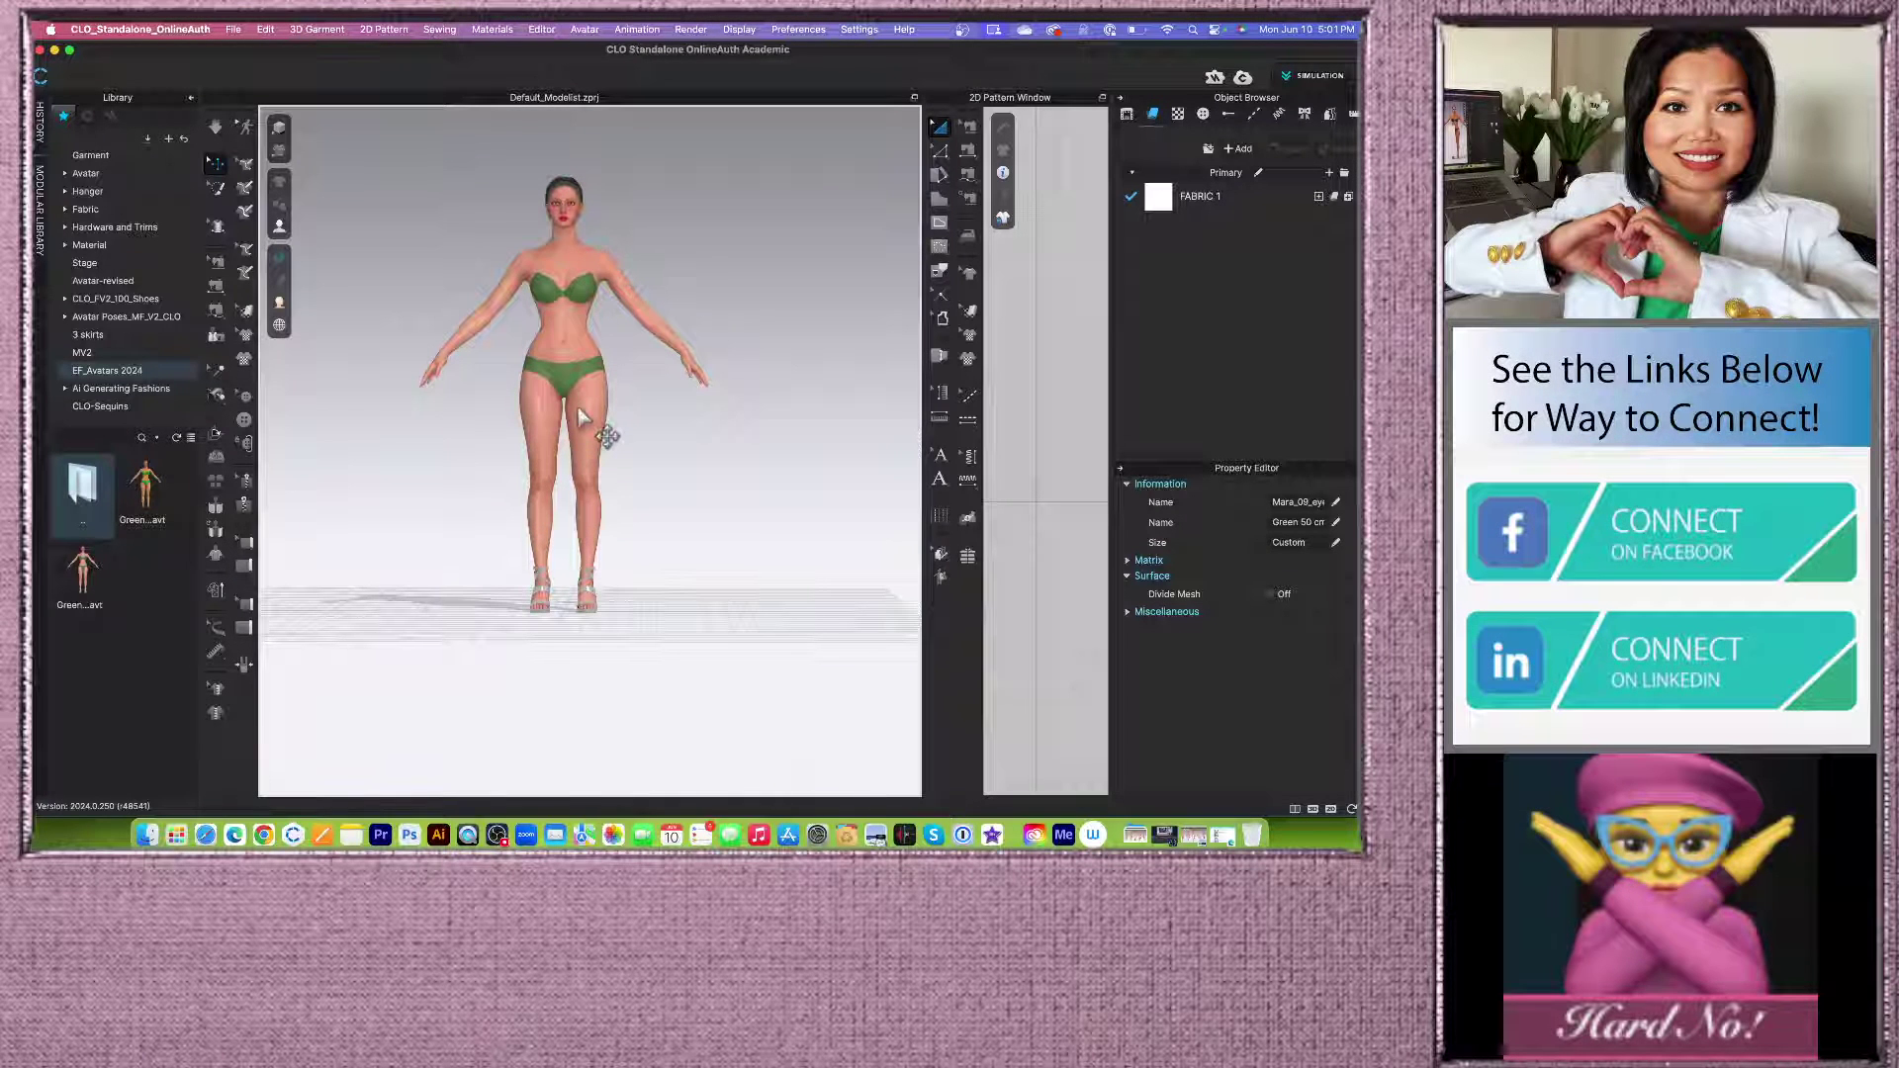
click(577, 348)
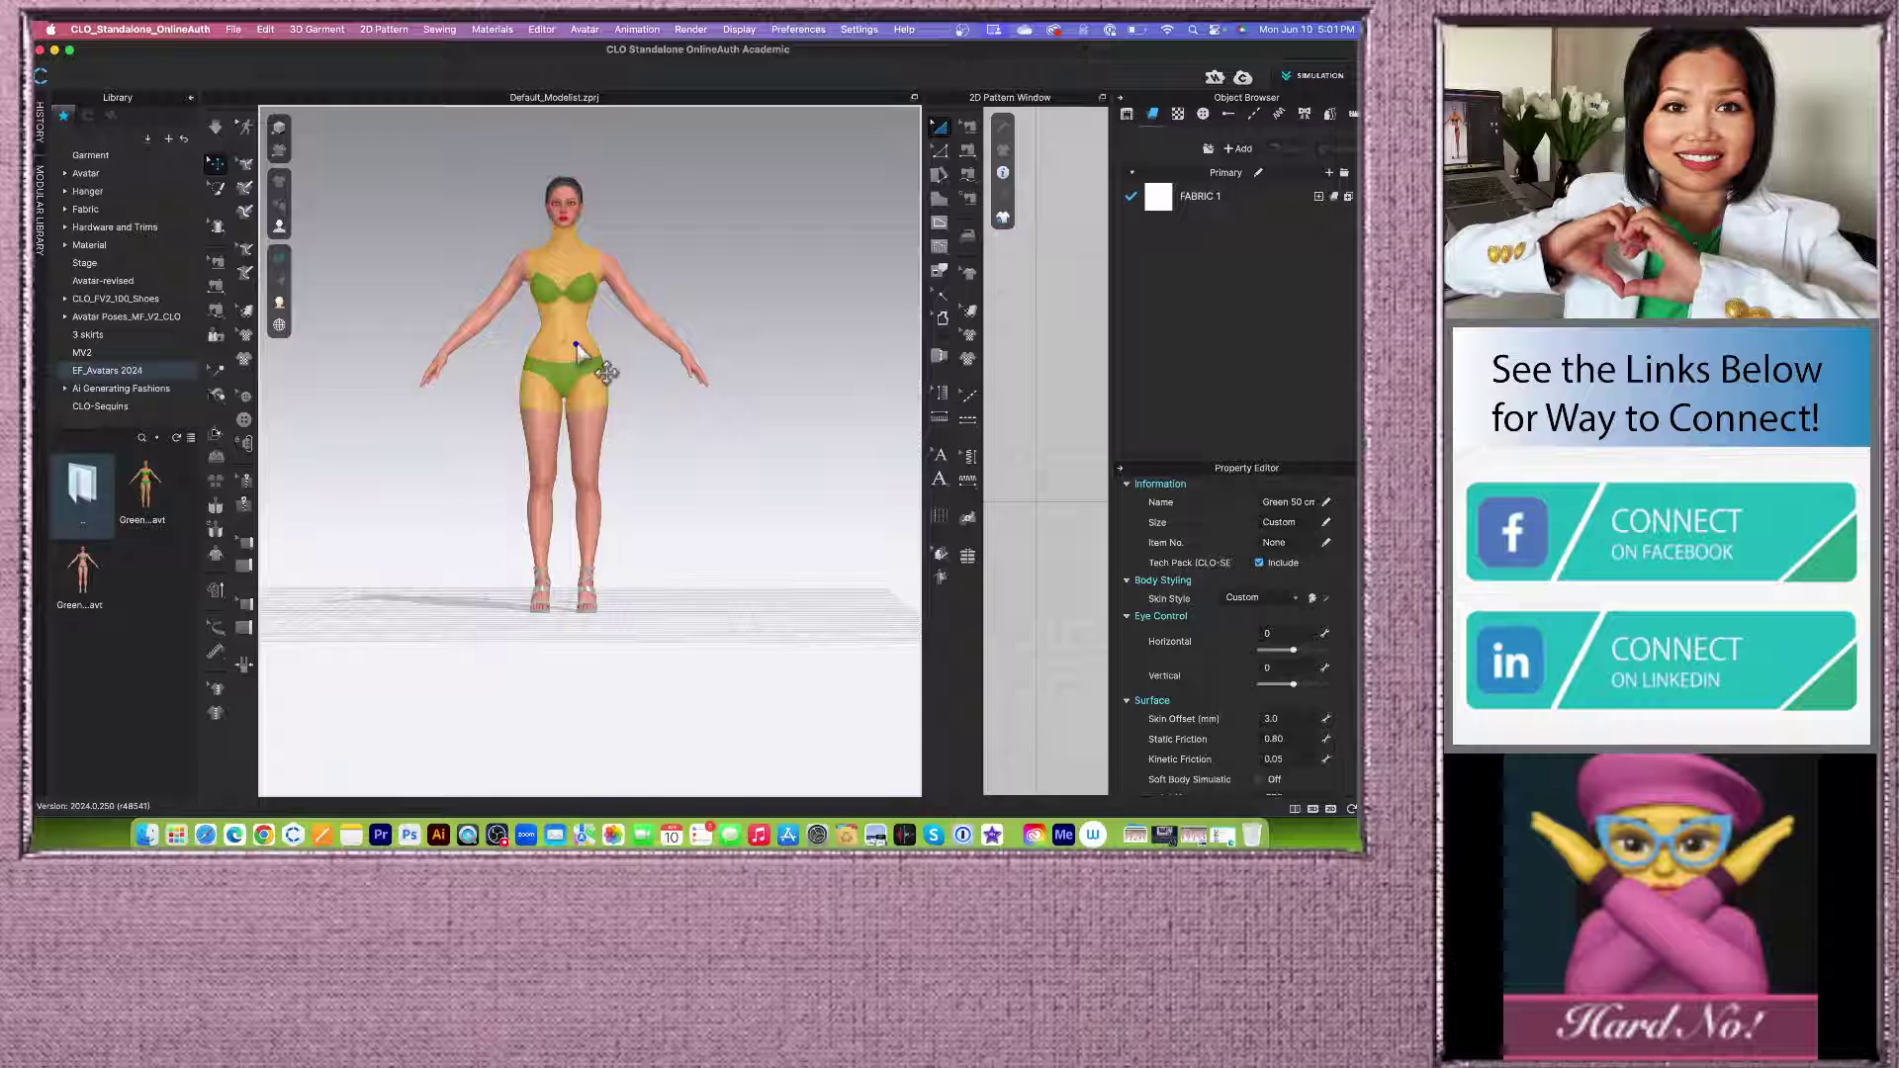
click(475, 453)
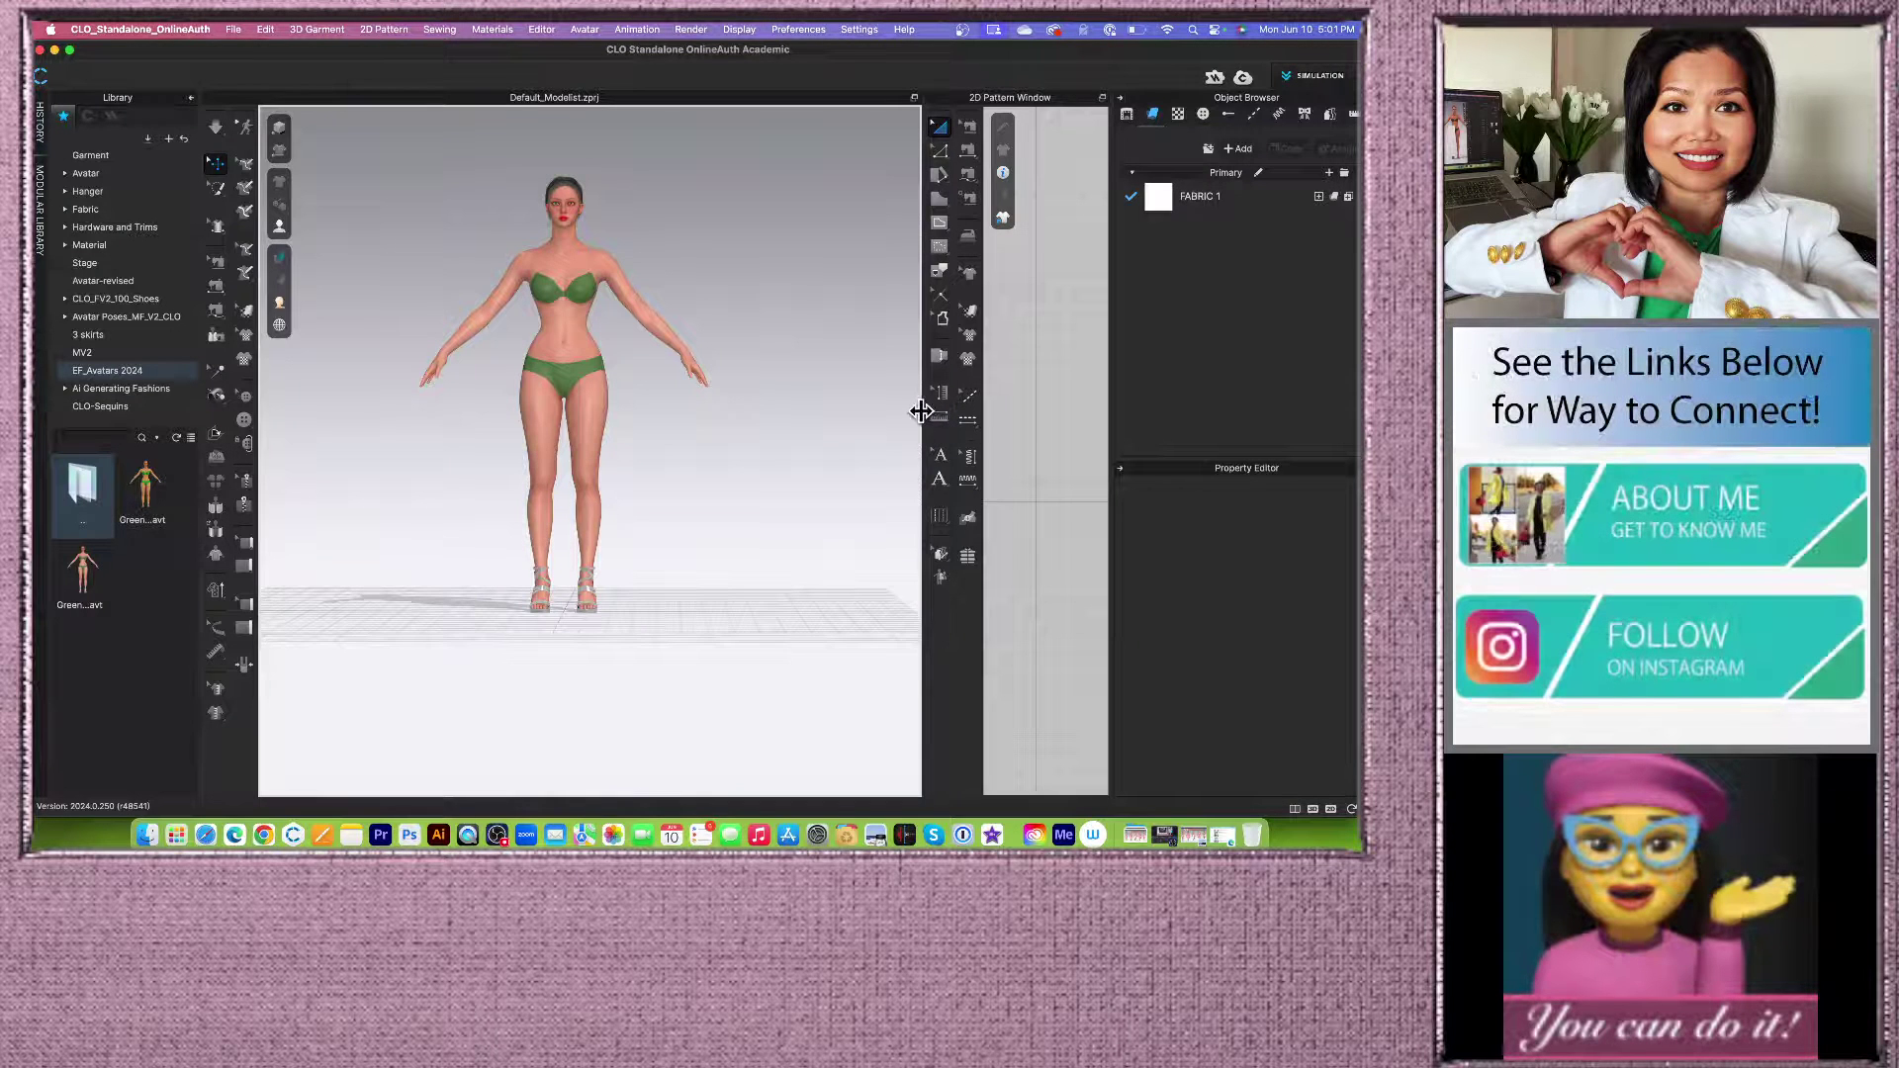
Step: Enlarge the 2D Pattern Window and view the reference image Ferry tale dresses-4.jpeg in Preview
drag(921, 411, 799, 426)
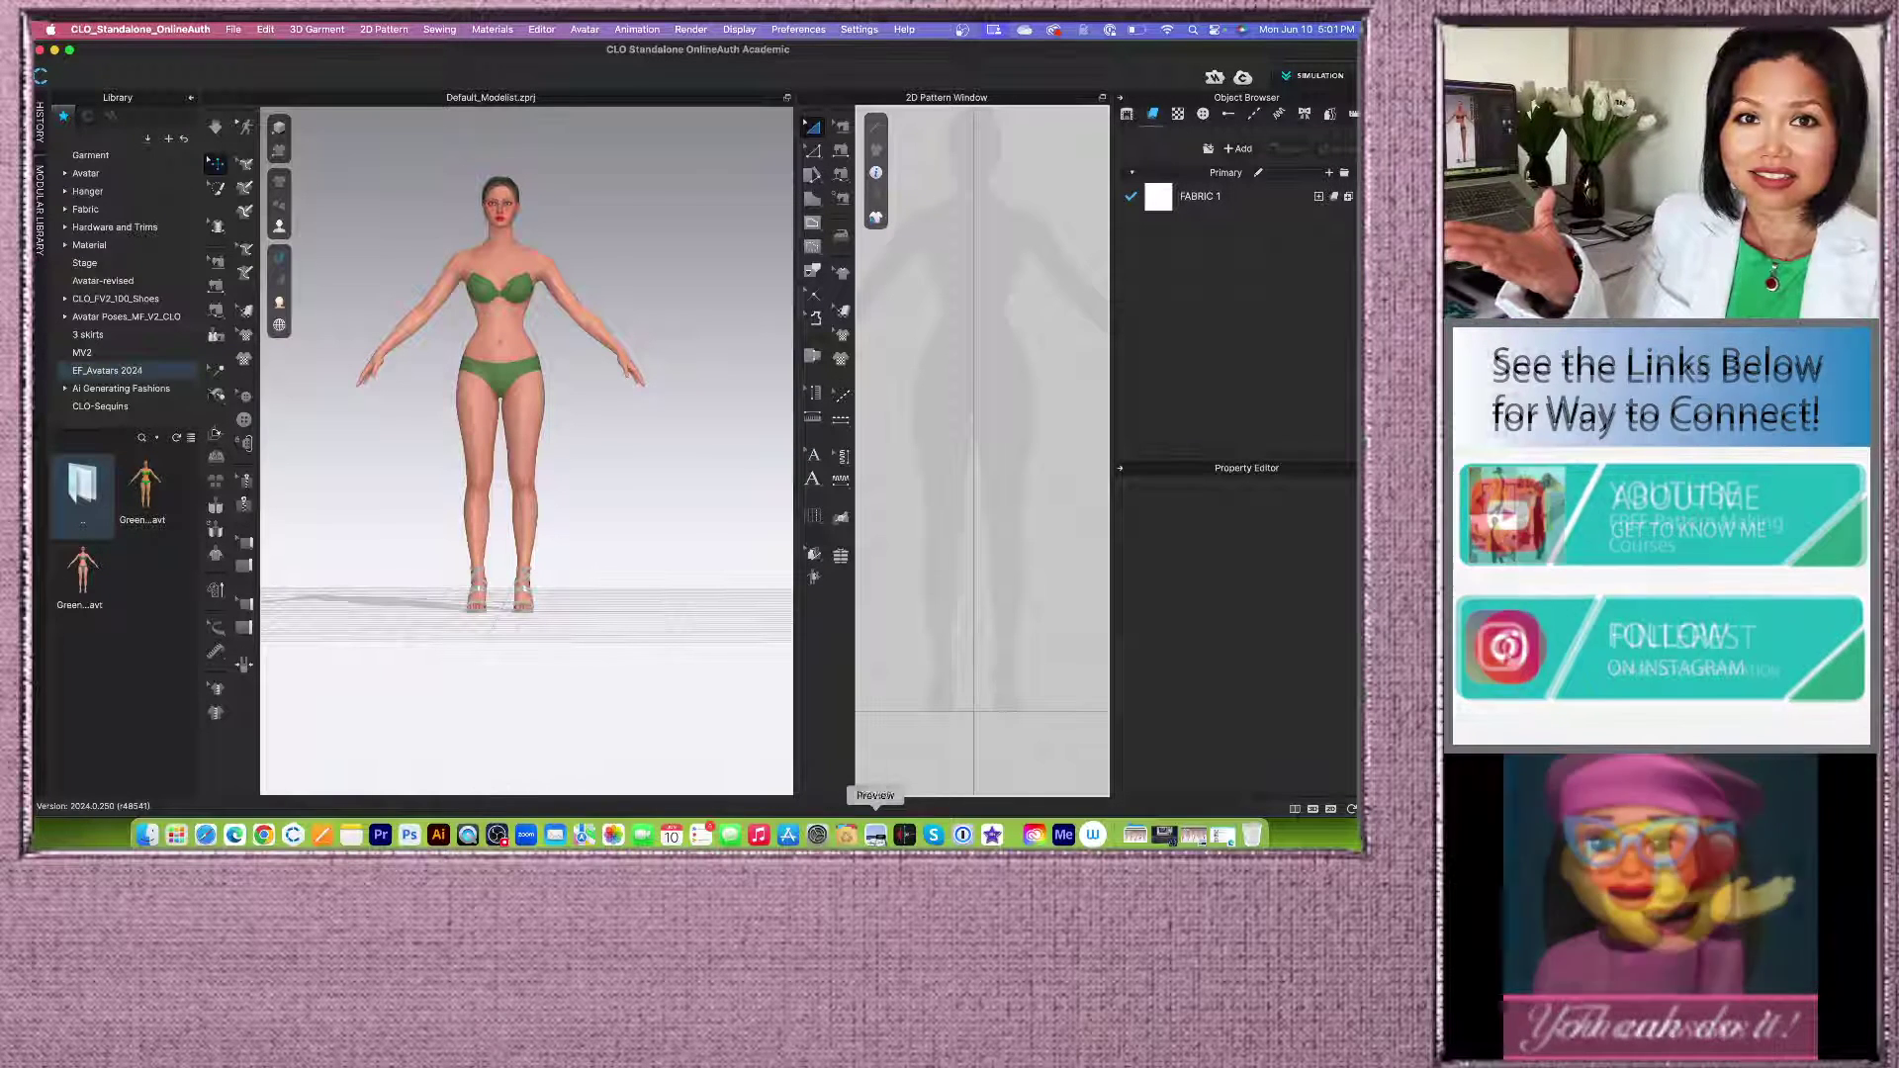
click(877, 836)
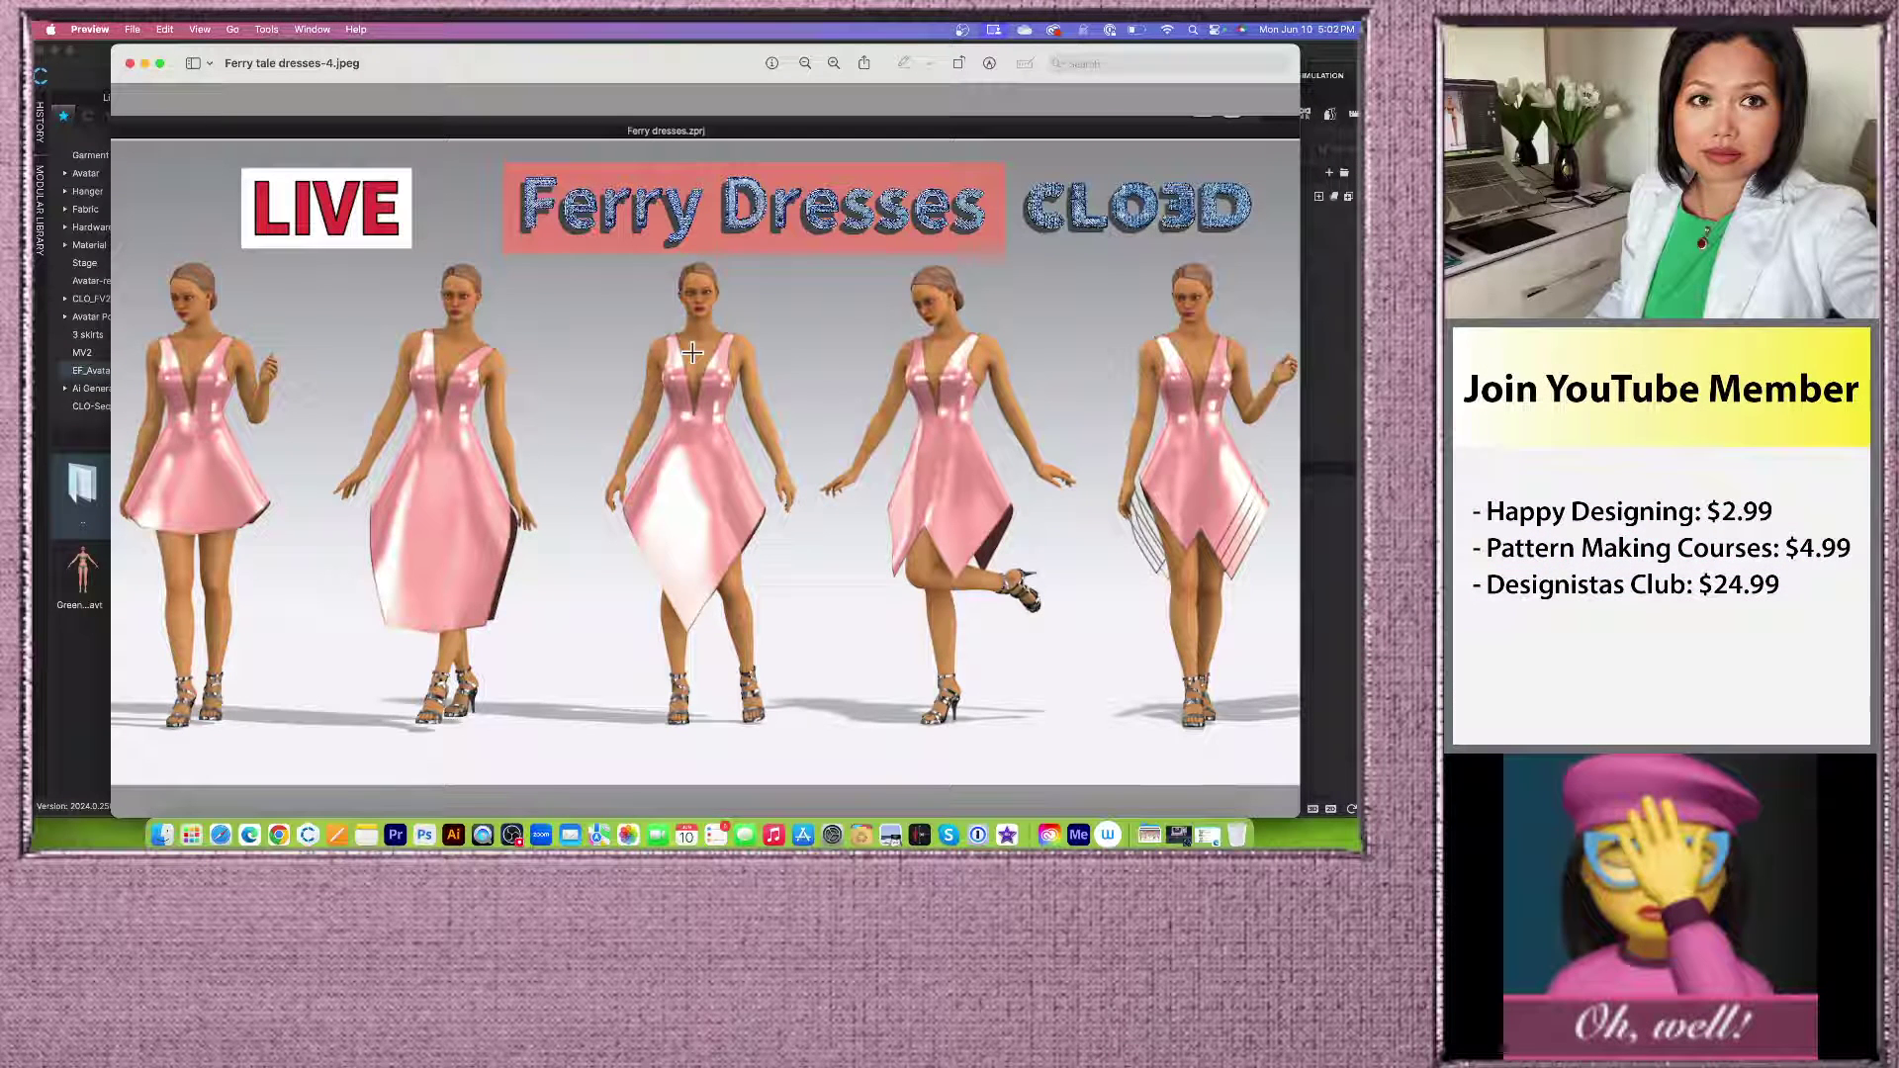
click(145, 63)
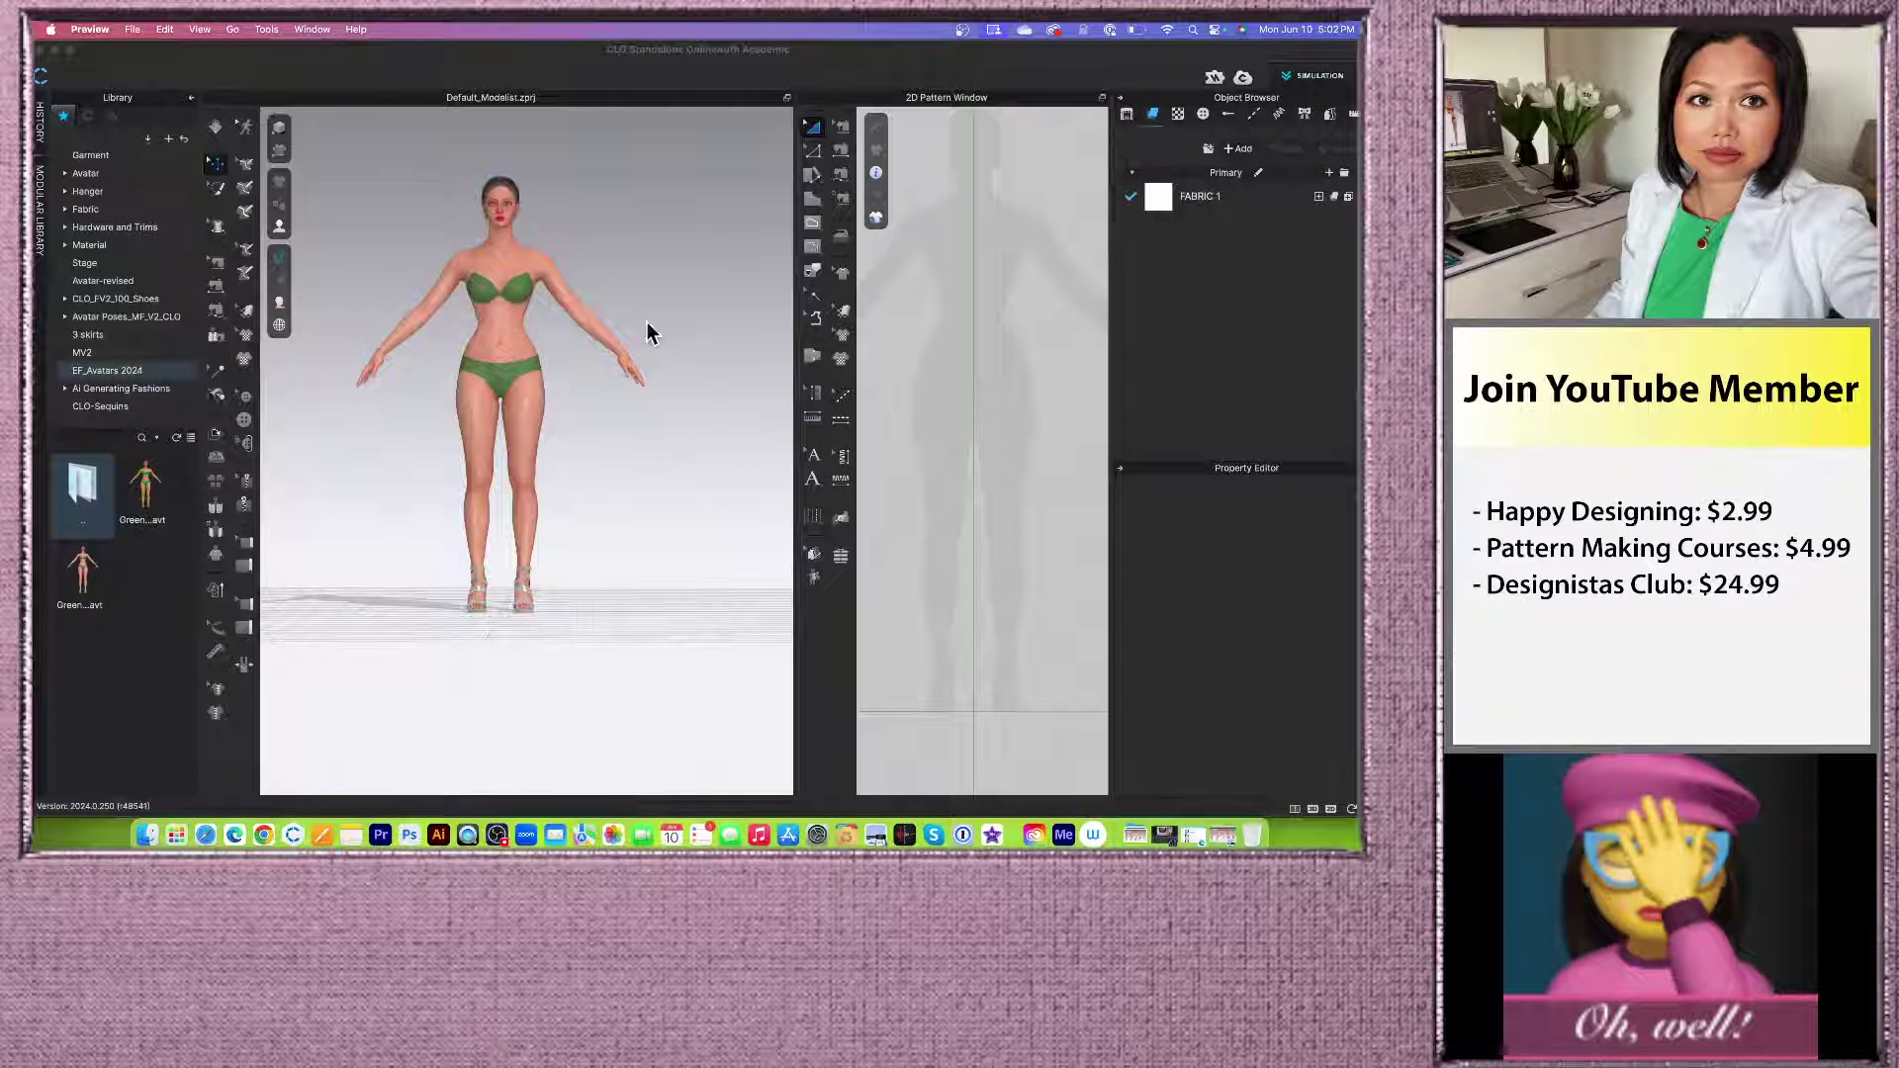
scroll(602, 493, down, 4)
scroll(533, 356, up, 3)
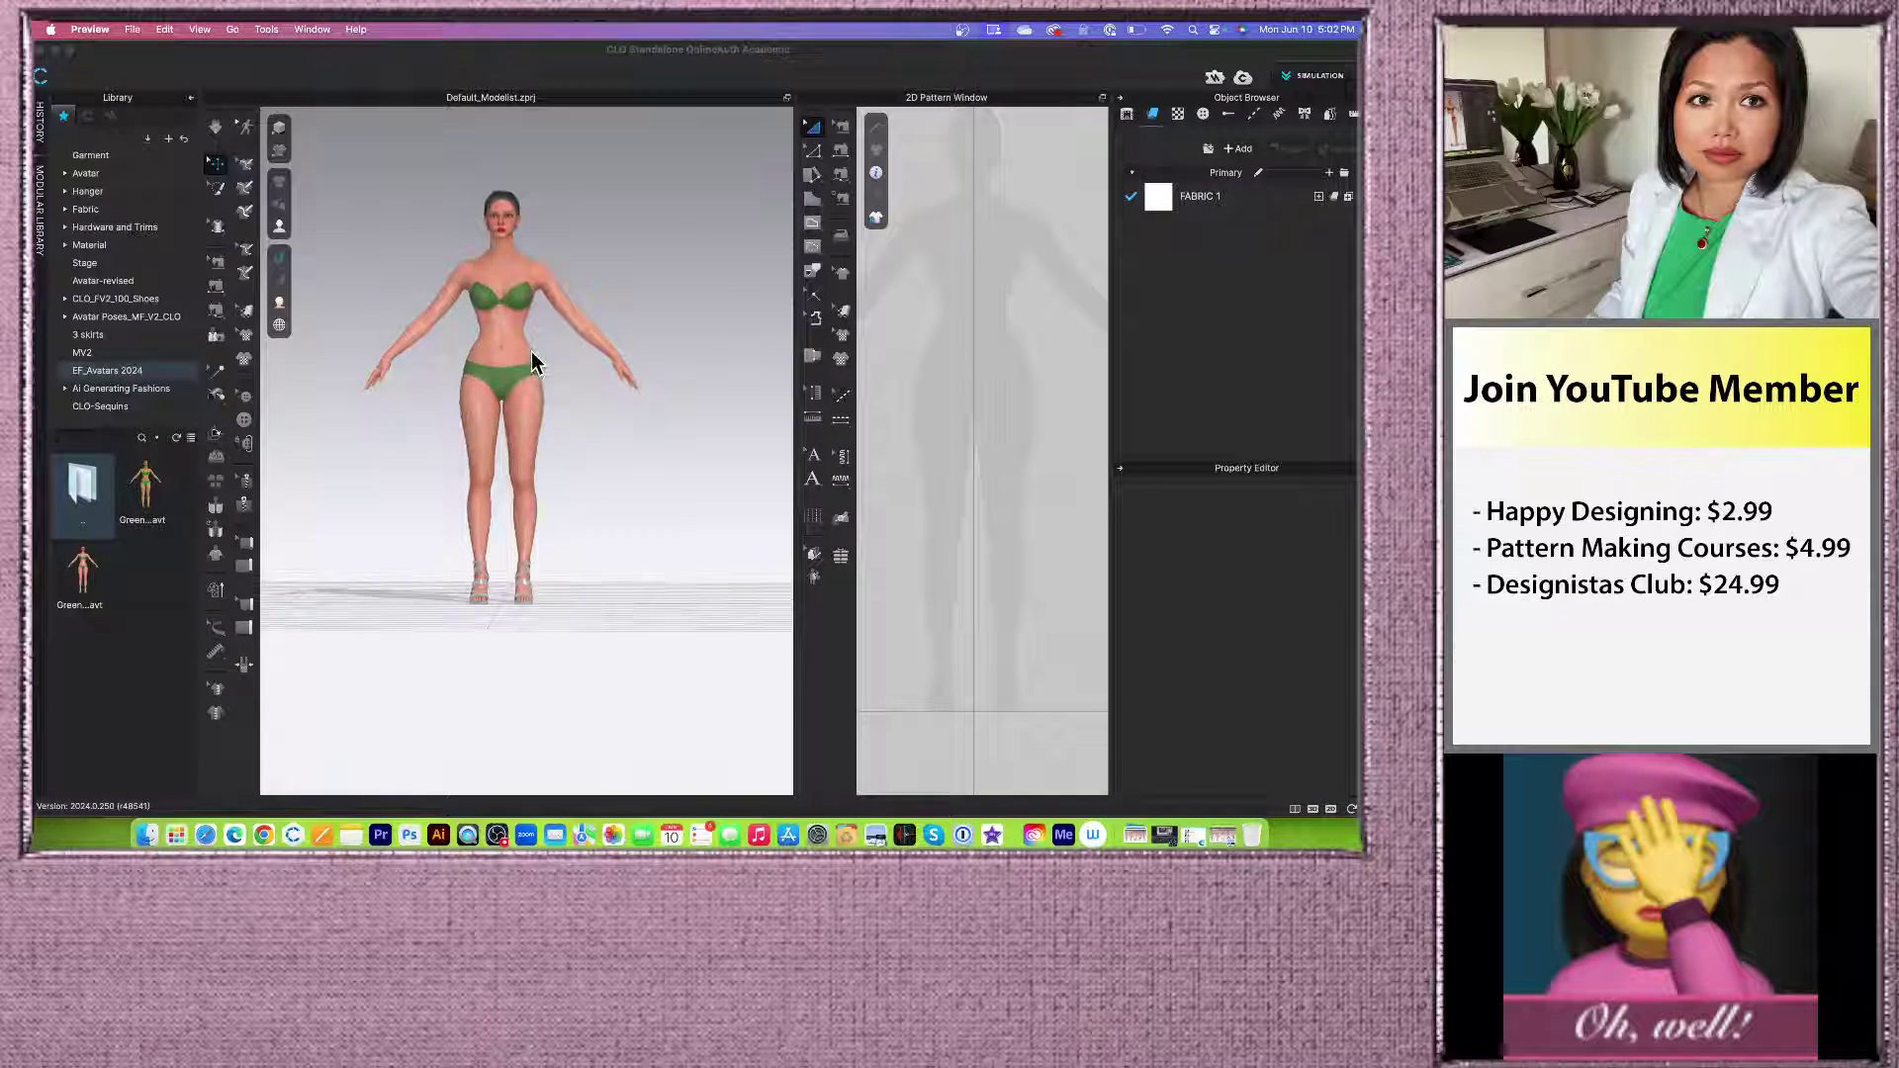
scroll(411, 125, down, 2)
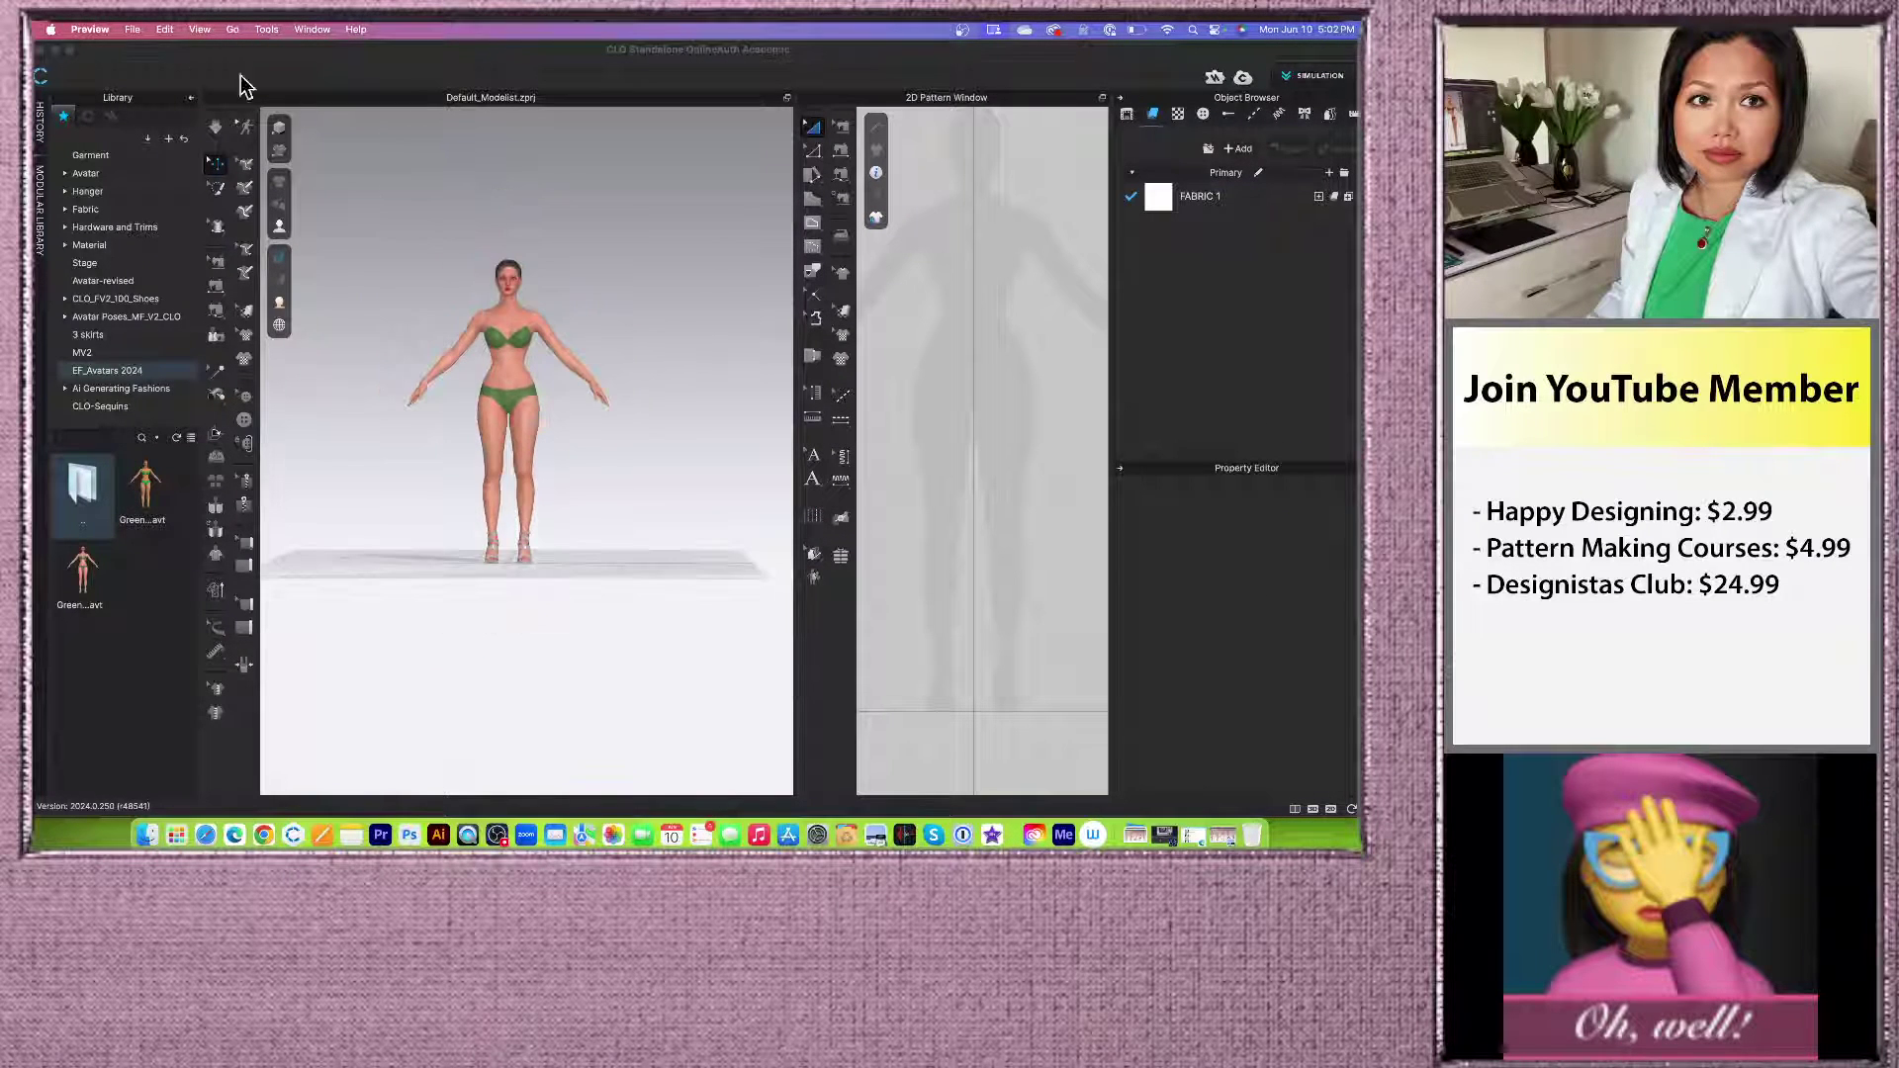
Step: Return to CLO and open the file dialog for adding an existing project to the current one
click(132, 29)
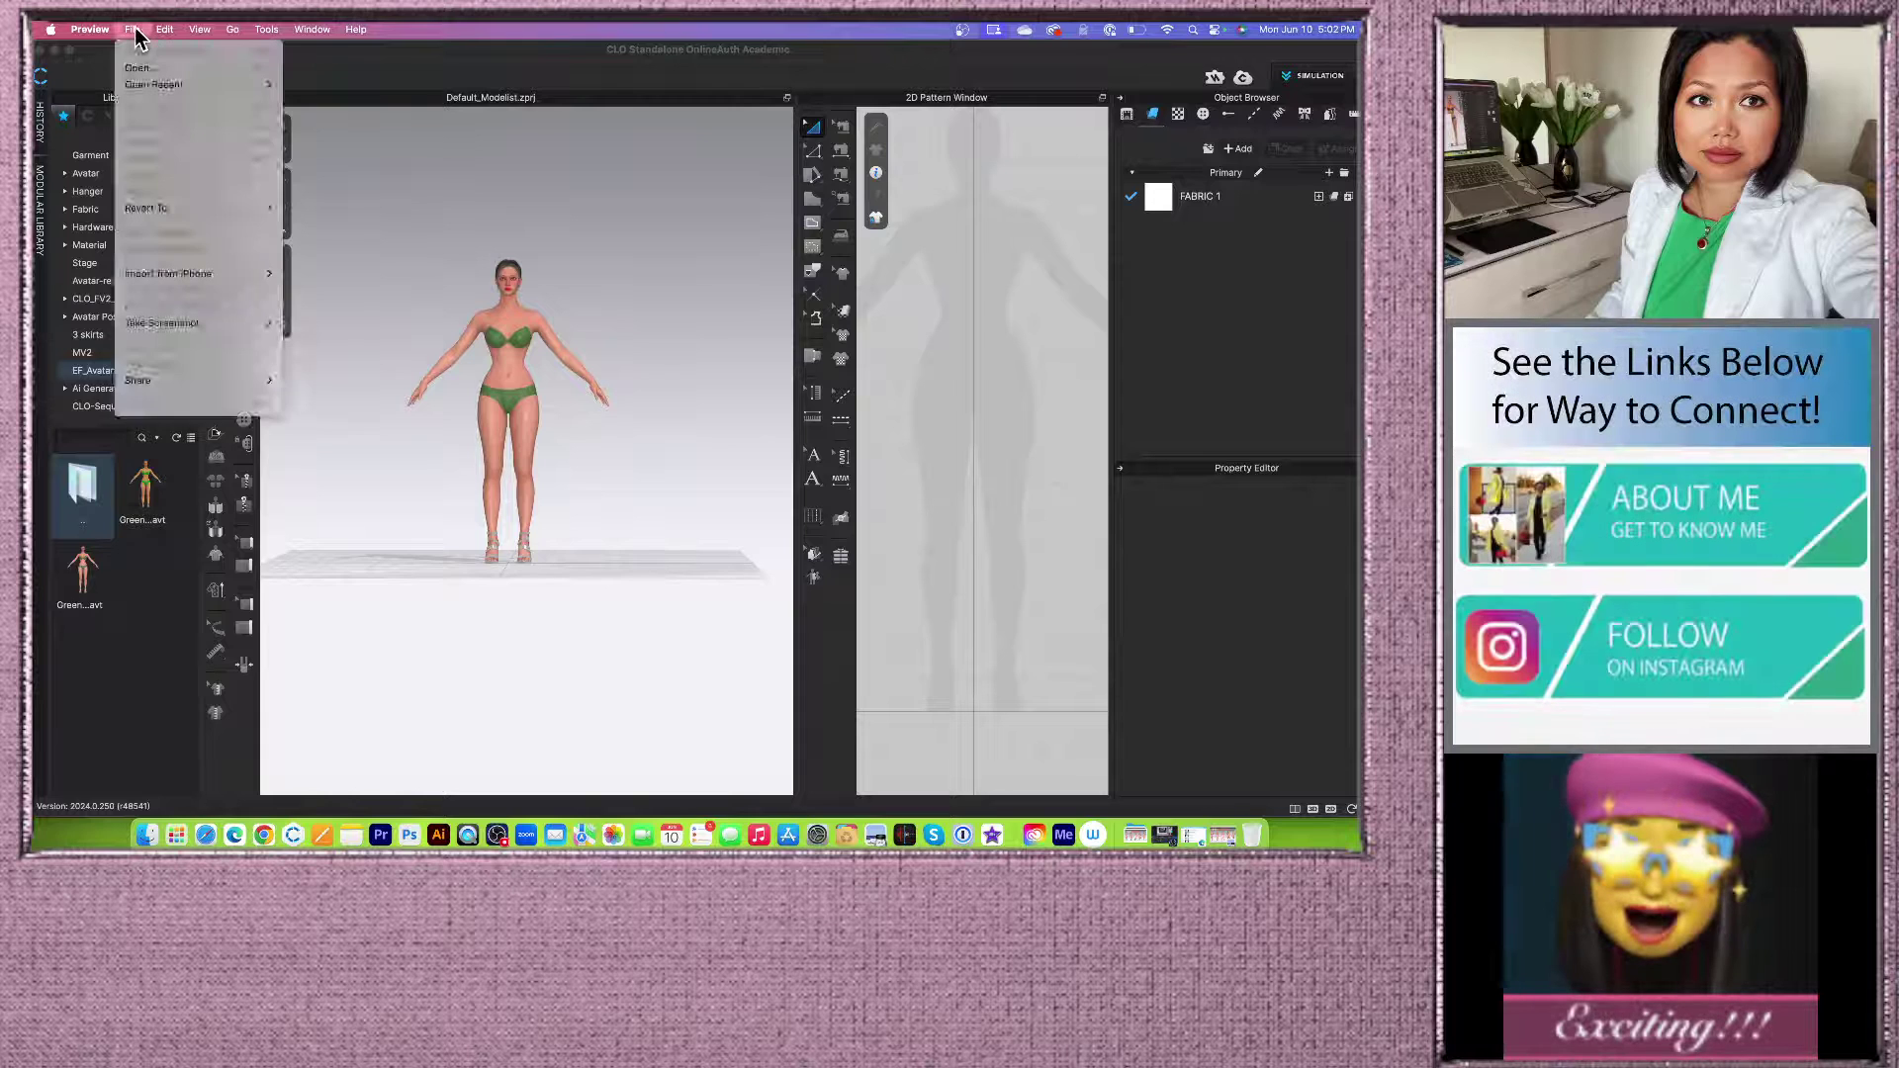
click(302, 59)
click(235, 30)
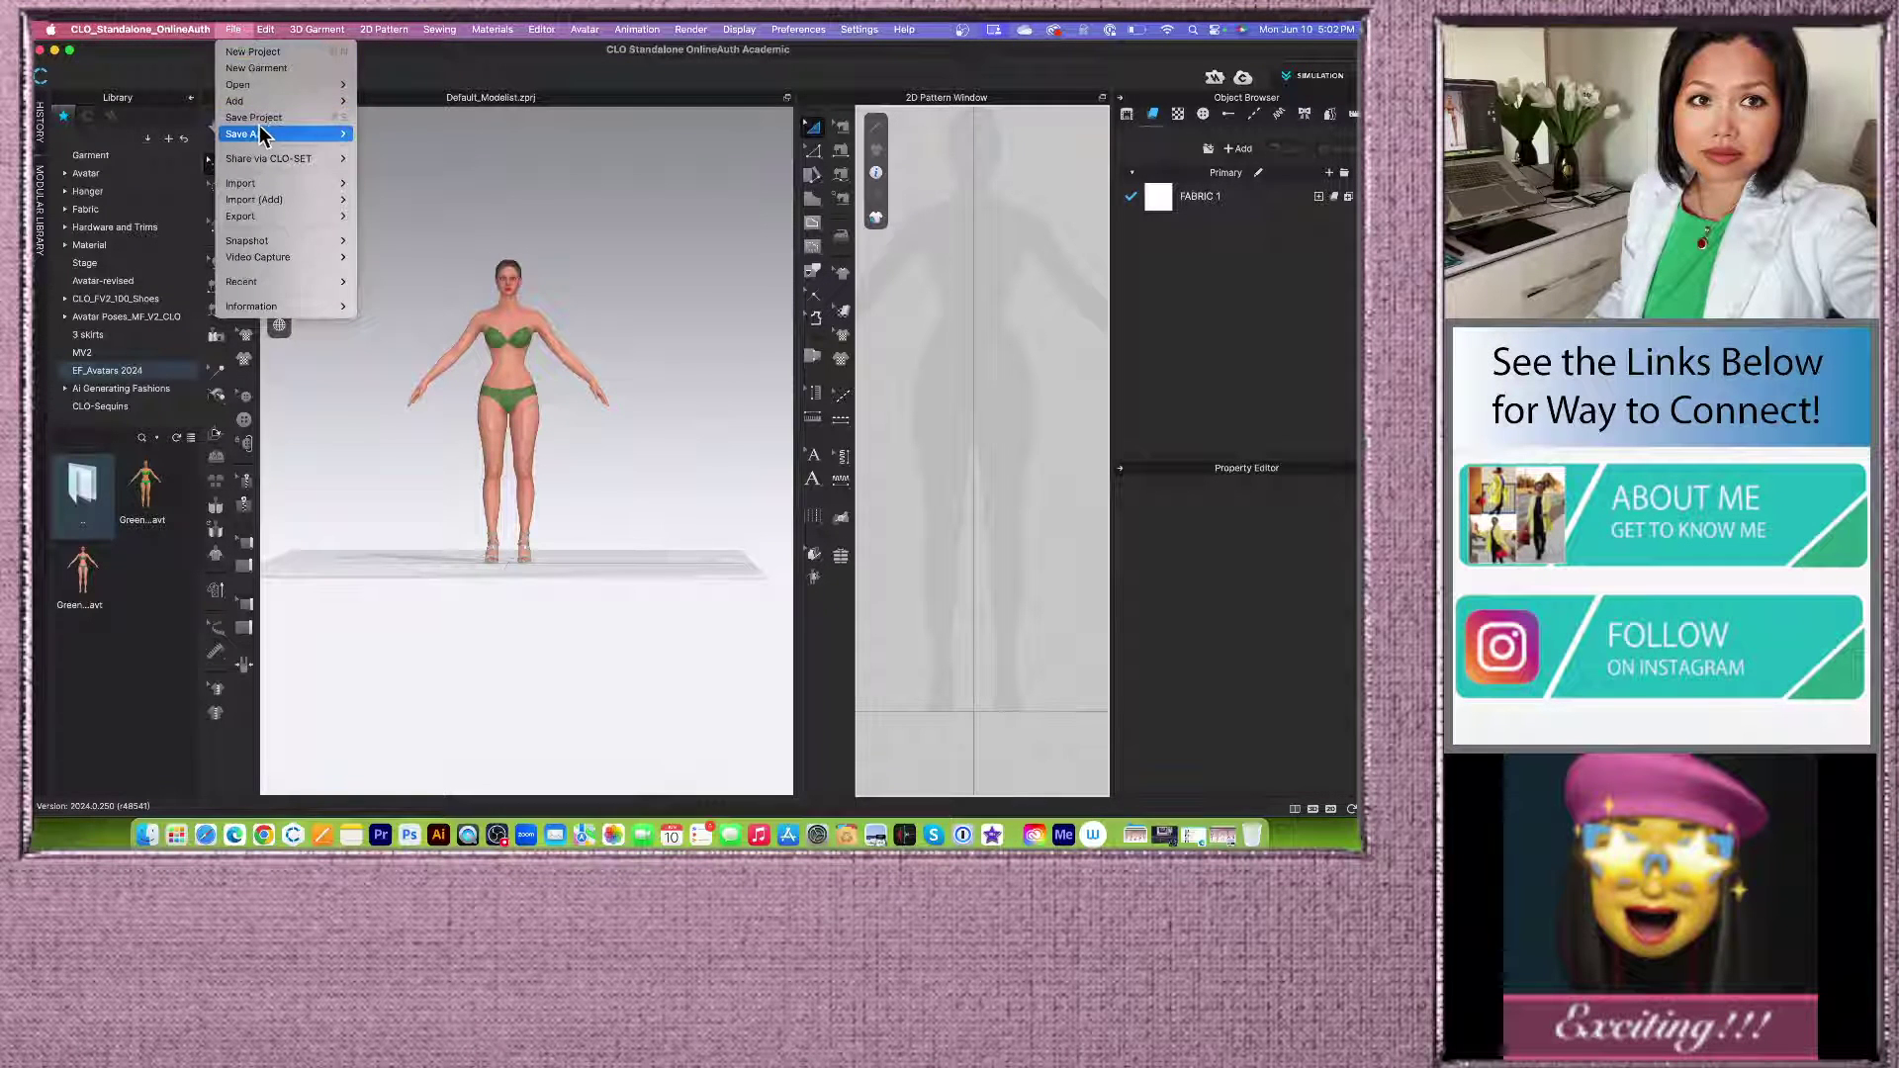
mouse_move(269, 101)
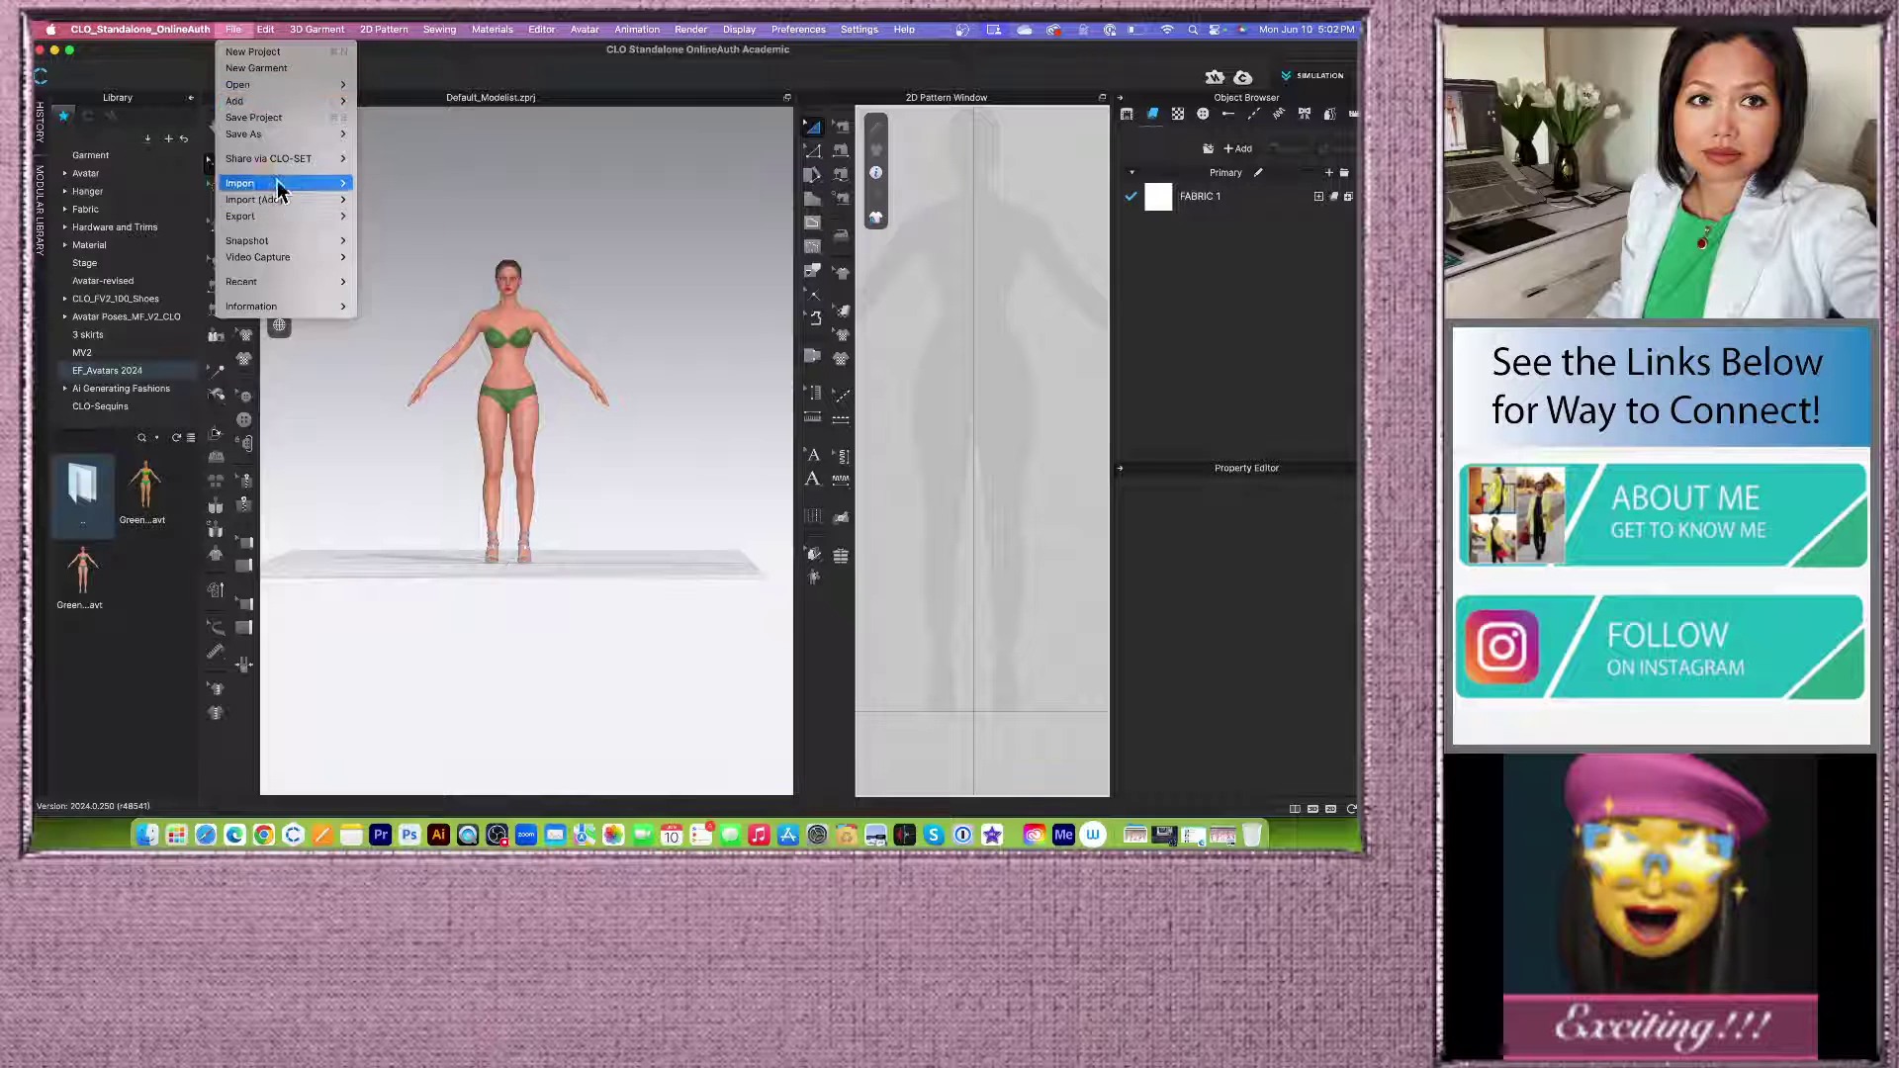
mouse_move(269, 137)
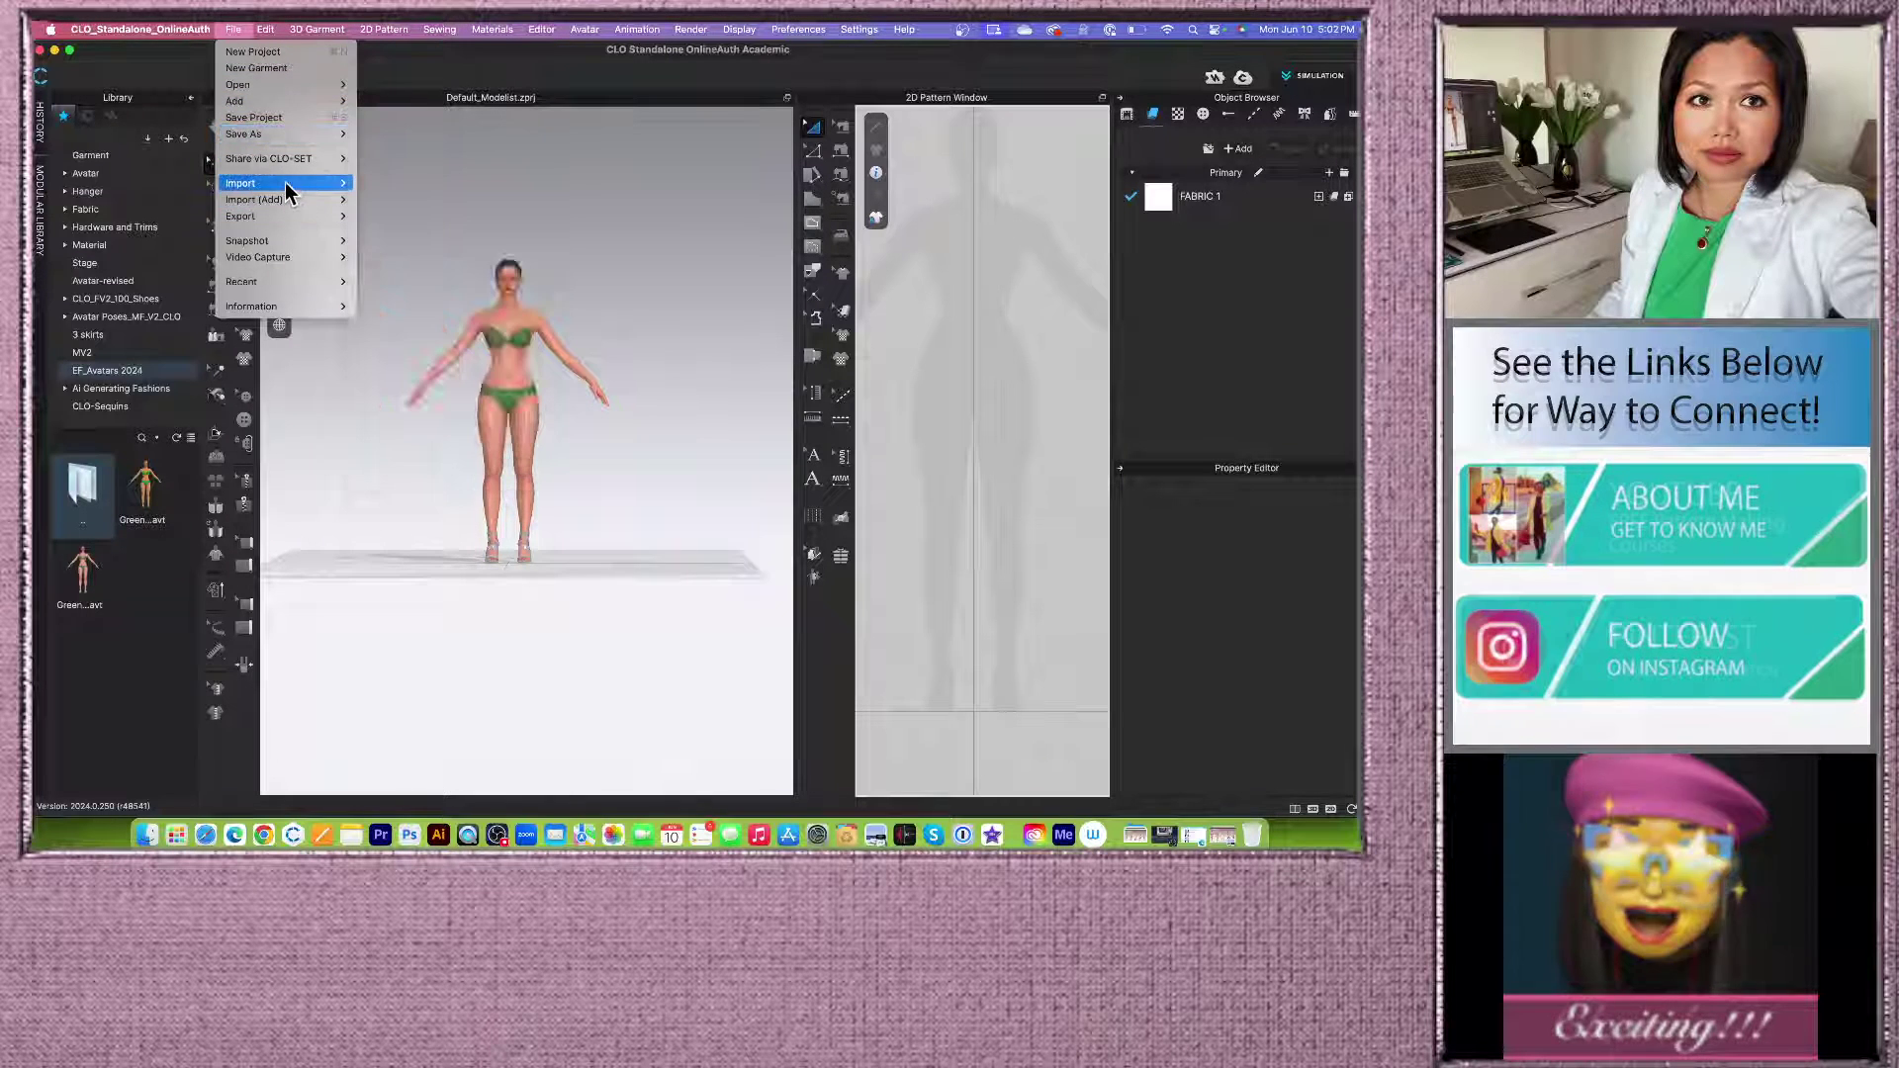
mouse_move(299, 226)
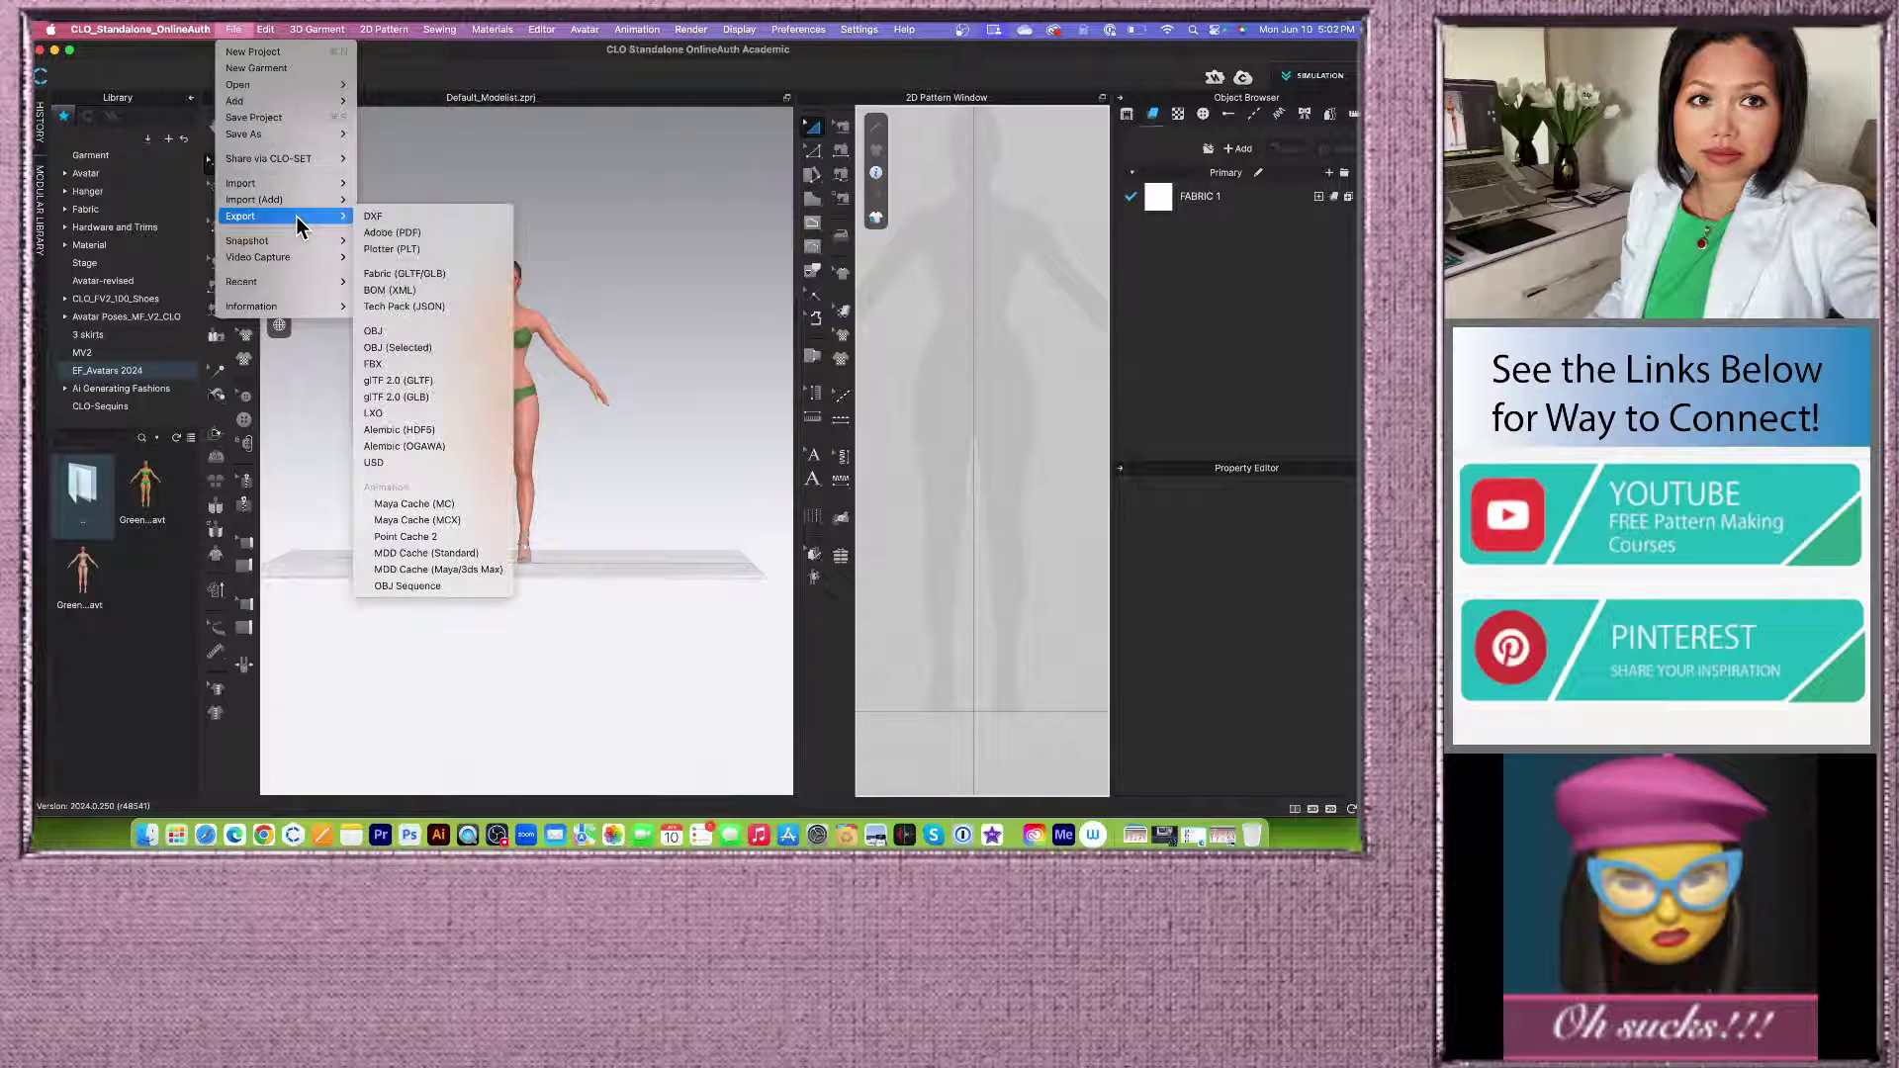
mouse_move(297, 284)
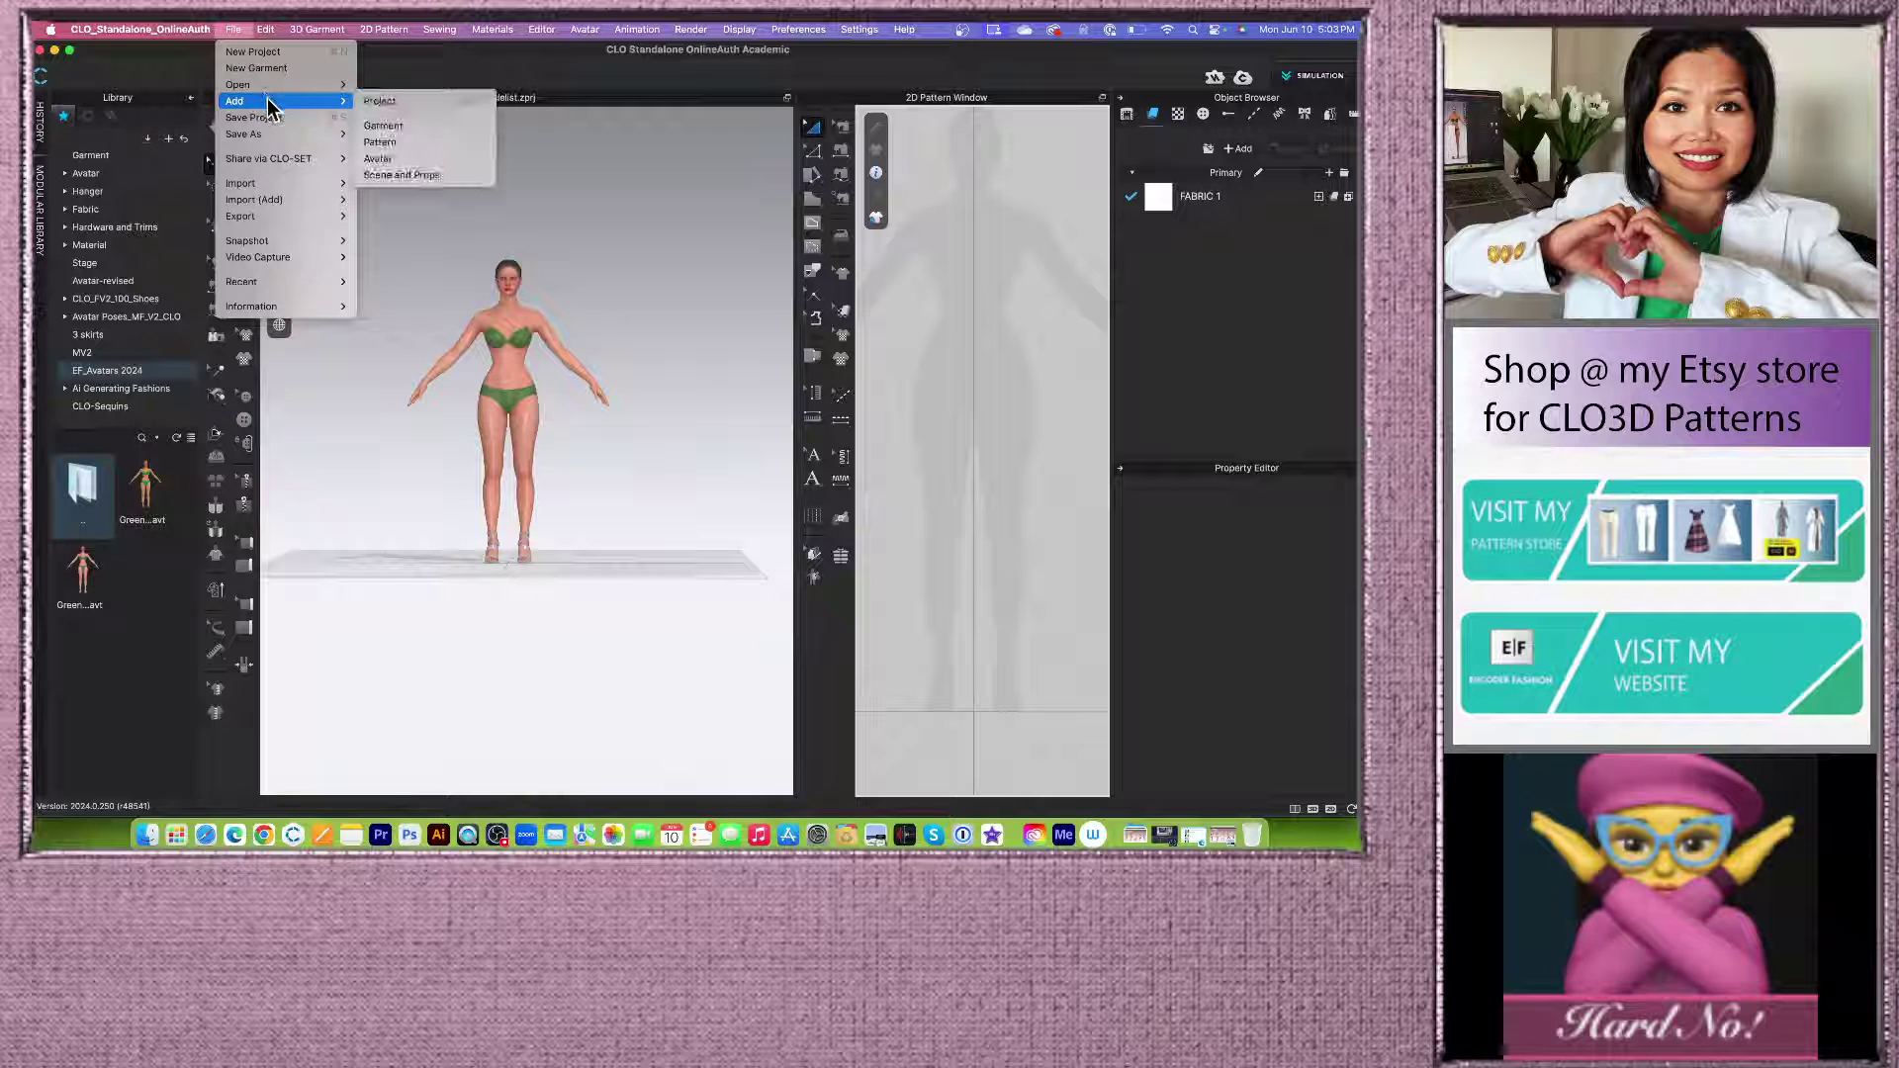
click(380, 102)
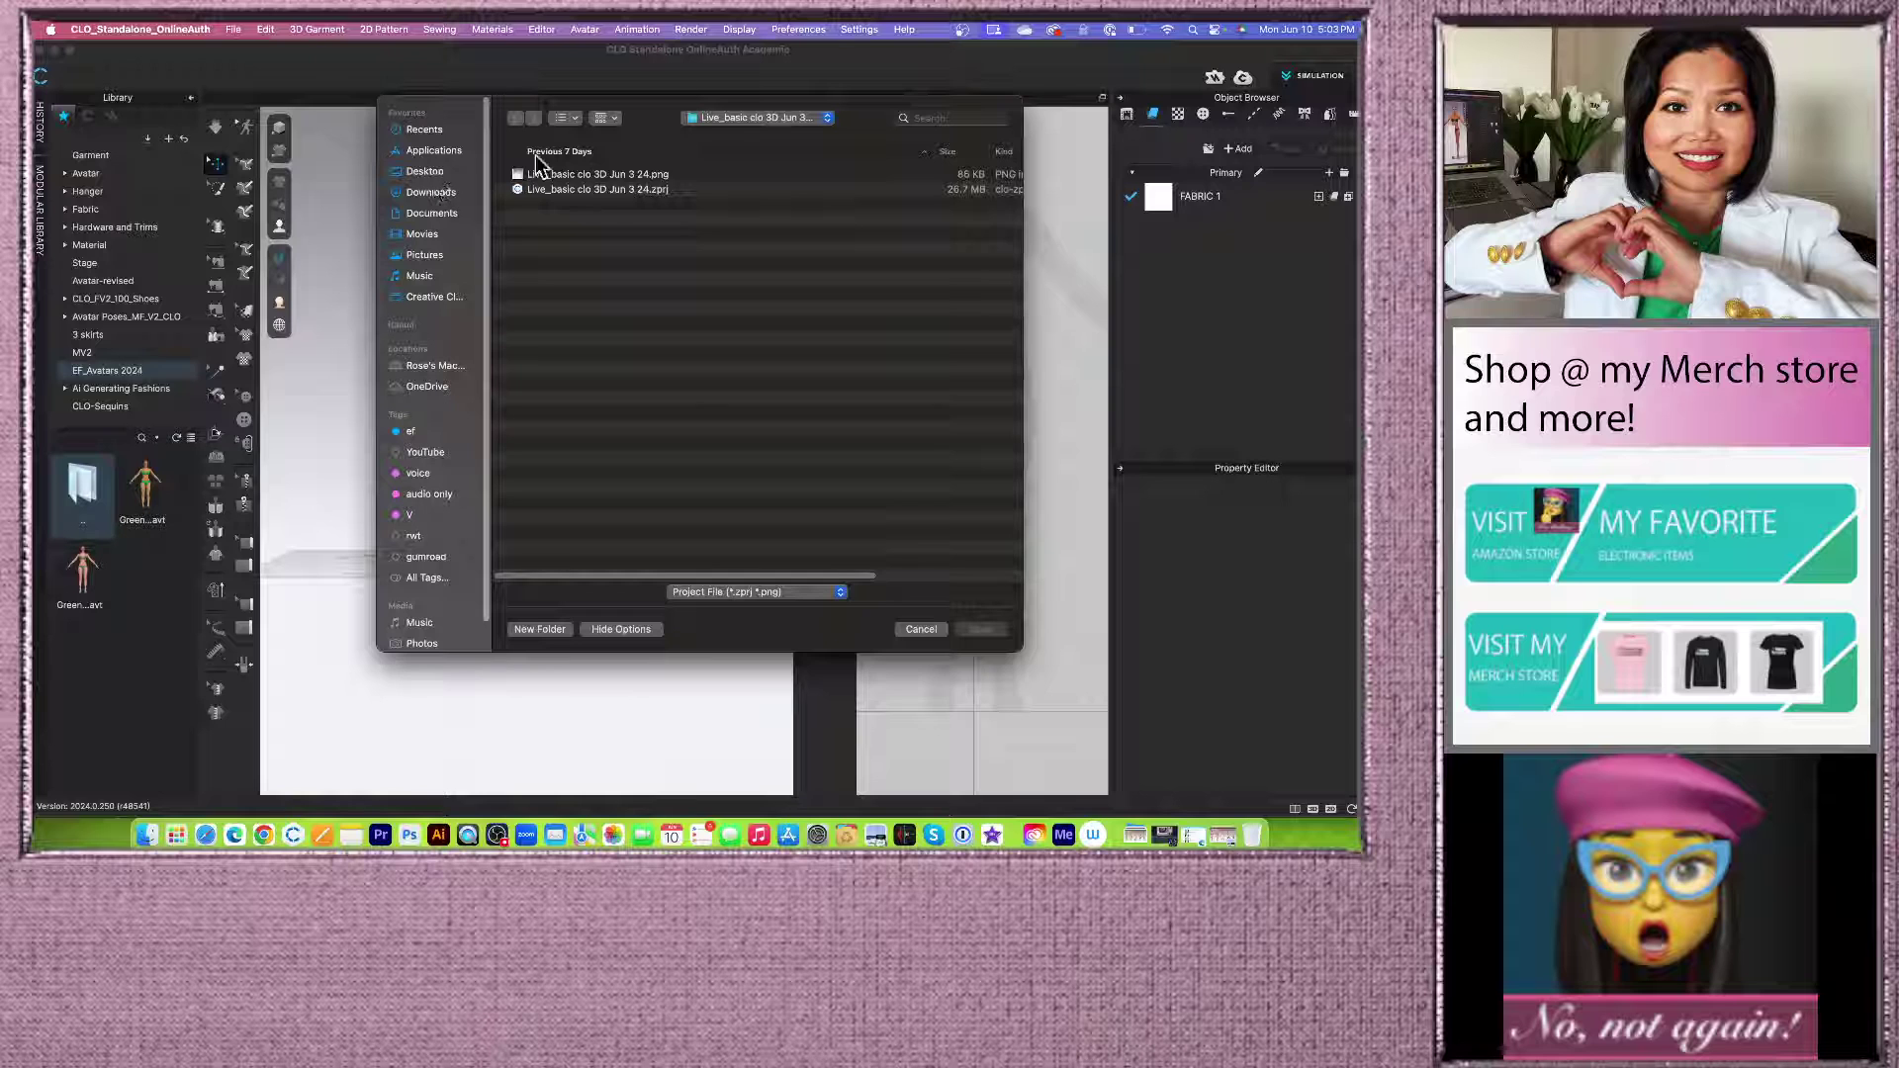
Step: Open the project Ferry dresses.zprj from the EF_Projects folder, using the Open load type with garment, avatar and 3D state included
click(721, 118)
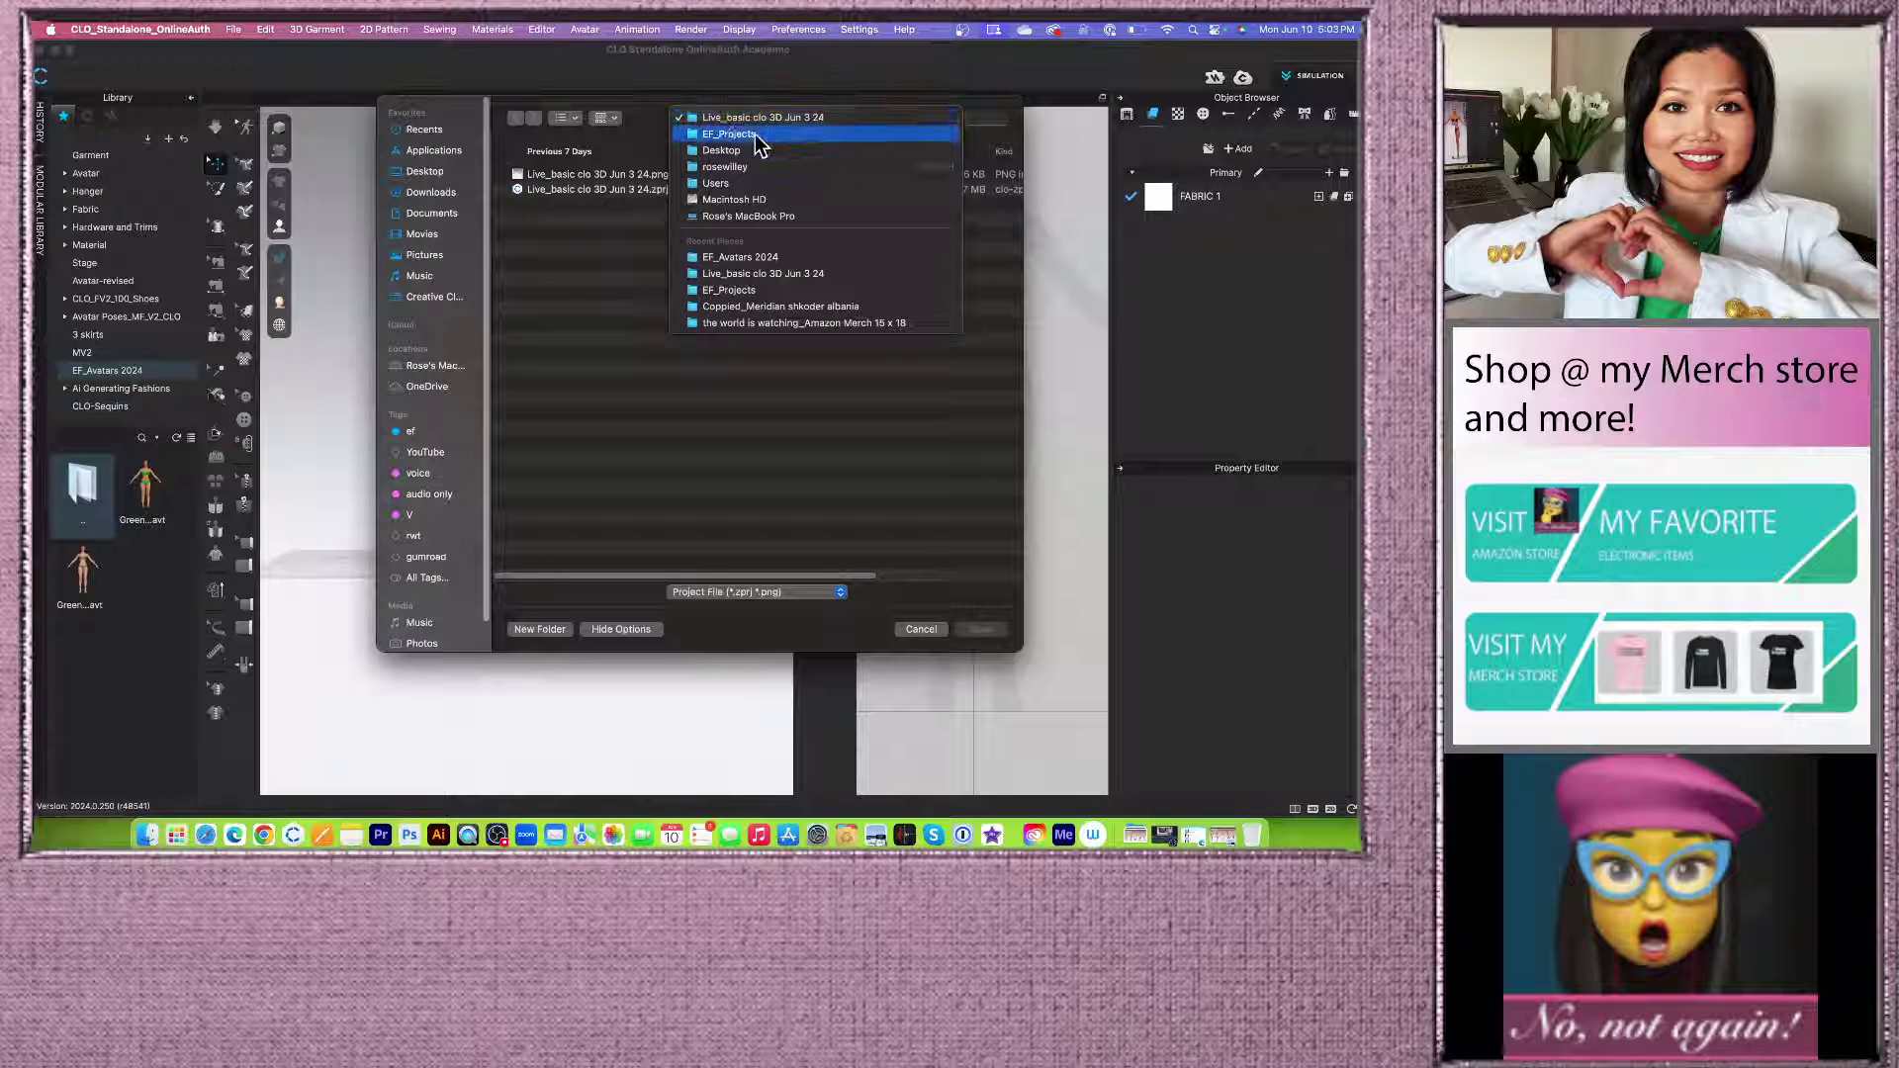
click(755, 134)
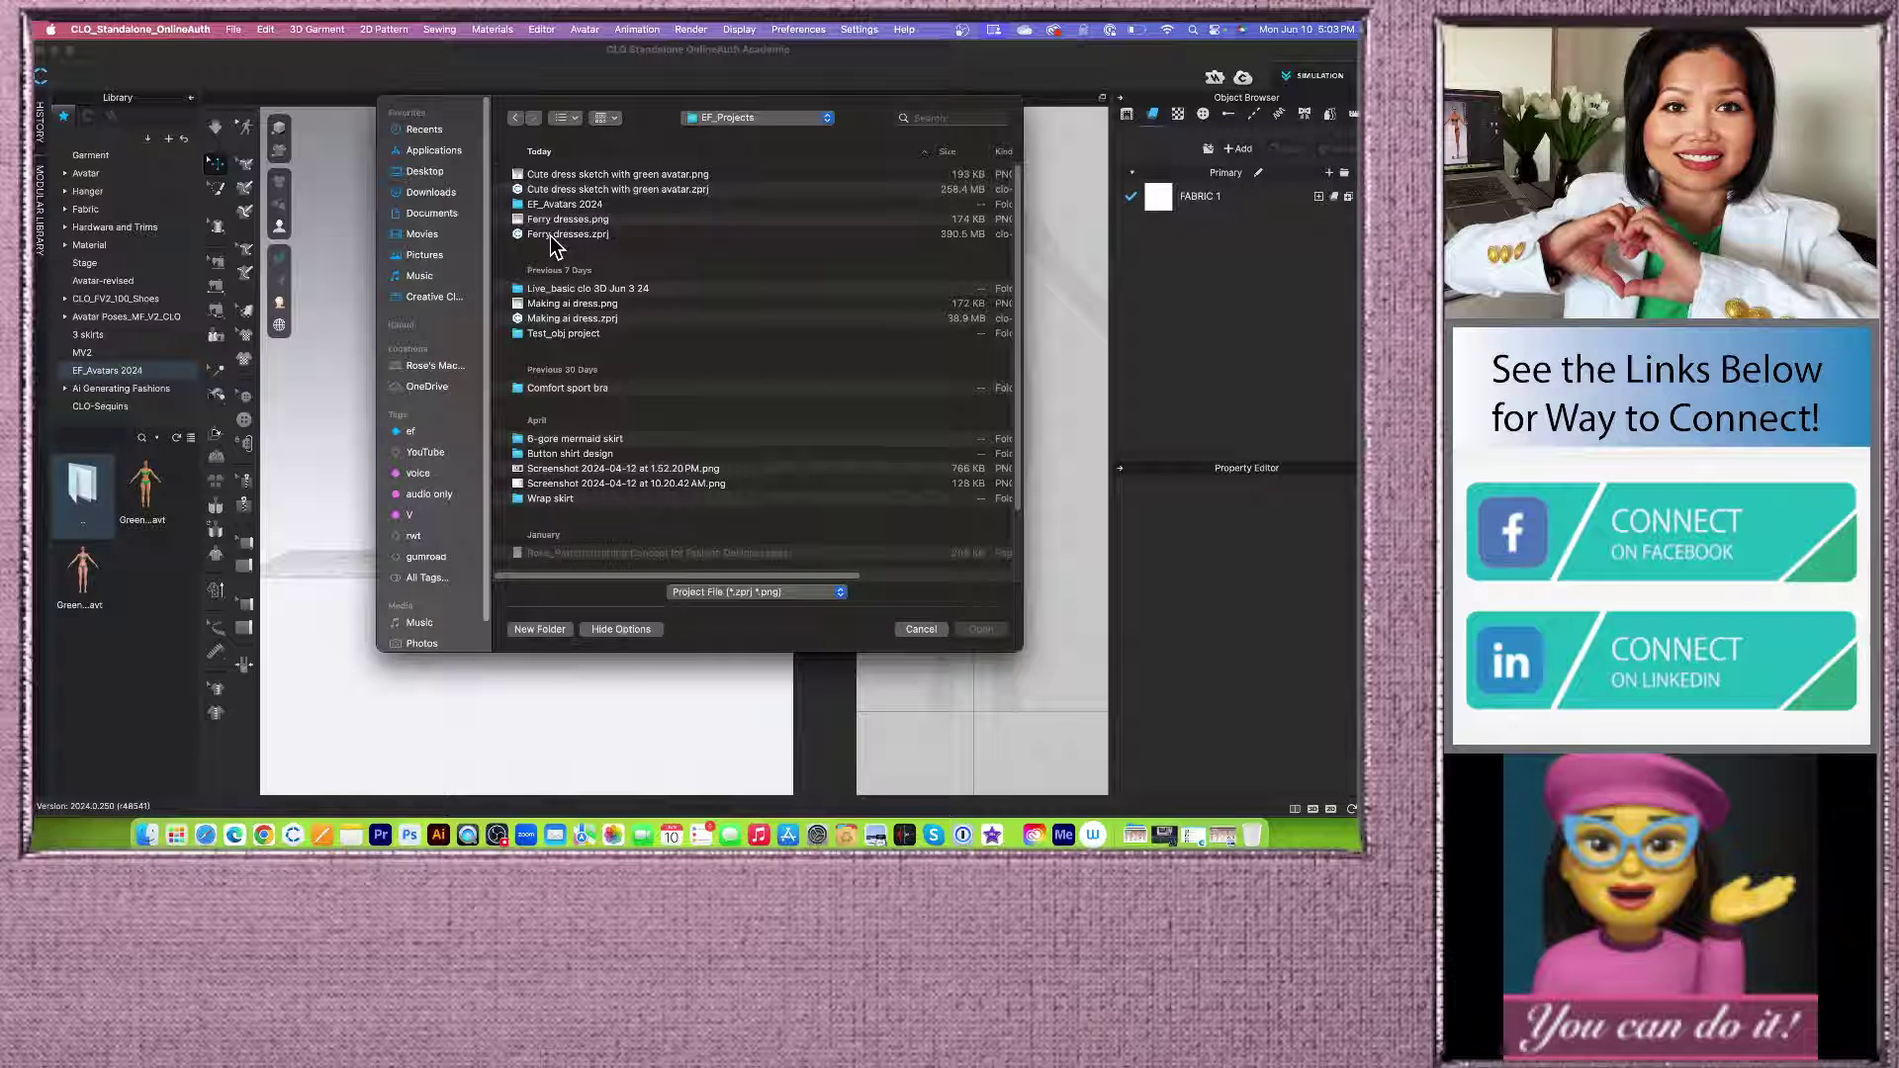
click(550, 235)
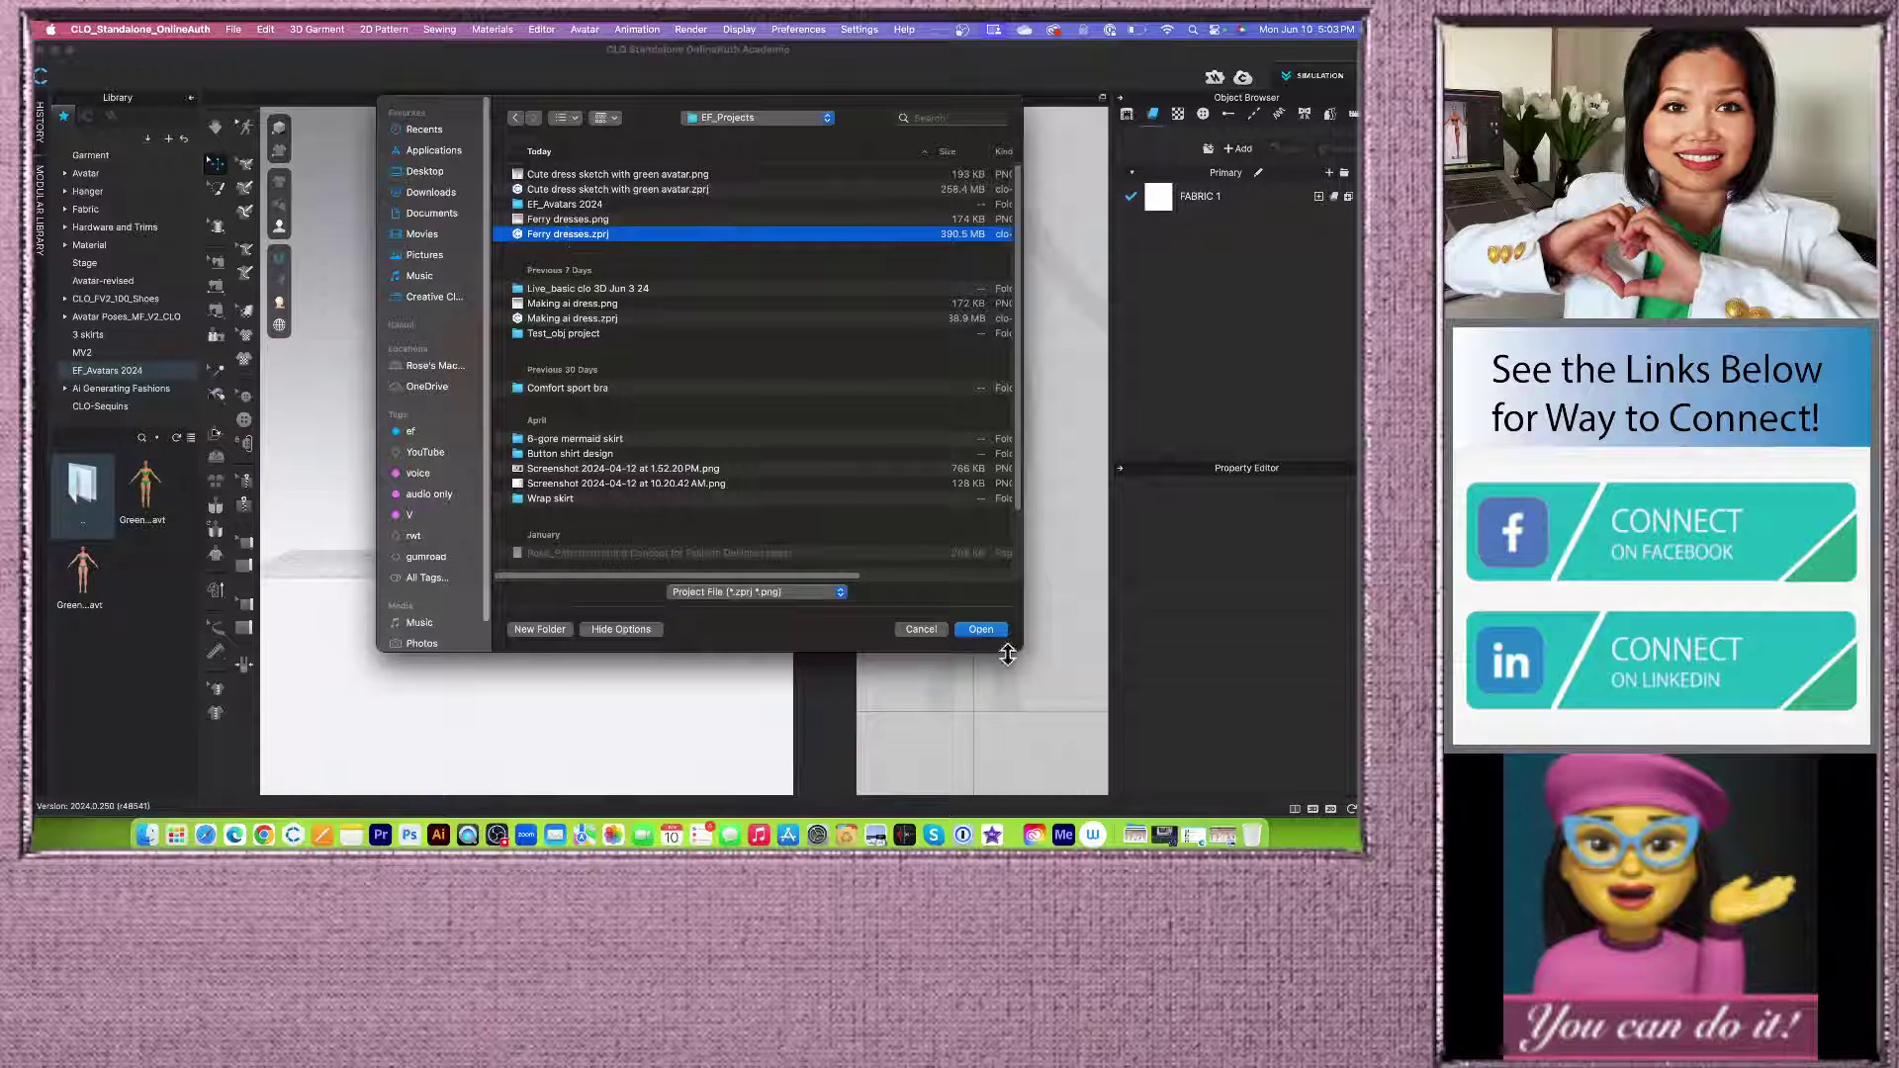
click(983, 629)
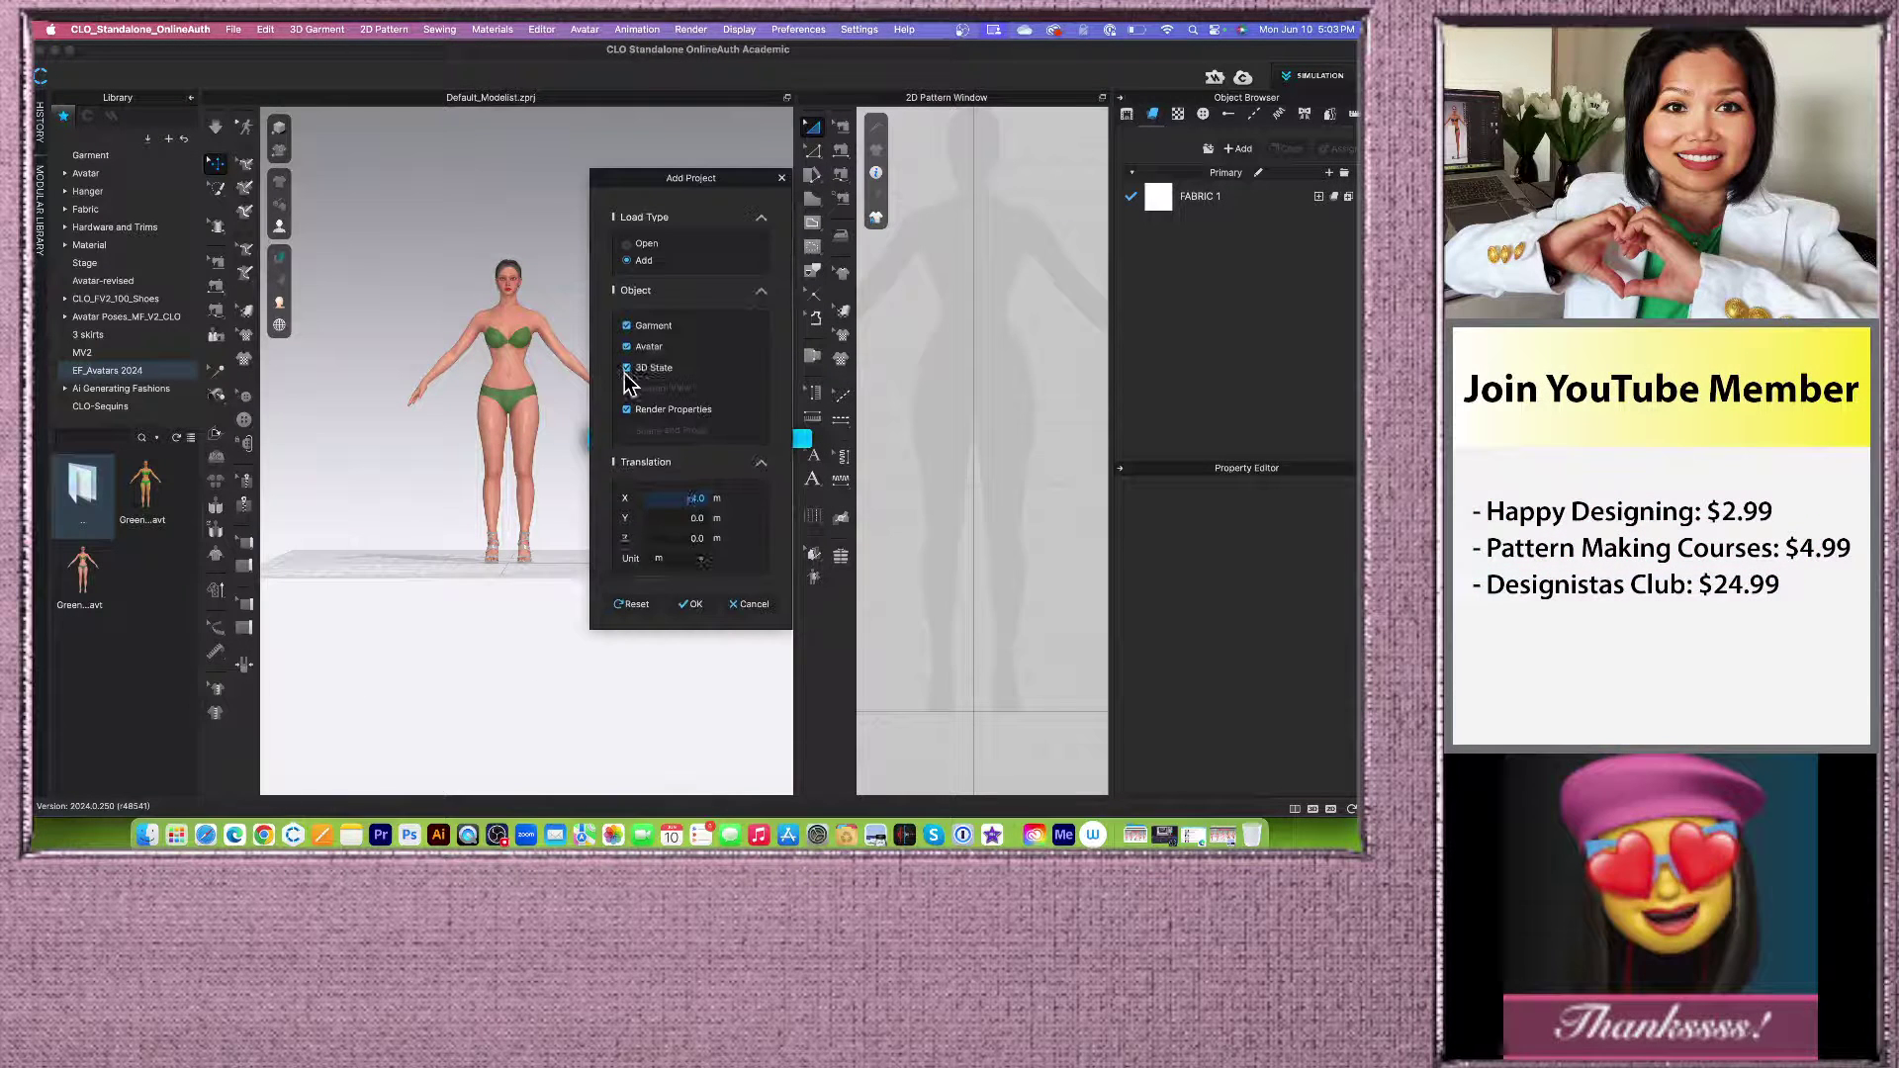
drag(721, 182, 612, 180)
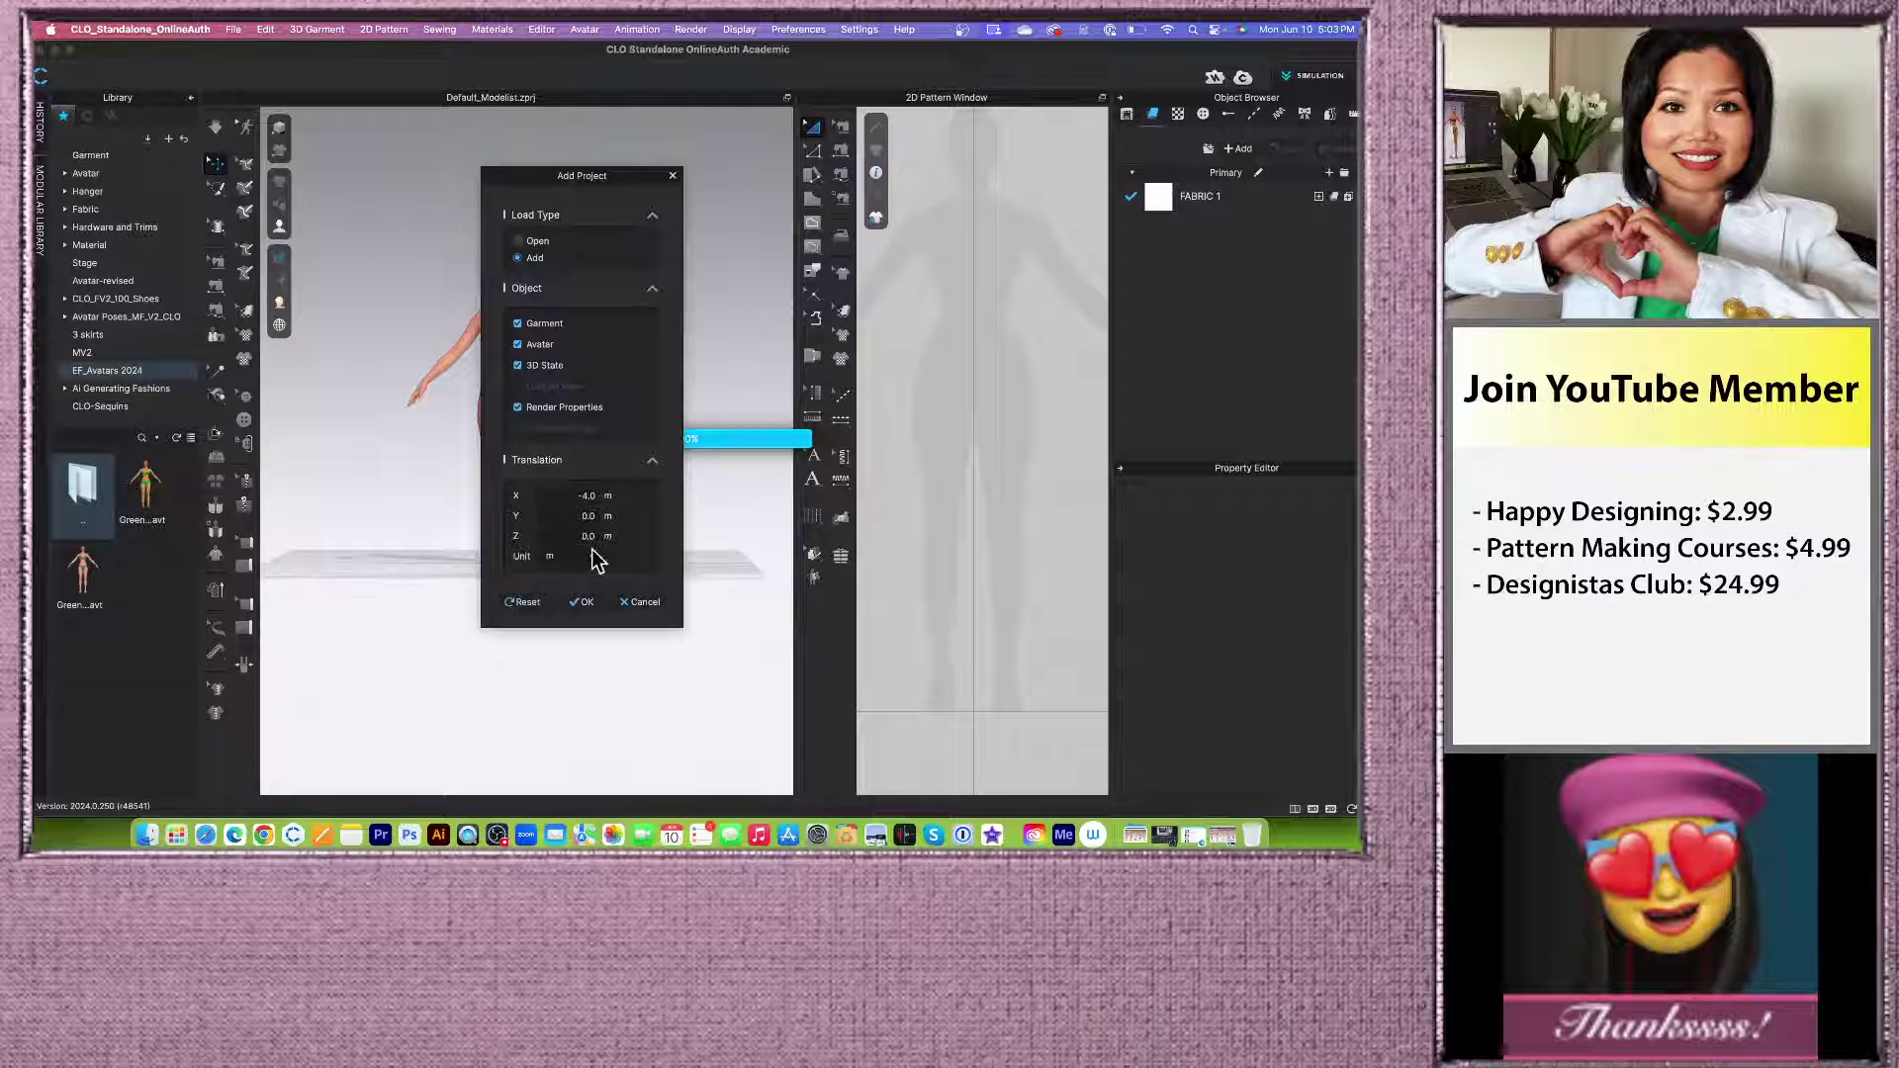
click(518, 240)
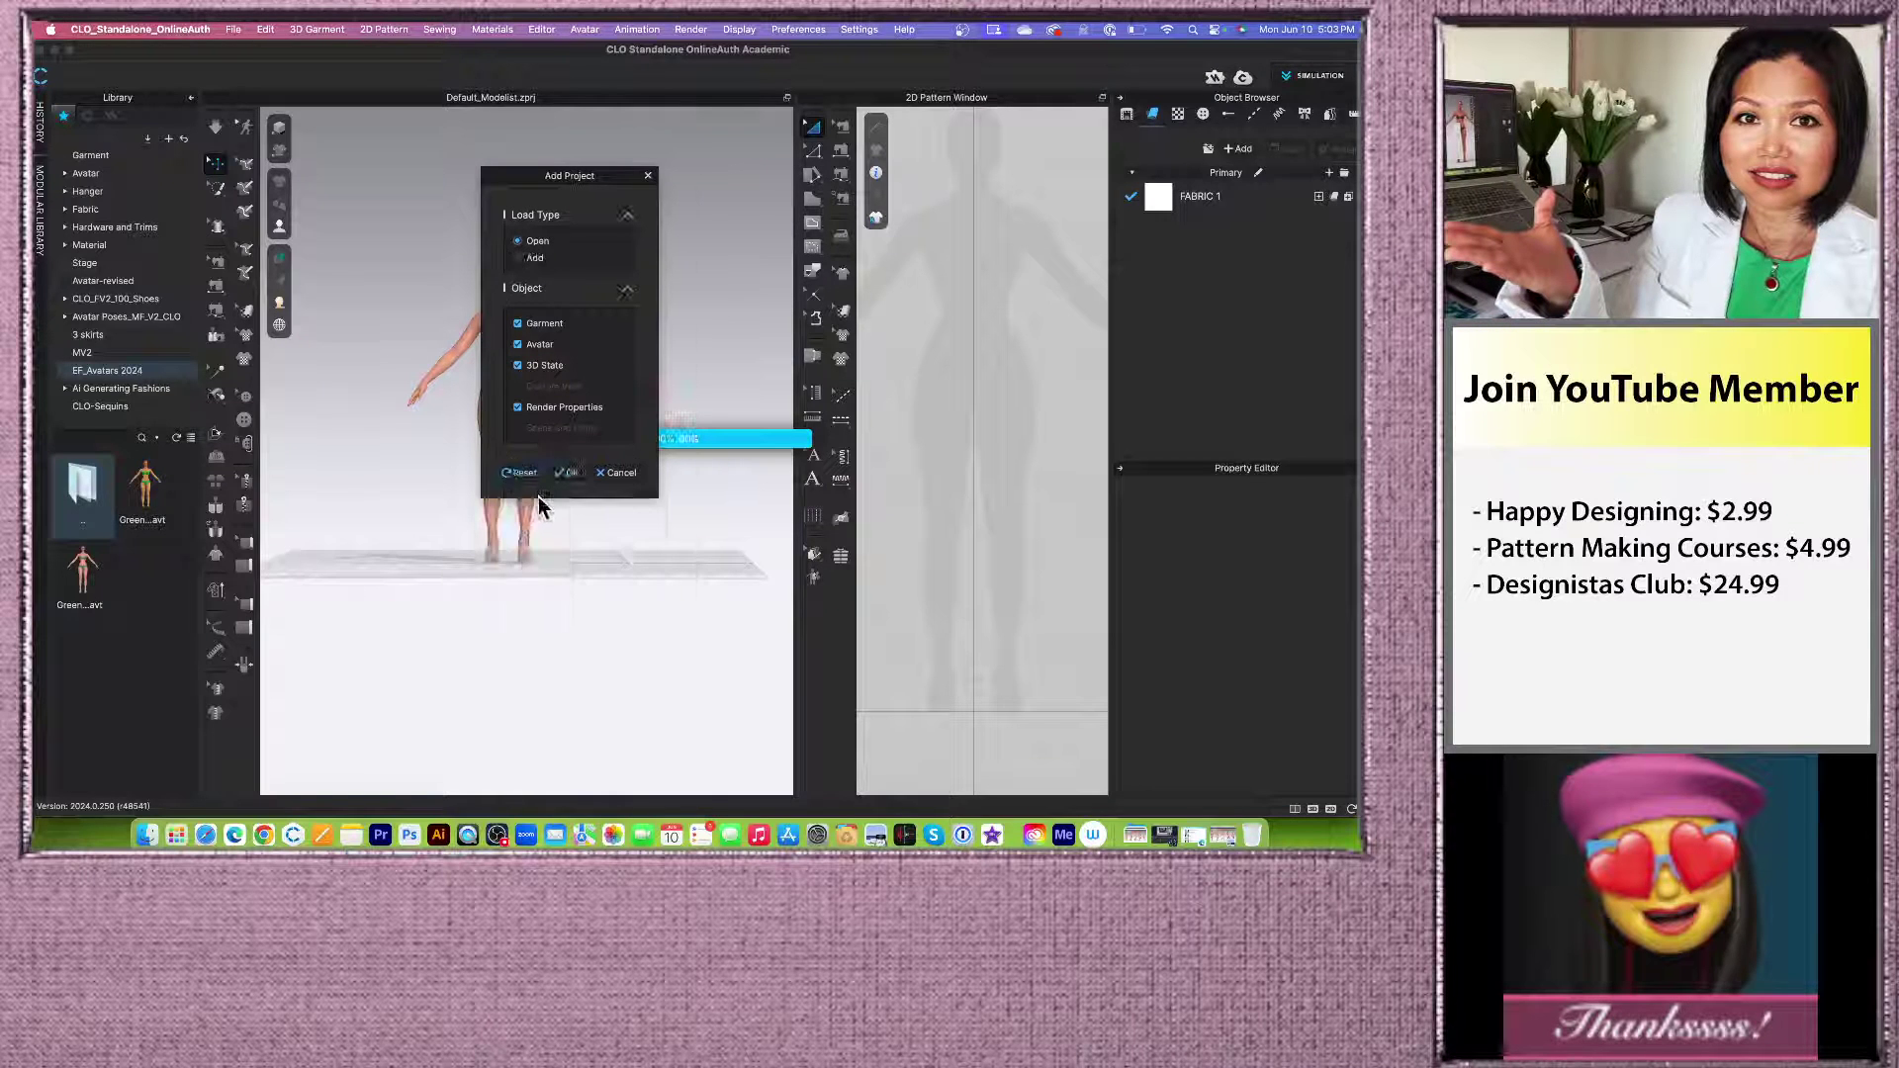
click(570, 473)
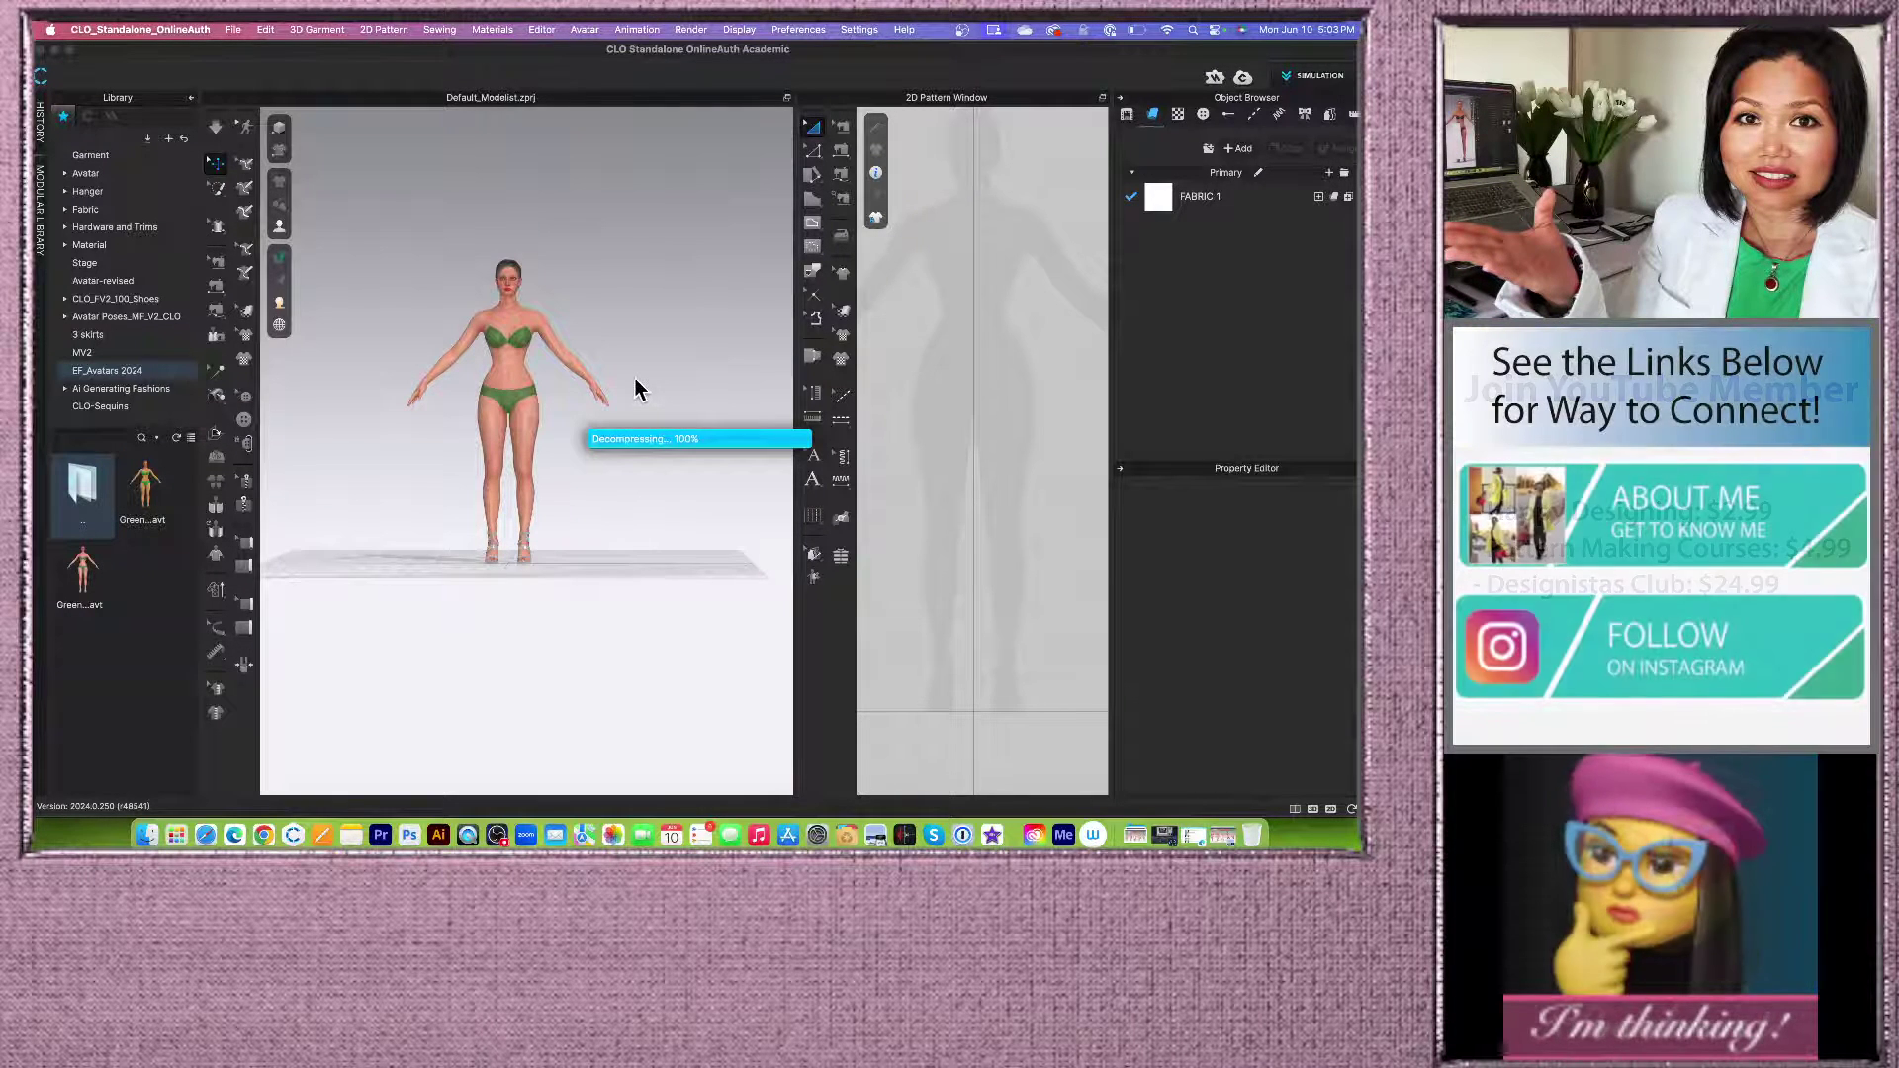
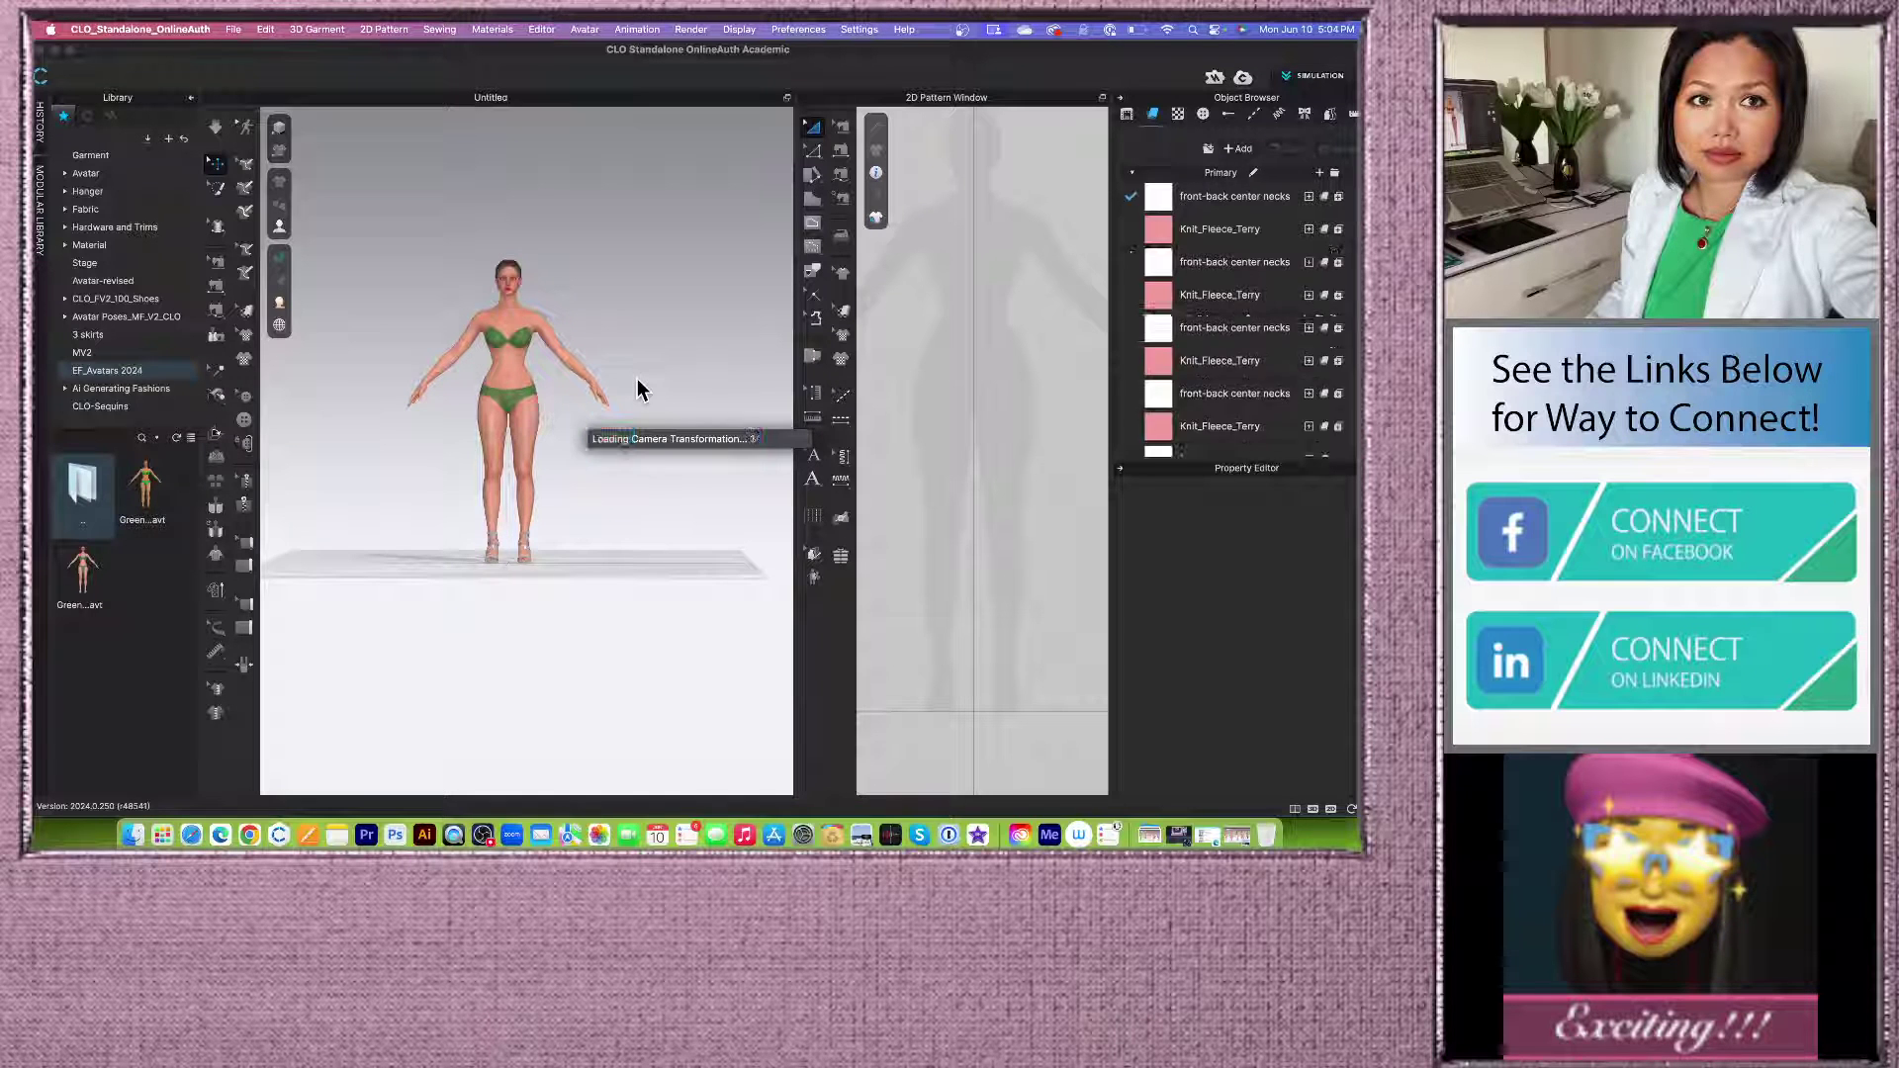
Step: Switch the workspace layout to show only the 3D garment view, without the 2D patterns
scroll(650, 401, down, 5)
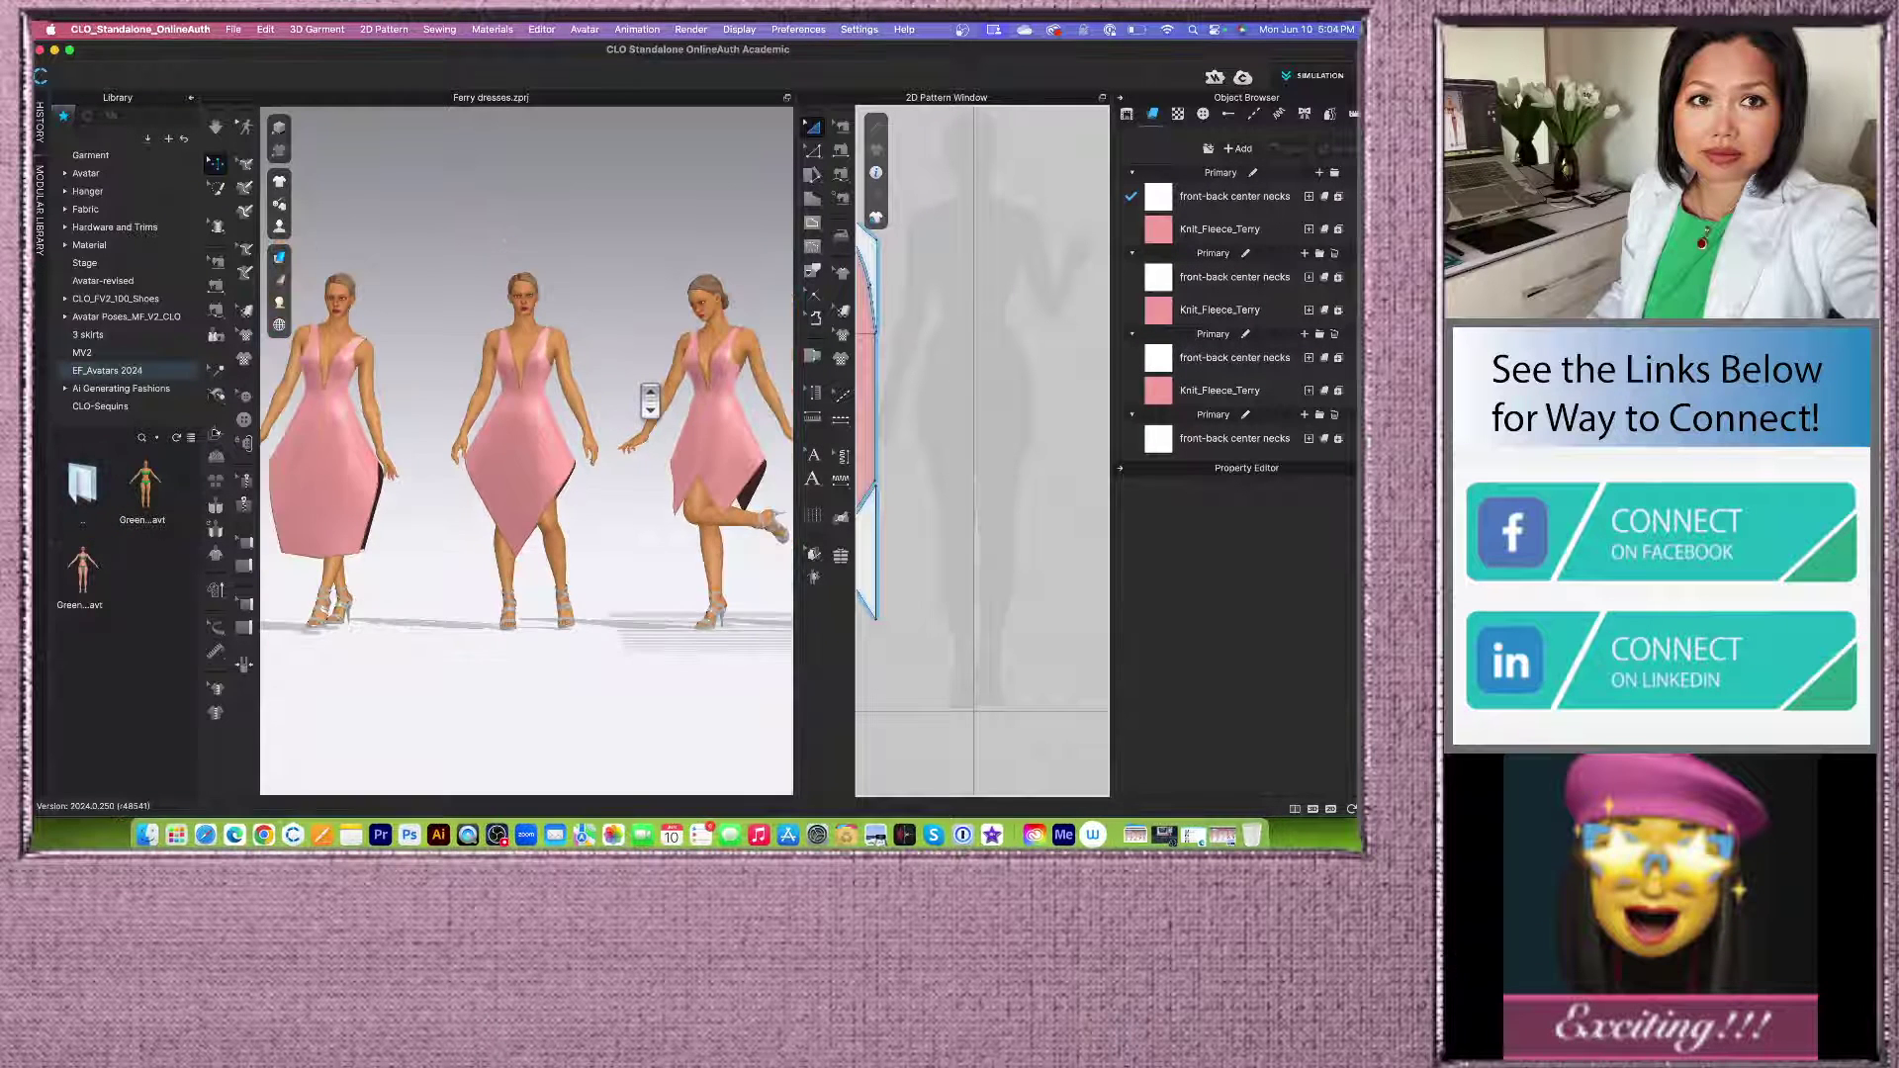
scroll(650, 401, down, 3)
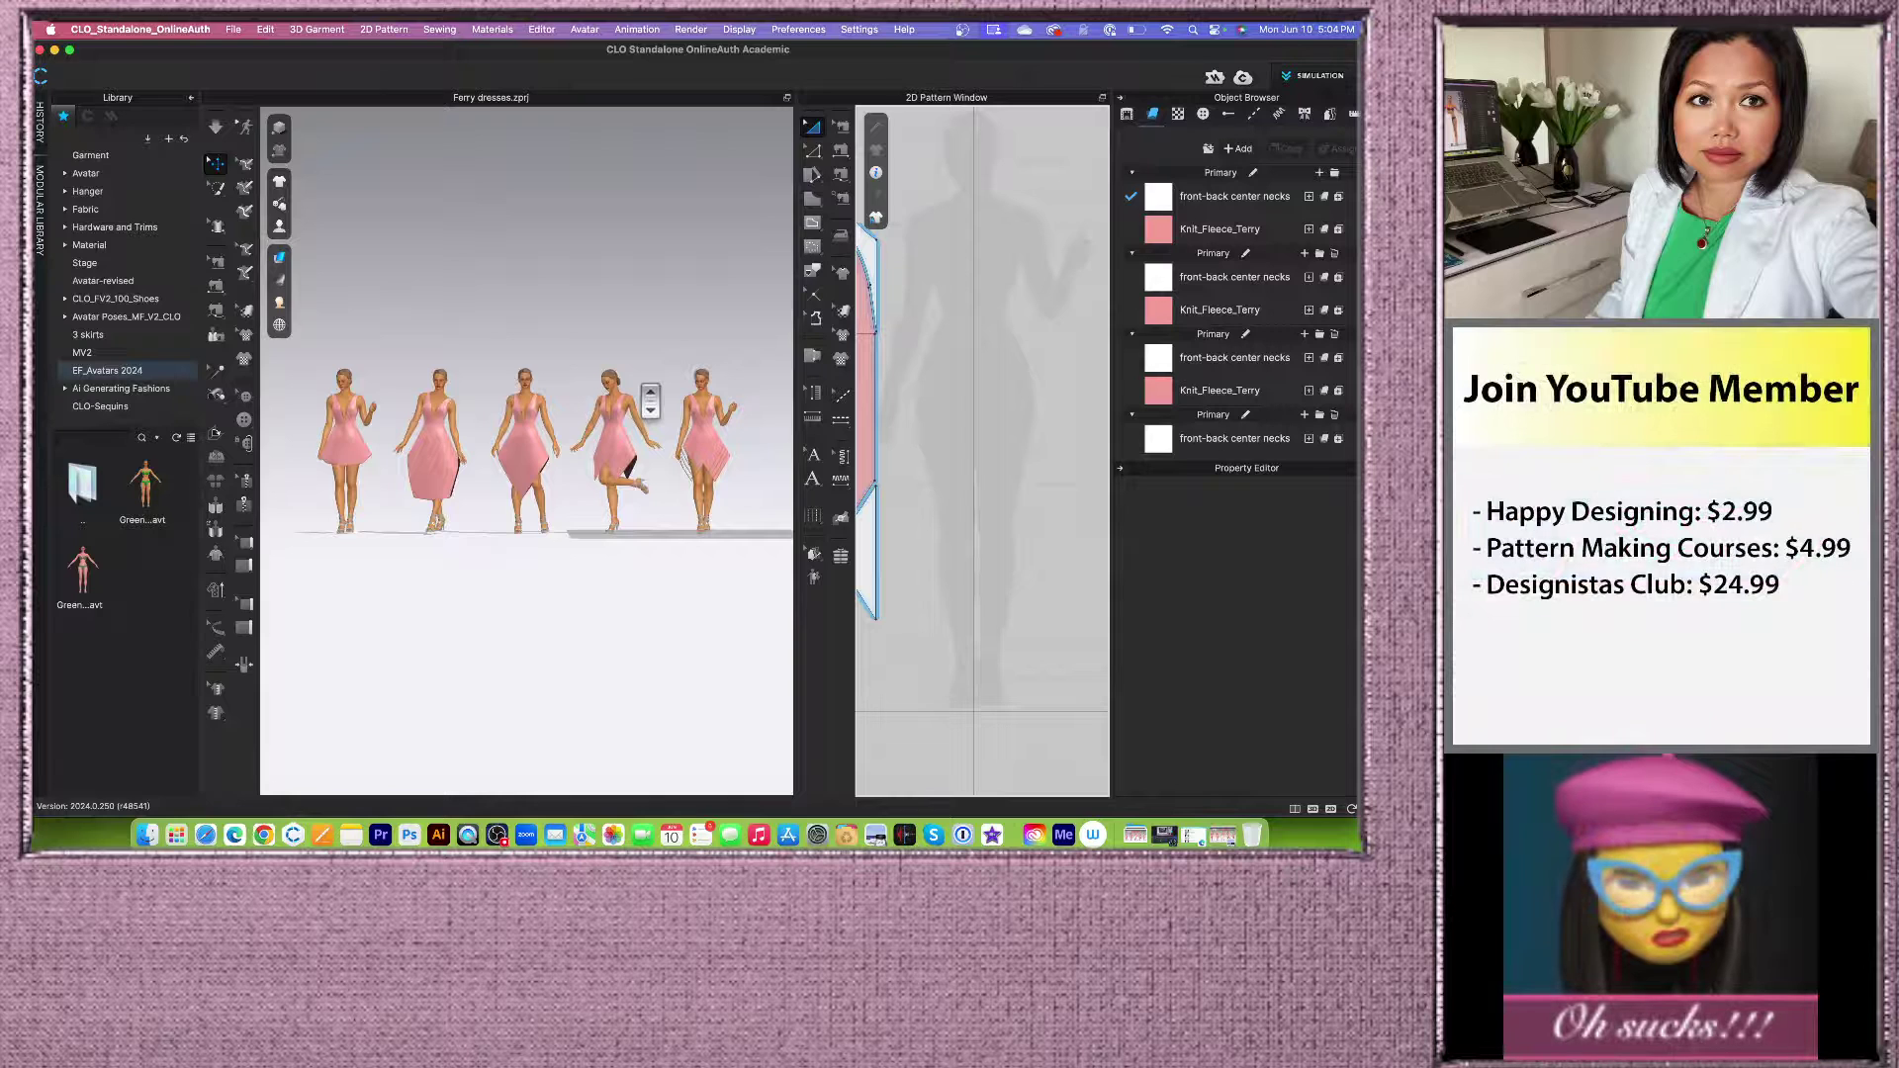
middle_drag(727, 356, 744, 366)
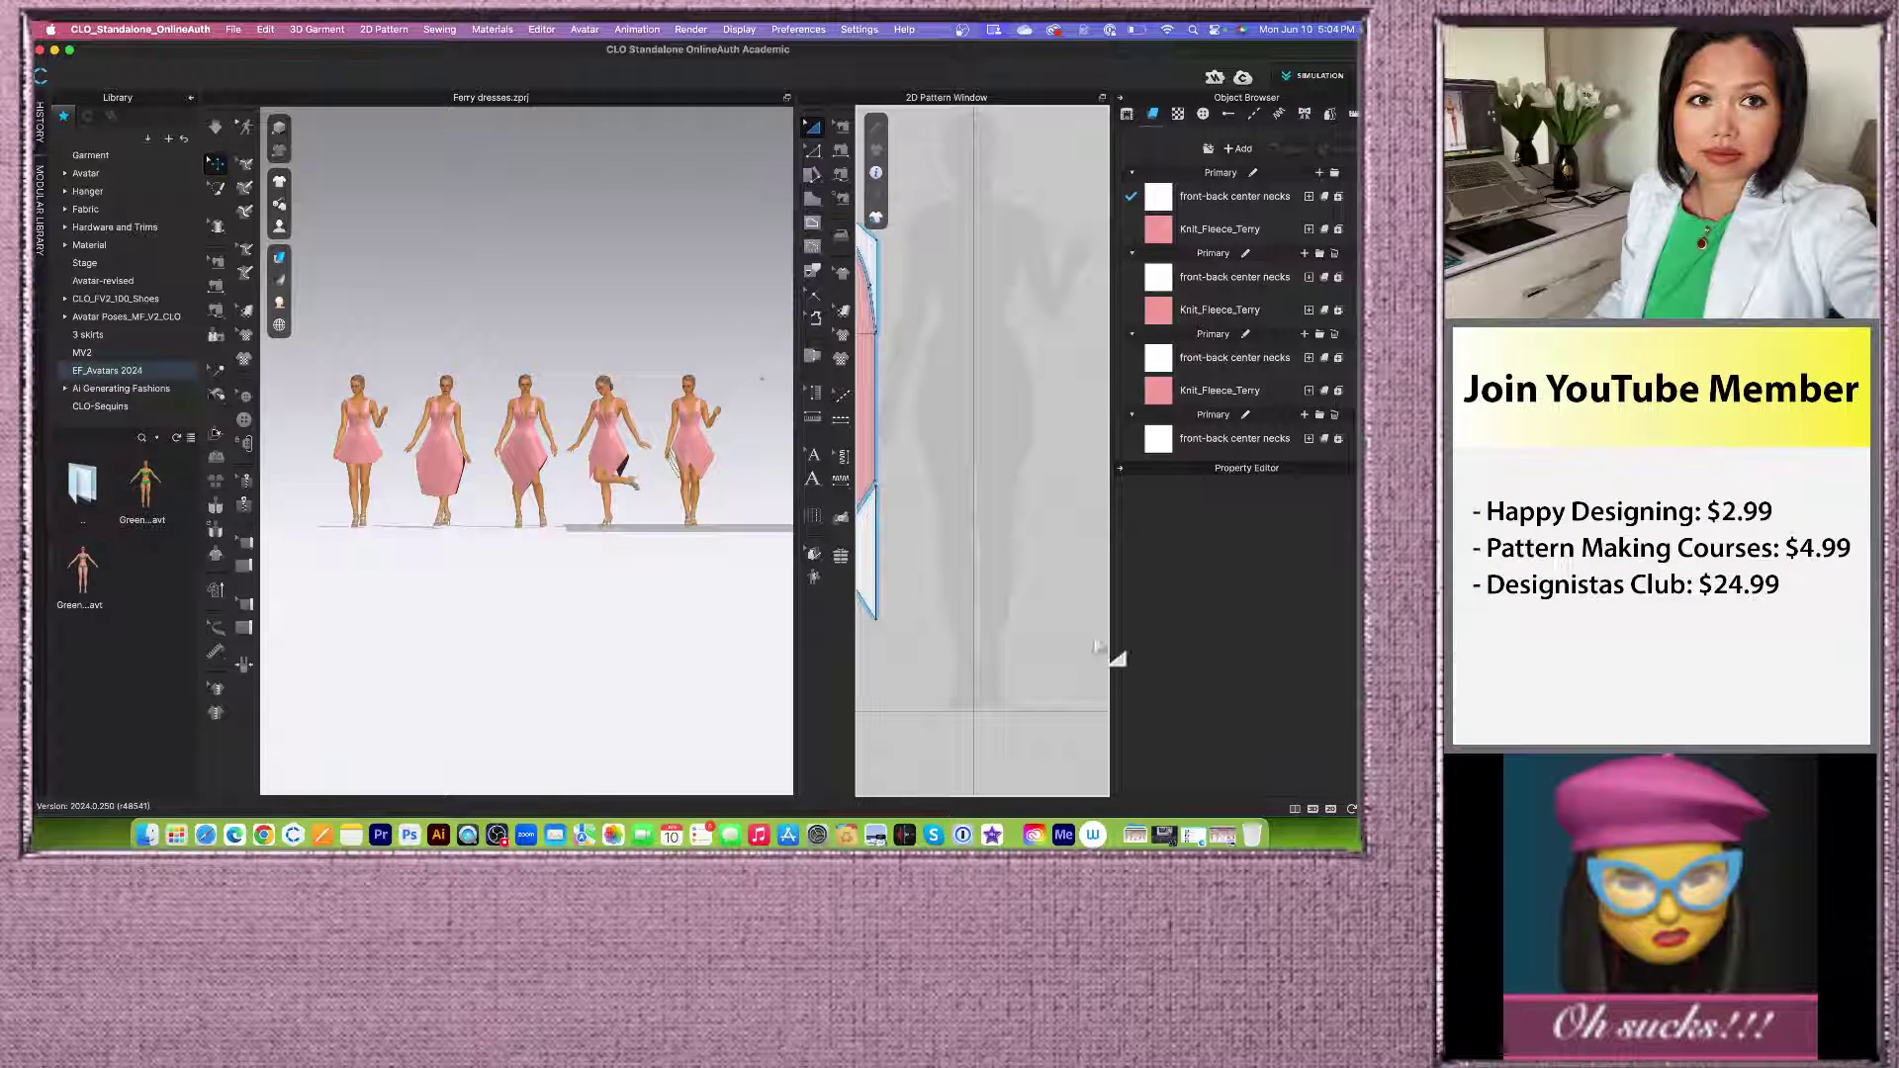
scroll(987, 425, down, 3)
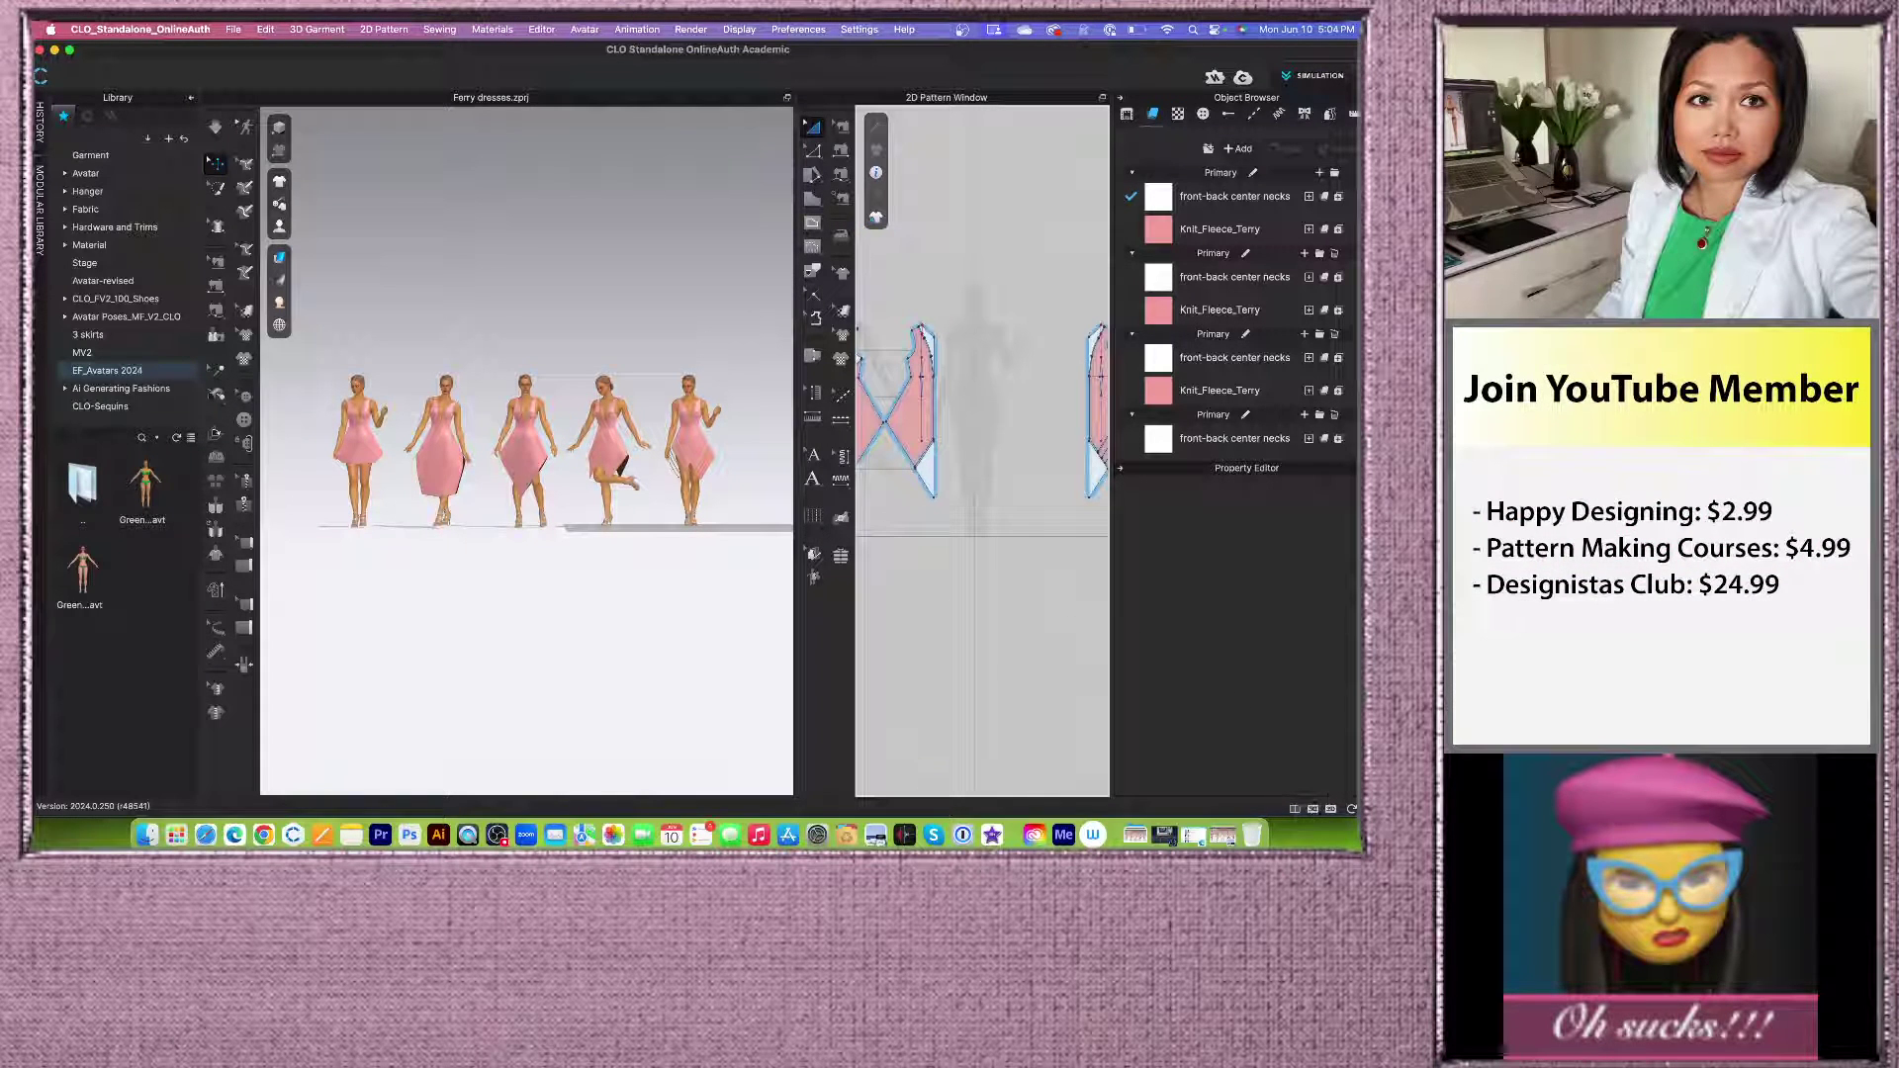
click(1313, 810)
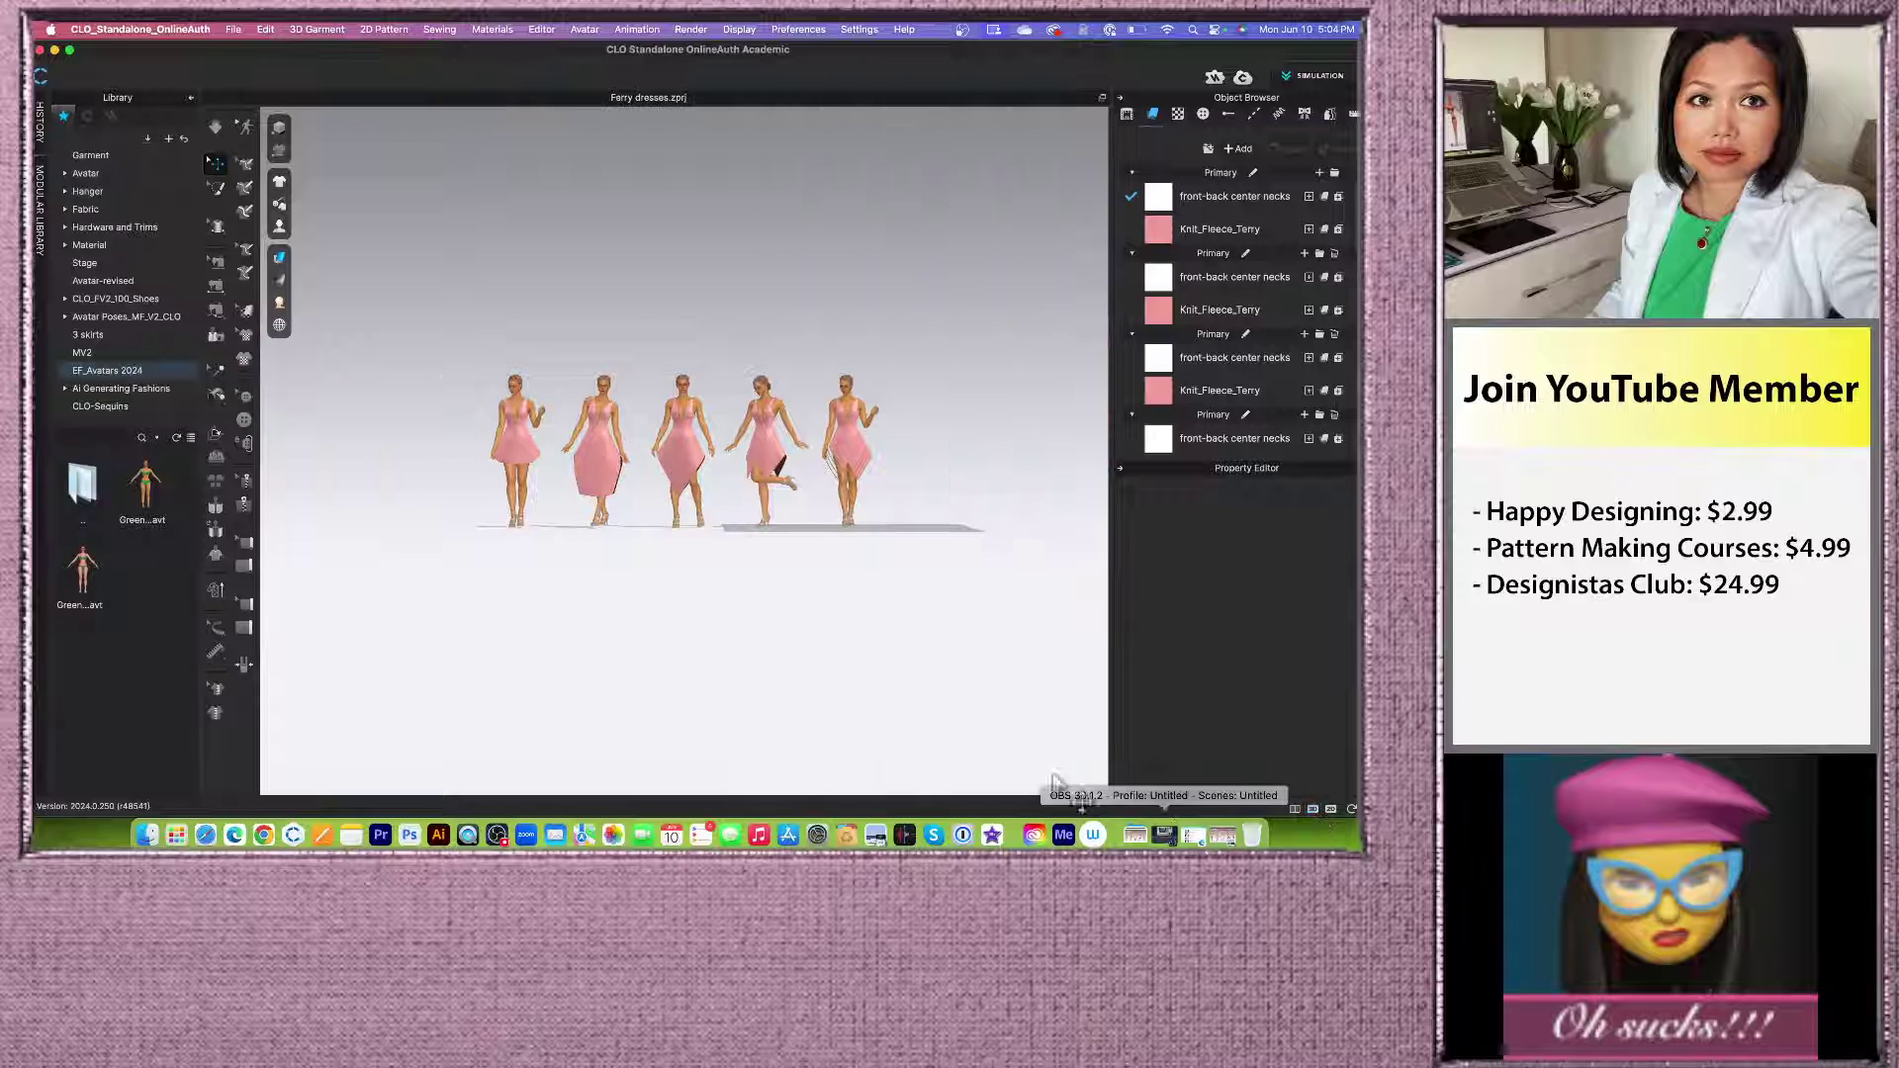
Step: Show the dressed avatars from the back and turn on high-quality rendering in the 3D view
scroll(714, 374, up, 3)
scroll(687, 349, up, 1)
right_drag(963, 555, 737, 559)
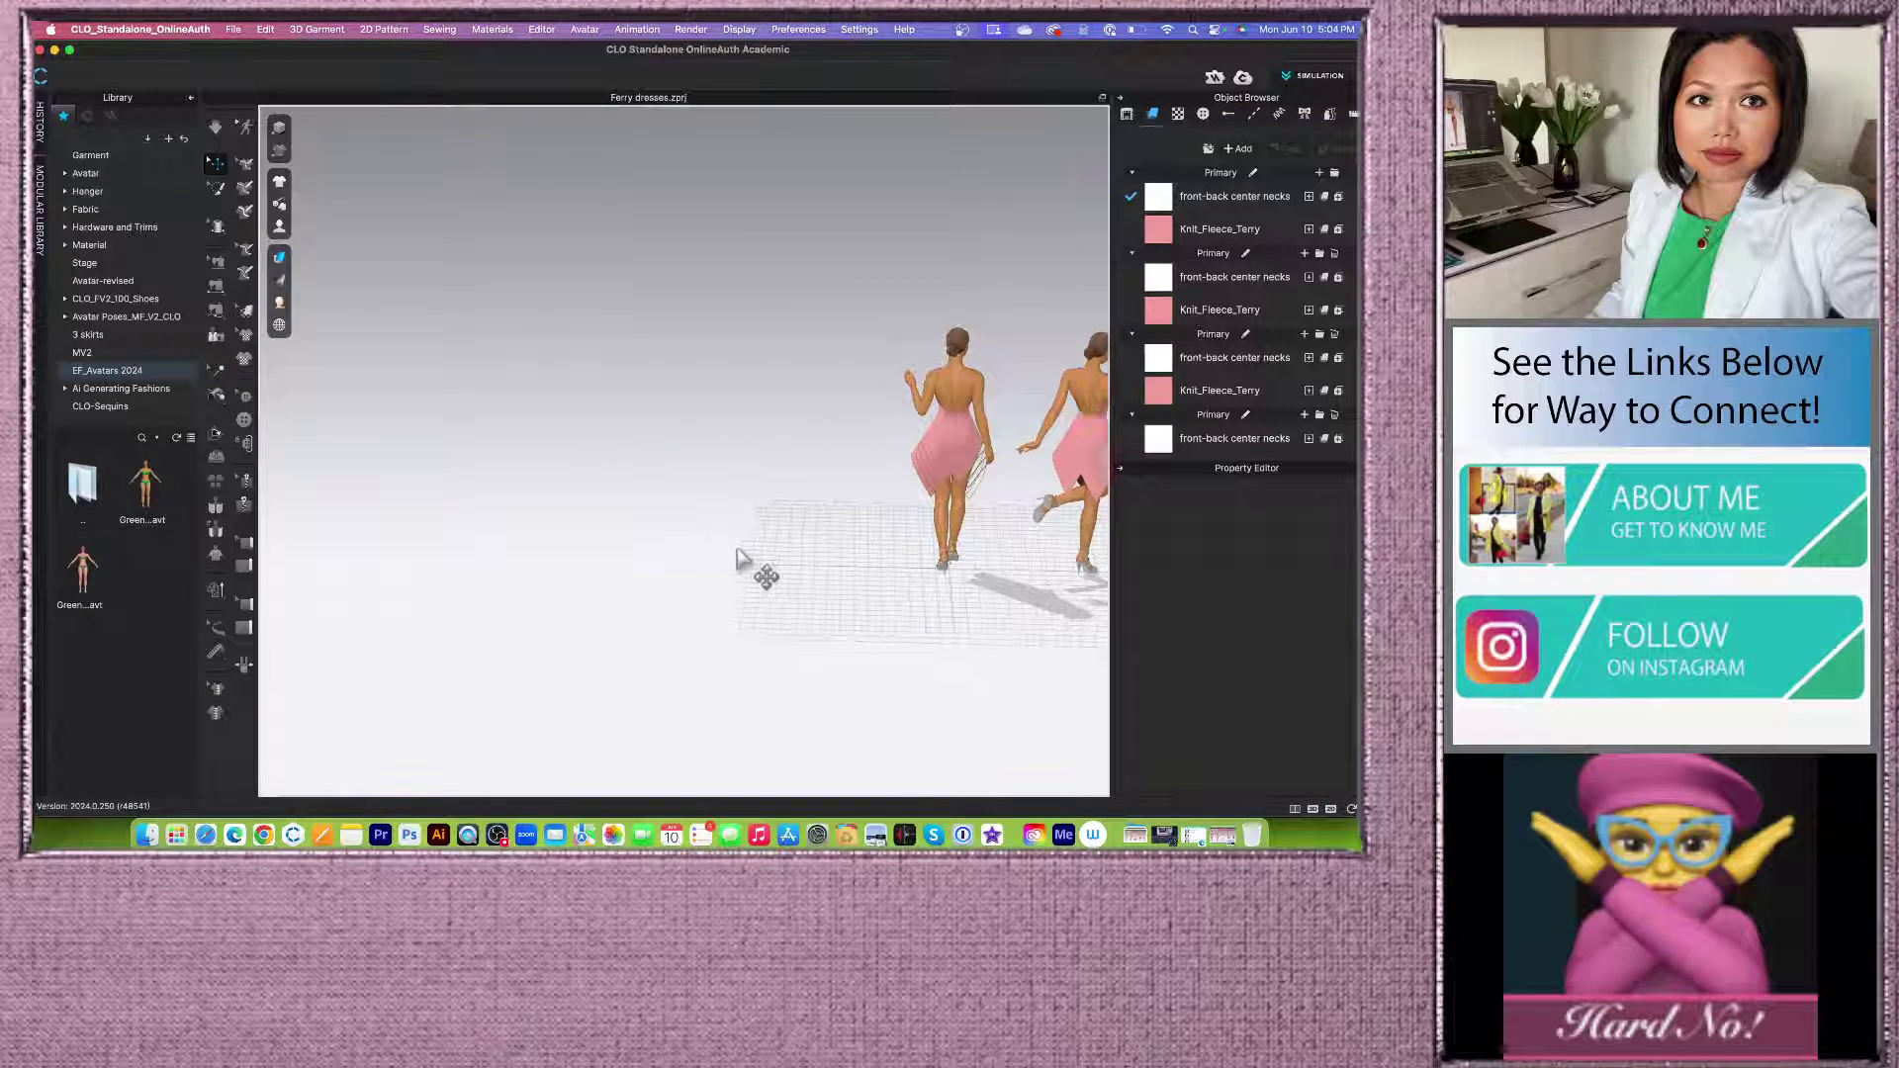
key(8)
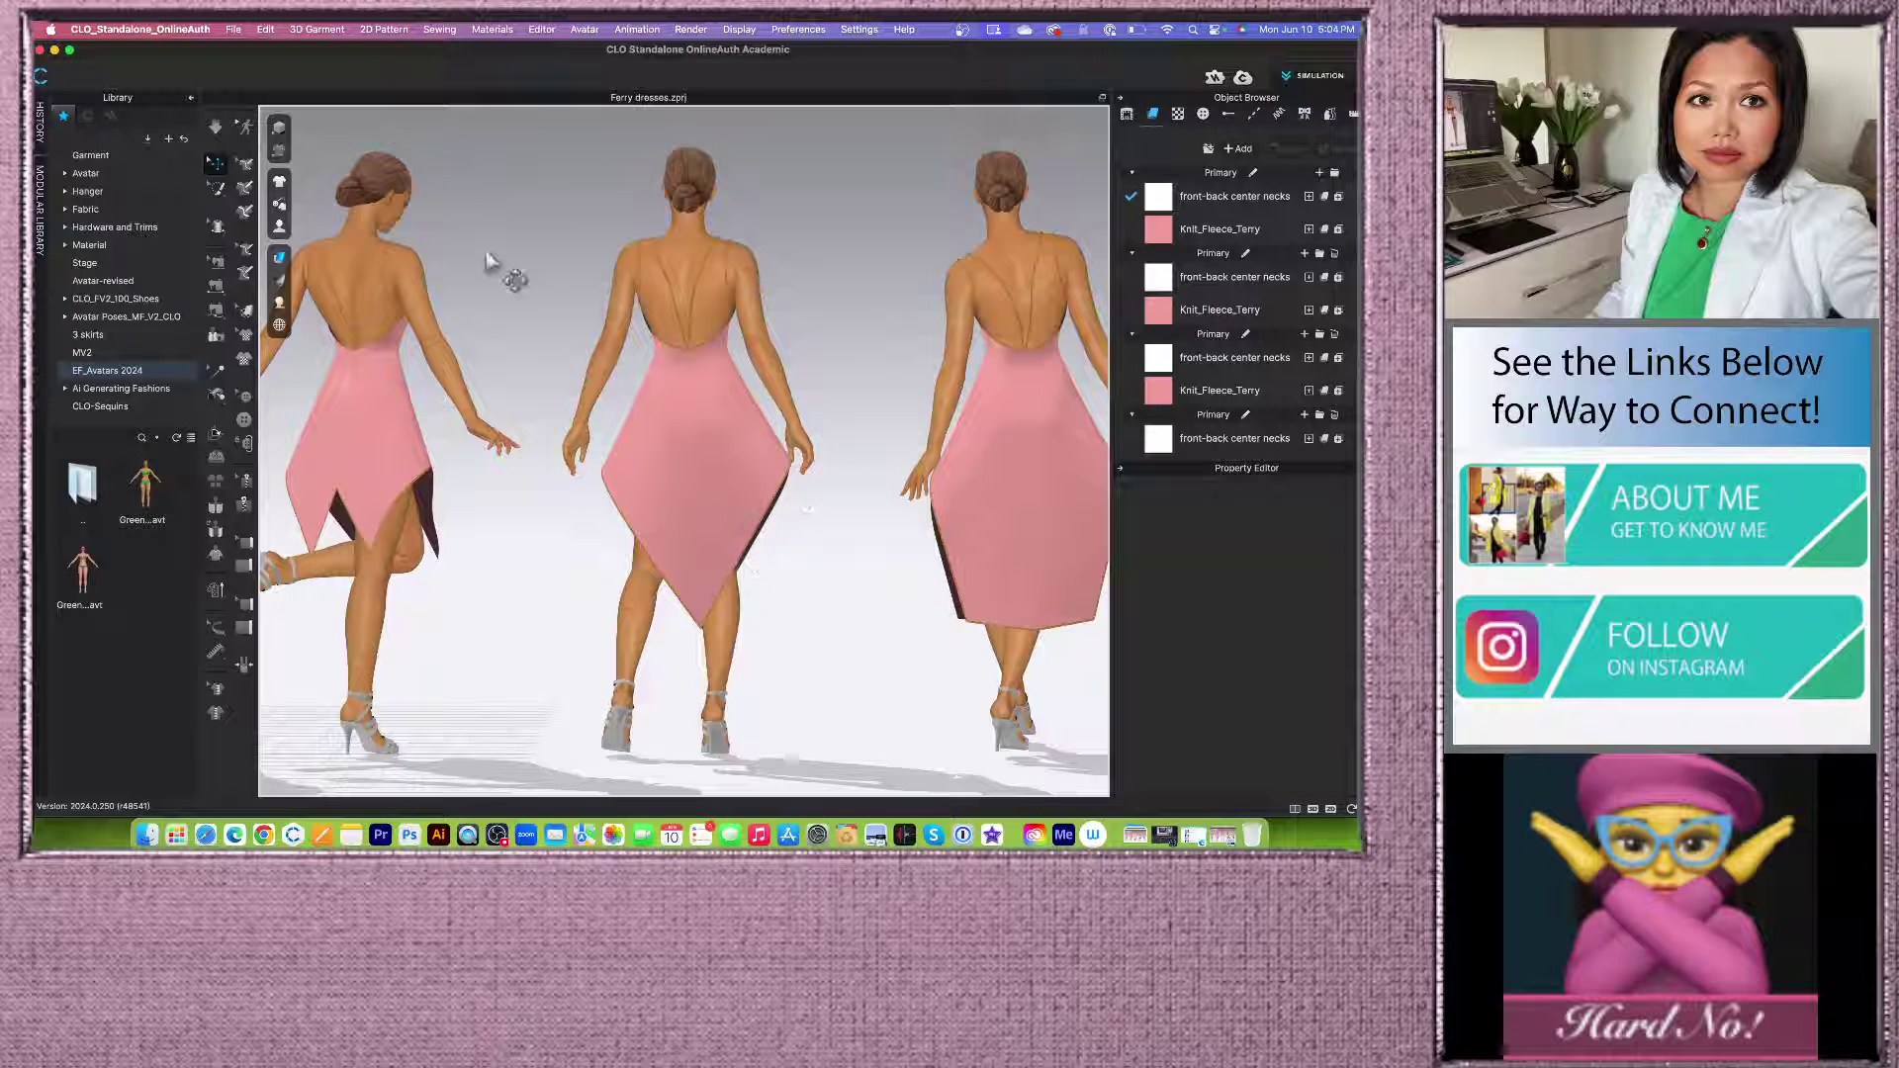
click(279, 128)
Step: Examine the backs of the rendered pink dresses, including the chain trims and strands along the pointed hem
scroll(539, 361, down, 5)
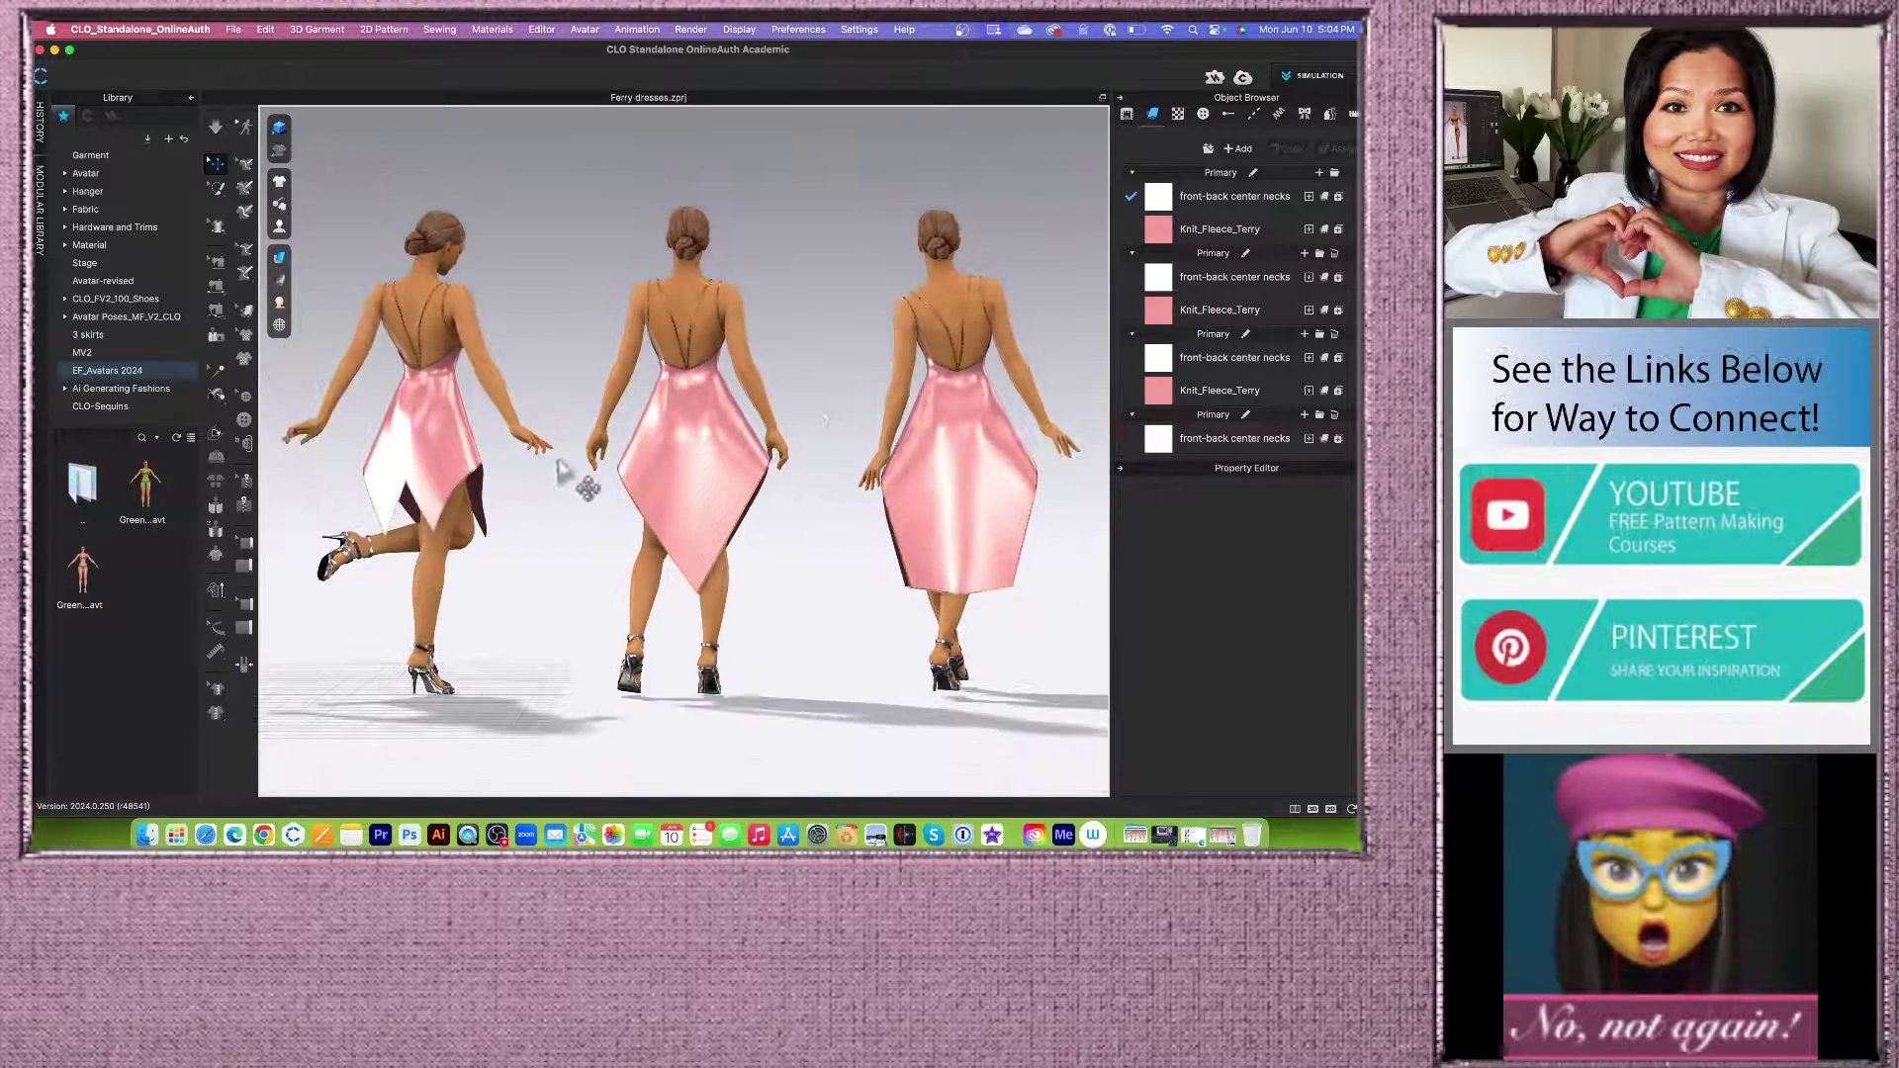
mouse_move(593, 531)
right_down()
mouse_move(607, 543)
mouse_move(598, 524)
right_up()
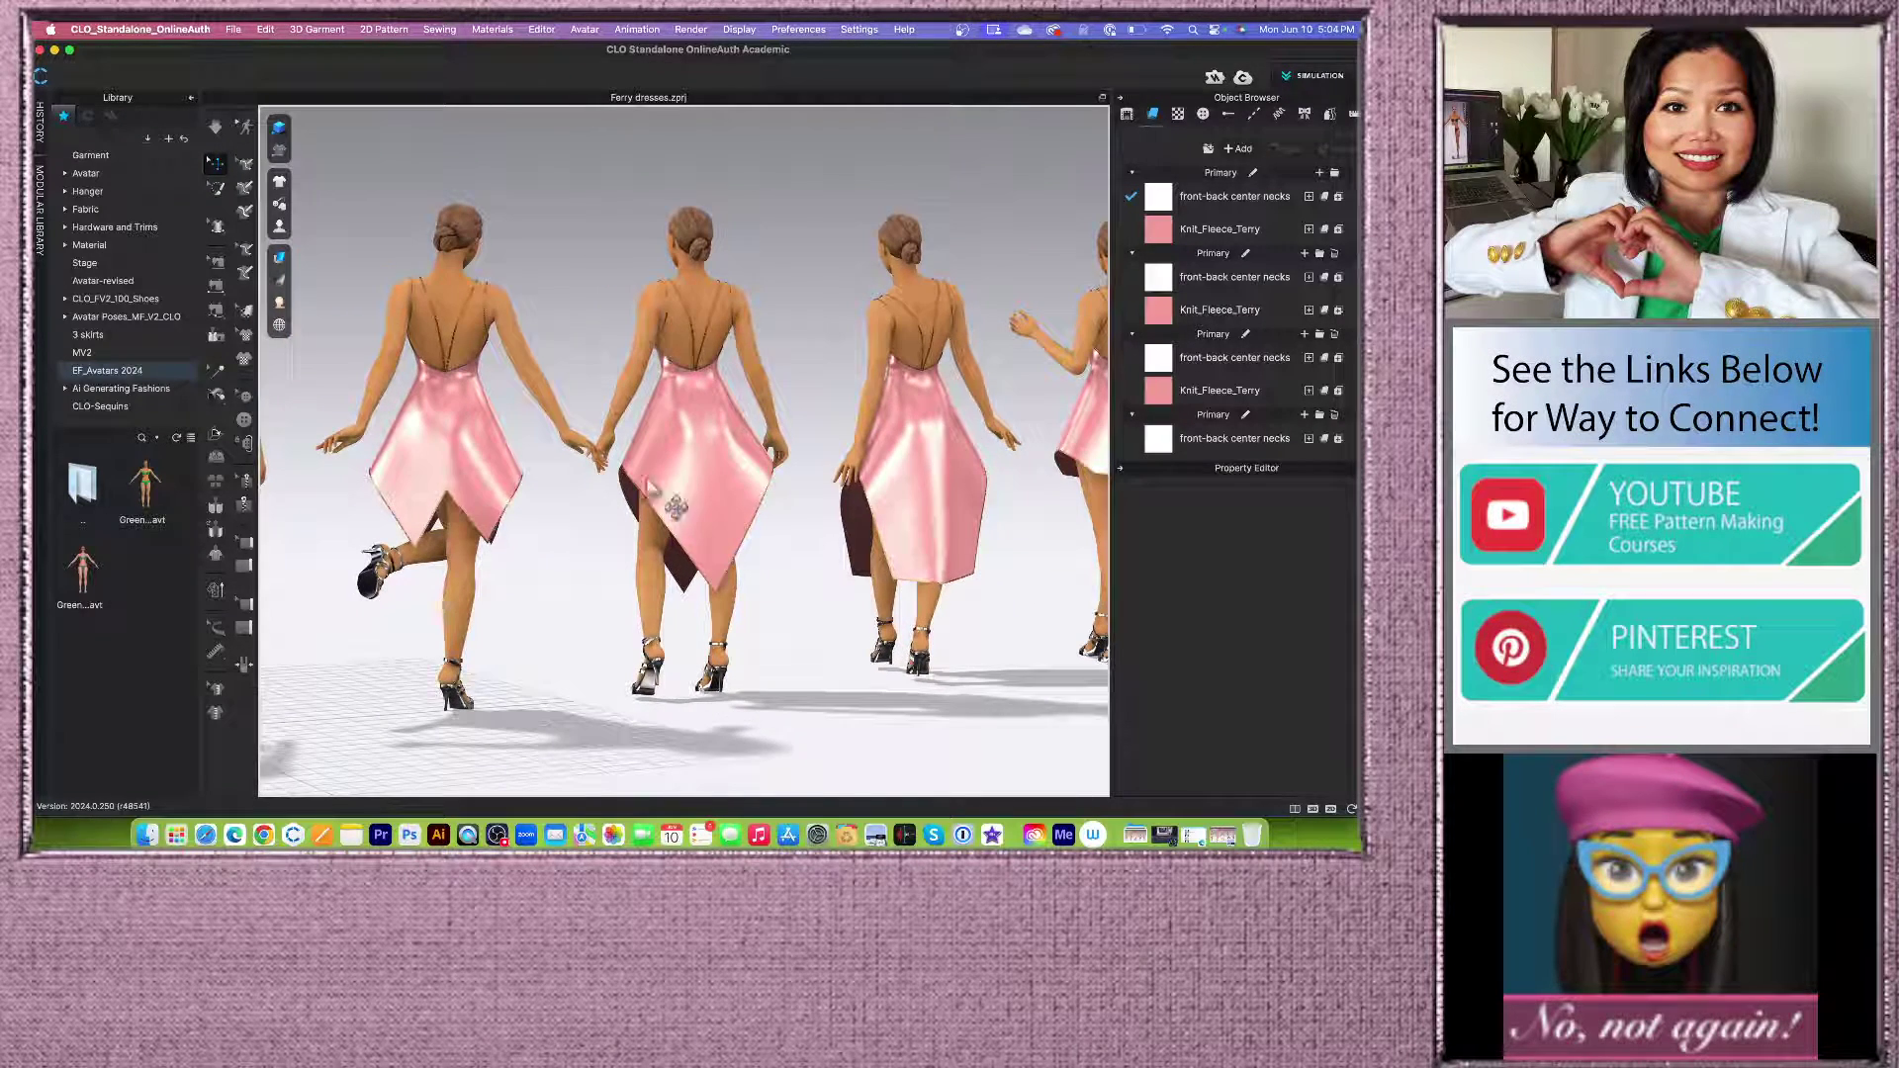
scroll(799, 388, up, 5)
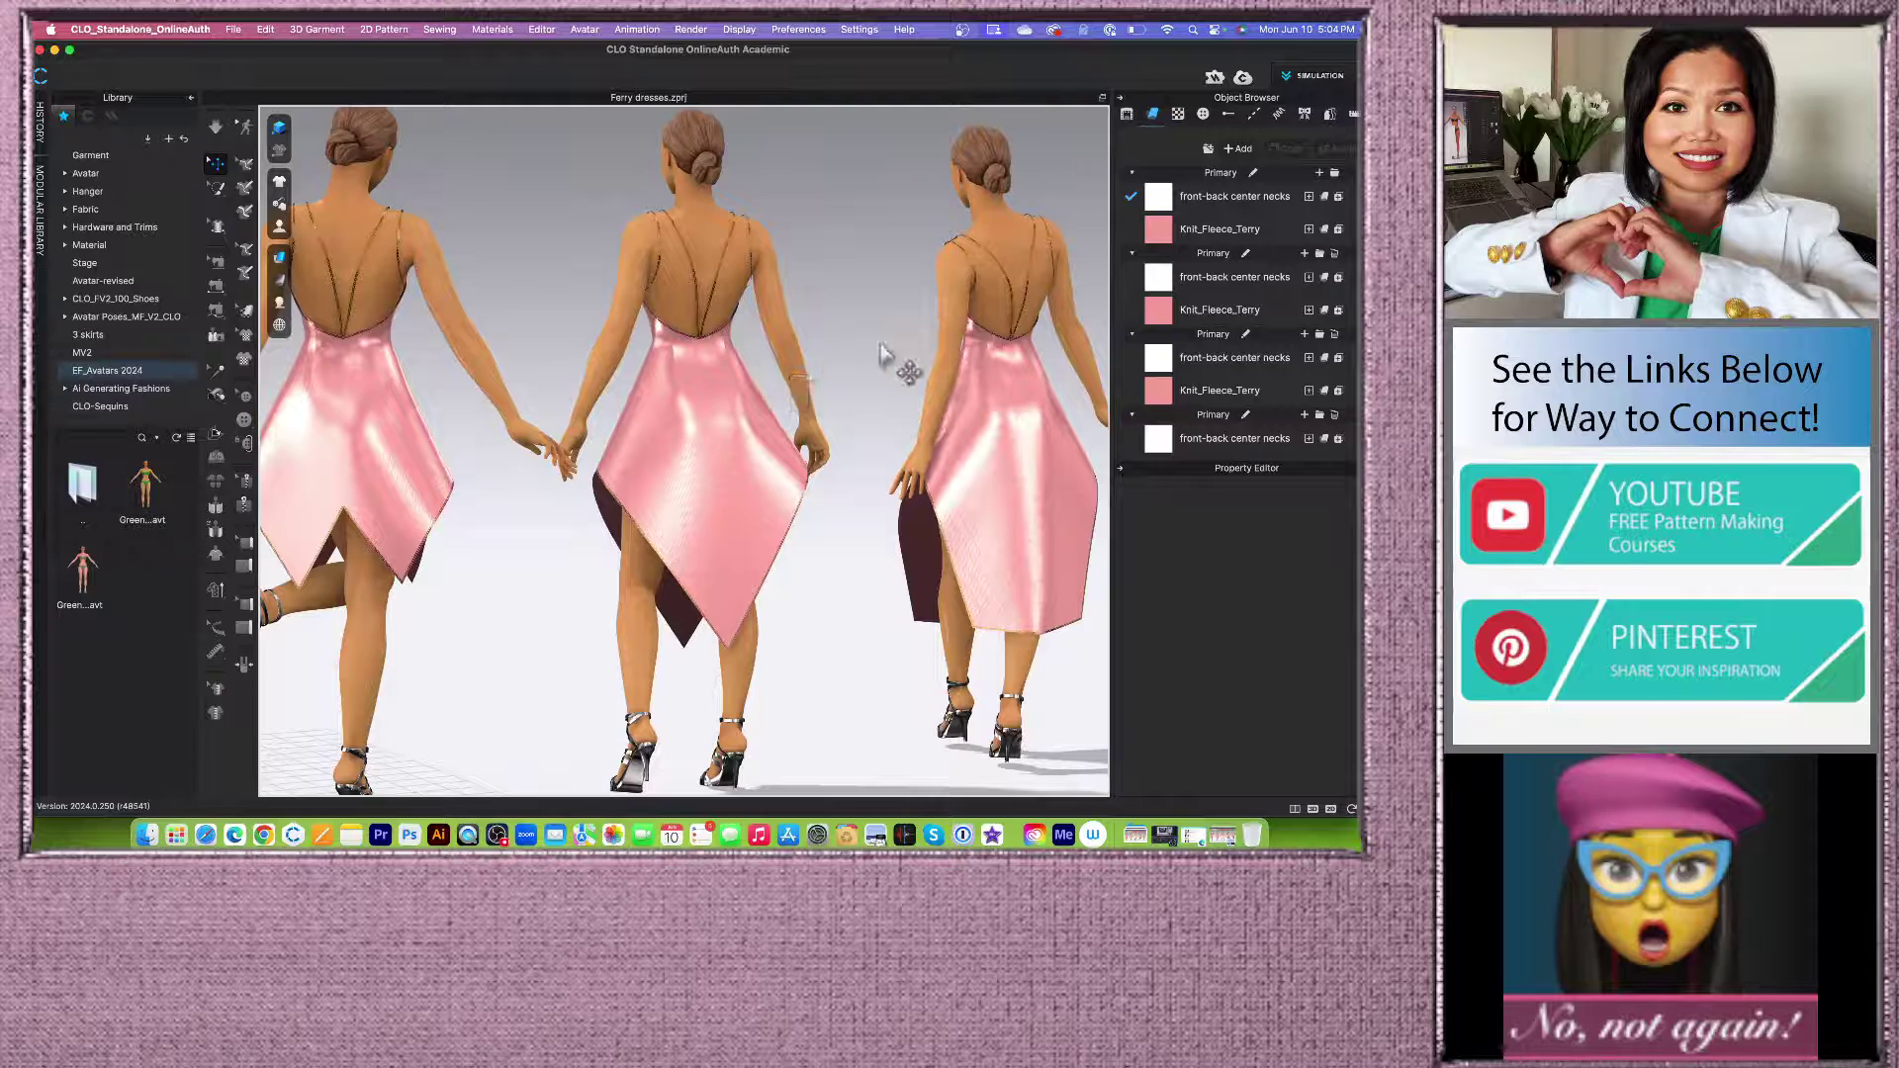
scroll(869, 348, down, 3)
middle_drag(858, 332, 701, 356)
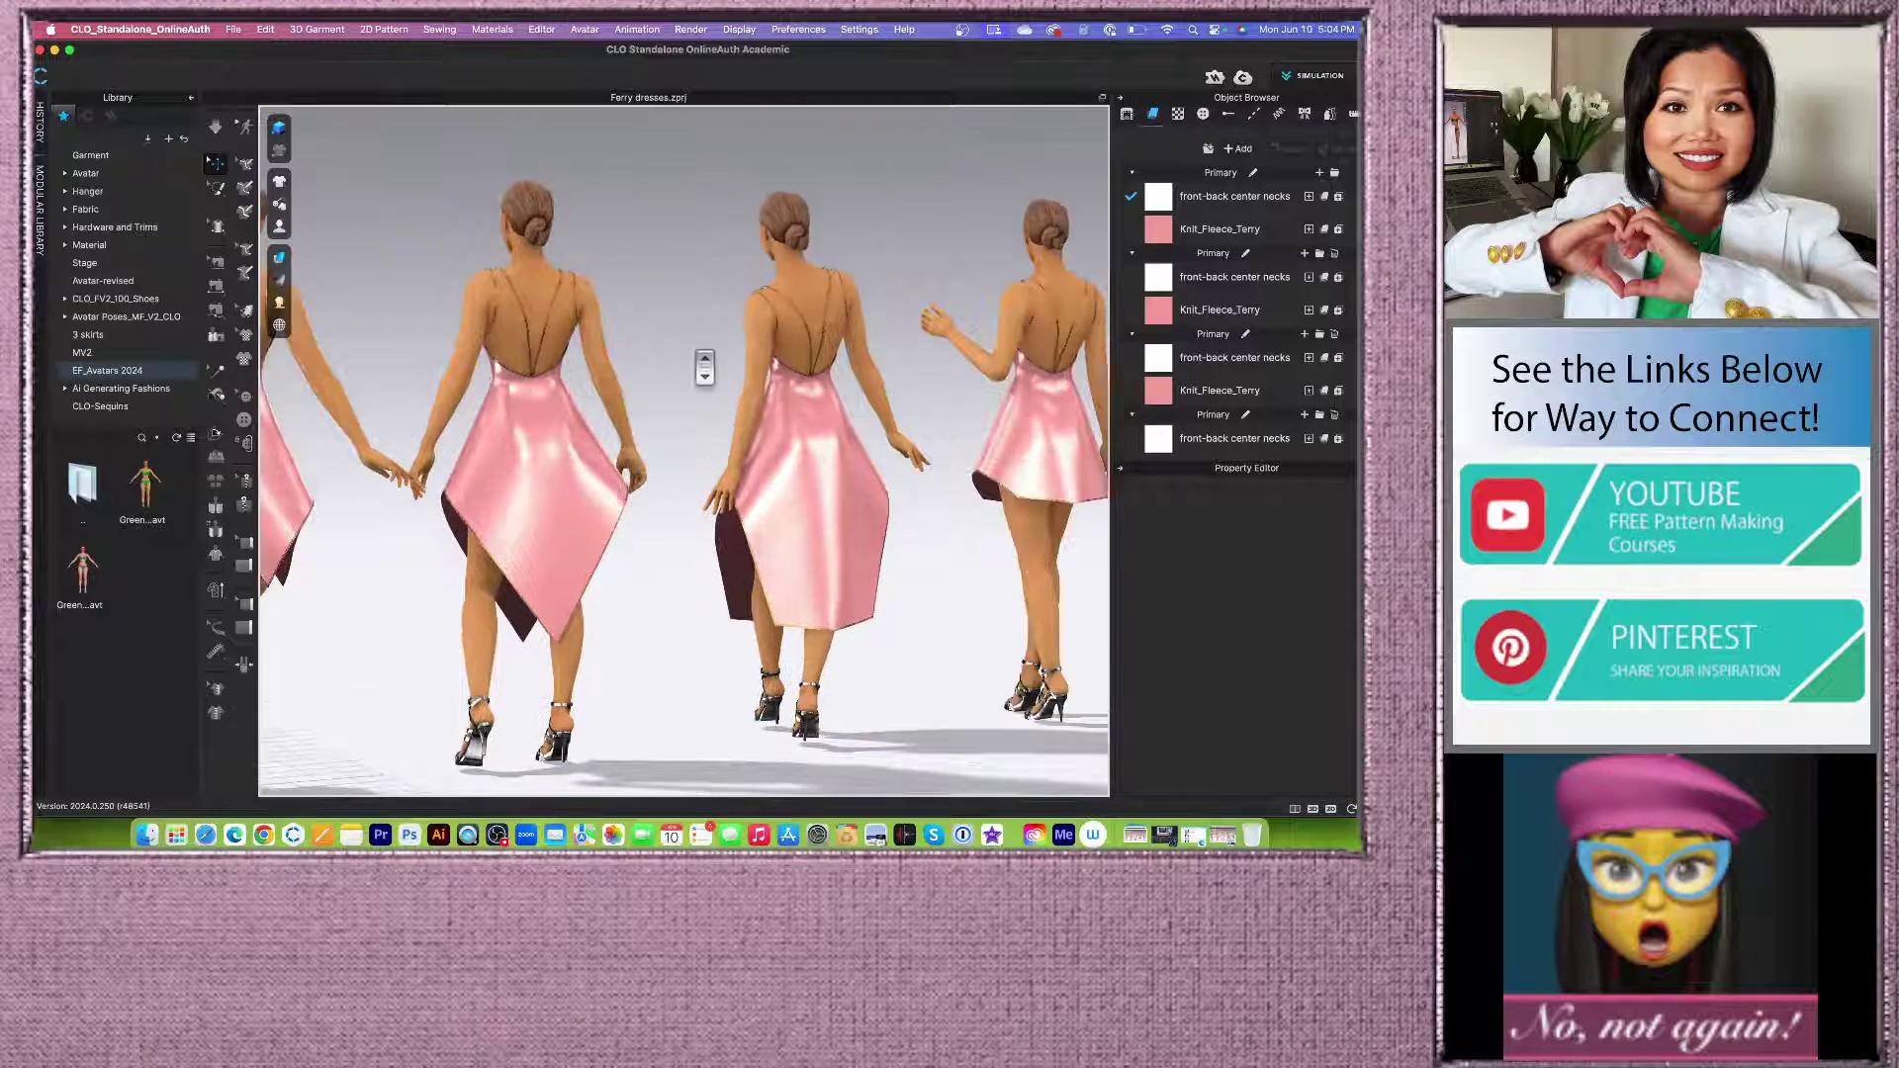
scroll(704, 370, down, 4)
scroll(872, 505, up, 1)
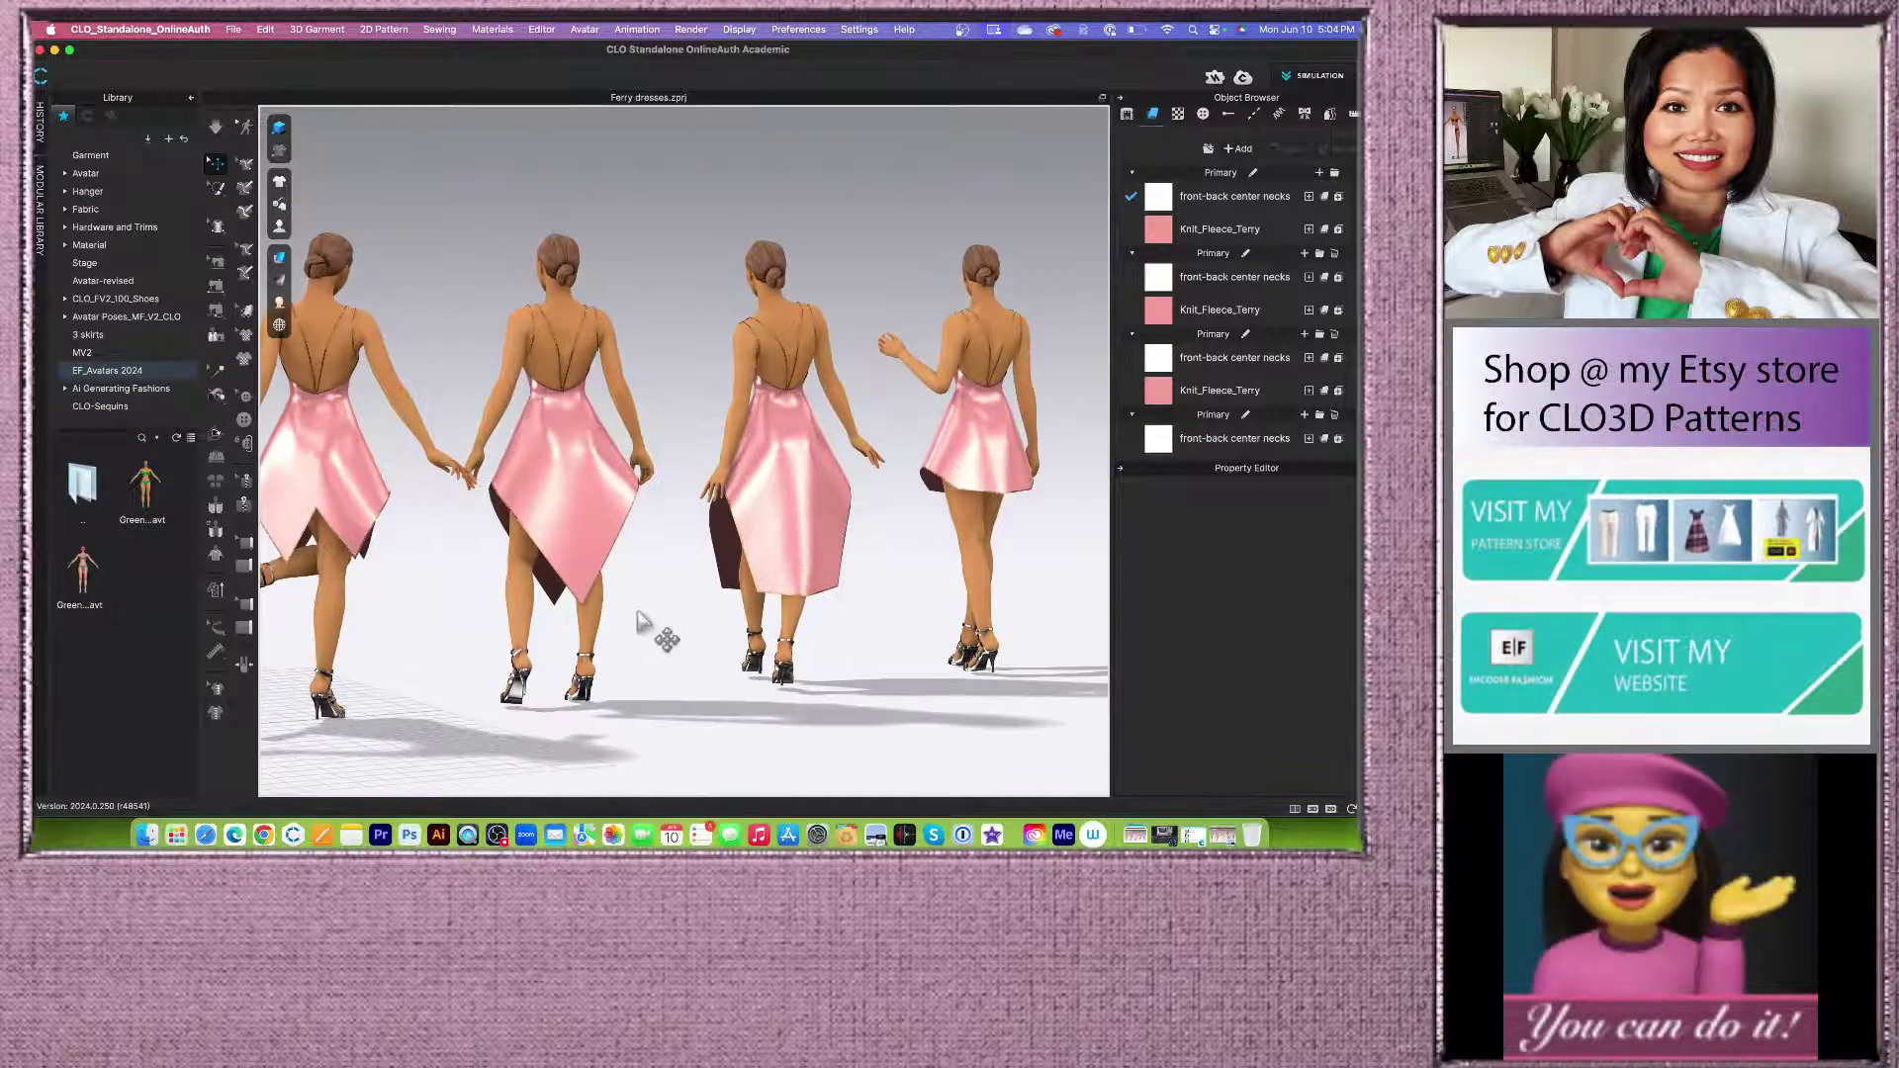
middle_drag(479, 721, 831, 685)
scroll(601, 524, up, 5)
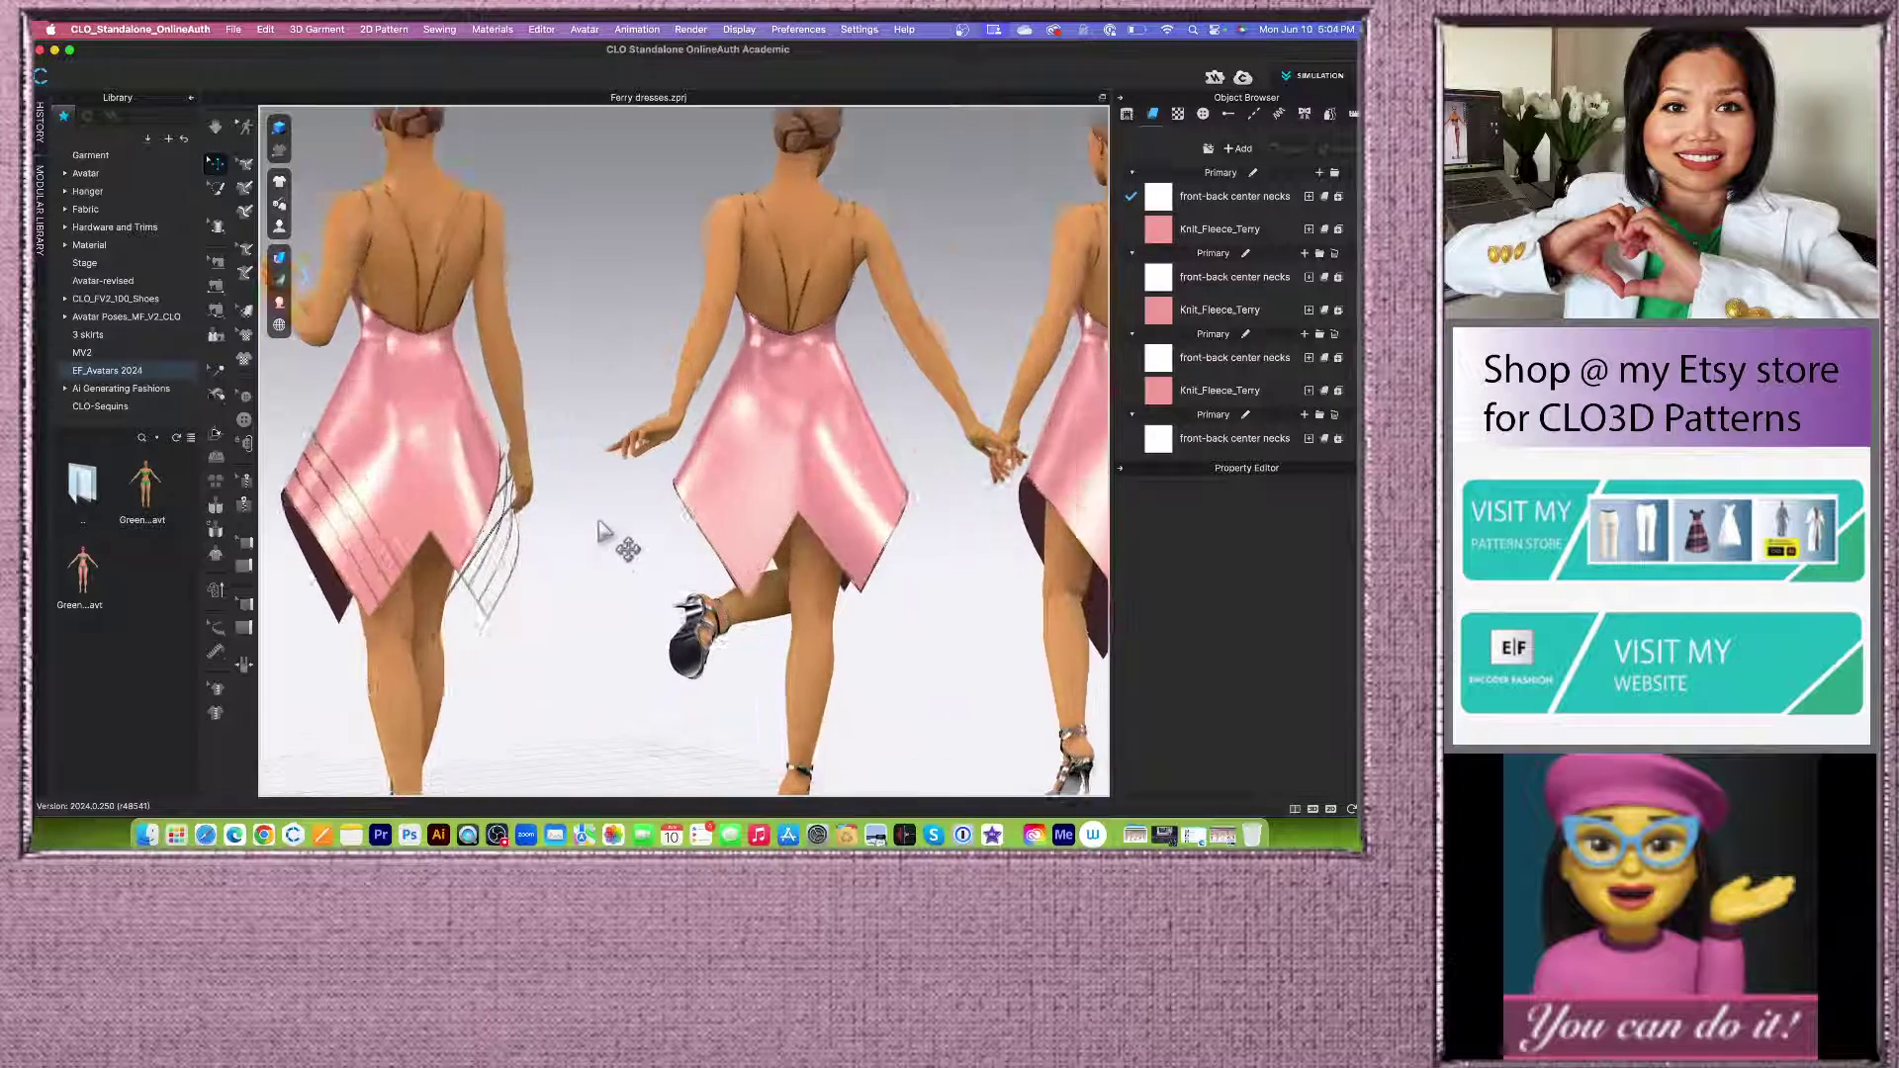
scroll(601, 532, up, 2)
scroll(489, 700, up, 2)
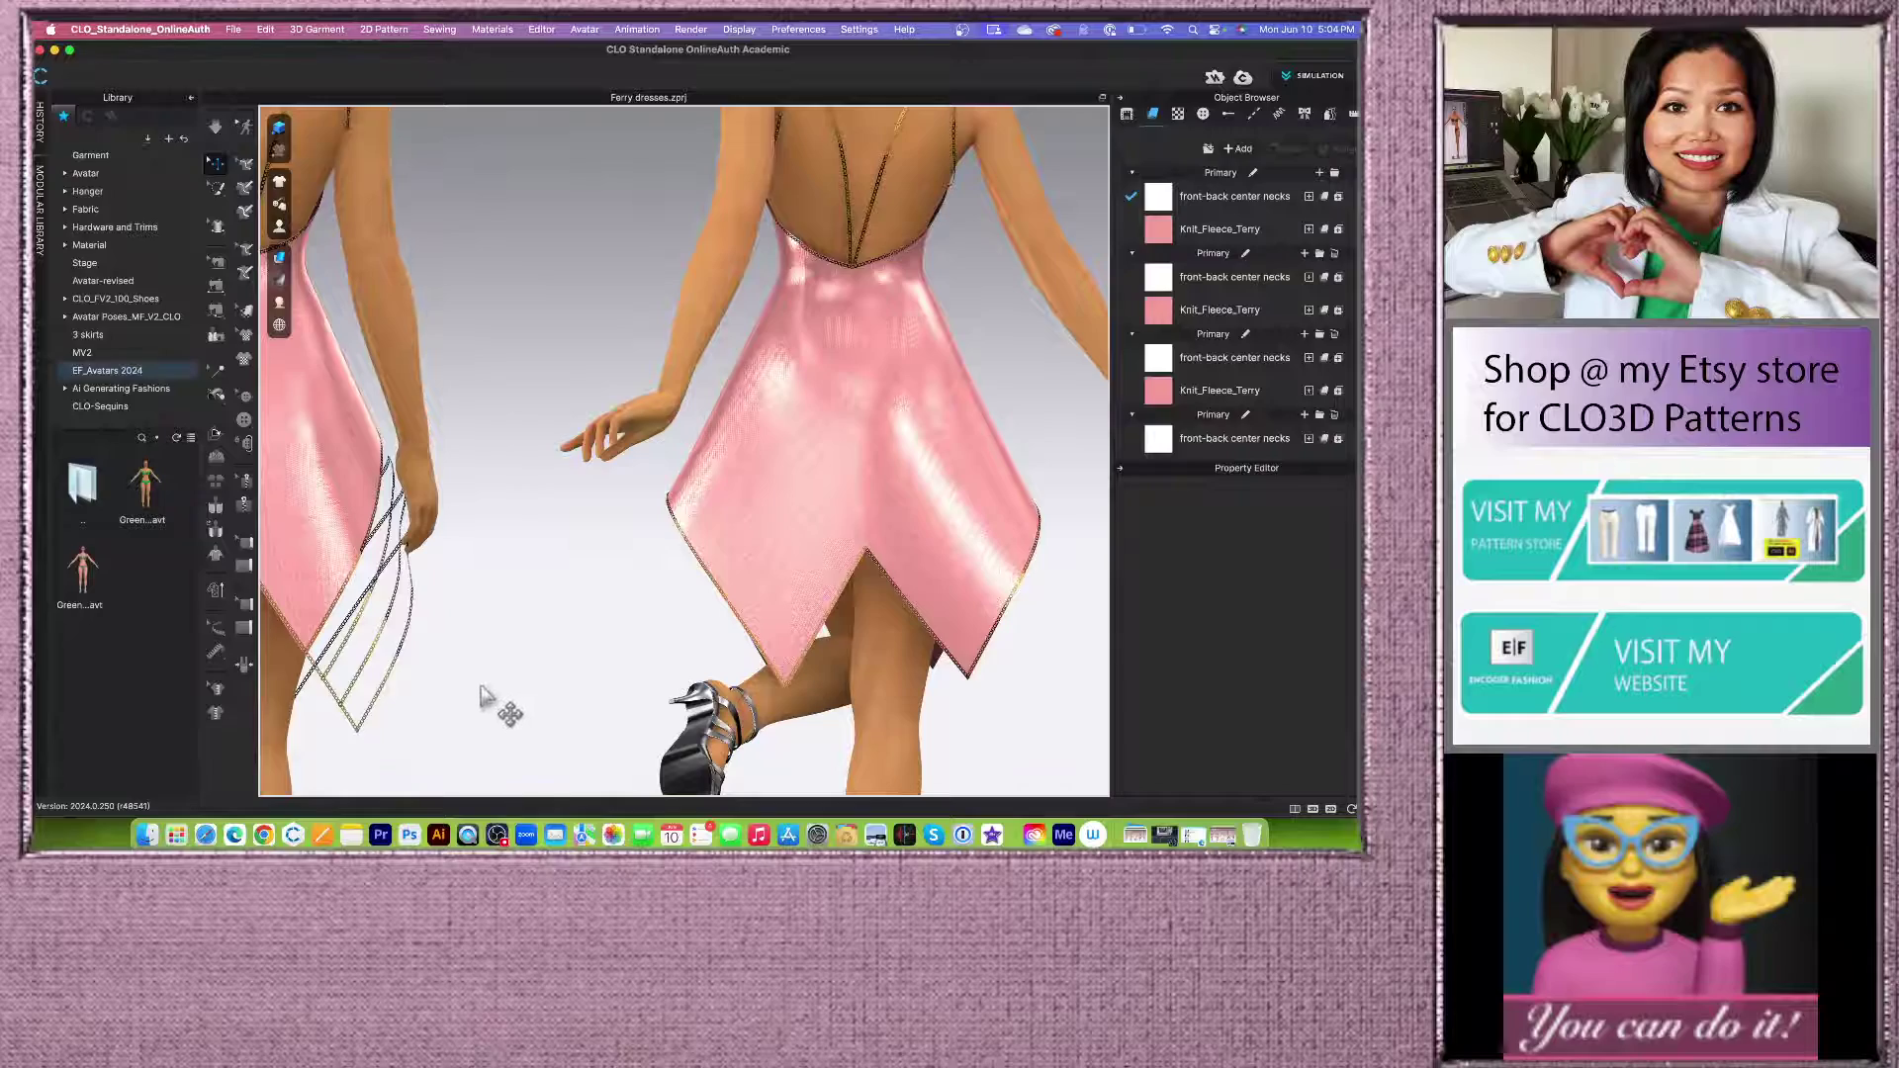
middle_drag(478, 696, 670, 563)
scroll(699, 551, up, 6)
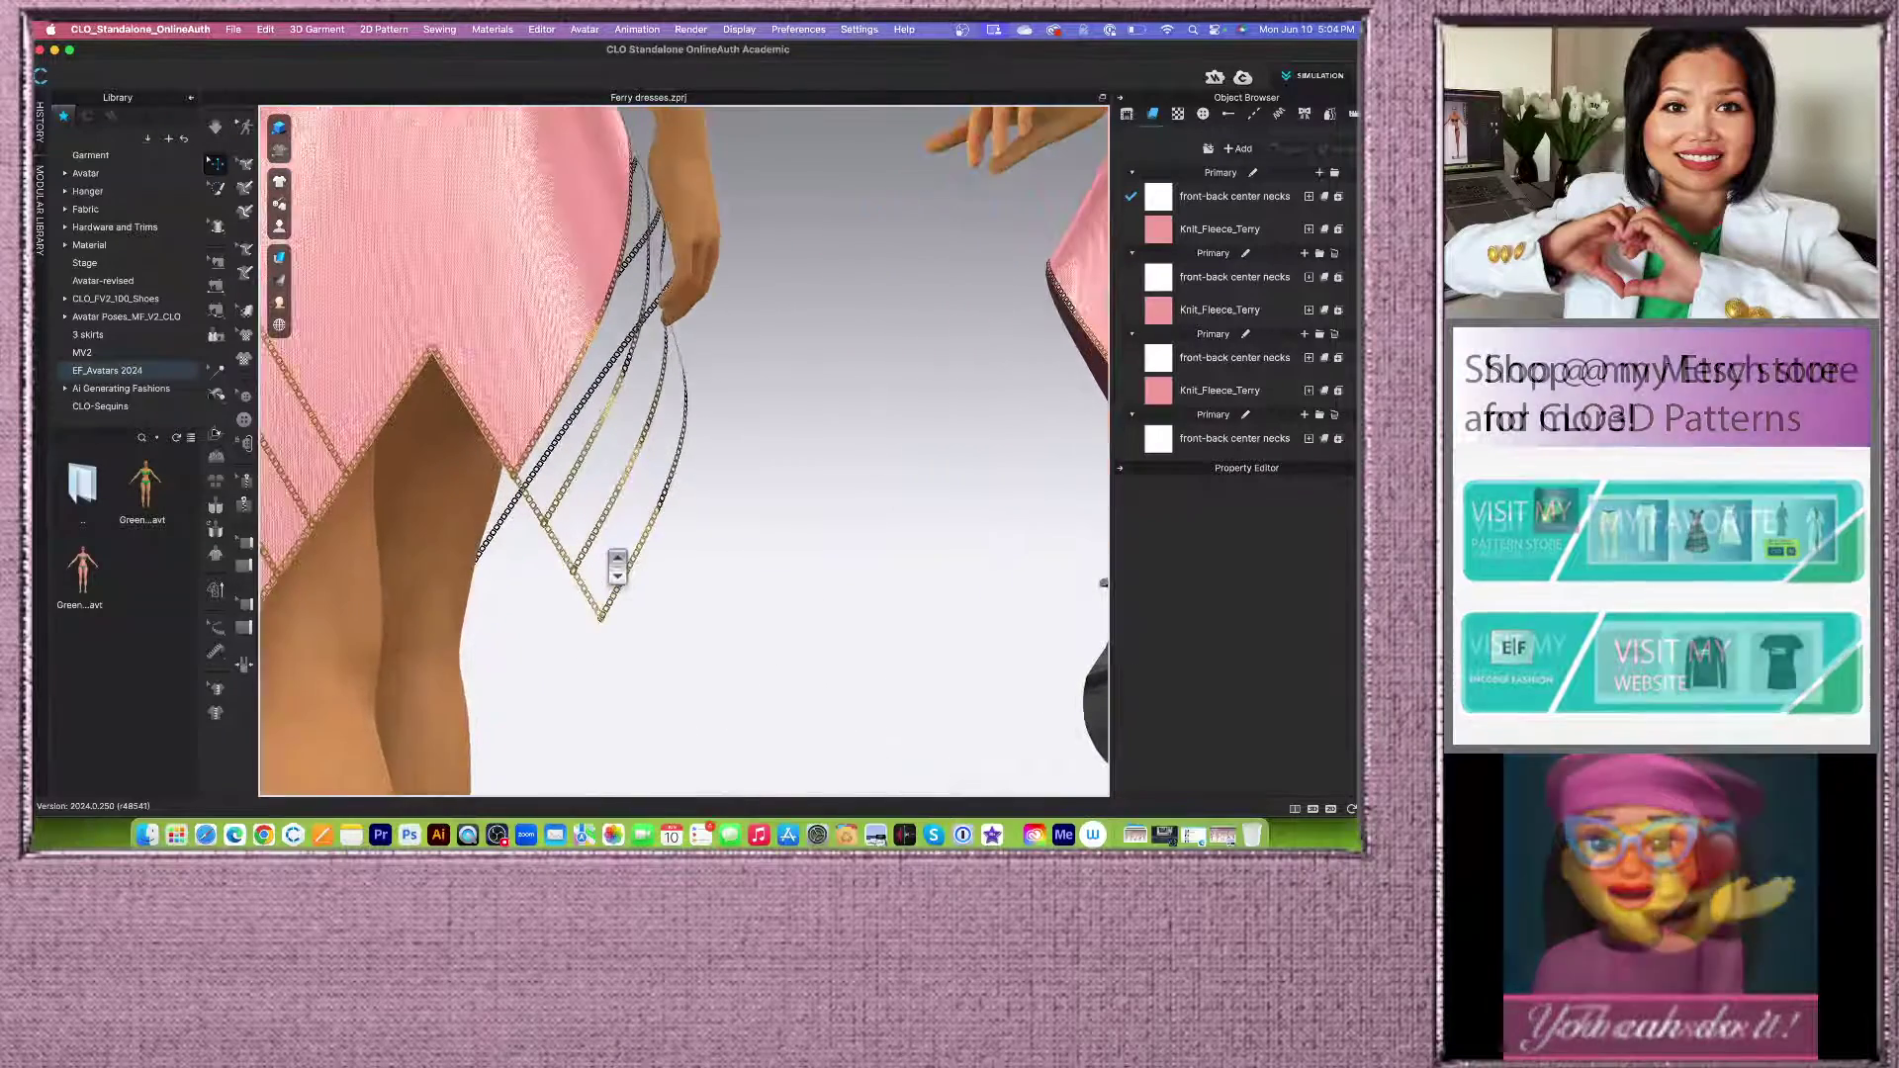
right_drag(846, 526, 636, 514)
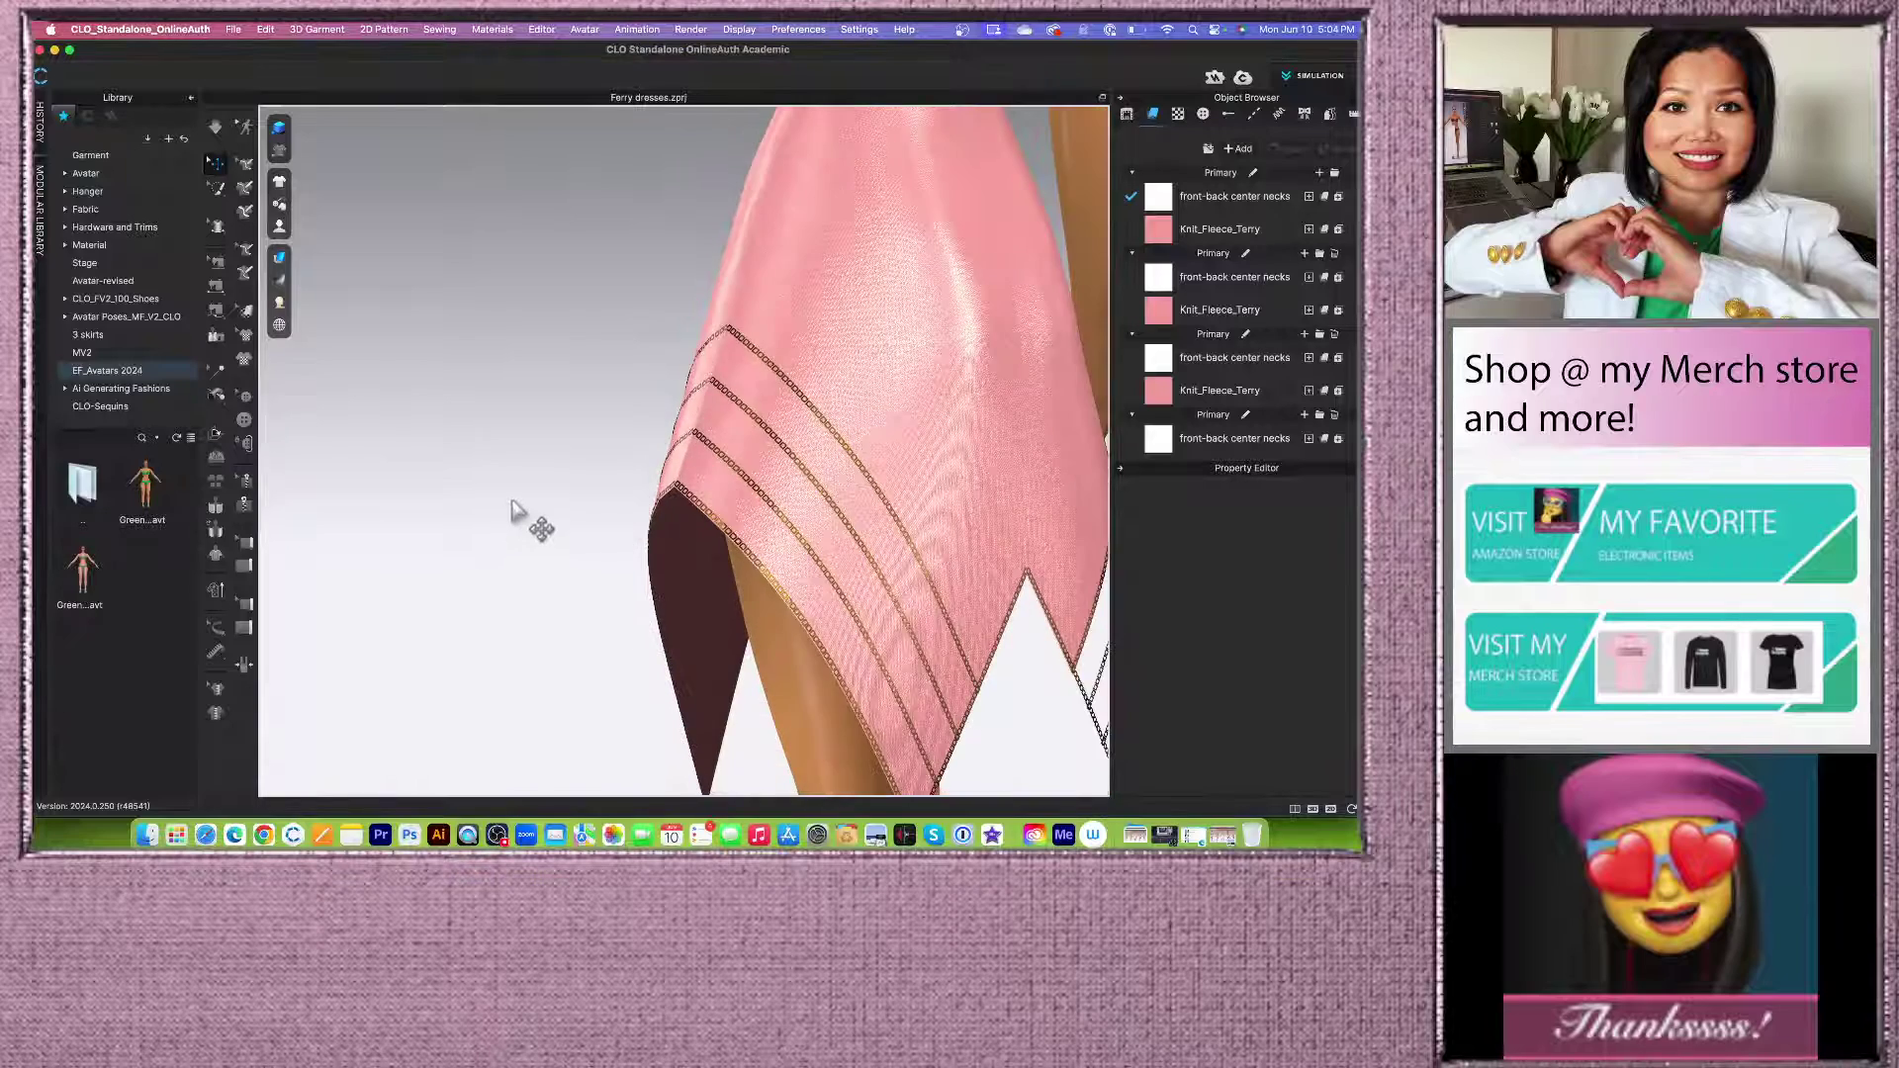
Step: Examine the fronts of the rendered dresses, including the necklines, pointed hems and fabric surface
scroll(524, 515, down, 10)
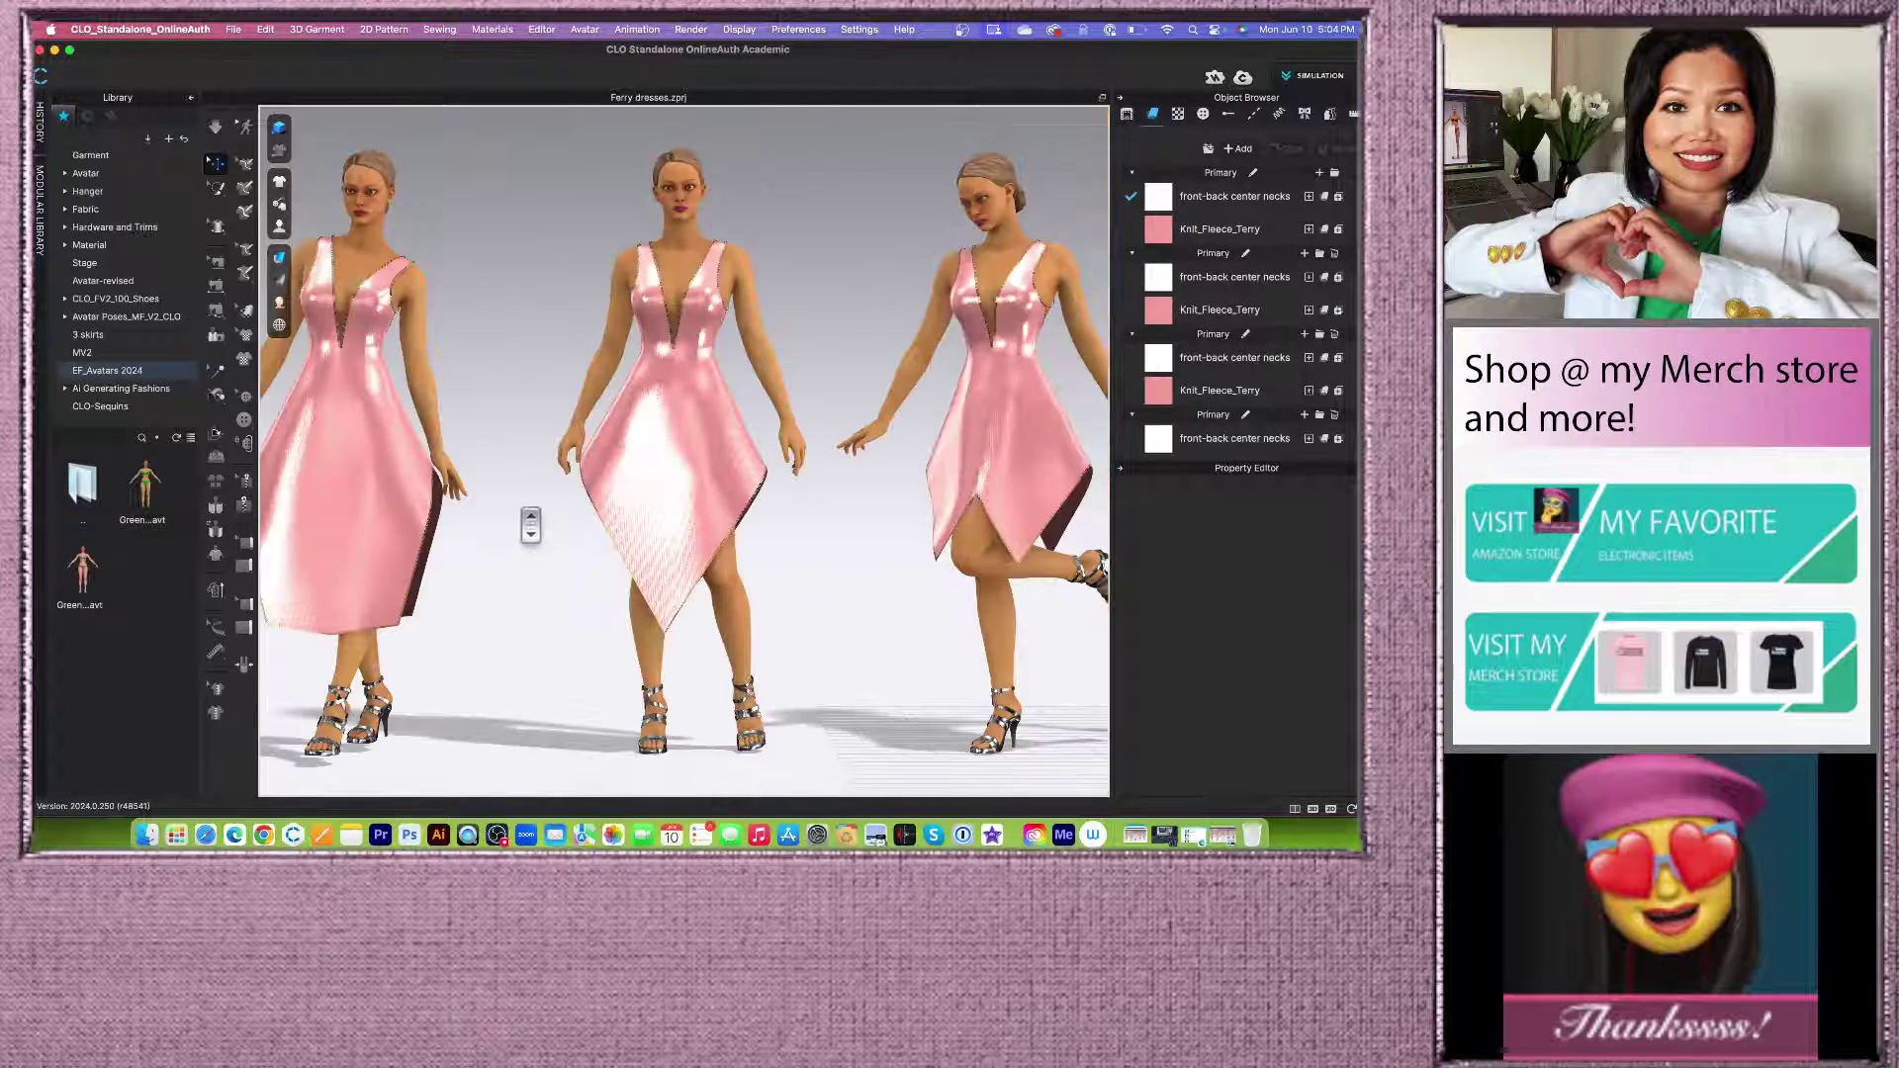
scroll(758, 510, up, 5)
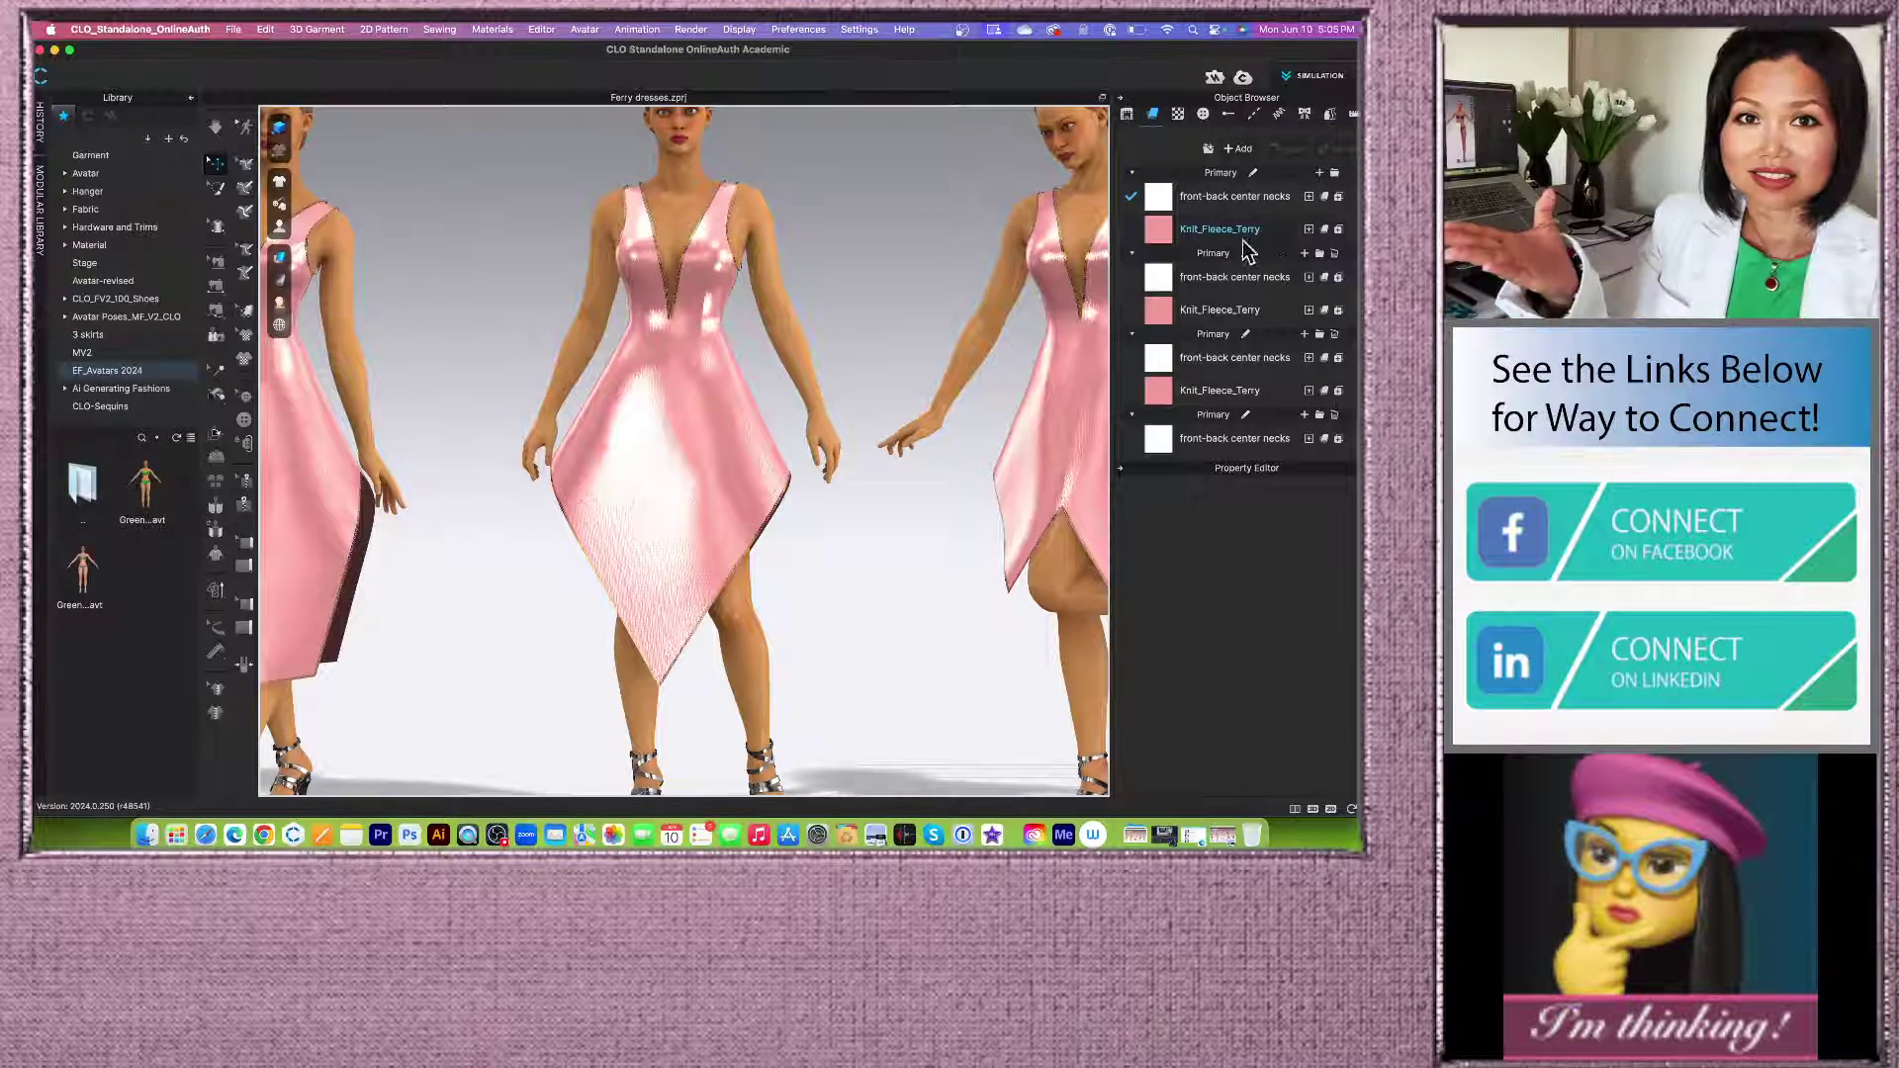
scroll(781, 334, down, 2)
scroll(784, 332, down, 3)
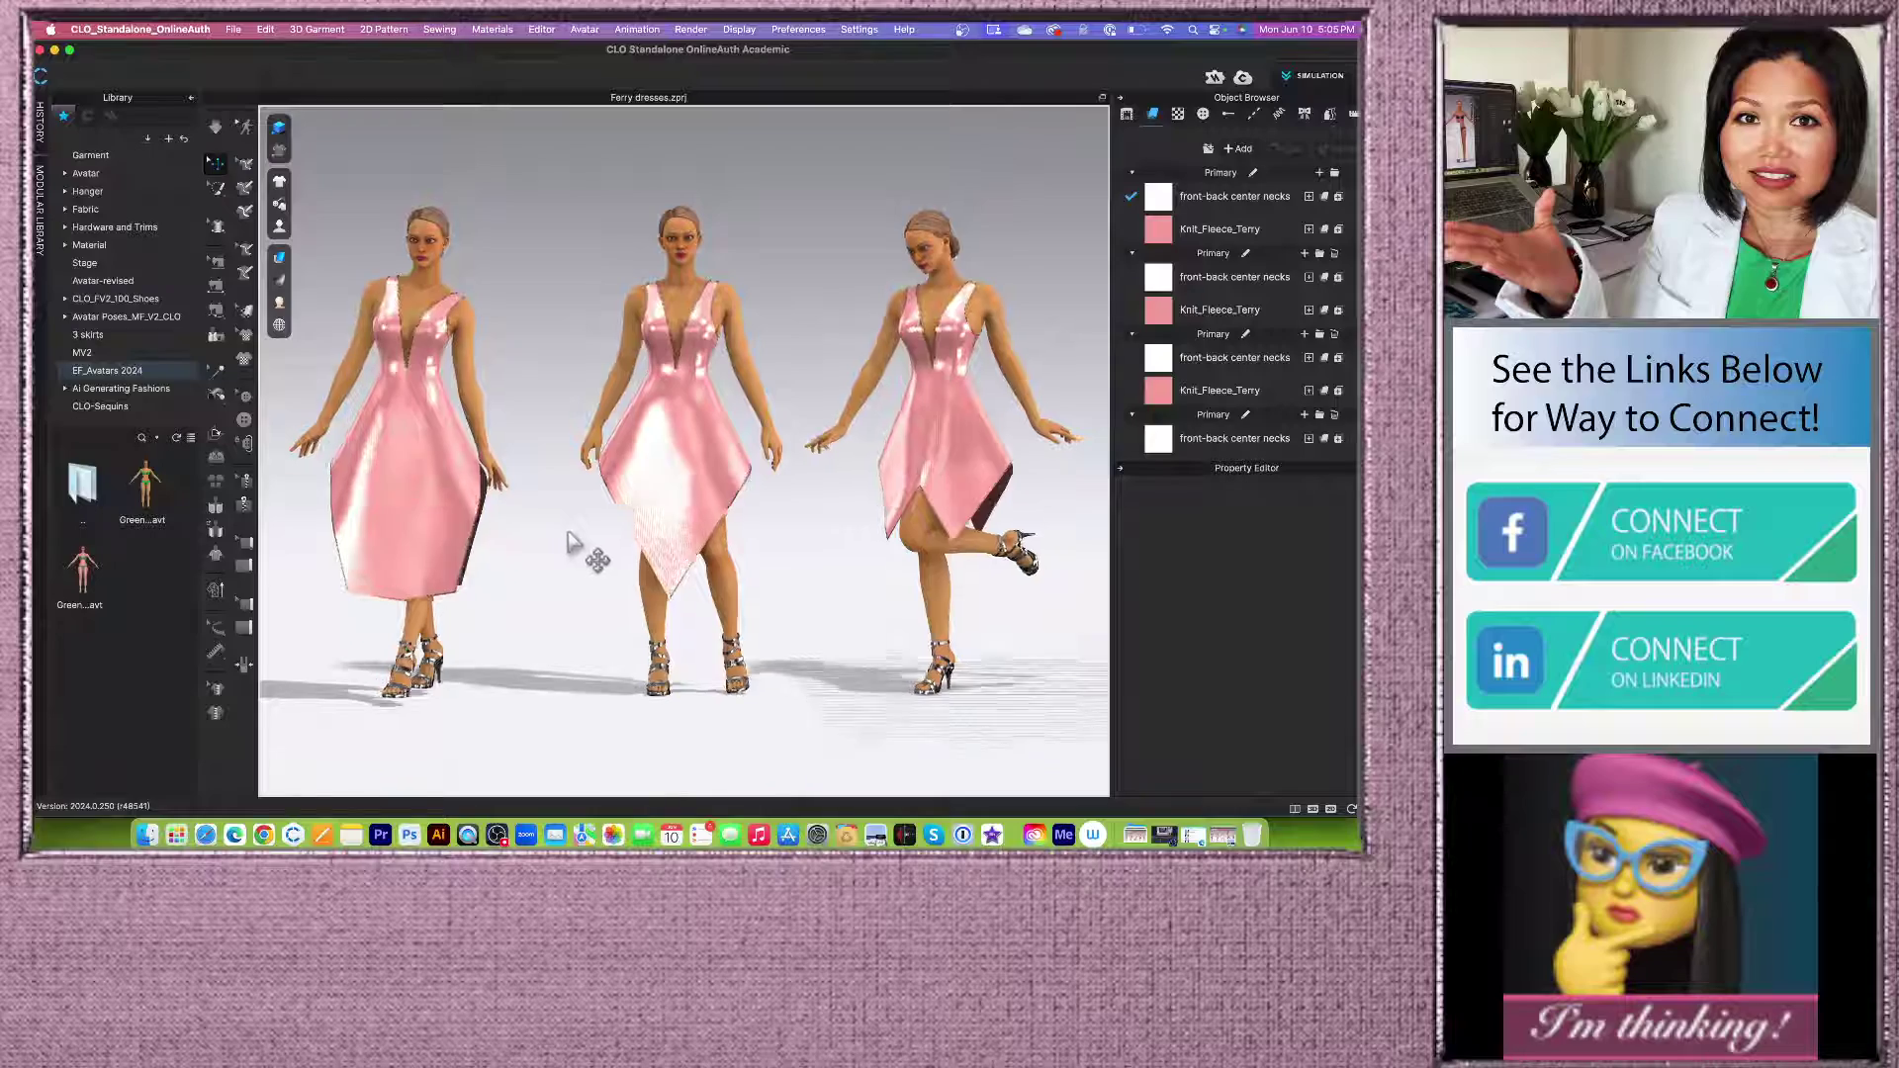
scroll(583, 540, up, 2)
right_drag(587, 539, 592, 540)
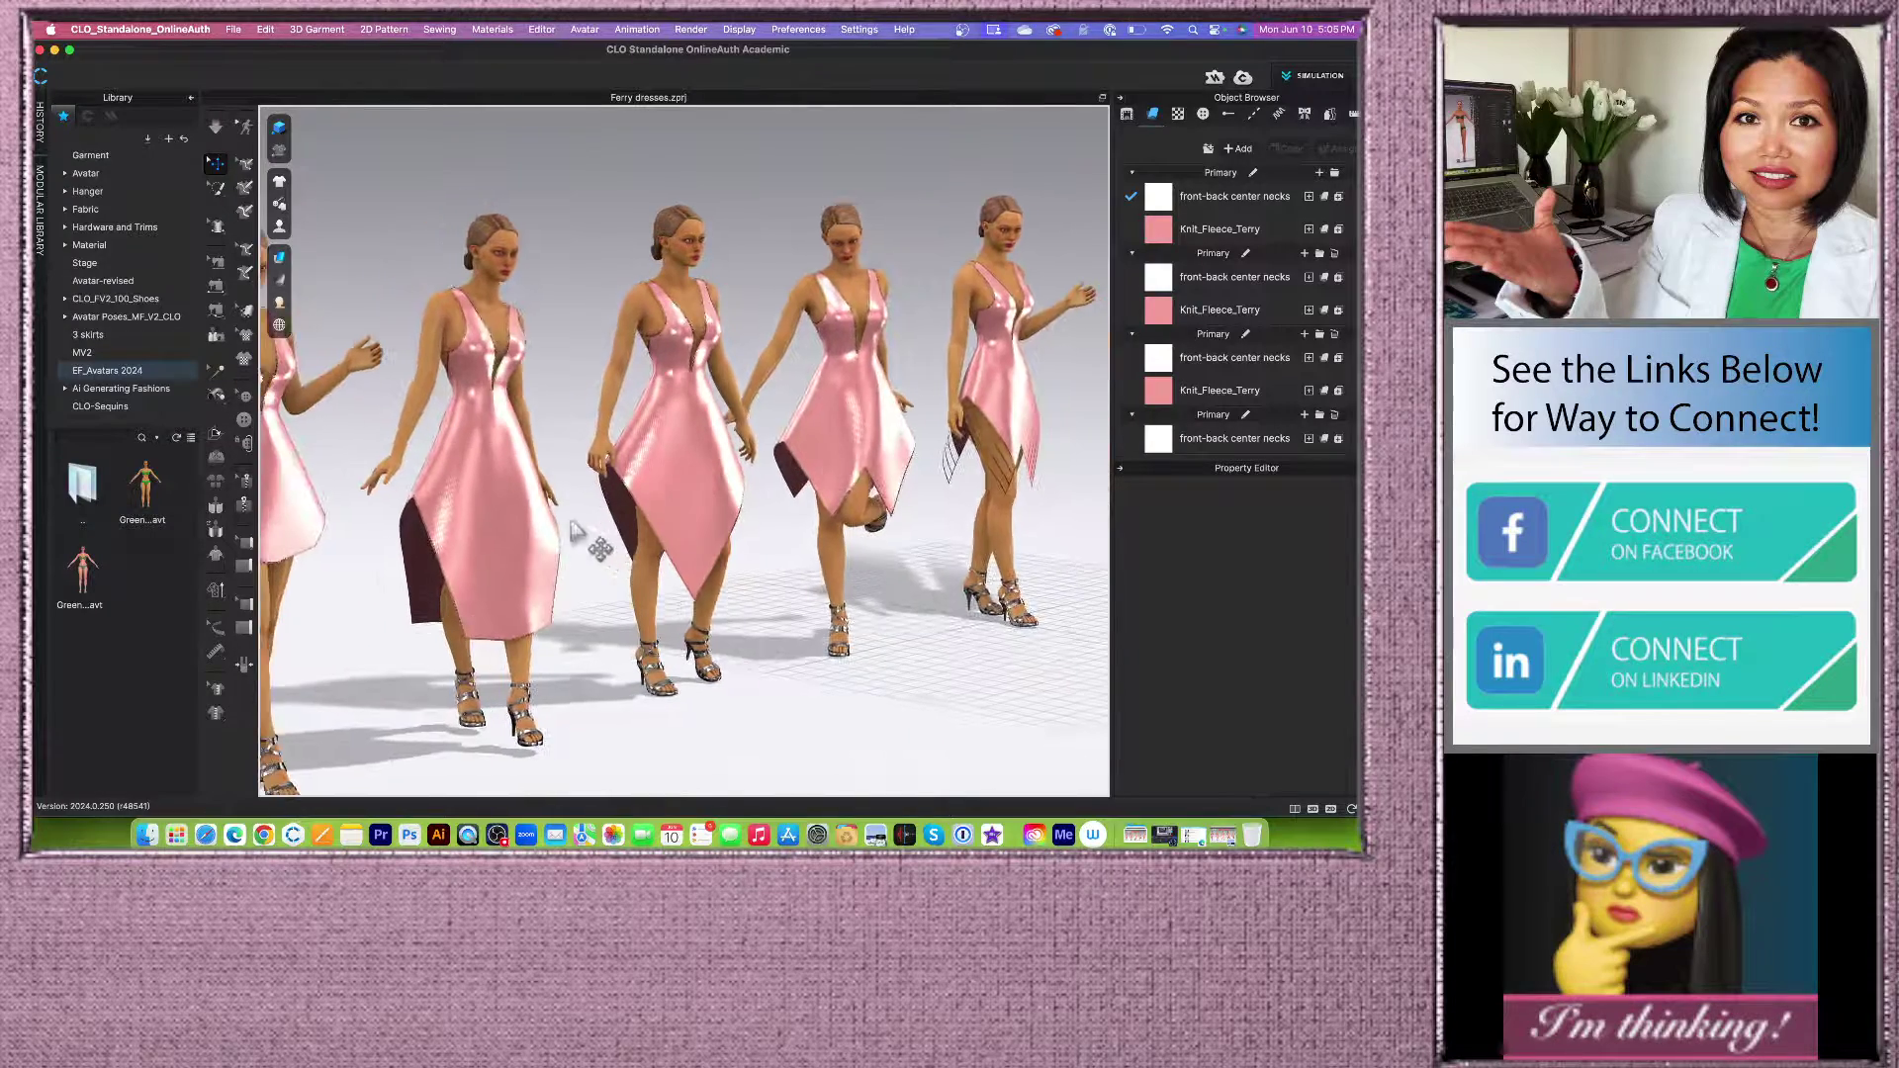
scroll(547, 499, up, 2)
scroll(673, 480, up, 5)
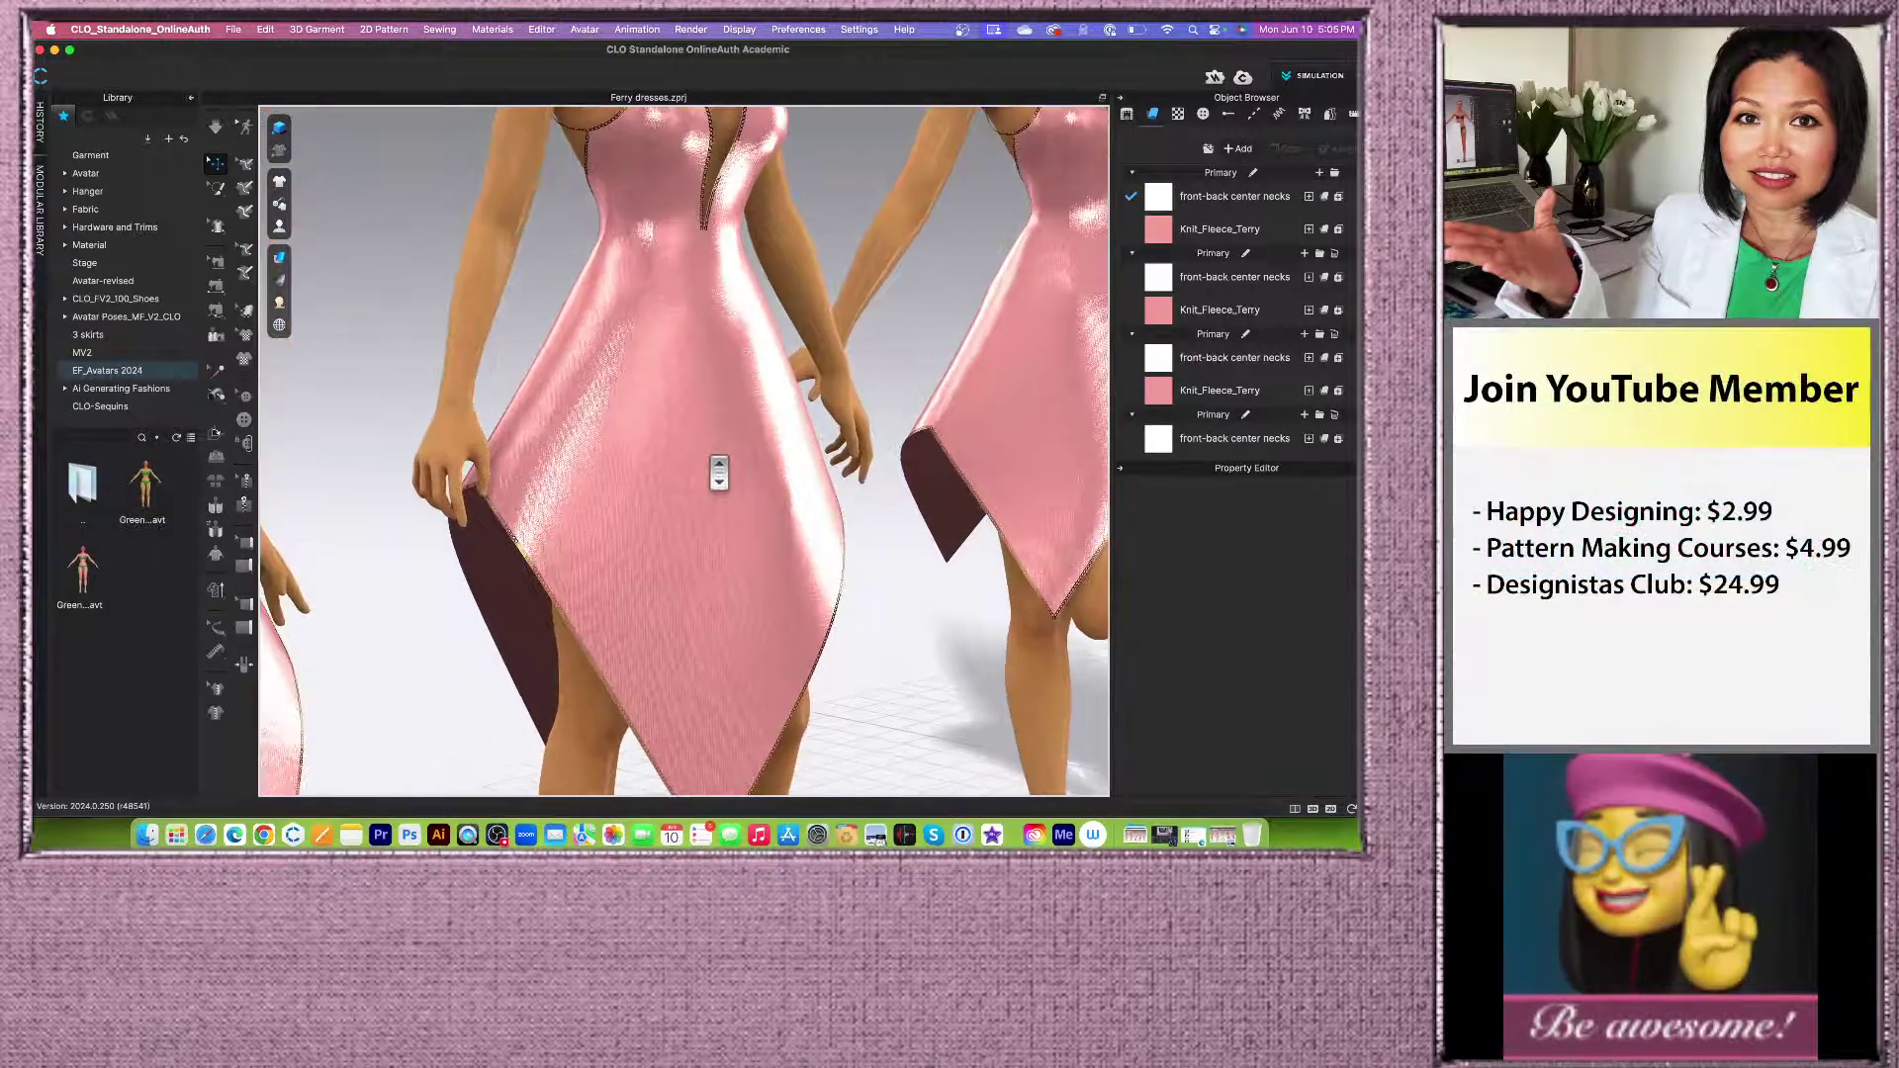
scroll(719, 473, up, 2)
scroll(719, 473, down, 8)
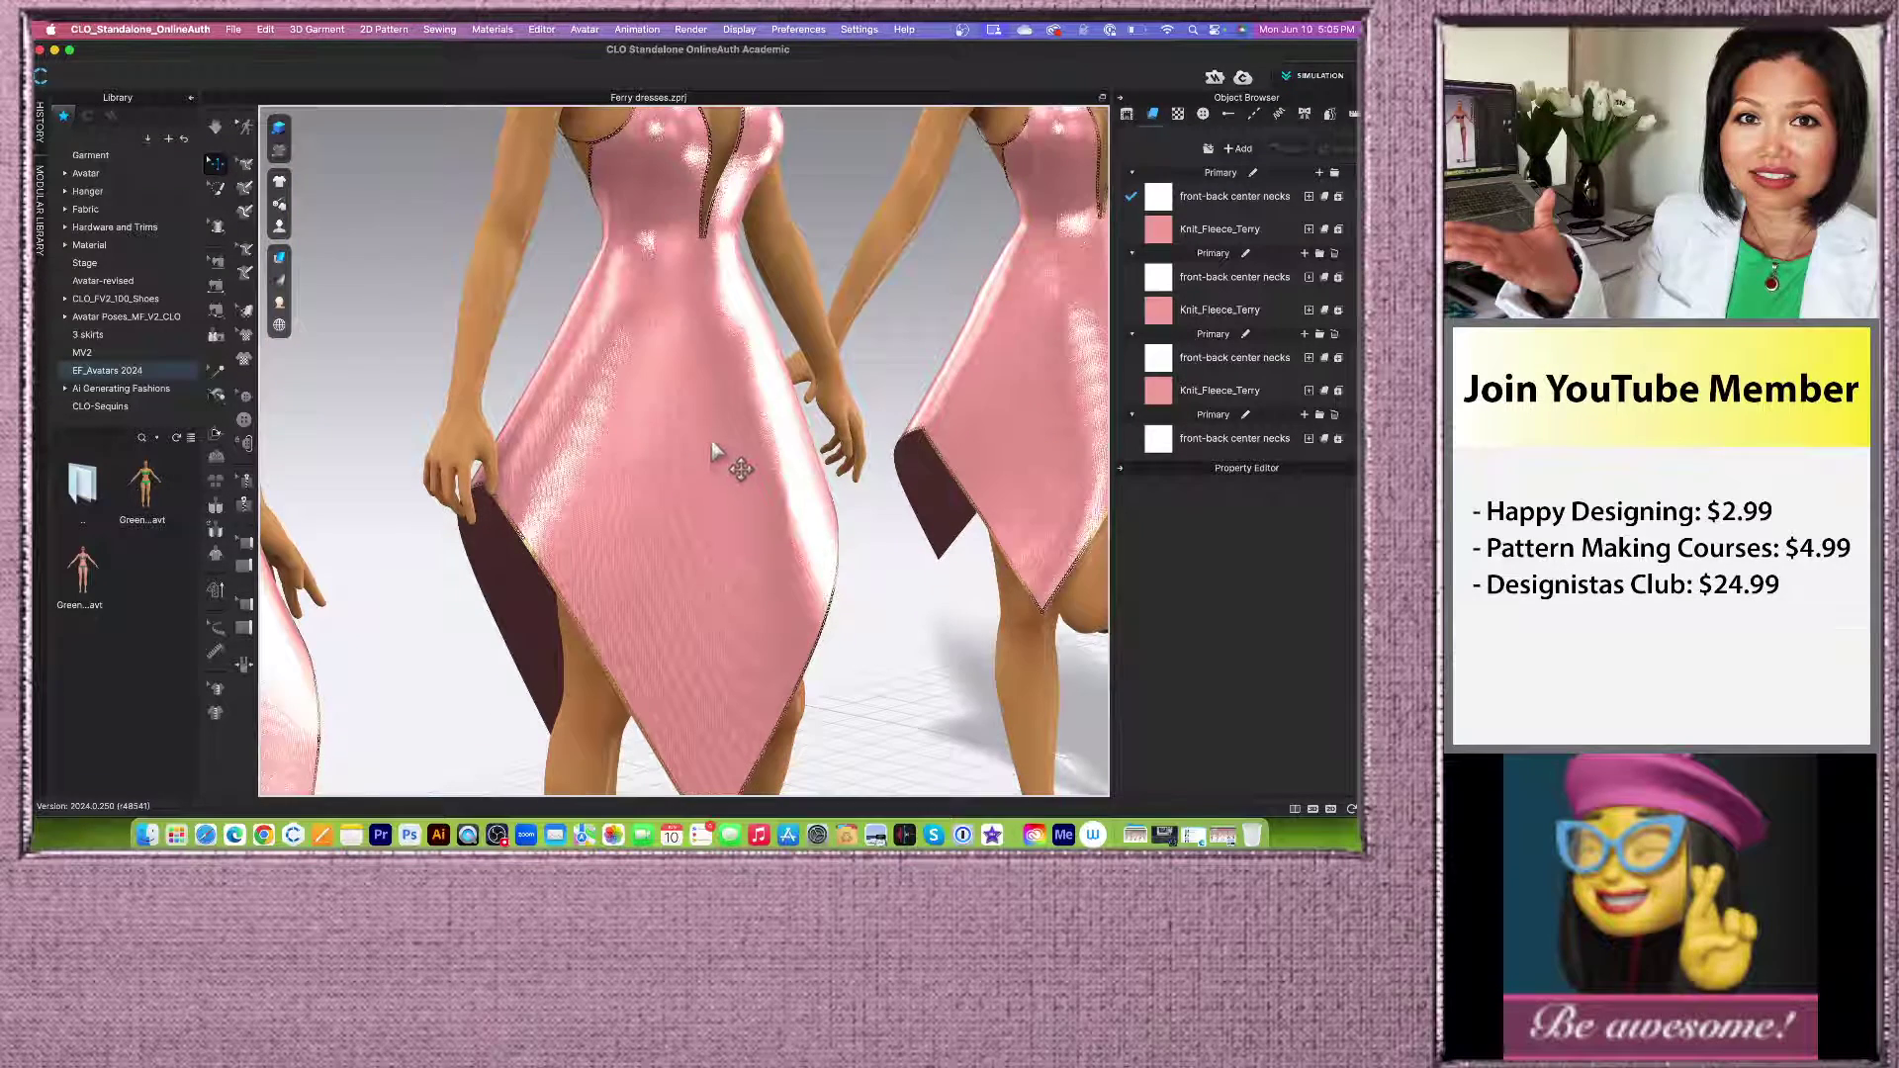
scroll(715, 450, down, 6)
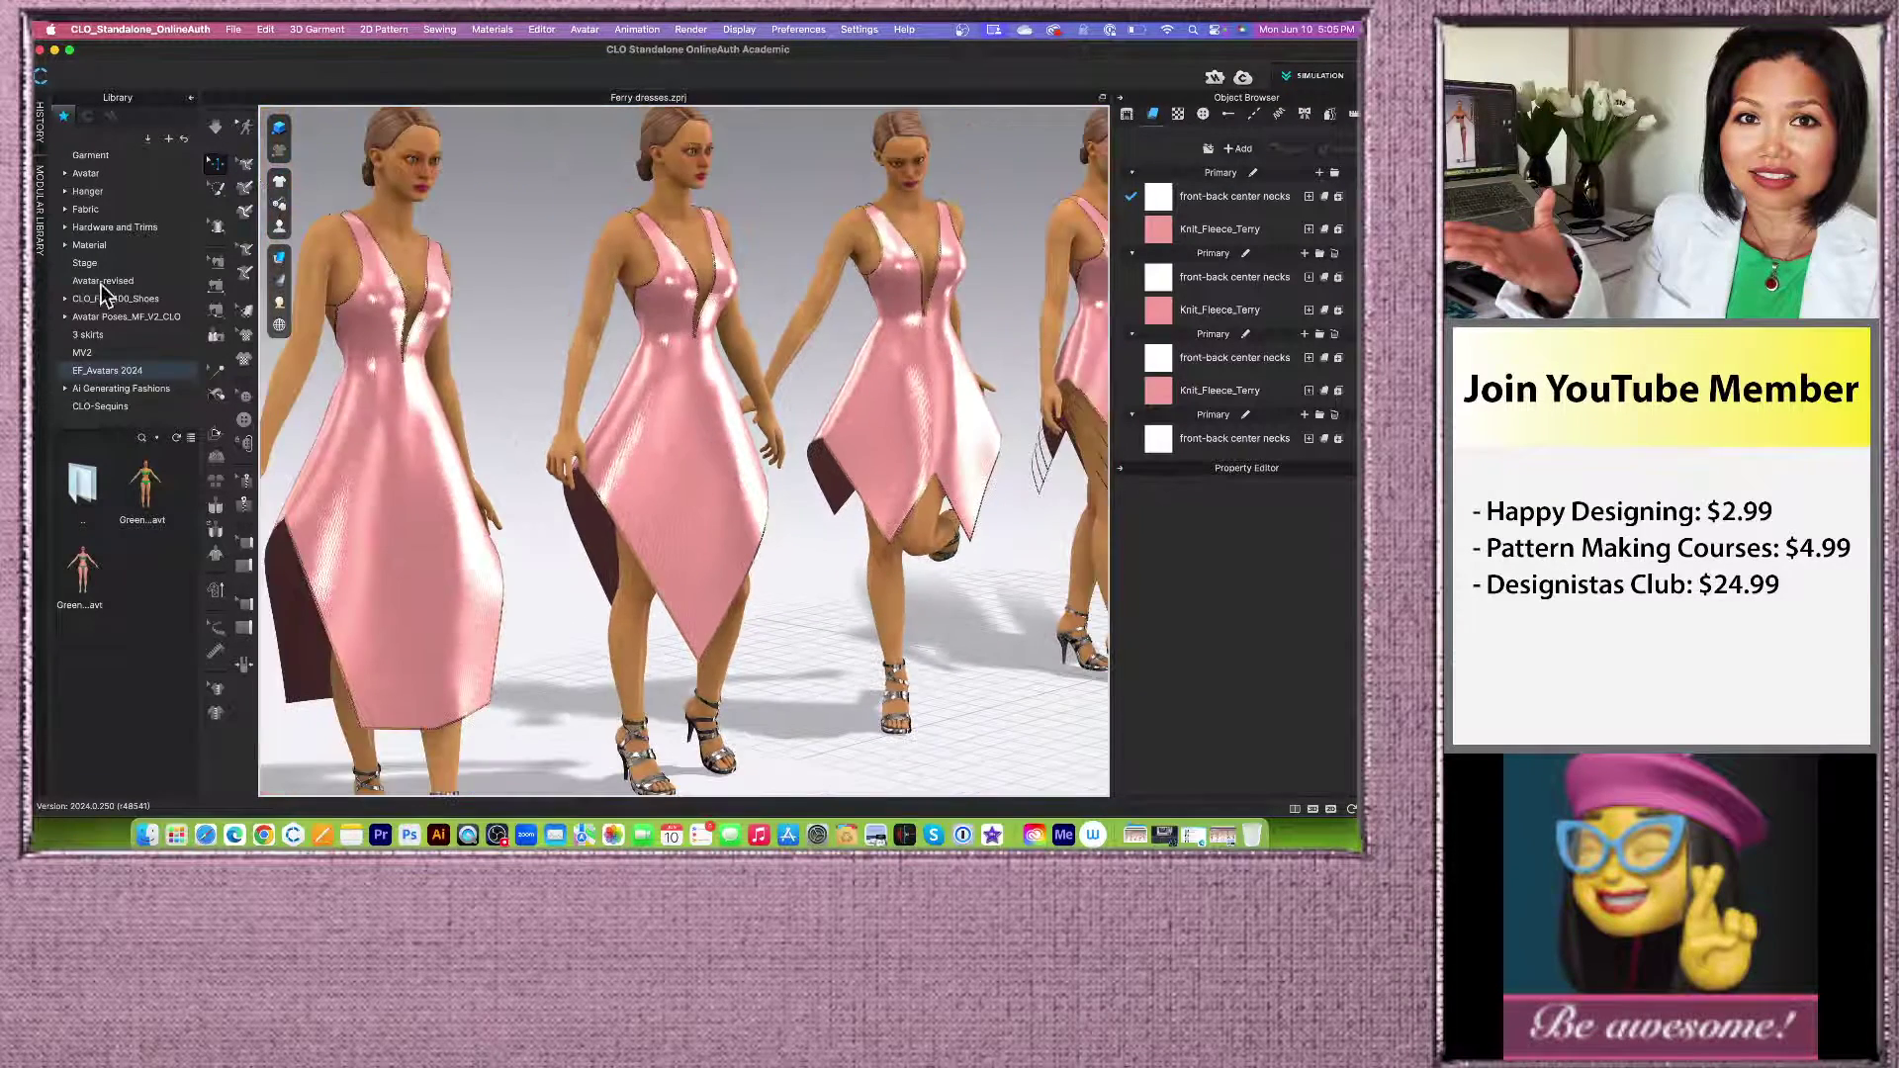
Step: Display the project's history of saved 3D states alongside the full lineup of five avatars
click(40, 128)
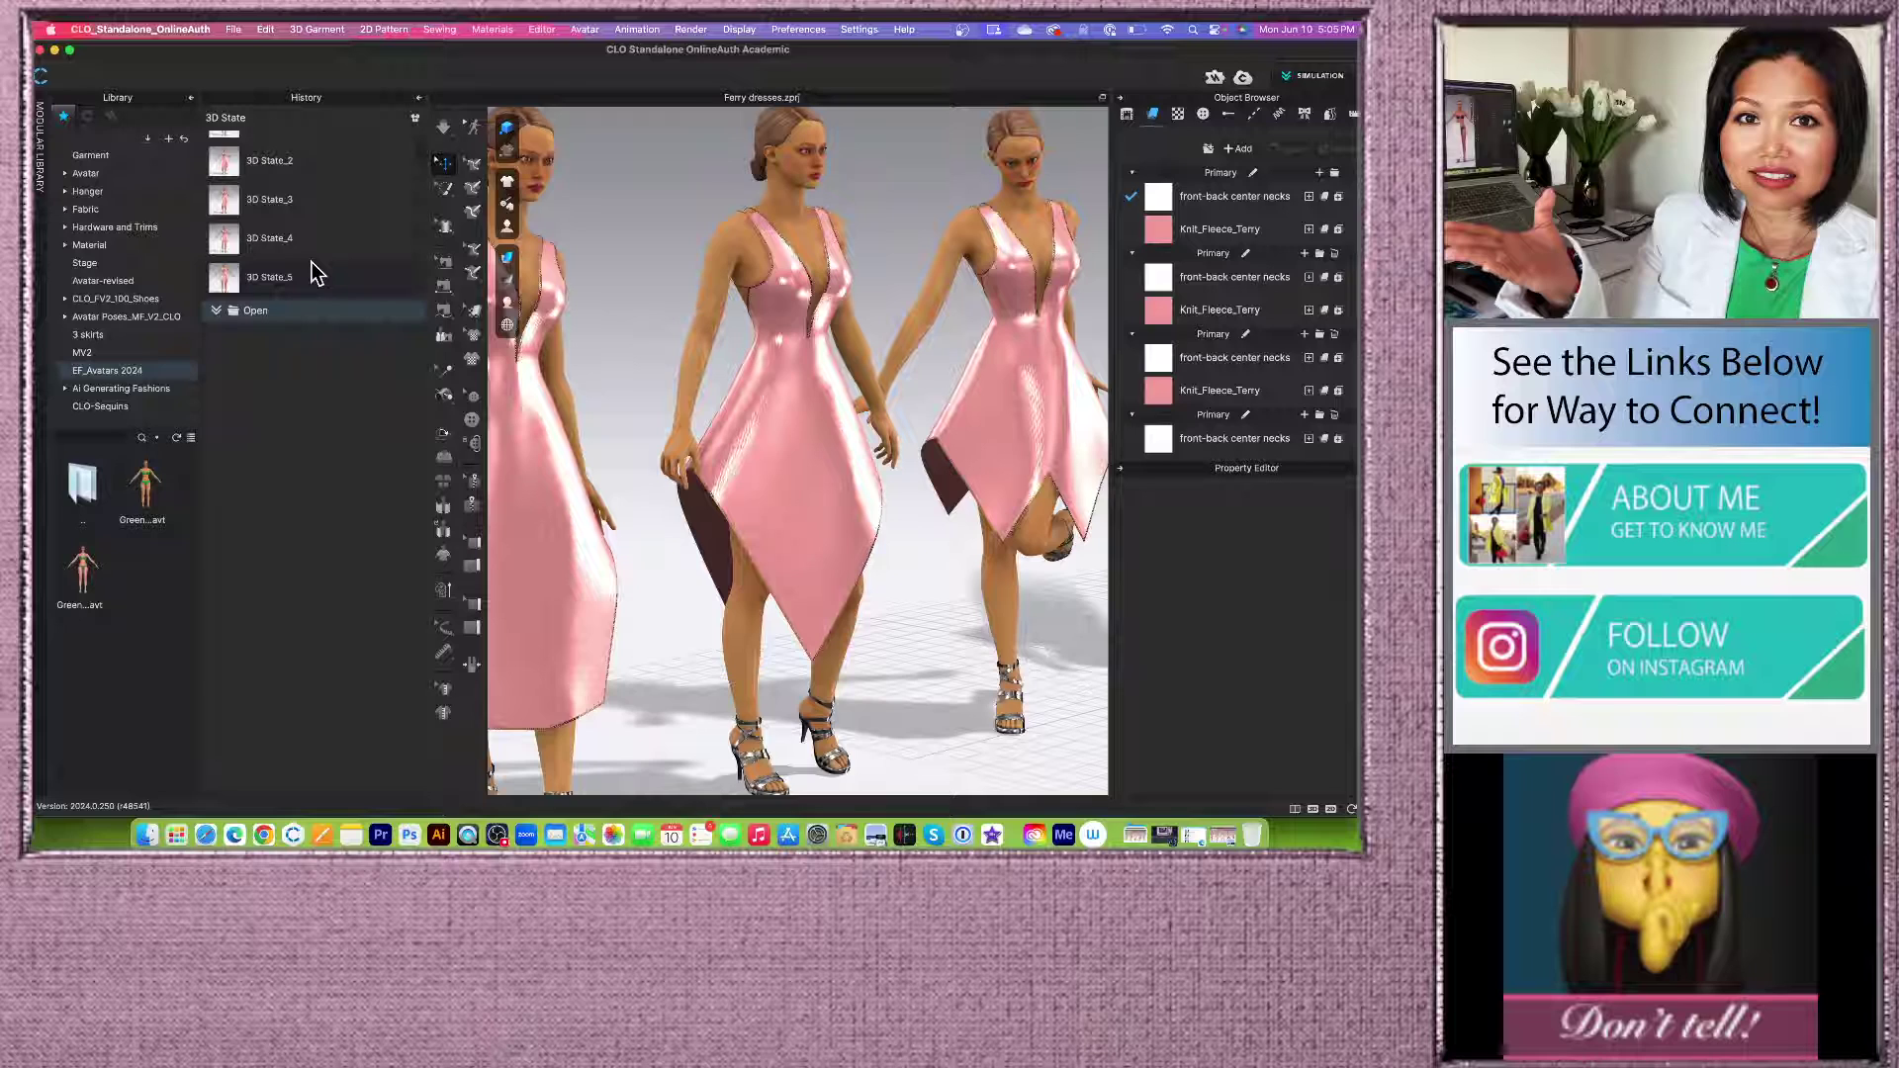
scroll(889, 419, down, 5)
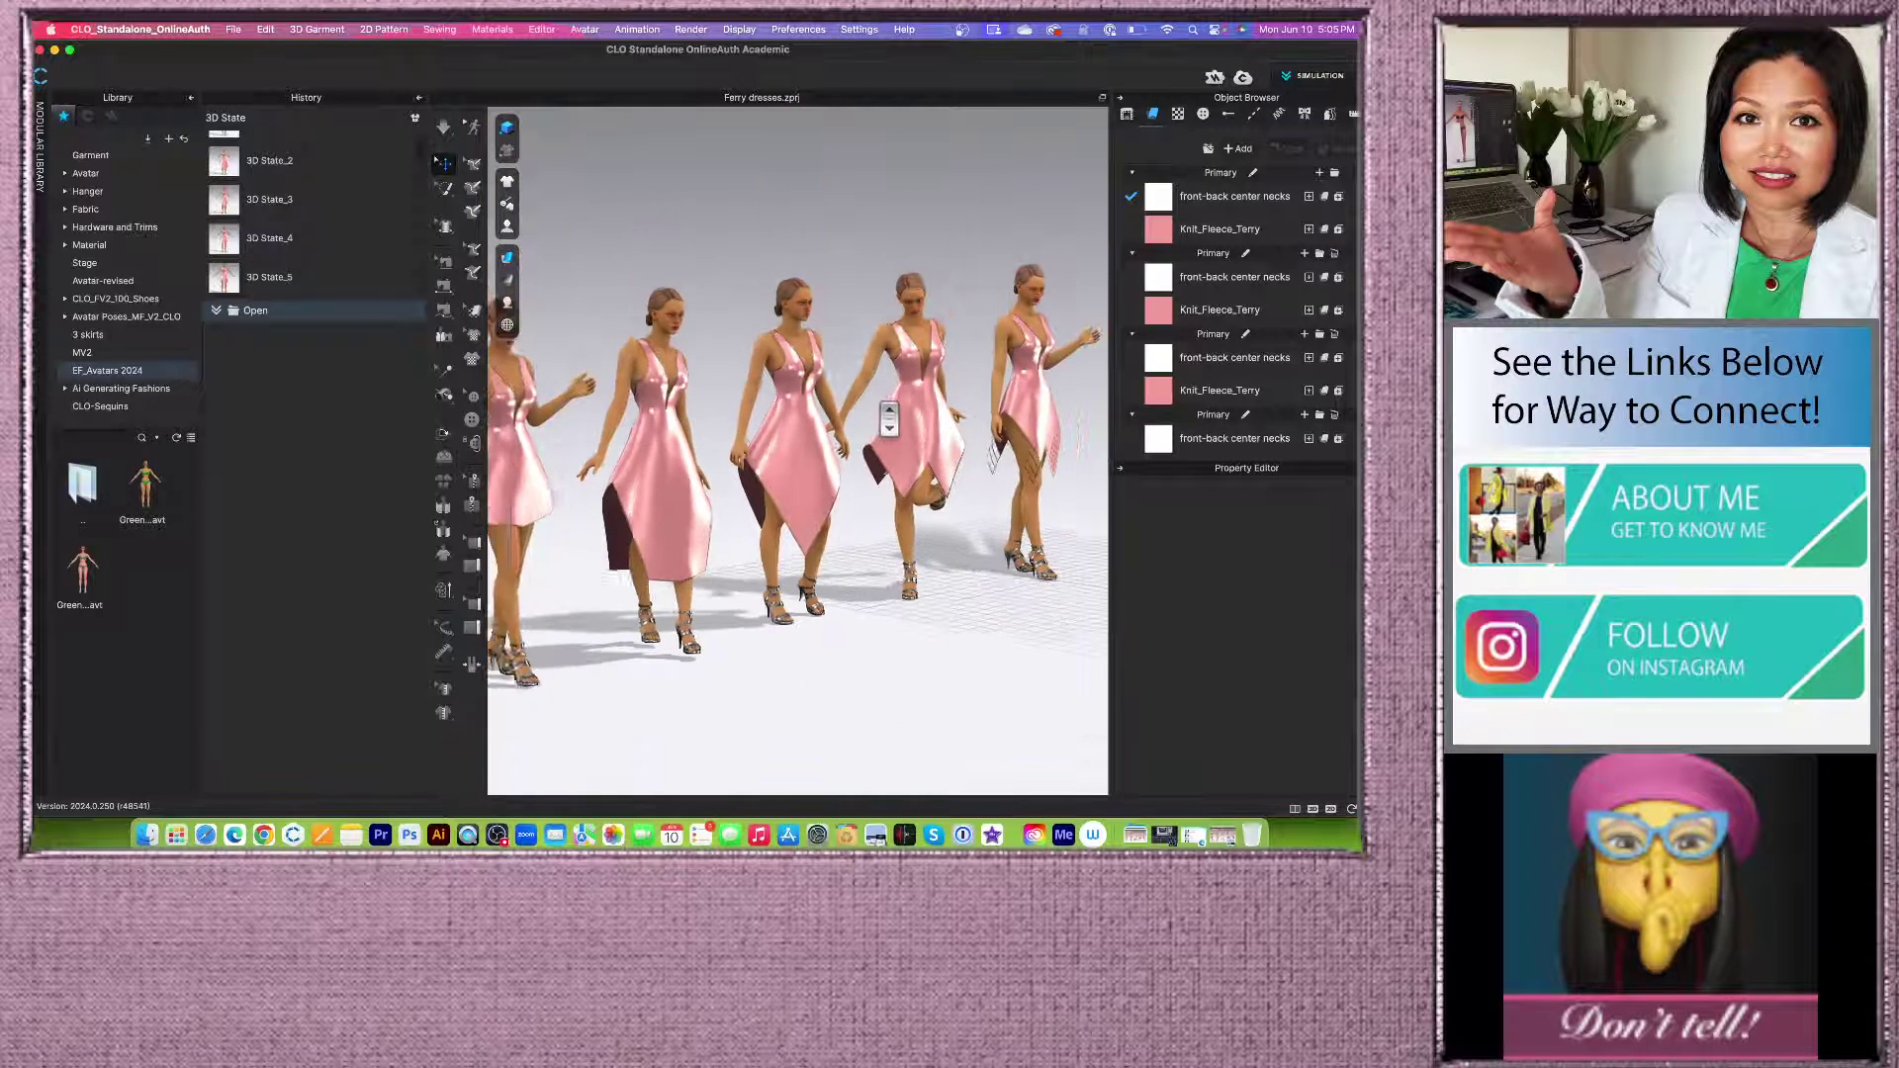
scroll(888, 419, down, 3)
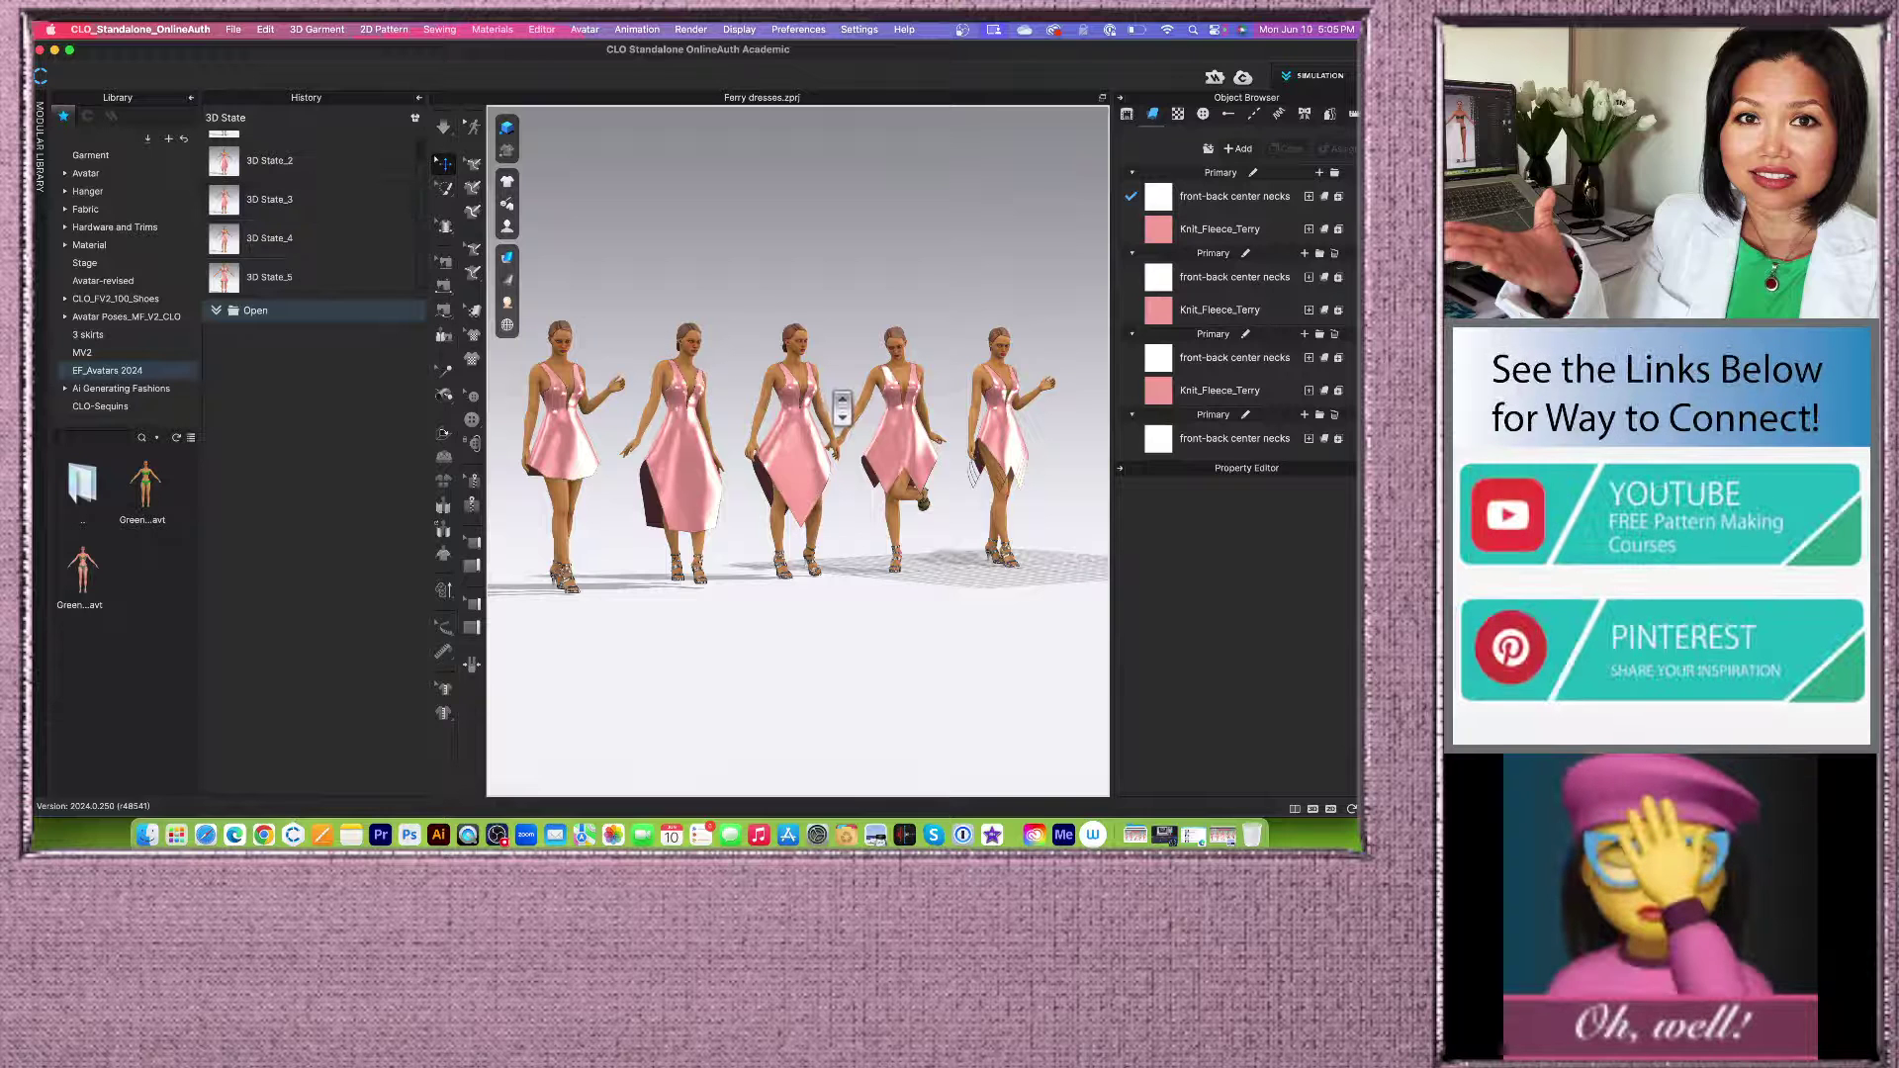
scroll(842, 406, down, 2)
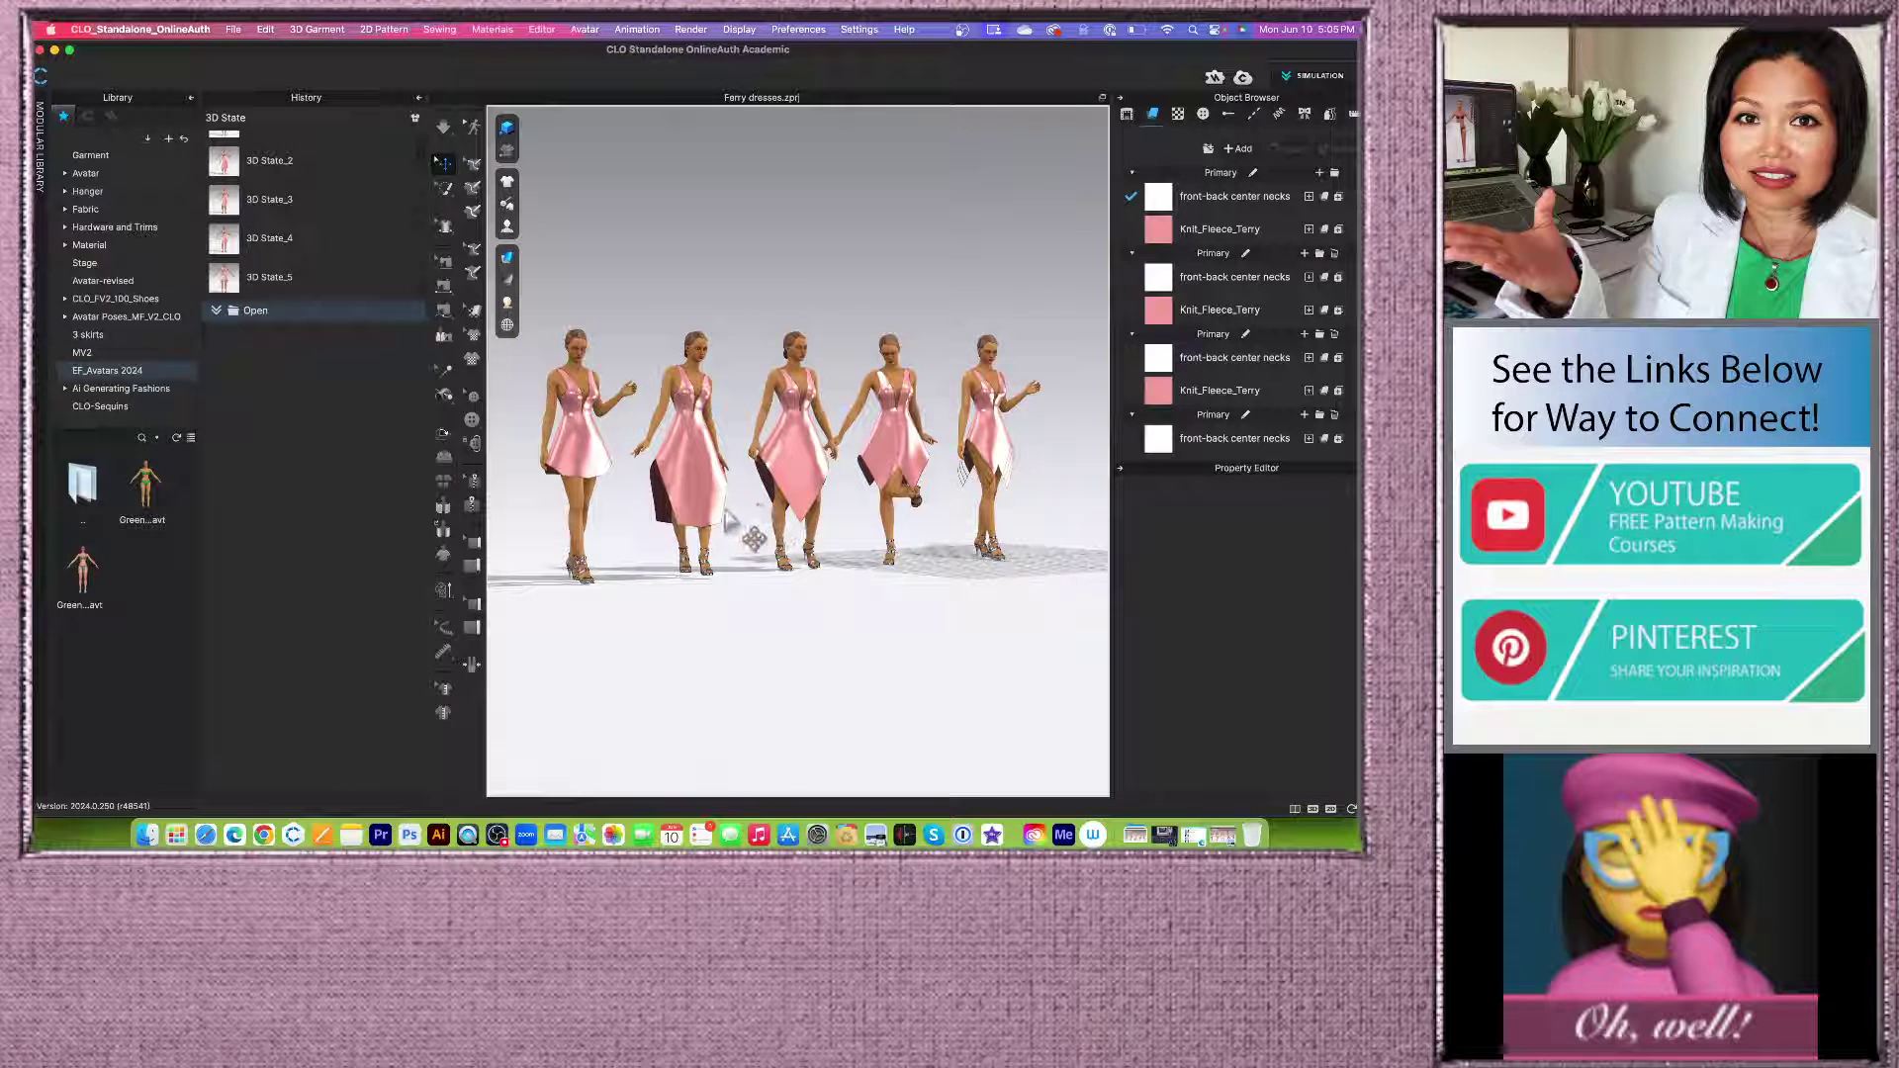
Step: Hide the history of saved 3D states and turn the avatar lineup to its back view
click(416, 98)
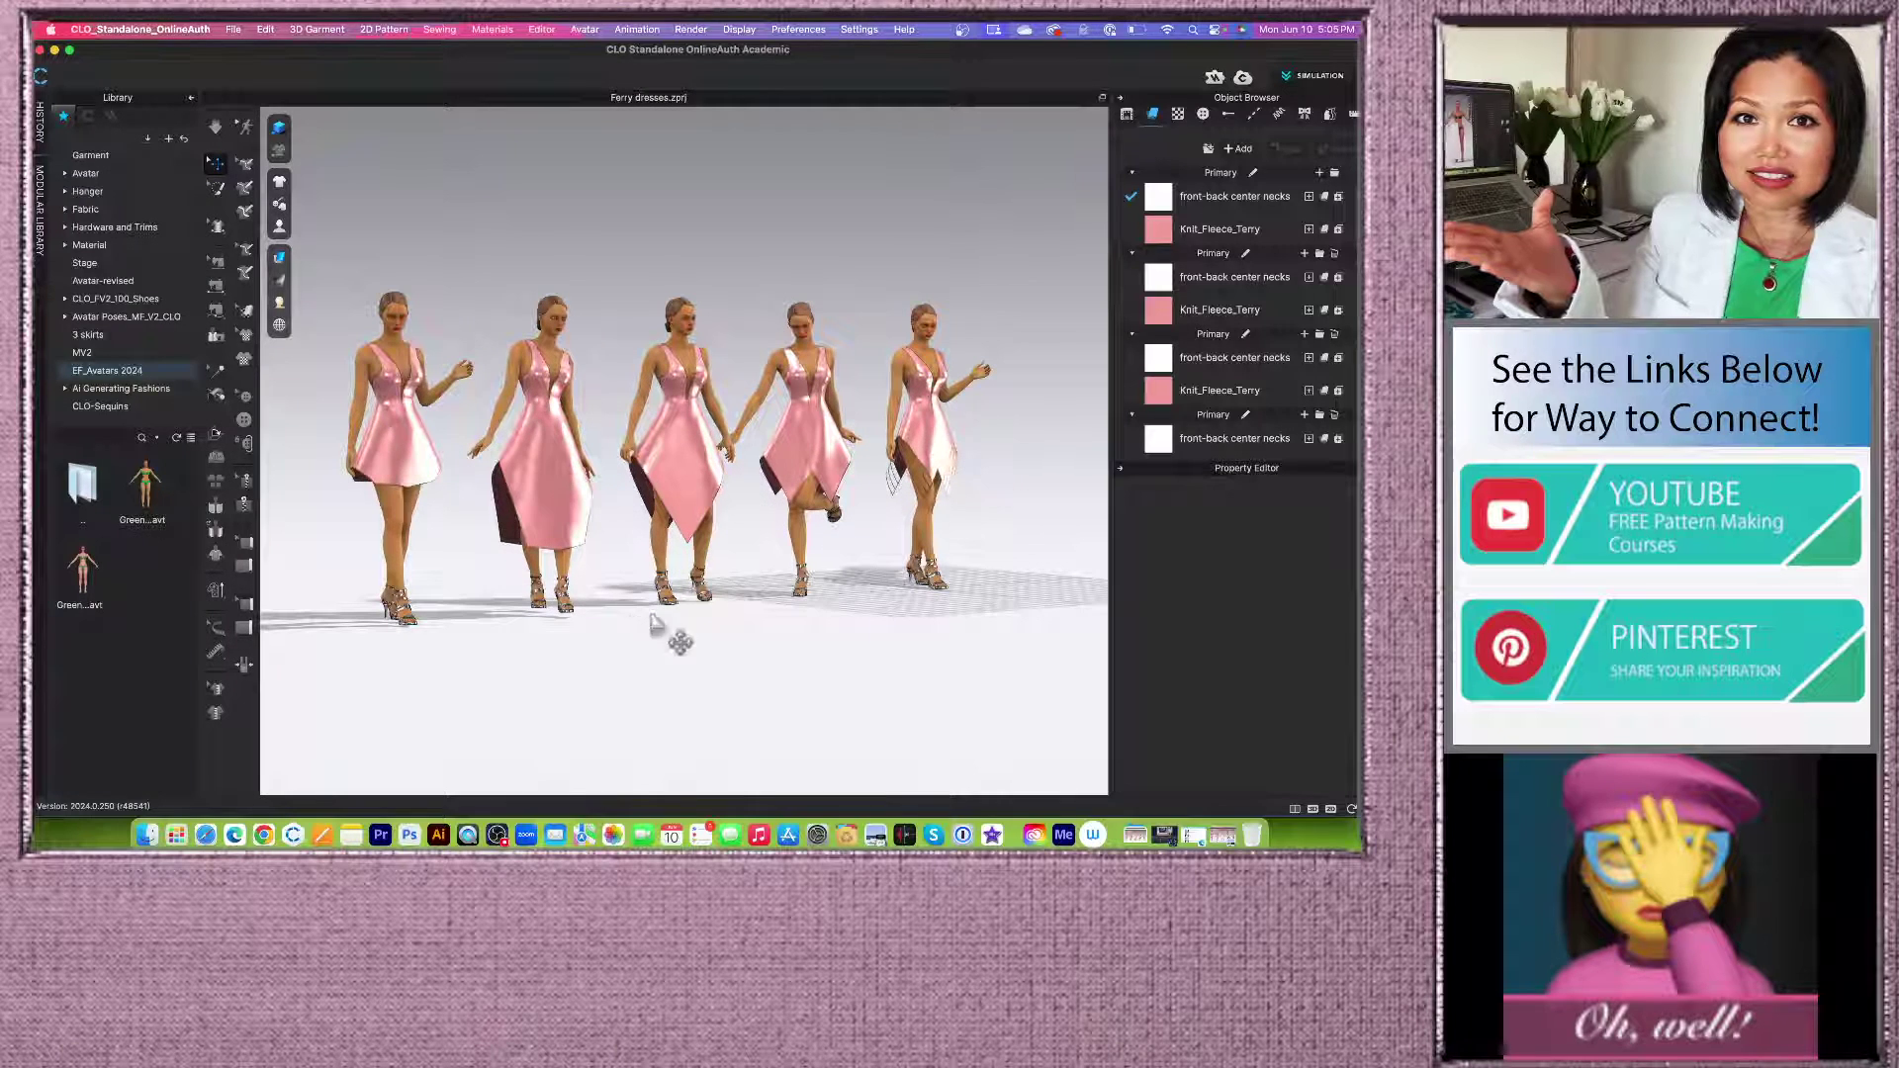
scroll(679, 645, up, 3)
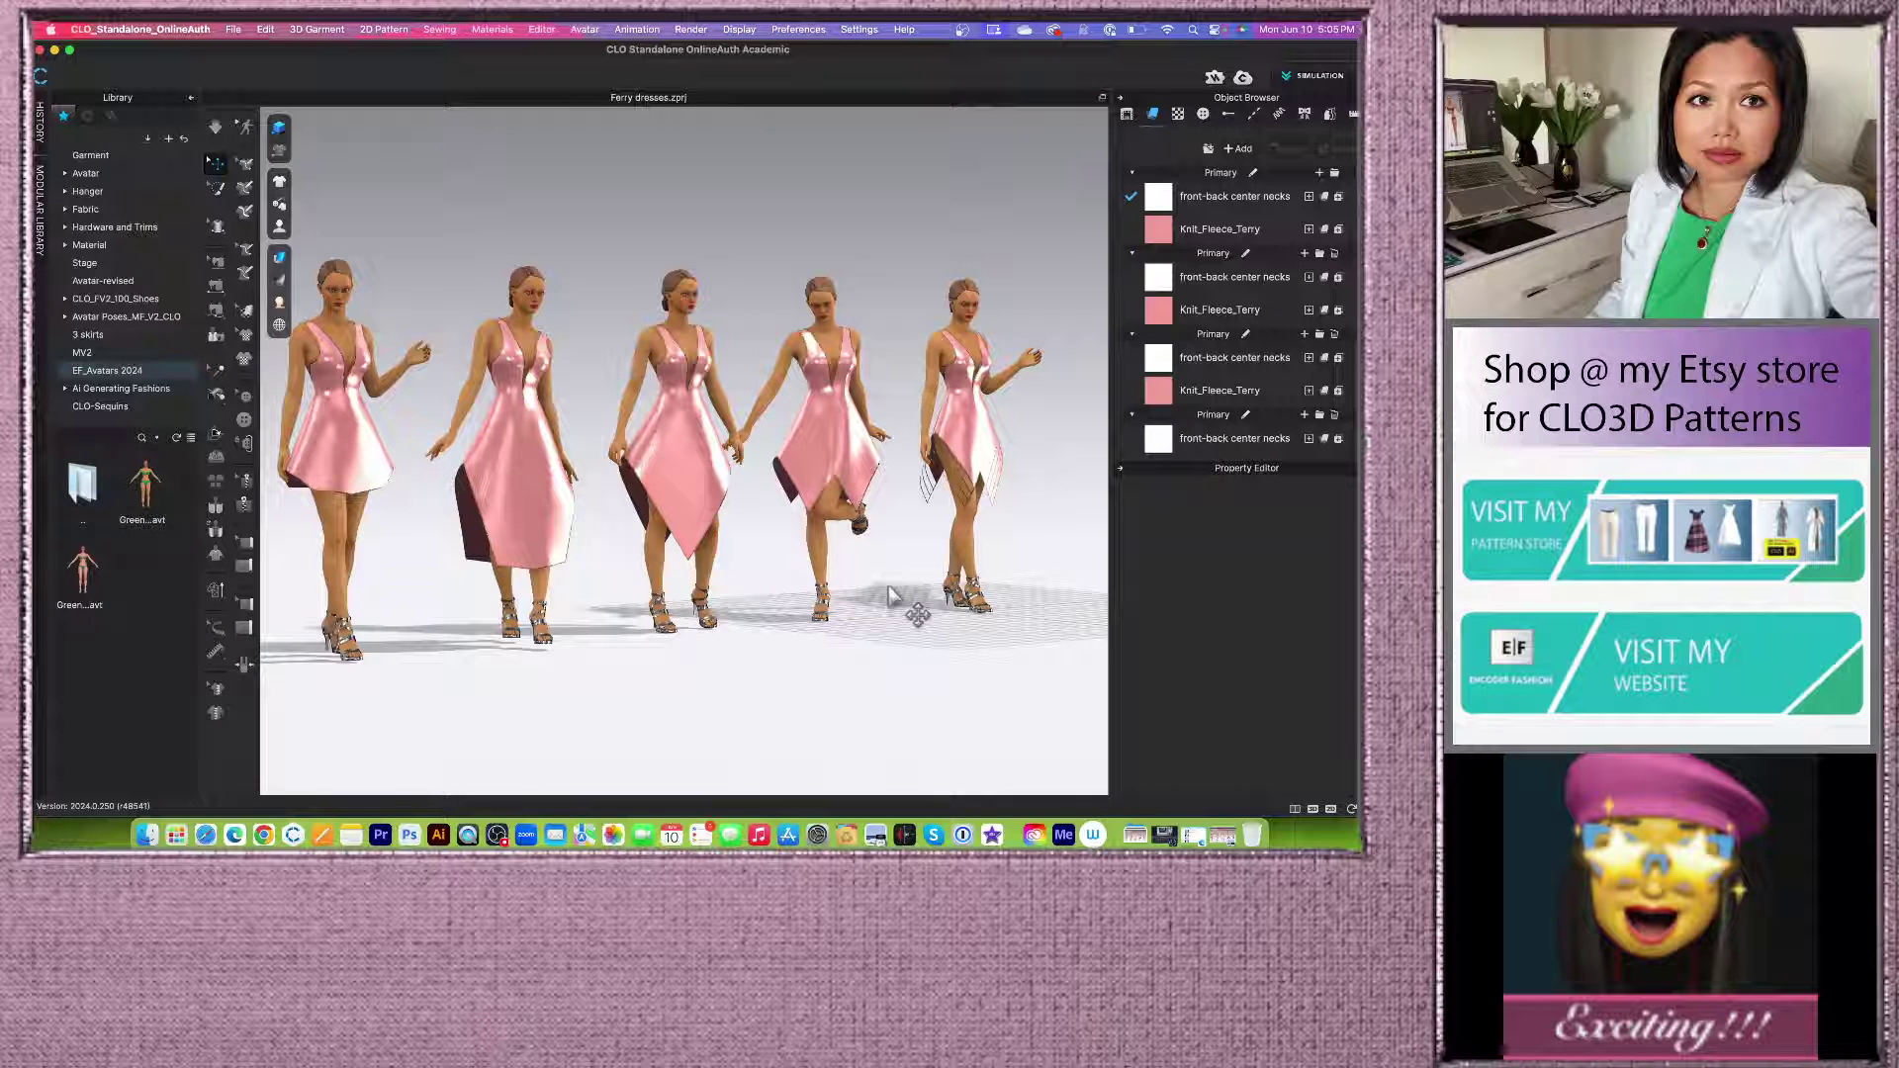
right_drag(471, 729, 484, 663)
scroll(416, 648, up, 5)
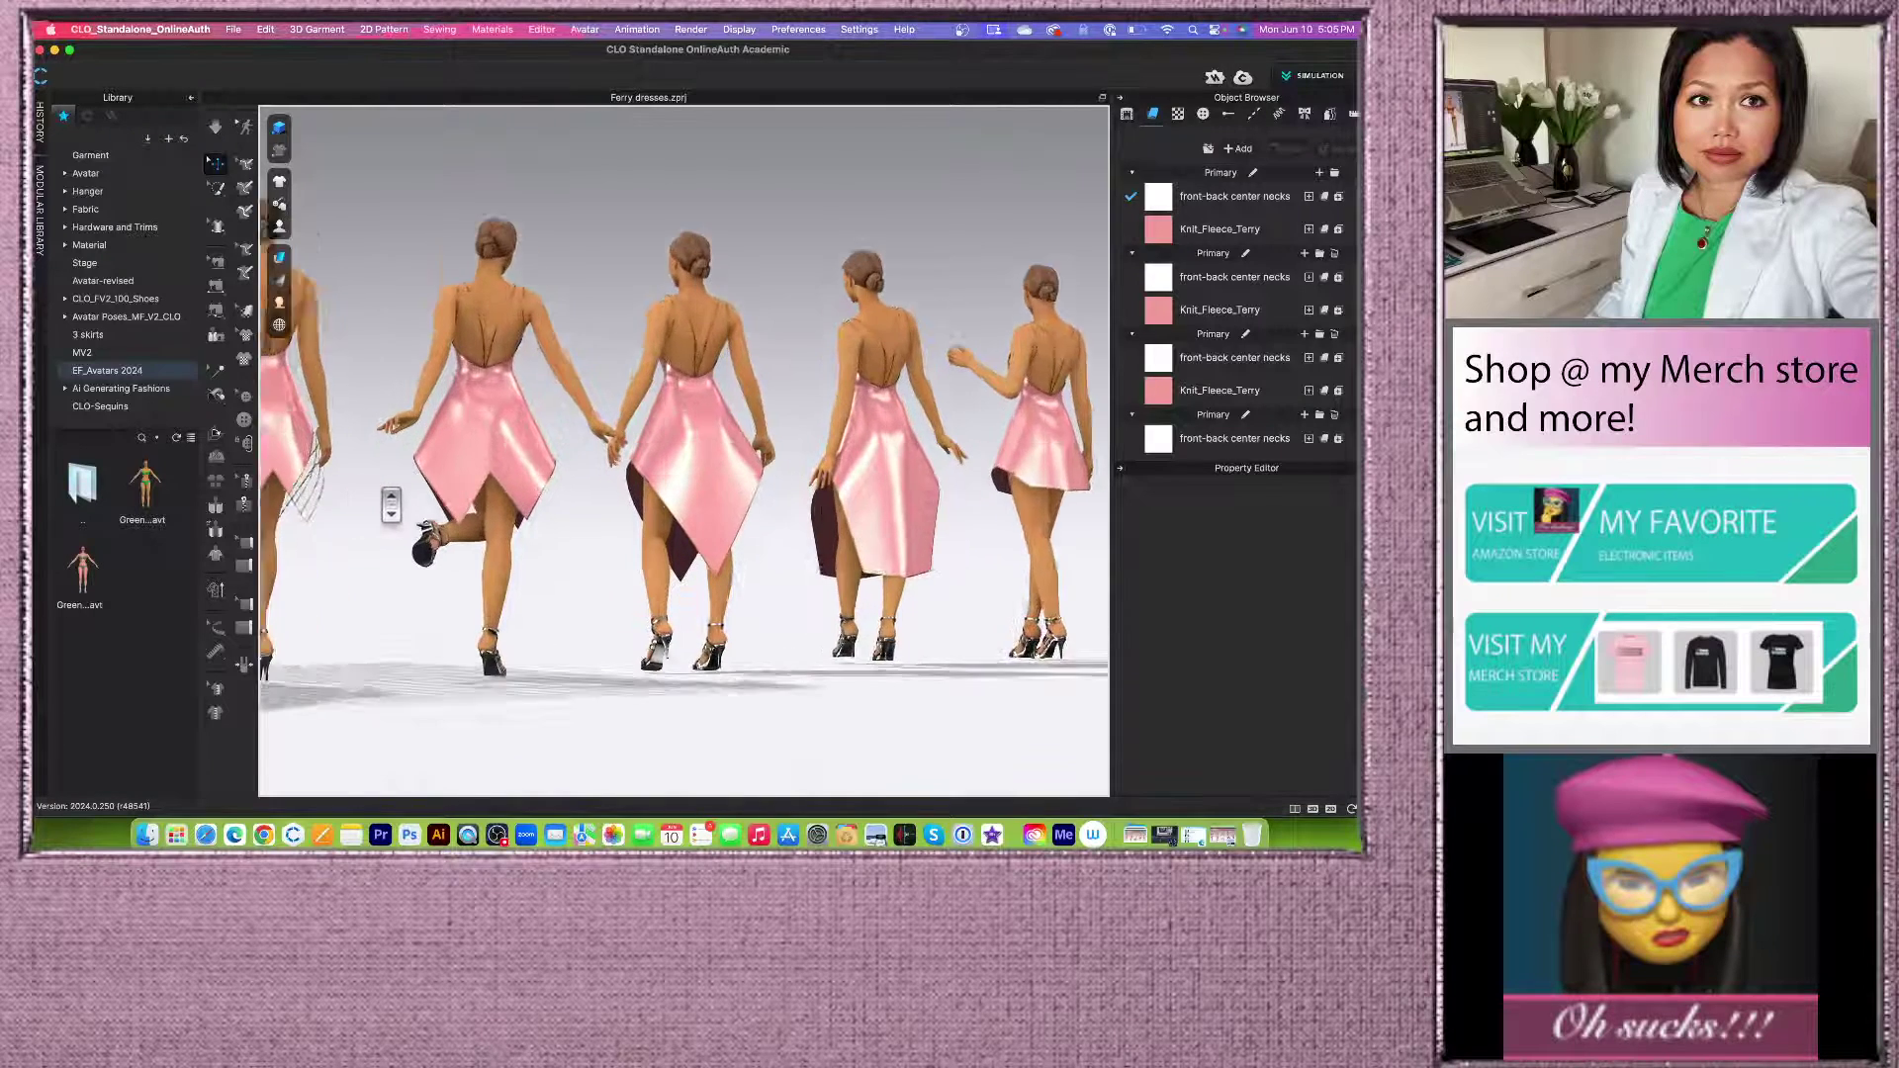
Step: Examine the gold chain strands along the back hem and the chain straps across the open back
middle_drag(353, 635, 748, 596)
scroll(551, 432, up, 3)
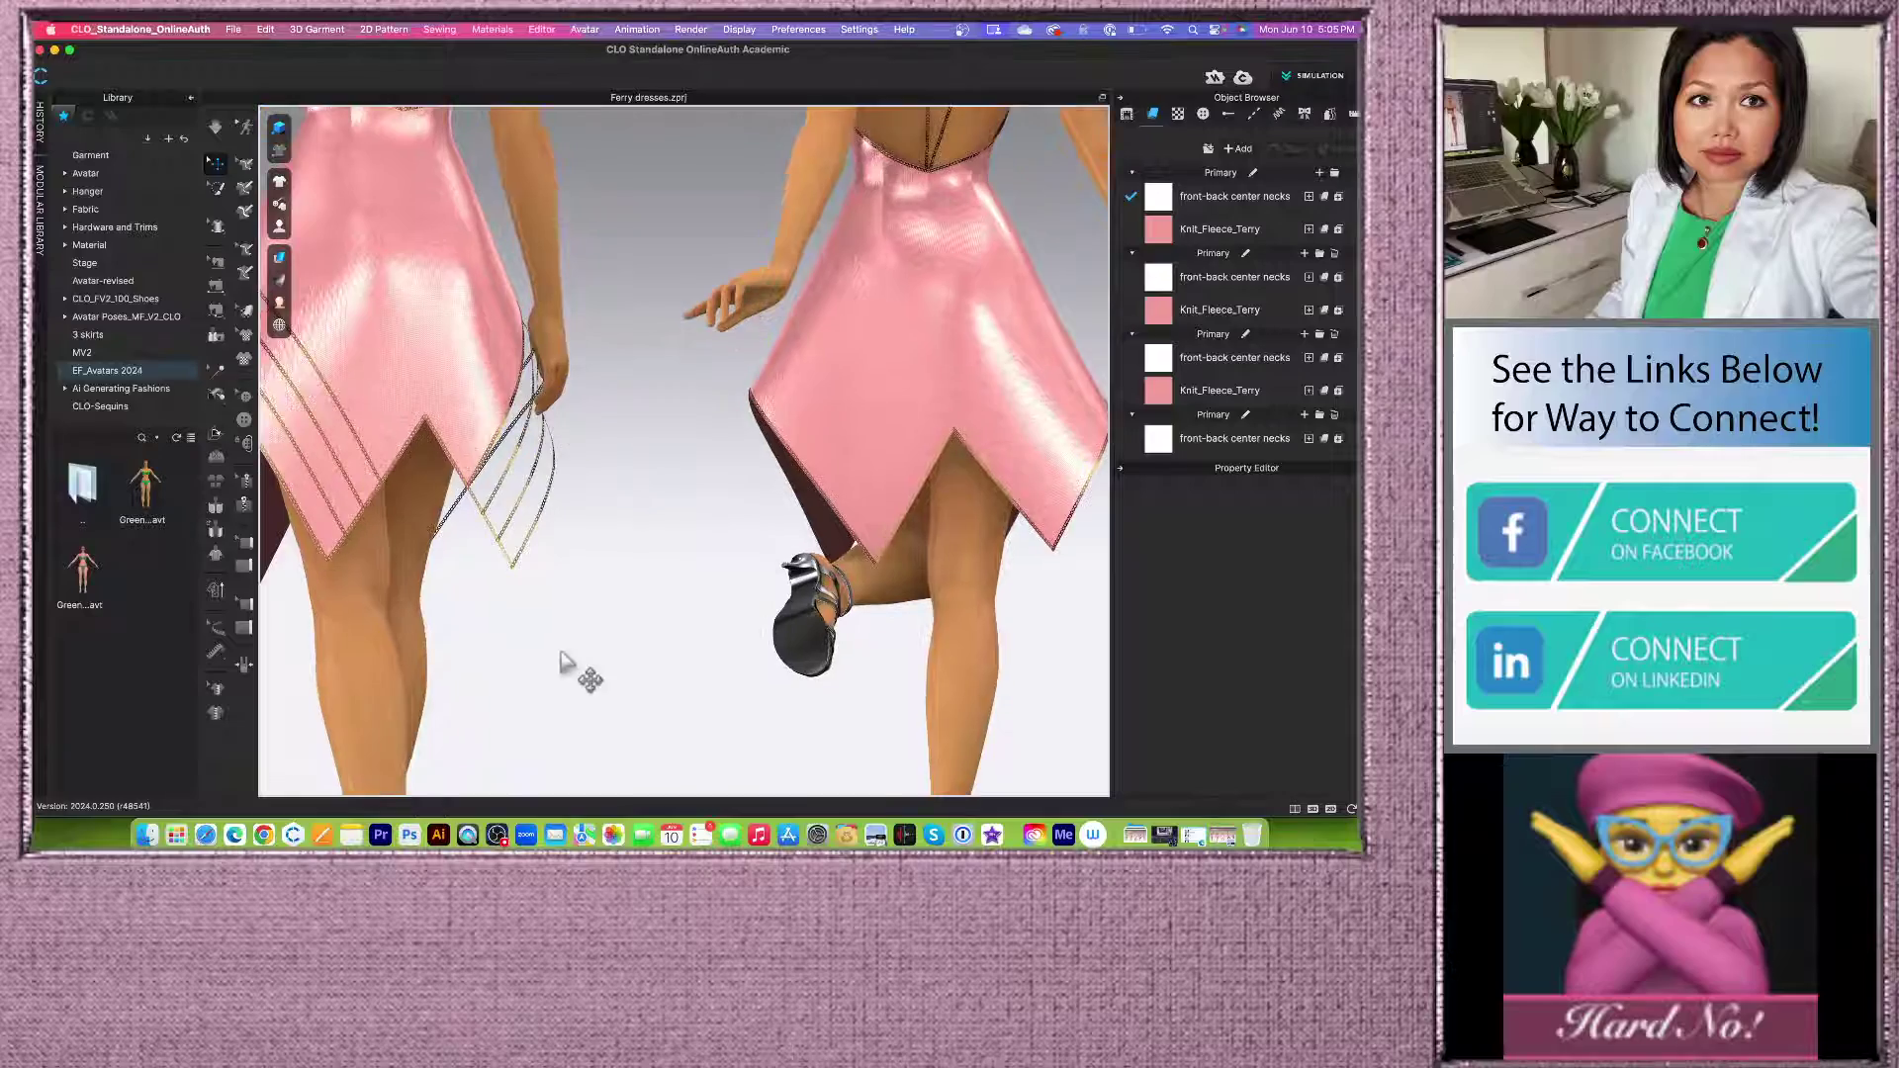
scroll(697, 717, up, 3)
scroll(628, 658, up, 6)
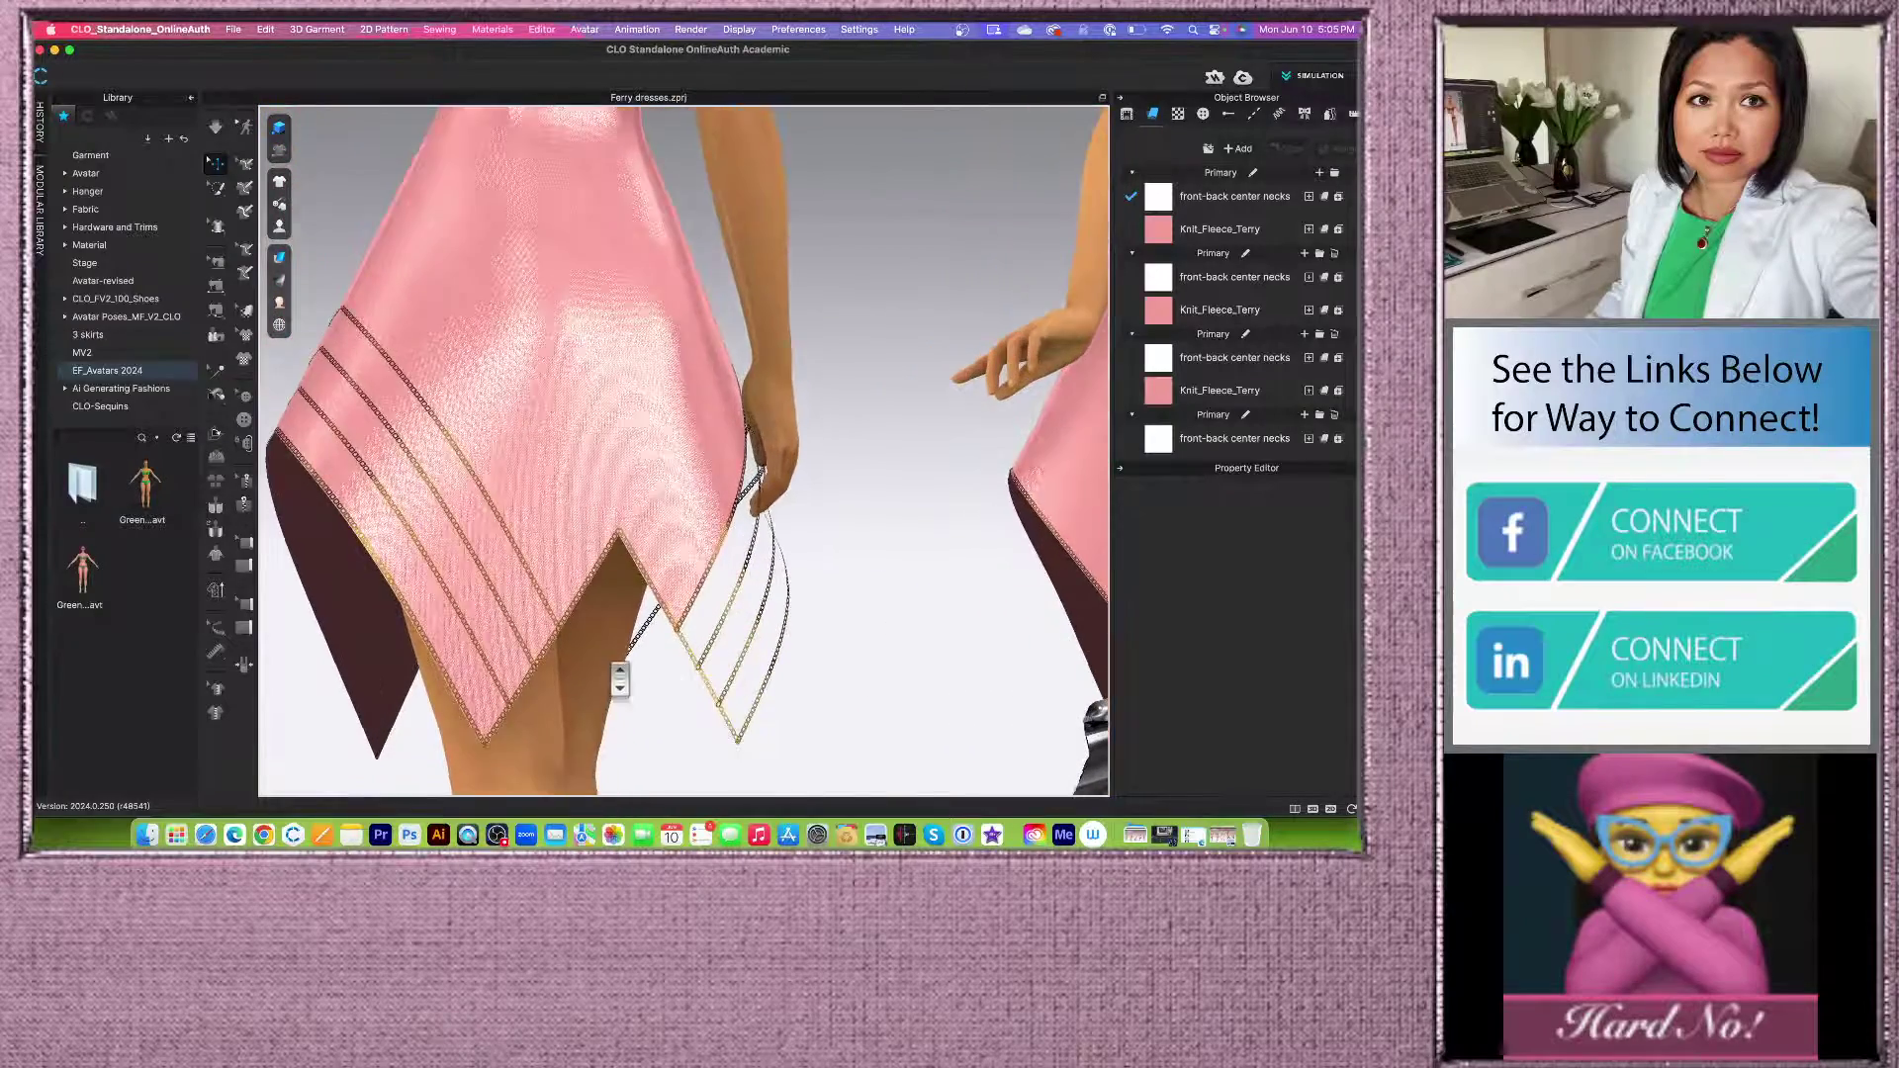
scroll(635, 645, down, 8)
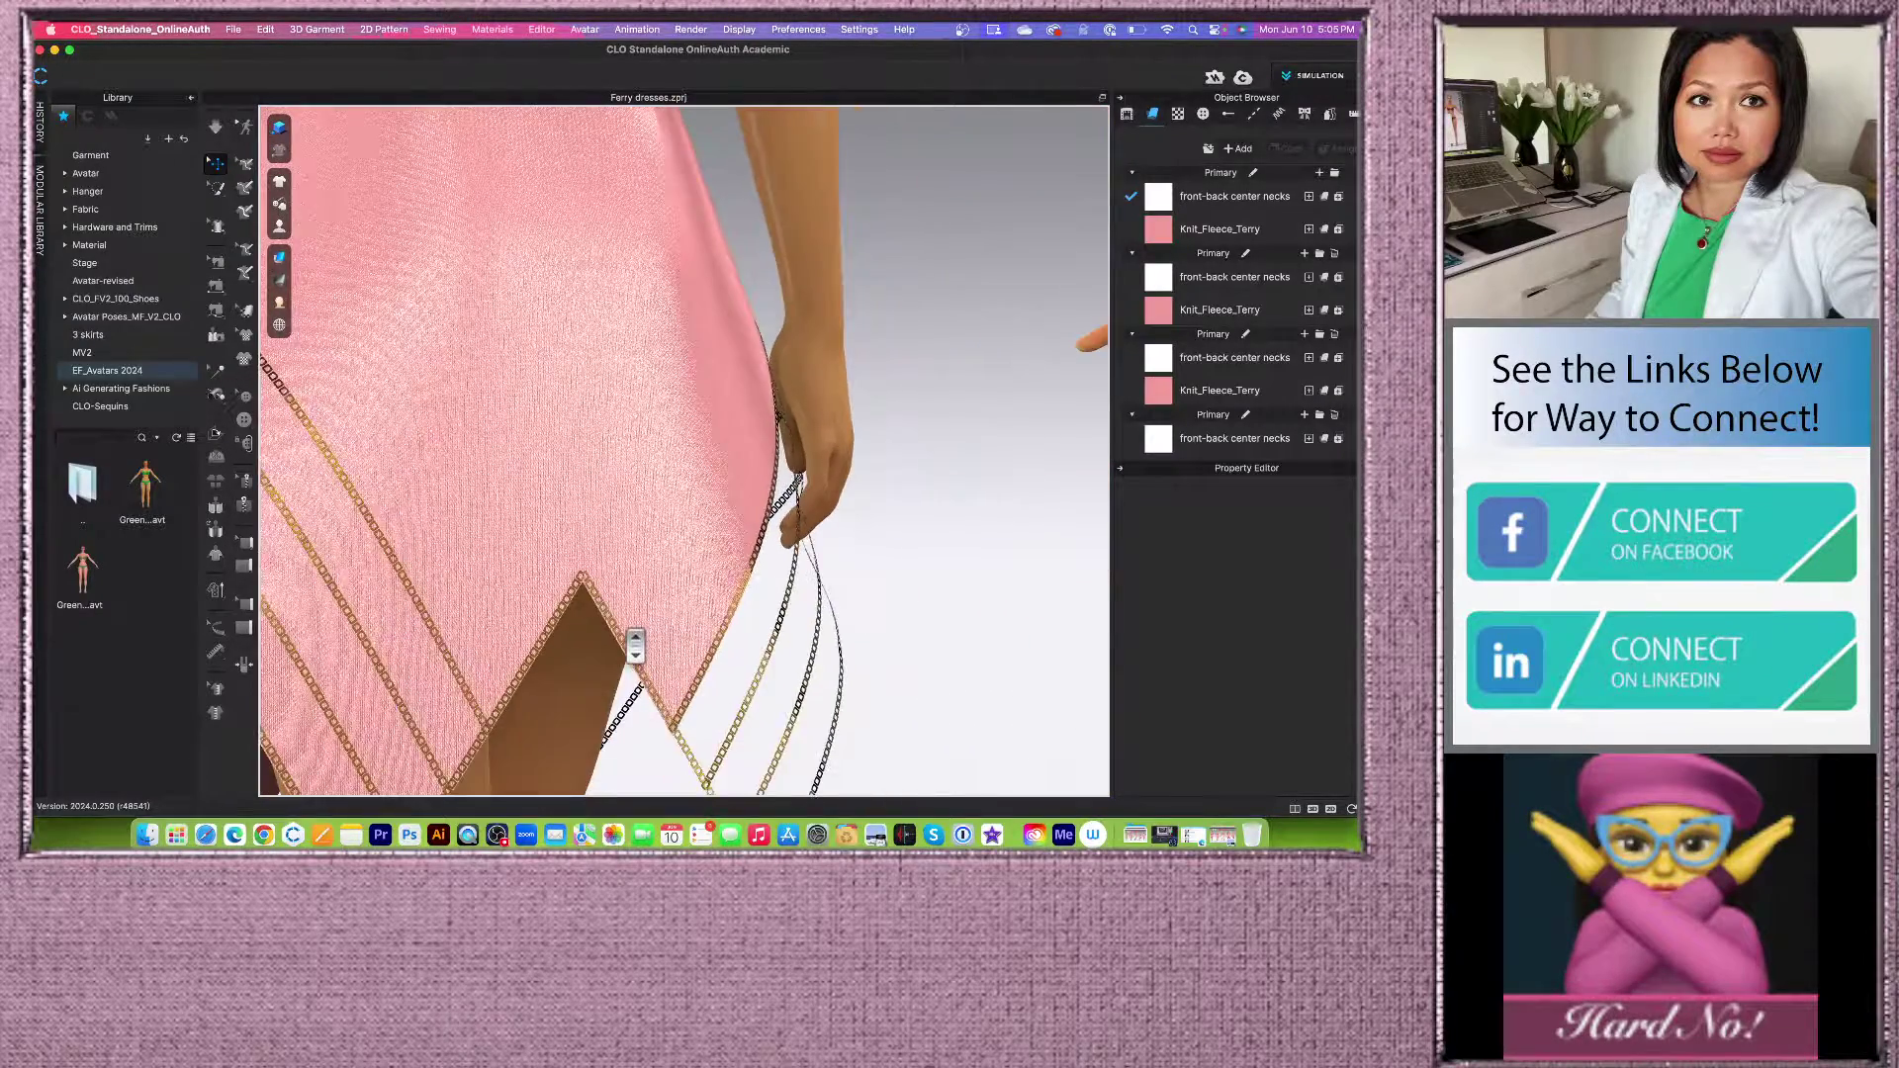
scroll(637, 659, down, 4)
right_drag(635, 663, 633, 597)
scroll(644, 410, up, 3)
scroll(645, 410, up, 4)
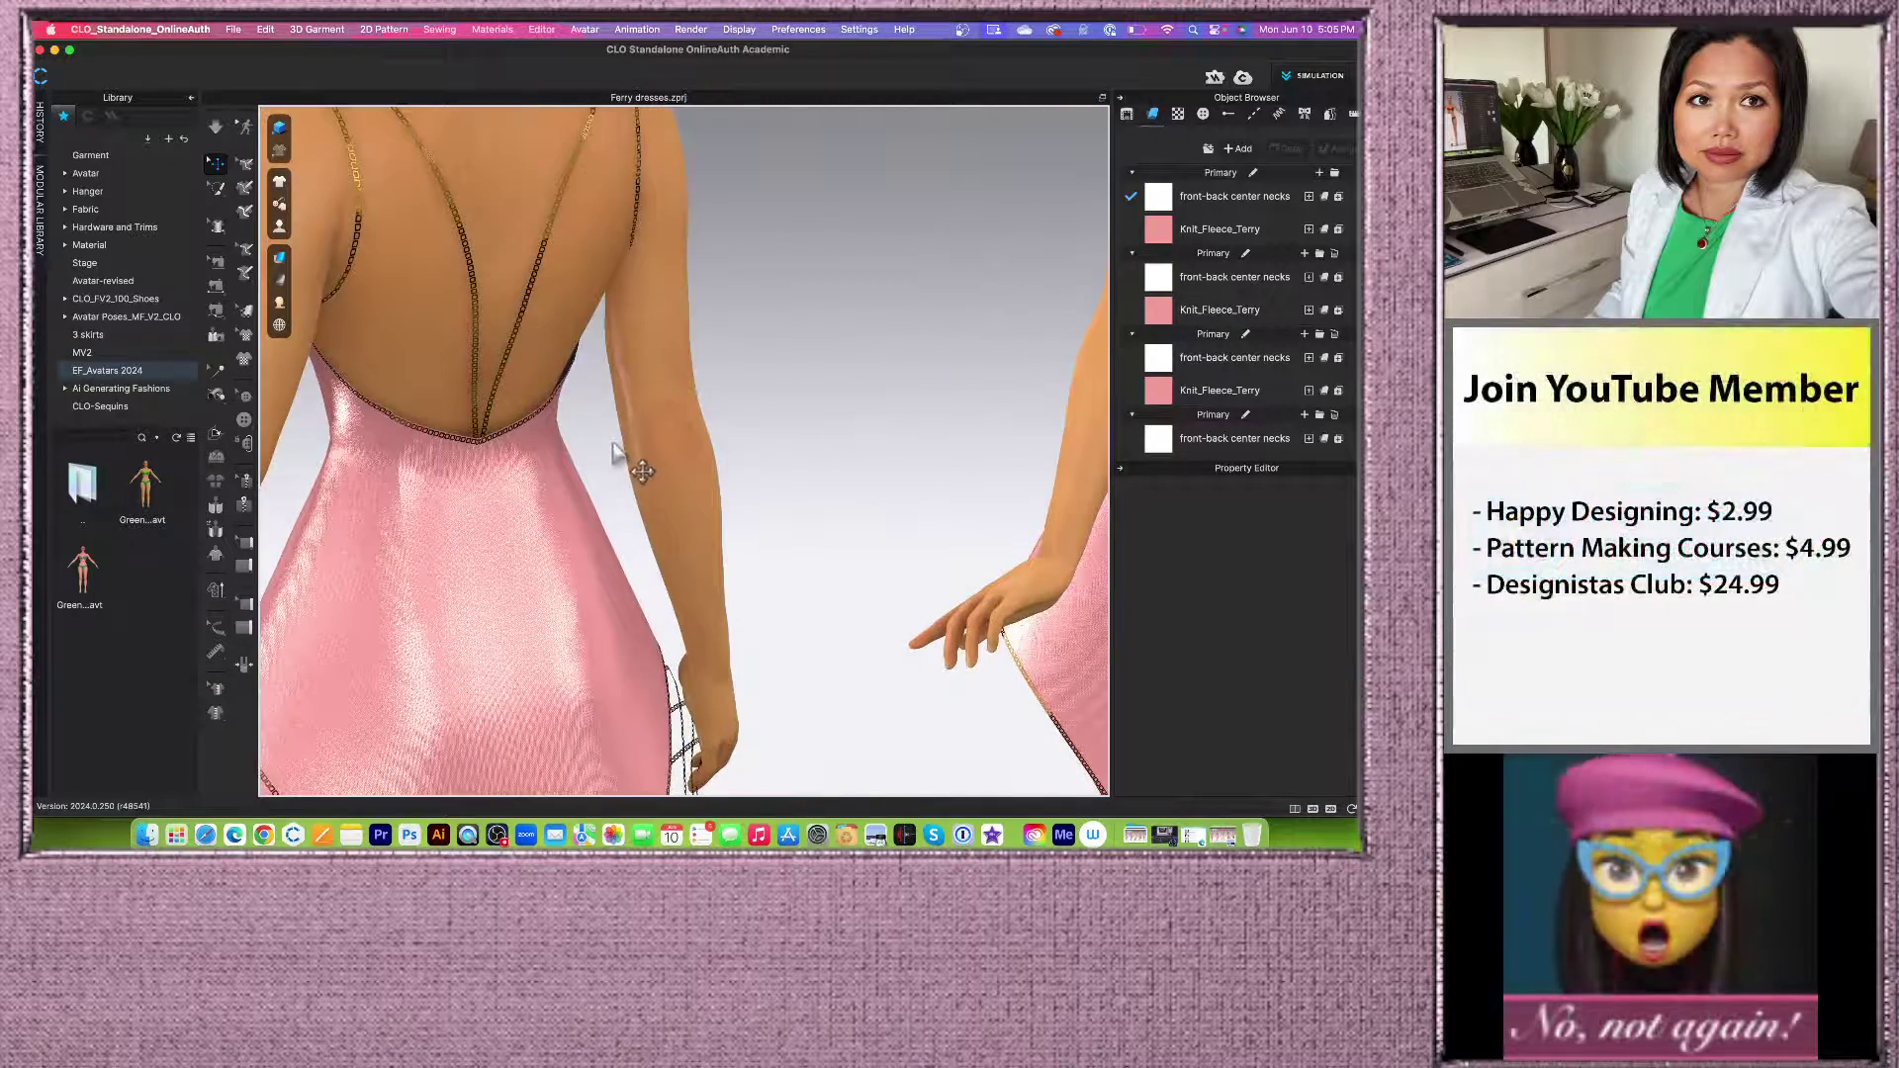
scroll(768, 374, up, 5)
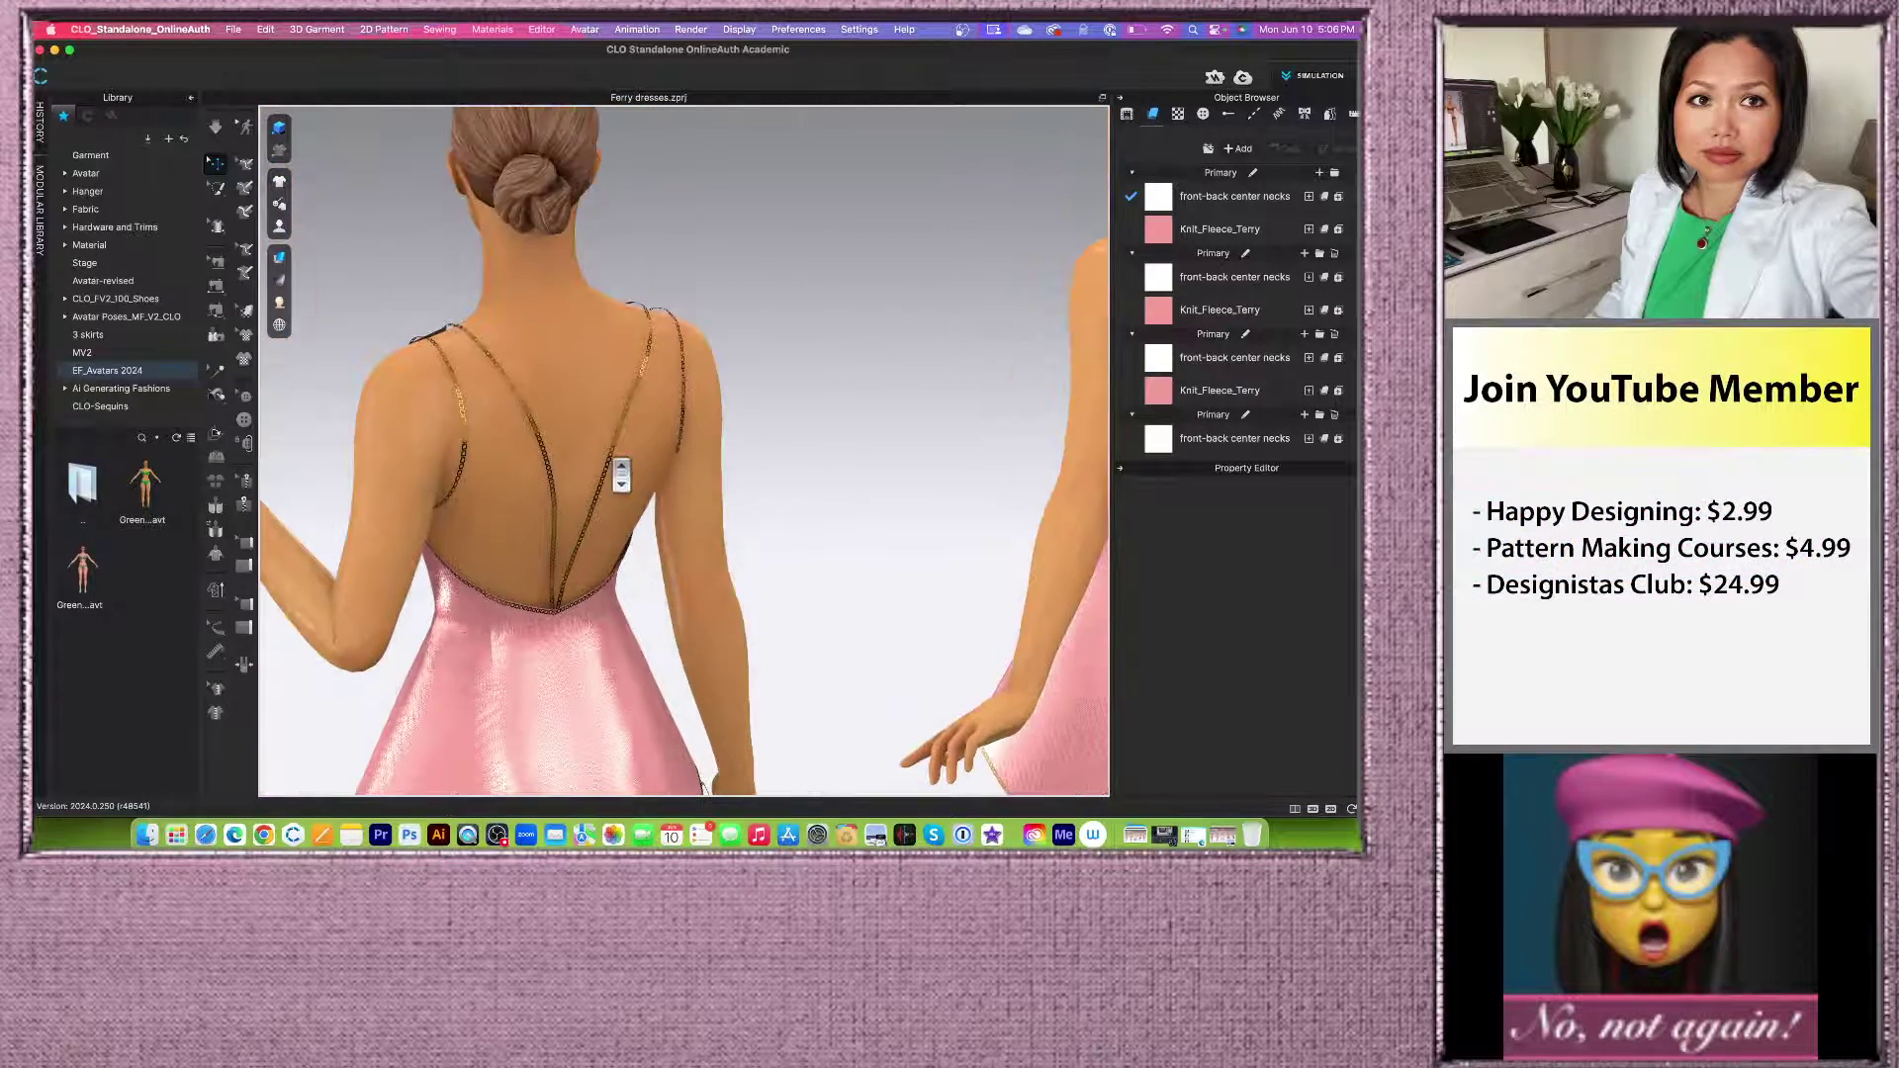
Step: Show the dressed avatars from the front and examine the dress shapes across the lineup
key(2)
scroll(551, 509, down, 8)
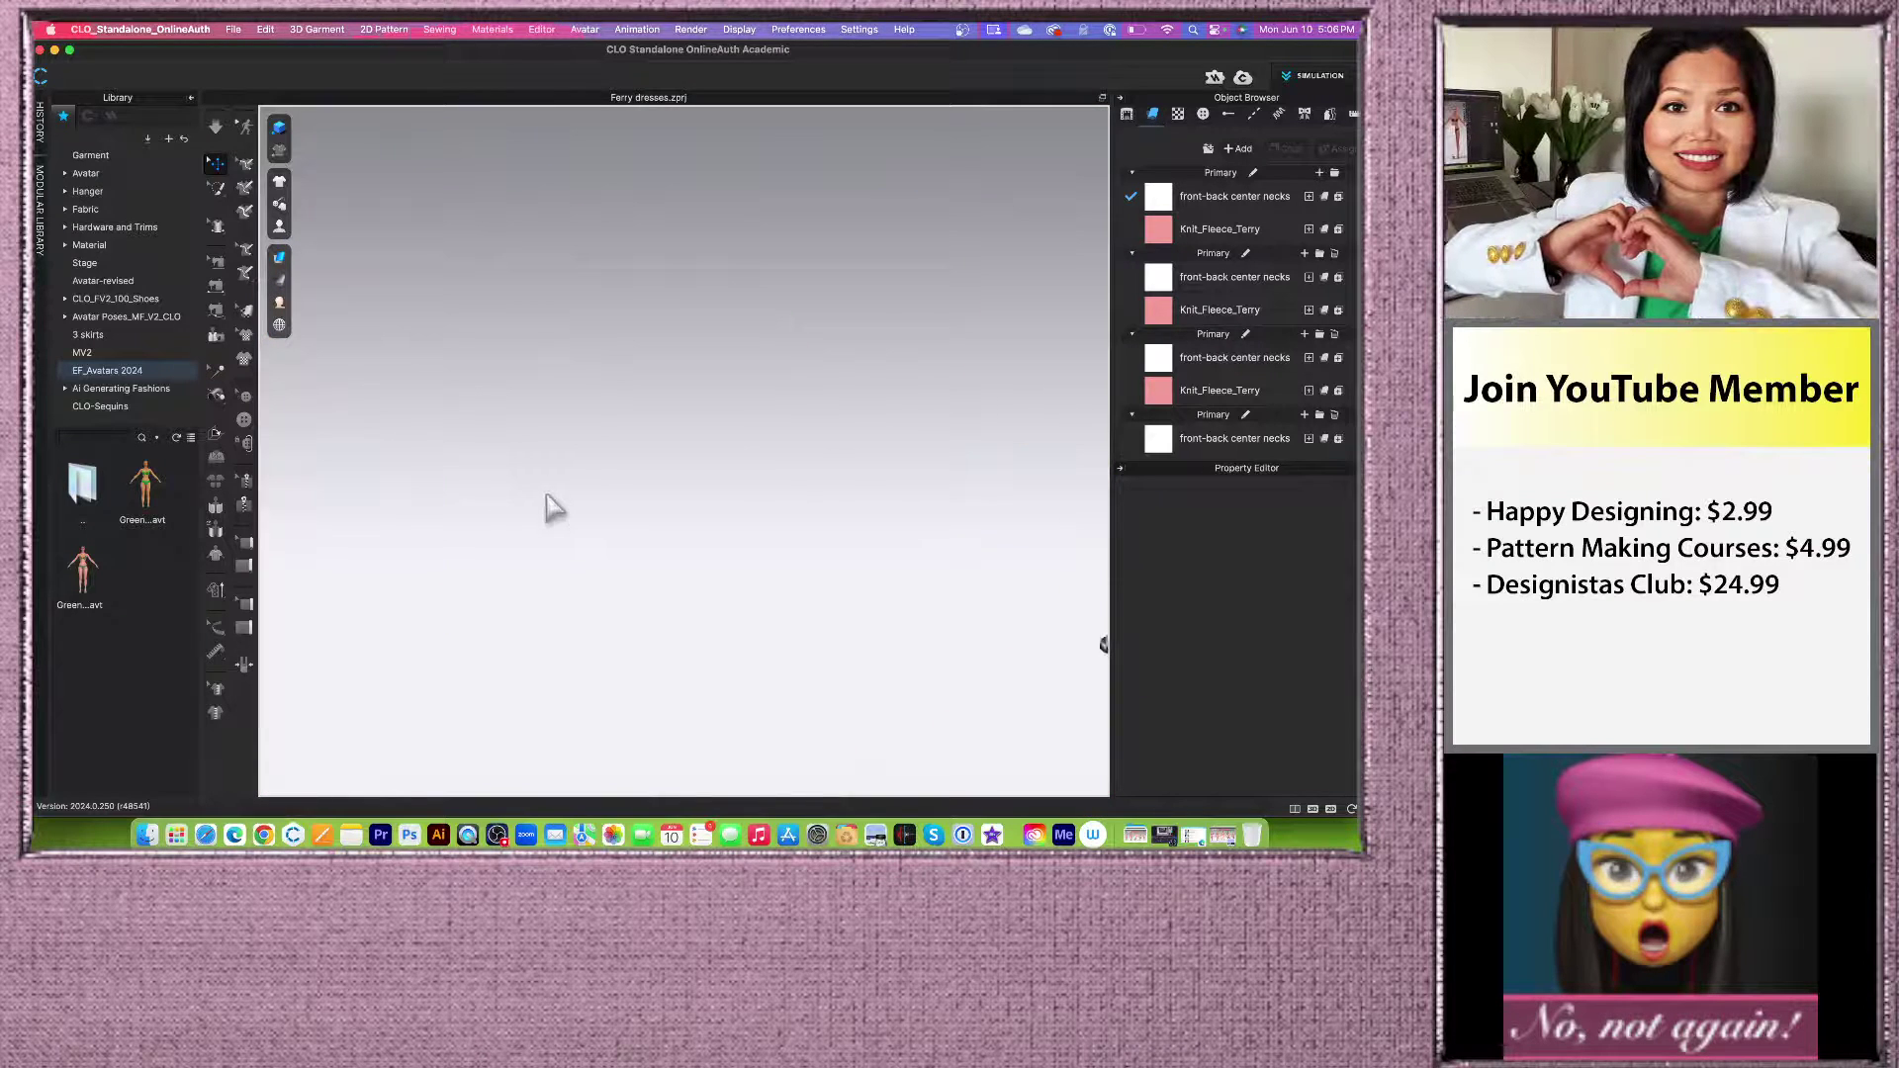
scroll(694, 491, up, 3)
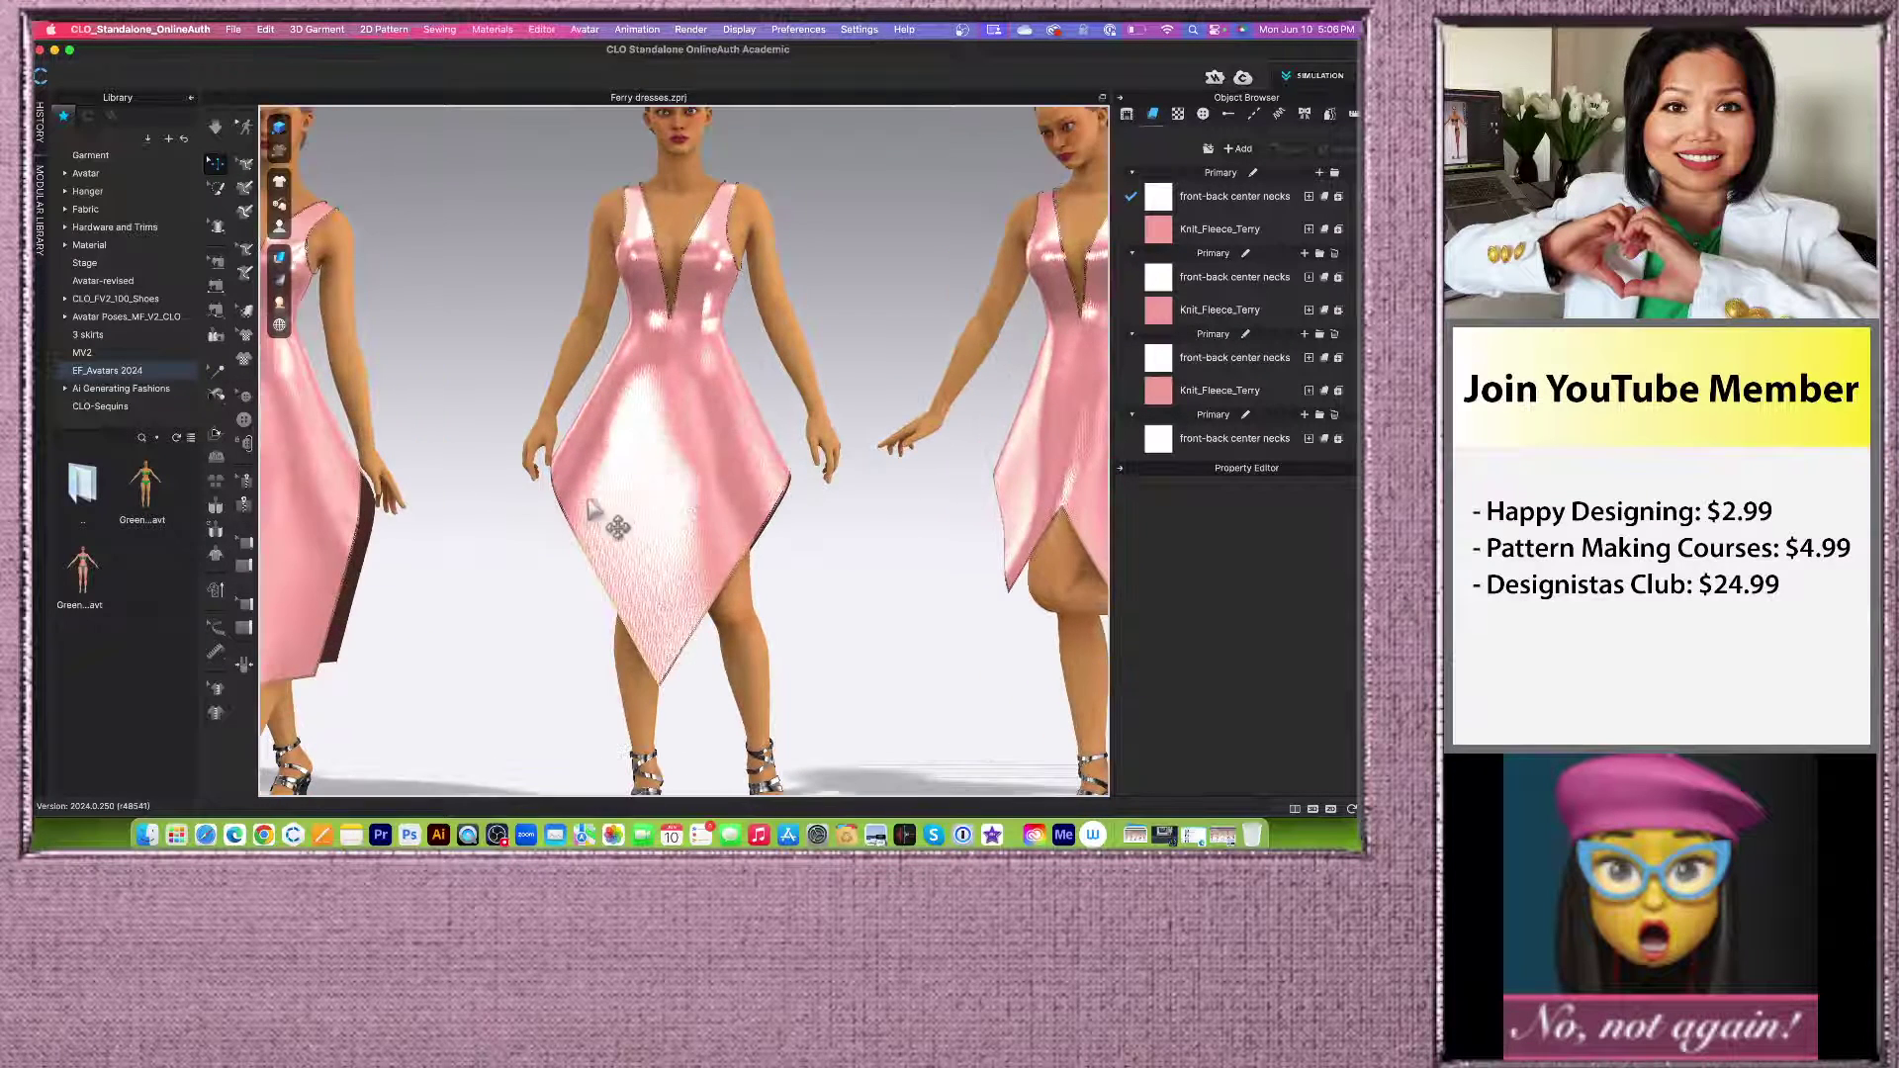
middle_drag(481, 530, 813, 535)
scroll(820, 515, down, 6)
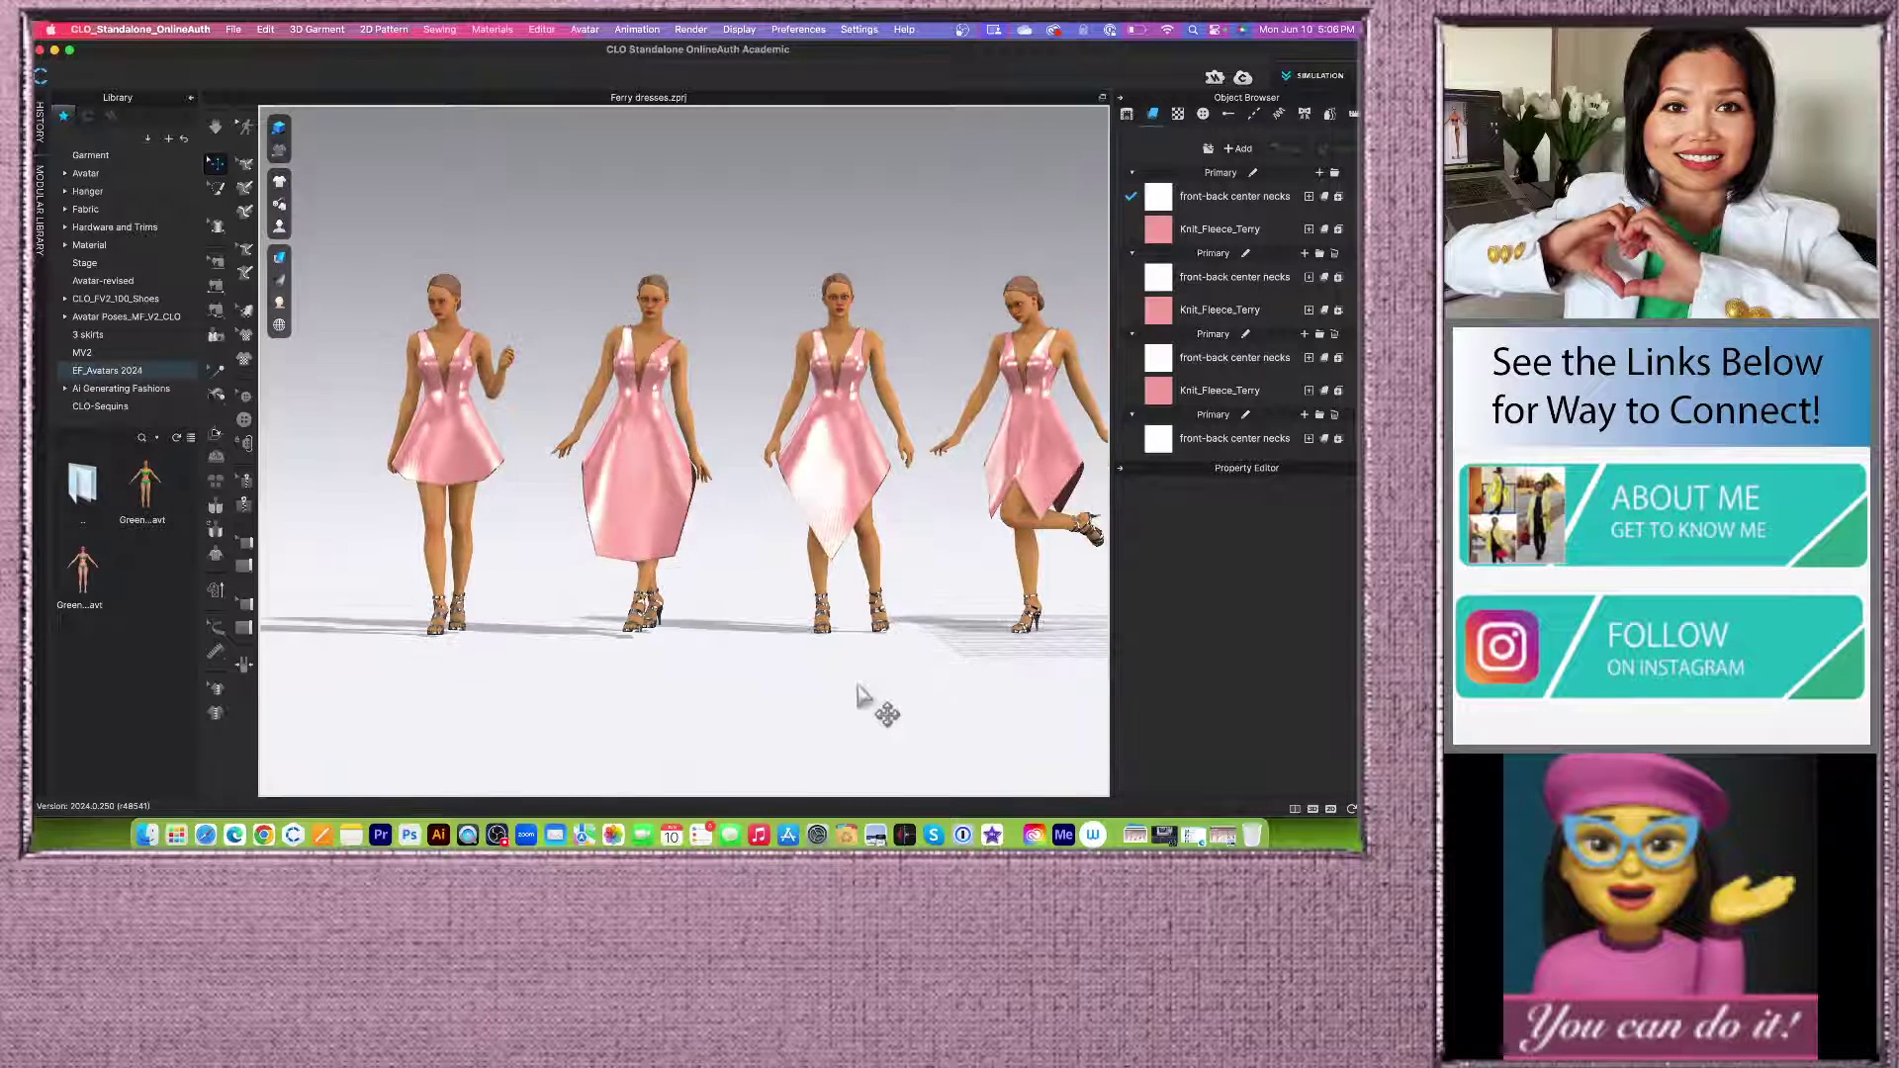
middle_drag(869, 703, 799, 672)
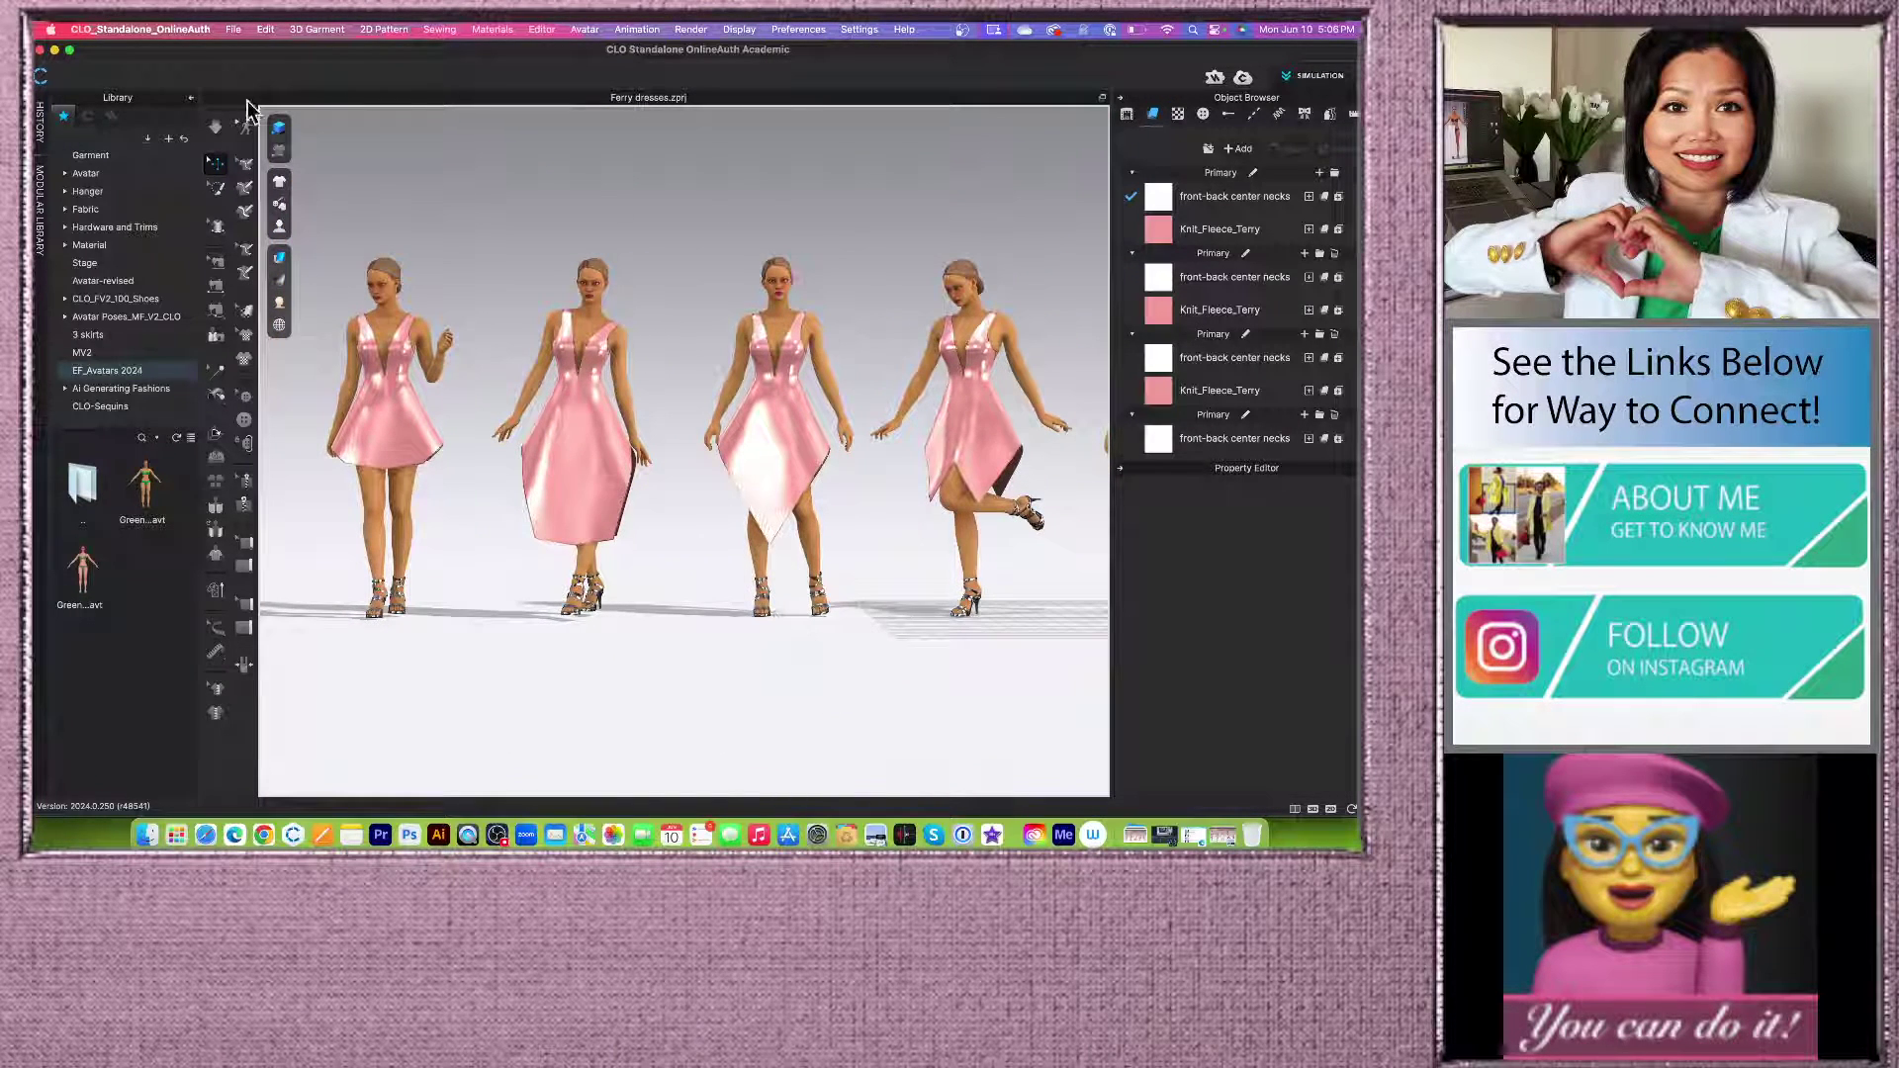
Step: Start a new project and restore the layout with the 3D and 2D pattern windows side by side
click(233, 29)
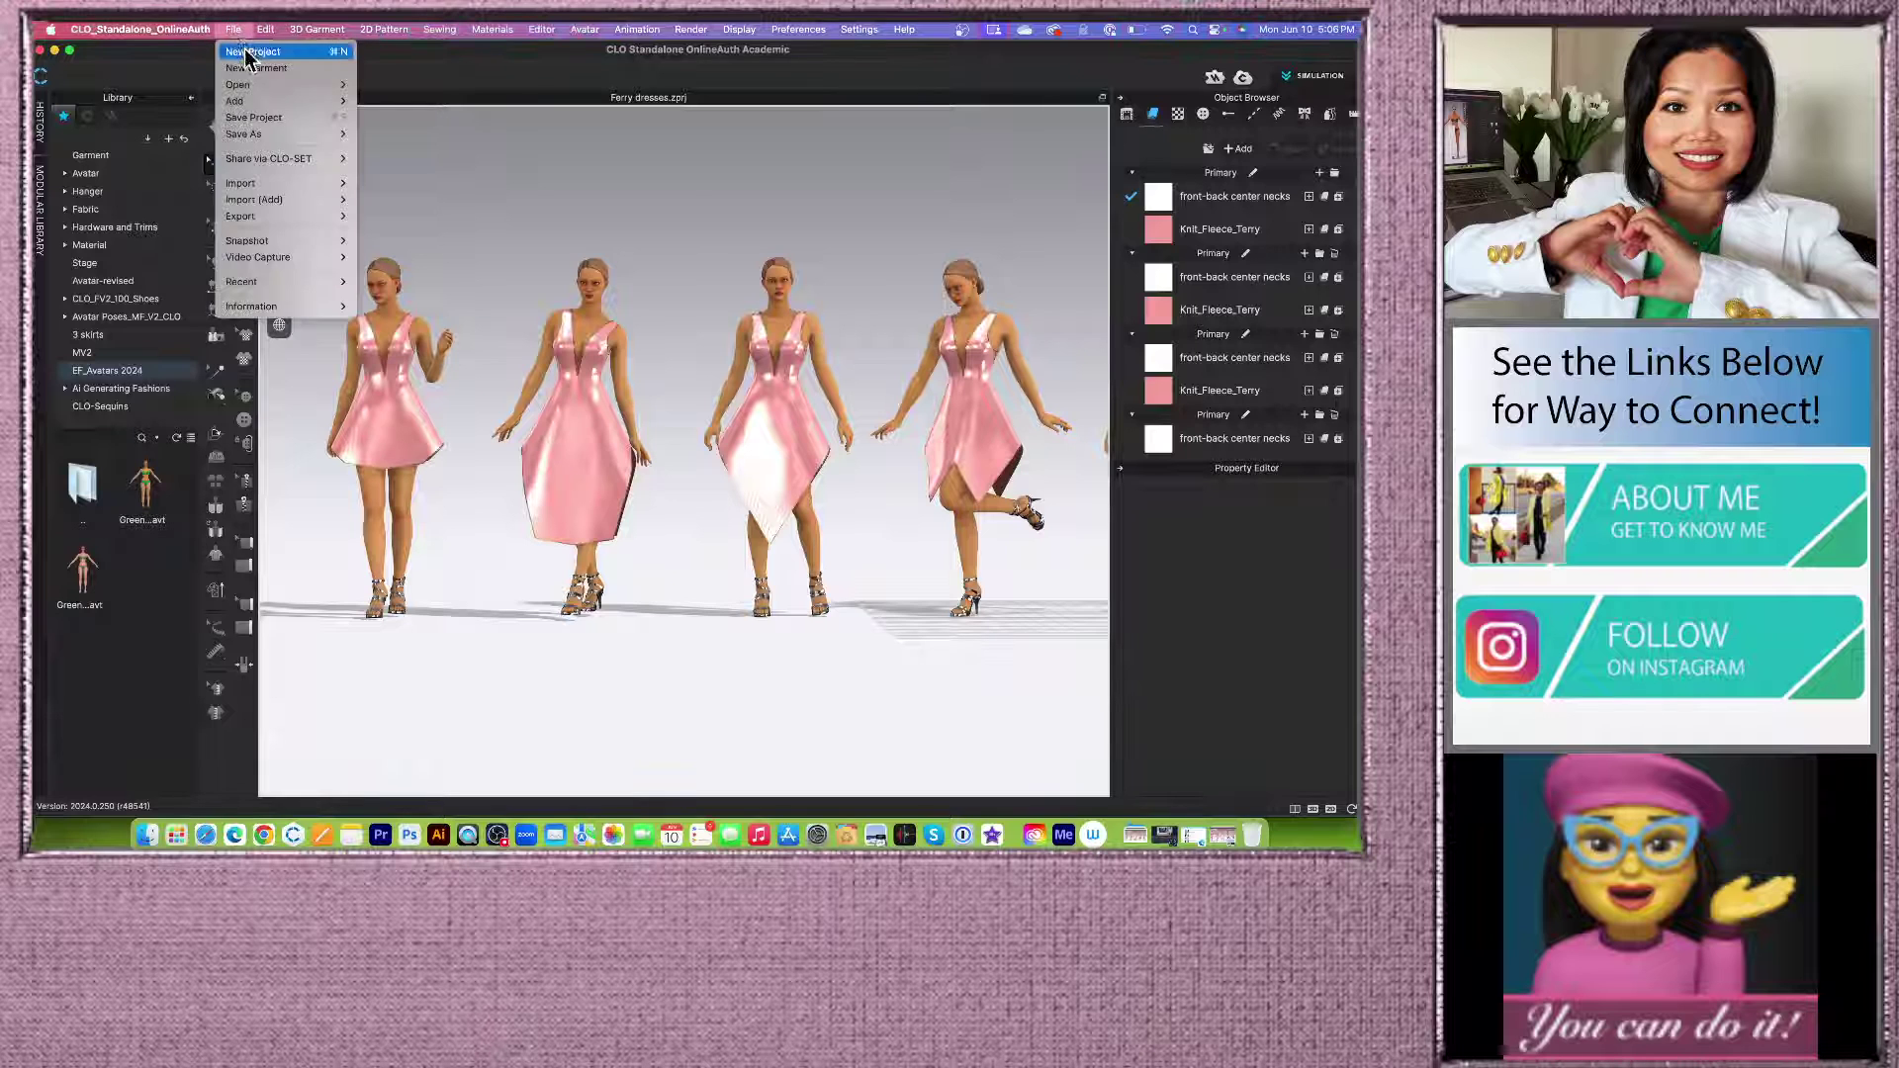
click(250, 52)
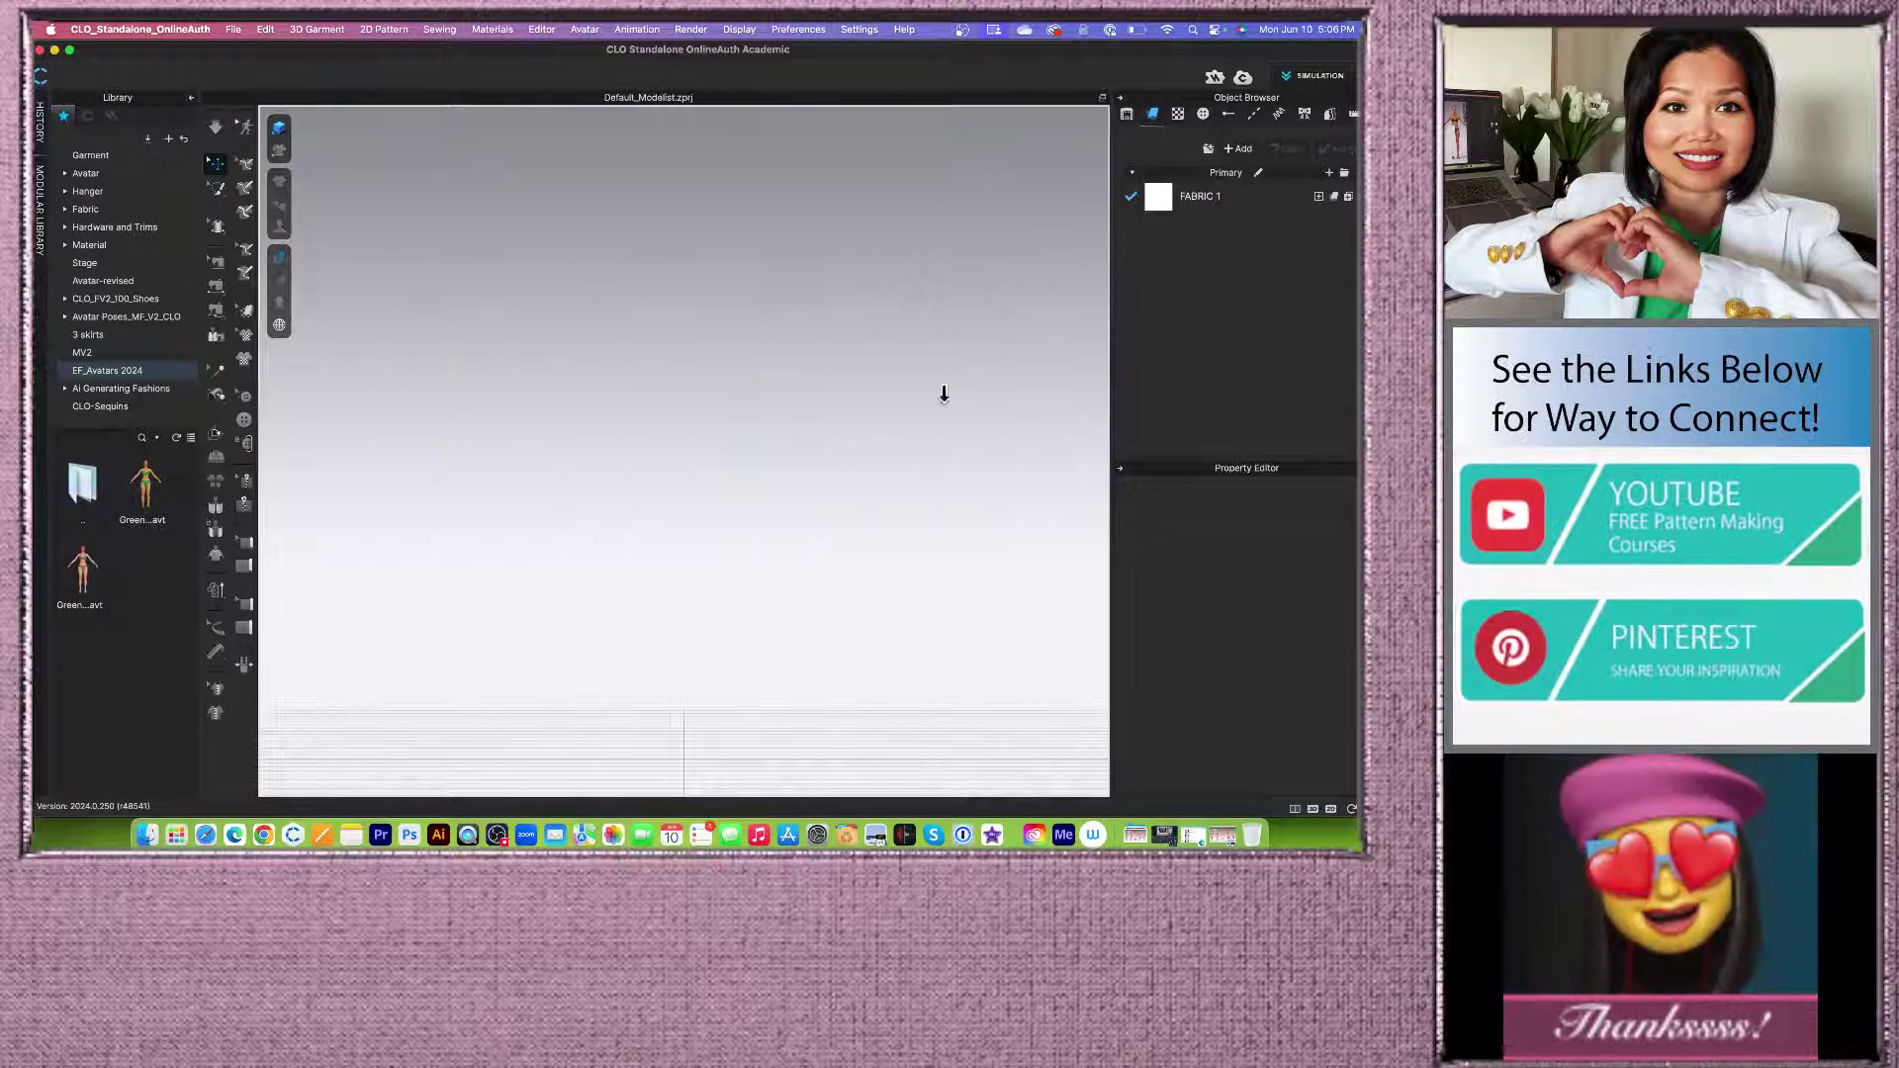
click(1351, 810)
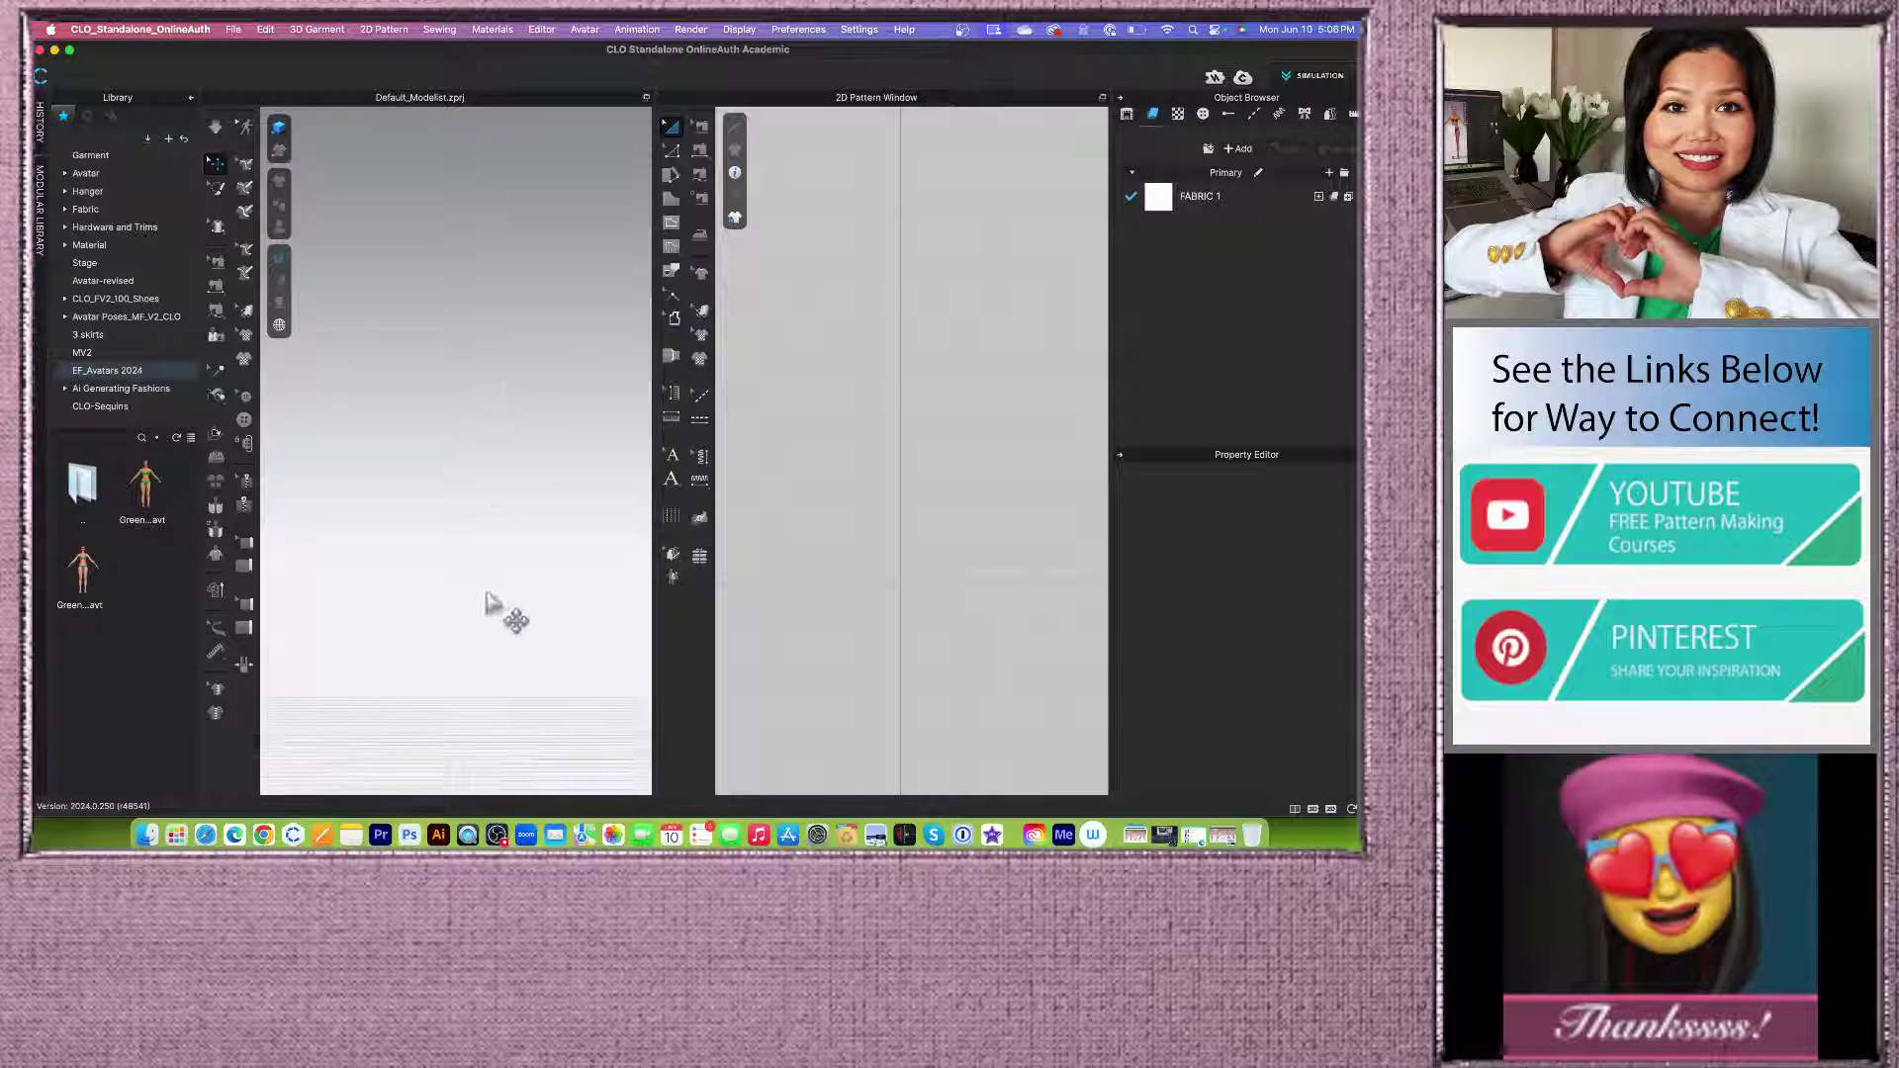
middle_drag(483, 569, 487, 402)
click(141, 484)
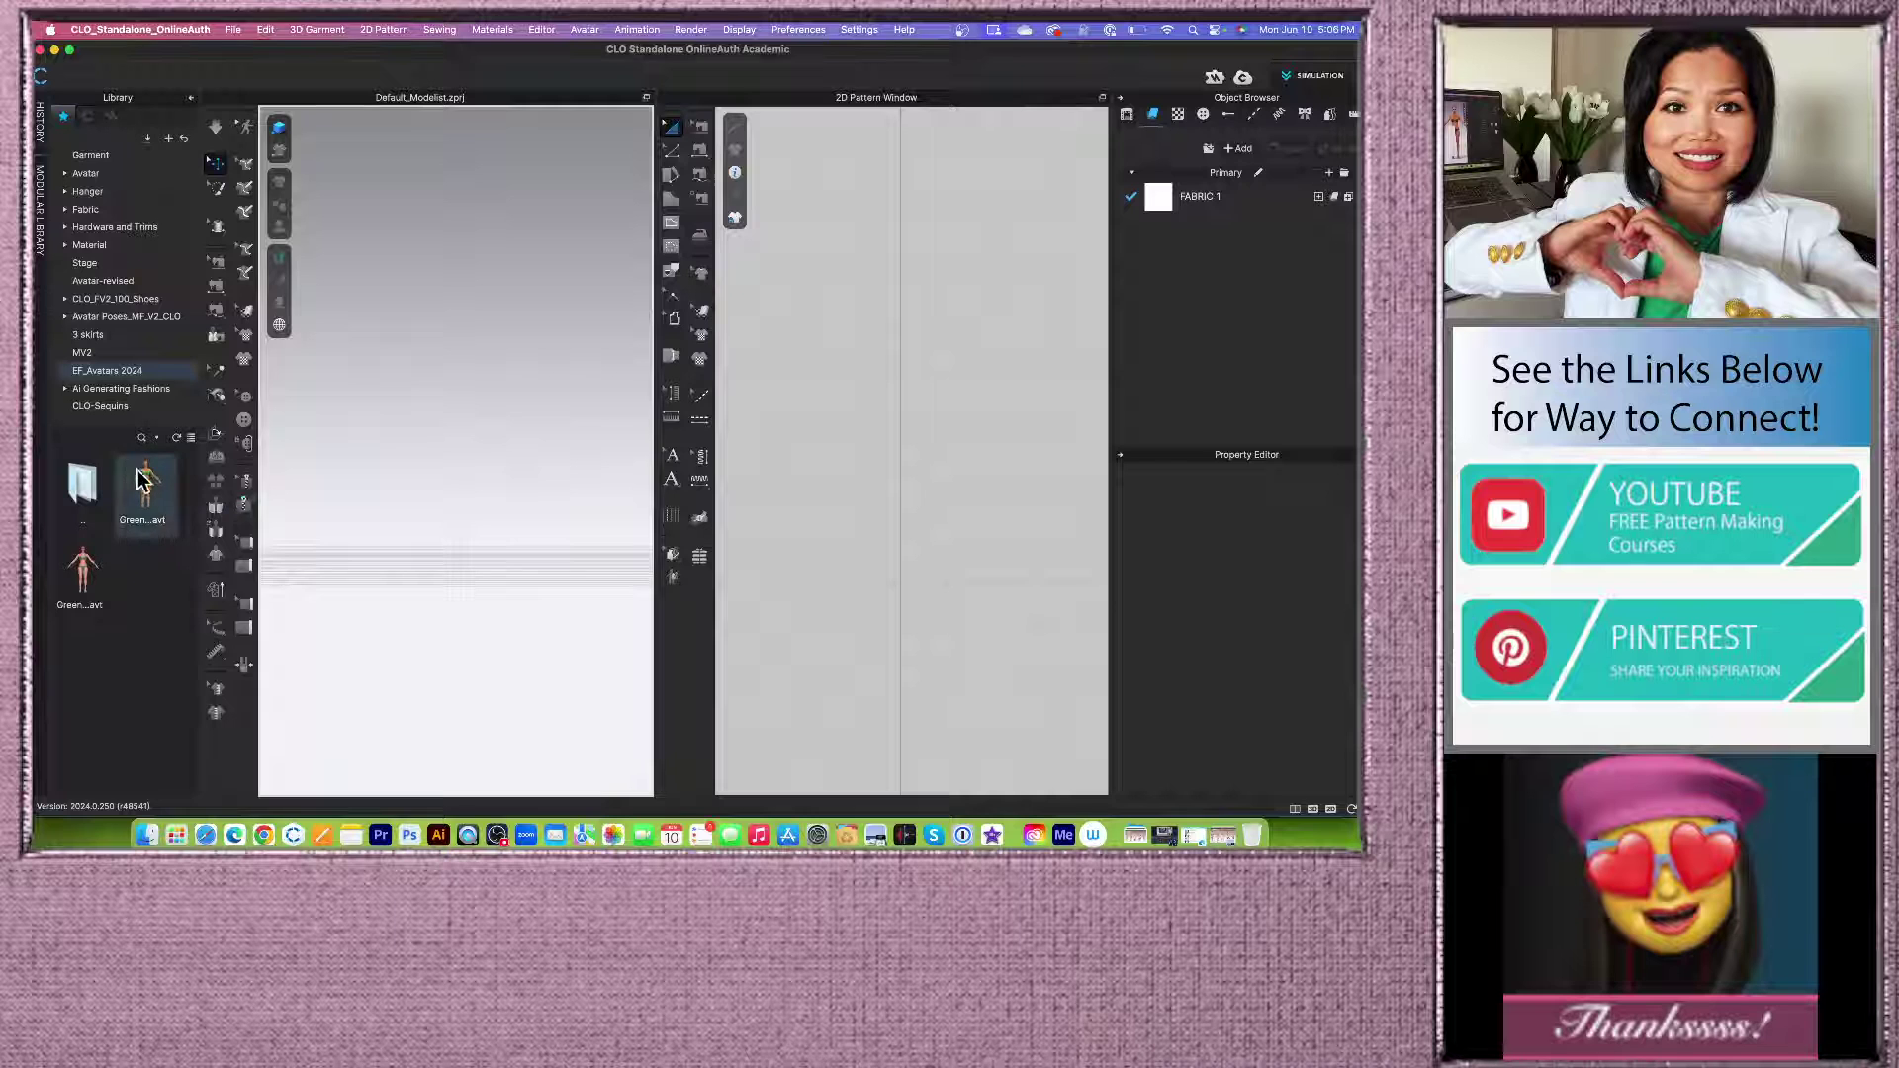
double_click(143, 491)
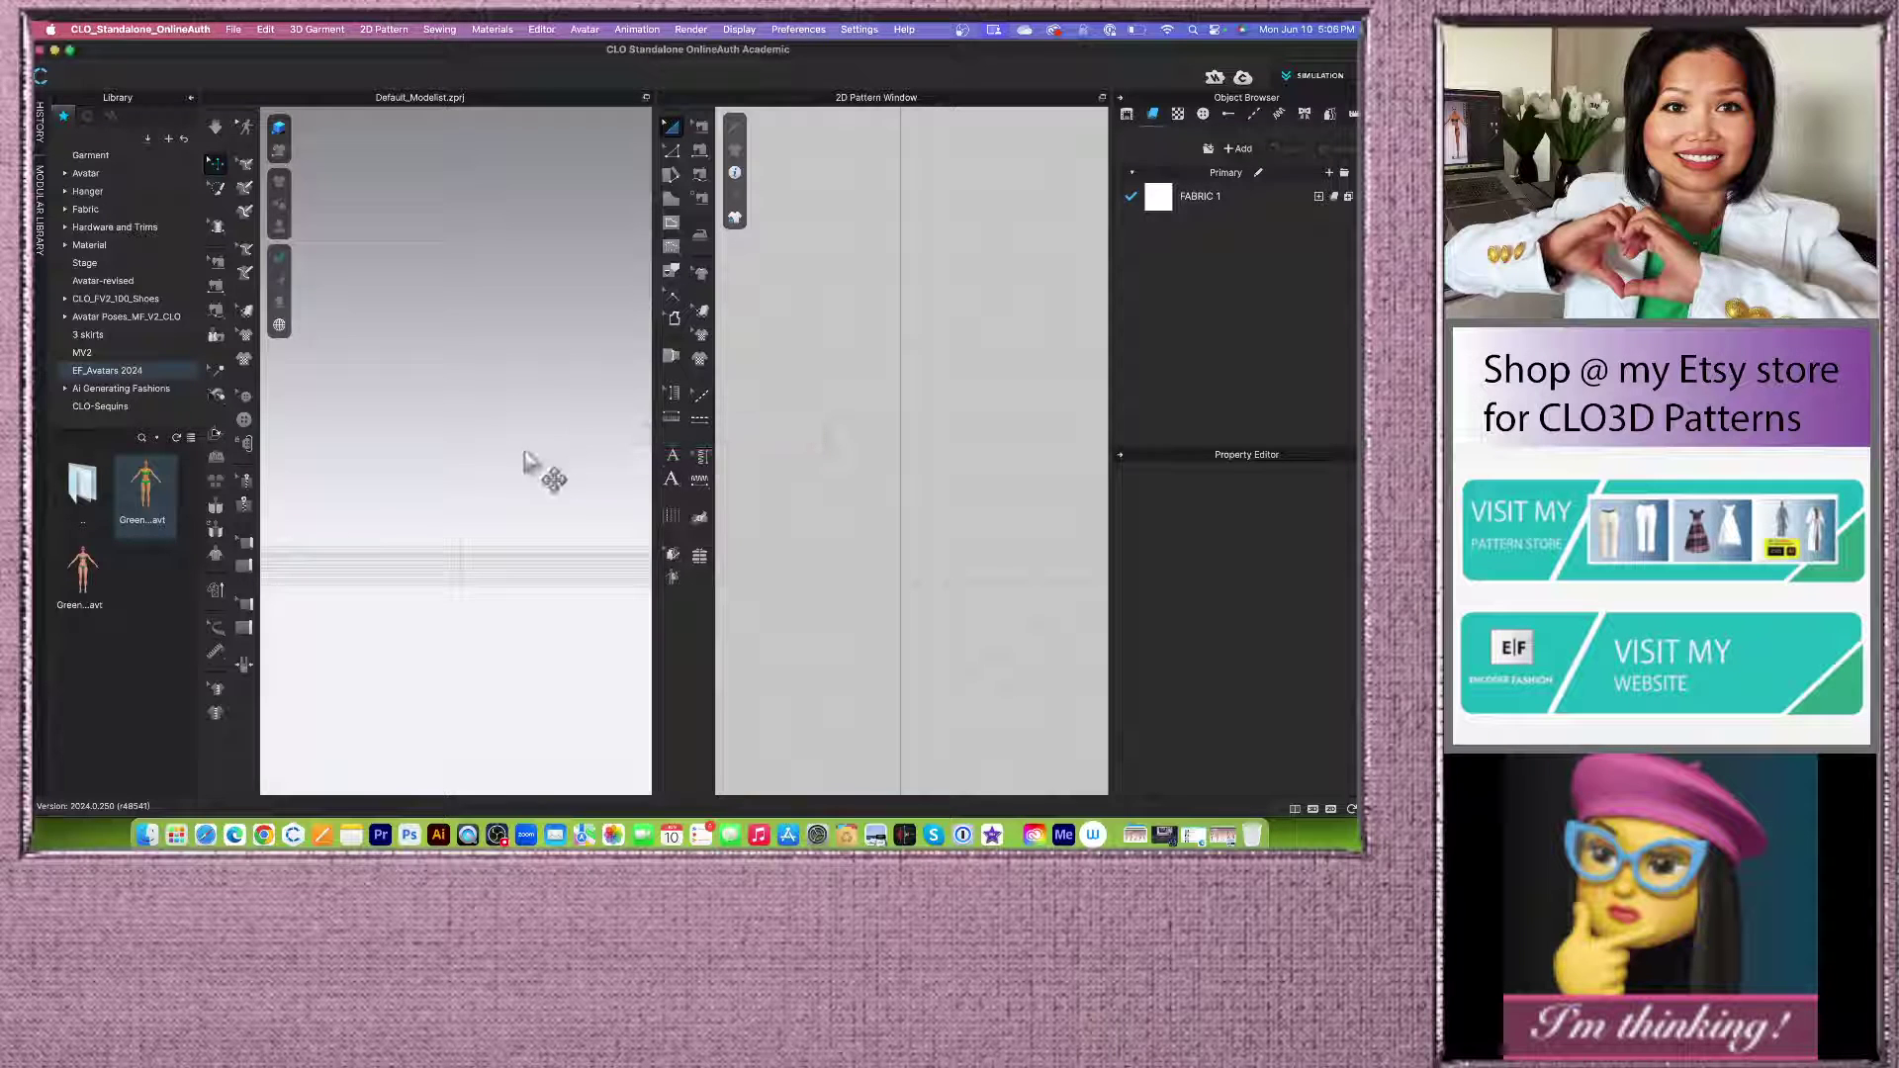
scroll(532, 462, up, 4)
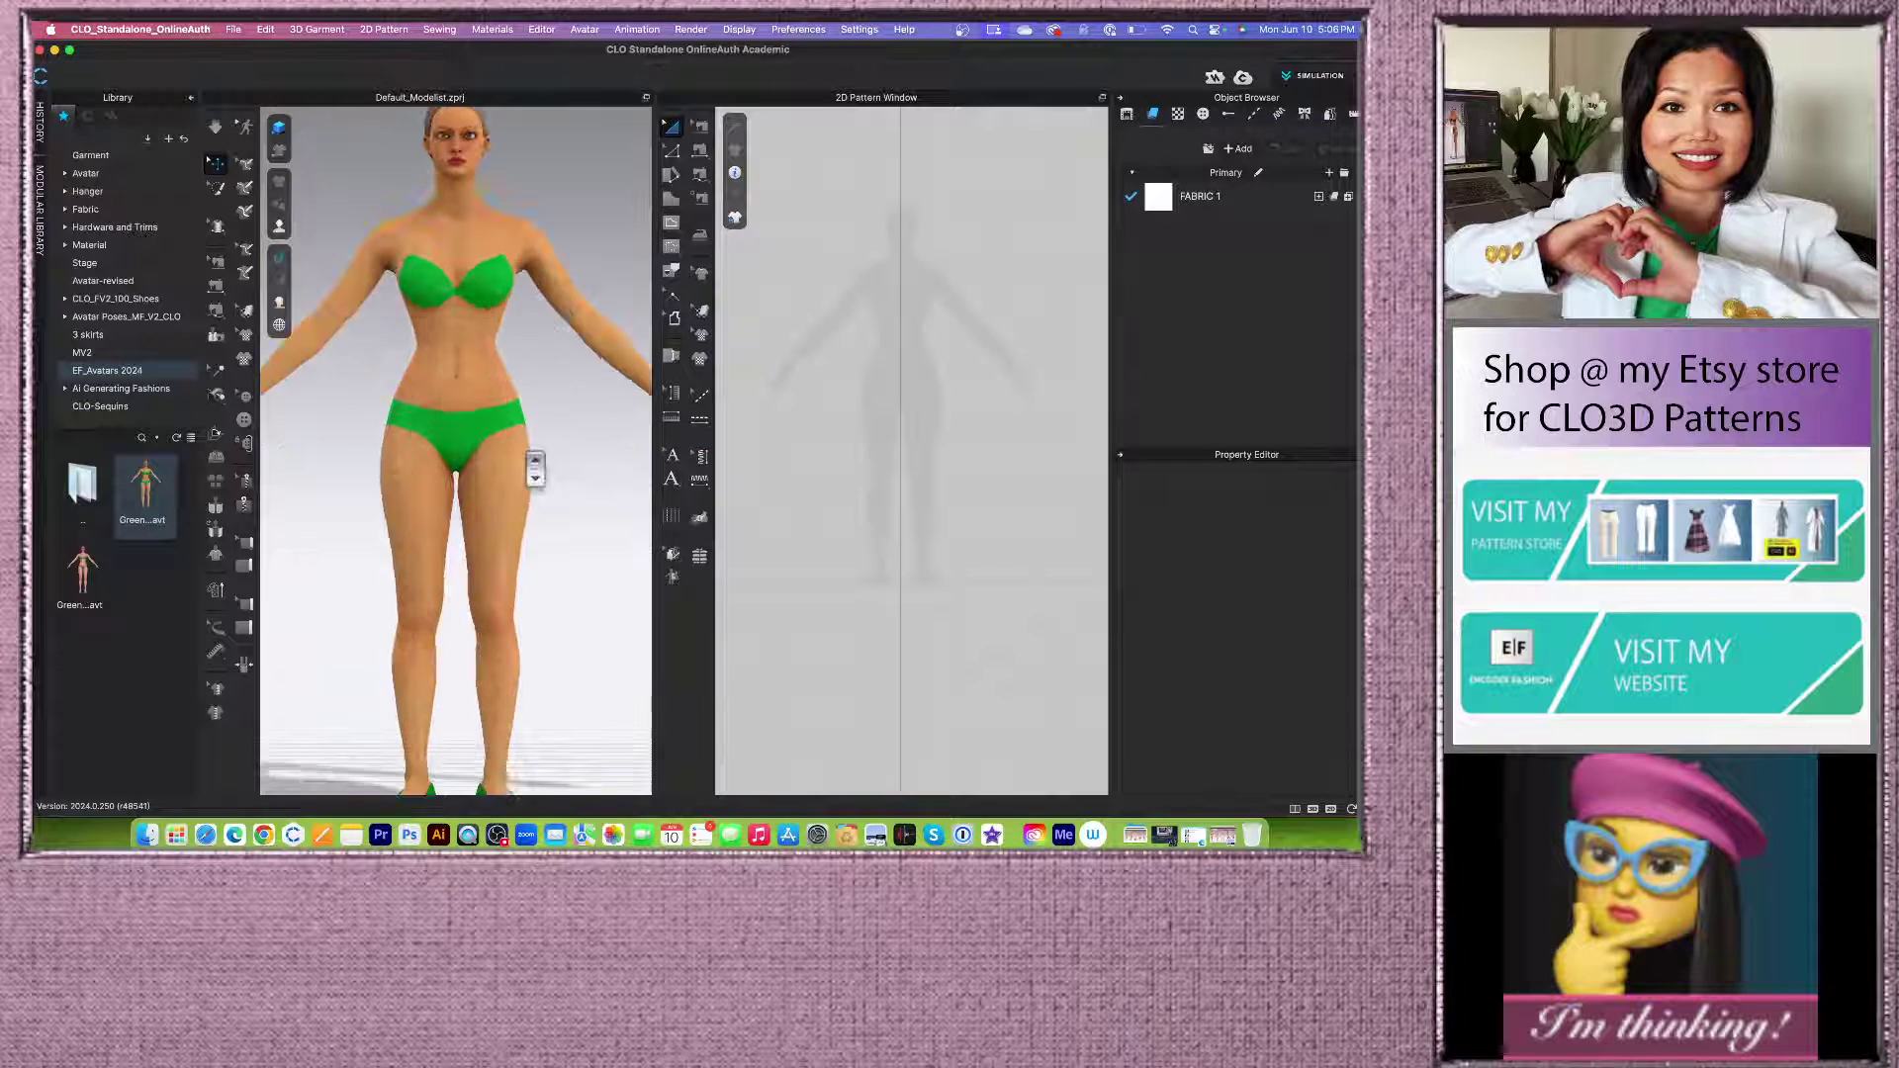
scroll(531, 462, down, 3)
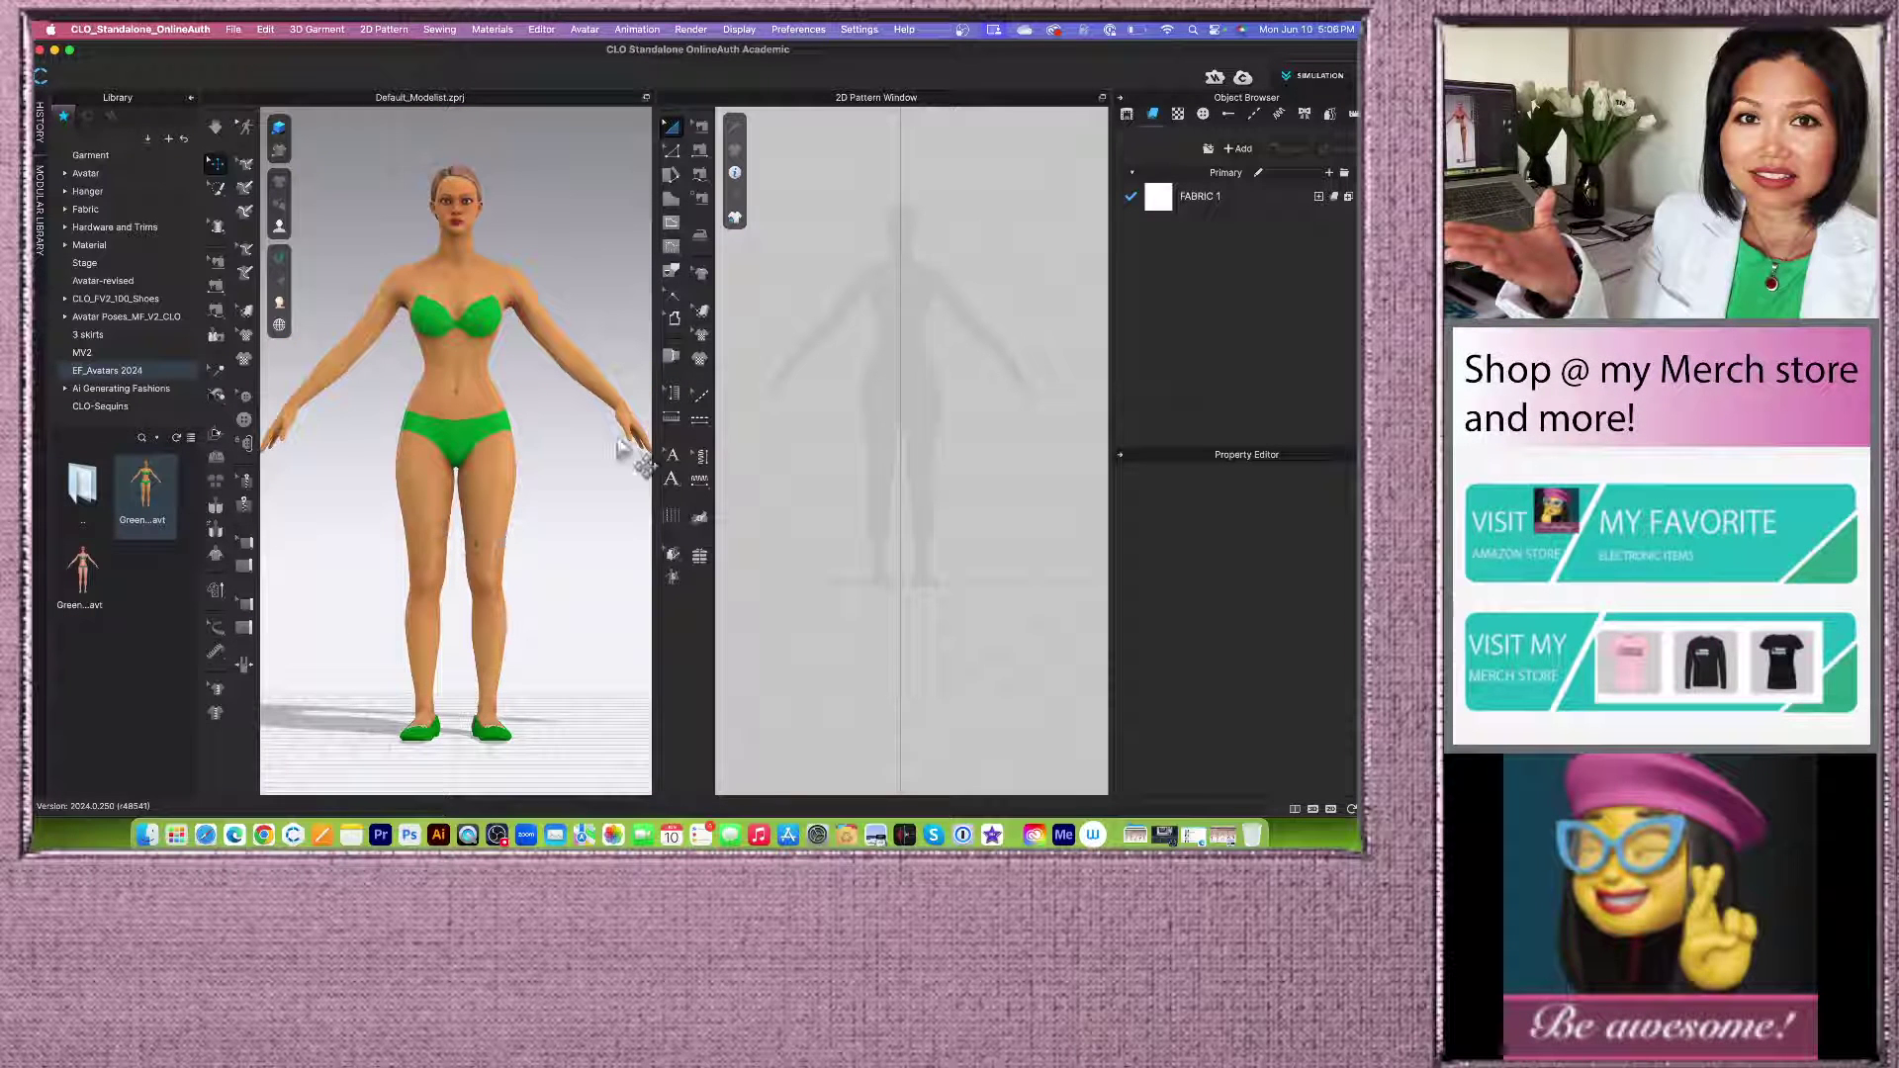
click(470, 396)
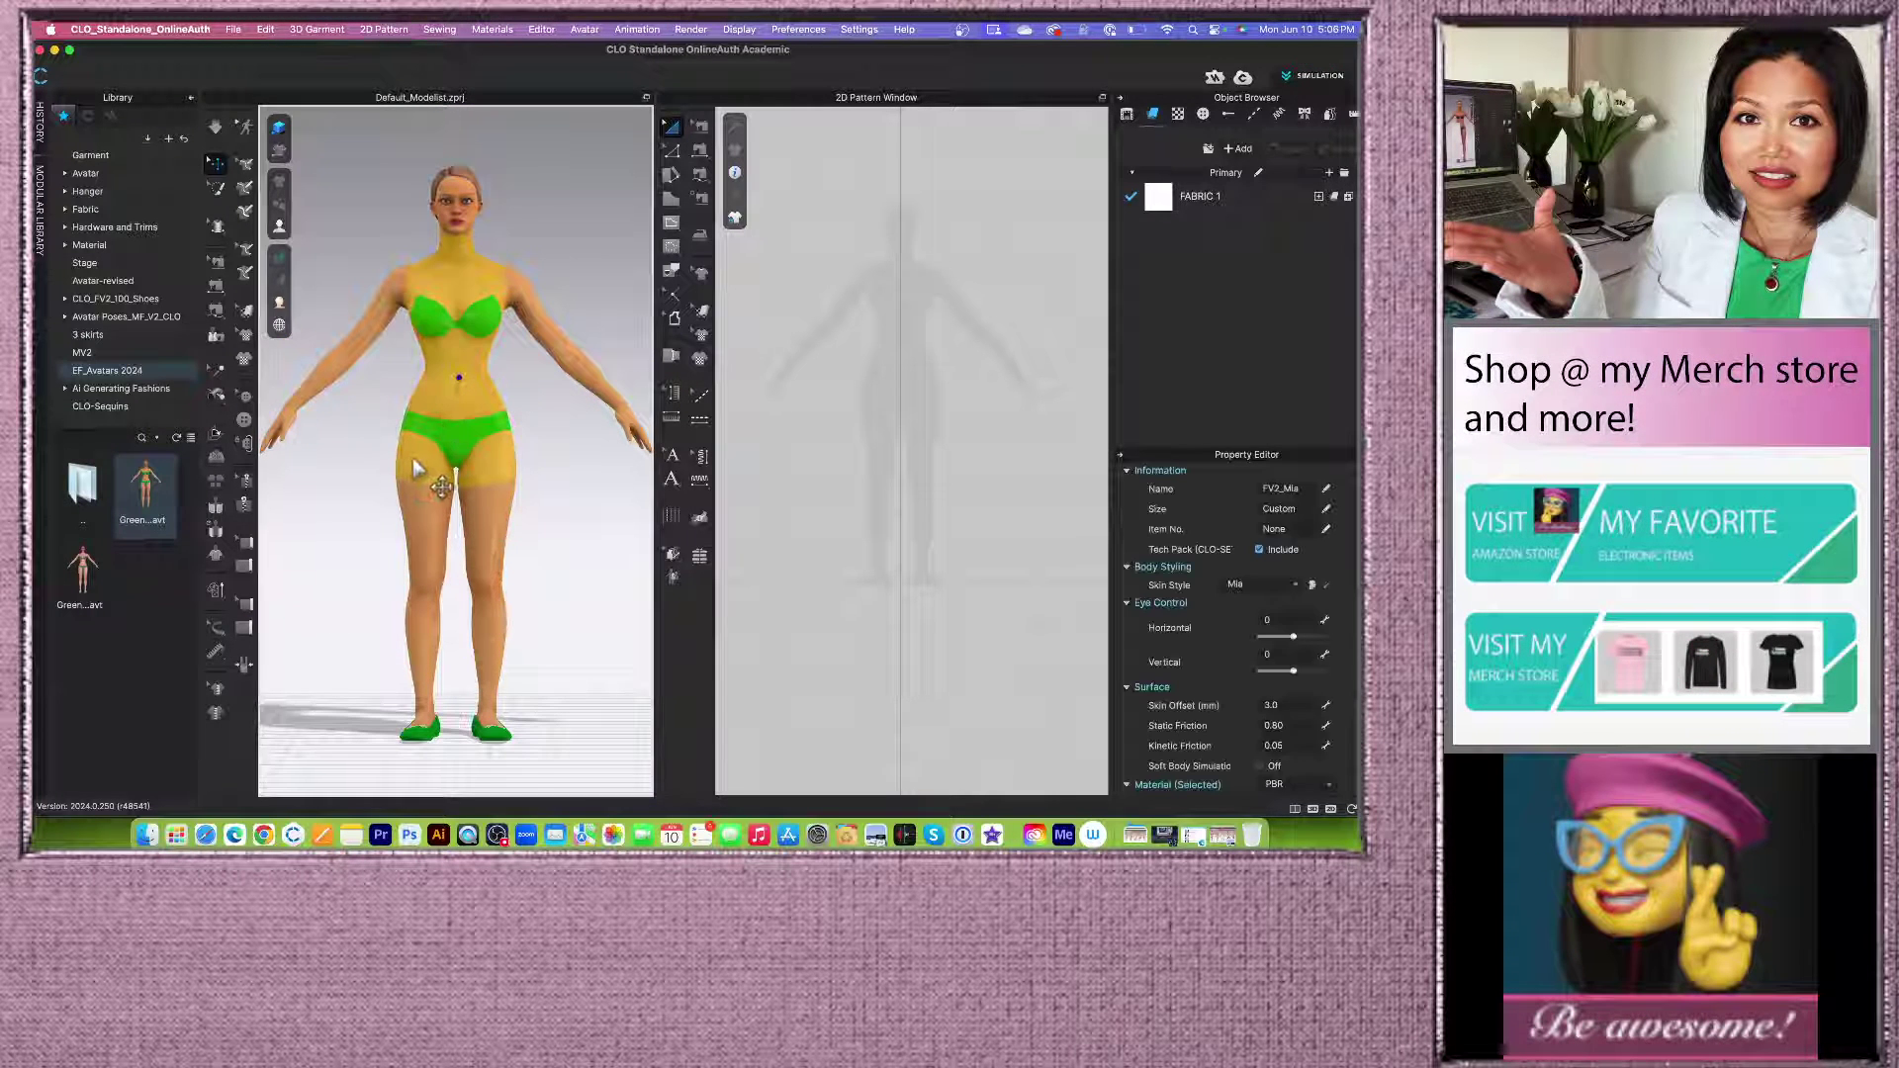
key(Delete)
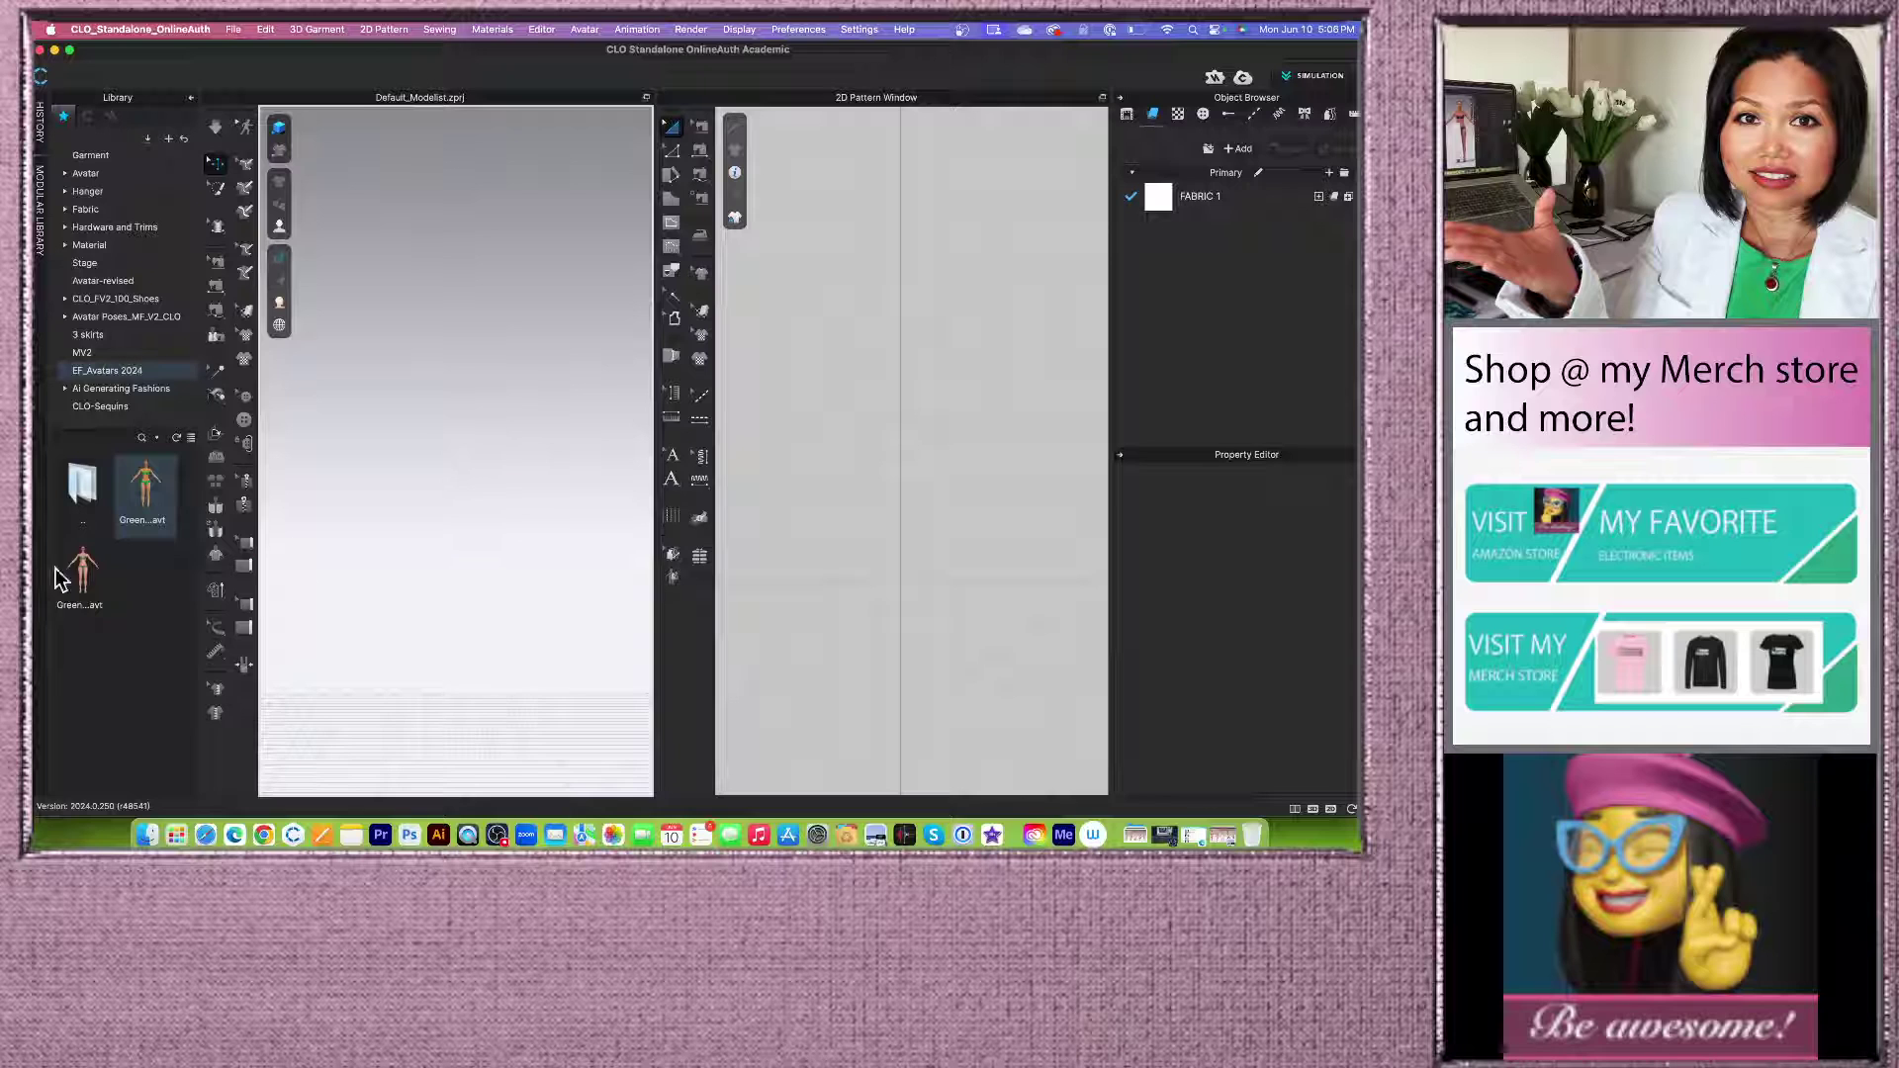
Step: Load the second avatar from the EF_Avatars 2024 library folder, the one in green swimwear and strappy heels, and inspect its body
double_click(102, 589)
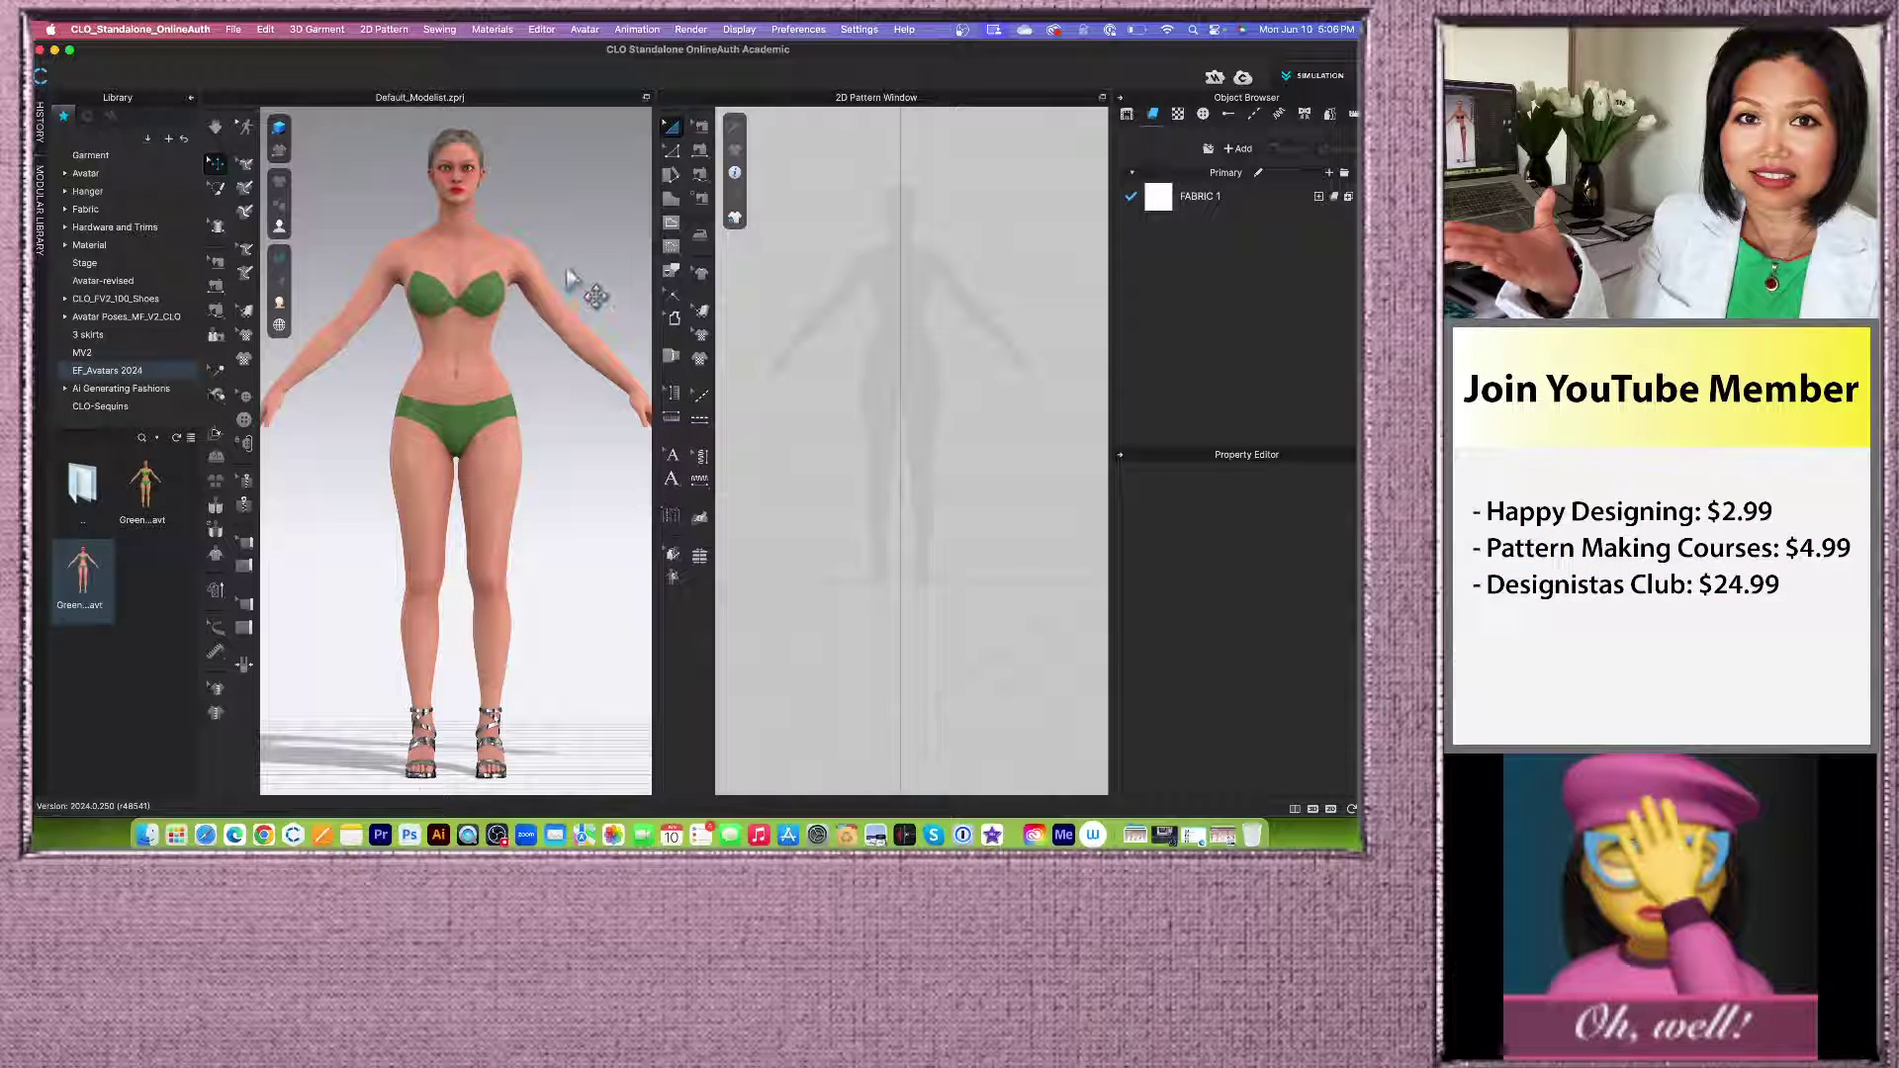
scroll(623, 525, up, 5)
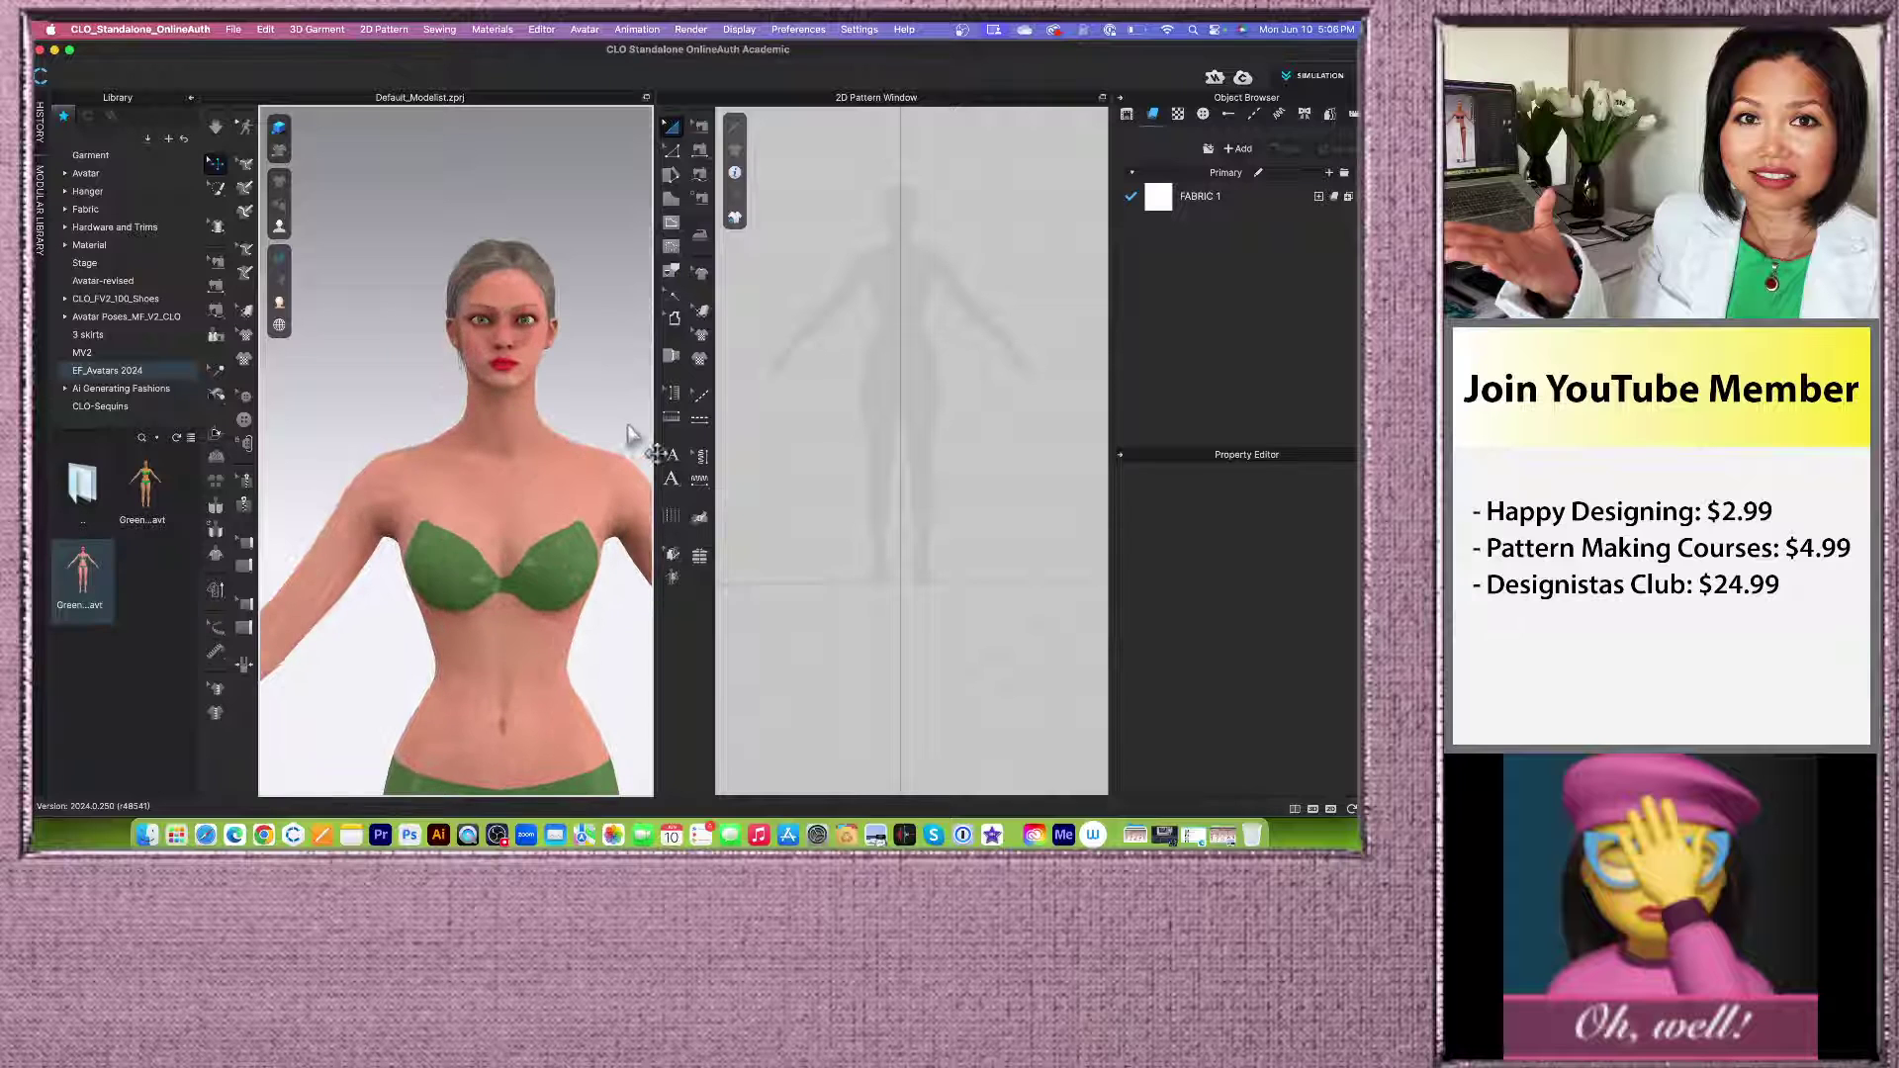
drag(655, 417, 787, 416)
mouse_move(616, 406)
right_down()
mouse_move(571, 409)
mouse_move(709, 402)
mouse_move(593, 425)
mouse_move(623, 423)
right_up()
scroll(591, 430, down, 2)
scroll(623, 424, down, 2)
scroll(623, 423, up, 2)
scroll(624, 425, down, 2)
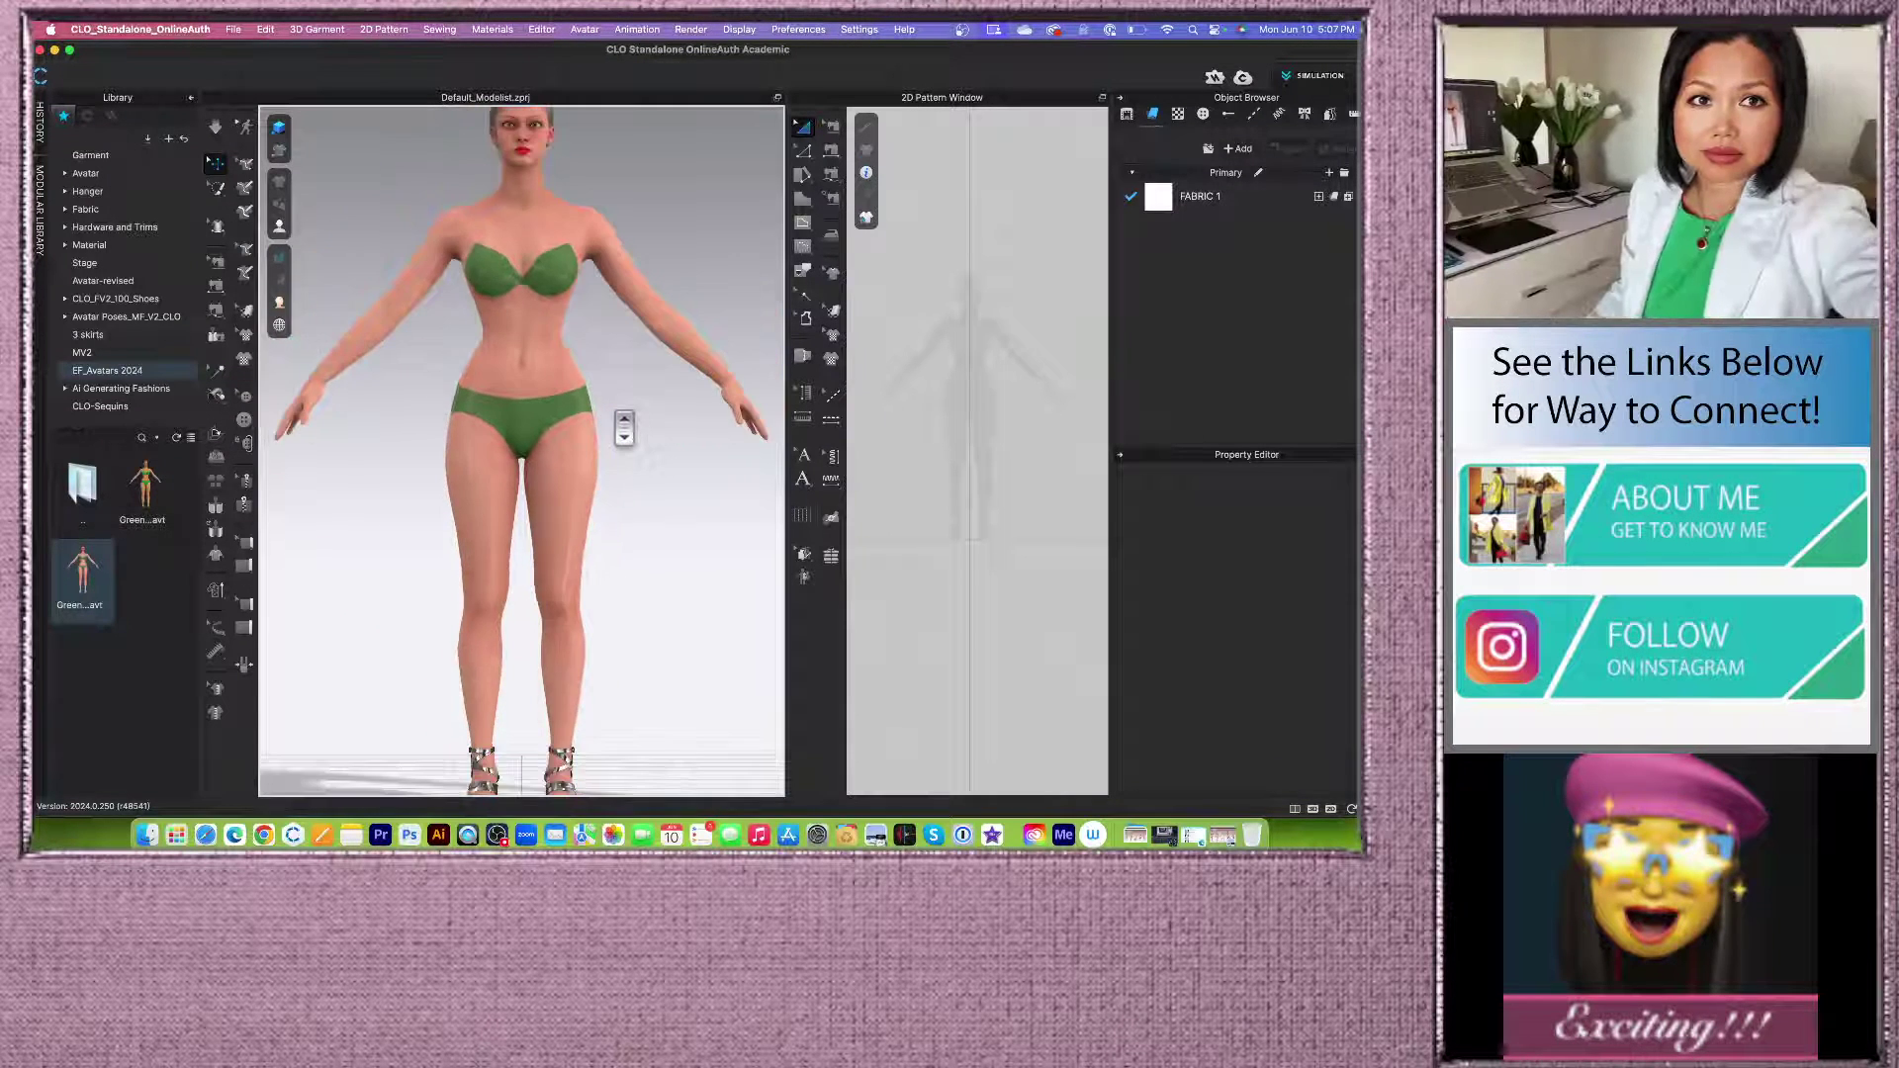
scroll(621, 423, down, 2)
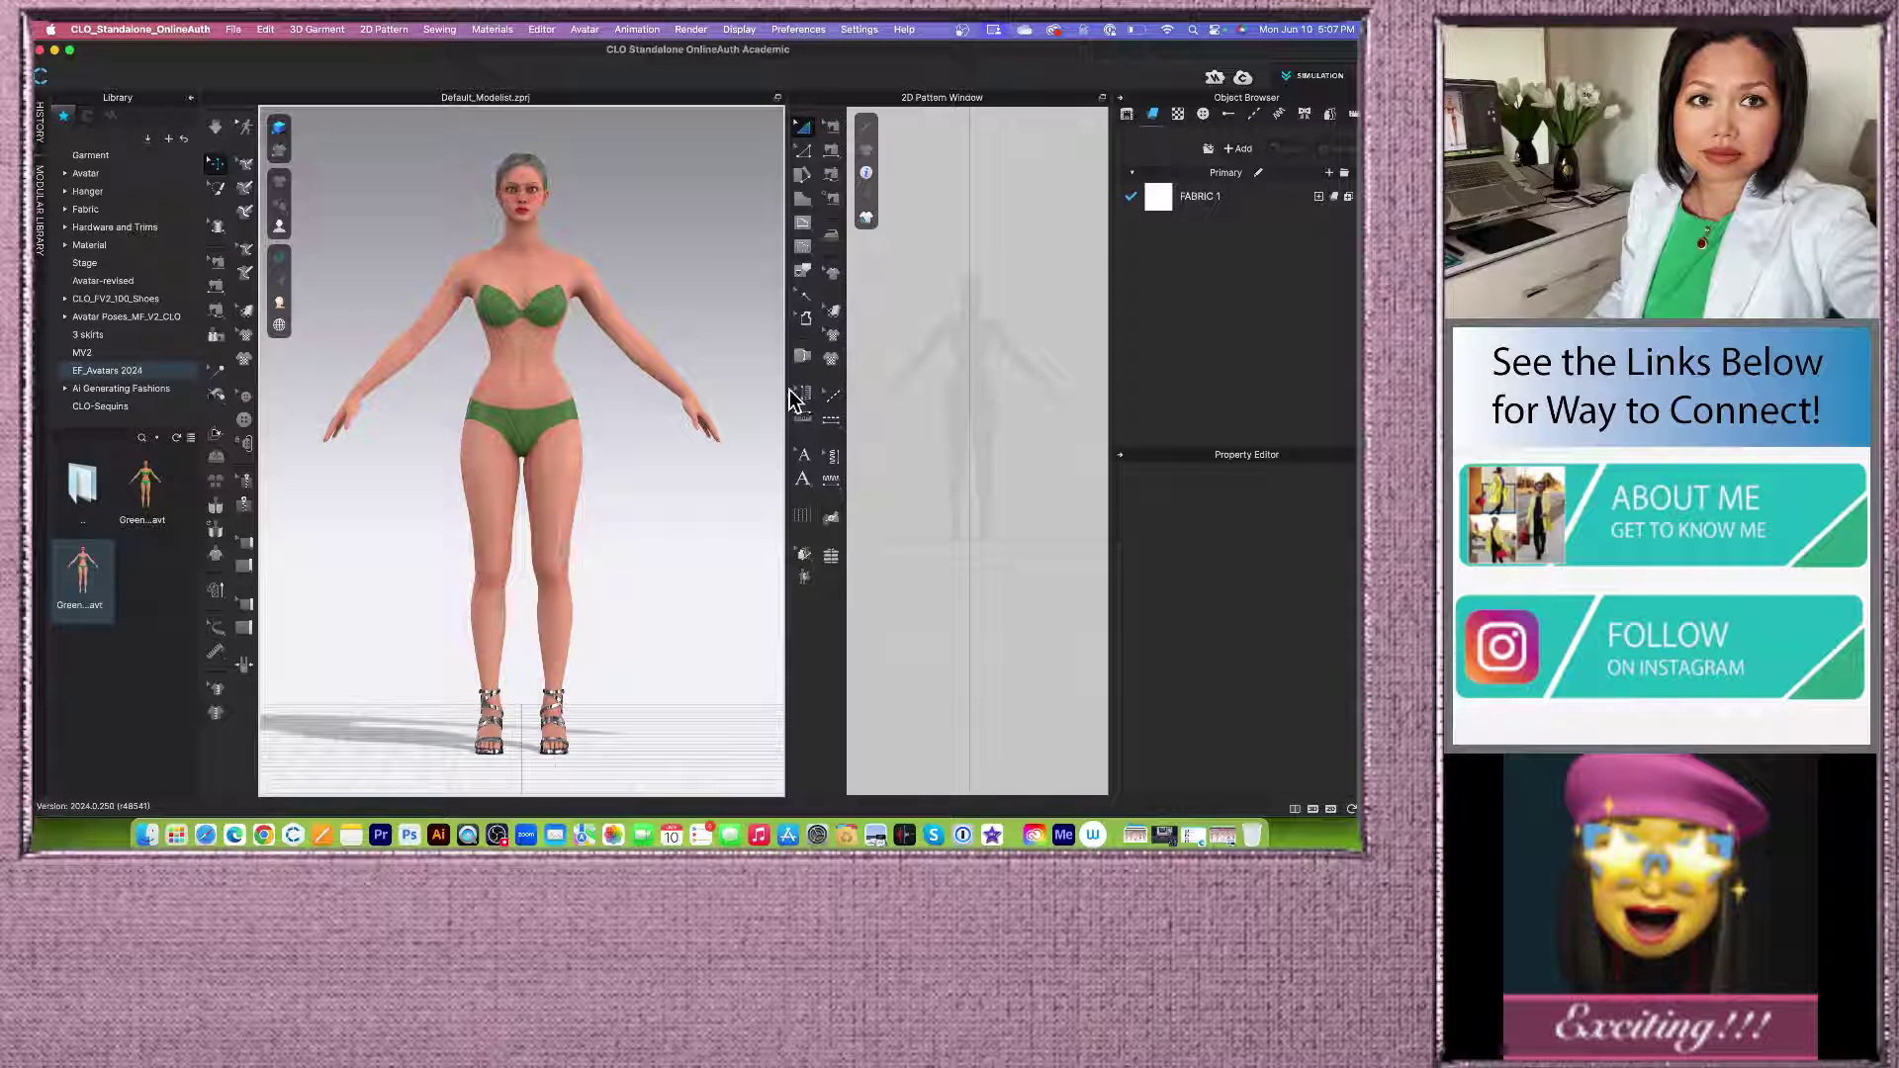
Step: Enlarge the 2D pattern window and frame the avatar silhouette for drafting
drag(787, 410, 559, 416)
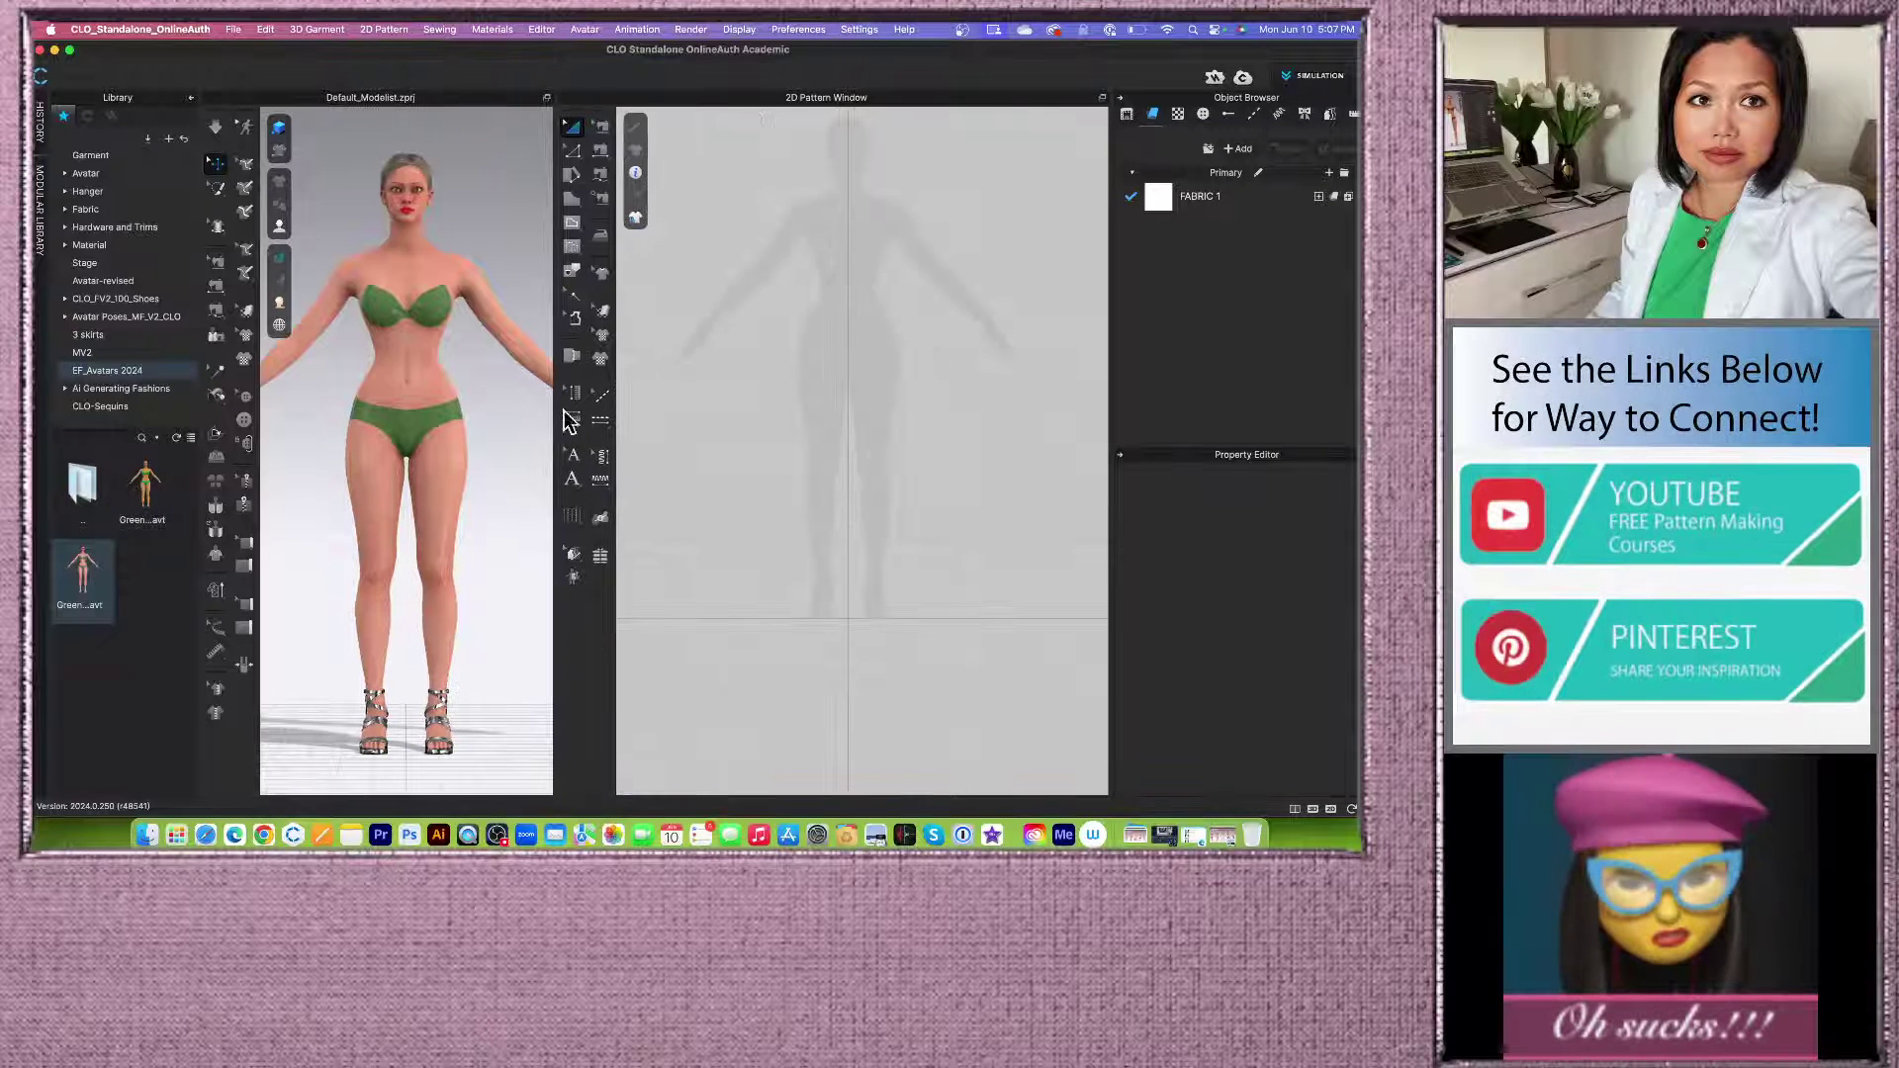
scroll(838, 408, up, 3)
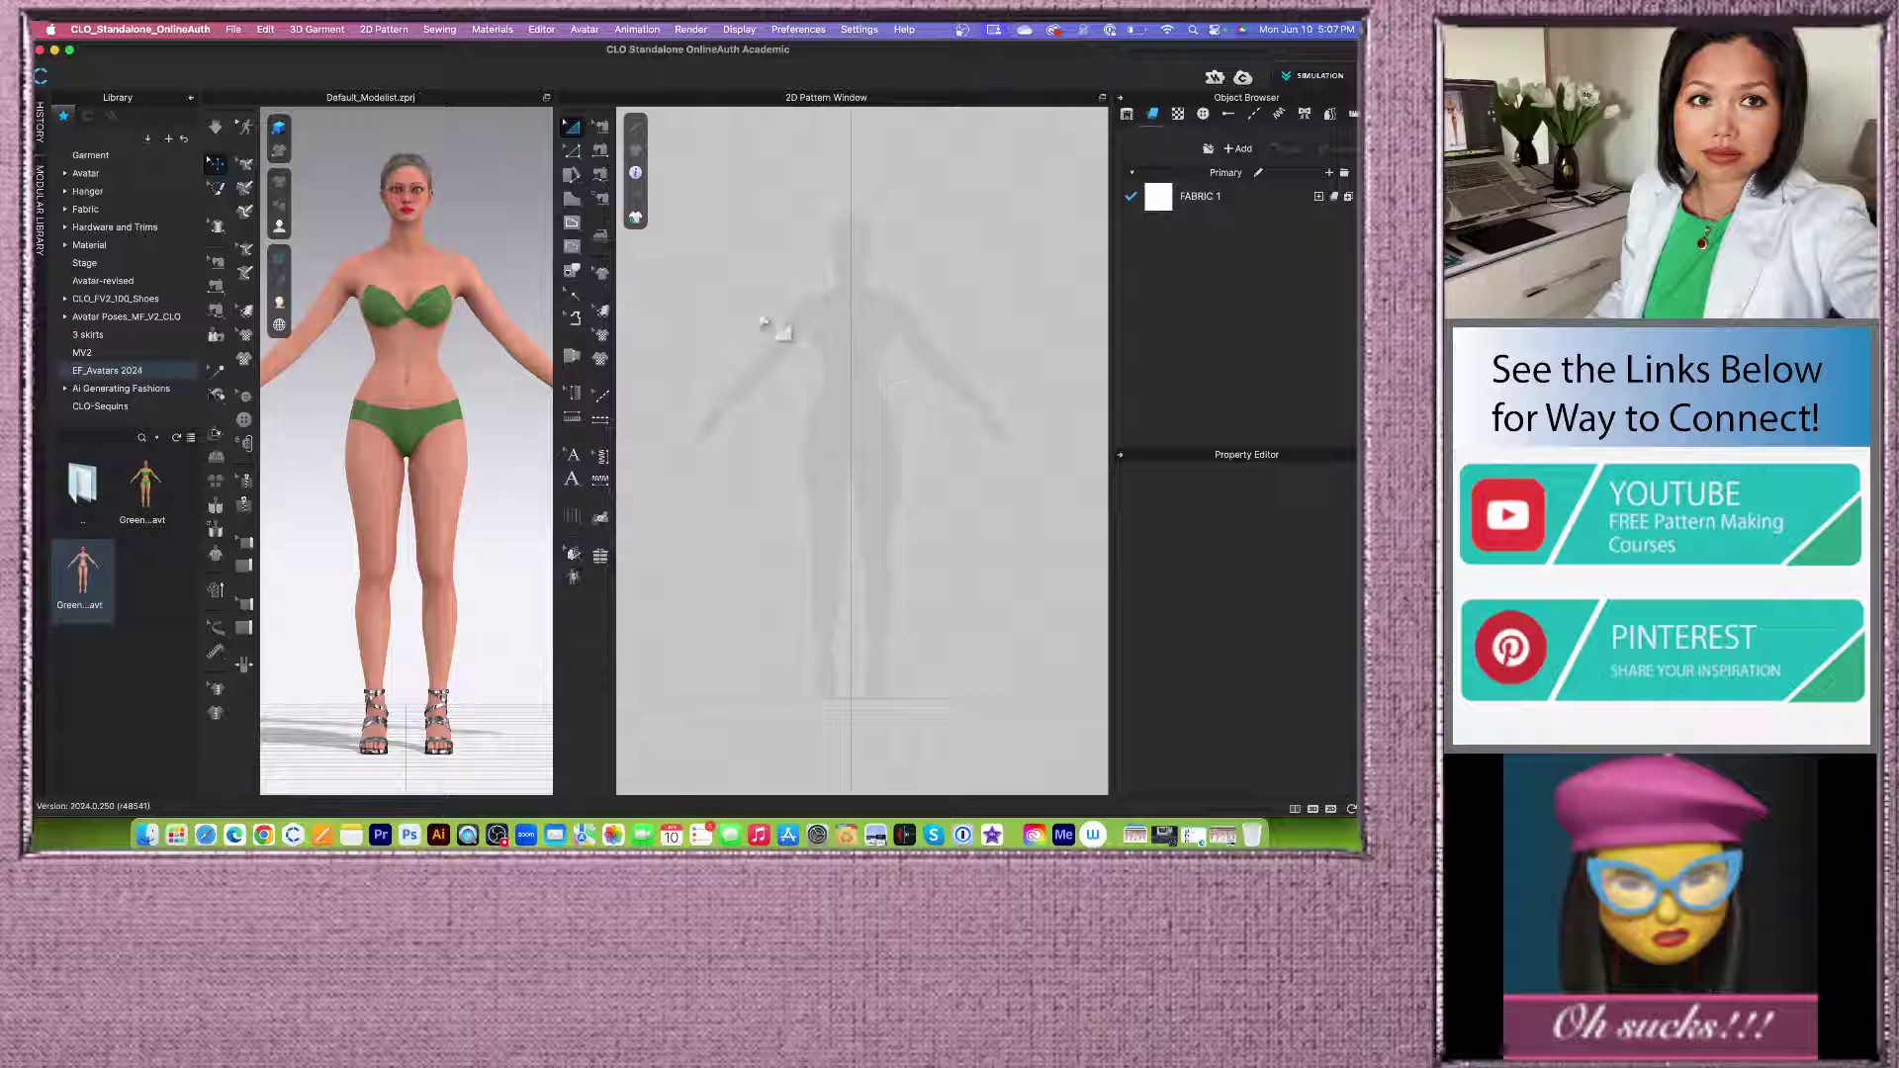
scroll(845, 332, up, 2)
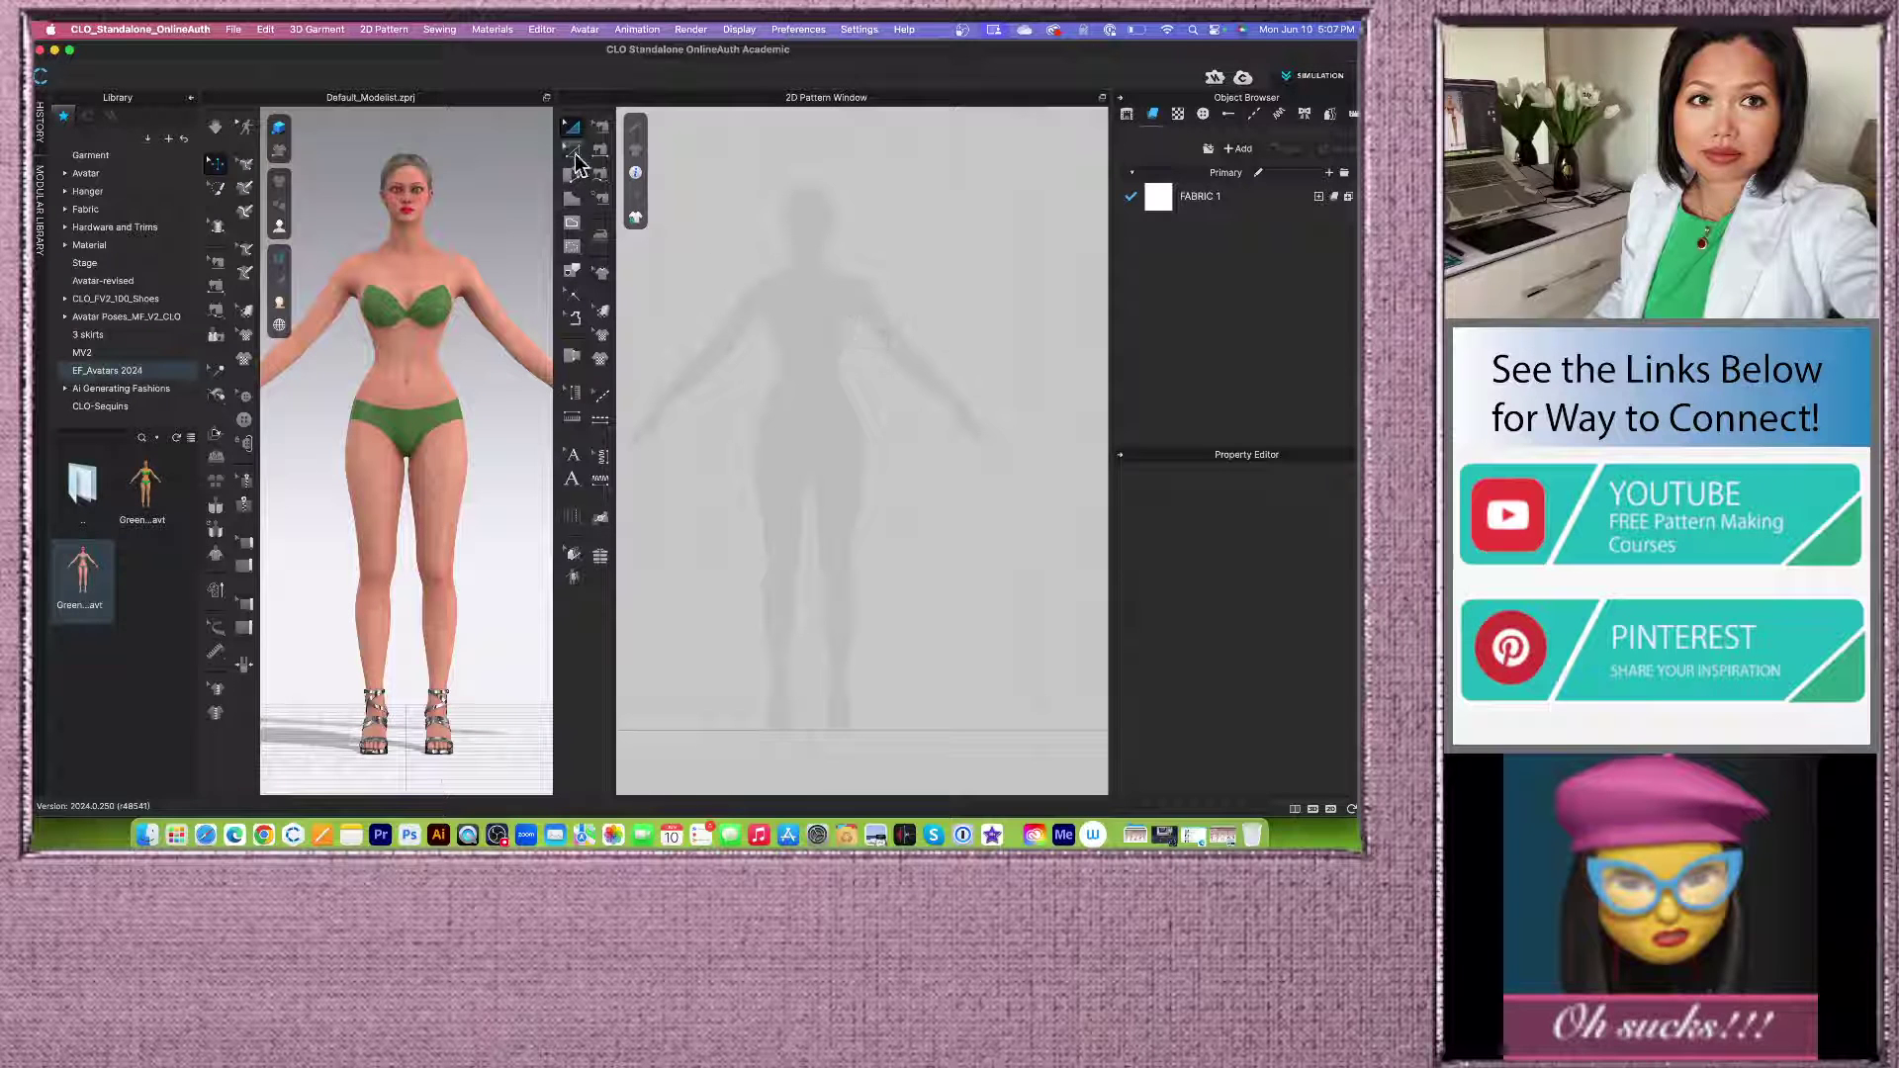
Step: Start a polygon pattern from the center front neck through a shoulder of about 4.09 and down an armhole line of about 20.25
click(575, 203)
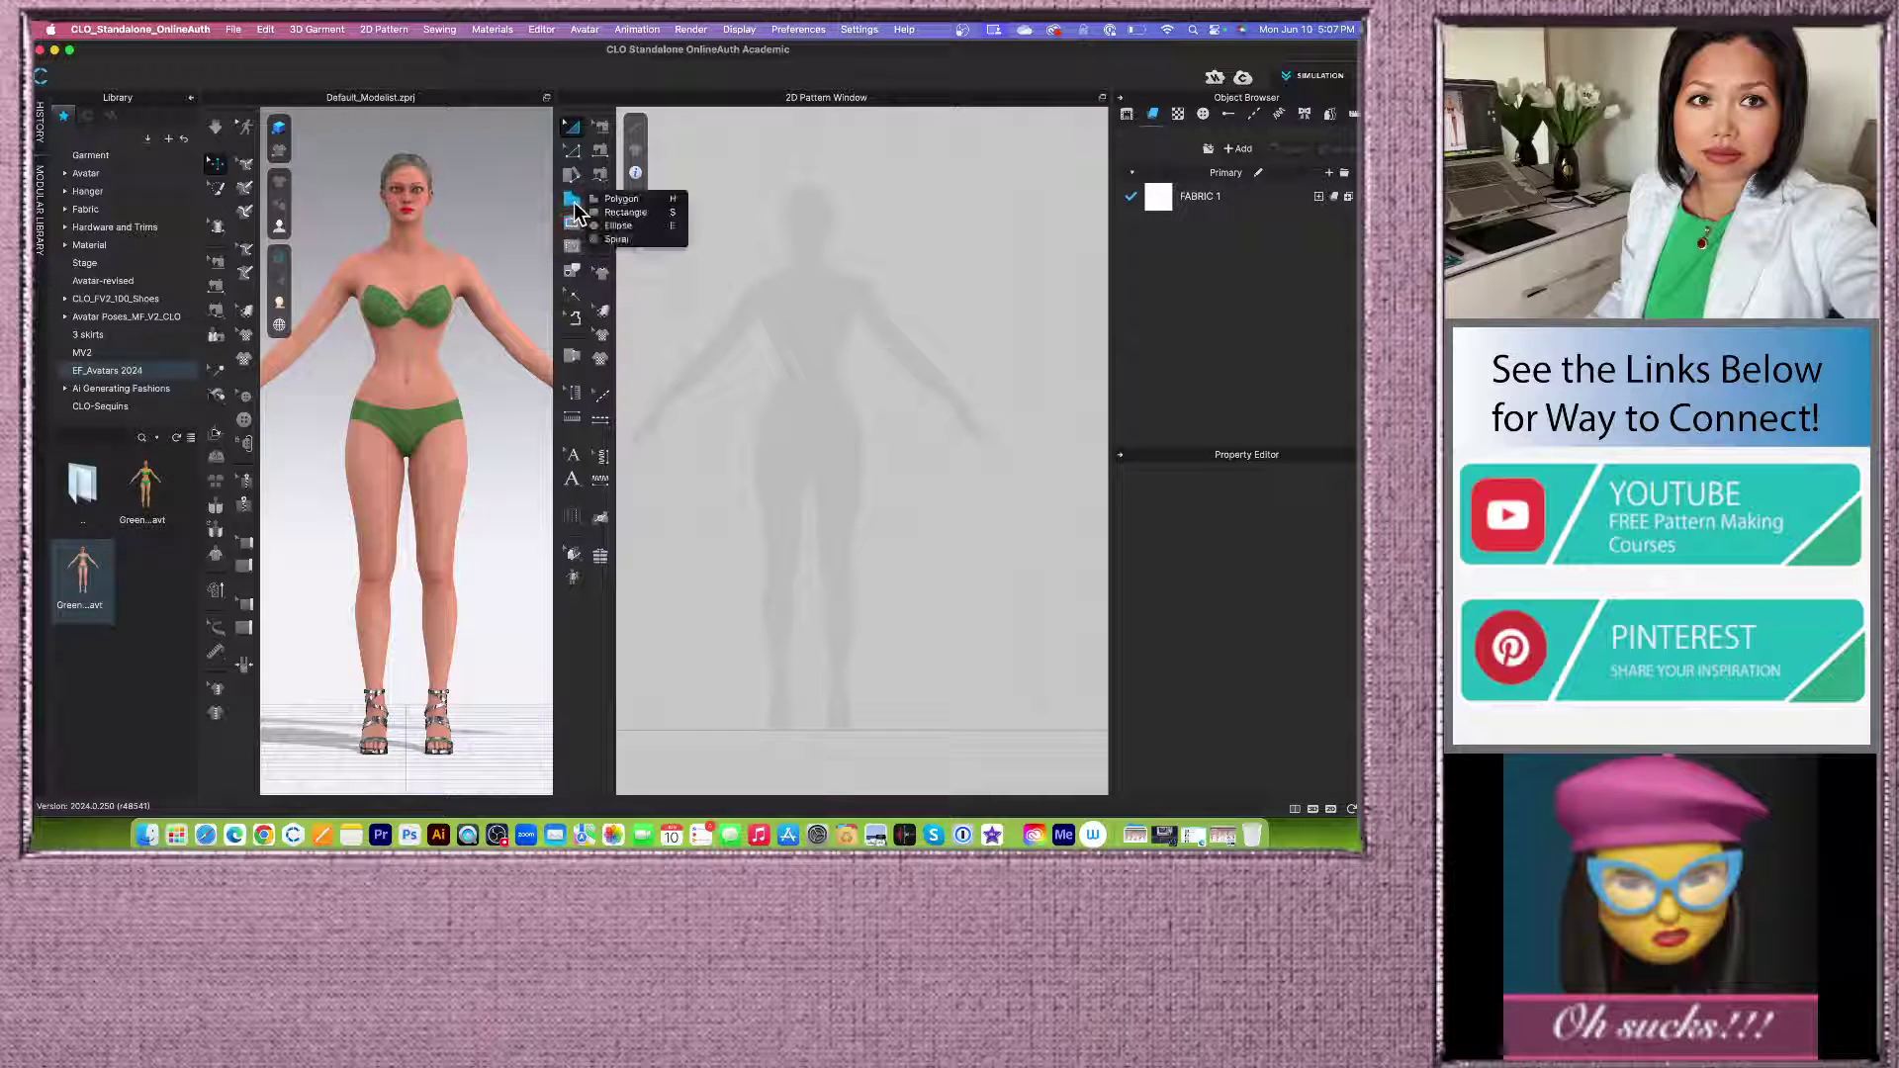
click(657, 198)
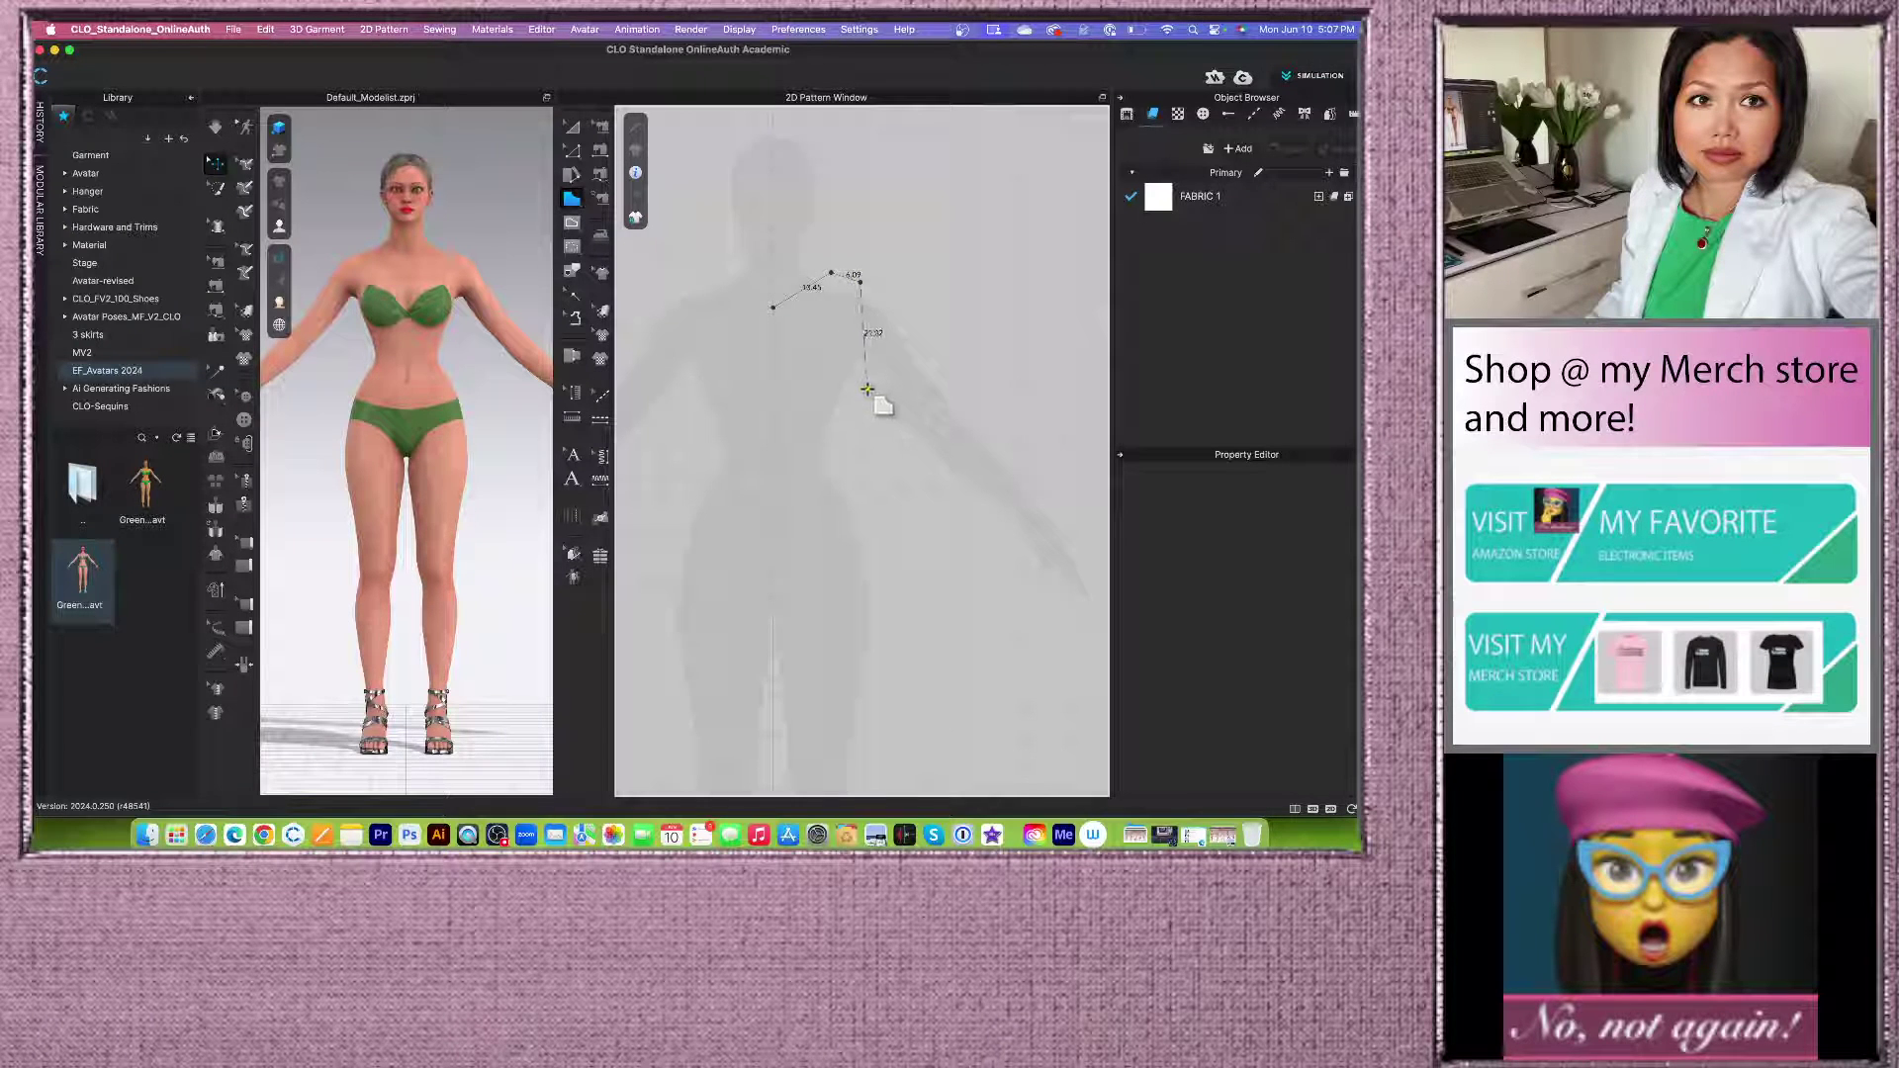
scroll(867, 386, up, 5)
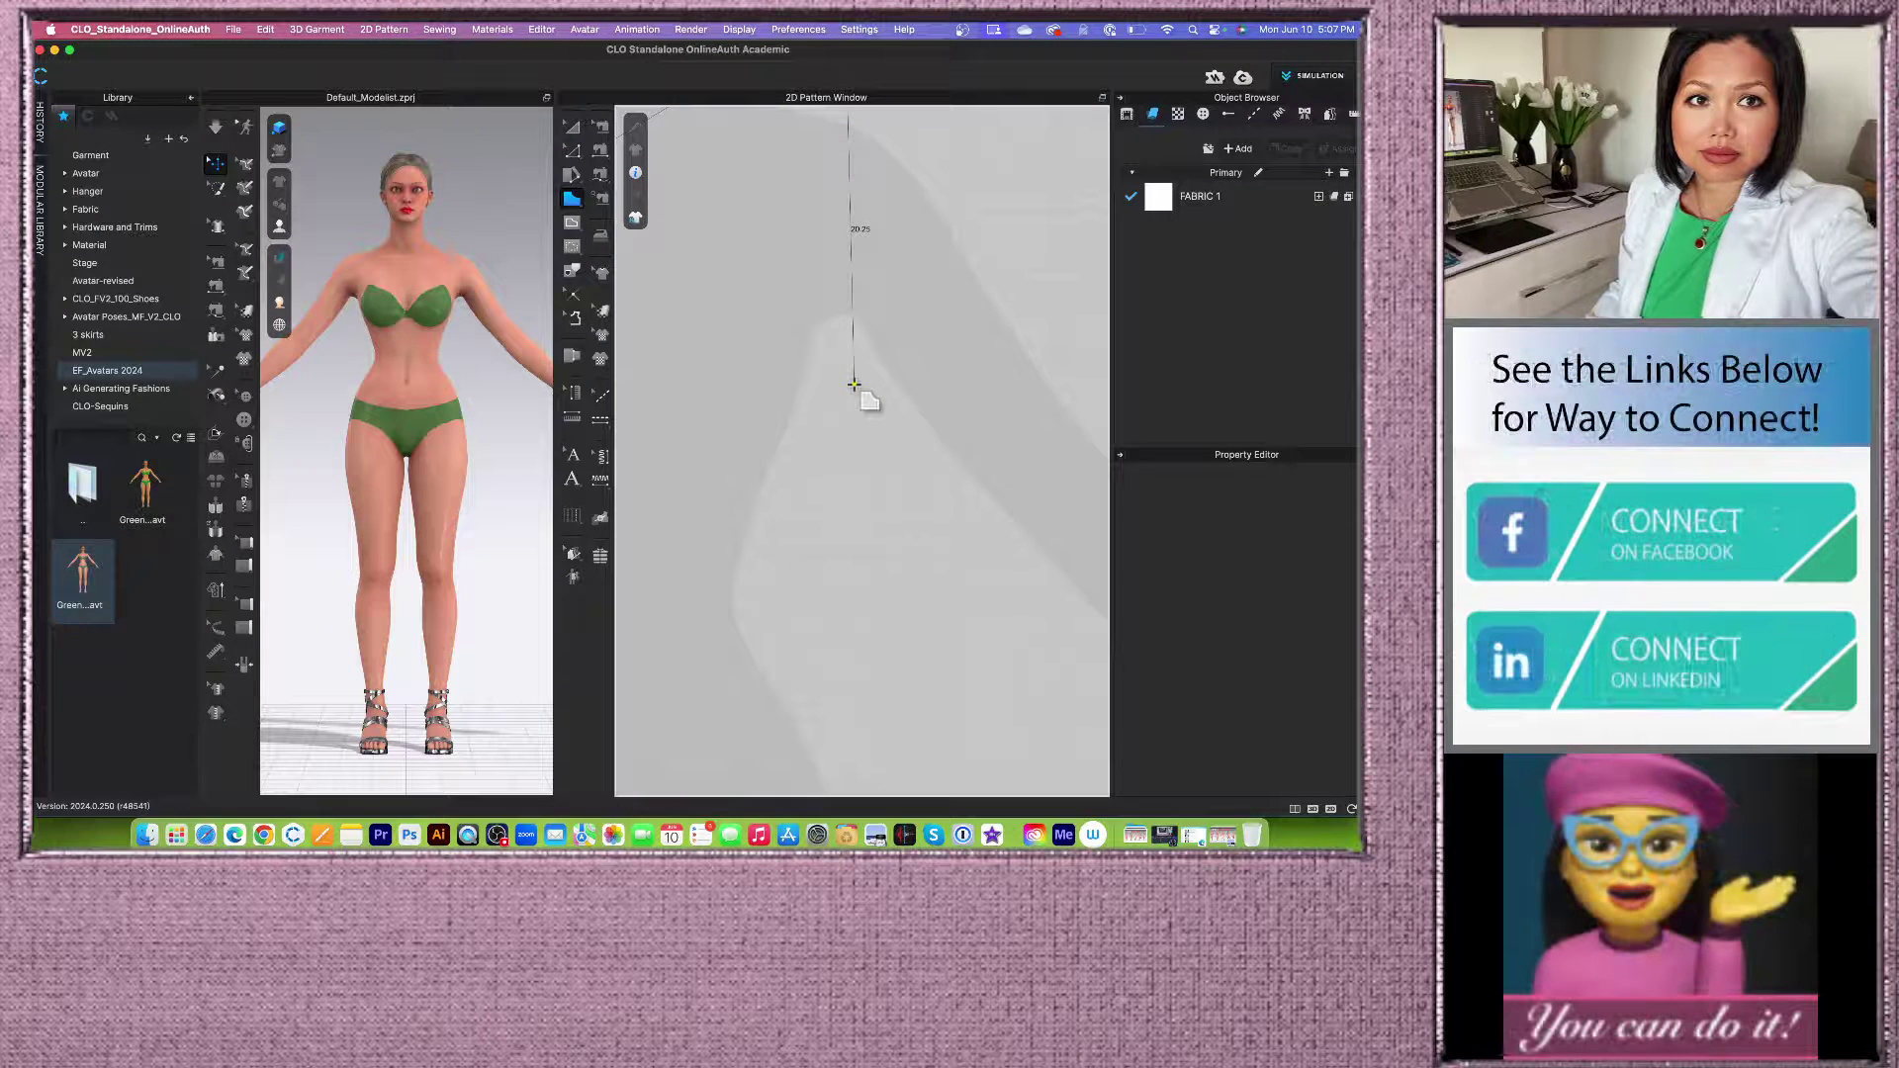
click(855, 384)
Step: Extend the polygon pattern from the underarm in to the waist with a side seam of about 14.22 cm
scroll(808, 578, down, 4)
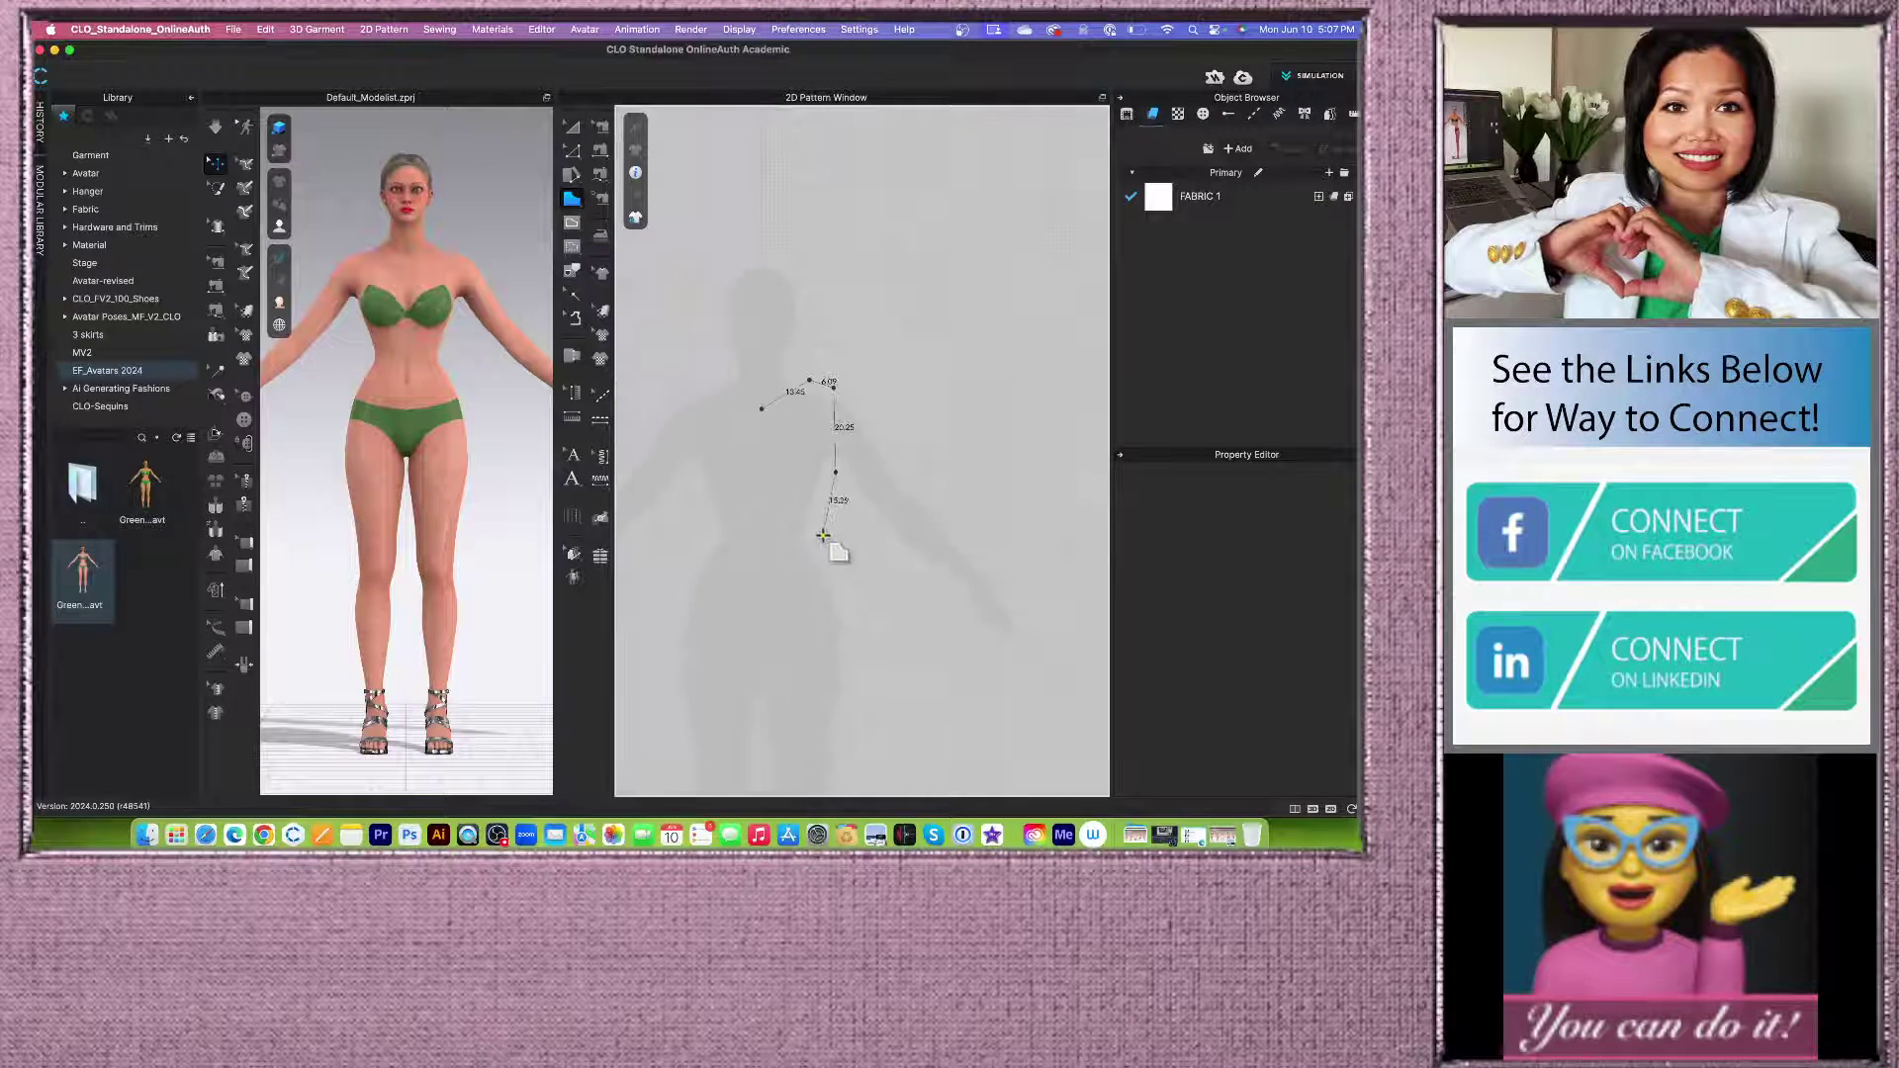
scroll(814, 530, up, 4)
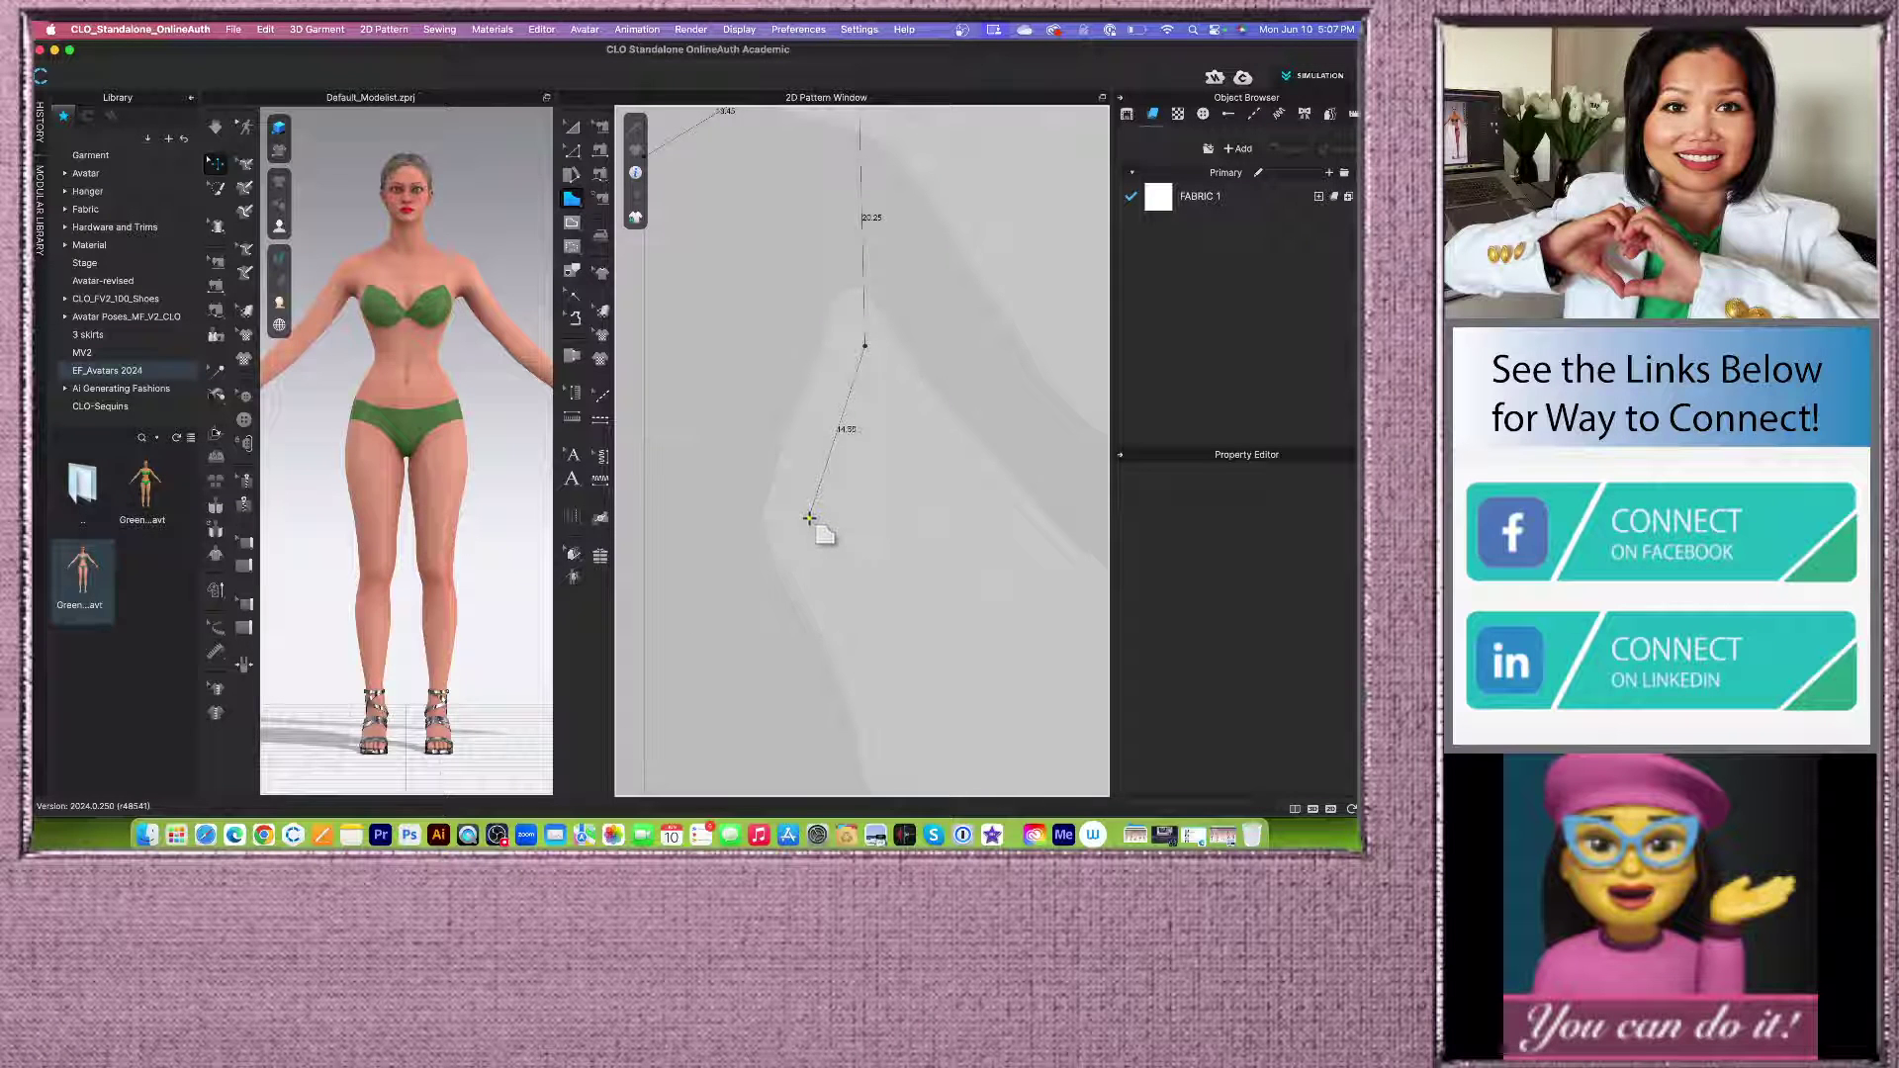
click(810, 515)
scroll(821, 524, down, 3)
scroll(825, 529, up, 3)
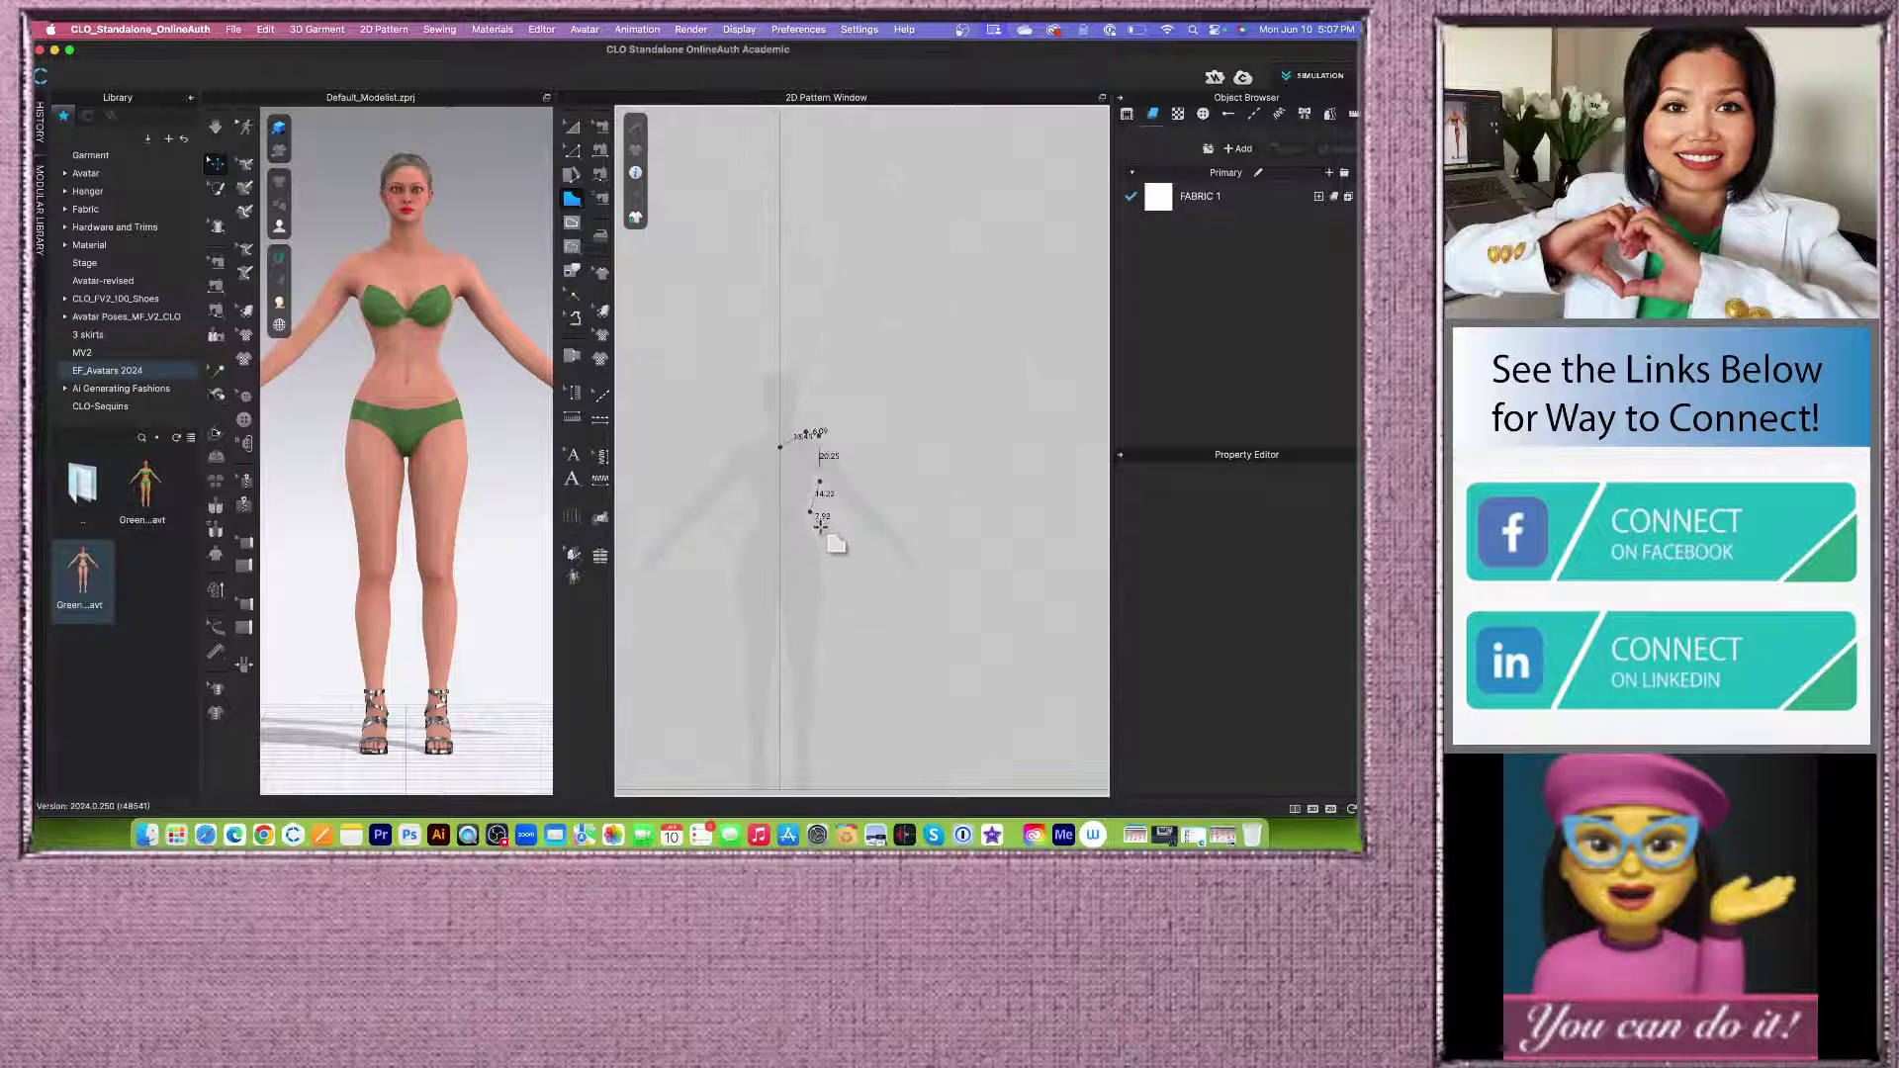
Step: Draw a flared skirt side of about 61.5 cm and a horizontal hem of about 40 cm, and close the polygon along center front
scroll(964, 663, down, 4)
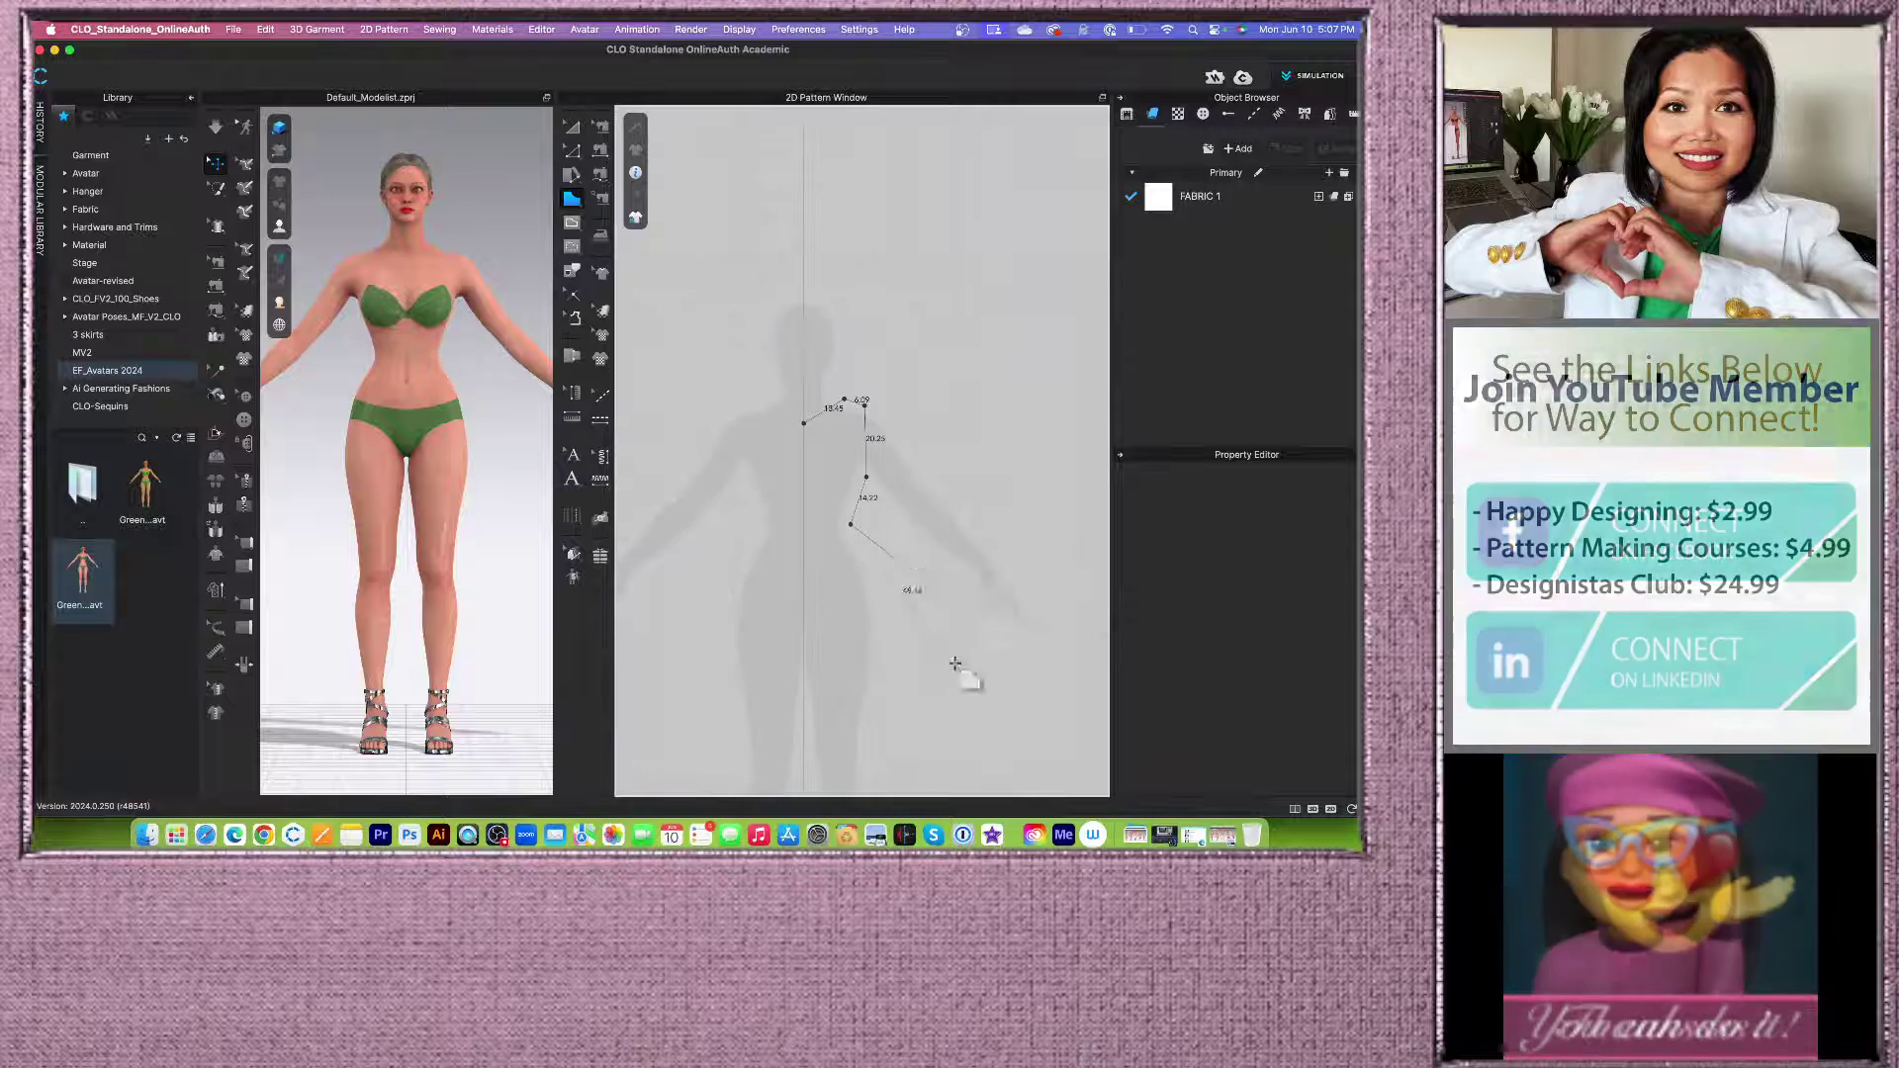
scroll(959, 620, up, 3)
scroll(979, 534, down, 3)
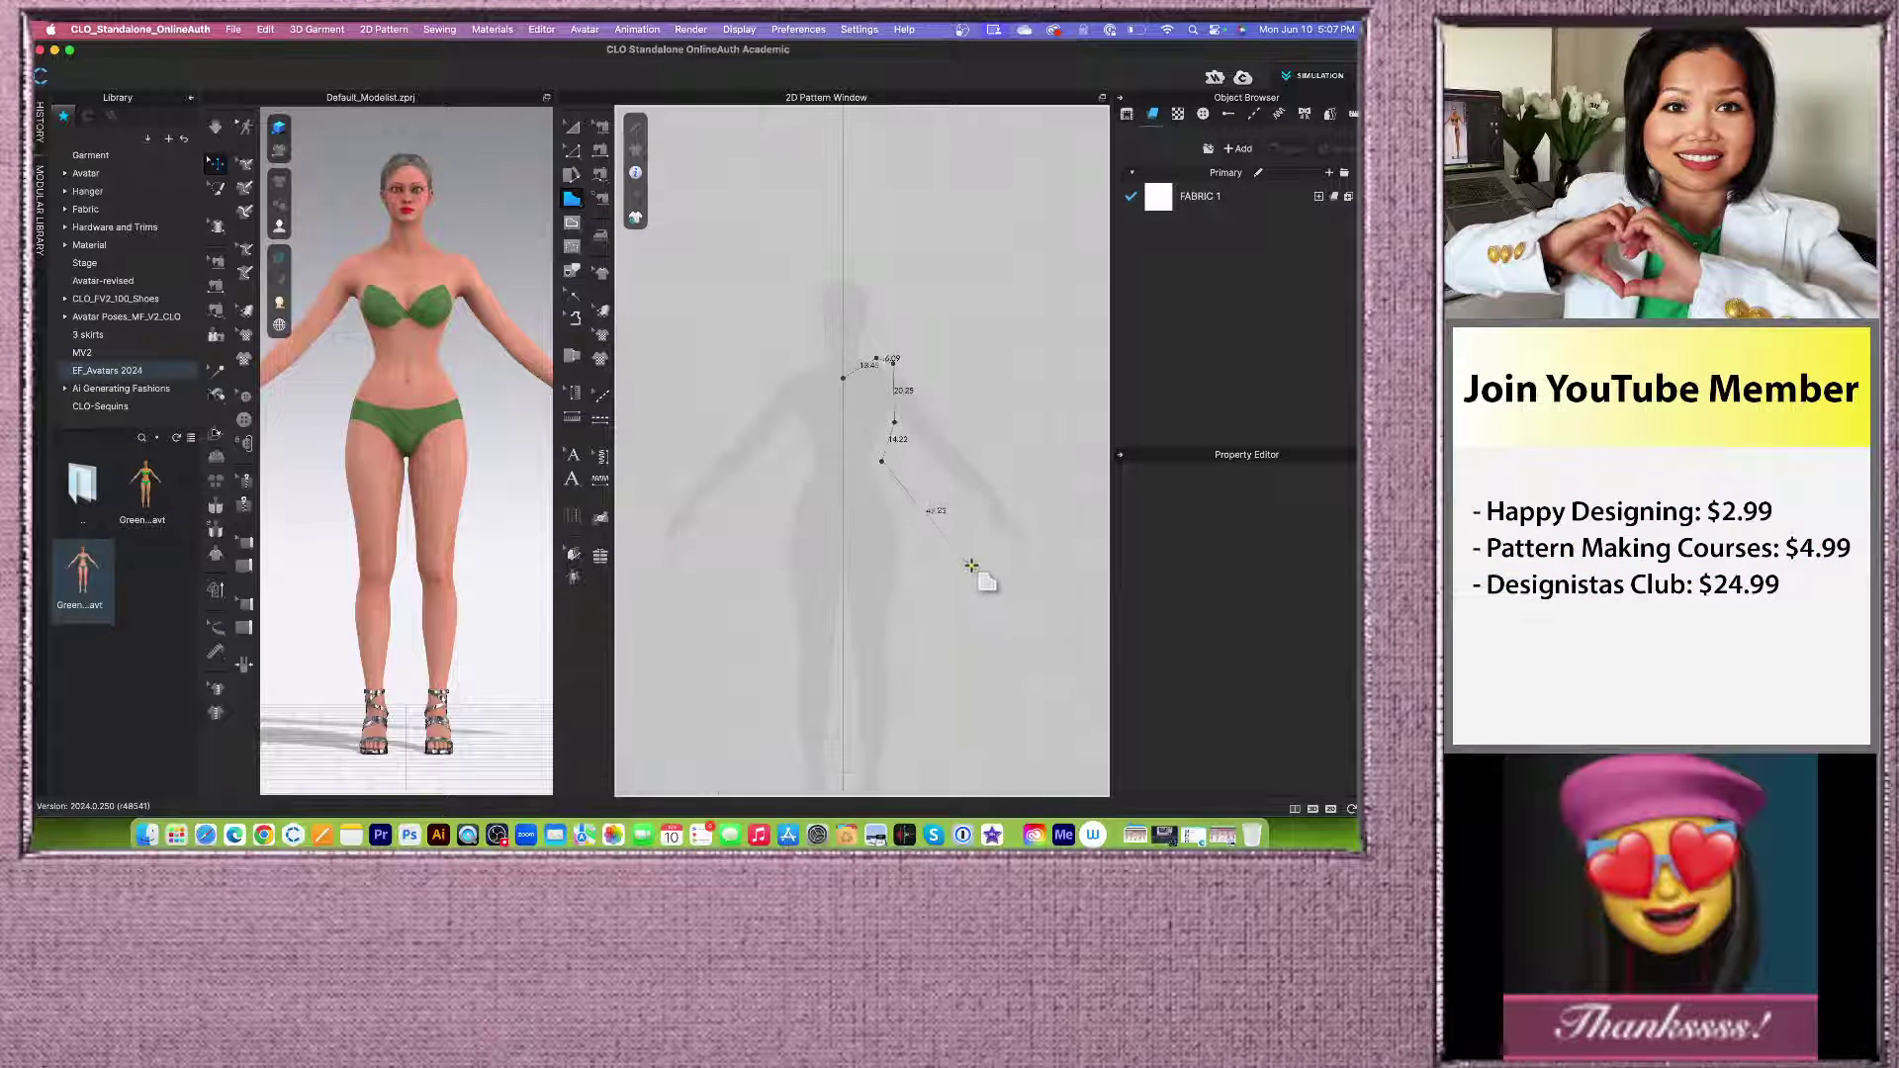
click(960, 621)
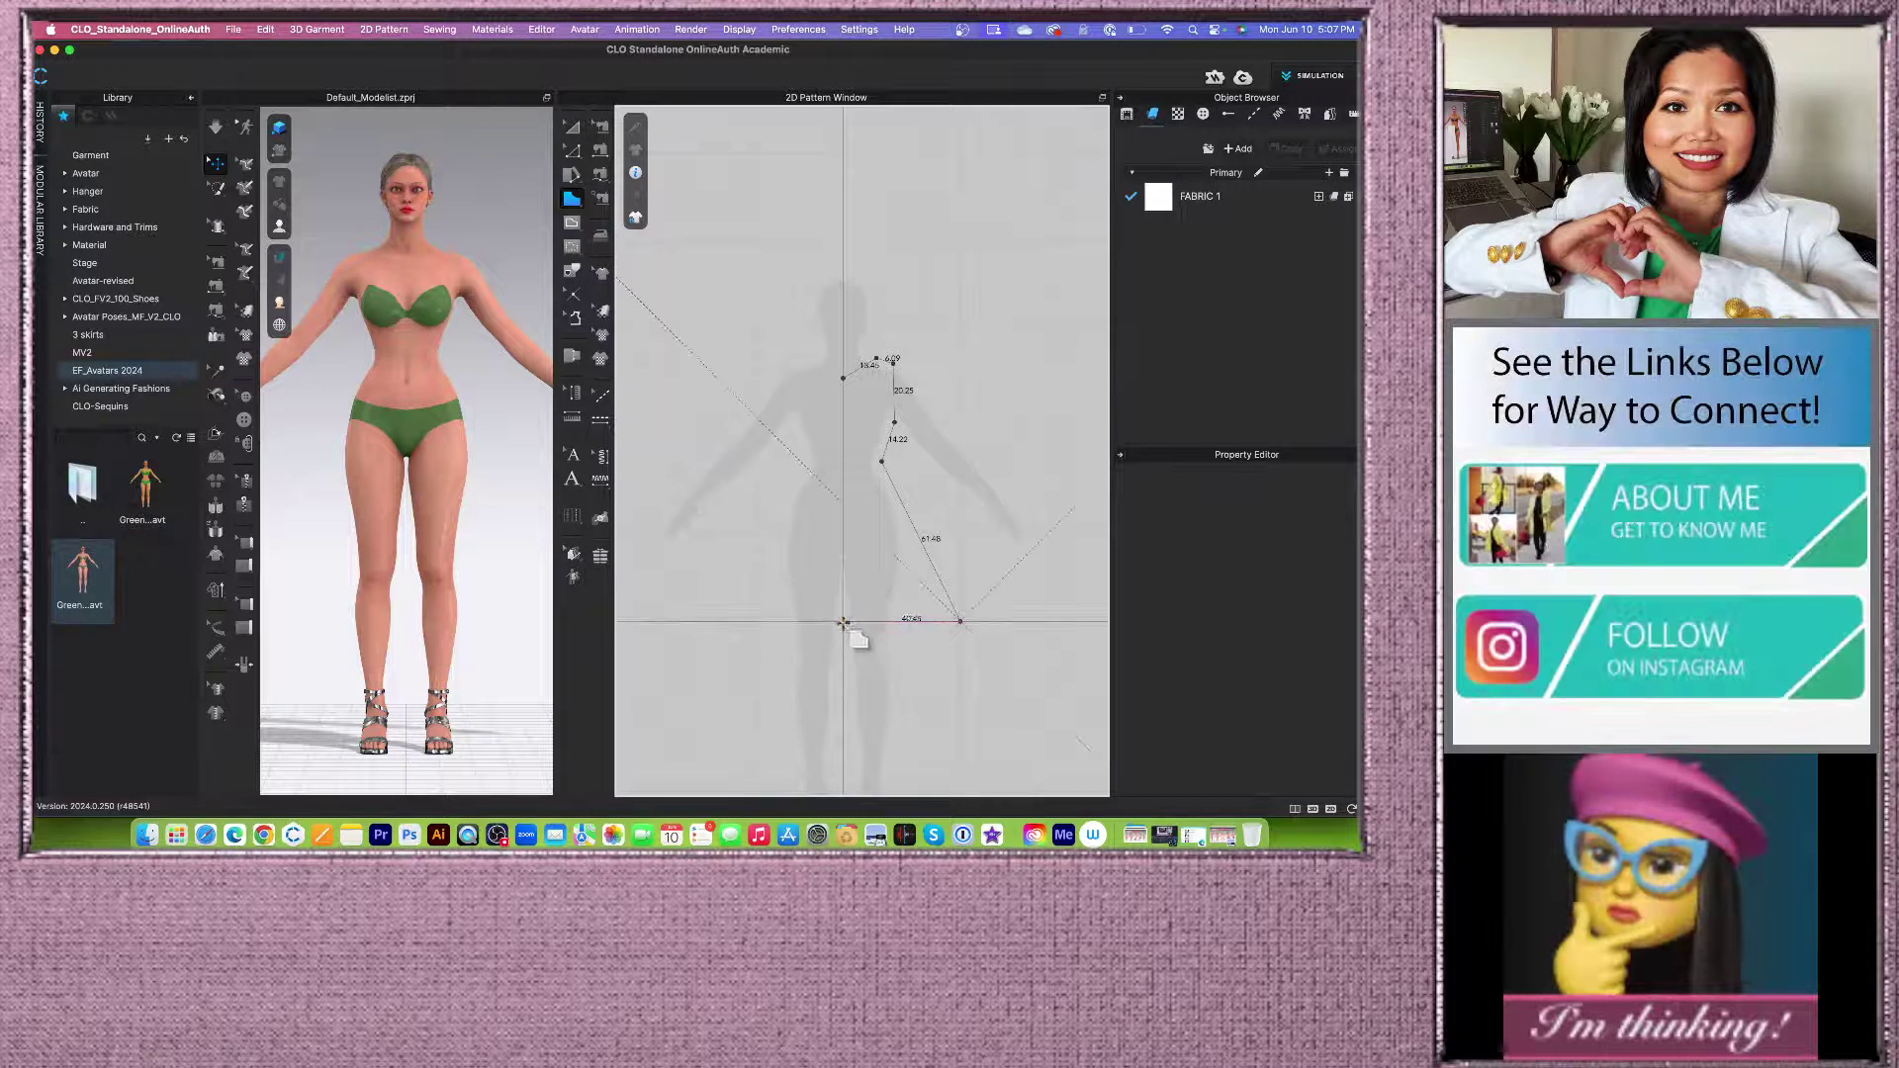
click(843, 621)
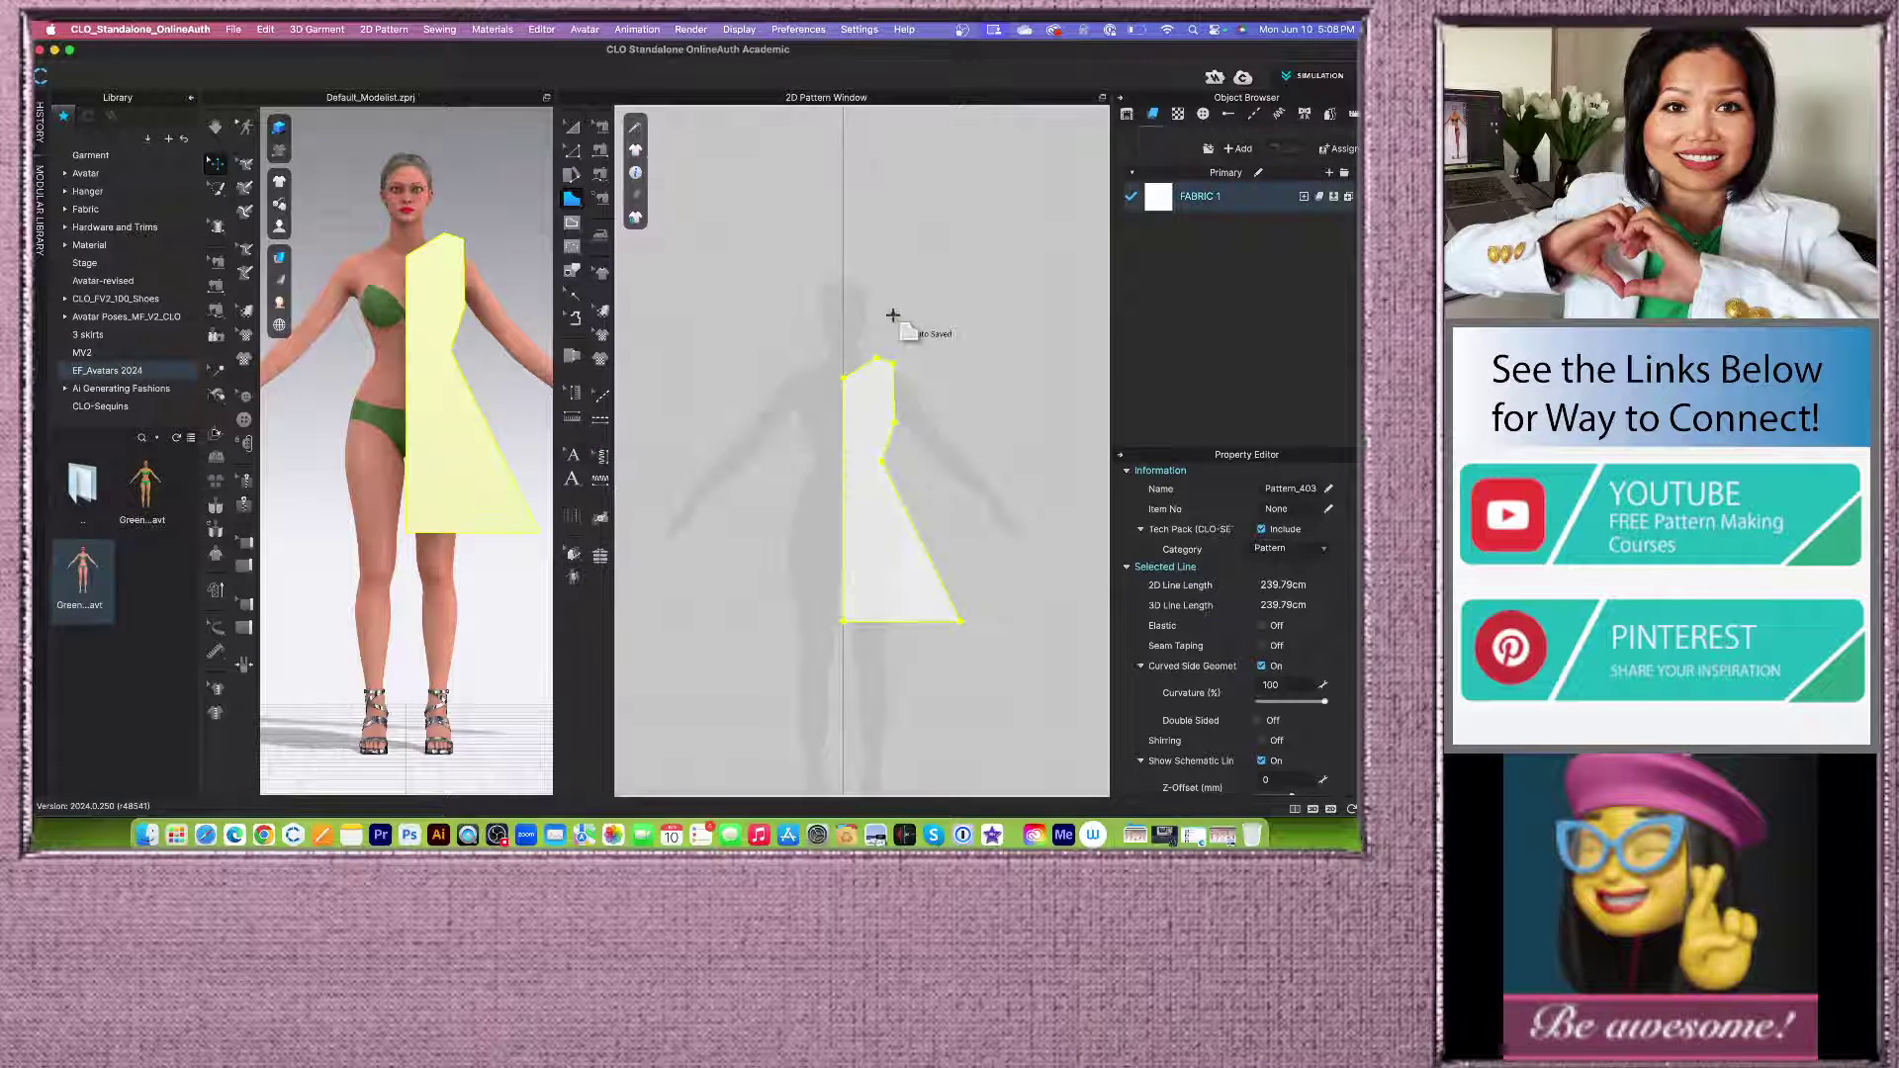
Step: Bend the neckline of the half-dress pattern into a concave curve about 13.74 cm long
scroll(871, 420, up, 3)
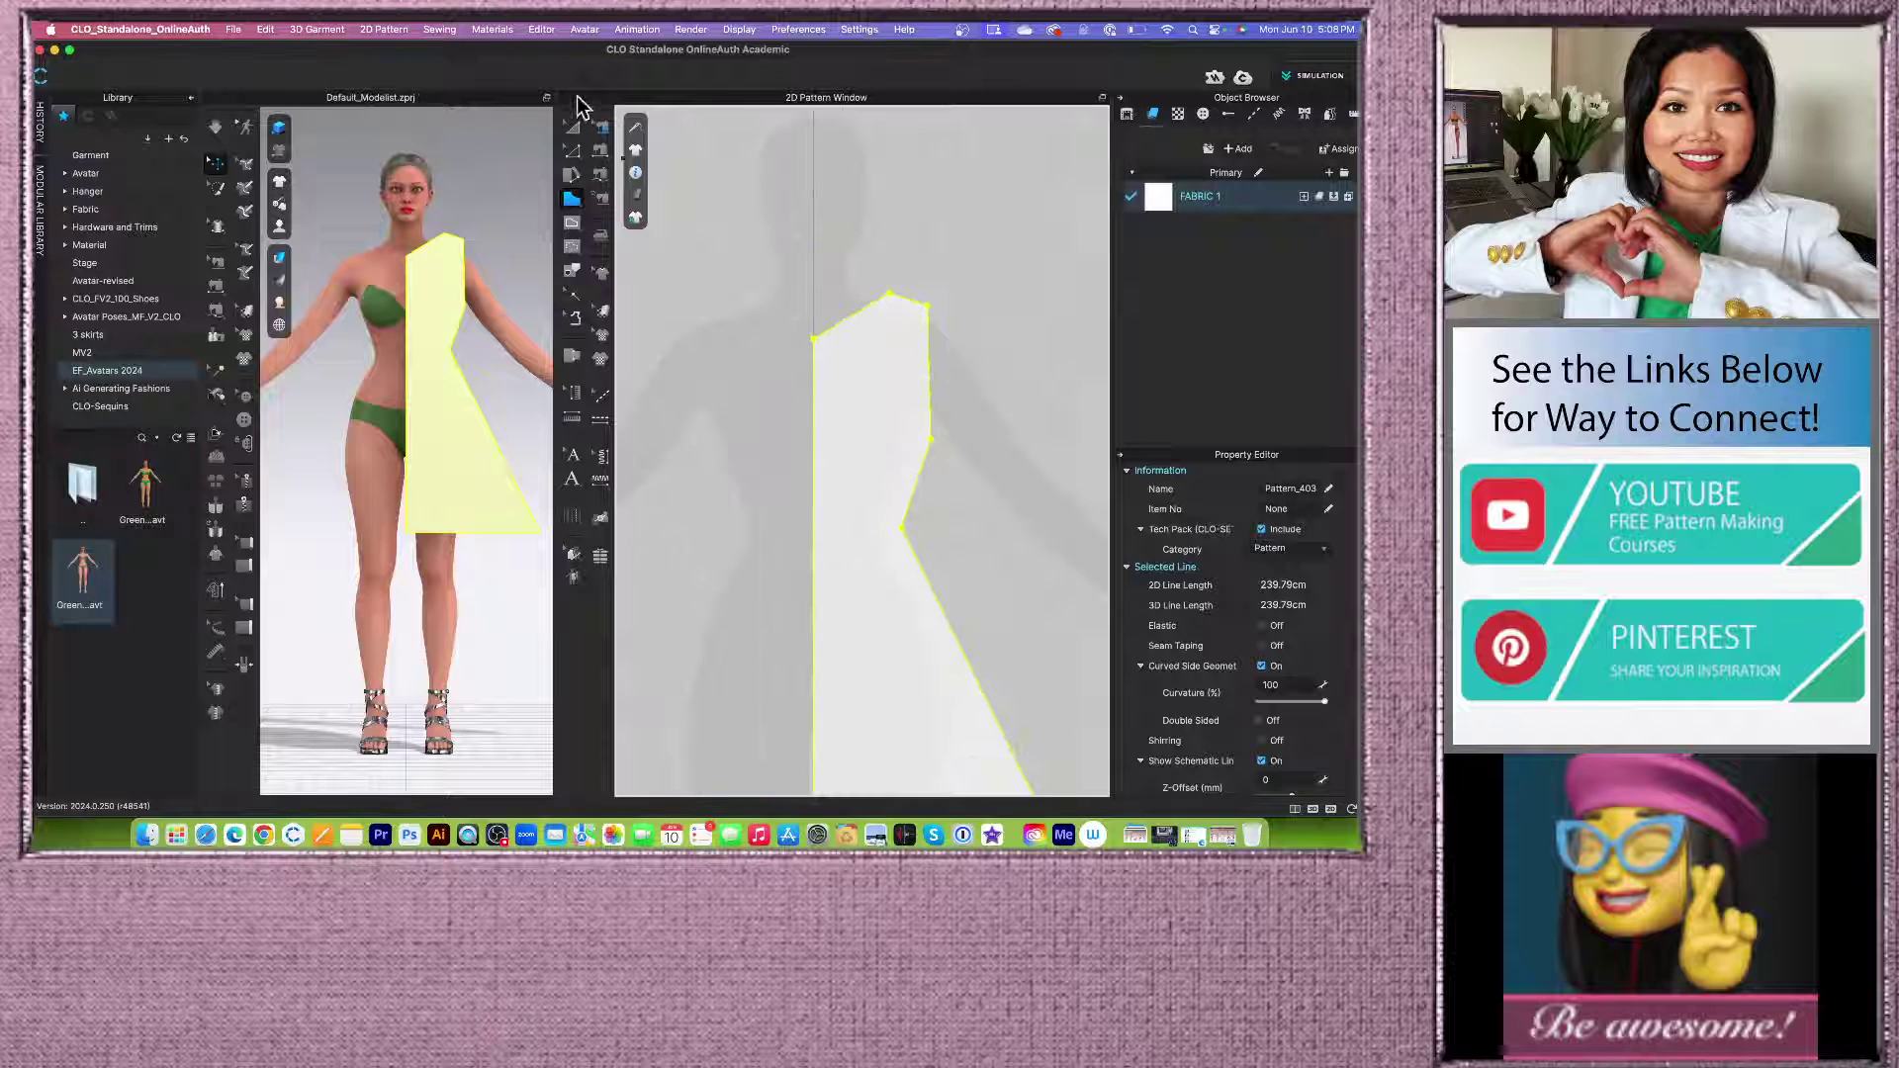
click(572, 150)
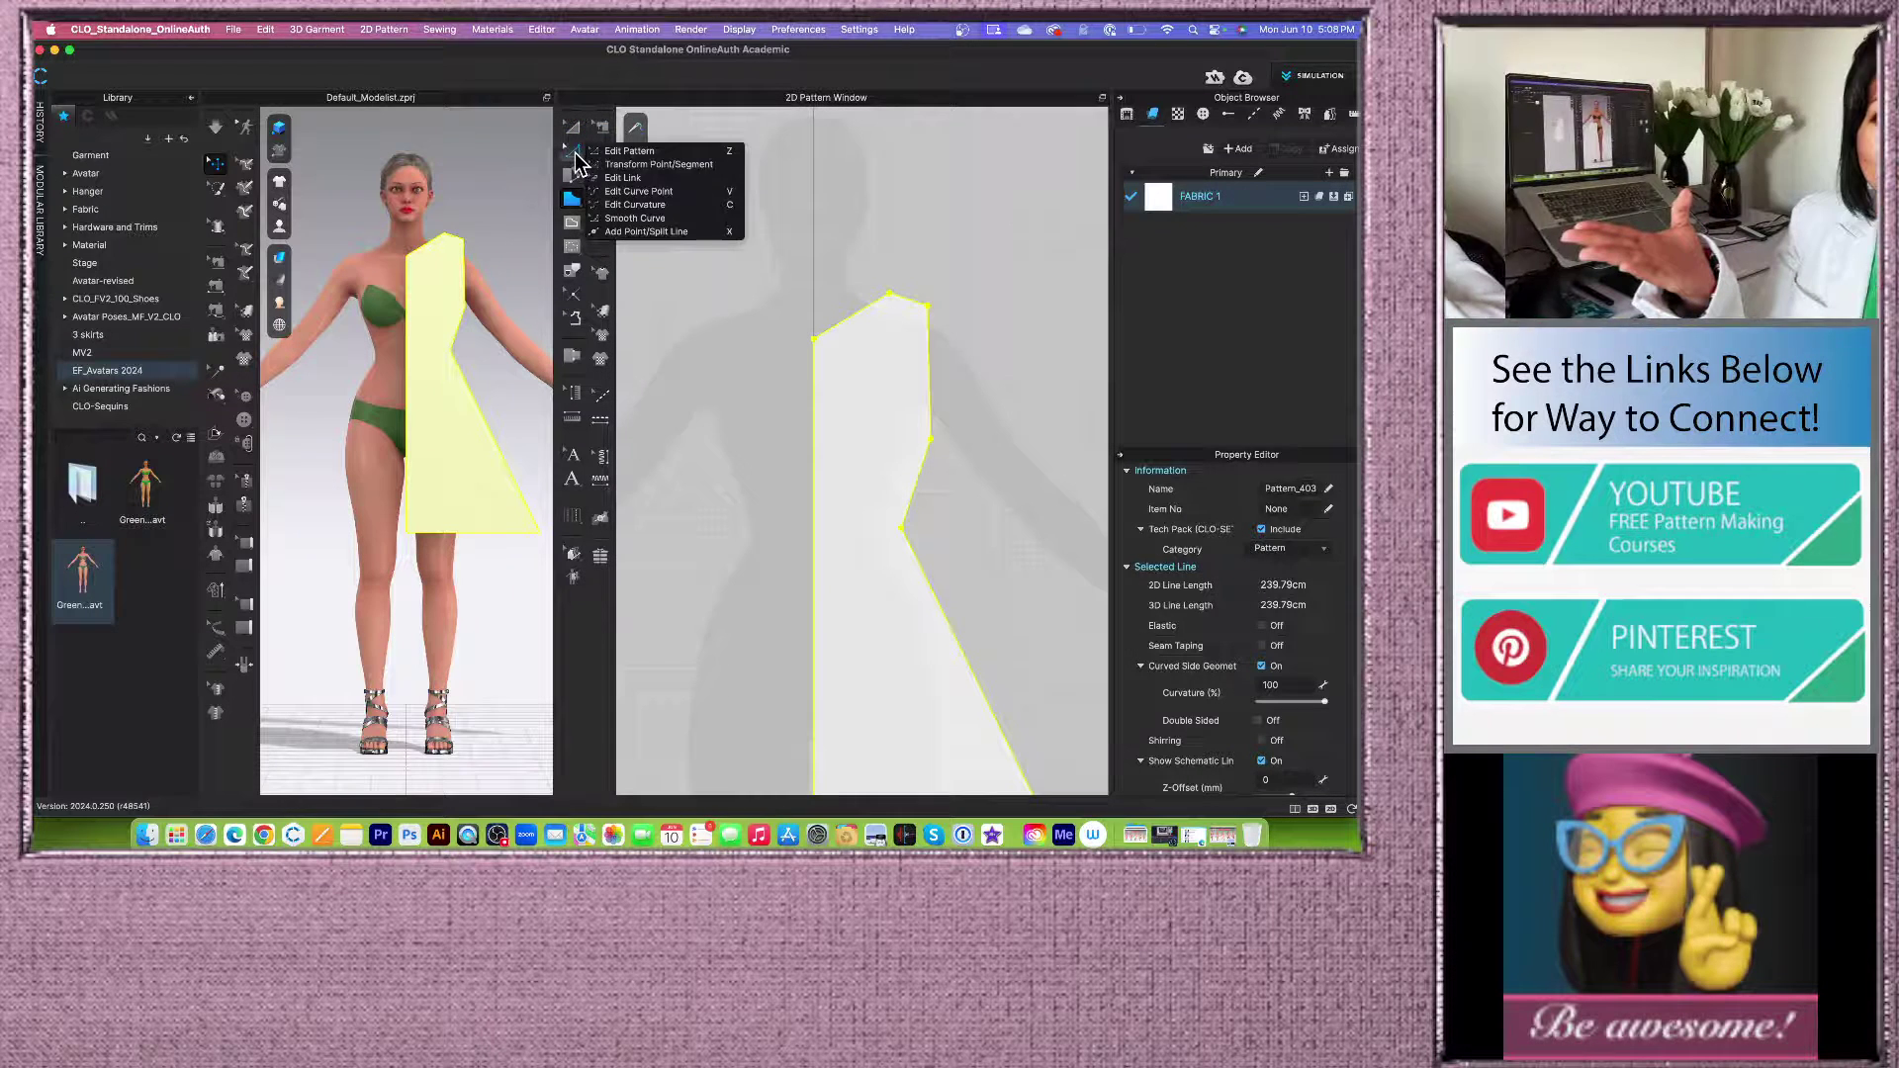
click(643, 219)
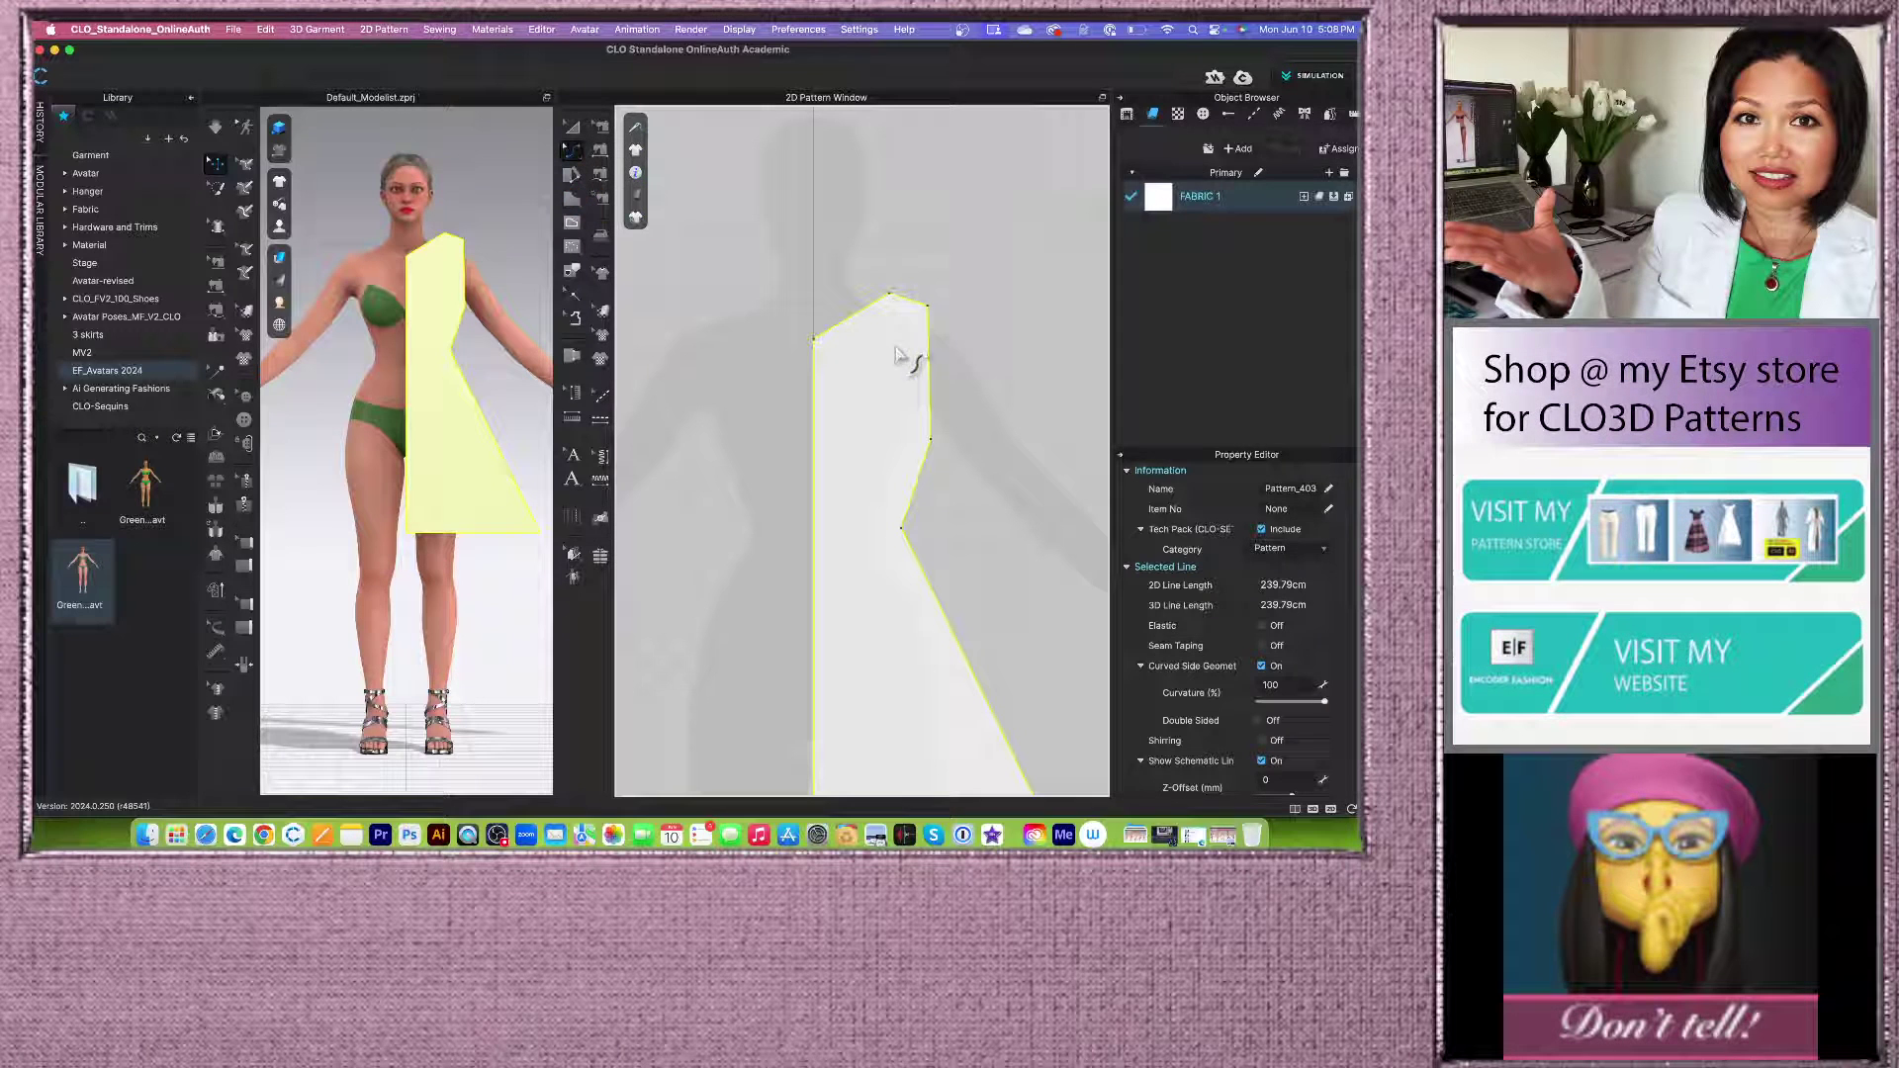
click(852, 321)
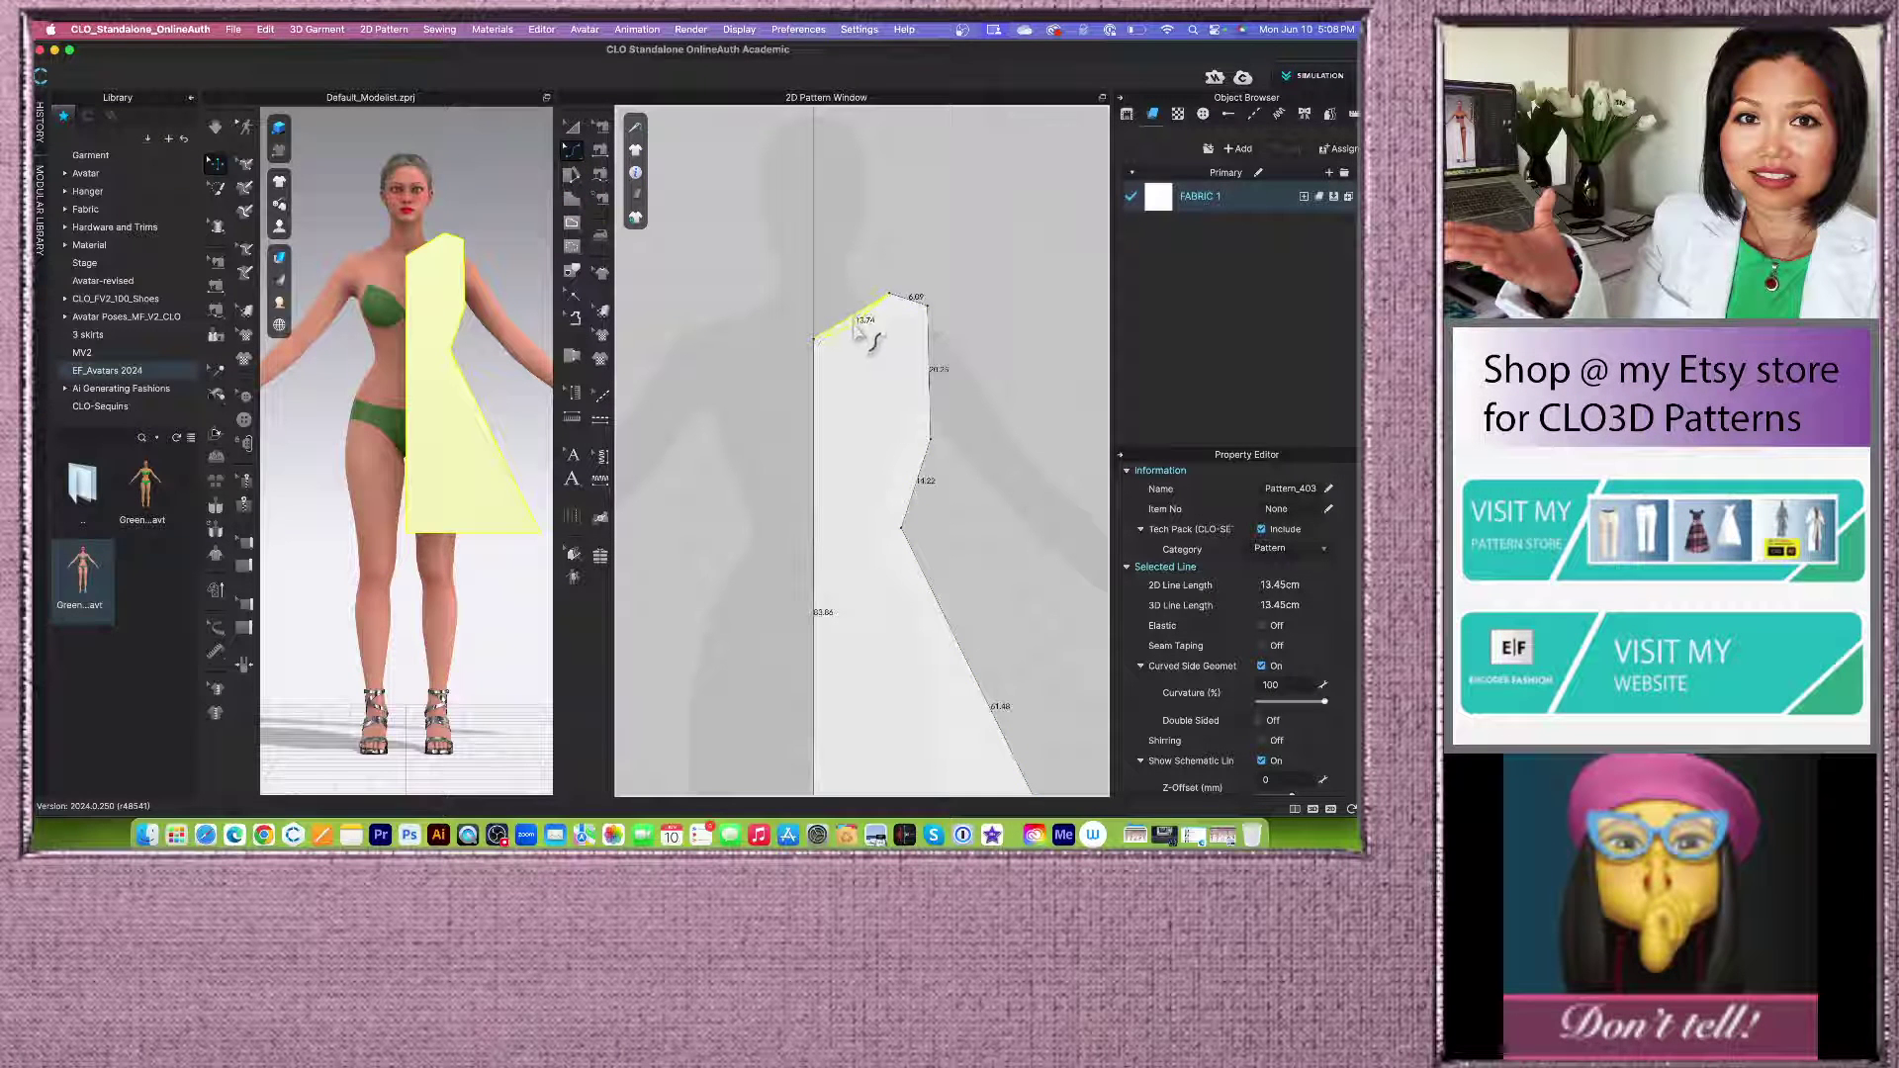
drag(853, 323, 858, 329)
click(904, 257)
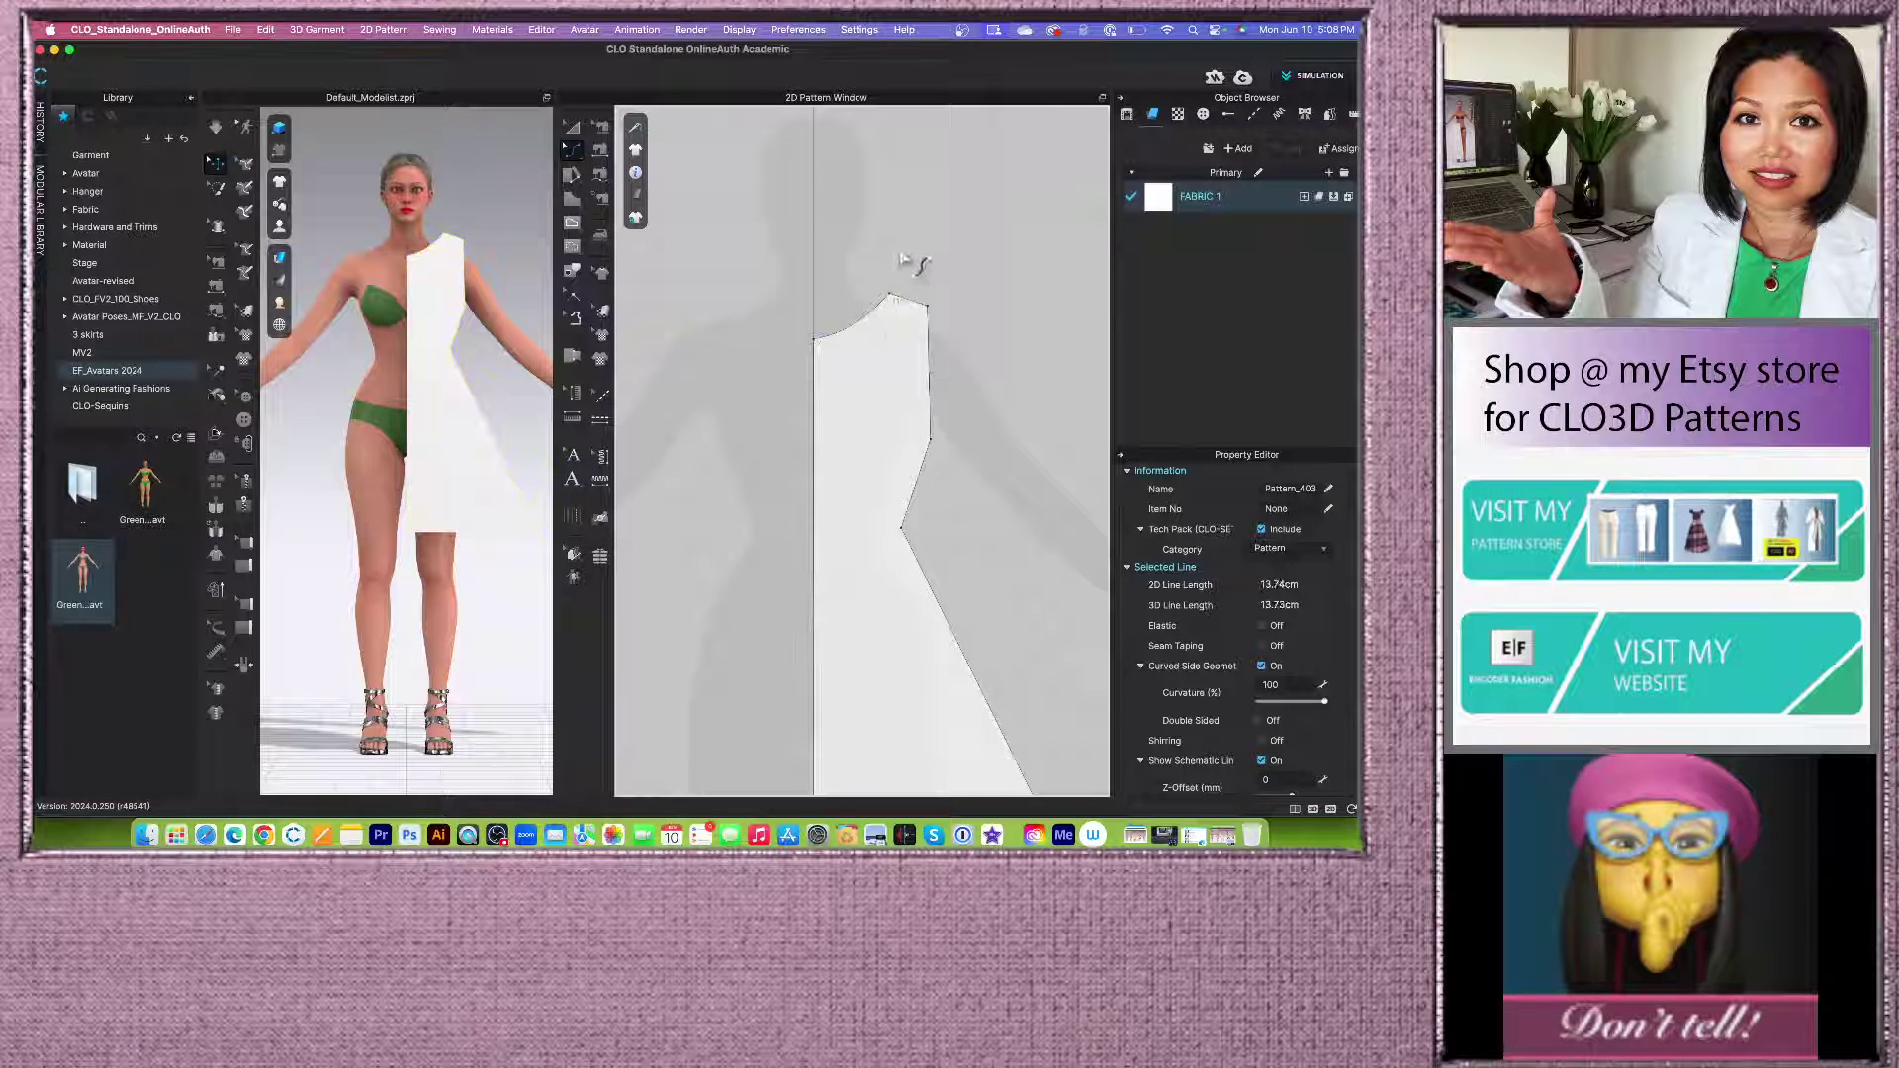
Step: Curve the armhole line inward to a length of about 22.05 cm
click(928, 409)
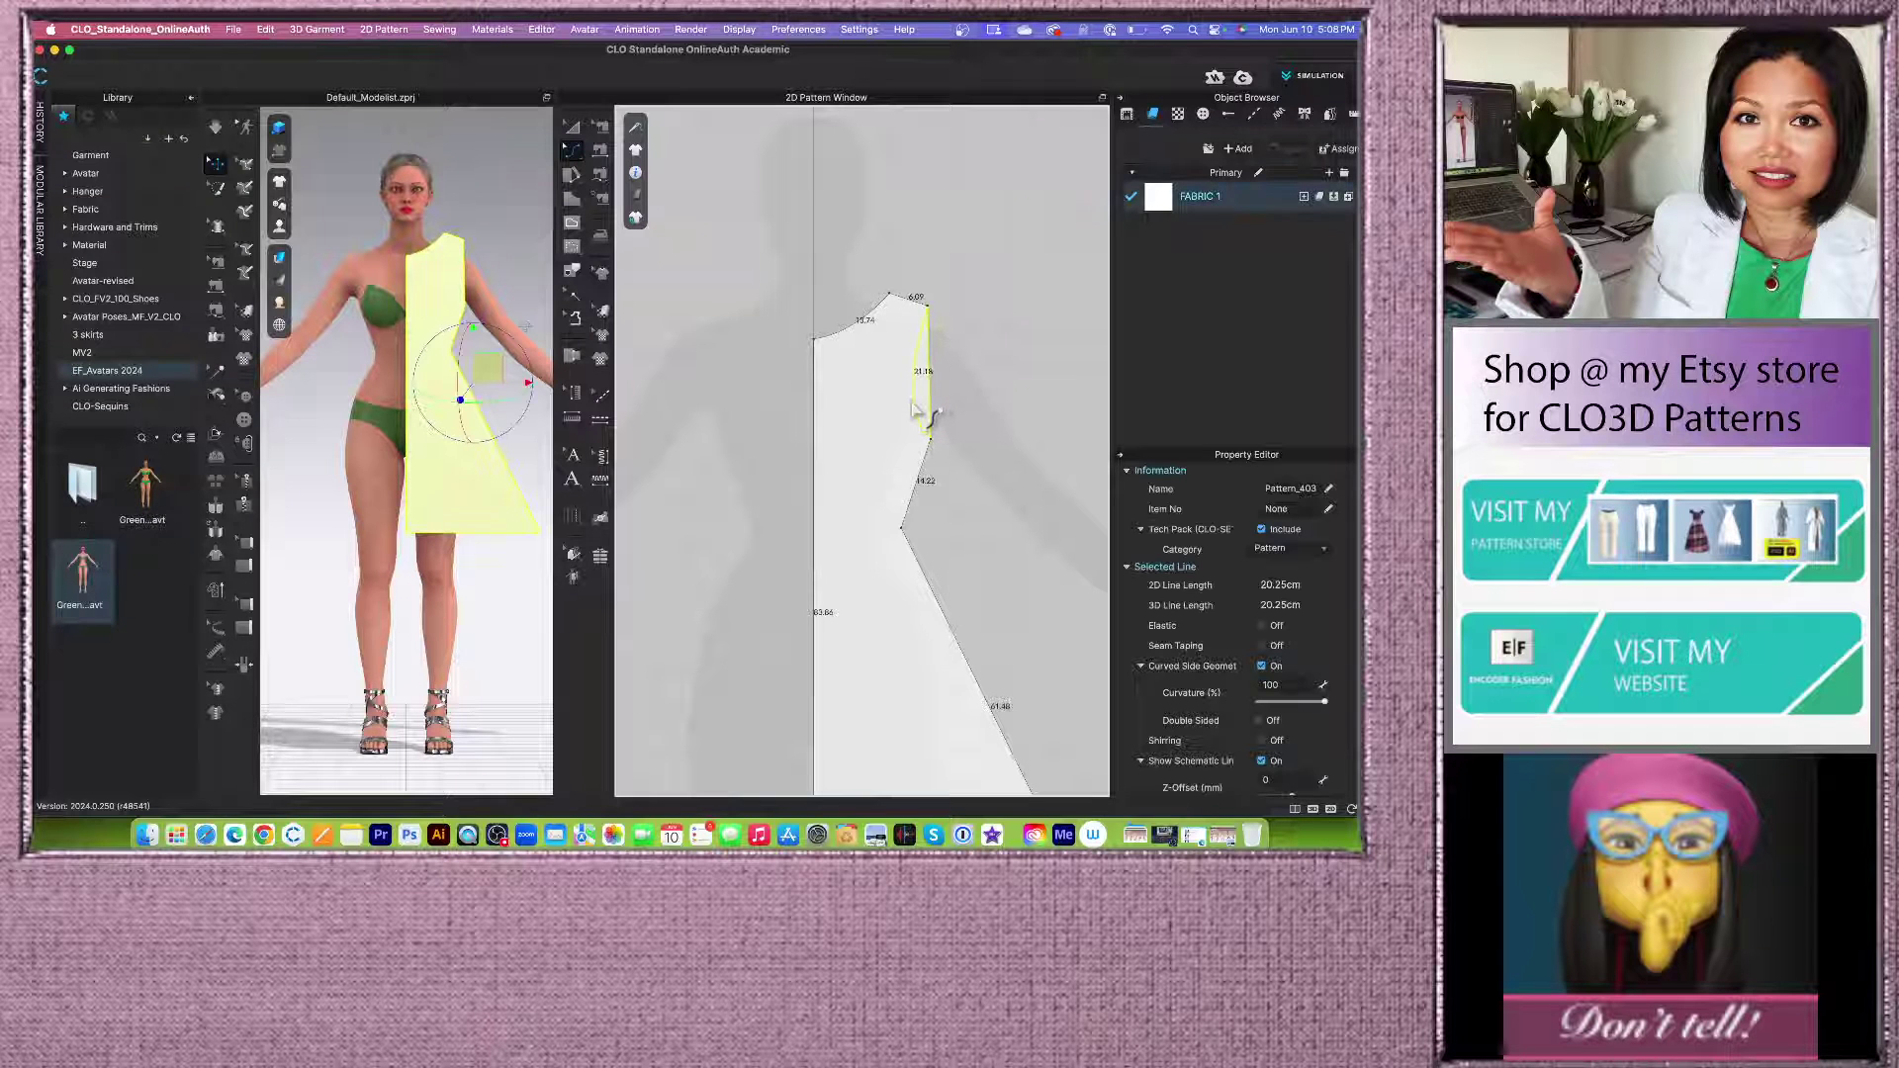
drag(912, 408, 987, 369)
scroll(954, 368, down, 3)
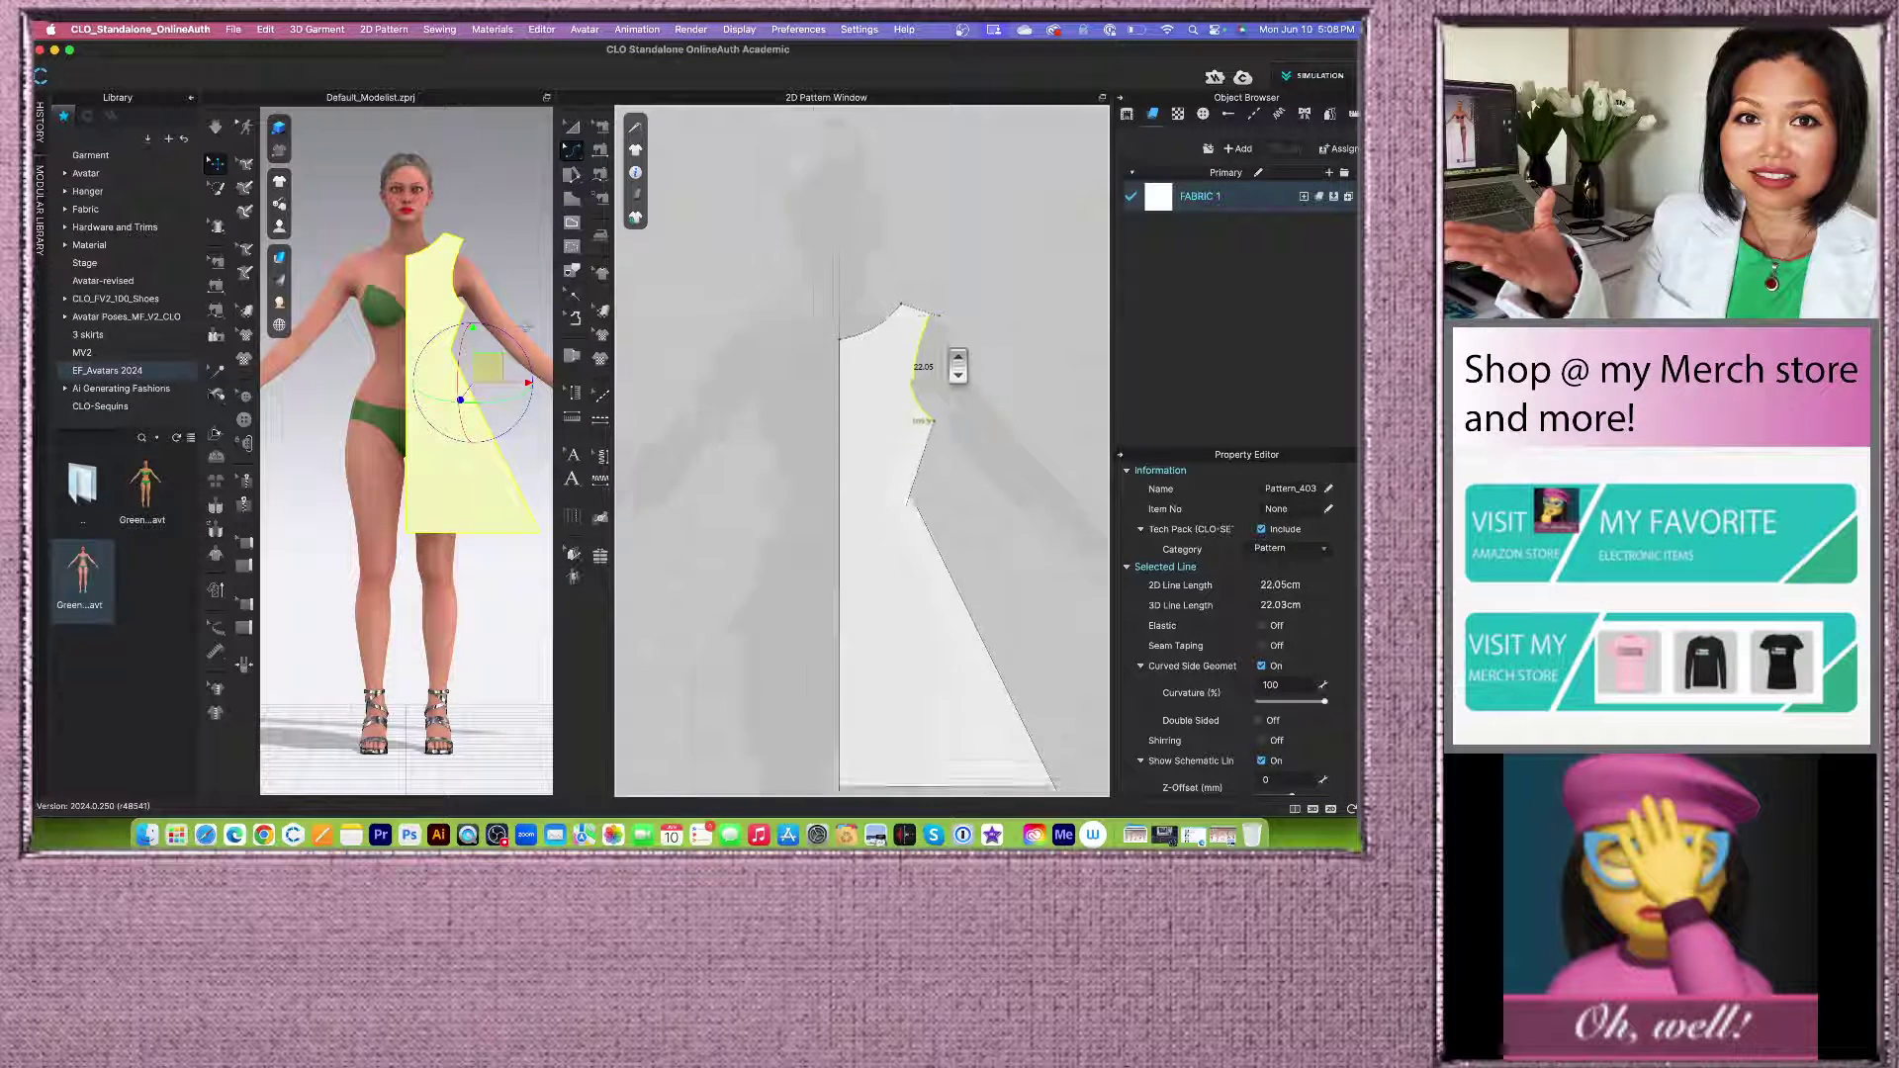
scroll(952, 474, up, 3)
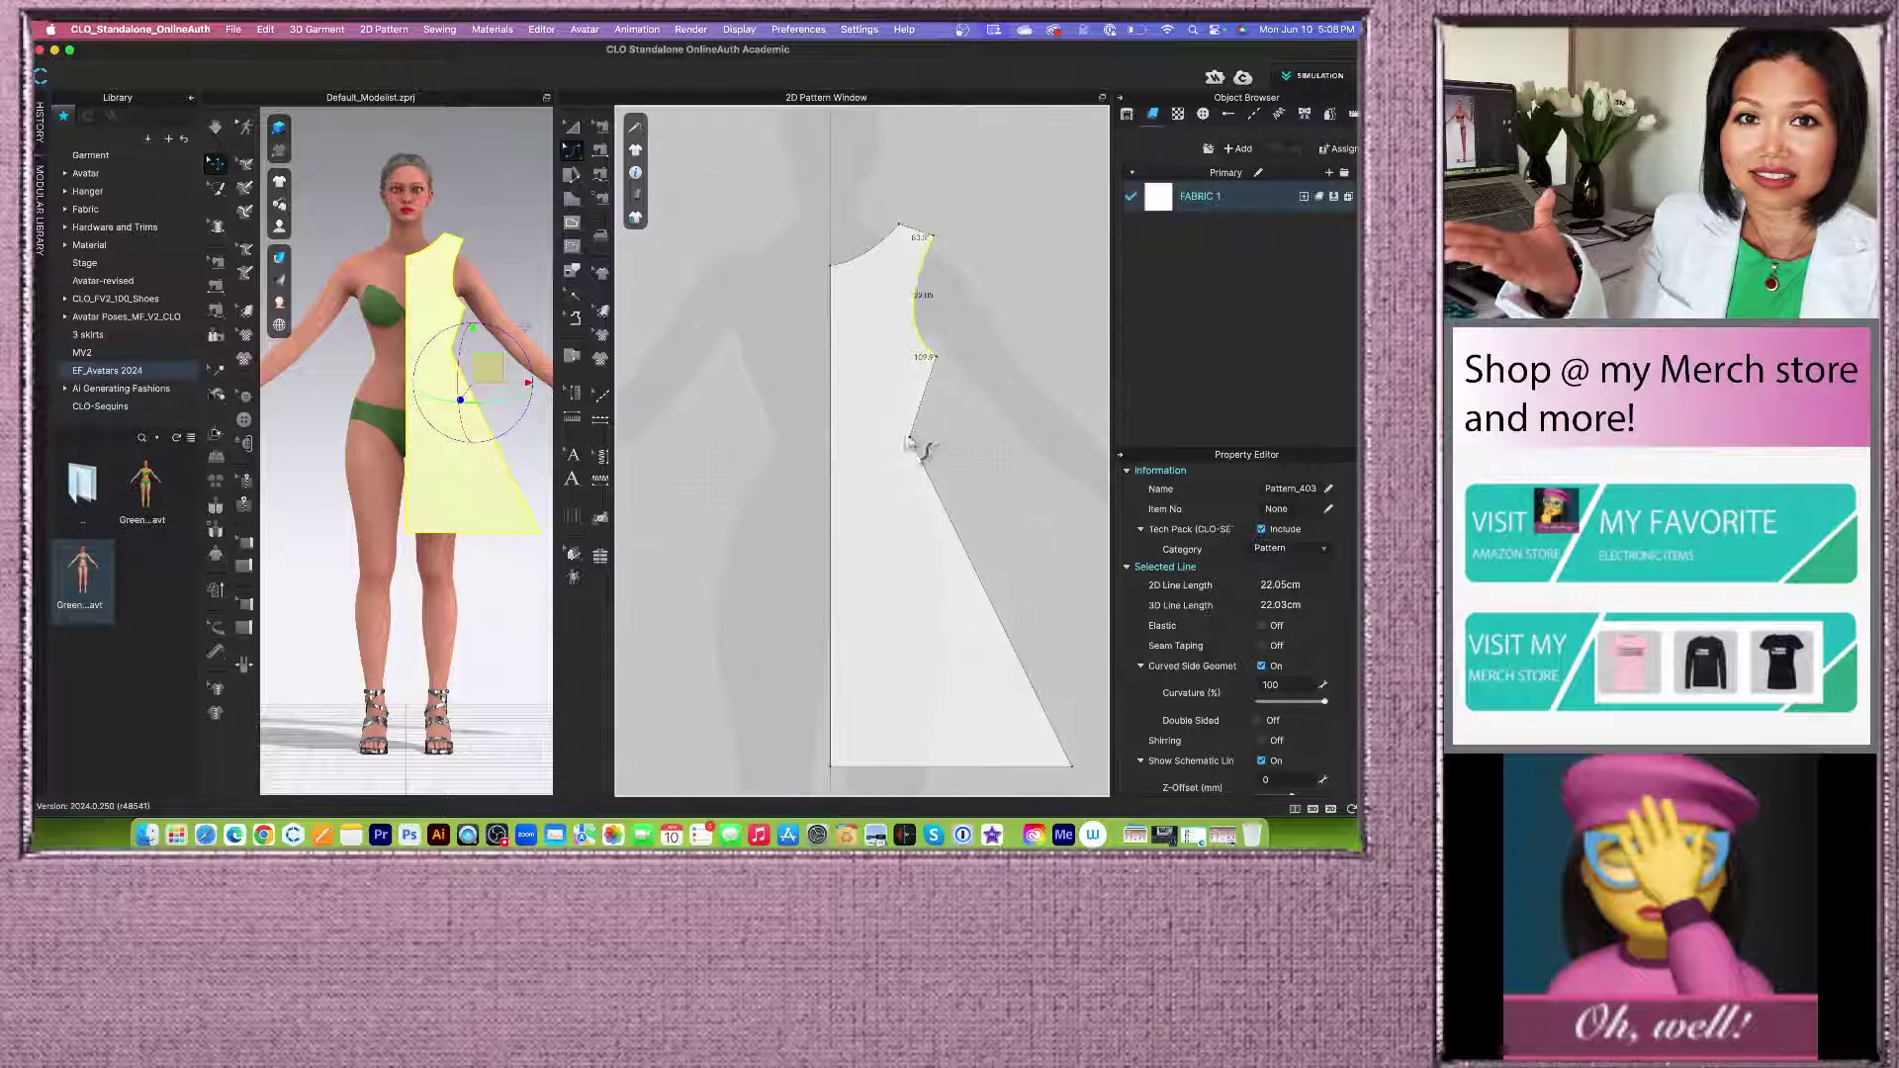
scroll(918, 447, down, 3)
scroll(972, 633, up, 3)
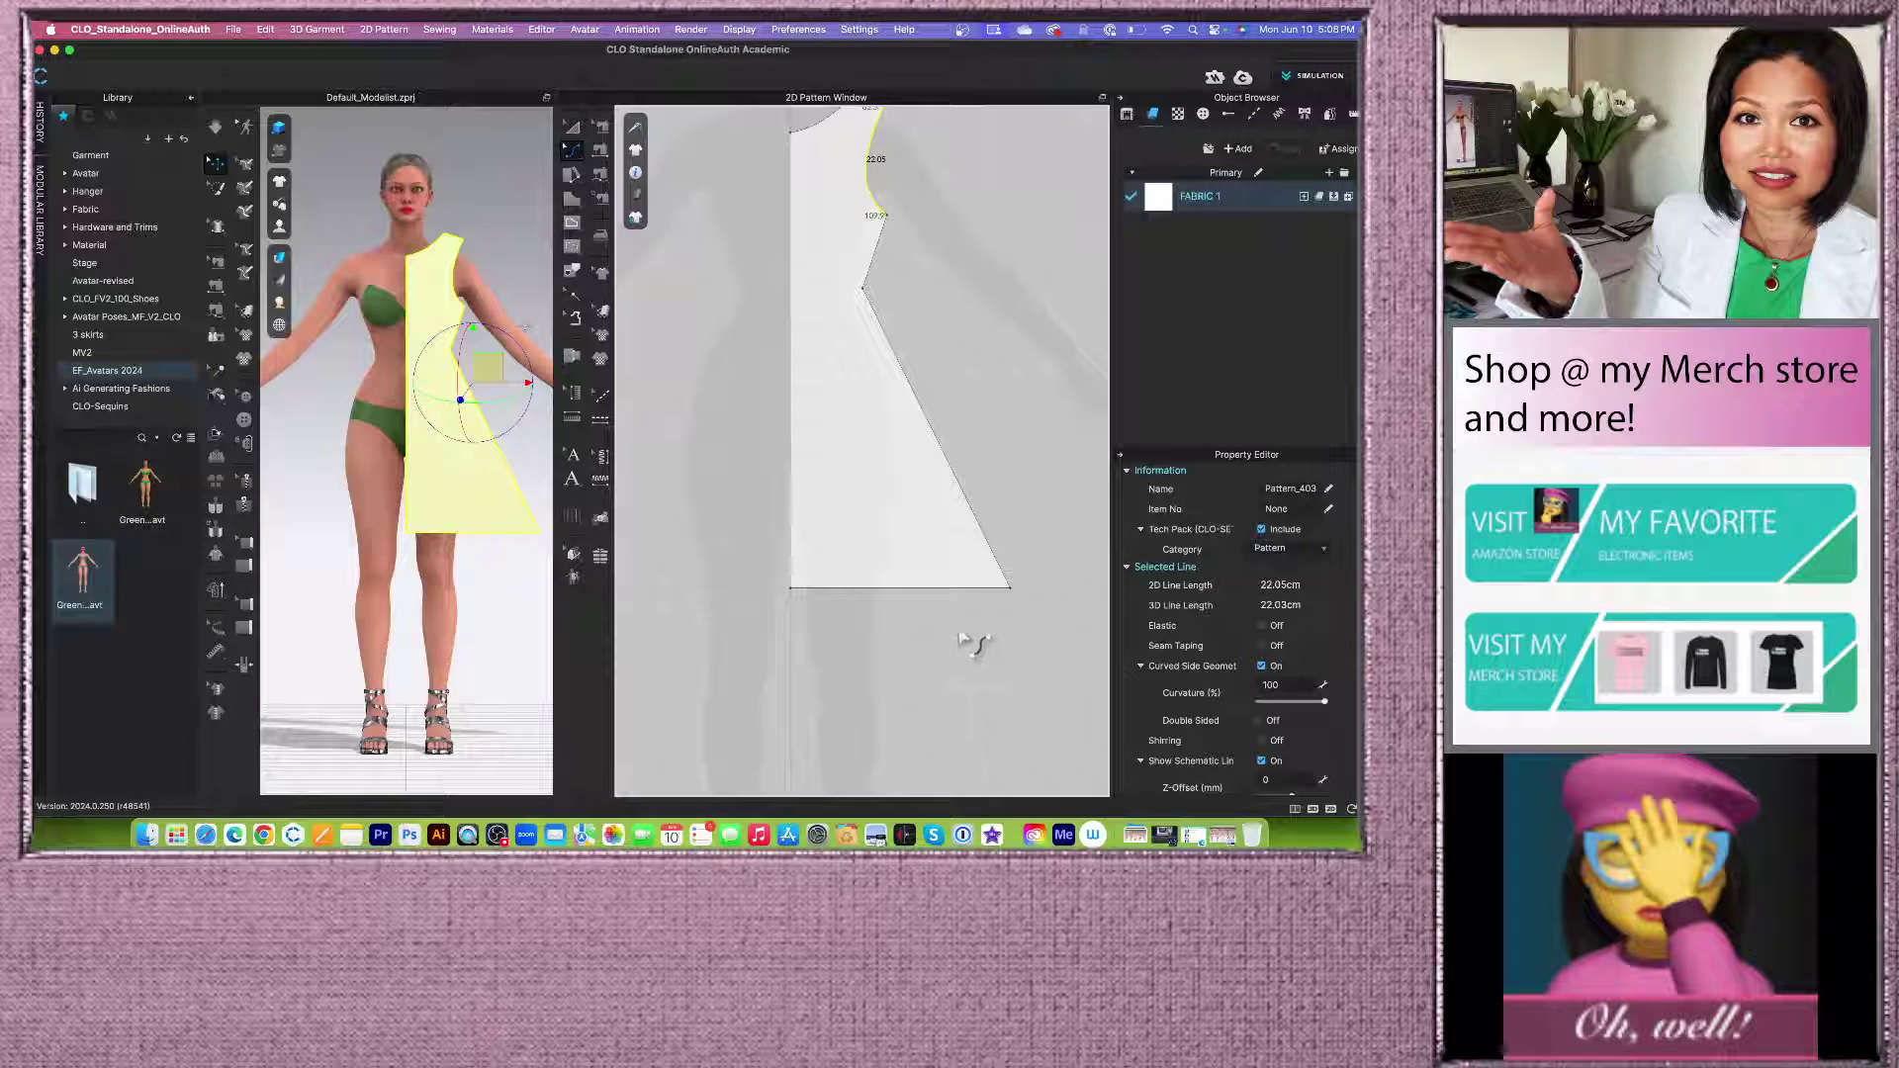
click(574, 151)
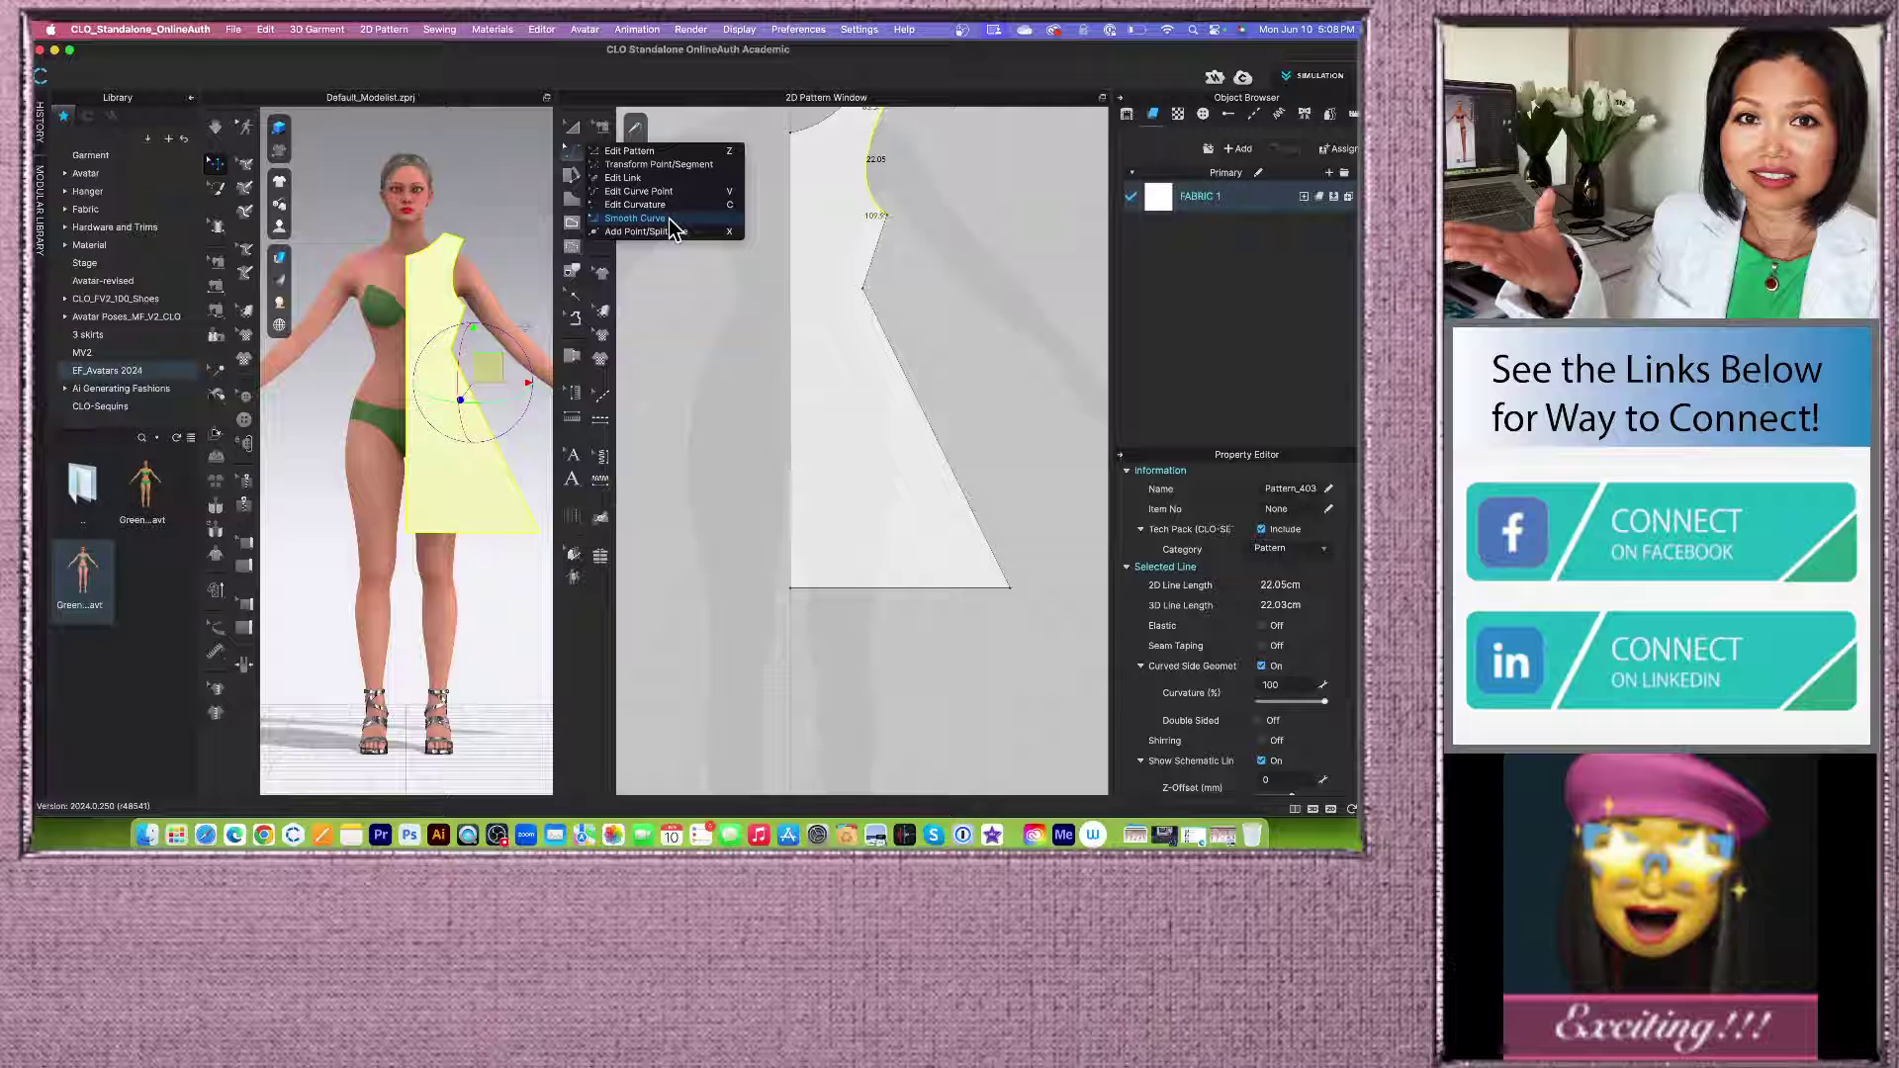
click(668, 218)
scroll(737, 445, down, 6)
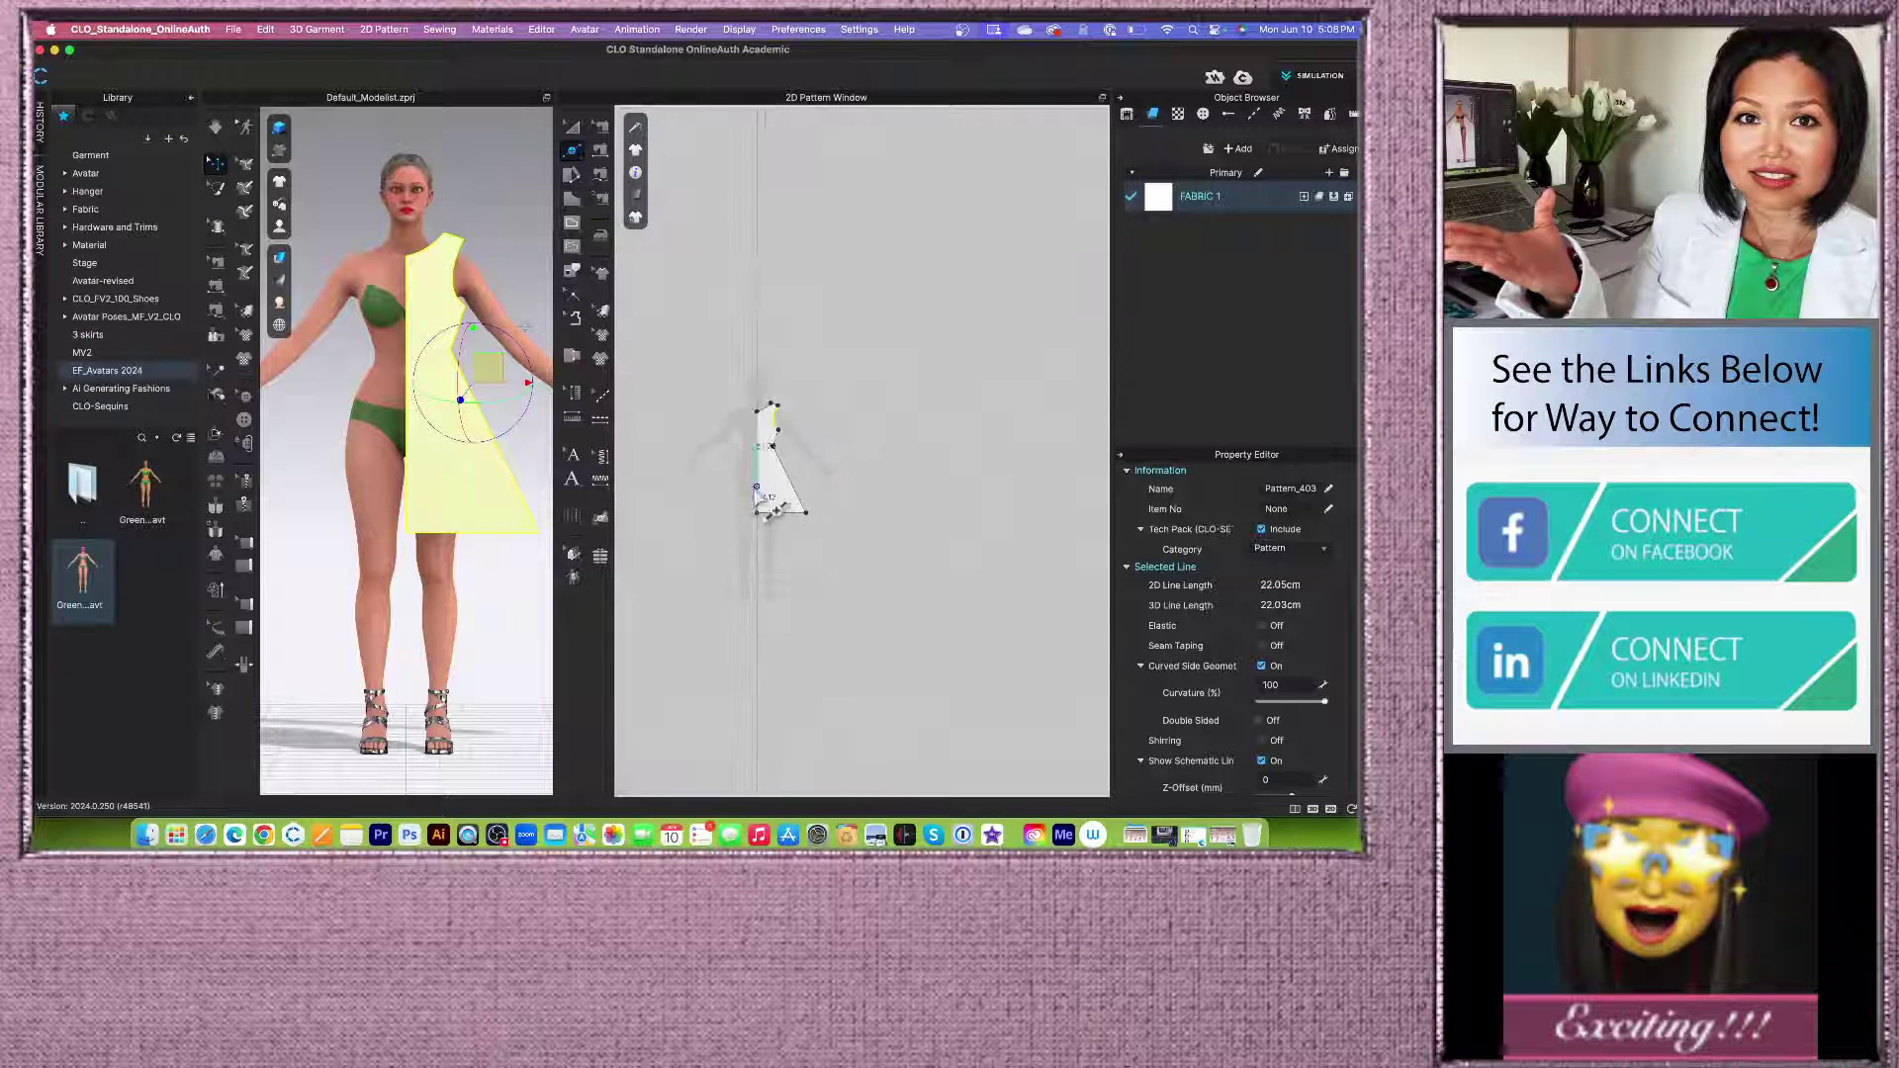
scroll(752, 474, up, 3)
Step: Deselect the pattern and review the dress hem shapes in the reference image Ferry tale dresses-4.jpeg in Preview, then return to CLO
click(570, 126)
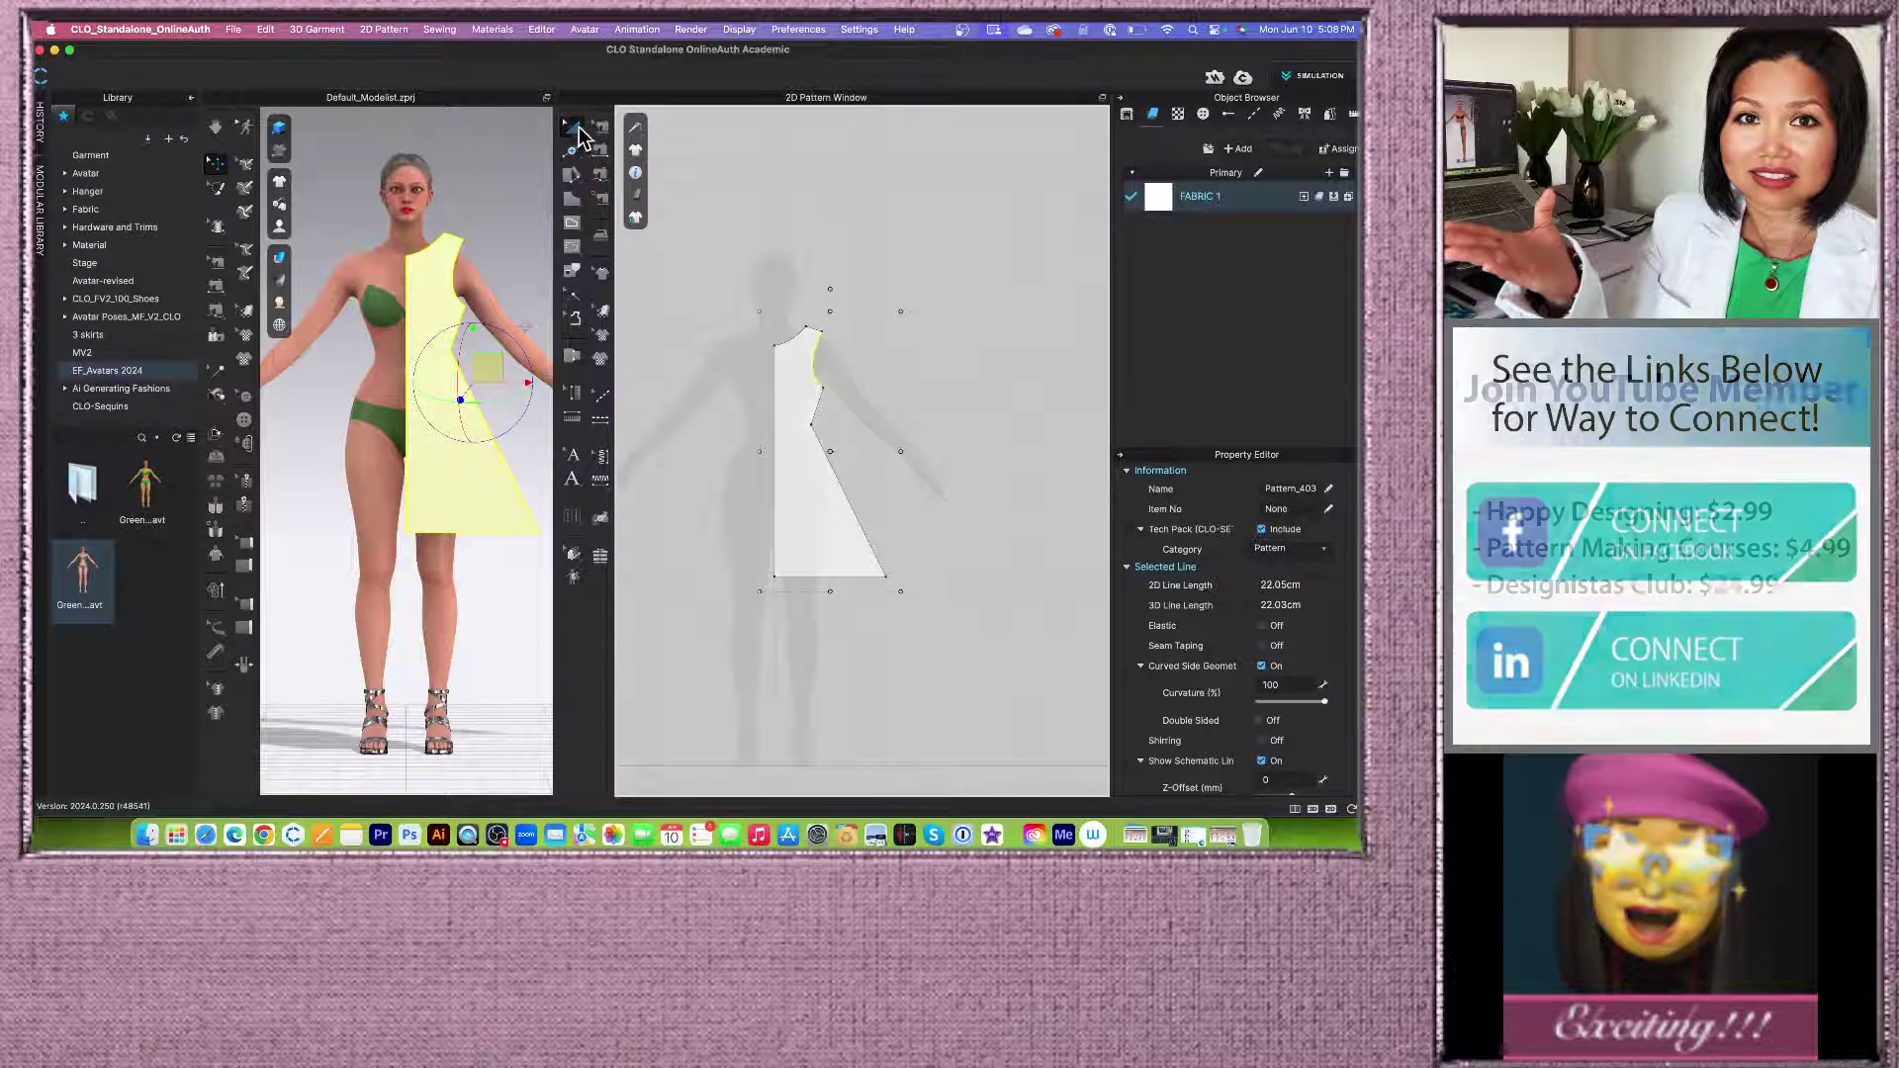
scroll(793, 424, down, 3)
click(708, 395)
scroll(710, 400, up, 3)
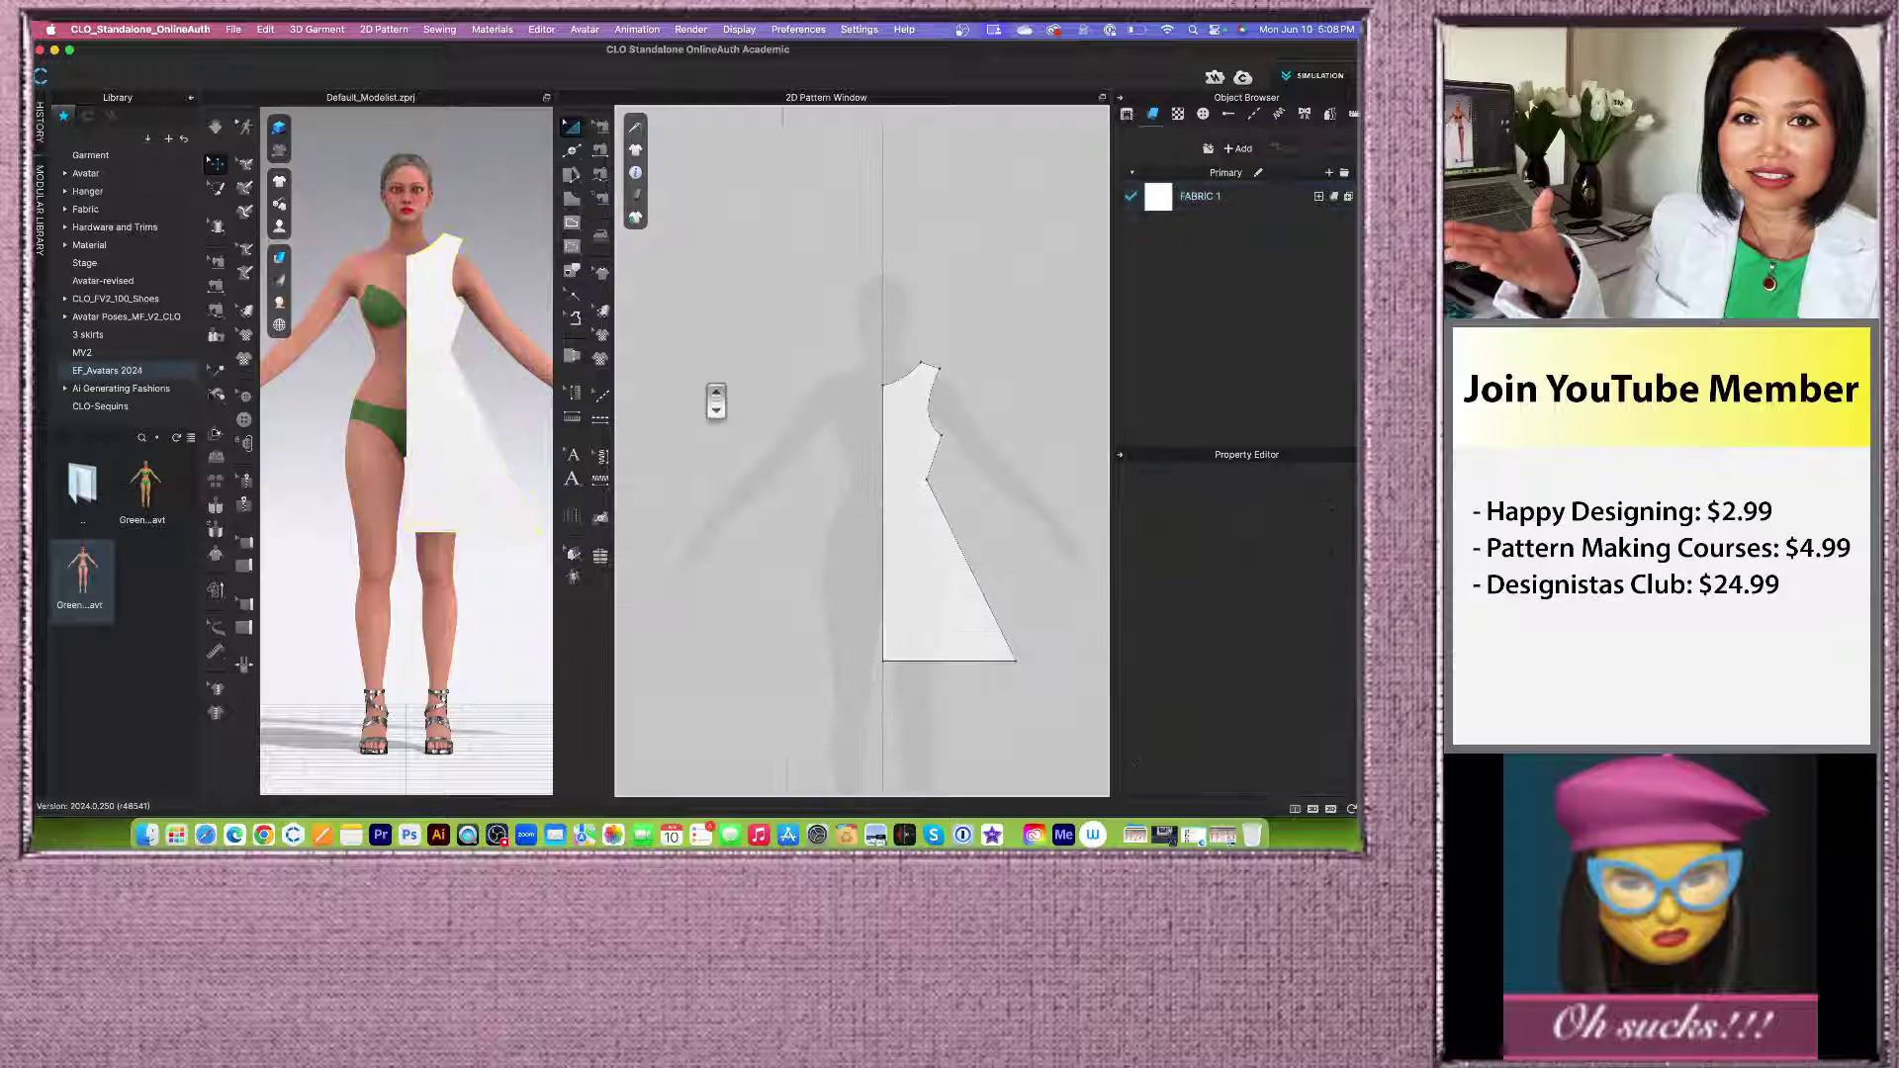
scroll(712, 402, down, 3)
scroll(757, 474, up, 3)
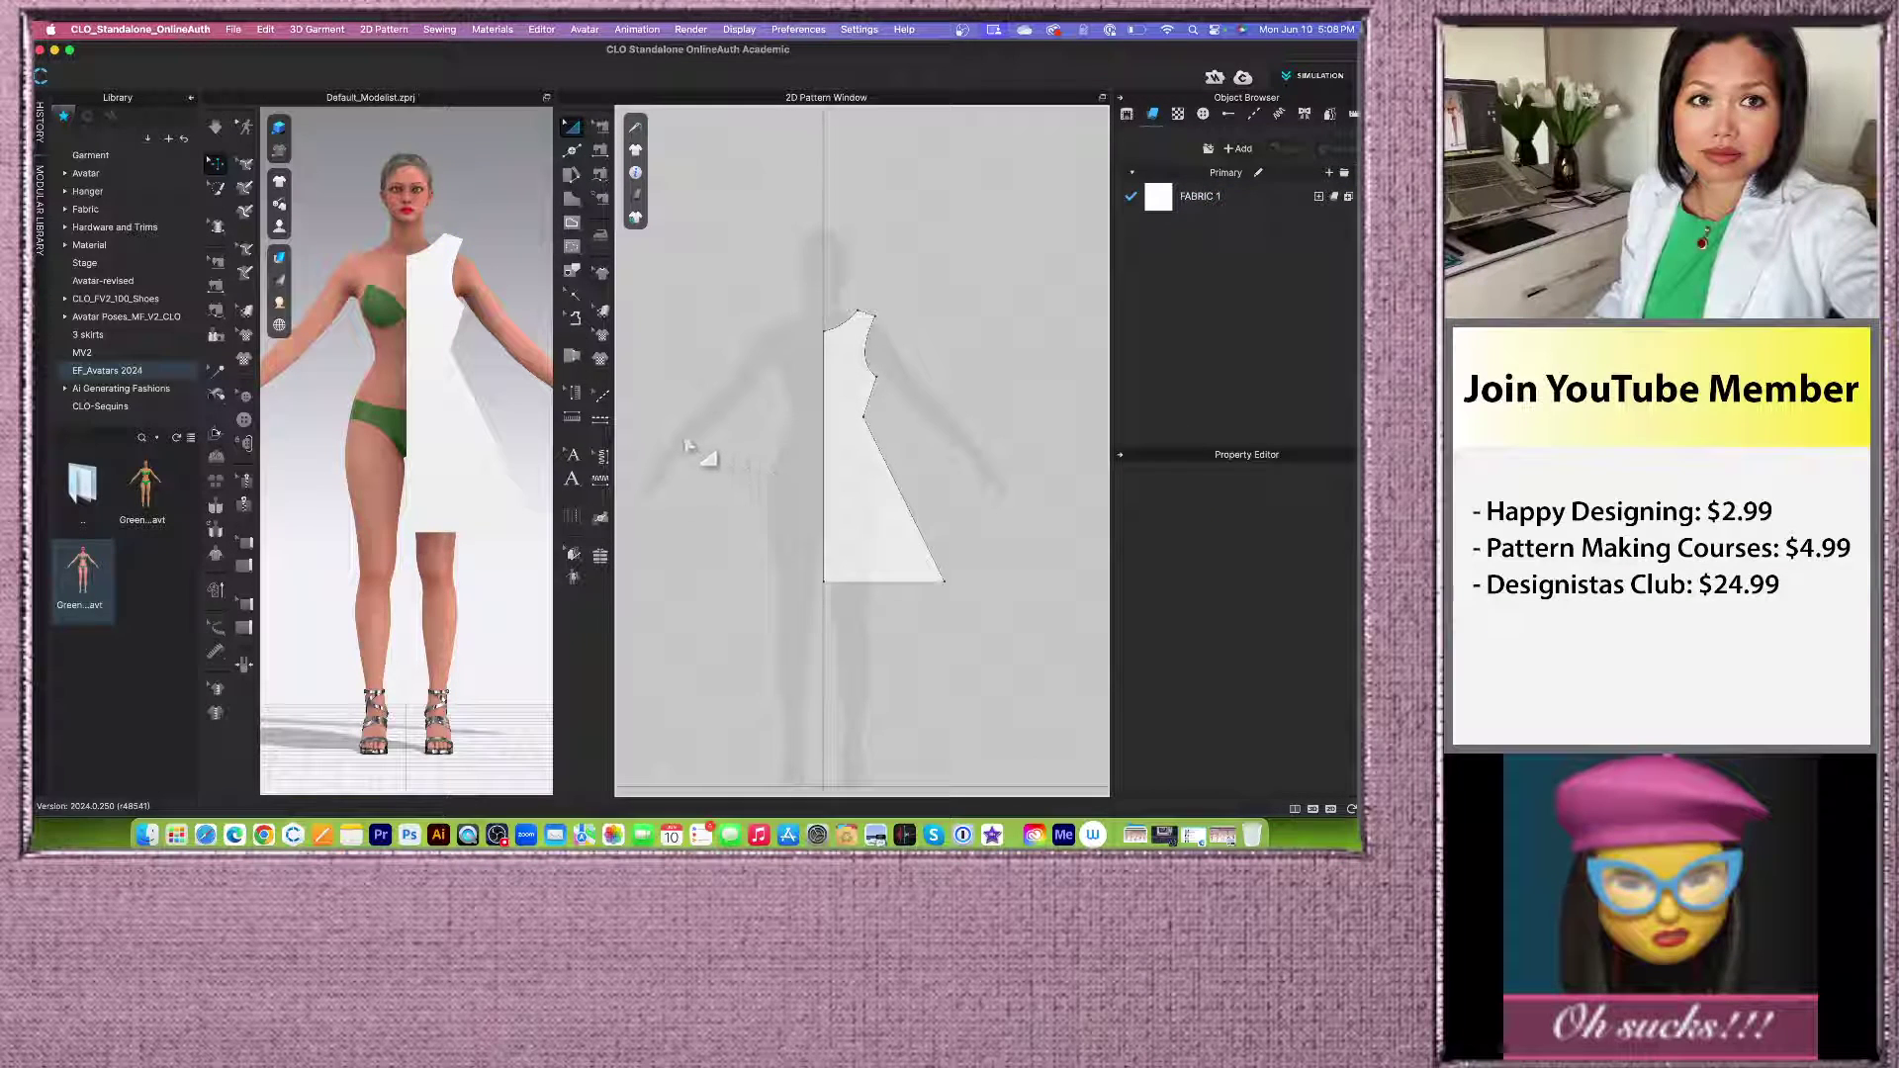
click(876, 836)
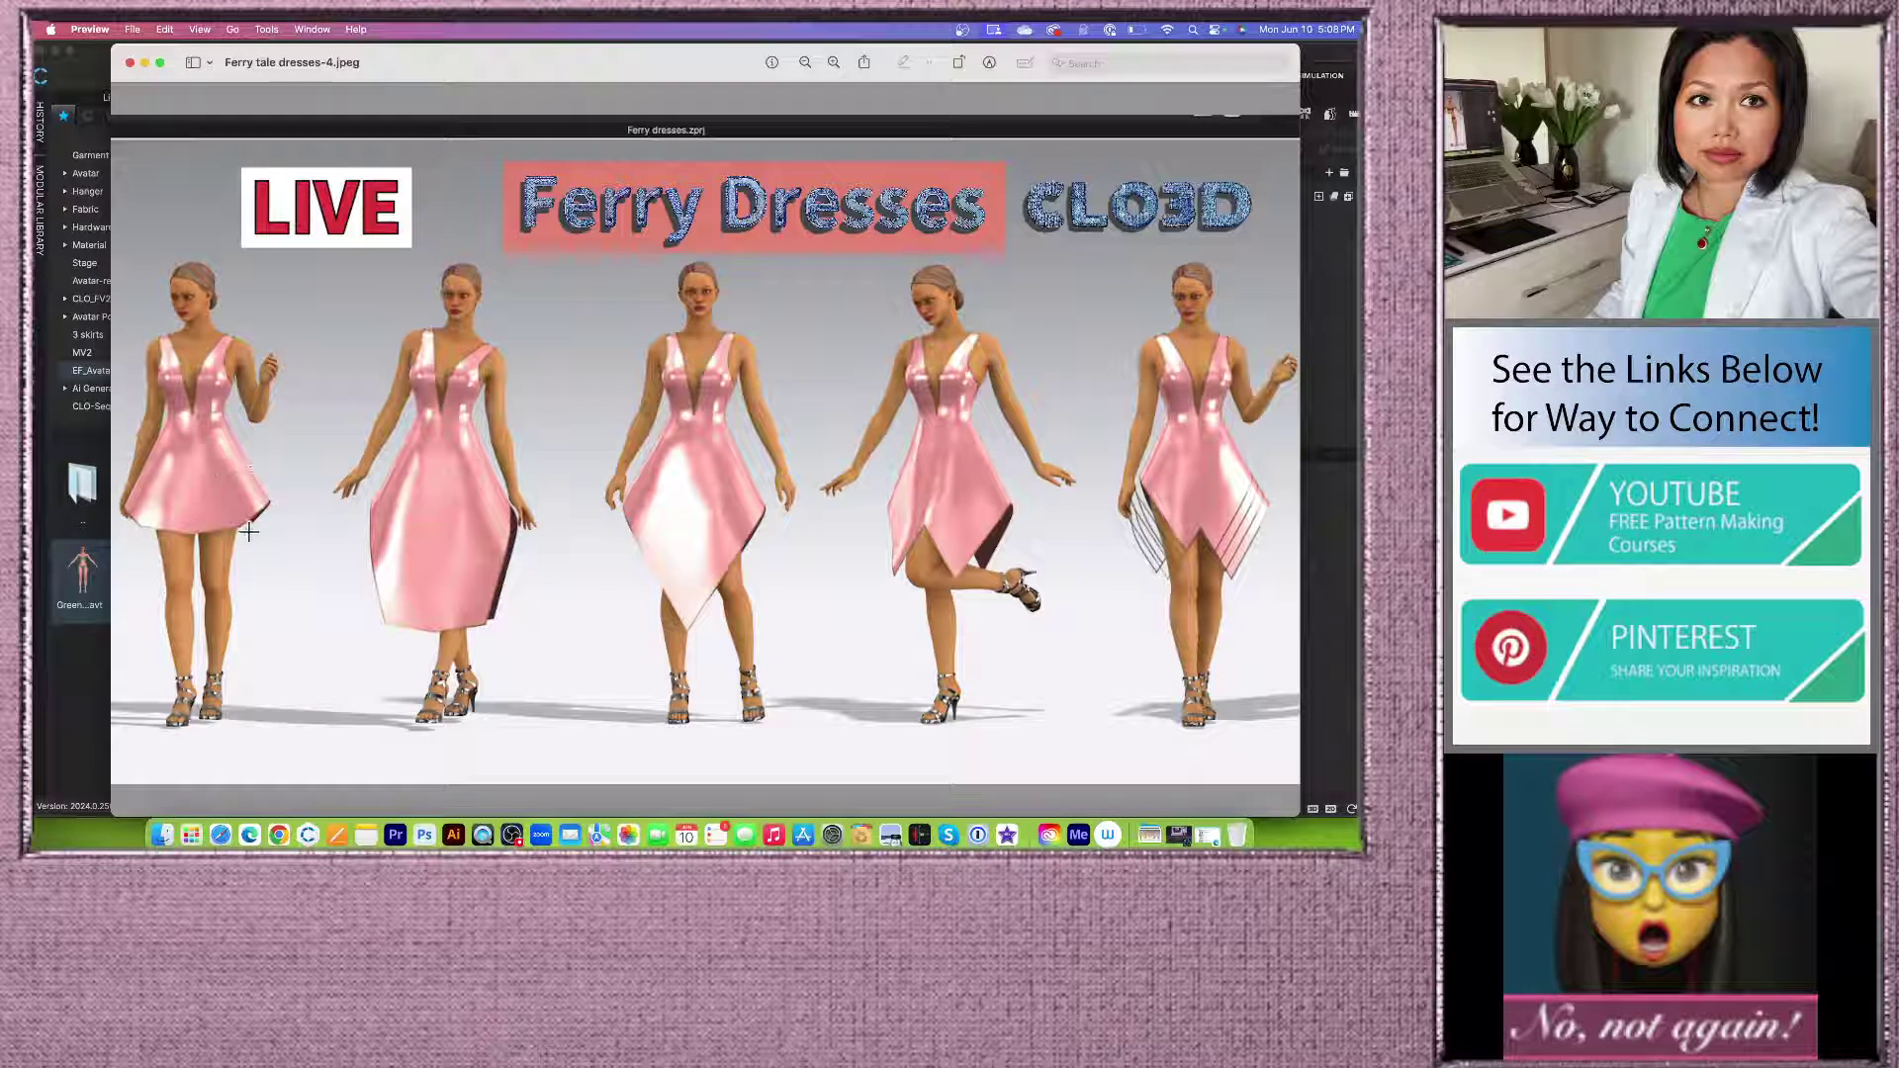
click(144, 63)
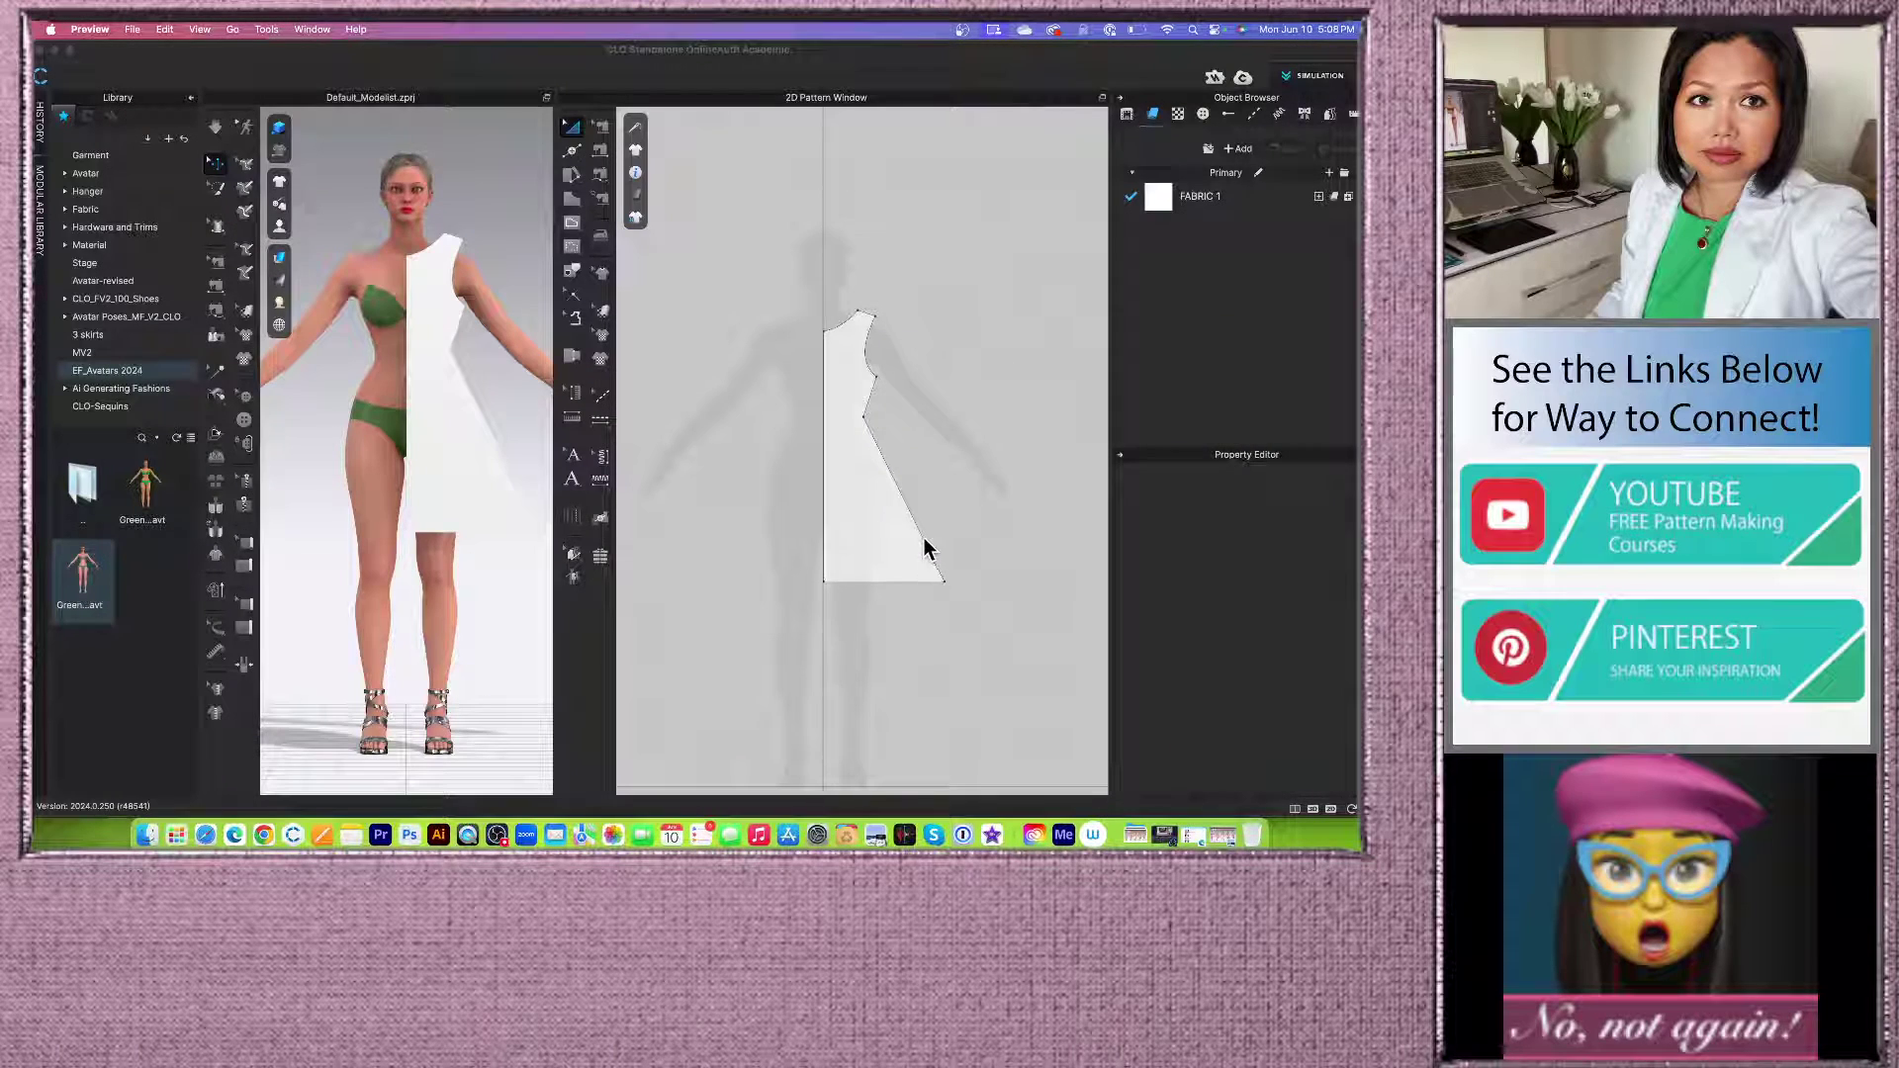
Step: Add a point low on the skirt's side seam and another at the middle of the hem line
click(572, 150)
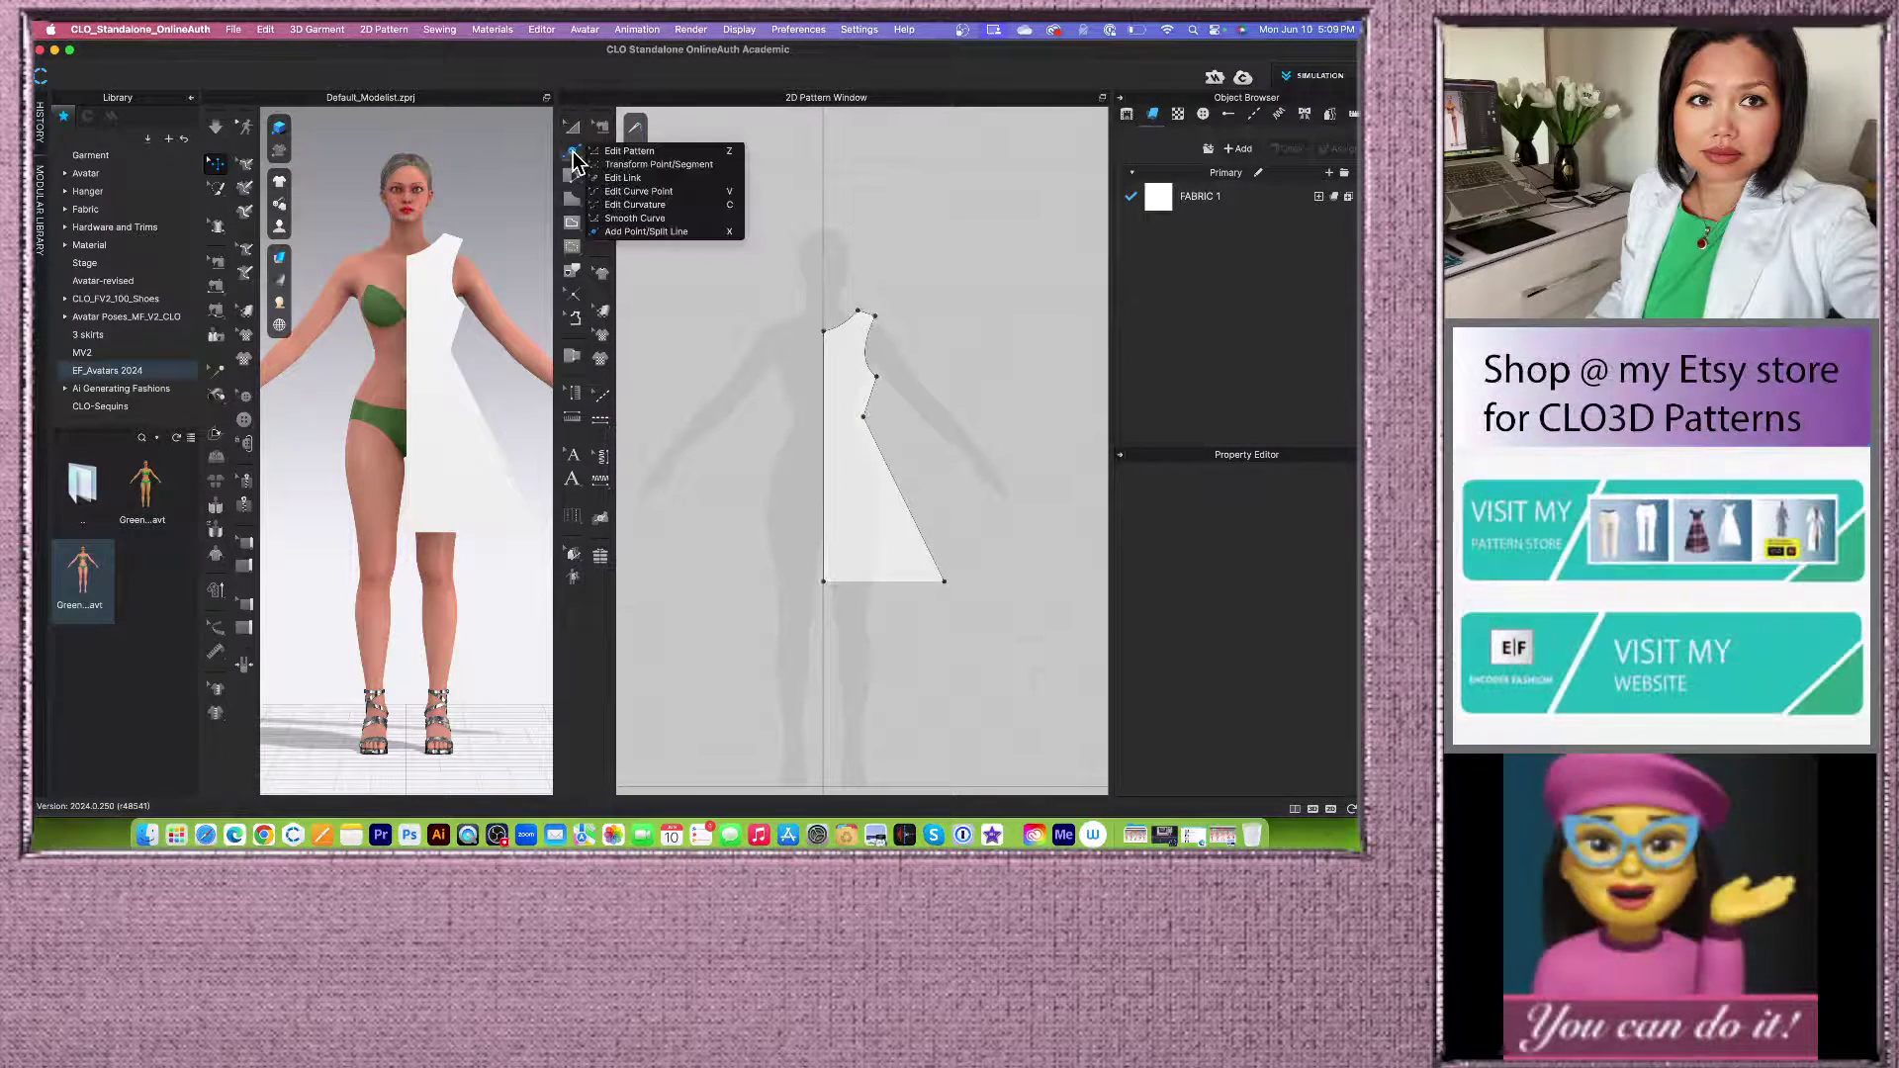
click(641, 233)
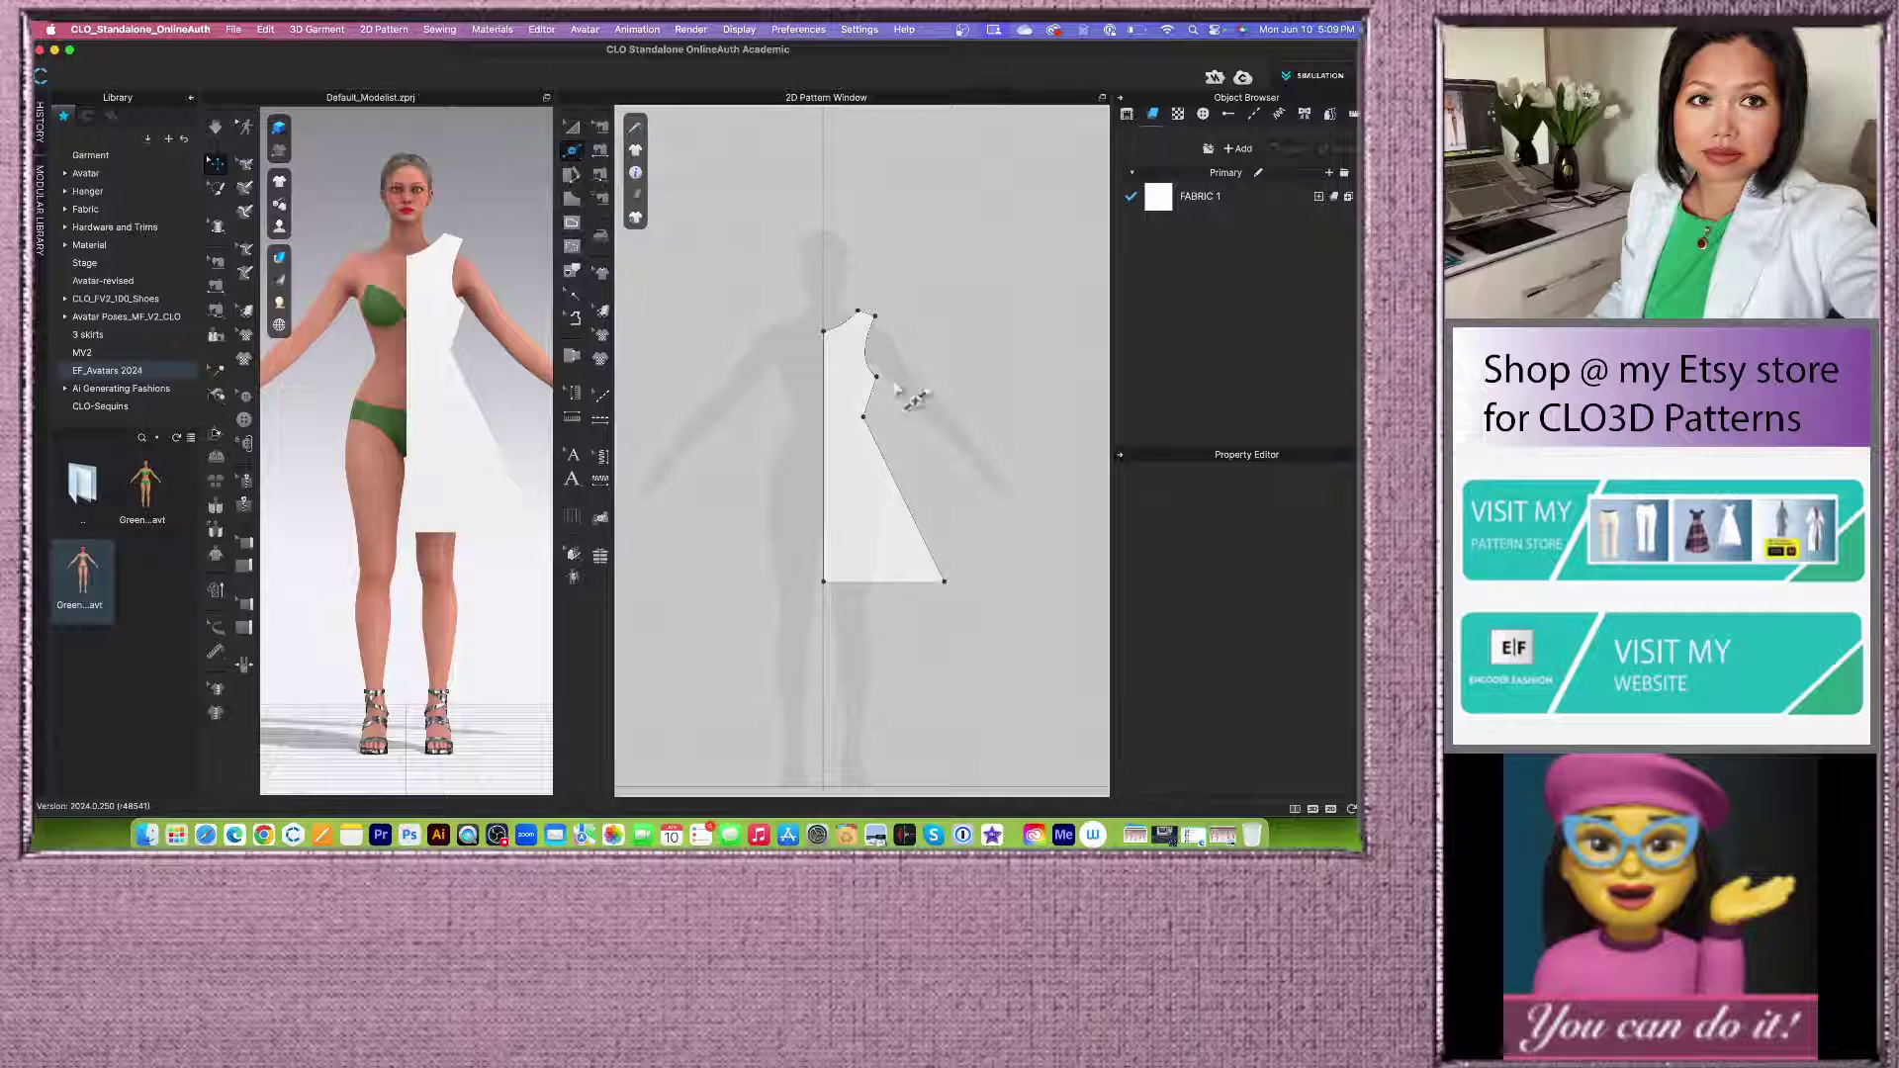
click(920, 536)
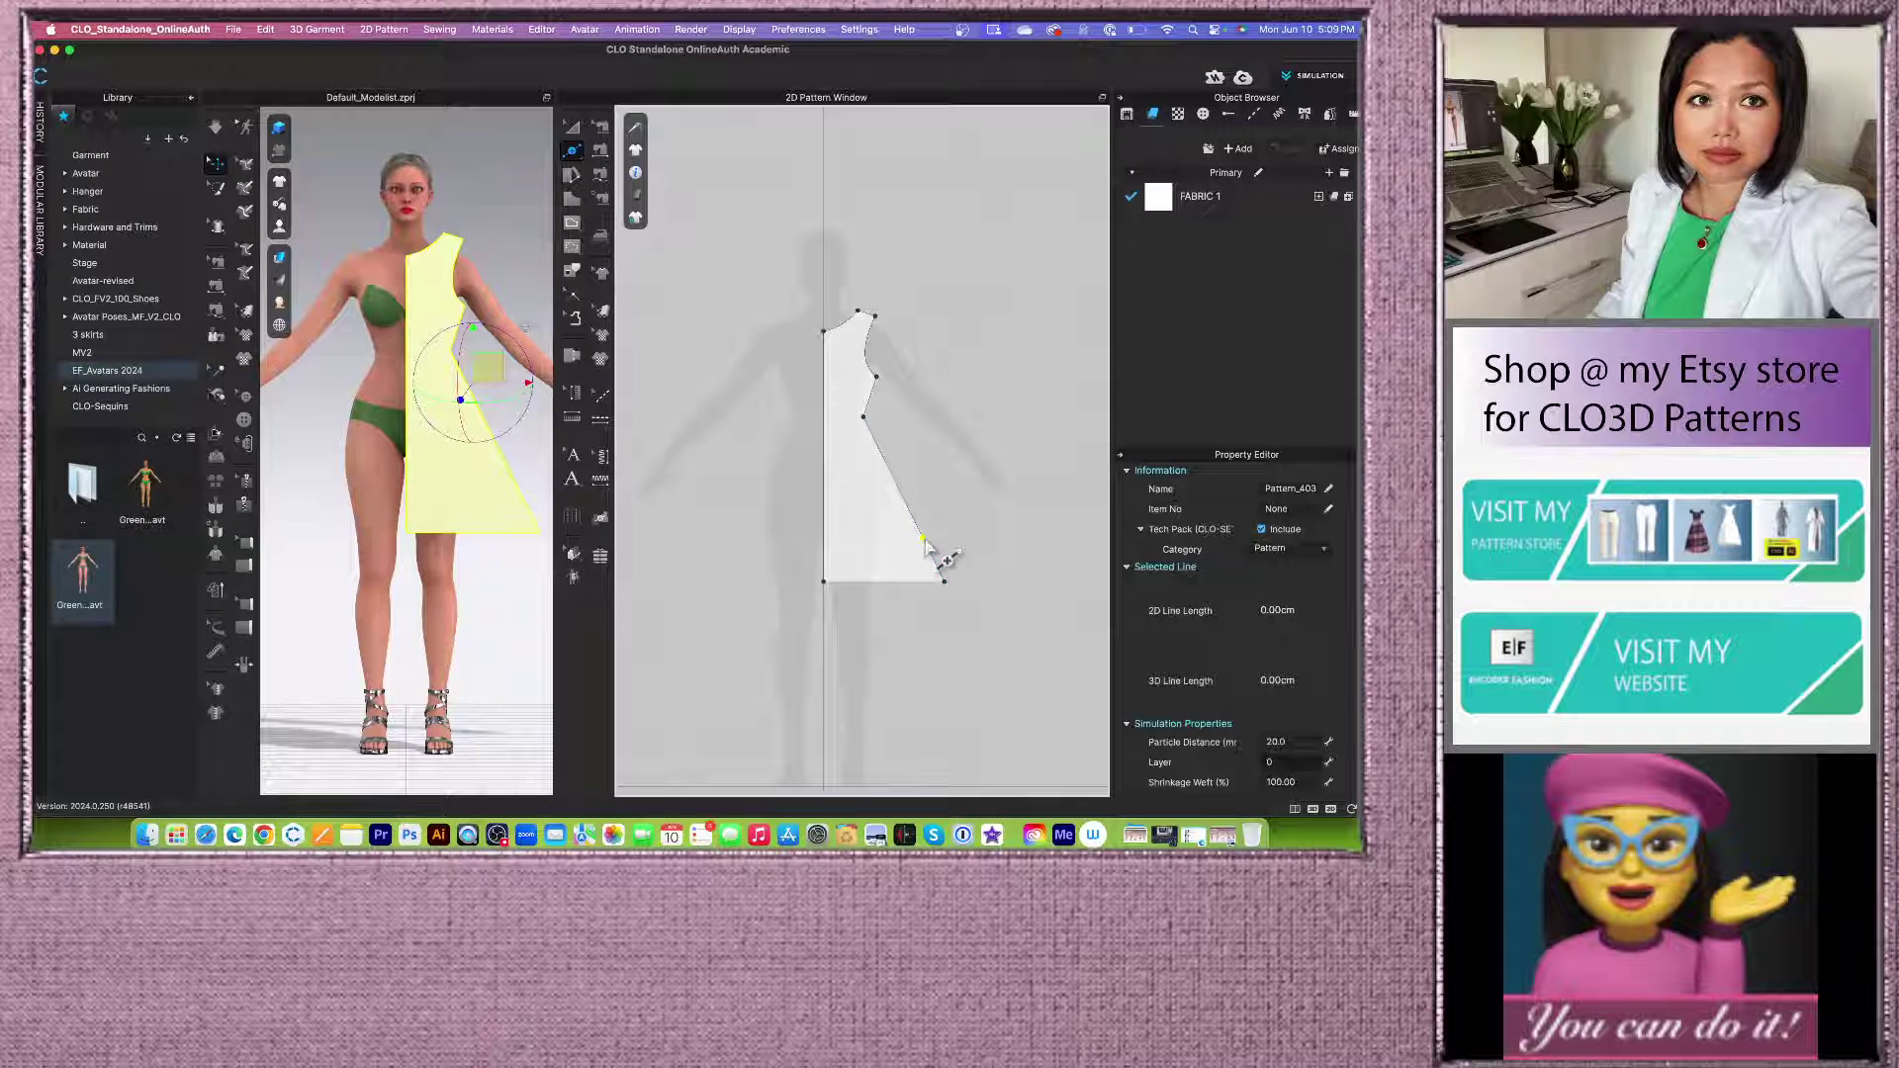
click(885, 582)
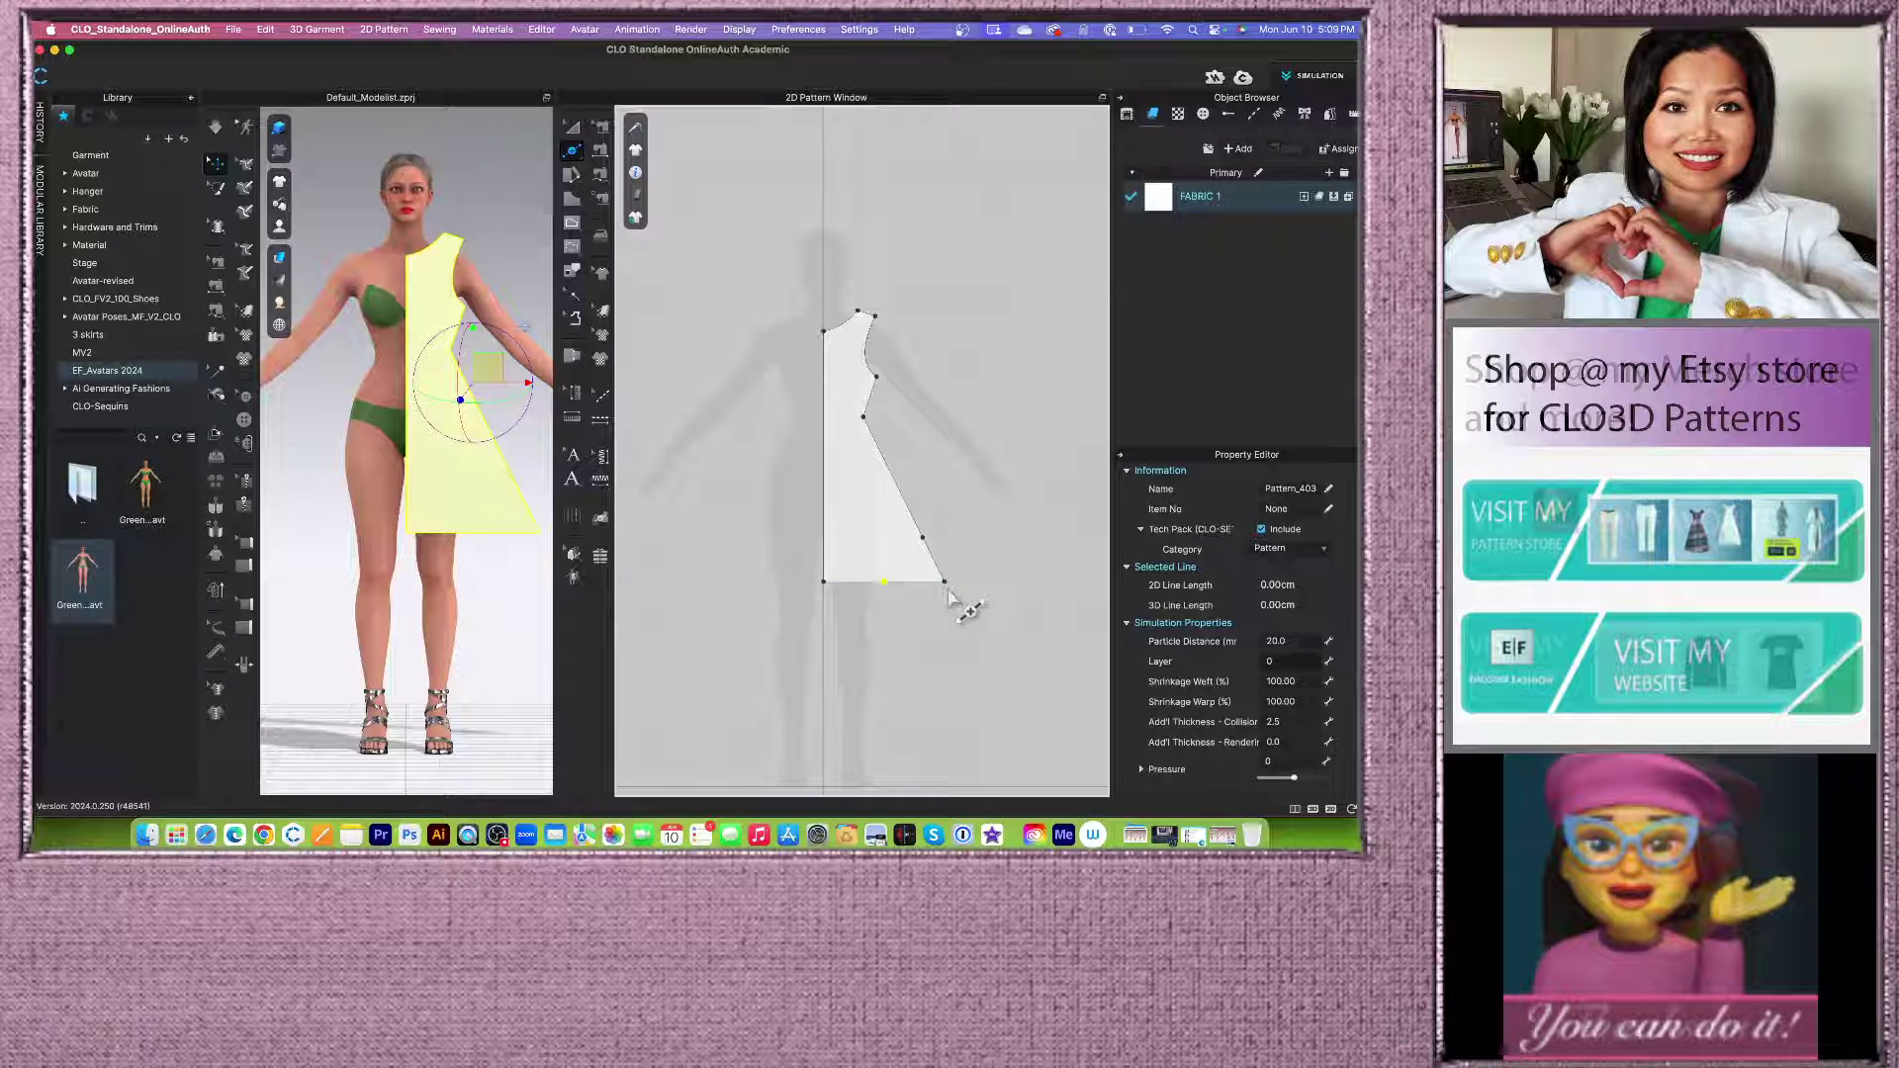
Step: Delete the outer hem corner point with Edit Pattern so a diagonal edge joins the two added points
click(573, 152)
click(661, 151)
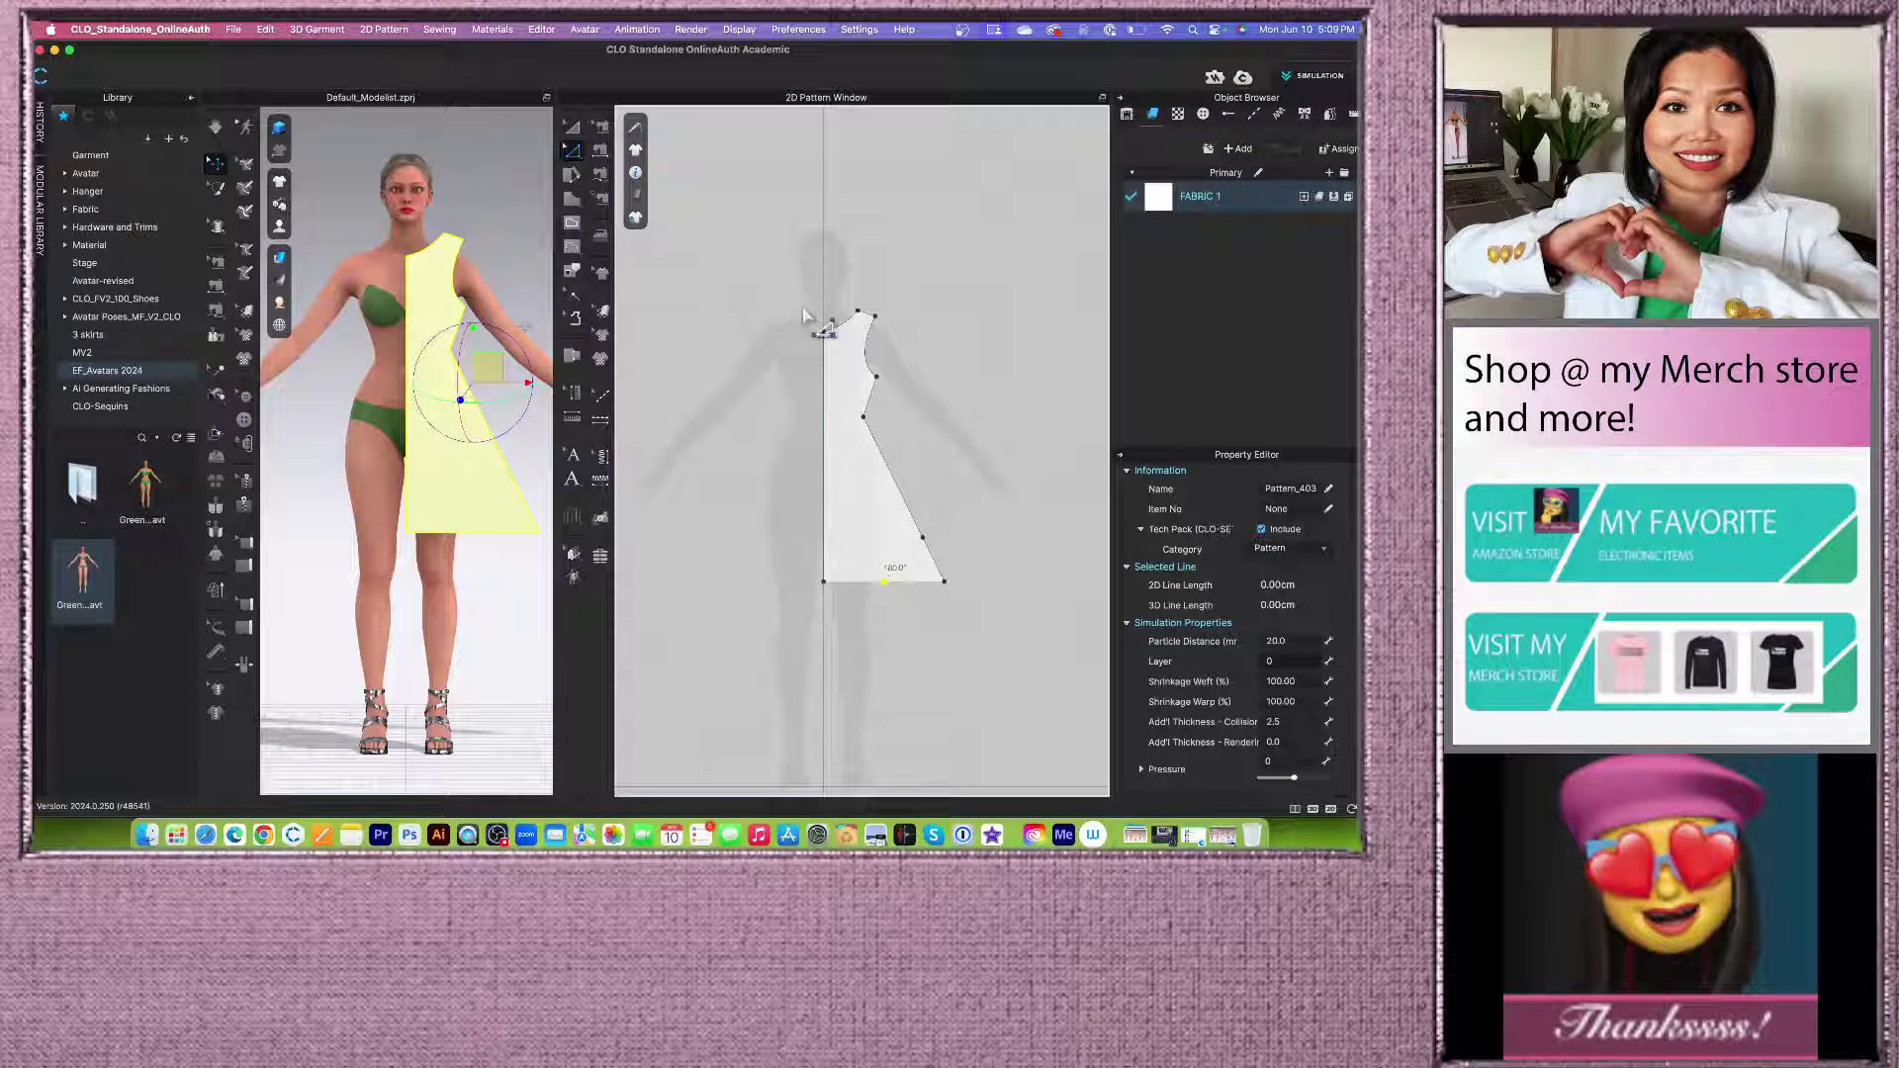
click(955, 595)
Step: Inspect the half-dress outline against the avatar silhouette at the shoulder, armhole, waist and hem
scroll(789, 572, down, 4)
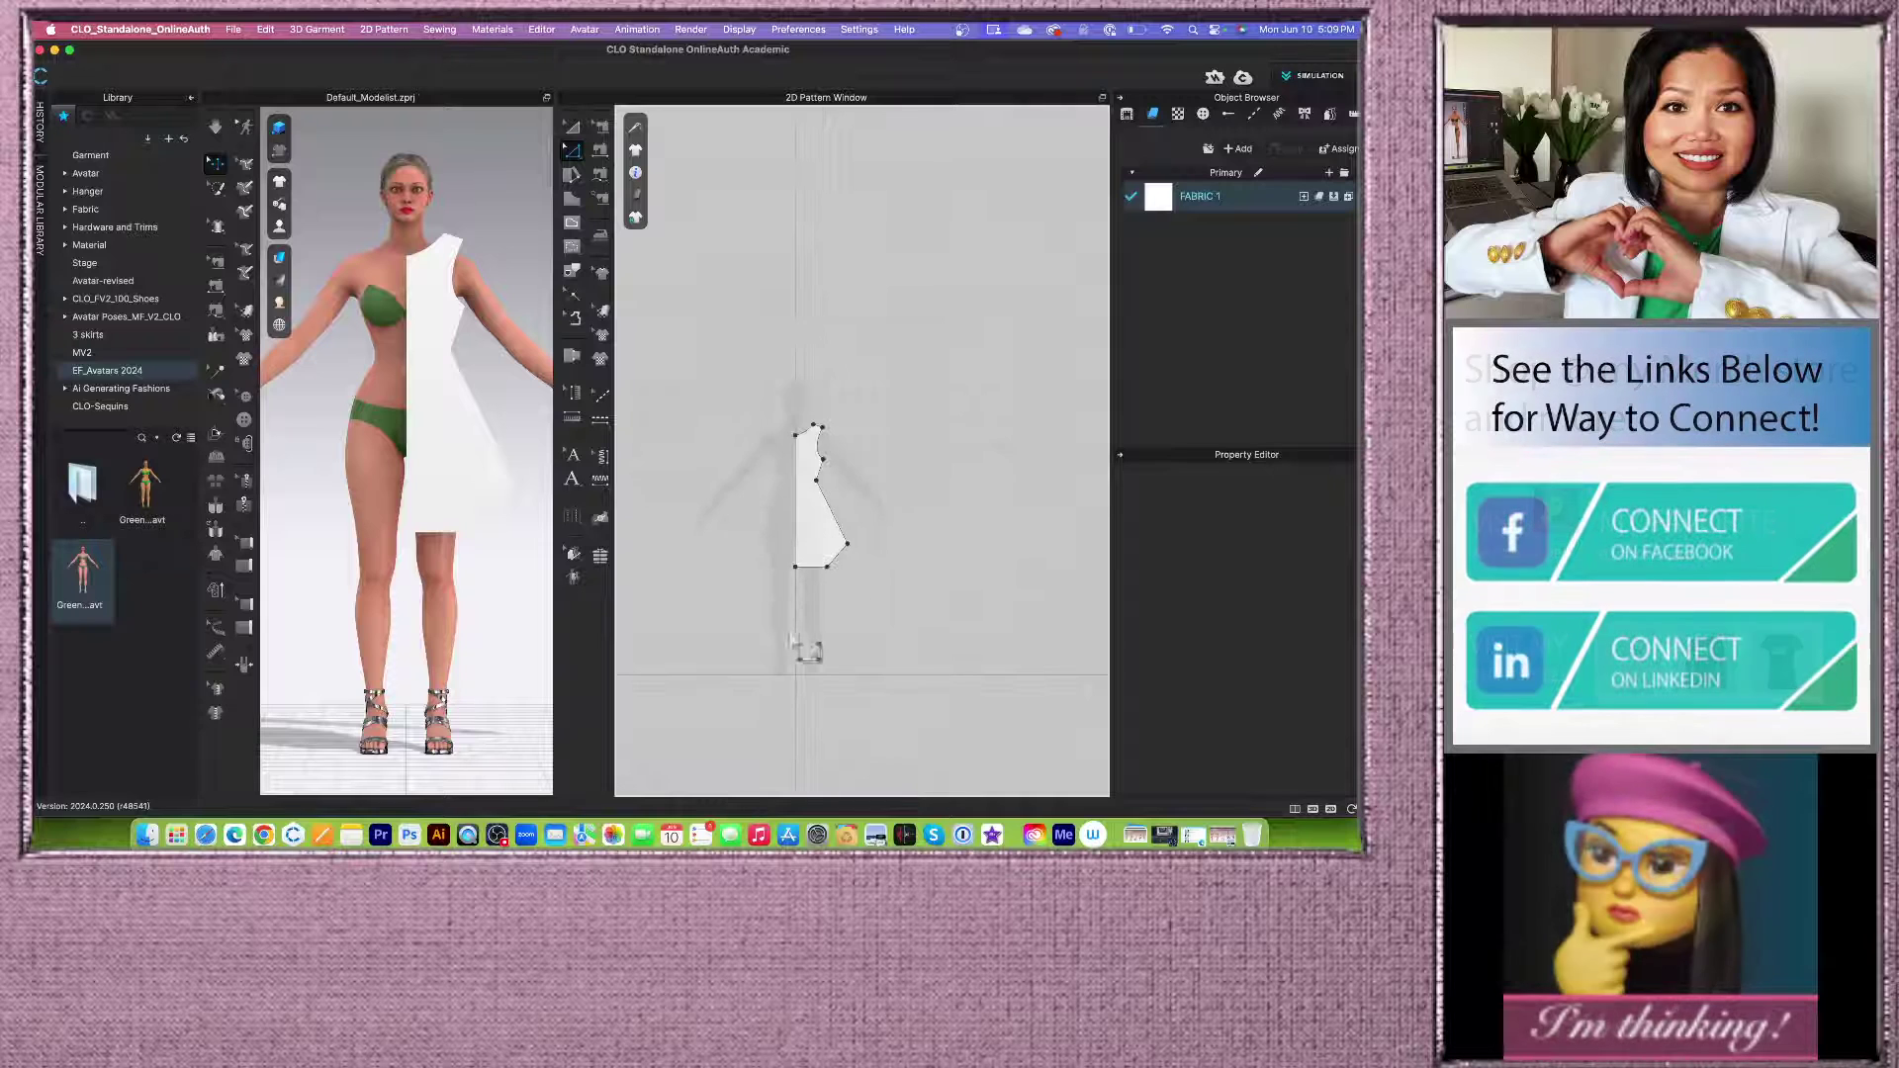
scroll(857, 509, up, 6)
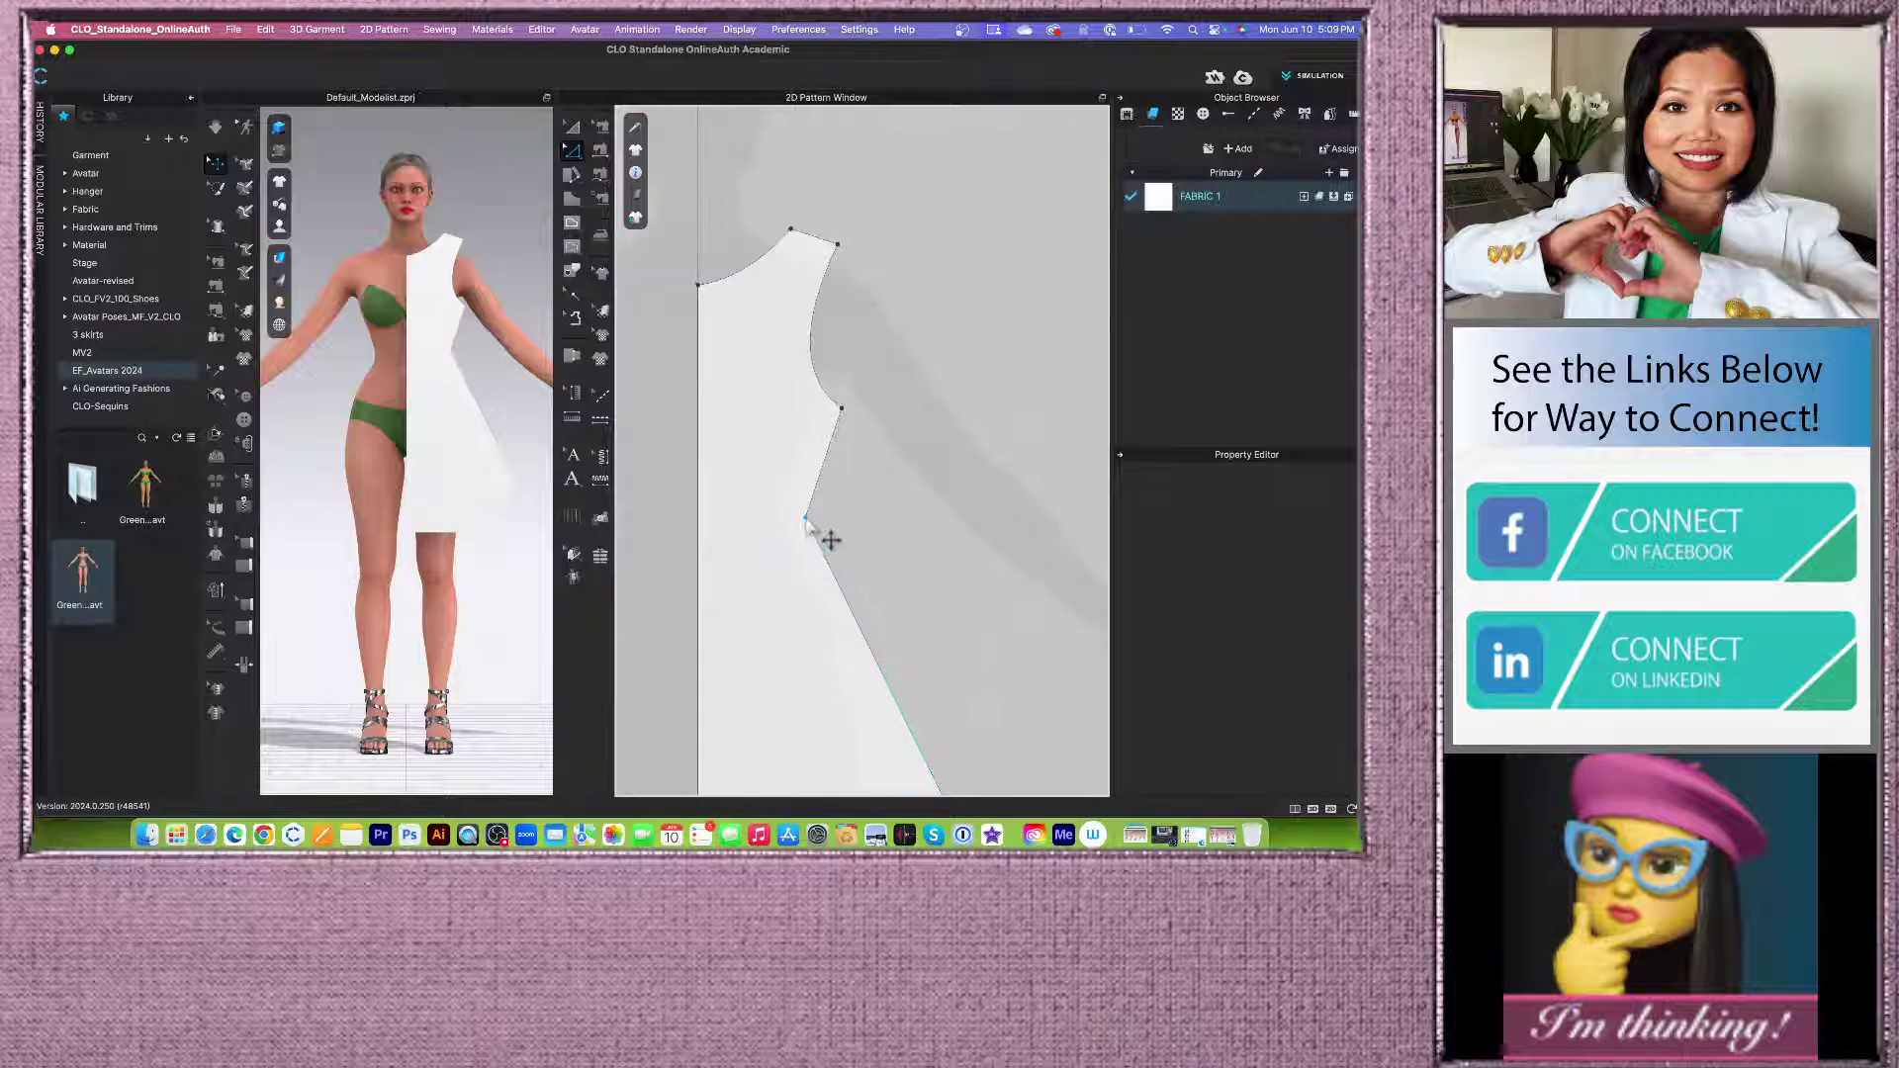
scroll(782, 392, down, 1)
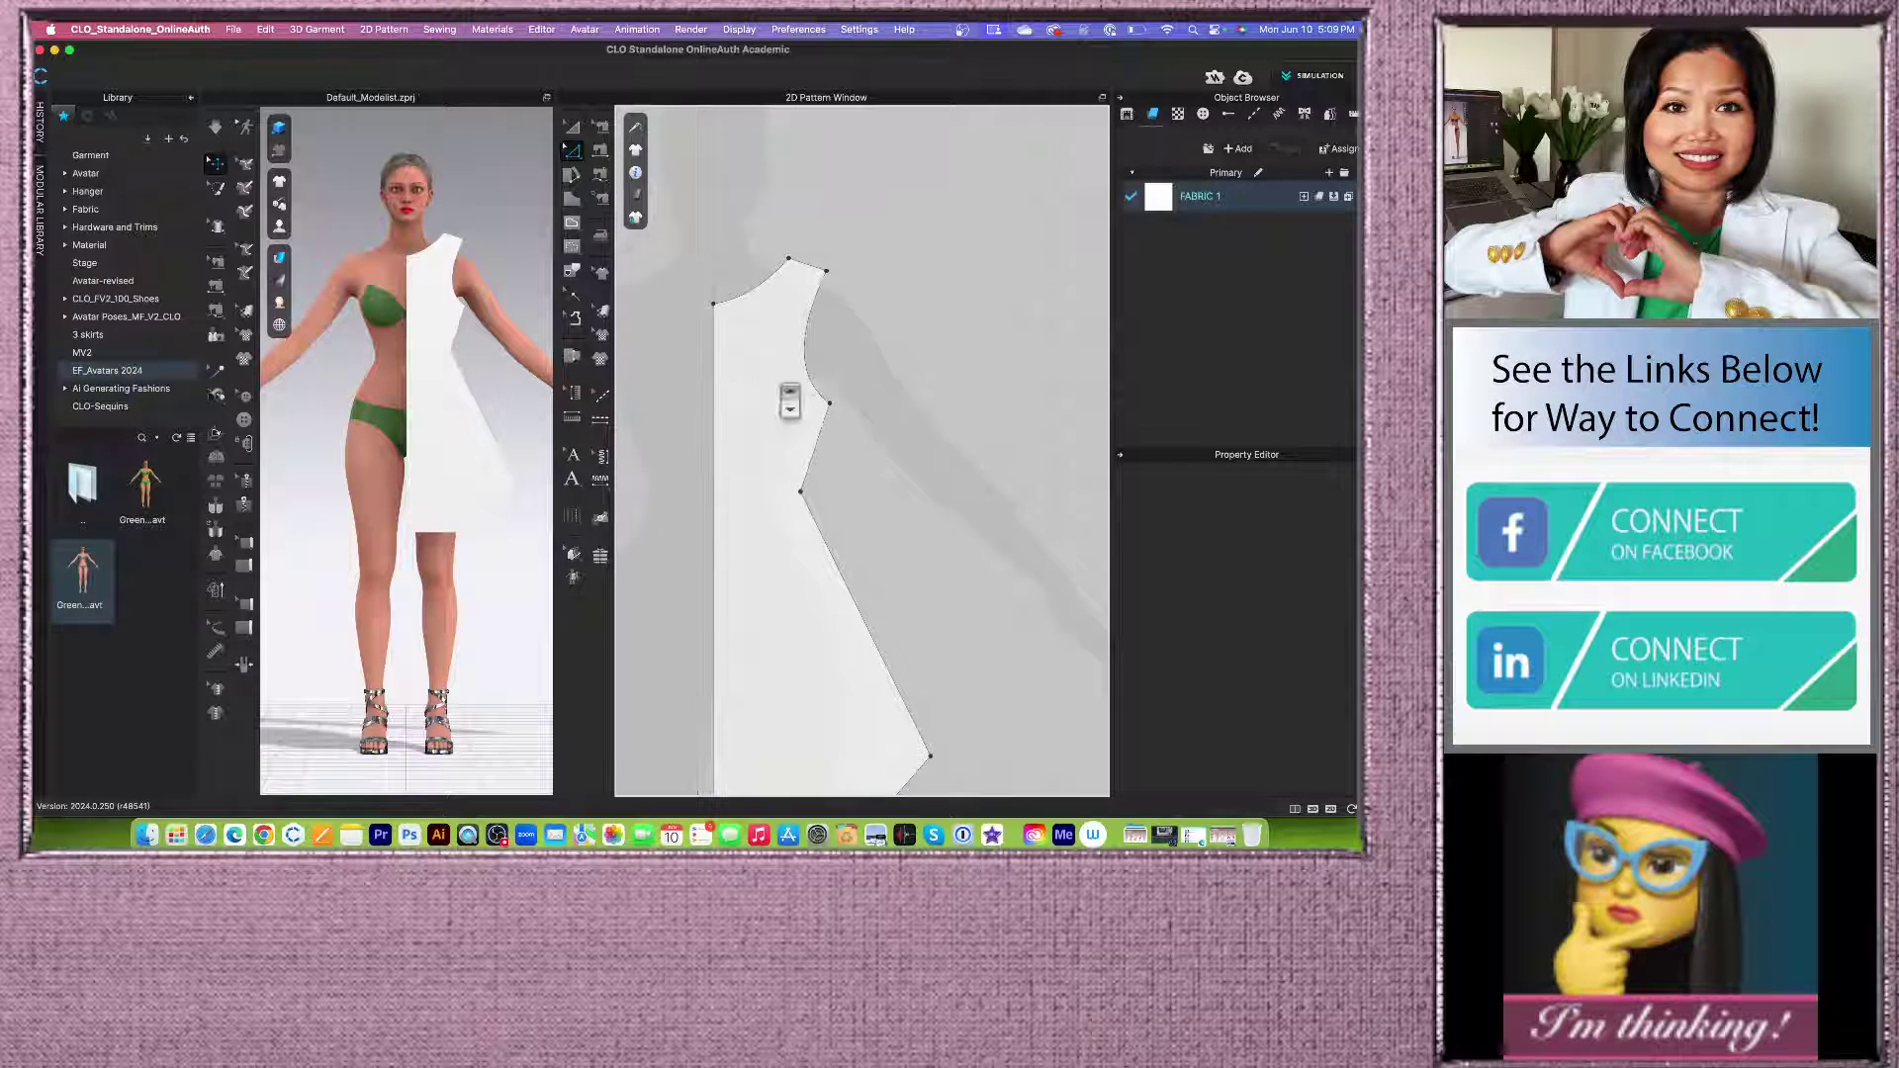
scroll(850, 406, down, 4)
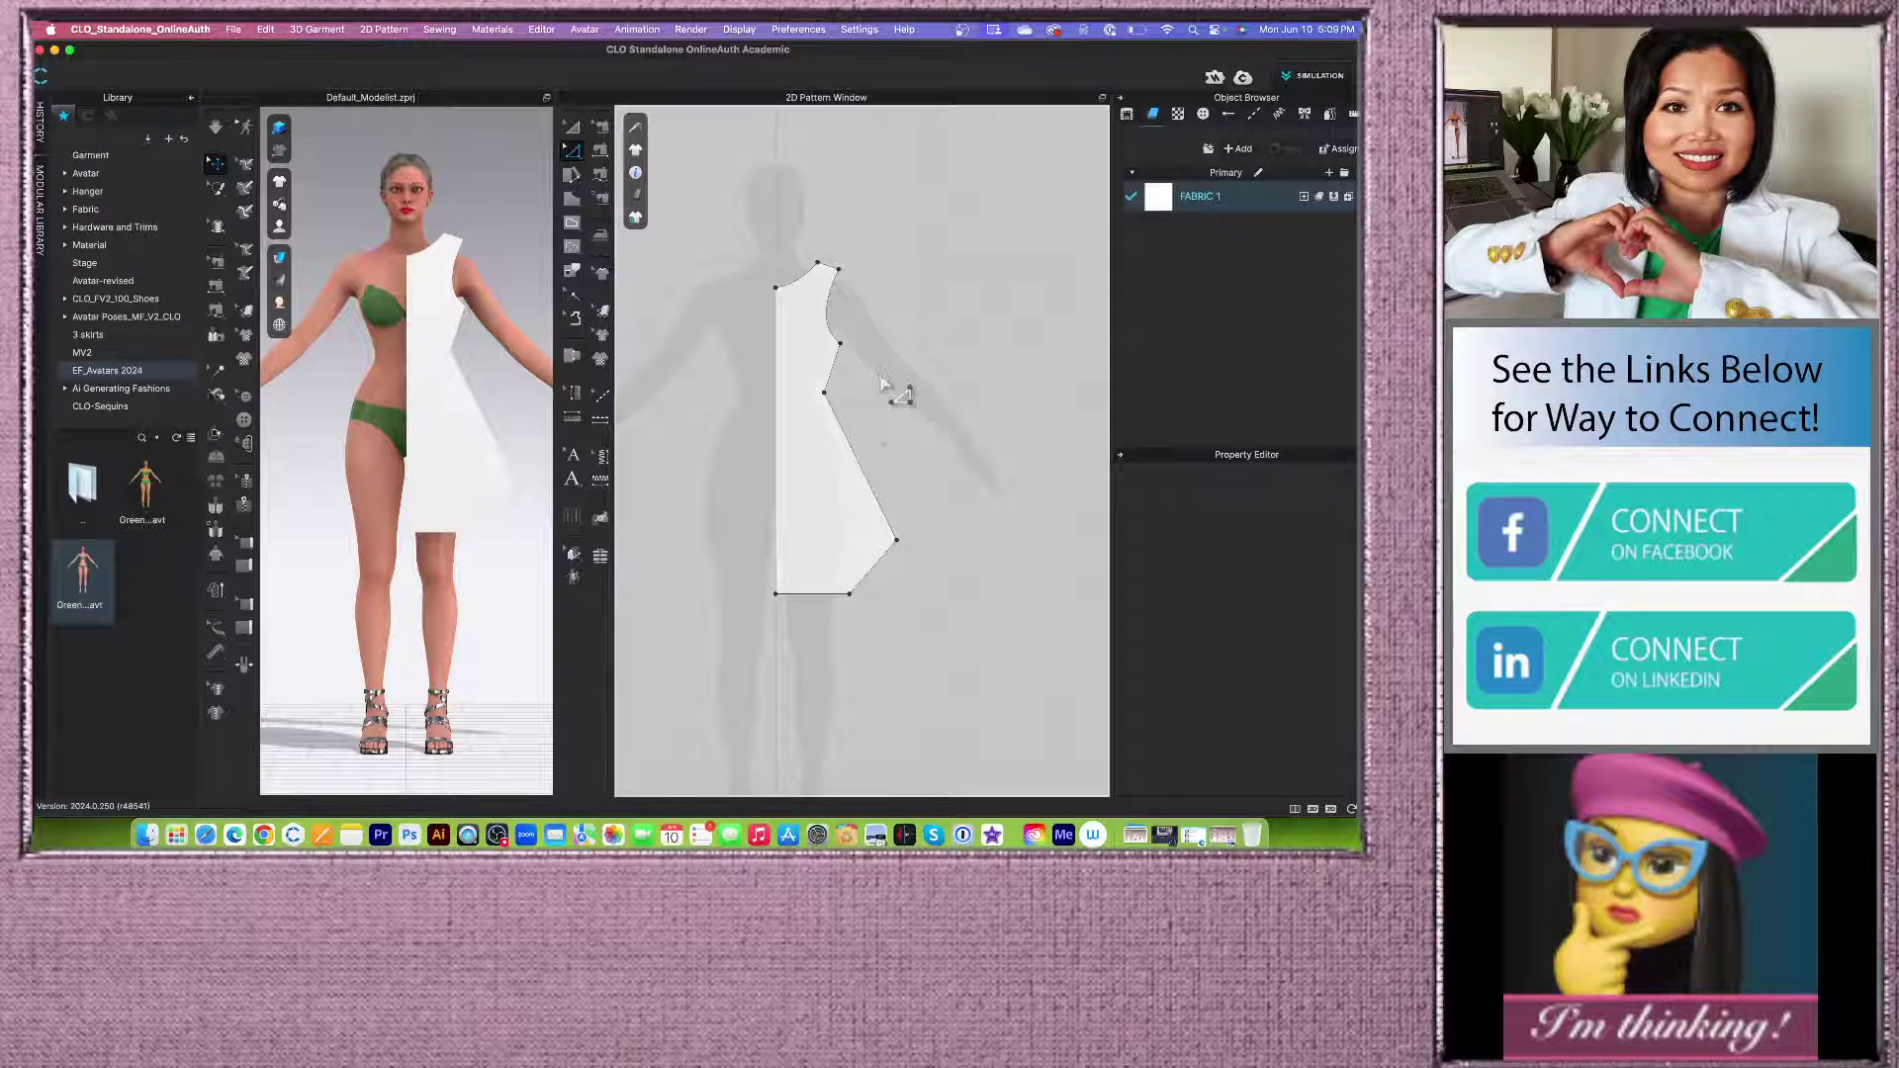
scroll(842, 267, up, 2)
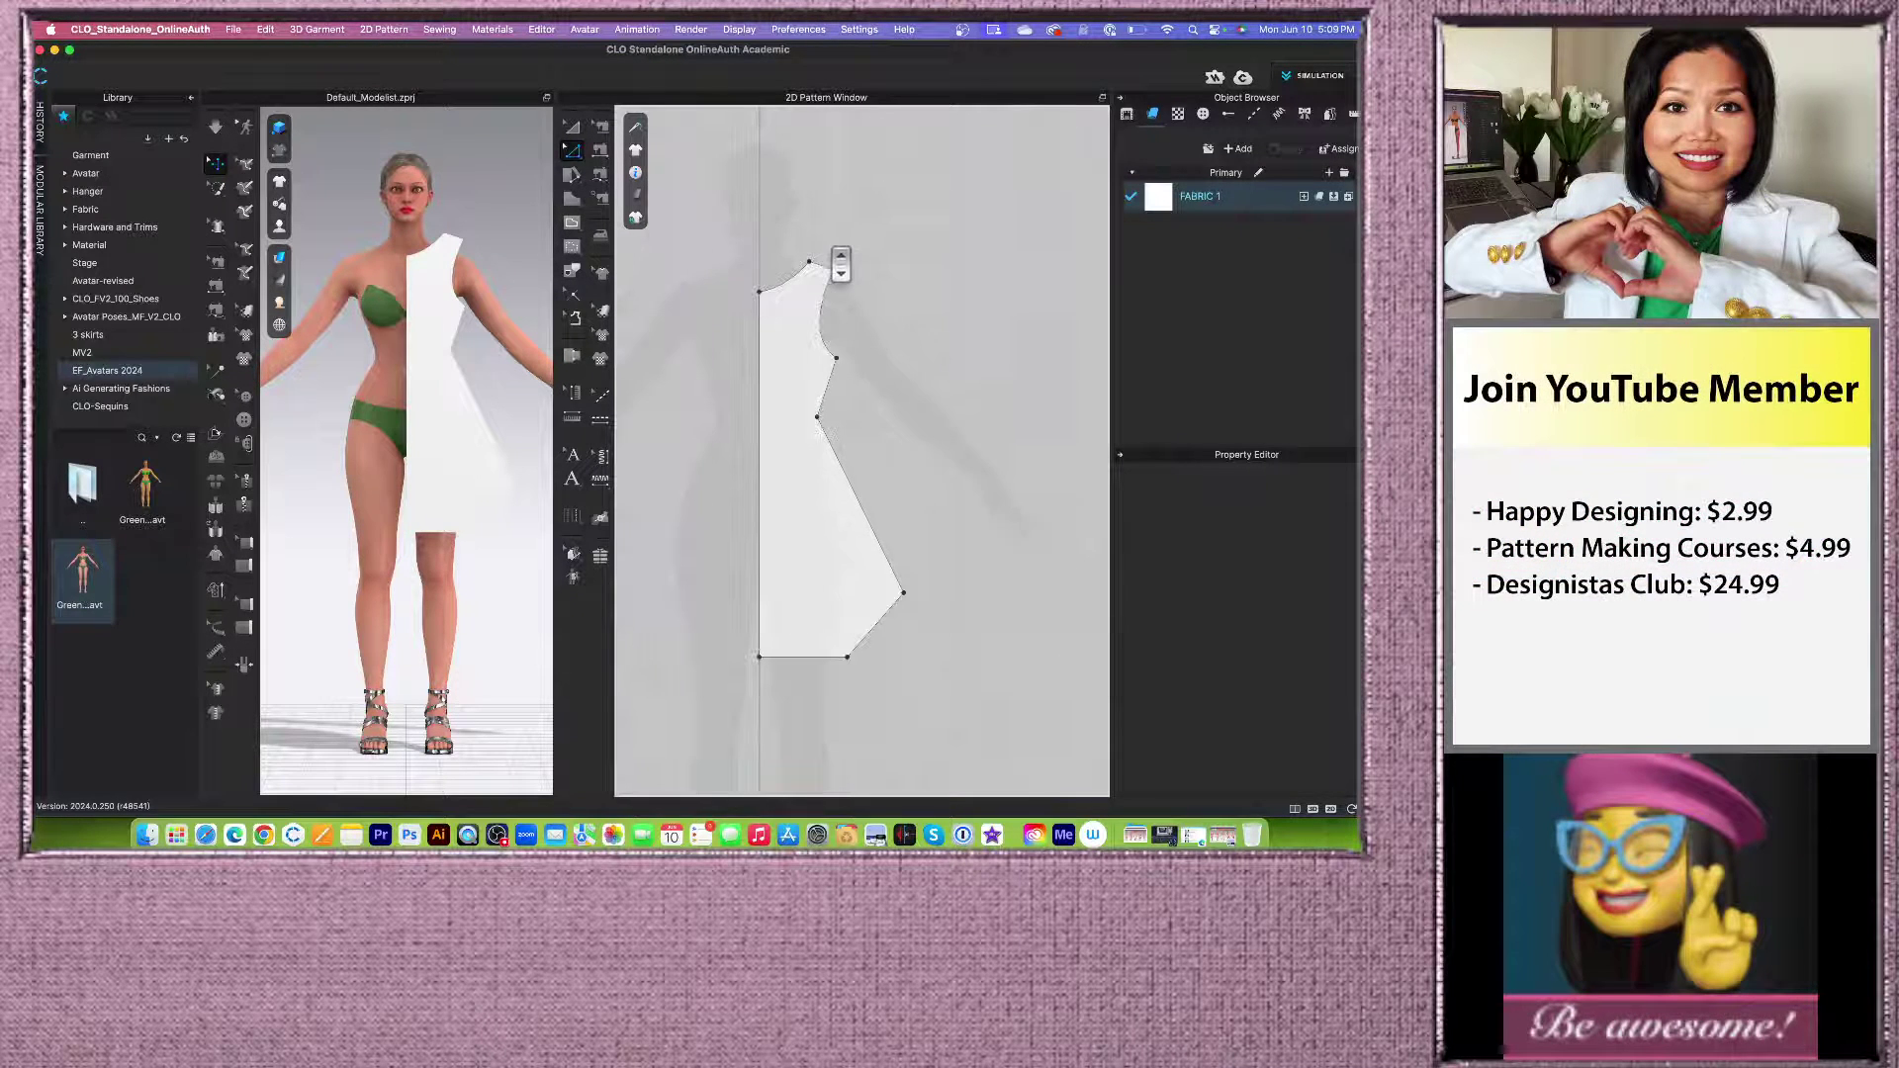
scroll(841, 265, up, 2)
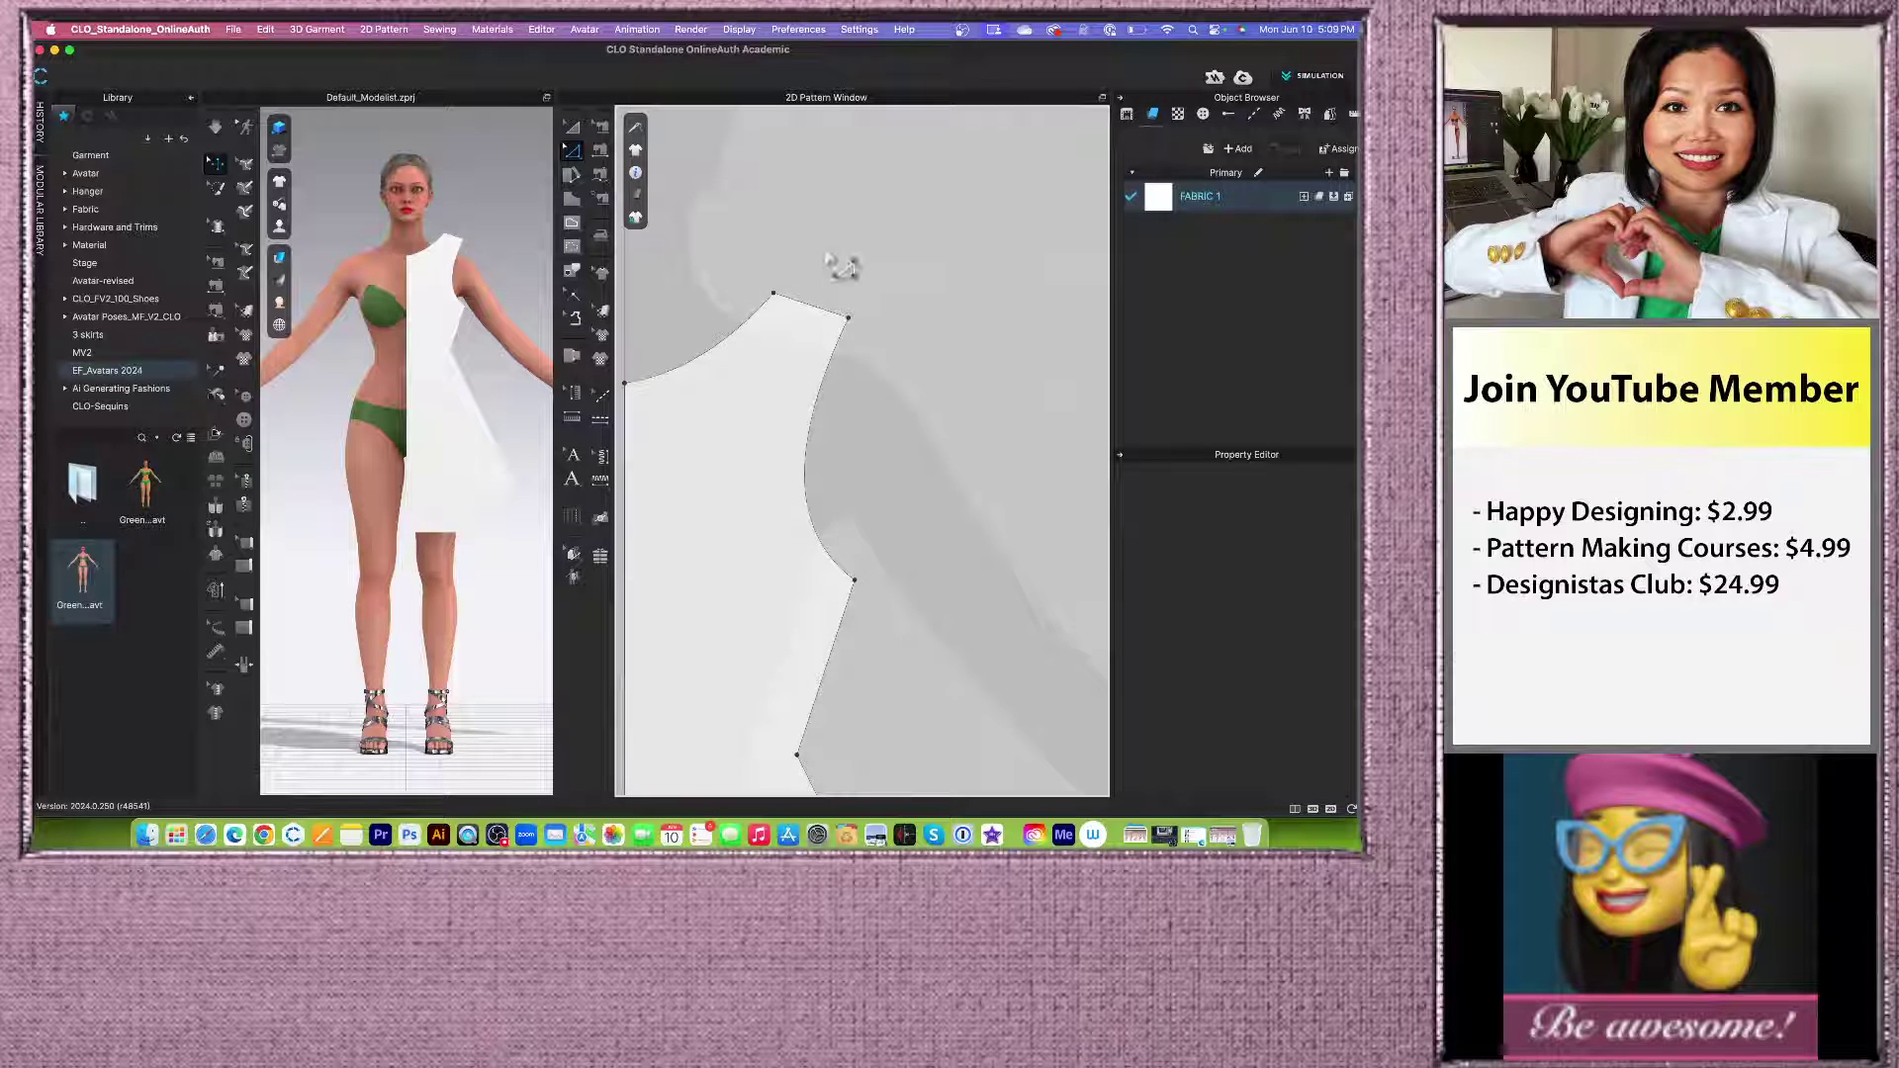
scroll(836, 264, down, 2)
scroll(833, 263, down, 2)
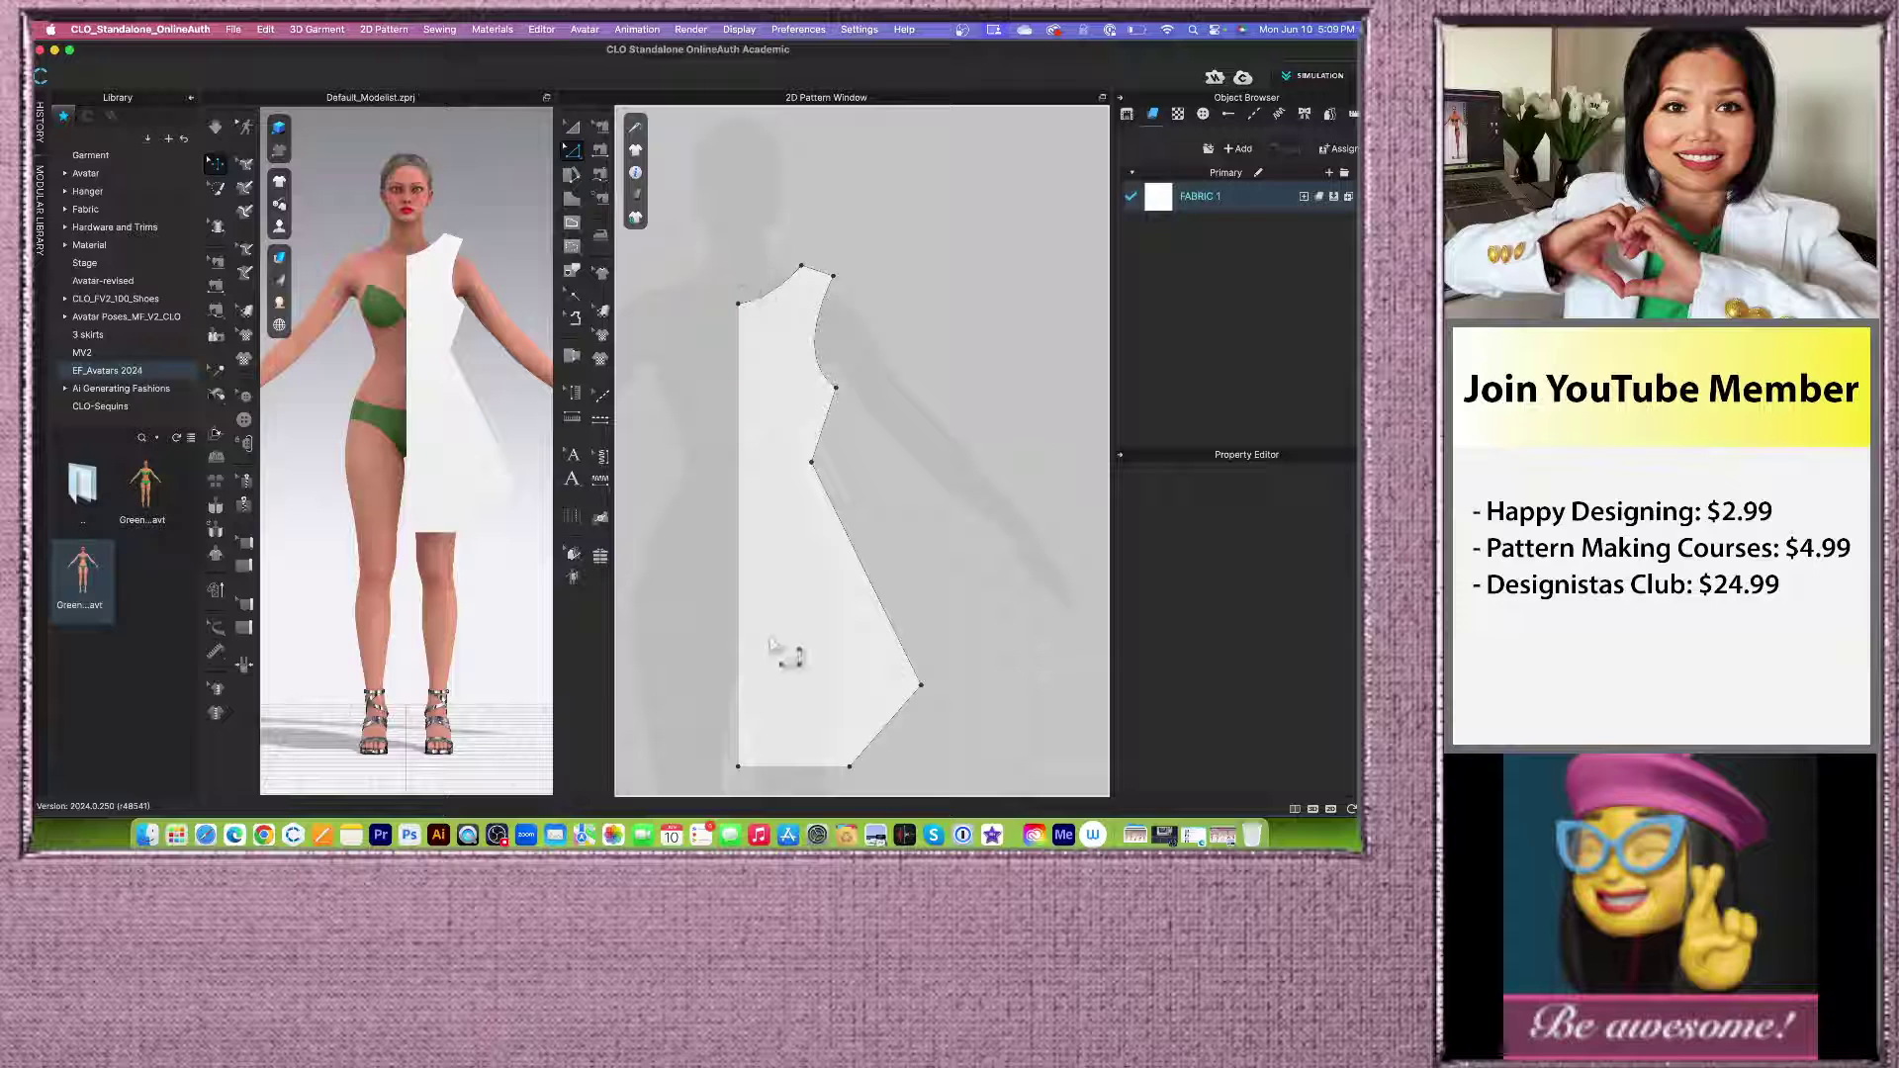
Step: Round the waist corner of the half-dress side seam into a soft curve with Smooth Curve
scroll(821, 704, down, 1)
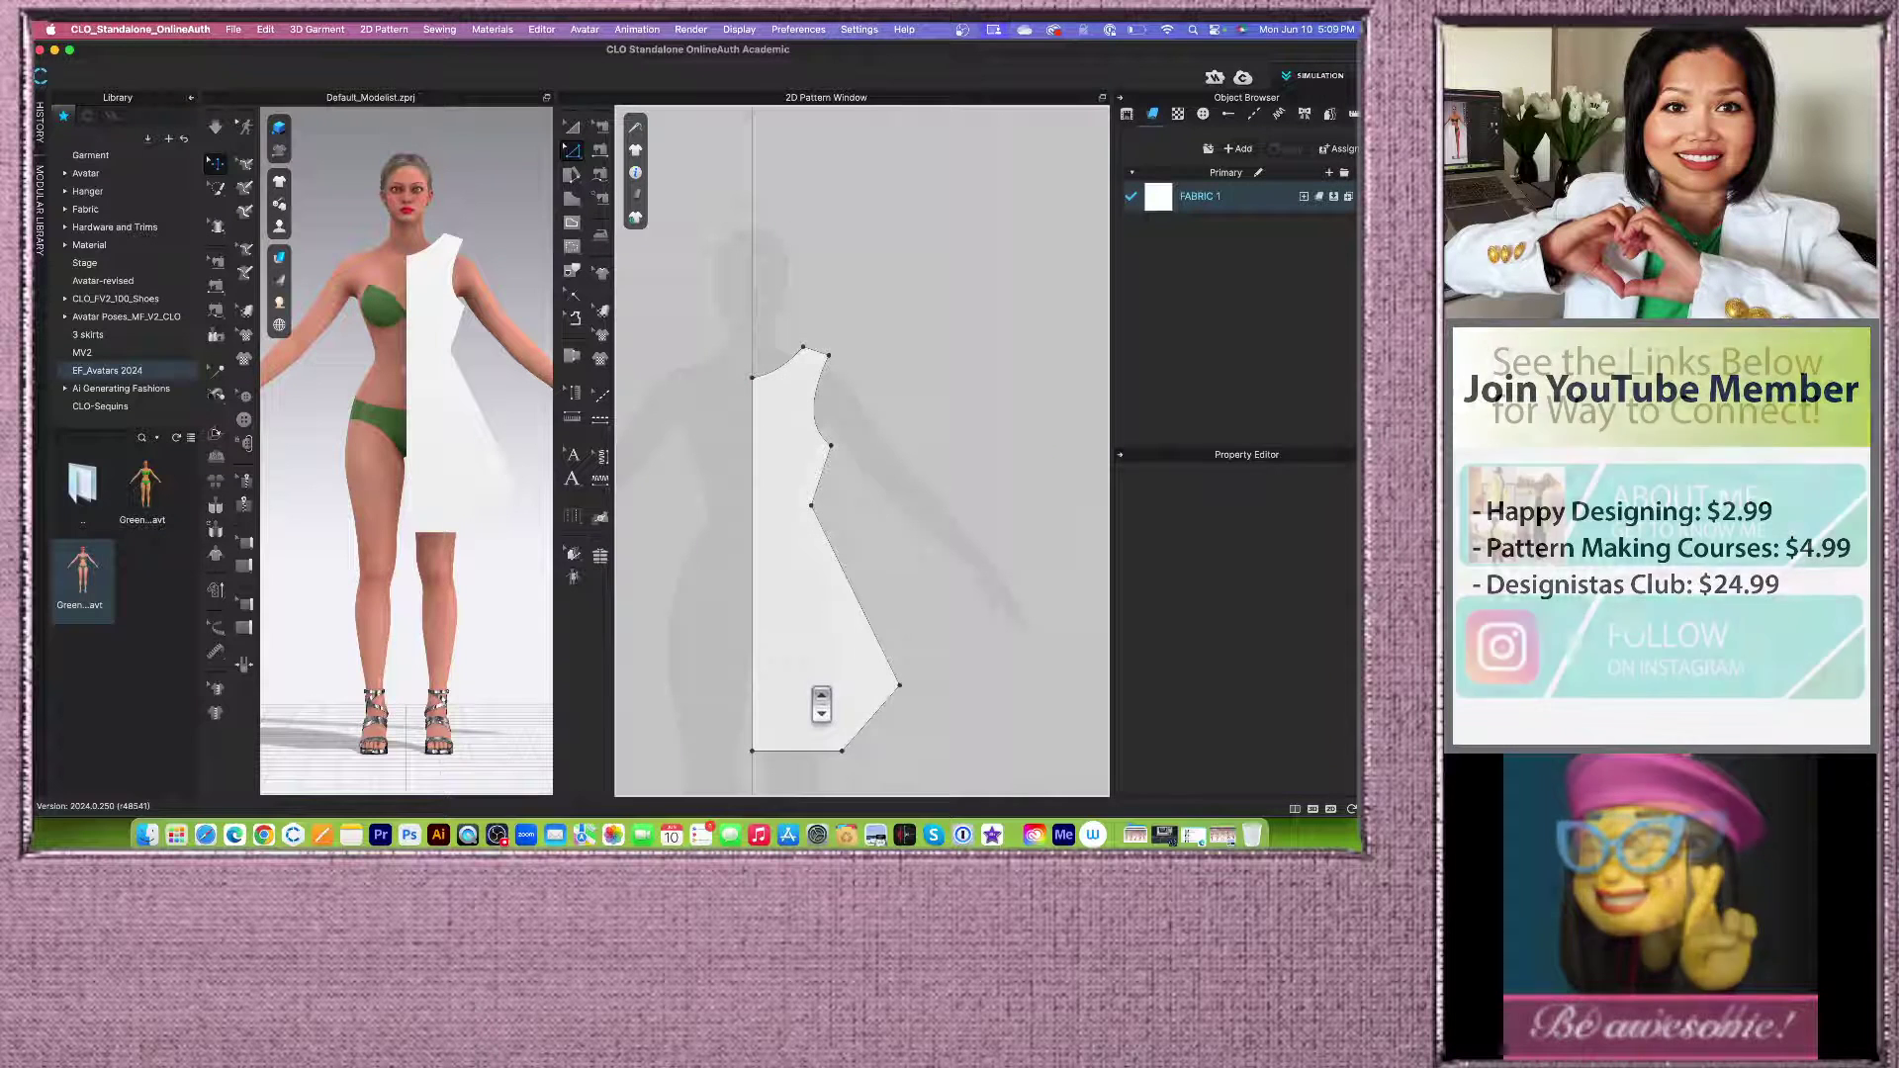
click(576, 155)
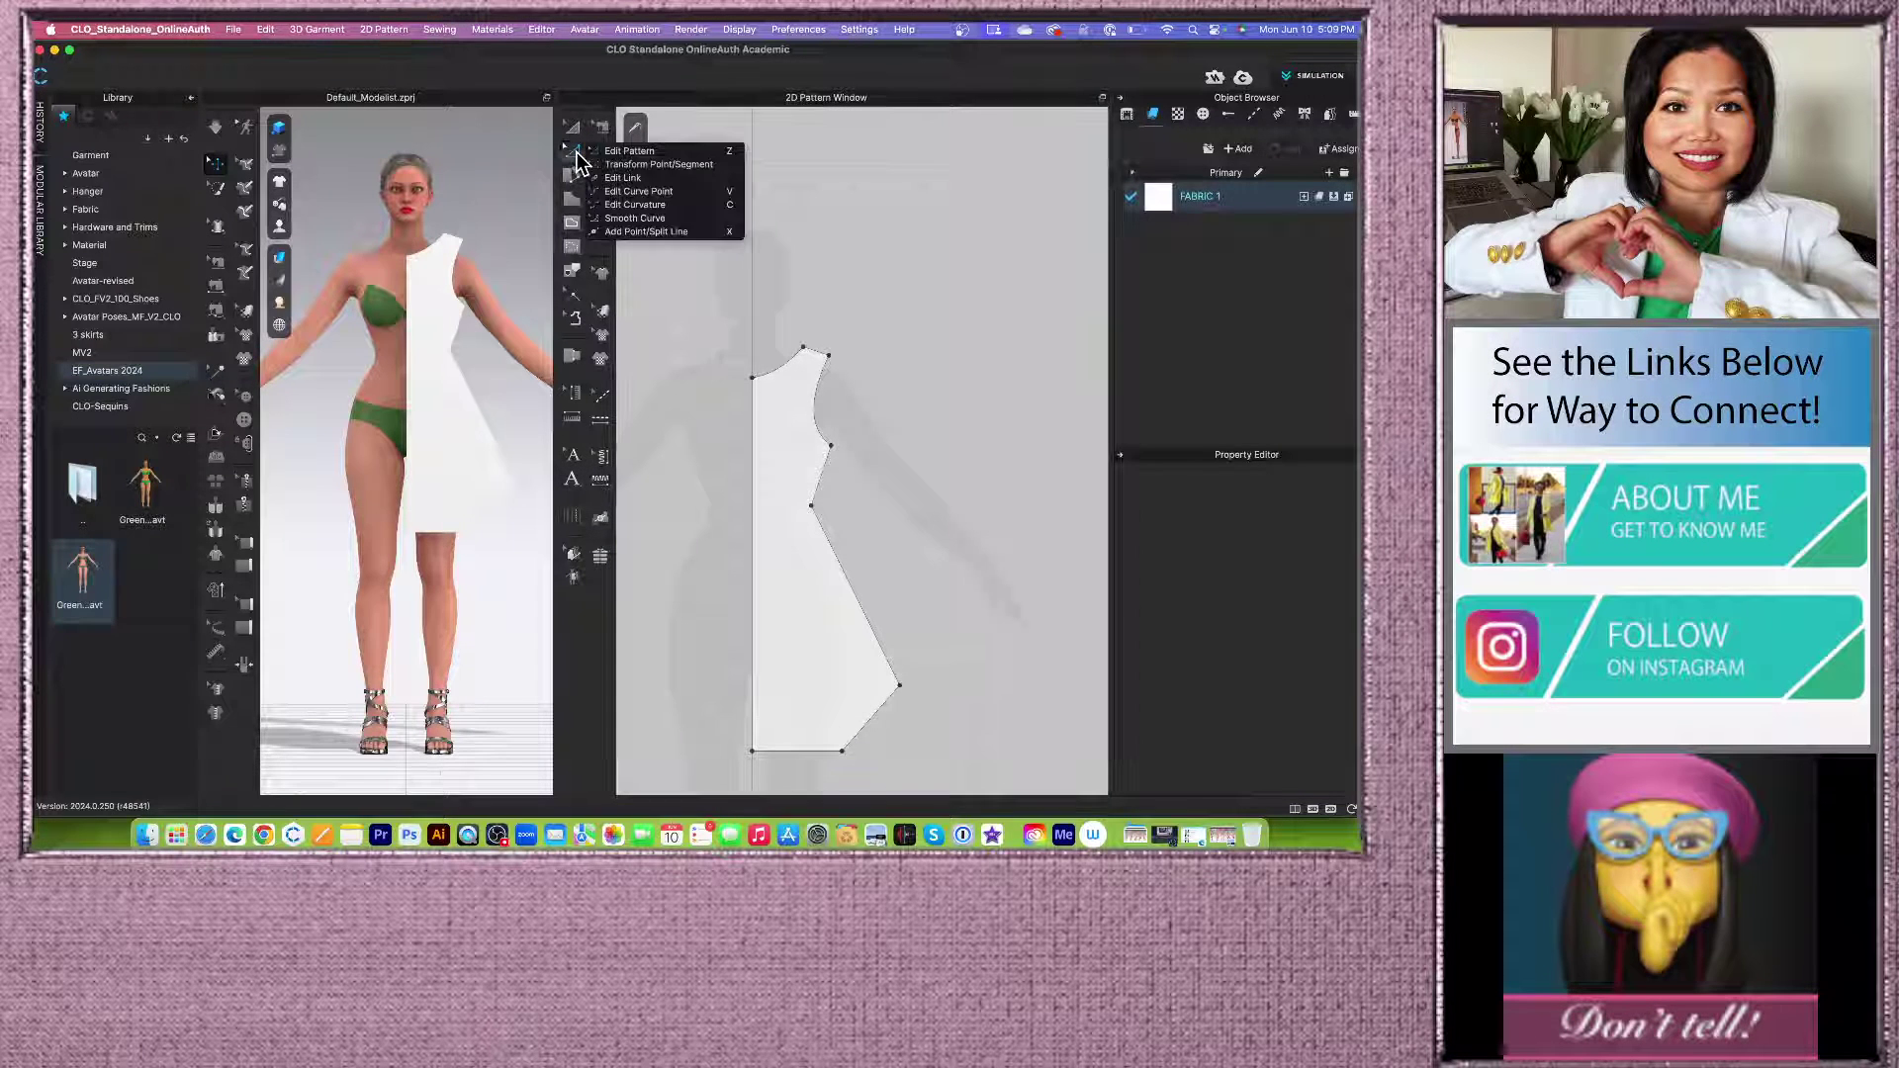
click(652, 204)
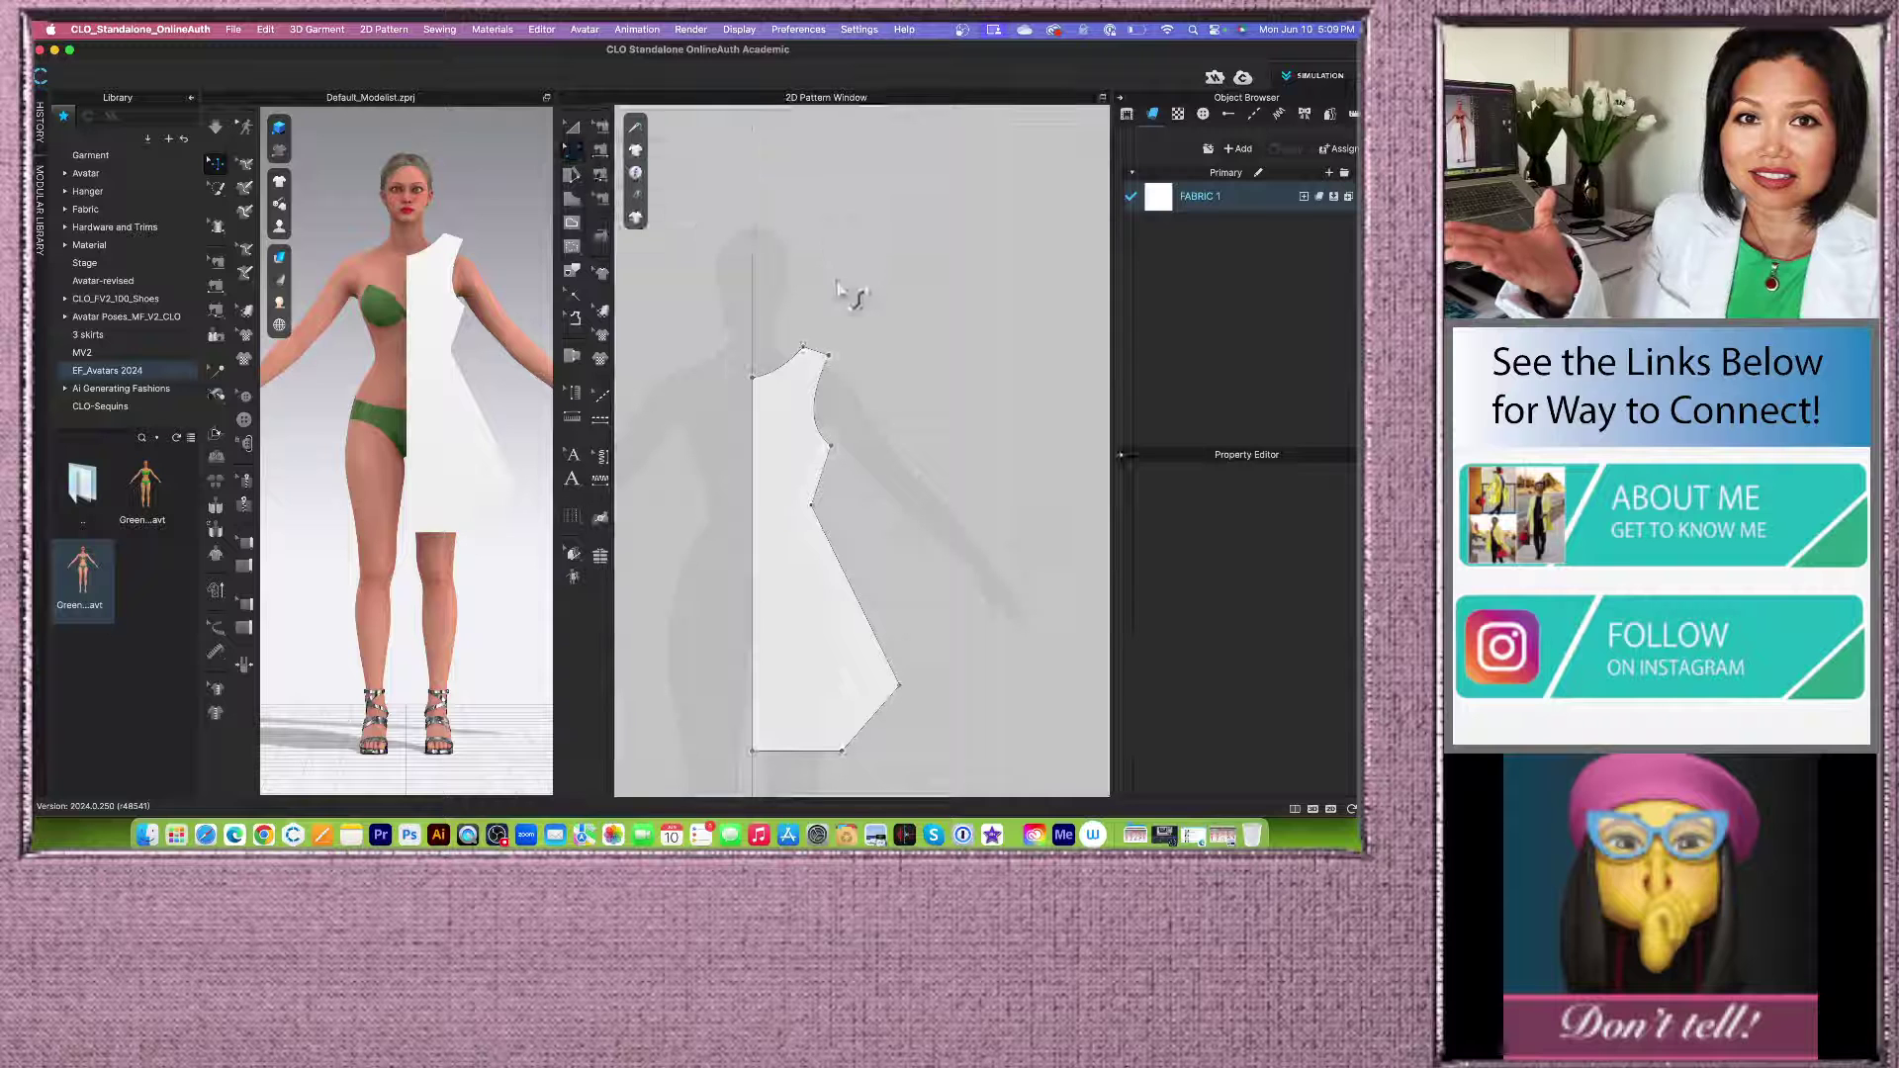
click(578, 151)
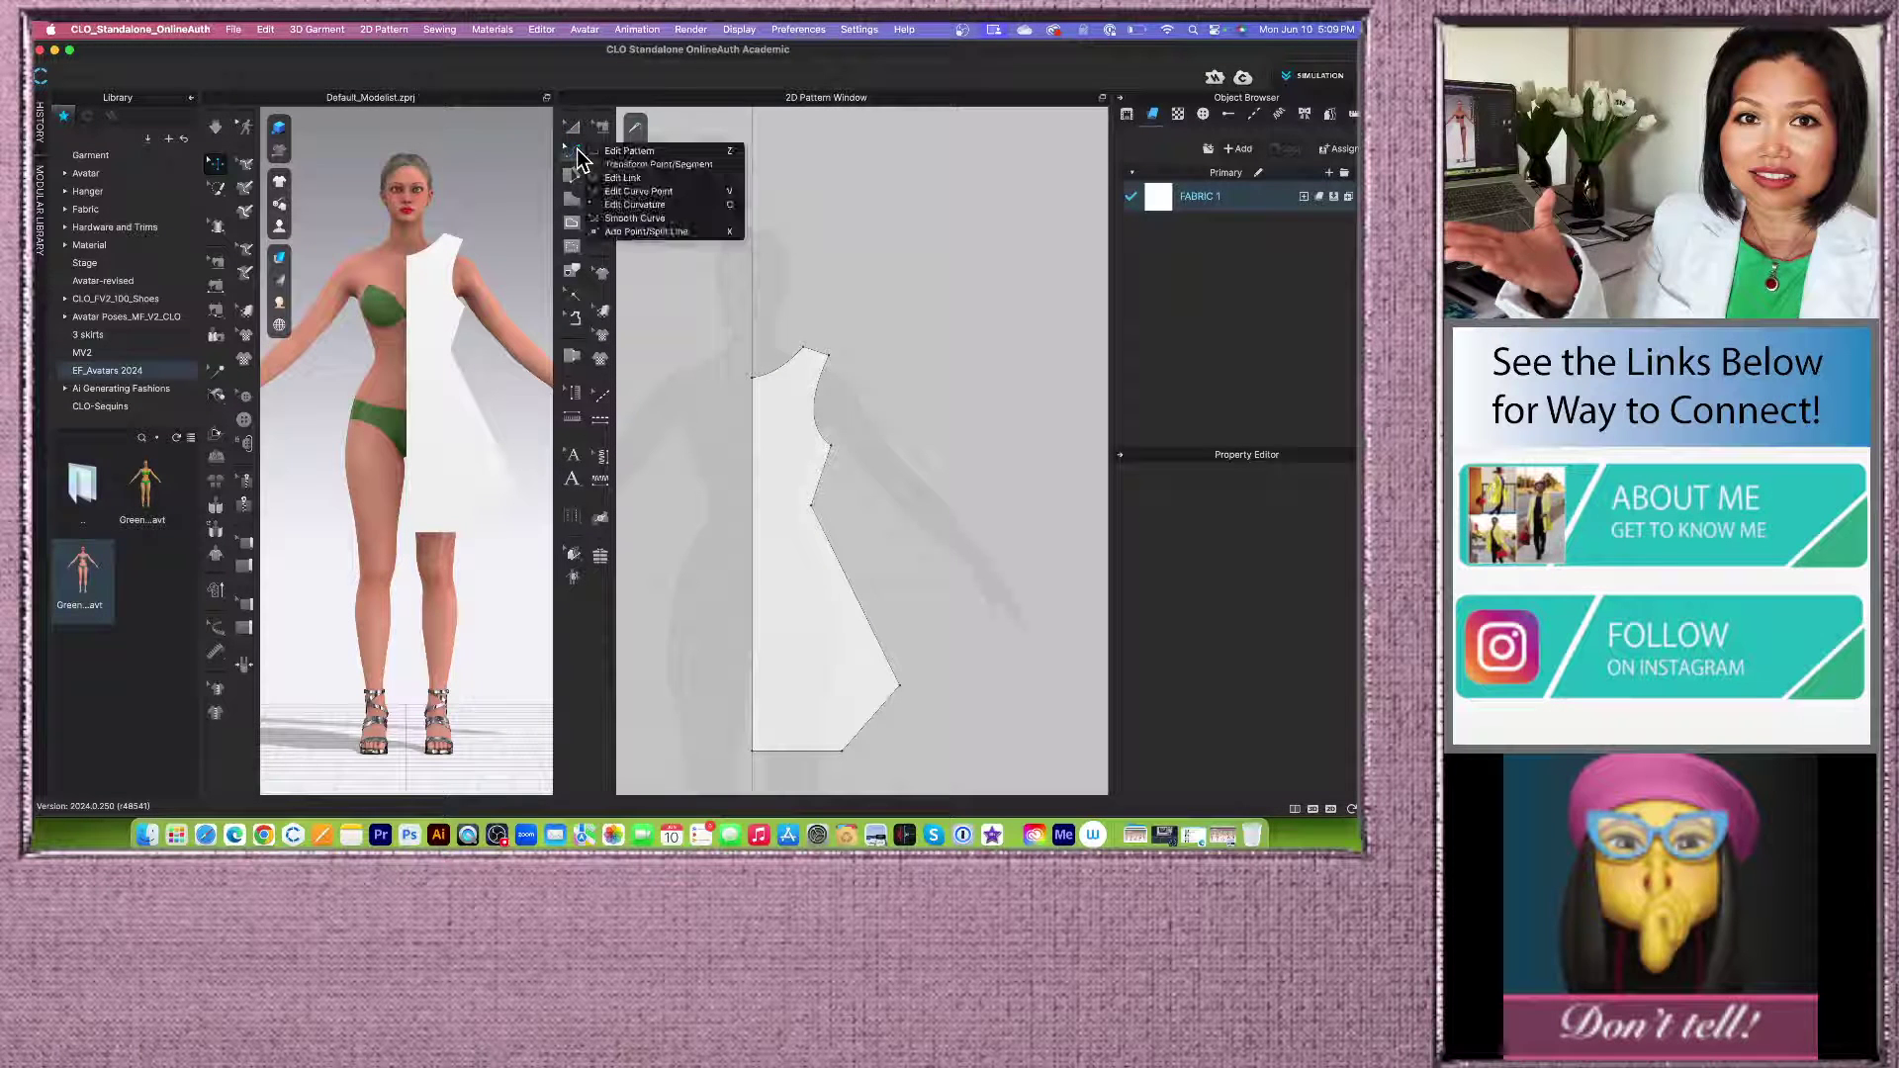
click(660, 217)
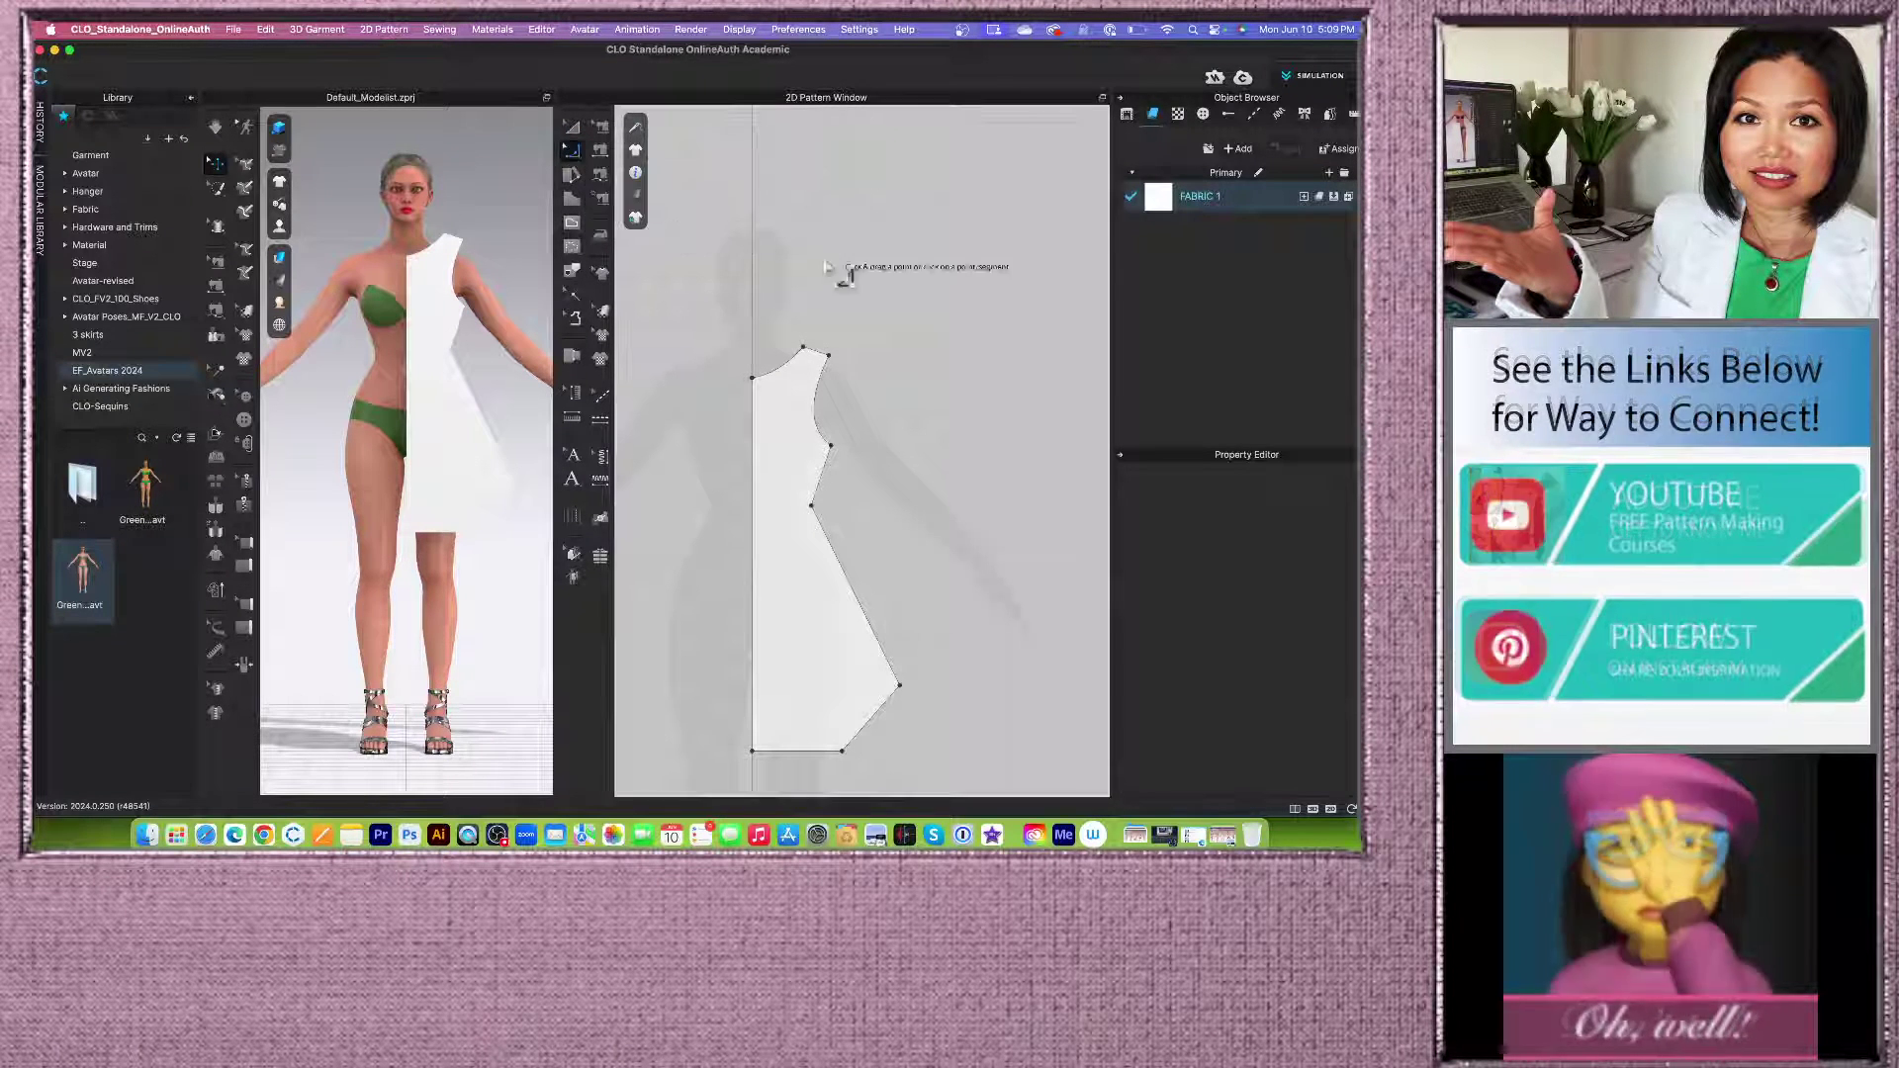
drag(811, 506, 959, 425)
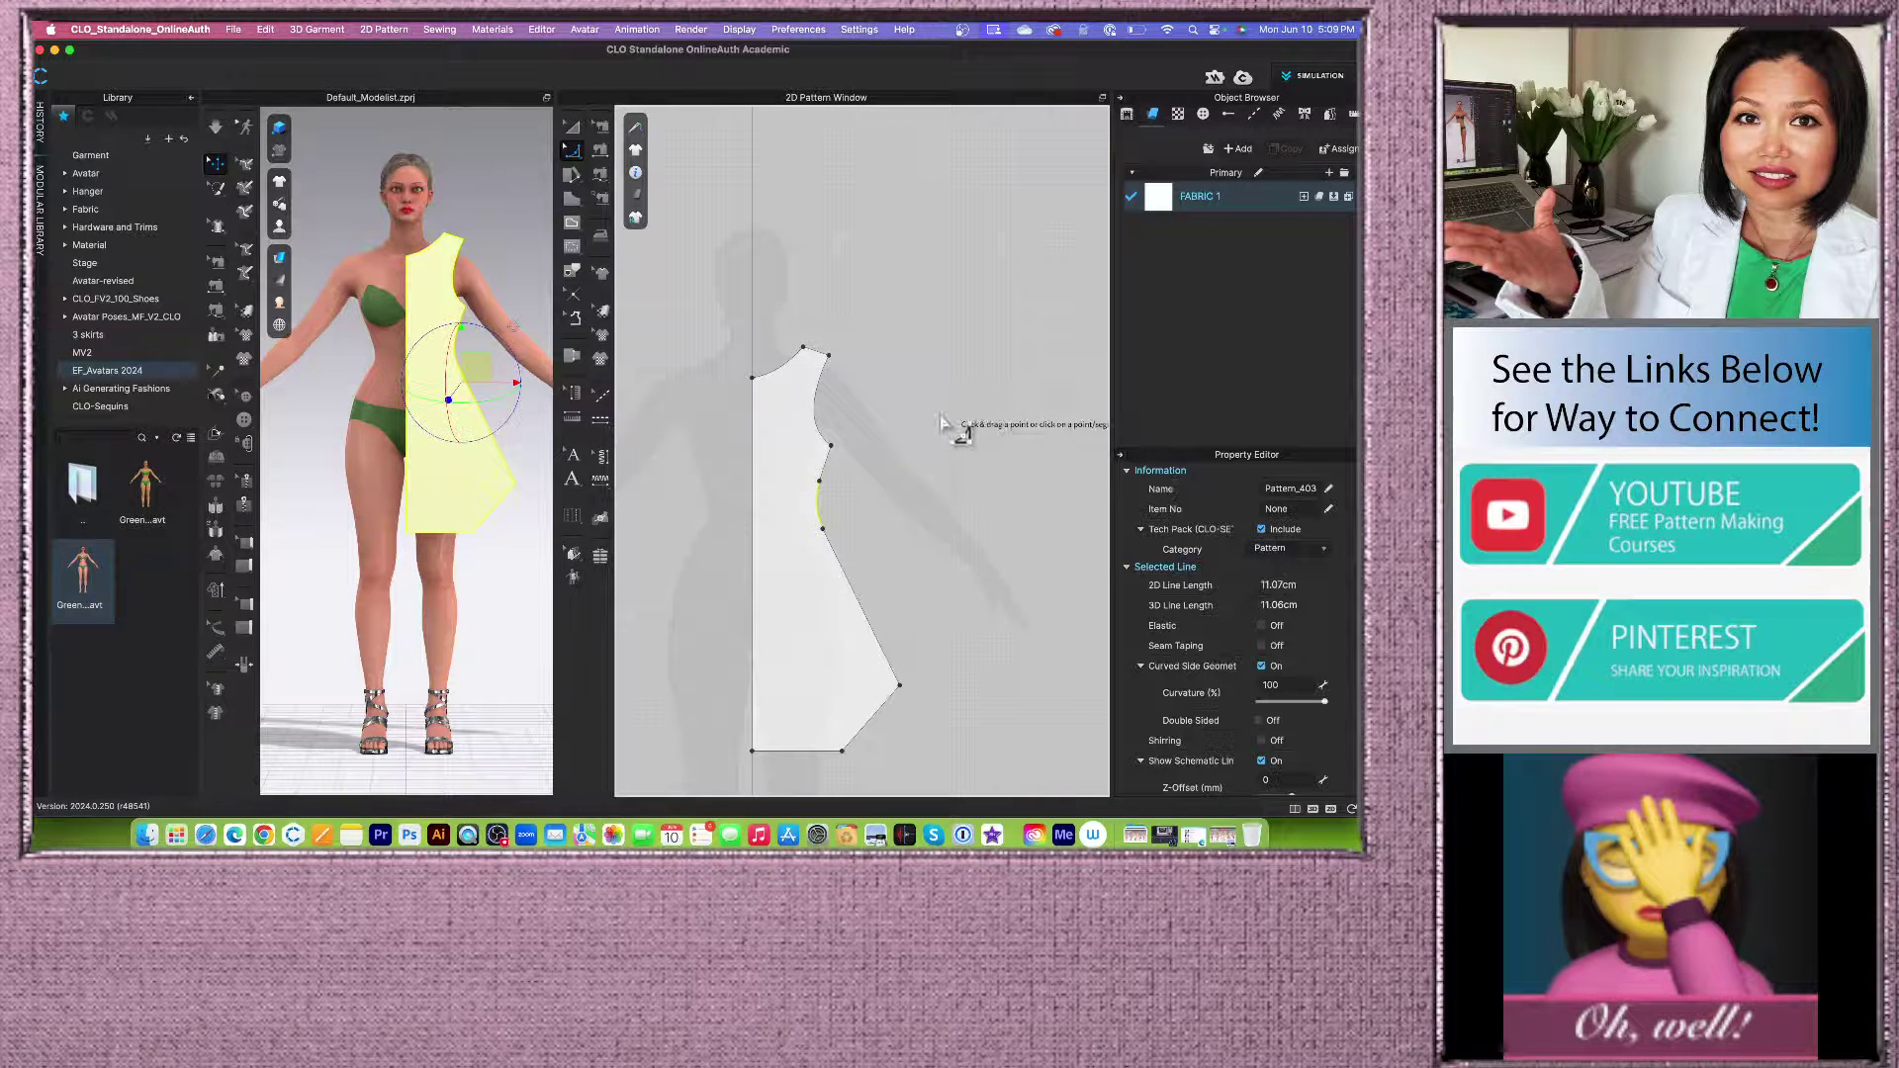
Step: Offset the center front line as one extended internal line 8.5 cm inside the half-dress pattern
click(575, 155)
click(623, 160)
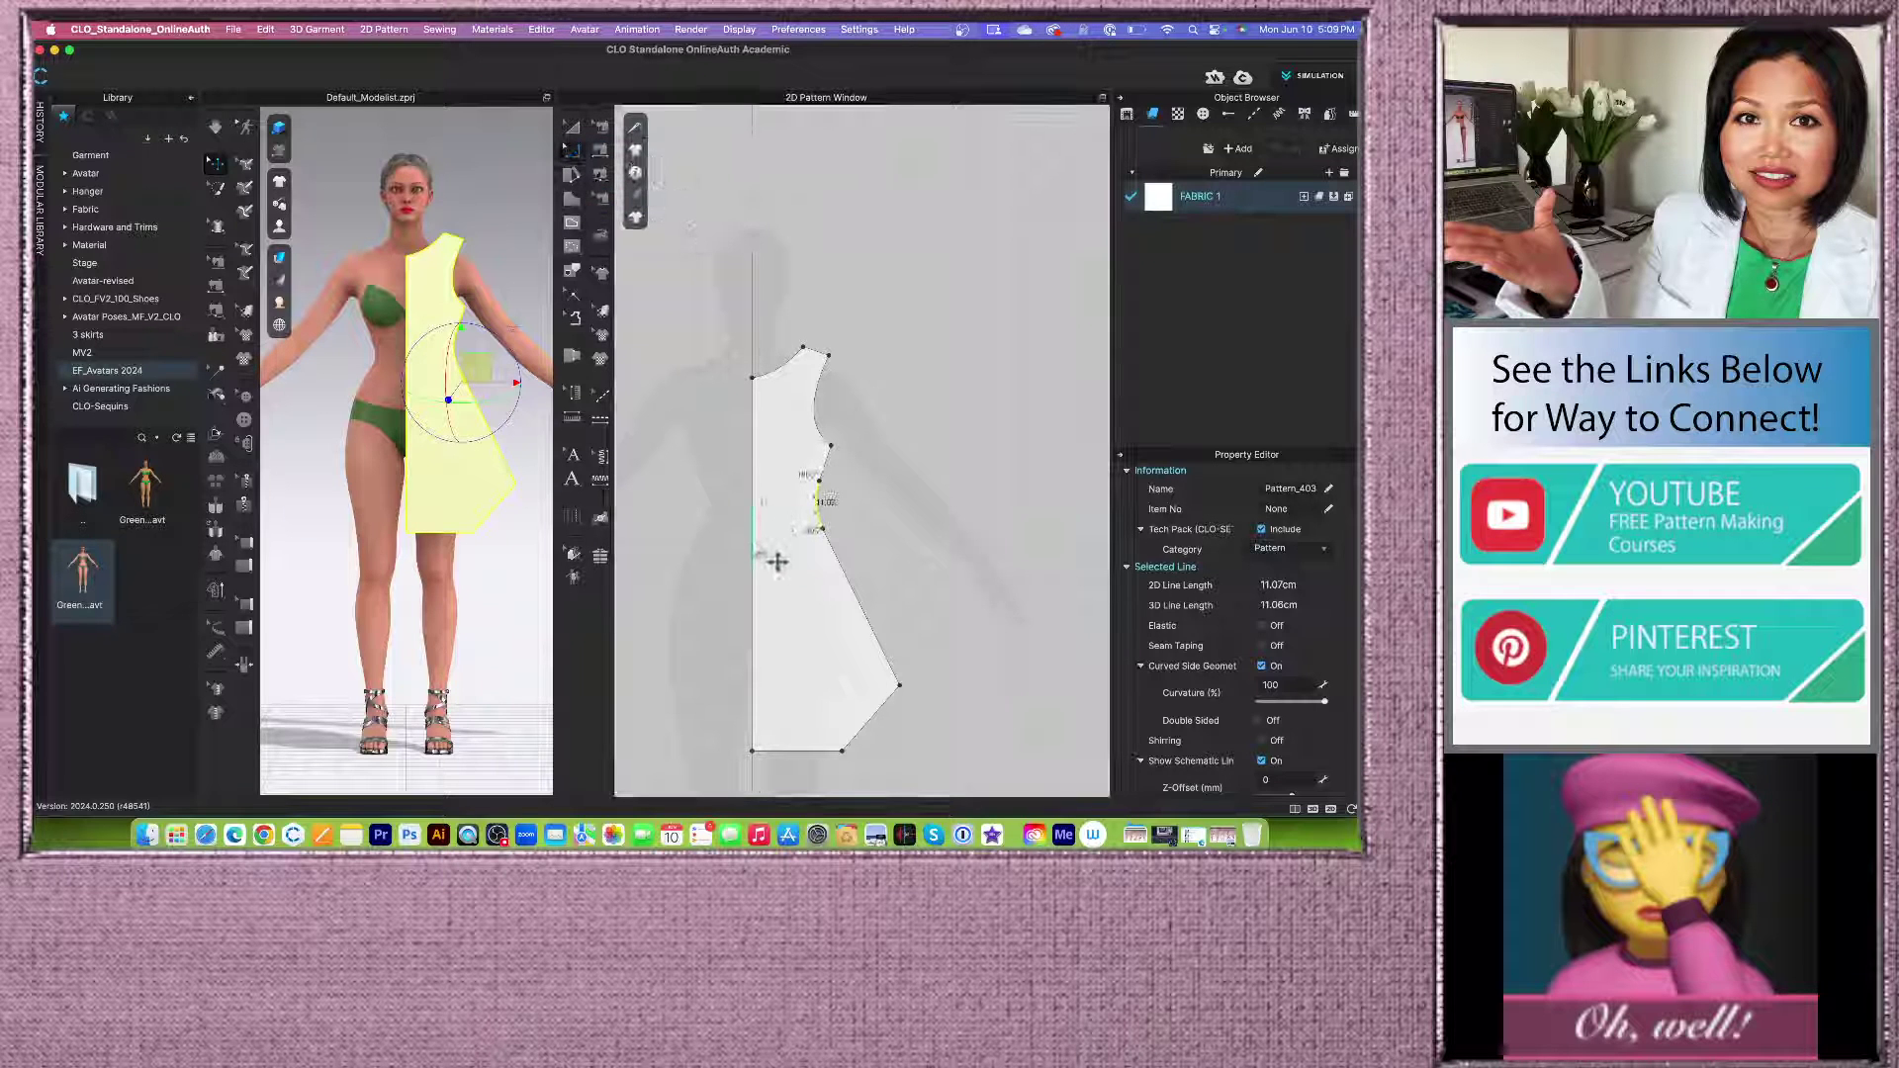
click(753, 549)
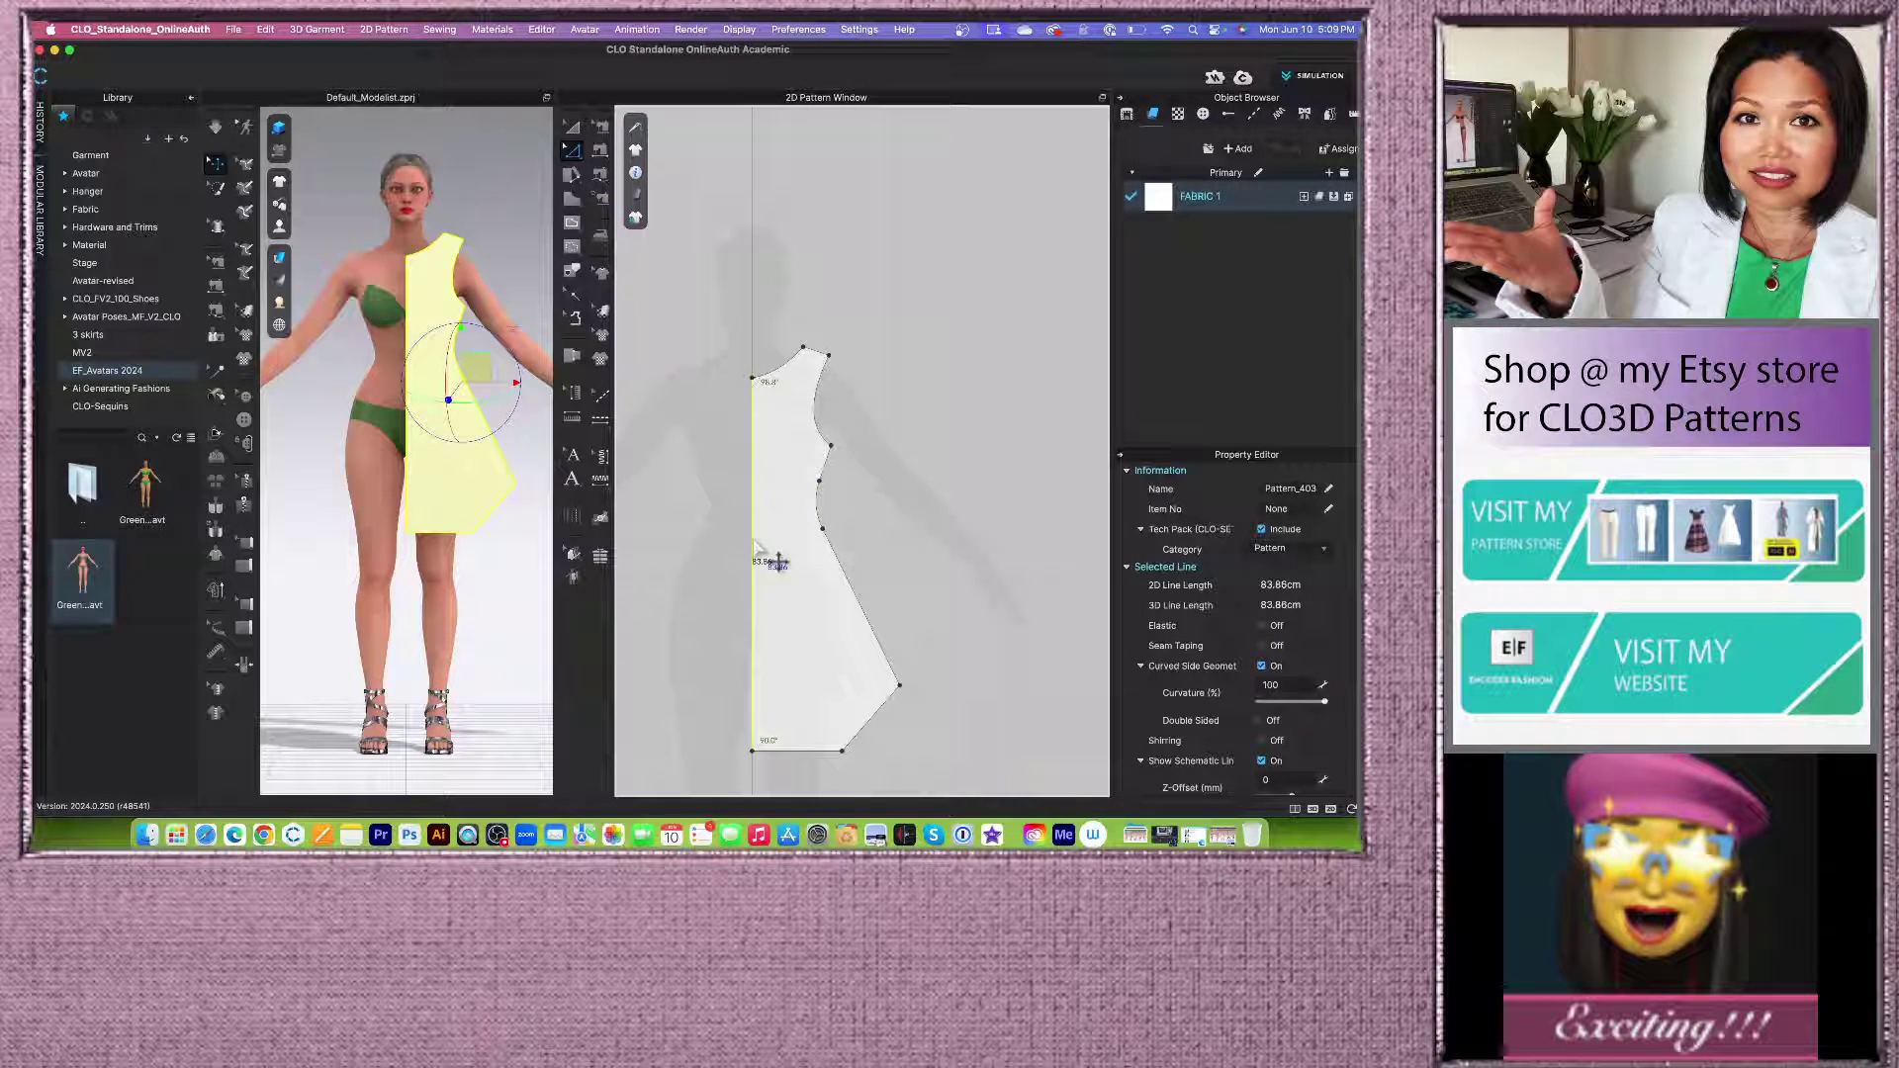
right_click(778, 561)
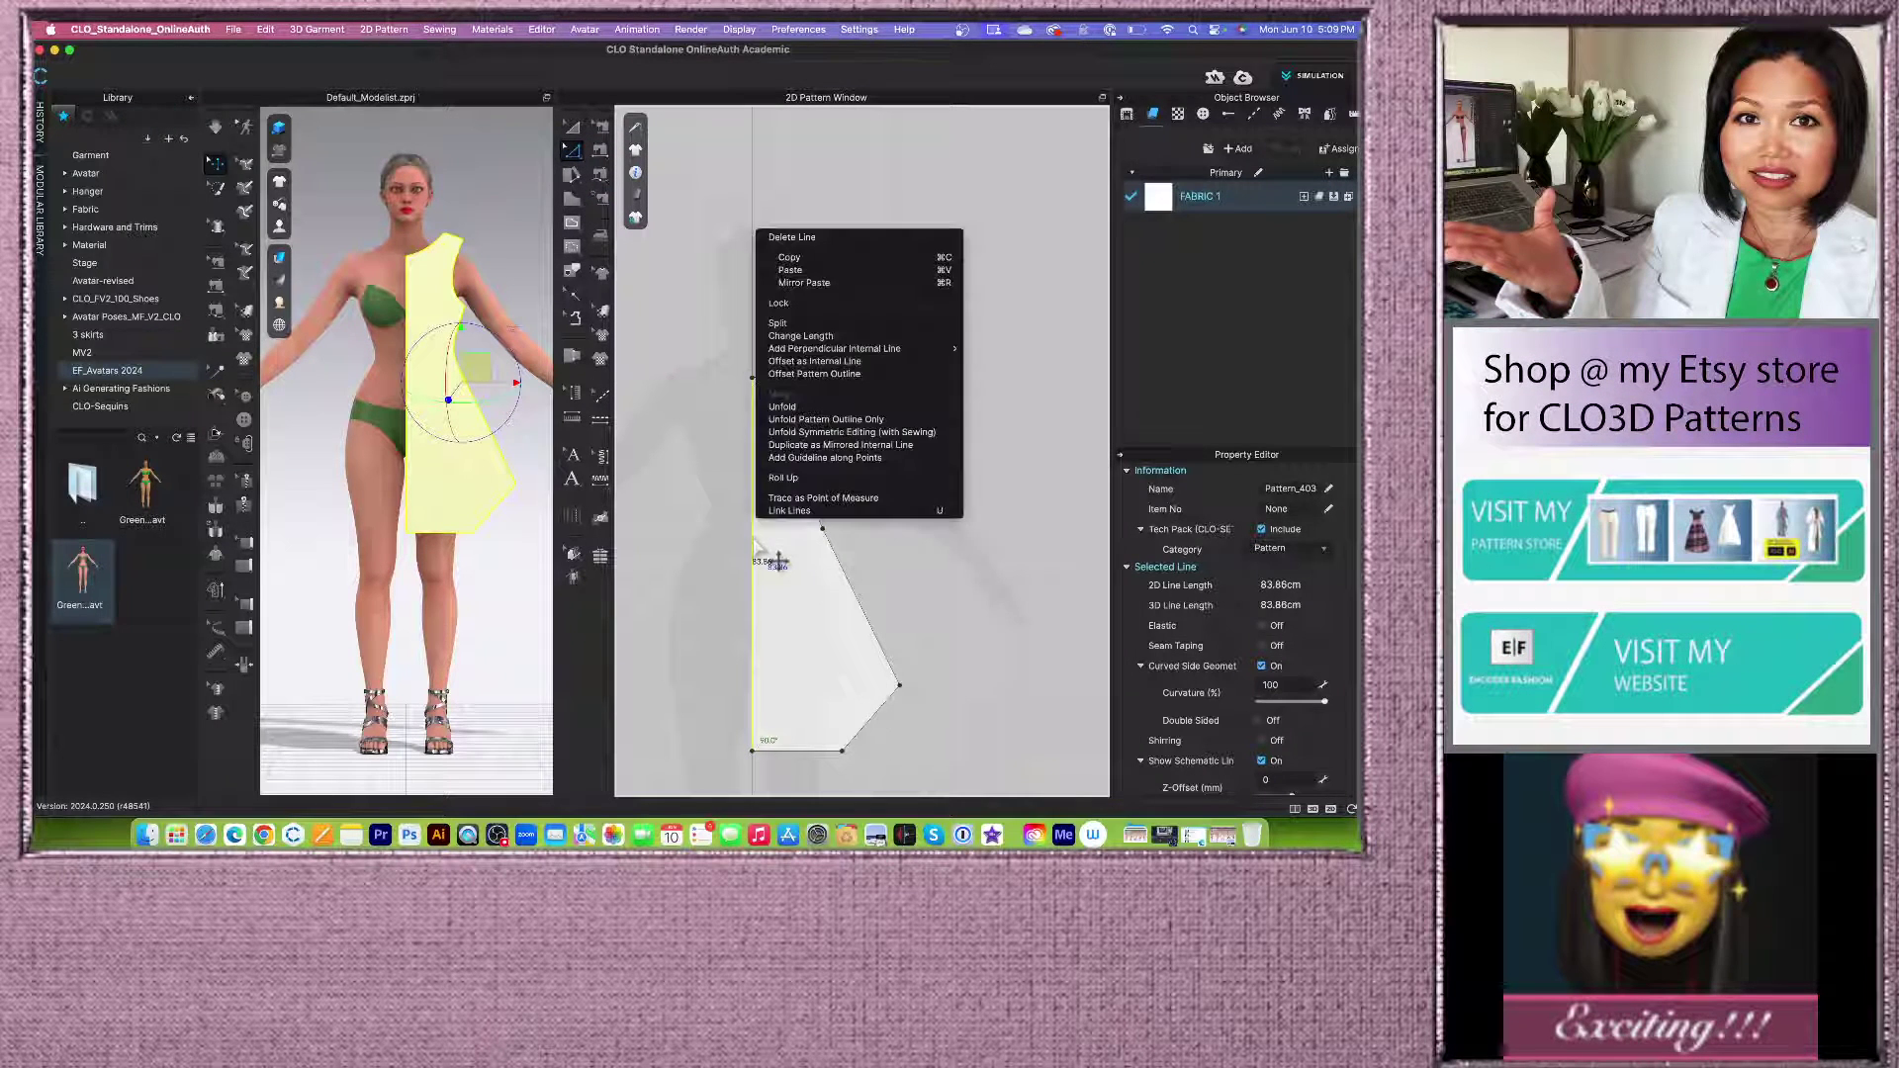
click(827, 361)
drag(782, 295, 621, 288)
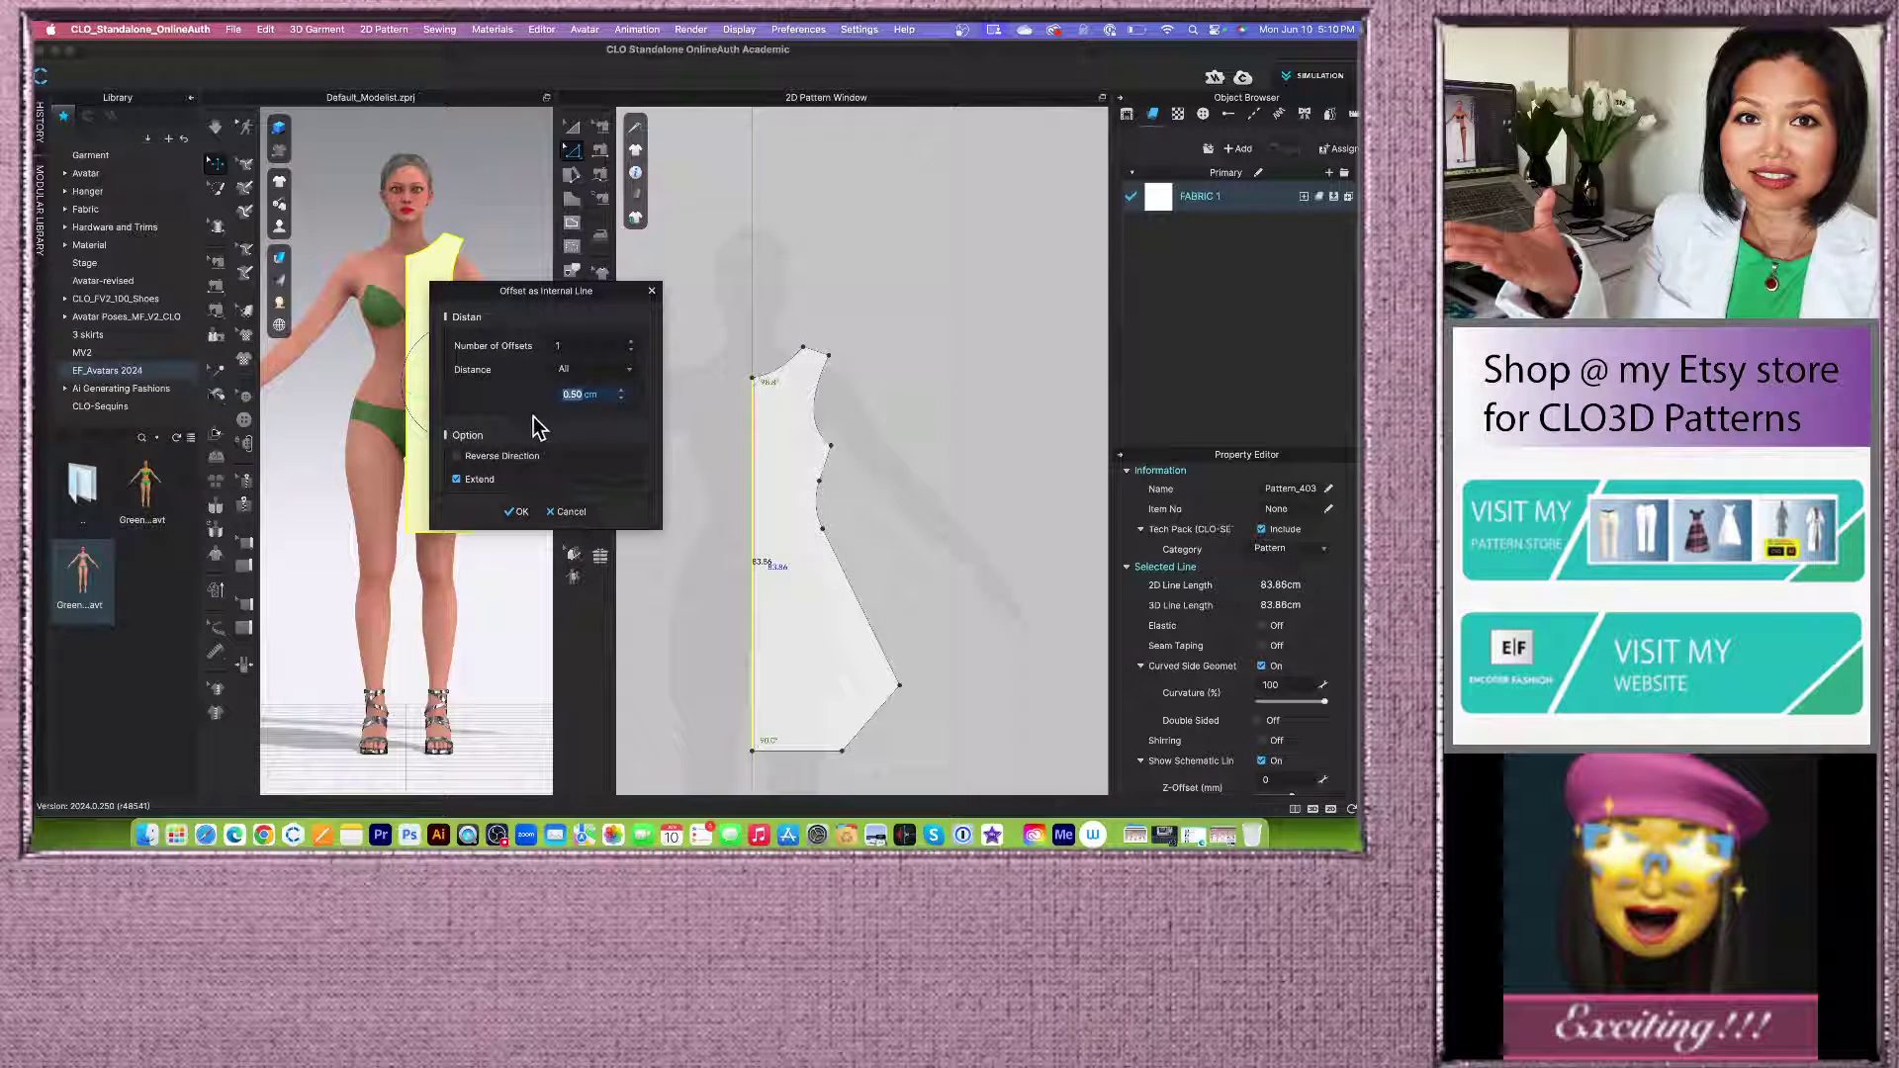
text(8.5)
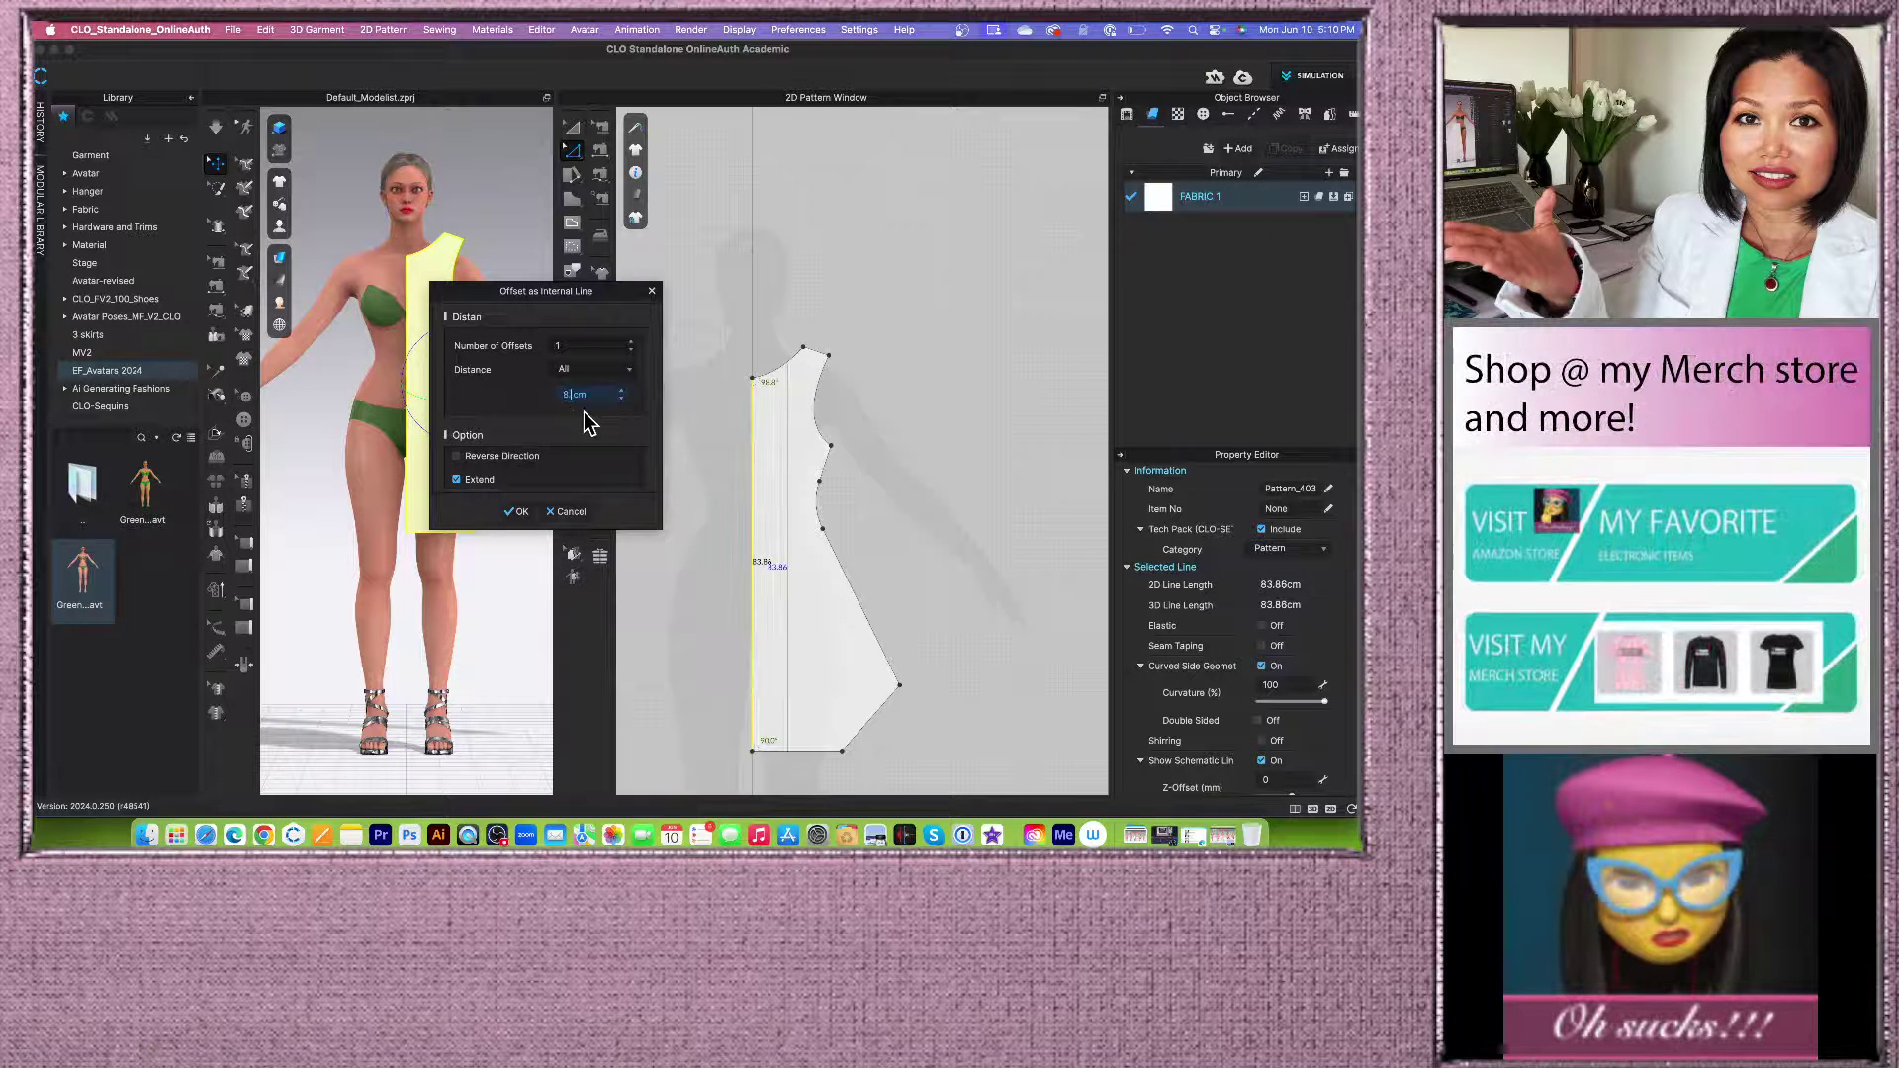
click(520, 514)
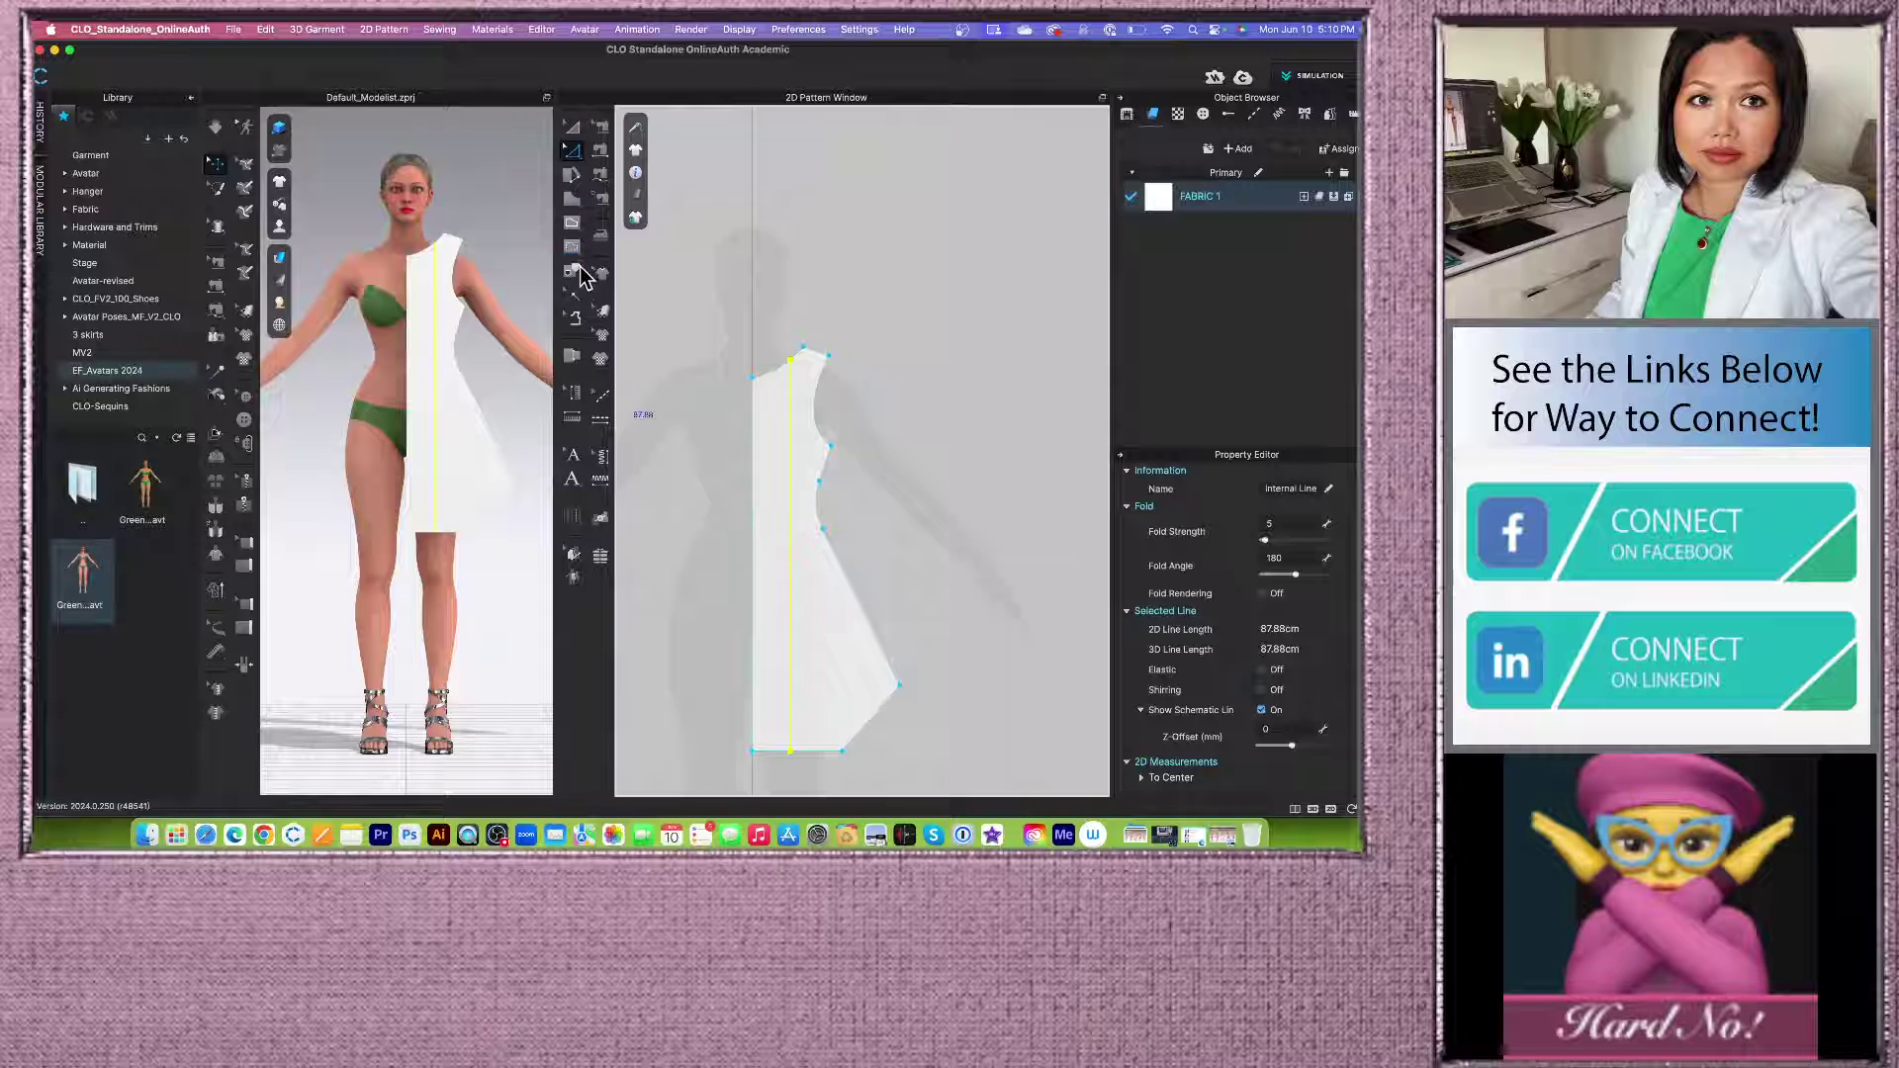
Step: Create a waist dart centered on the internal line, 1 cm wide on each side and 14 cm high both up and down
click(574, 223)
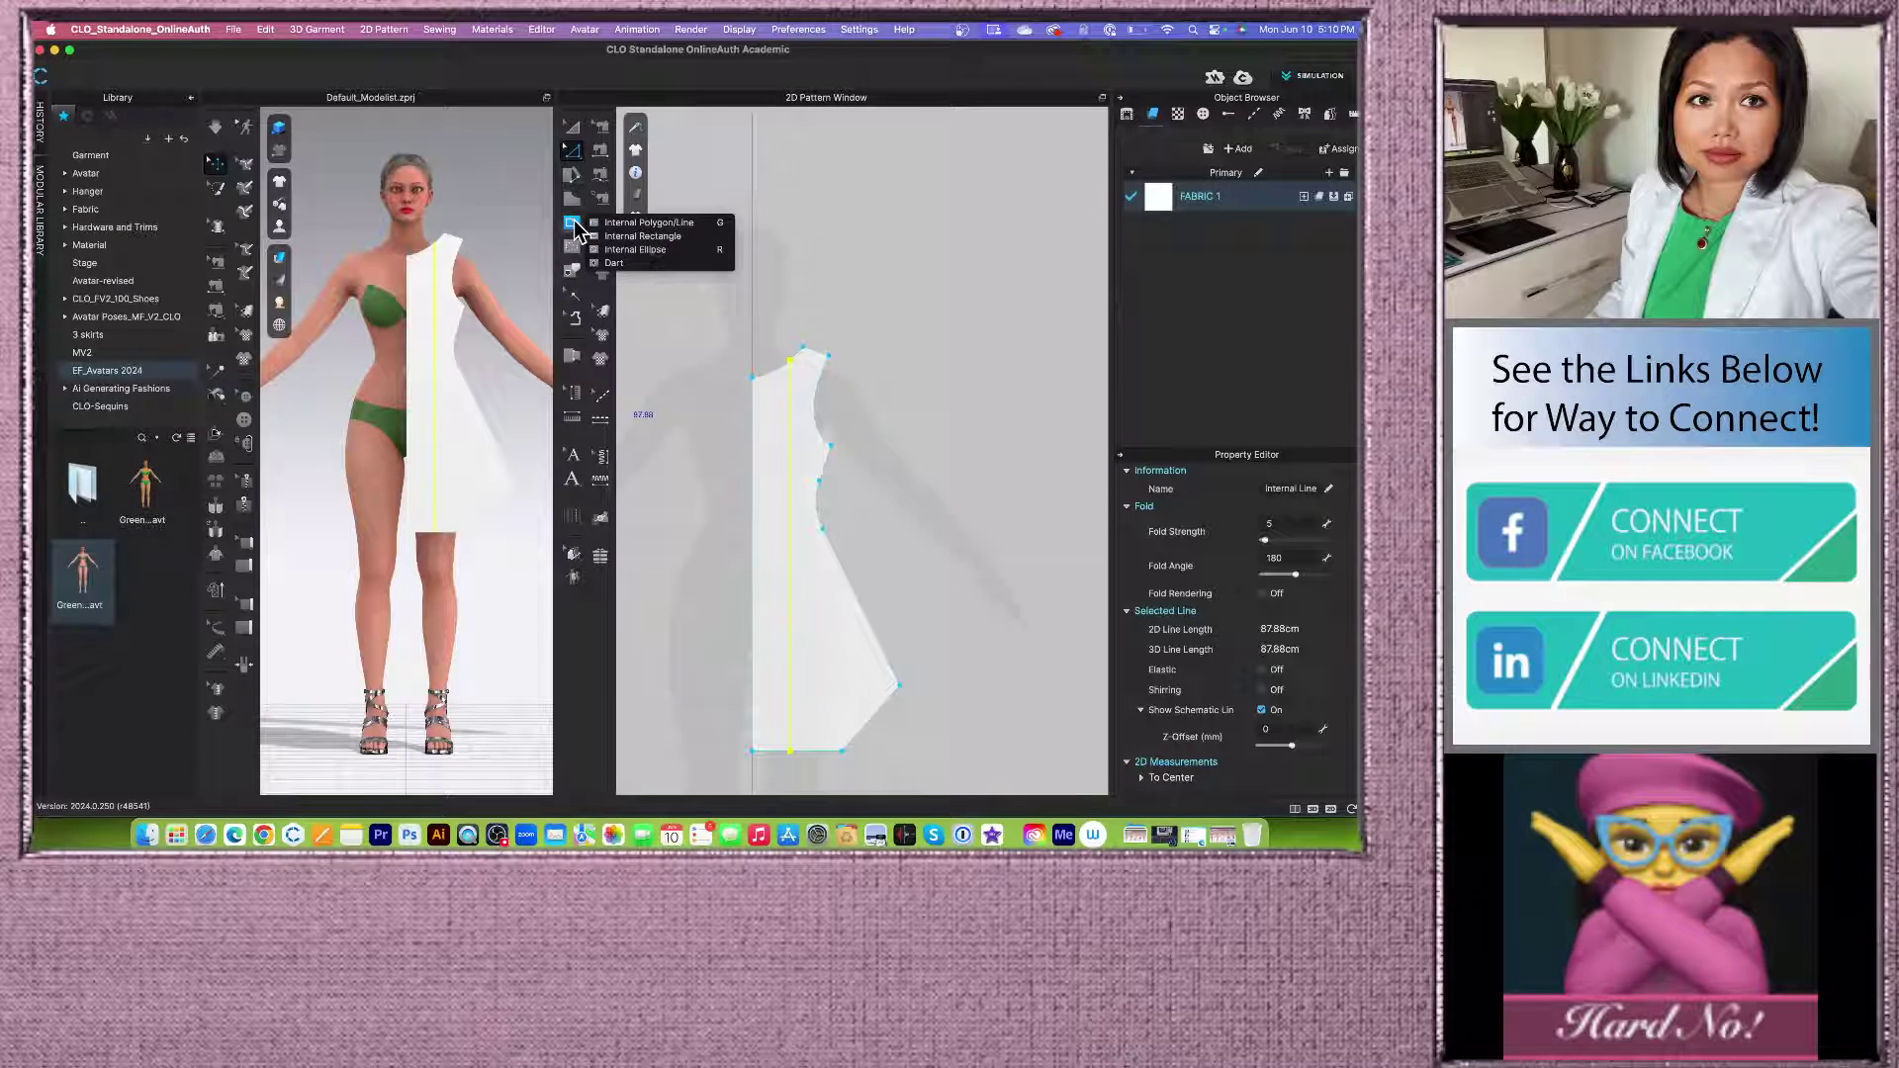
click(623, 263)
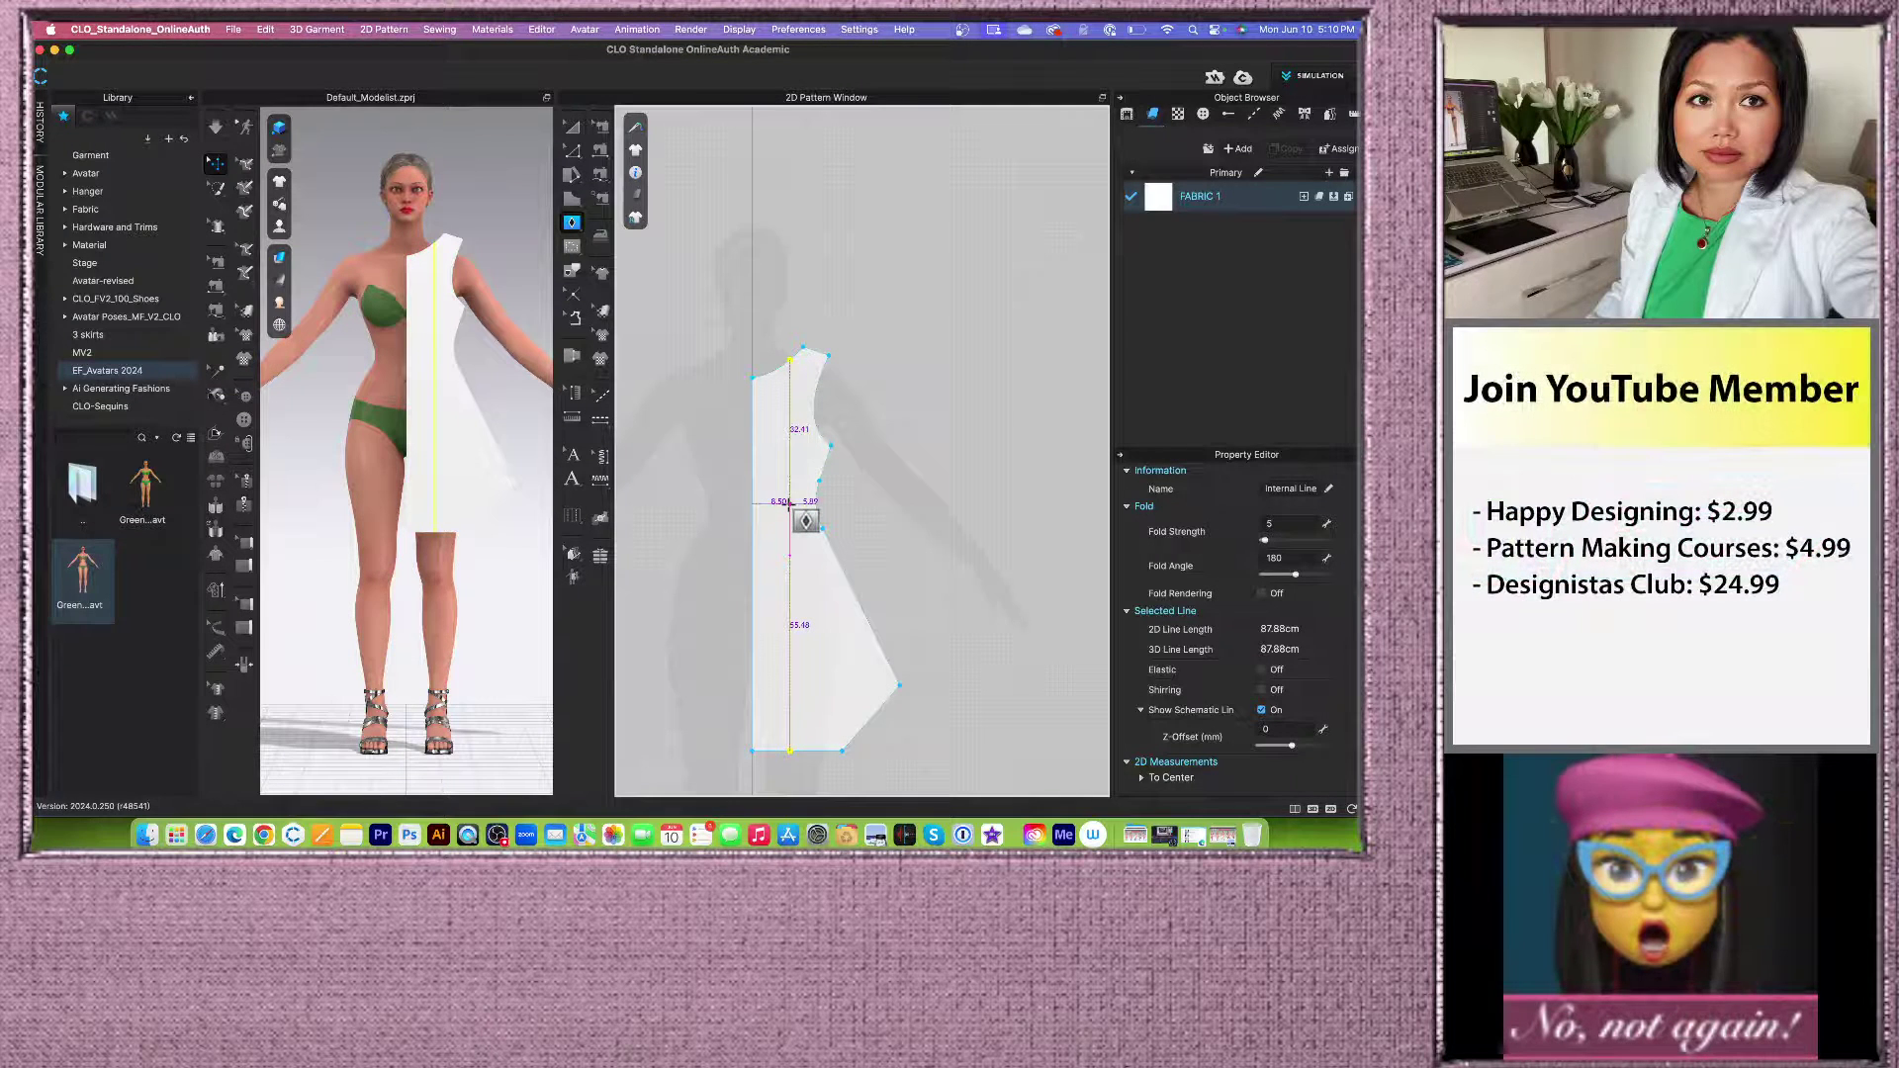
click(788, 503)
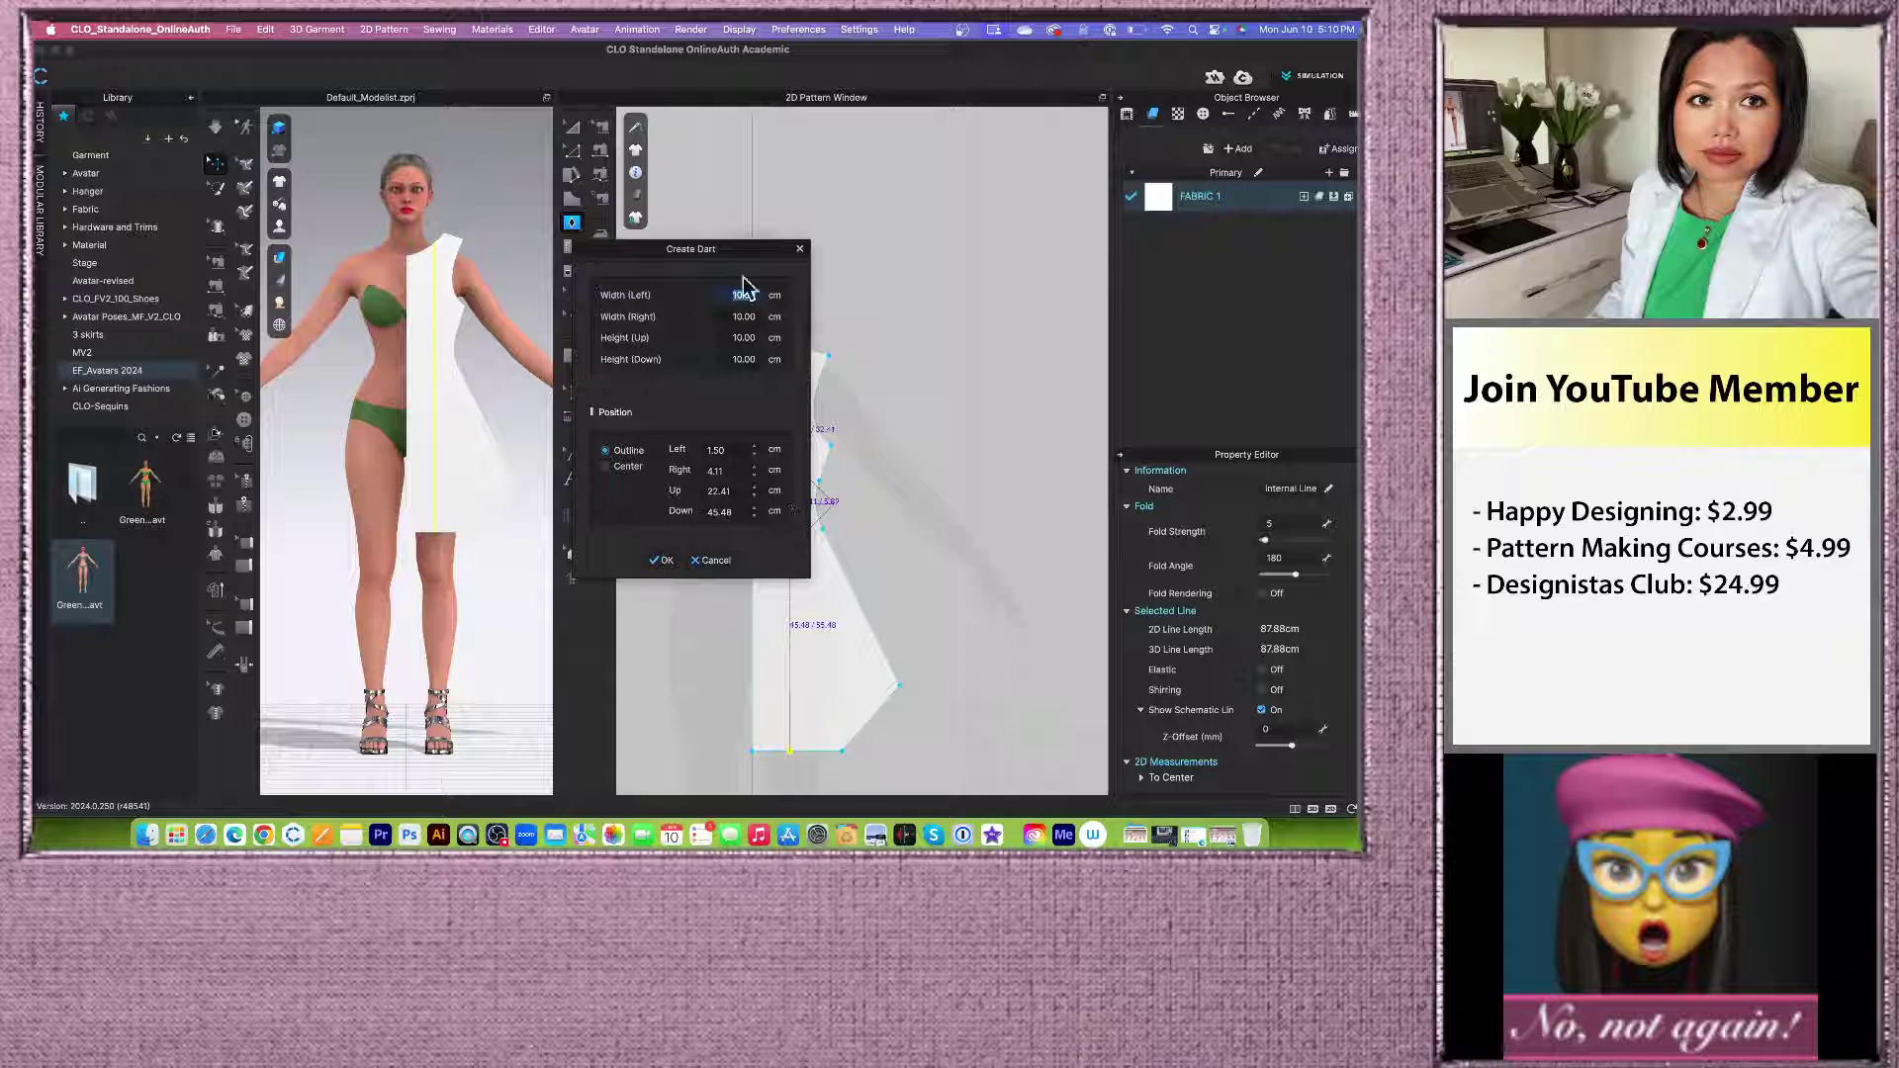
drag(747, 263, 616, 269)
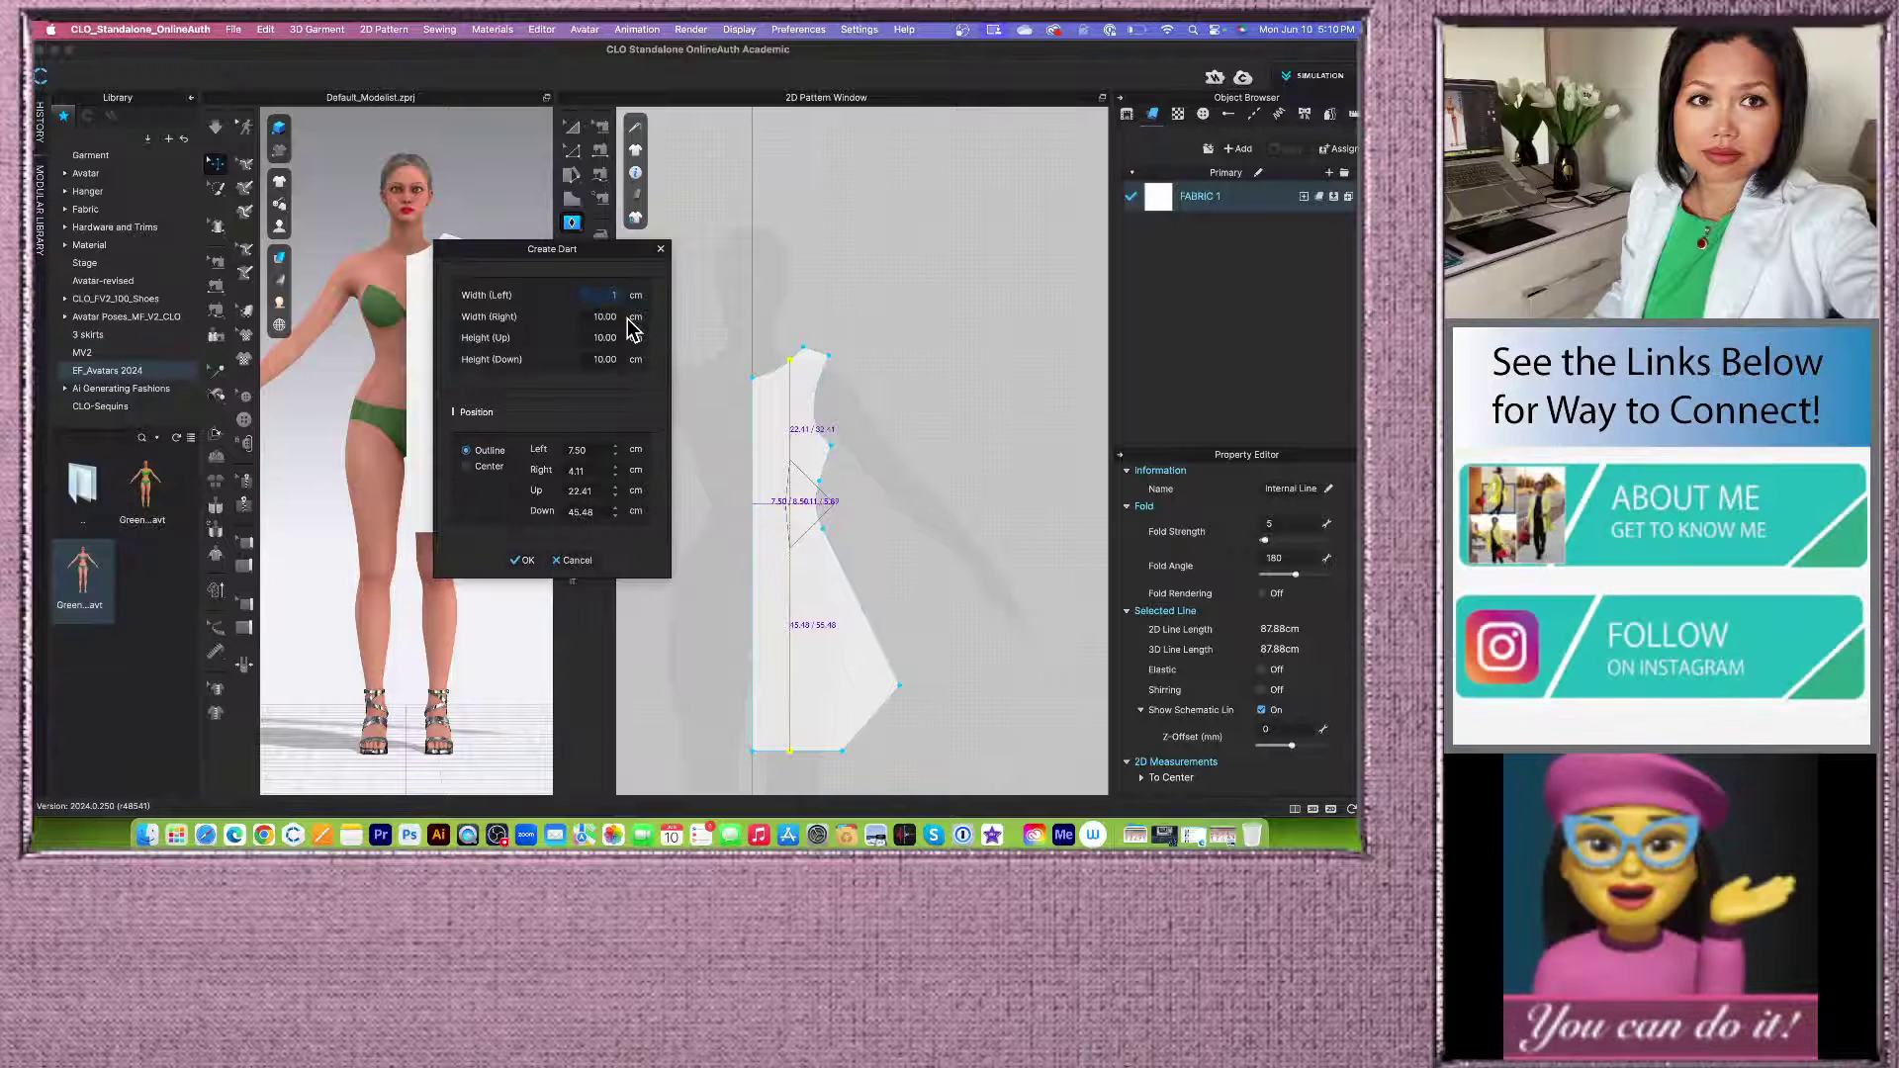
text(1)
key(Tab)
text(1)
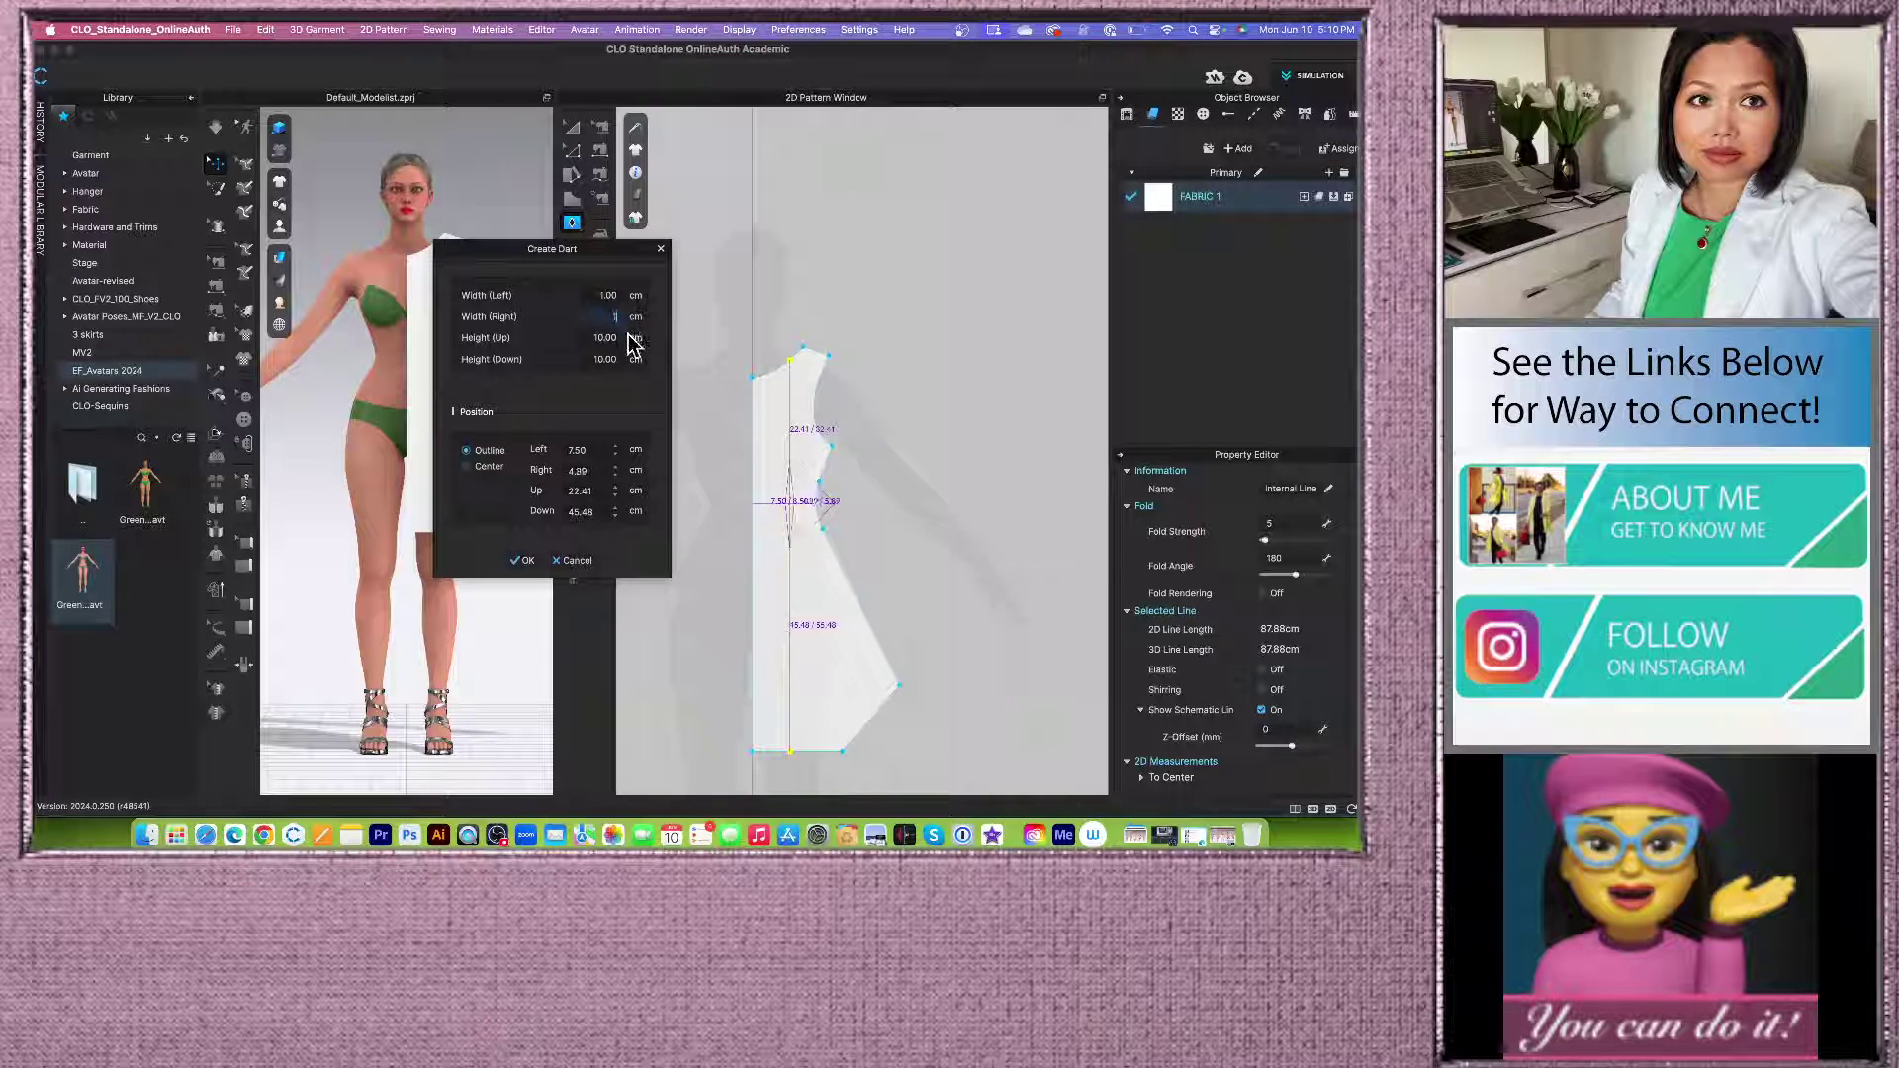
click(615, 338)
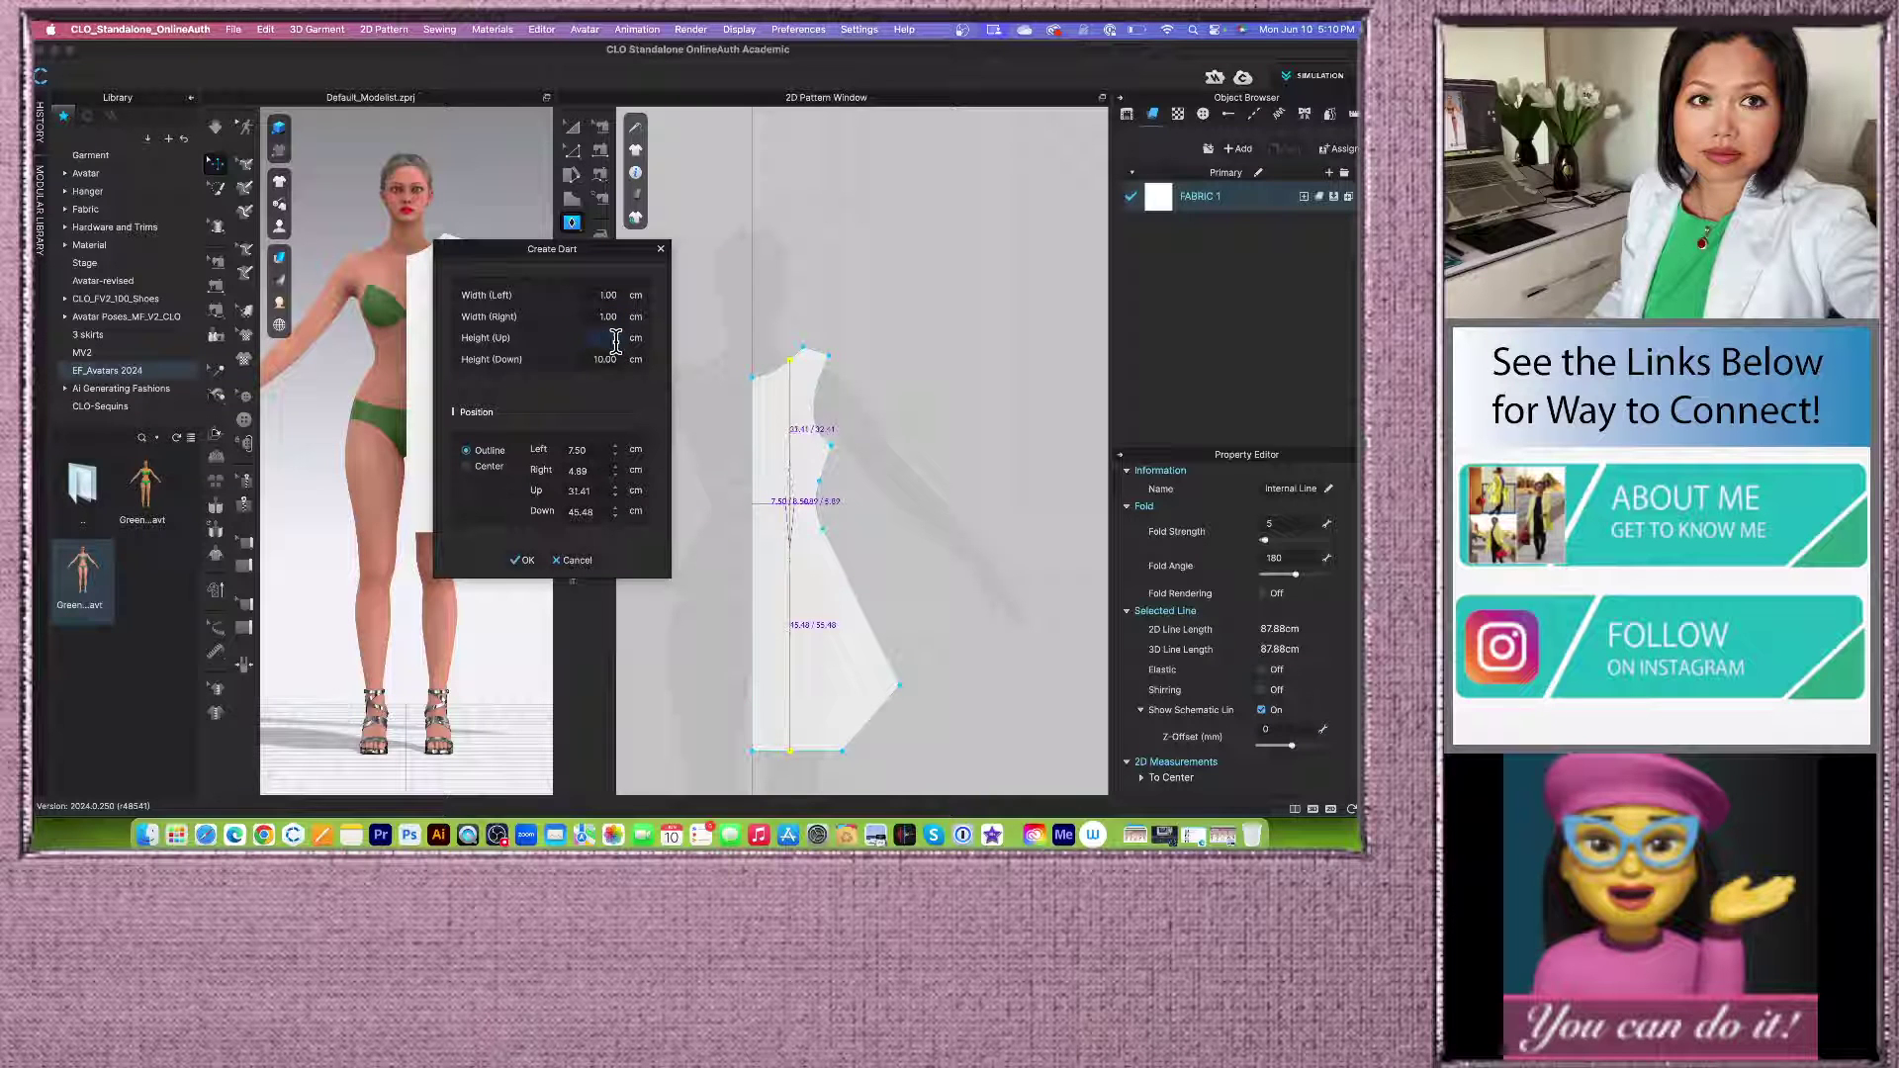
key(Tab)
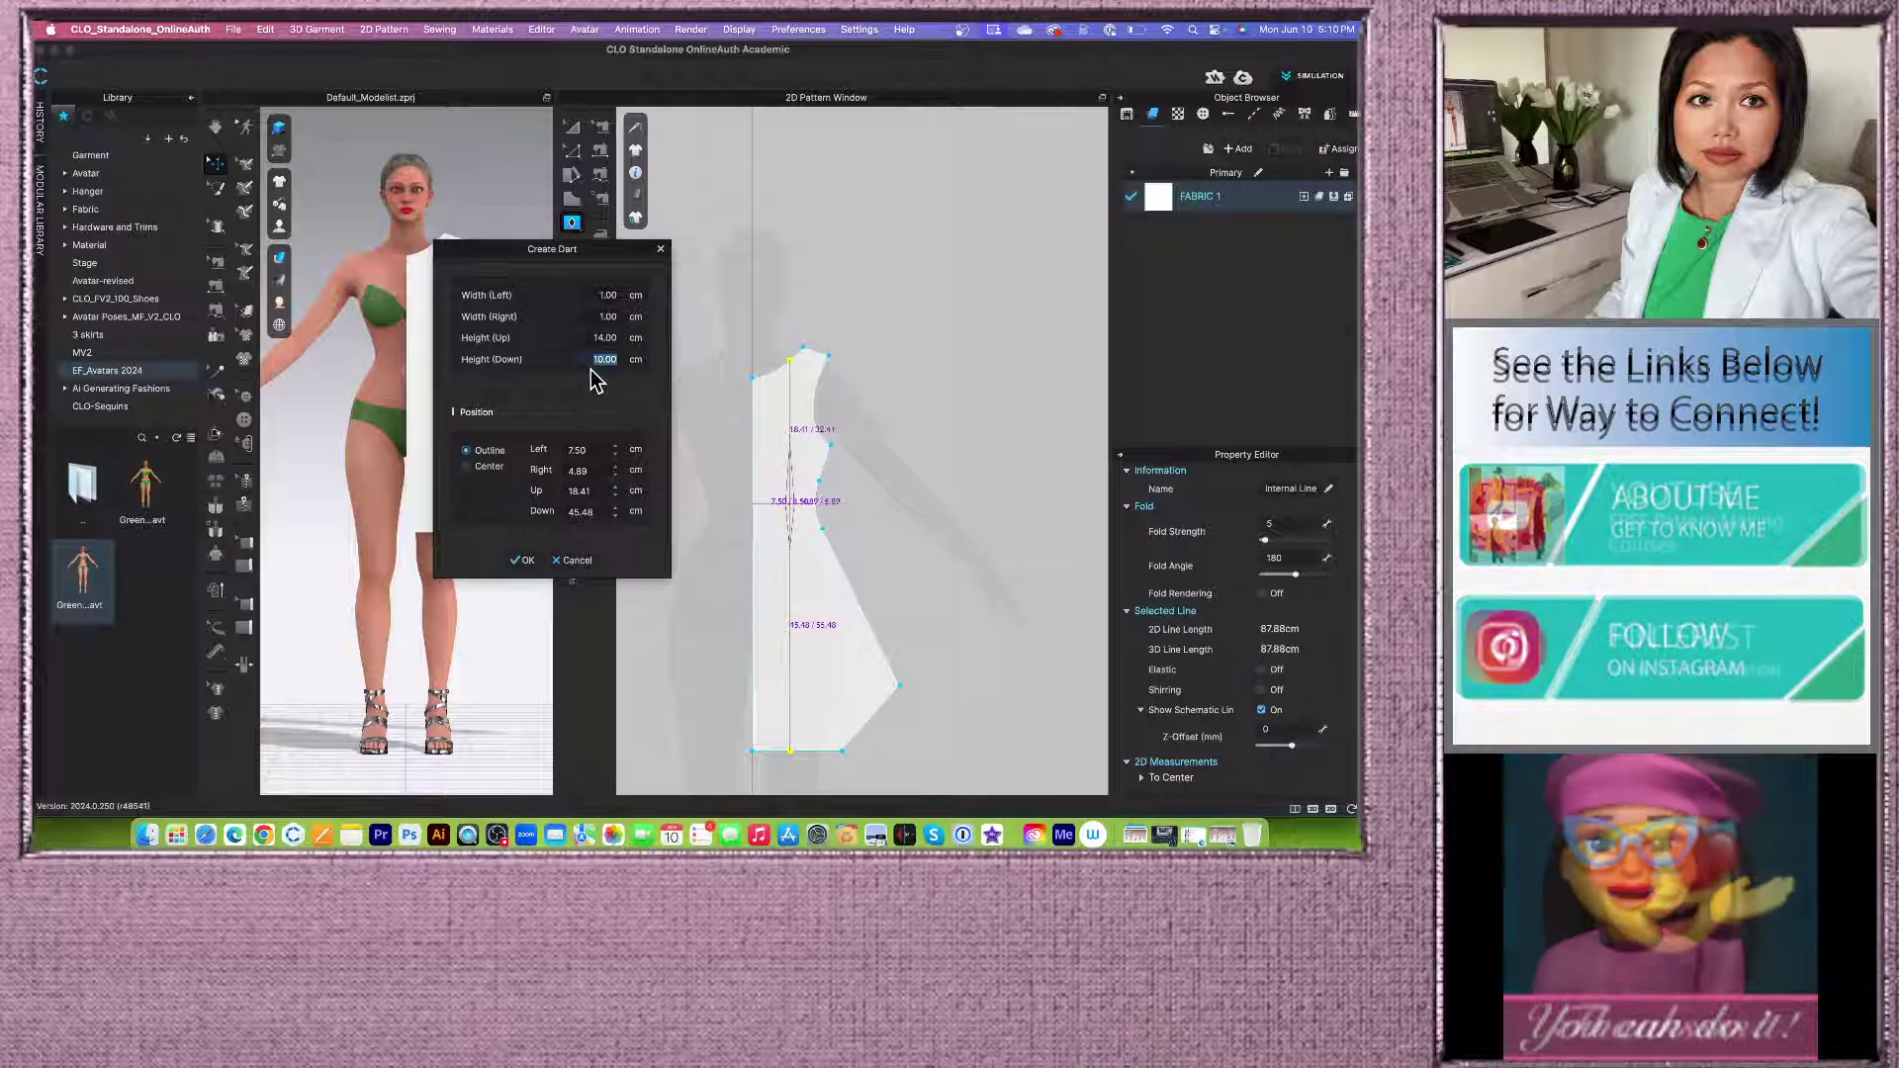
text(14)
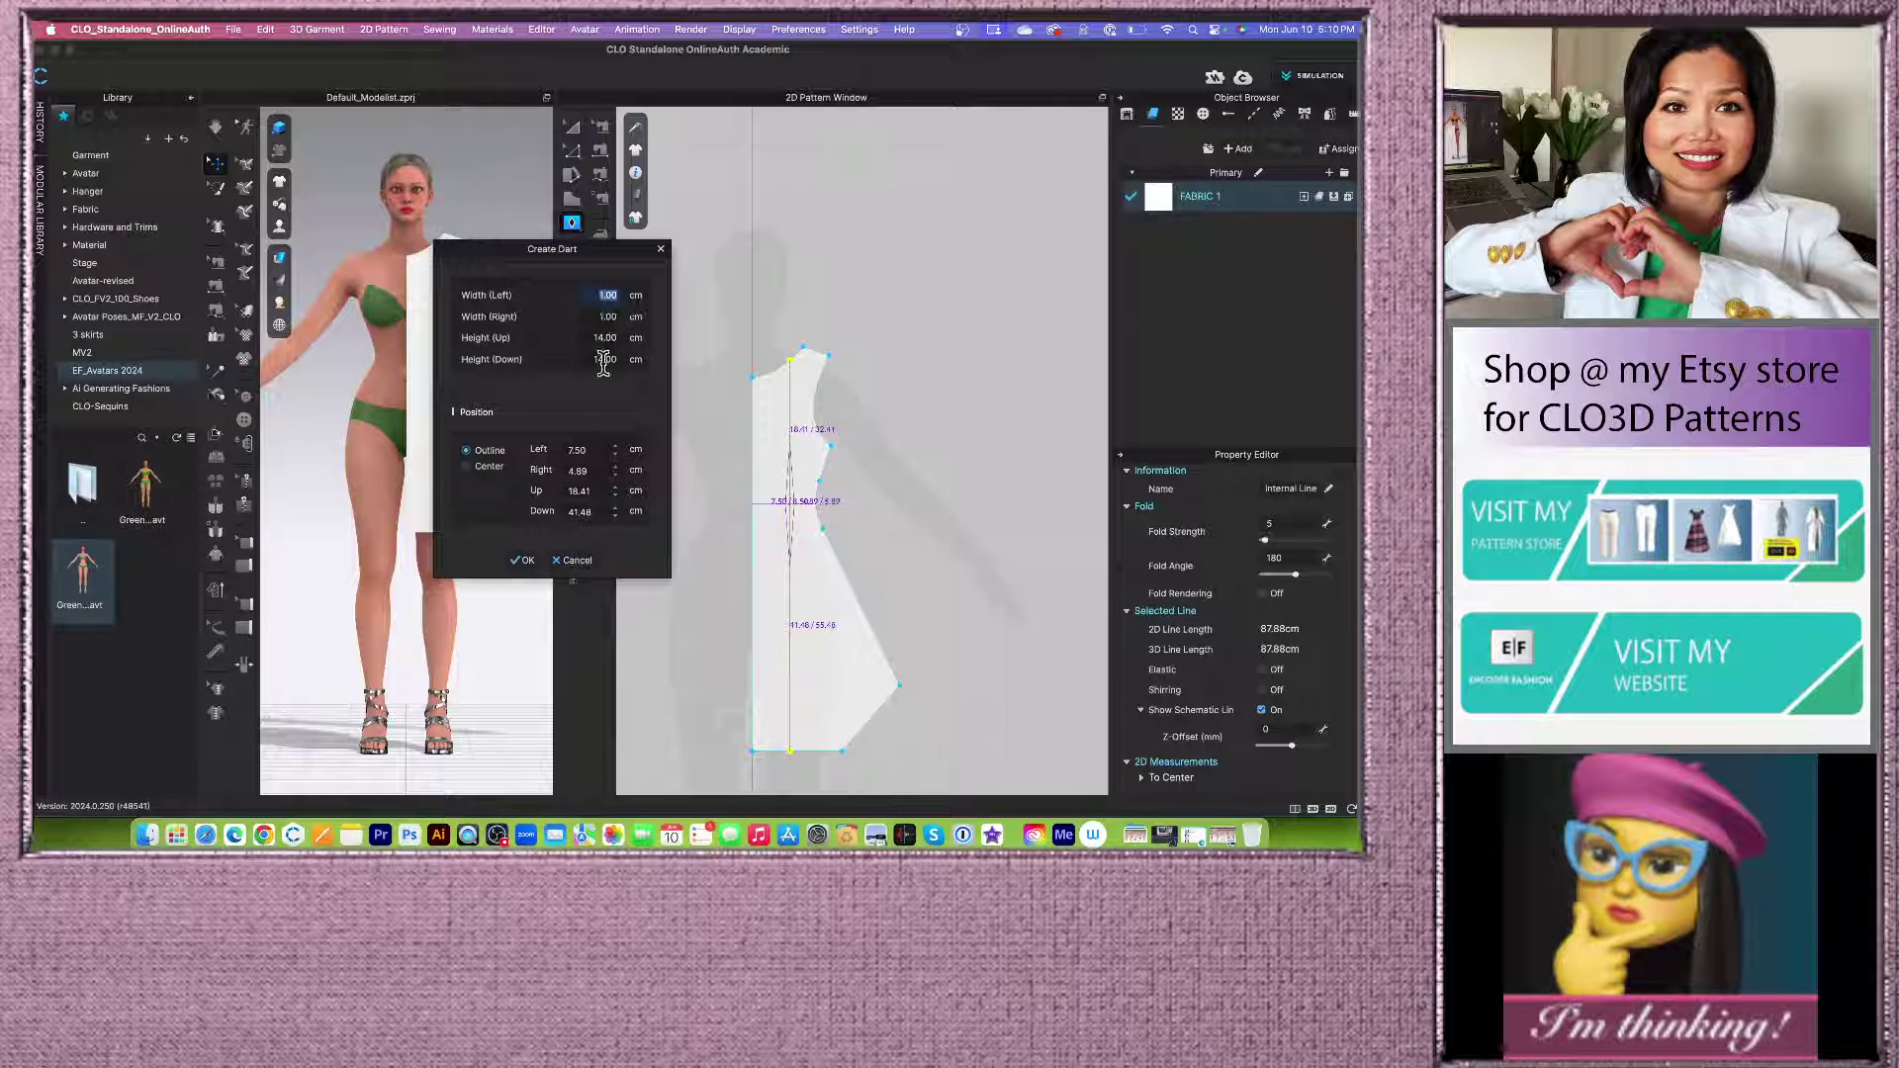
click(525, 561)
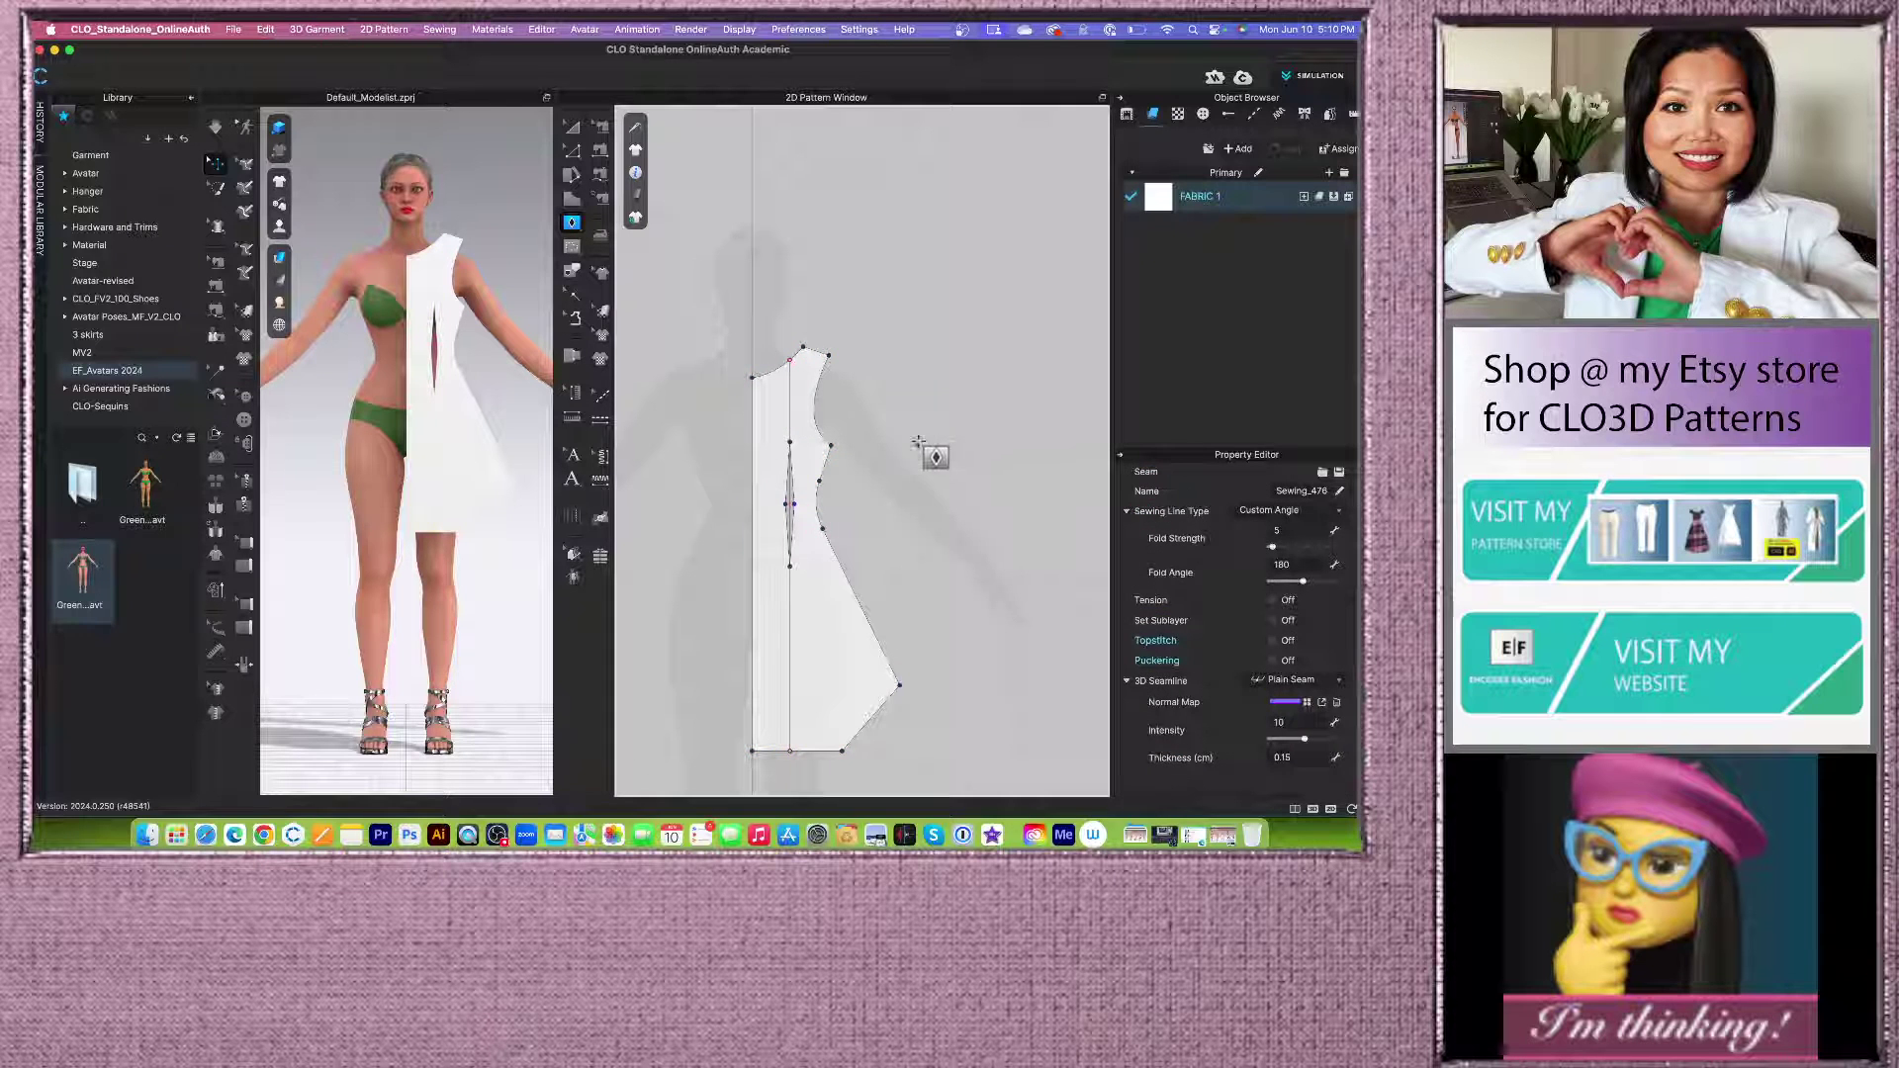
Step: Review the dress necklines and waist shaping in the reference image Ferry tale dresses-4.jpeg in Preview, then return to CLO
scroll(838, 535, down, 2)
scroll(841, 557, up, 2)
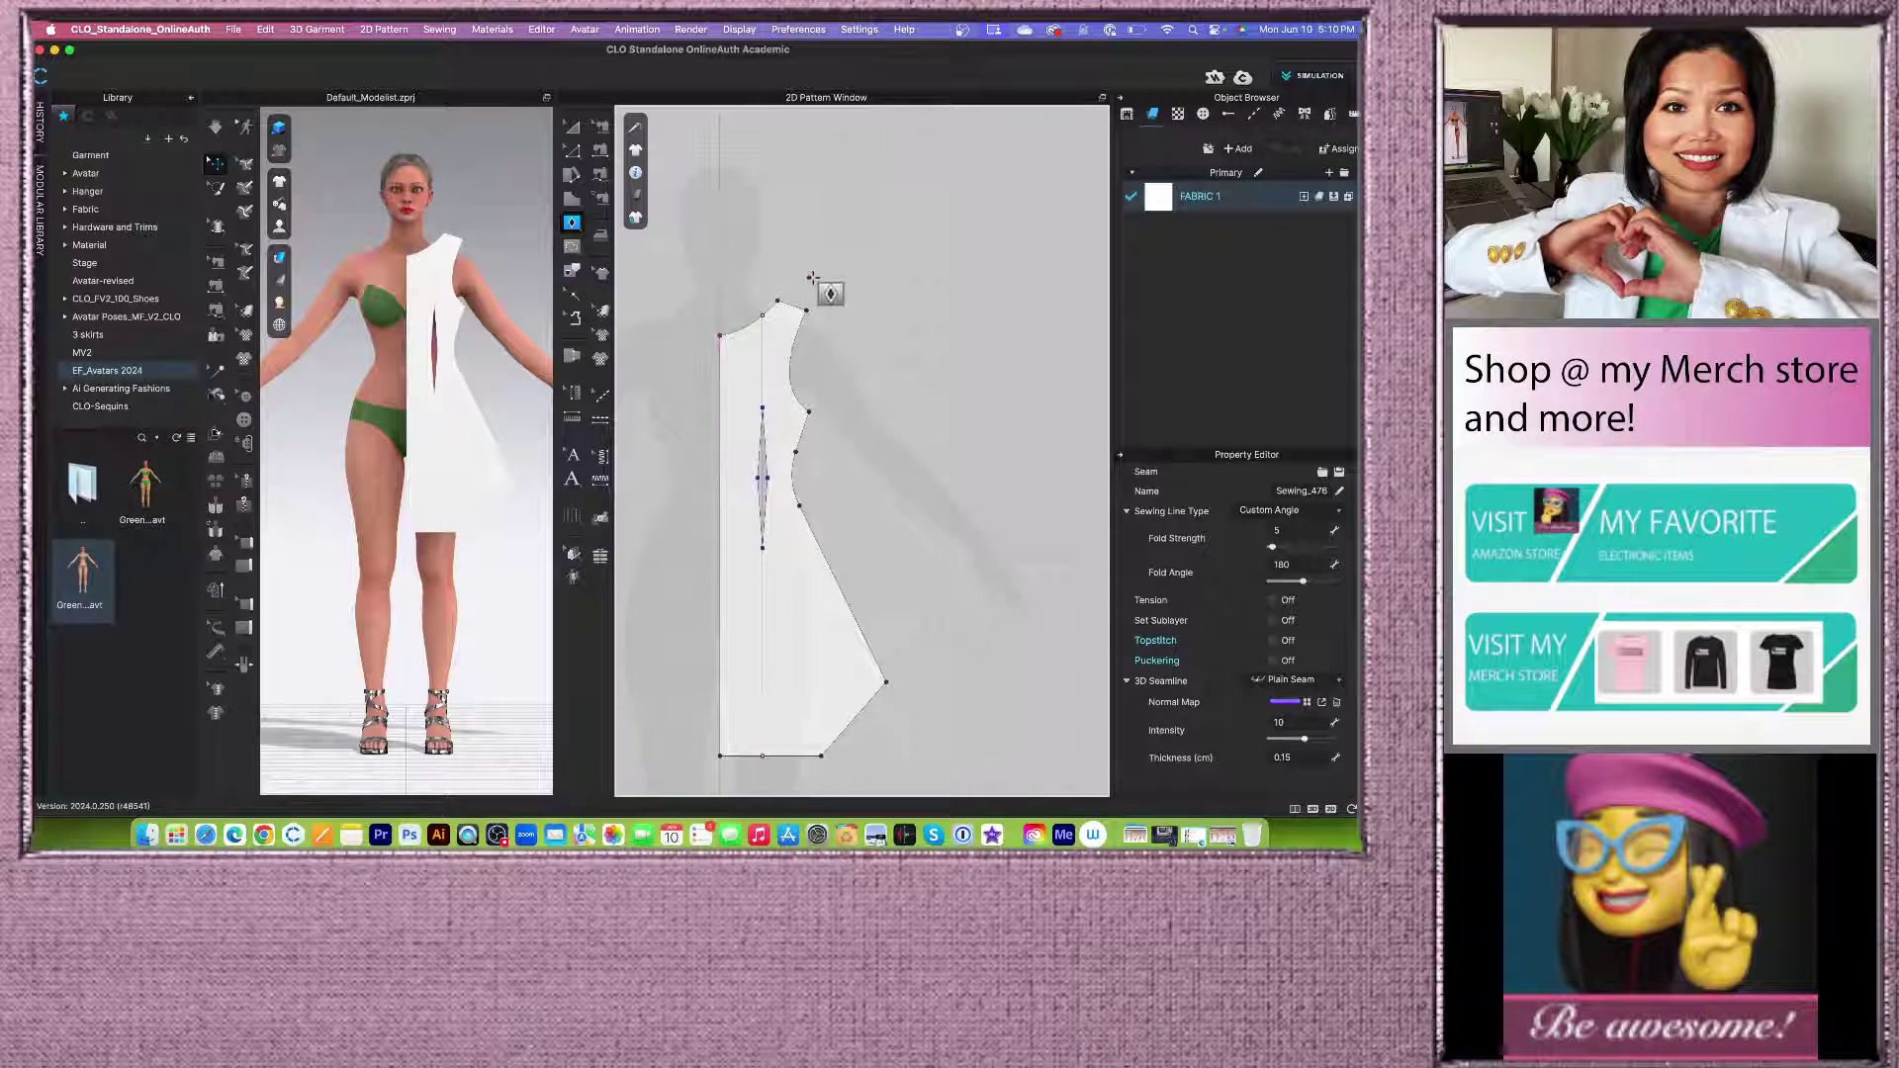
click(877, 836)
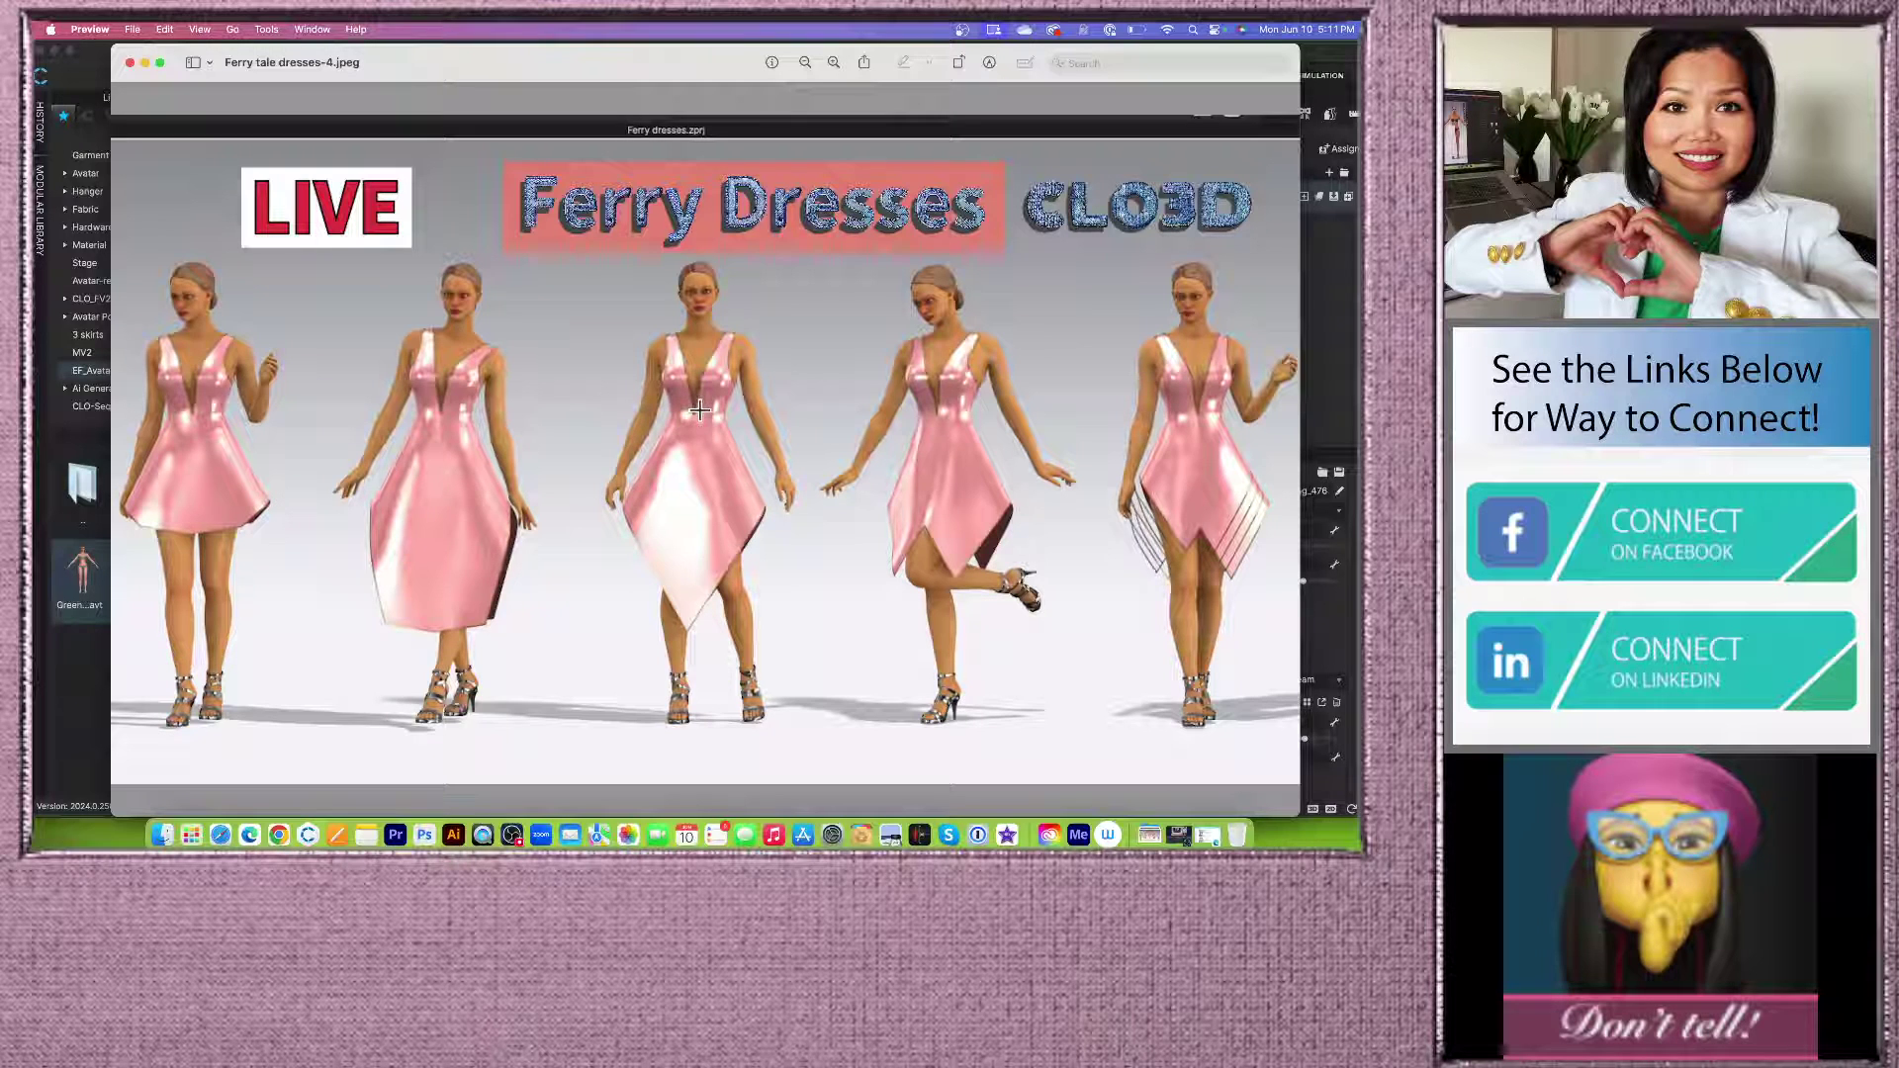
click(145, 63)
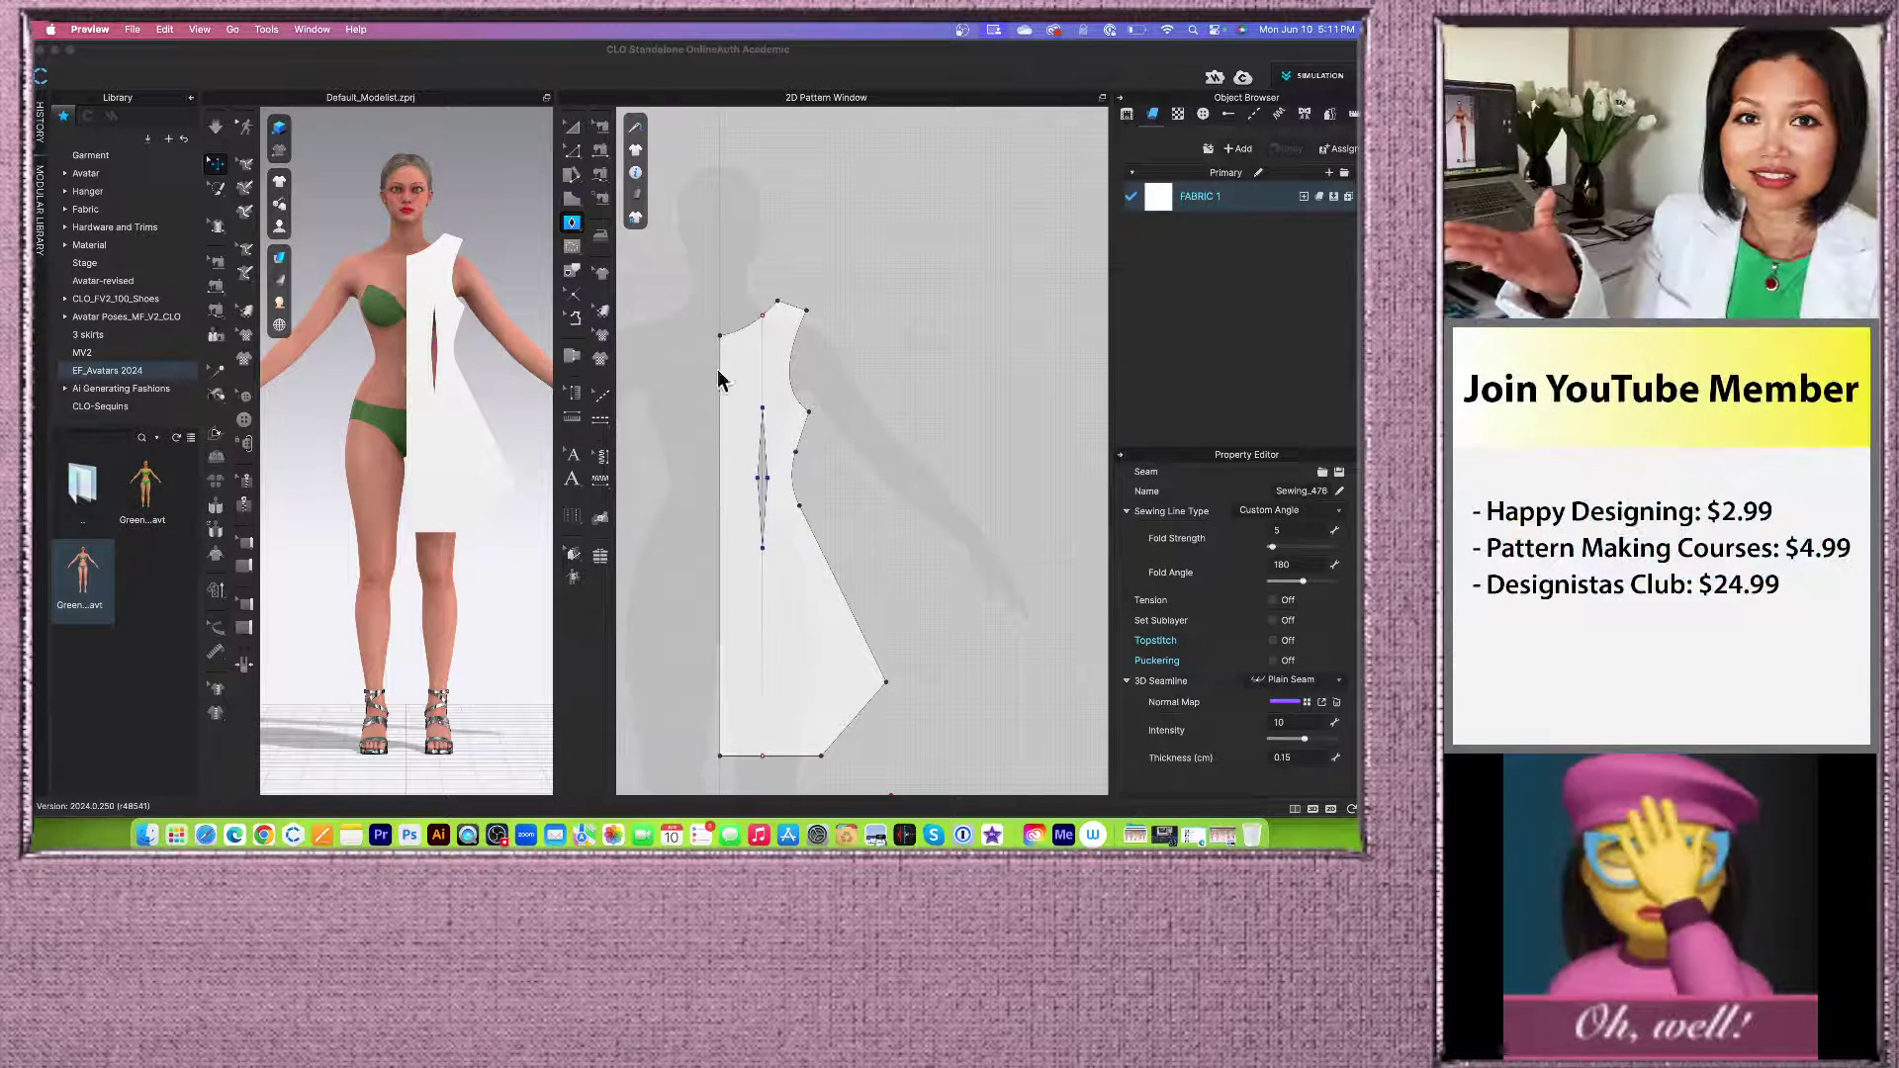
Step: Draw a curved internal line about 37.4 cm long from the center front at waist level up to the middle of the shoulder seam
click(572, 222)
click(572, 222)
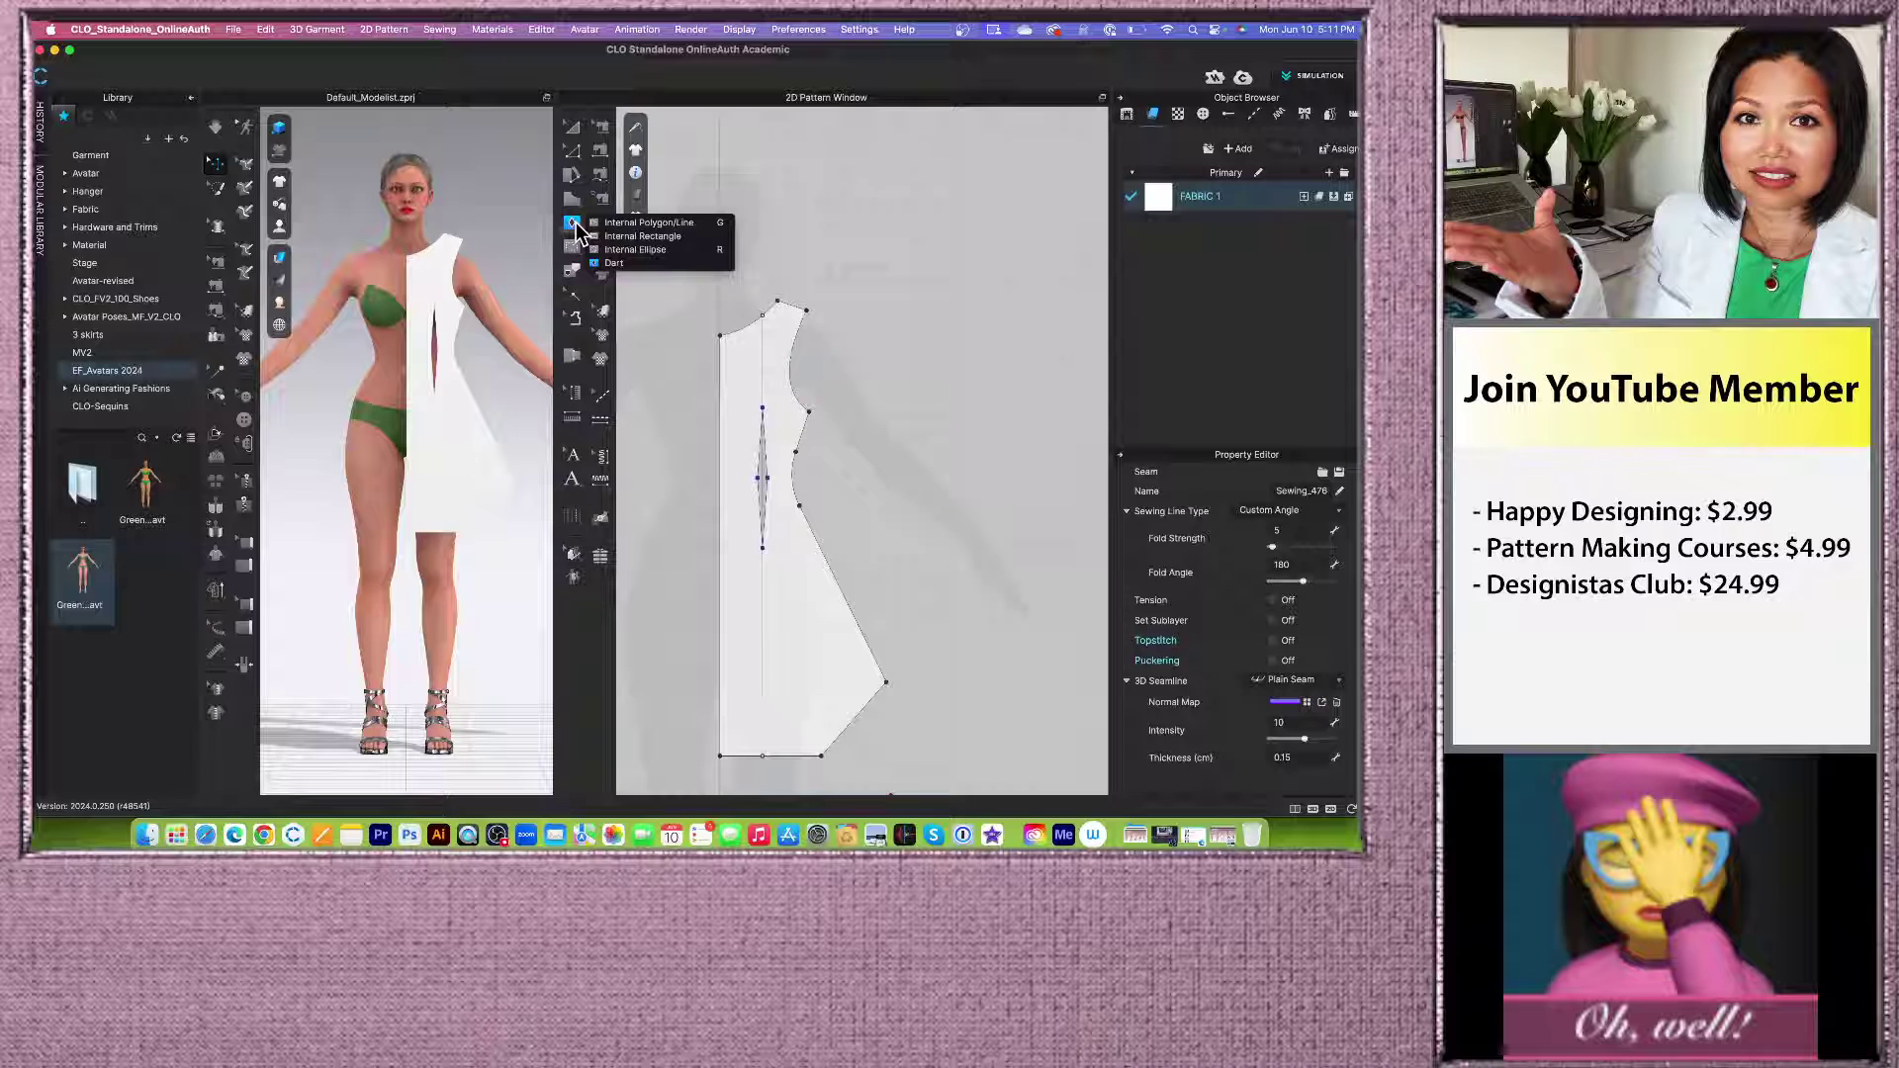
click(675, 236)
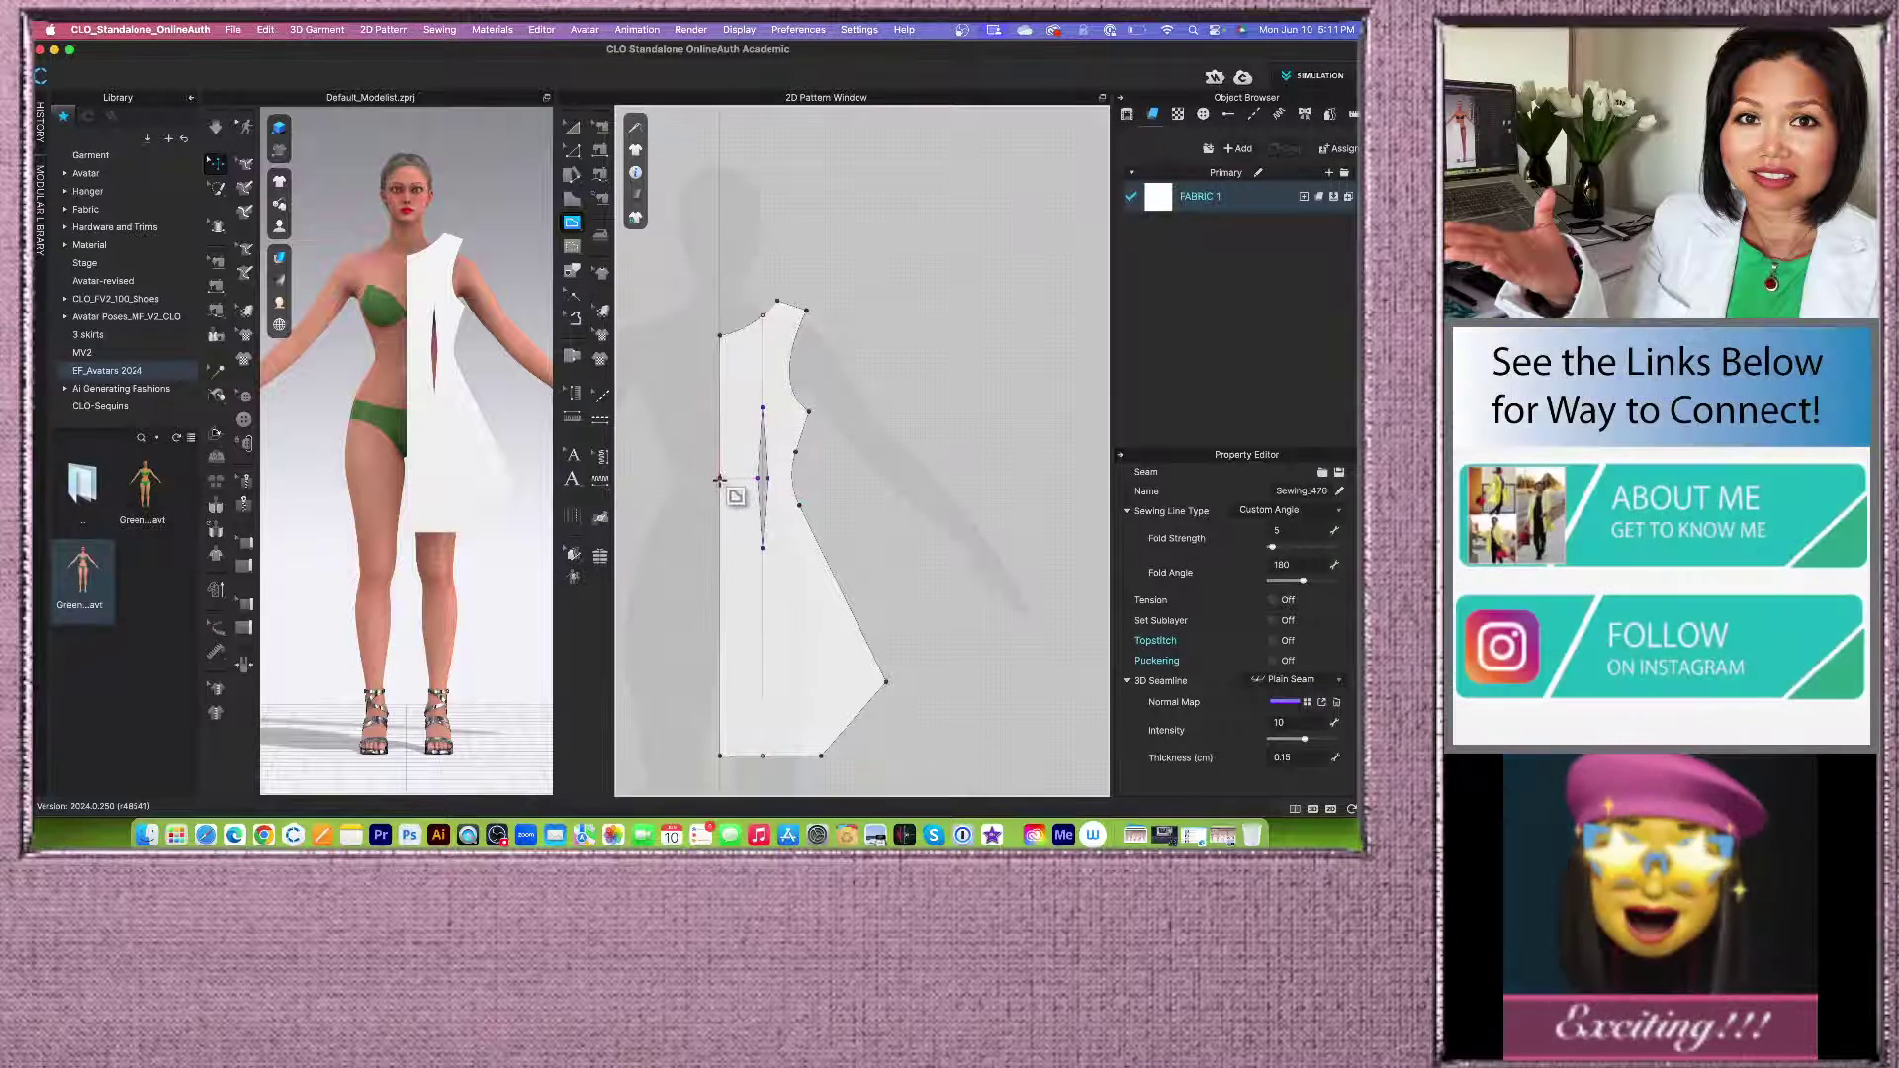
drag(720, 479, 789, 308)
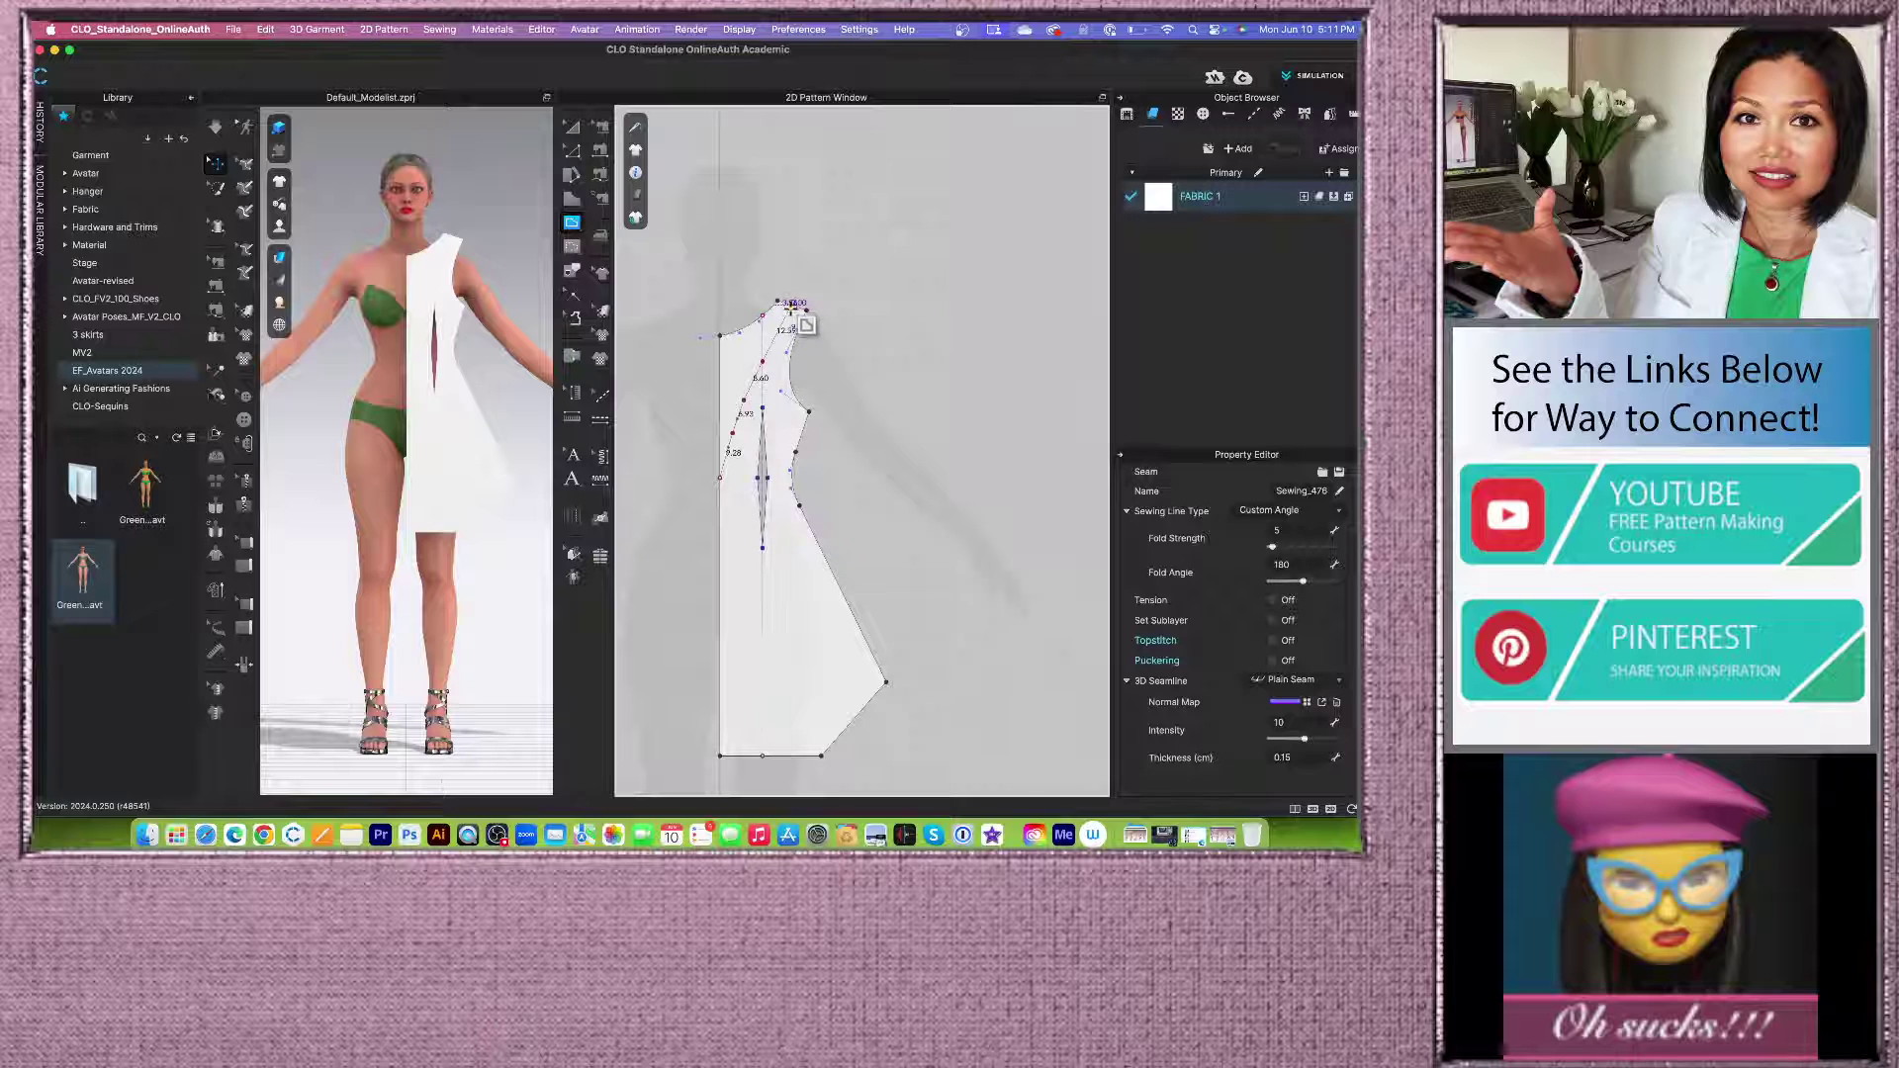
scroll(791, 308, up, 2)
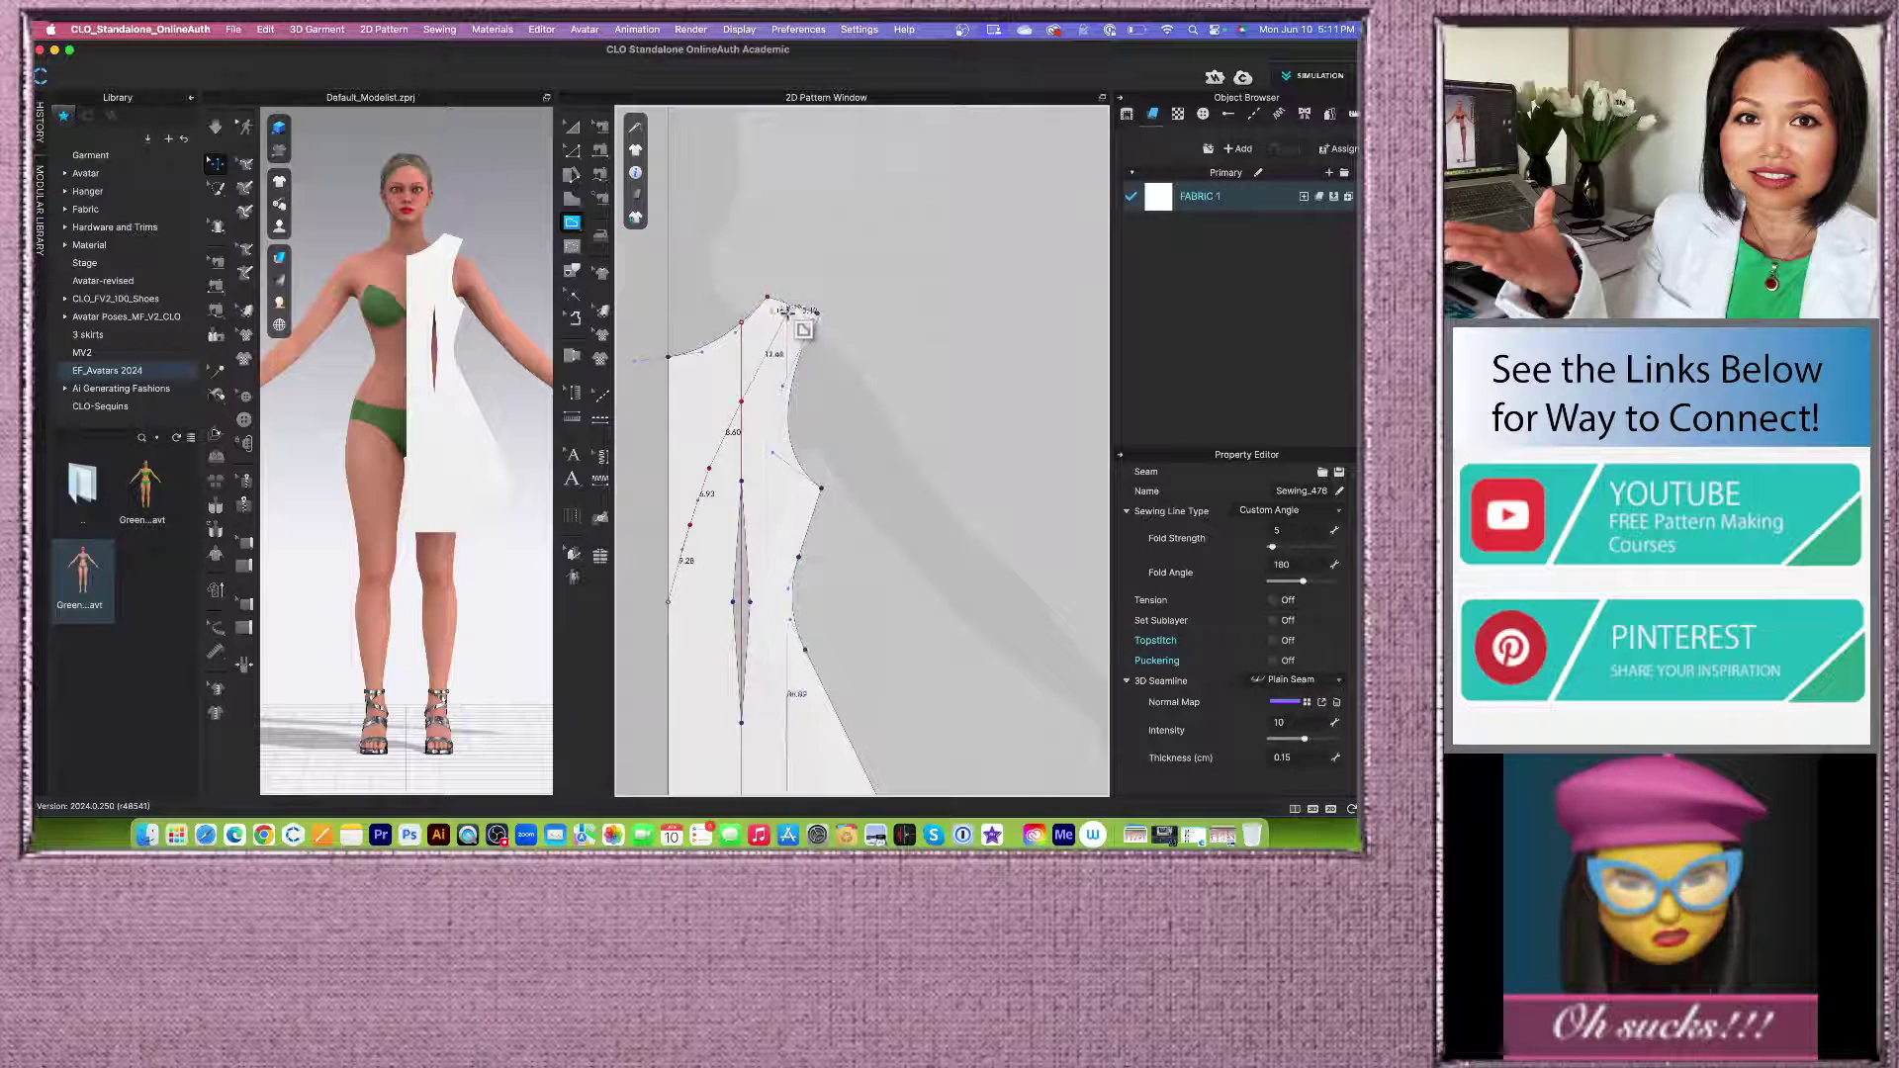
drag(788, 310, 793, 304)
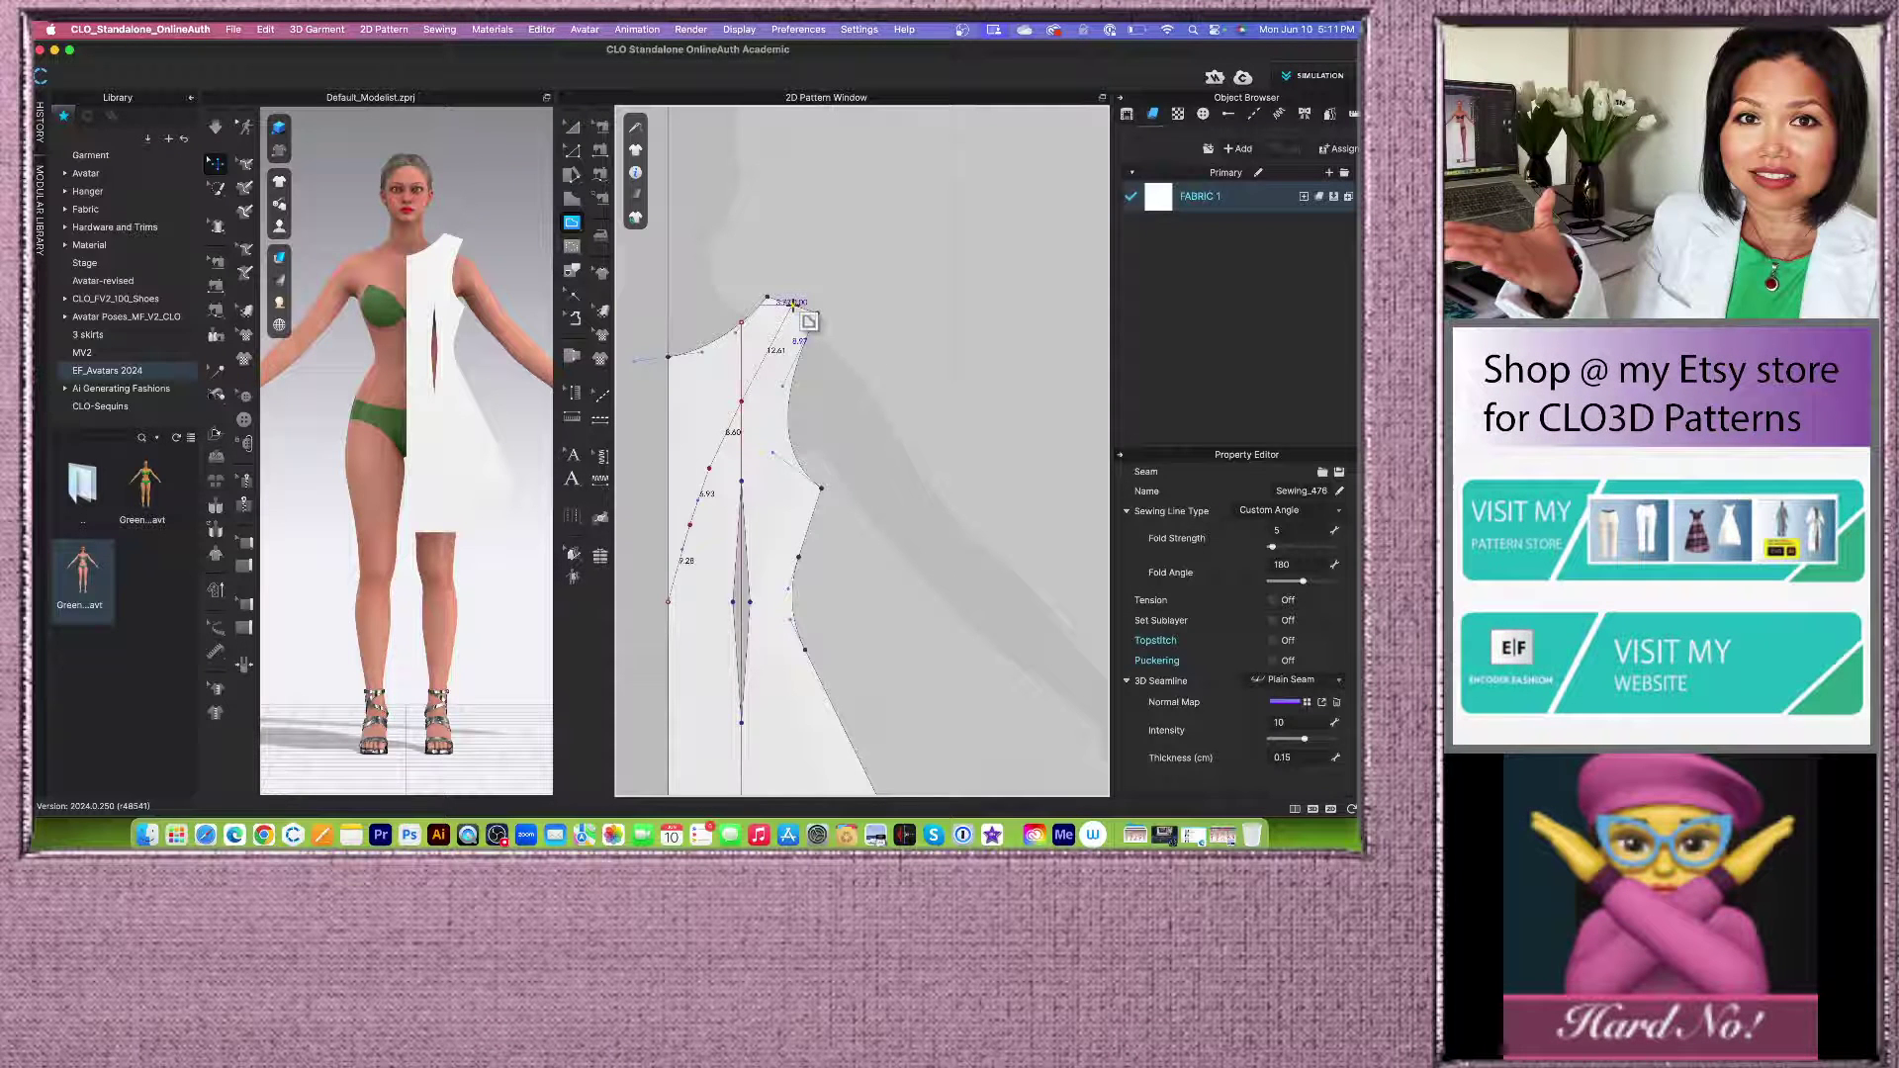
double_click(793, 305)
scroll(847, 292, down, 2)
scroll(818, 314, up, 2)
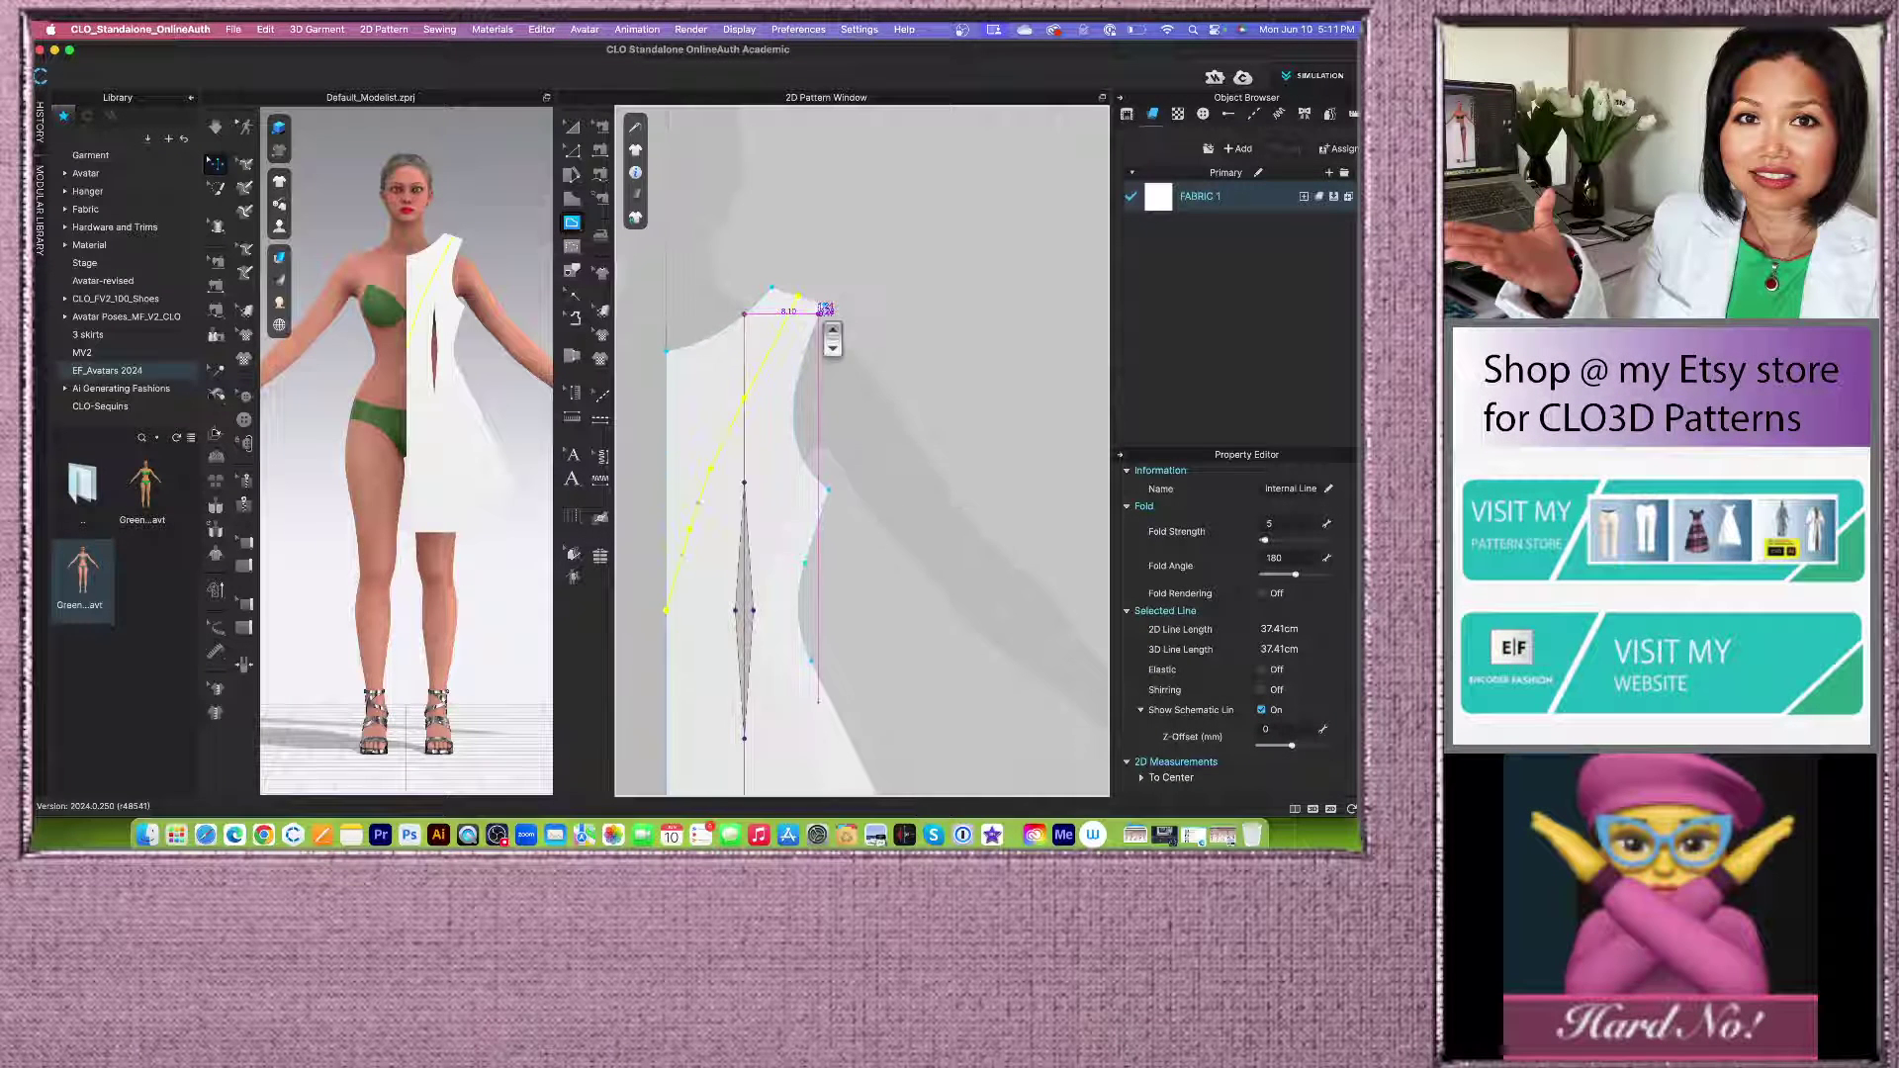
Step: Reposition the middle curve points of the internal neckline with Edit Pattern to refine its plunging shape
click(573, 154)
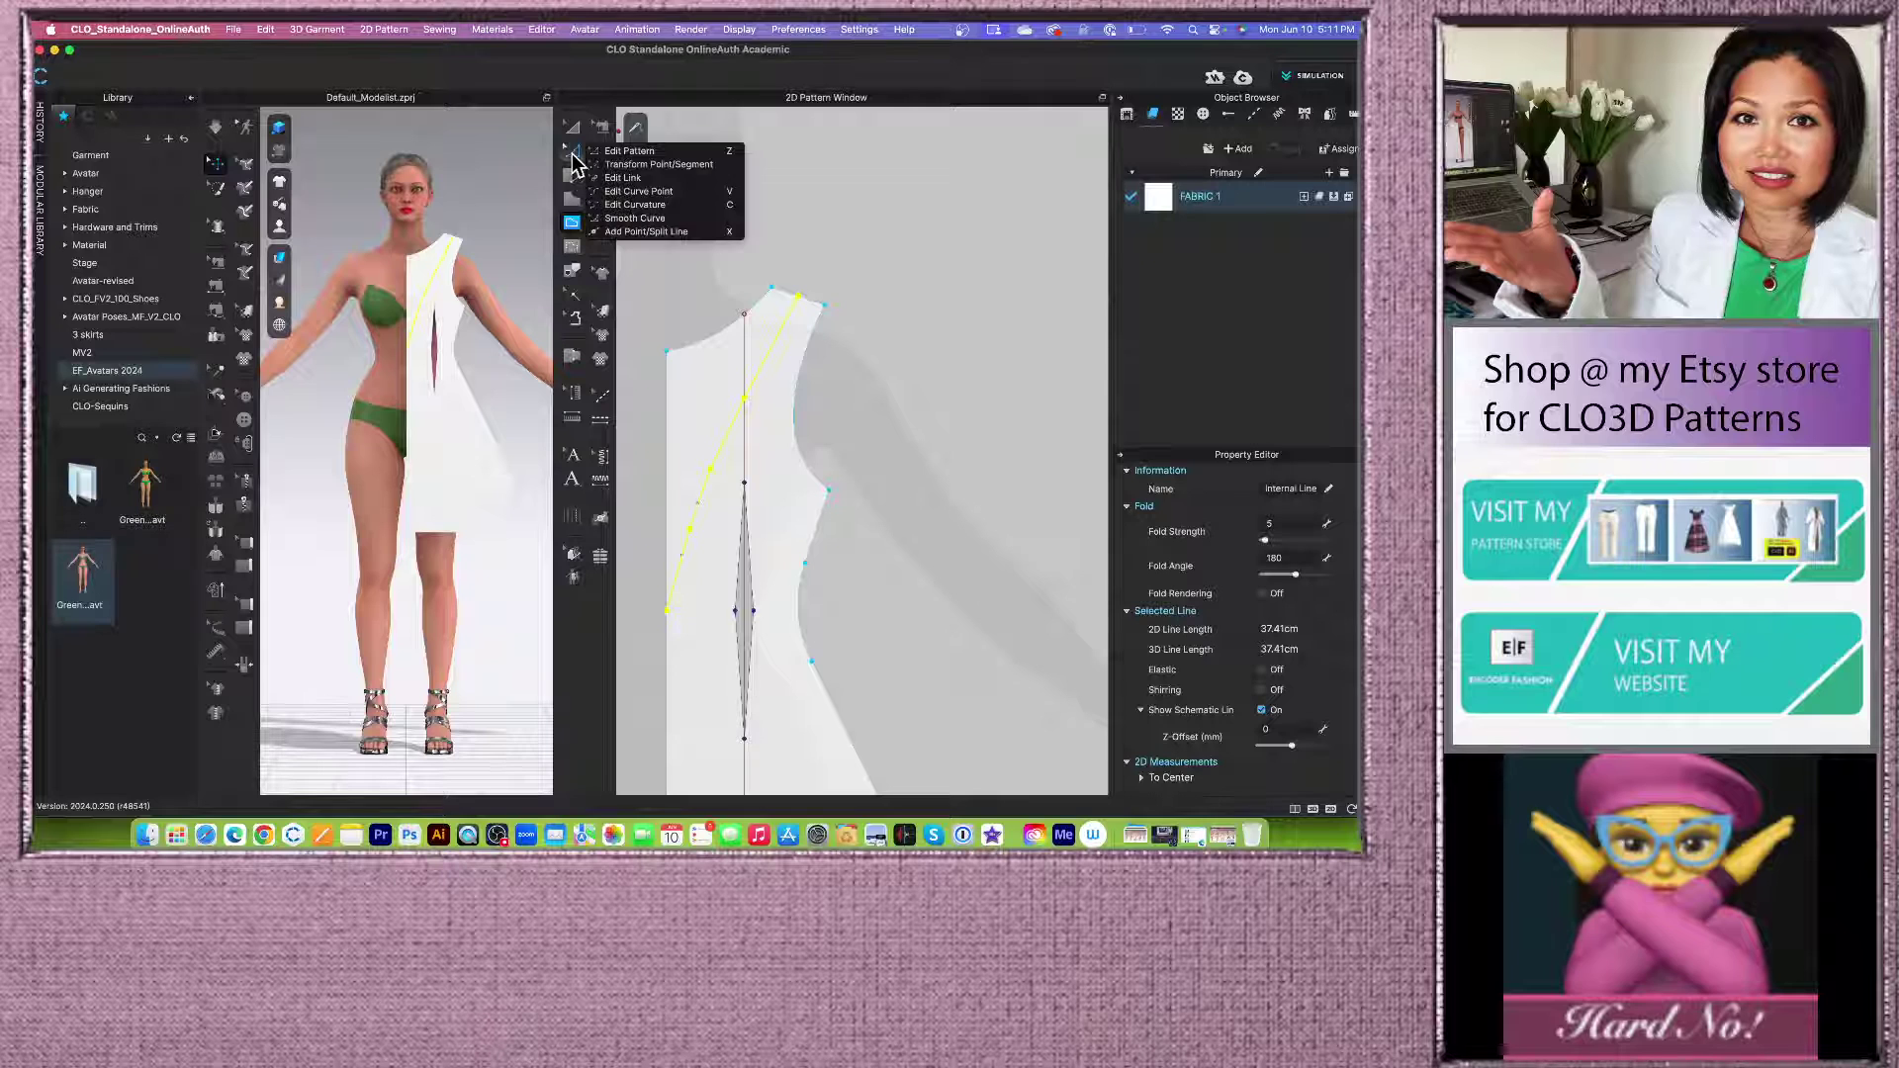
click(661, 152)
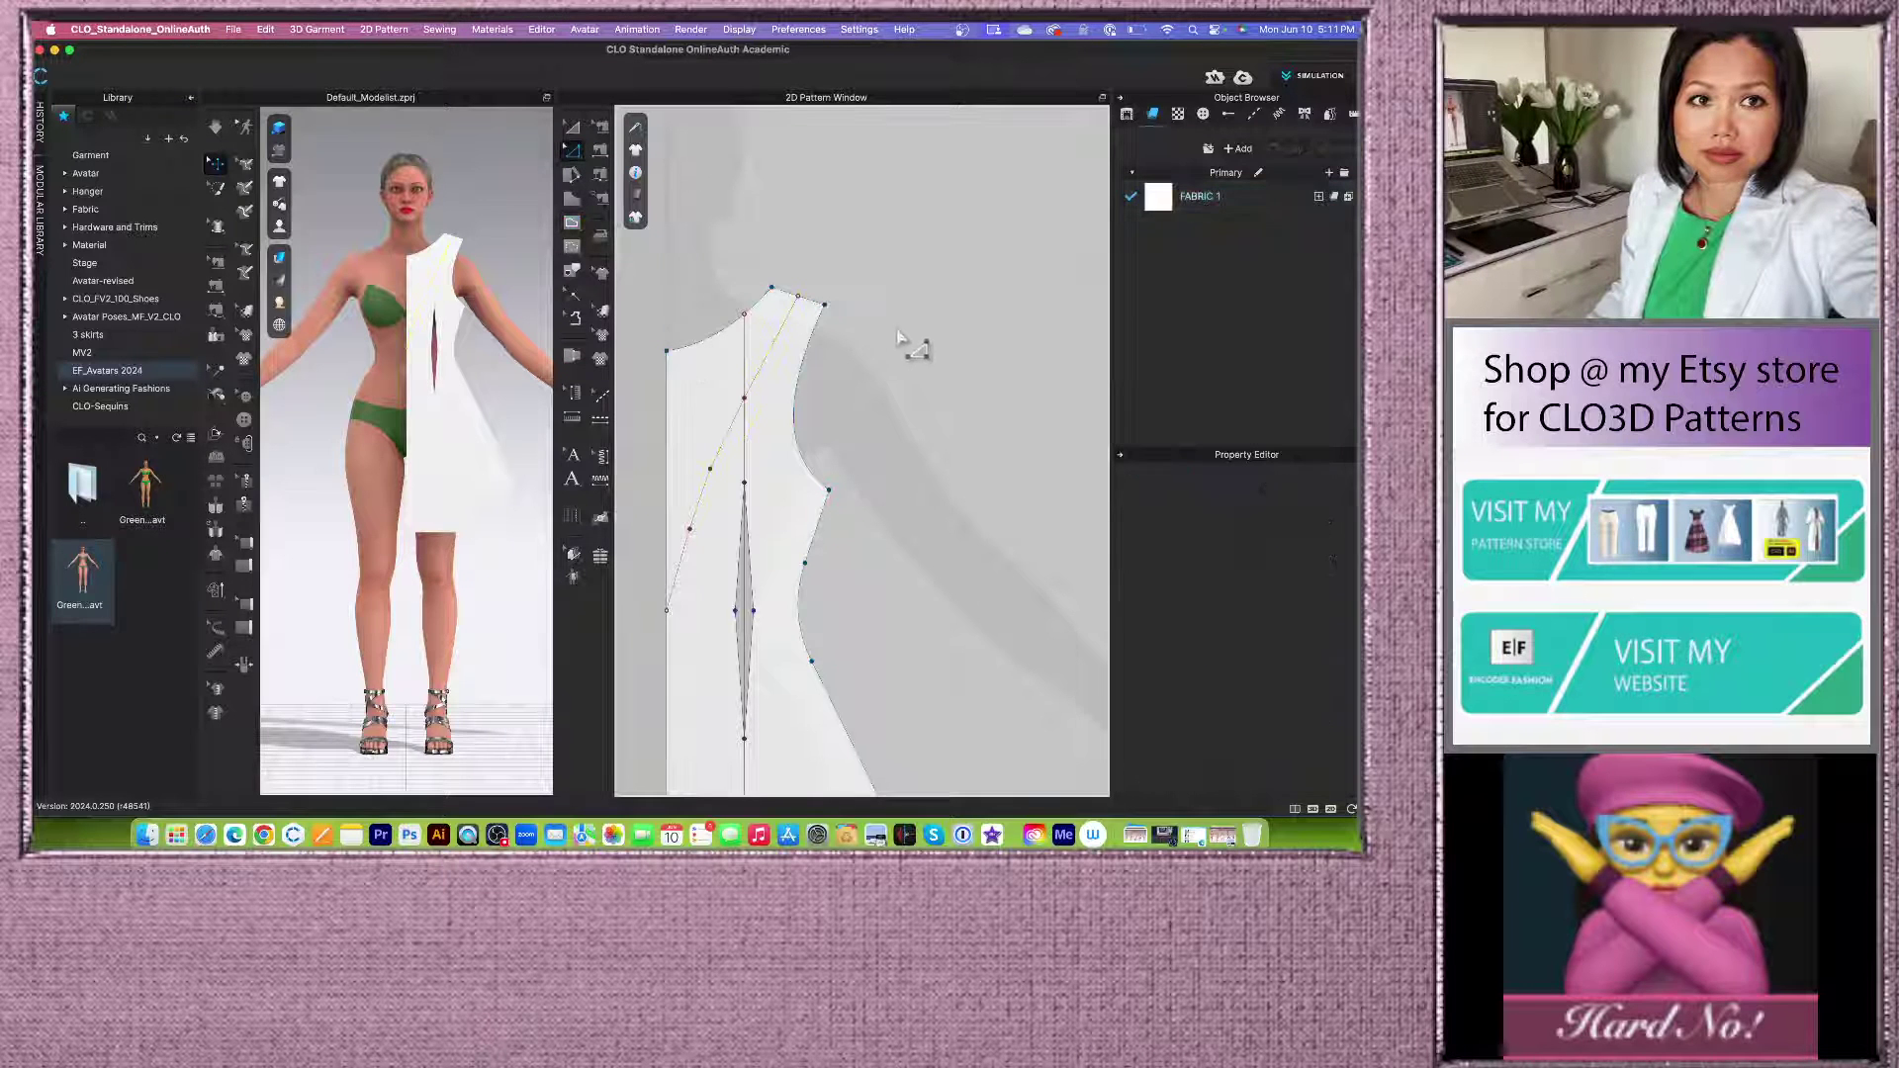
scroll(761, 455, up, 1)
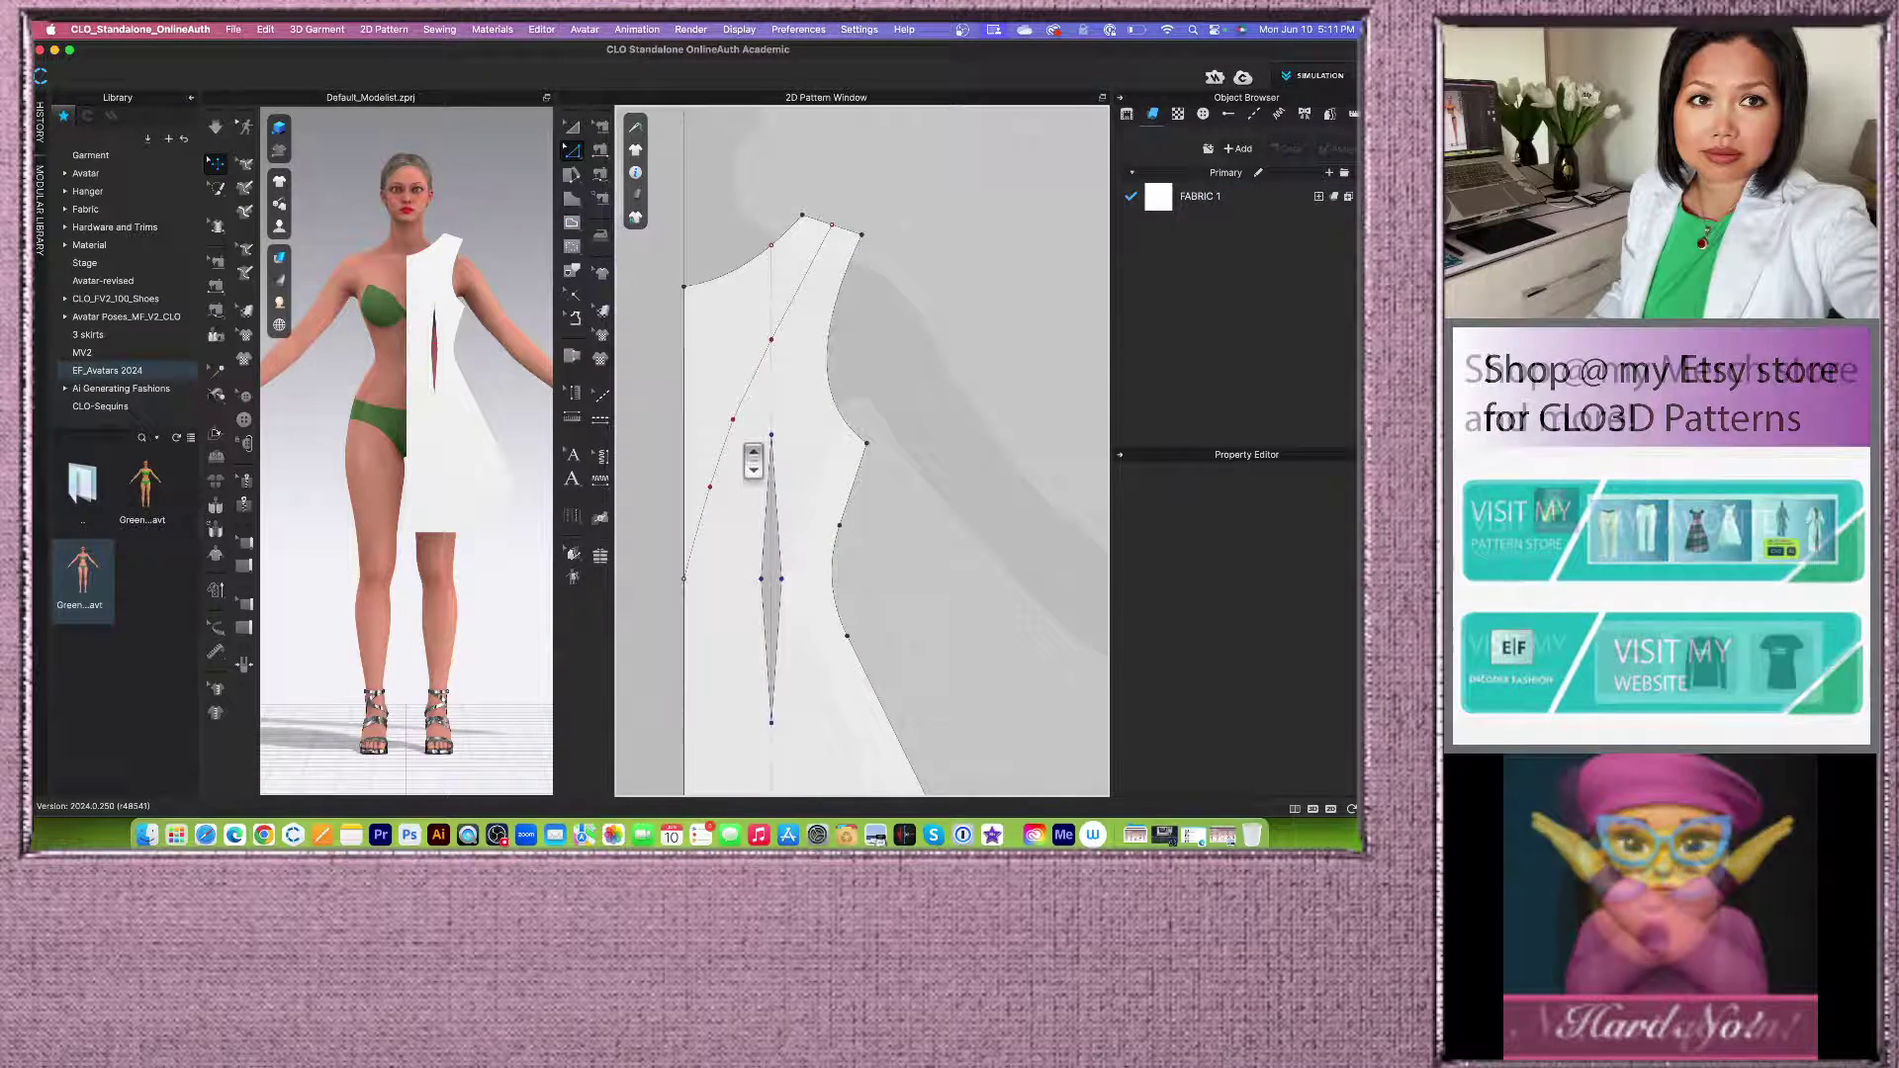
click(712, 500)
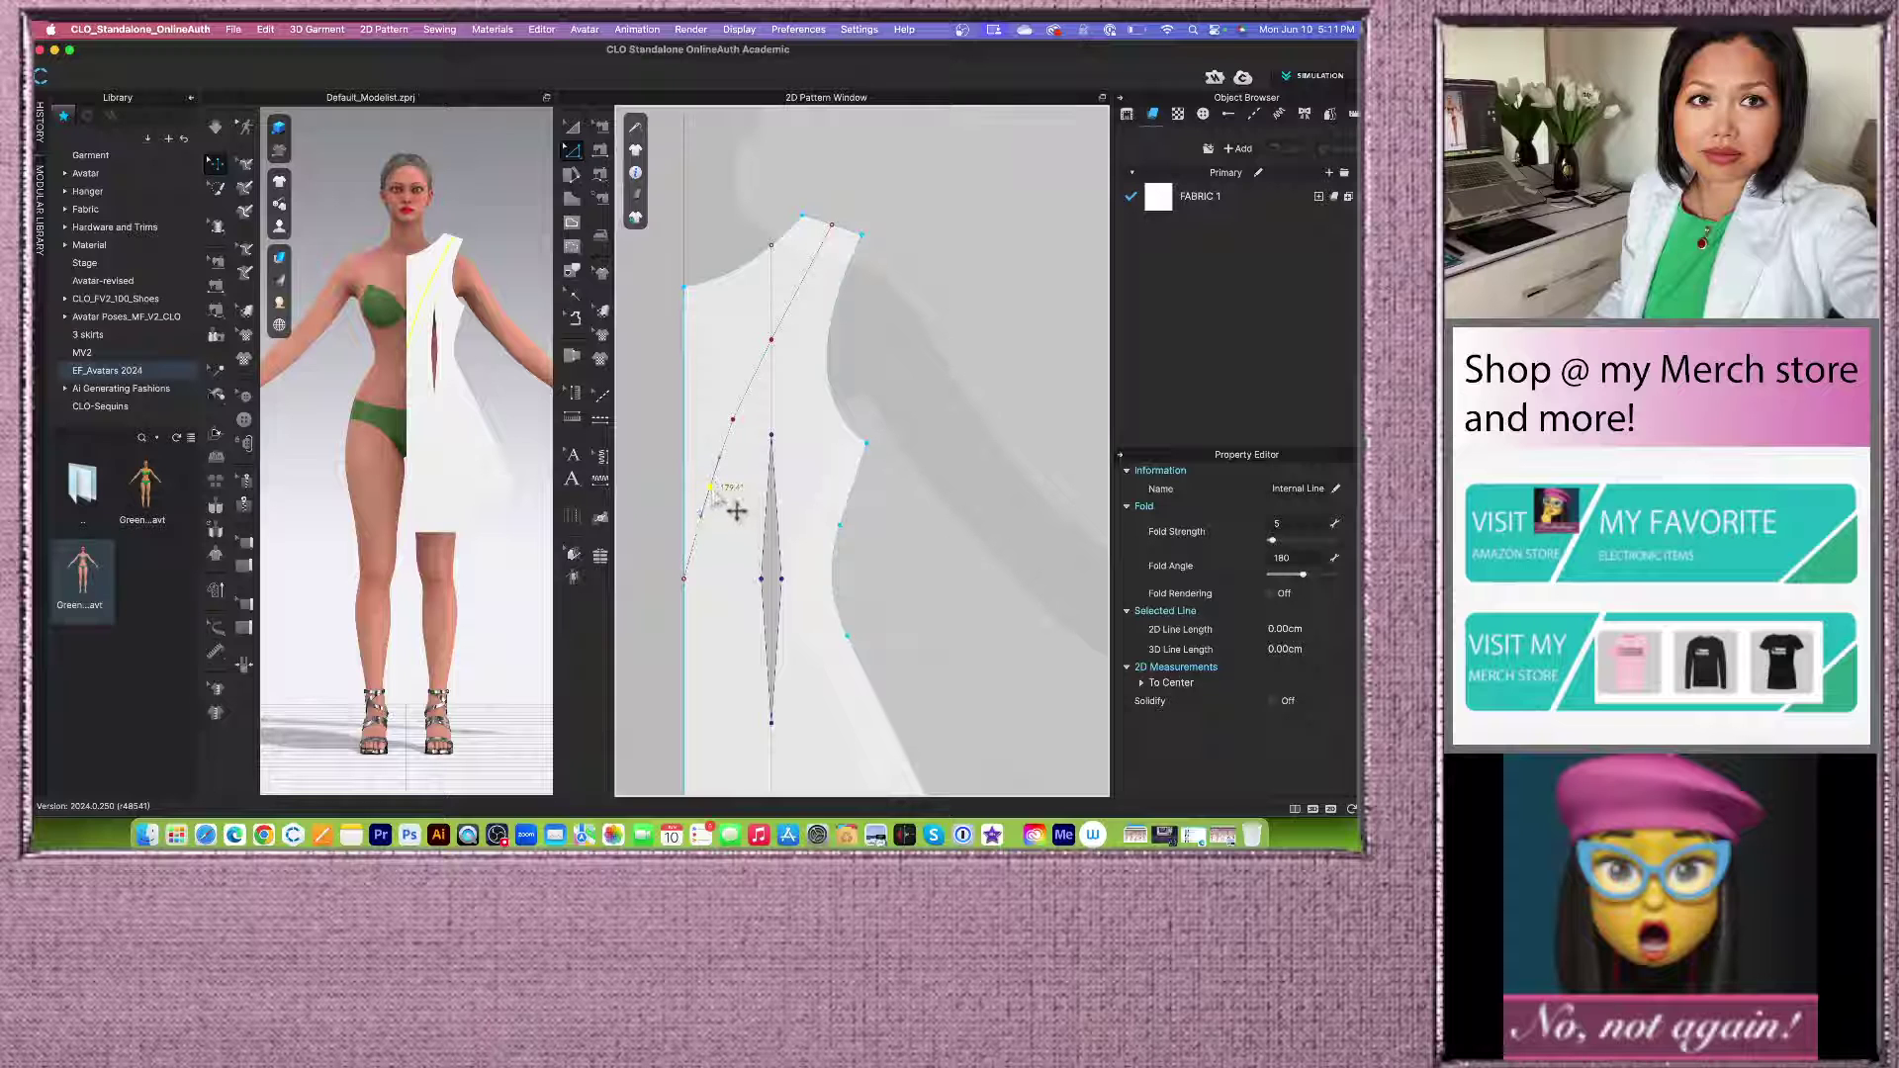
drag(712, 494, 770, 436)
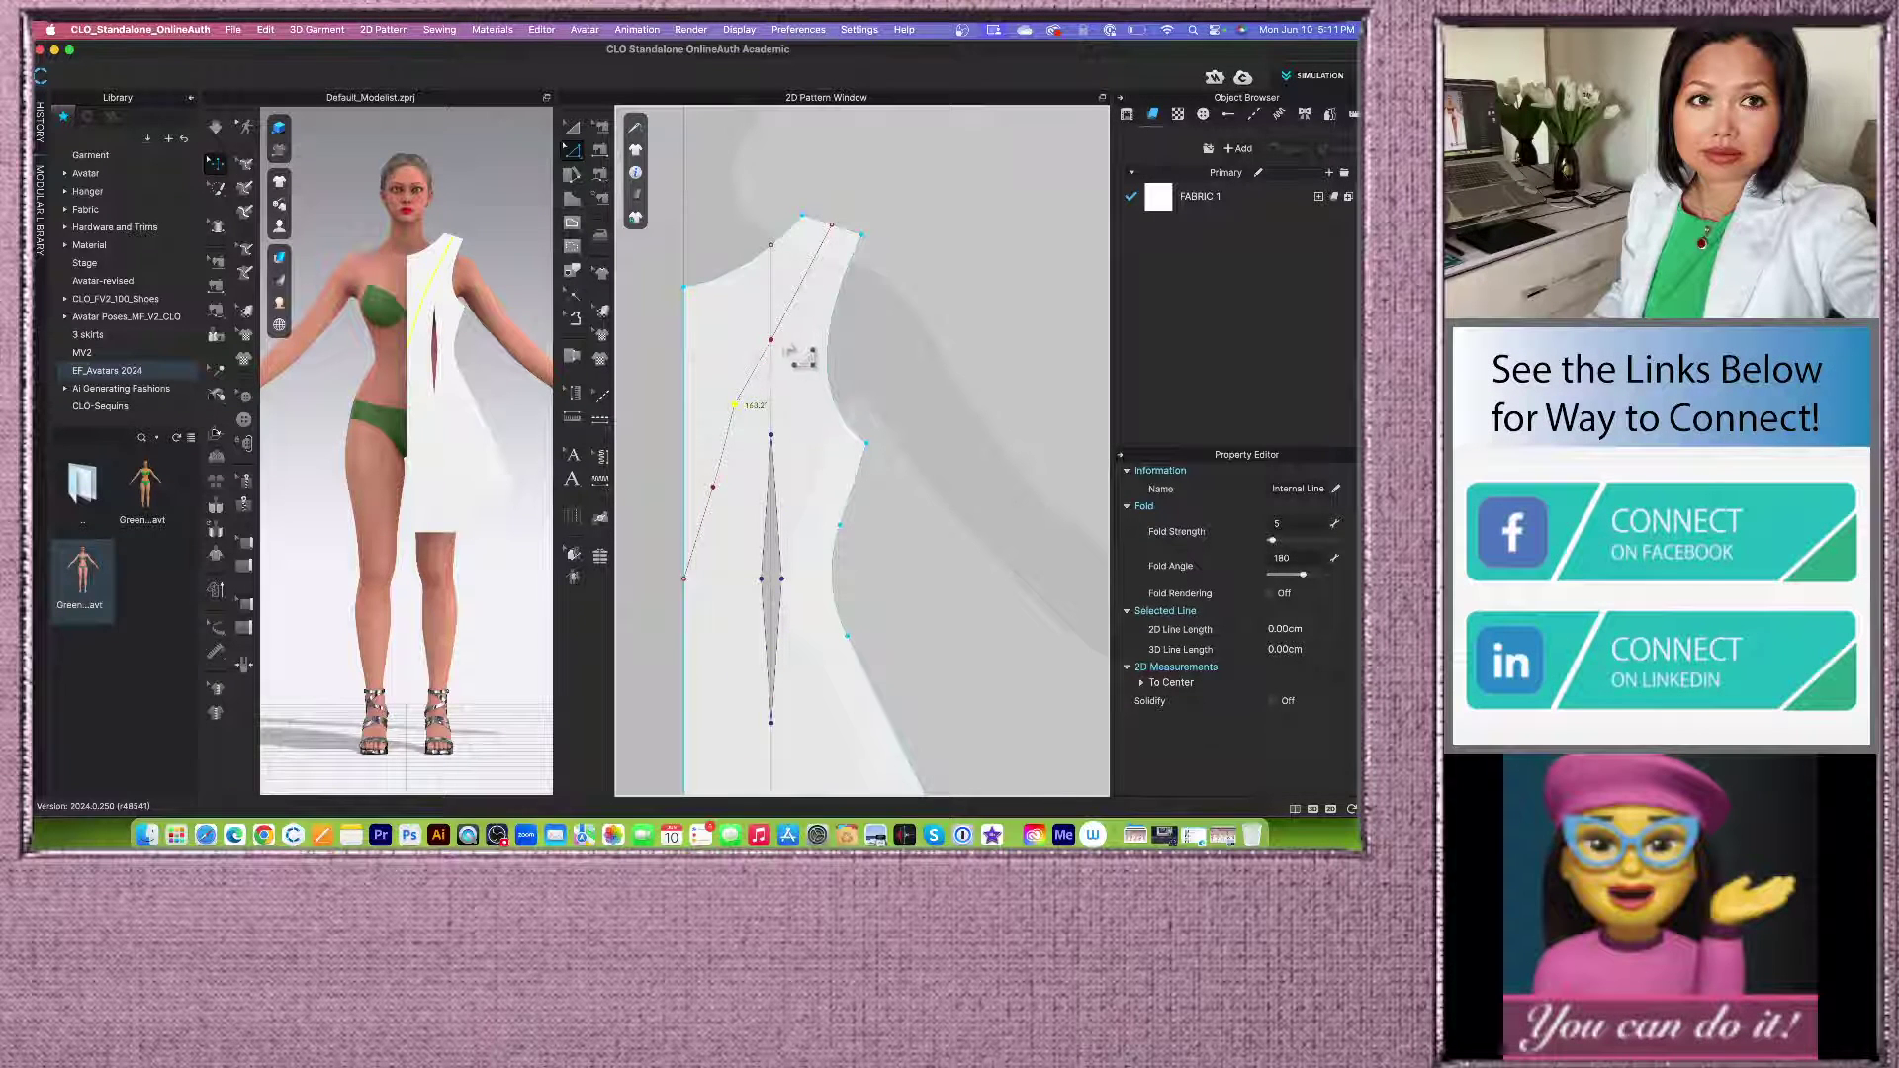
Step: Fine-tune the upper neckline point and round the bend at the internal neckline's middle point with Smooth Curve
drag(777, 335, 776, 334)
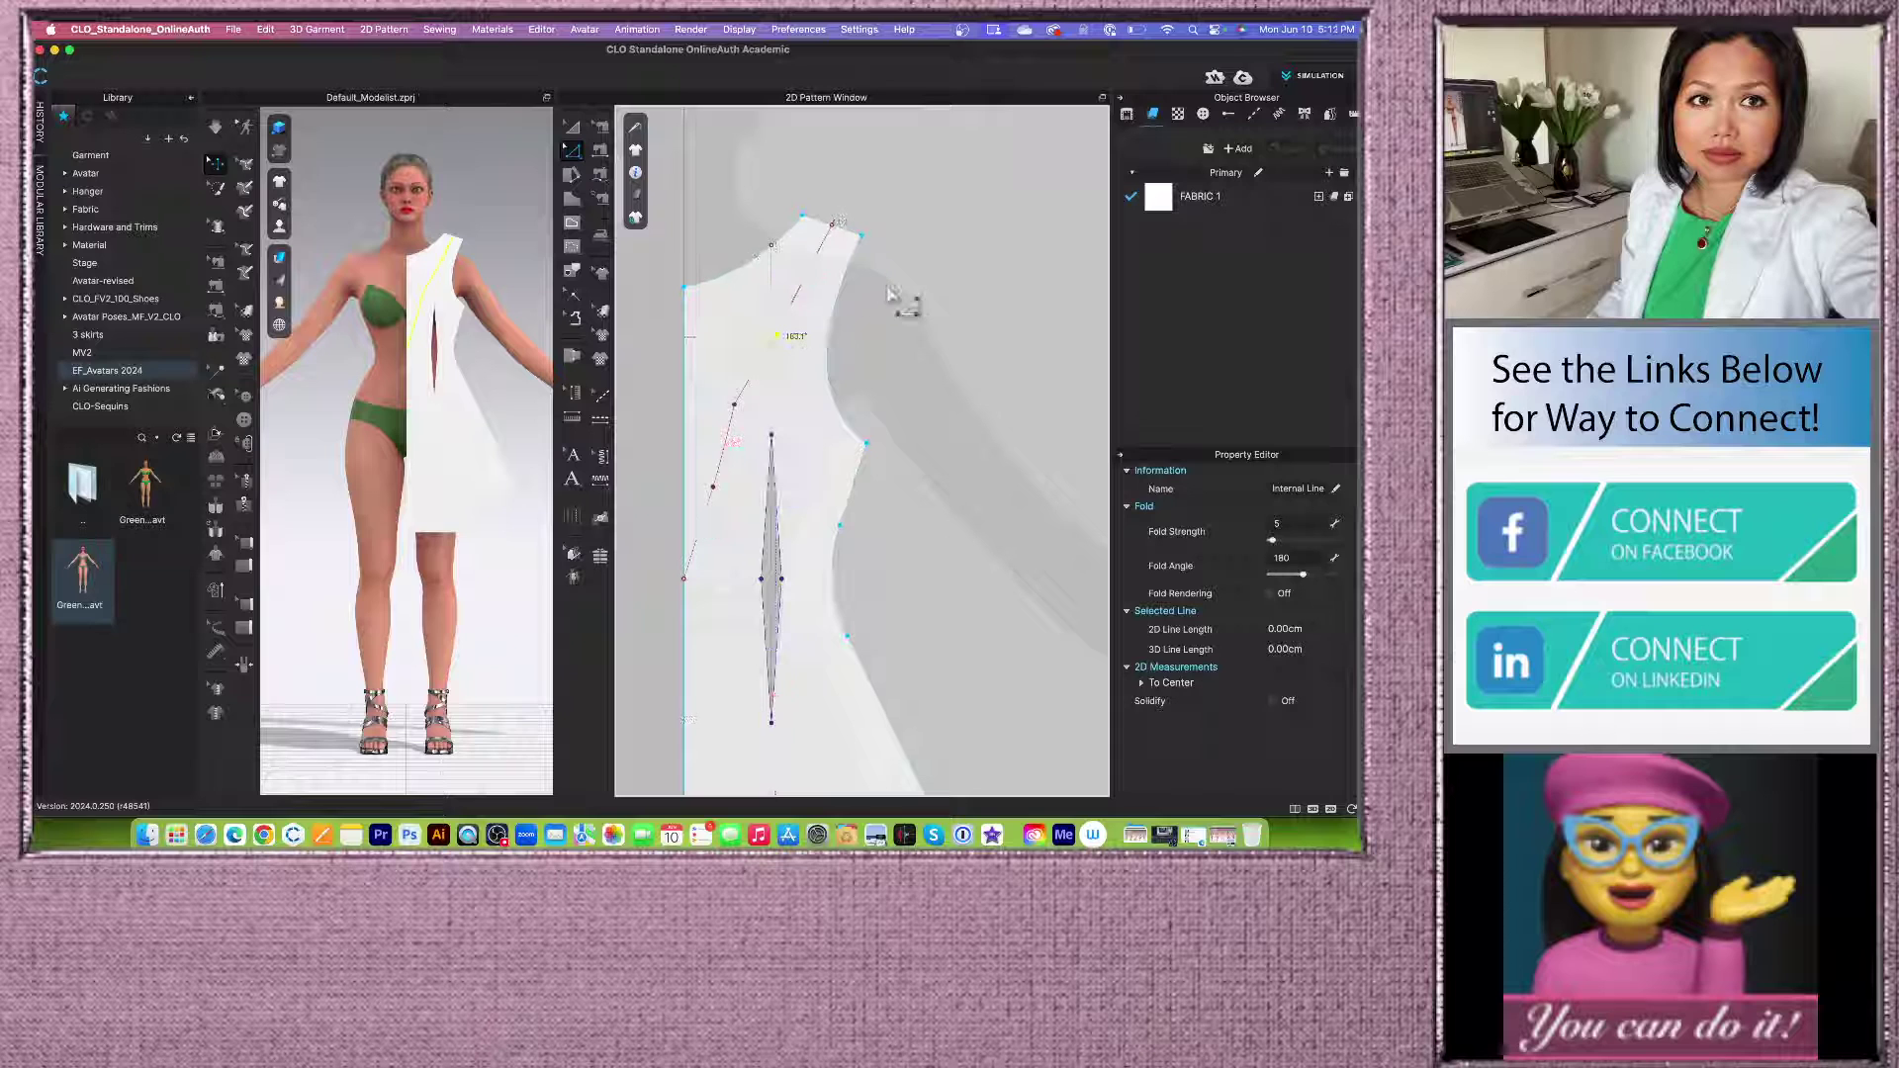
click(735, 406)
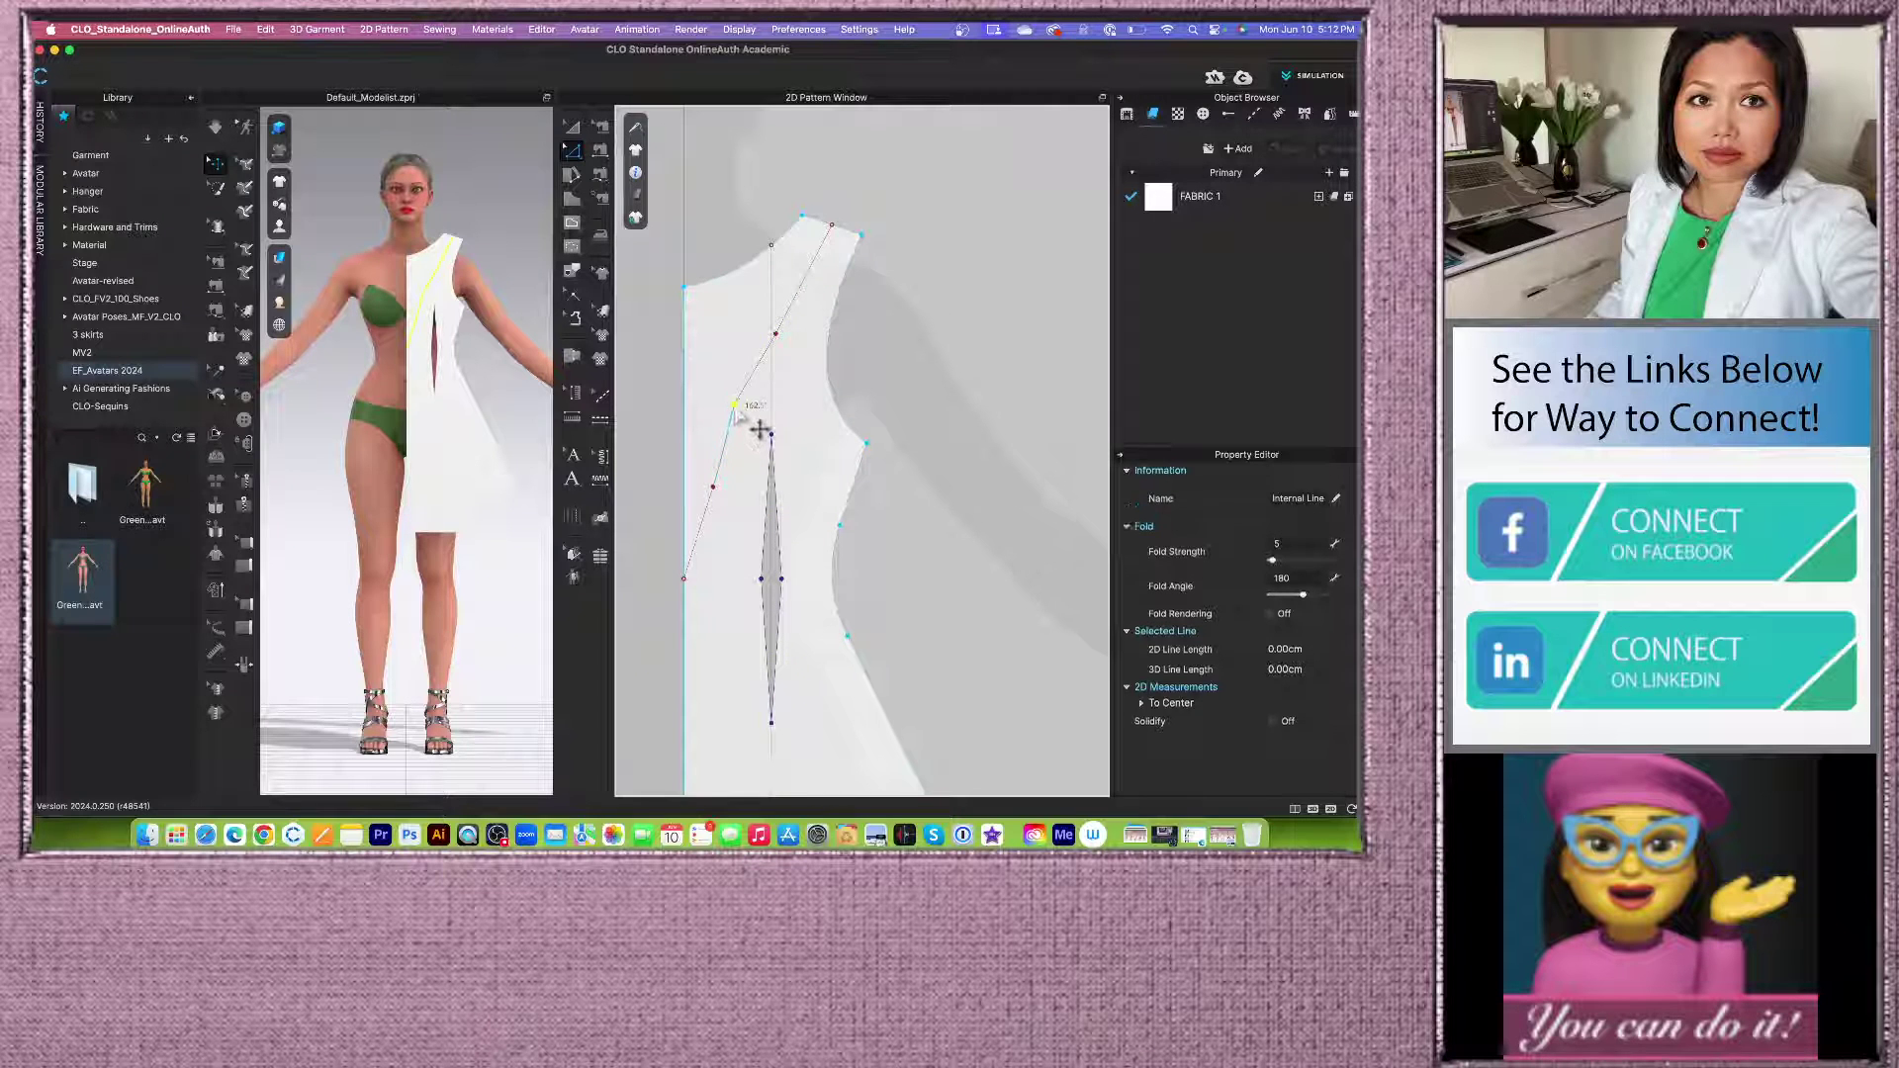
click(573, 151)
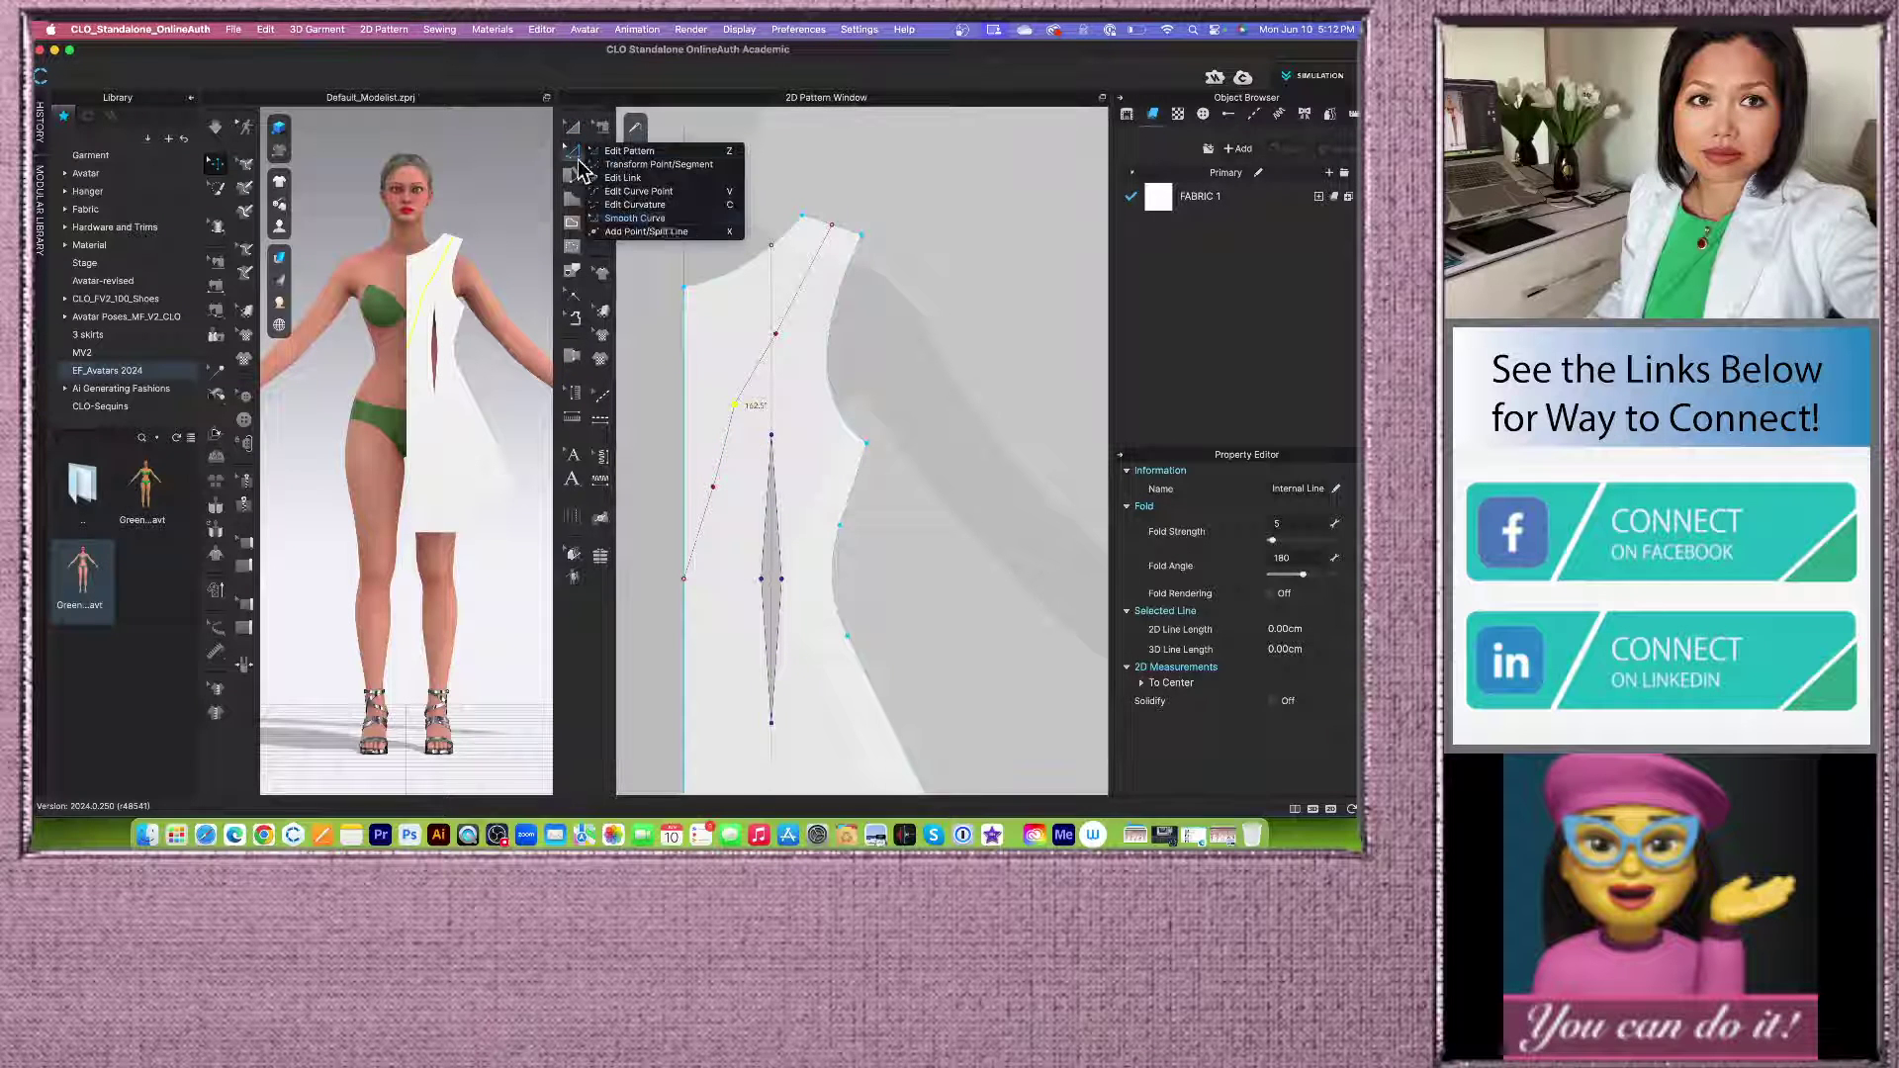
click(638, 218)
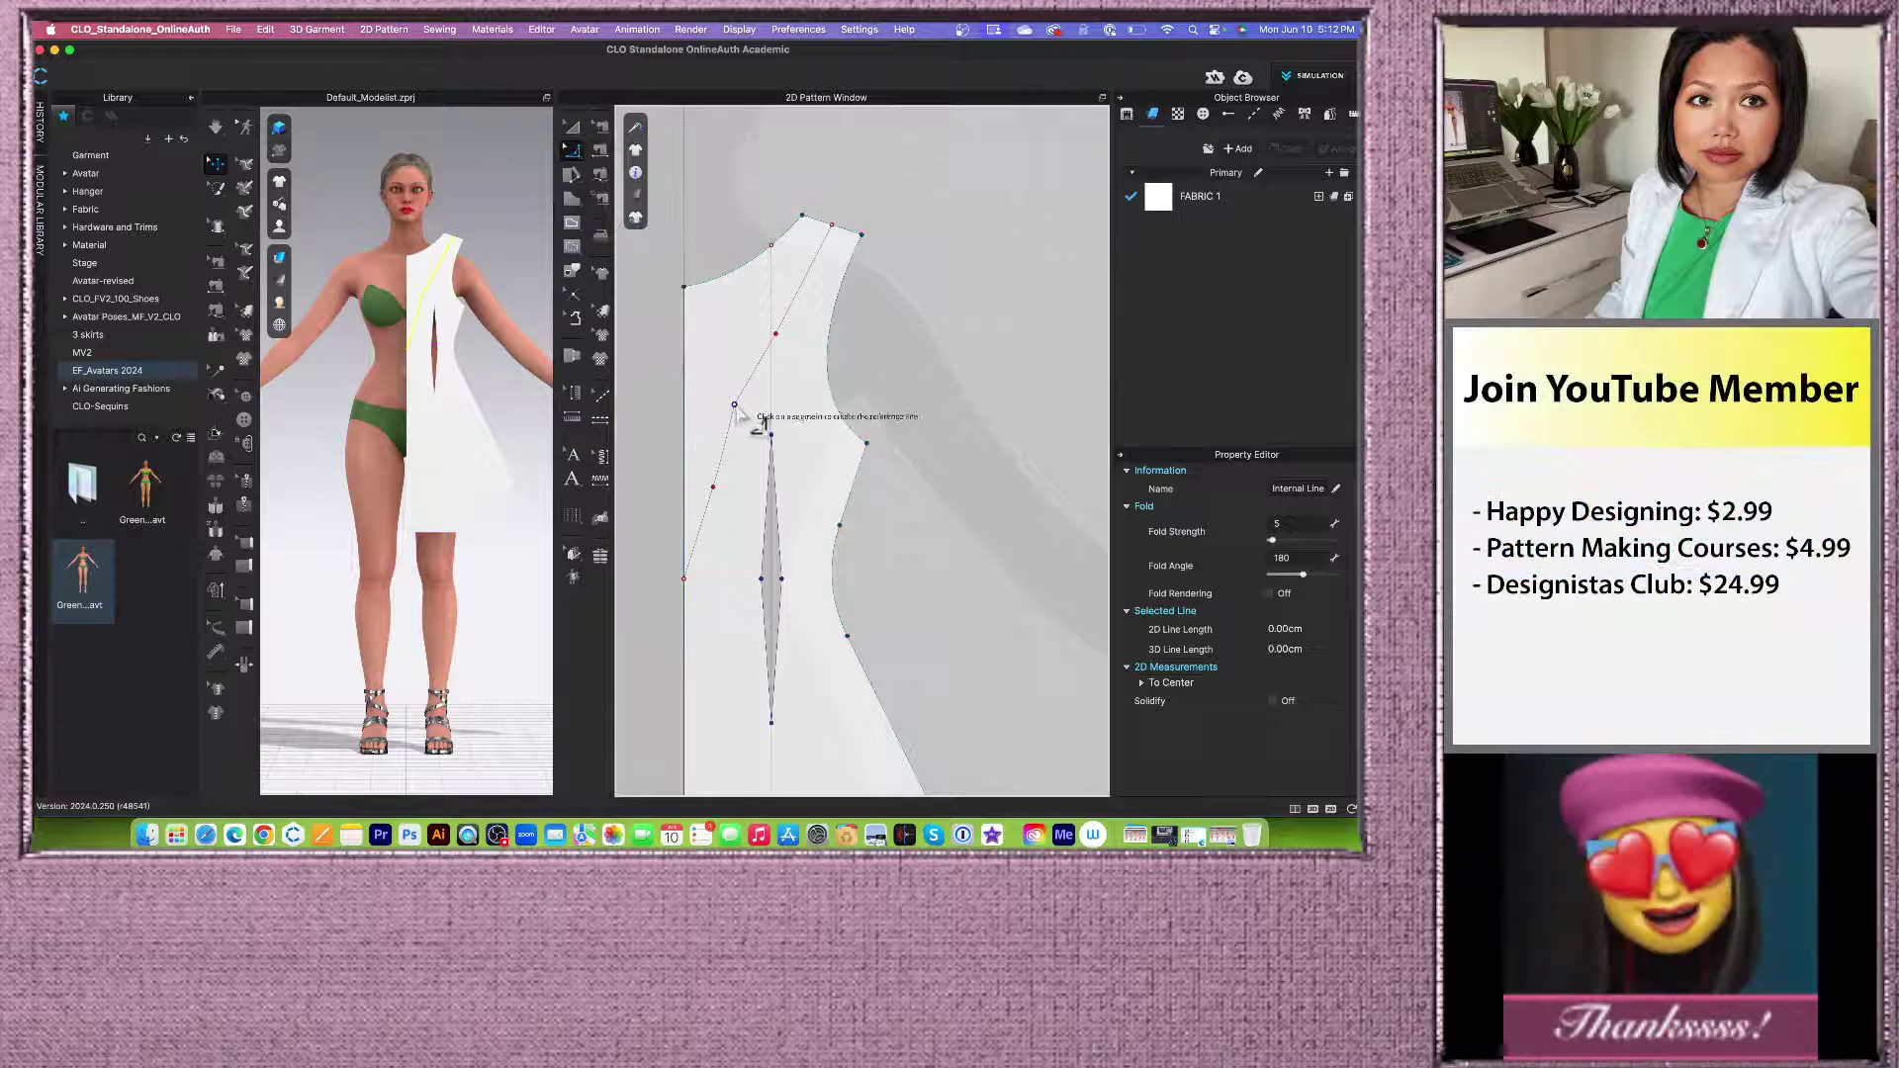
click(735, 406)
drag(807, 288, 966, 178)
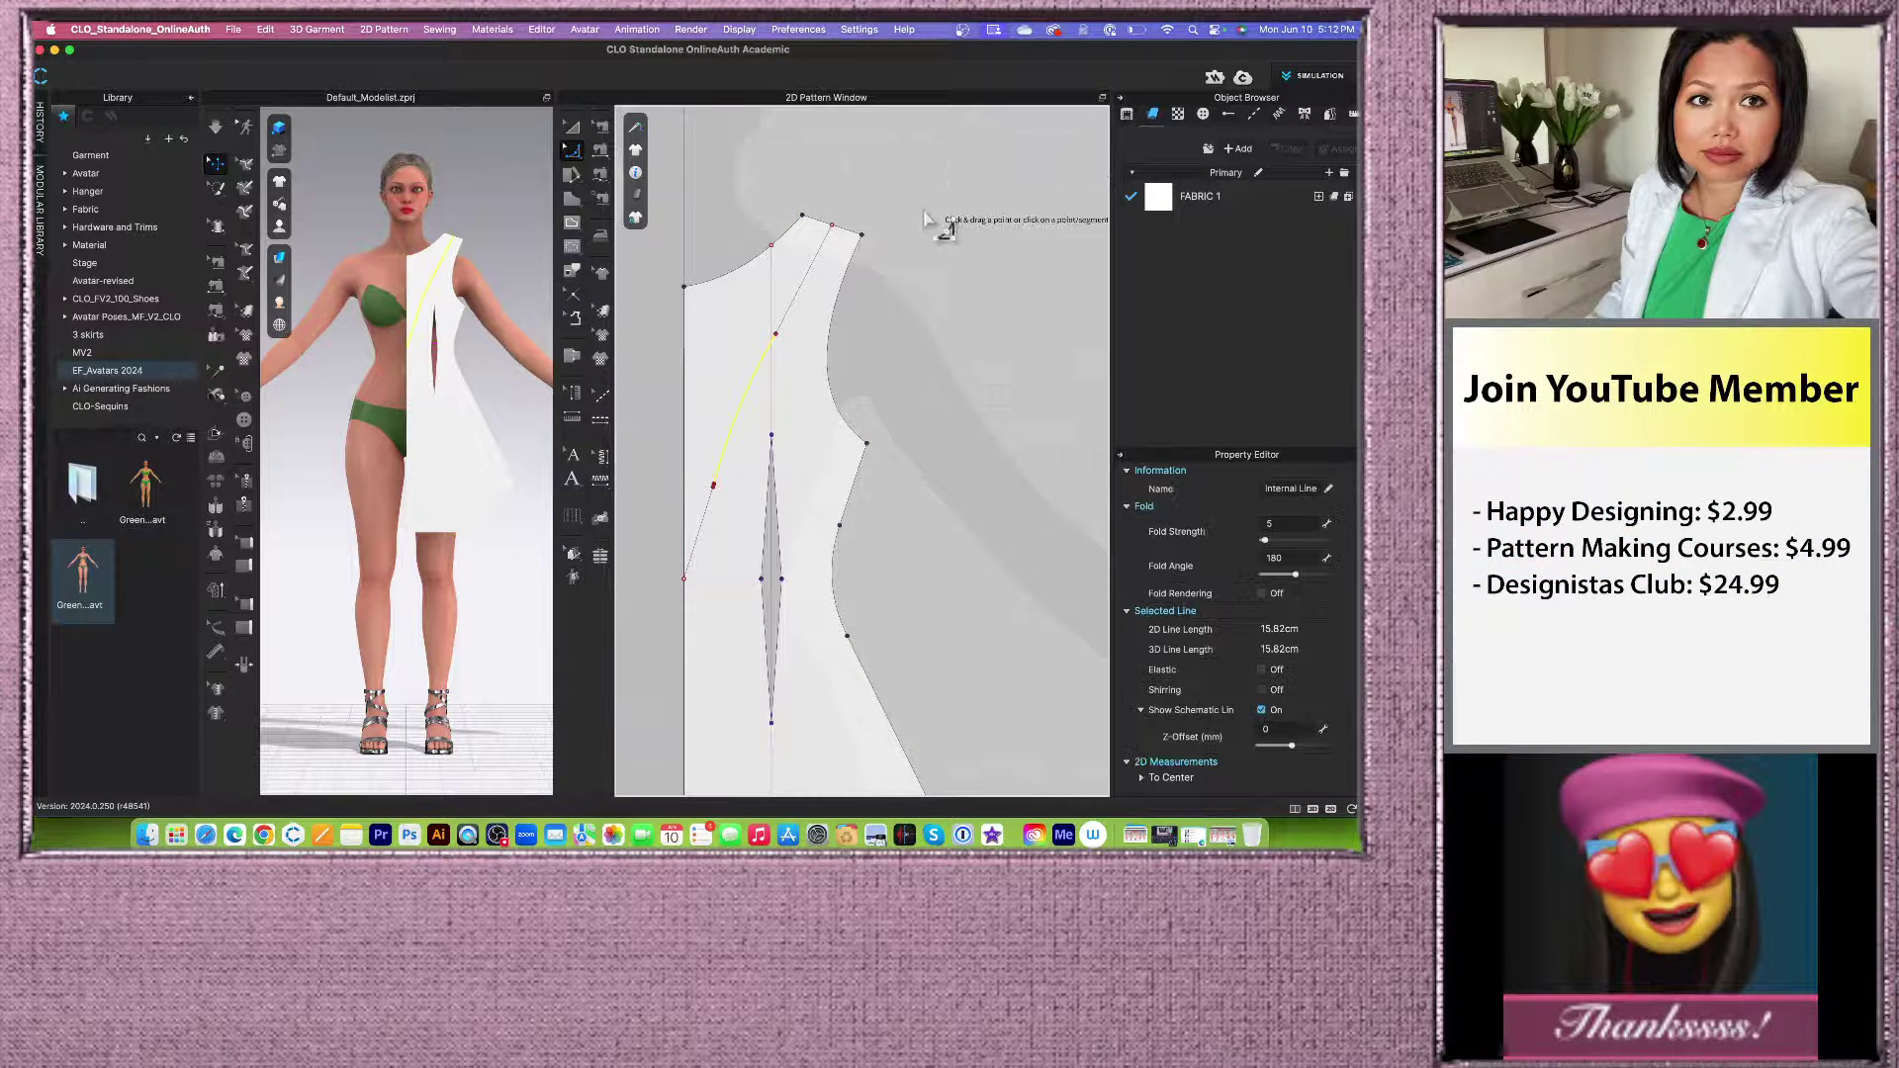
scroll(714, 494, up, 5)
scroll(720, 473, down, 4)
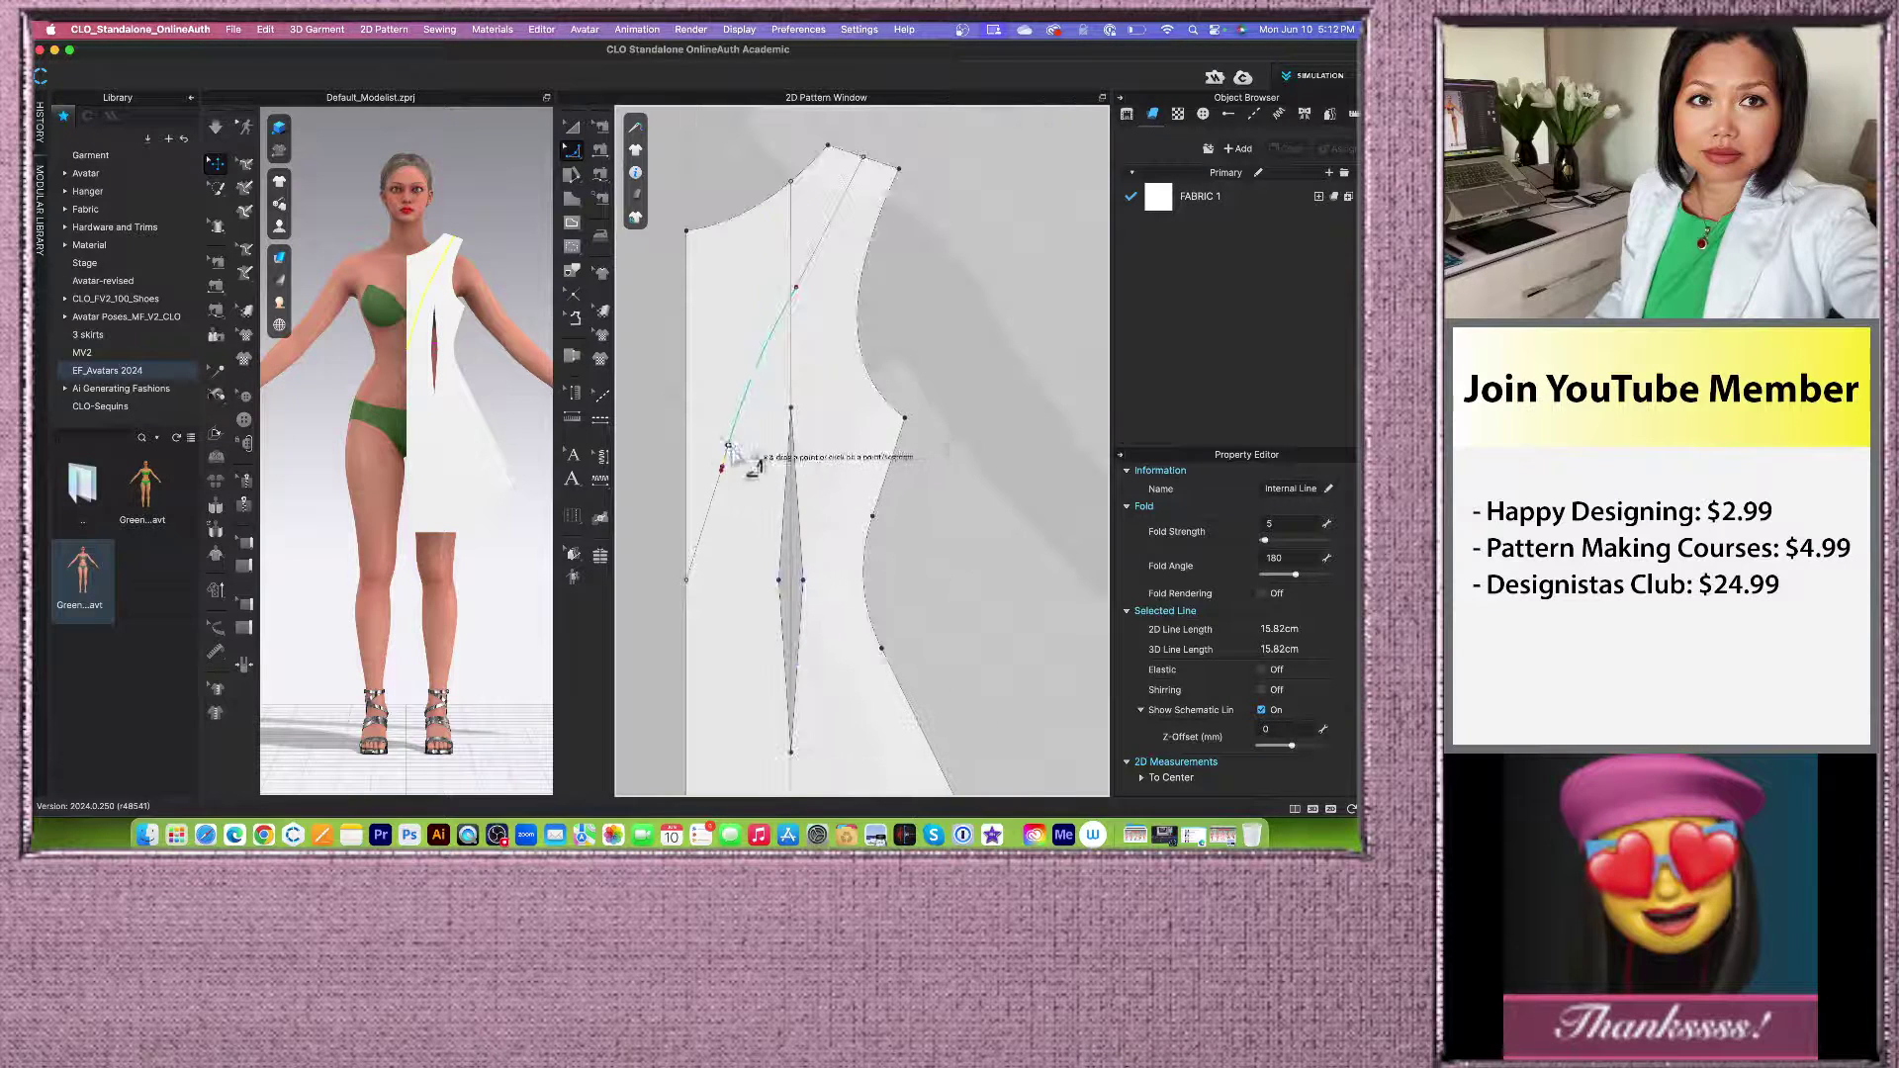
Step: Shift the upper neckline point toward the shoulder with Edit Pattern and nudge the curve point just below it
click(574, 153)
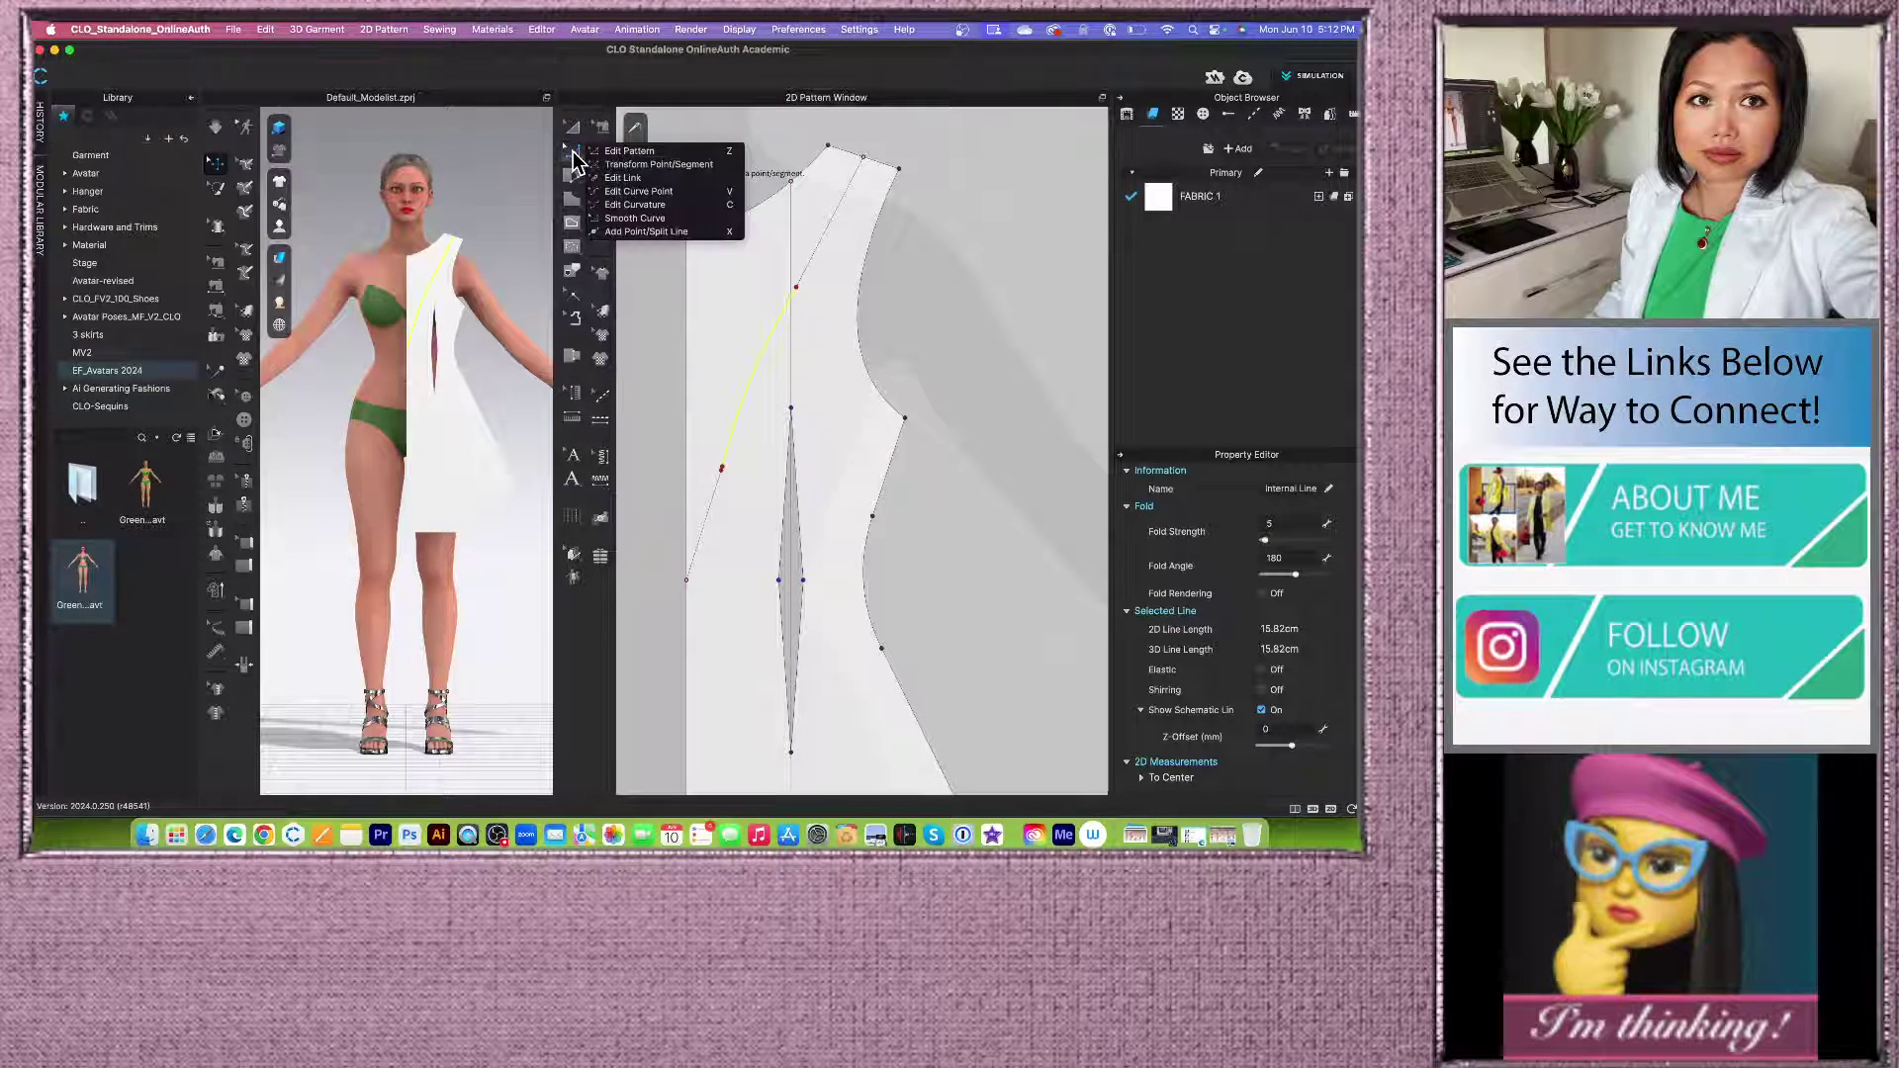
click(645, 152)
click(803, 291)
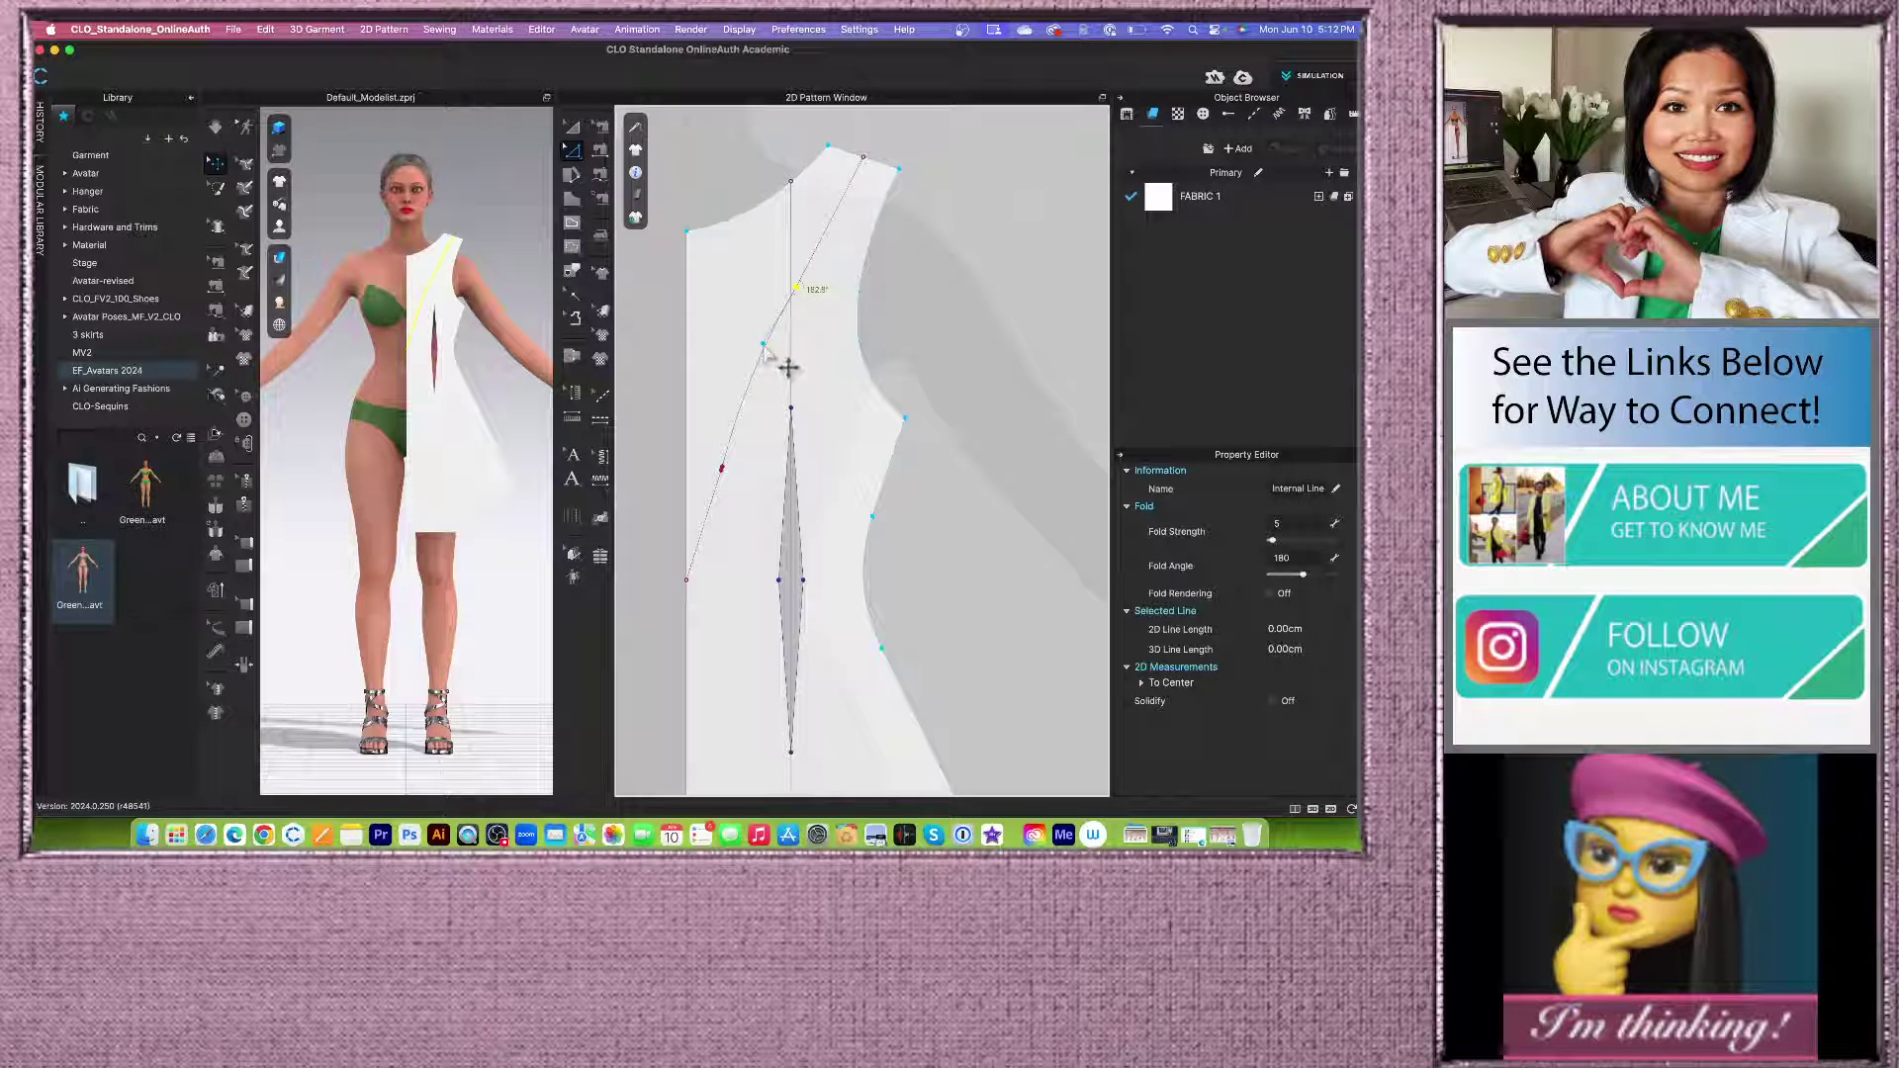
drag(764, 344, 764, 342)
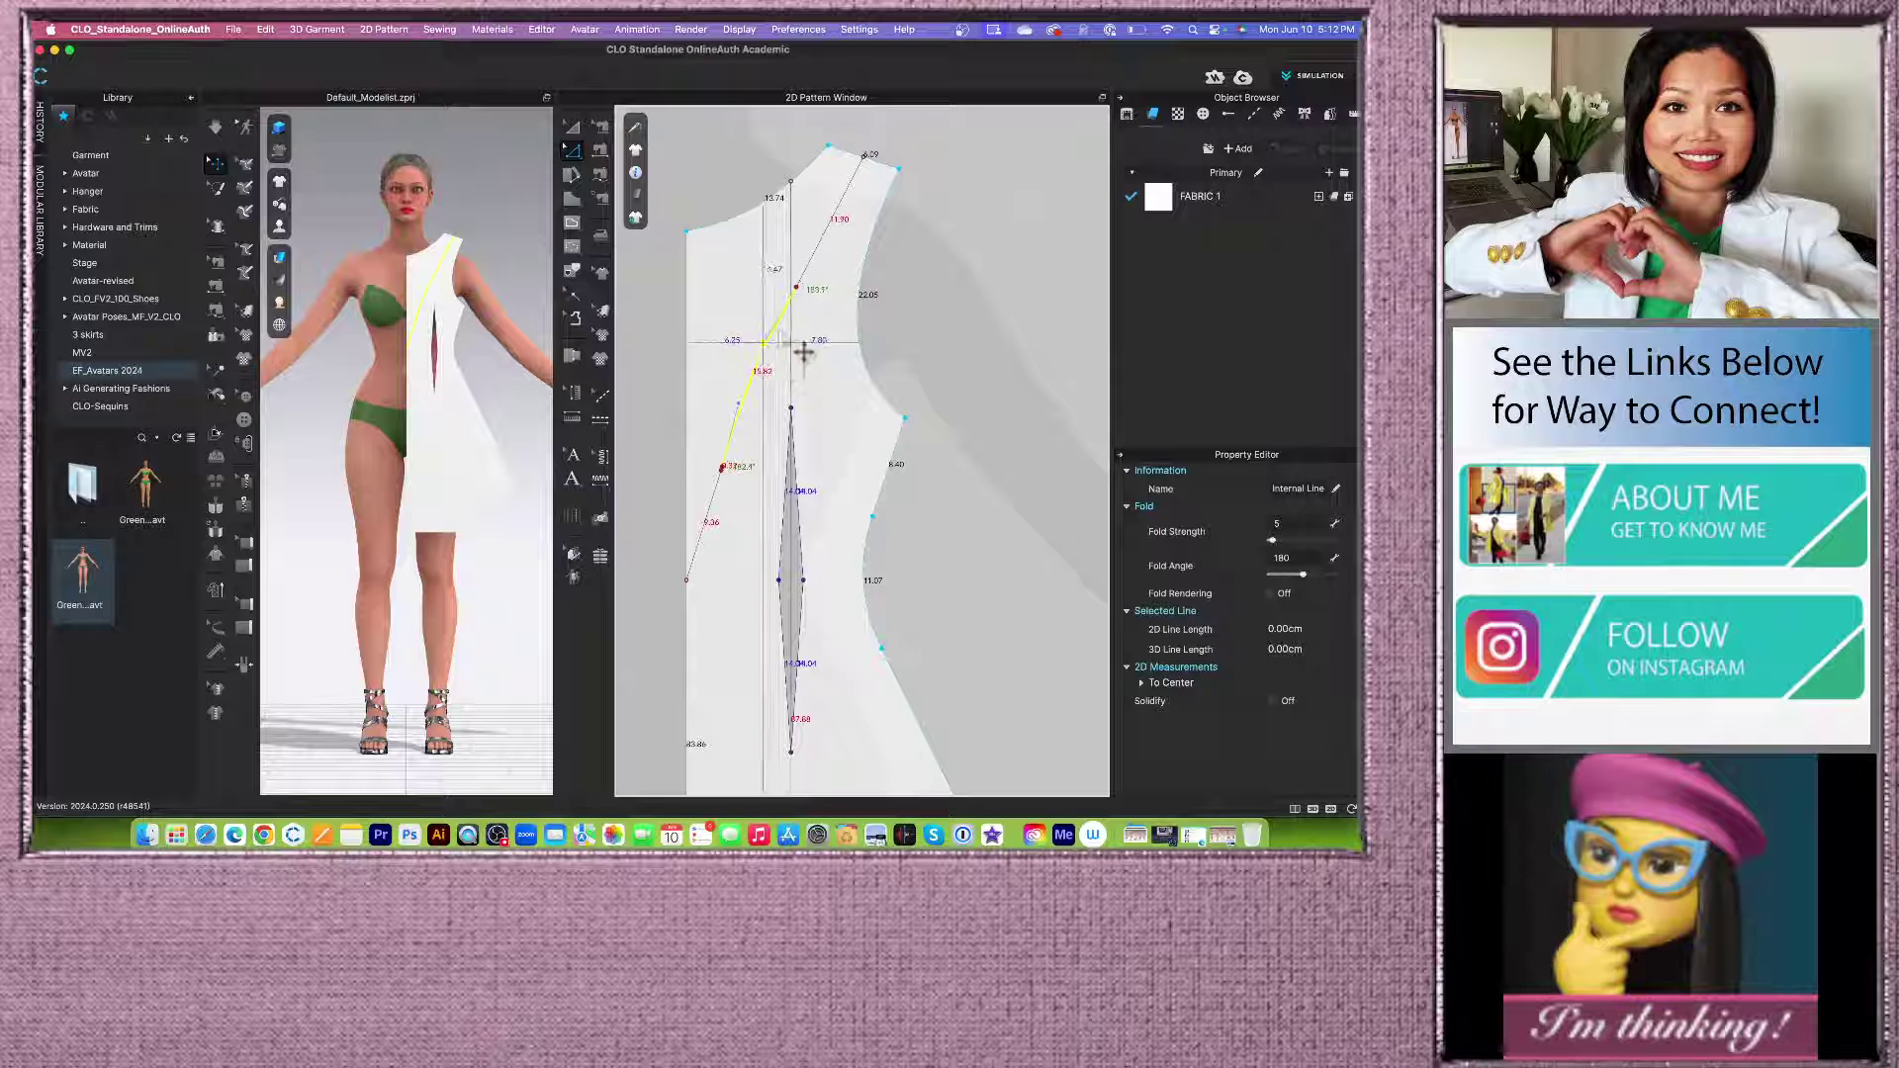
scroll(809, 293, up, 5)
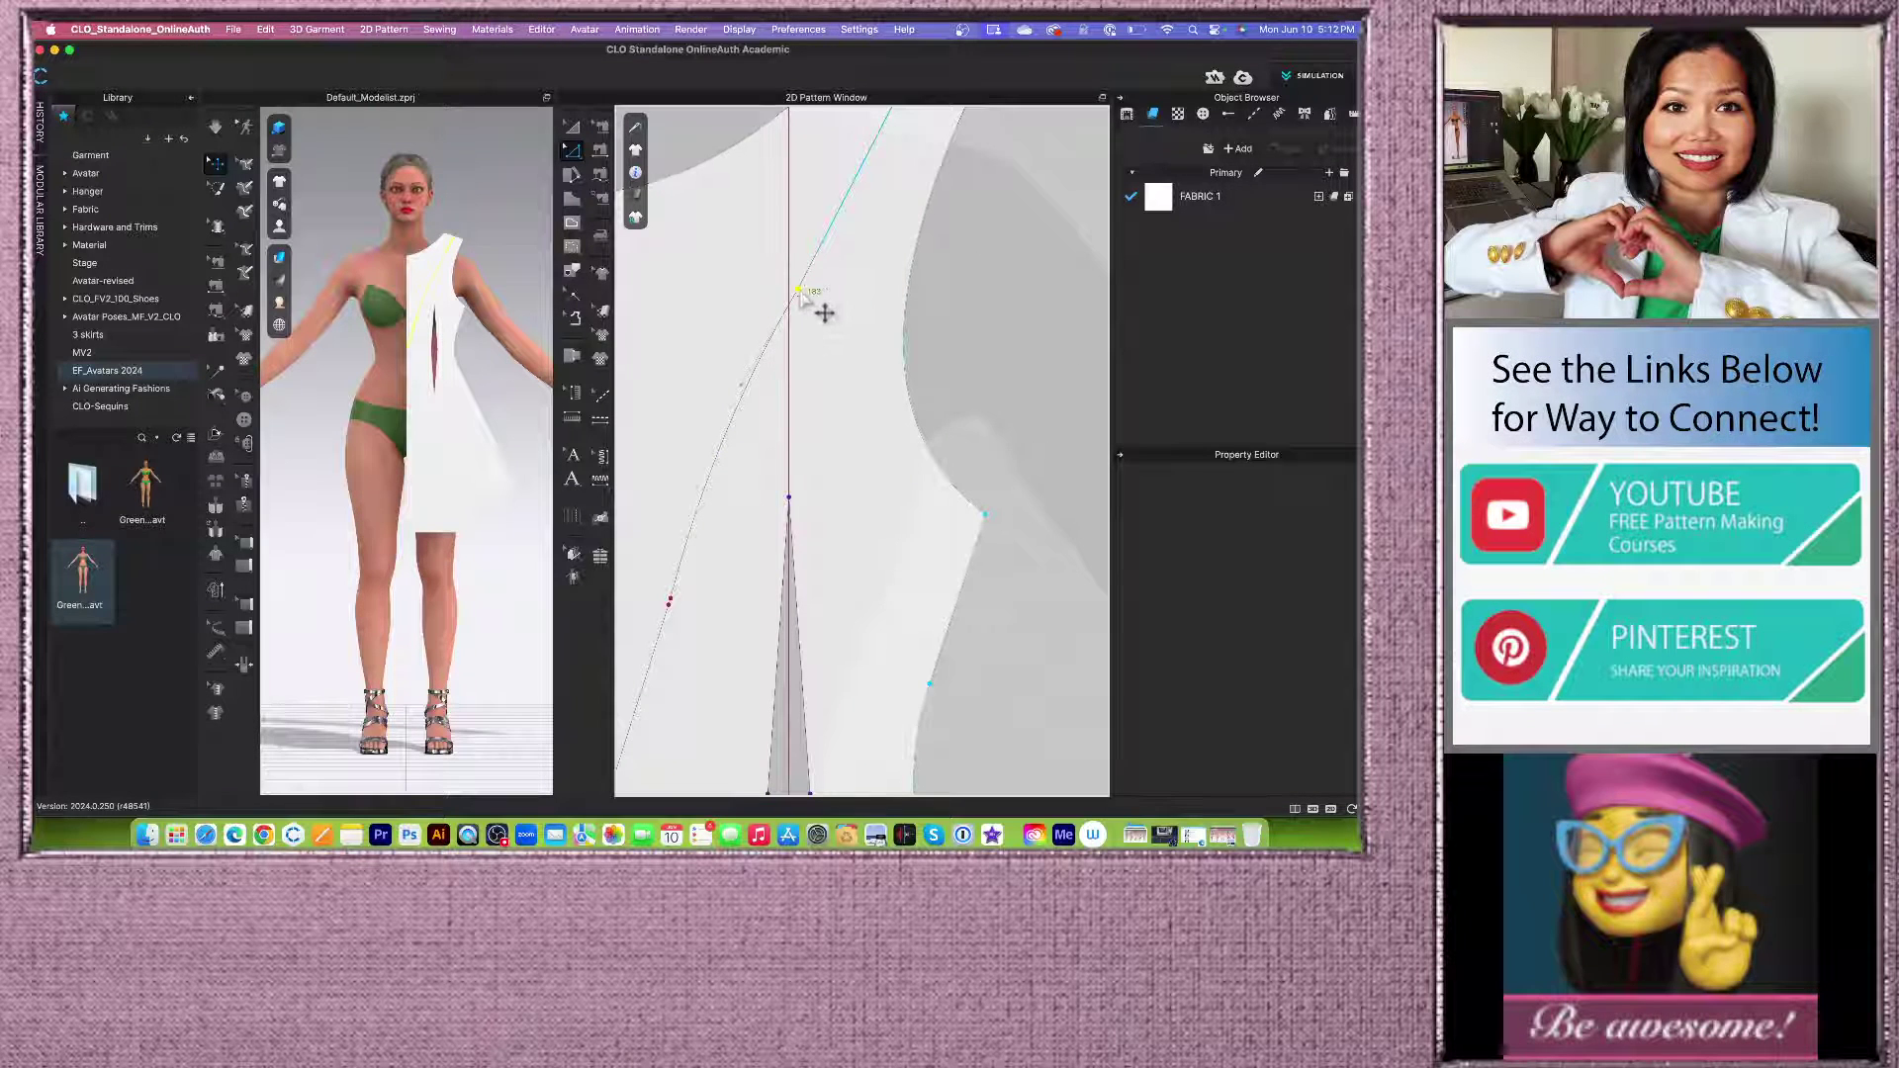
scroll(825, 315, down, 3)
drag(801, 290, 817, 257)
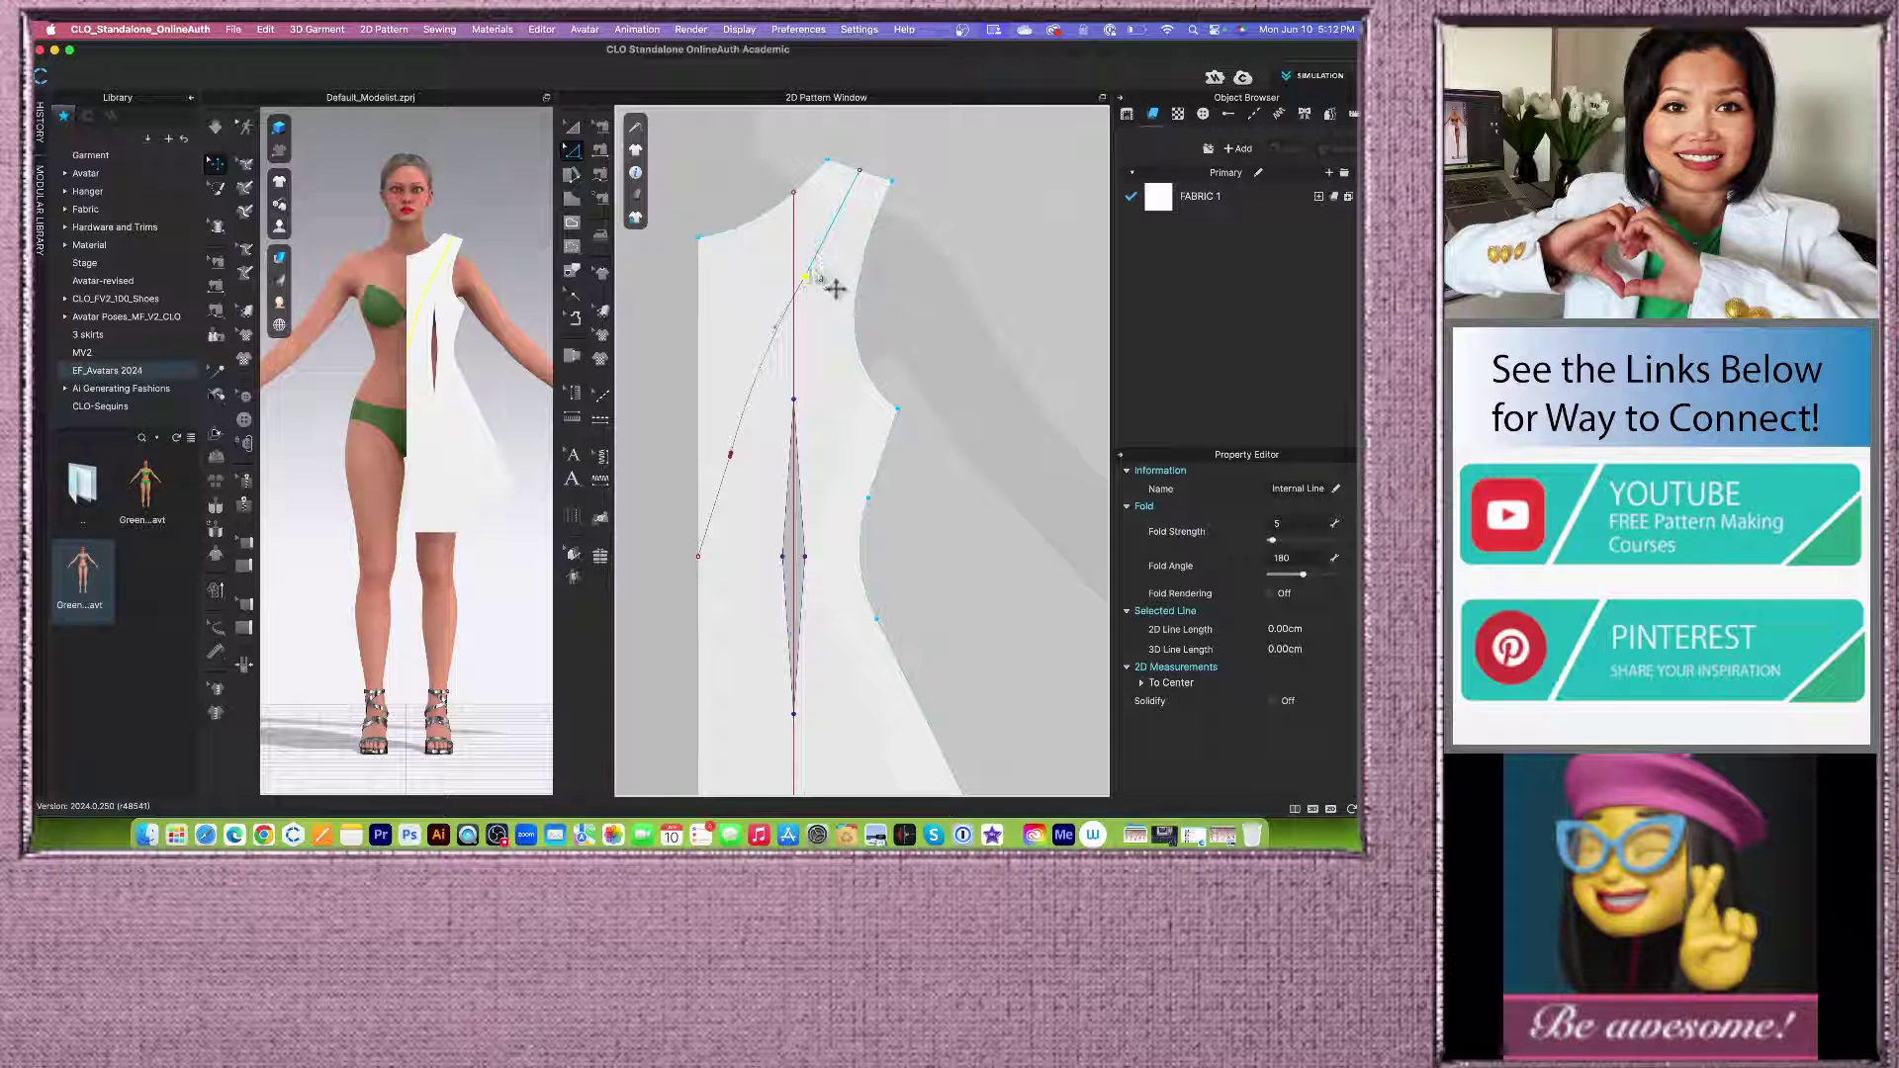
drag(778, 340, 774, 338)
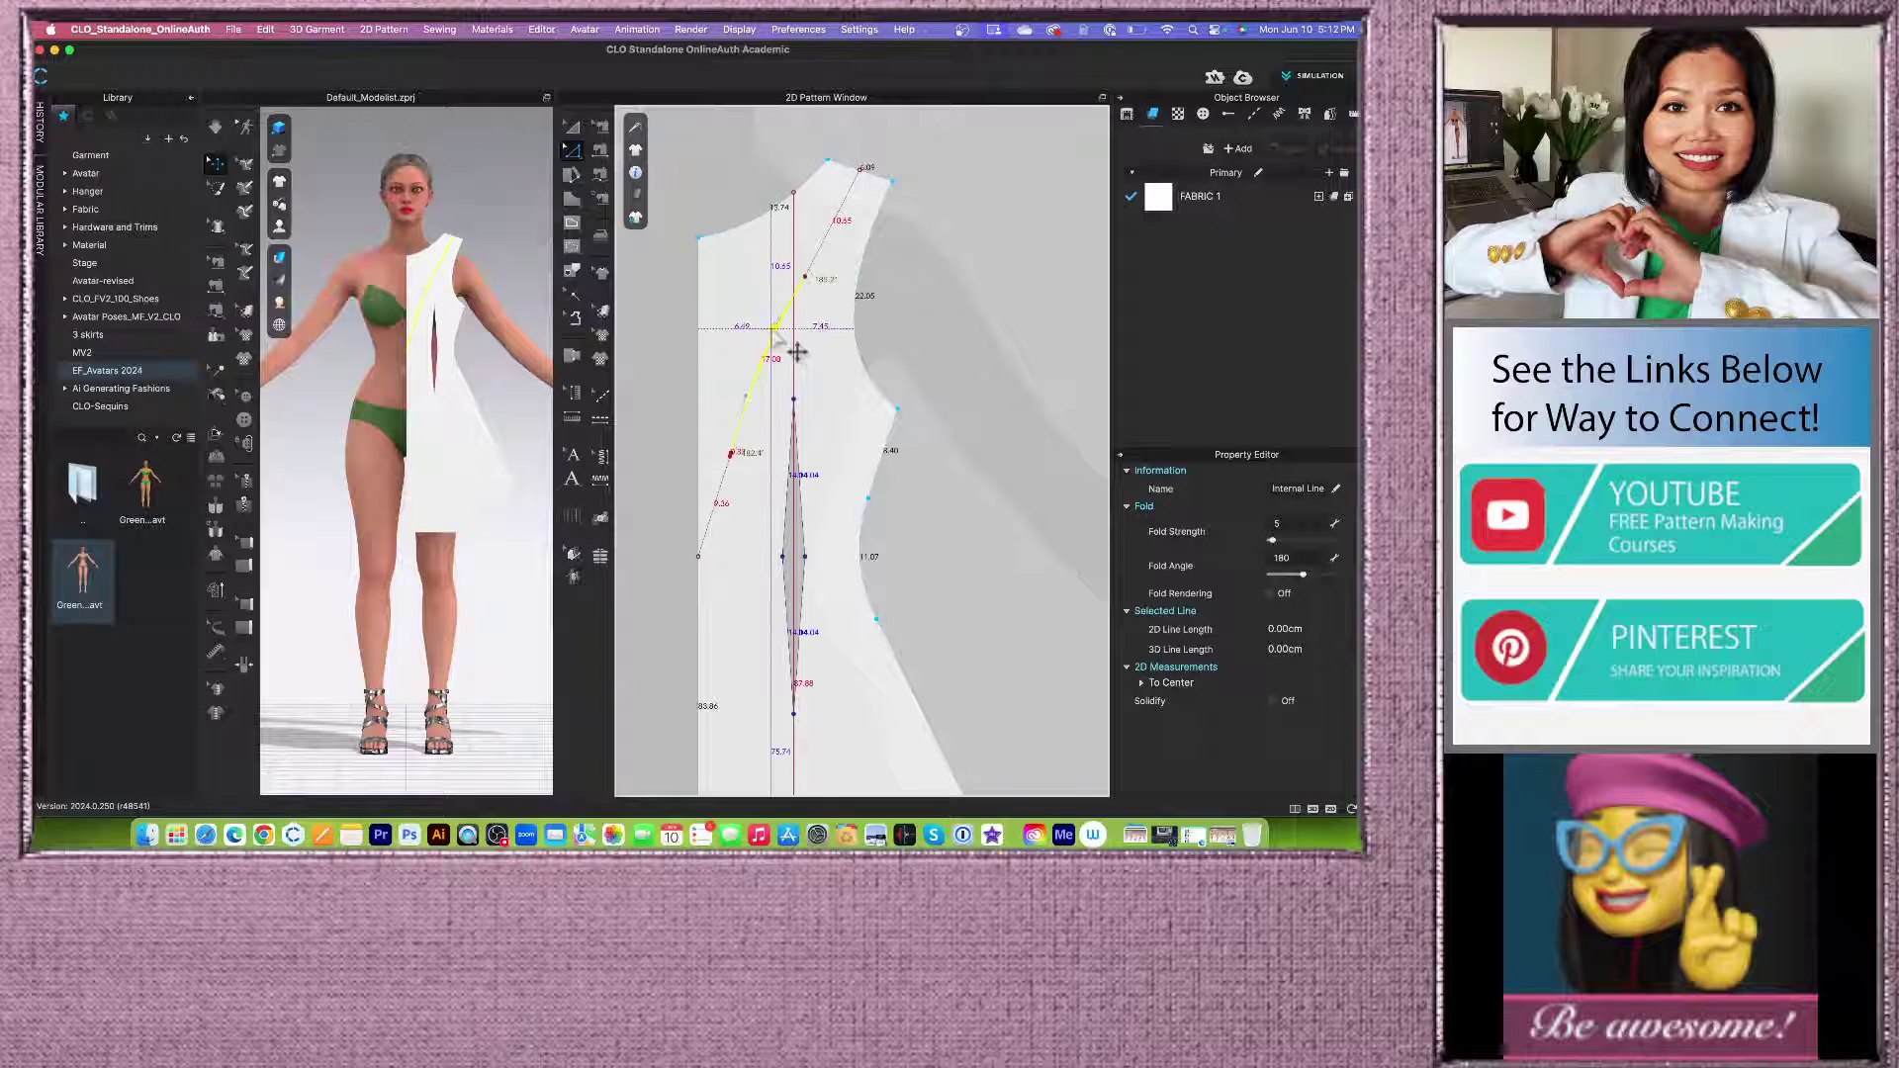
click(918, 319)
Step: Nudge the lower curve point on the neckline's middle segment to reshape the curve
scroll(817, 287, down, 3)
scroll(742, 404, up, 4)
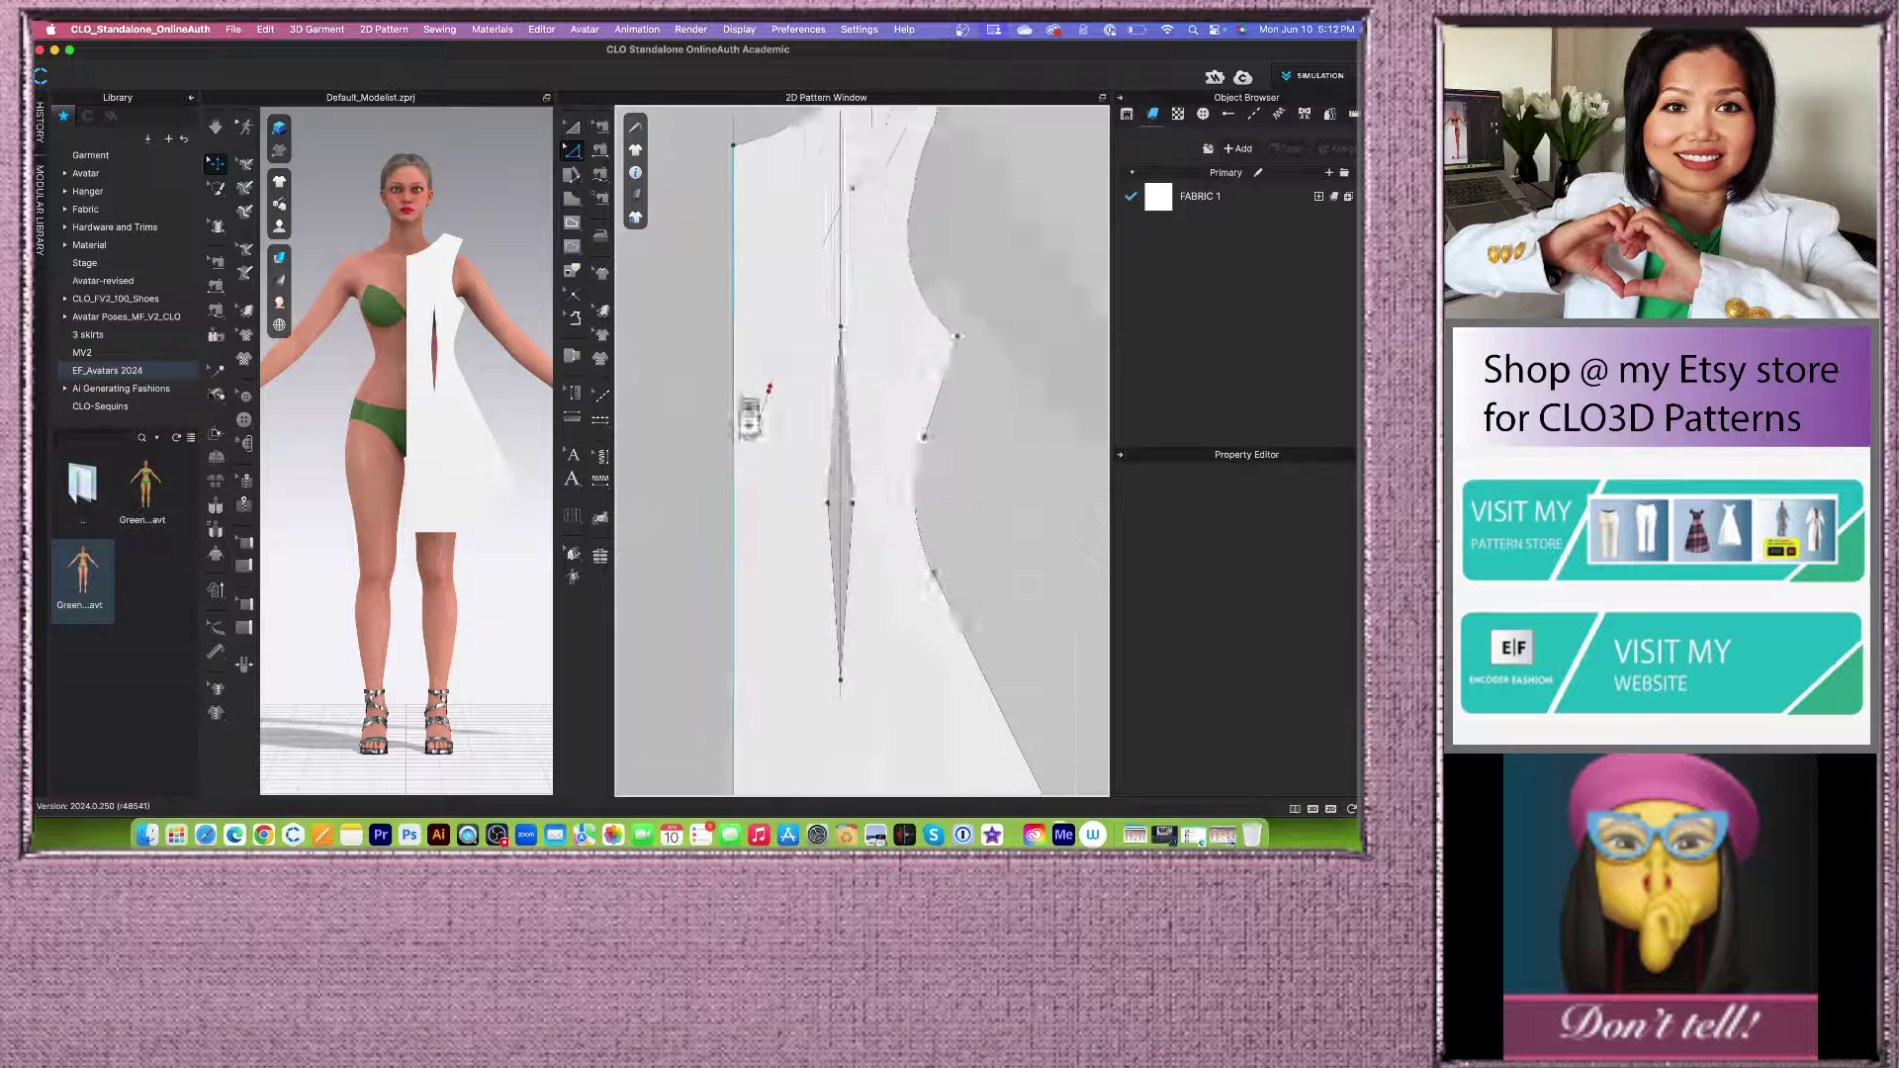
scroll(744, 406, down, 1)
click(810, 349)
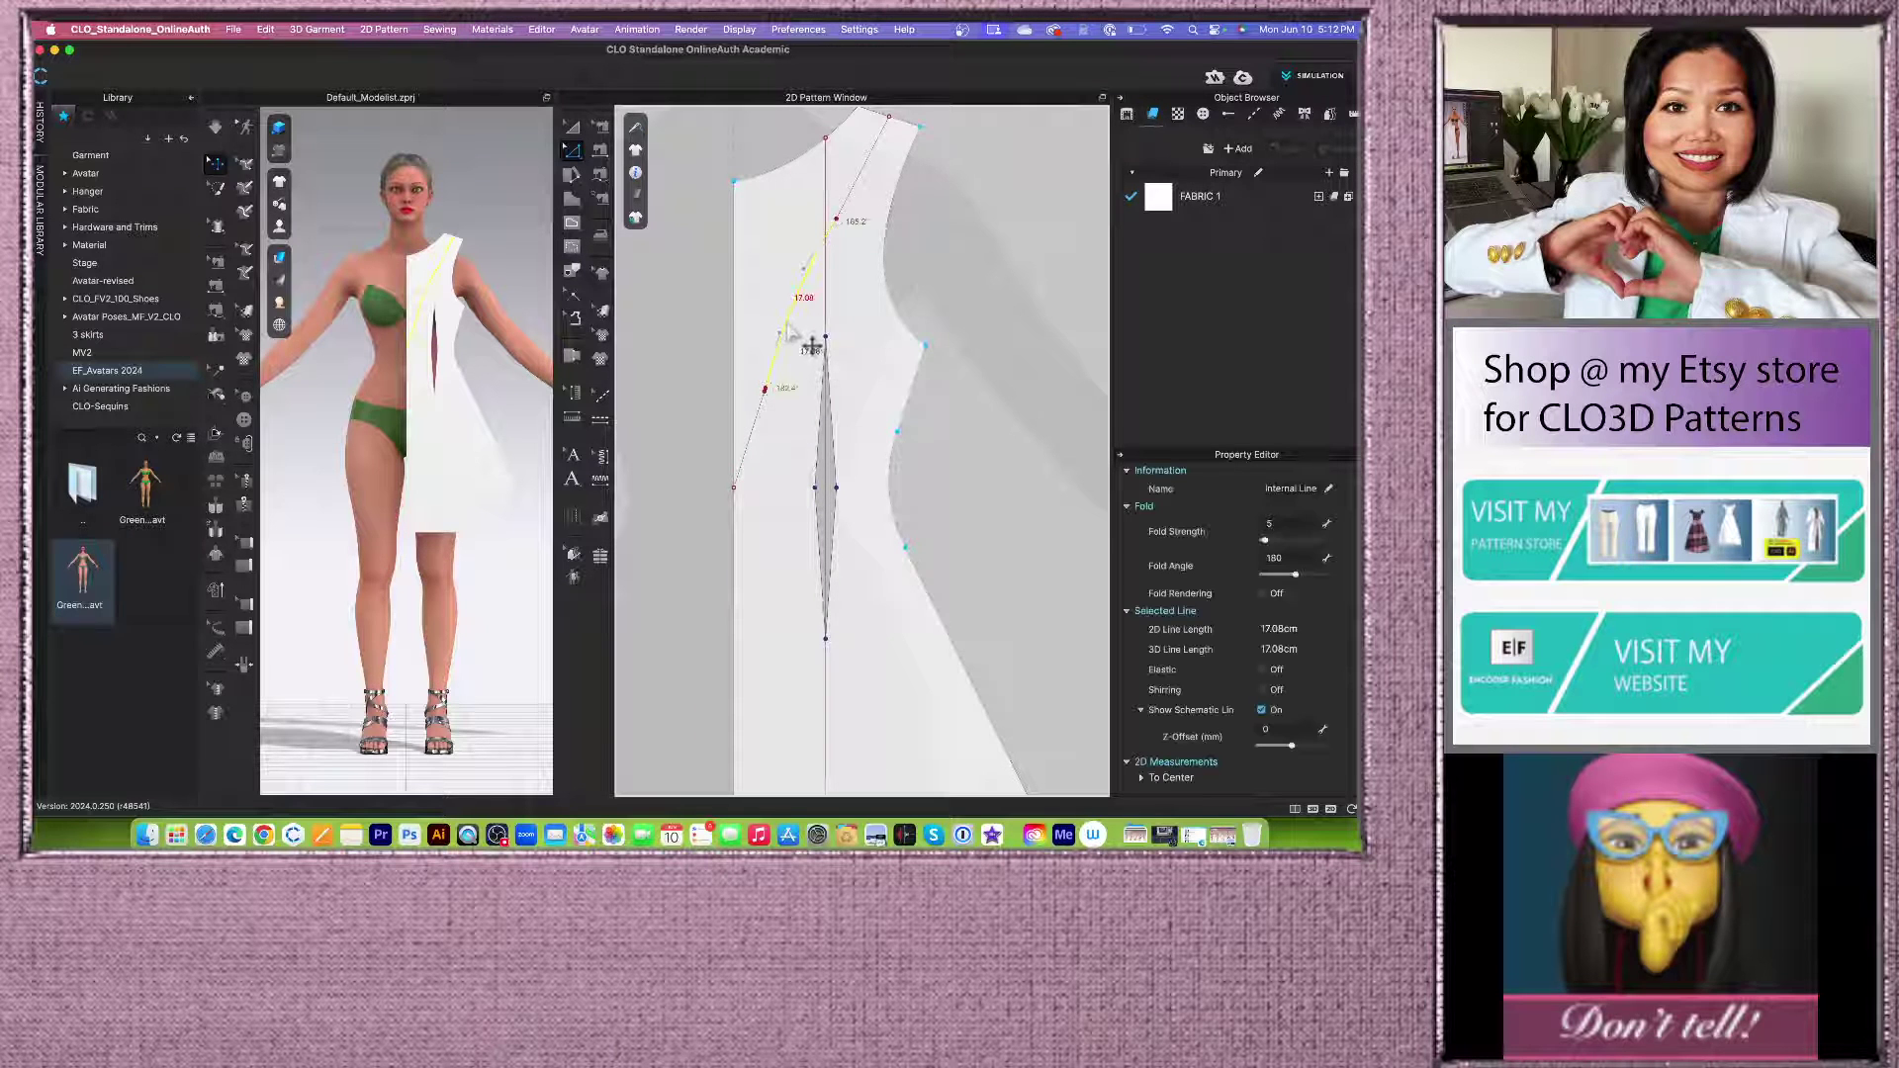
drag(780, 333, 778, 328)
click(933, 278)
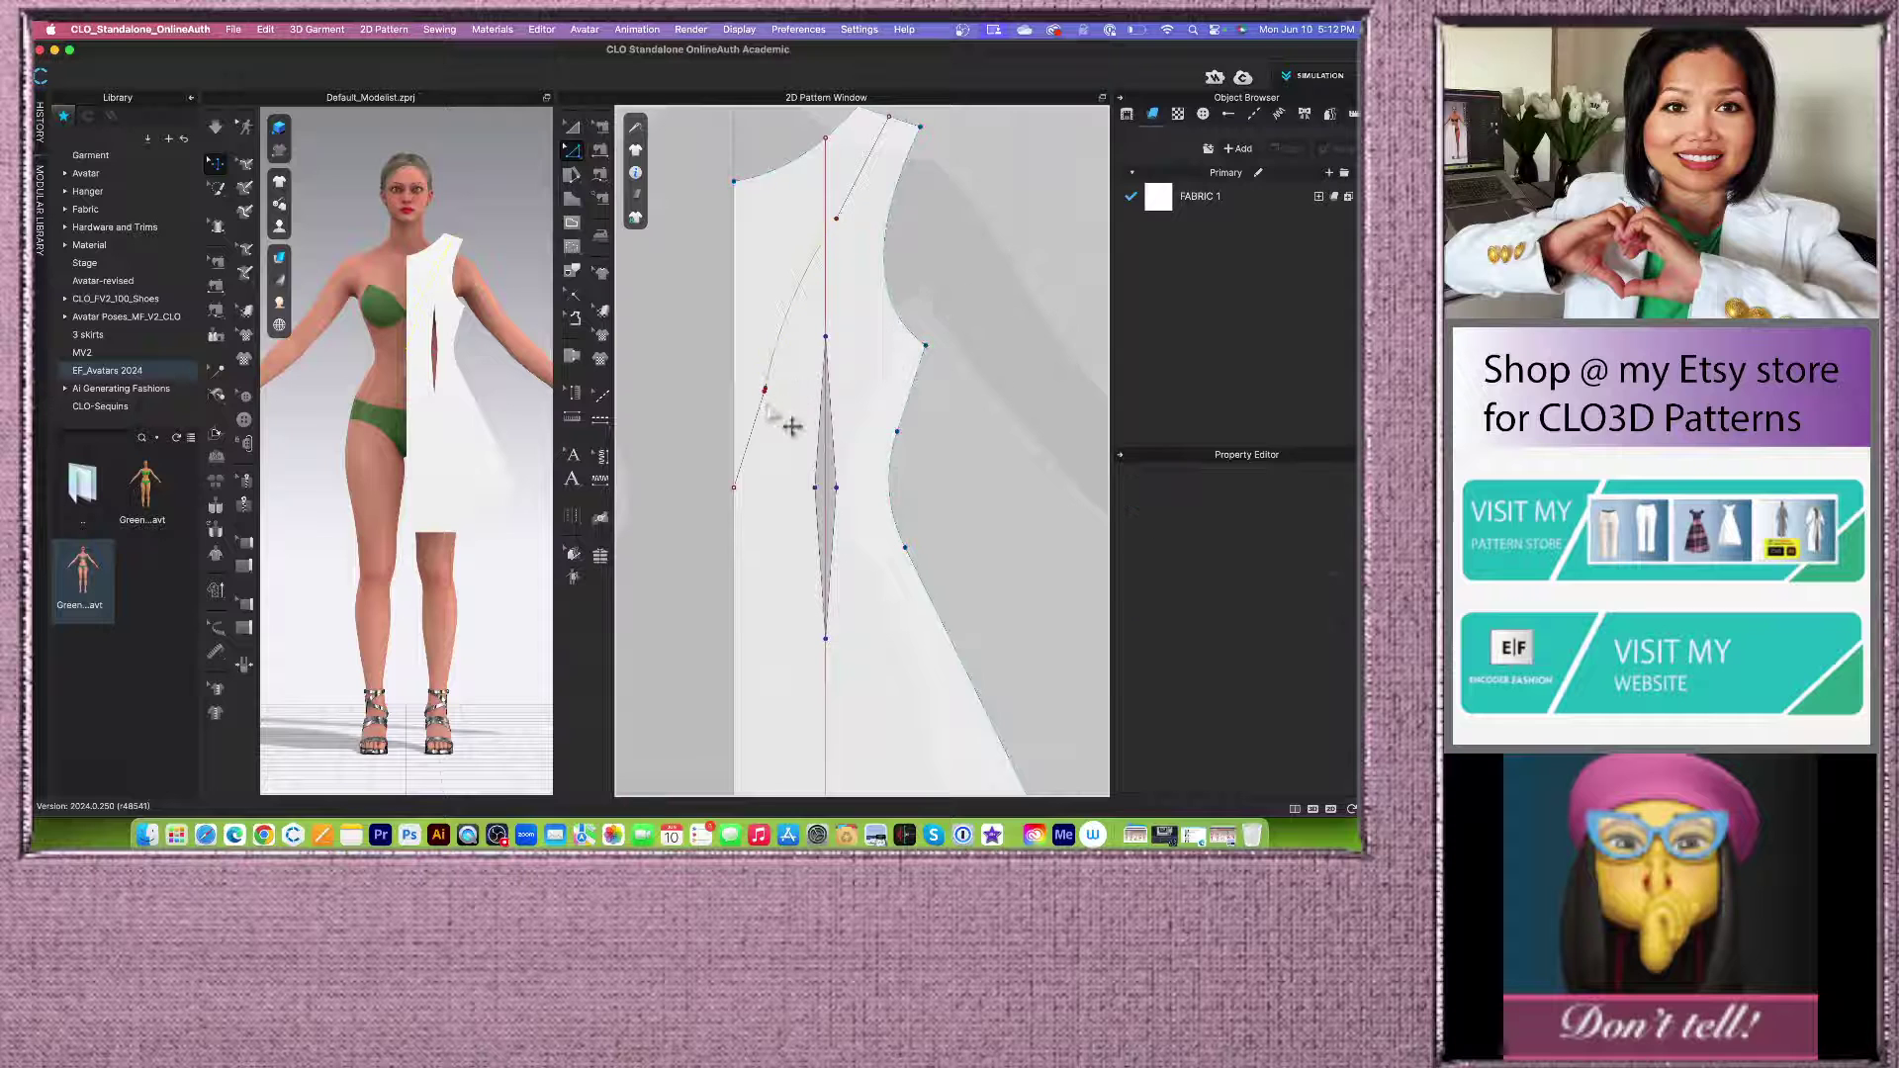
Step: Convert the lower segment point of the internal neckline to a curve point
scroll(766, 404, up, 5)
scroll(765, 443, down, 6)
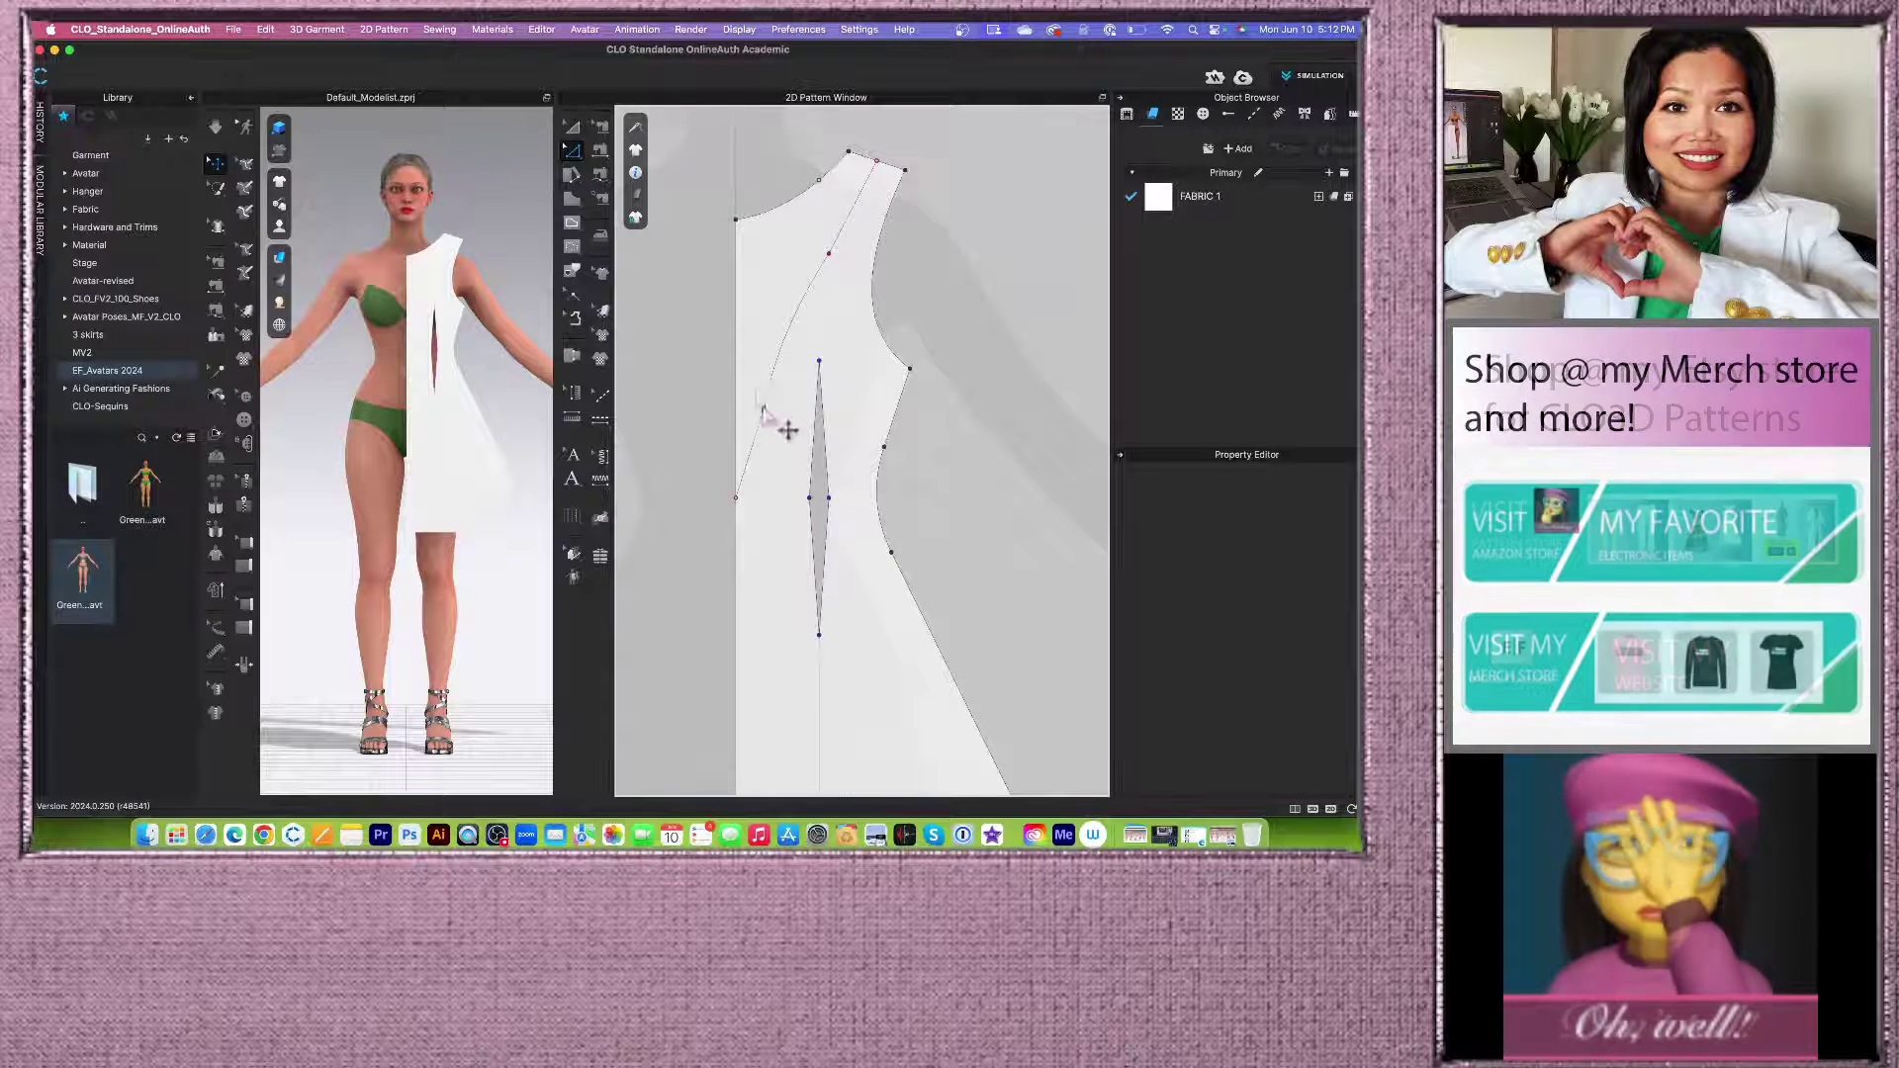
scroll(762, 407, up, 6)
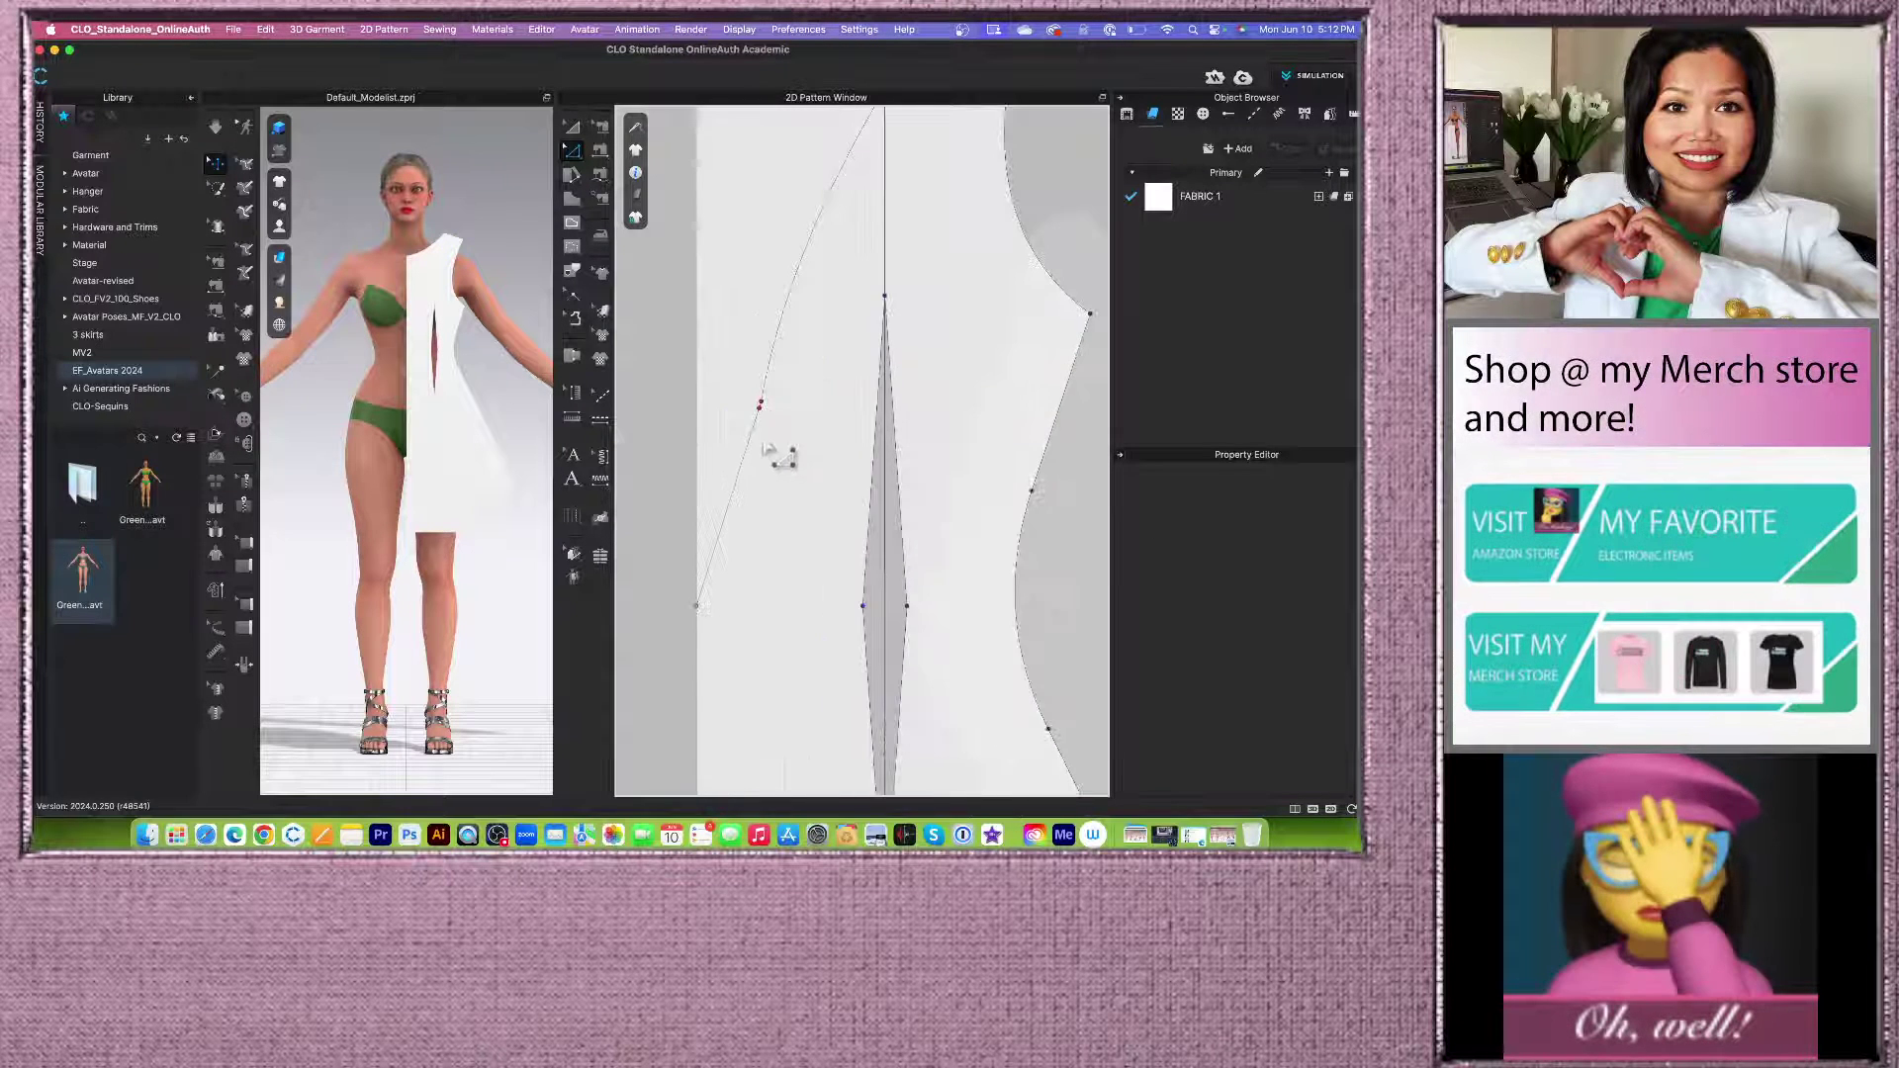
click(764, 381)
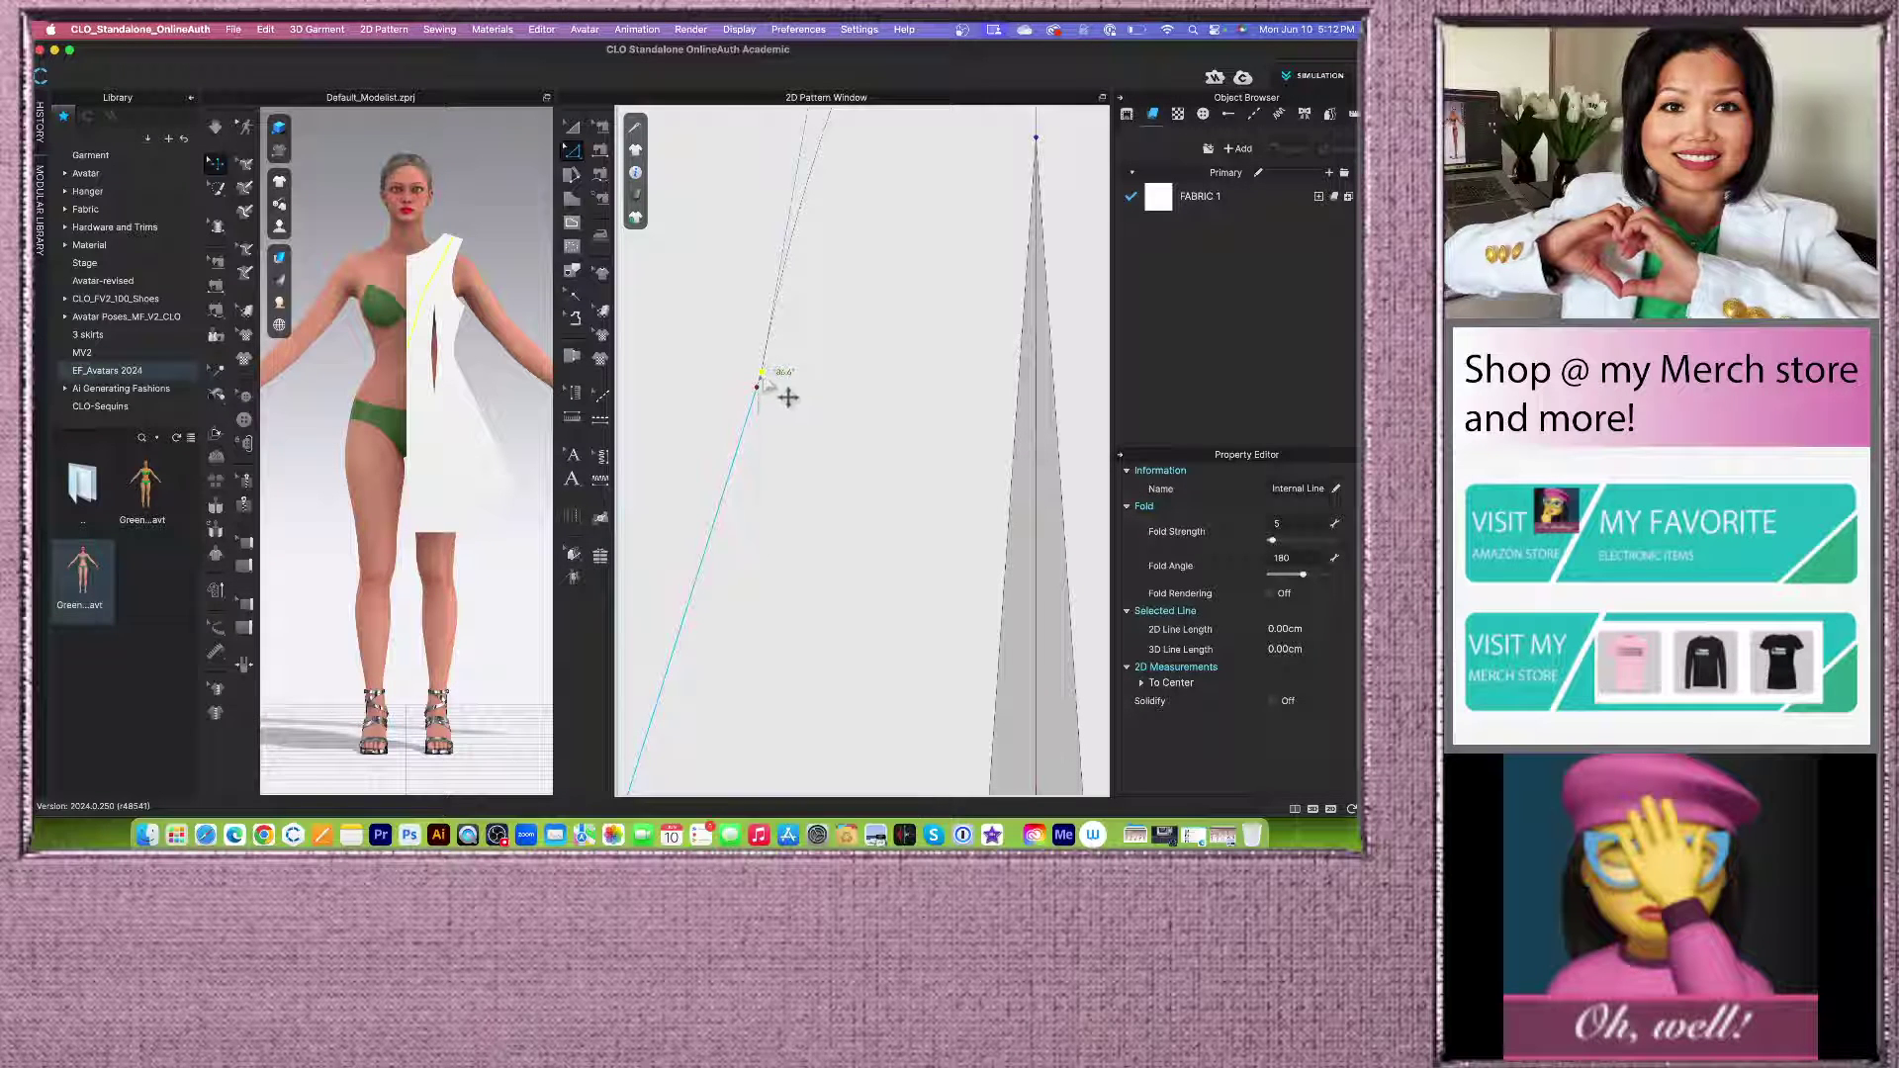
right_click(766, 376)
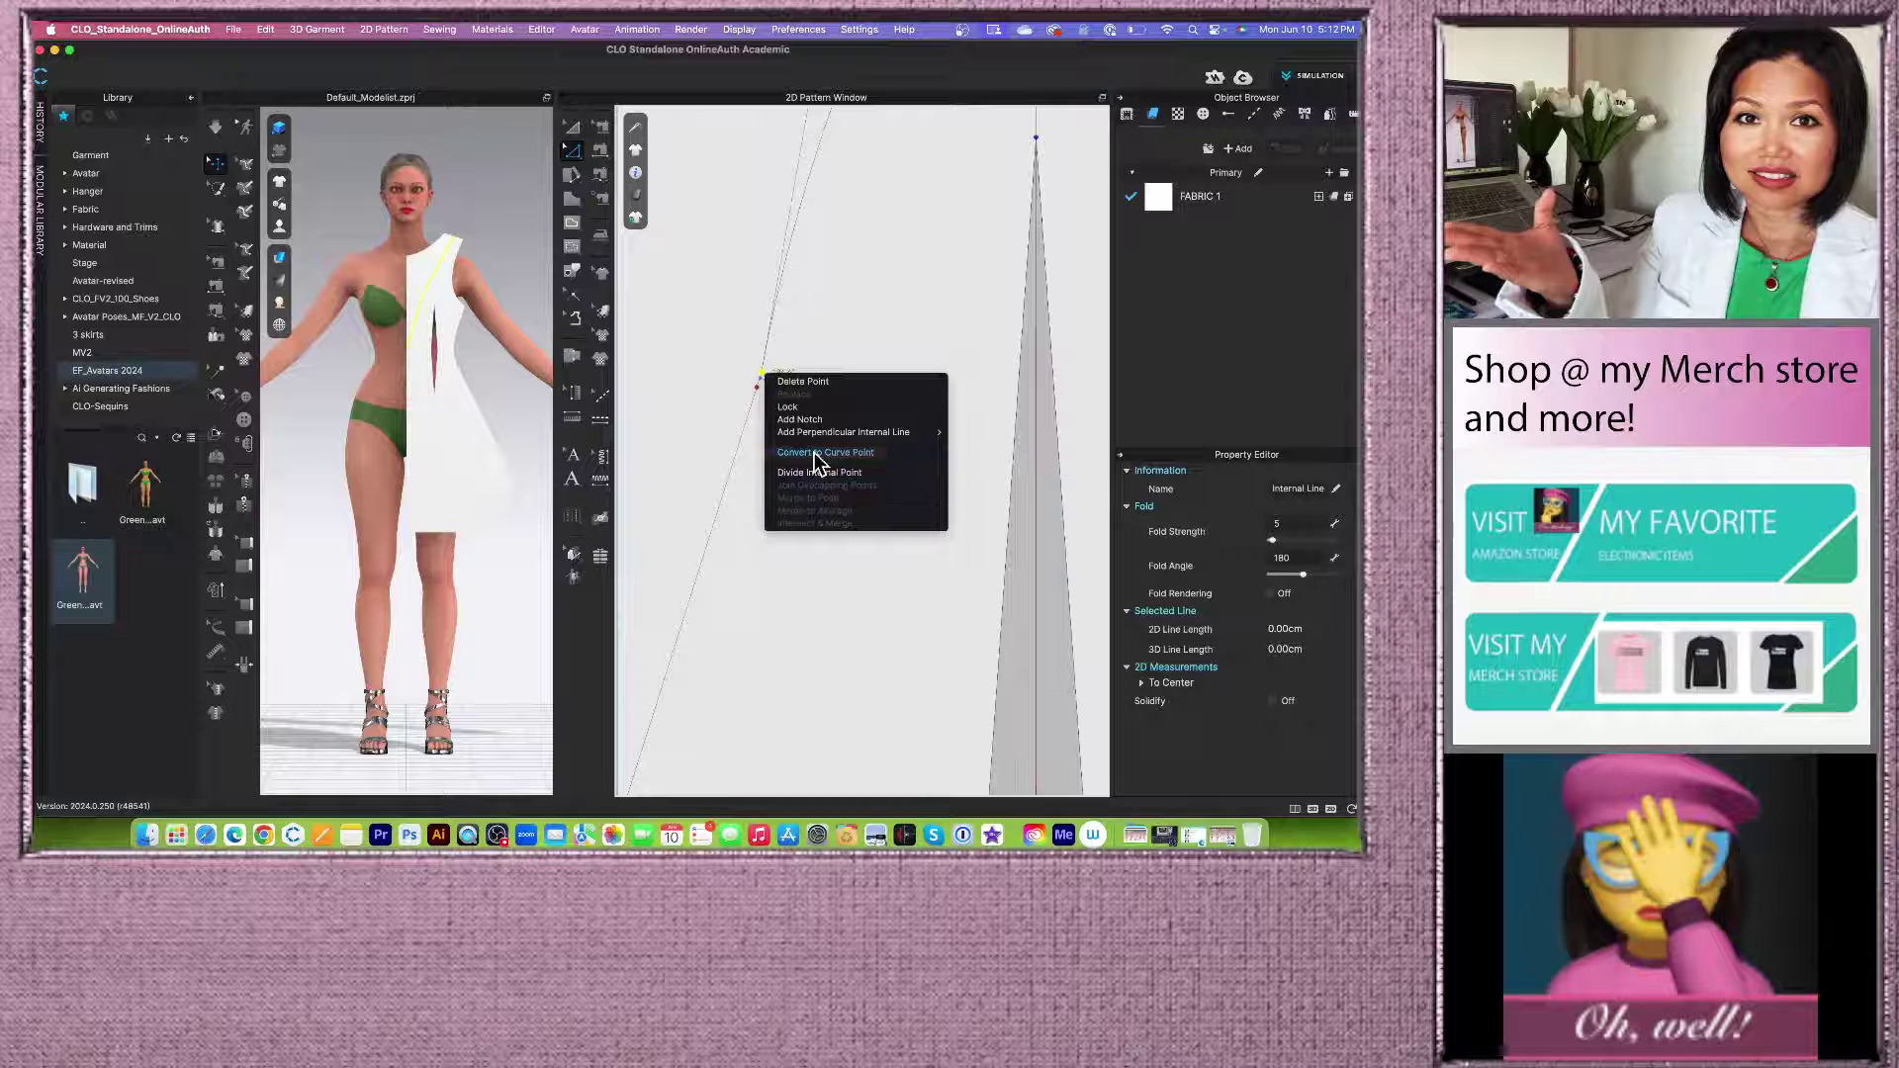
click(816, 454)
scroll(783, 364, down, 8)
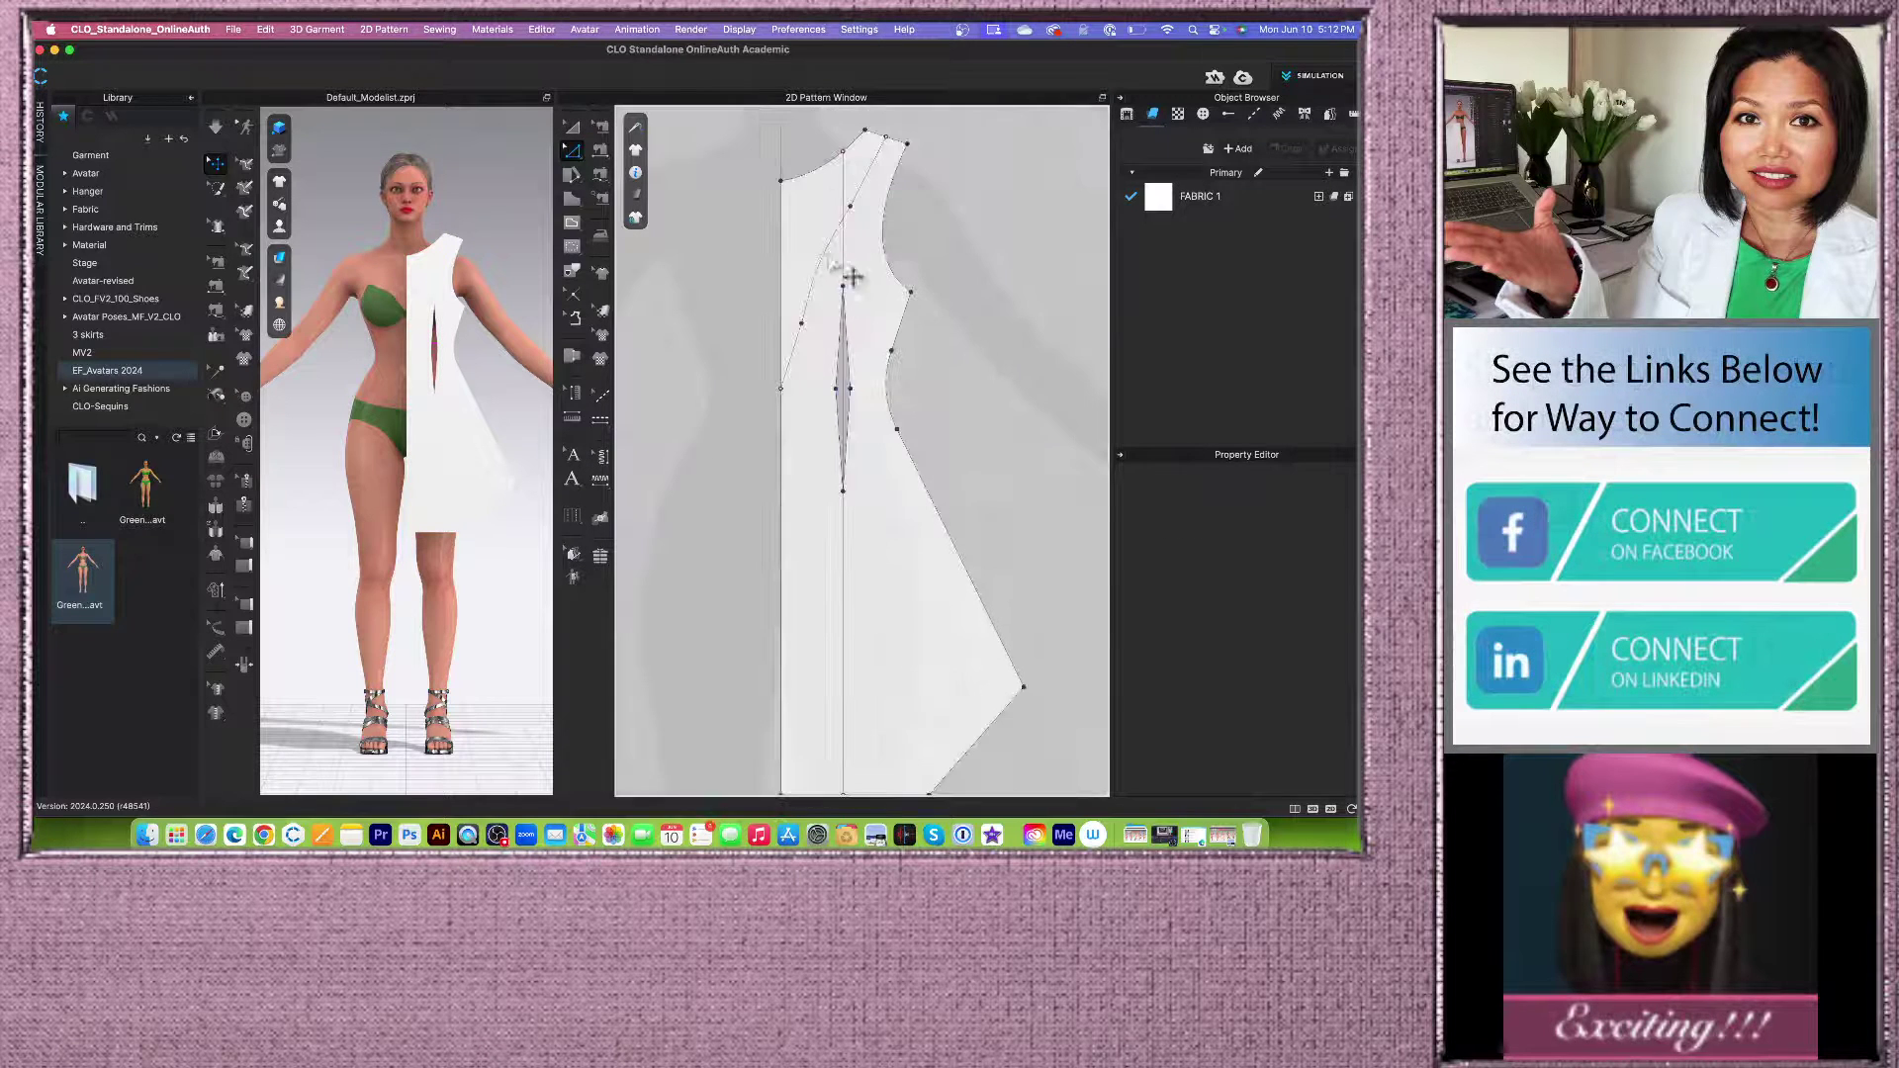
Step: Move the upper neckline point closer to the shoulder seam
scroll(852, 278, up, 3)
click(860, 218)
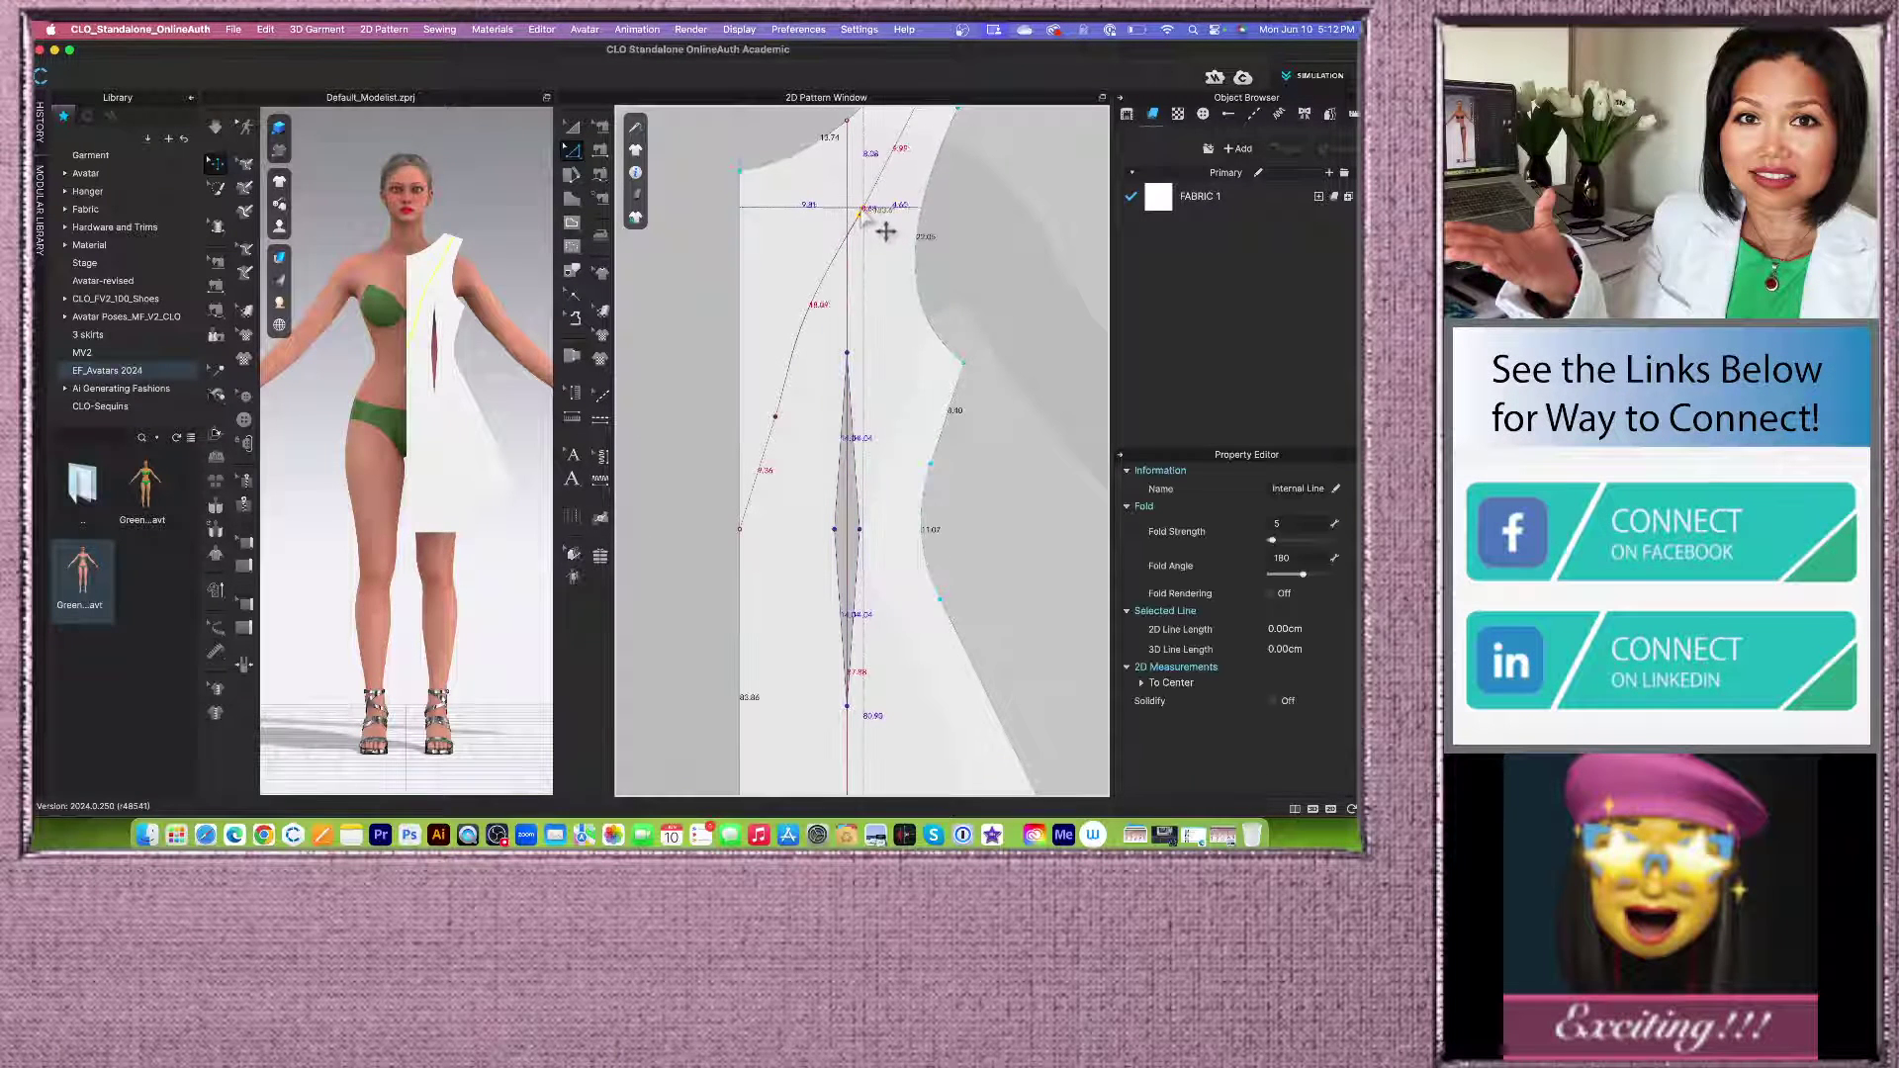
scroll(883, 234, down, 2)
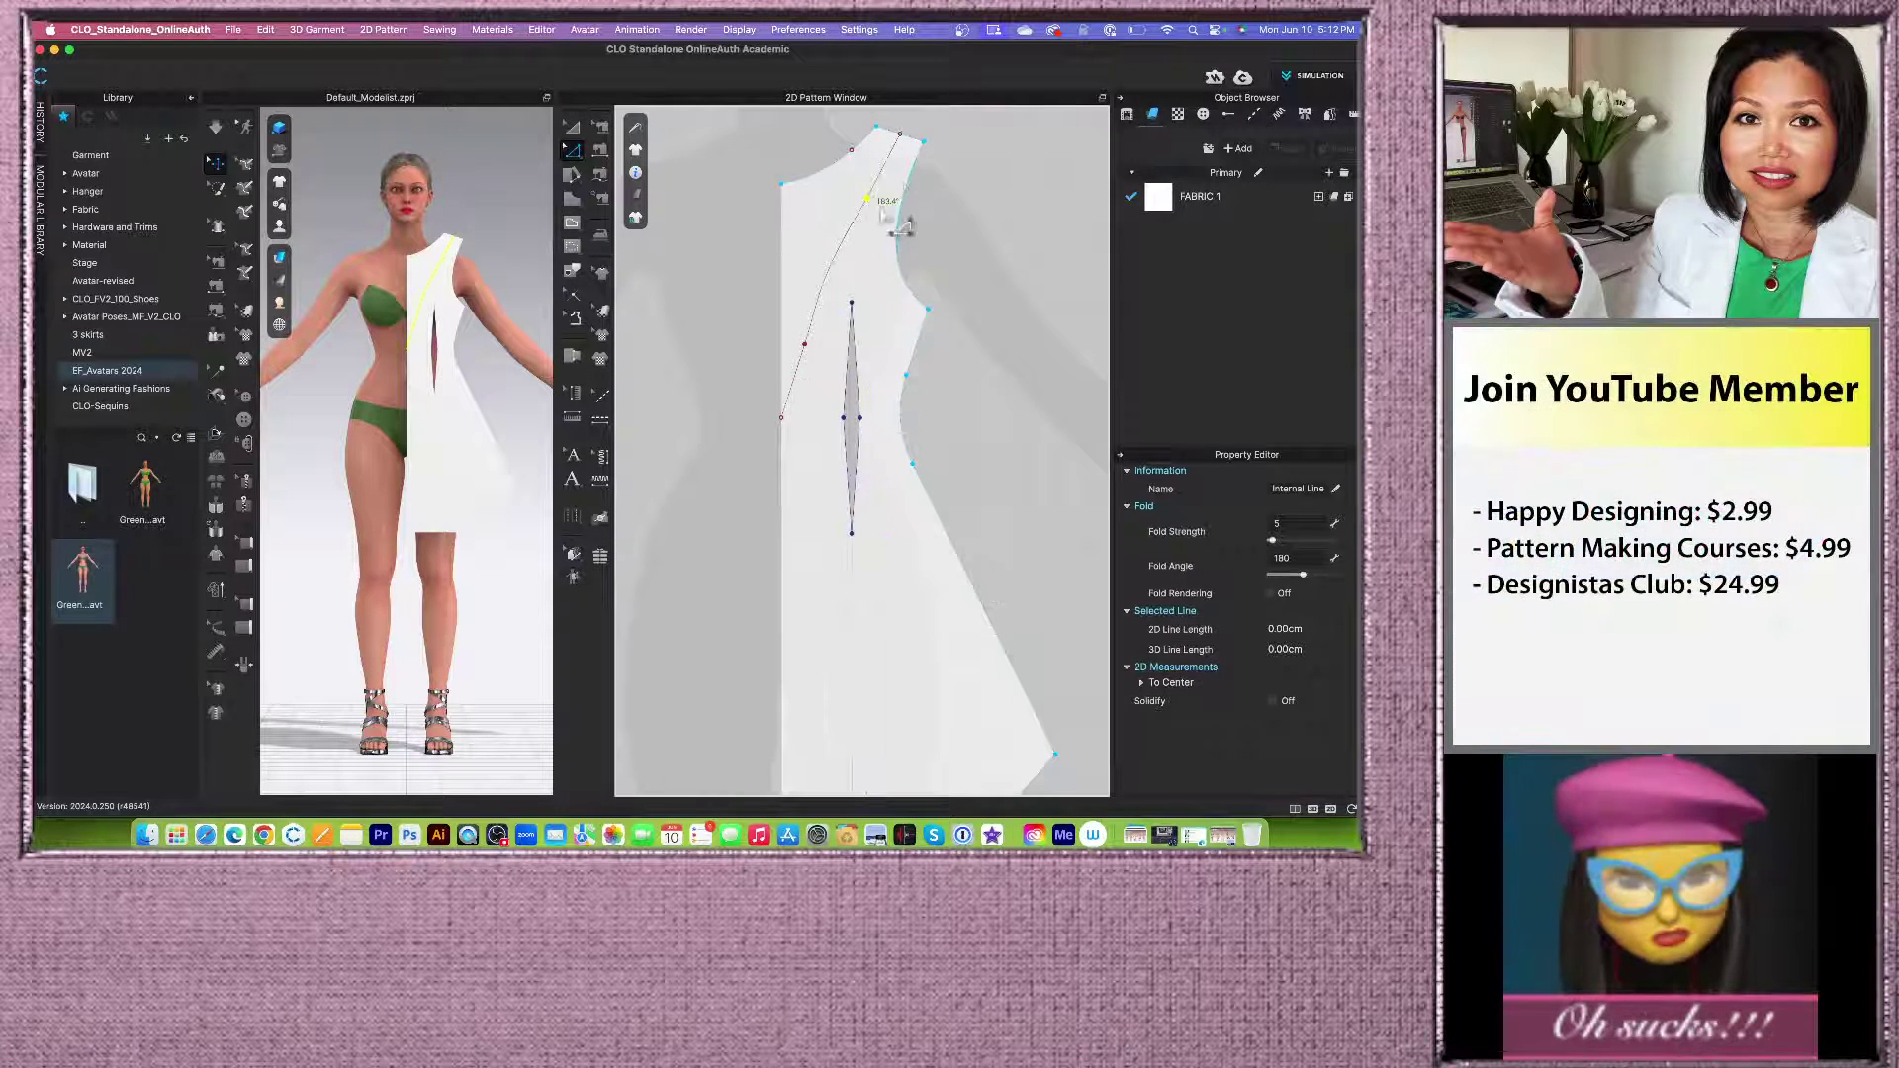
scroll(876, 233, up, 2)
scroll(876, 234, down, 2)
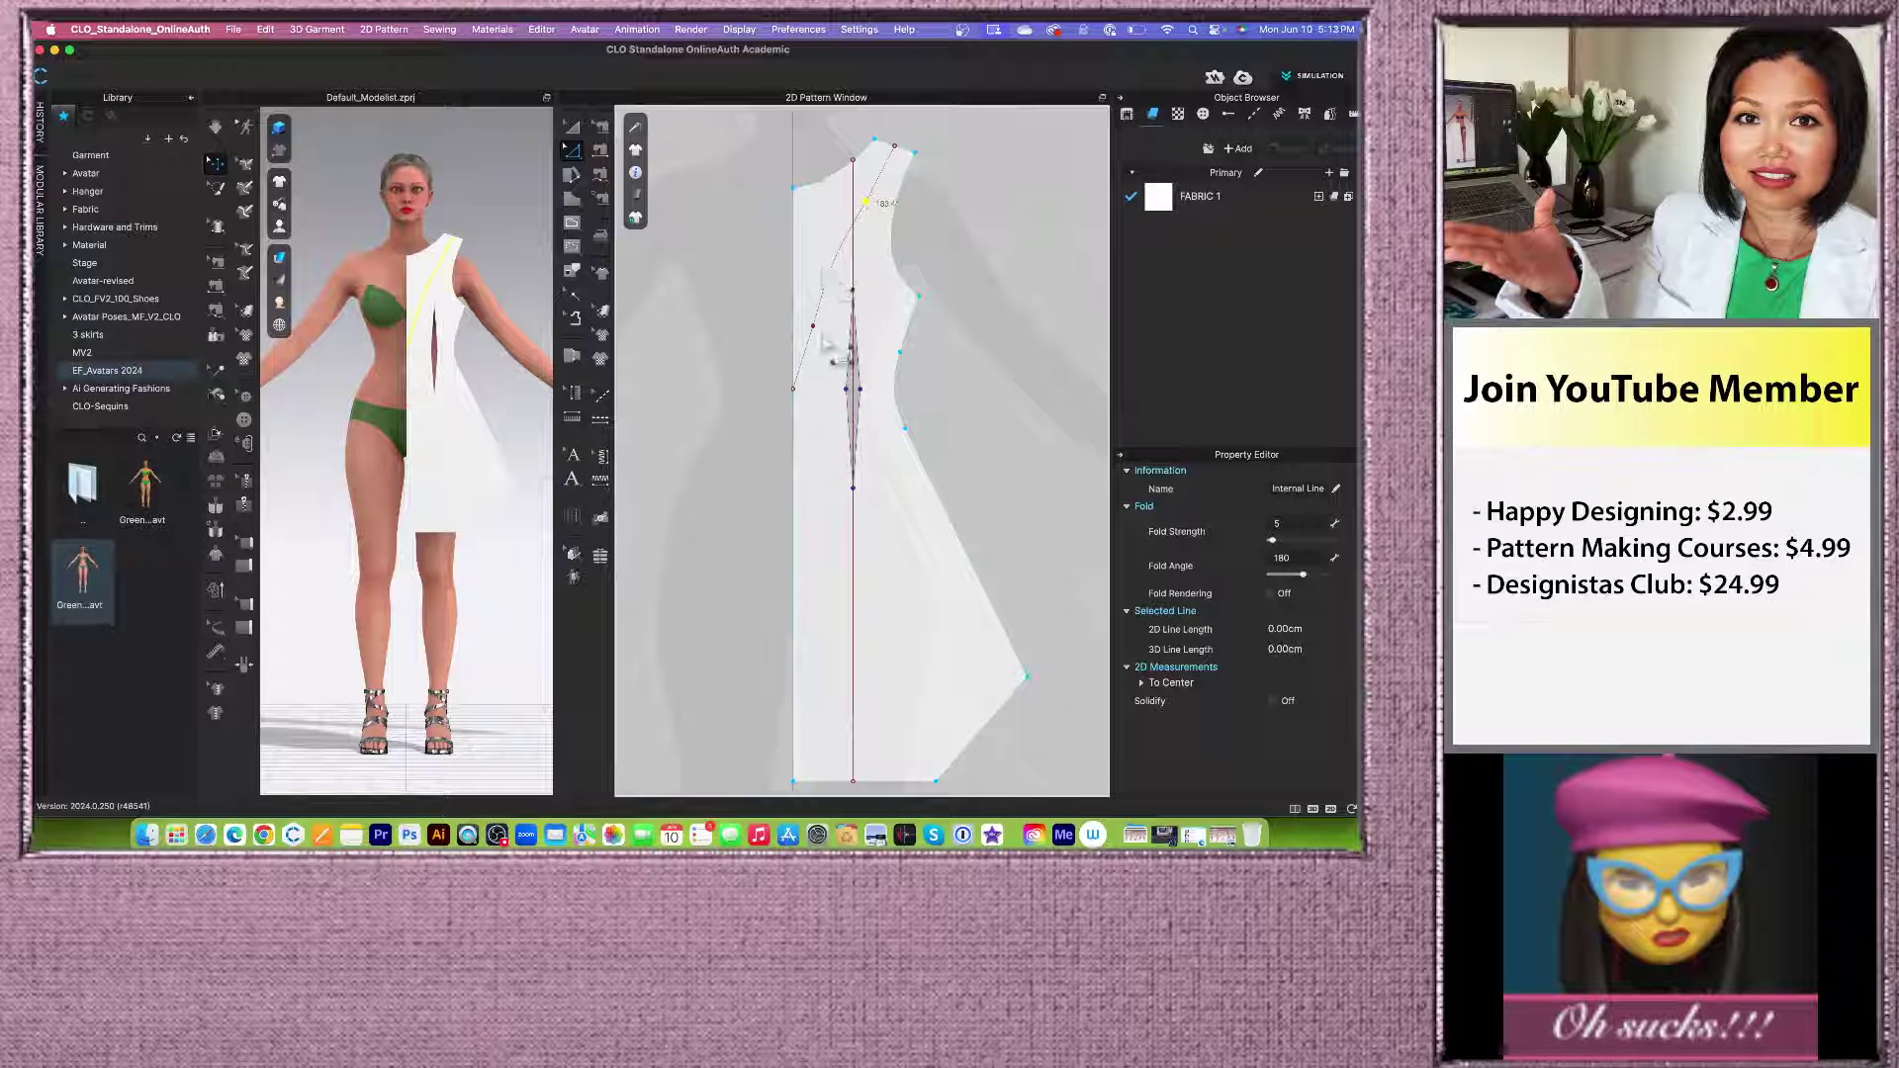
Step: Delete the lower neckline point and place a new split point on the straightened segment near the center front with Add Point/Split Line
click(814, 327)
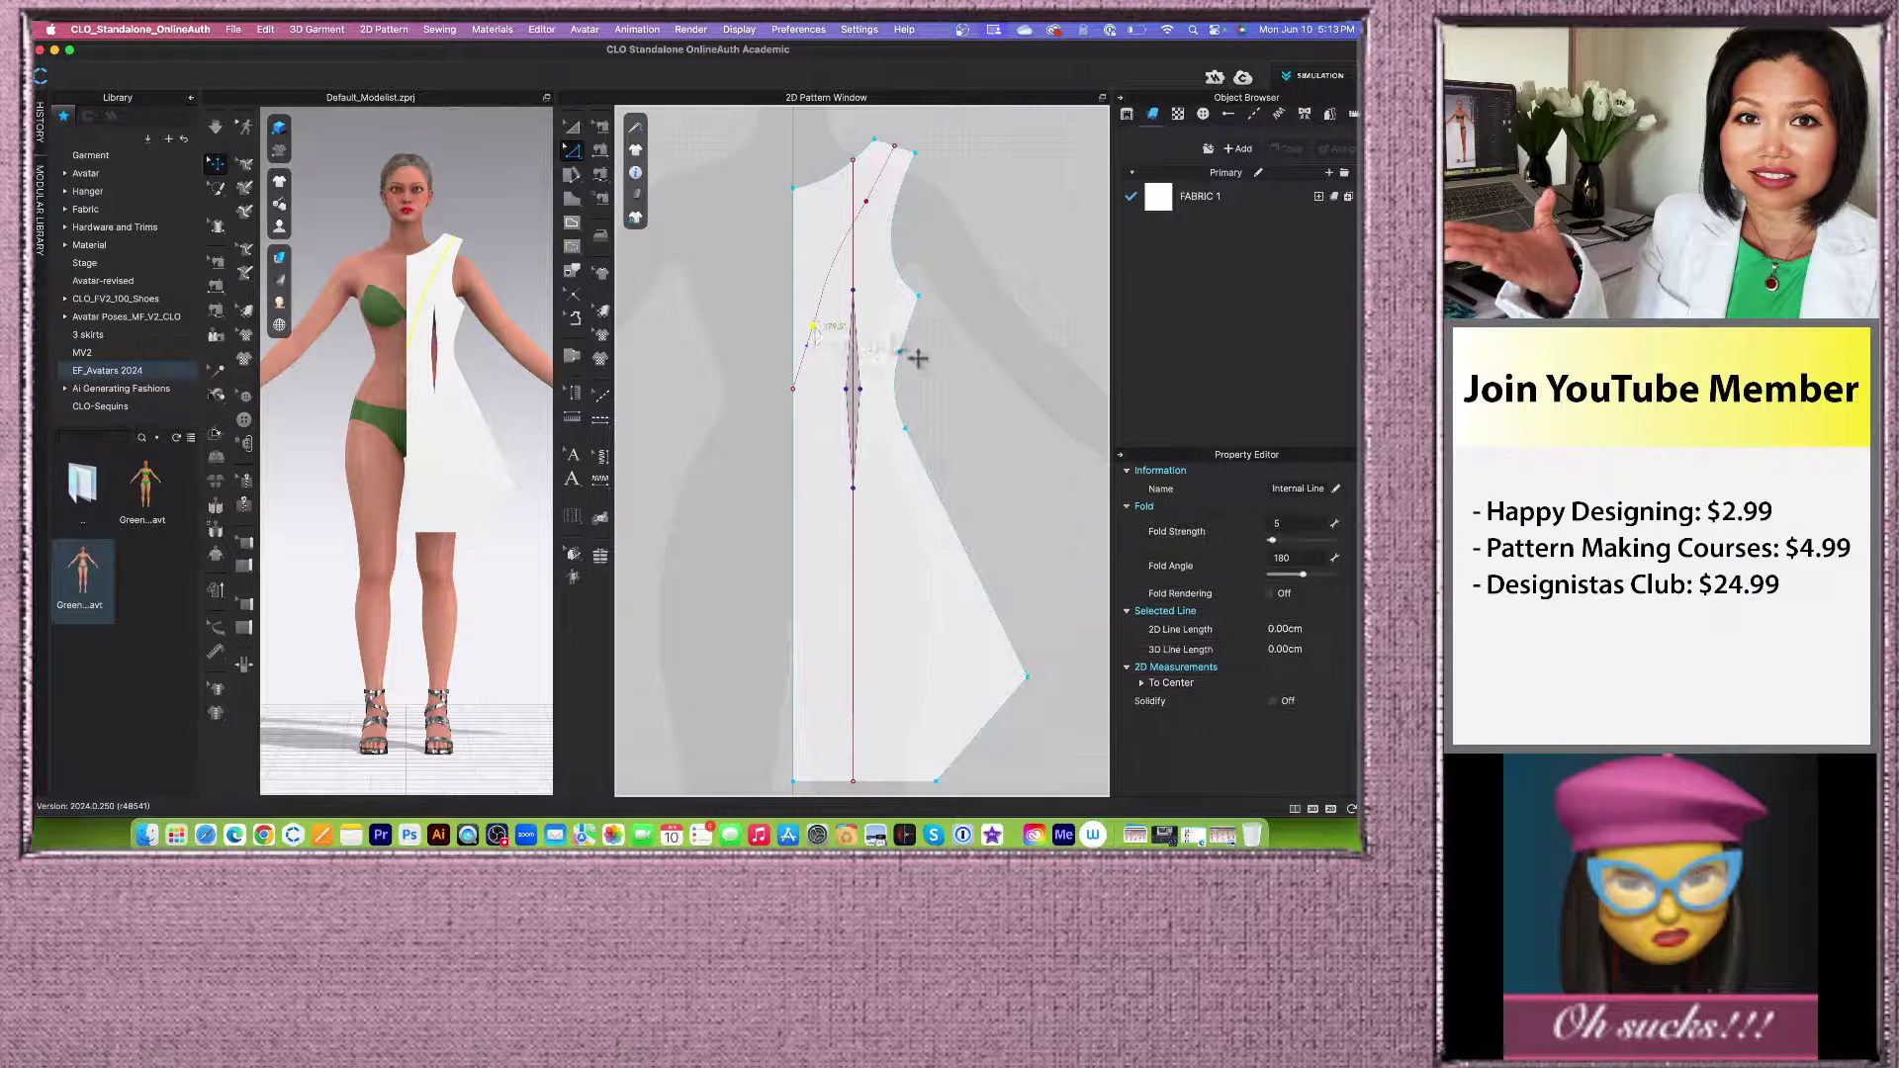
key(Delete)
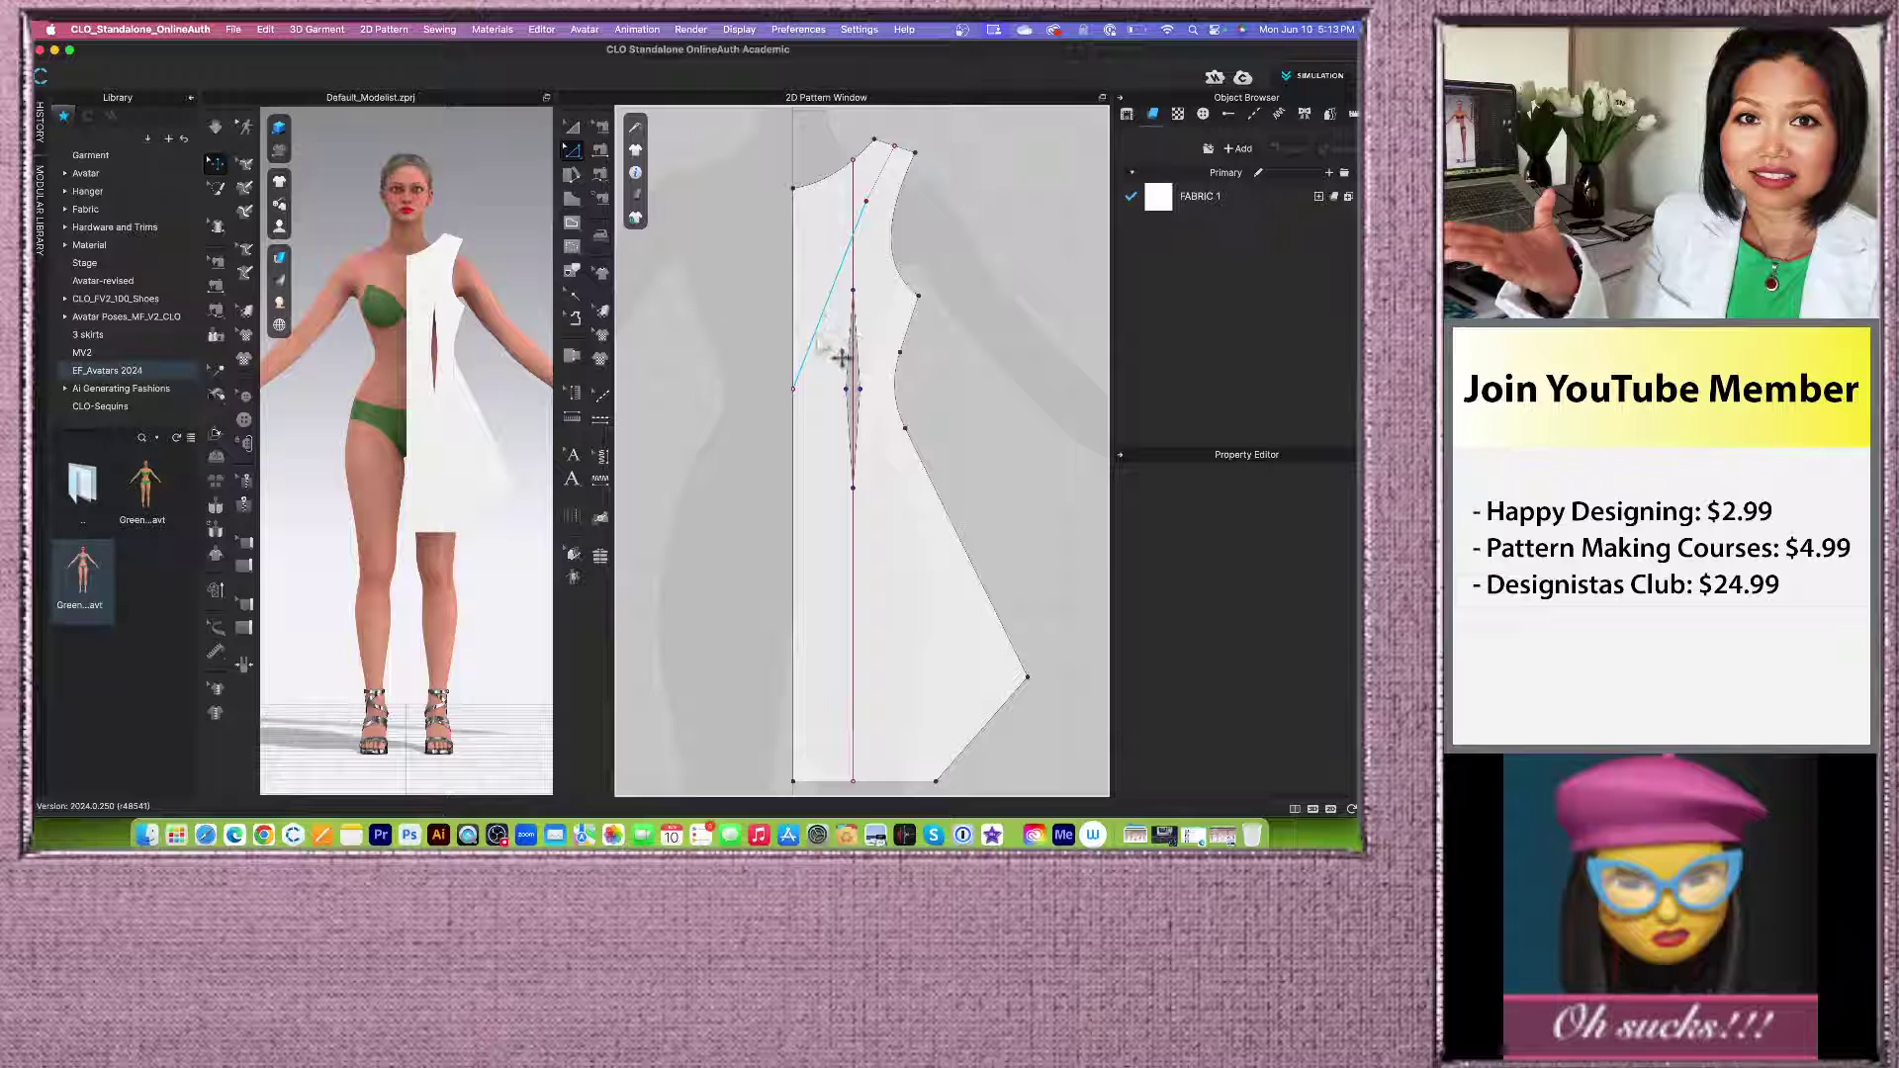
click(635, 195)
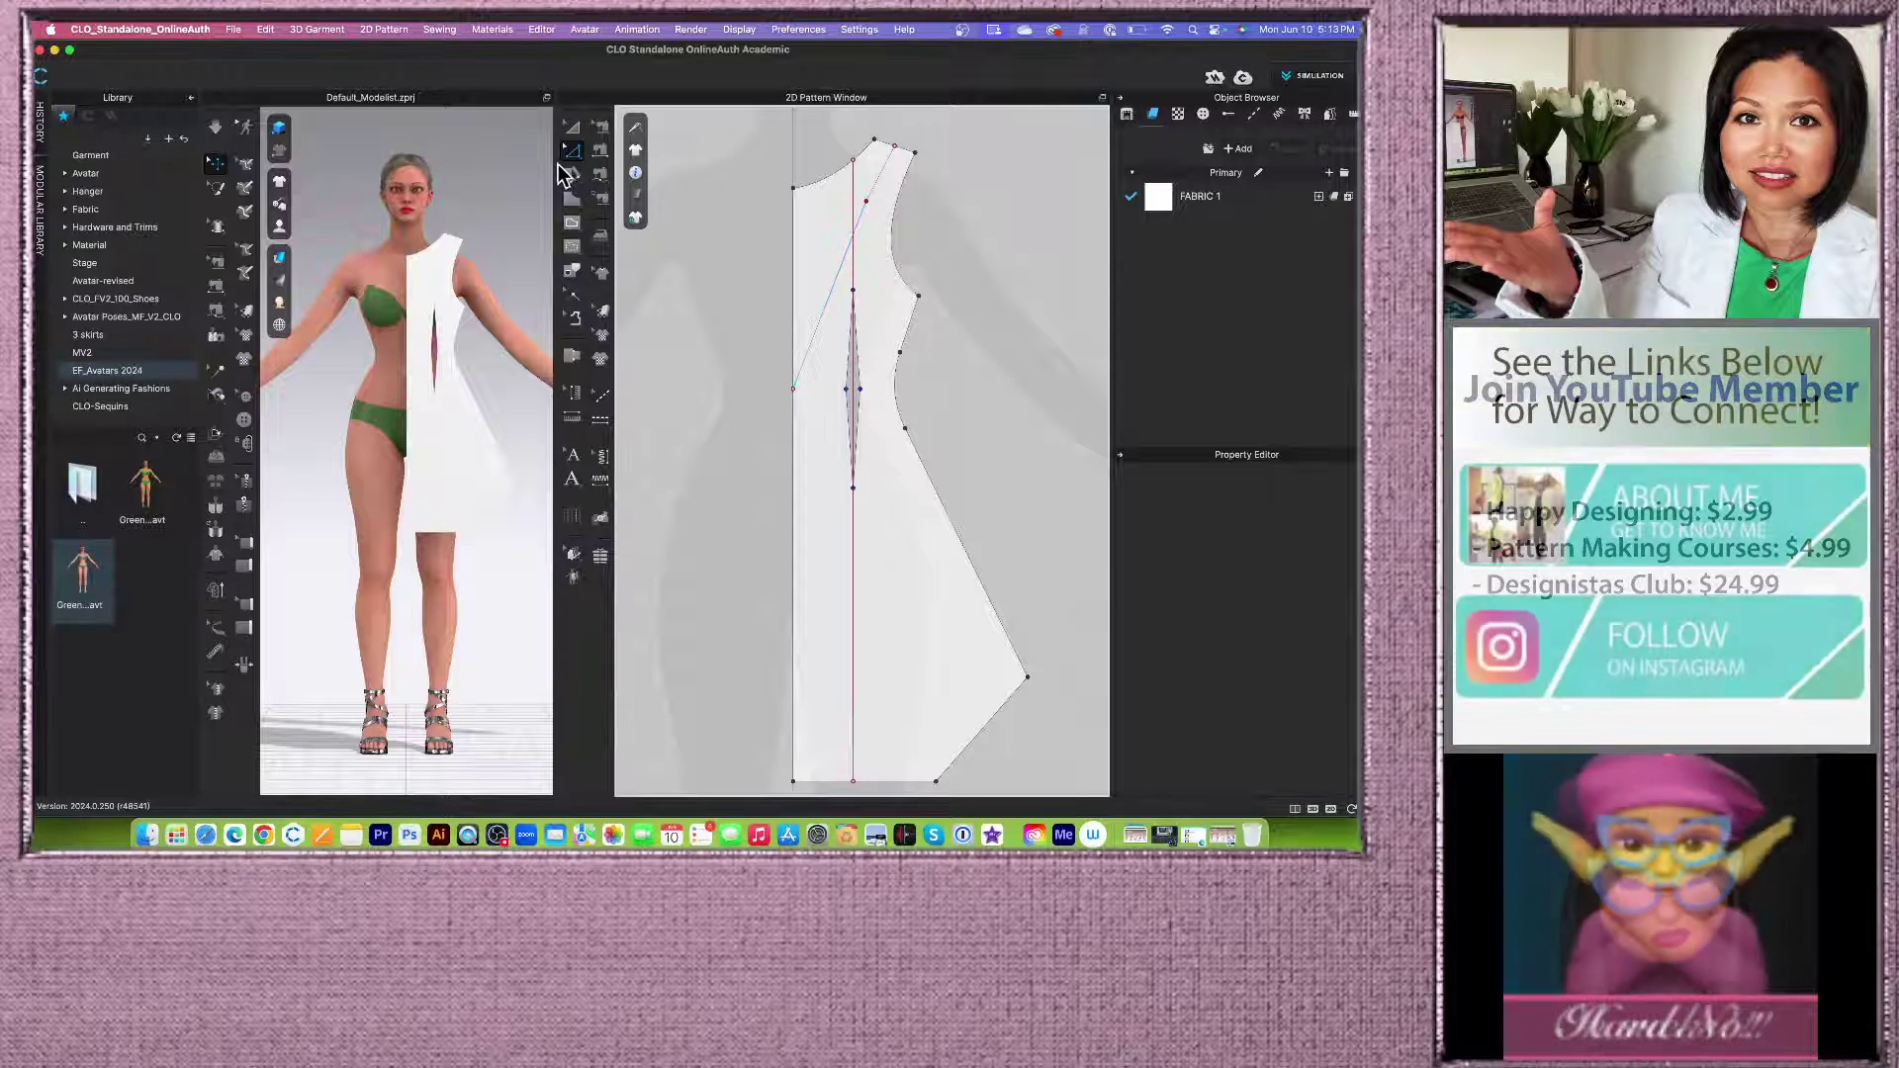
click(574, 153)
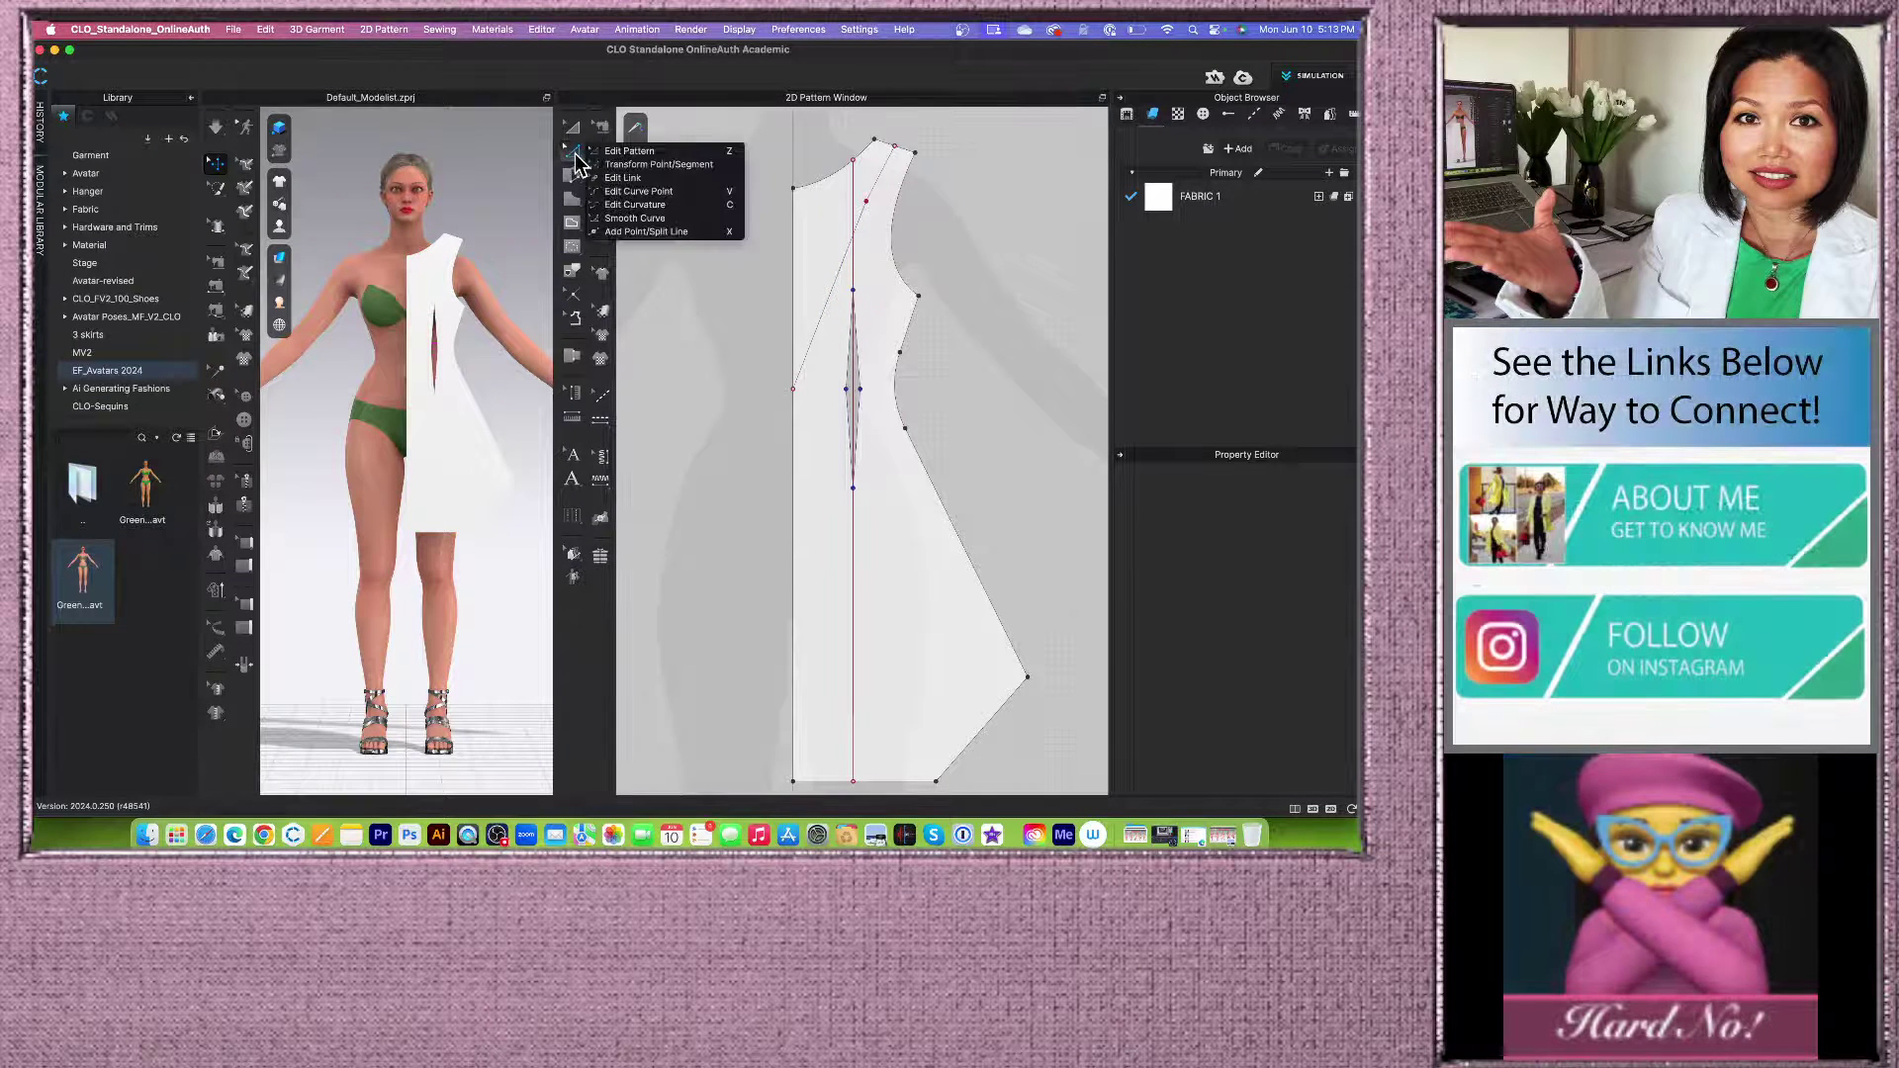
click(666, 231)
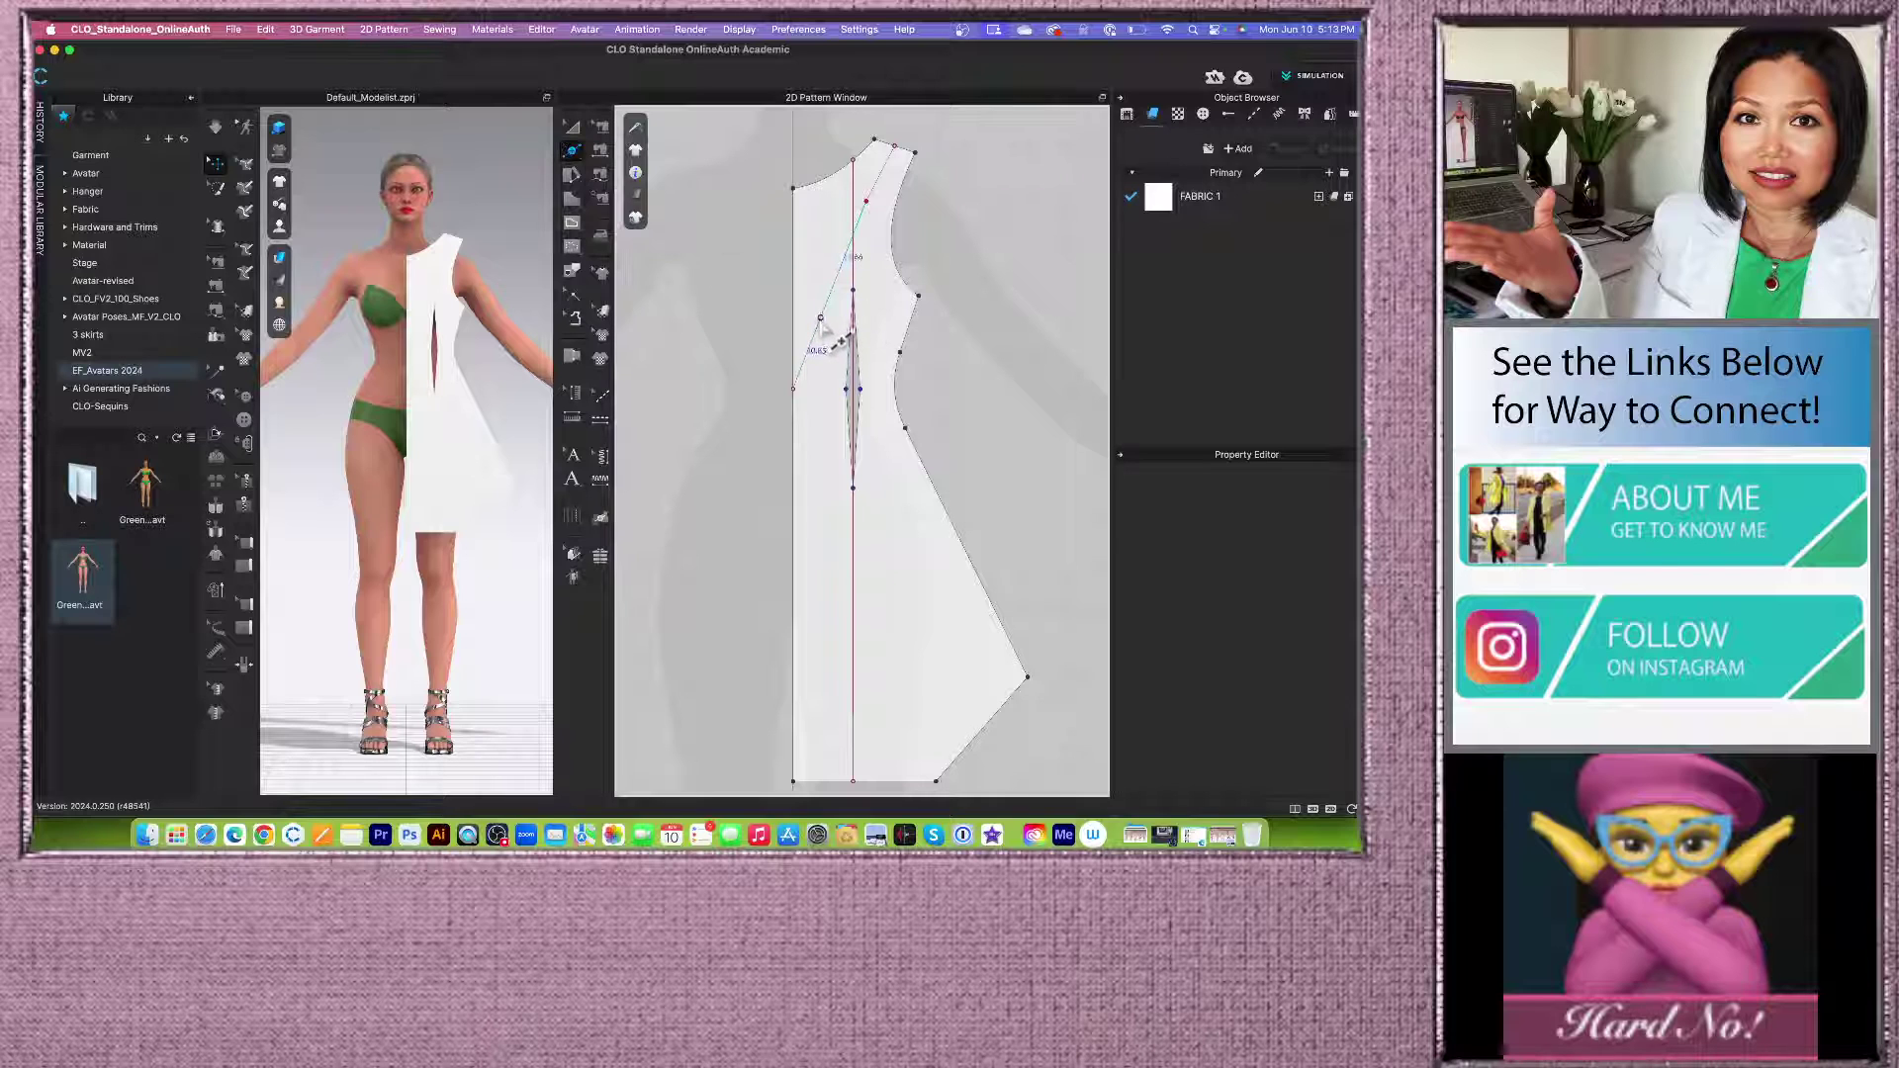
click(819, 317)
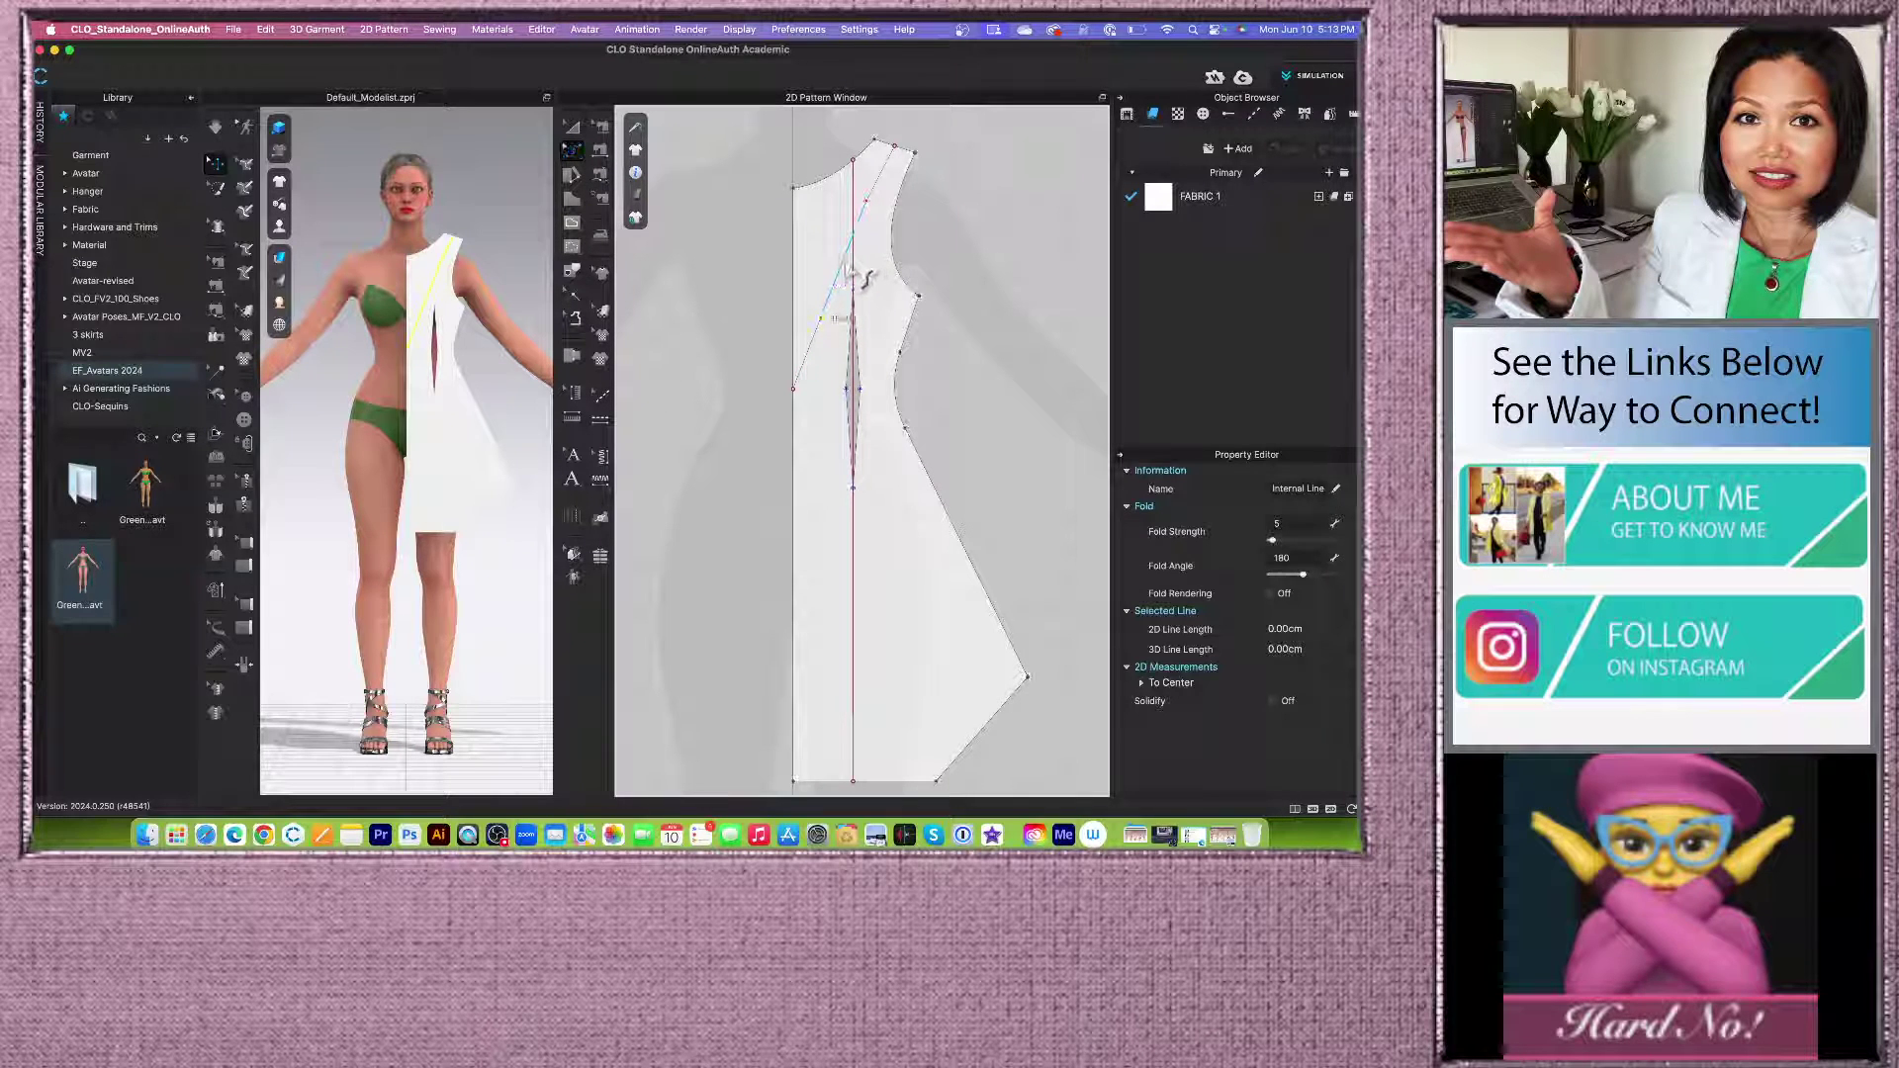
Step: Bow the neckline segment between the new split point and the upper point into a gentle curve with Edit Curvature
scroll(851, 267, up, 3)
click(849, 265)
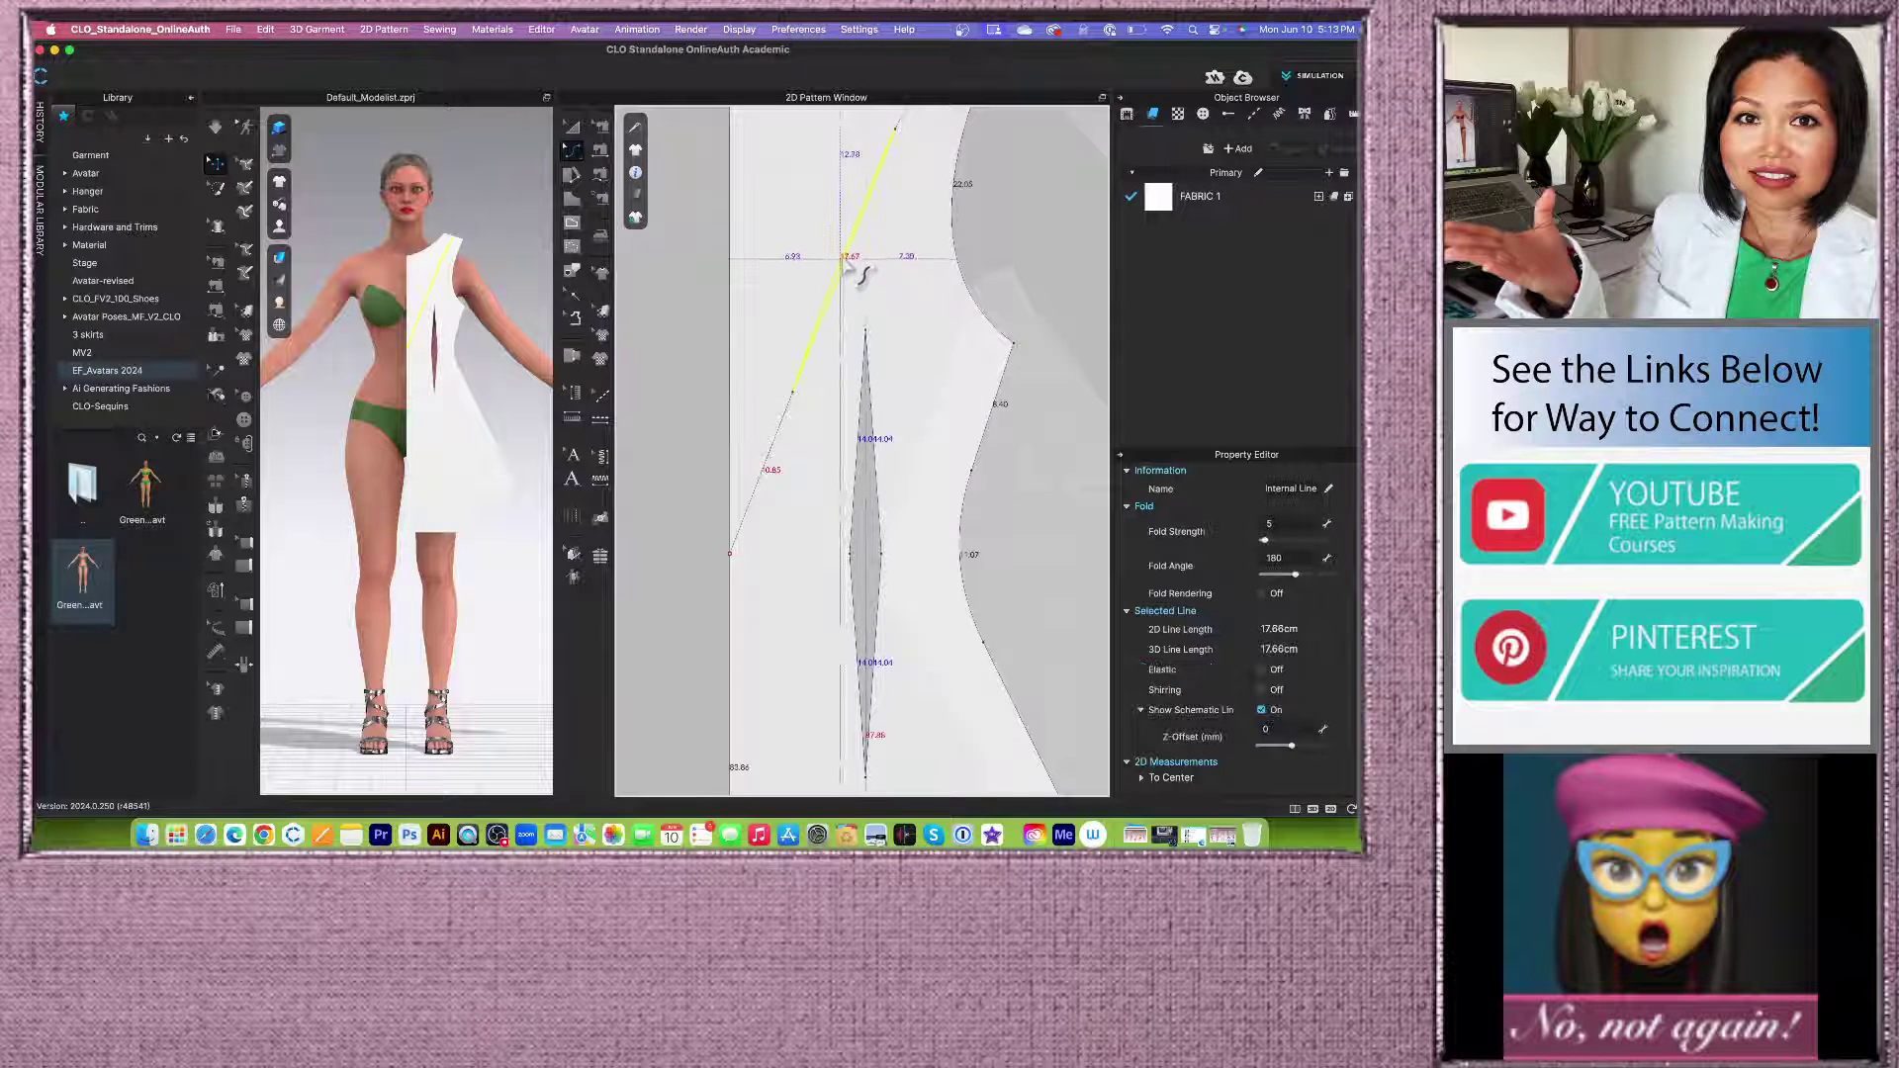
scroll(850, 263, down, 2)
scroll(883, 249, down, 5)
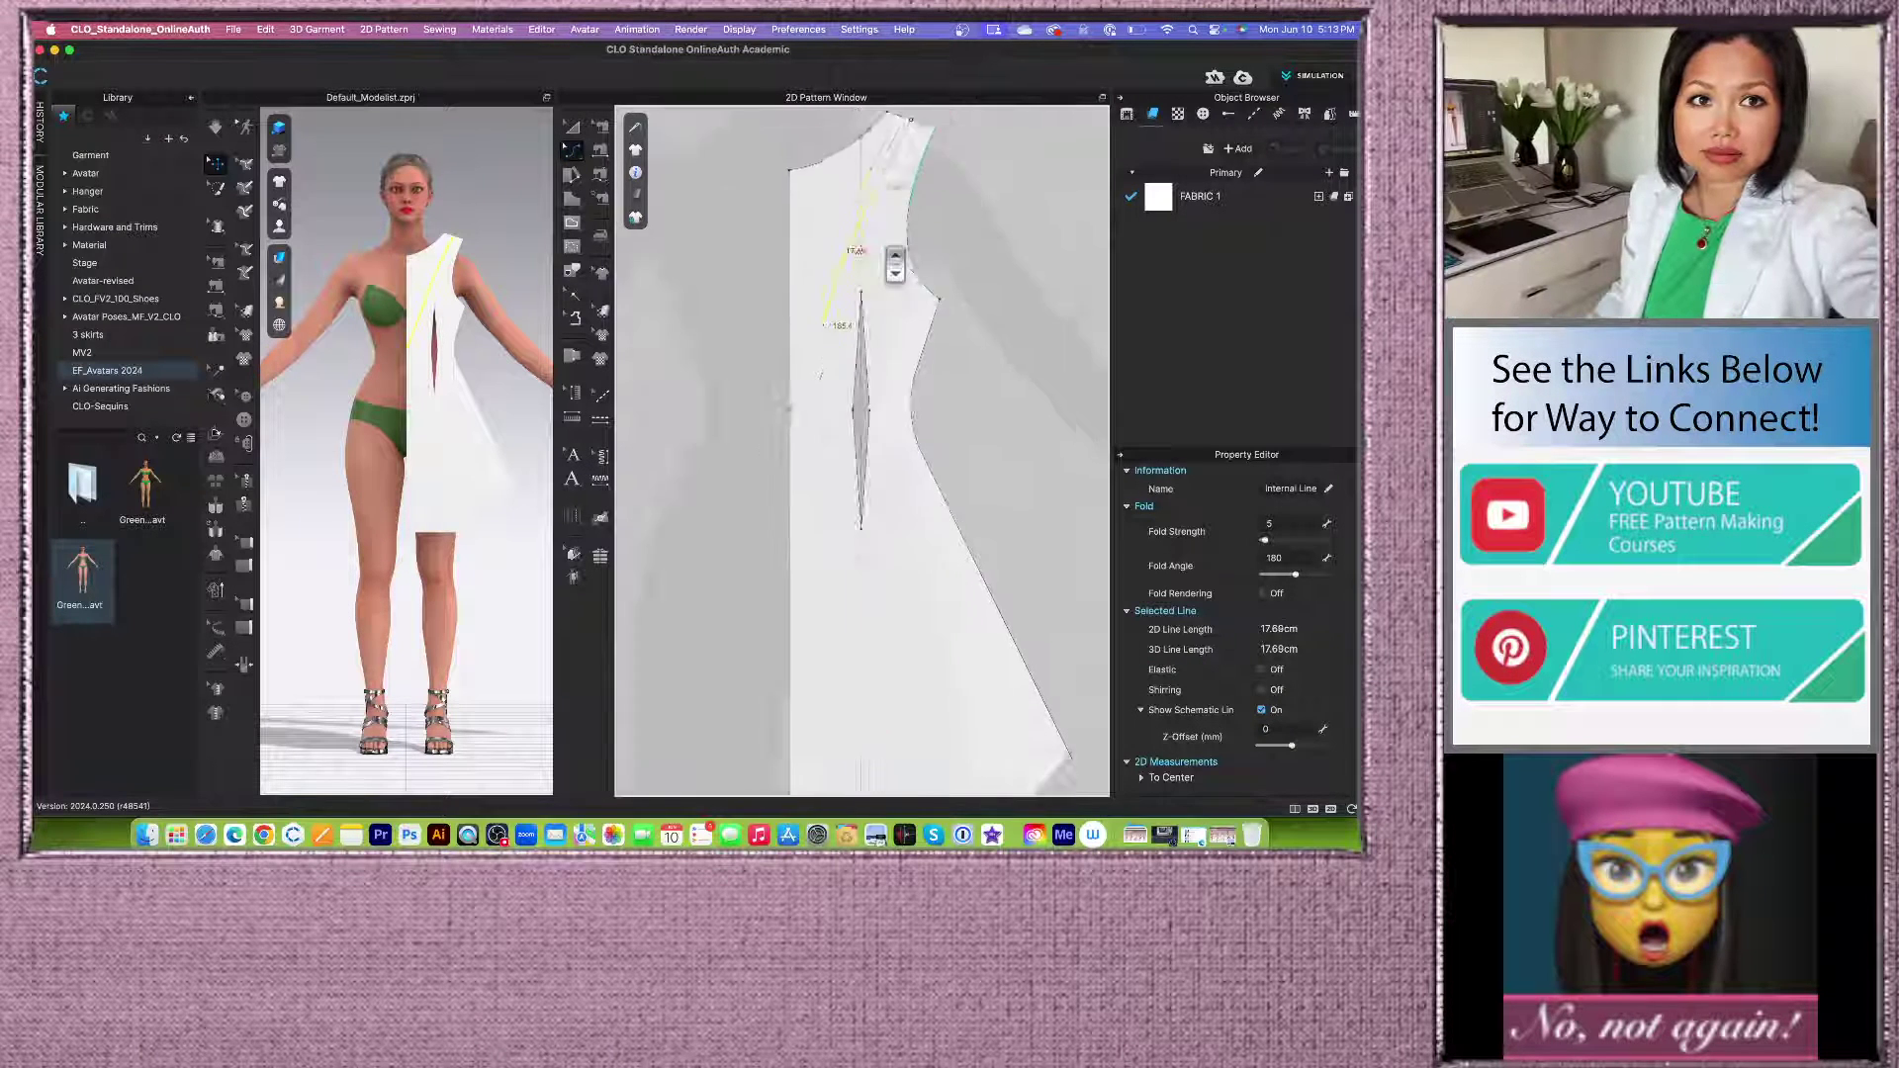
click(965, 166)
Step: Adjust the curvature of the short neckline segment running up to the shoulder seam
scroll(875, 194, up, 5)
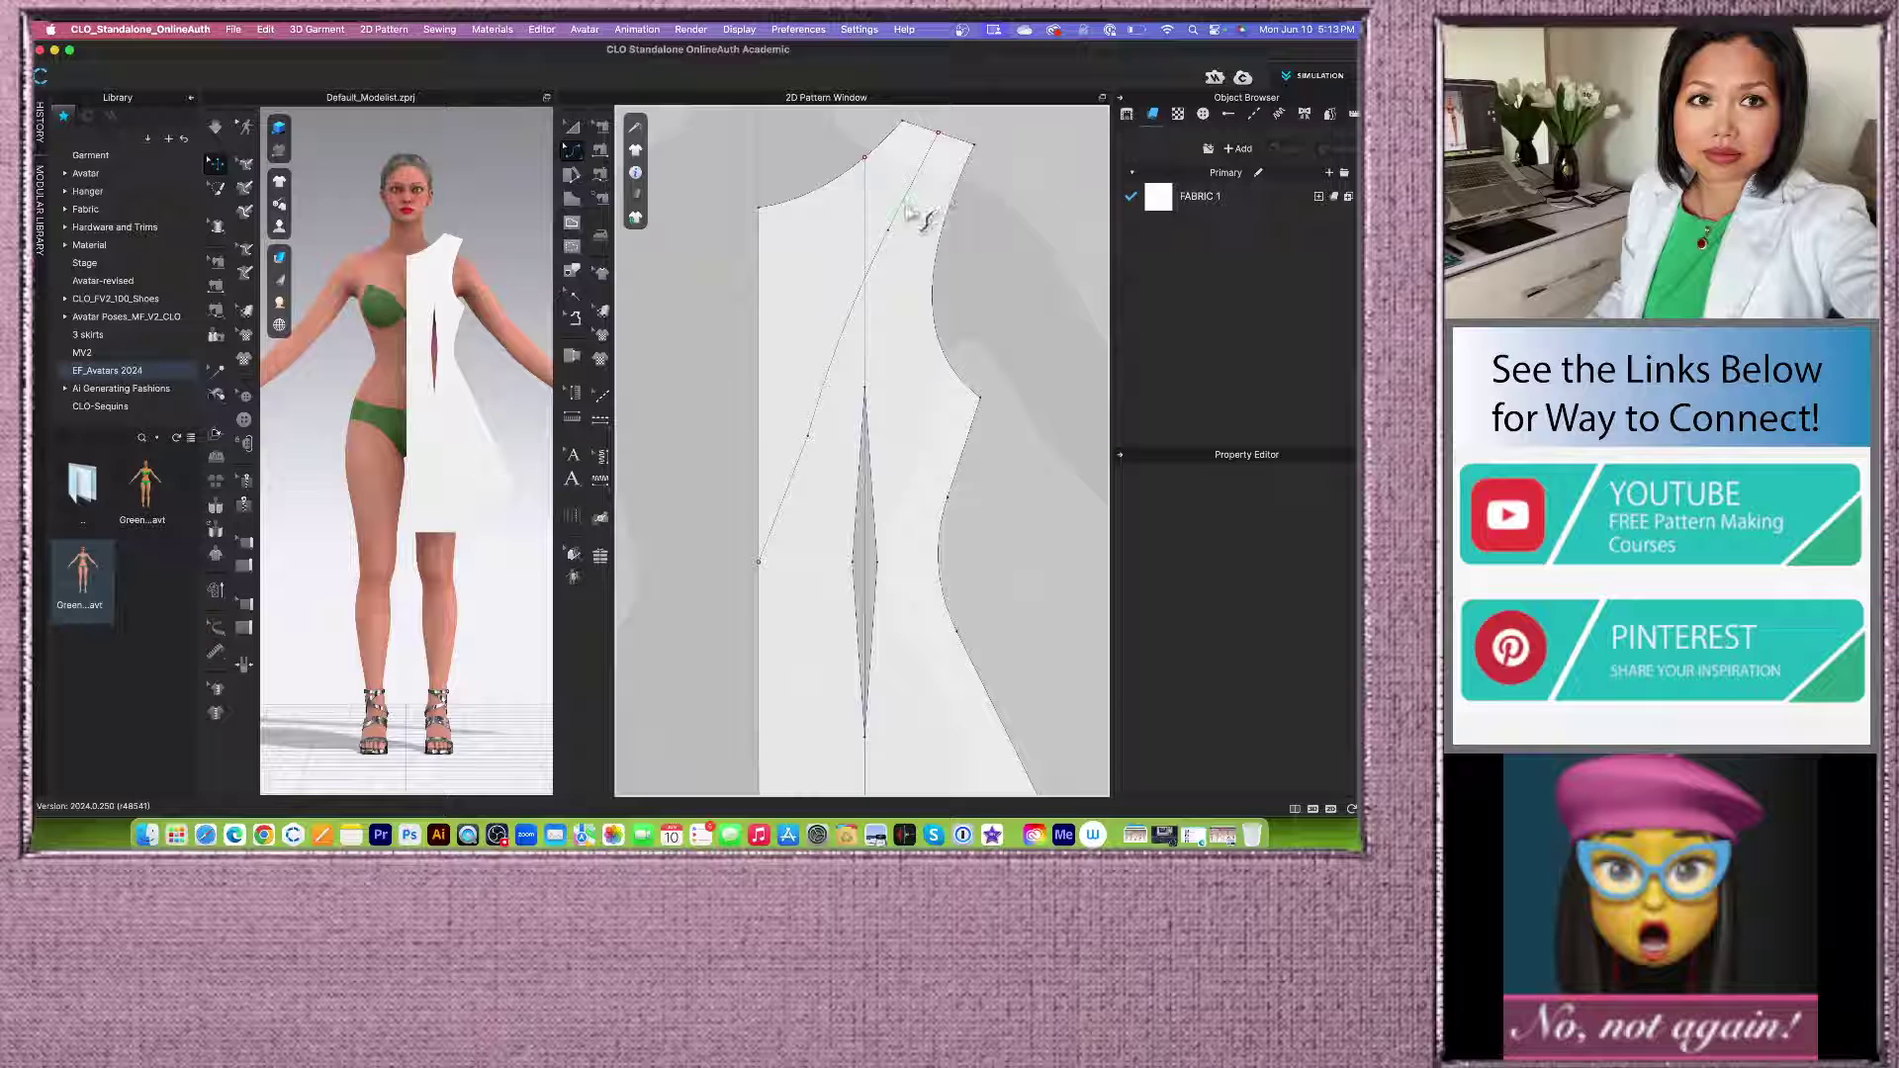
click(906, 208)
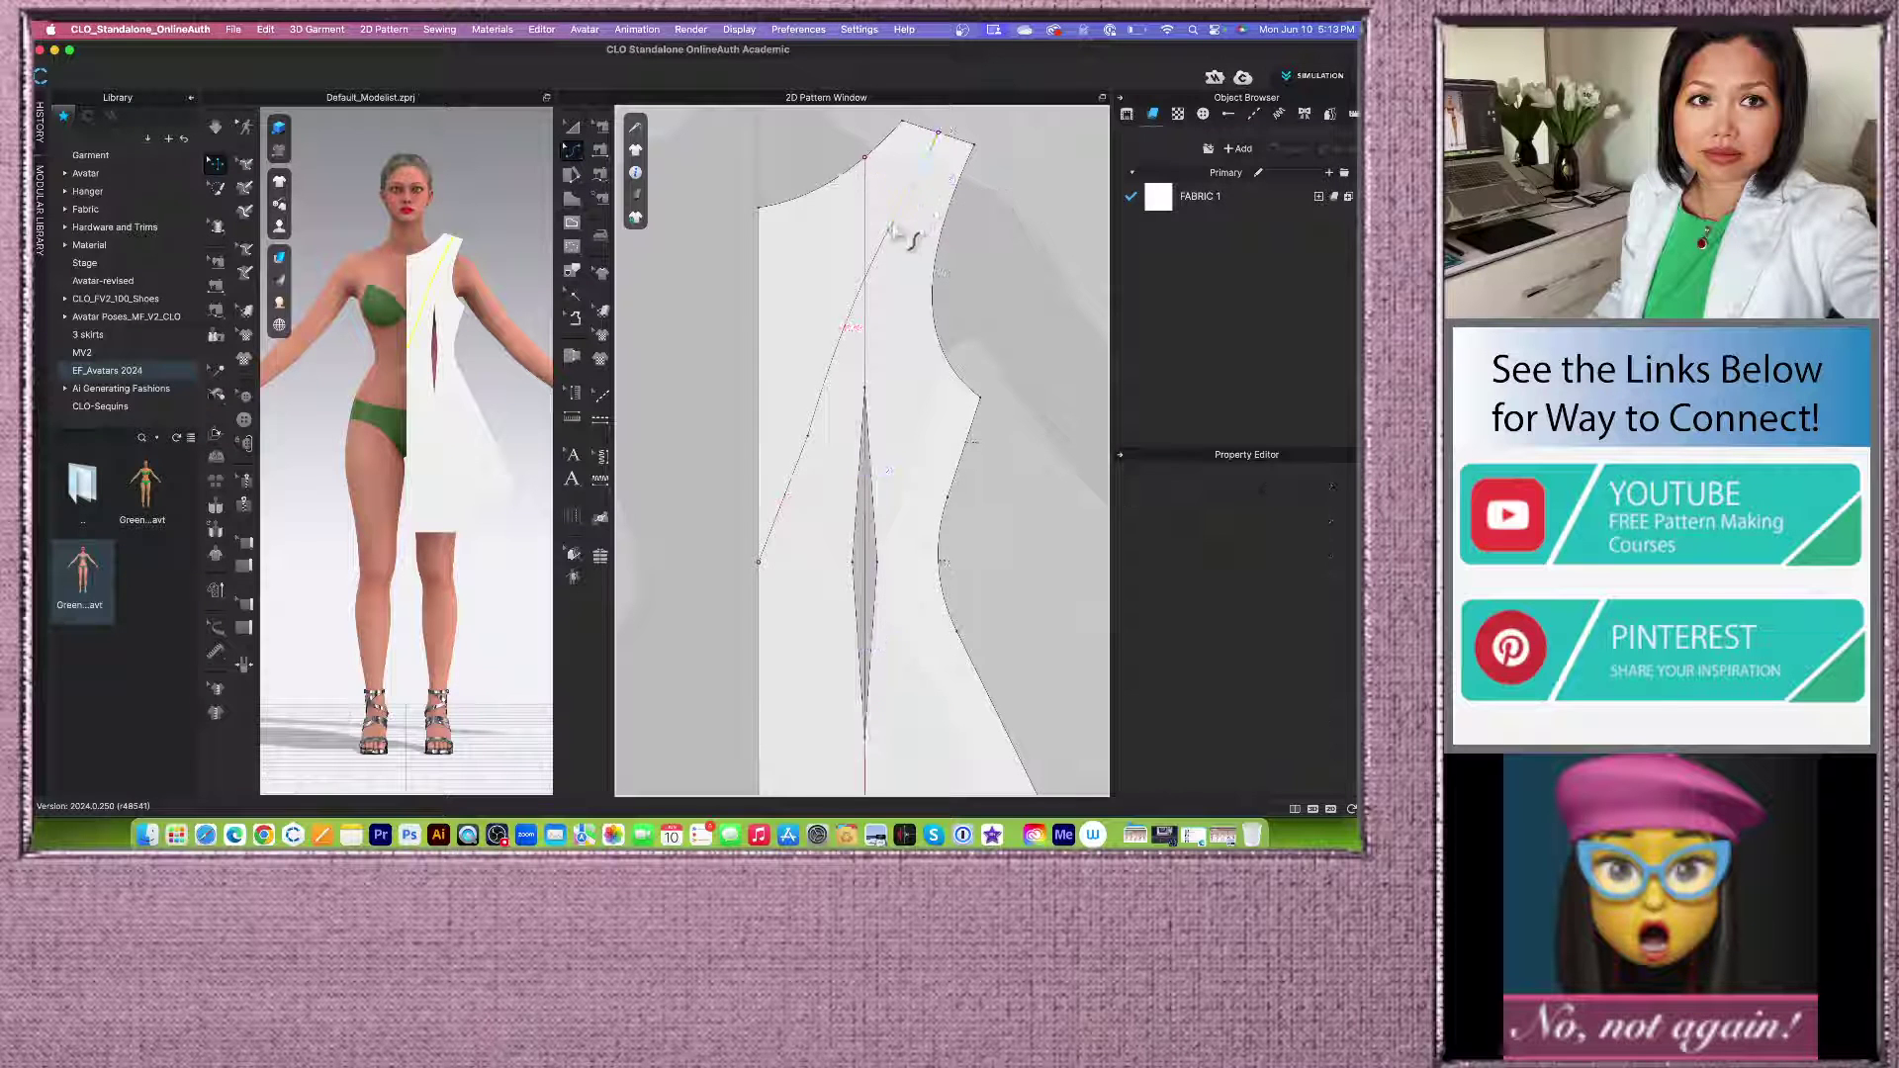
click(904, 207)
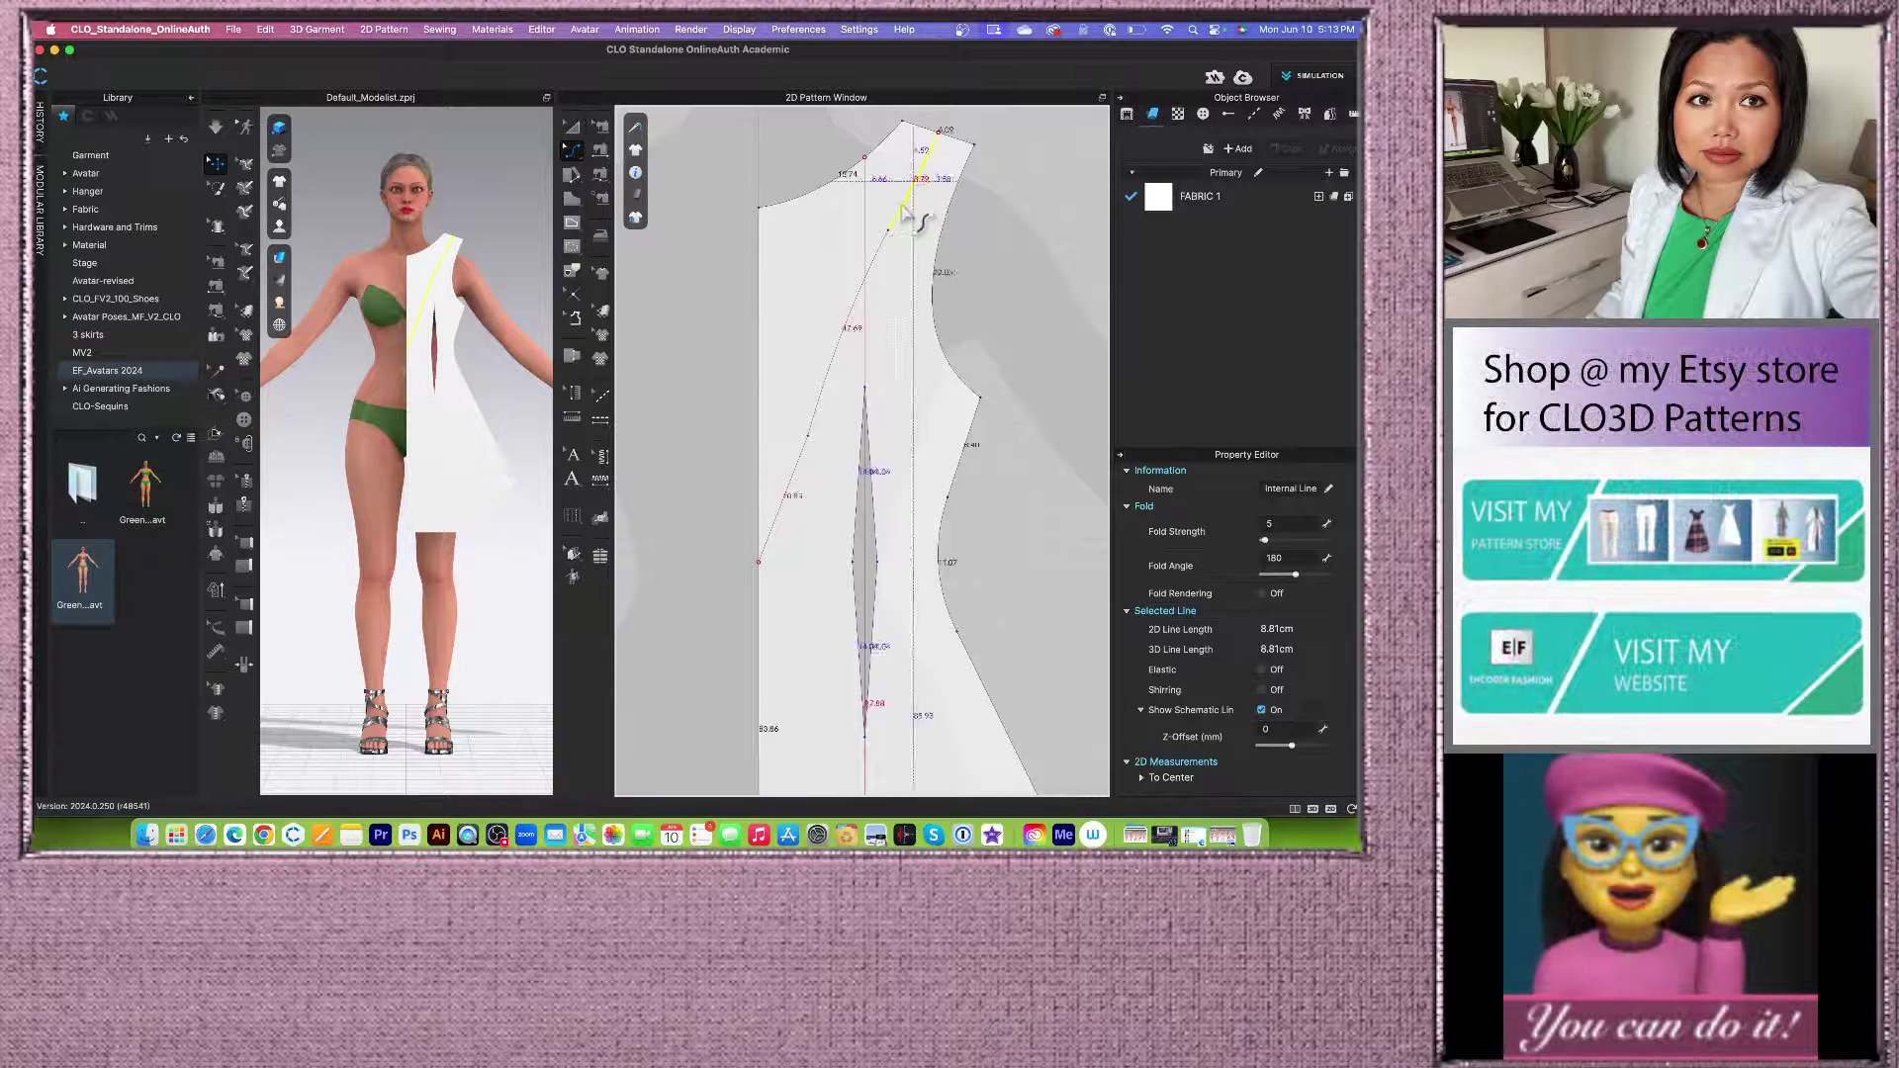
click(1009, 200)
scroll(906, 199, down, 5)
scroll(826, 366, up, 3)
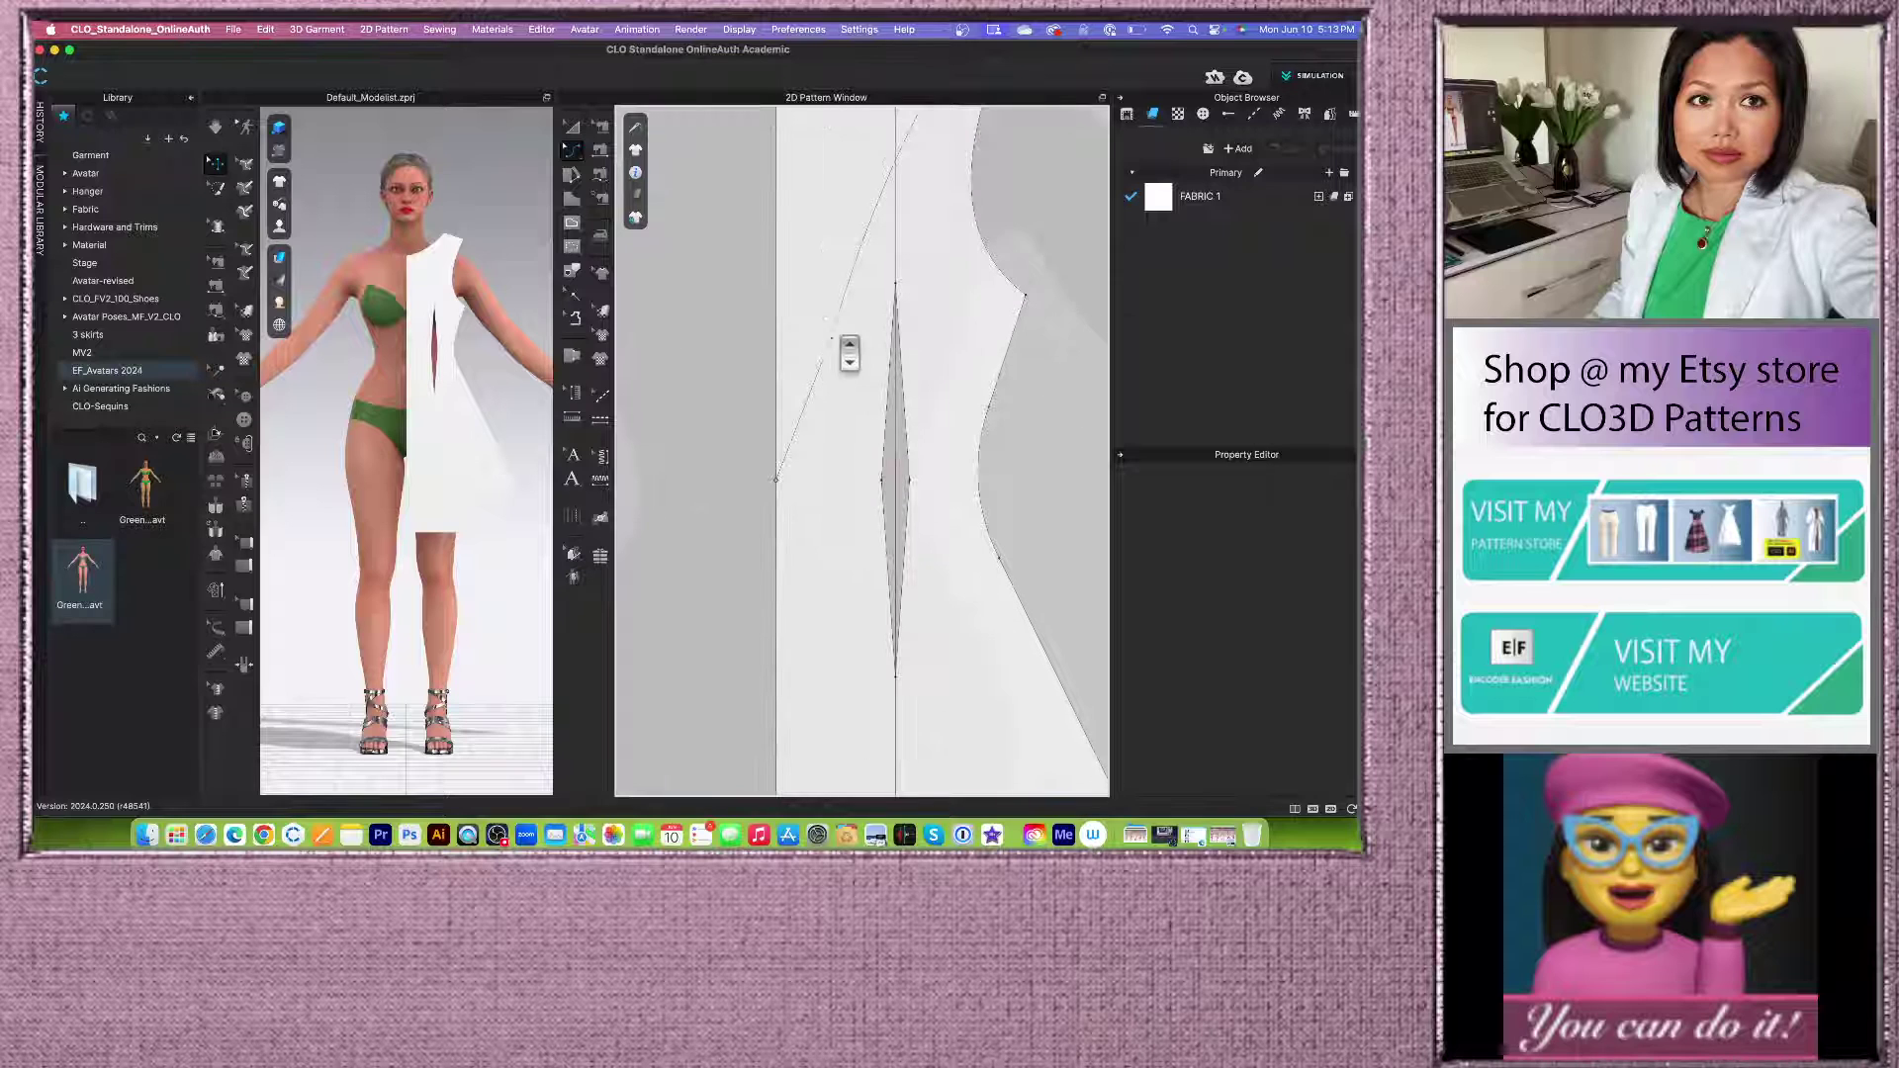
Step: Delete the middle neckline point so the segment between the lower and upper neckline points becomes straight
click(572, 150)
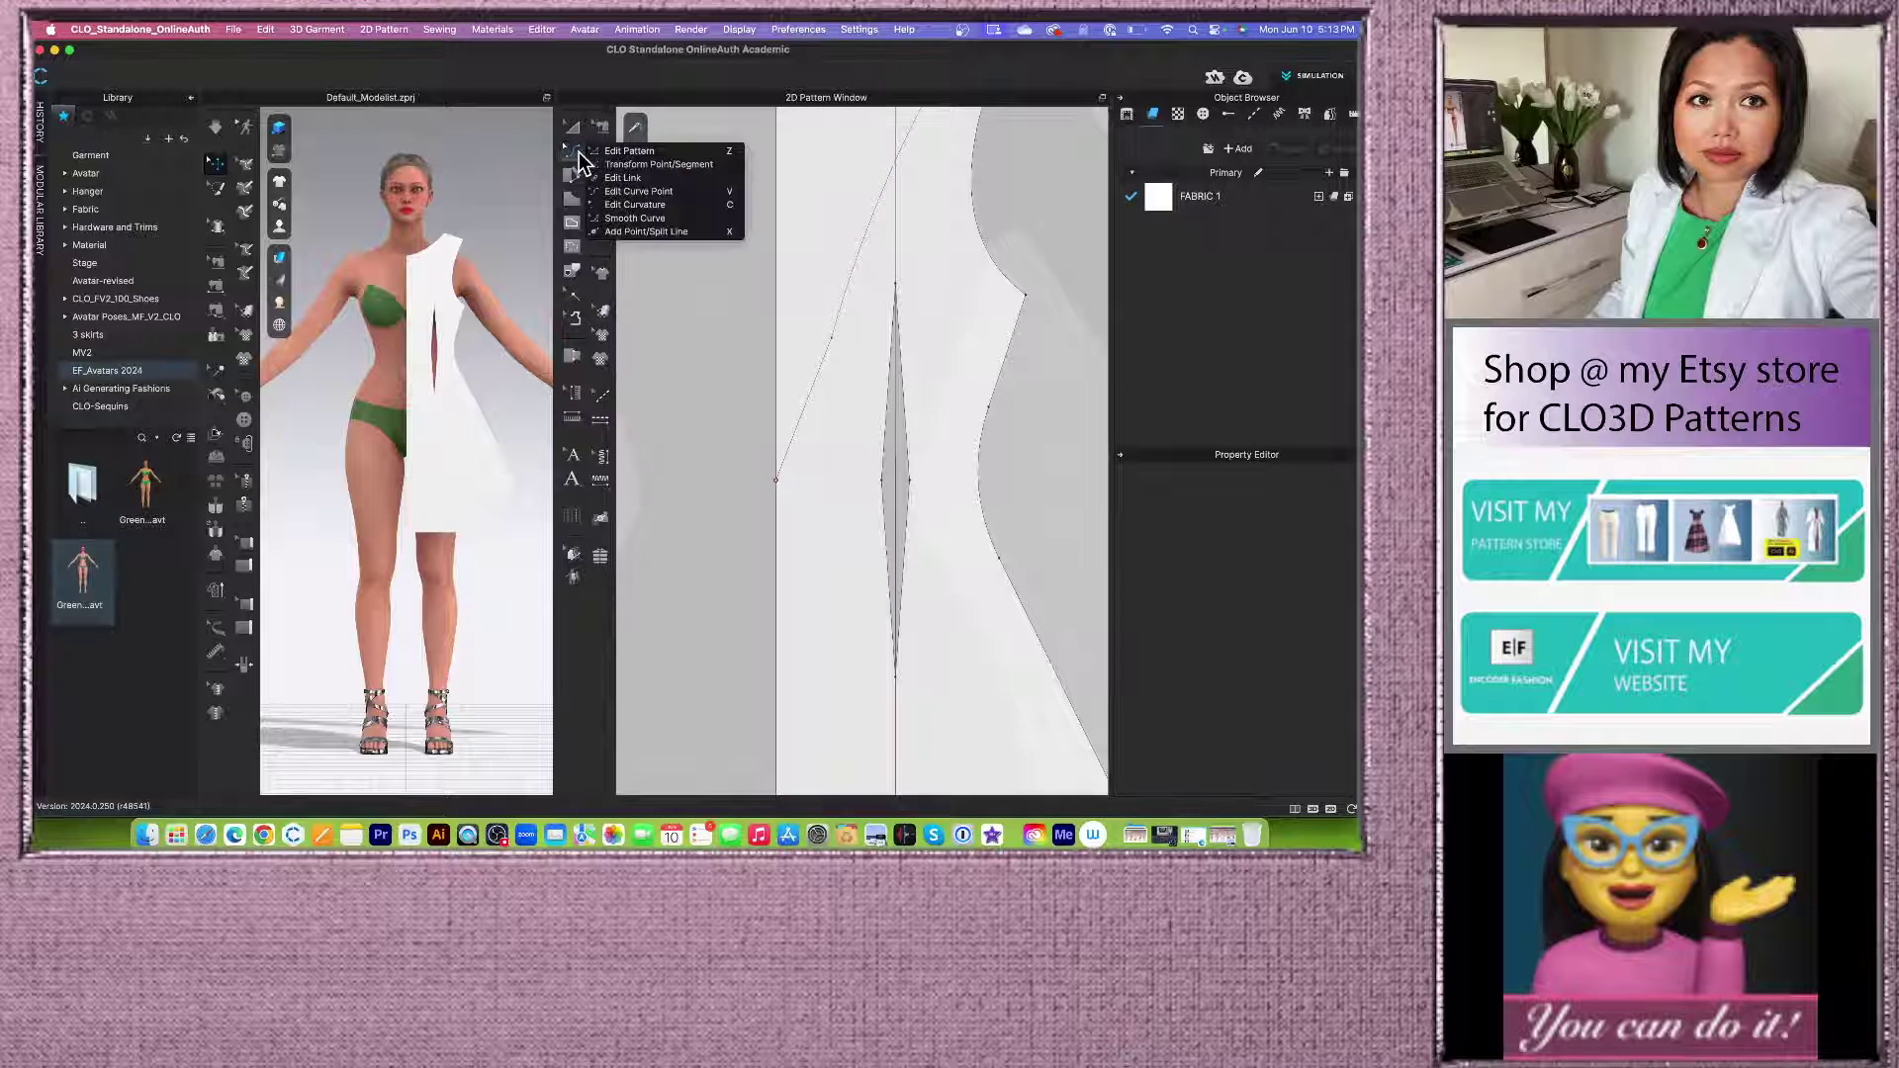
click(725, 243)
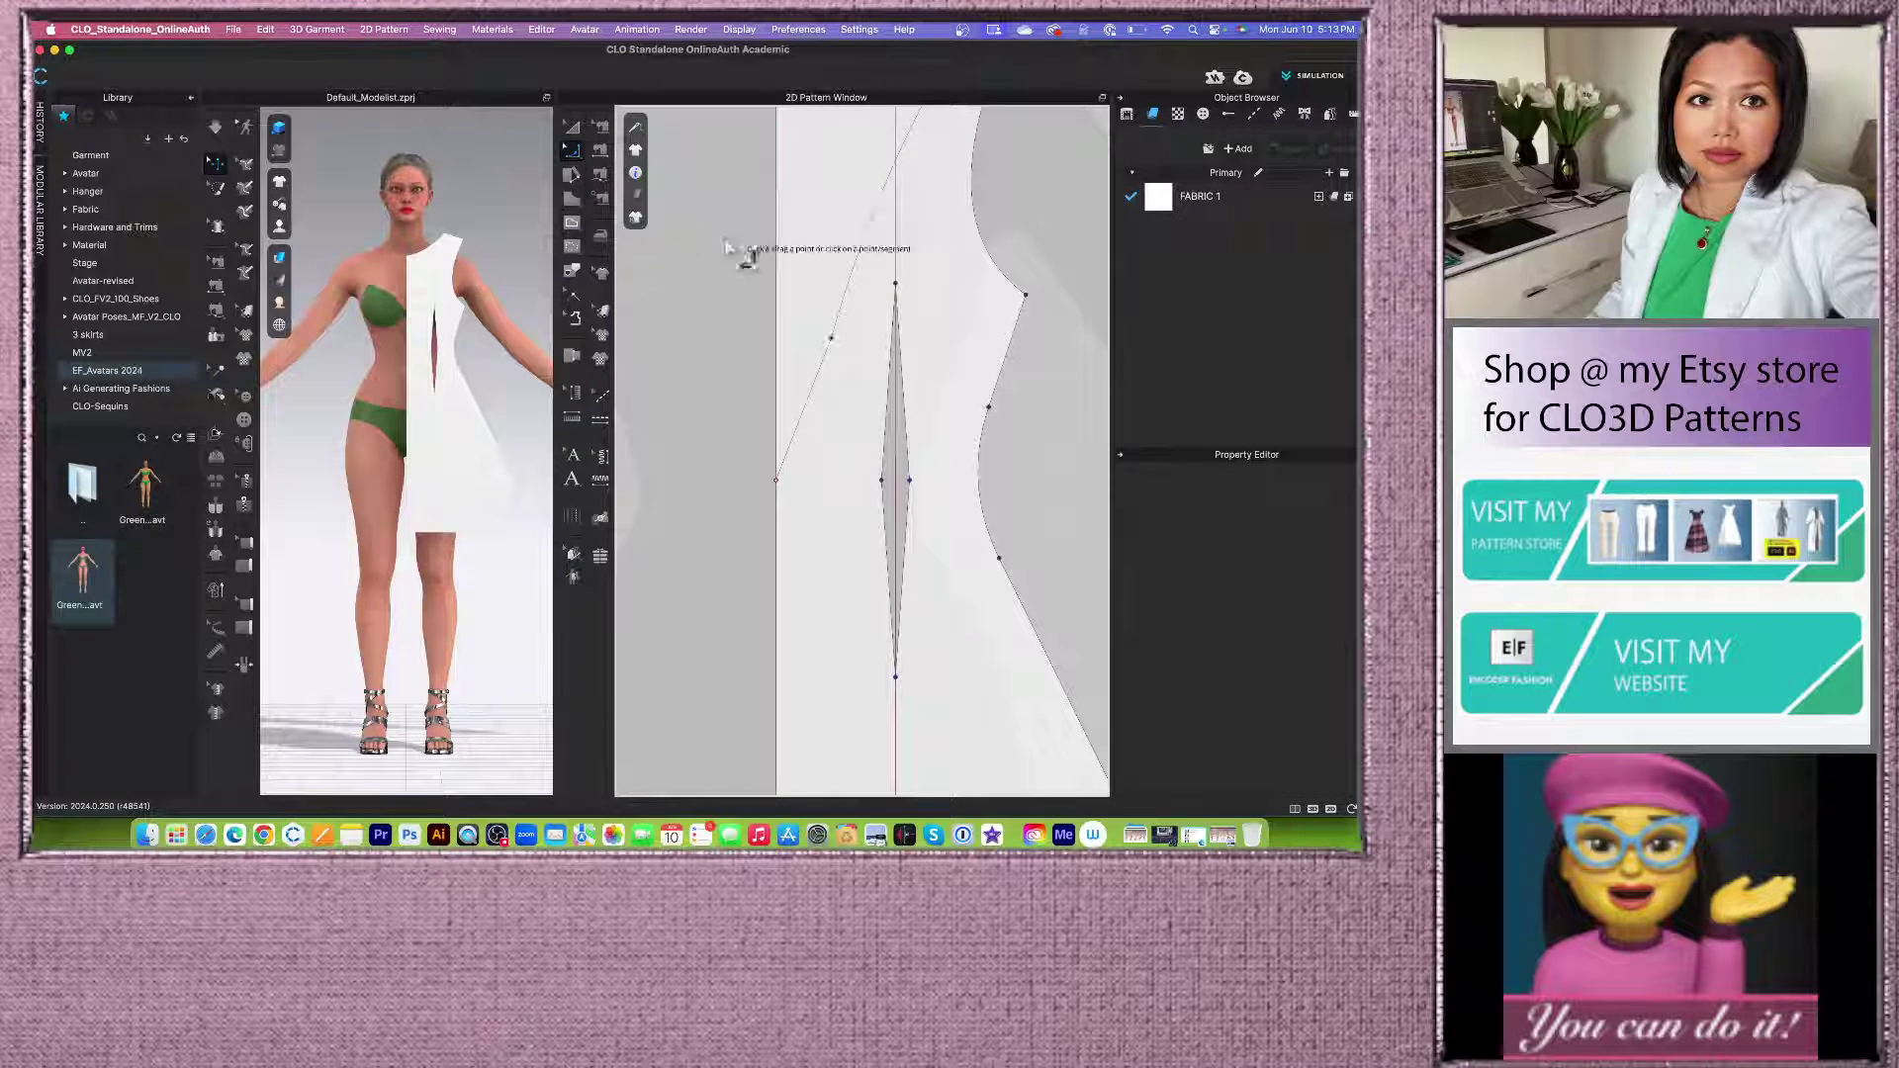
click(836, 335)
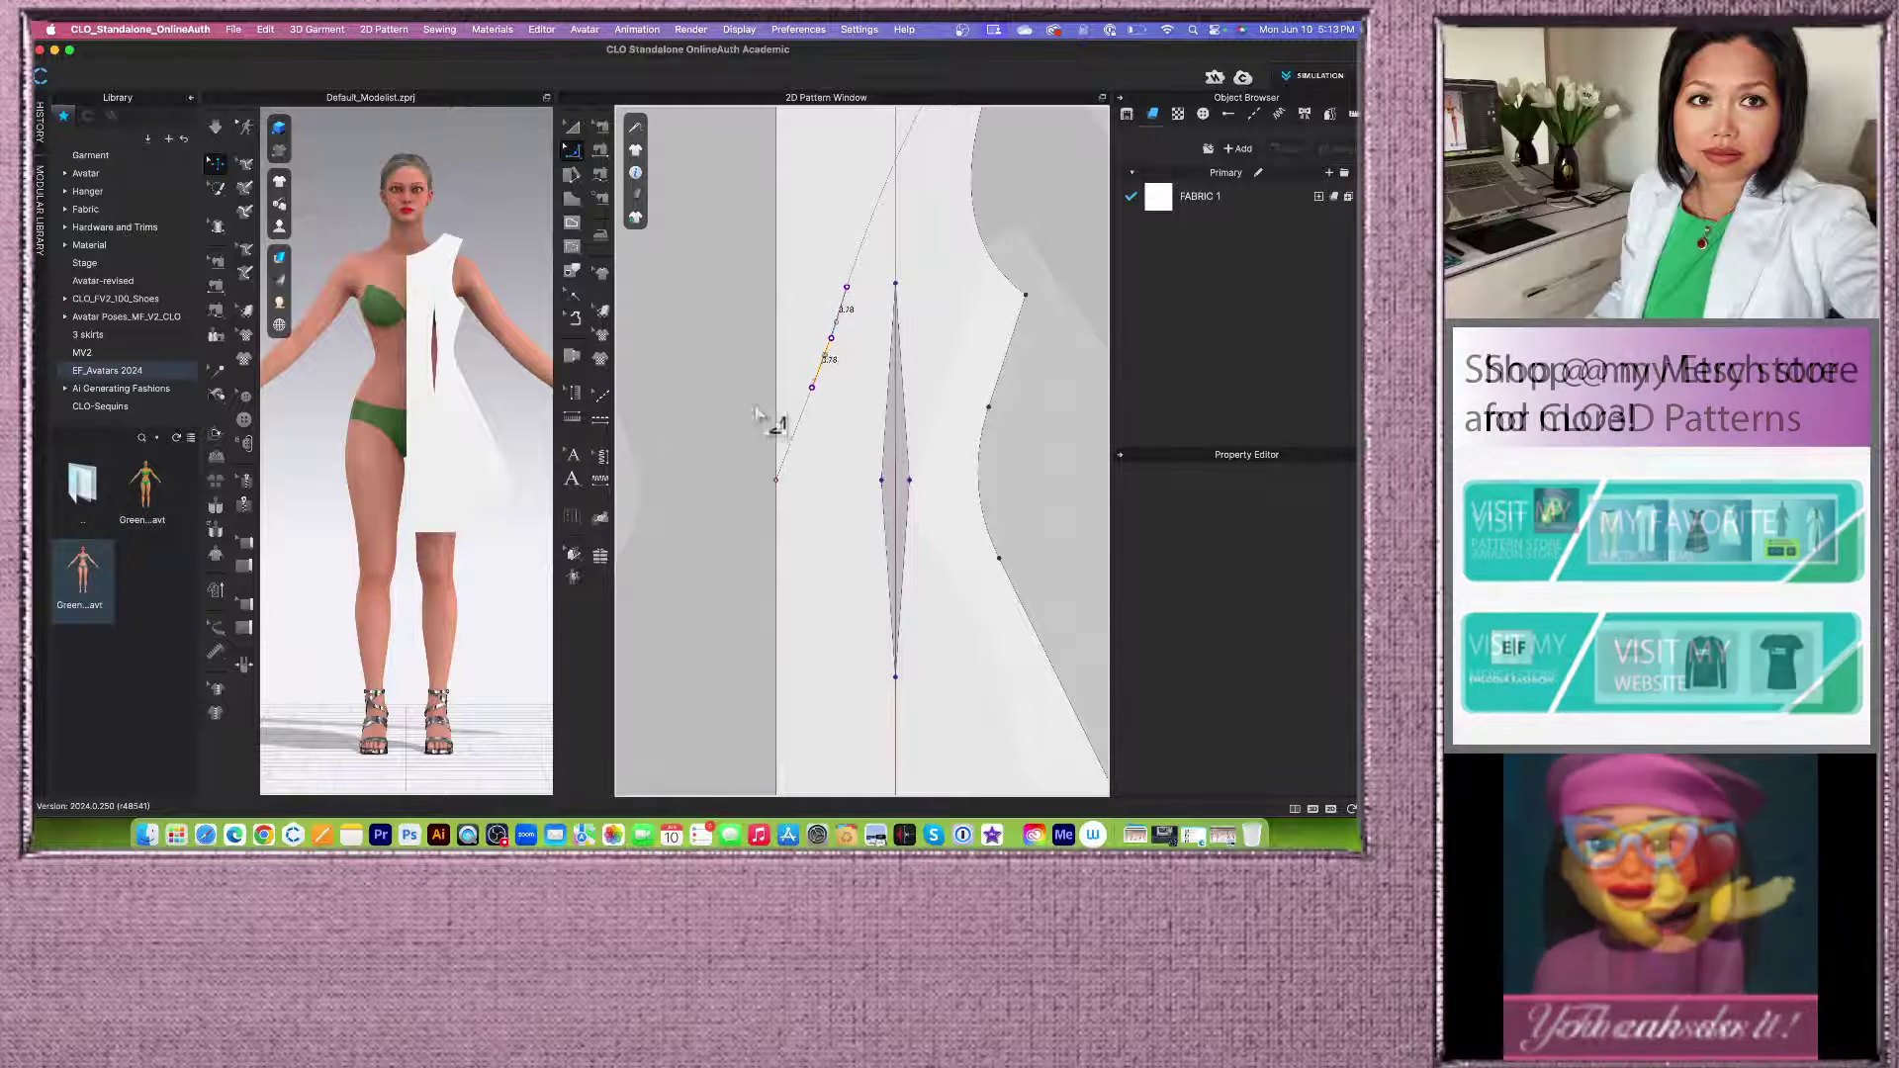
drag(711, 461, 649, 496)
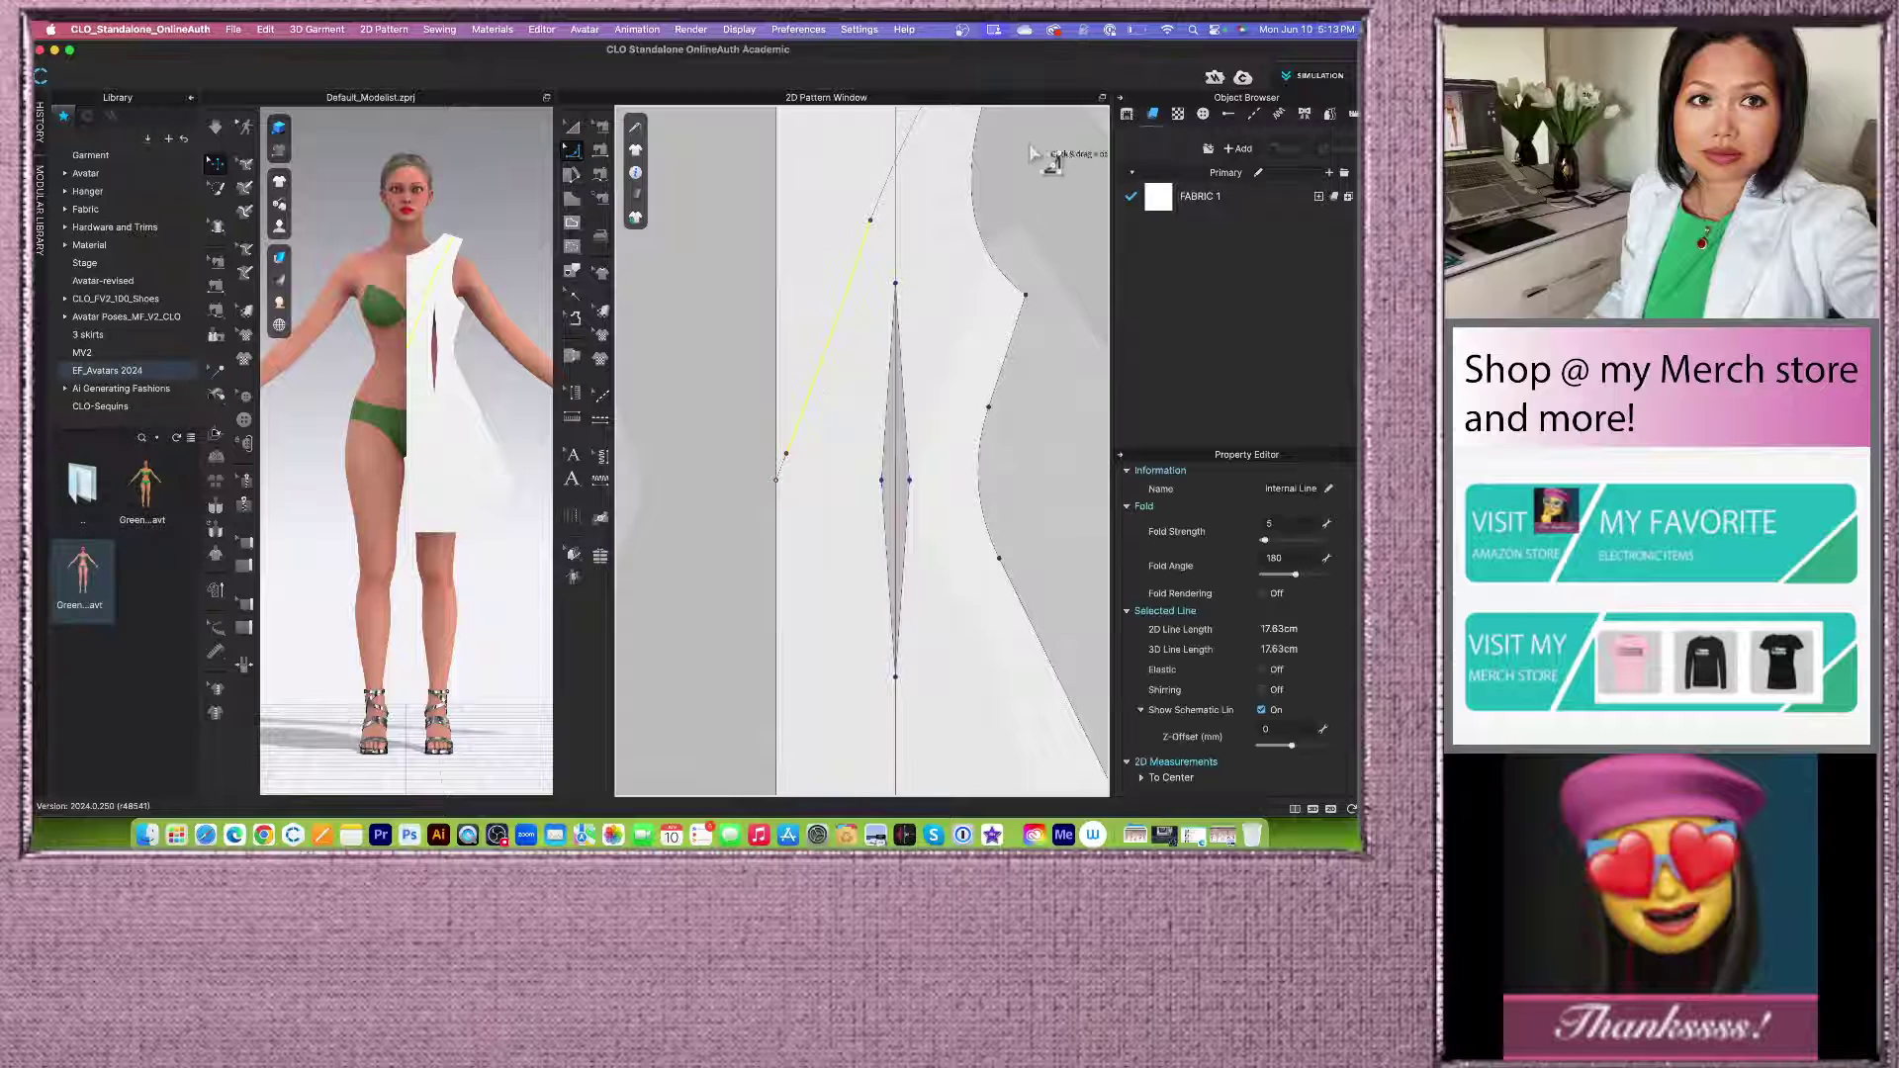
scroll(863, 303, down, 5)
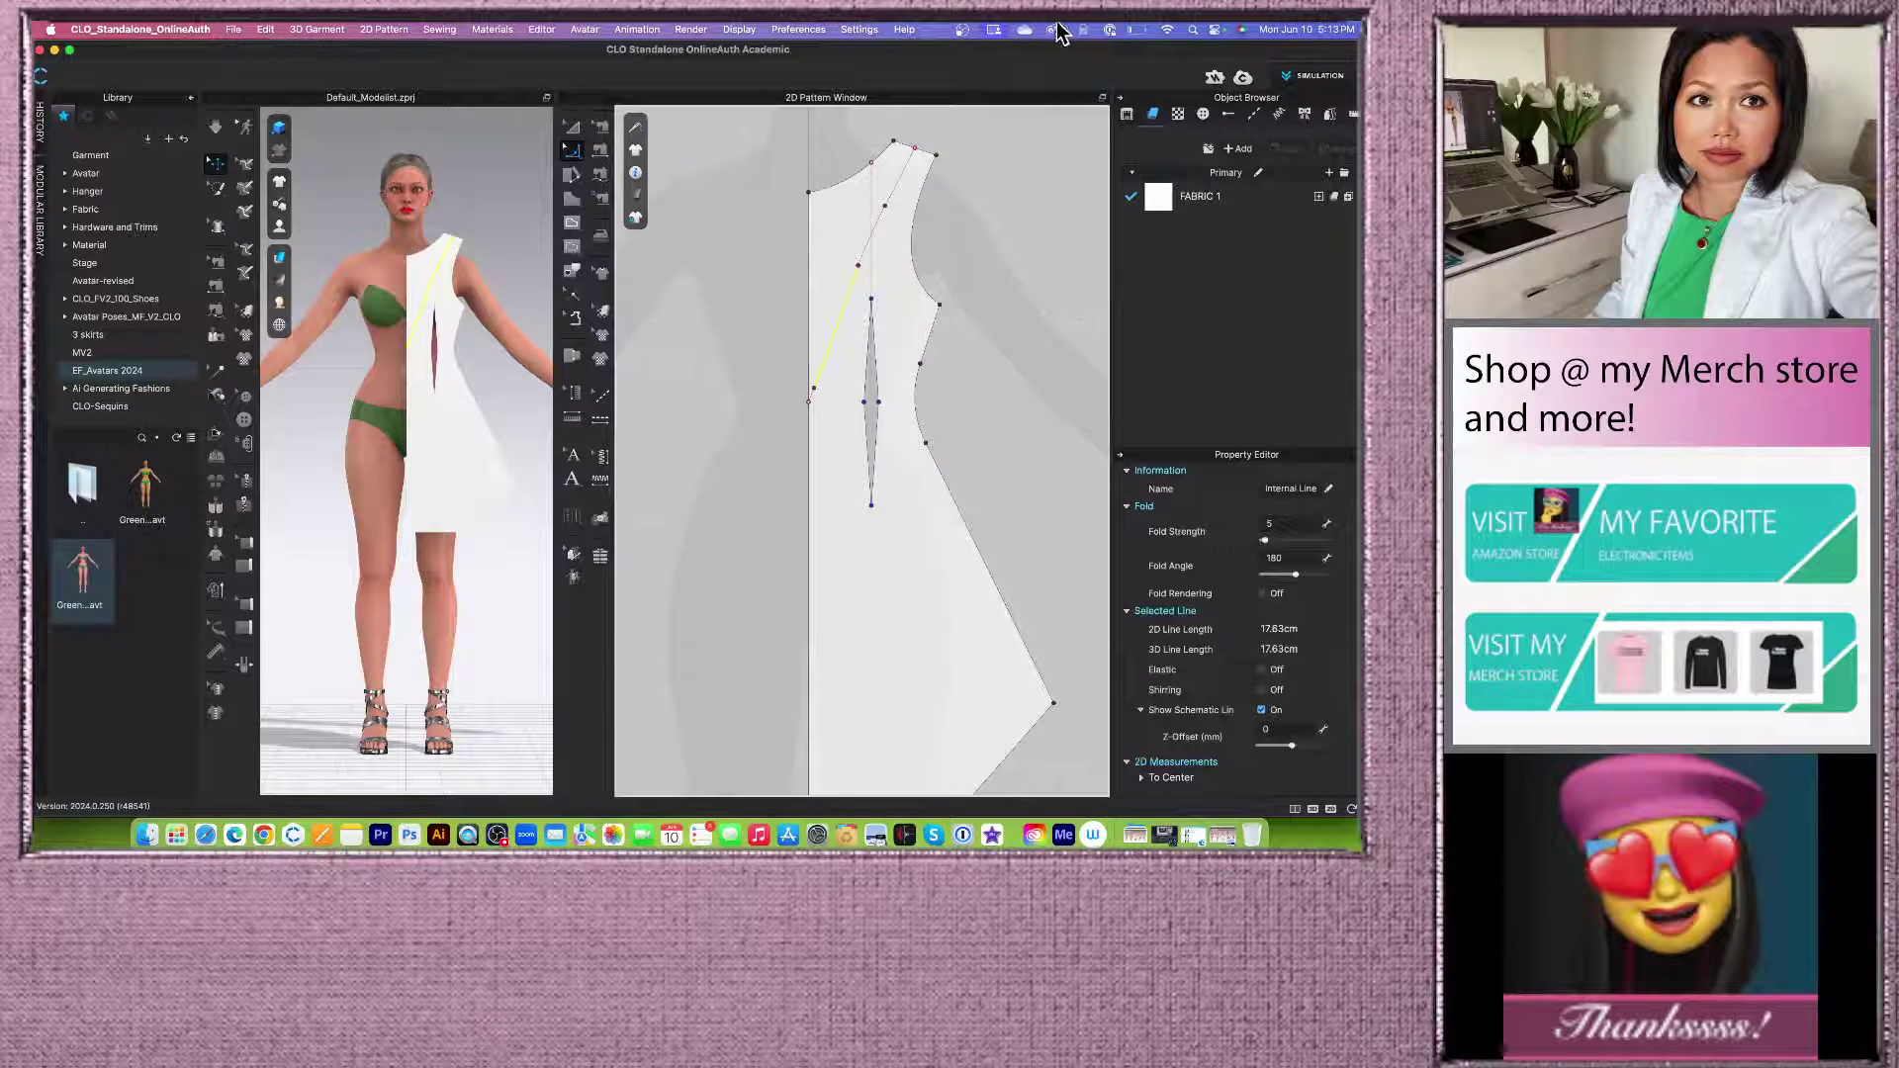
Step: Delete all remaining segments of the internal neckline, down to the short piece at the center front, with Edit Pattern
click(571, 156)
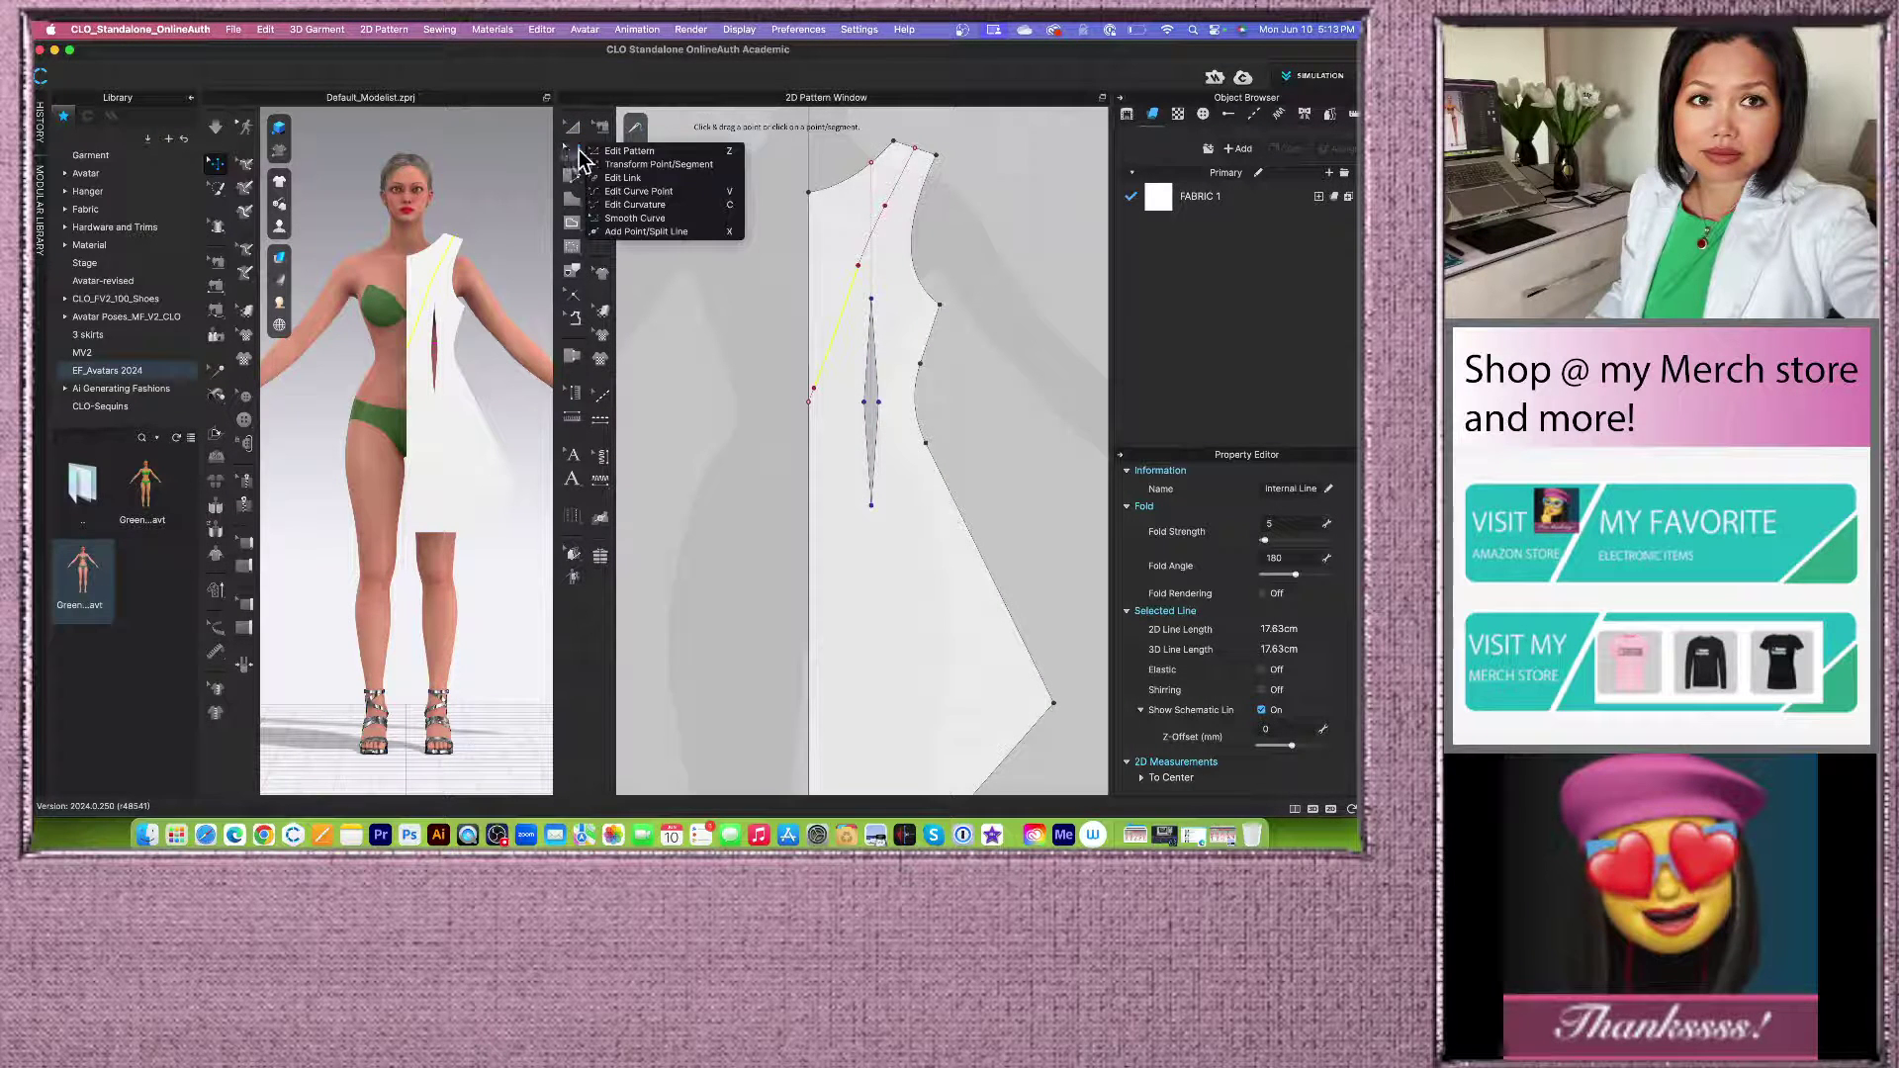
click(582, 154)
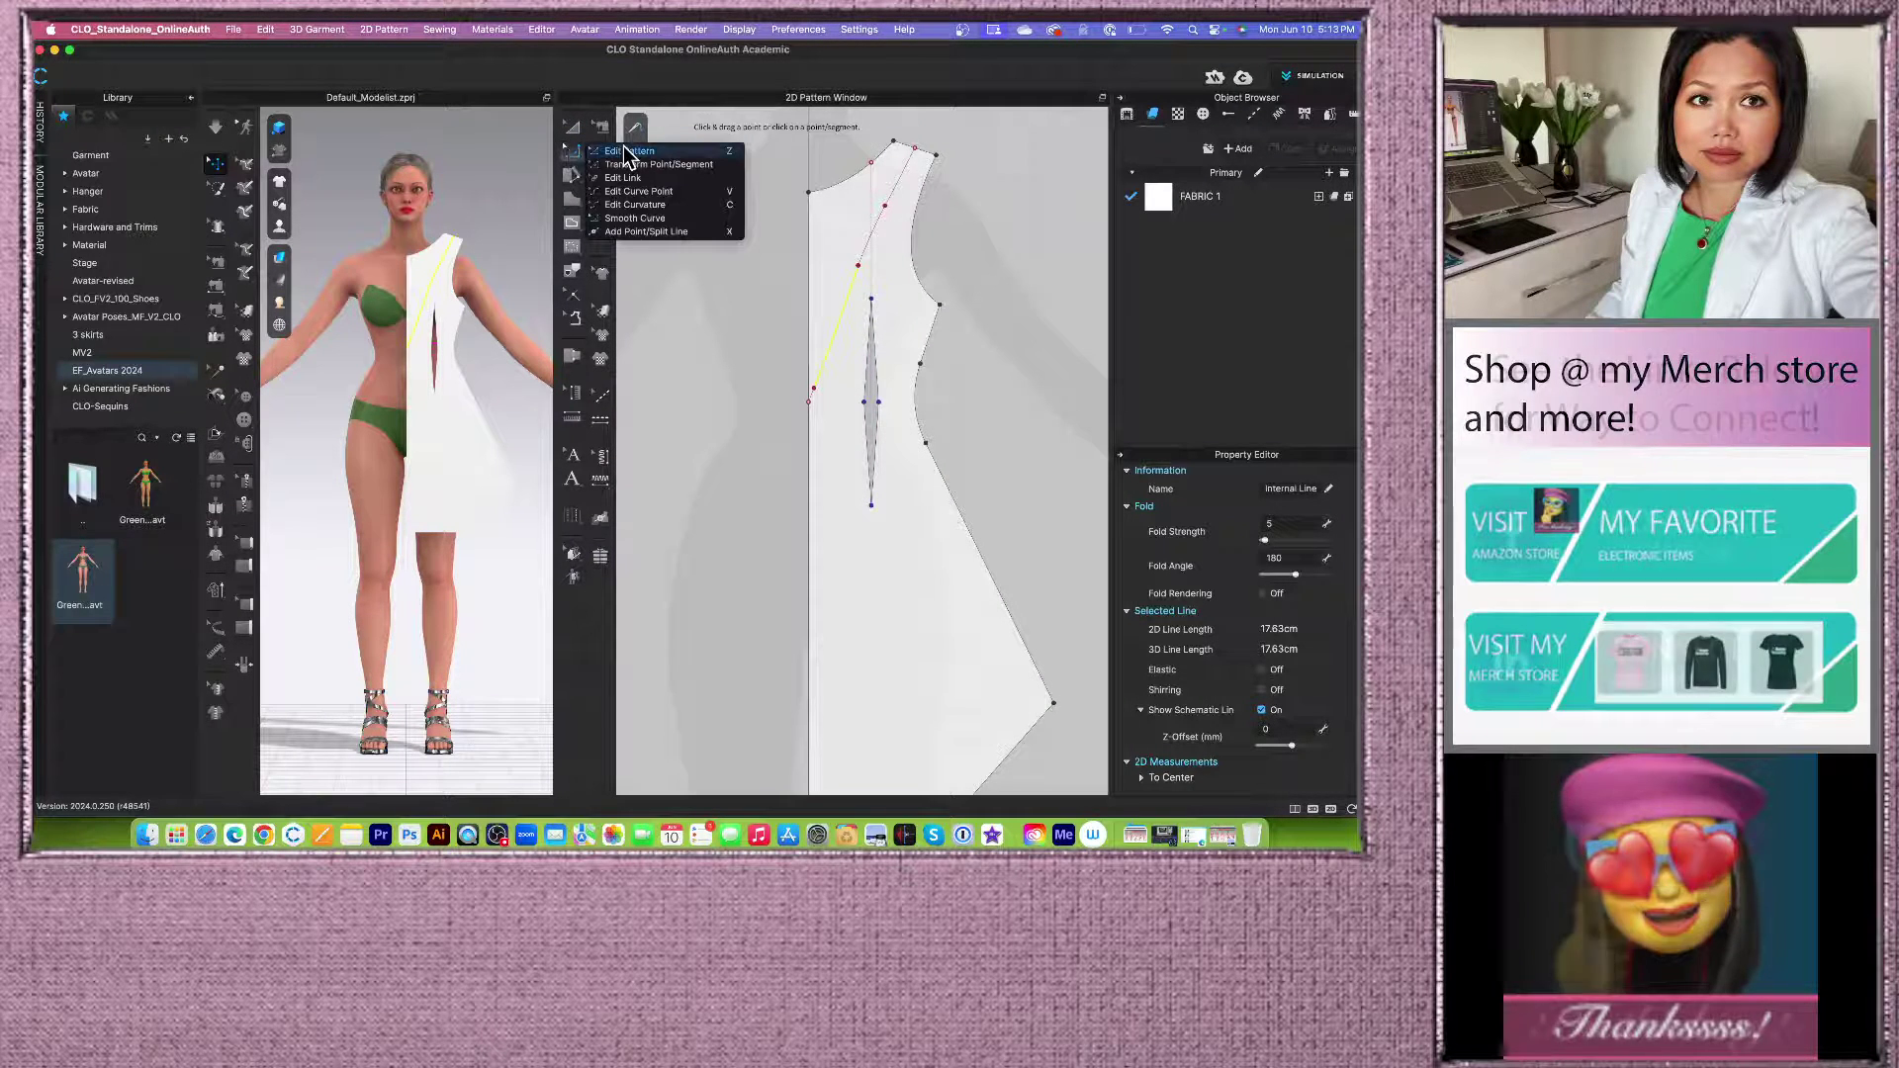
click(910, 227)
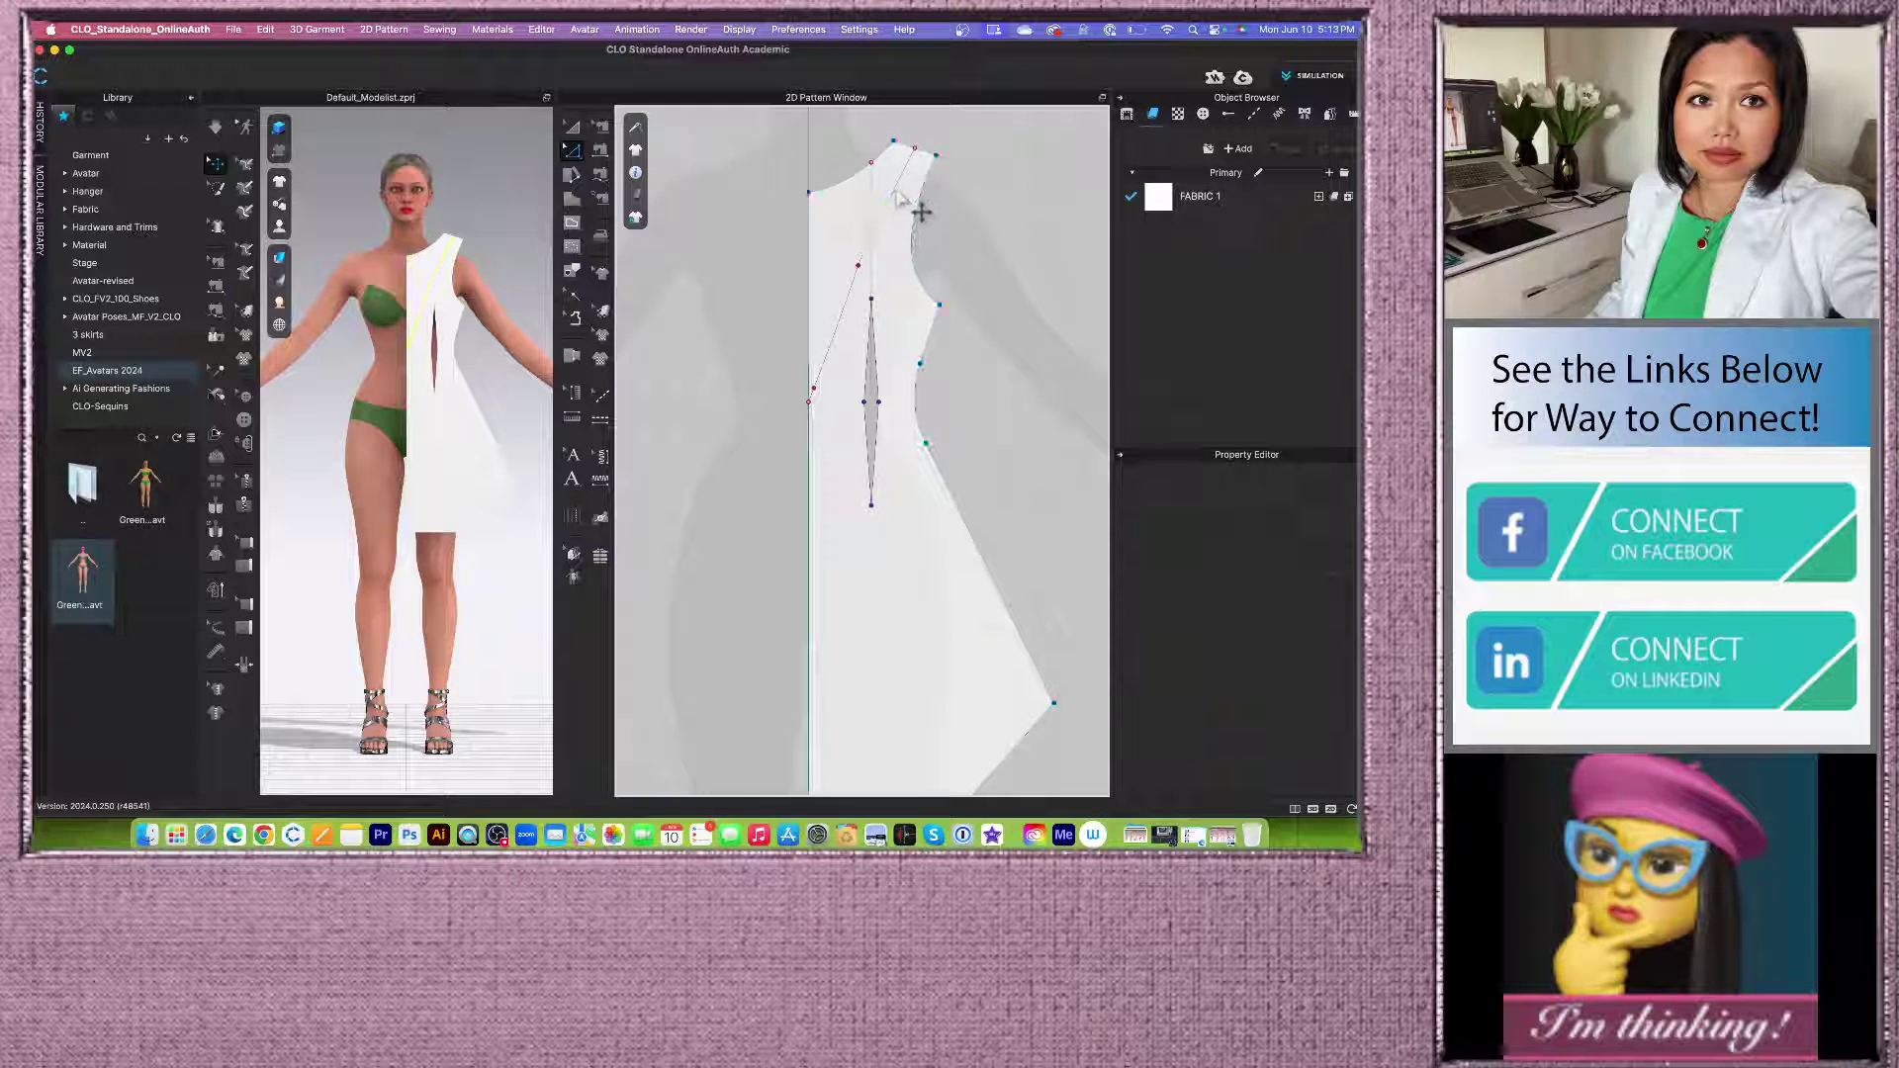
scroll(836, 420, up, 3)
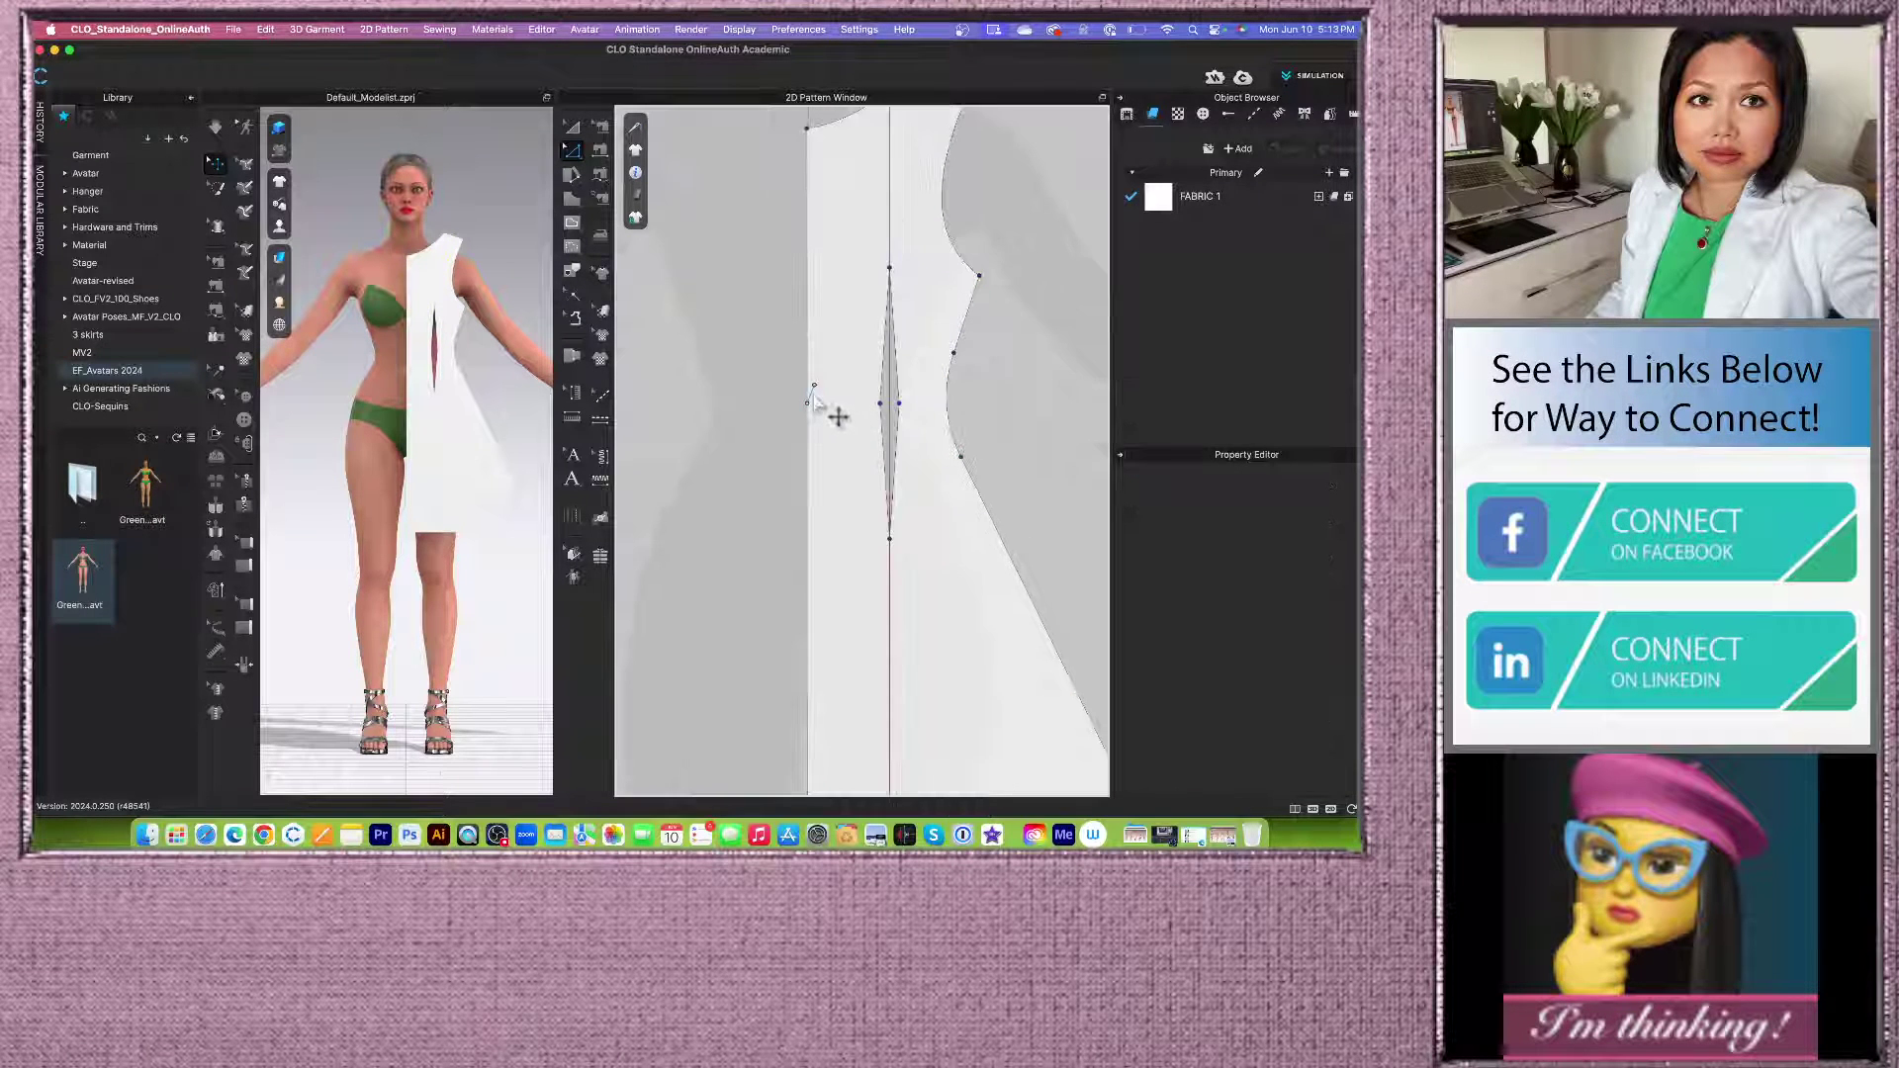
click(844, 409)
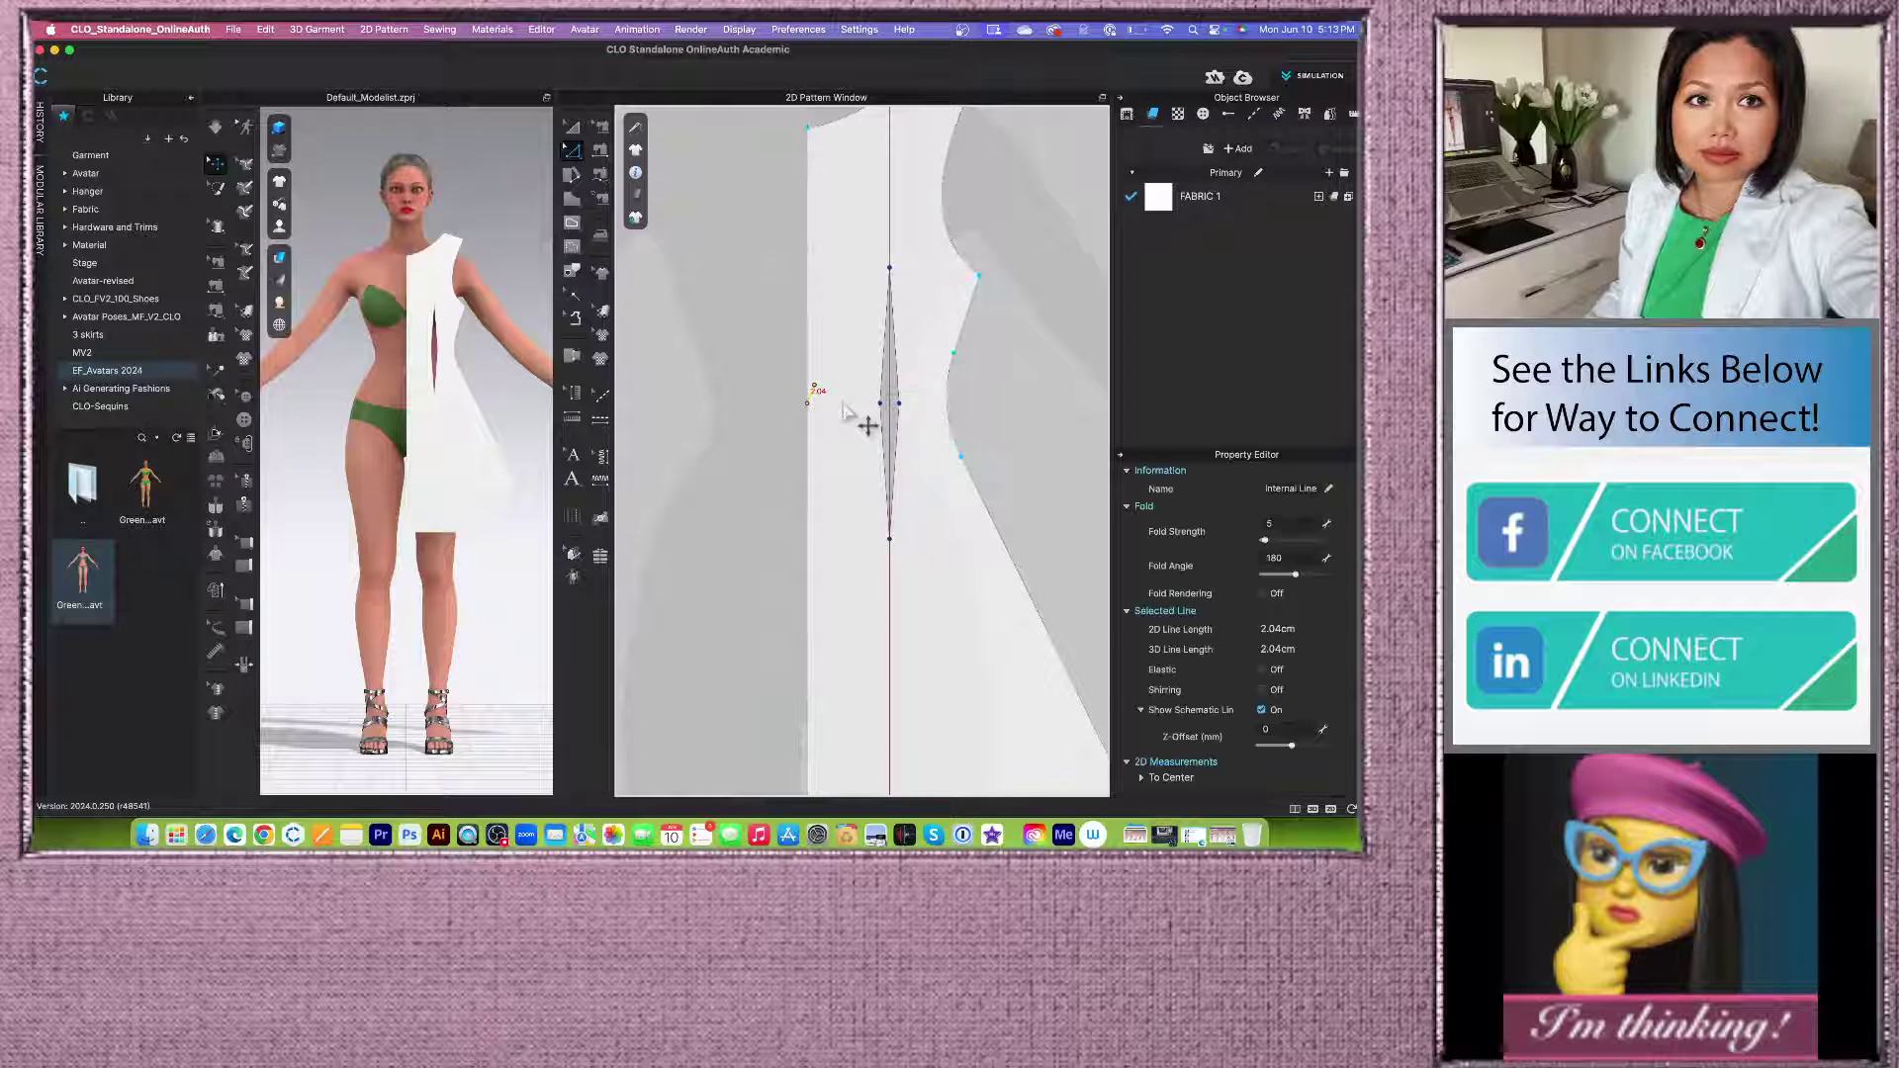
scroll(834, 413, down, 3)
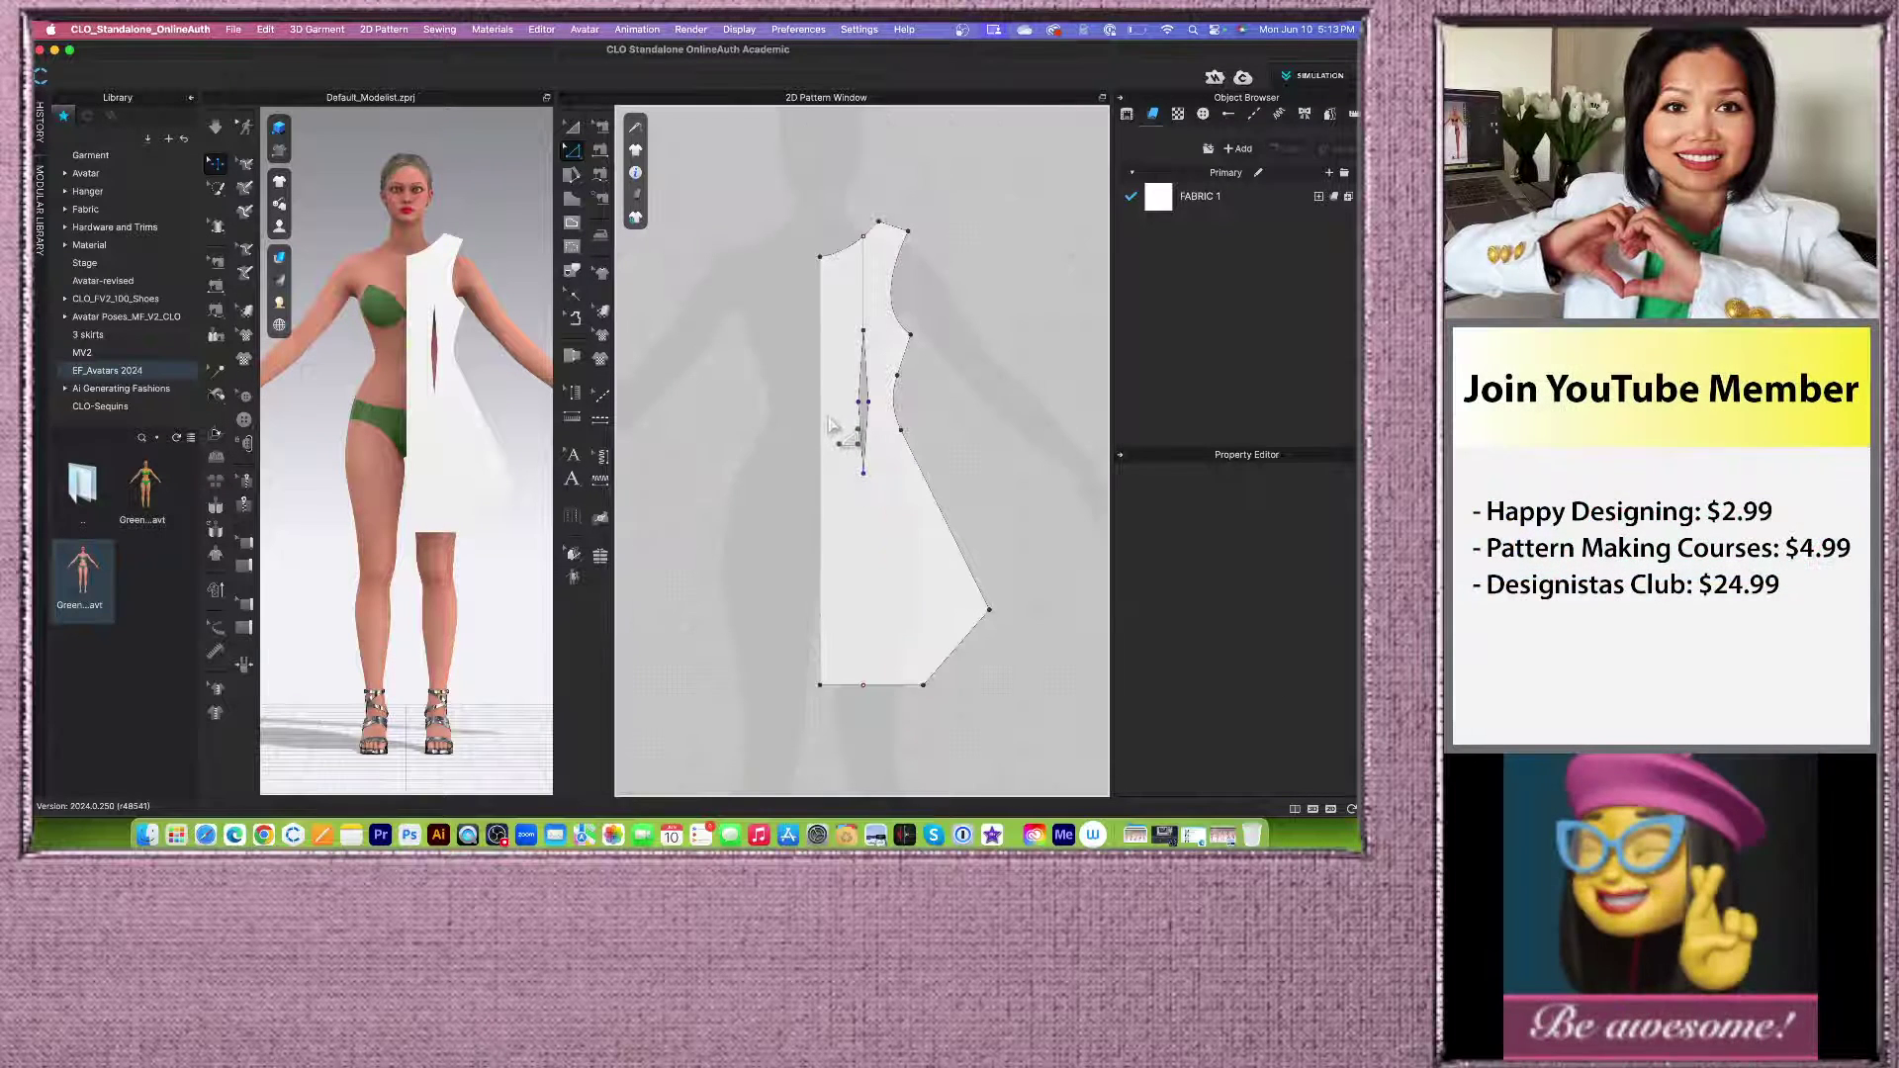
Step: Redraw the plunging neckline as a curved Internal Polygon/Line about 37.4 cm long, from the center front through two intermediate points to the shoulder seam
click(573, 201)
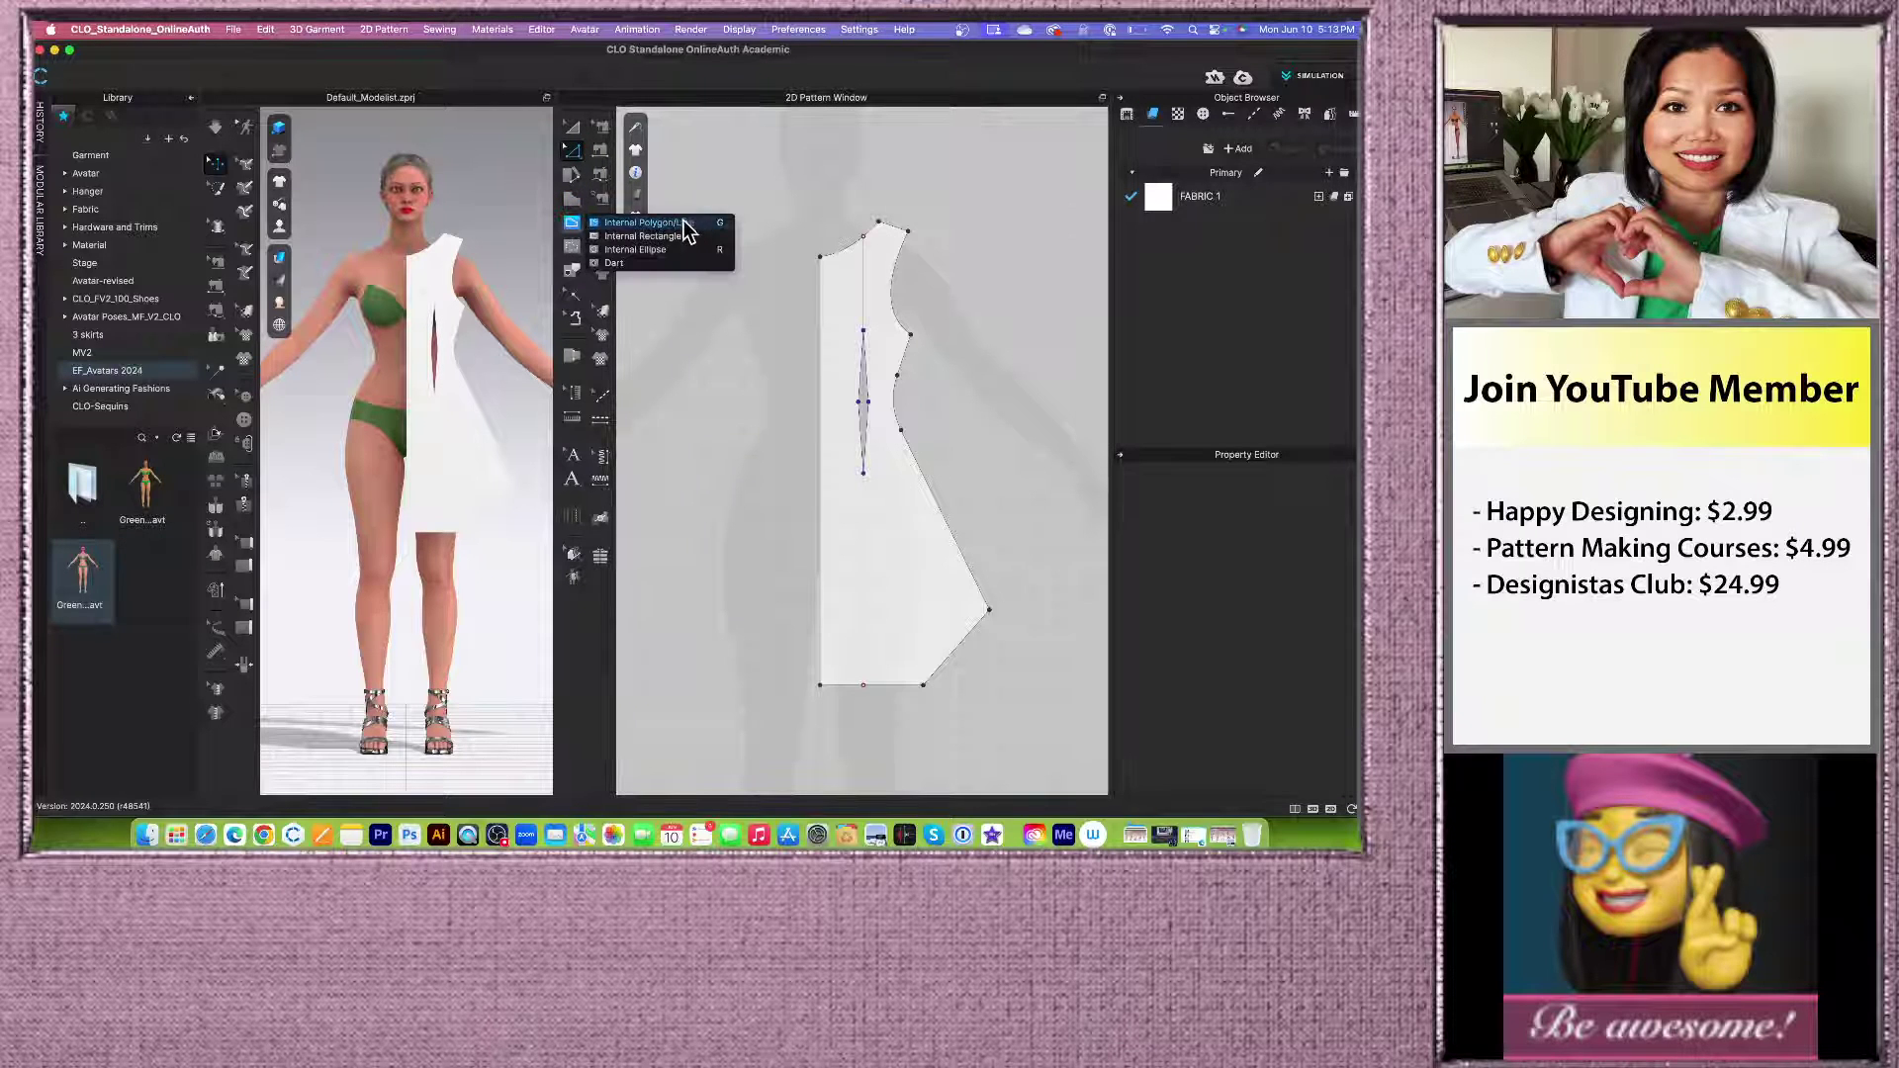
click(686, 226)
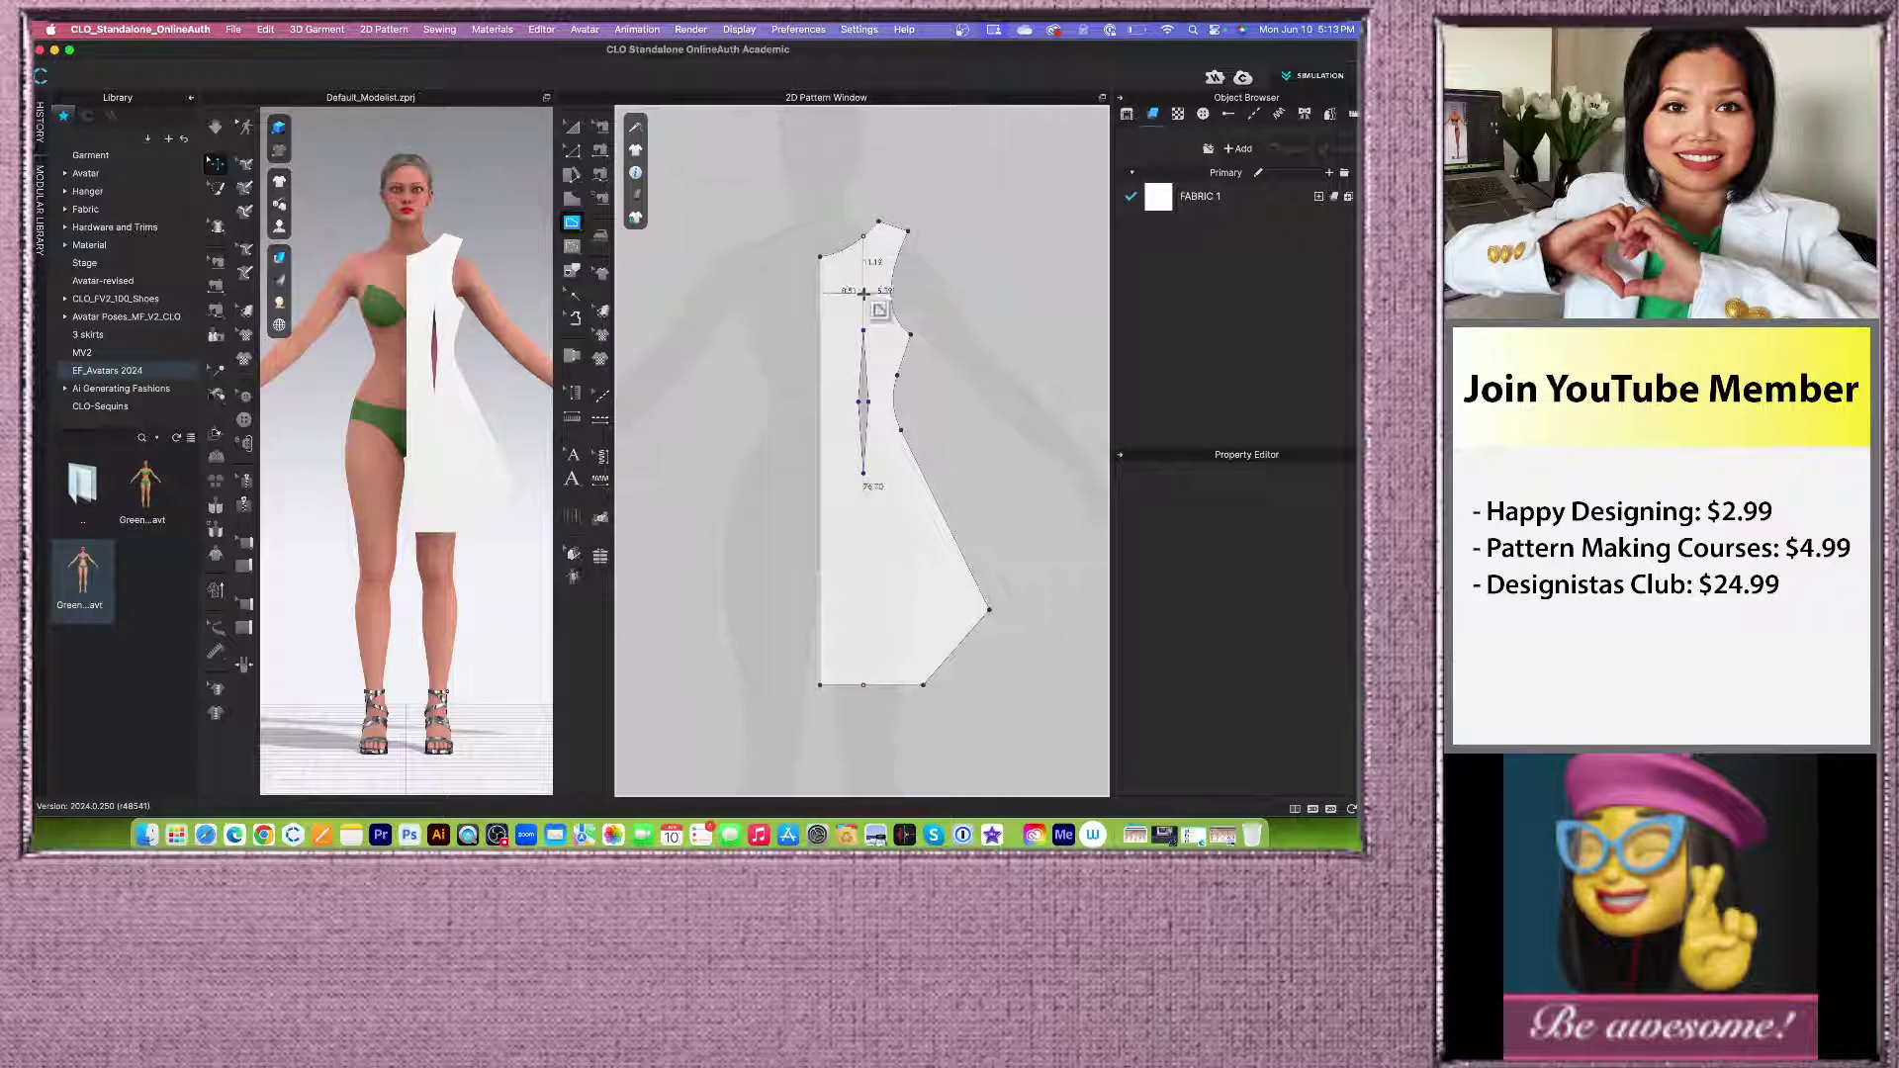
click(820, 399)
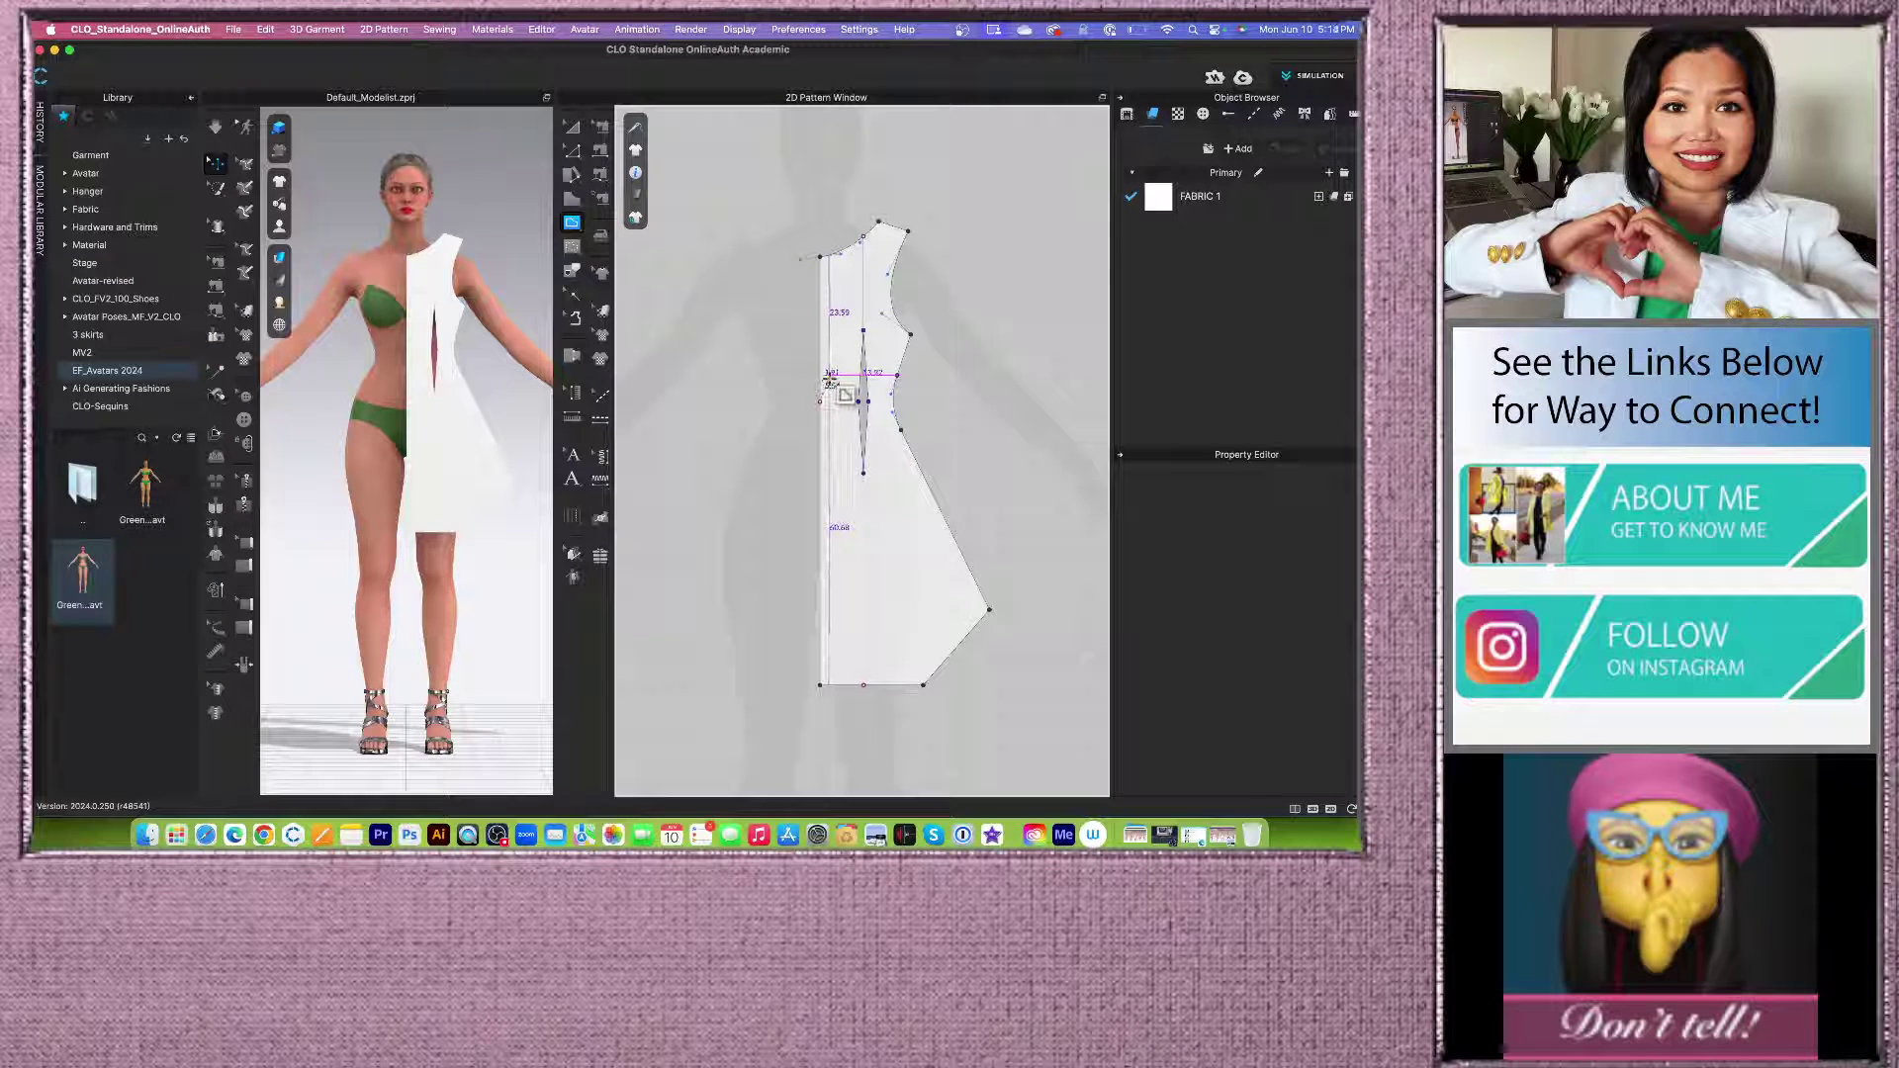
click(830, 375)
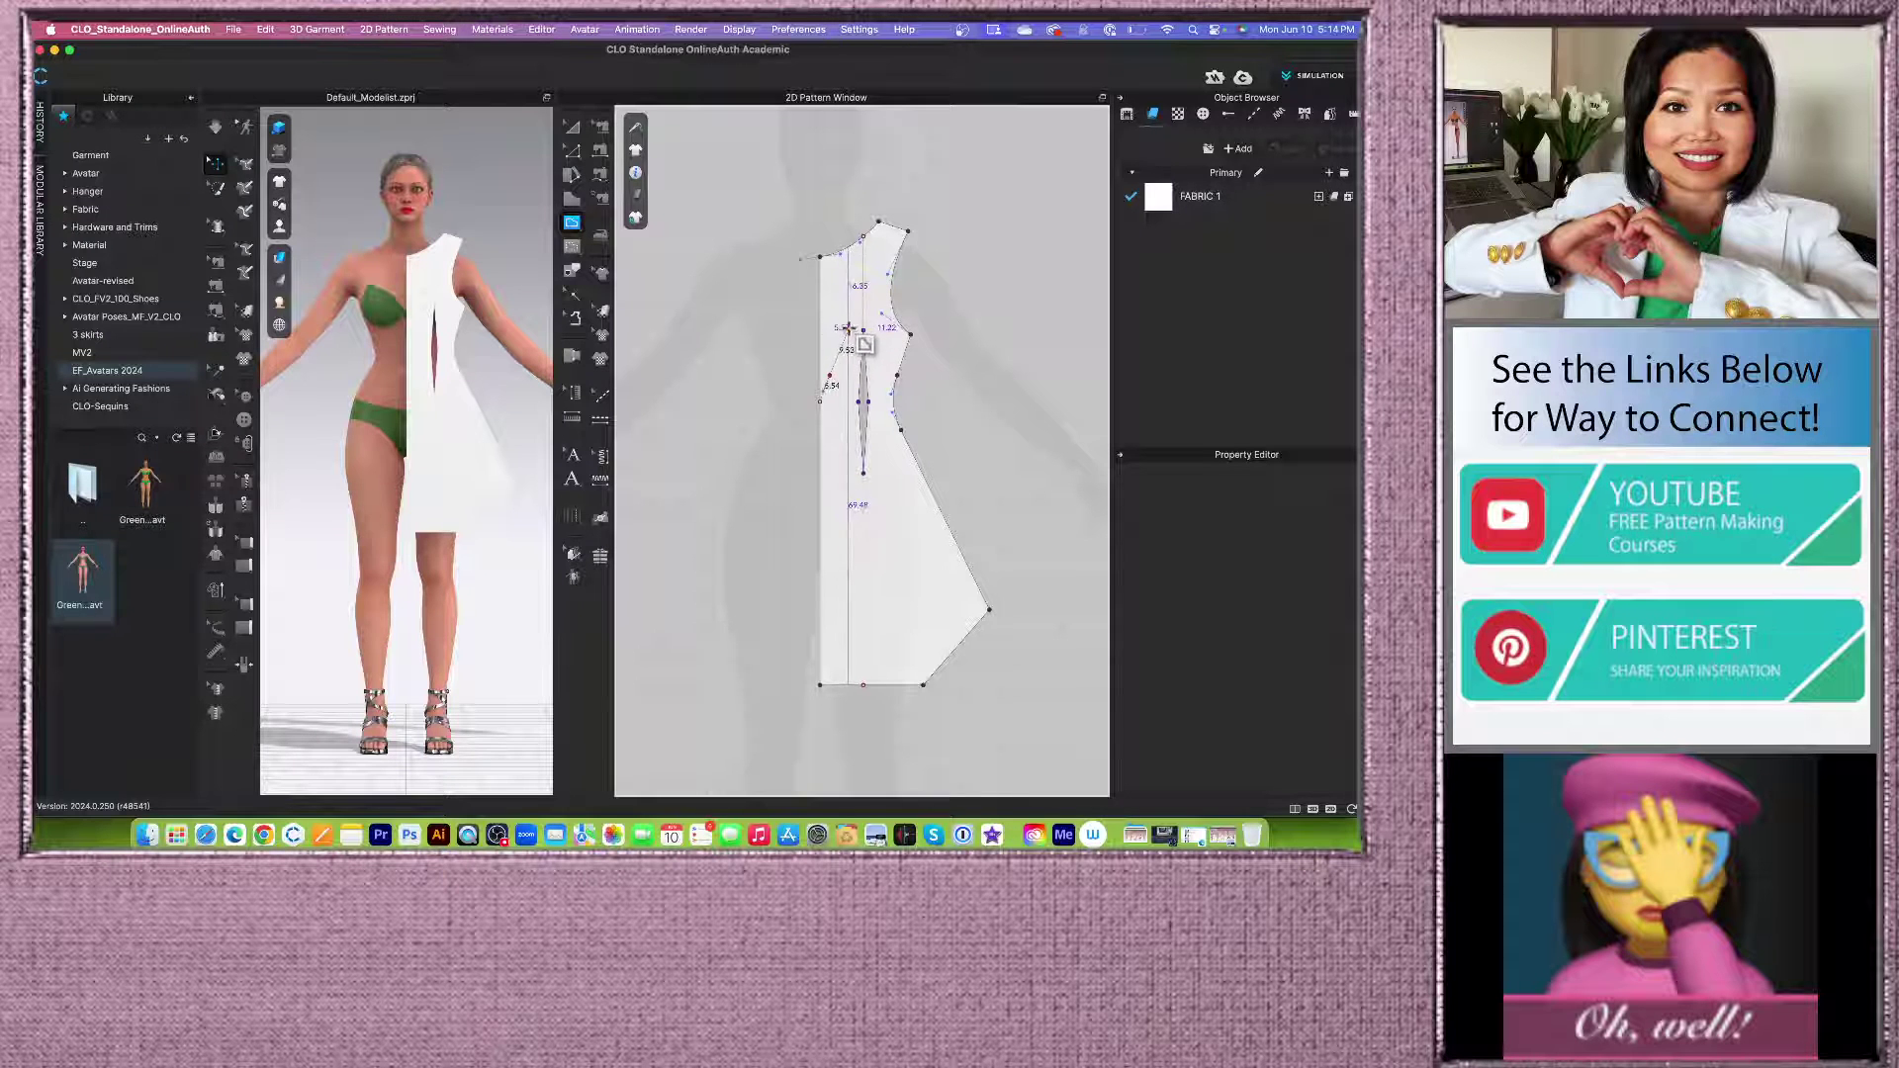
click(848, 319)
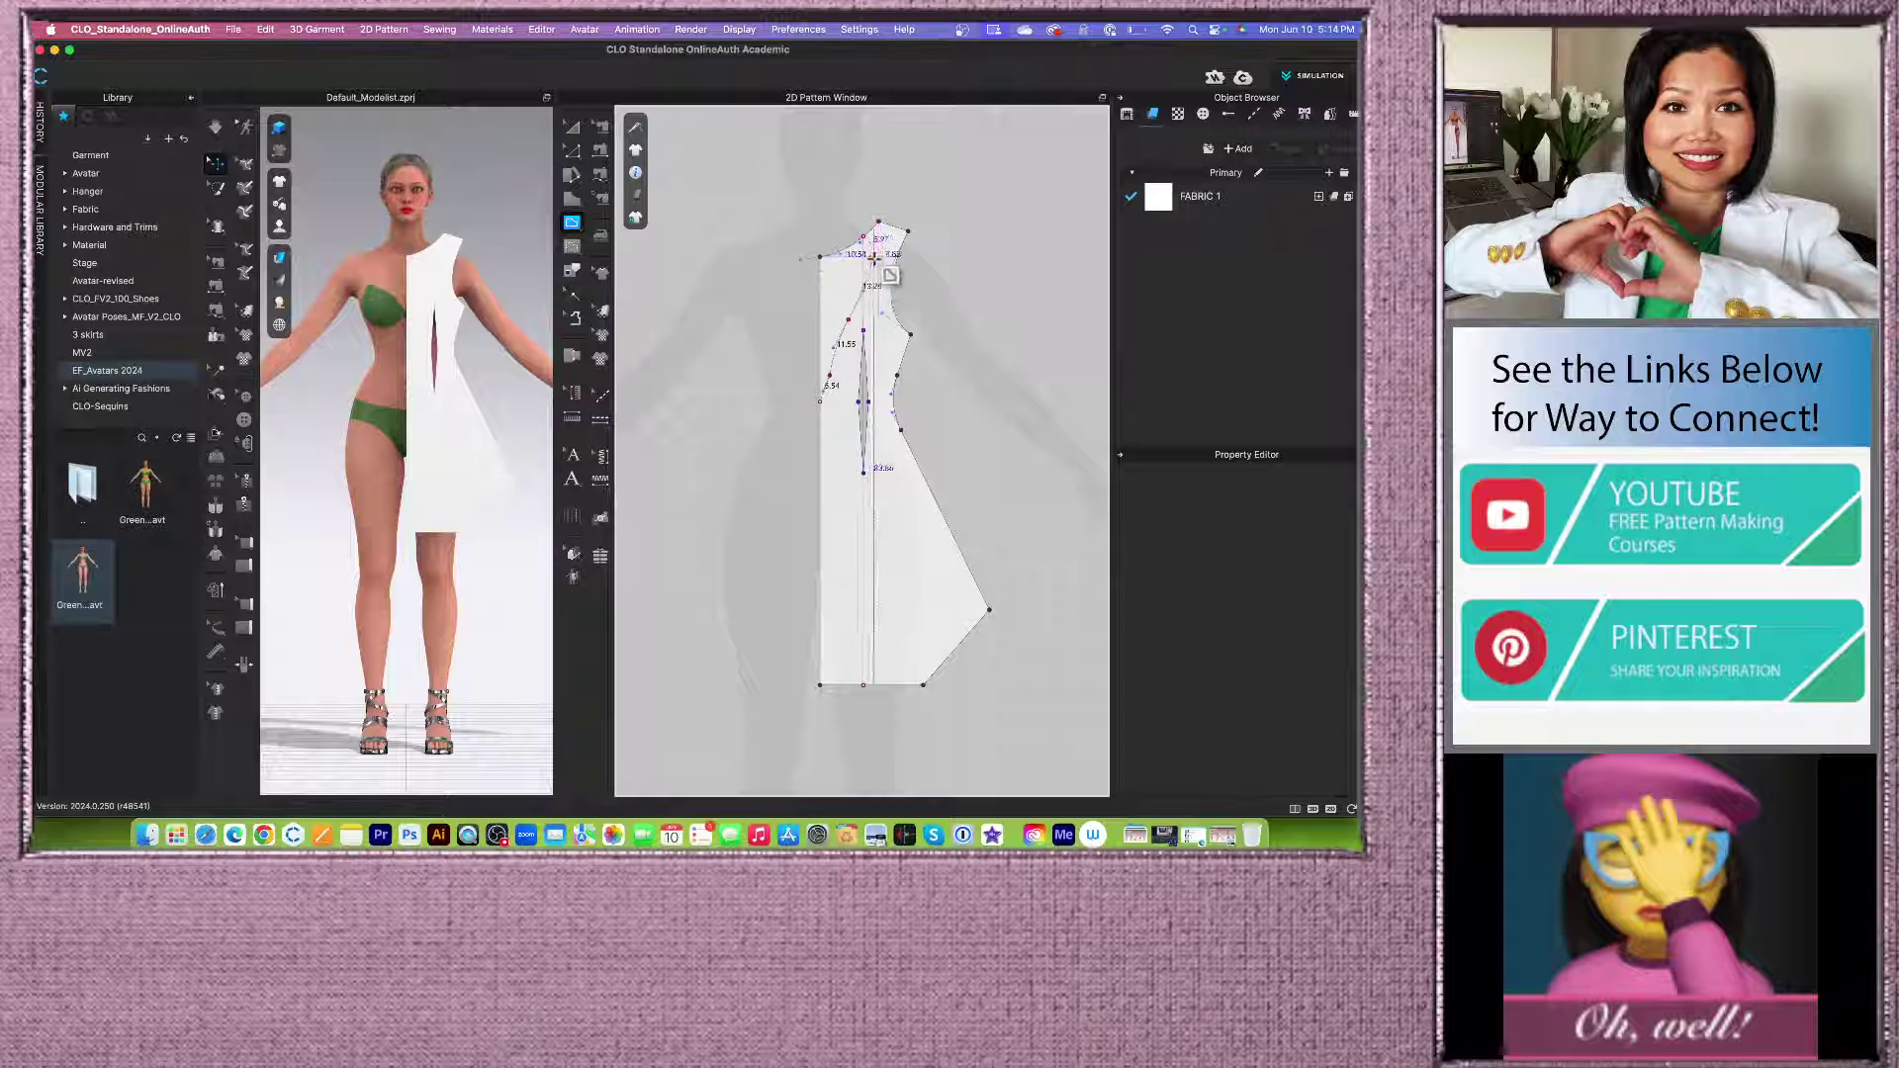
scroll(888, 237, up, 3)
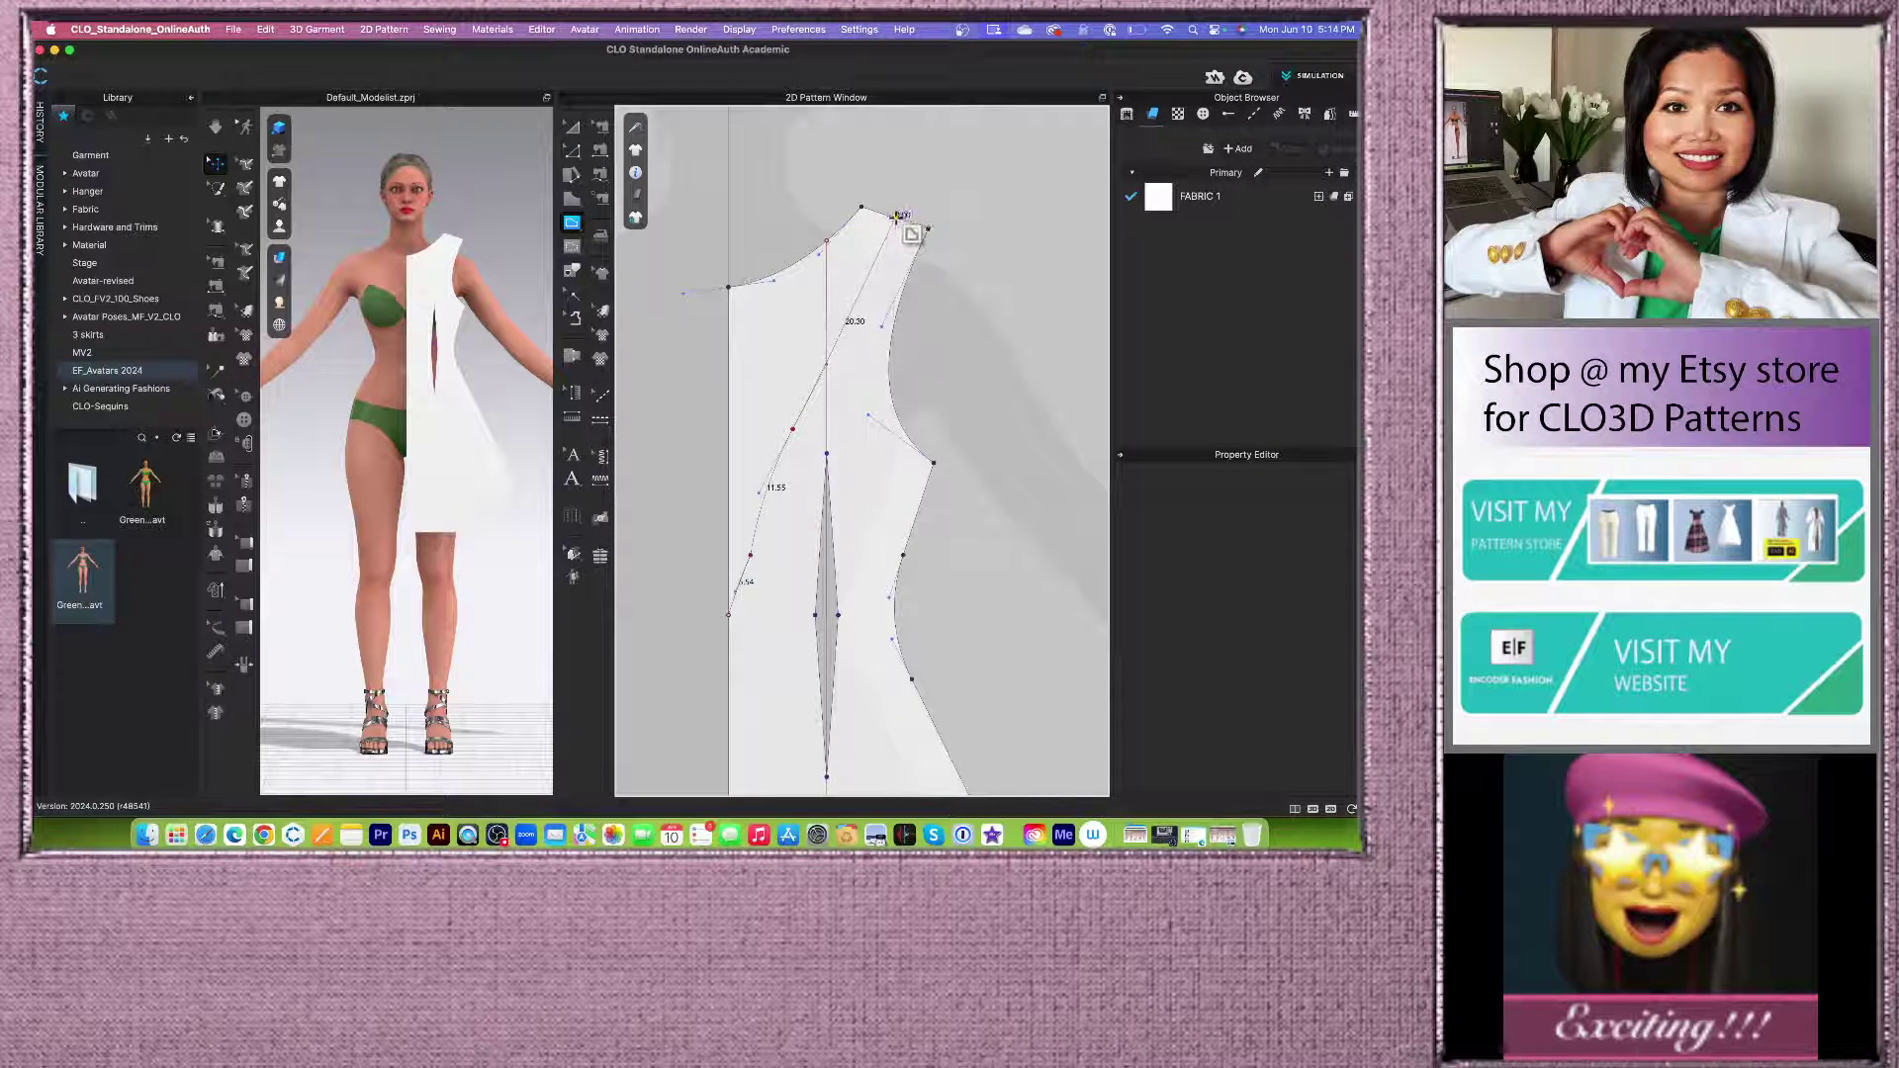
click(898, 215)
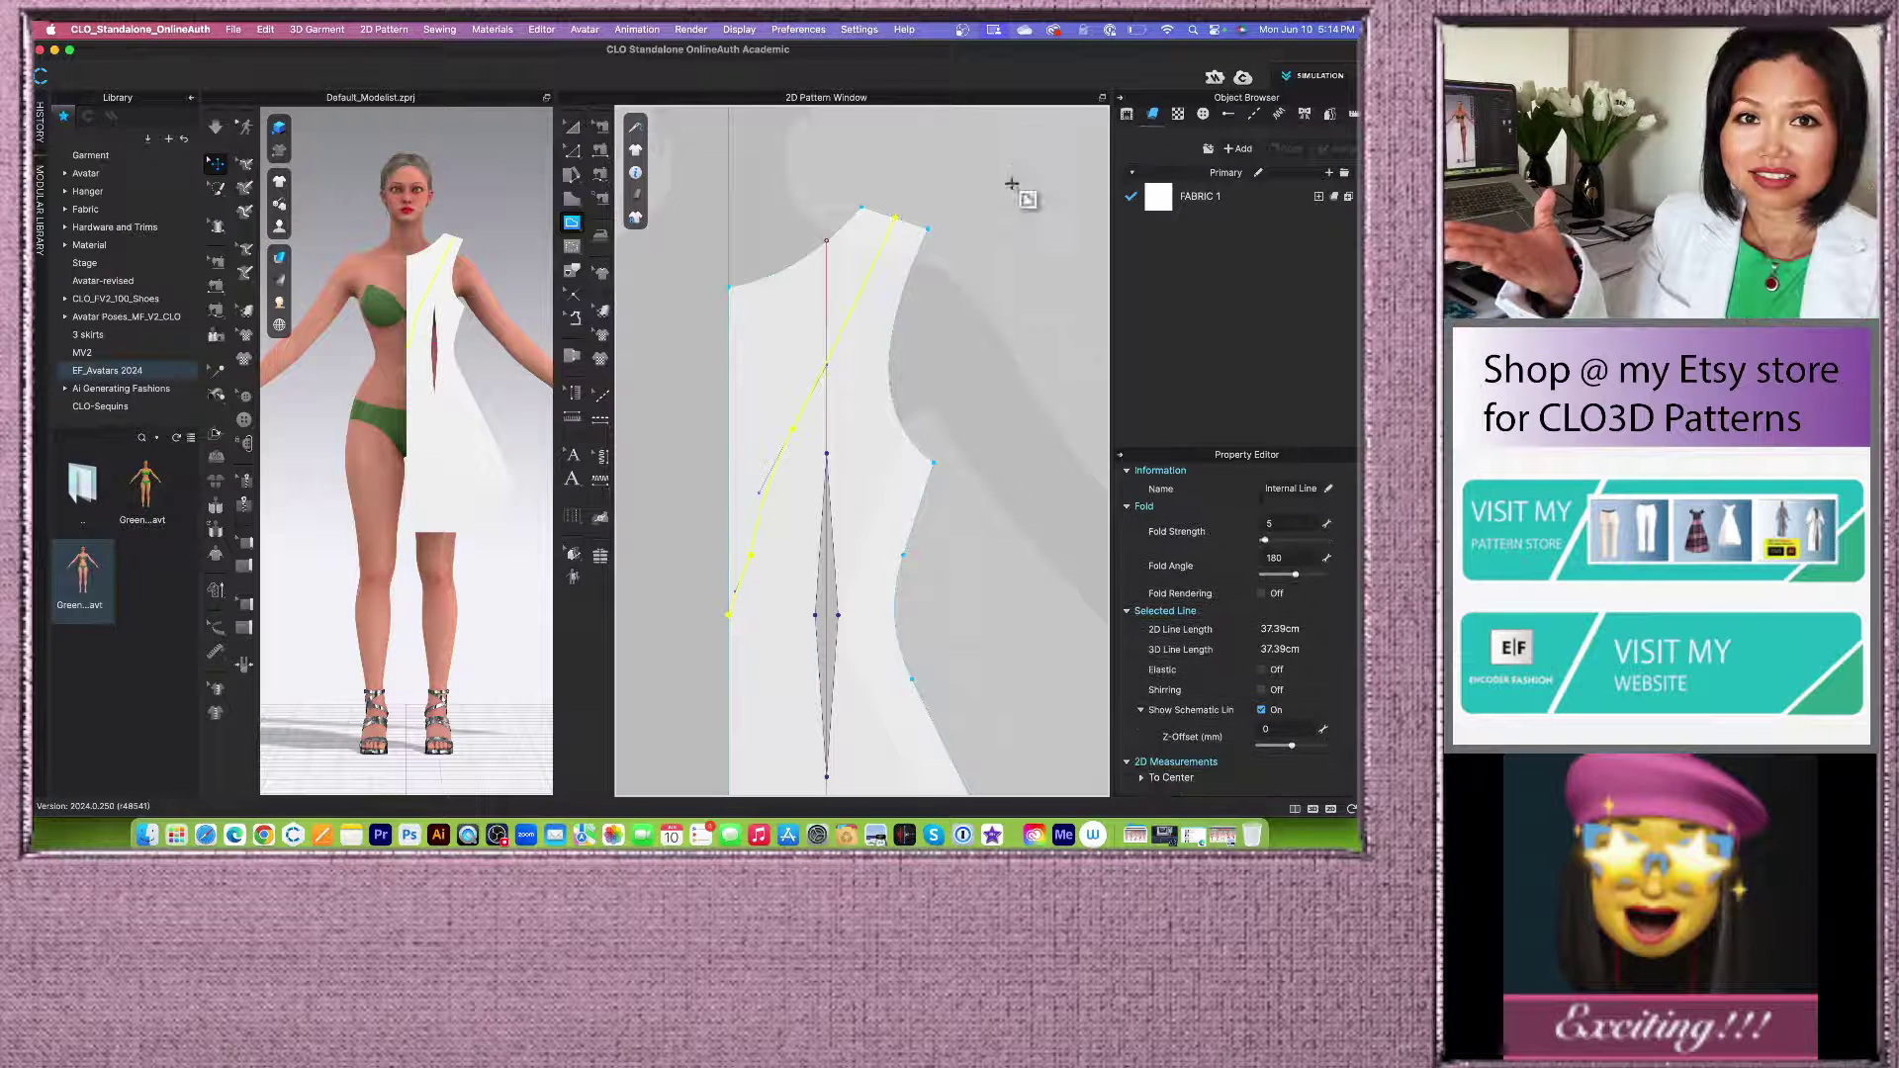
Step: Move the new neckline's middle curve point slightly up towards the shoulder with Edit Pattern
click(572, 151)
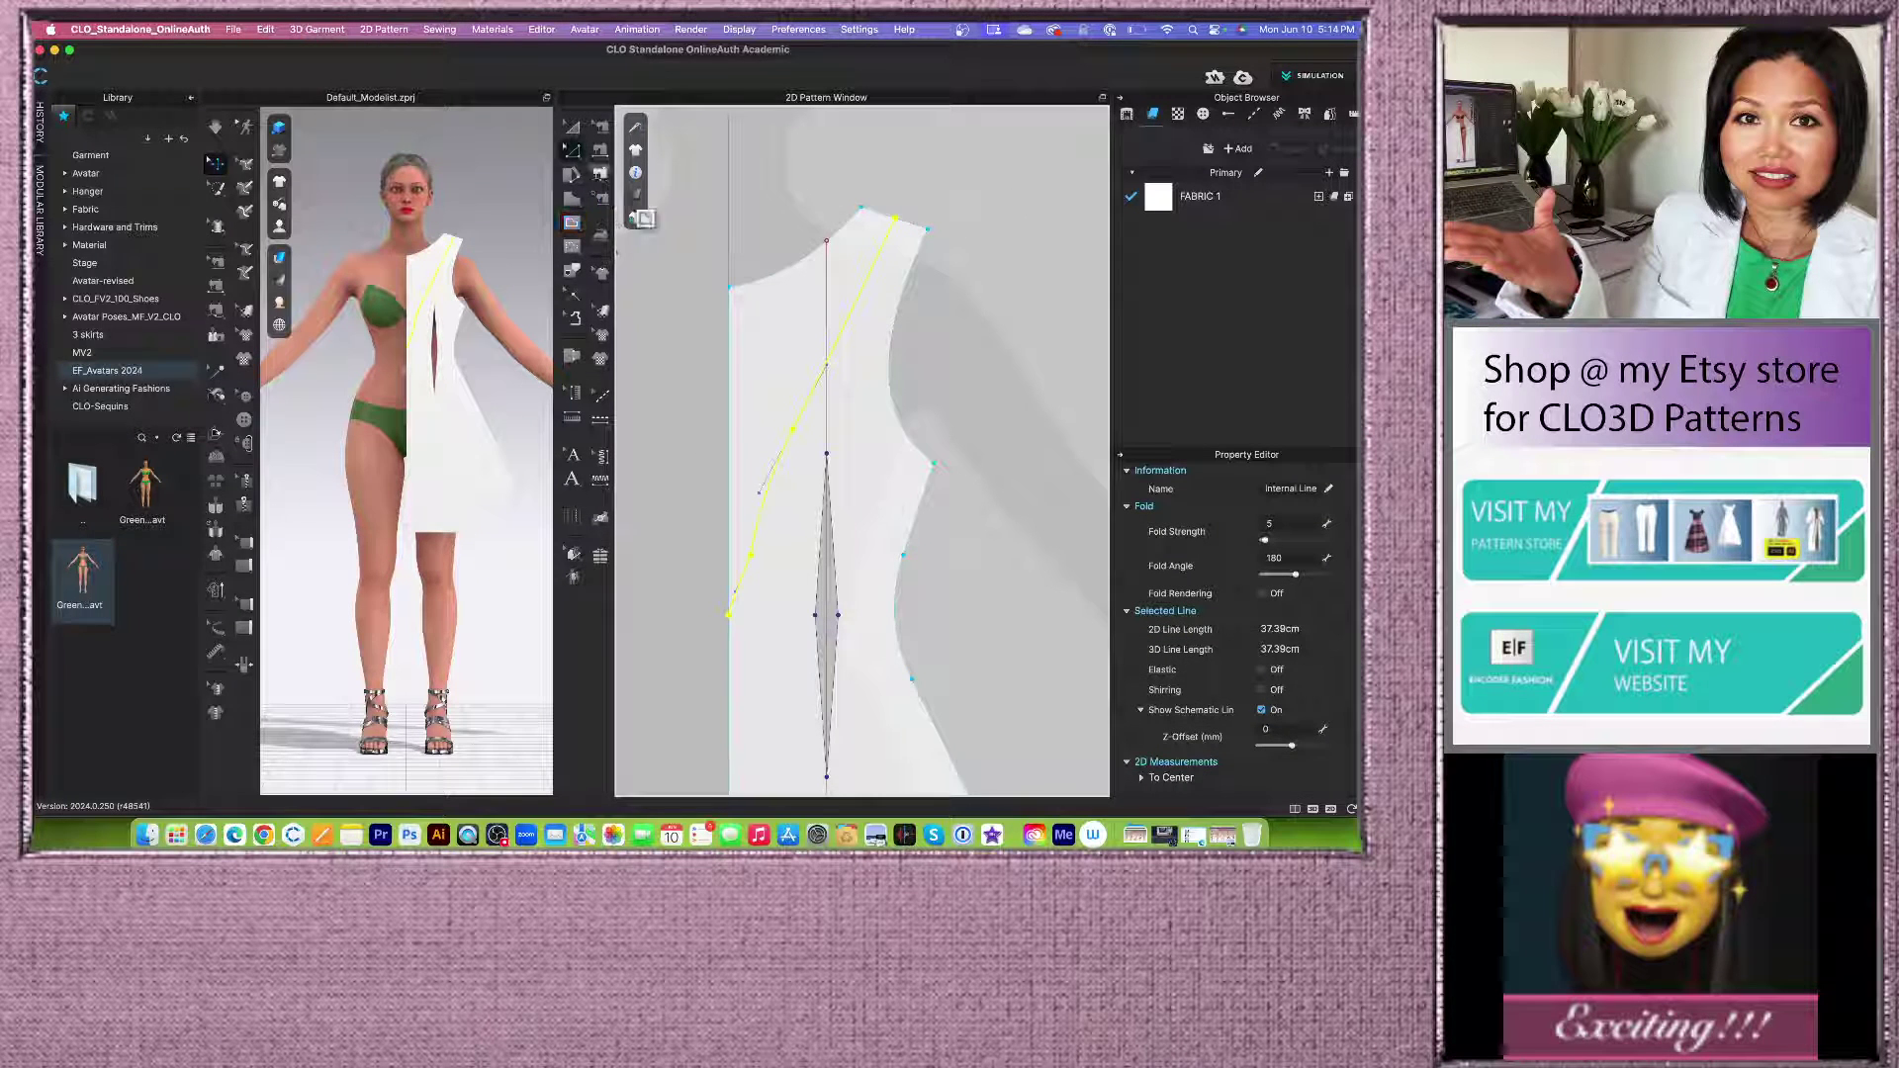
click(768, 499)
drag(816, 450, 824, 440)
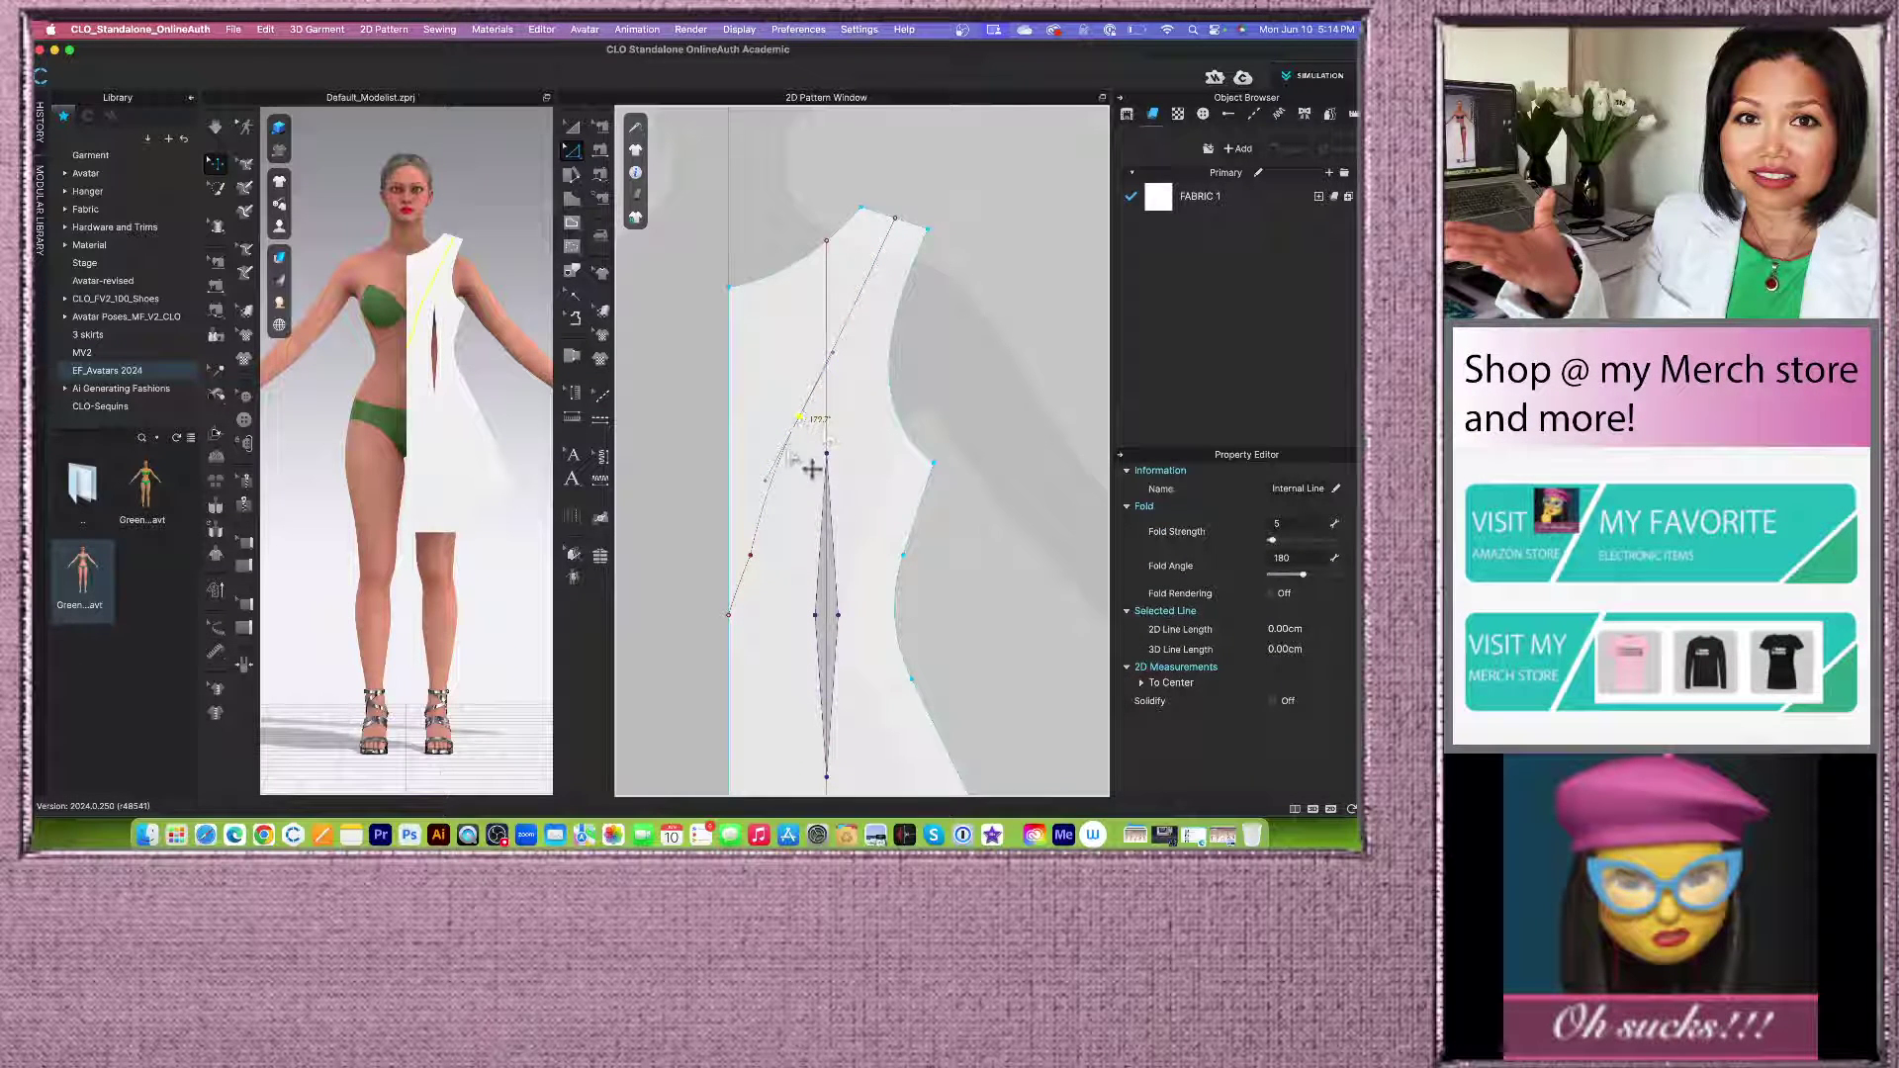
Step: Nudge the lower neckline point near the center front, and delete it to leave a straight segment up to the middle point
scroll(787, 505, up, 5)
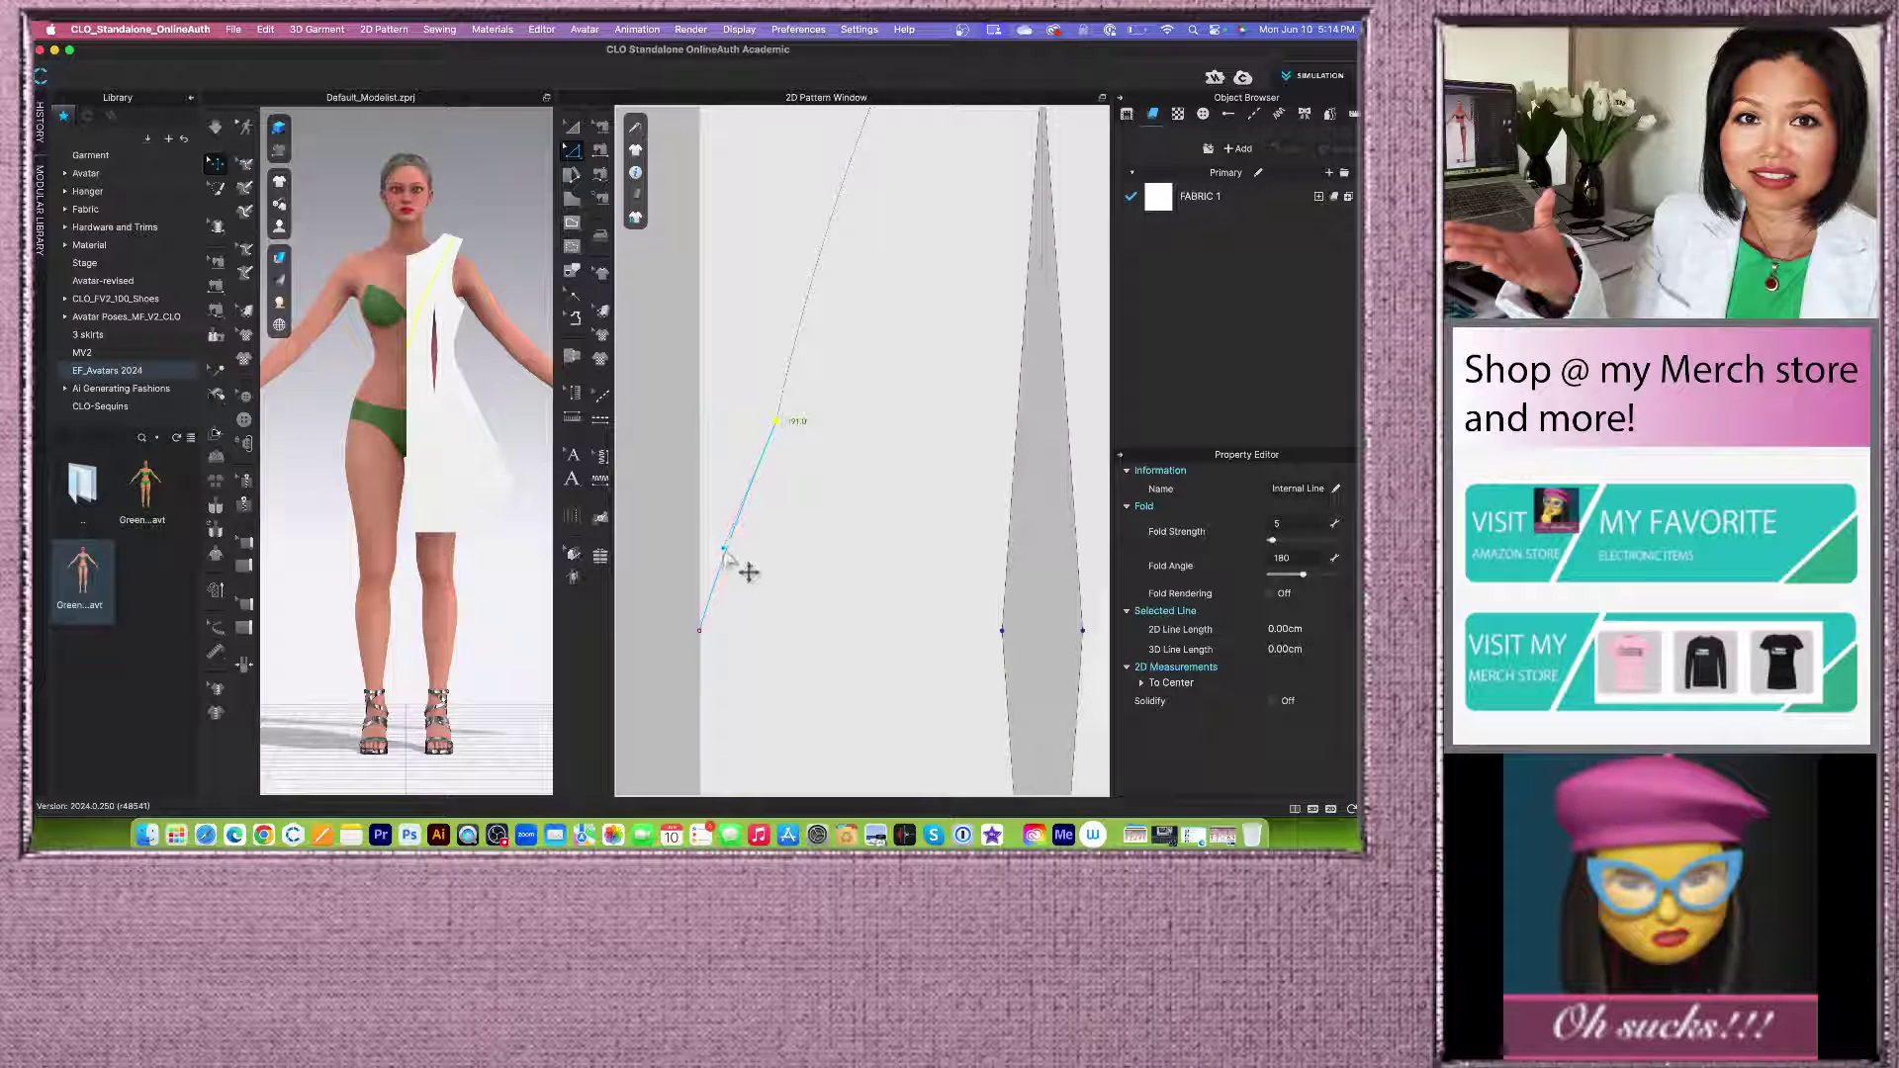
drag(725, 548, 730, 552)
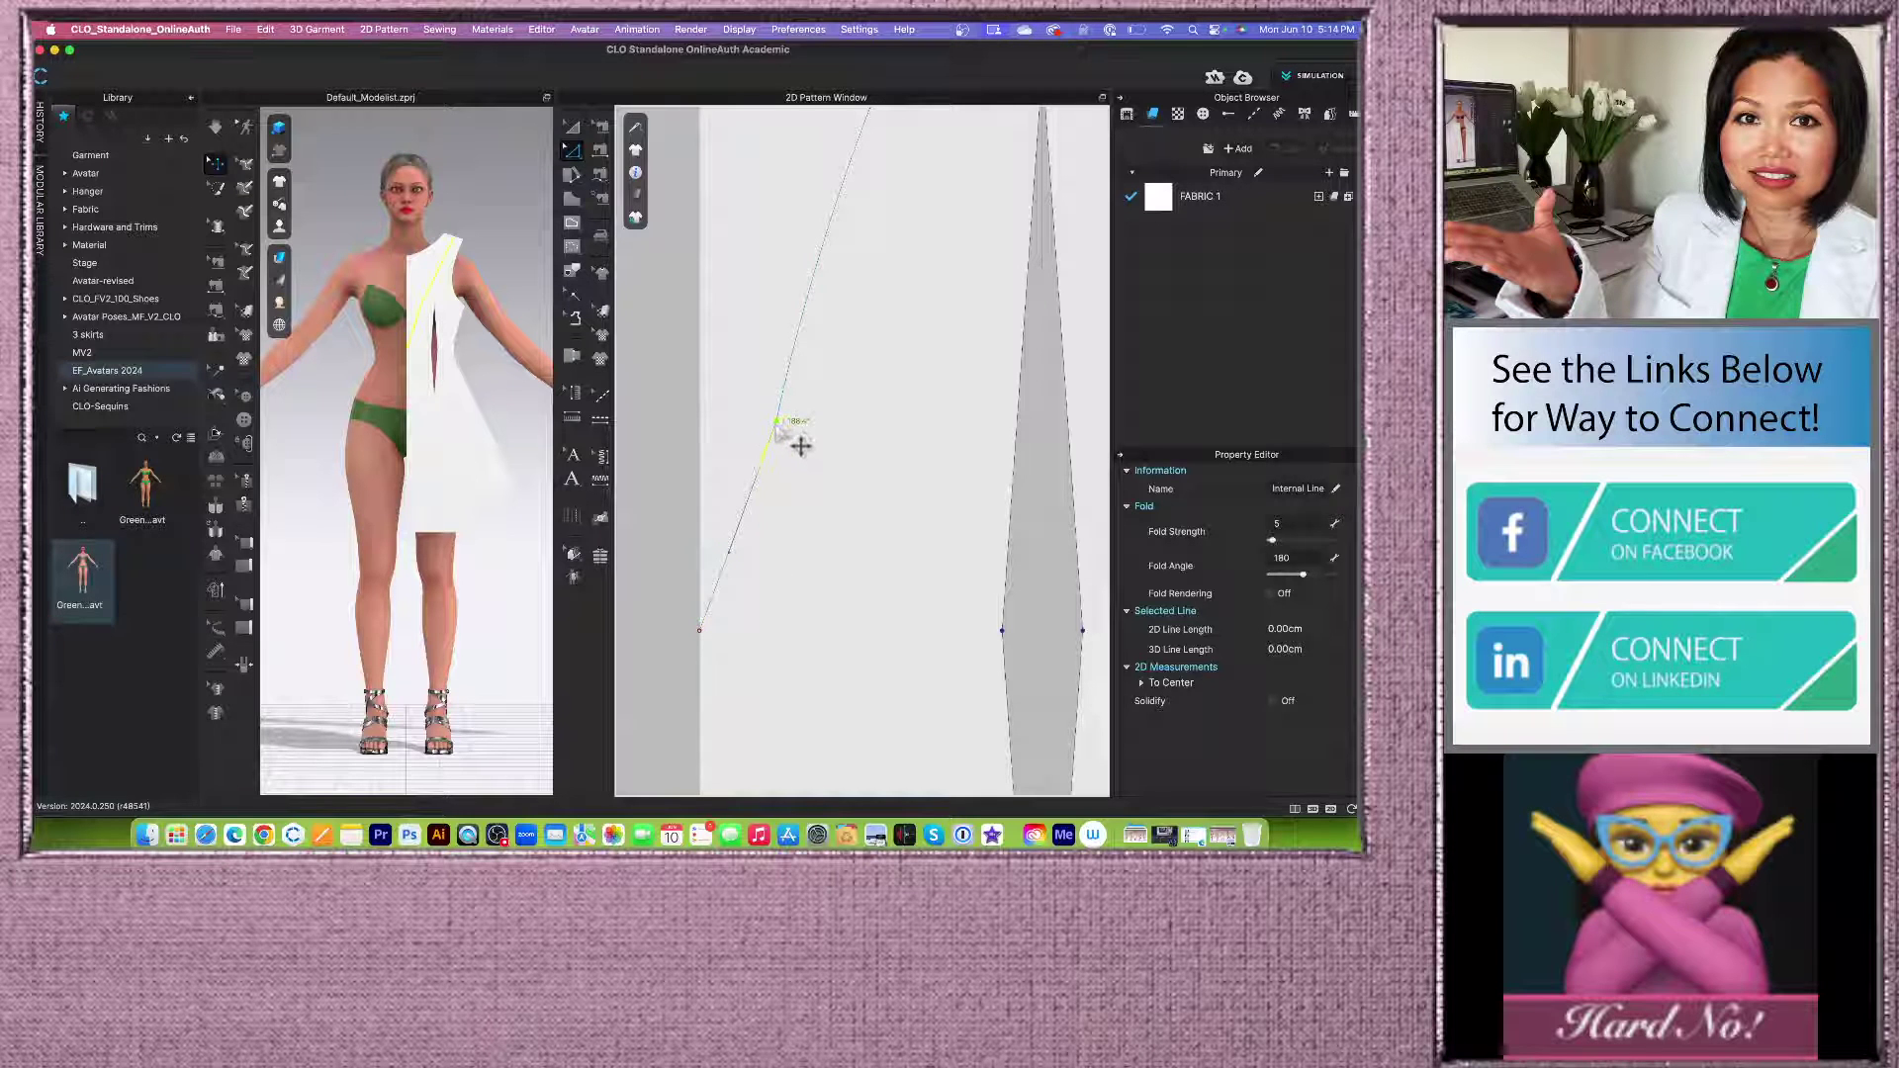
click(783, 393)
drag(776, 423, 776, 423)
scroll(785, 435, down, 2)
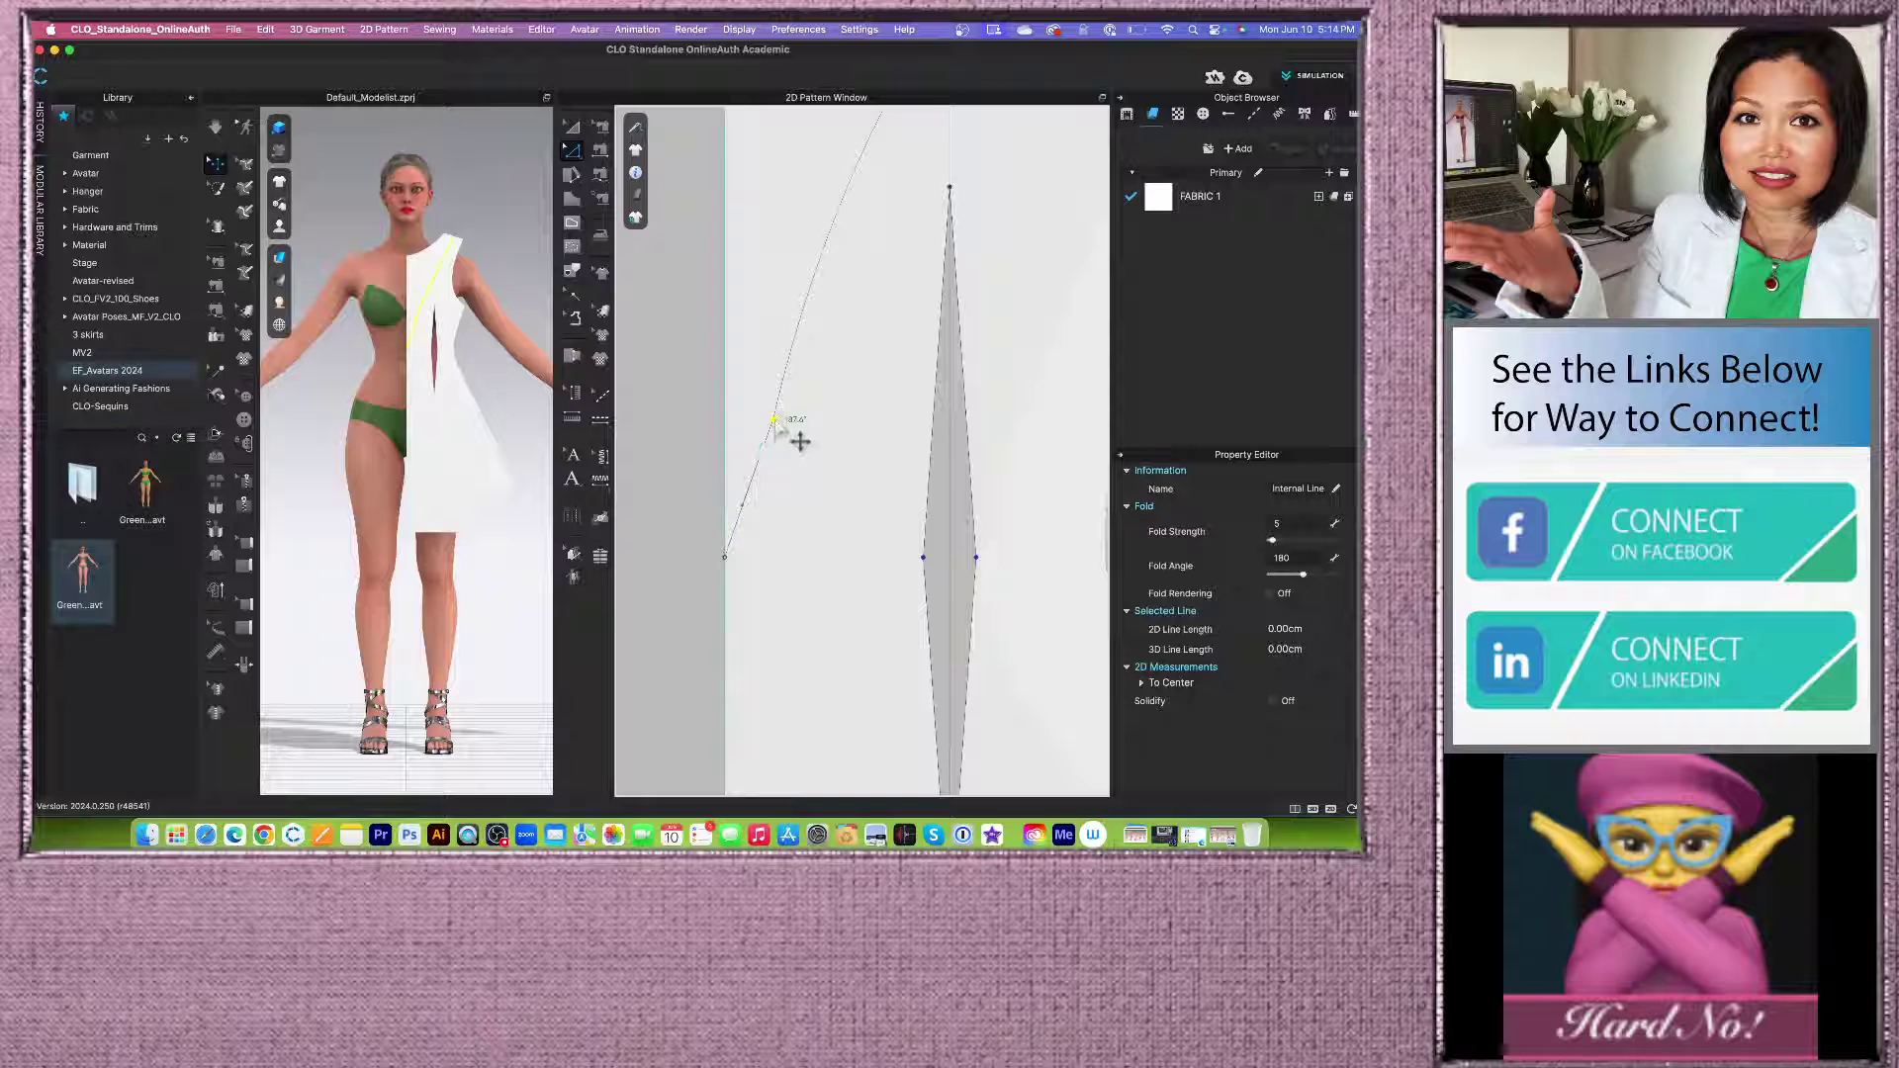
scroll(791, 443, down, 3)
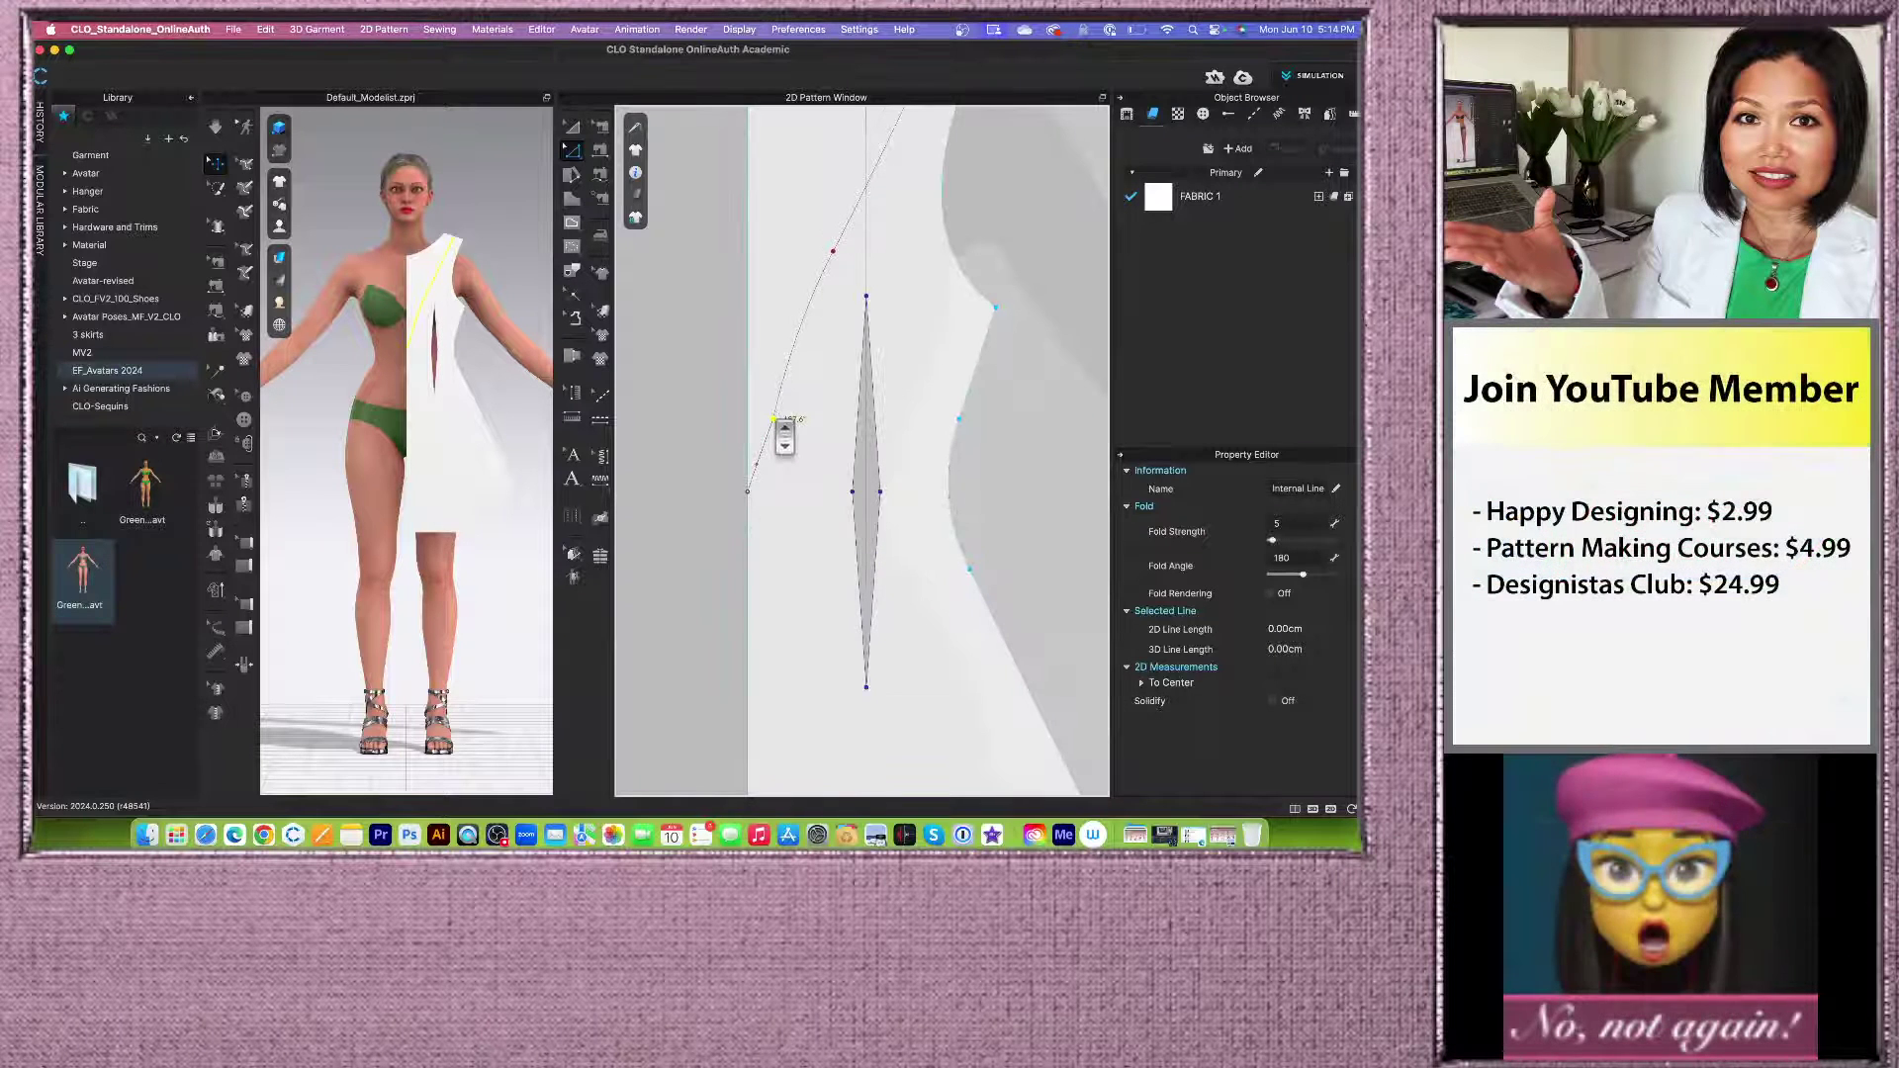
key(Delete)
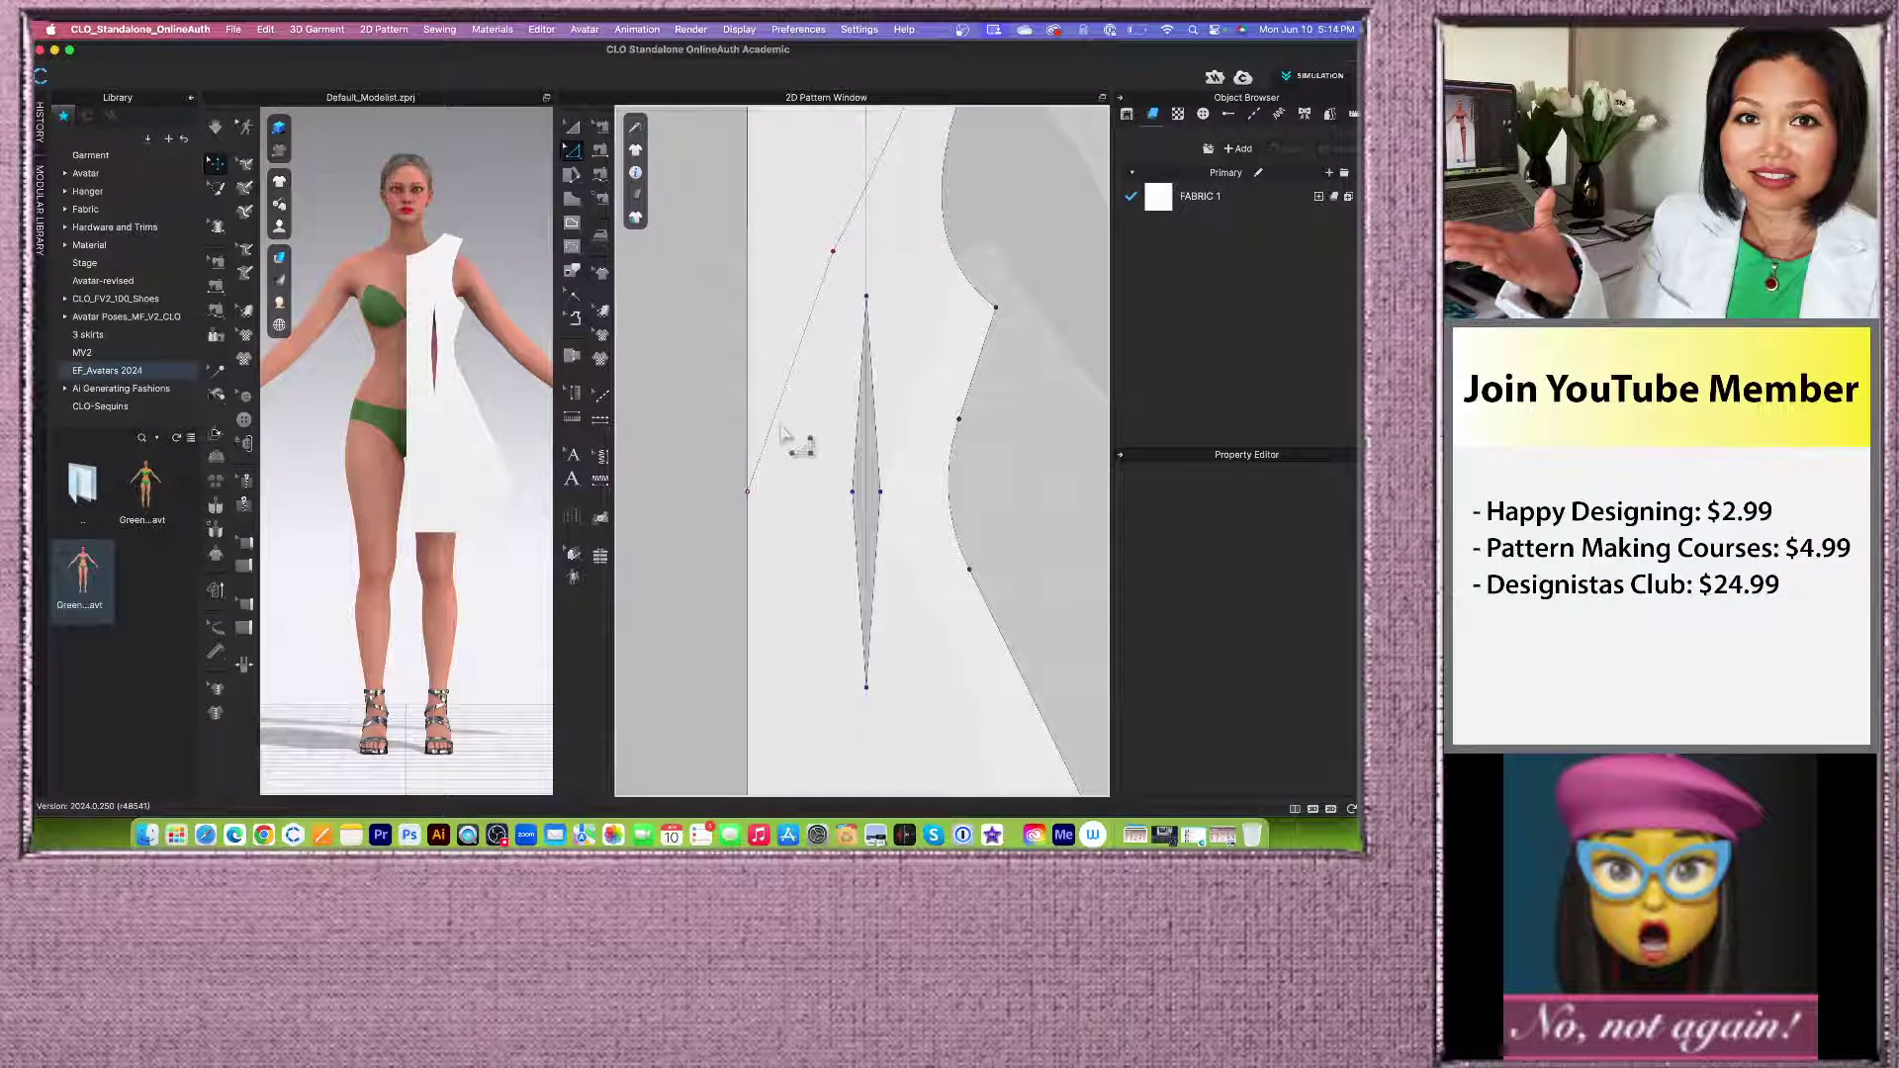
Step: Try placing a split point on the straightened lower neckline segment with Add Point/Split Line, and undo it
click(573, 151)
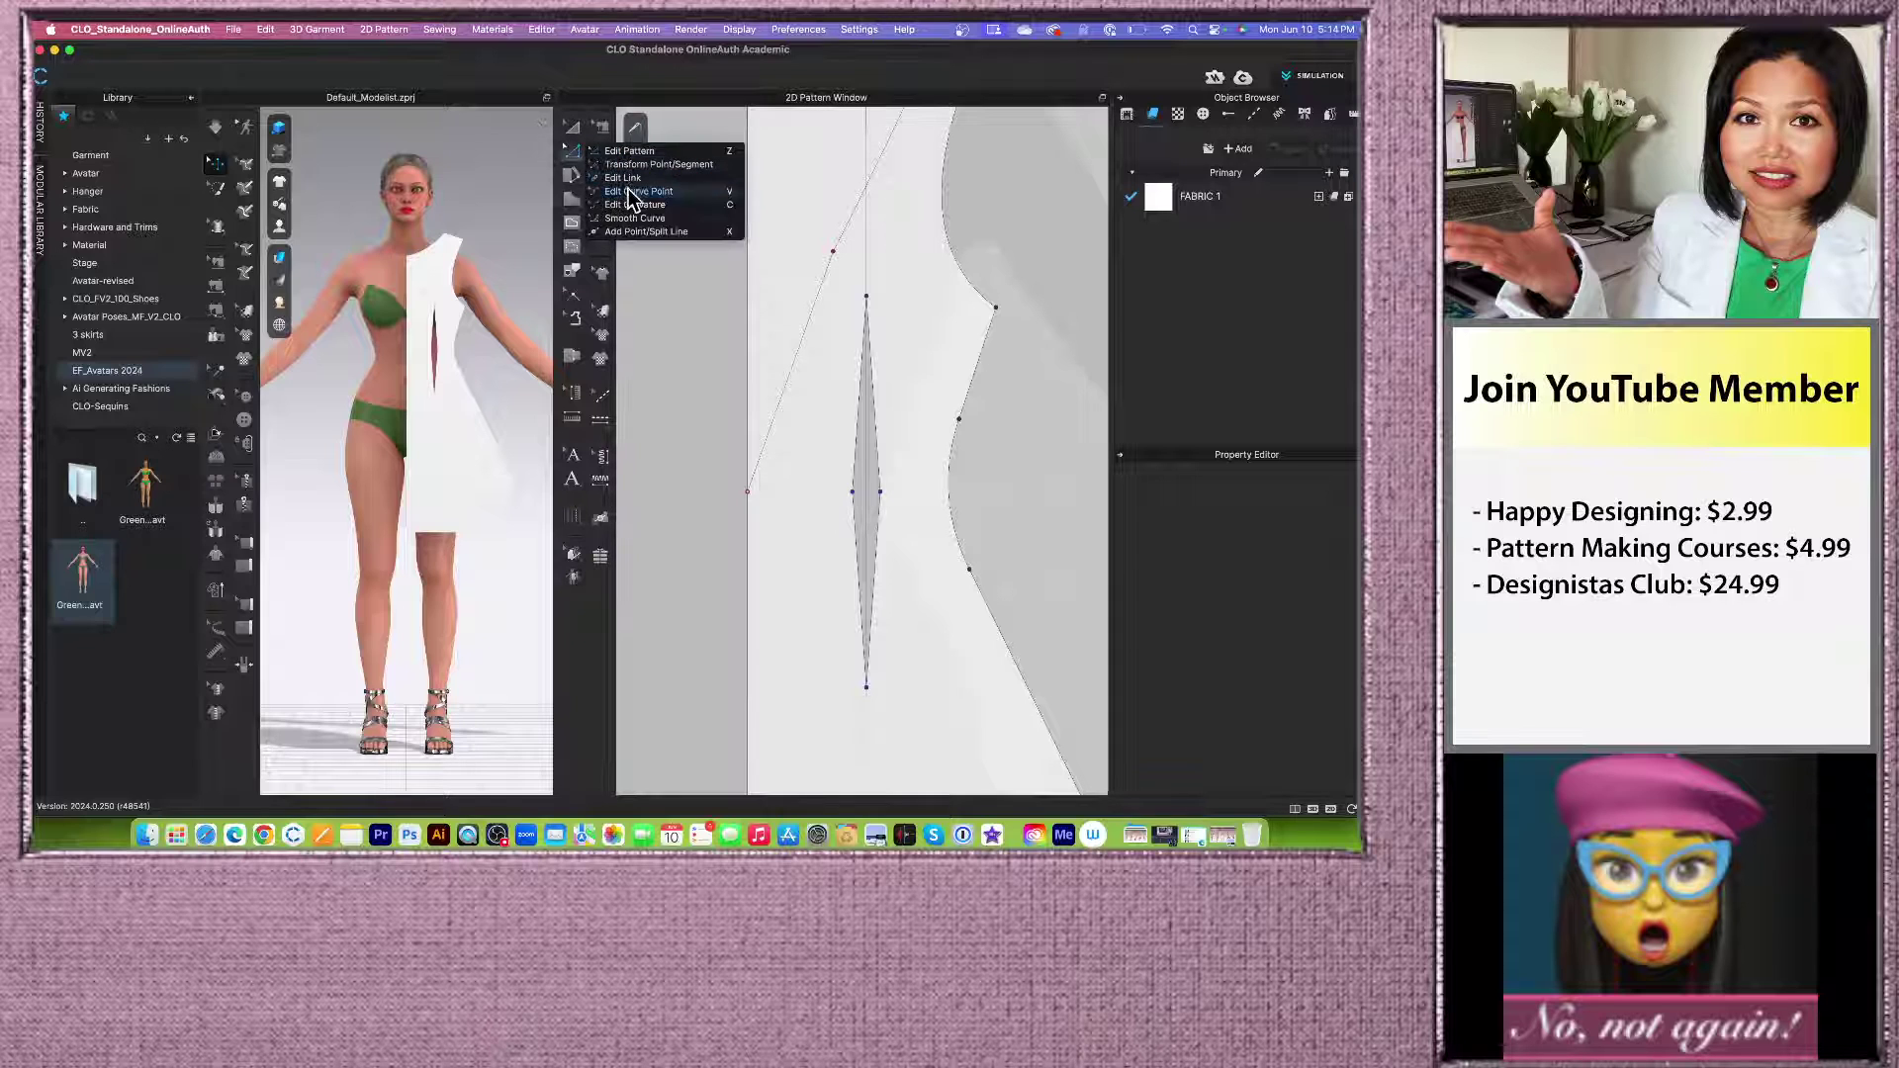
click(648, 232)
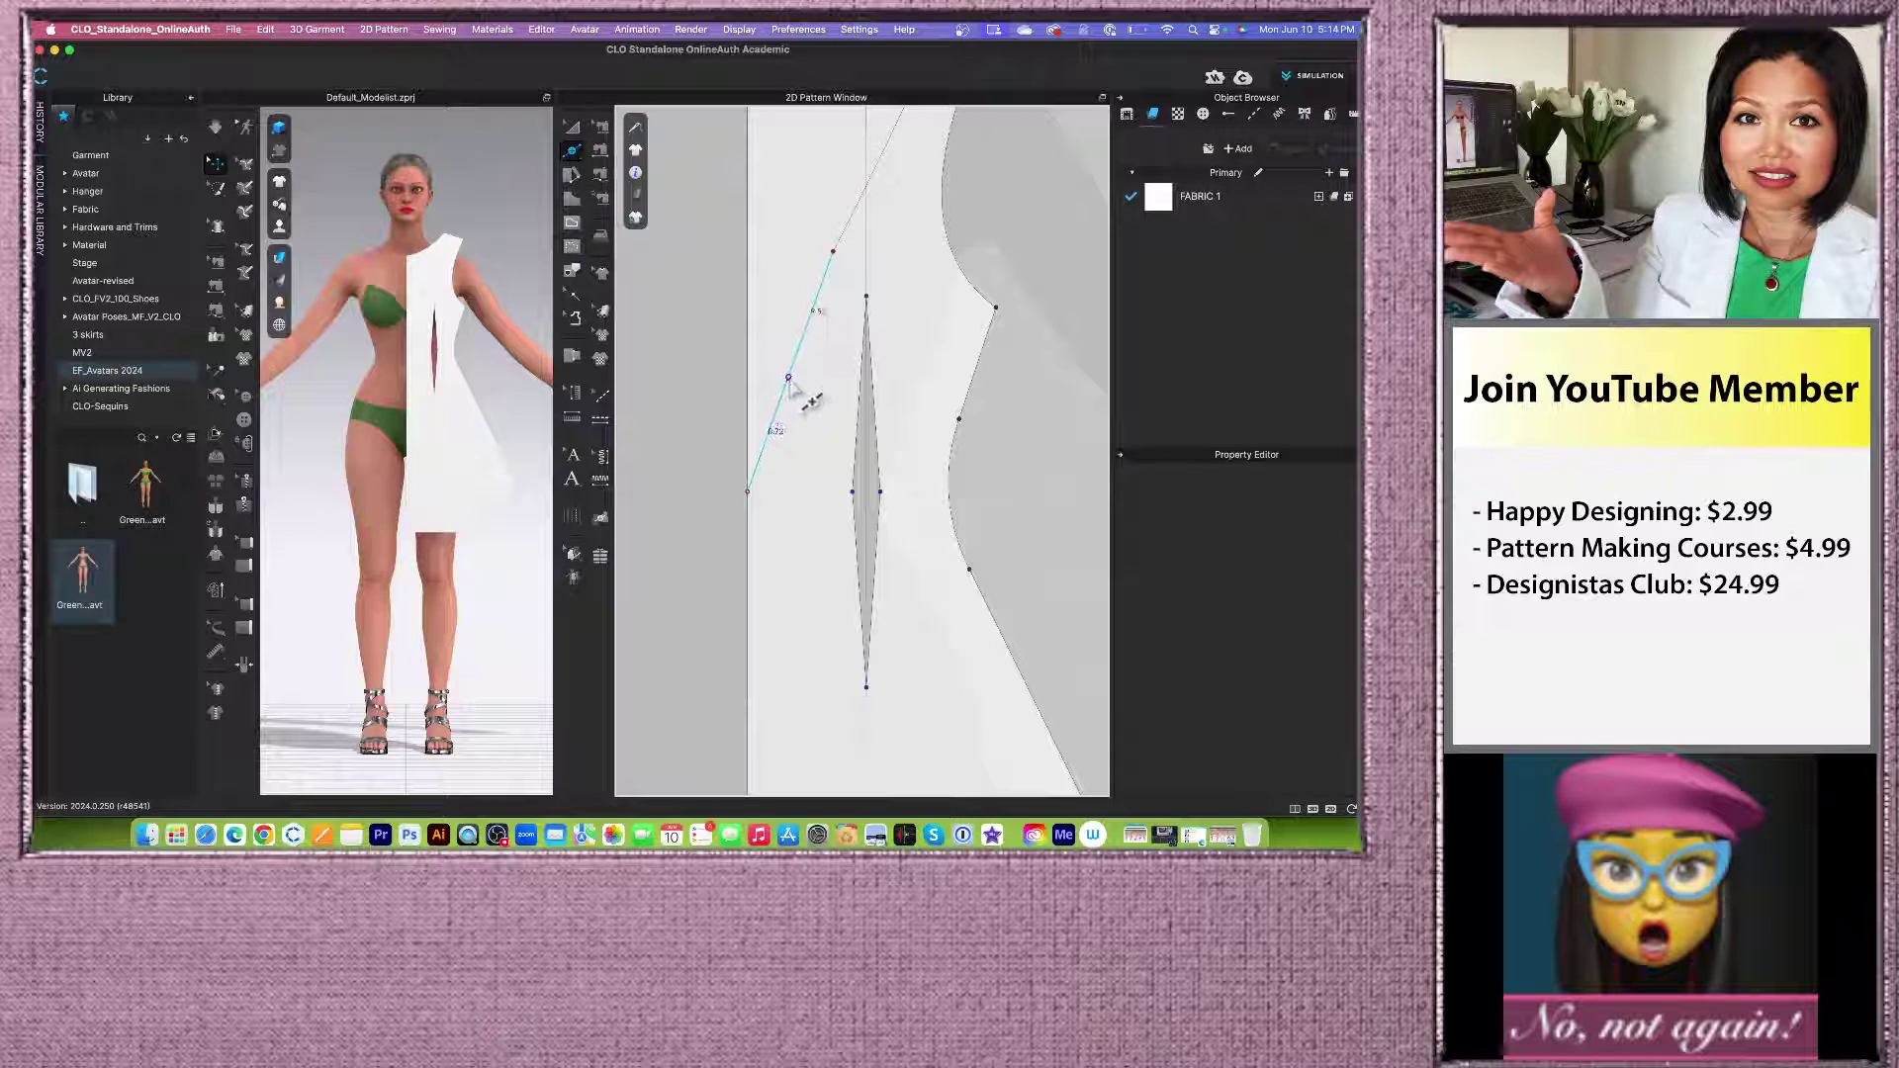
click(795, 360)
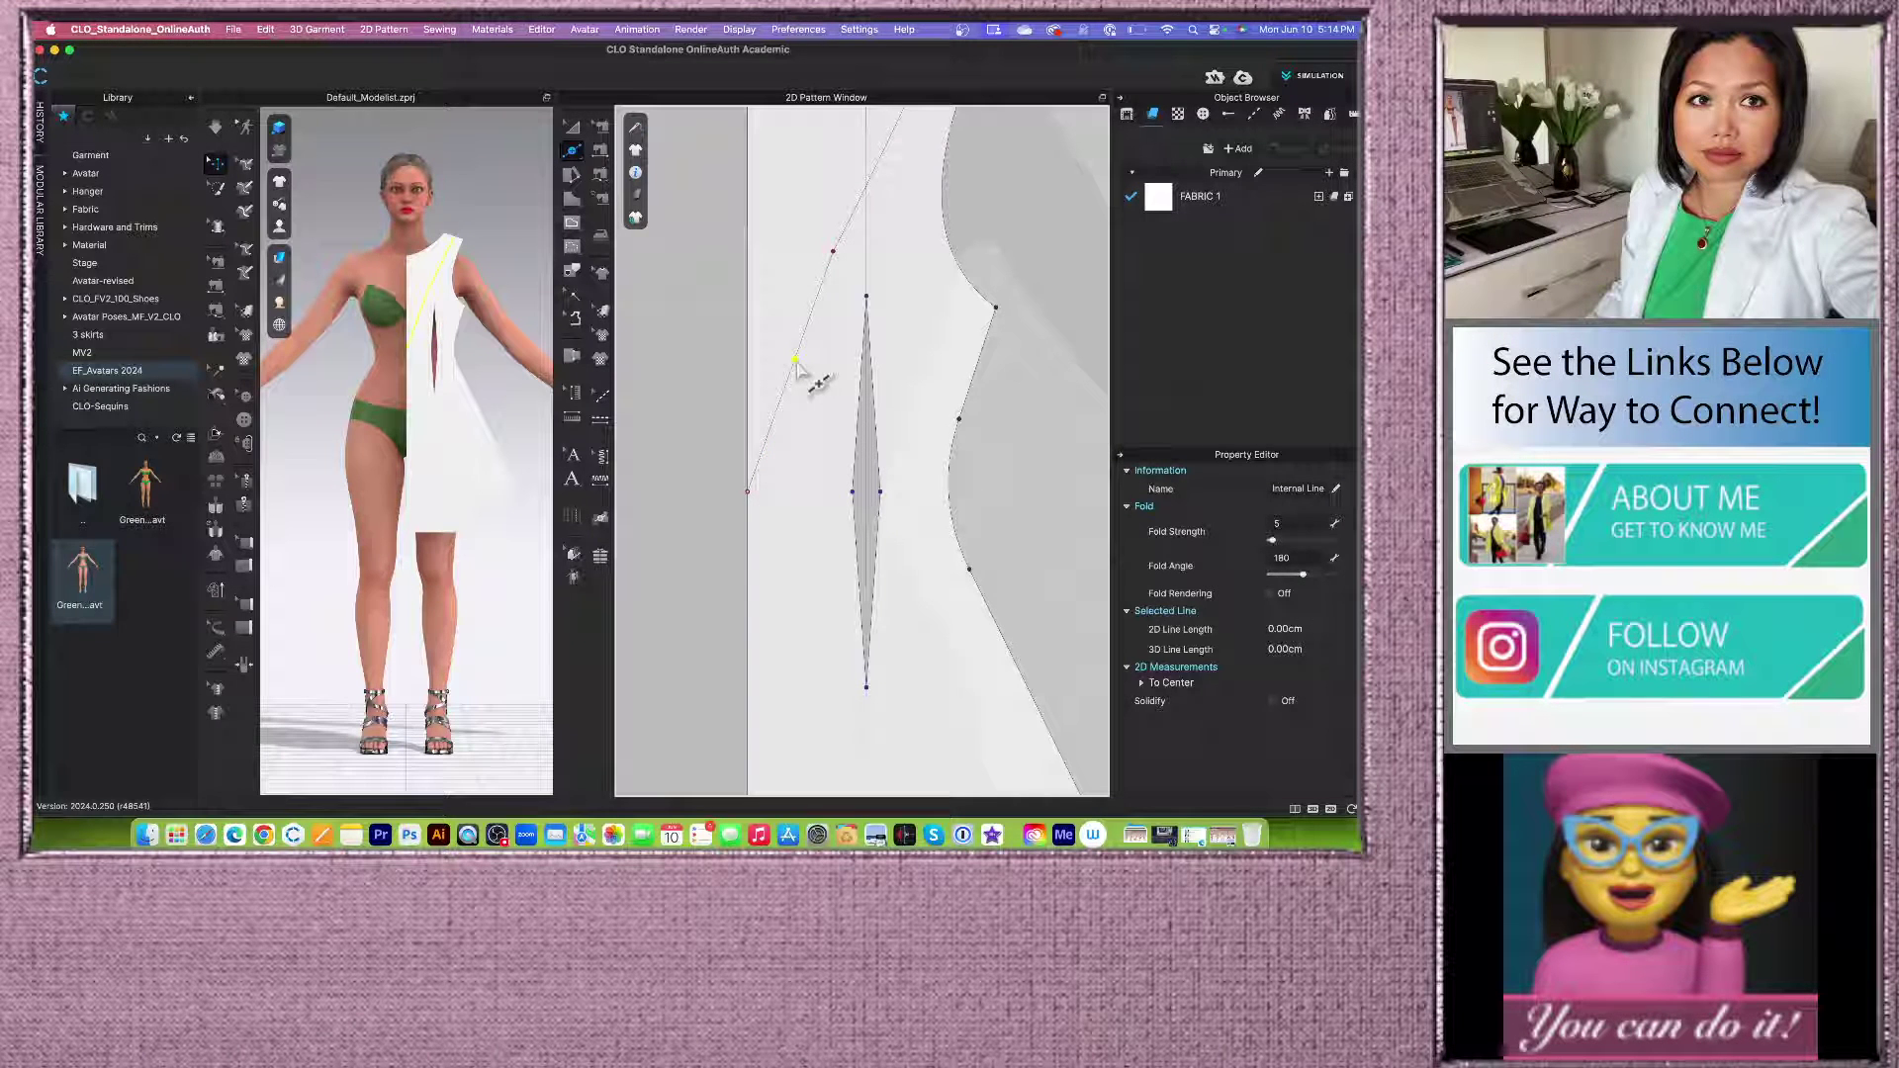
key(super+z)
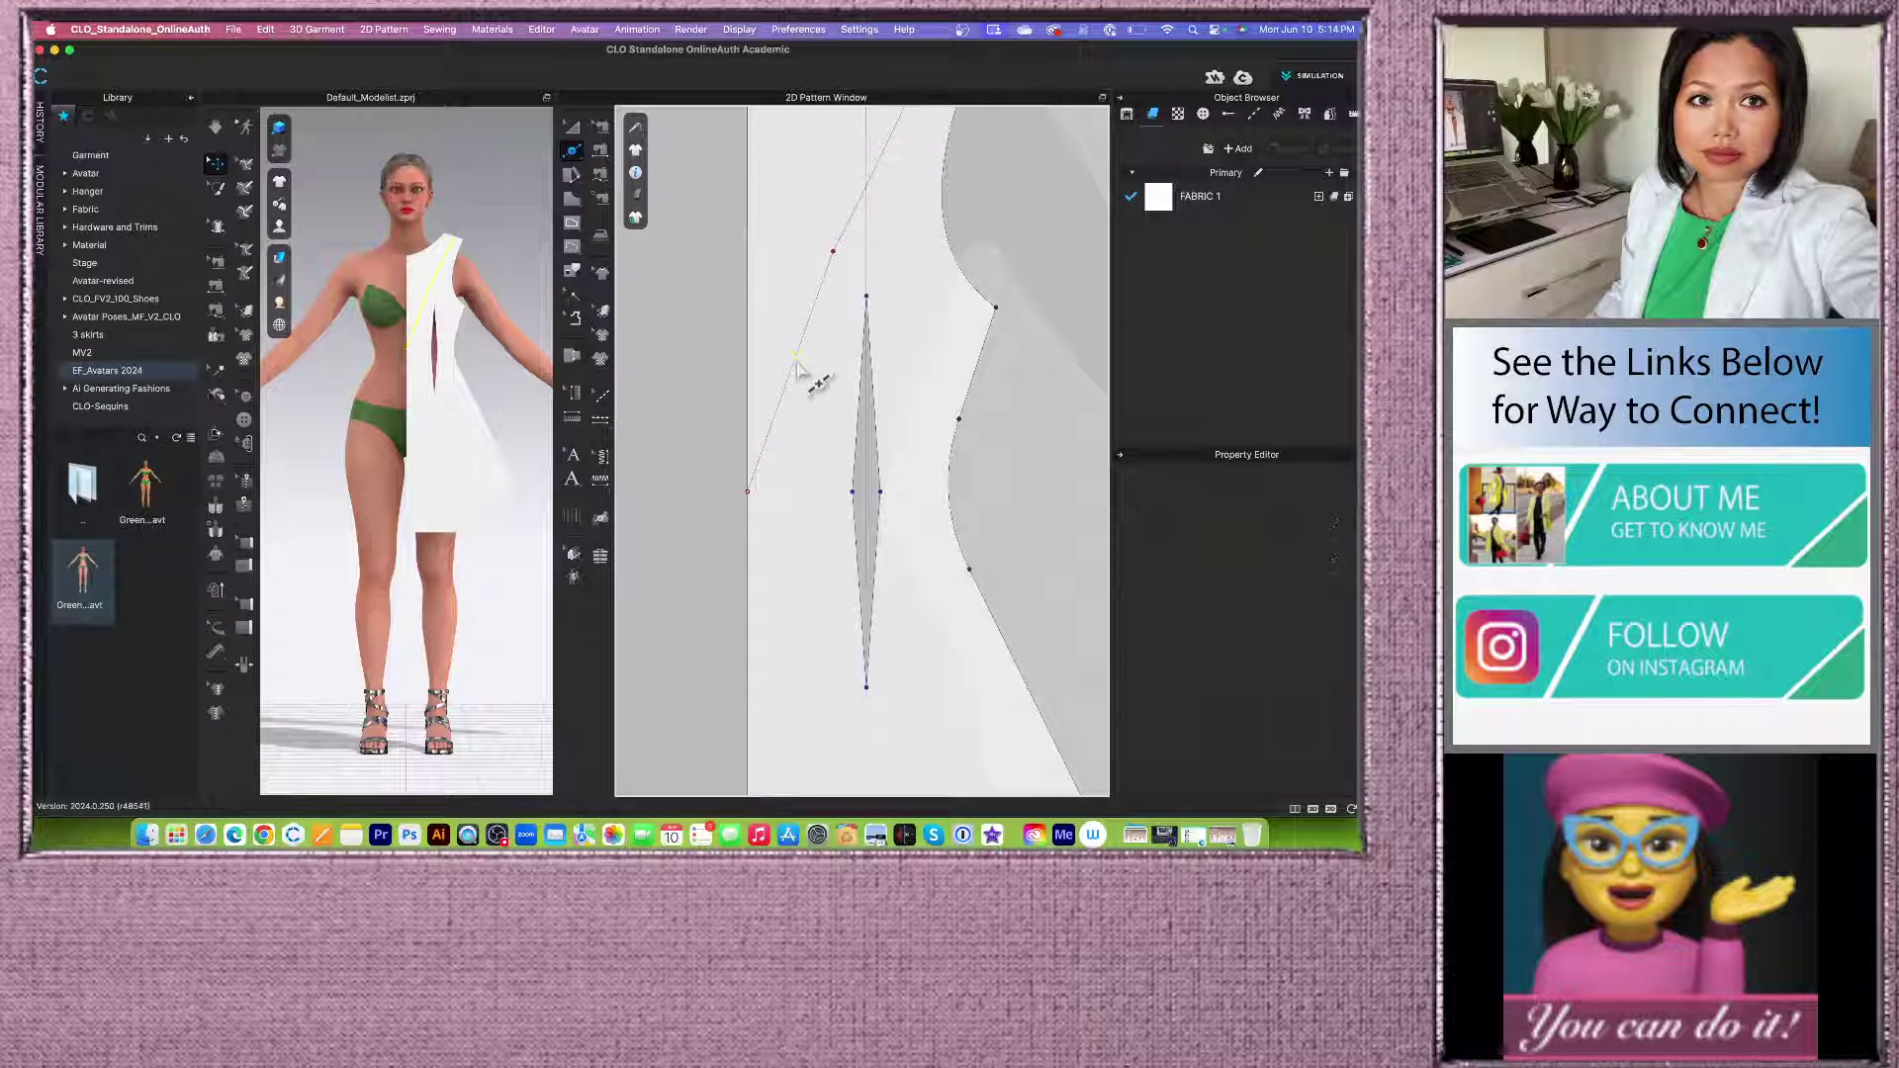
Step: Bow the lower neckline segment between the center front and the middle point into a gentle curve with Edit Curvature
click(571, 153)
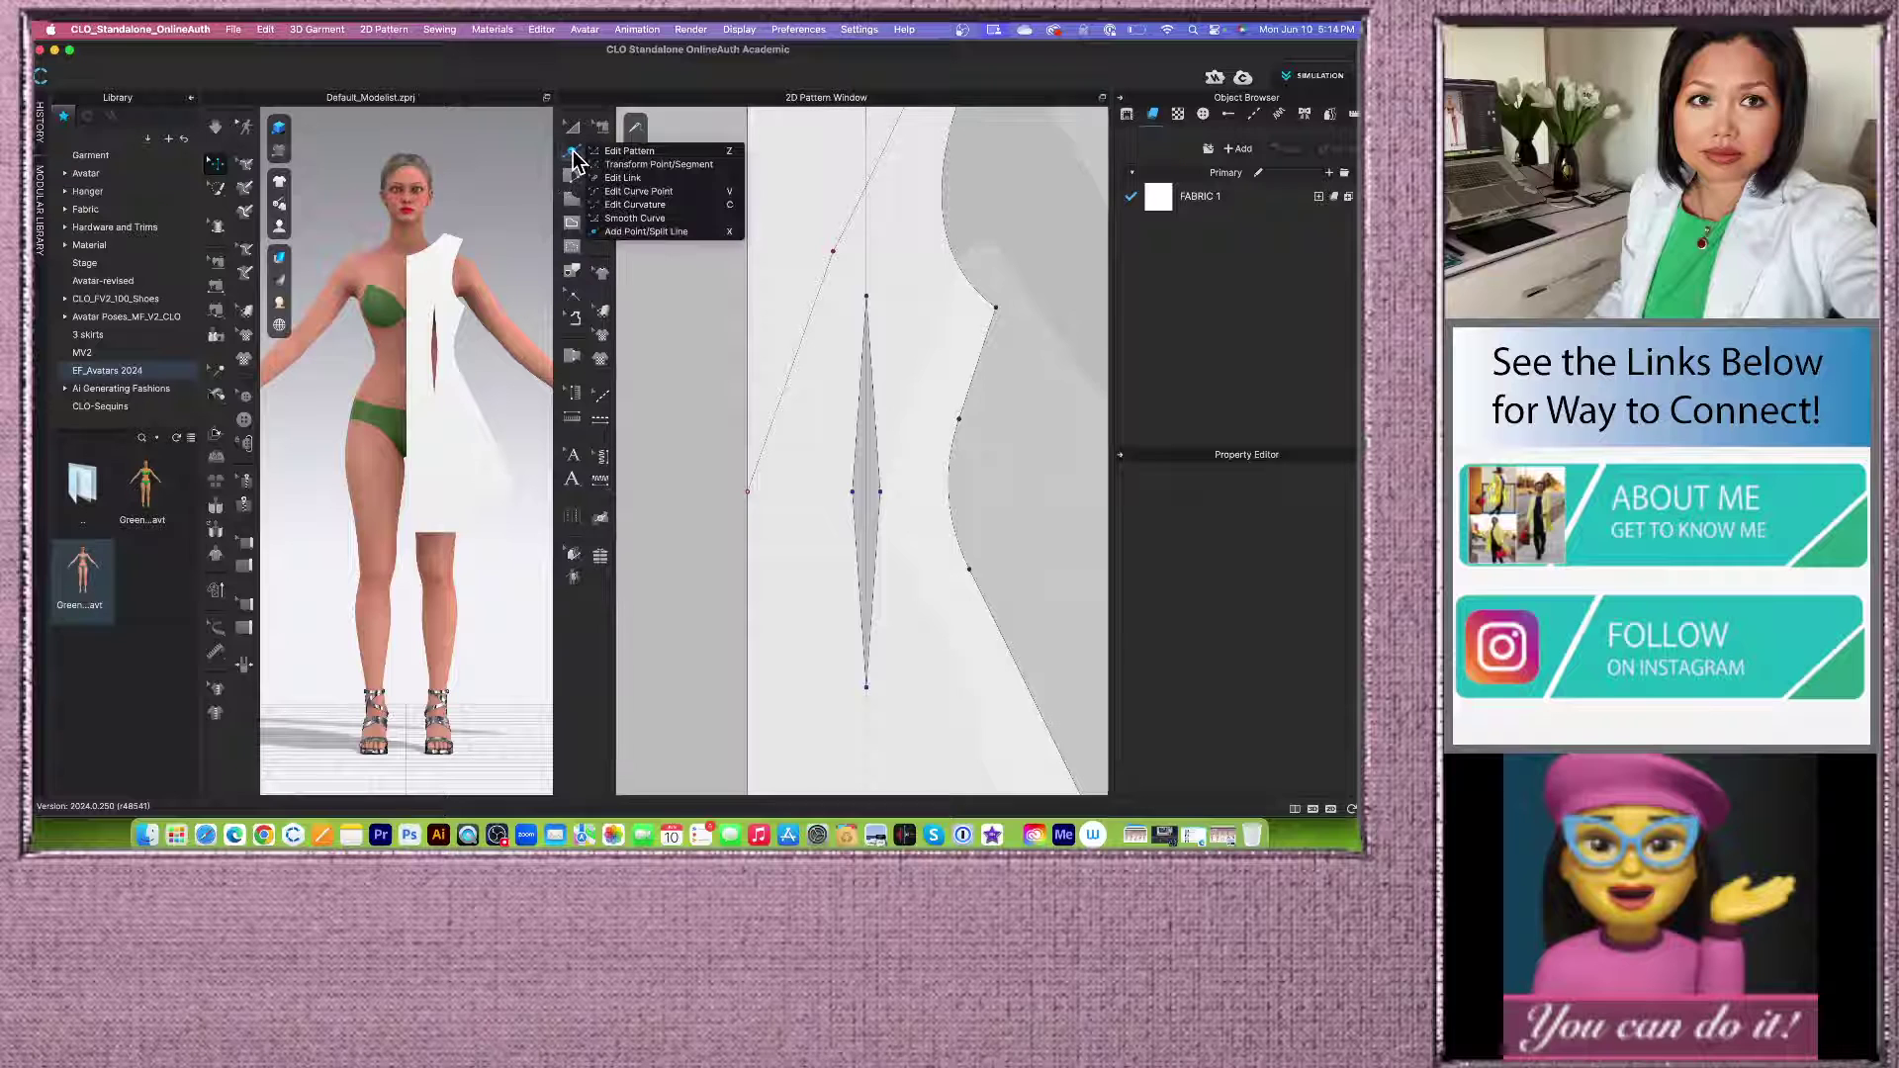
click(674, 206)
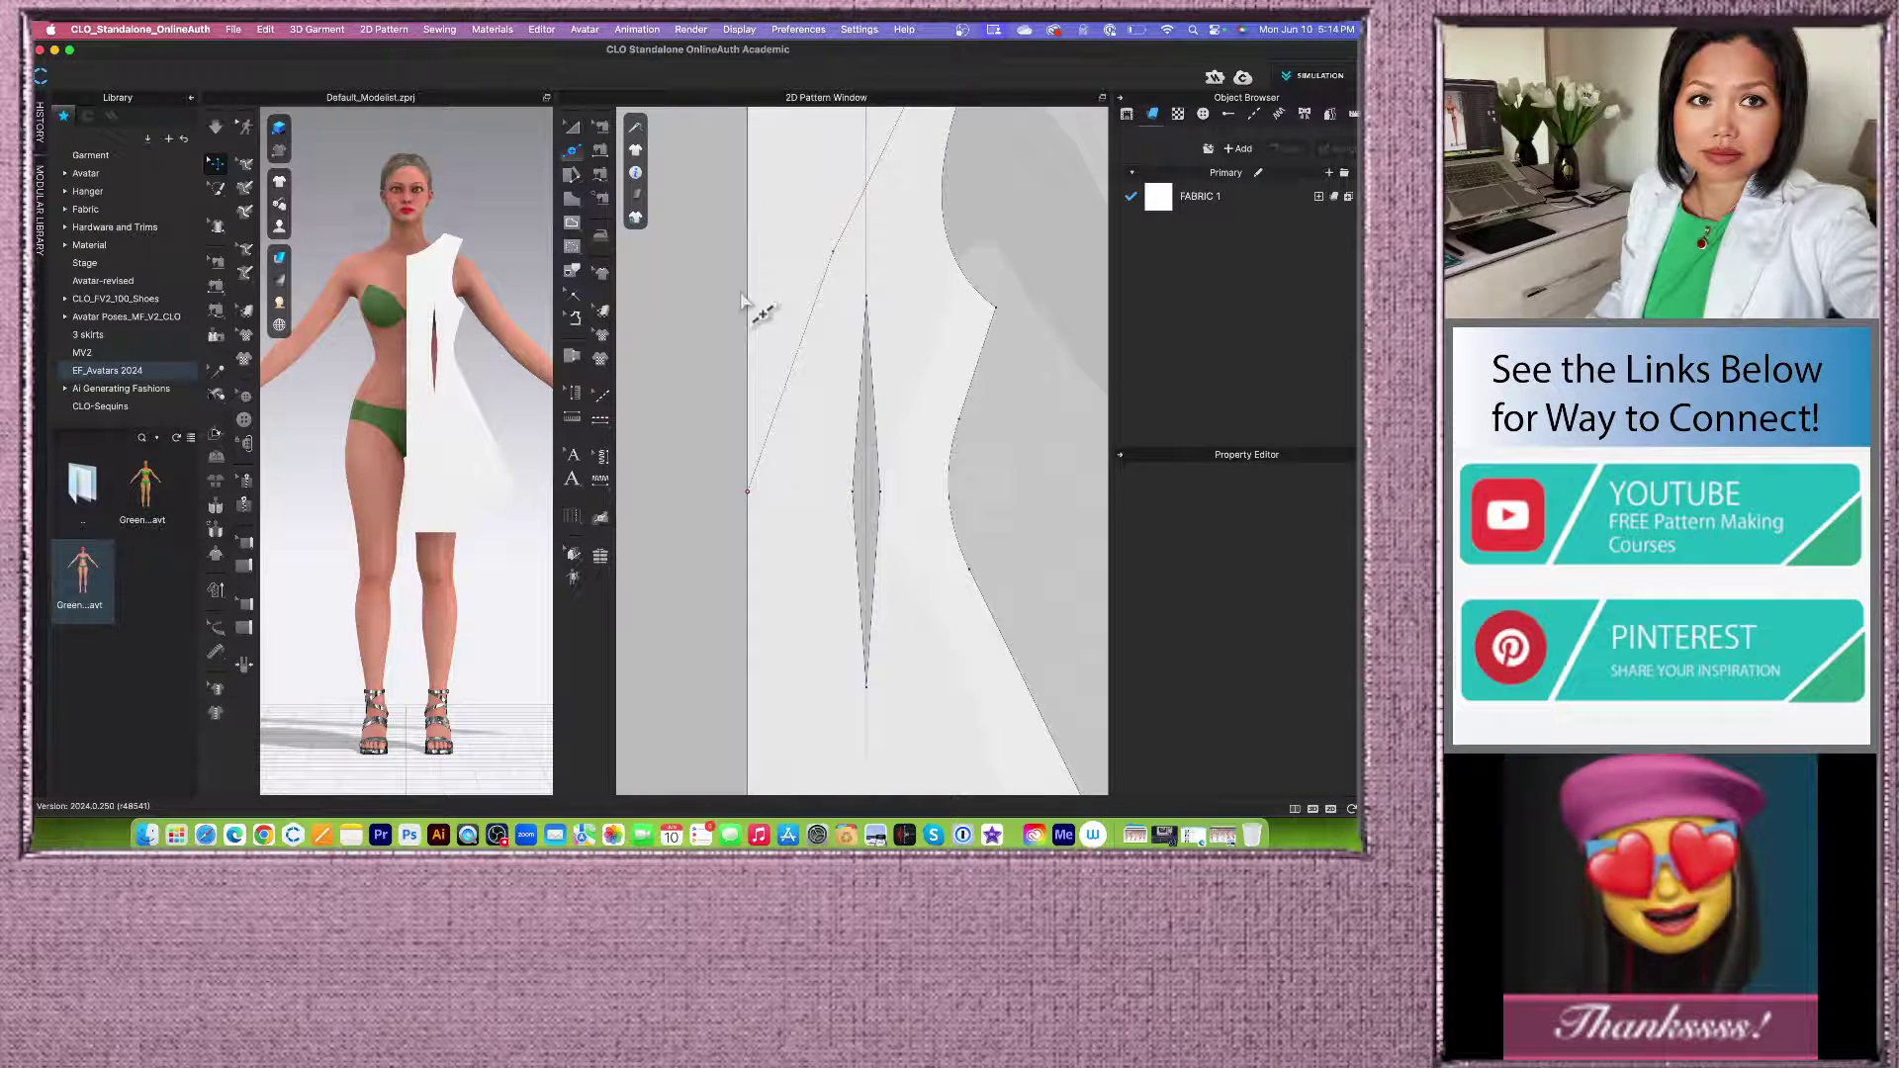
click(803, 376)
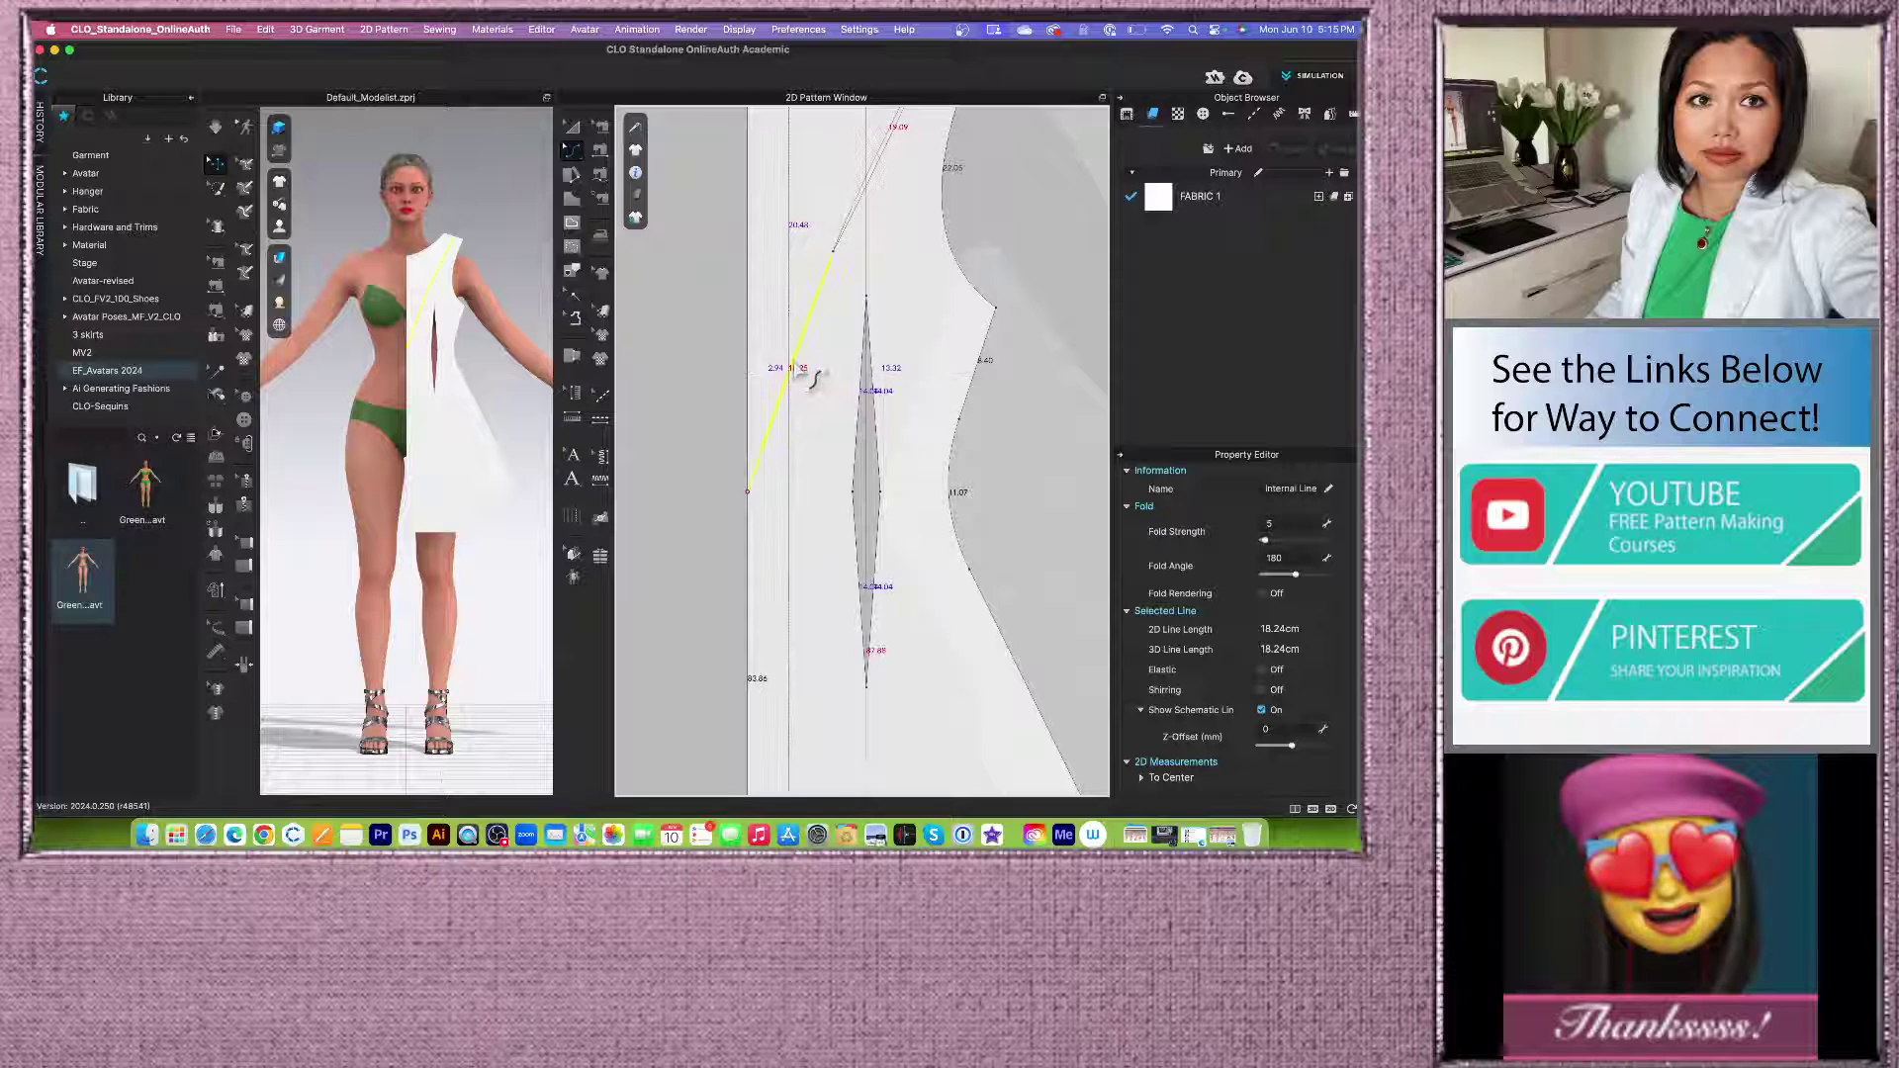
scroll(821, 346, down, 3)
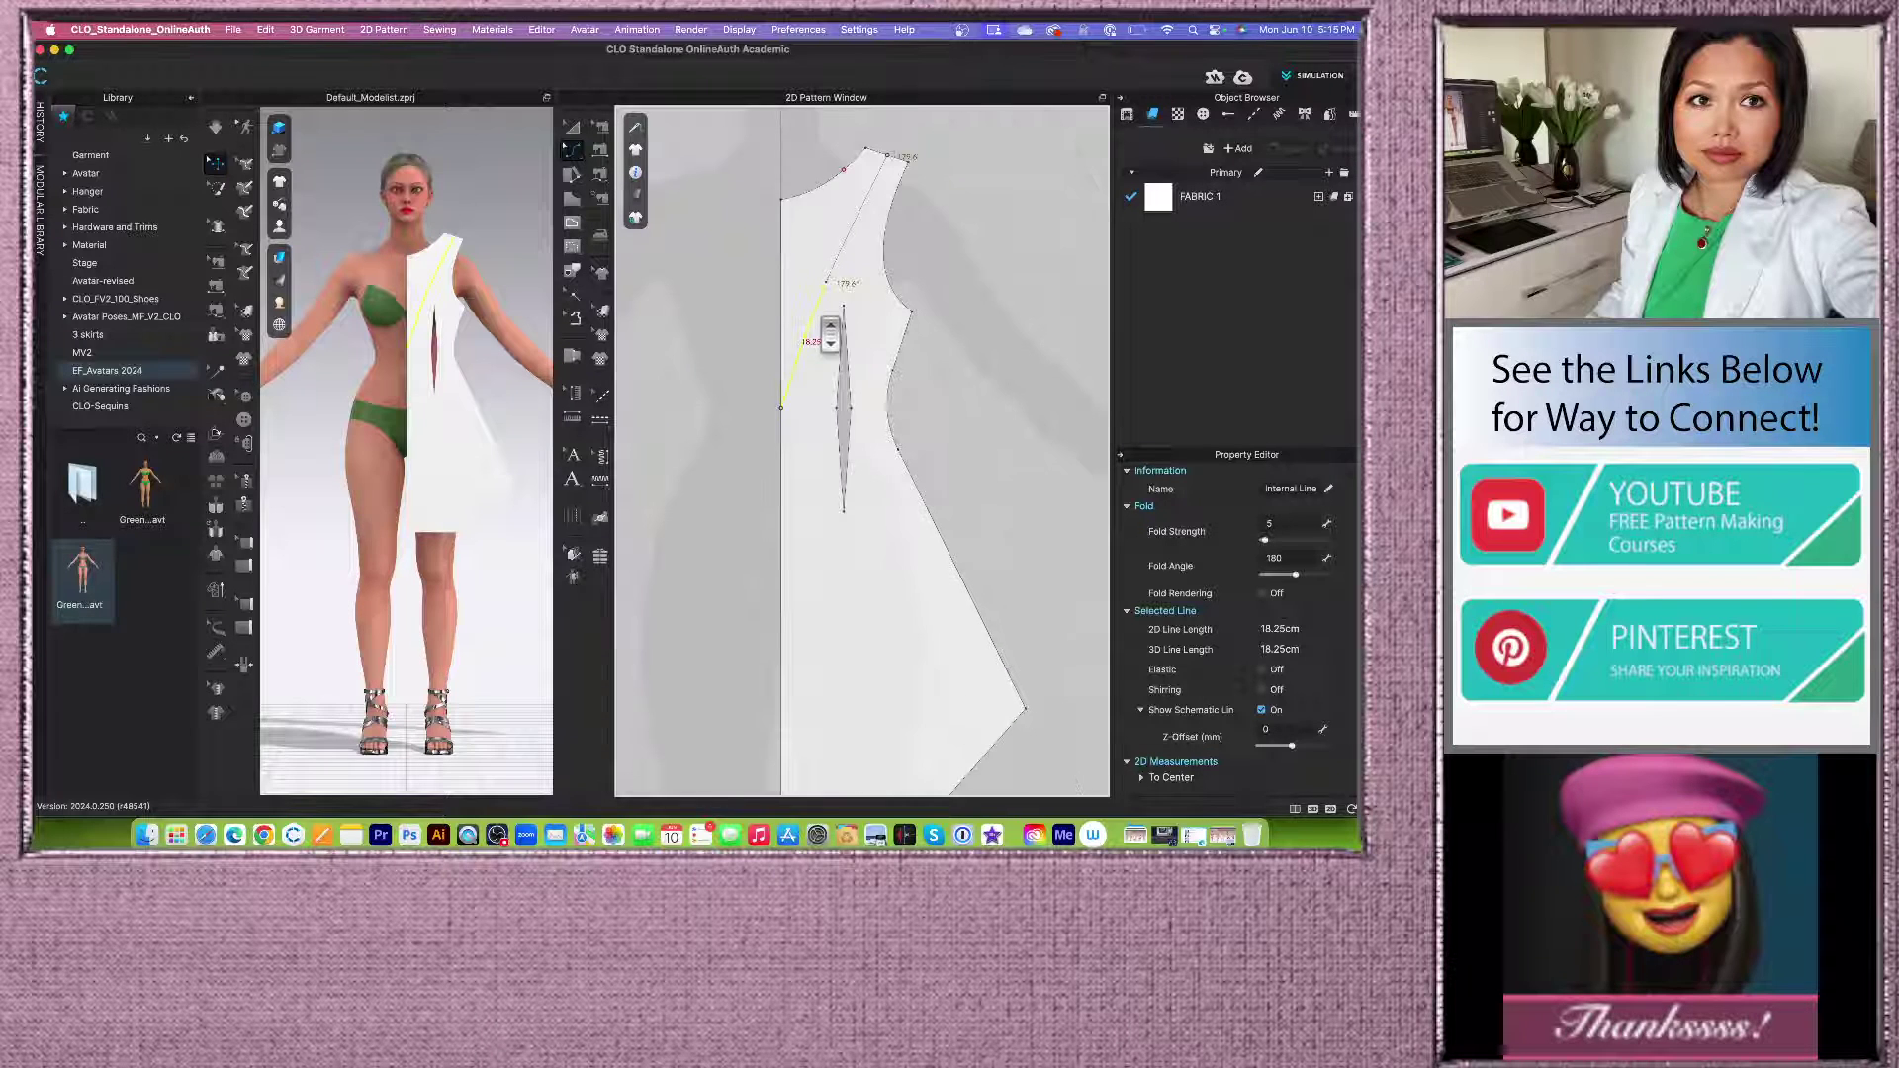
click(965, 218)
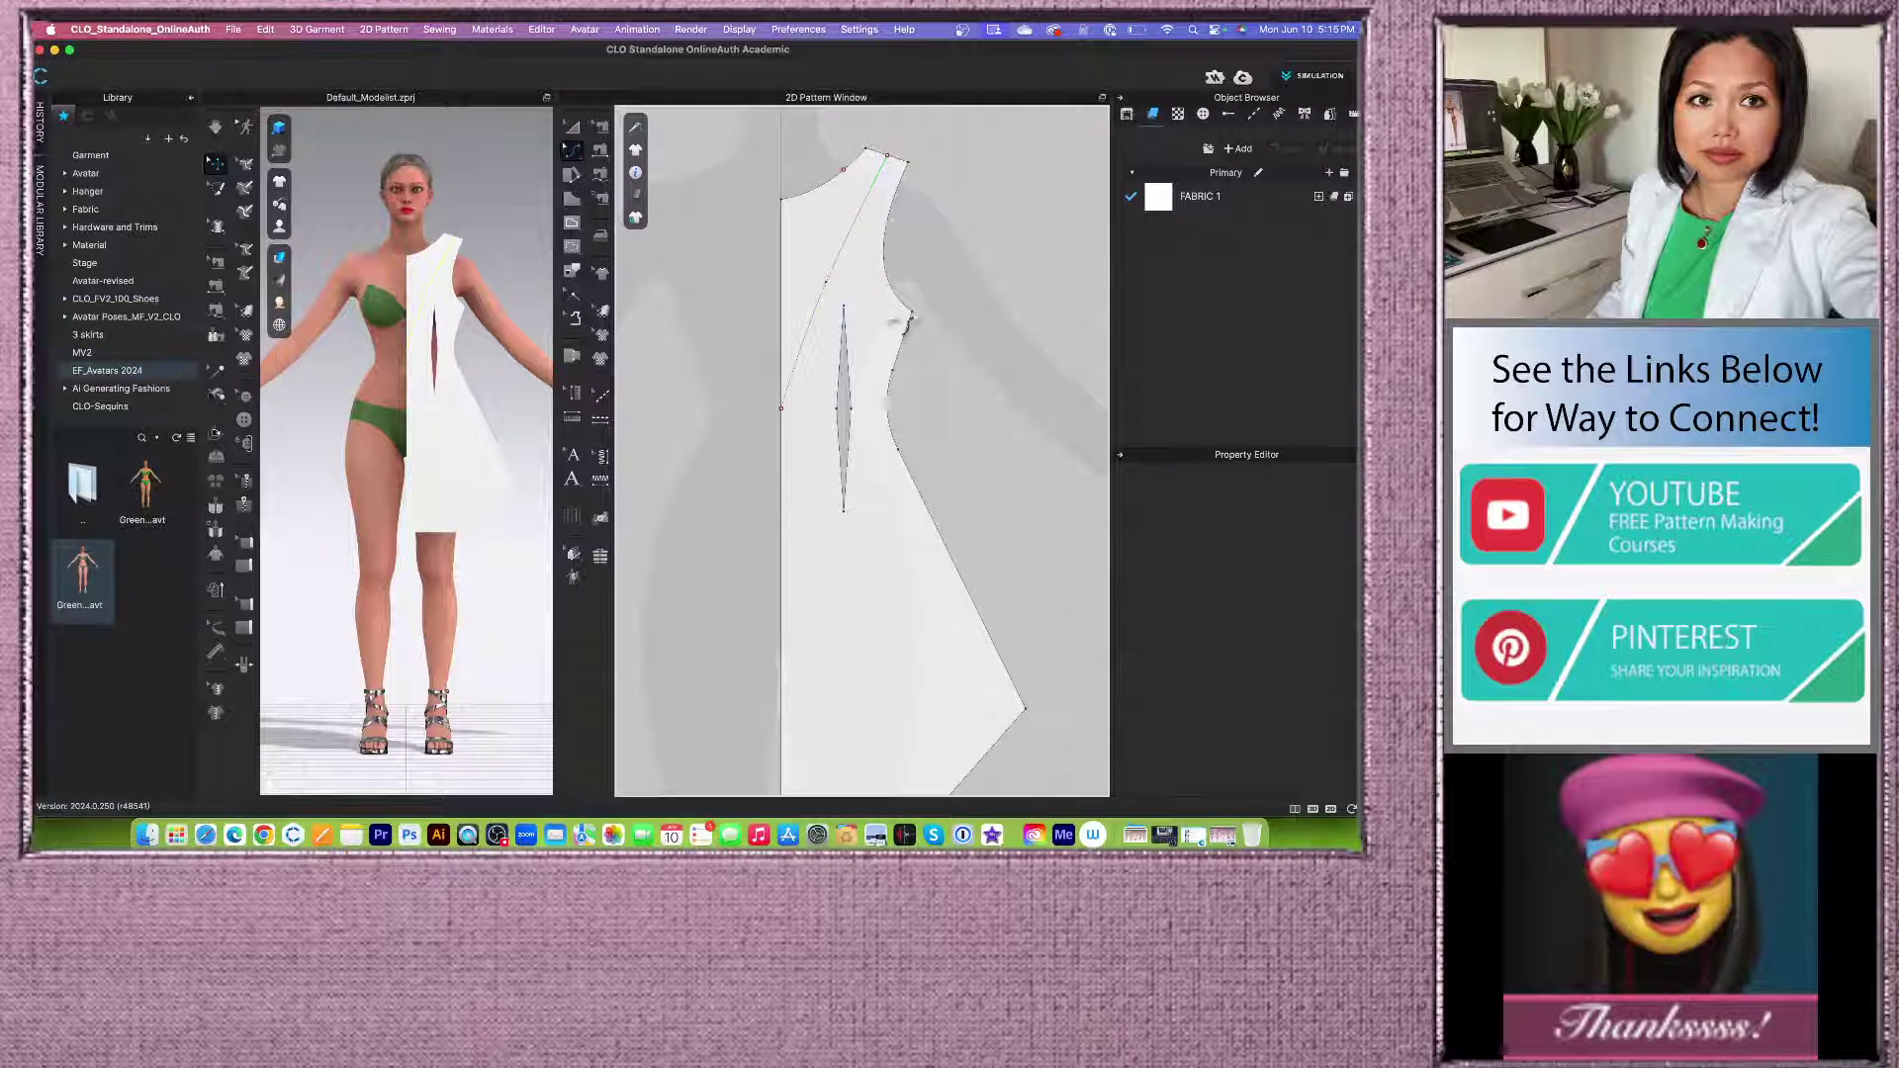
scroll(826, 347, up, 2)
scroll(925, 233, down, 2)
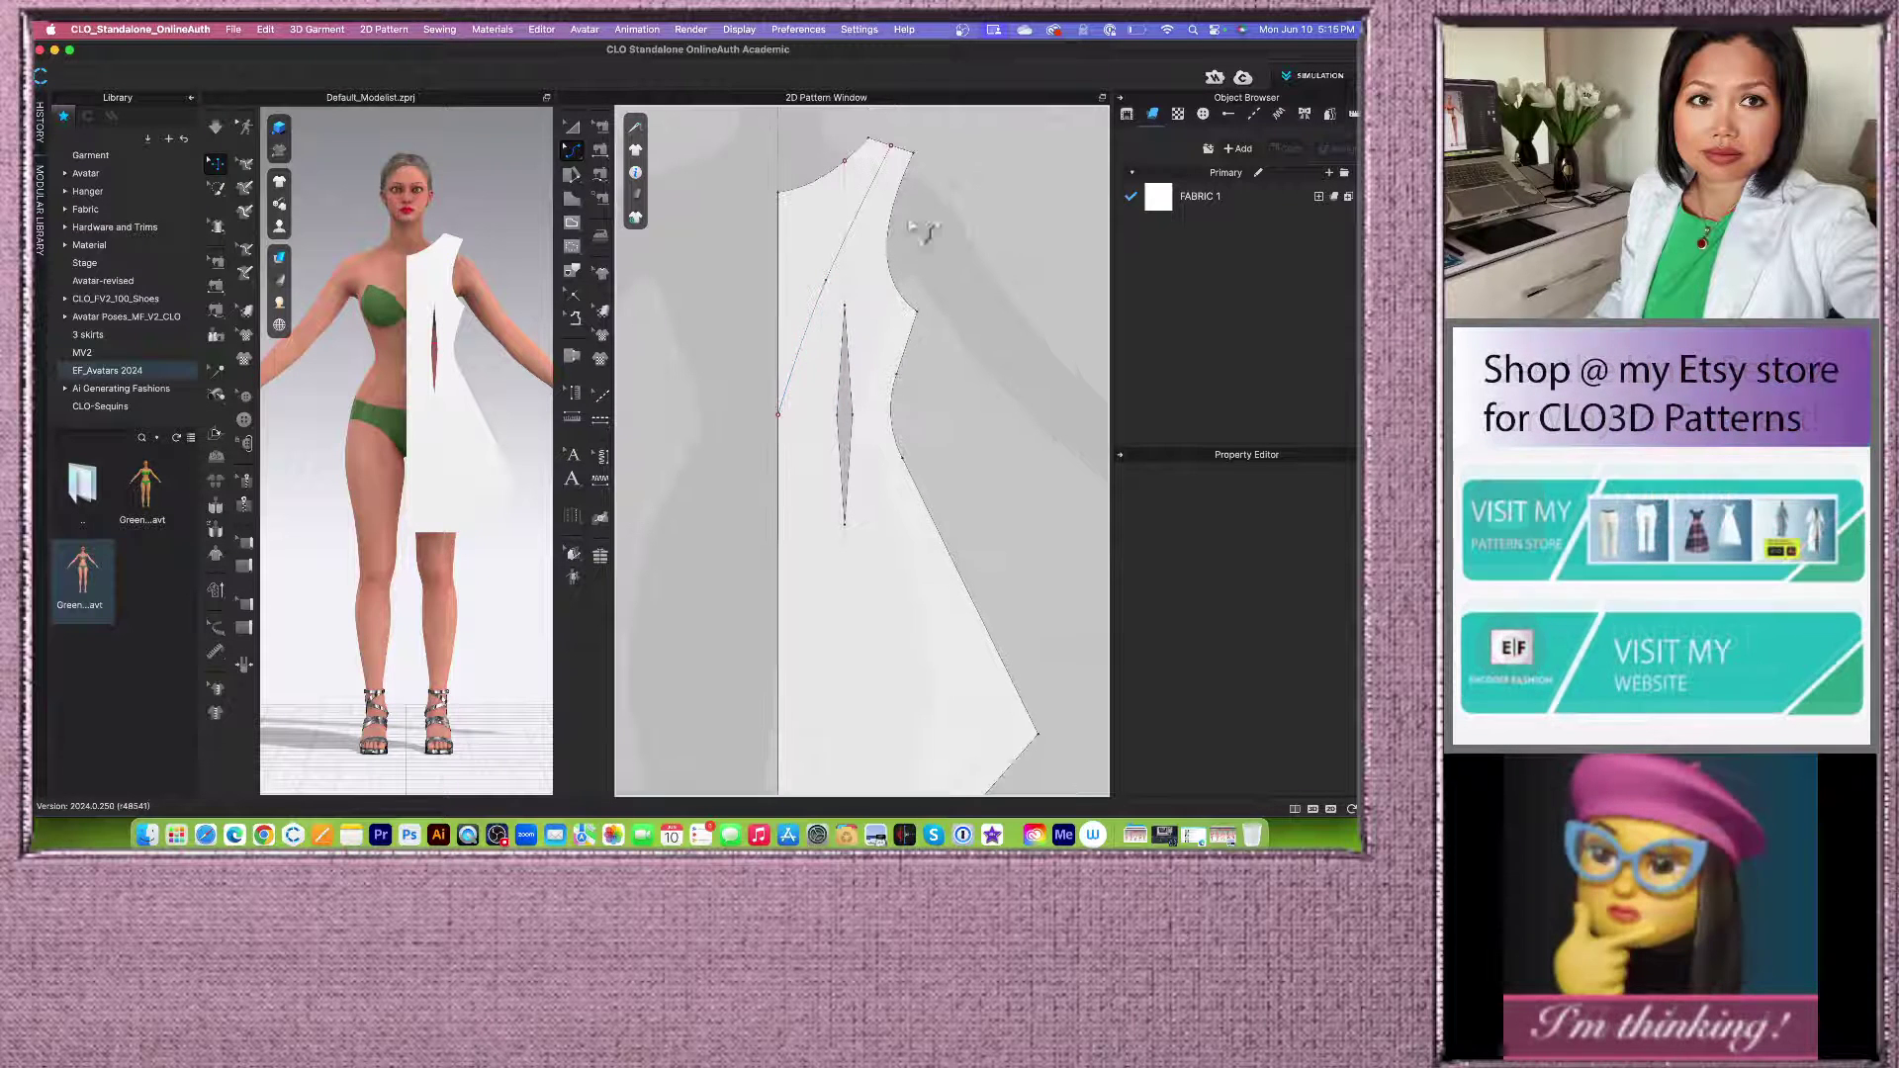
Step: Create a symmetric pattern with sewing from the half-front piece and place the mirrored copy beside the original
scroll(938, 219, down, 2)
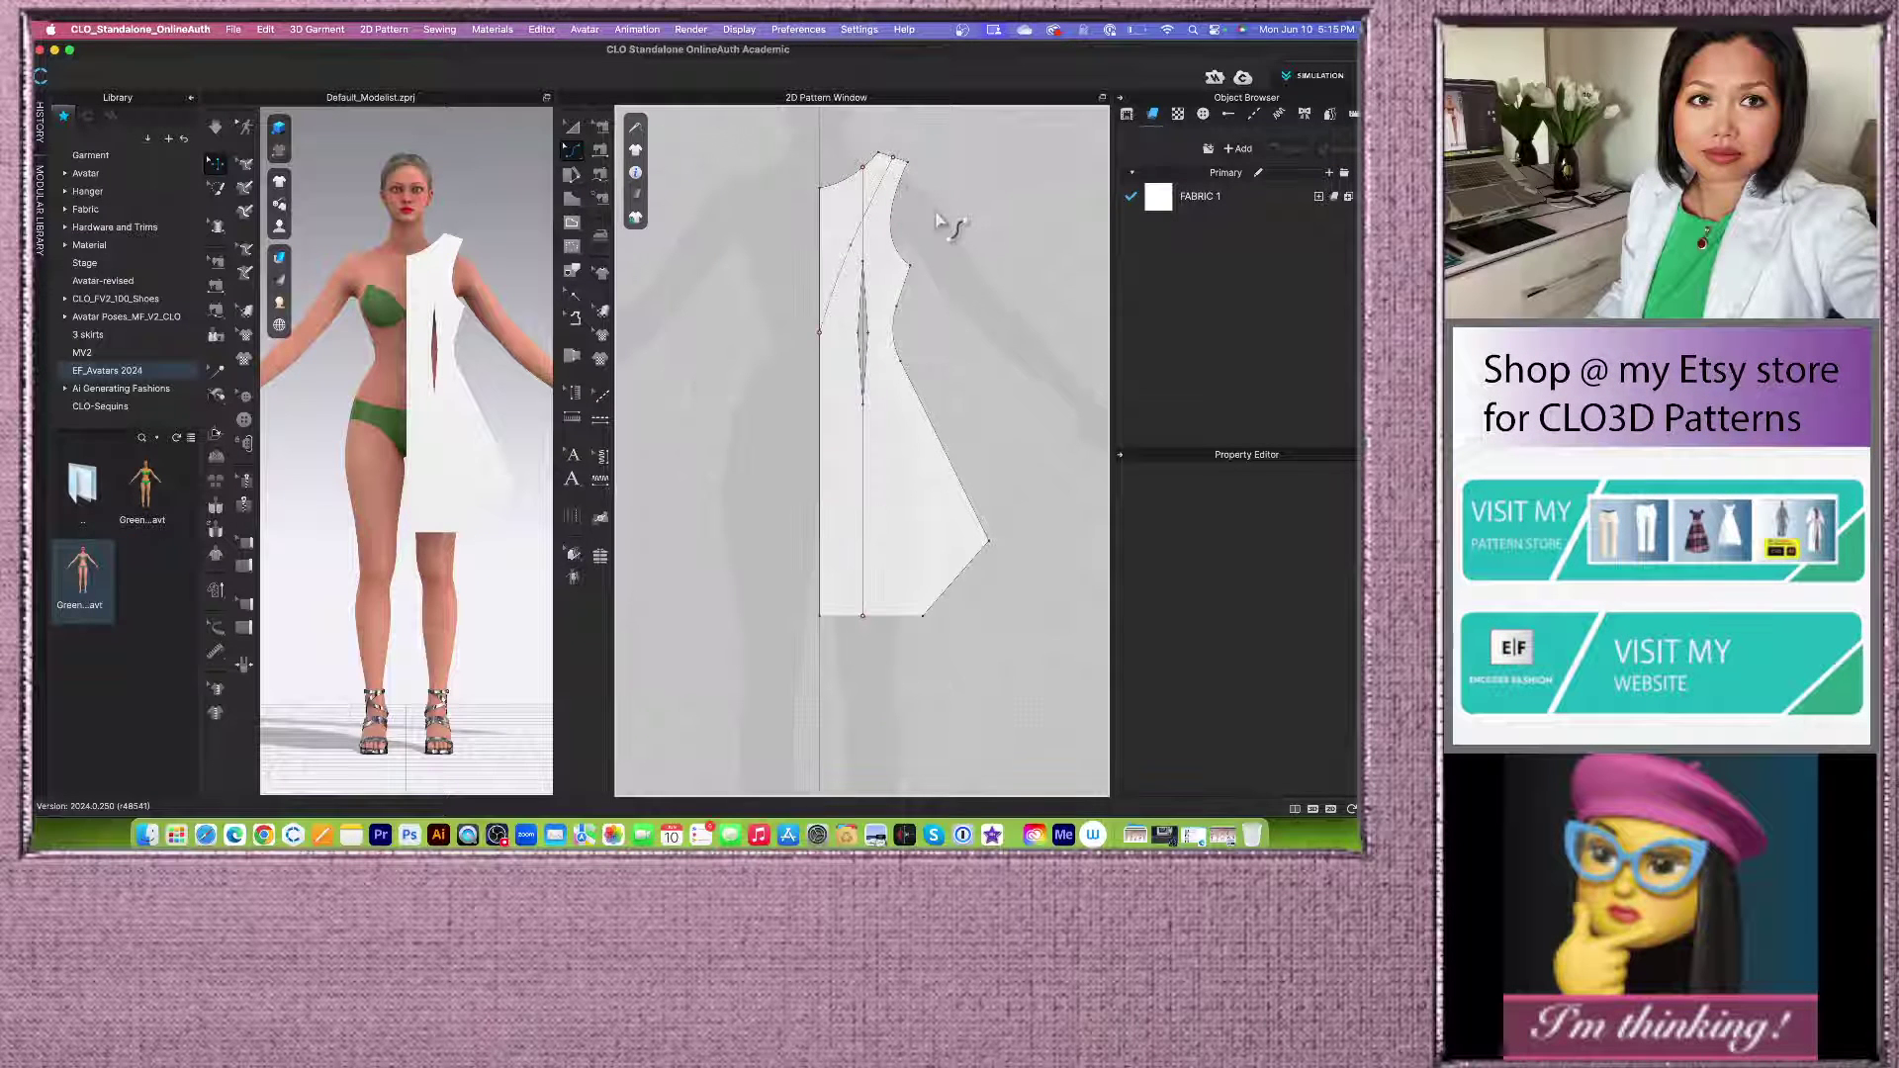
scroll(937, 217, down, 2)
scroll(942, 214, up, 3)
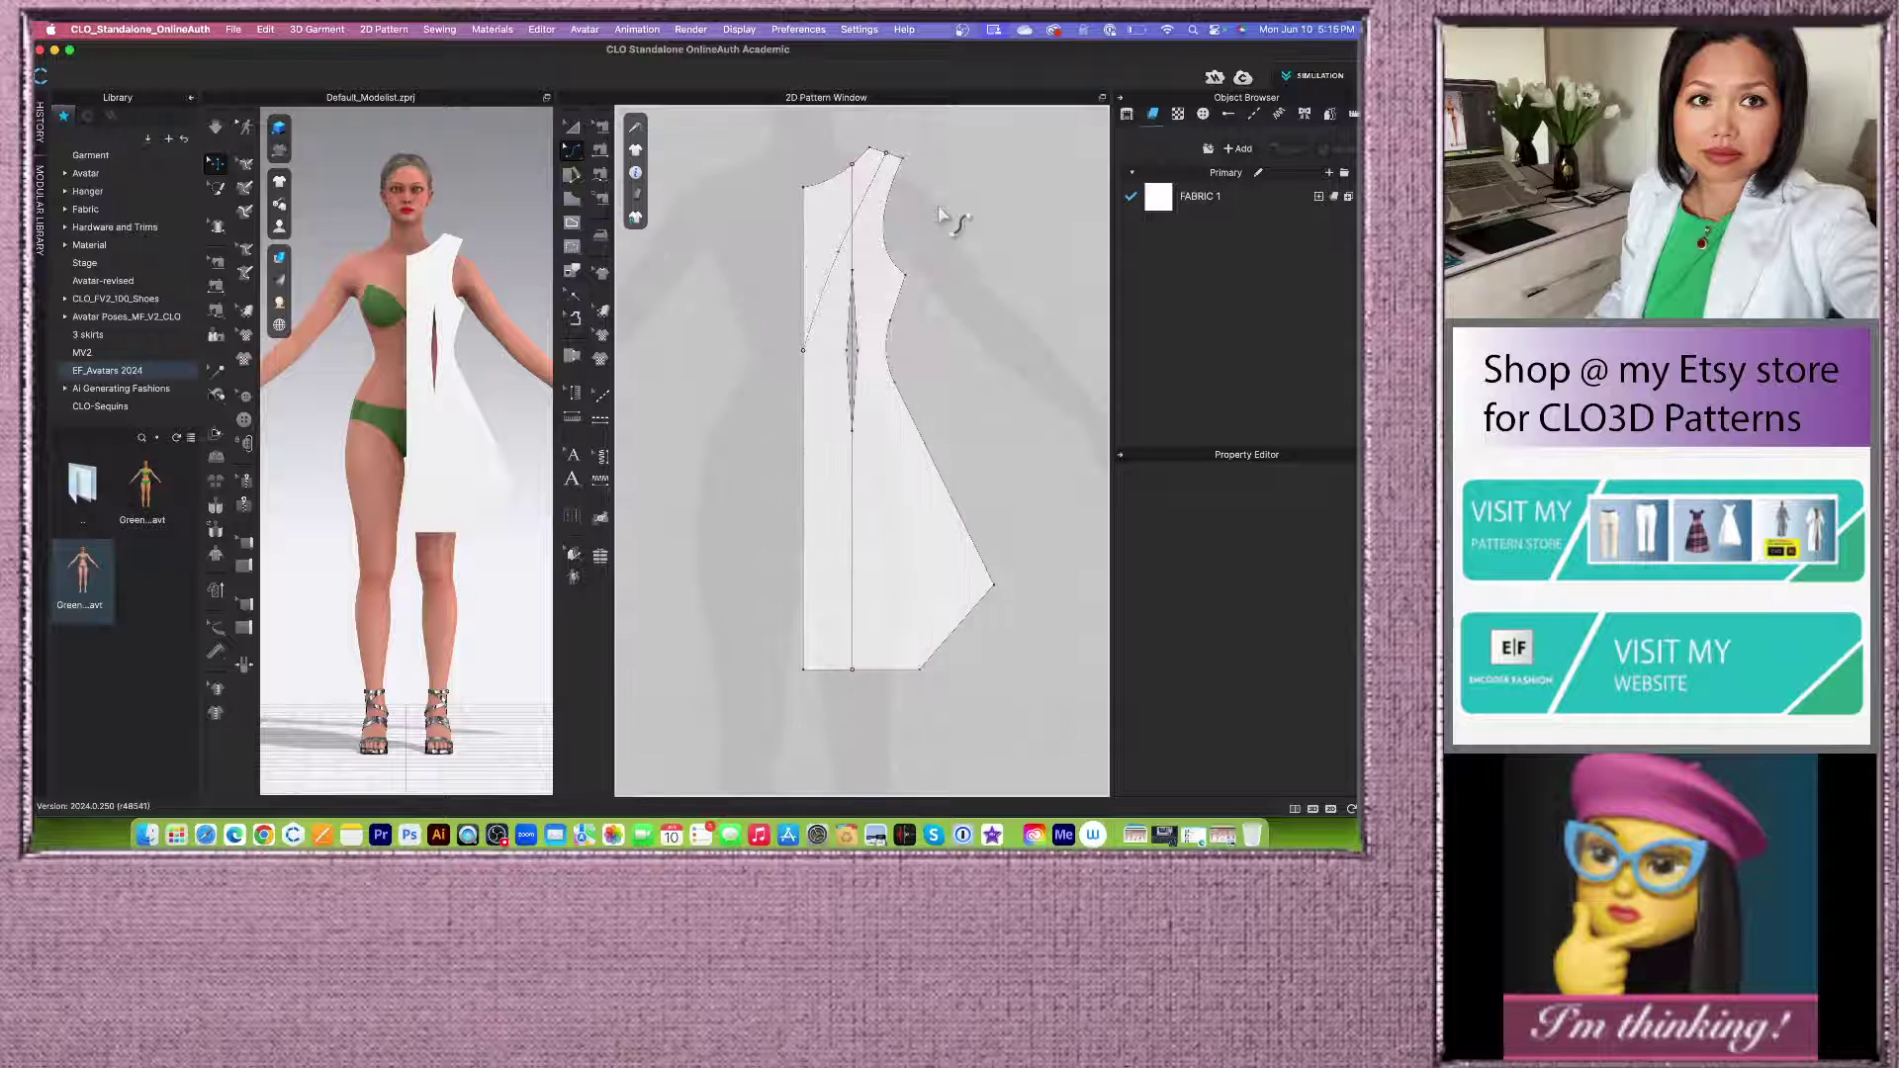
click(573, 150)
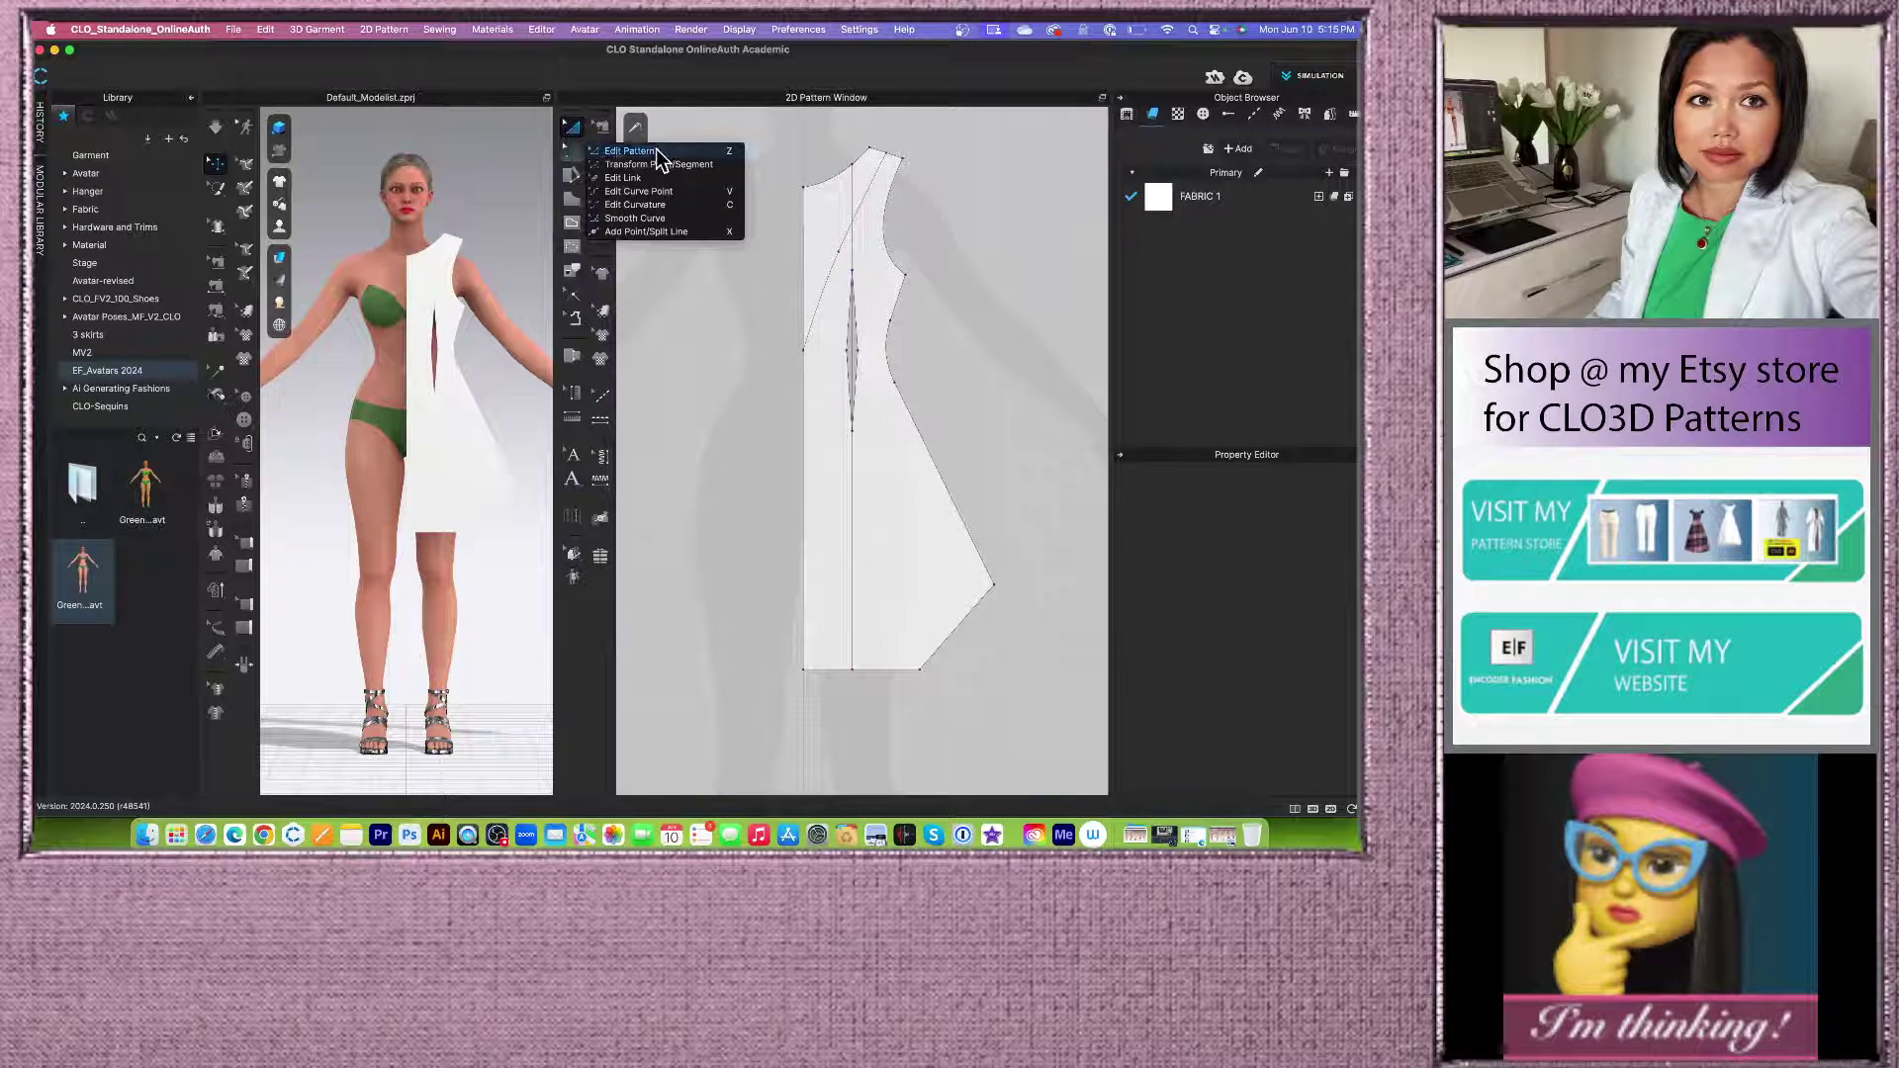
click(578, 135)
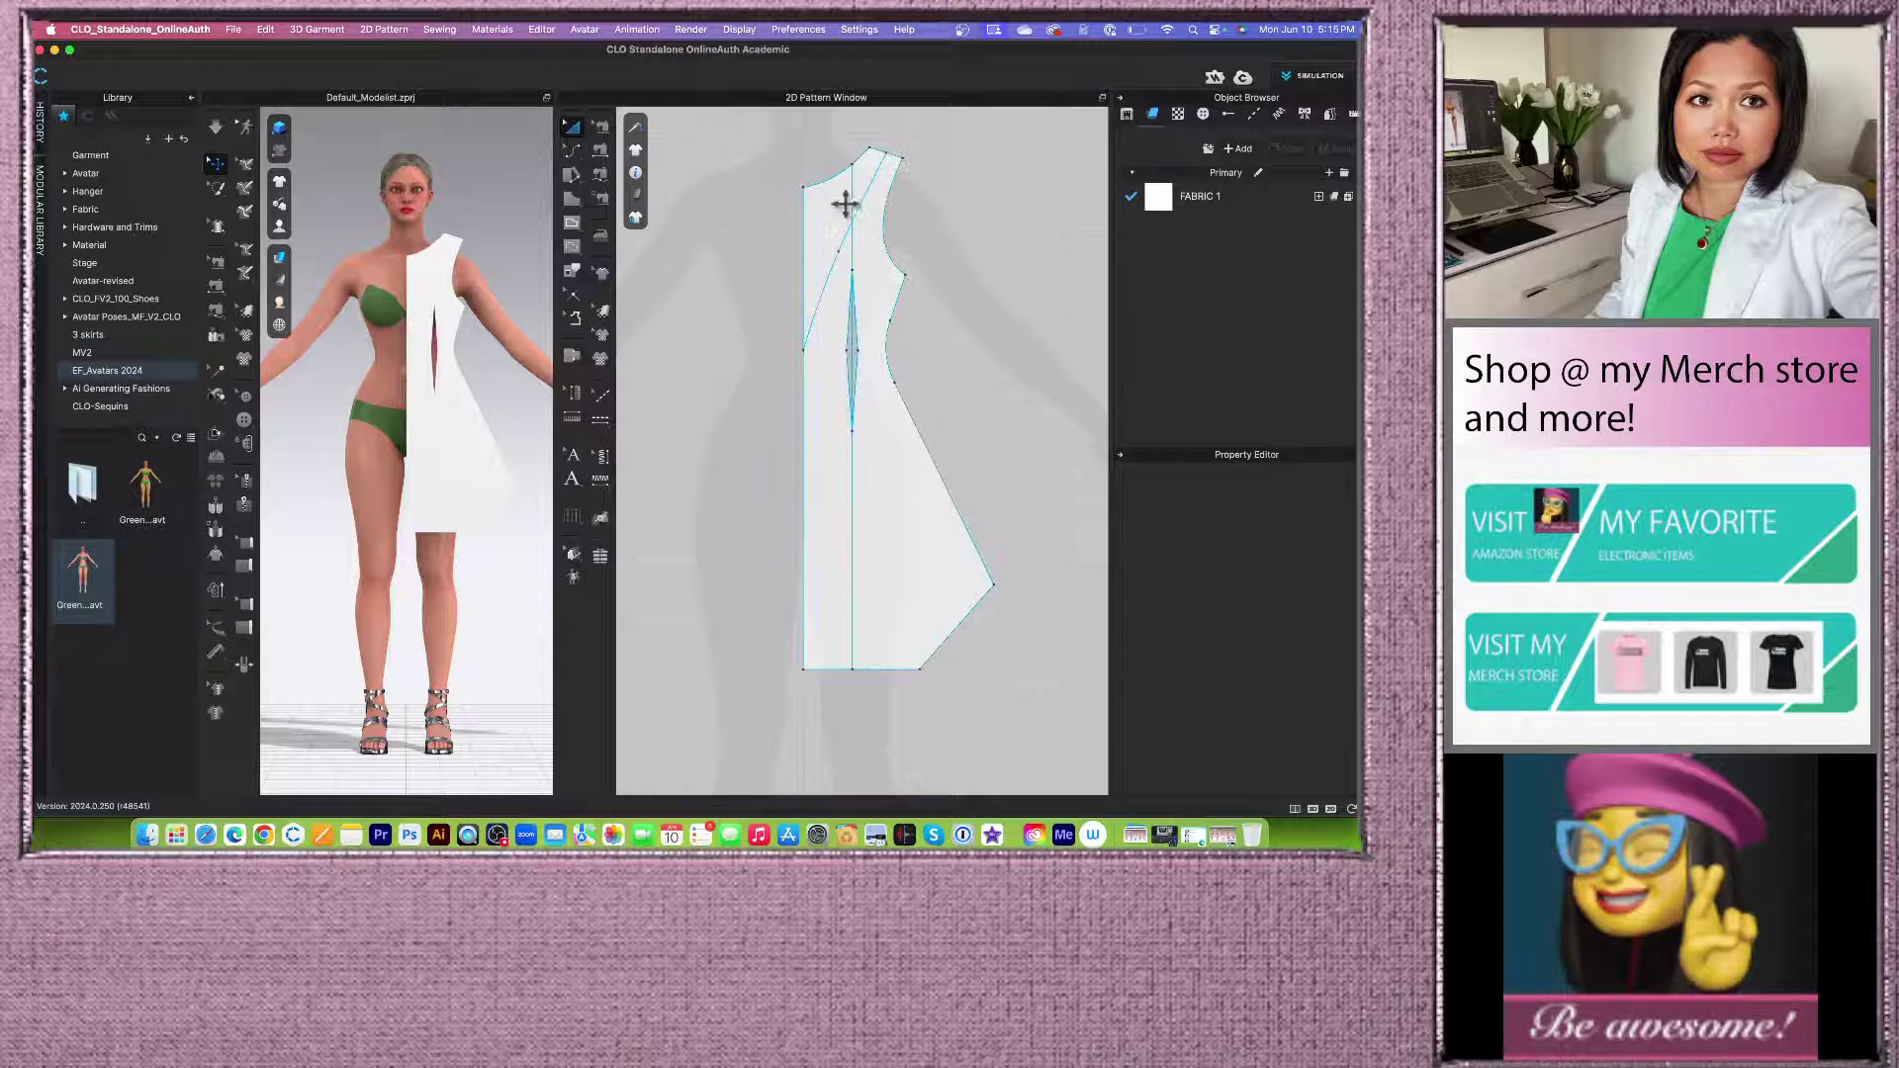
scroll(868, 191, down, 5)
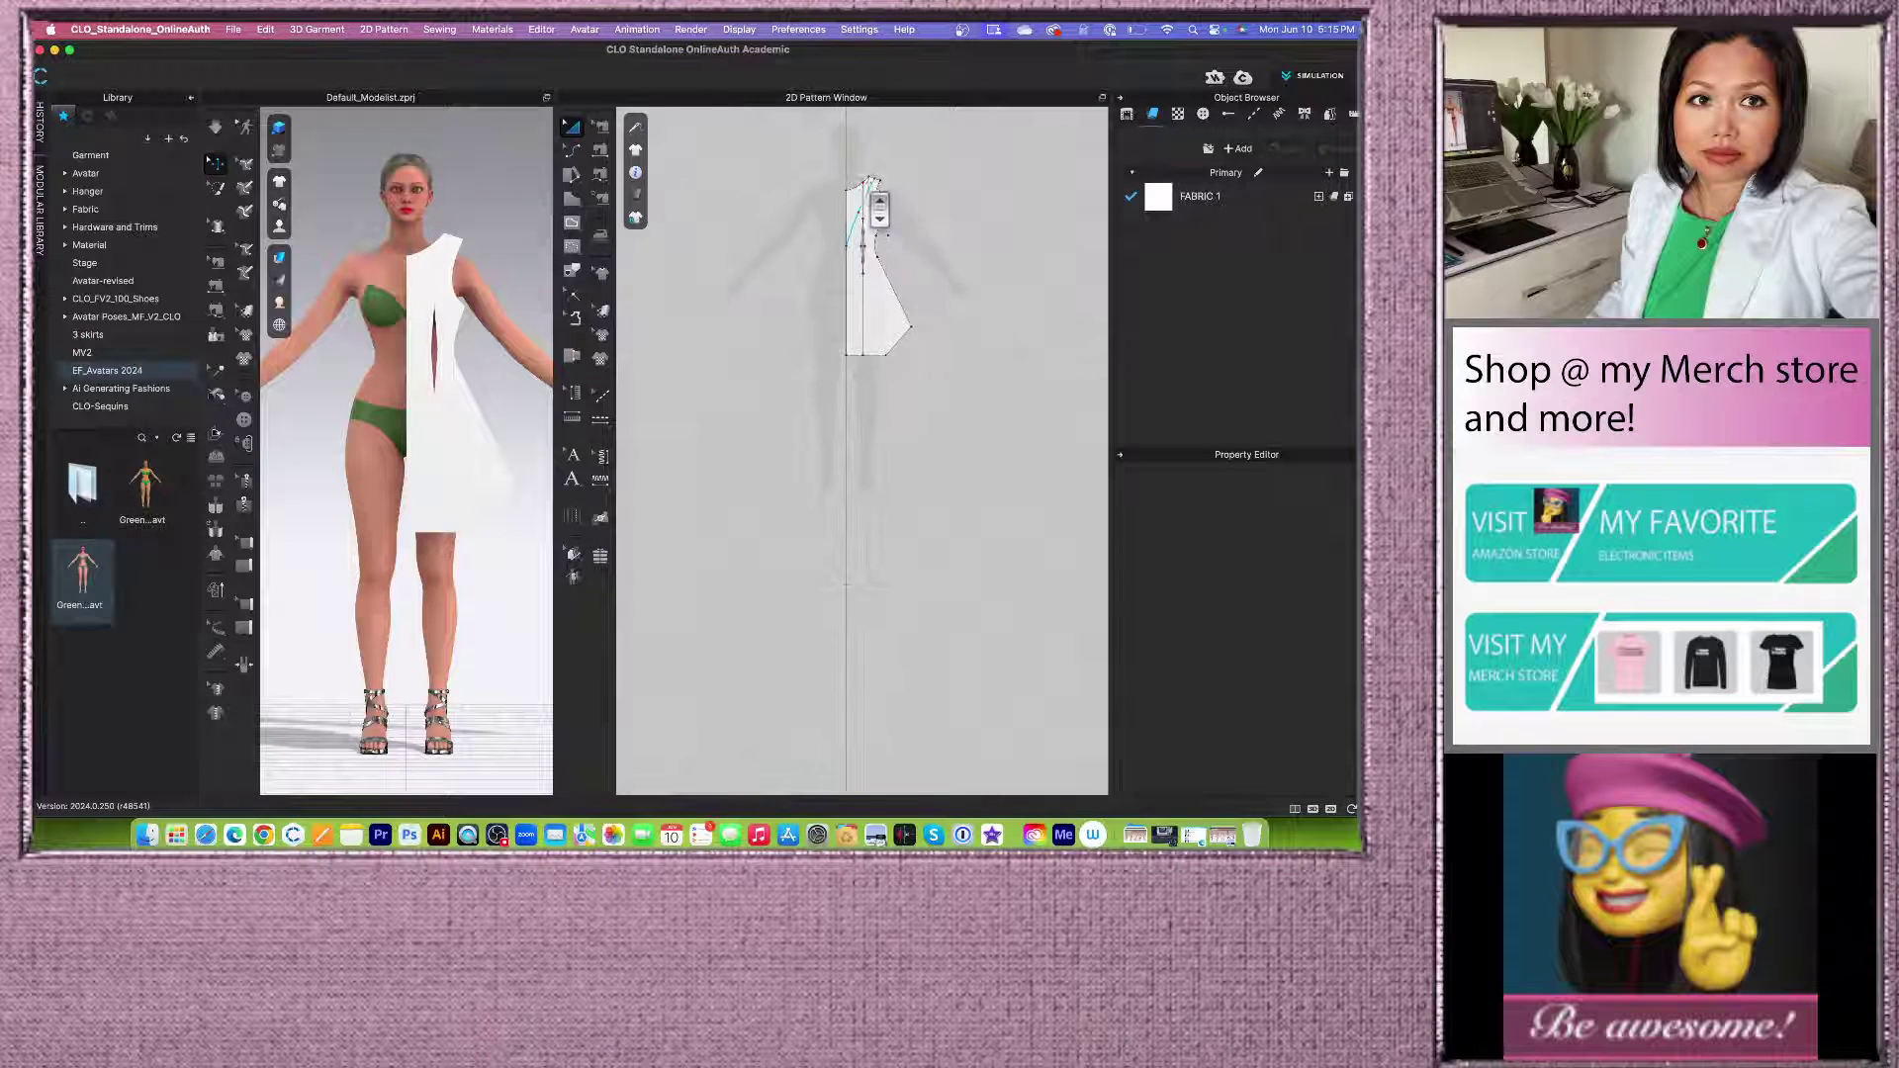
click(889, 316)
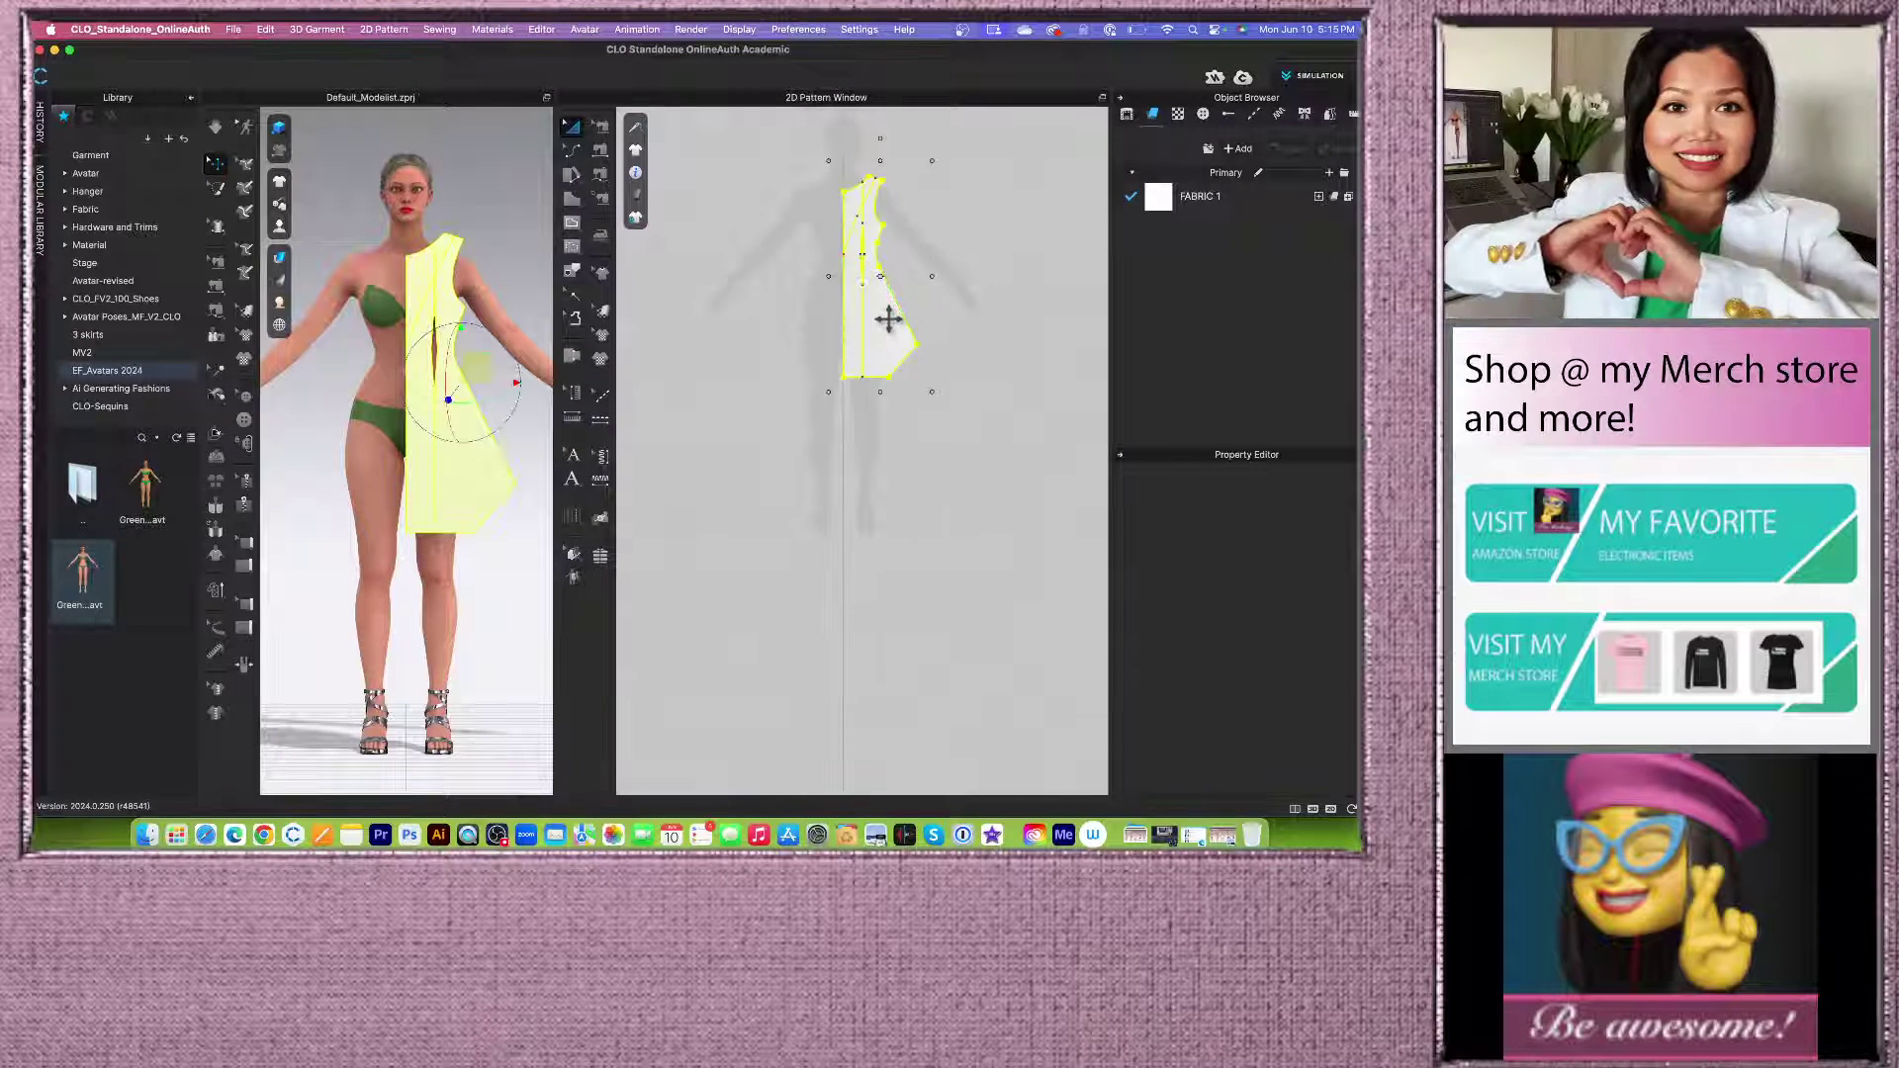
scroll(888, 317, down, 4)
scroll(870, 336, up, 2)
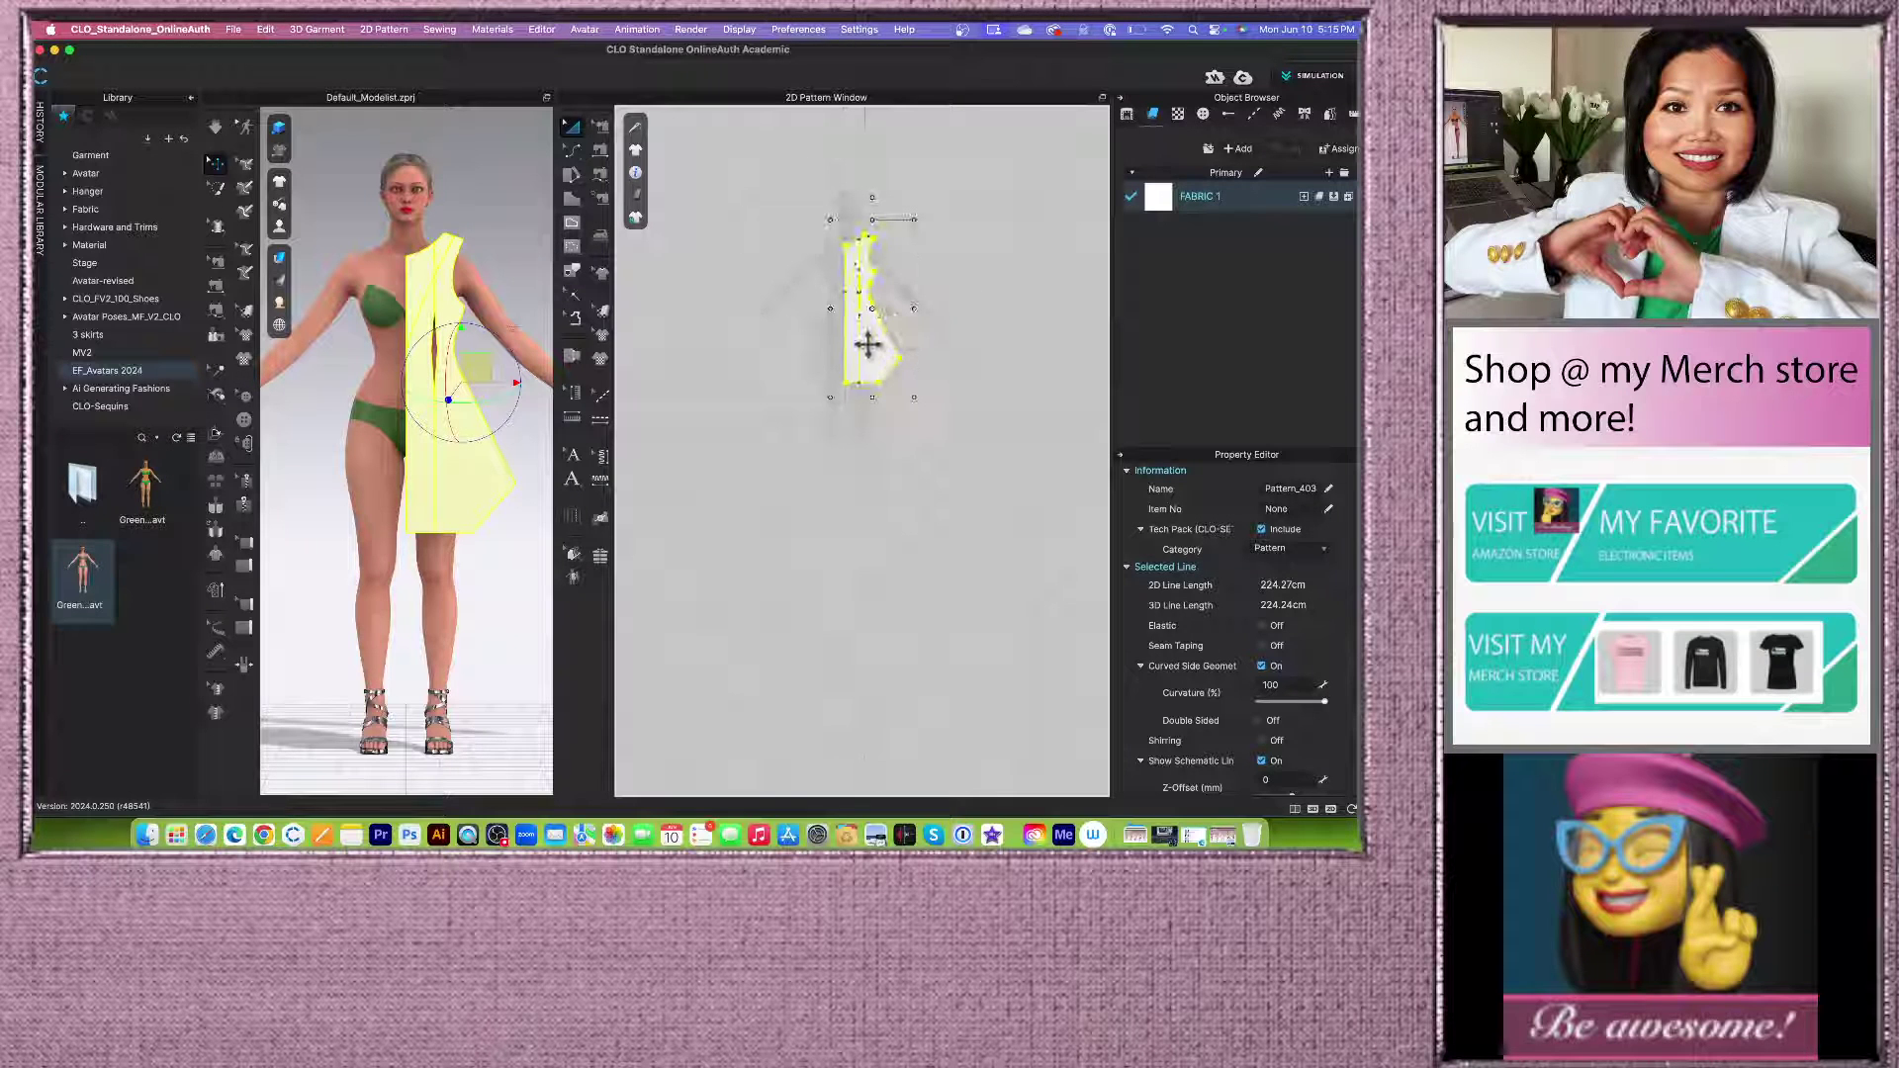
right_click(866, 339)
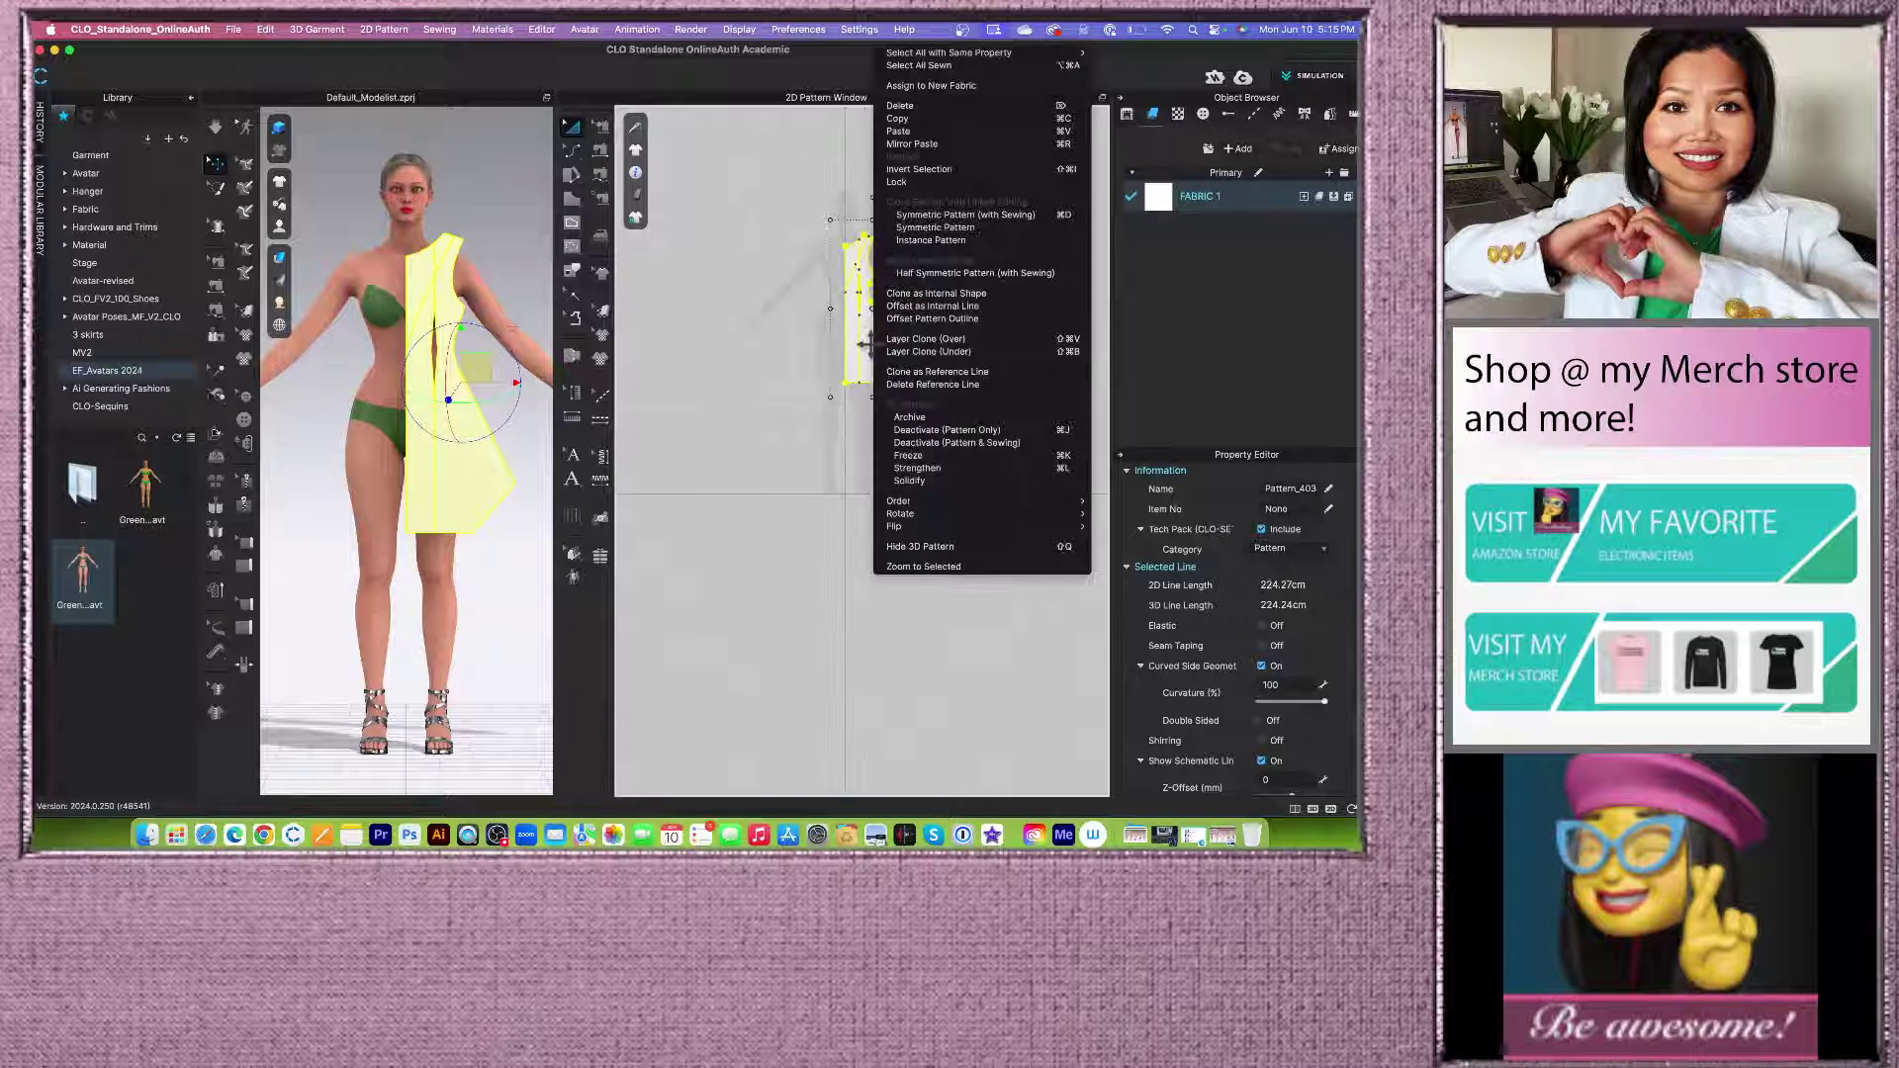
click(916, 216)
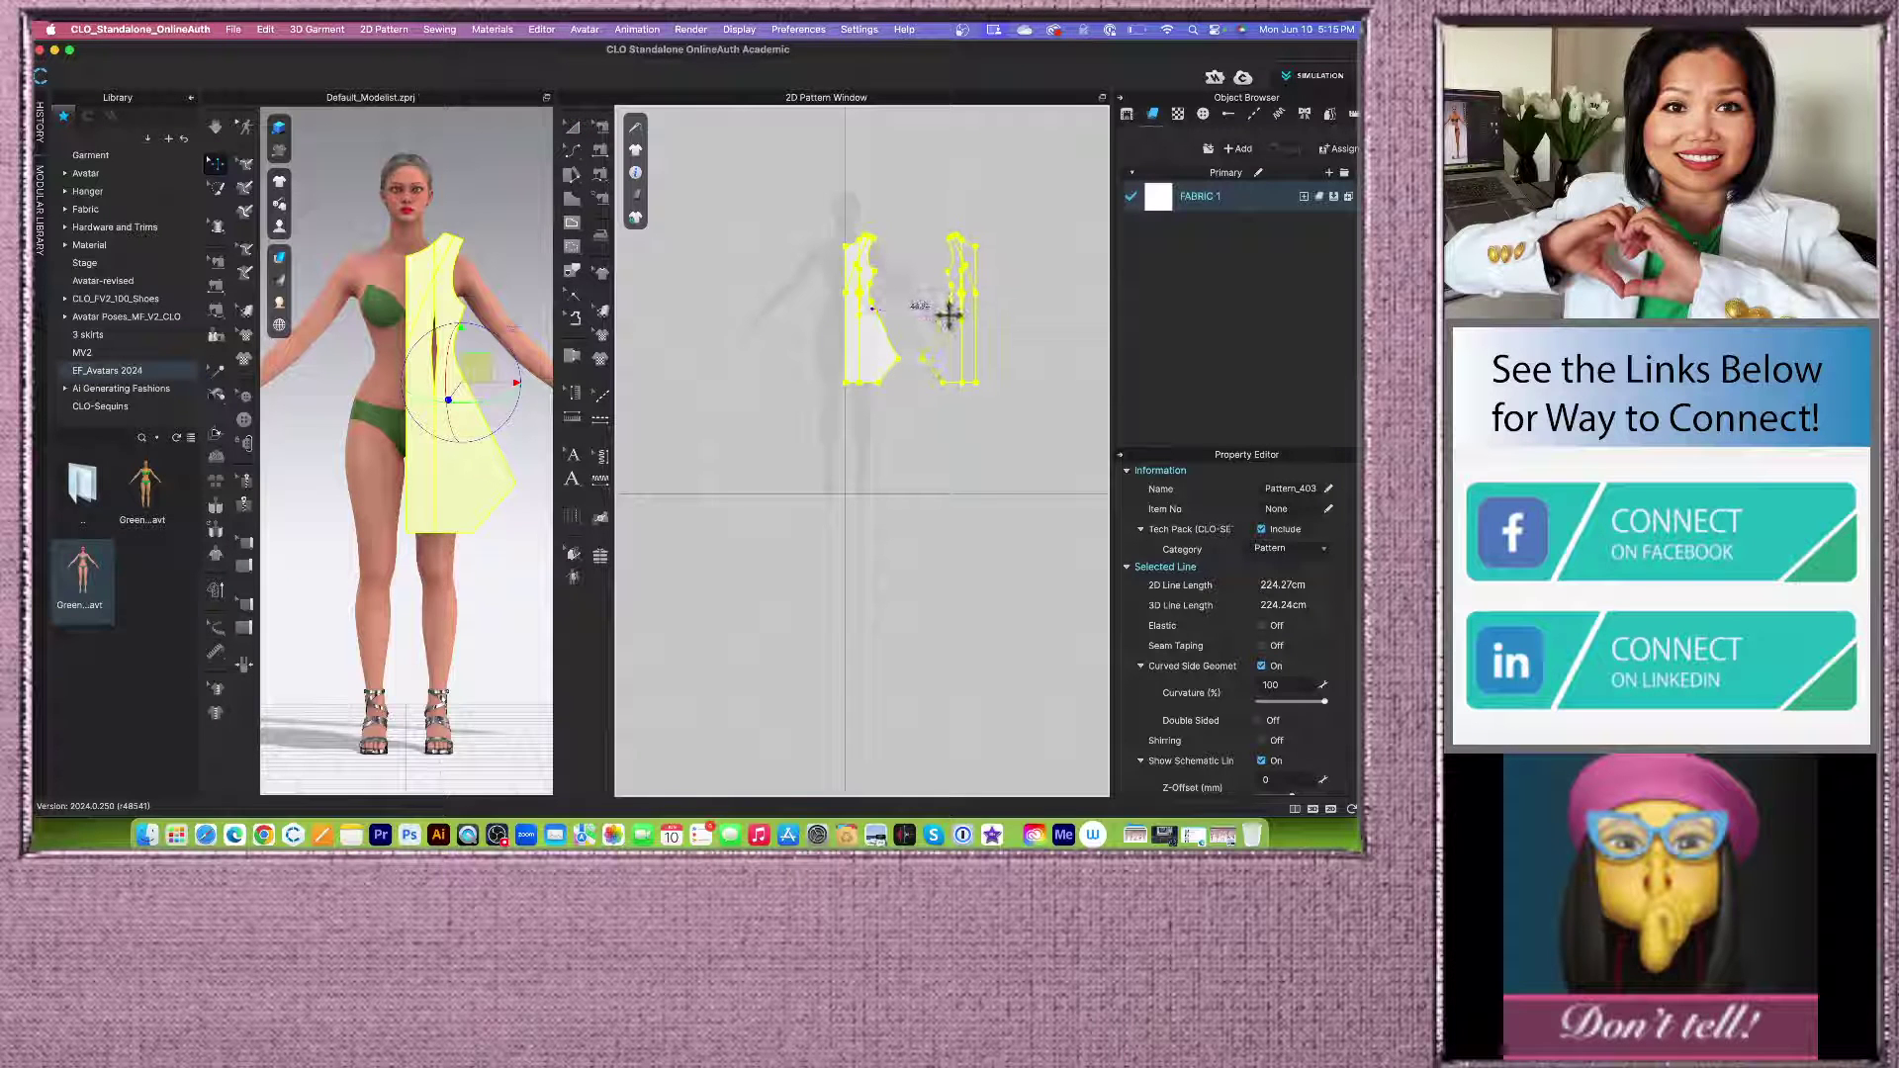
click(948, 315)
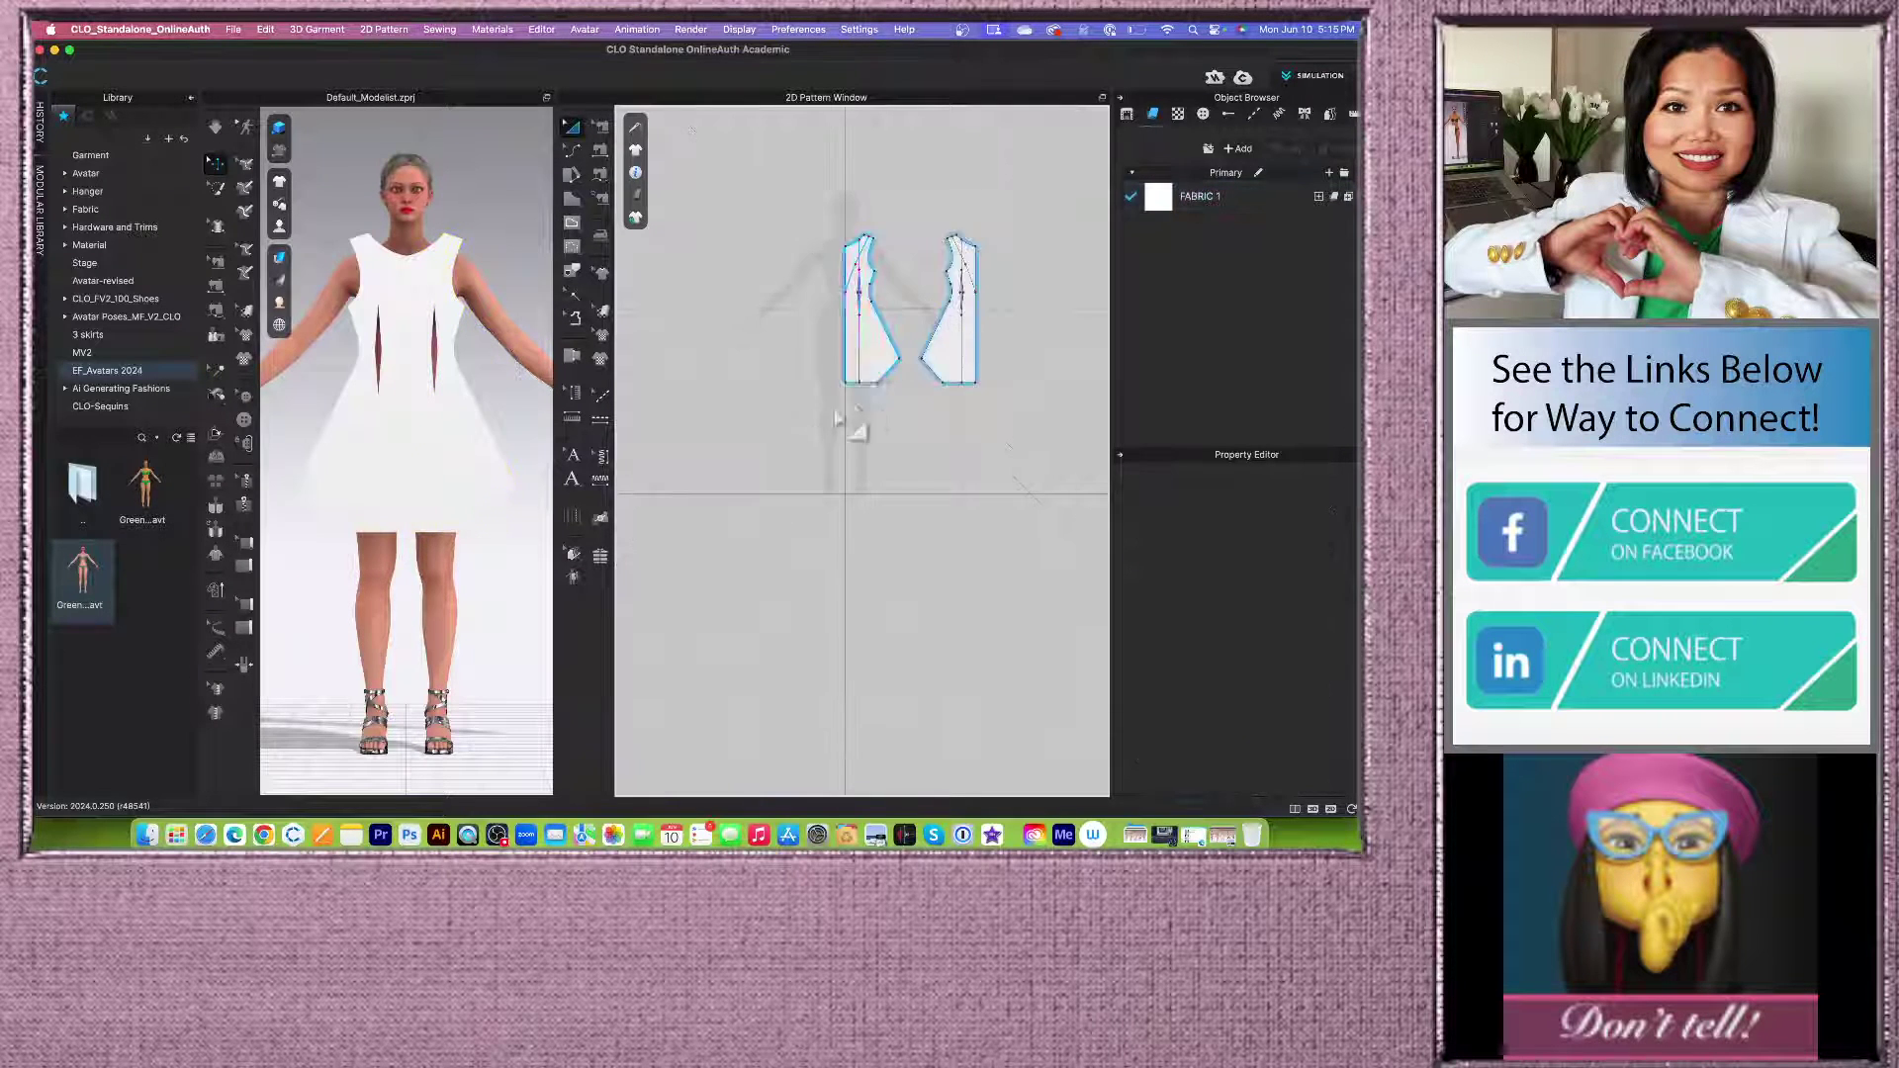
Step: Move both half-front pieces together away from the avatar silhouette to an empty area of the 2D pattern workspace
scroll(856, 406, down, 3)
drag(788, 275, 938, 451)
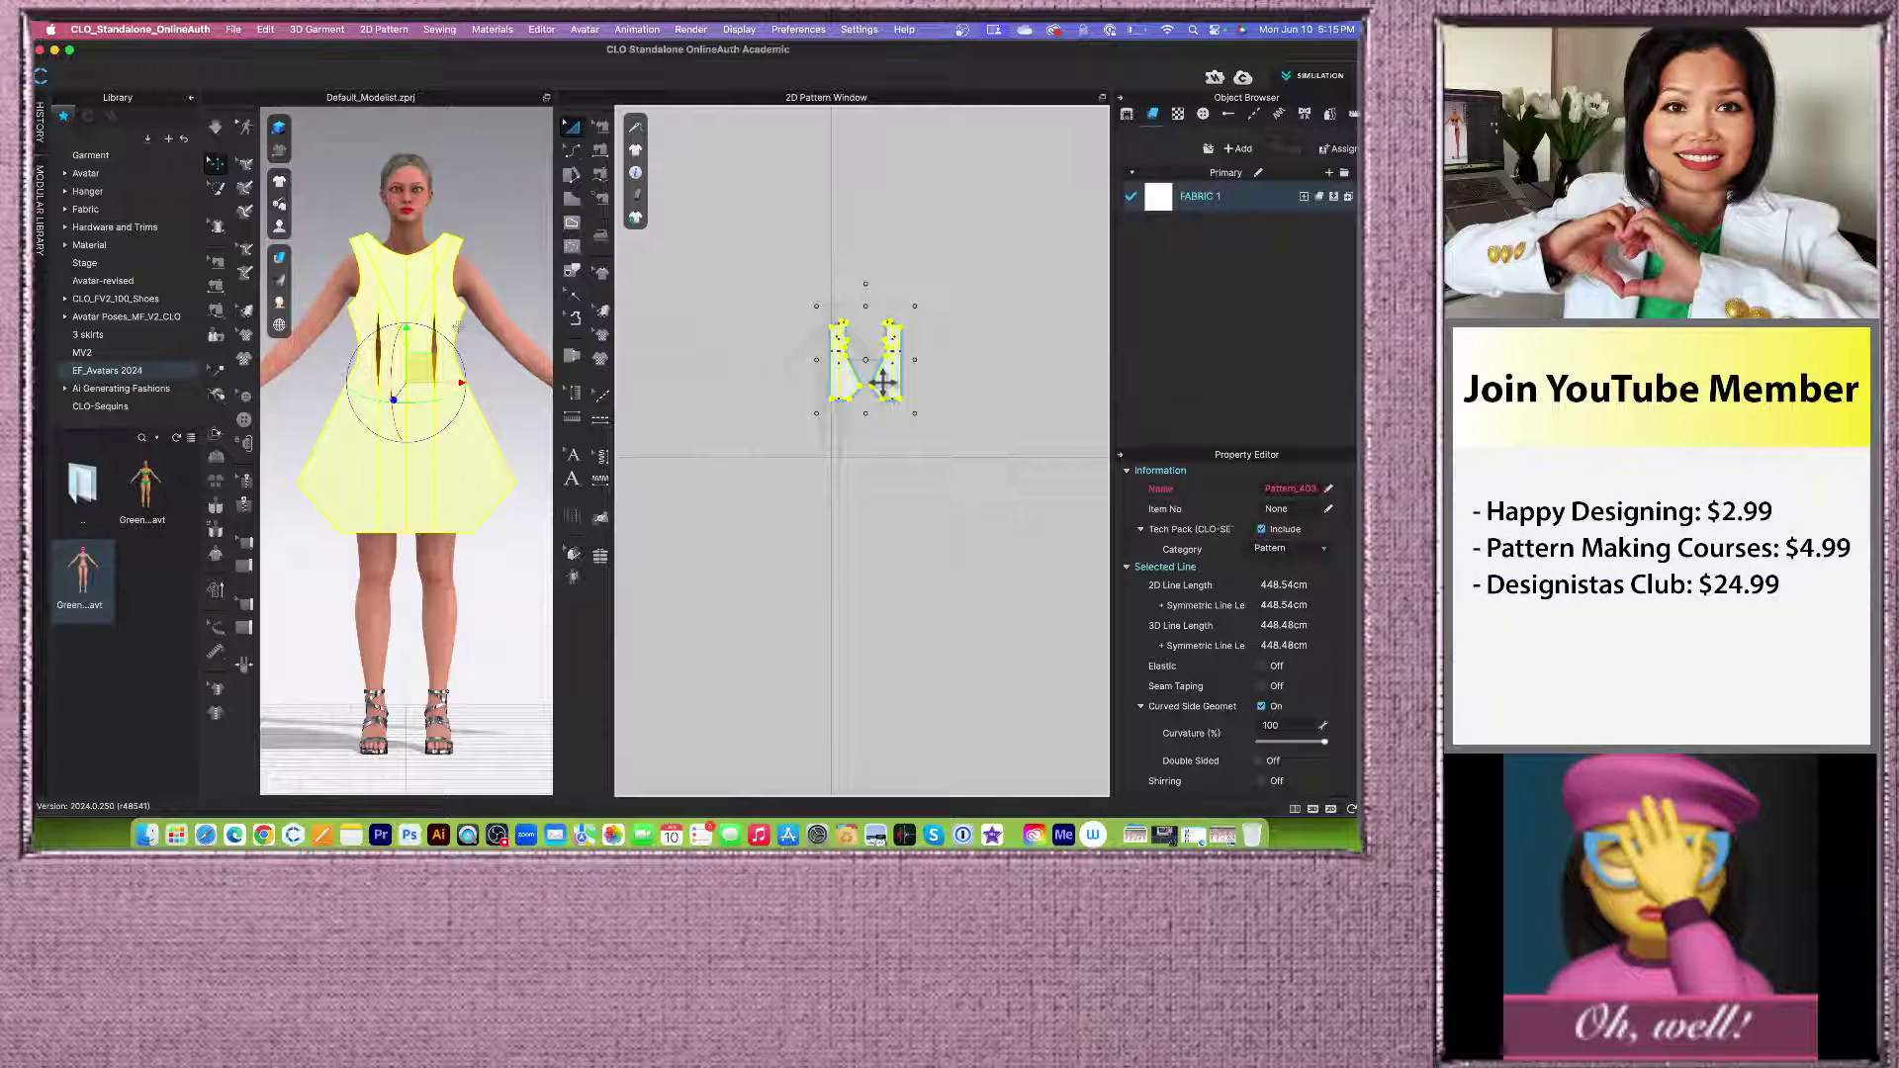
drag(882, 383, 958, 441)
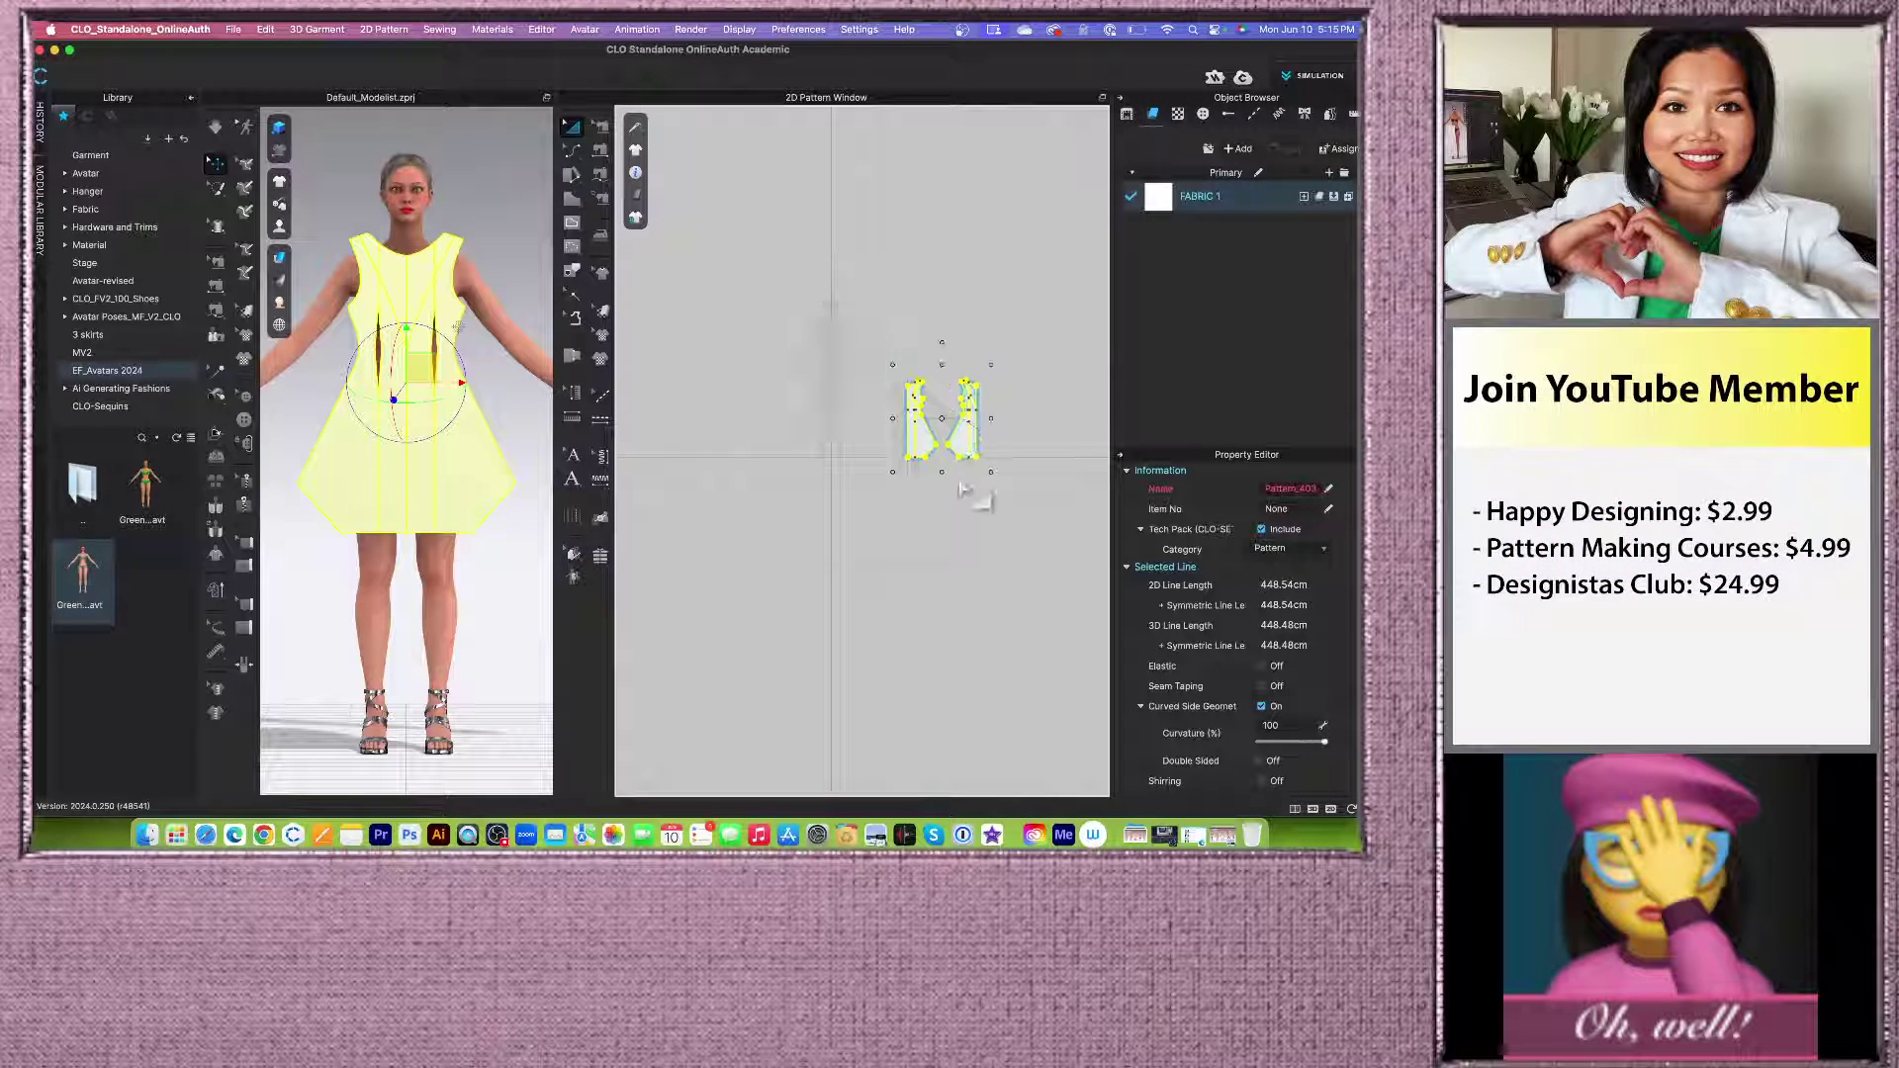
scroll(965, 495, up, 3)
click(945, 496)
scroll(880, 497, down, 2)
scroll(897, 410, up, 3)
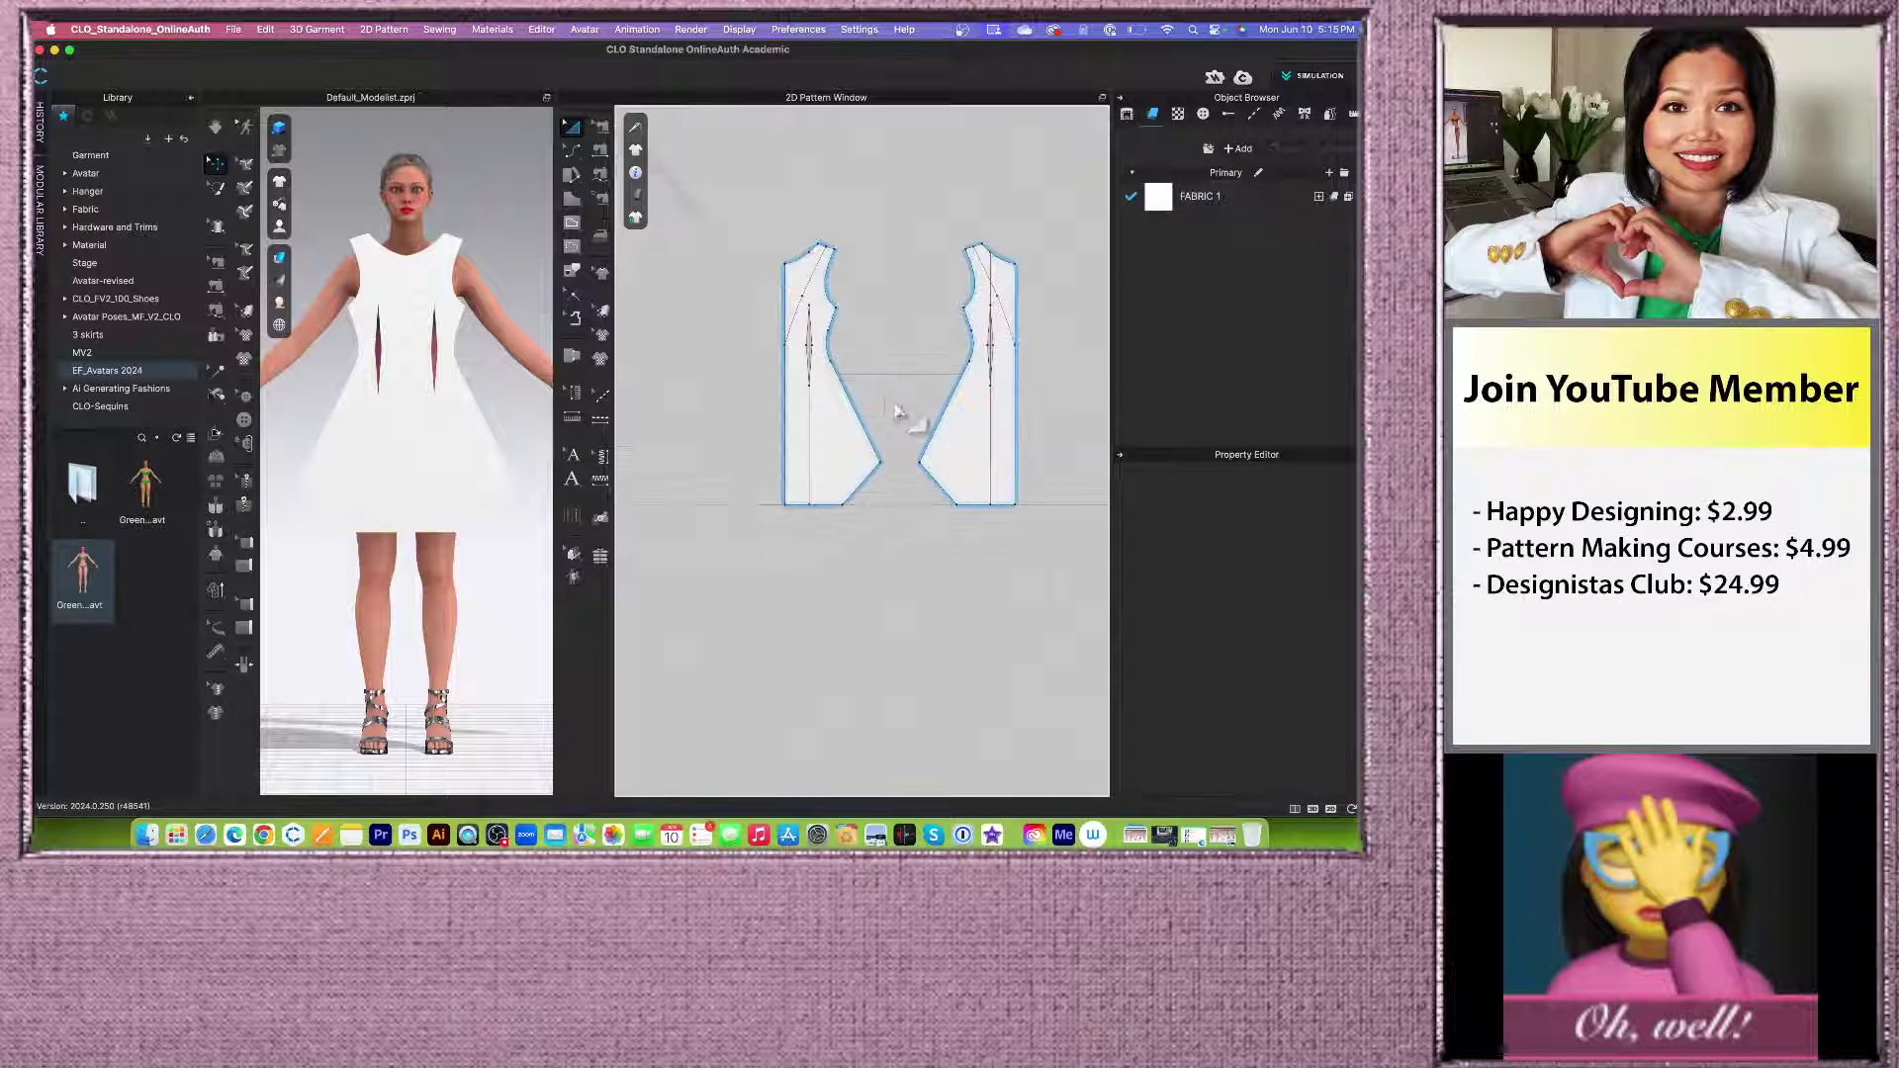
Step: Start Offset as Internal Line on the original half-front's shoulder line, with 2 offsets and individual distances
scroll(818, 241, up, 3)
scroll(814, 246, down, 1)
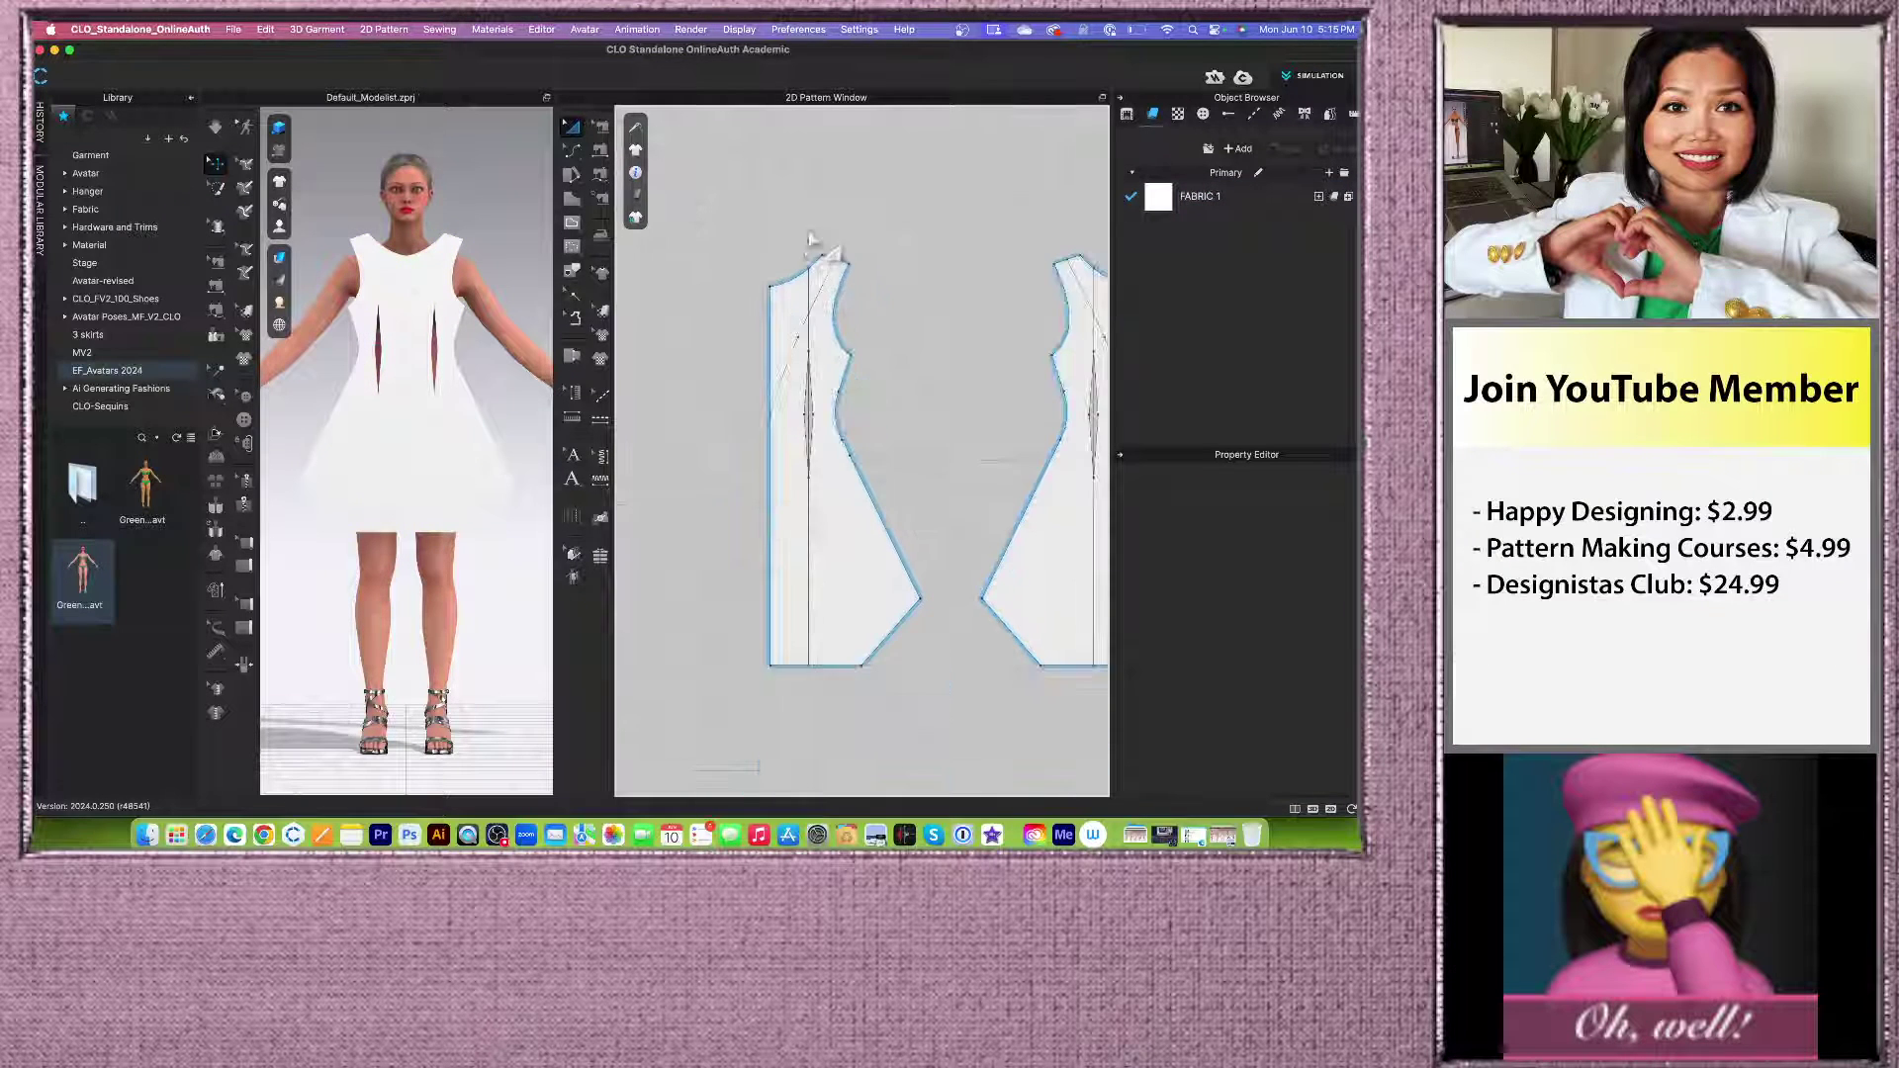
scroll(780, 260, down, 1)
scroll(780, 260, up, 3)
scroll(777, 259, down, 3)
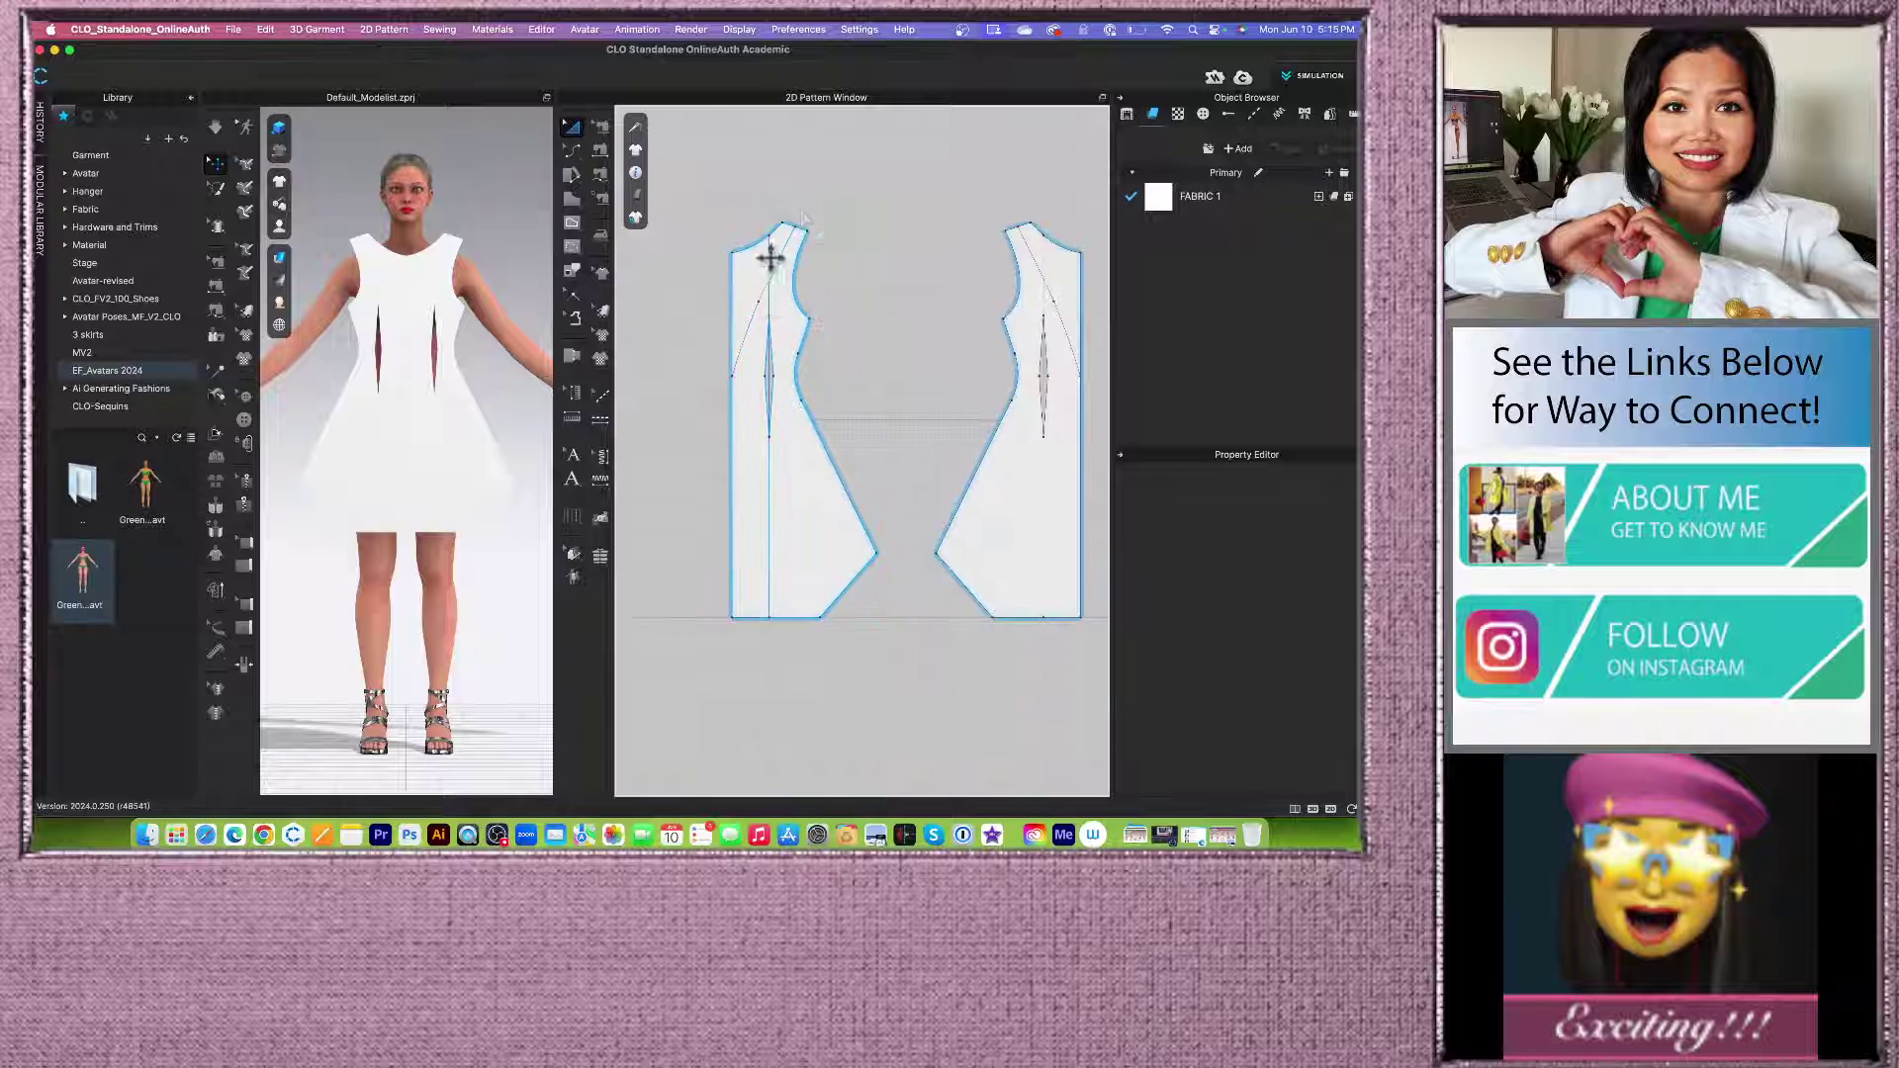
scroll(779, 252, up, 3)
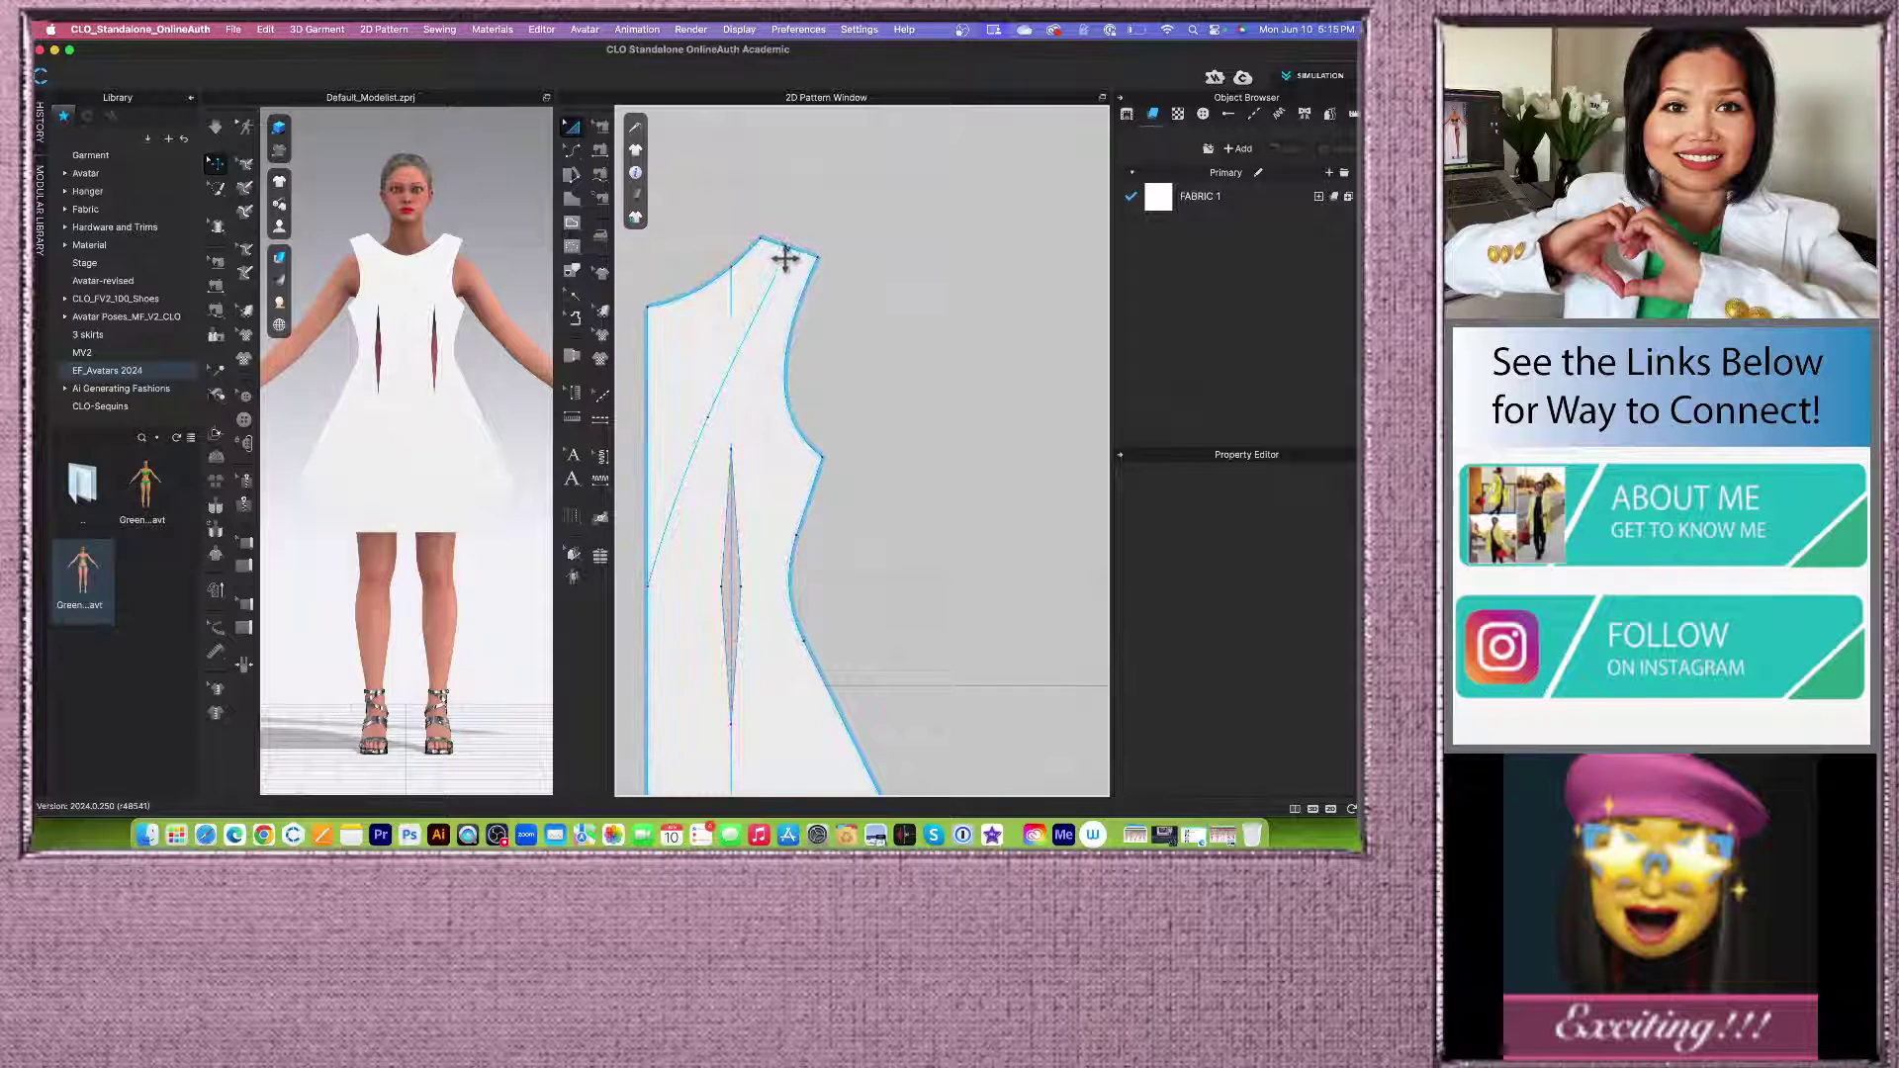
scroll(781, 255, down, 2)
click(576, 152)
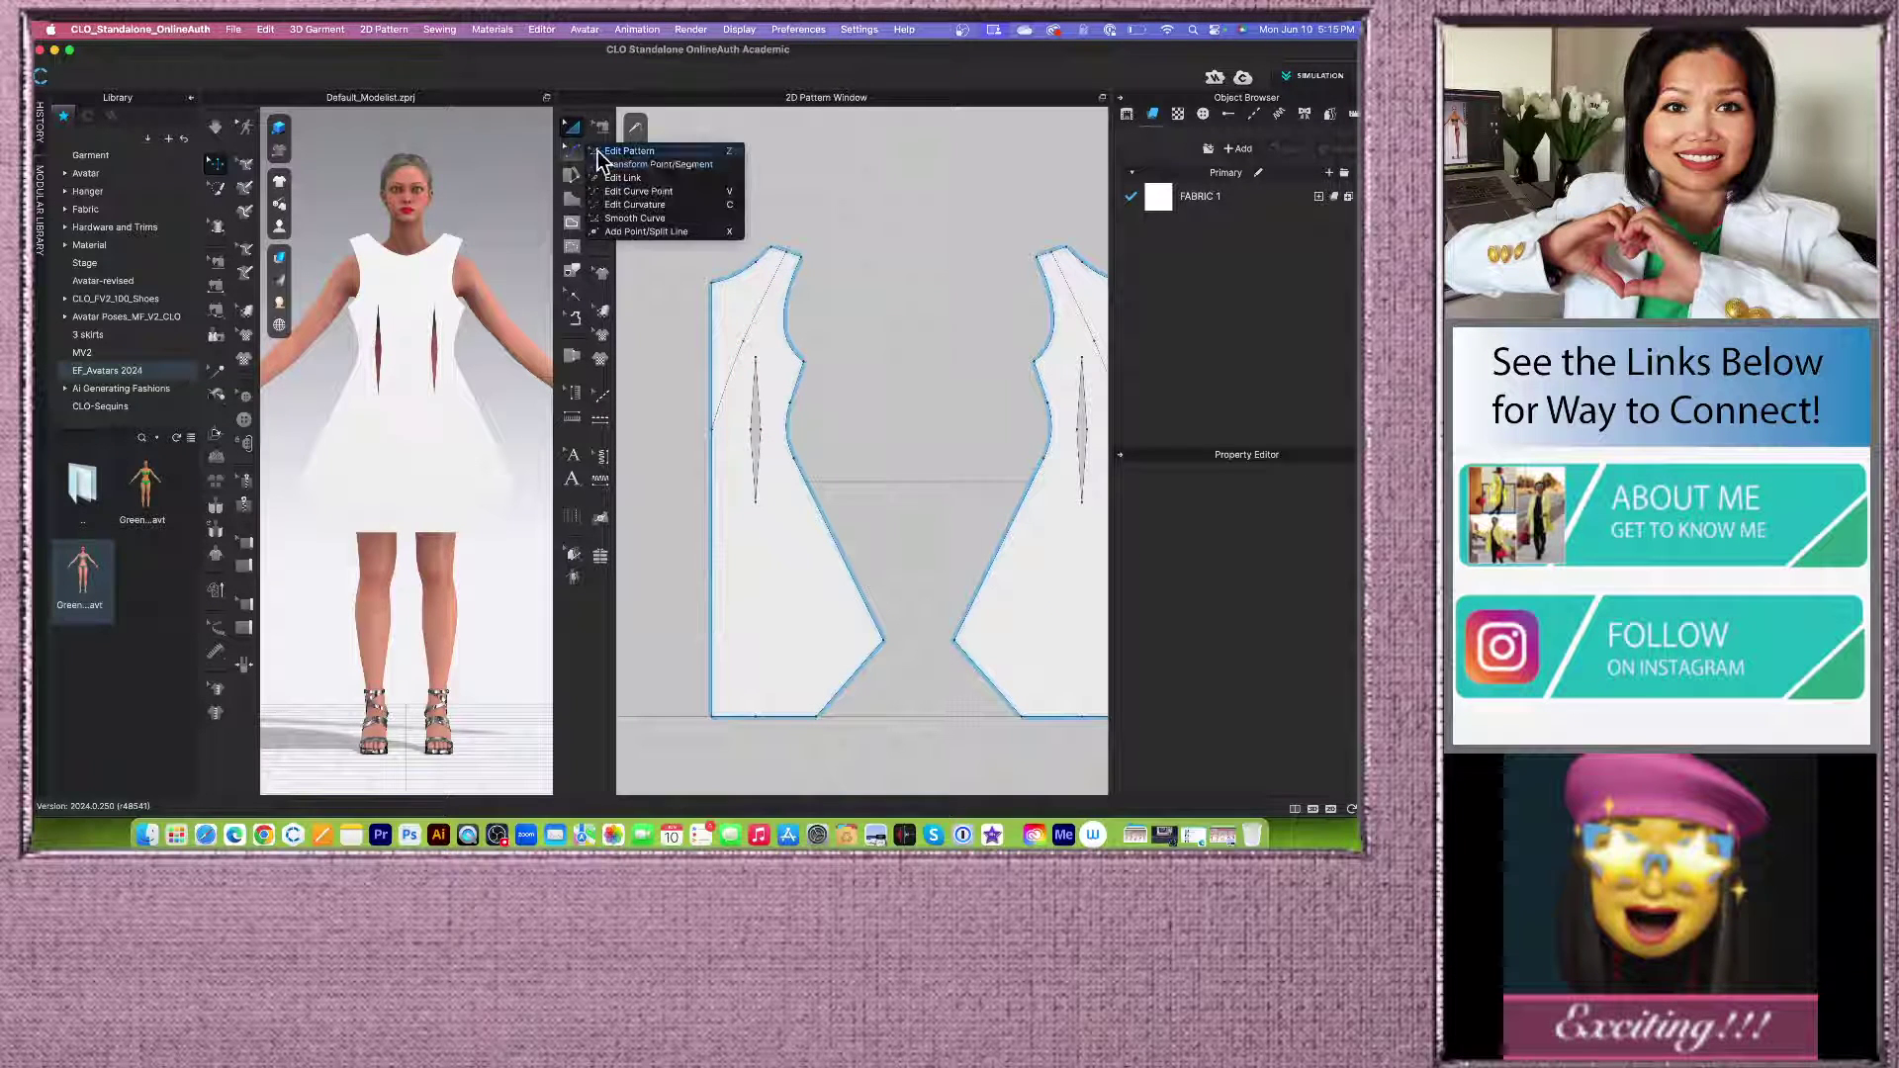
click(662, 151)
scroll(791, 262, up, 3)
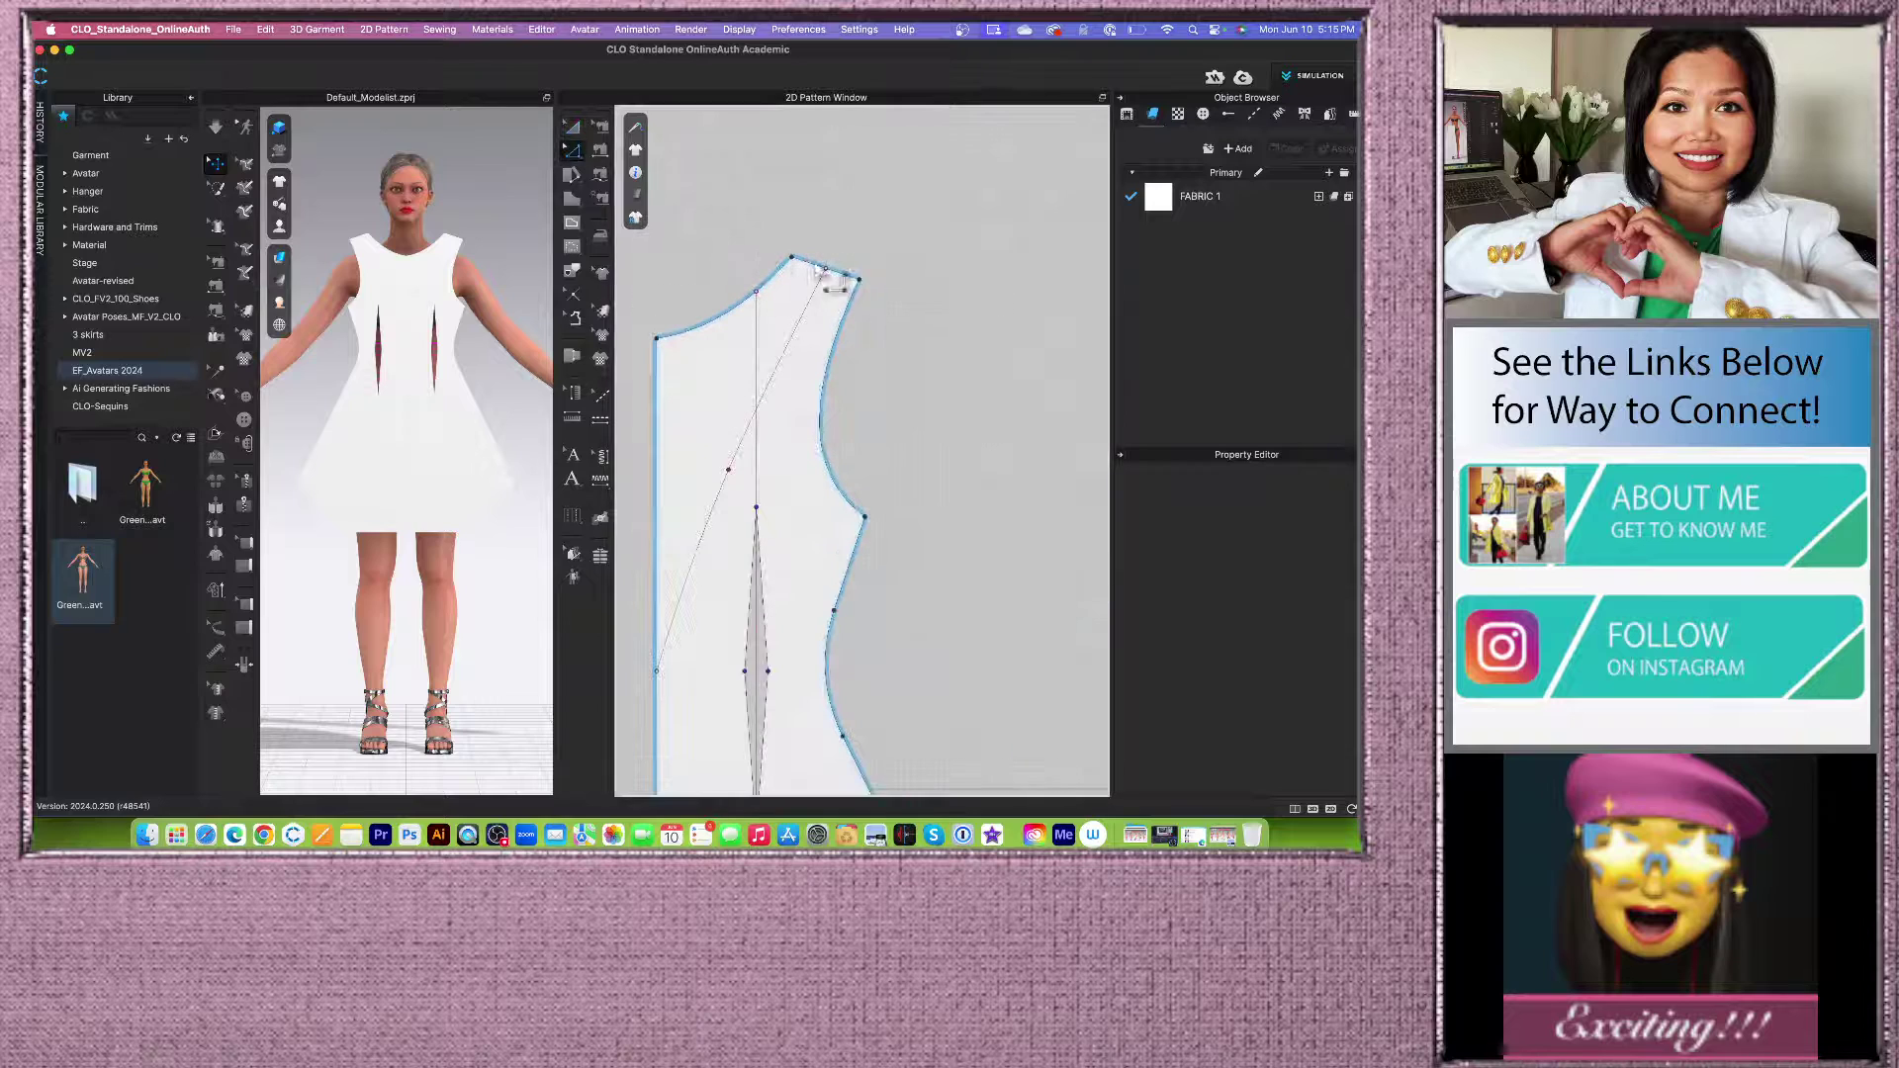
click(815, 273)
right_click(812, 266)
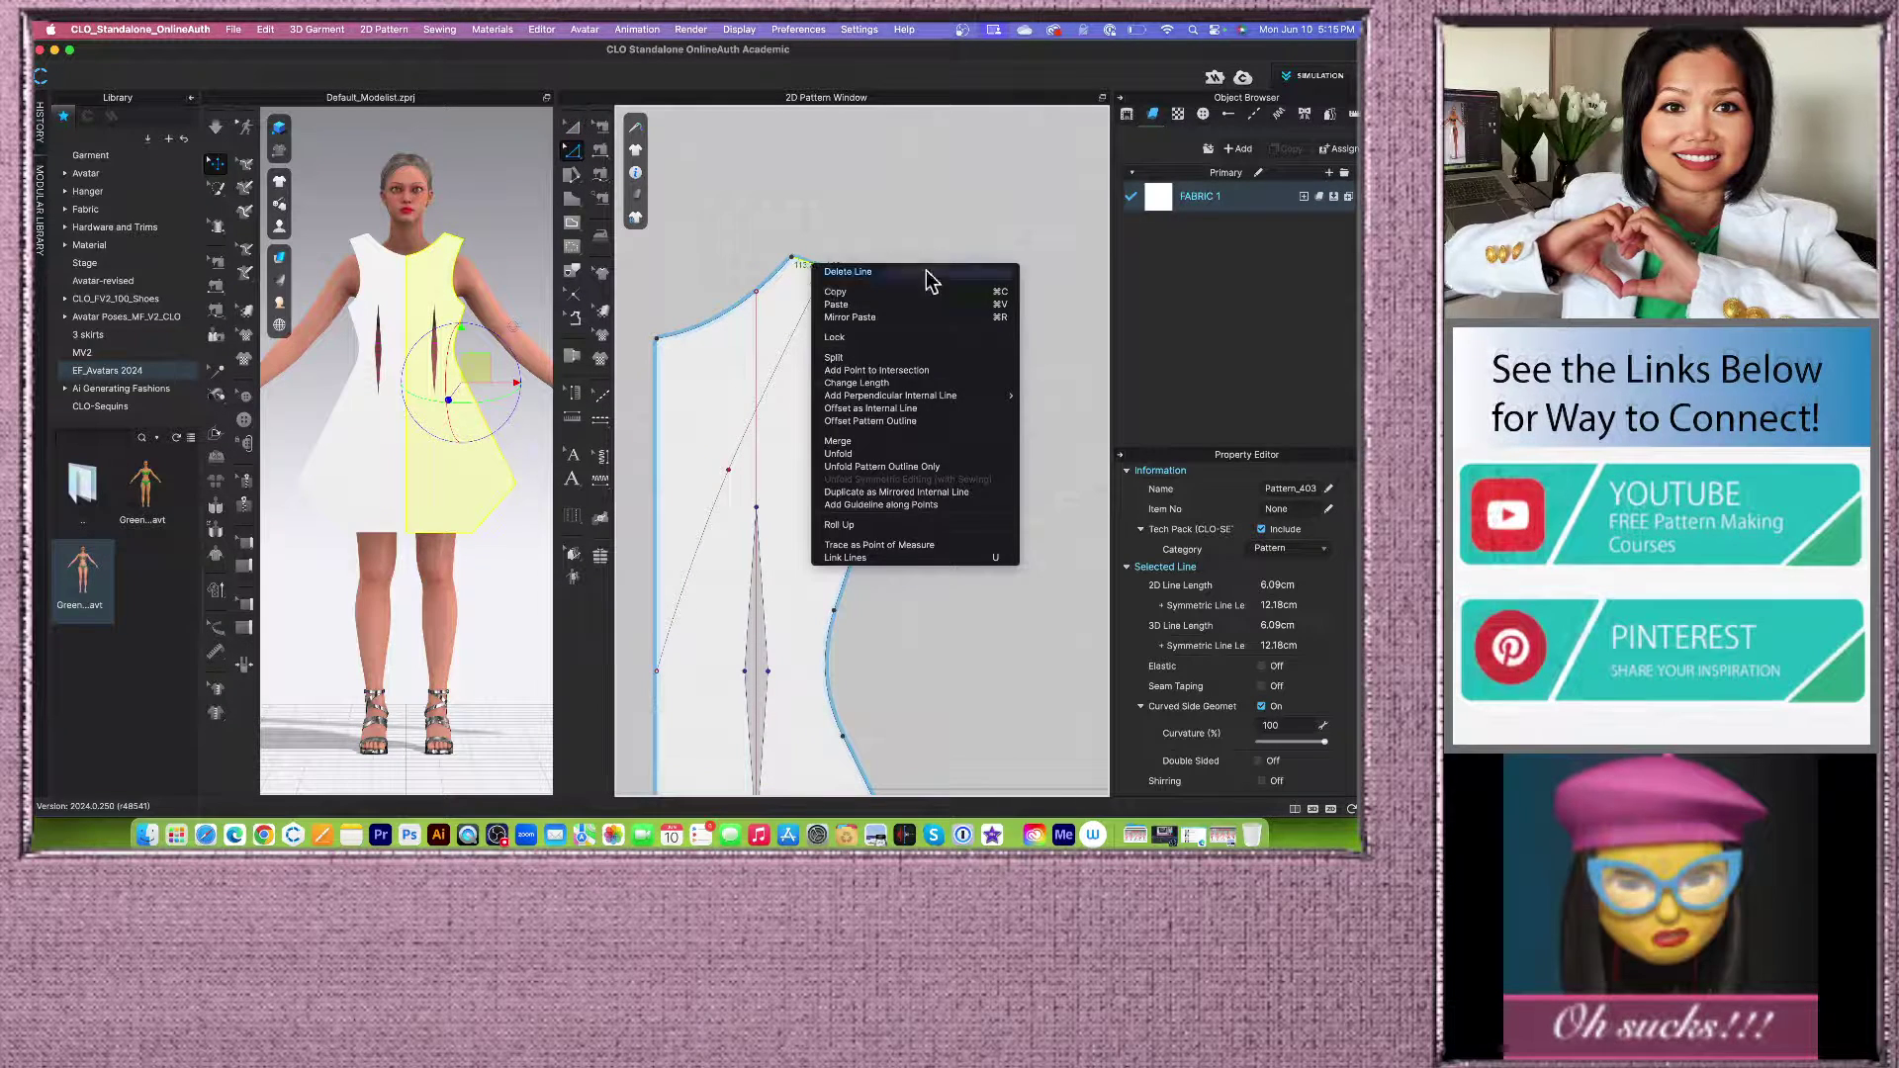
click(916, 410)
drag(739, 285, 631, 283)
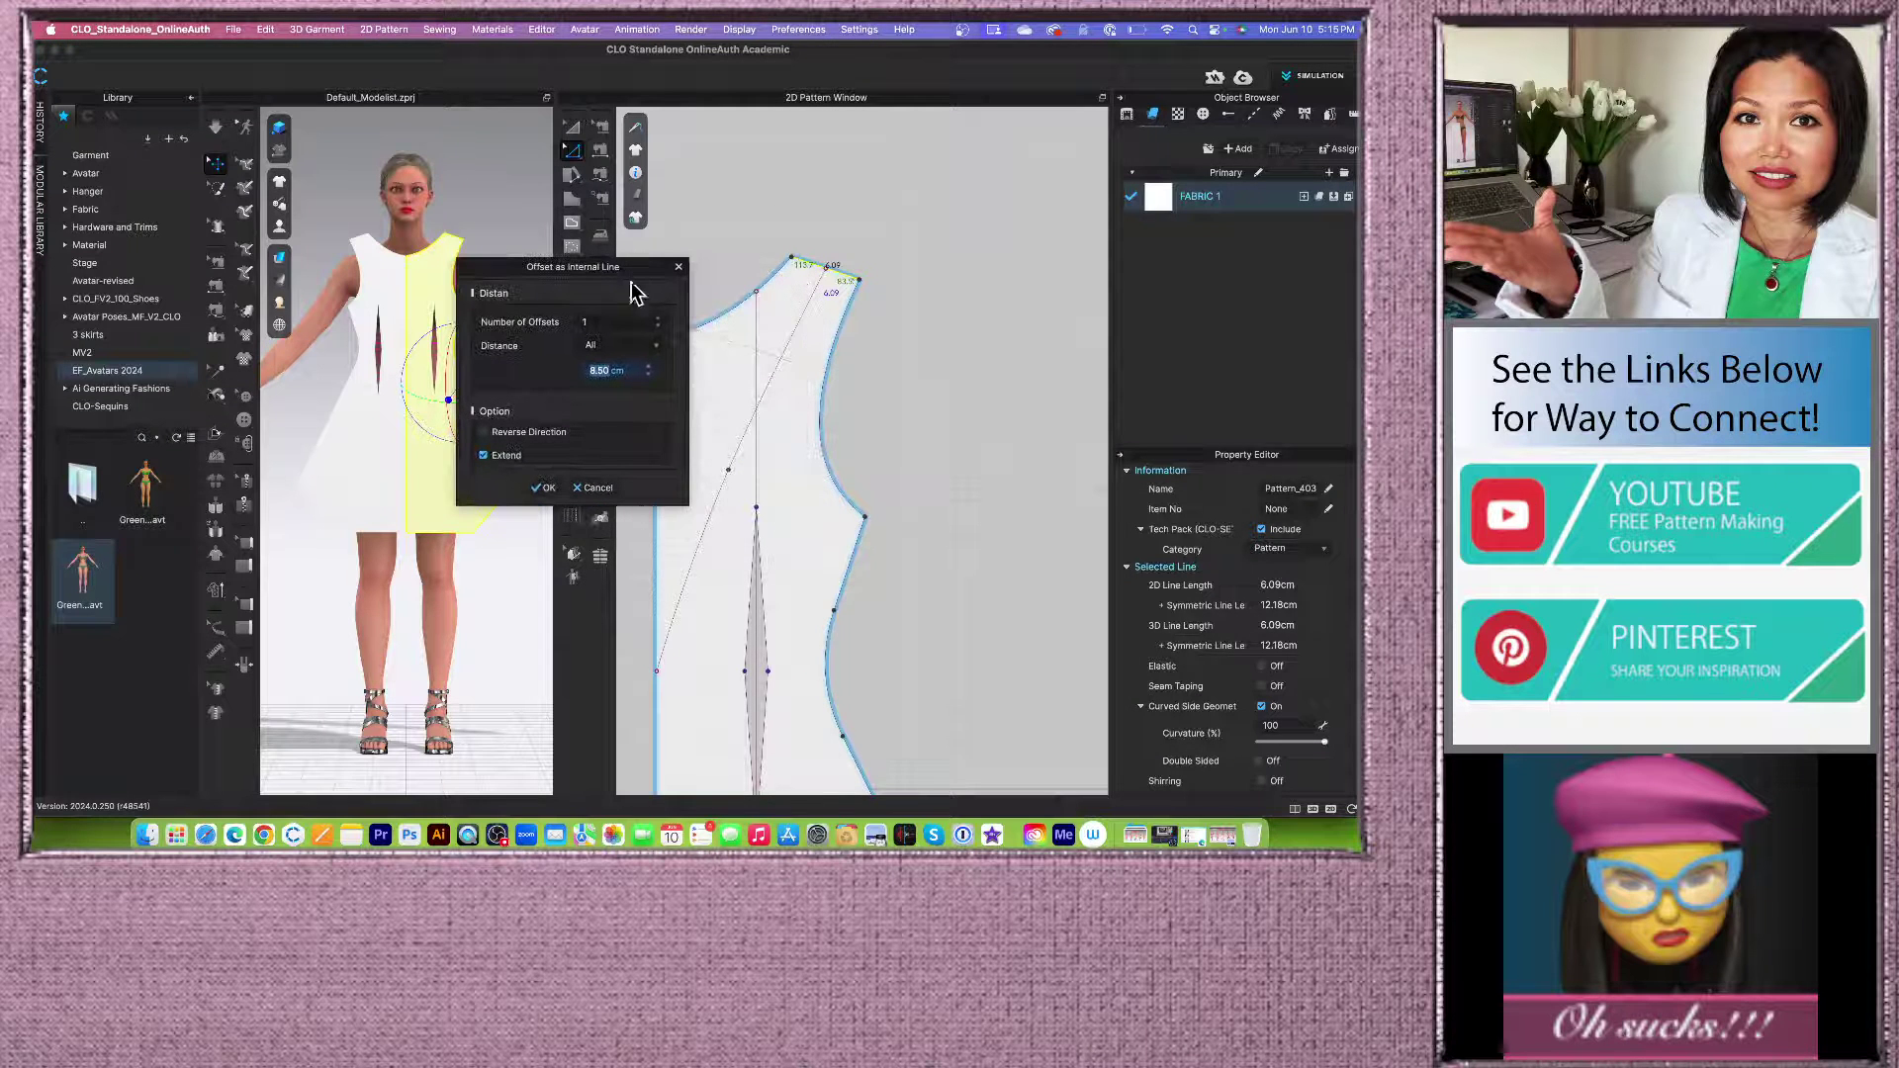
click(658, 319)
click(610, 346)
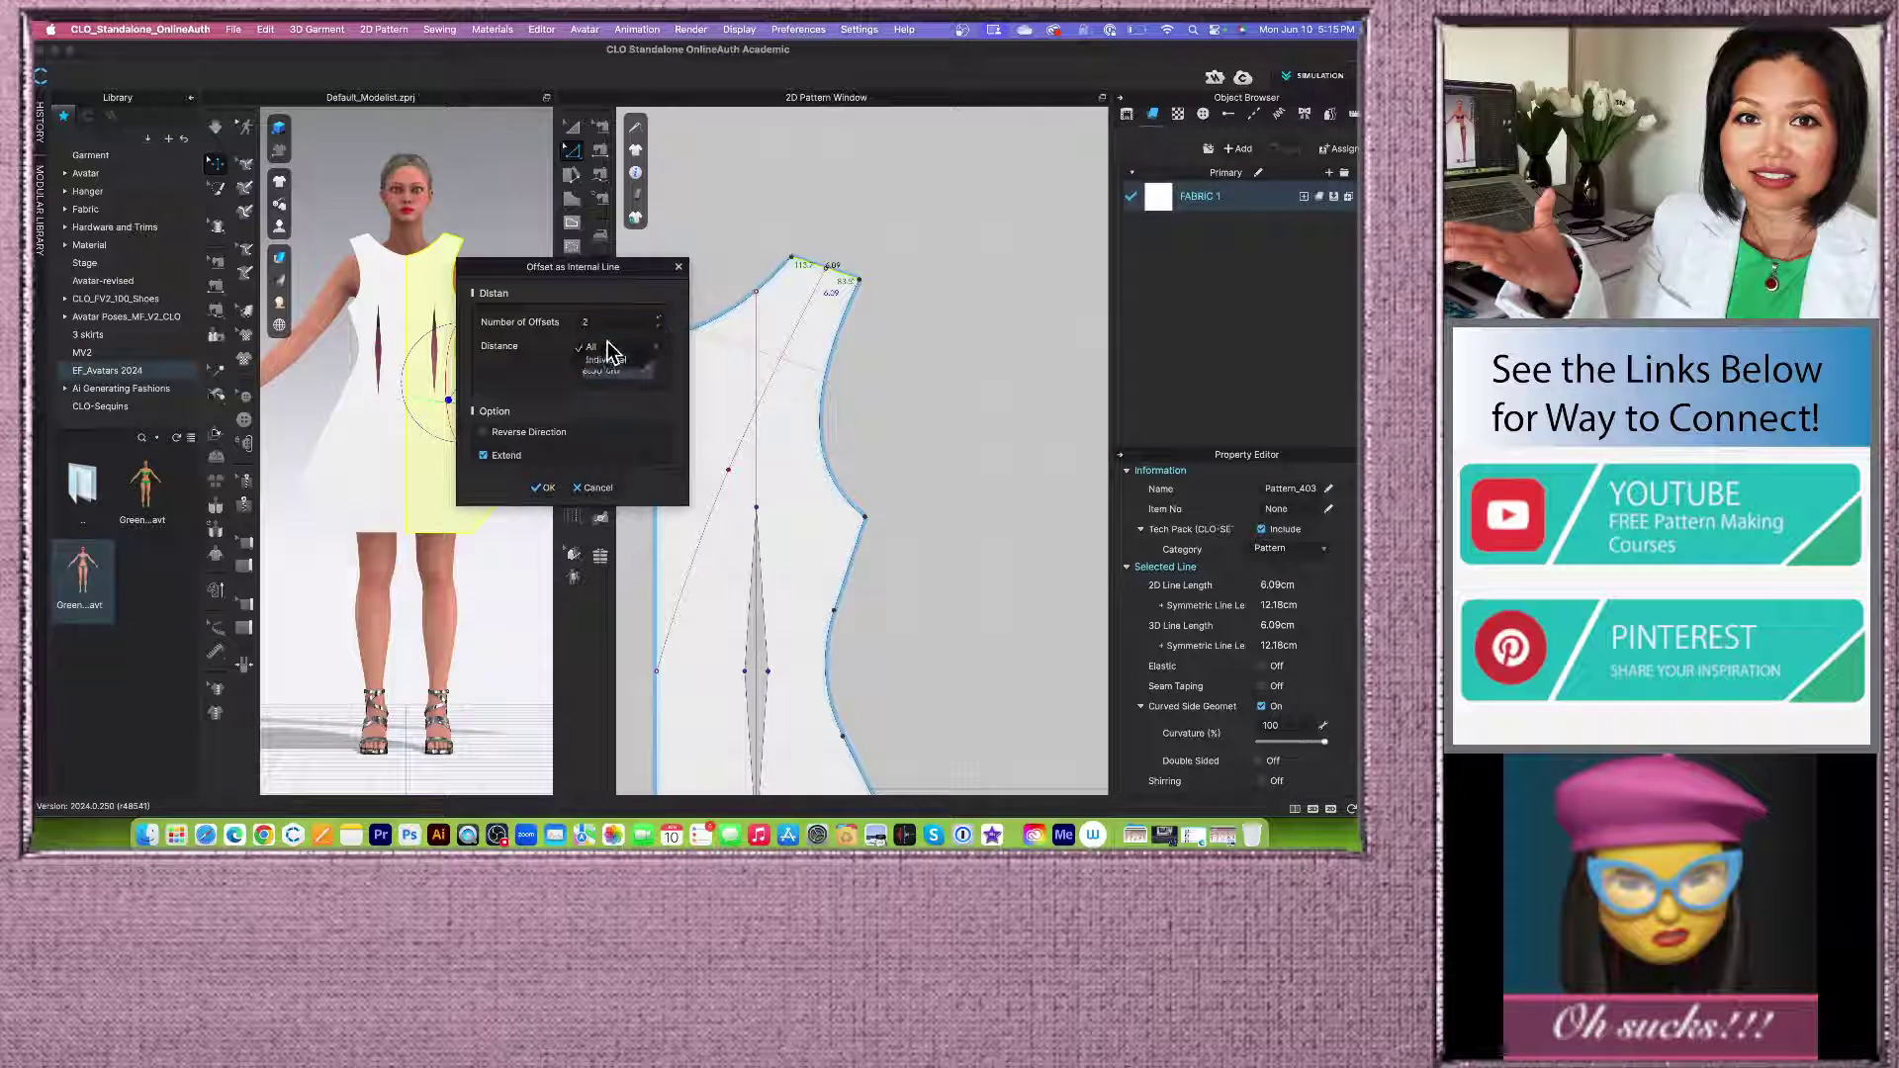
click(605, 360)
Step: Measure both shoulder offsets from the selected line, set them to 1 cm and 1.25 cm, and create the internal lines
click(638, 371)
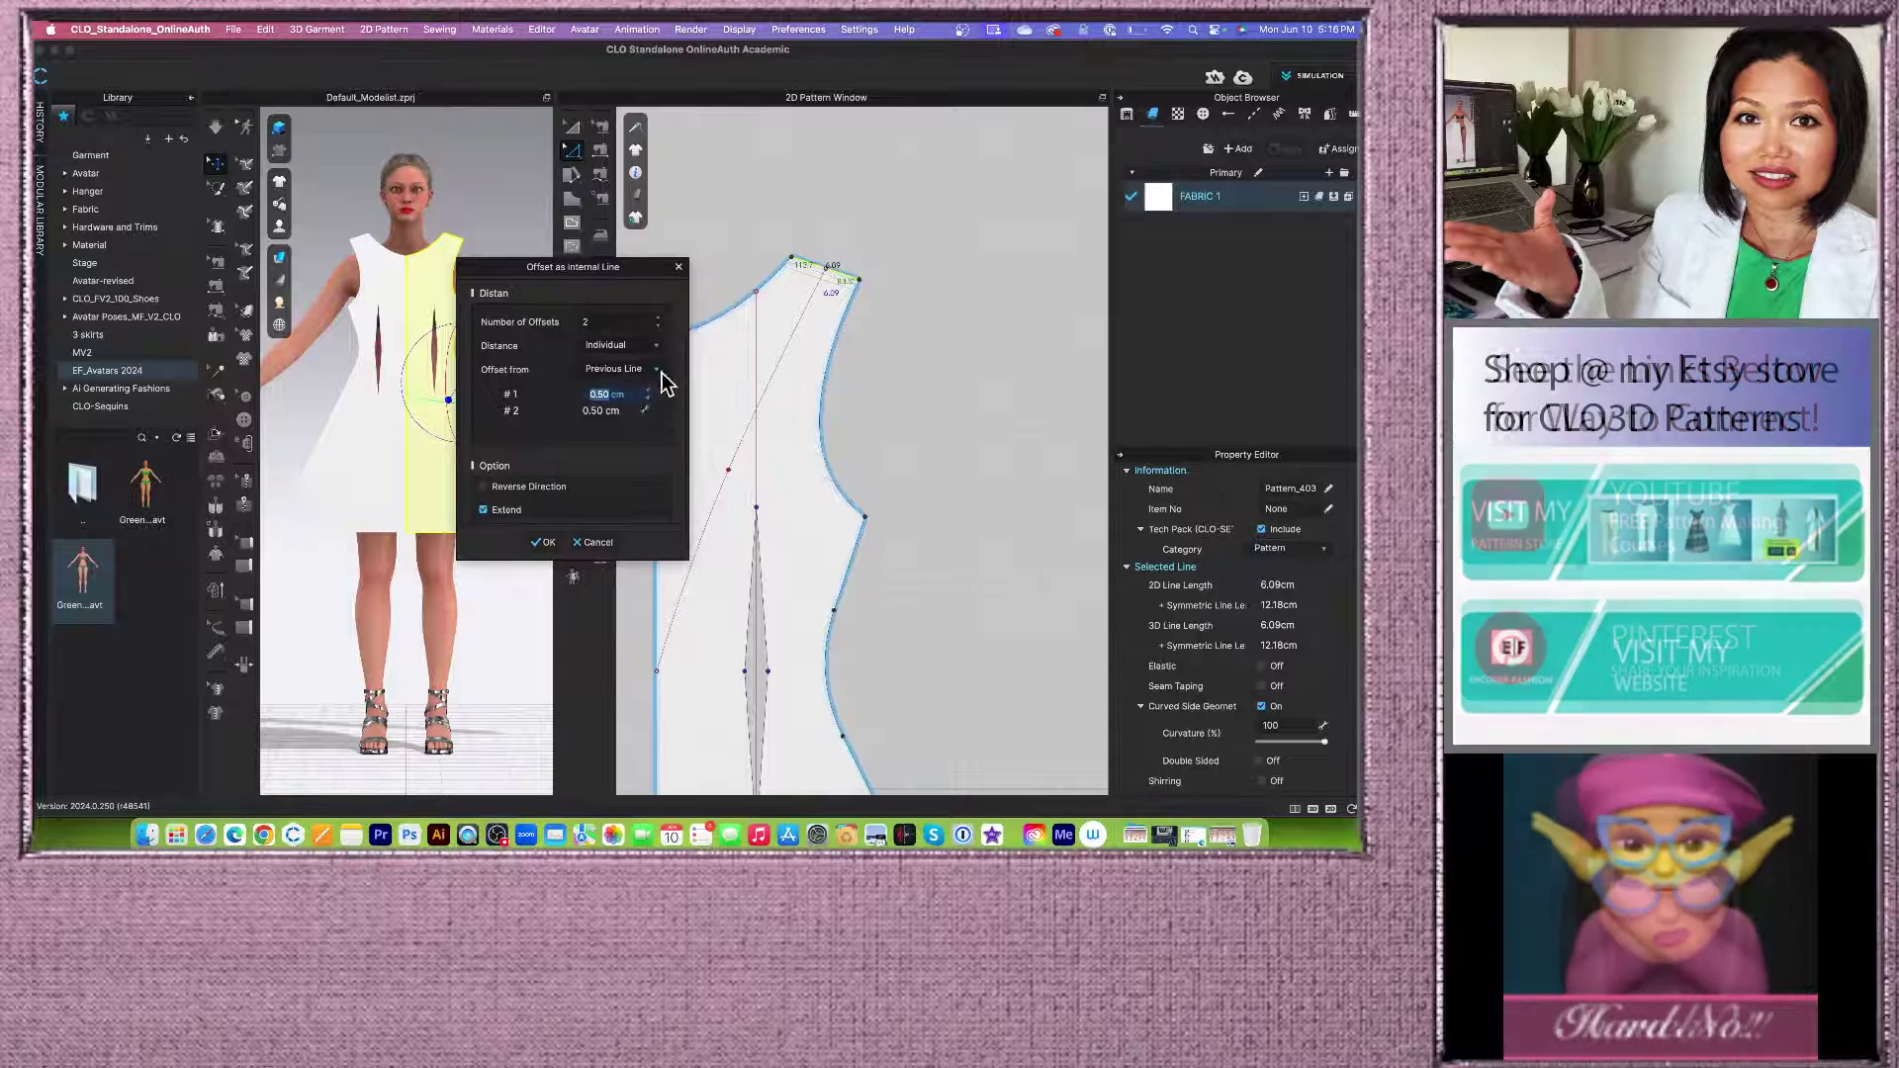
click(618, 385)
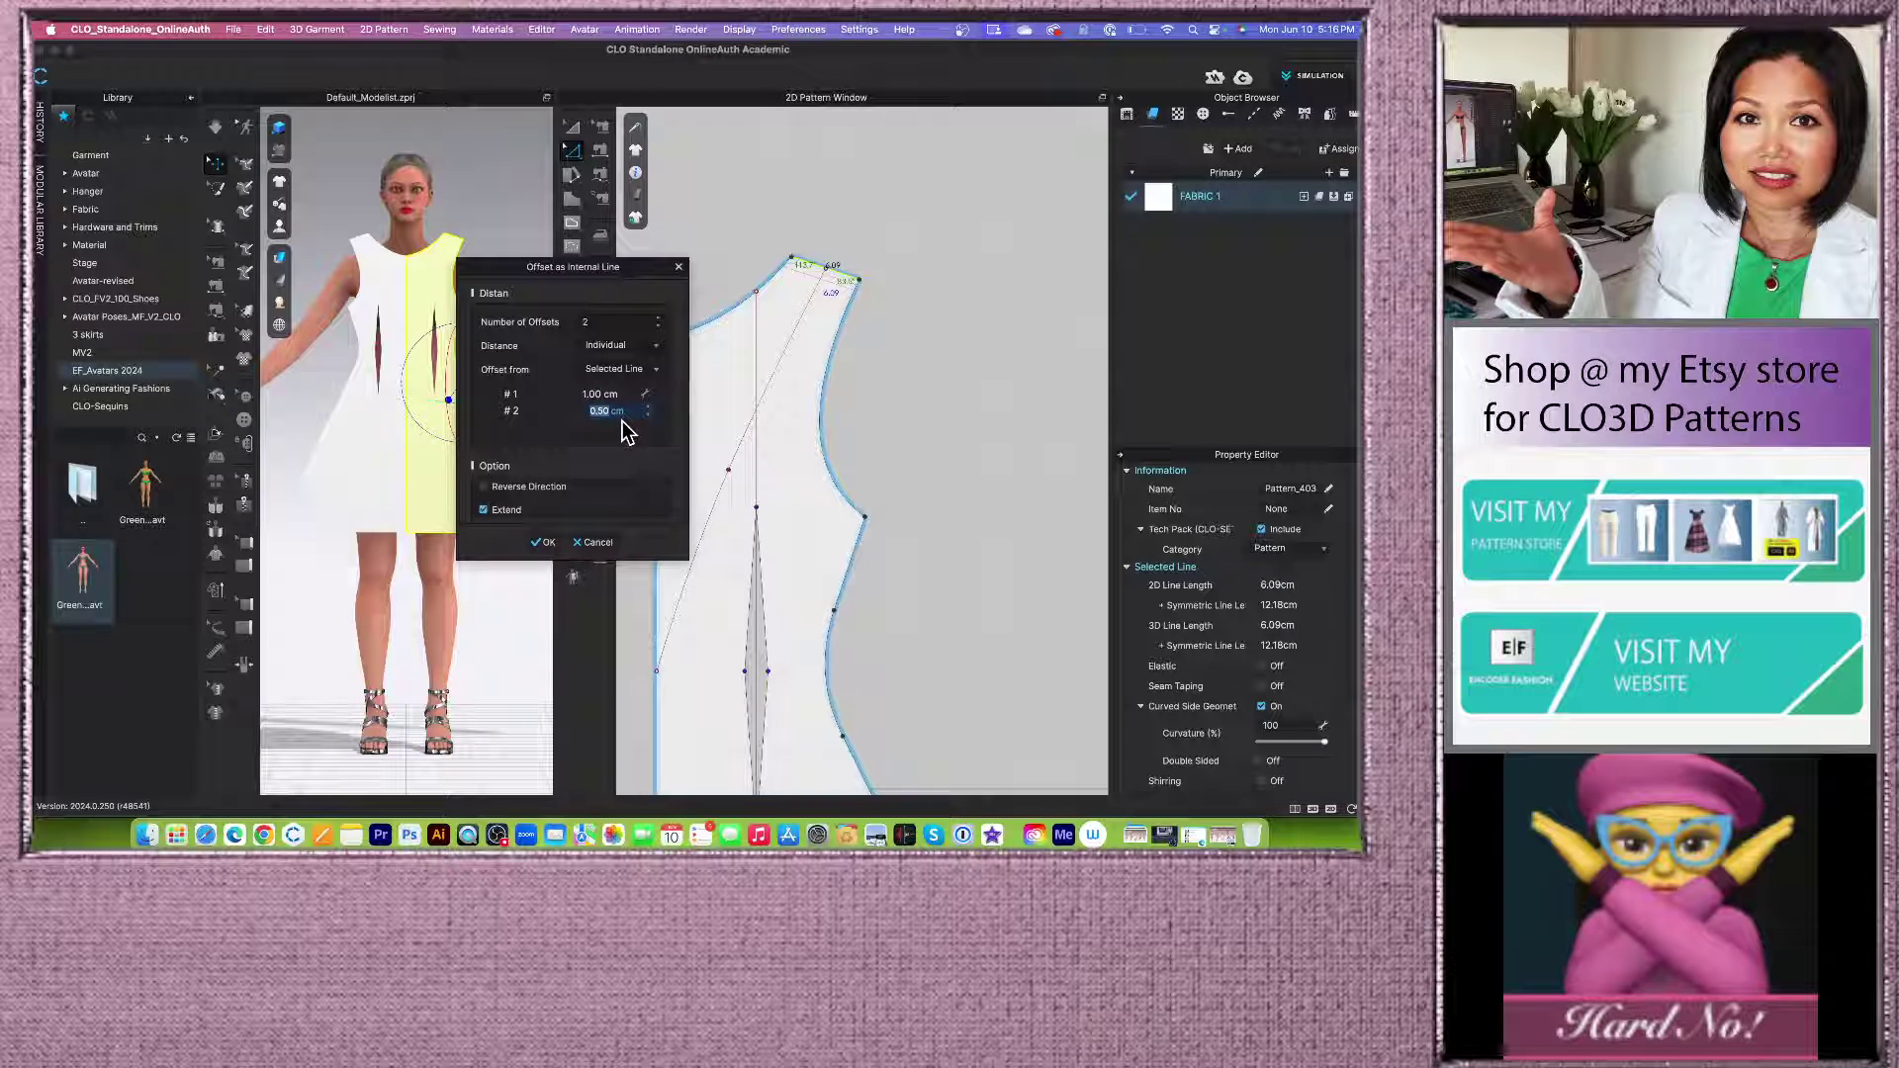
text(1cm)
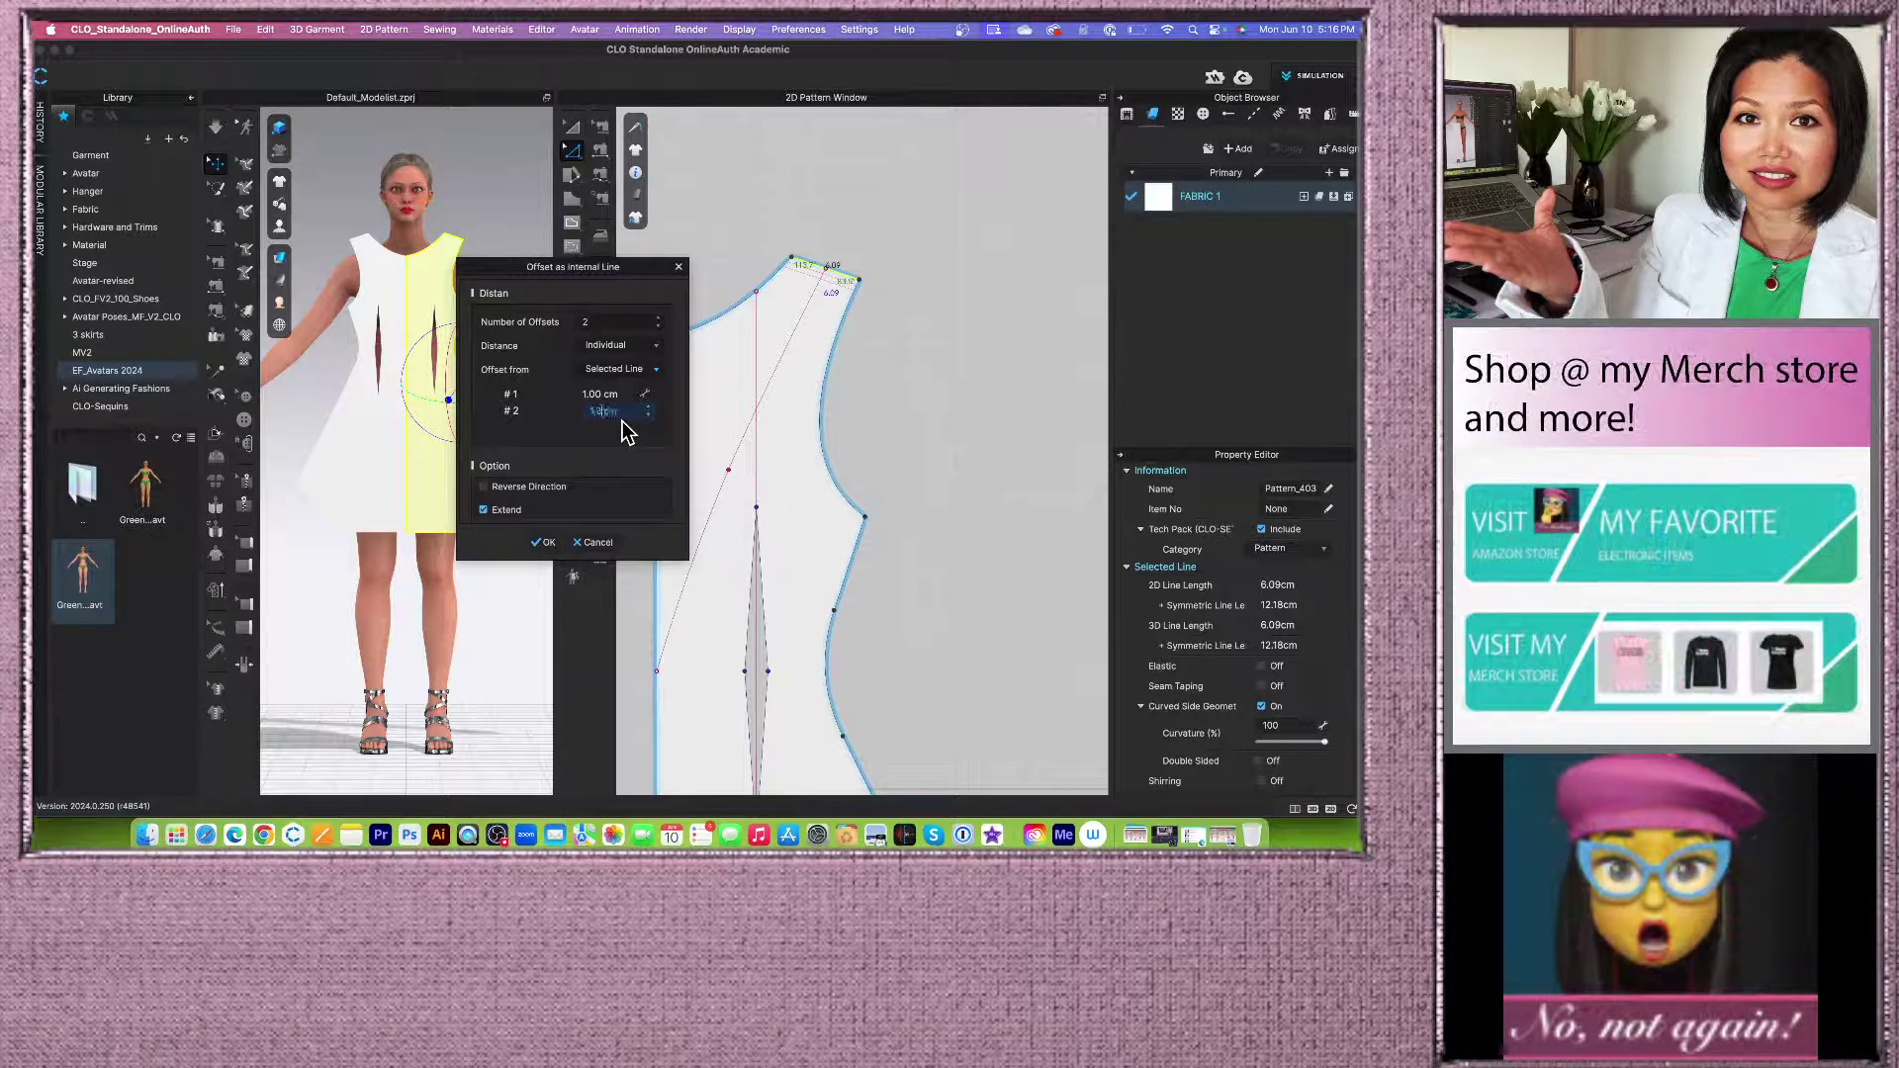
text(1.25)
click(546, 543)
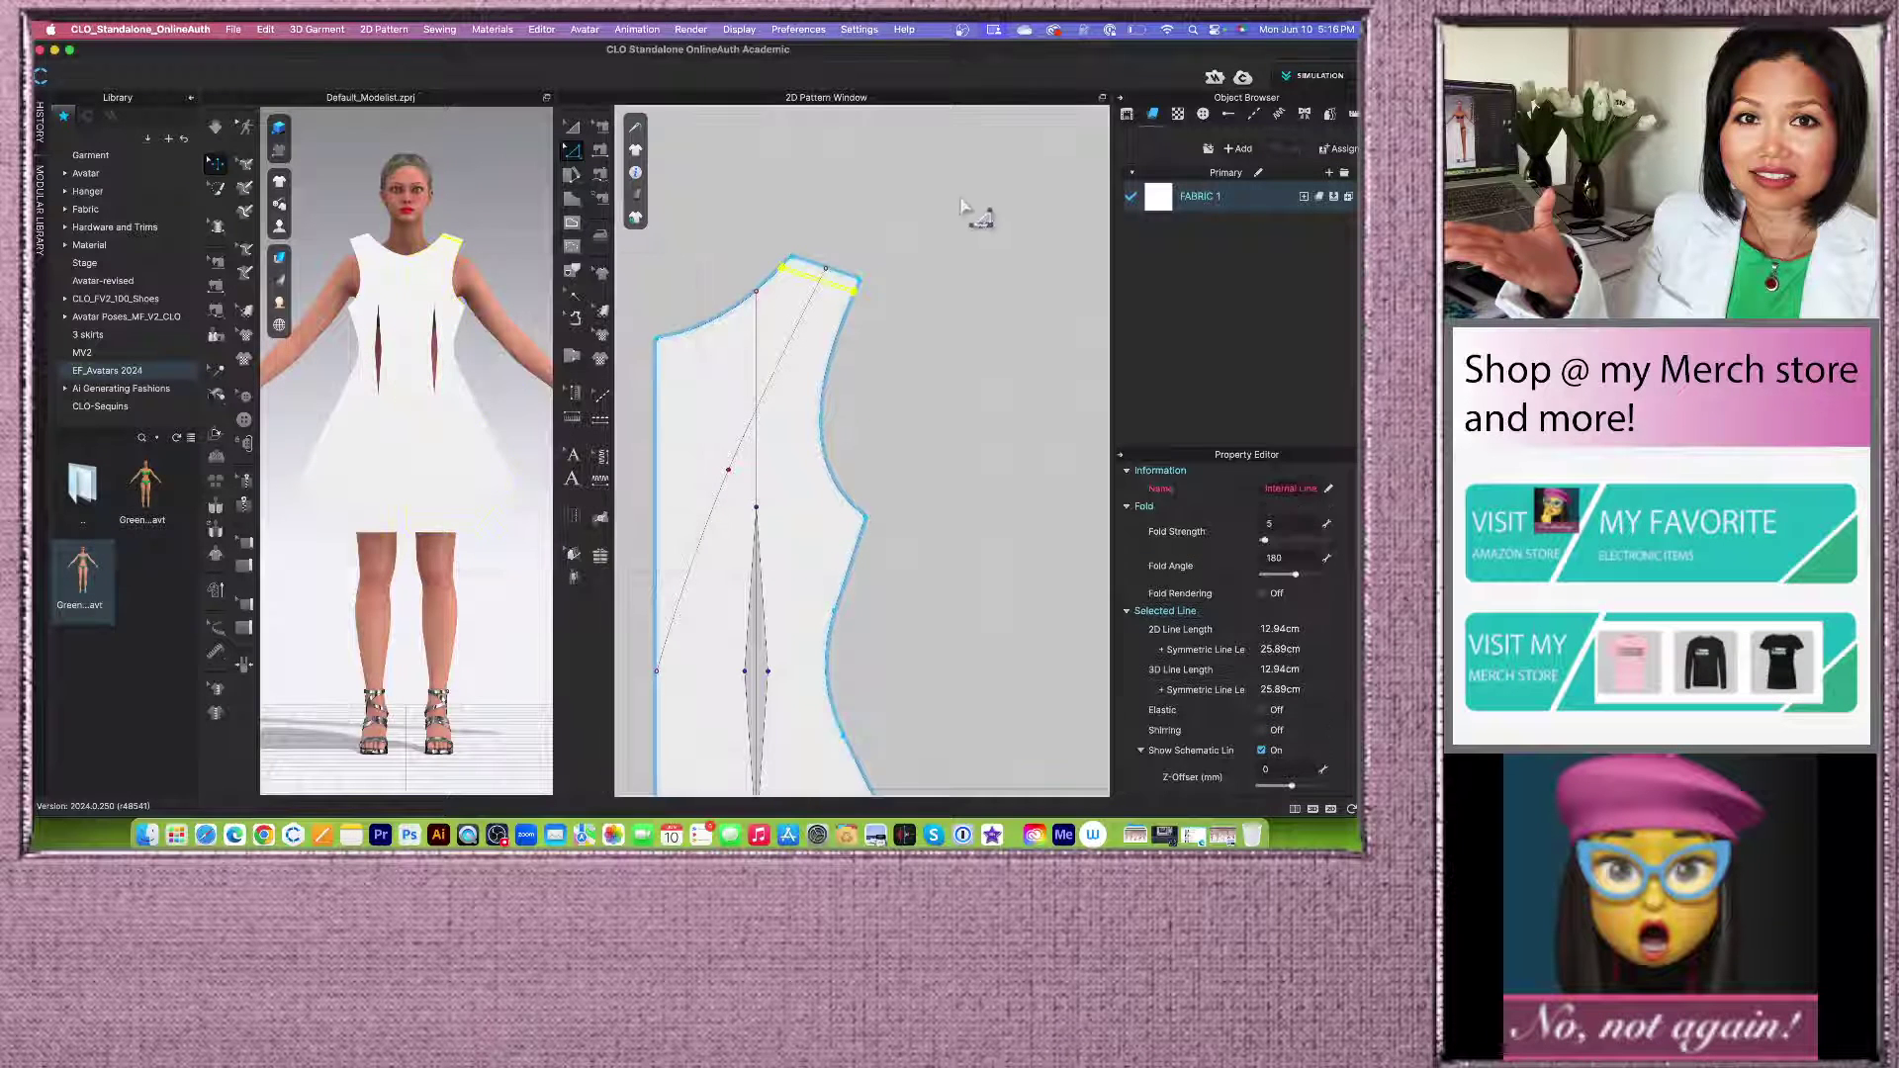
scroll(848, 242, up, 3)
click(836, 231)
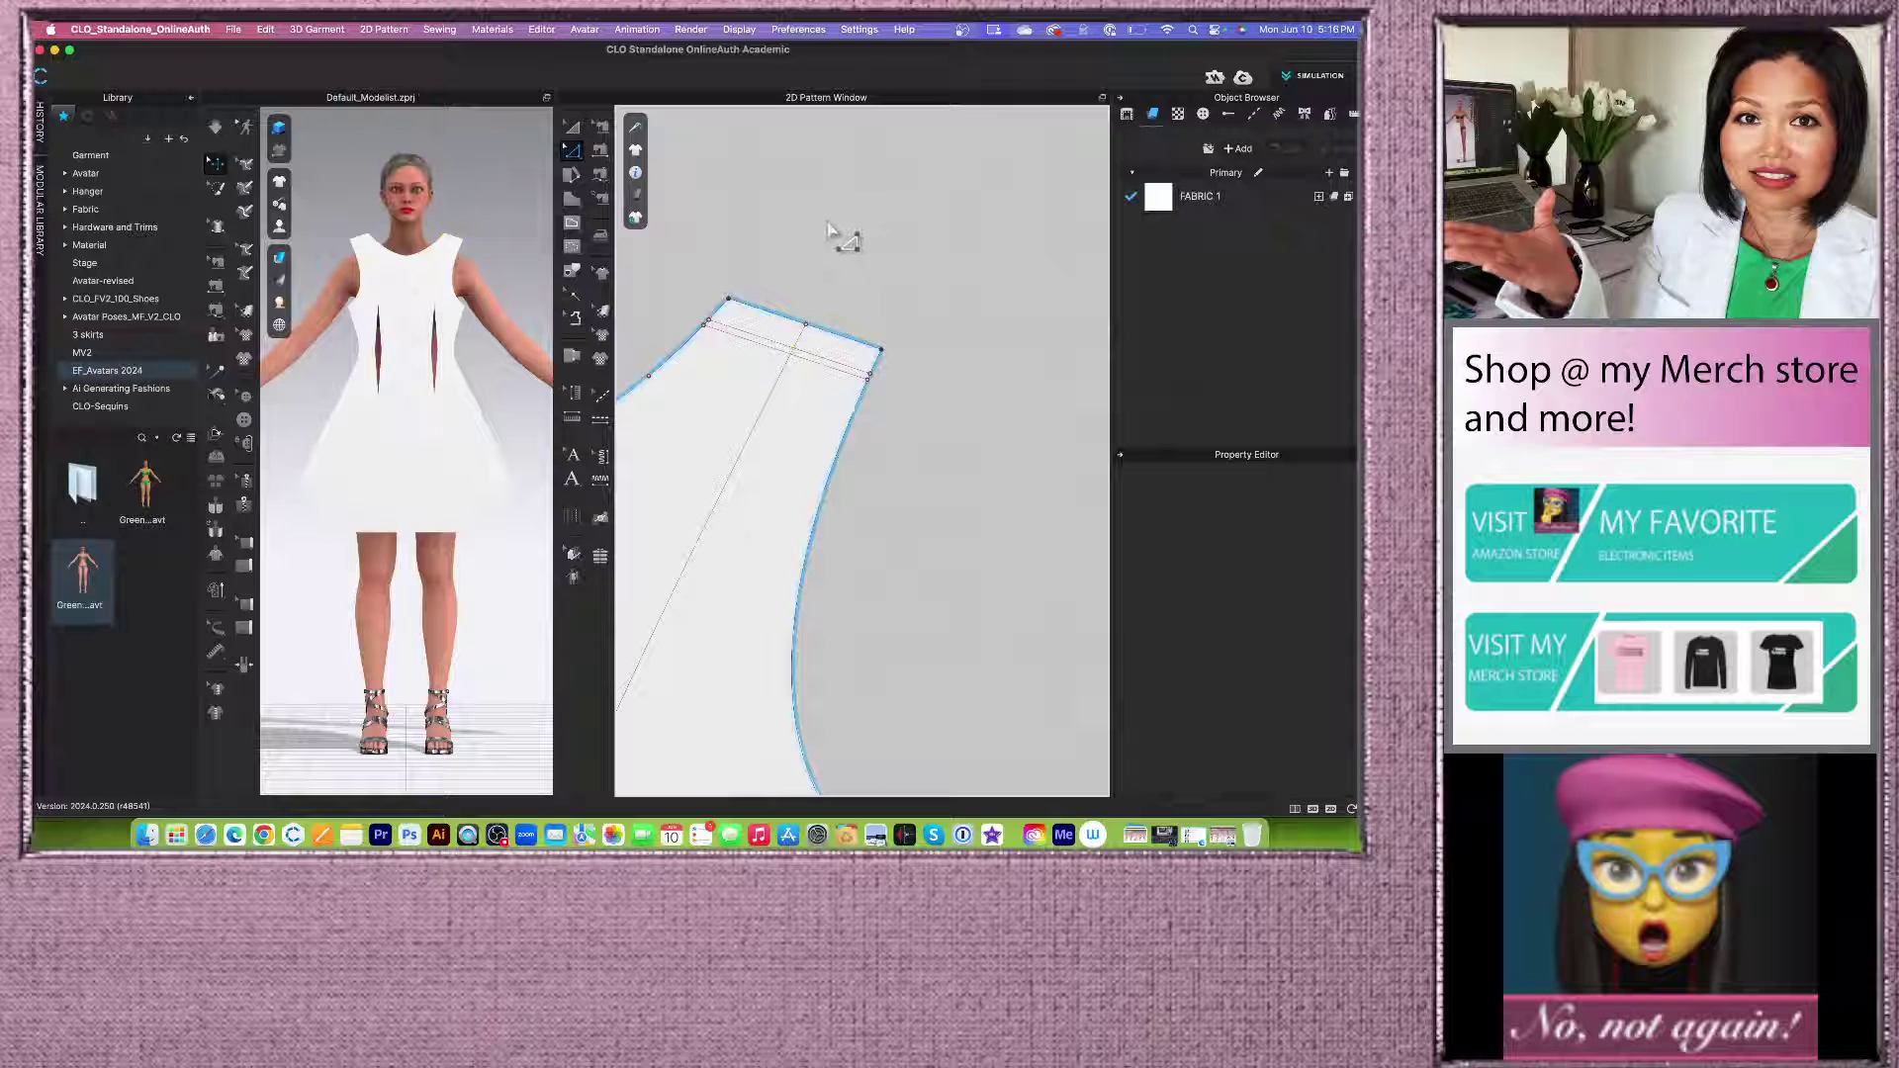
Step: Draw a straight internal line from the neckline end of the 1 cm offset to the armhole end of the 1.25 cm offset
click(572, 149)
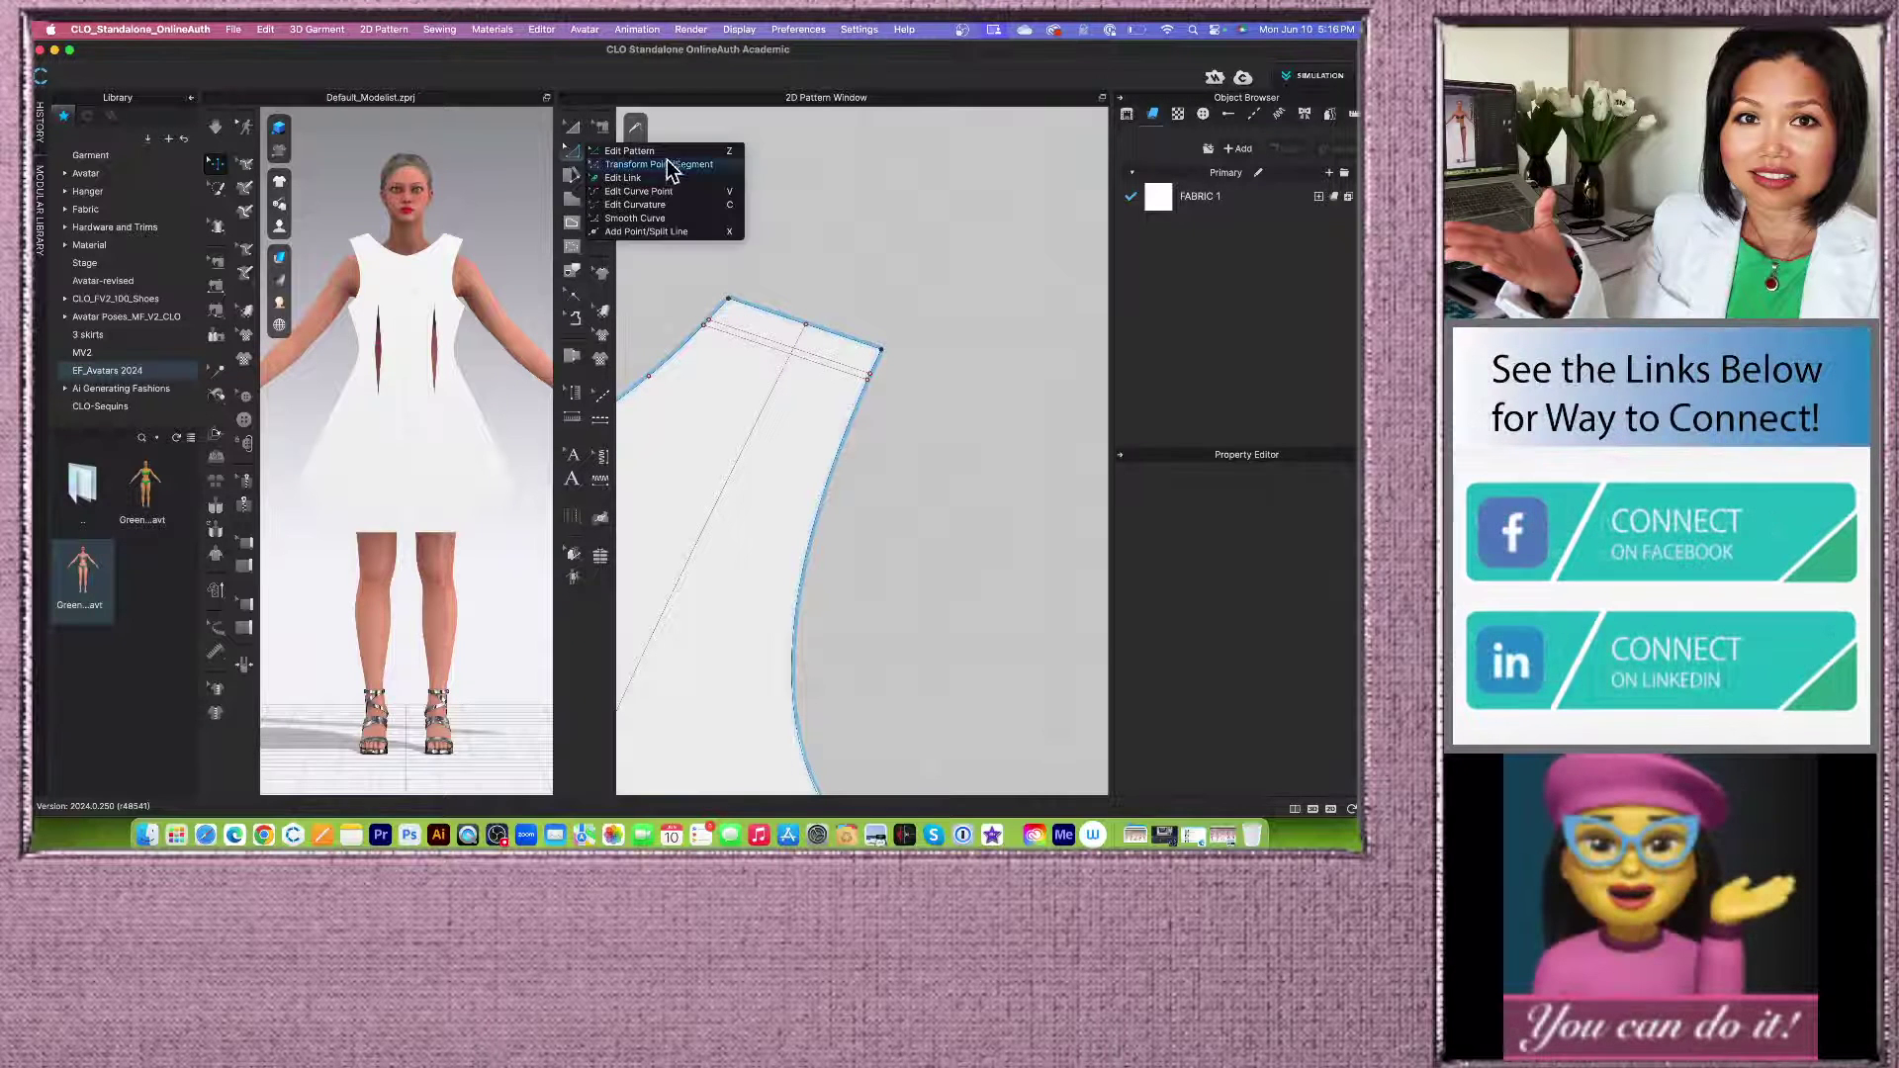
click(574, 153)
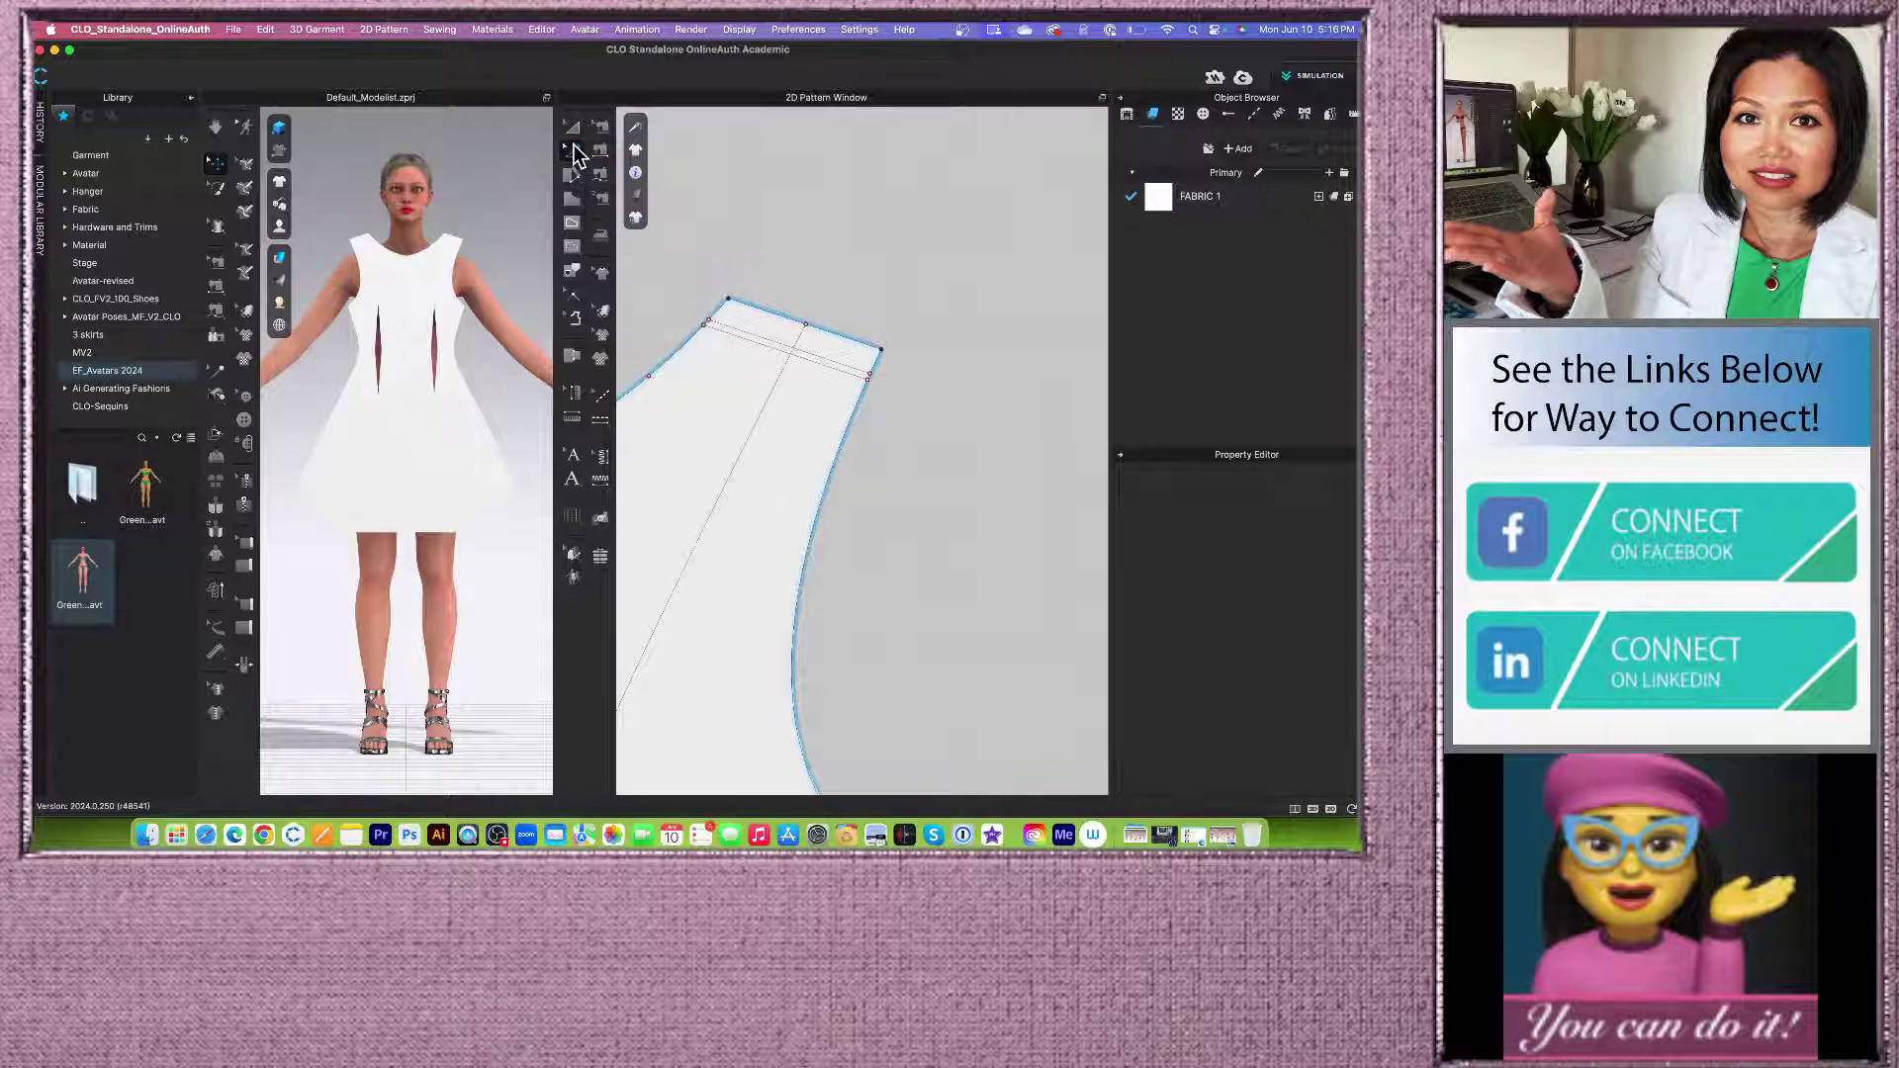
click(574, 225)
click(691, 226)
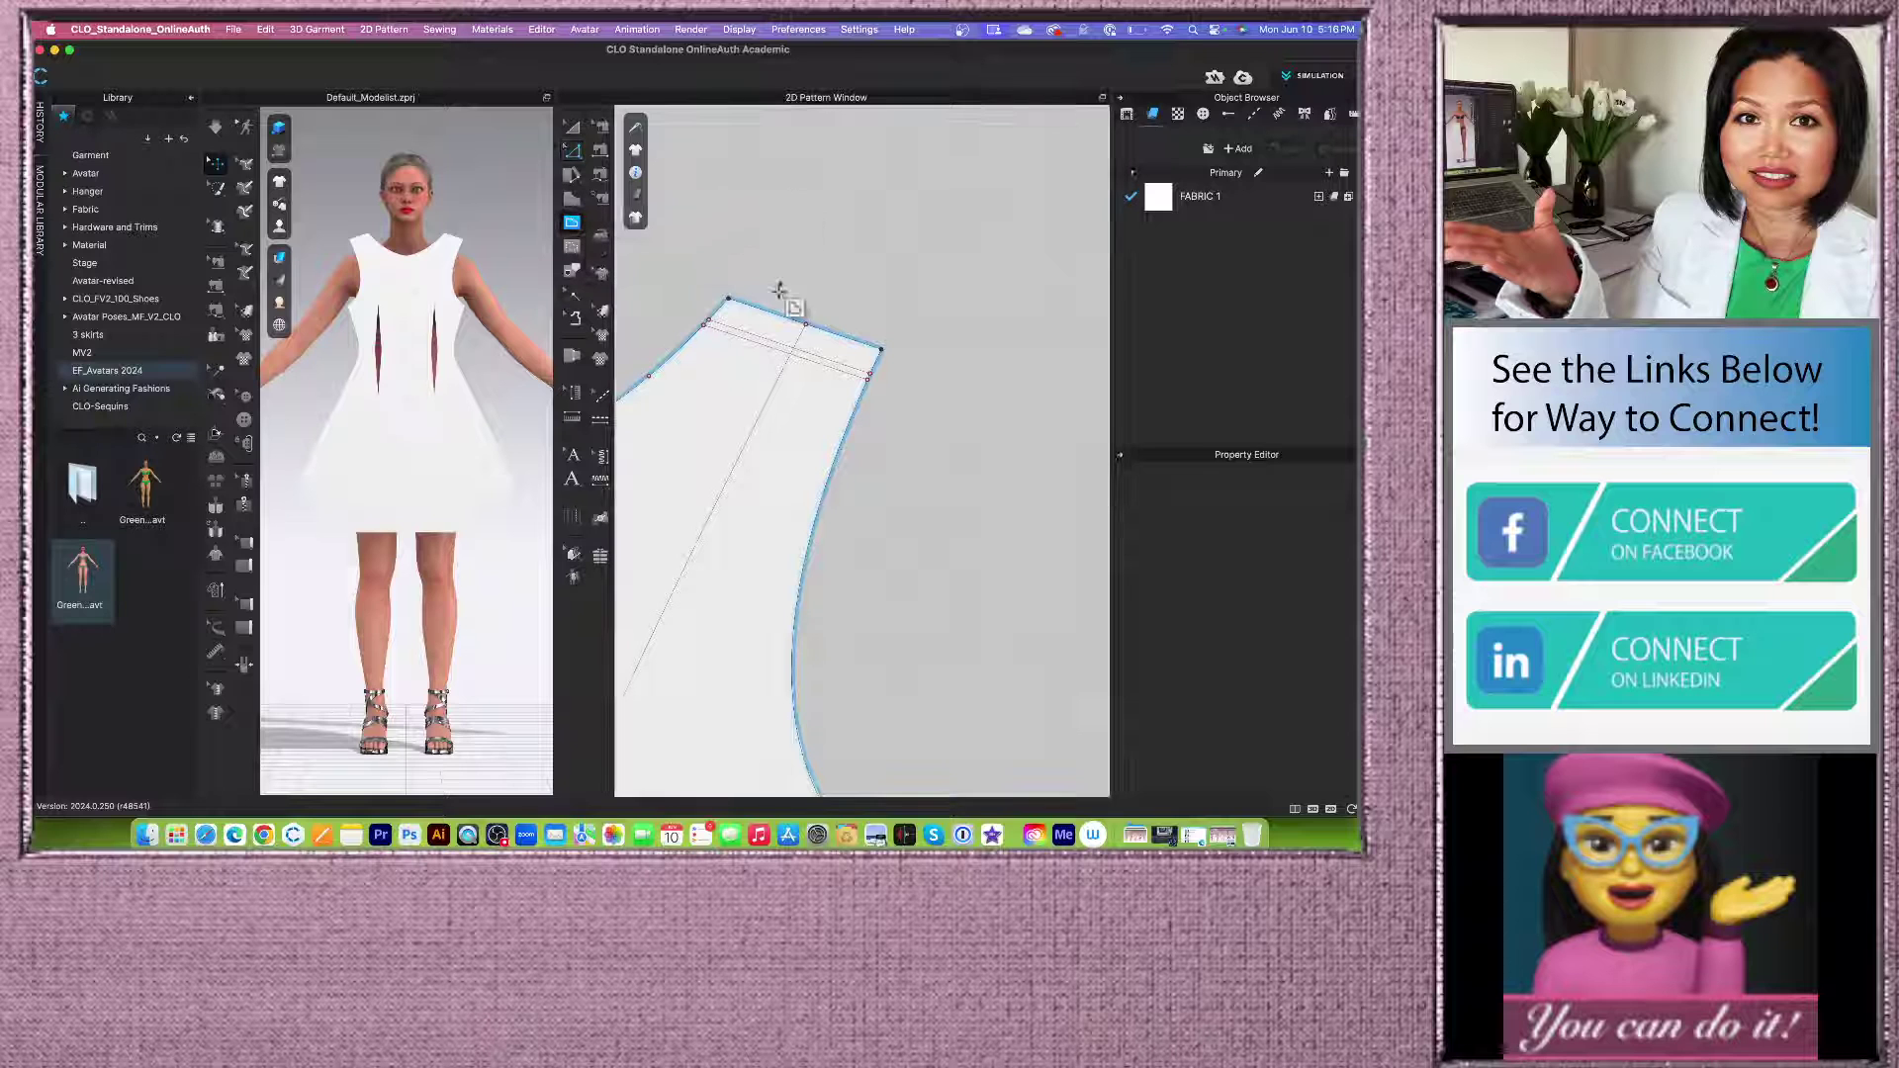
click(705, 325)
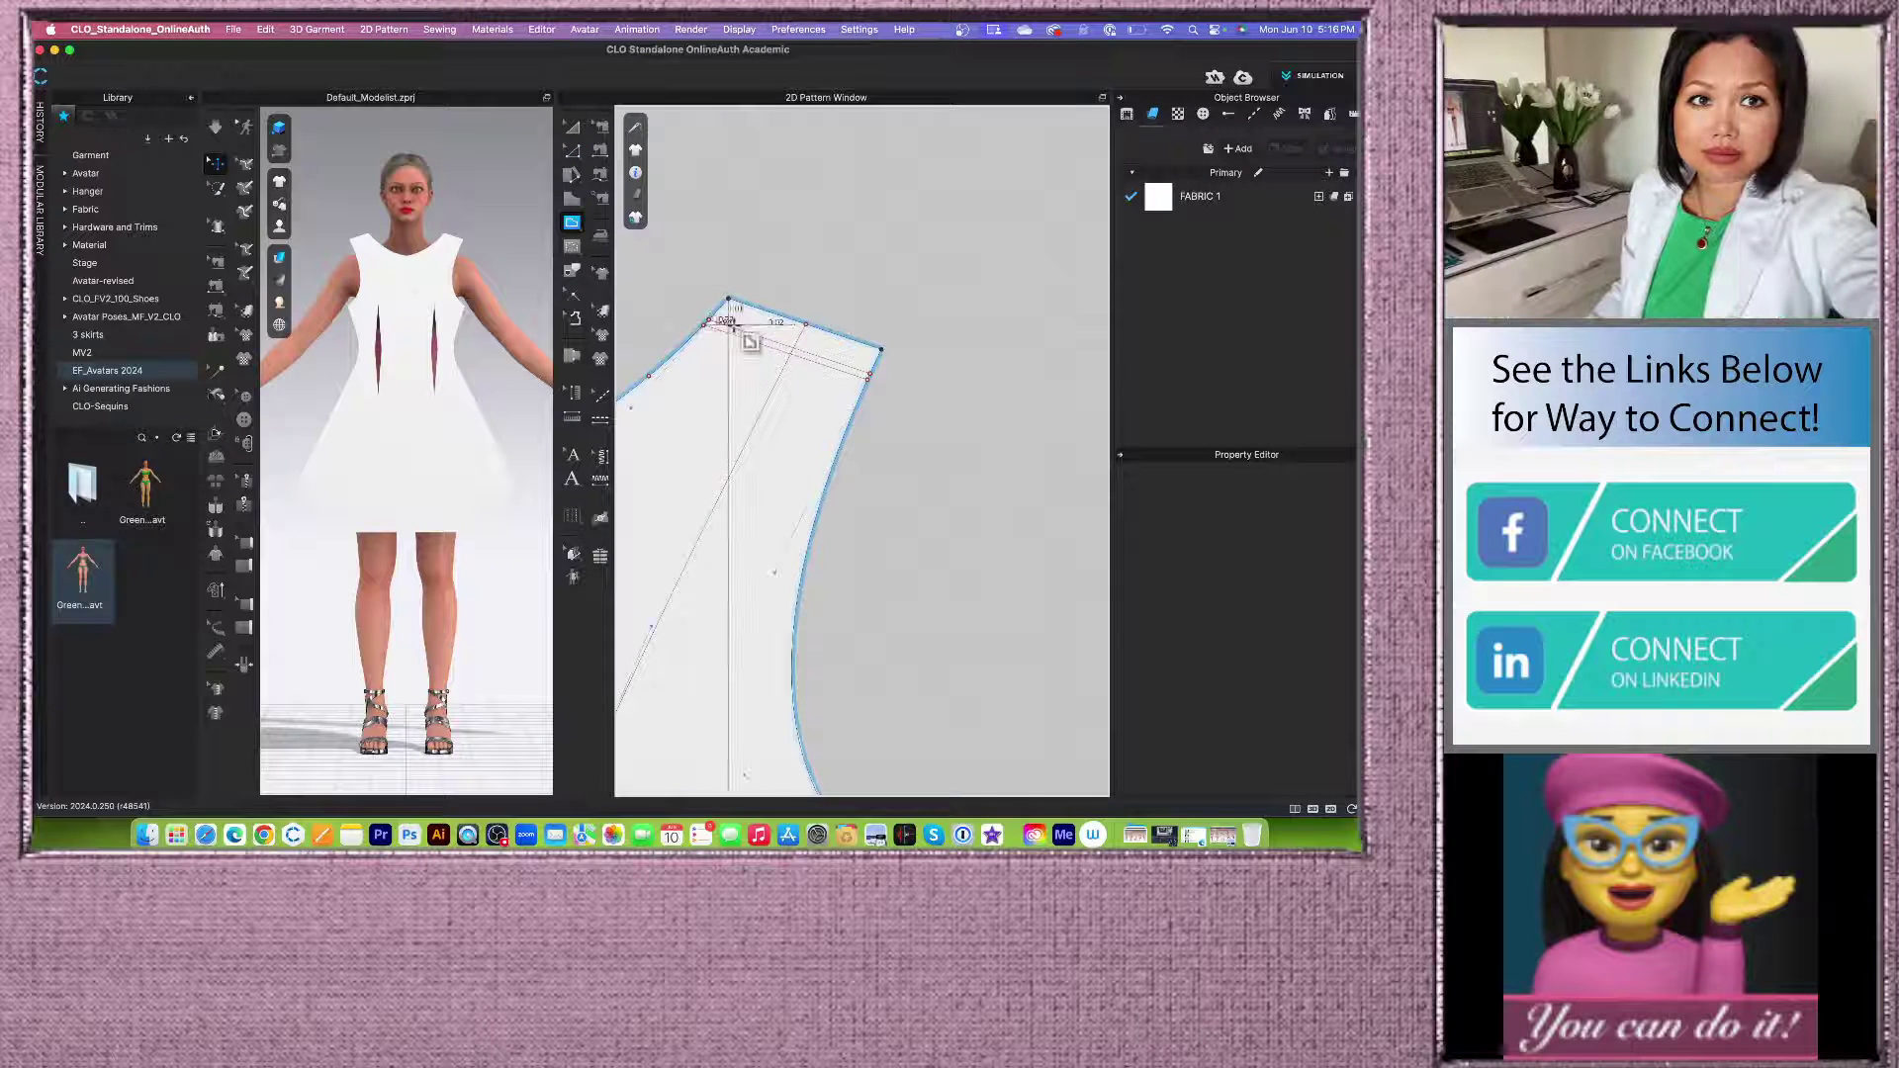
scroll(880, 392, up, 5)
click(843, 354)
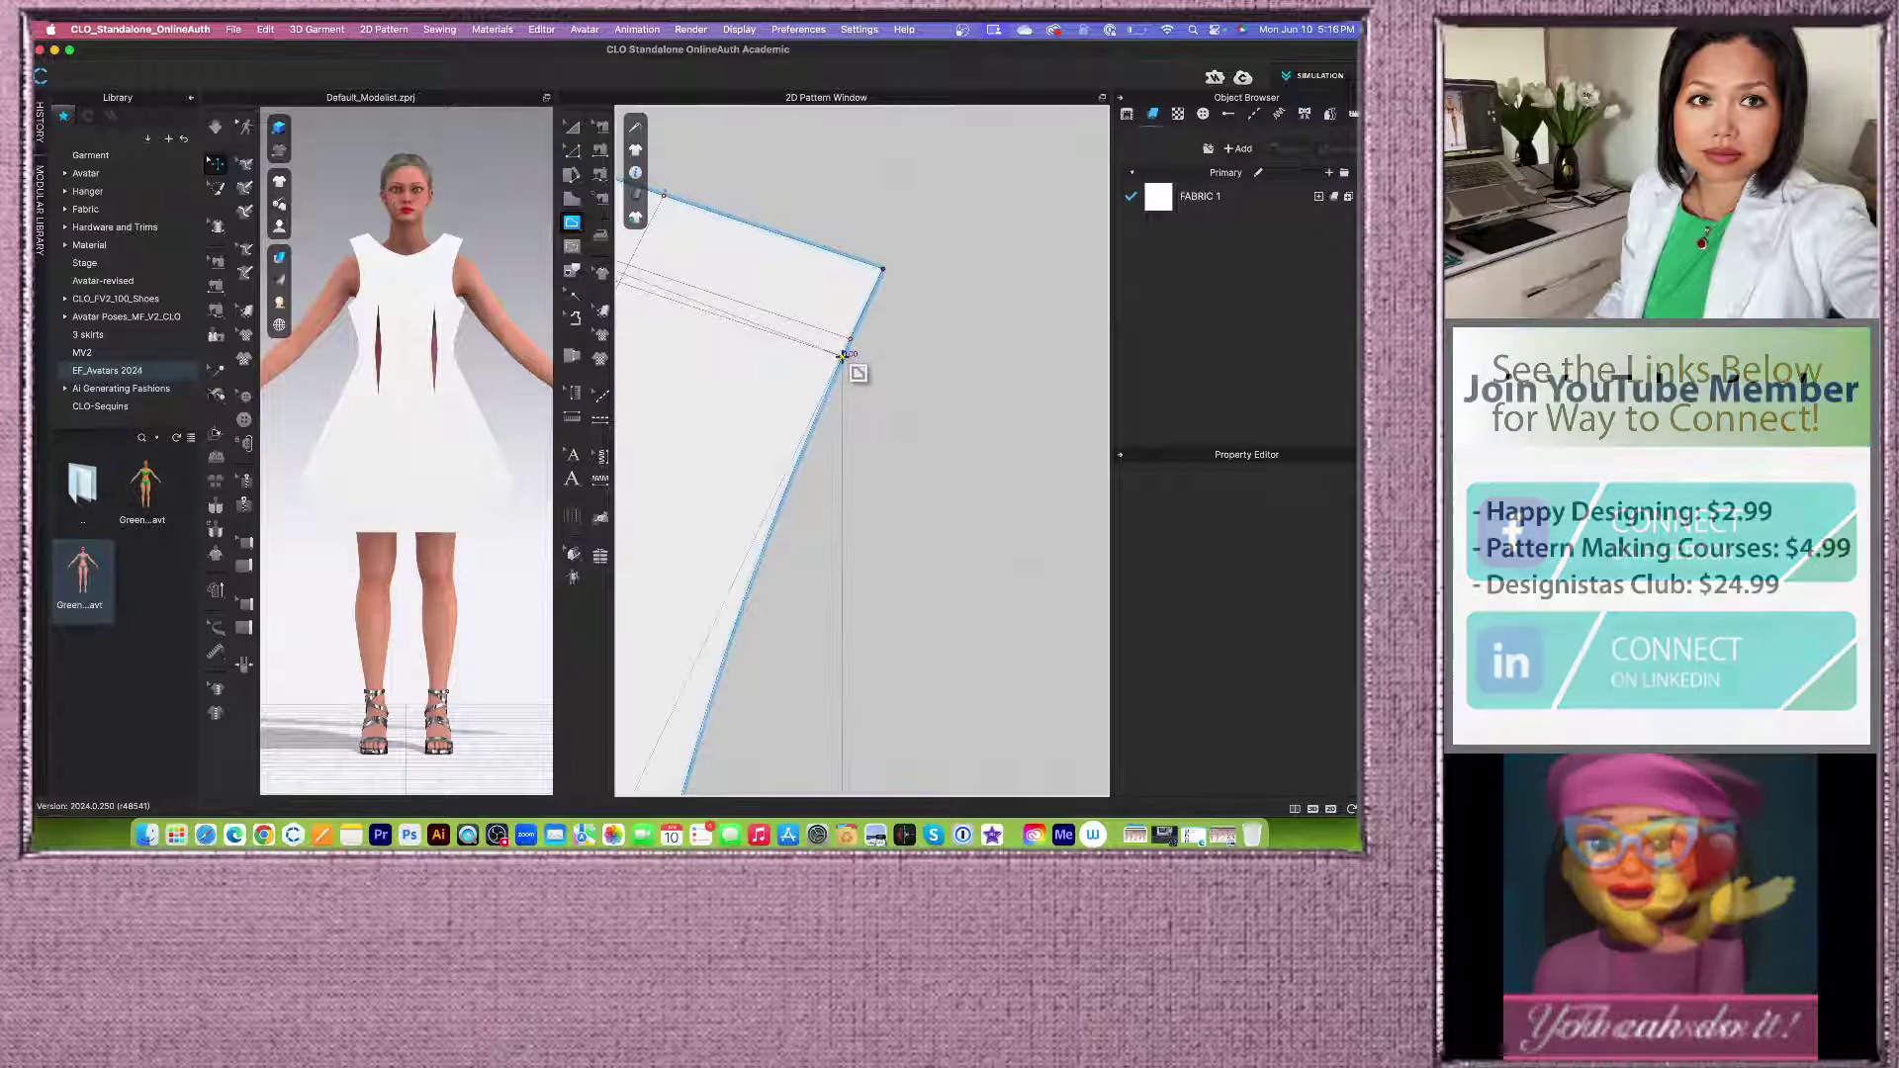
scroll(930, 390, down, 3)
scroll(696, 300, up, 5)
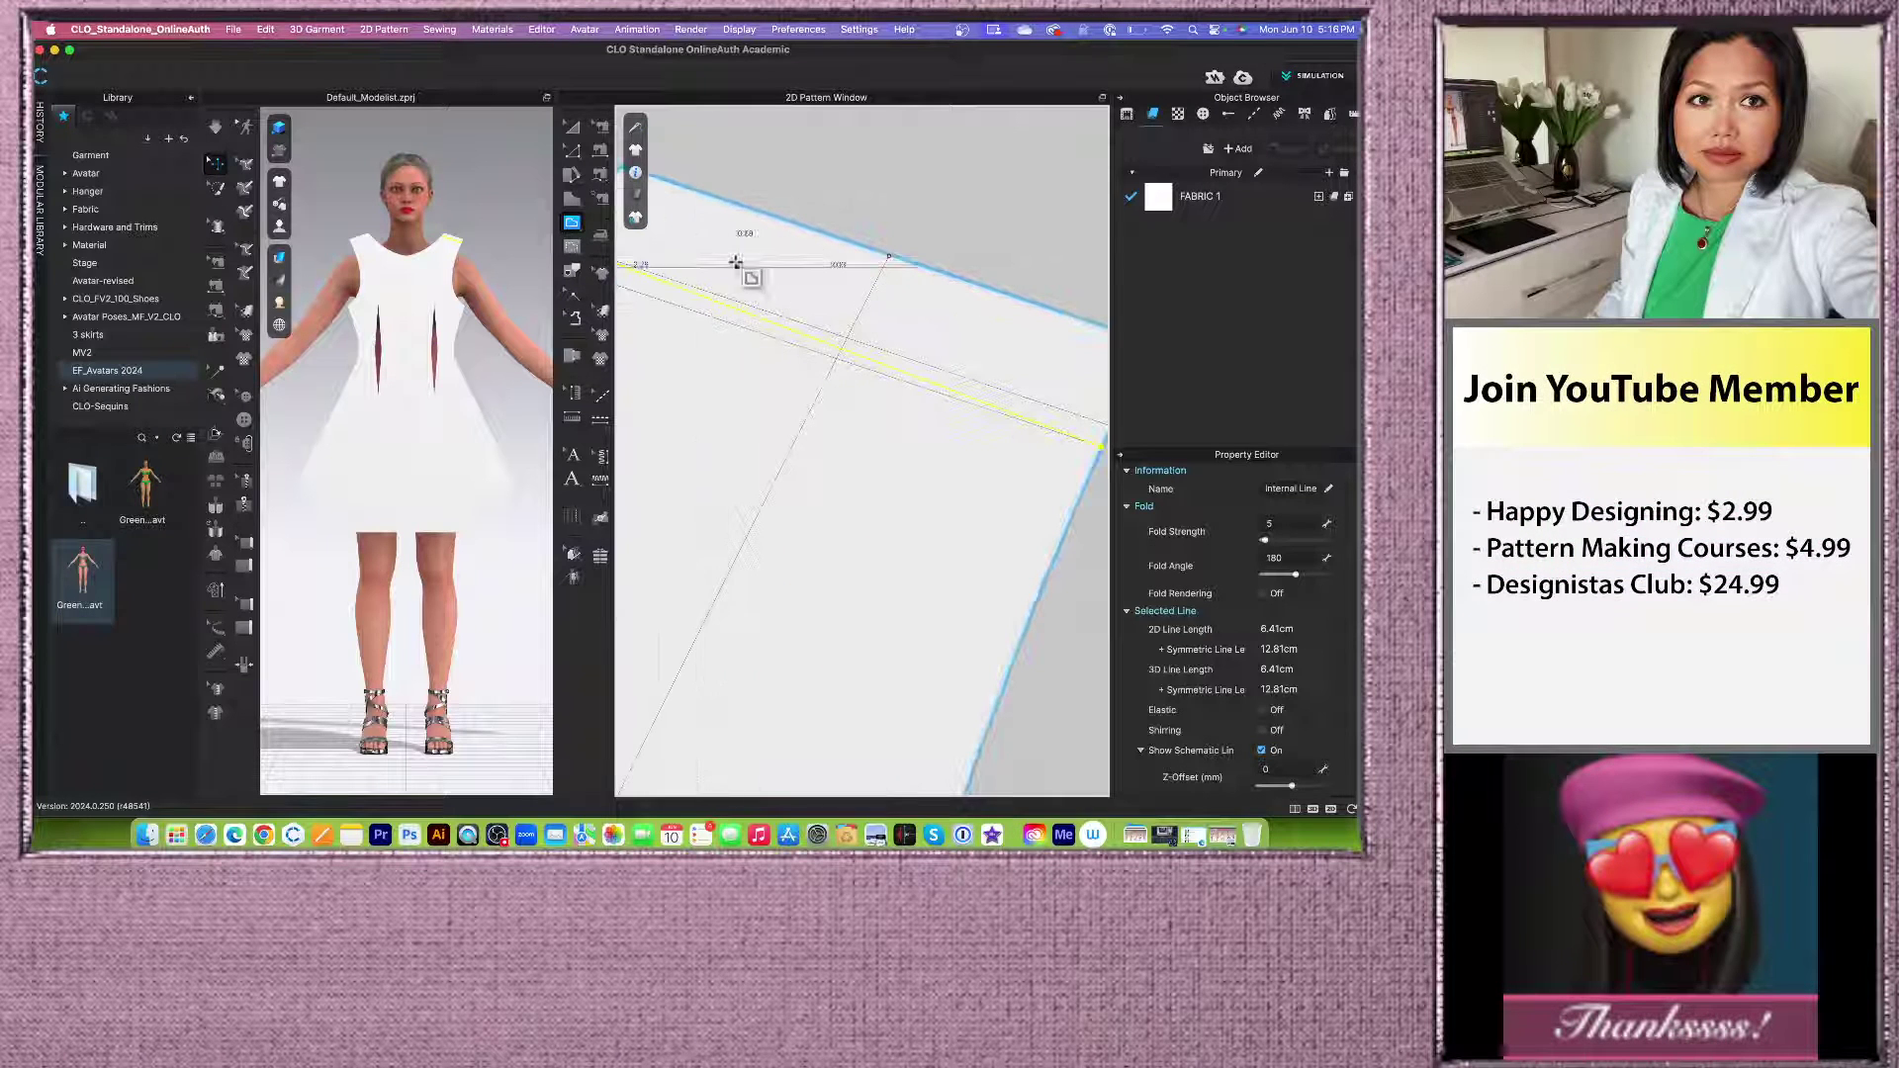
Step: Cut the half-front along the new diagonal internal line to separate the narrow shoulder strip
click(572, 128)
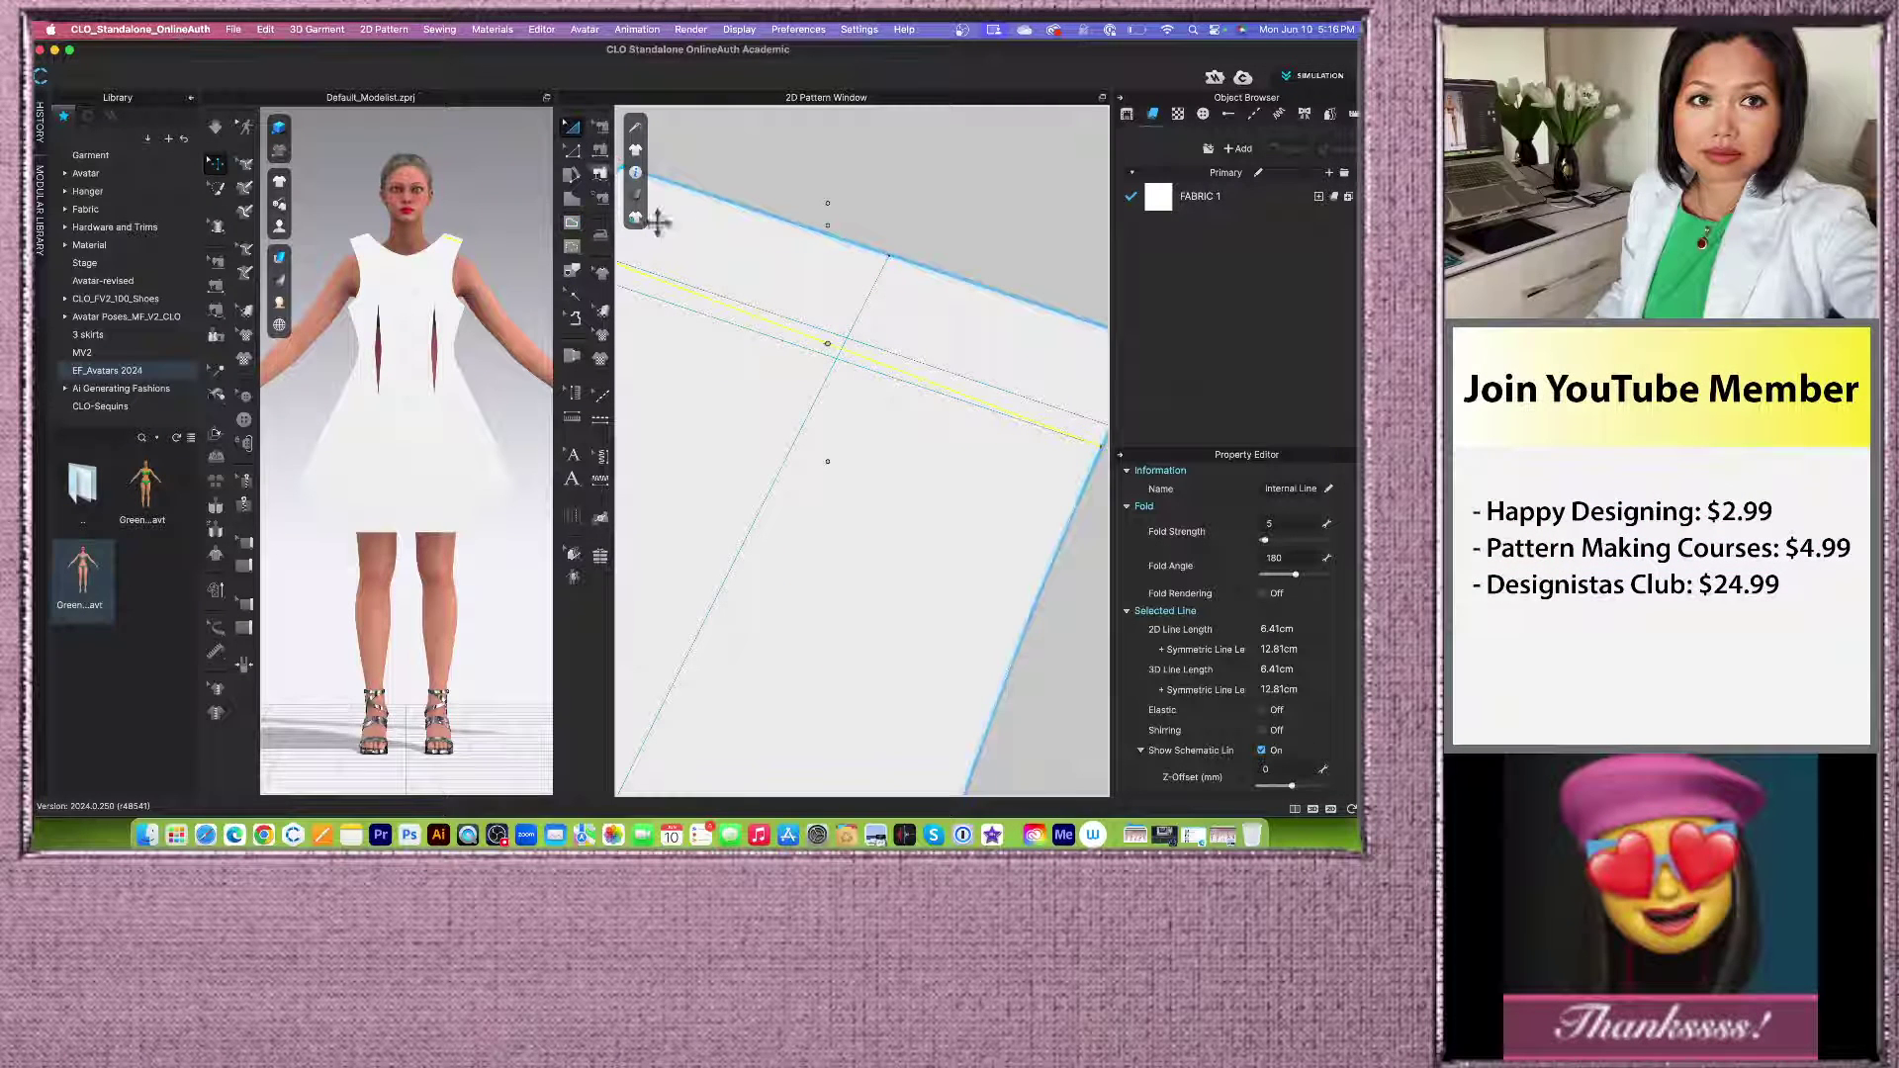
right_click(793, 332)
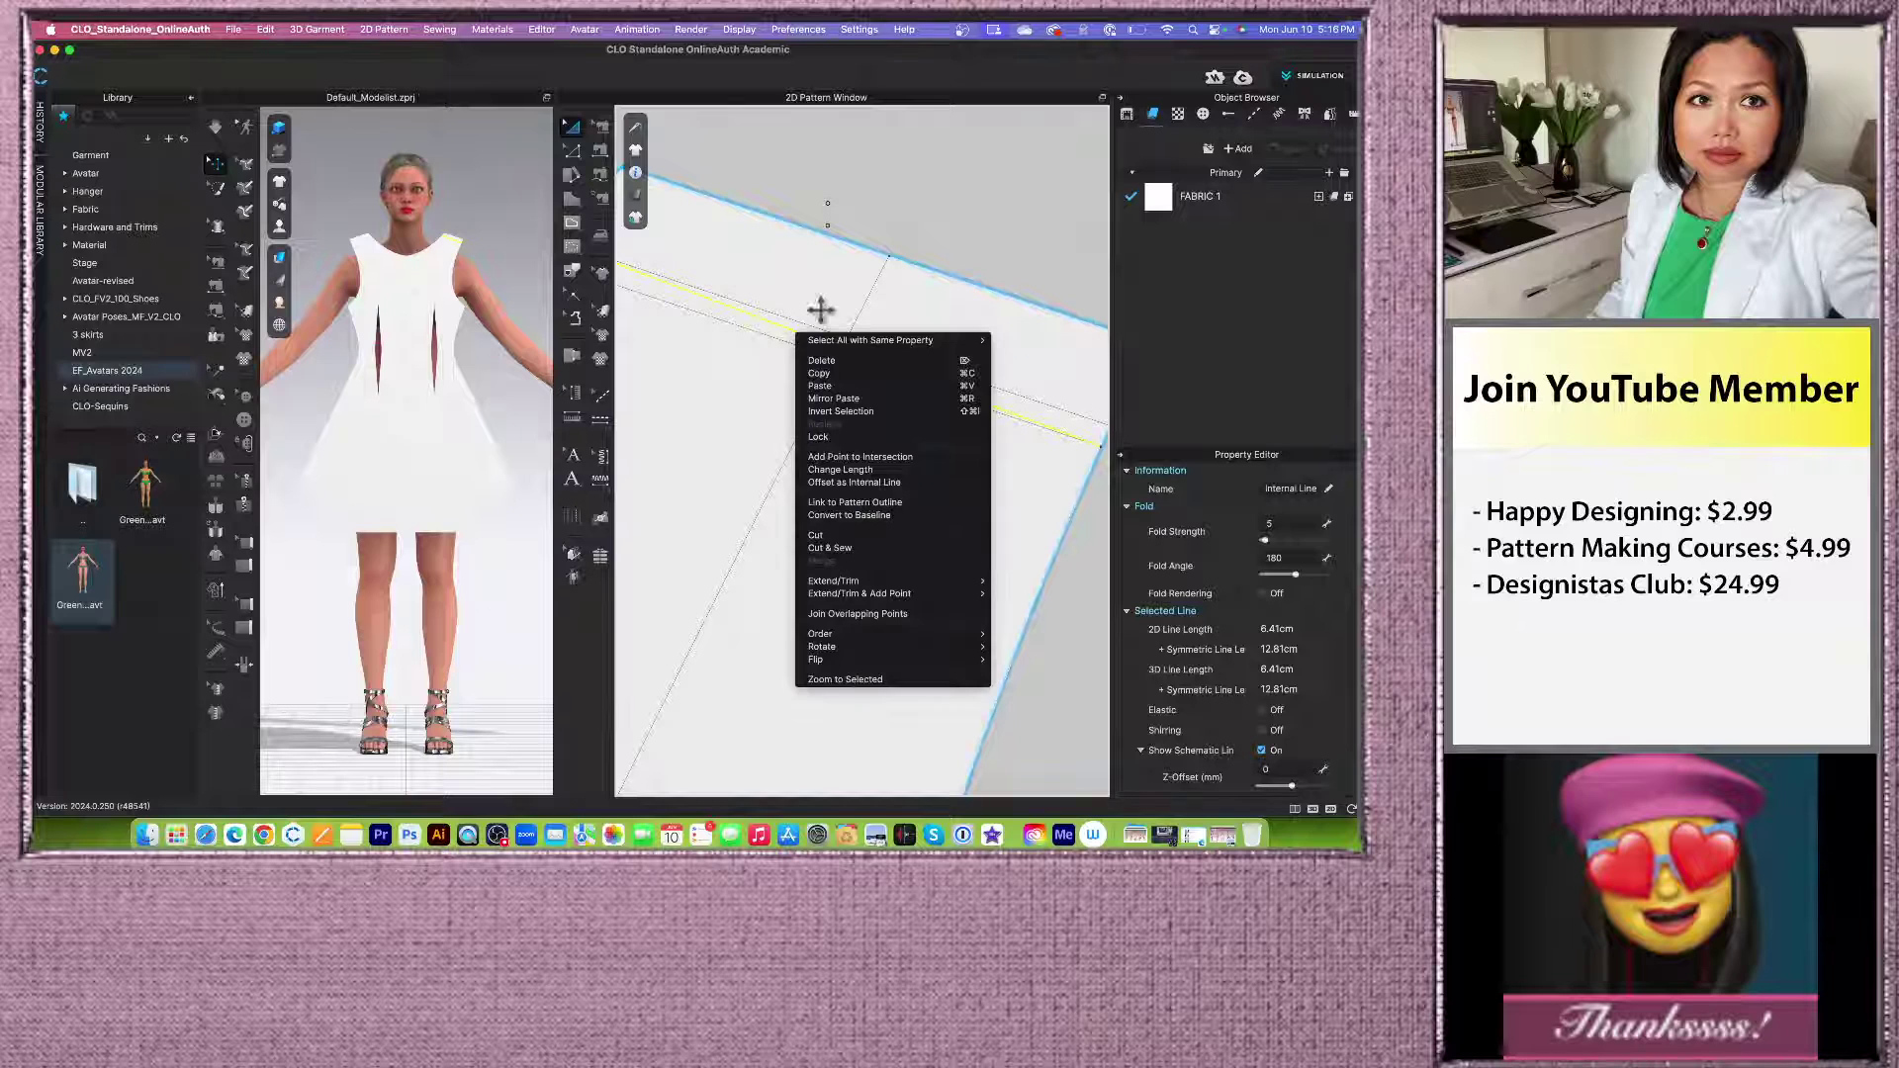
click(842, 535)
scroll(856, 331, down, 2)
scroll(857, 331, down, 4)
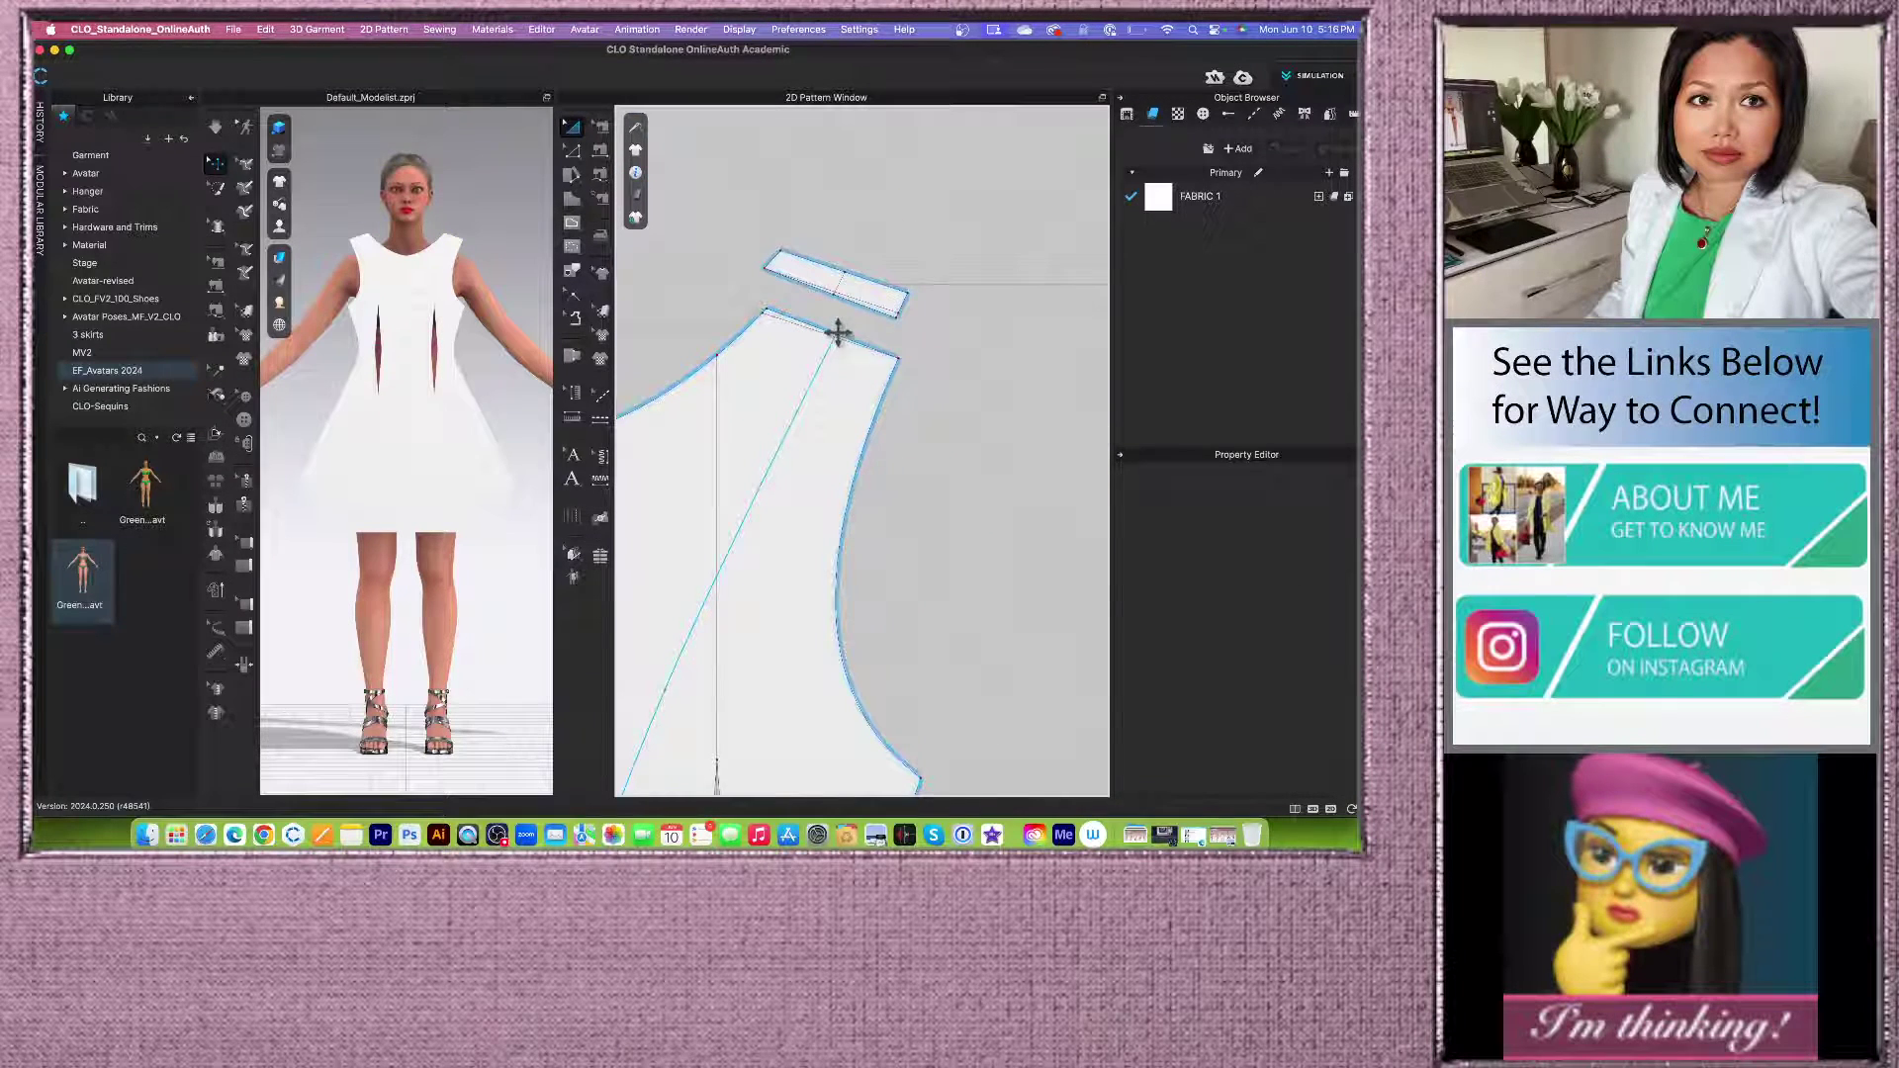
Step: Delete the narrow shoulder strip that was cut off the half-front
click(868, 284)
key(Delete)
scroll(877, 300, down, 4)
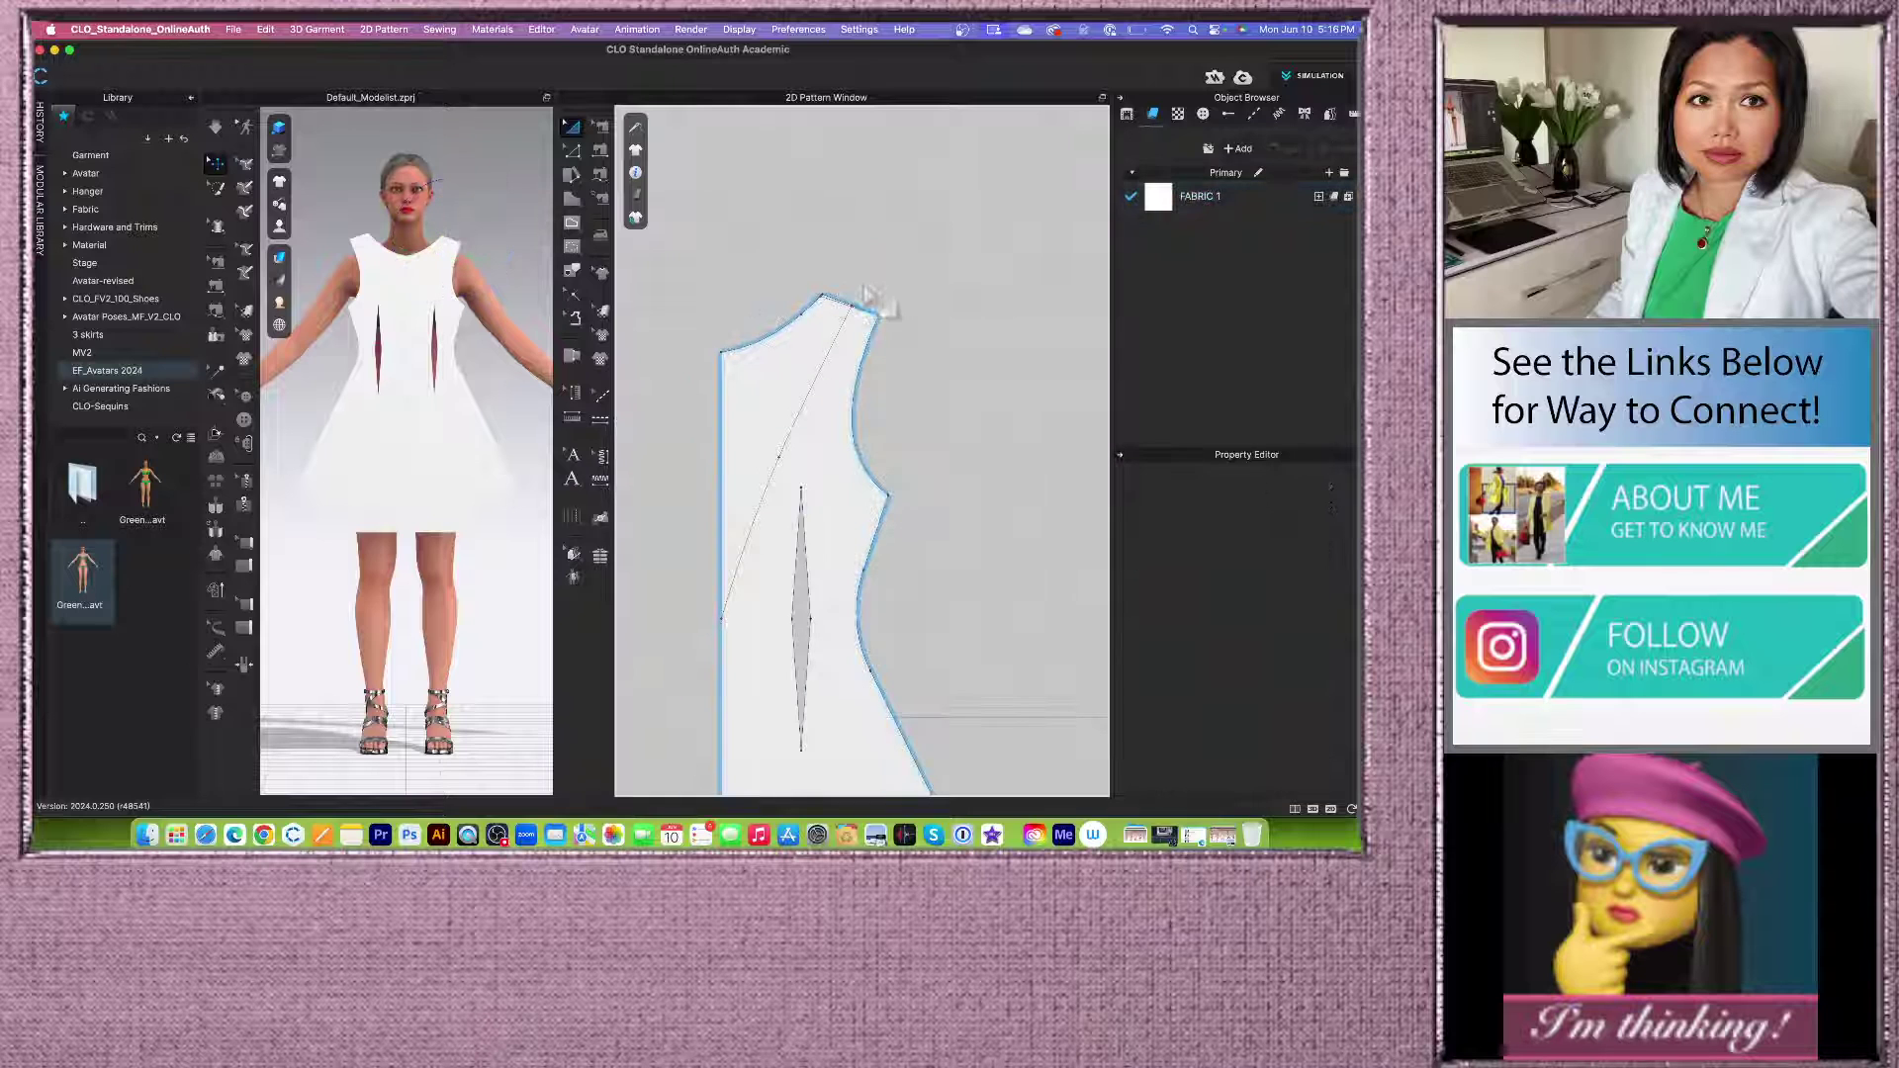
Step: Delete the leftover offset internal line just inside the half-front's new shoulder edge
scroll(811, 361, down, 3)
scroll(814, 368, up, 4)
scroll(895, 287, up, 2)
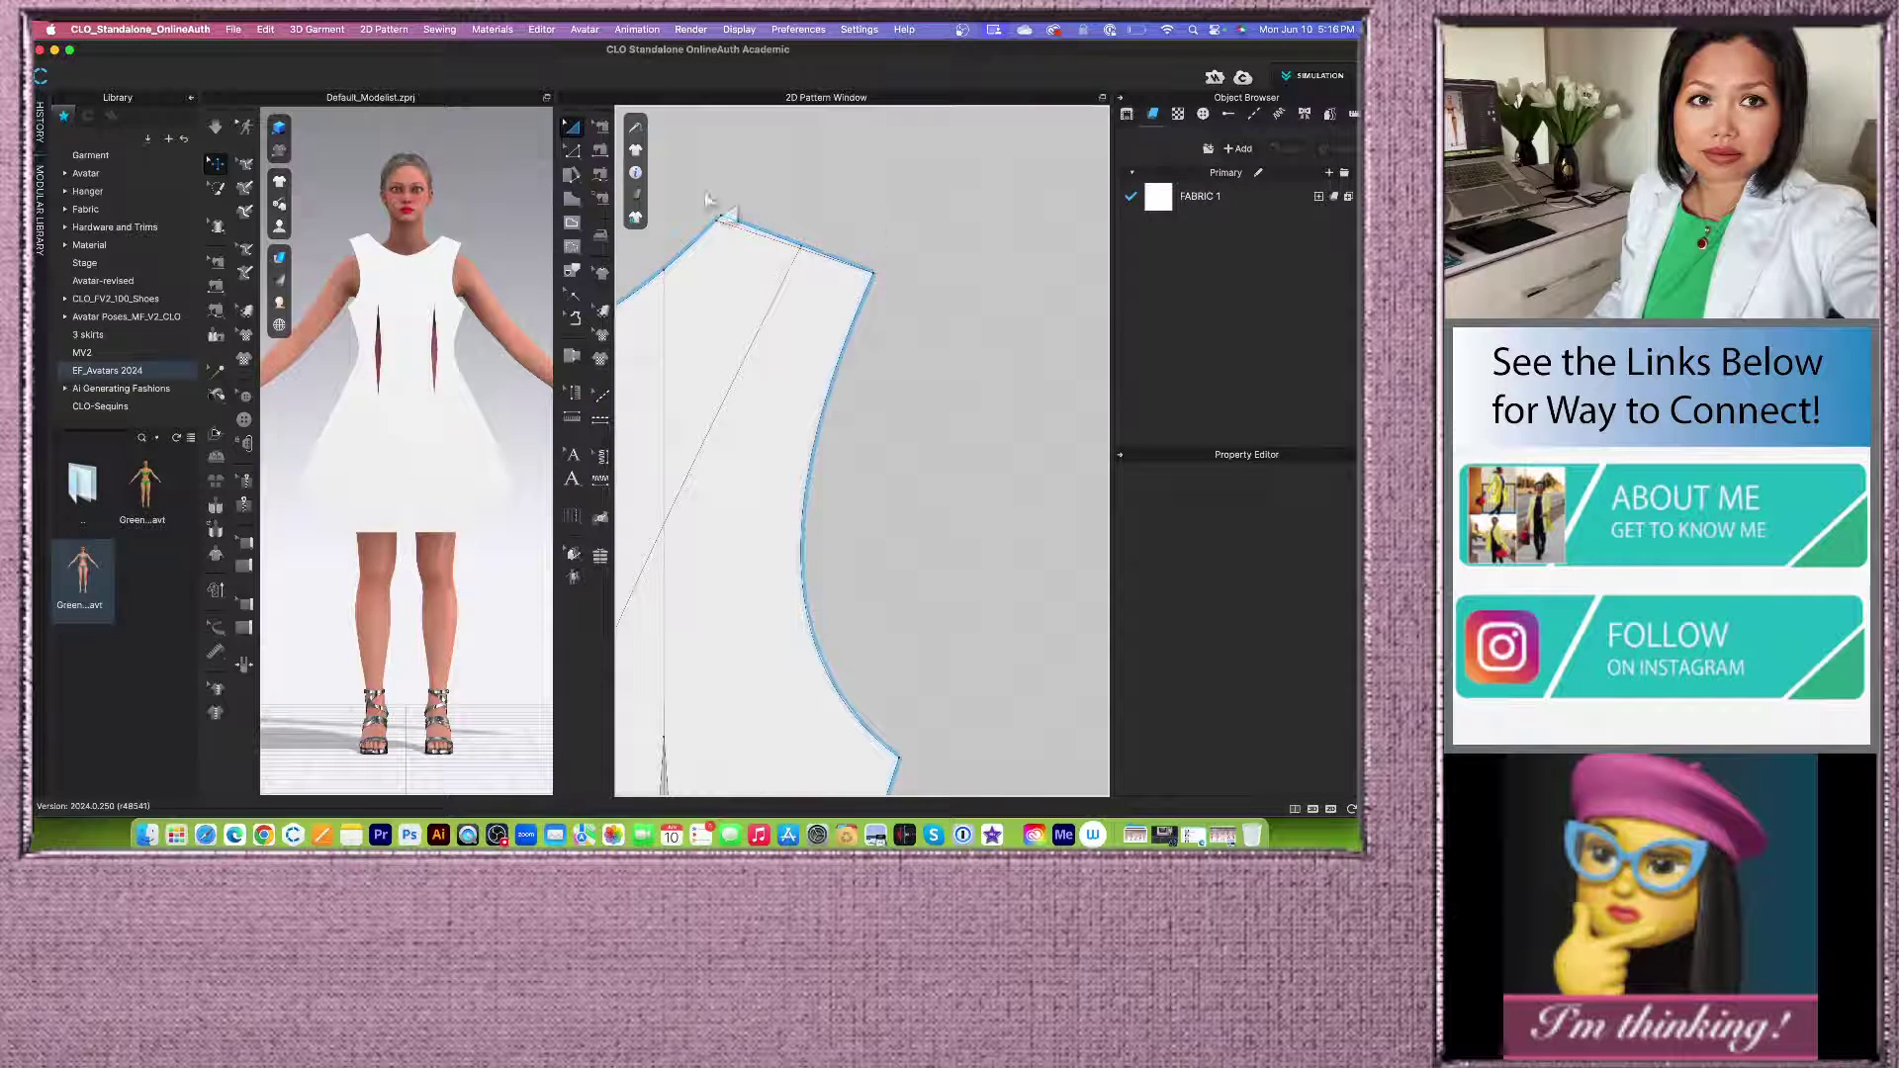
scroll(692, 208, down, 2)
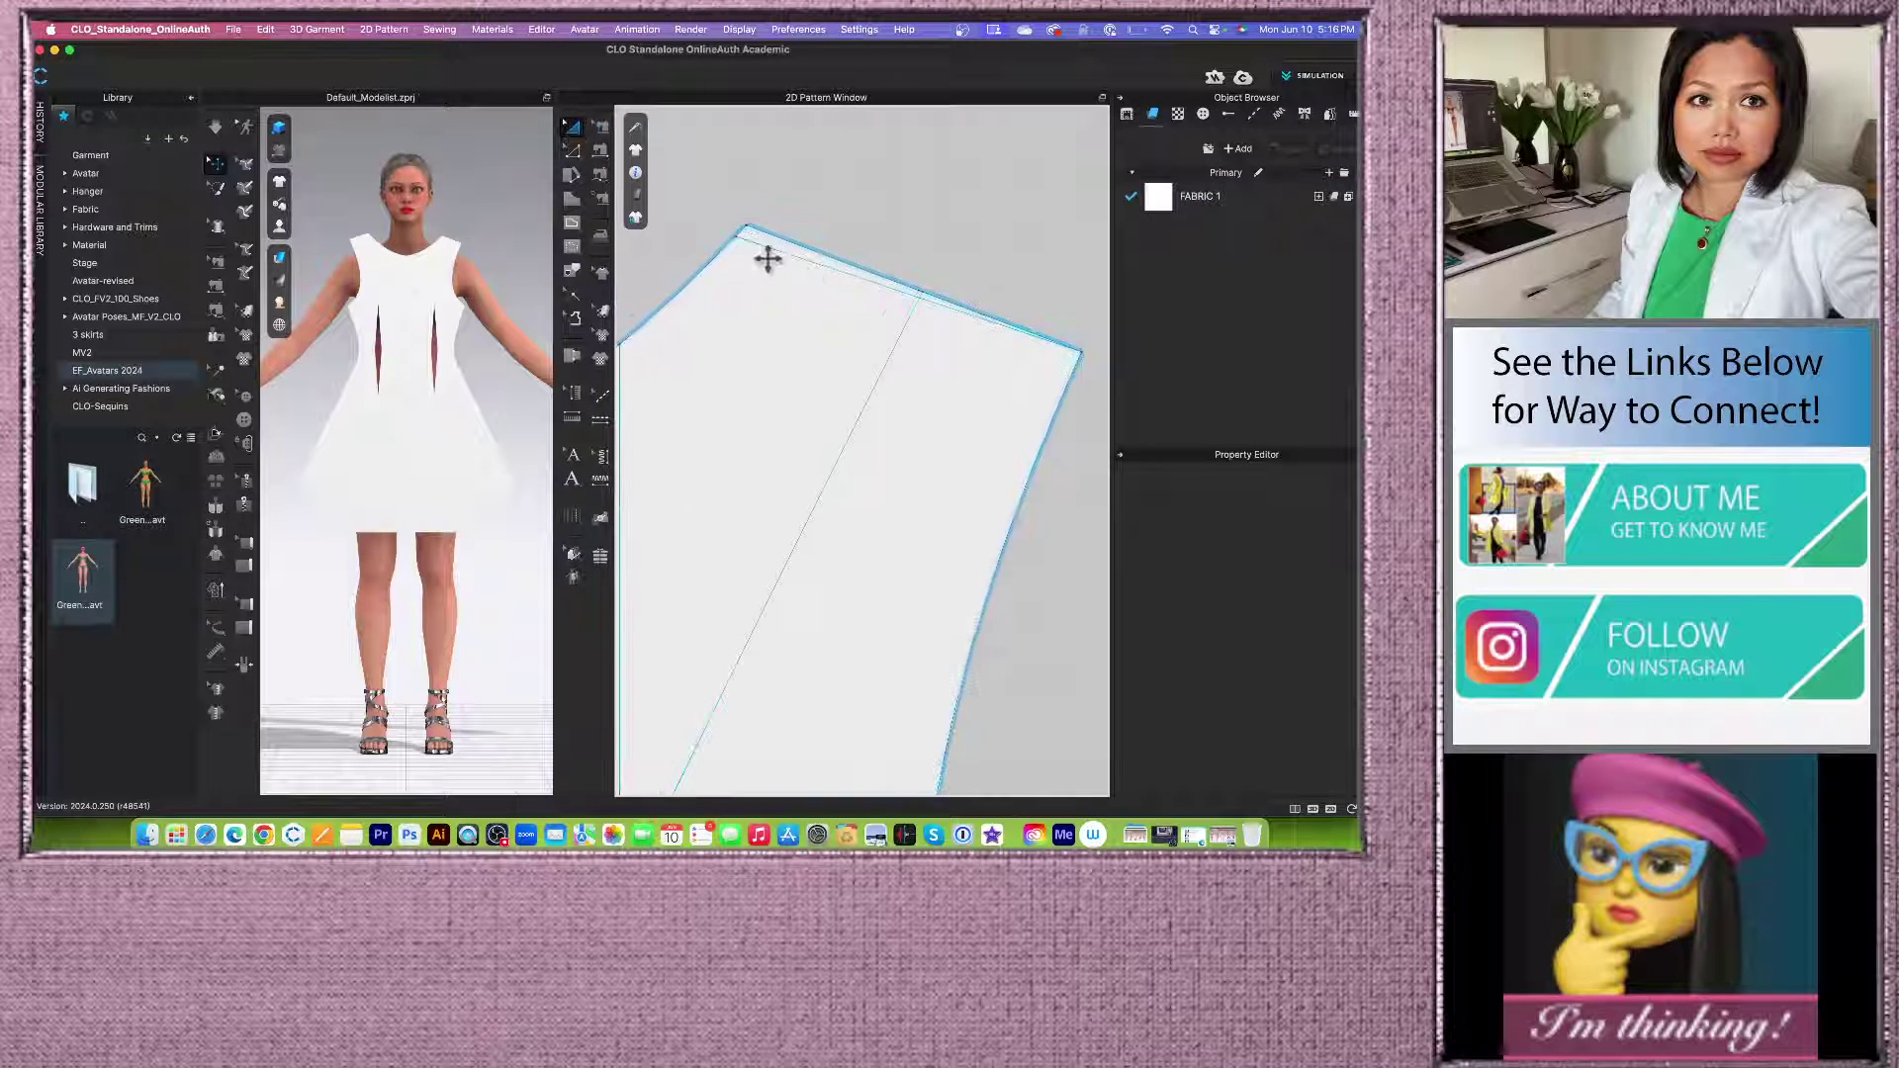
click(827, 268)
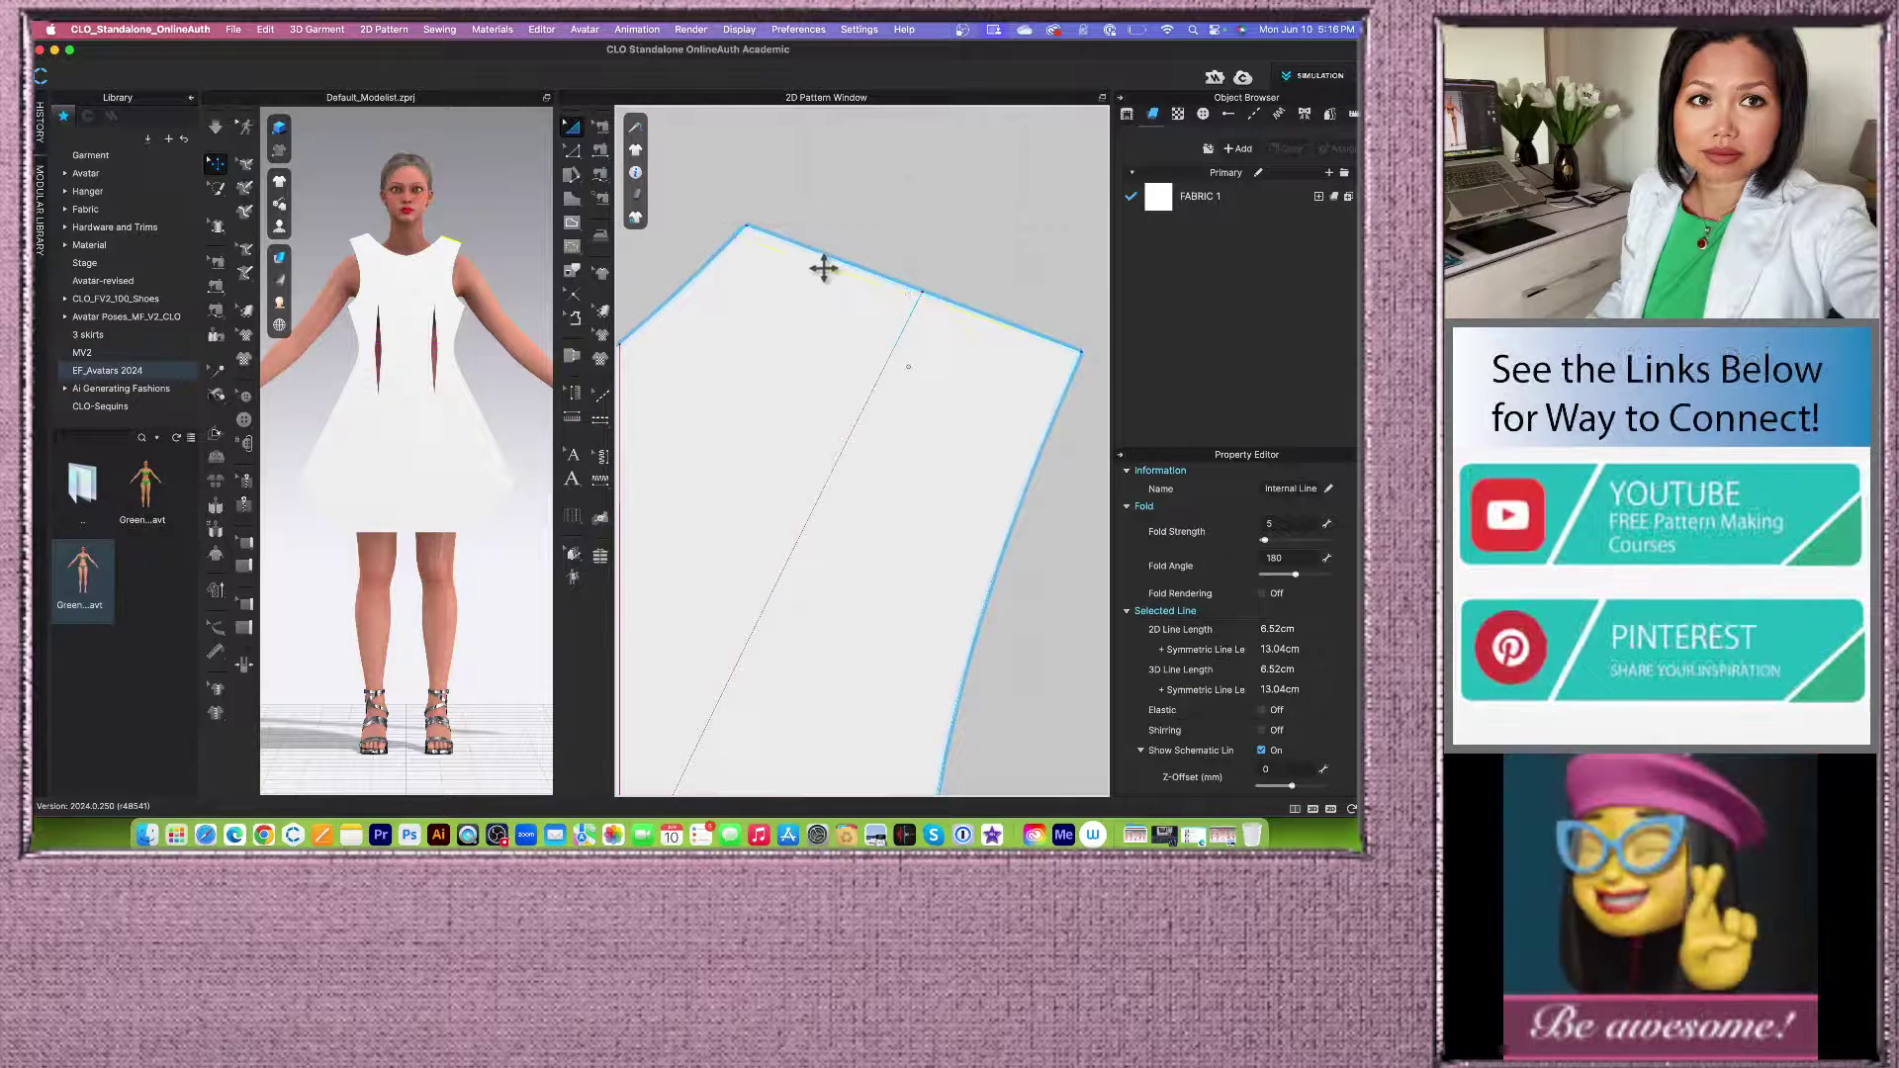
key(Delete)
scroll(814, 297, down, 7)
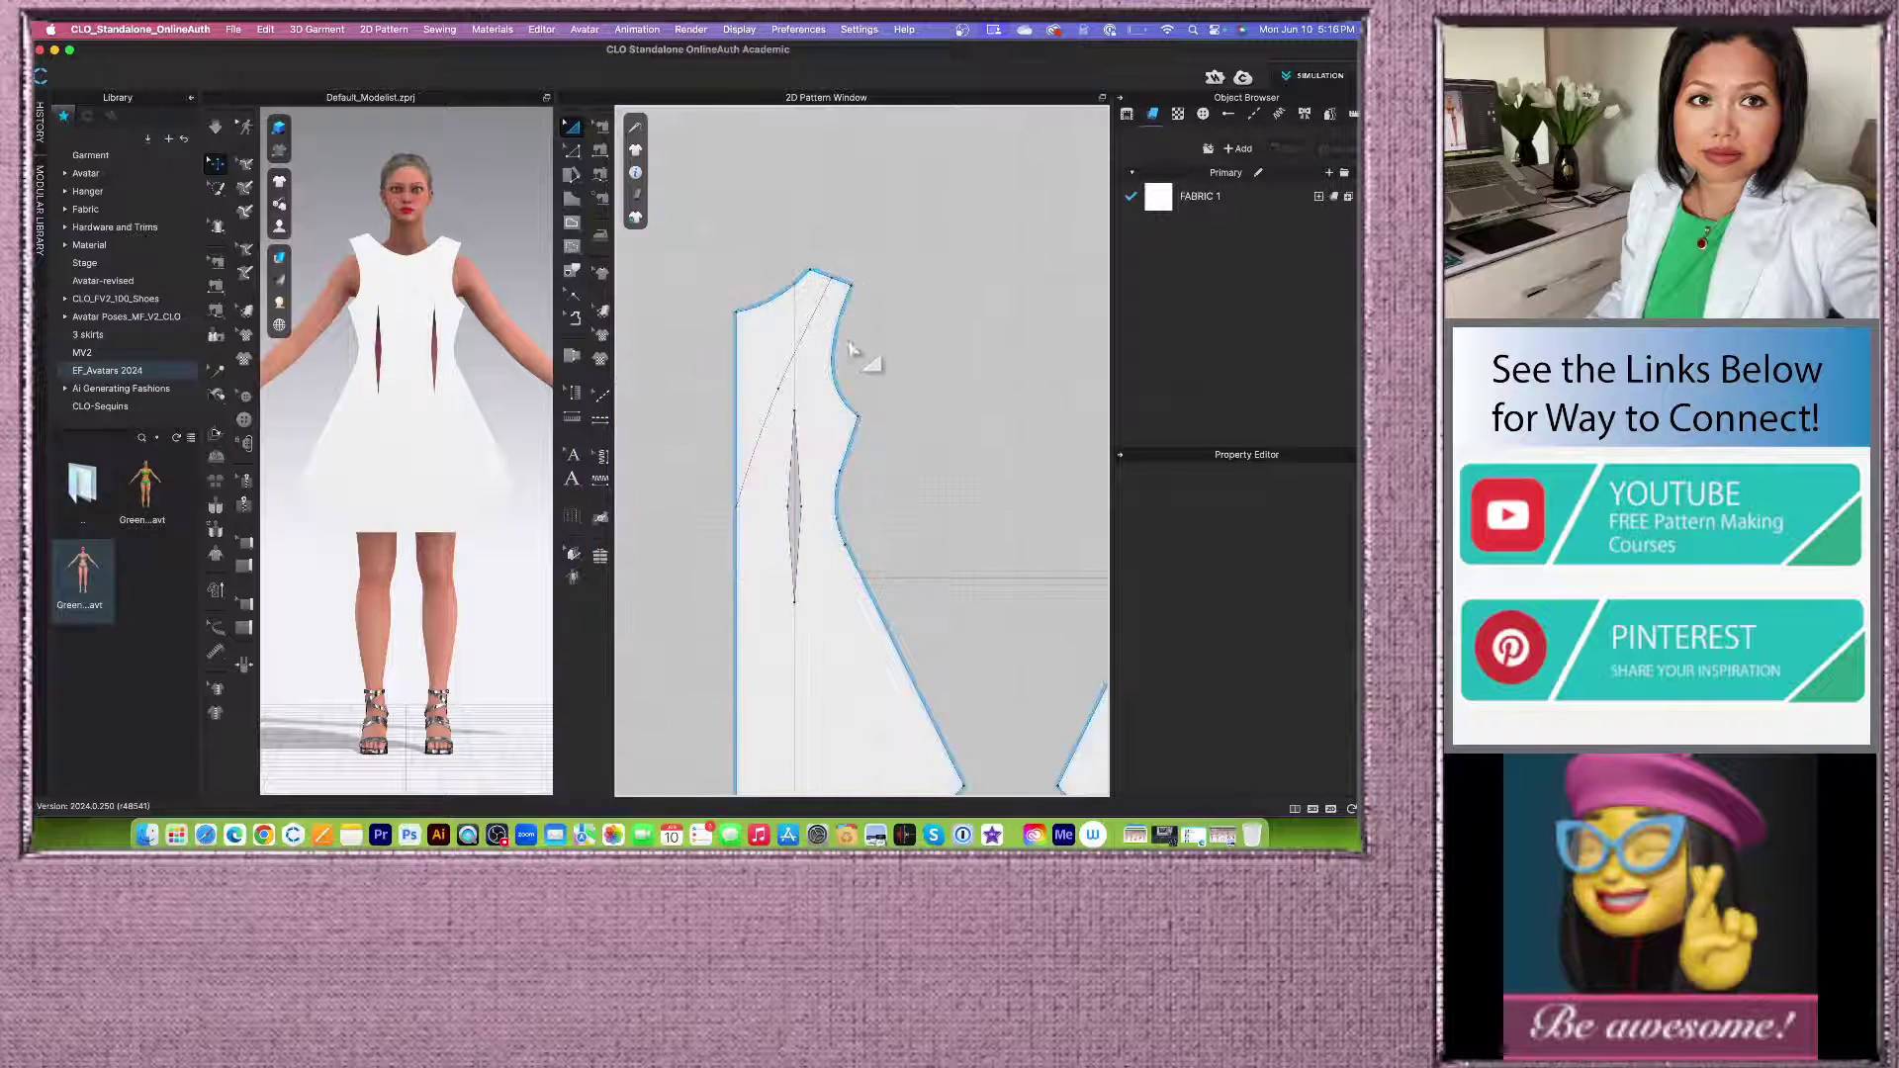
scroll(849, 348, down, 6)
scroll(890, 569, up, 3)
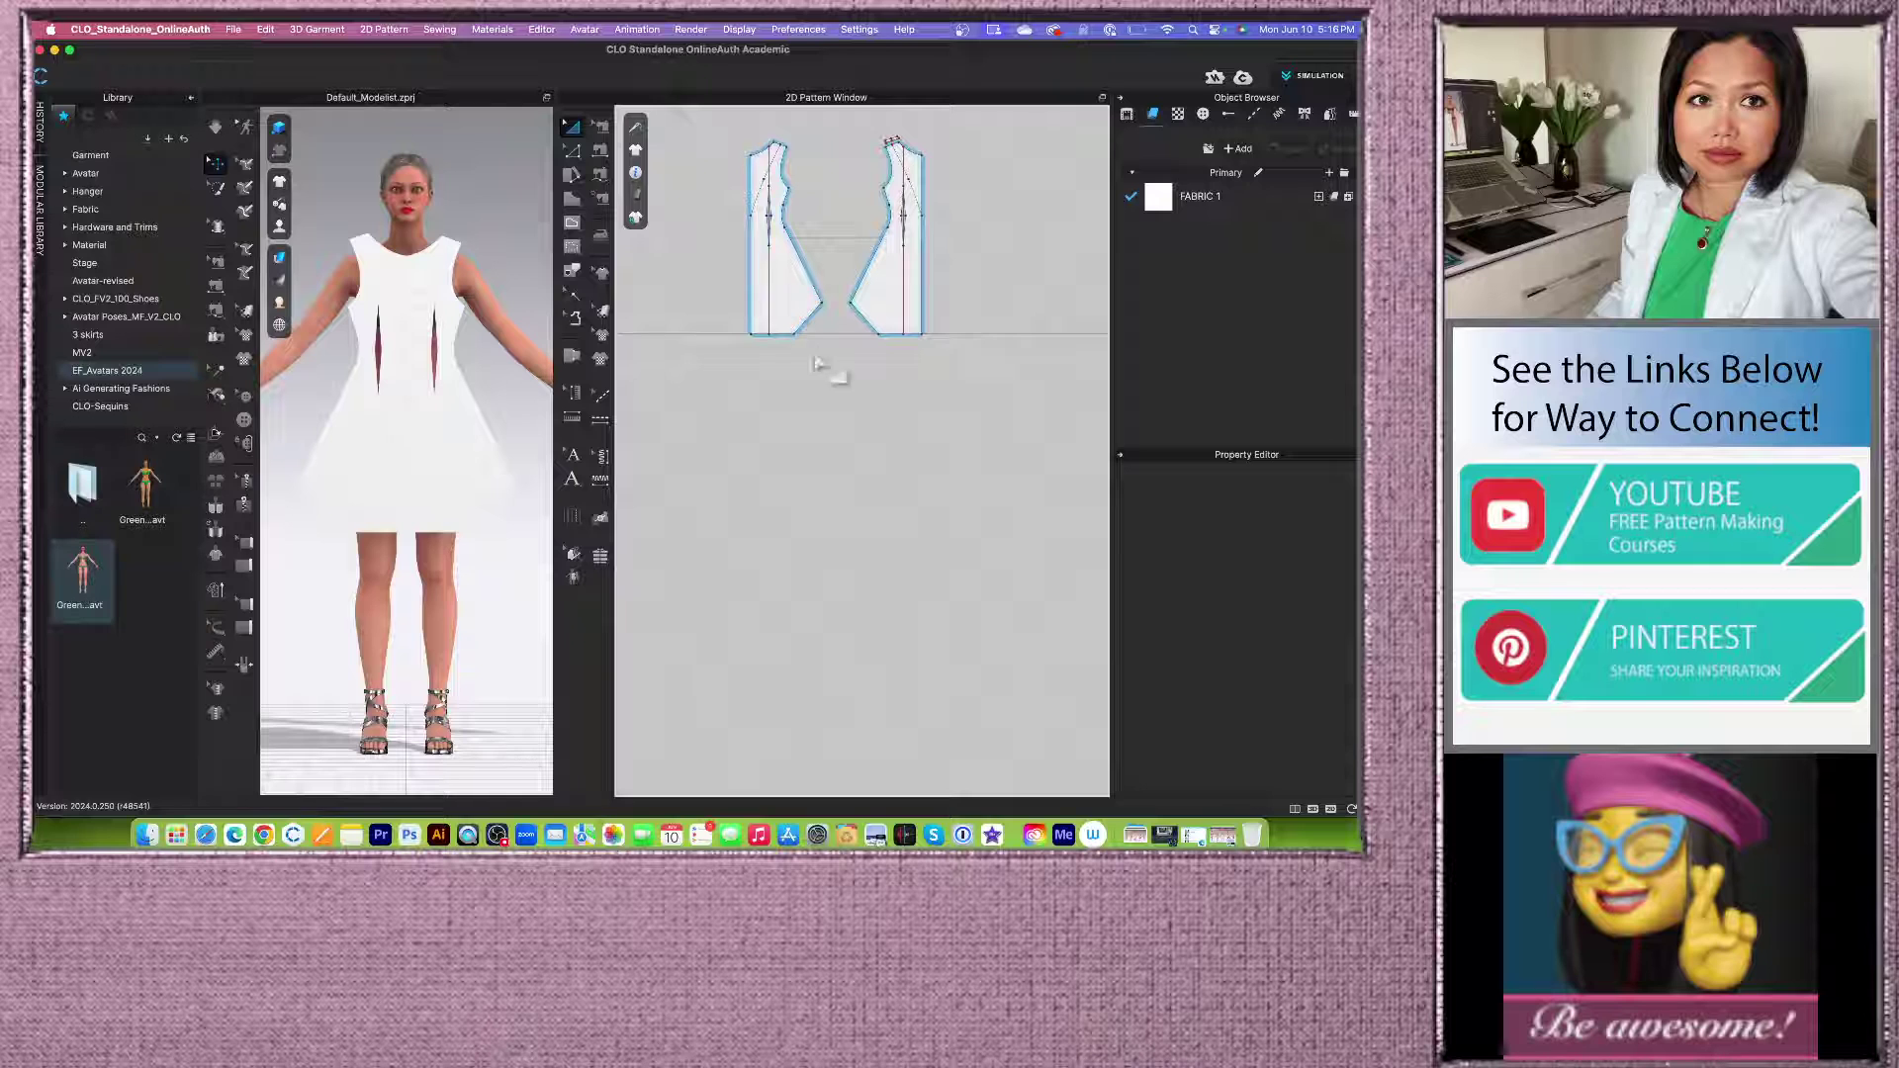
scroll(848, 218, up, 2)
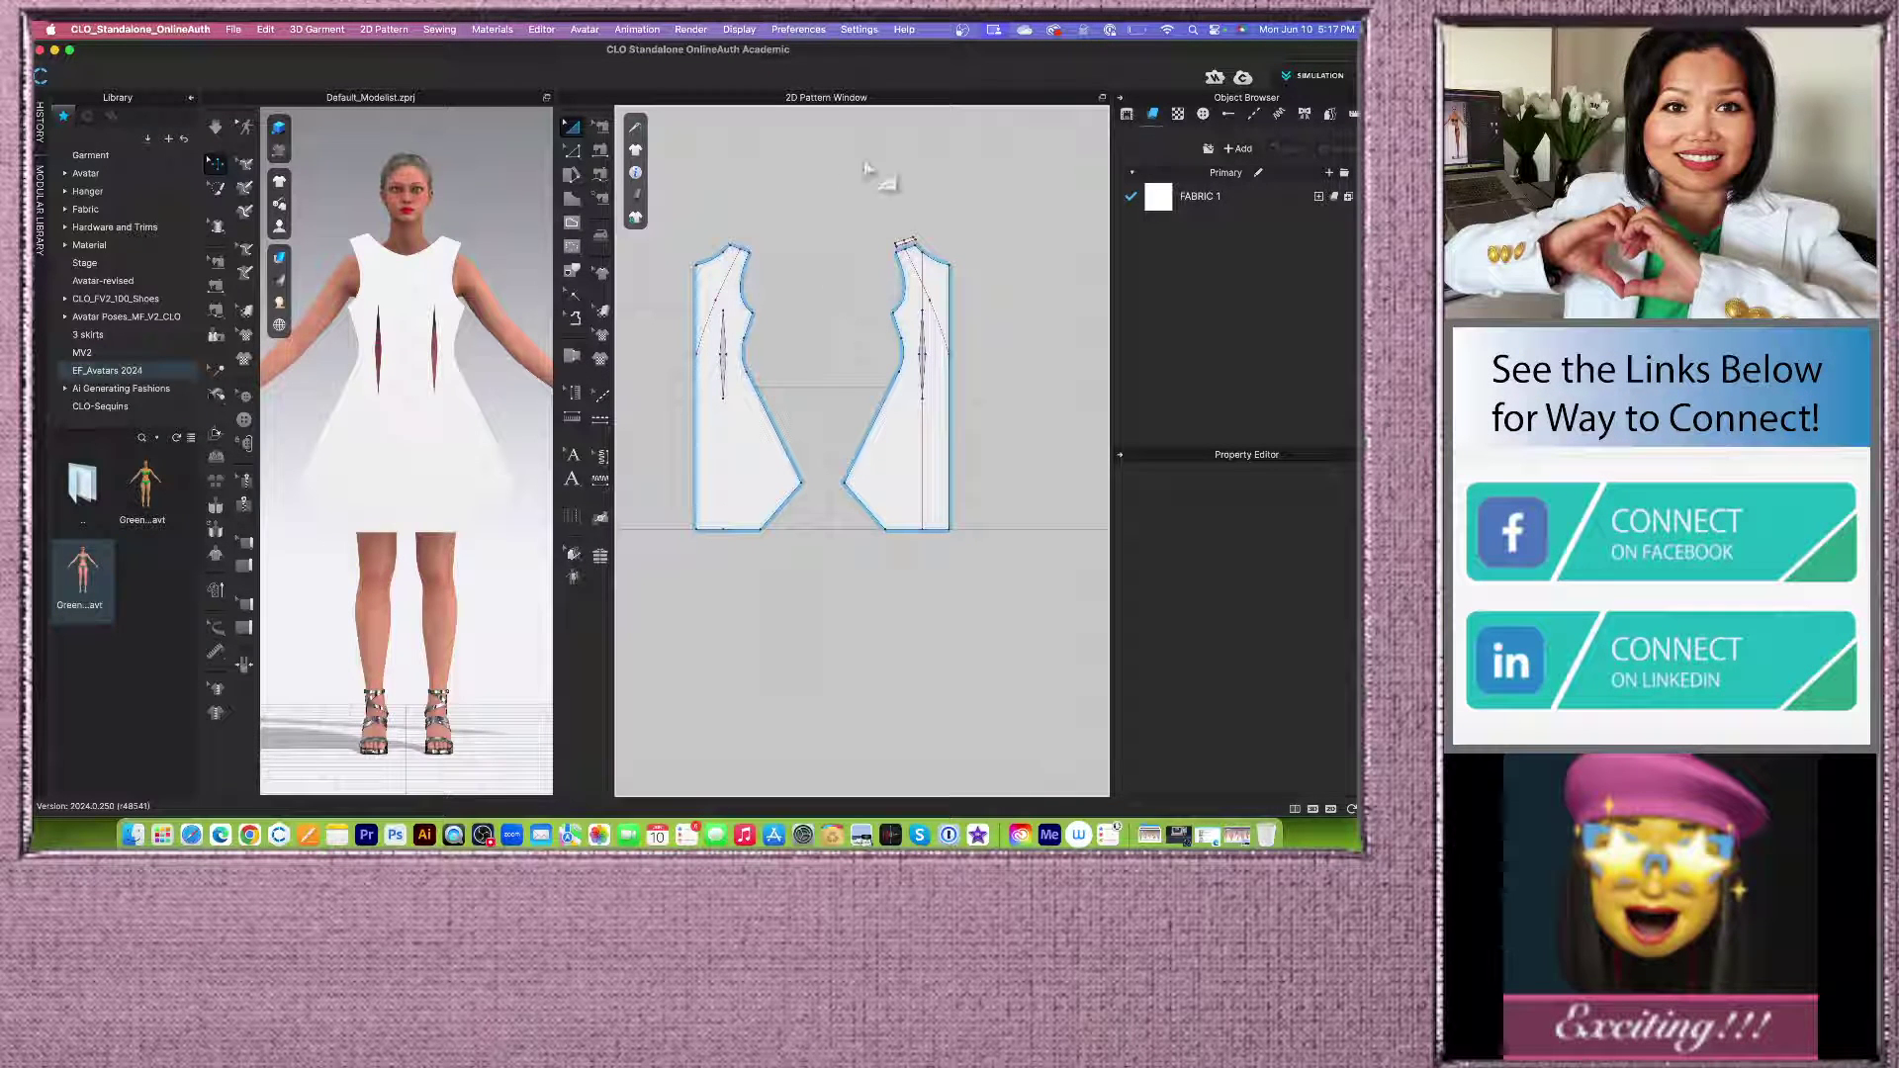
click(483, 836)
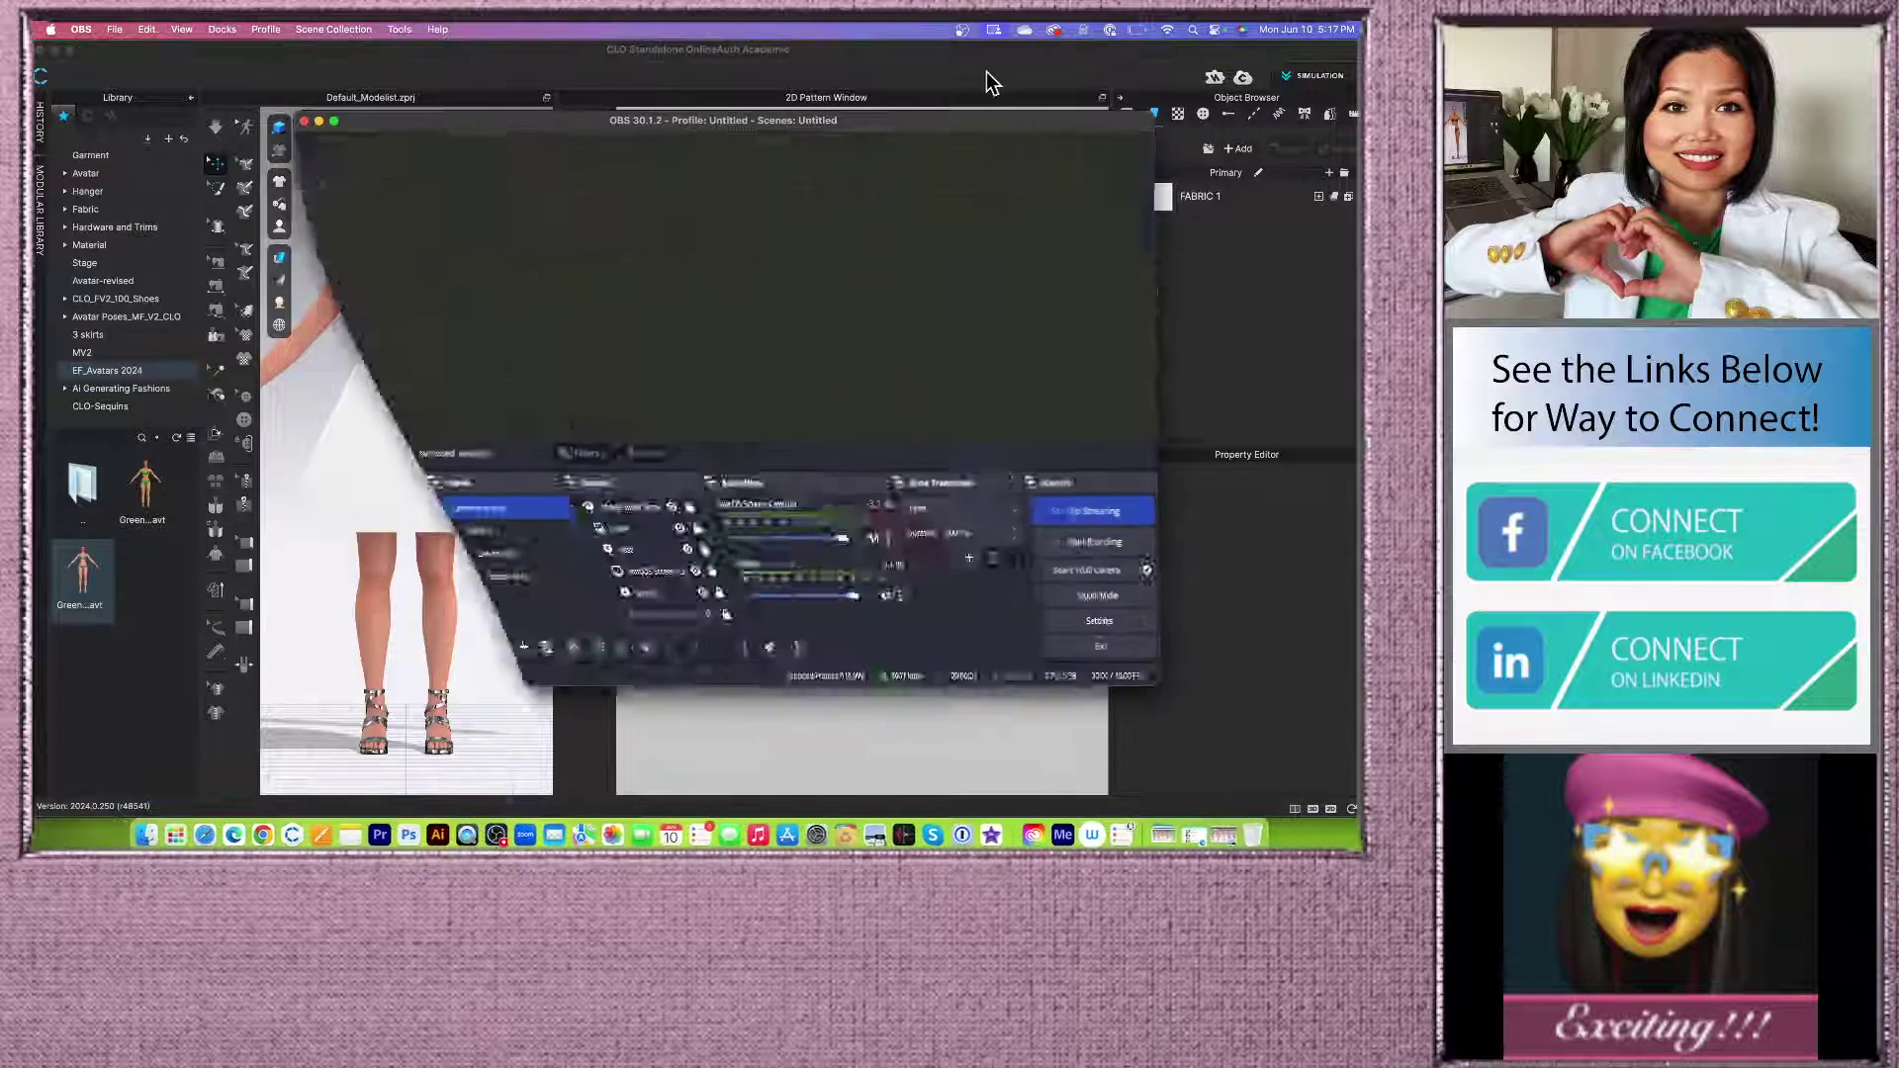